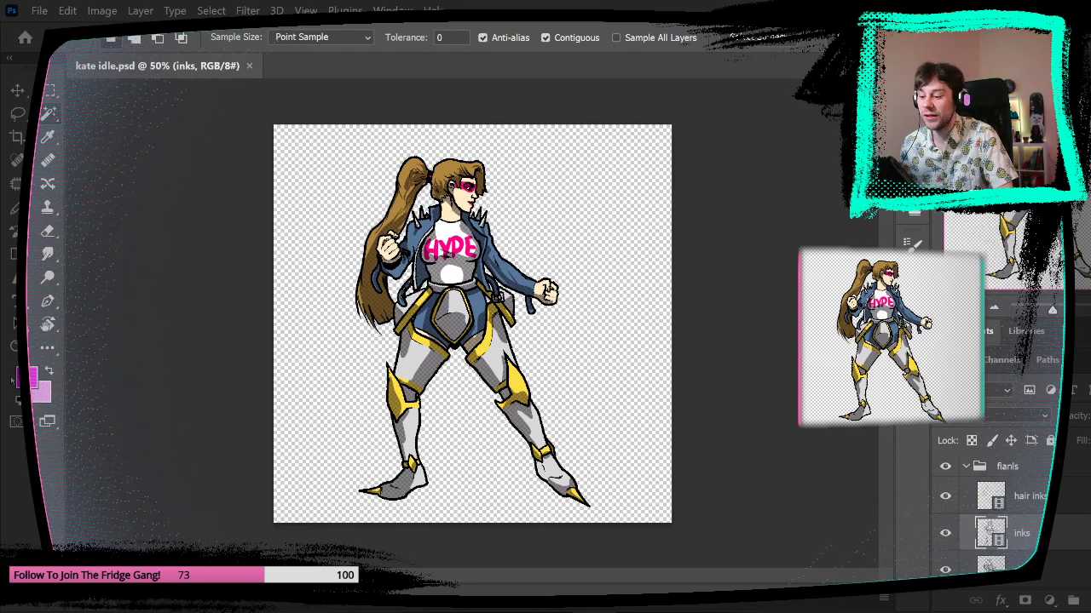
- Open the timeline, play the idle animation to check it, and stop the playback
click(92, 602)
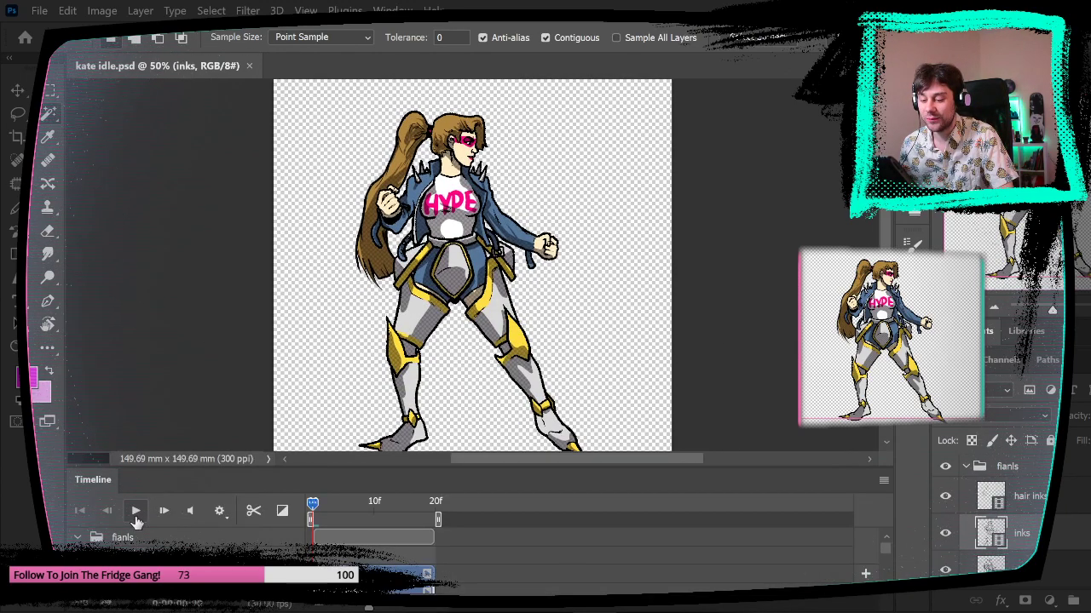
click(136, 513)
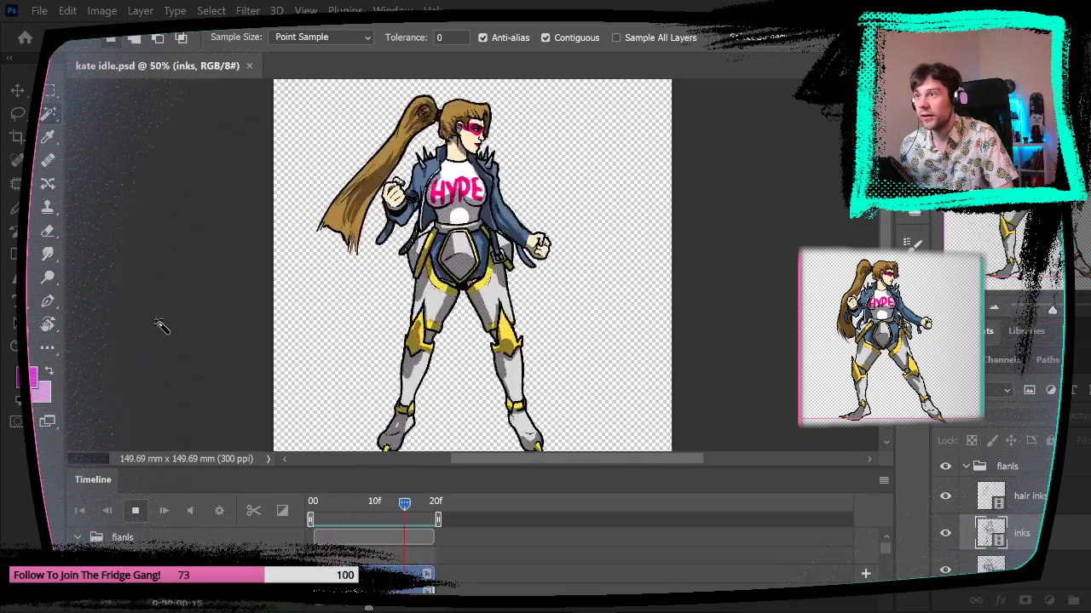
click(135, 511)
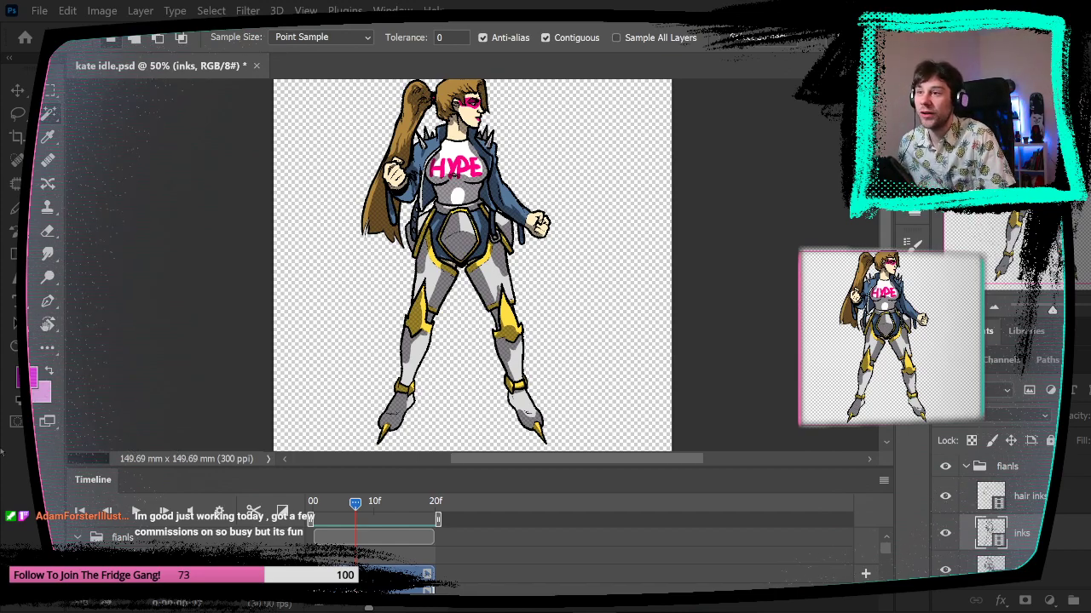
- Return the playhead to the first frame and hide the hype layer so the shirt is blank
scroll(1053, 544, down, 1)
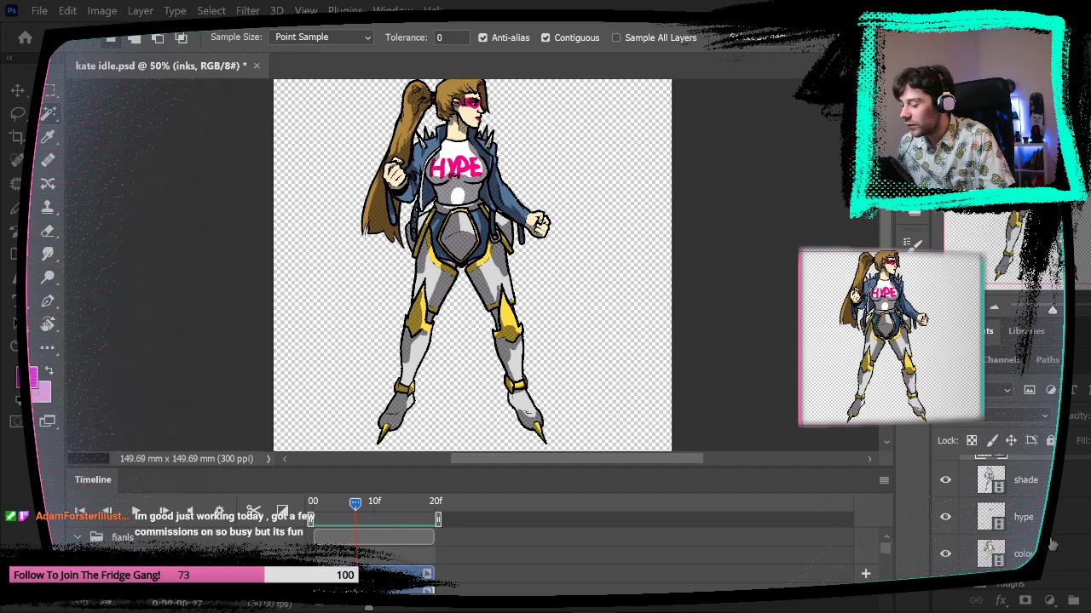
scroll(333, 261, up, 1)
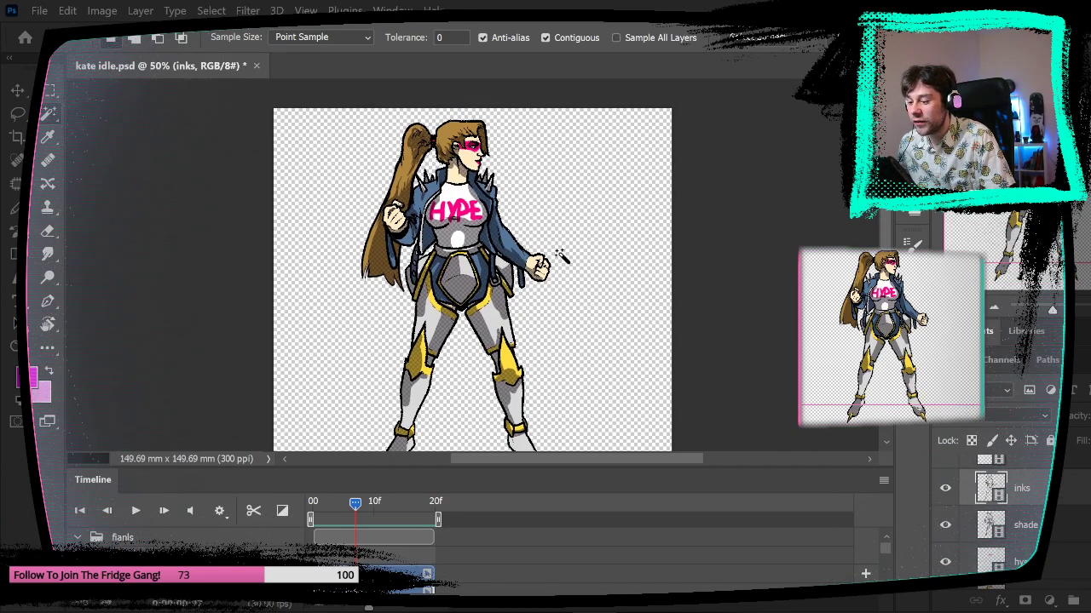
key(ctrl+space)
drag(460, 223, 460, 264)
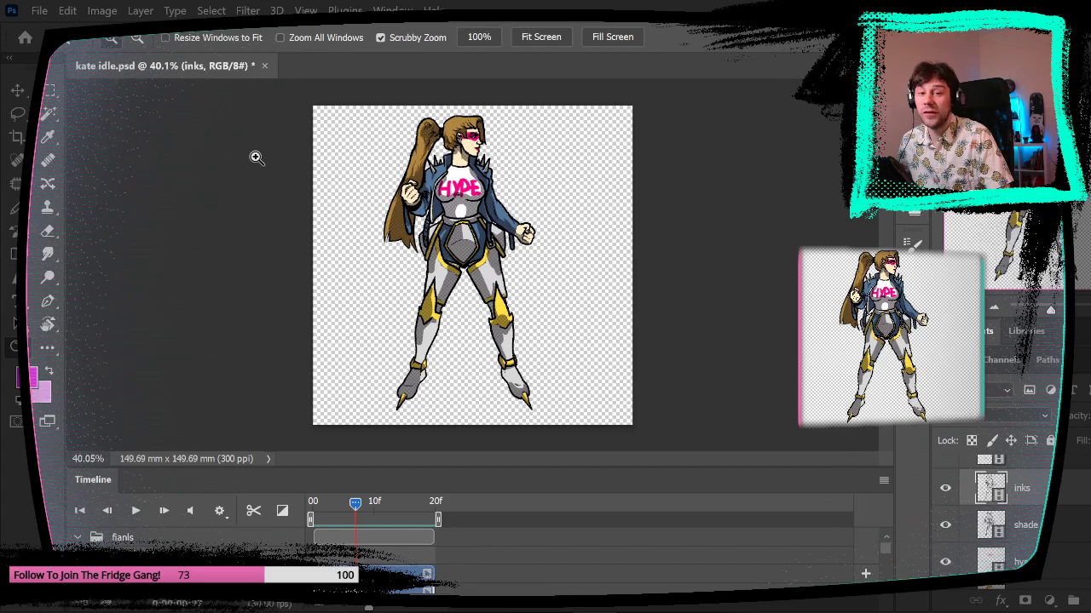
mouse_move(477, 198)
mouse_down()
mouse_move(495, 207)
mouse_move(462, 212)
mouse_up()
drag(534, 160, 474, 287)
drag(355, 505, 276, 507)
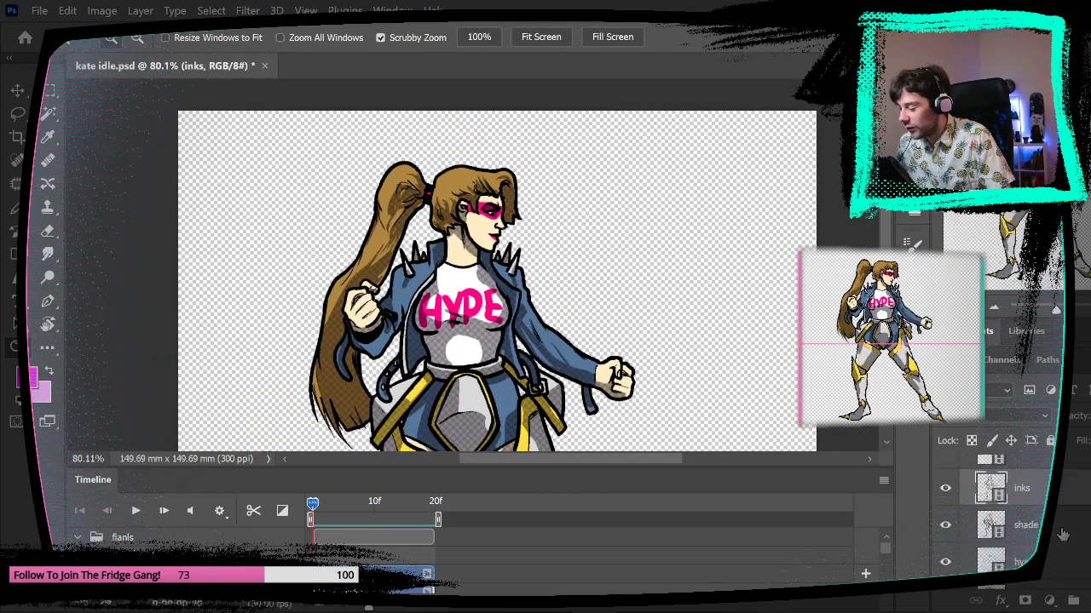
scroll(1057, 535, down, 2)
click(1027, 503)
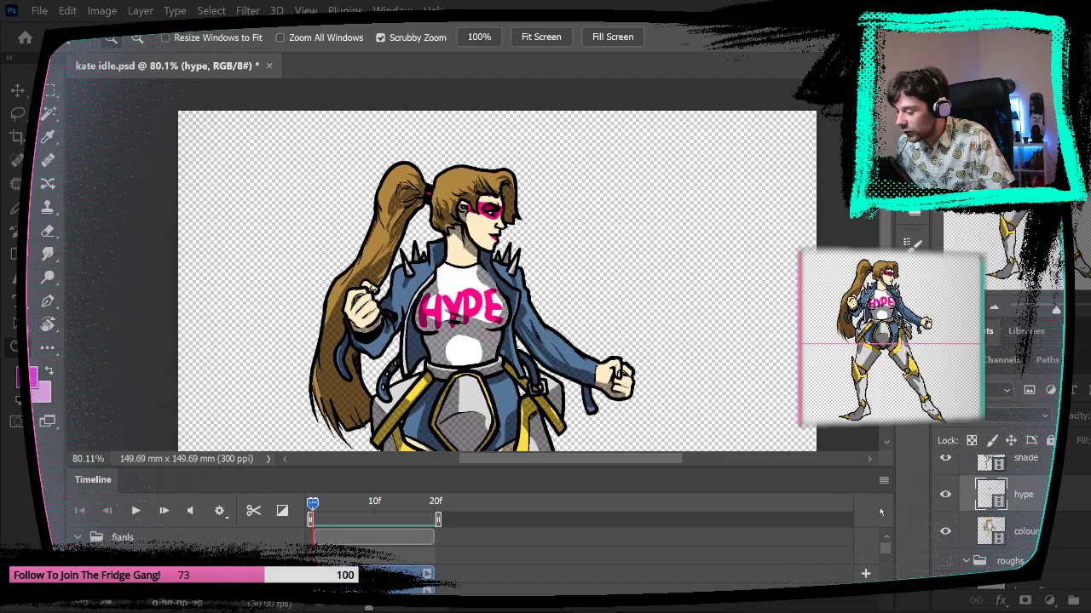
click(944, 495)
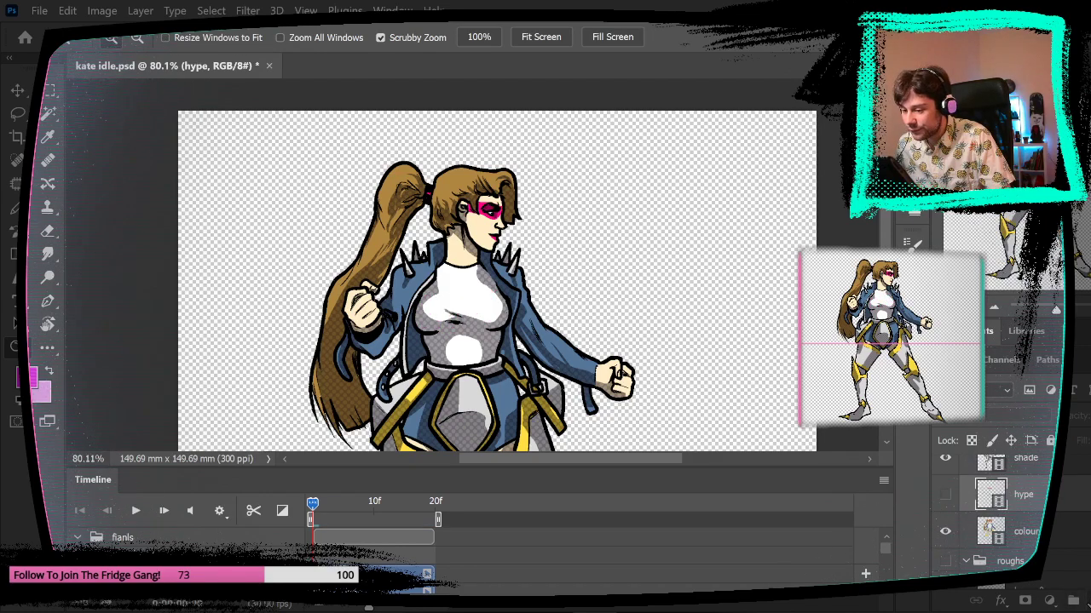
- Preview the animation without the shirt lettering, with the whole canvas fitted in view, and return to the first frame
click(135, 511)
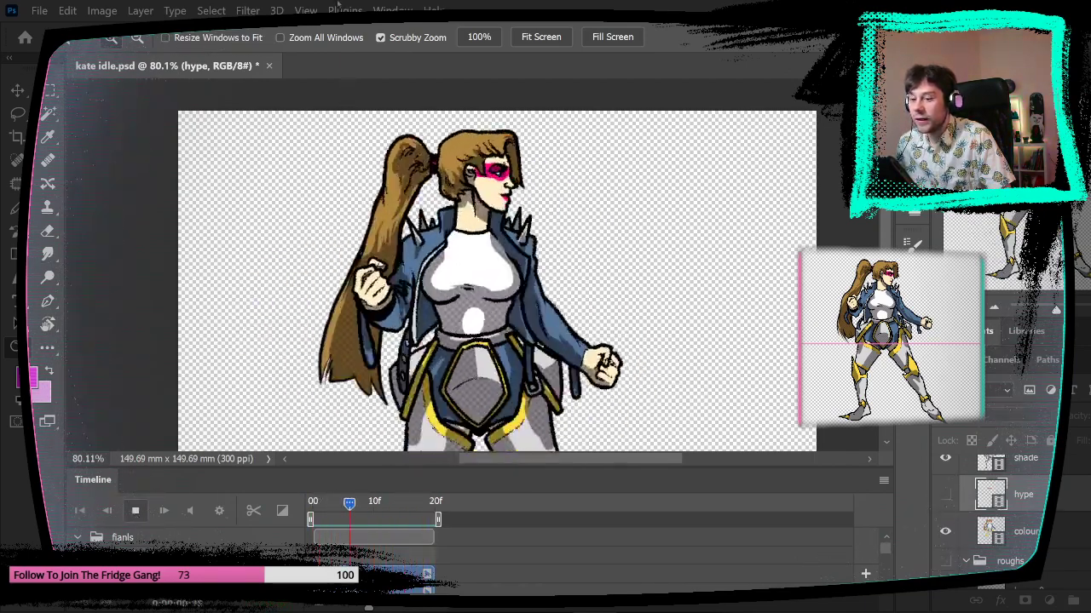
click(307, 10)
click(366, 158)
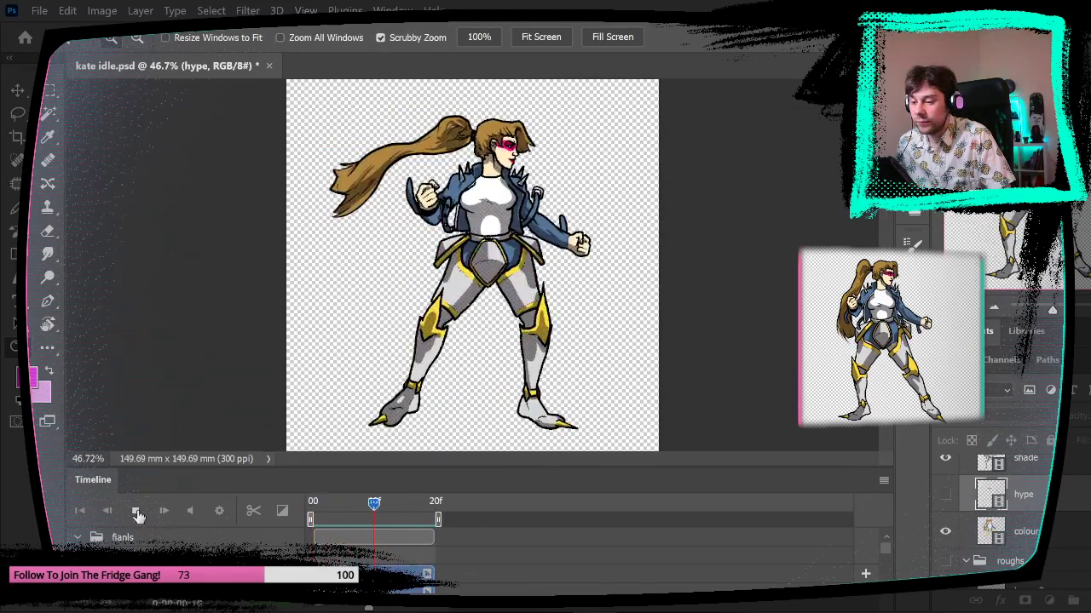
click(138, 516)
click(79, 511)
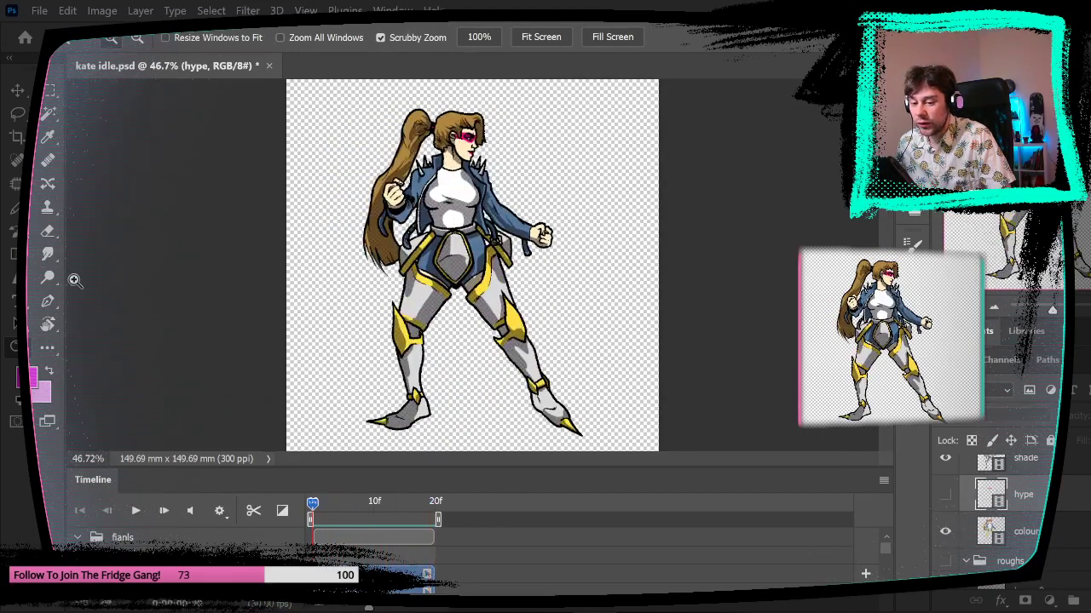
- Add a new empty layer directly above the hidden hype layer, keeping the hype layer in place
drag(457, 157, 515, 192)
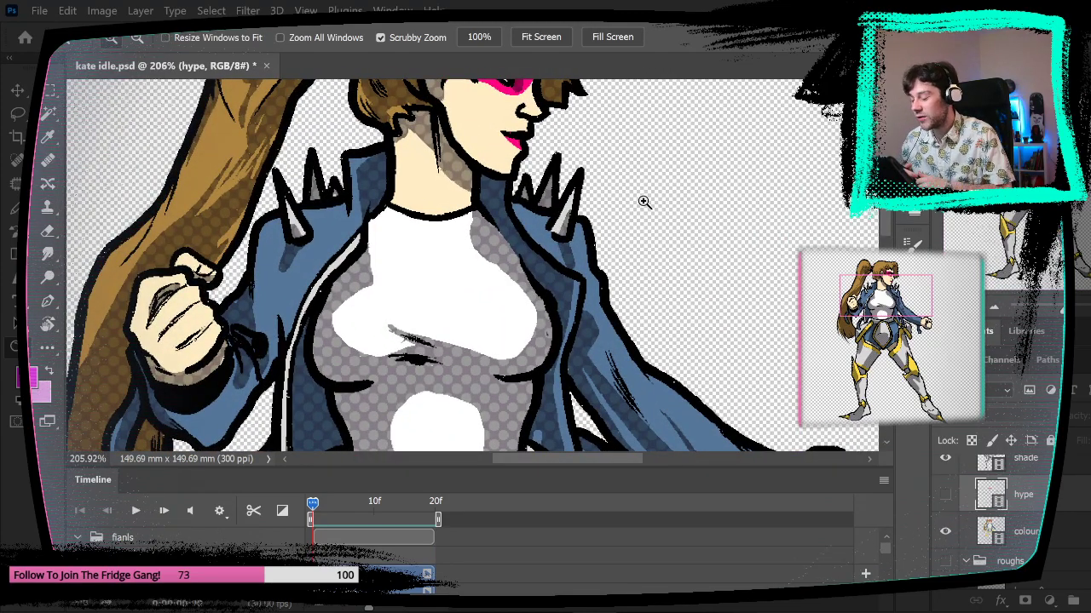
key(Delete)
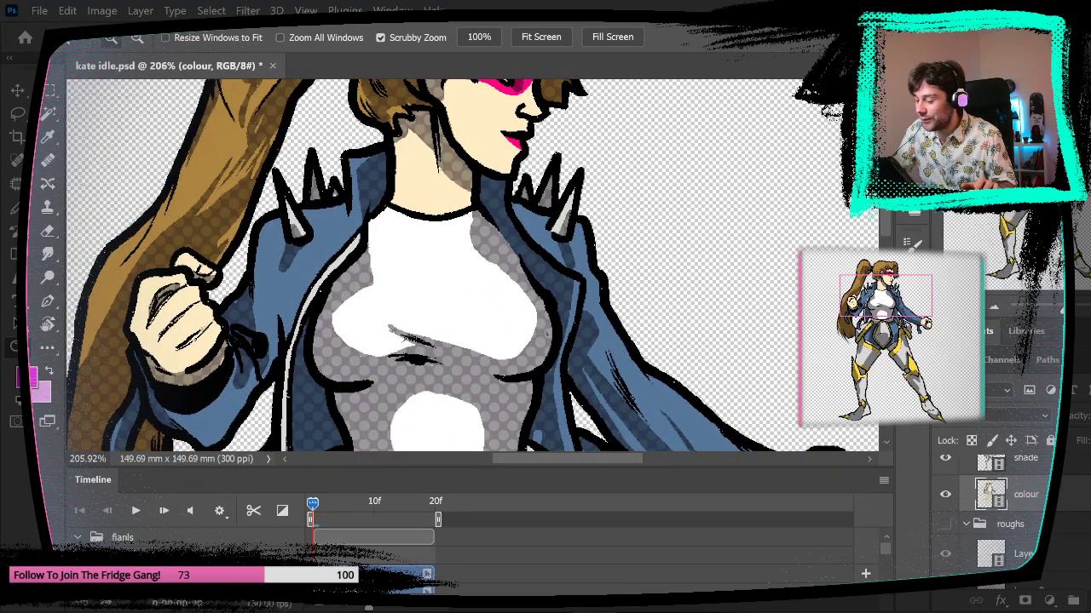
click(1073, 602)
- Switch to the Pencil tool and restore the standard screen mode
key(f)
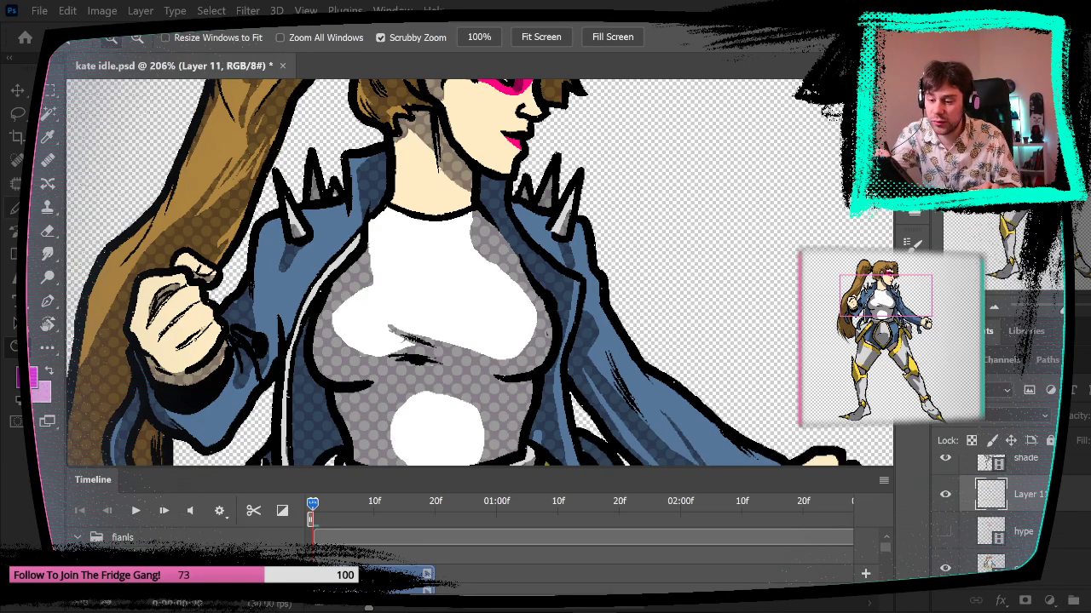
click(17, 205)
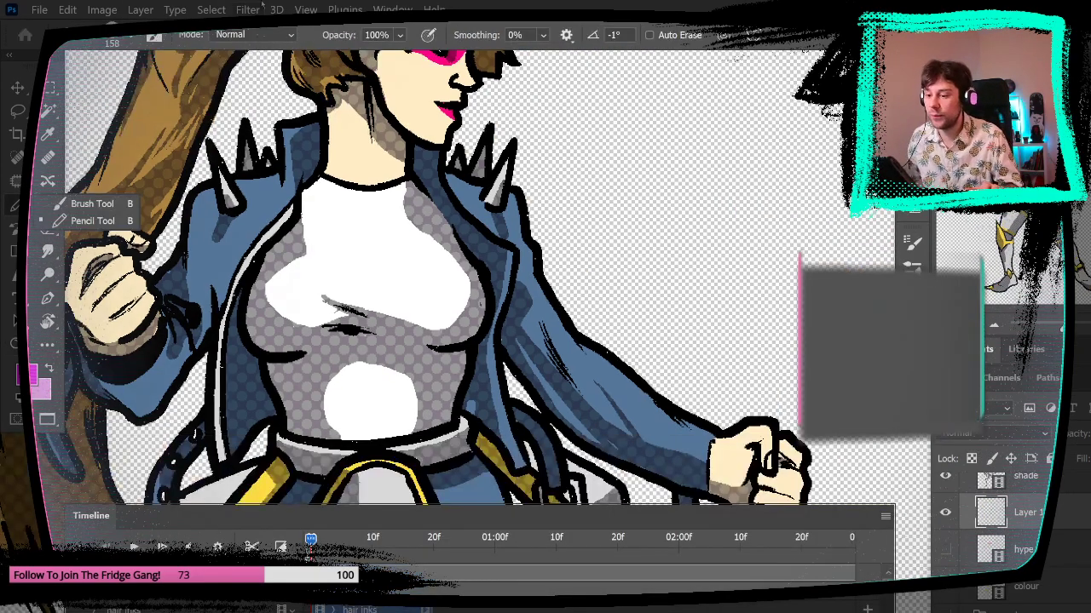
click(305, 9)
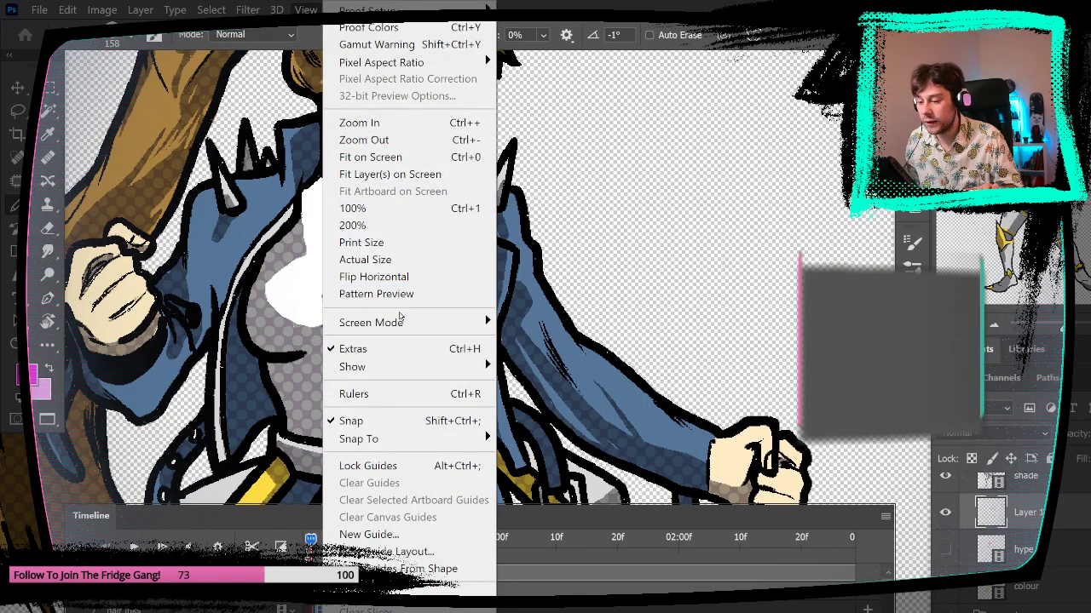
mouse_move(410, 324)
click(554, 324)
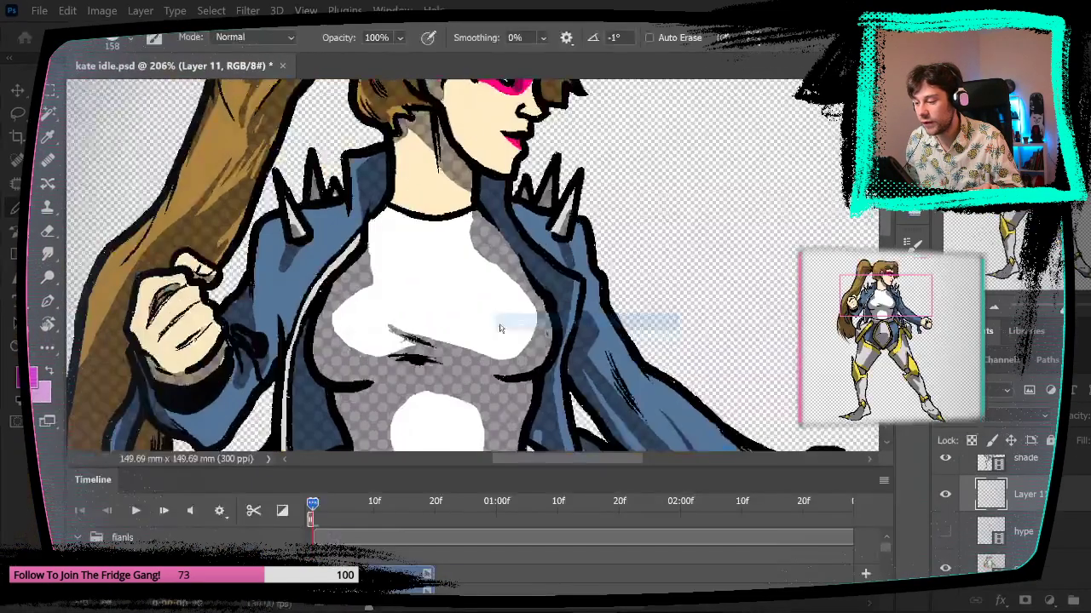
- Choose the Kyle's Inkbox - Pro Comics Inker 2 brush at 36 px from the megapack Inkbox set
key(F5)
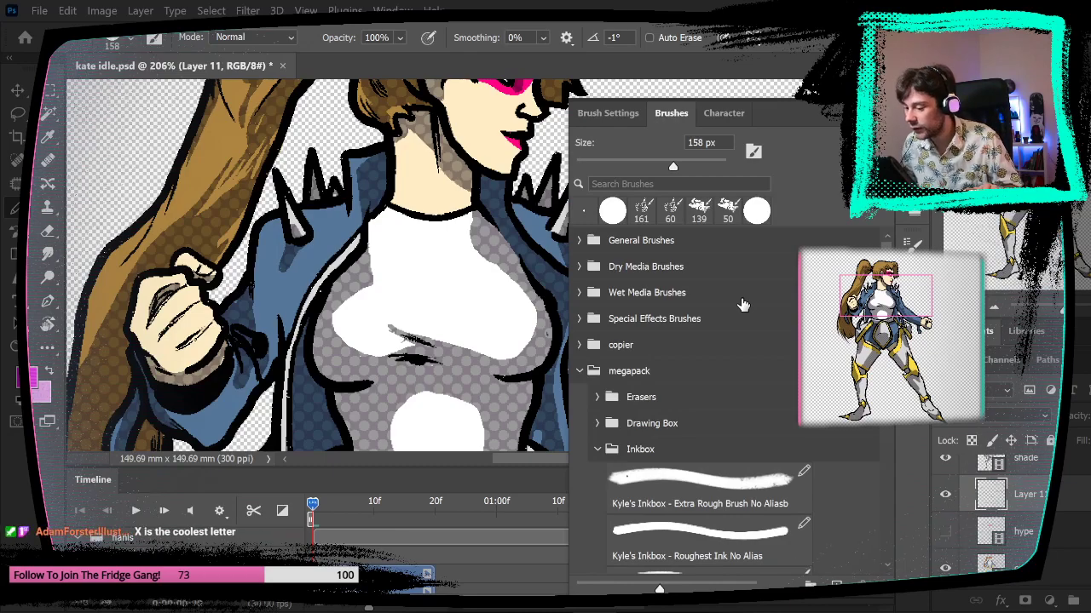
scroll(748, 296, down, 5)
scroll(748, 297, down, 4)
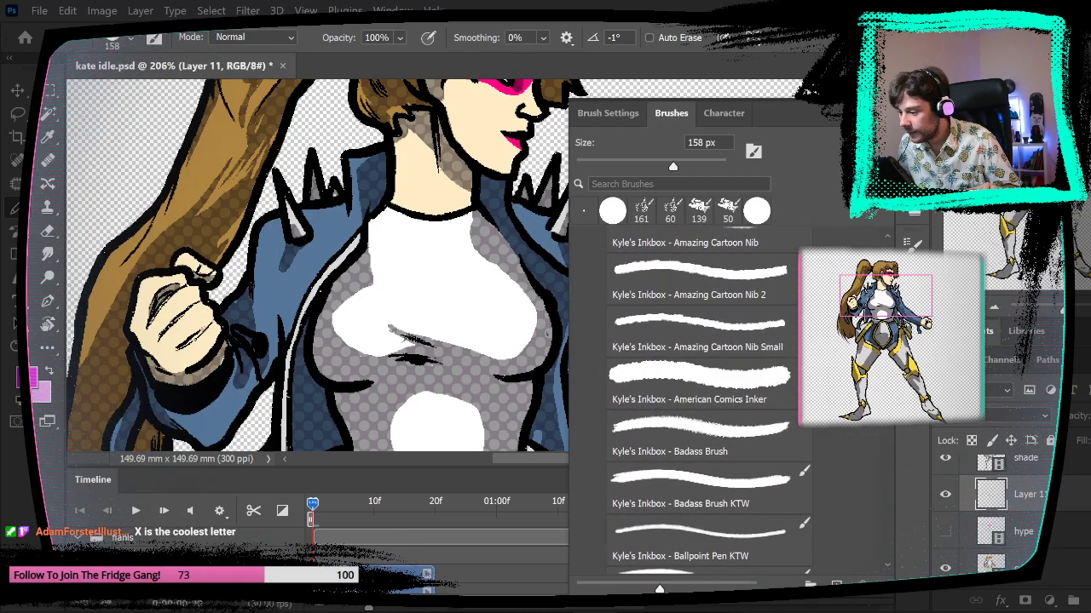
scroll(699, 400, down, 12)
scroll(698, 401, down, 20)
scroll(699, 400, down, 10)
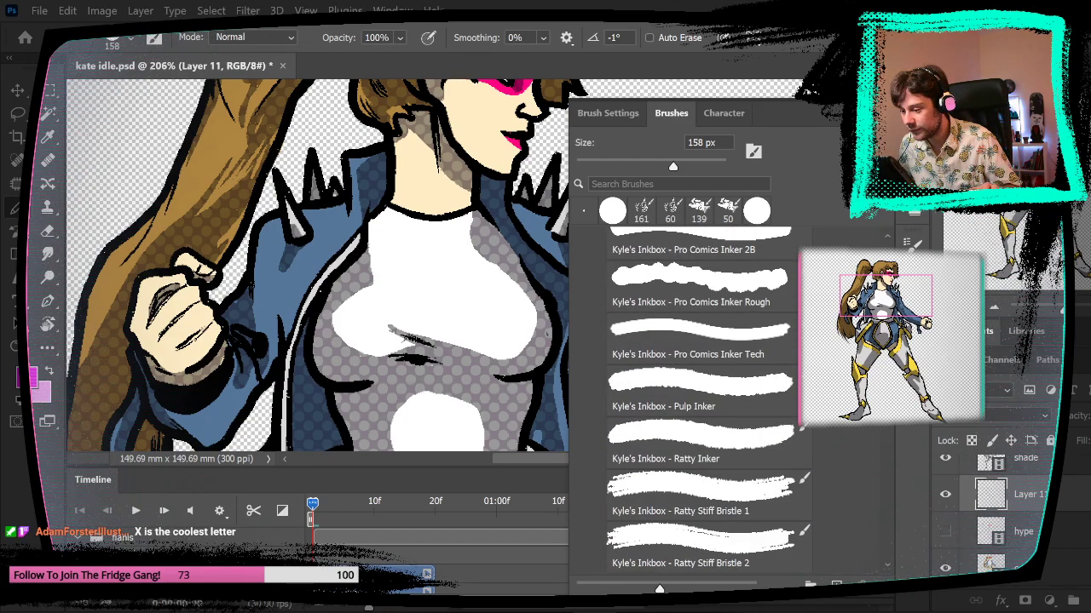
scroll(699, 400, up, 5)
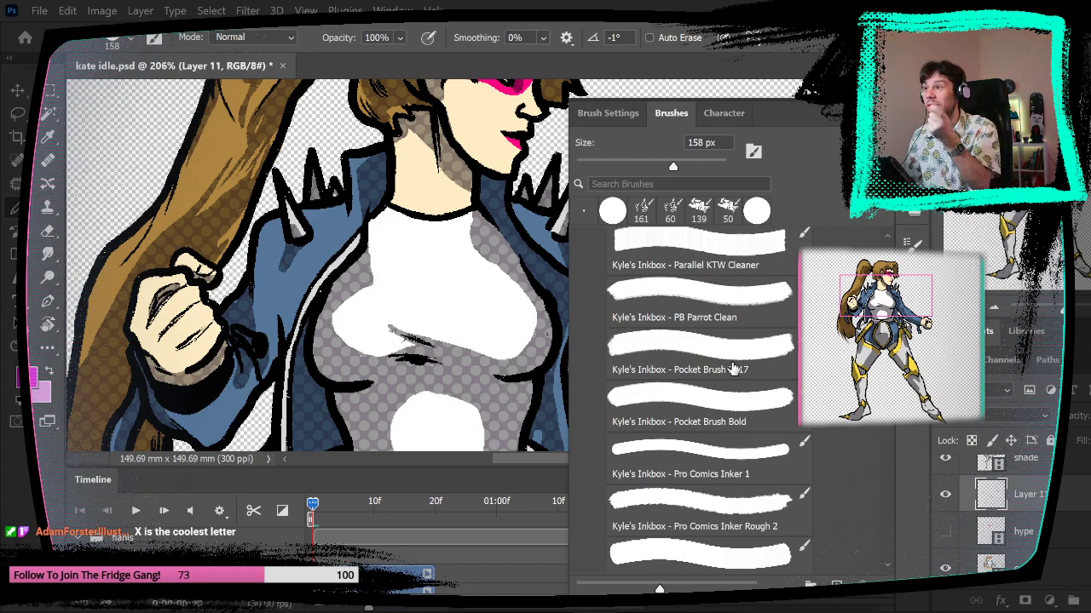
click(733, 368)
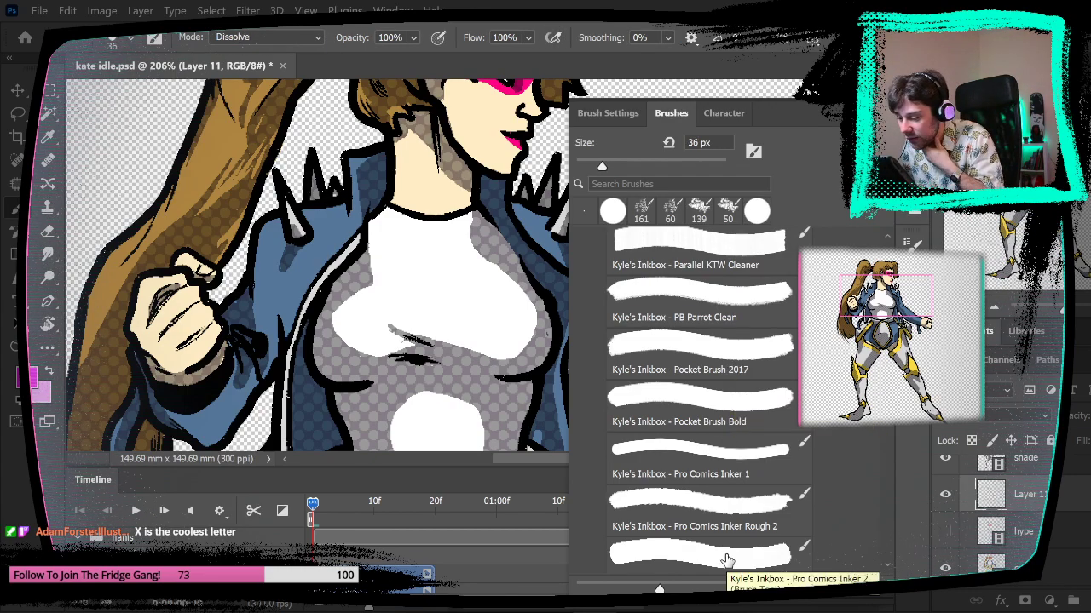
click(725, 525)
scroll(725, 526, down, 1)
click(725, 526)
scroll(725, 526, down, 3)
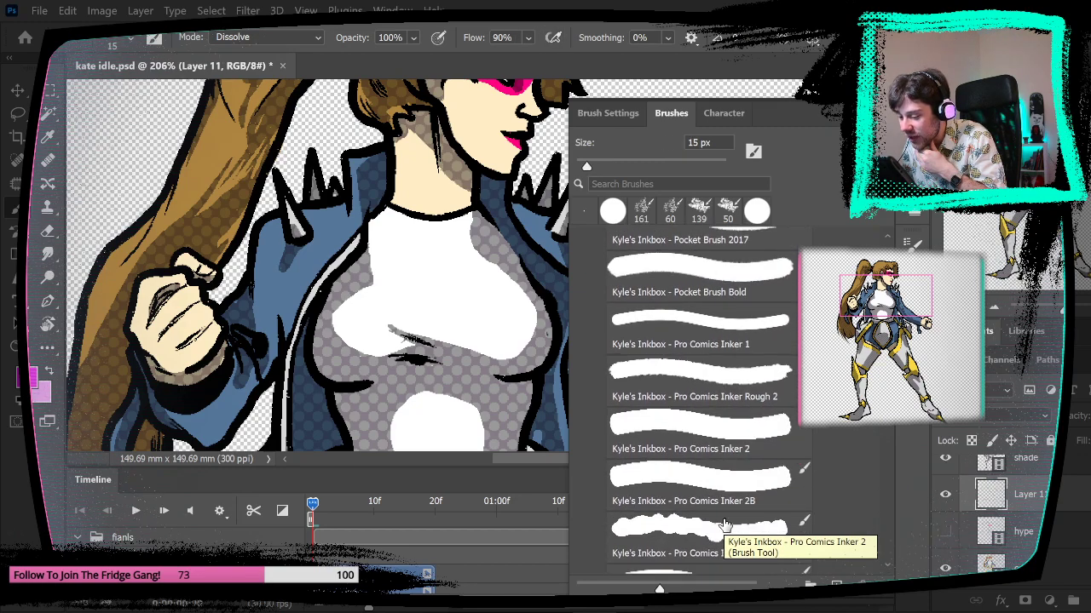
click(719, 396)
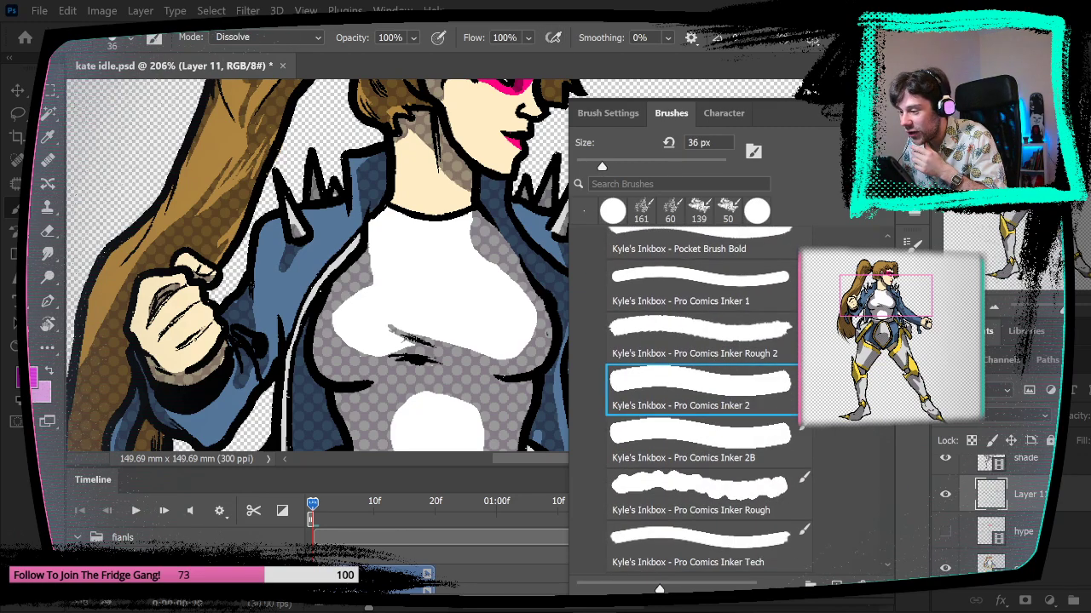
click(912, 271)
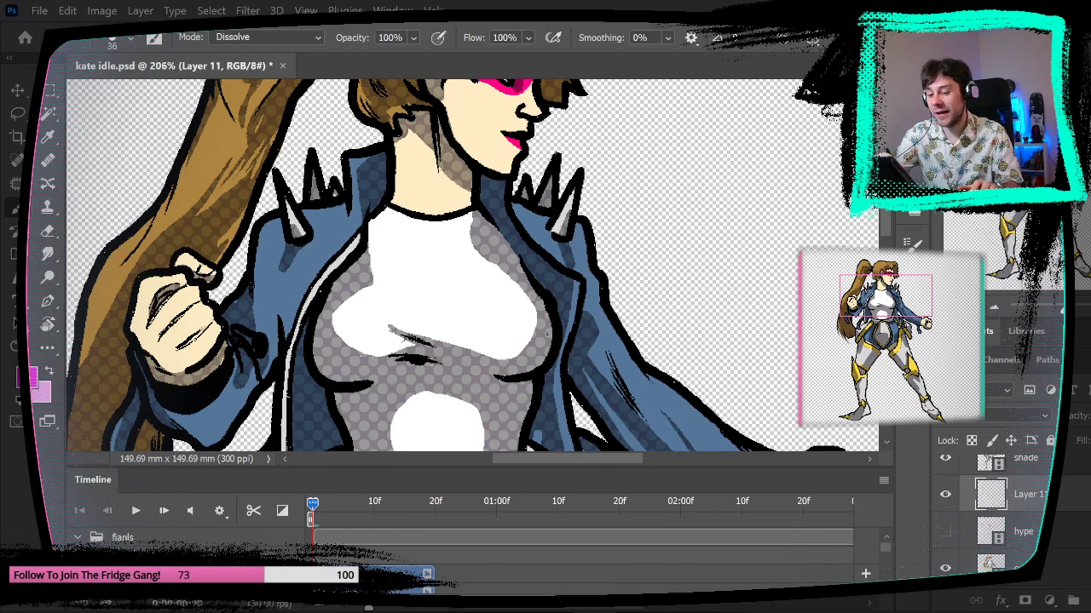
- Sample the pink of the HYPE lettering as the foreground colour, showing the hype layer only while sampling
click(946, 536)
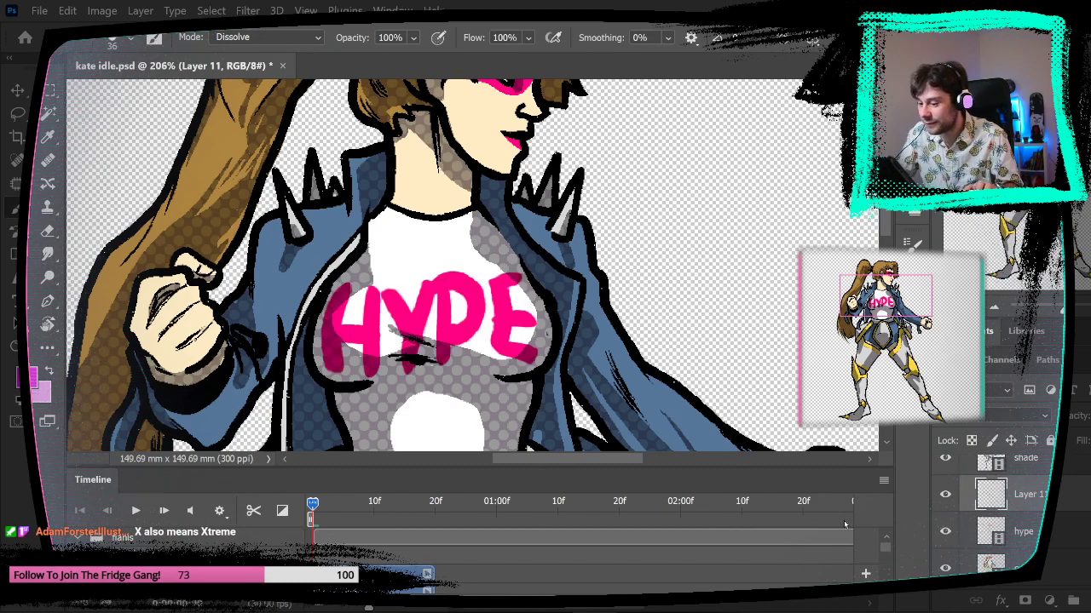
alt+click(436, 309)
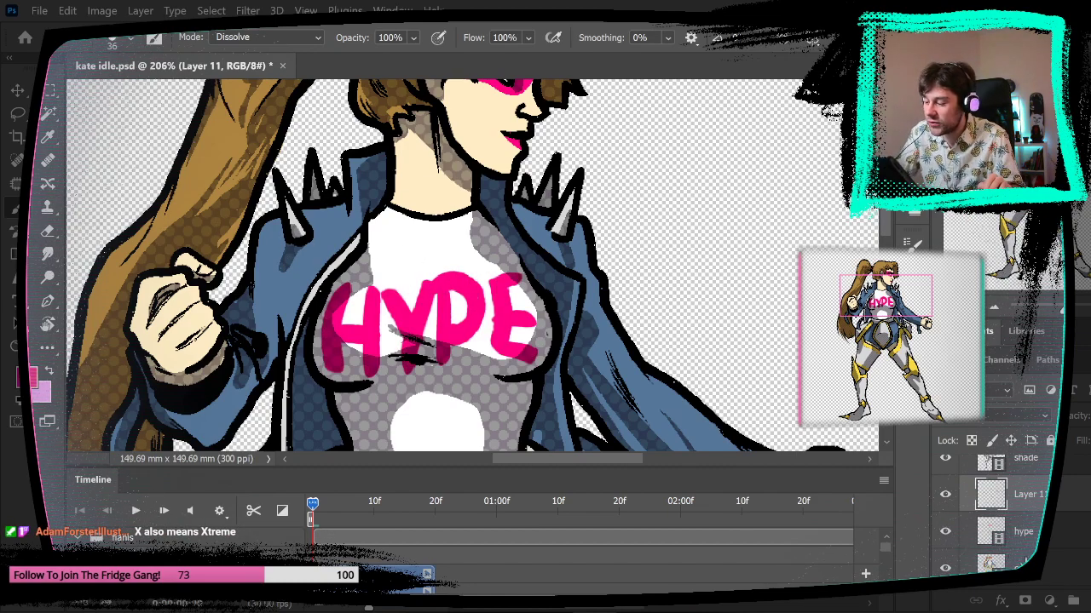
click(946, 532)
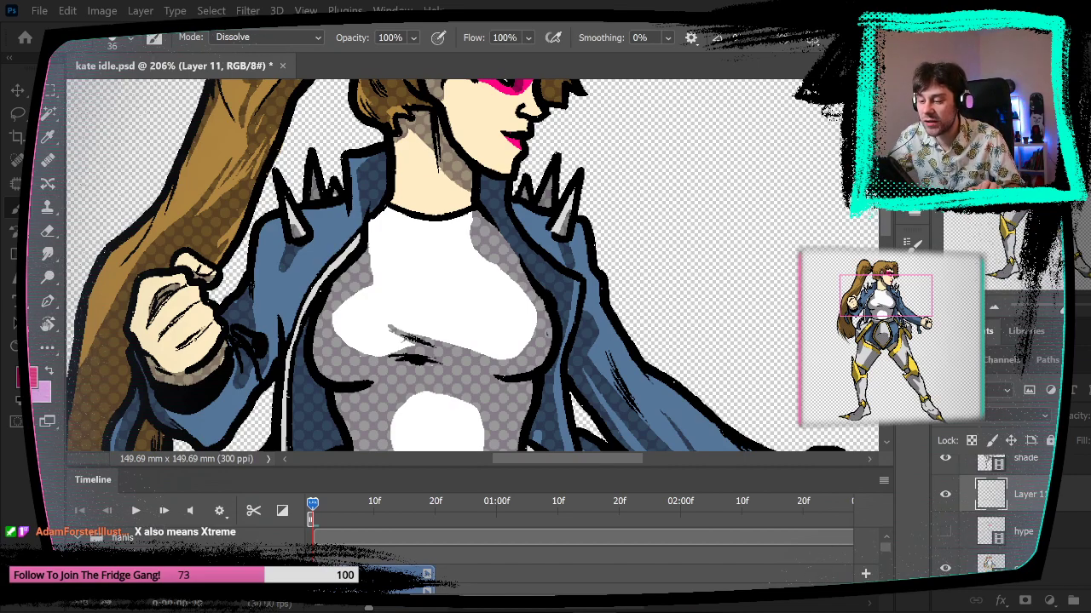
- Try hand-painting single pink letters, such as a capital A, on the shirt's chest, and undo each attempt
mouse_move(408, 247)
mouse_down()
mouse_move(380, 323)
mouse_move(430, 330)
mouse_move(424, 303)
mouse_up()
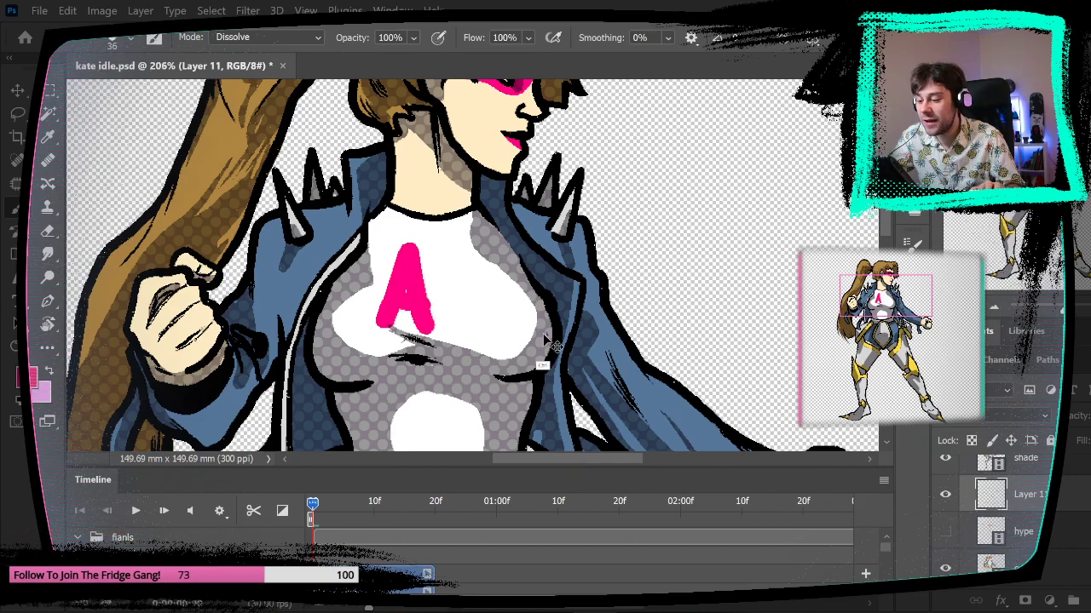
key(ctrl+z)
key(ctrl+z)
key(ctrl+z)
mouse_move(398, 255)
mouse_down()
mouse_move(444, 257)
mouse_move(423, 320)
mouse_up()
drag(394, 316, 438, 315)
key(ctrl+z)
key(ctrl+z)
key(ctrl+z)
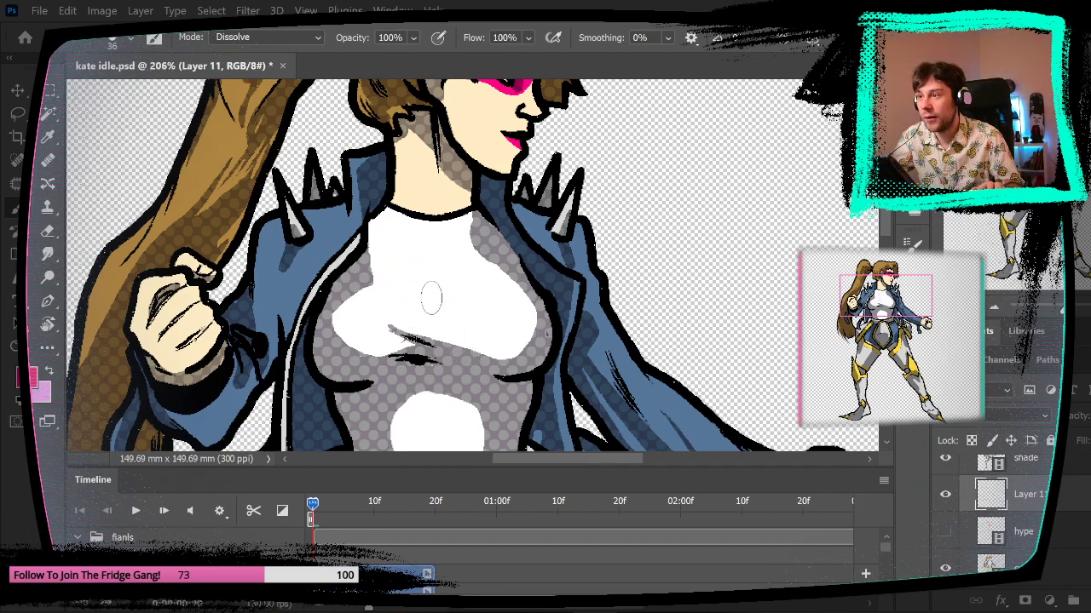
drag(418, 244, 418, 303)
mouse_move(419, 274)
mouse_down()
mouse_move(451, 255)
mouse_move(454, 307)
mouse_up()
key(ctrl+z)
key(ctrl+z)
key(ctrl+z)
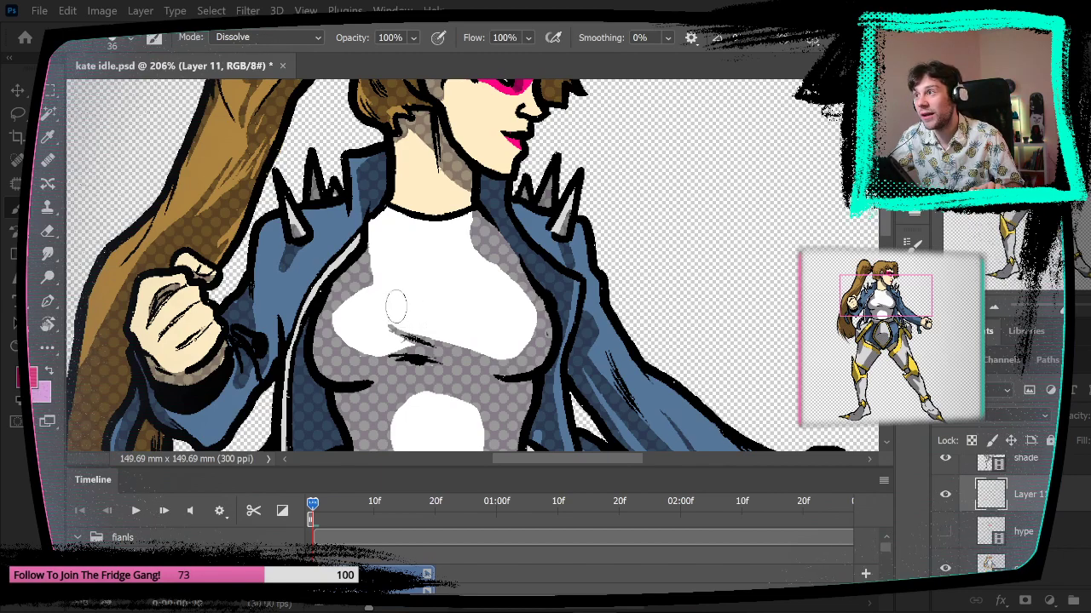
- Try painting a pink word beginning with HA across the shirt's chest, and undo all of its strokes
mouse_move(366, 266)
mouse_down()
mouse_move(366, 329)
mouse_move(393, 295)
mouse_up()
drag(398, 255, 394, 334)
mouse_move(426, 249)
mouse_down()
mouse_move(421, 327)
mouse_move(447, 329)
mouse_up()
drag(425, 298, 445, 294)
drag(465, 256, 462, 332)
drag(460, 297, 487, 295)
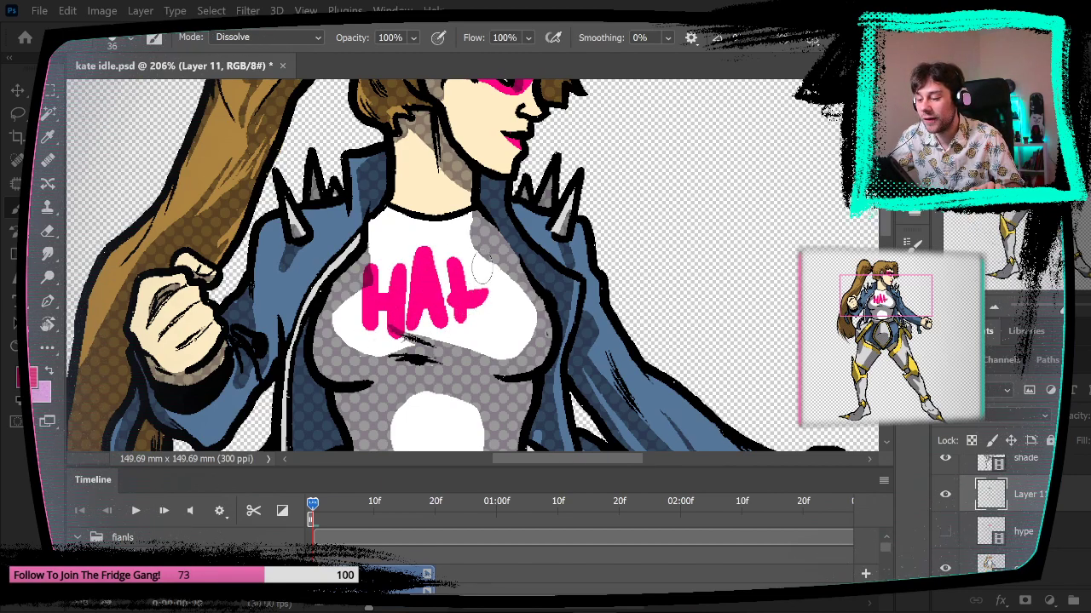
drag(491, 254, 491, 341)
key(ctrl+z)
key(ctrl+z)
key(ctrl+z)
key(ctrl+z)
key(ctrl+z)
key(ctrl+z)
key(ctrl+z)
key(ctrl+z)
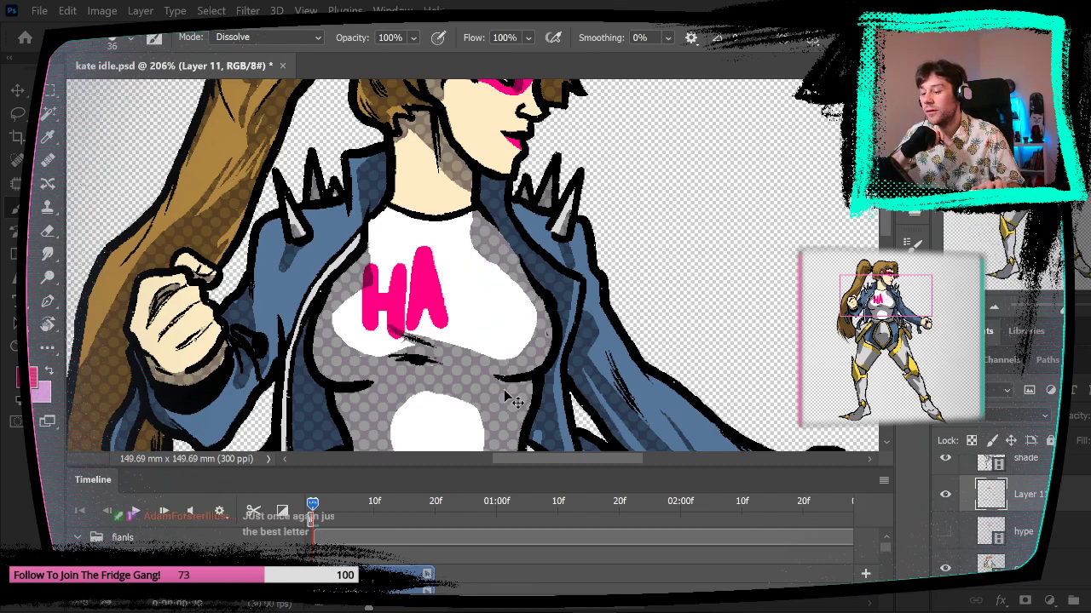
key(ctrl+z)
key(ctrl+z)
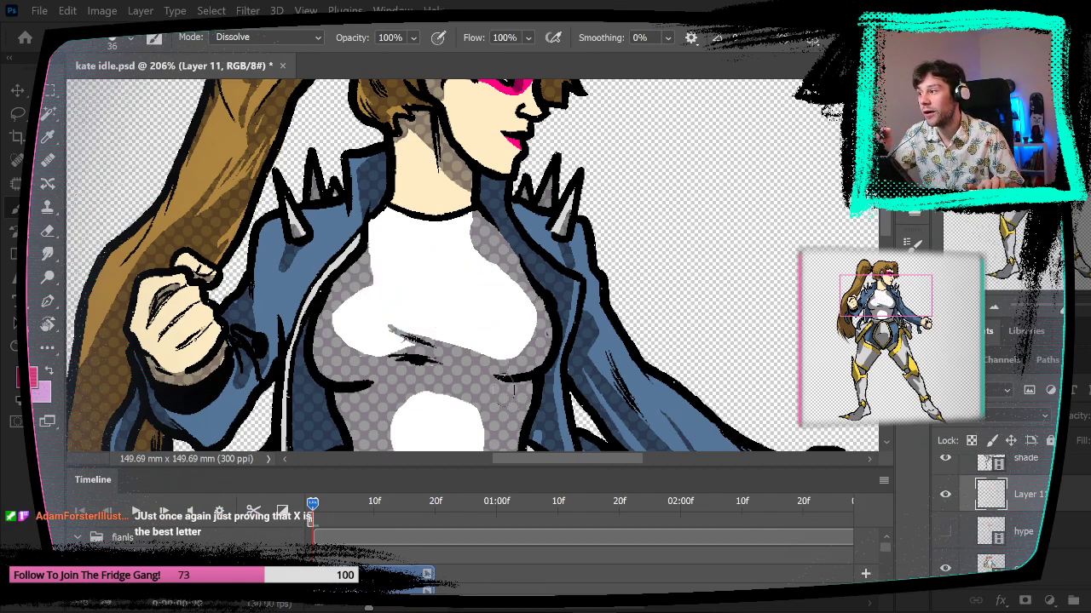
- Try painting a three-letter pink word in capitals across the shirt's chest, and undo all of its strokes
mouse_move(345, 273)
mouse_down()
mouse_move(424, 271)
mouse_move(373, 354)
mouse_up()
mouse_move(433, 269)
mouse_down()
mouse_move(433, 347)
mouse_move(508, 275)
mouse_move(481, 352)
mouse_up()
drag(687, 361, 613, 381)
drag(581, 309, 634, 316)
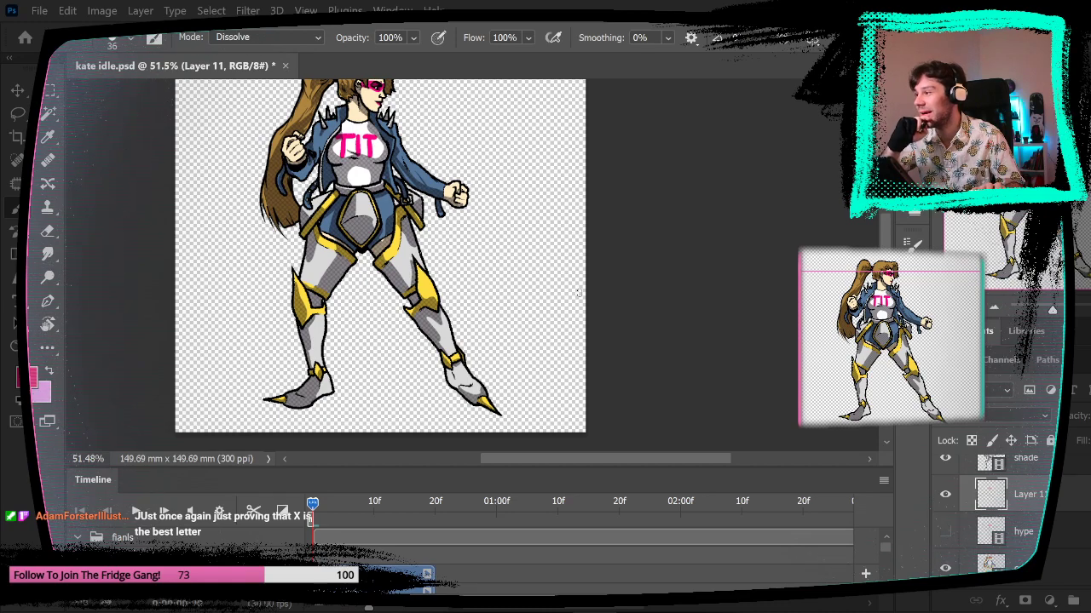
key(ctrl+z)
key(ctrl+z)
key(ctrl+z)
- Try several short freehand pink strokes on the upper chest of the shirt, and undo each attempt
mouse_move(359, 174)
mouse_down()
mouse_move(434, 151)
mouse_move(446, 214)
mouse_move(496, 290)
mouse_move(498, 273)
mouse_up()
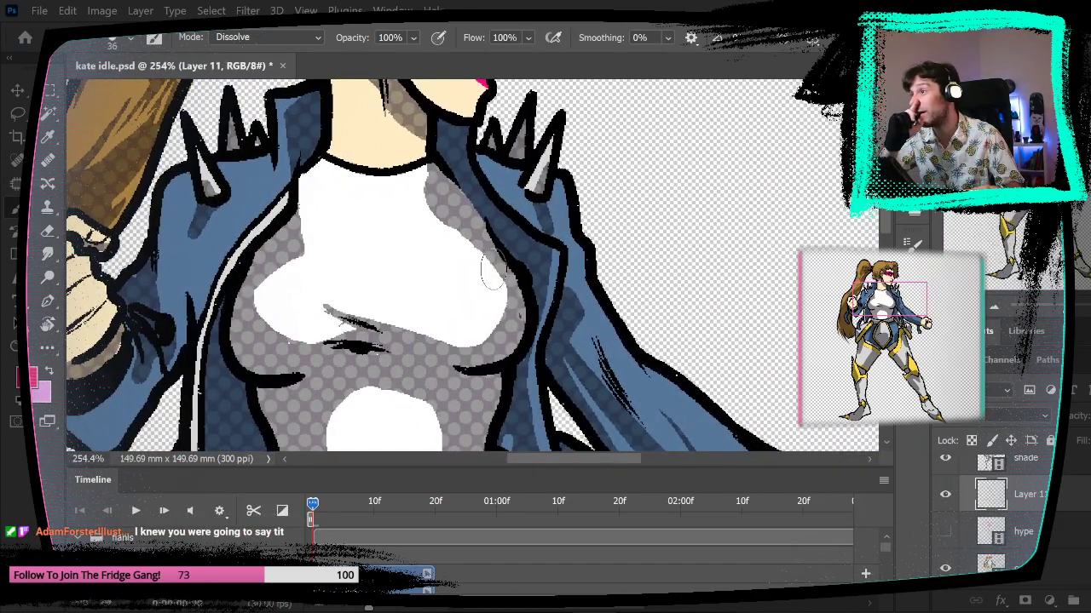
drag(390, 232, 331, 309)
drag(343, 241, 364, 273)
key(ctrl+z)
key(ctrl+z)
key(ctrl+z)
mouse_move(337, 214)
mouse_down()
mouse_move(399, 214)
mouse_move(377, 252)
mouse_up()
mouse_move(407, 208)
mouse_down()
mouse_move(377, 256)
mouse_move(381, 328)
mouse_up()
key(ctrl+z)
key(ctrl+z)
key(ctrl+z)
drag(326, 231, 358, 257)
key(ctrl+z)
drag(346, 218, 370, 311)
drag(419, 210, 372, 312)
key(ctrl+z)
key(ctrl+z)
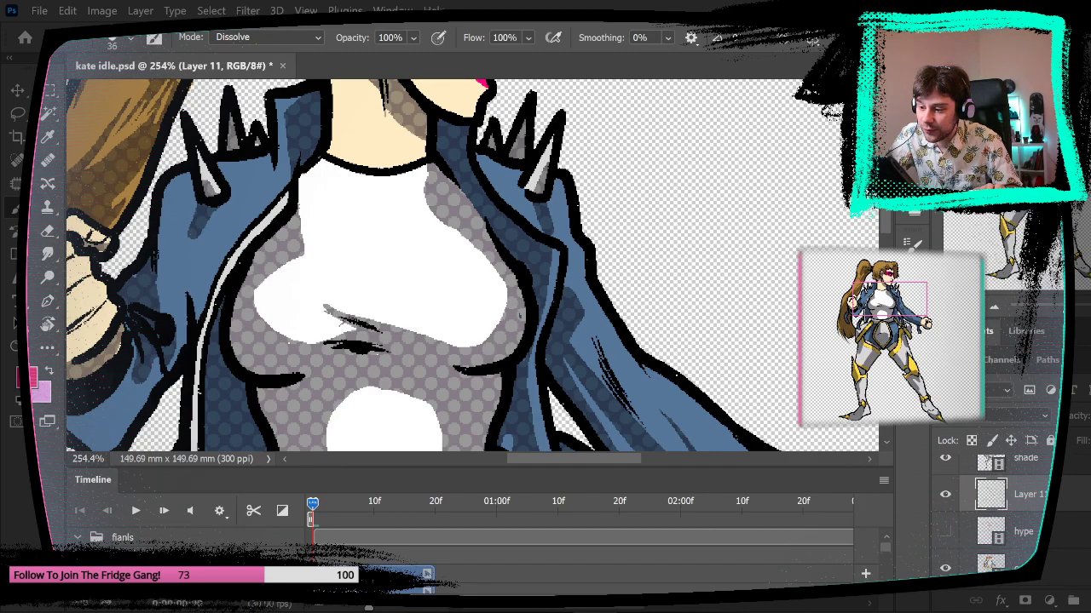
- Set the brush smoothing to 22% and the brush size to 15 px
scroll(519, 318, down, 3)
scroll(519, 318, up, 3)
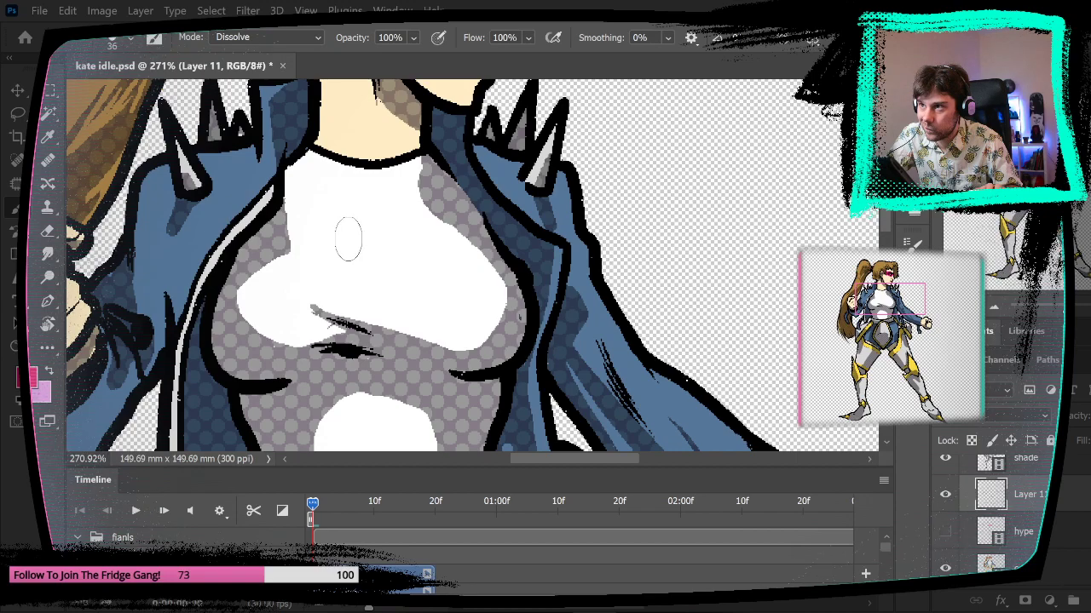
click(668, 37)
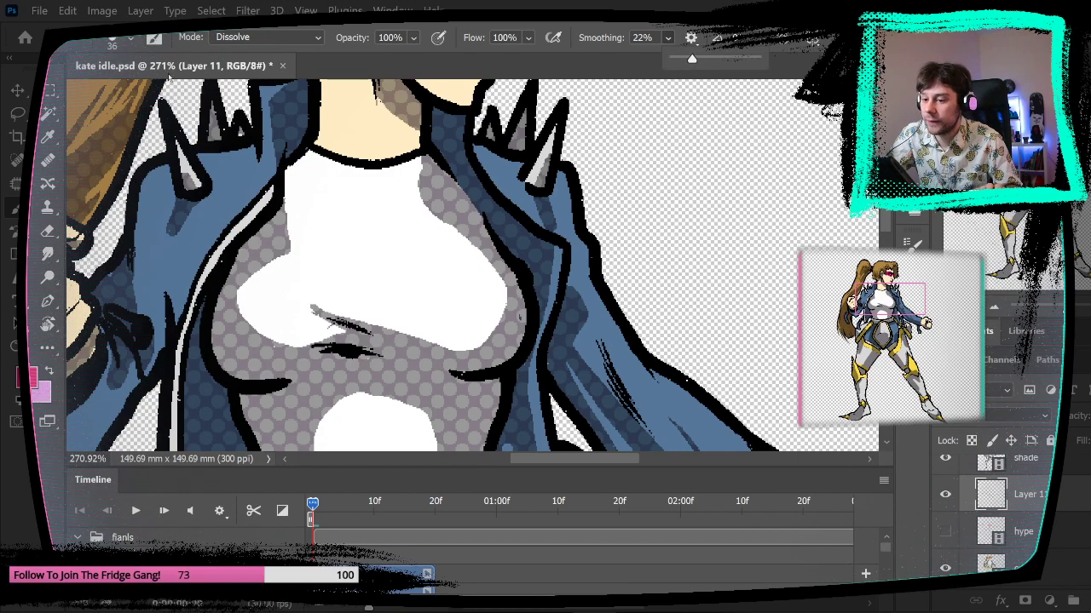
click(130, 39)
drag(120, 94, 109, 94)
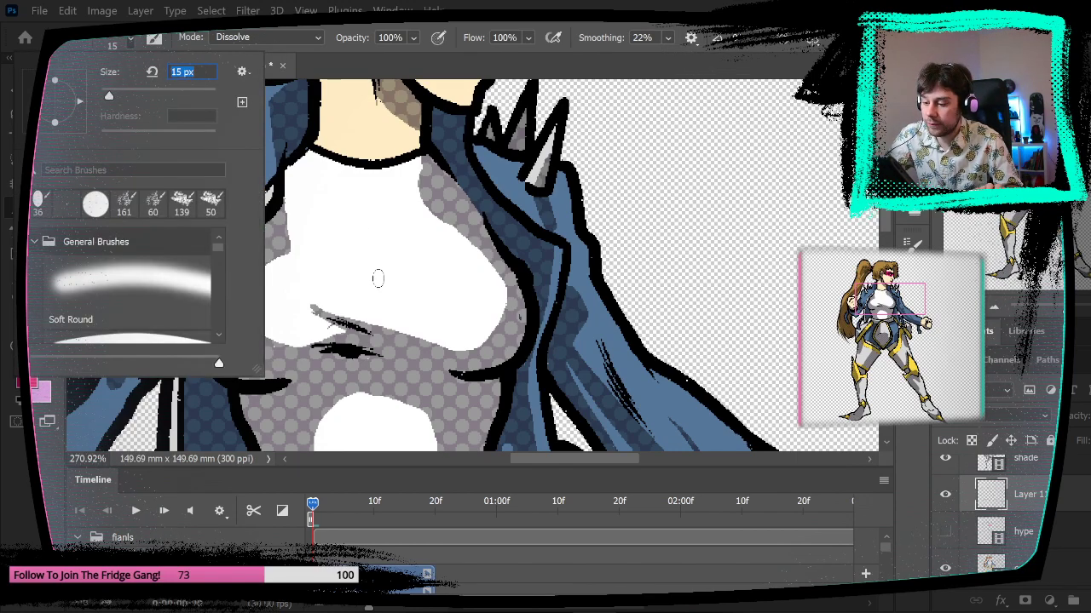
click(376, 274)
key(ctrl+z)
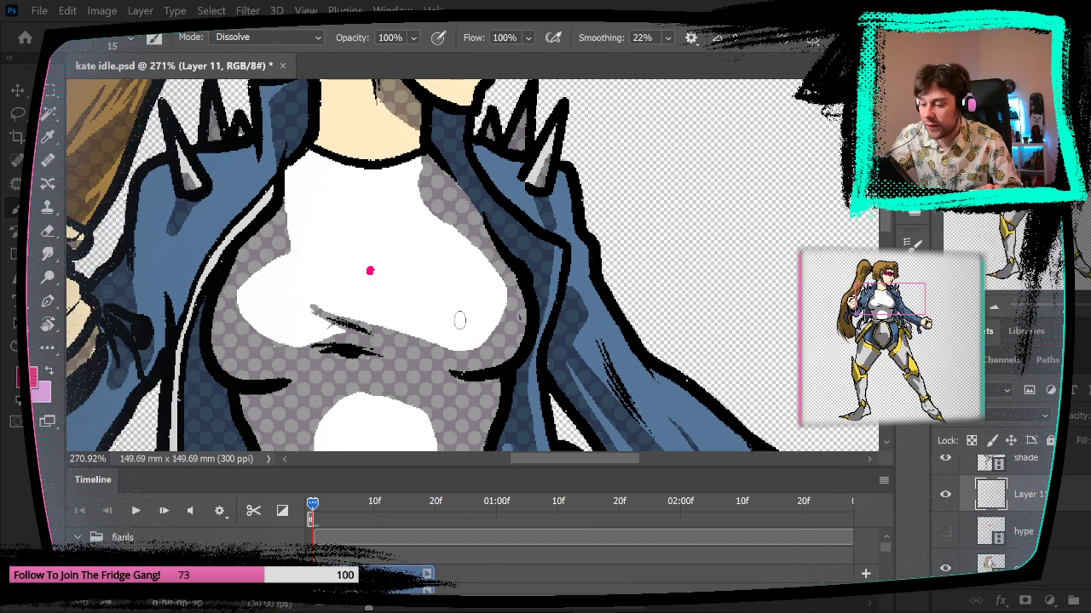
- Try painting the outline of a large pink X on the shirt's chest and filling it with the foreground pink
drag(370, 272, 413, 325)
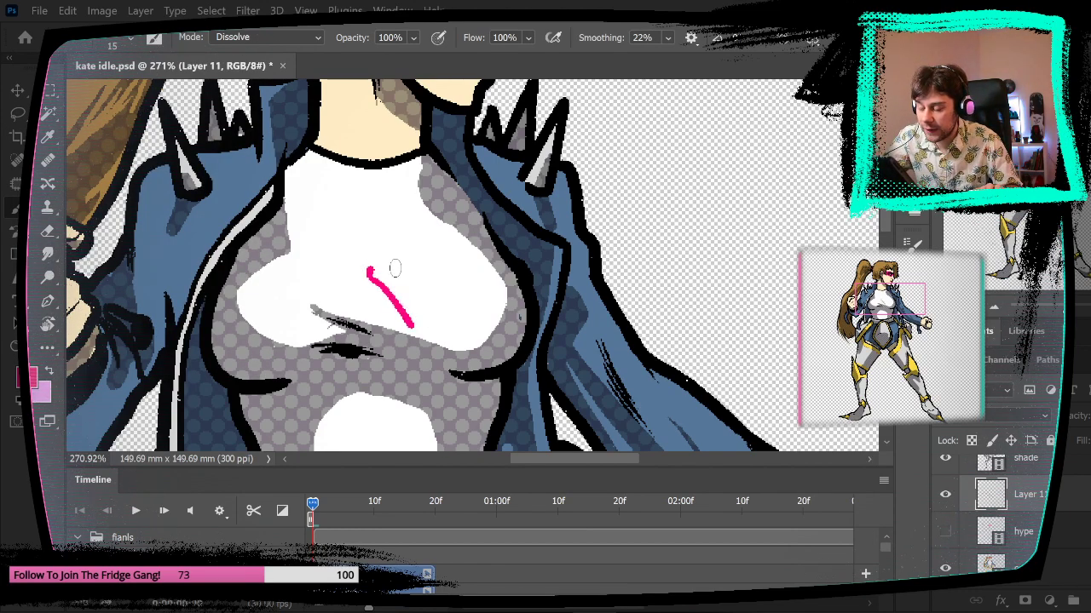
drag(387, 259, 422, 309)
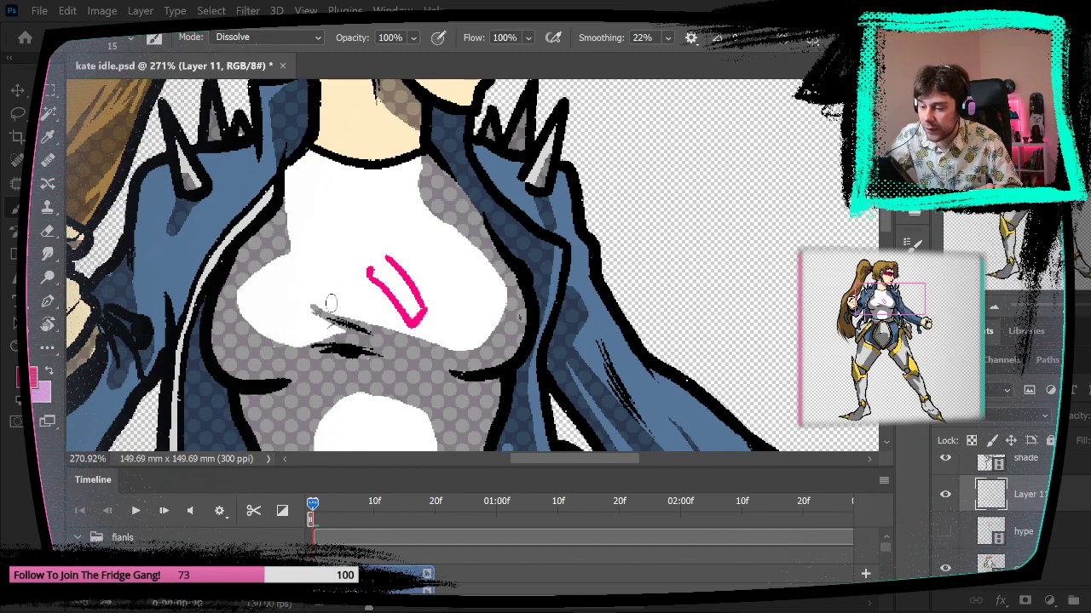
mouse_move(370, 271)
mouse_down()
mouse_move(303, 301)
mouse_move(338, 236)
mouse_move(317, 213)
mouse_move(336, 205)
mouse_move(370, 239)
mouse_move(331, 195)
mouse_move(371, 235)
mouse_move(412, 204)
mouse_up()
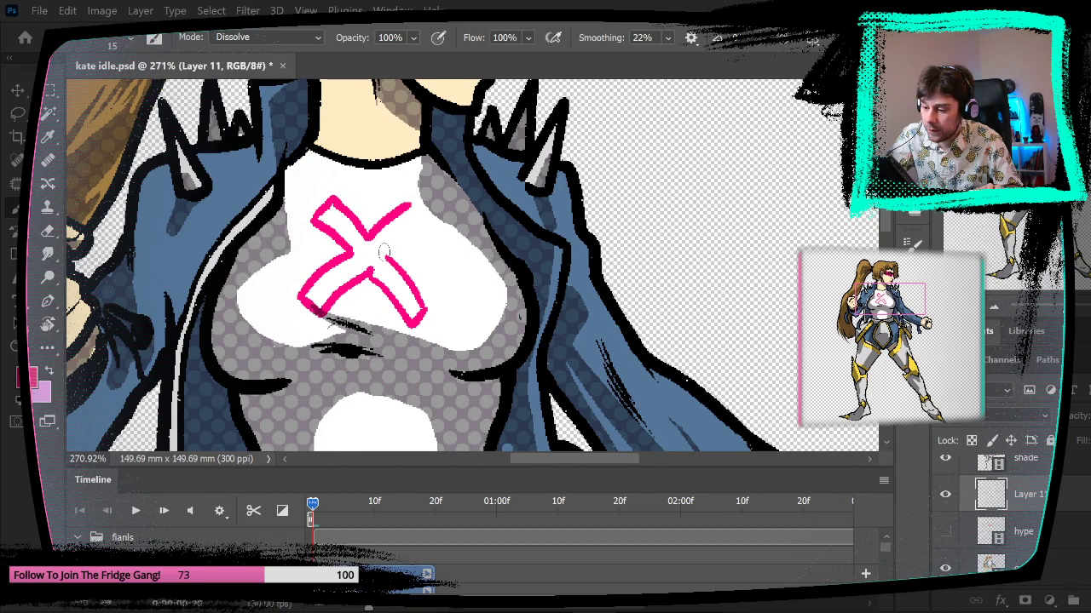
drag(384, 249, 418, 202)
key(g)
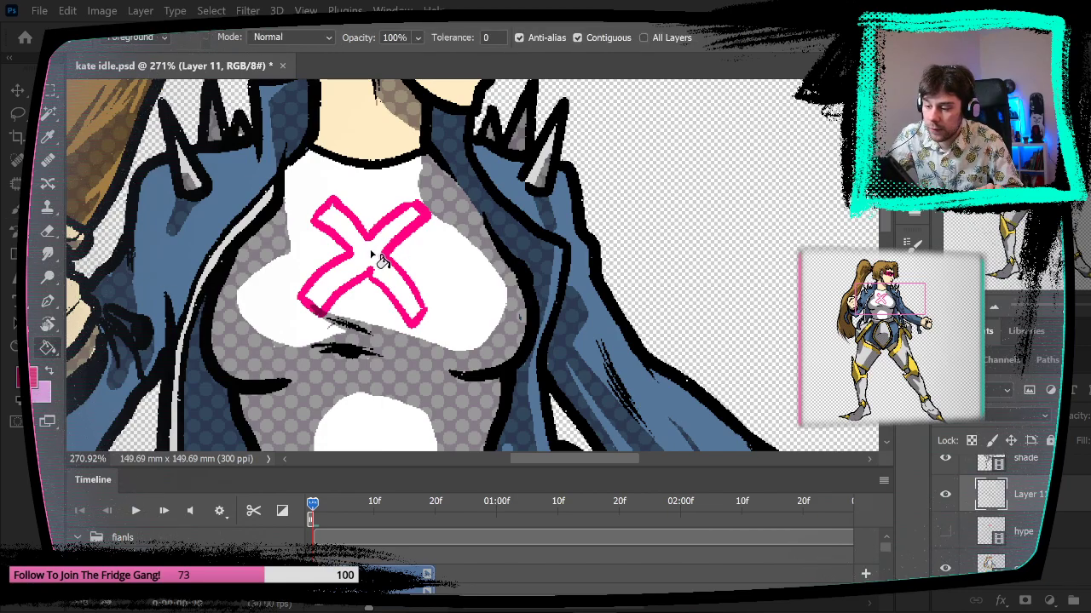
click(383, 260)
scroll(554, 313, down, 4)
scroll(554, 312, down, 4)
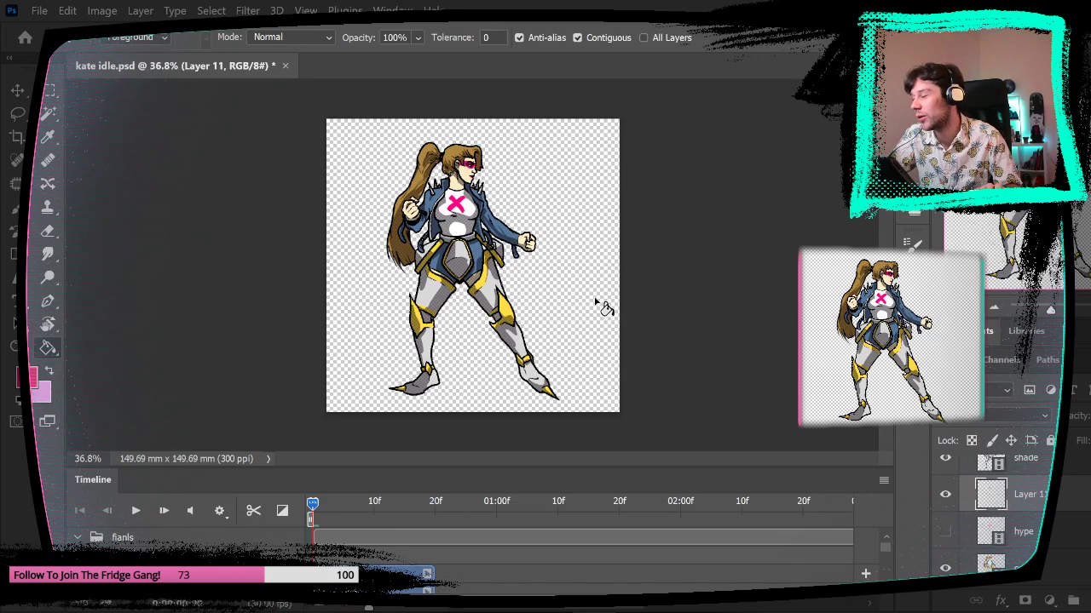
drag(472, 223, 543, 243)
scroll(550, 249, up, 3)
key(b)
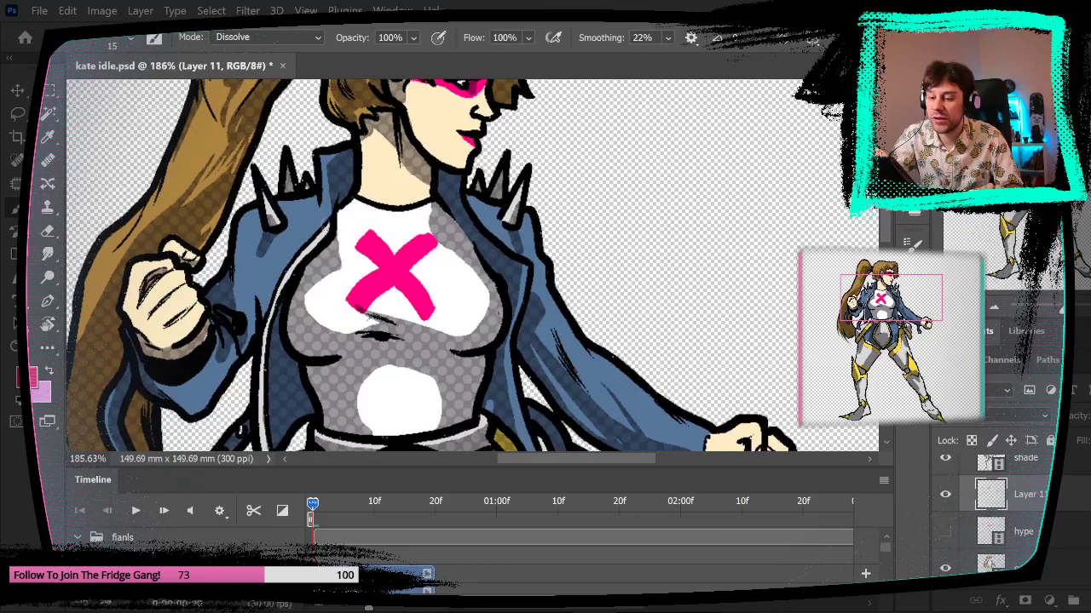
- Undo the fill and all outline strokes of the X, plus the further trial strokes on the chest
key(ctrl+z)
key(ctrl+z)
key(ctrl+z)
key(ctrl+z)
key(ctrl+z)
key(ctrl+z)
key(ctrl+z)
key(ctrl+z)
key(ctrl+z)
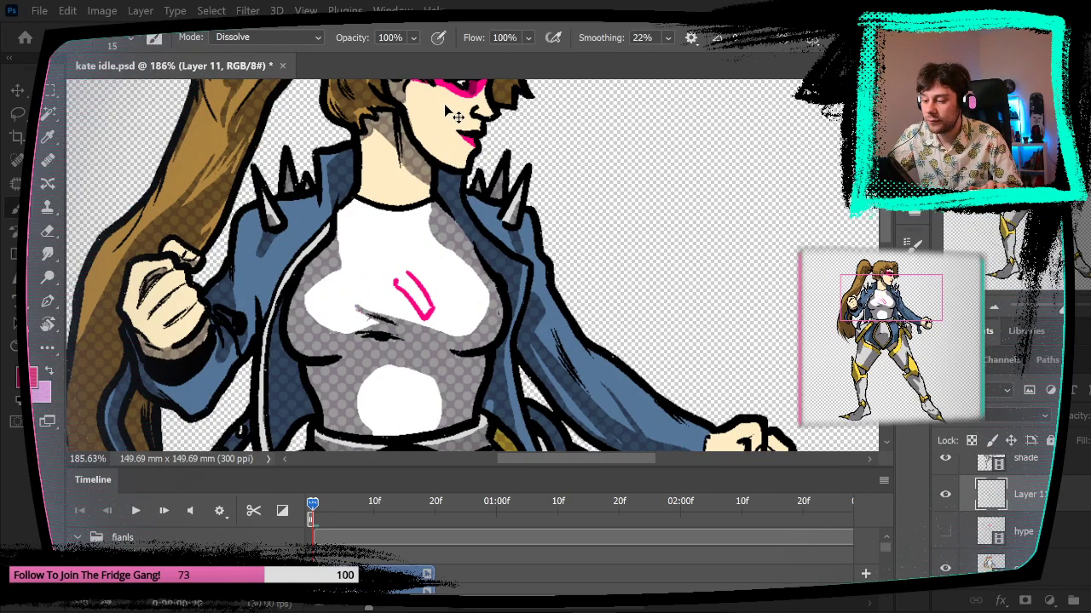
mouse_move(392, 254)
mouse_down()
mouse_move(361, 263)
mouse_move(423, 240)
mouse_move(387, 305)
mouse_up()
mouse_move(617, 325)
mouse_down()
mouse_move(550, 347)
mouse_move(559, 352)
mouse_up()
key(ctrl+z)
key(ctrl+z)
key(ctrl+z)
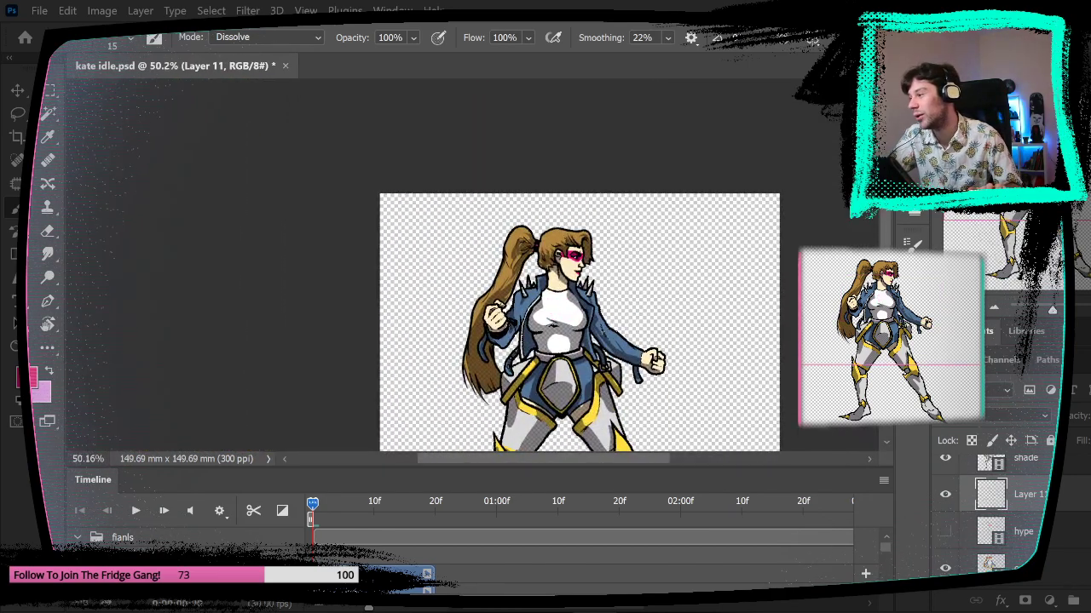
- Outline a lightning bolt on the shirt's chest with the brush and fill it with the foreground pink
drag(537, 281, 534, 232)
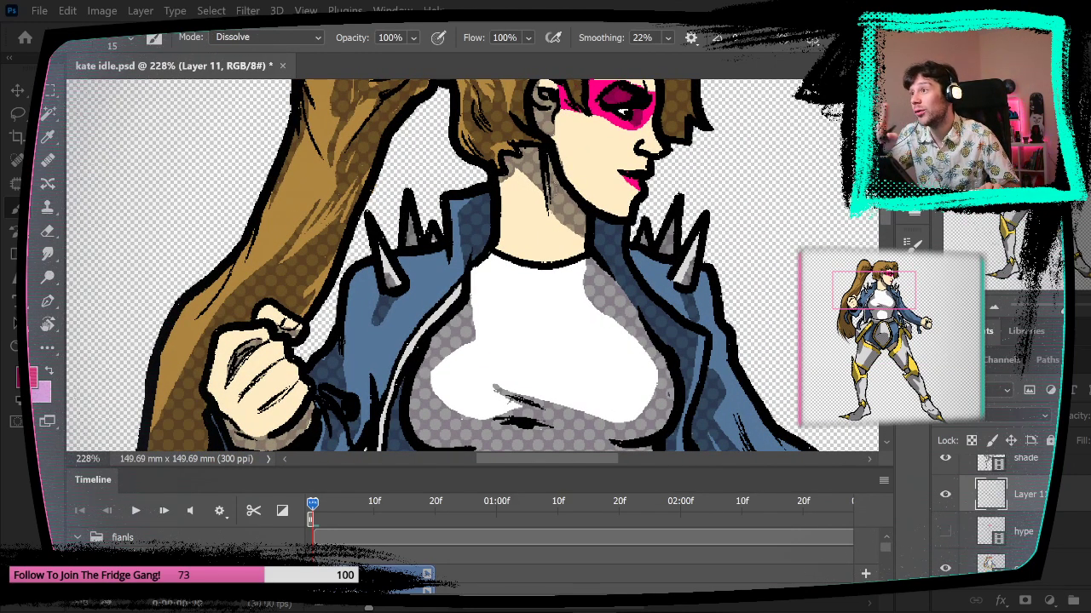
mouse_move(517, 292)
mouse_down()
mouse_move(501, 363)
mouse_move(504, 436)
mouse_move(557, 351)
mouse_move(532, 297)
mouse_move(516, 294)
mouse_up()
drag(743, 273, 656, 253)
drag(786, 268, 733, 282)
drag(524, 231, 570, 231)
drag(397, 213, 481, 277)
key(g)
click(332, 318)
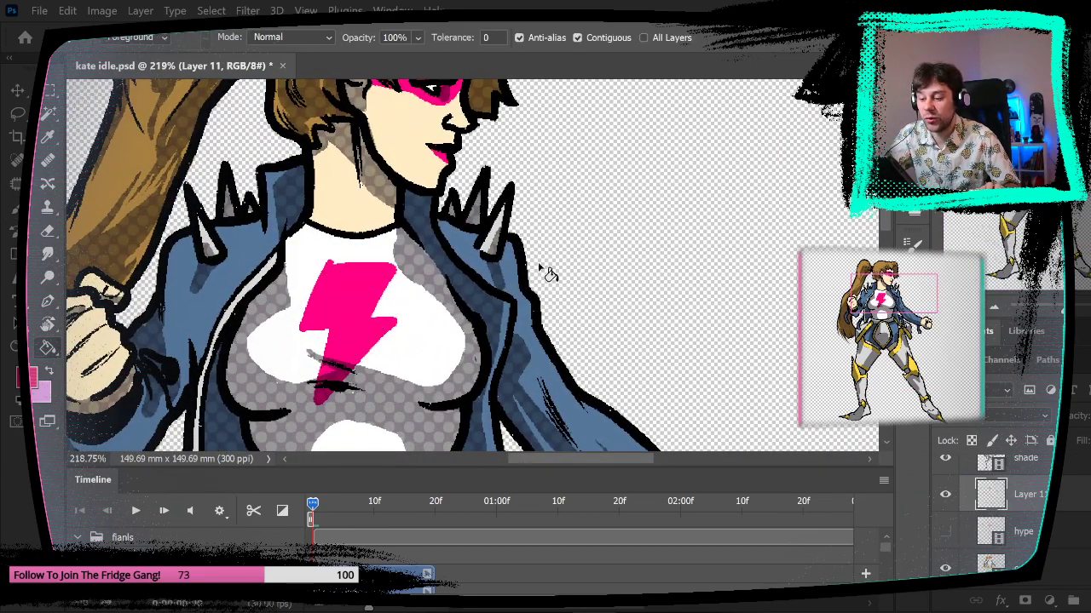
scroll(543, 281, down, 6)
scroll(543, 292, down, 1)
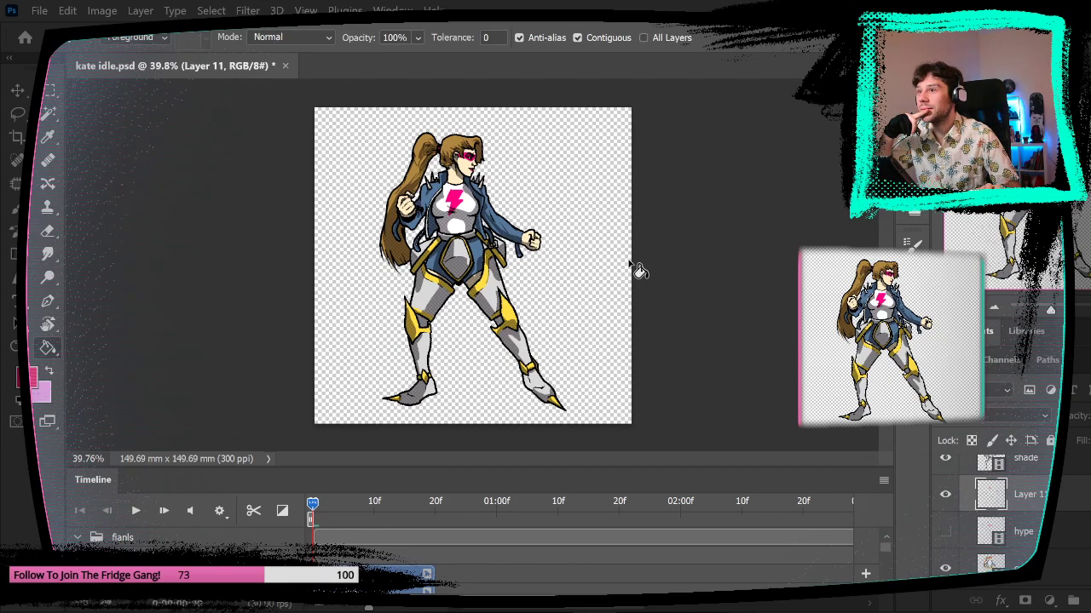
- Try painting filled pink X arms around the lightning bolt, and undo them
drag(465, 183, 518, 232)
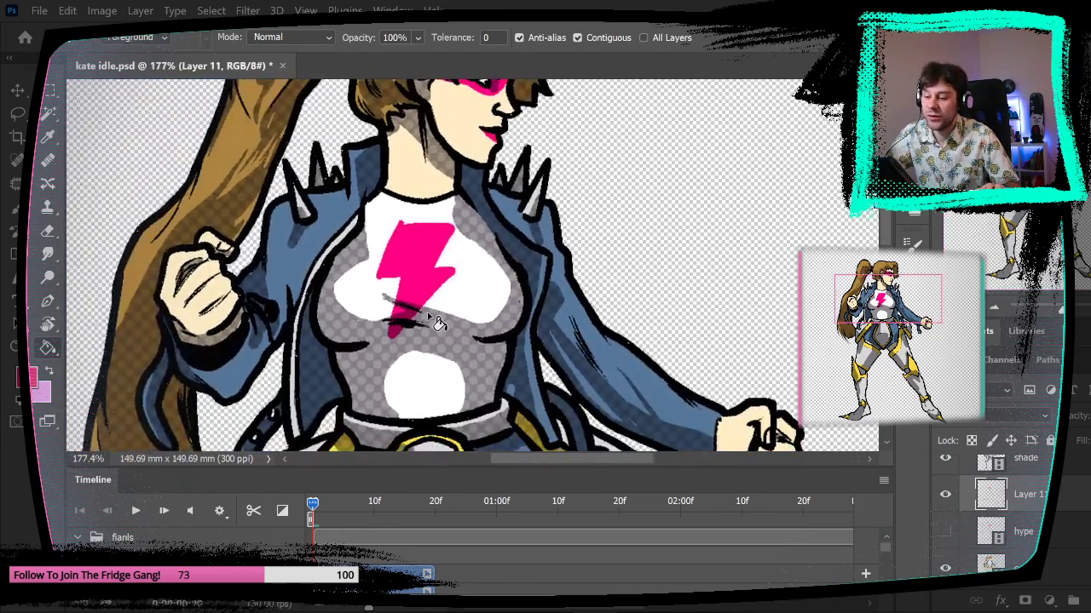
key(b)
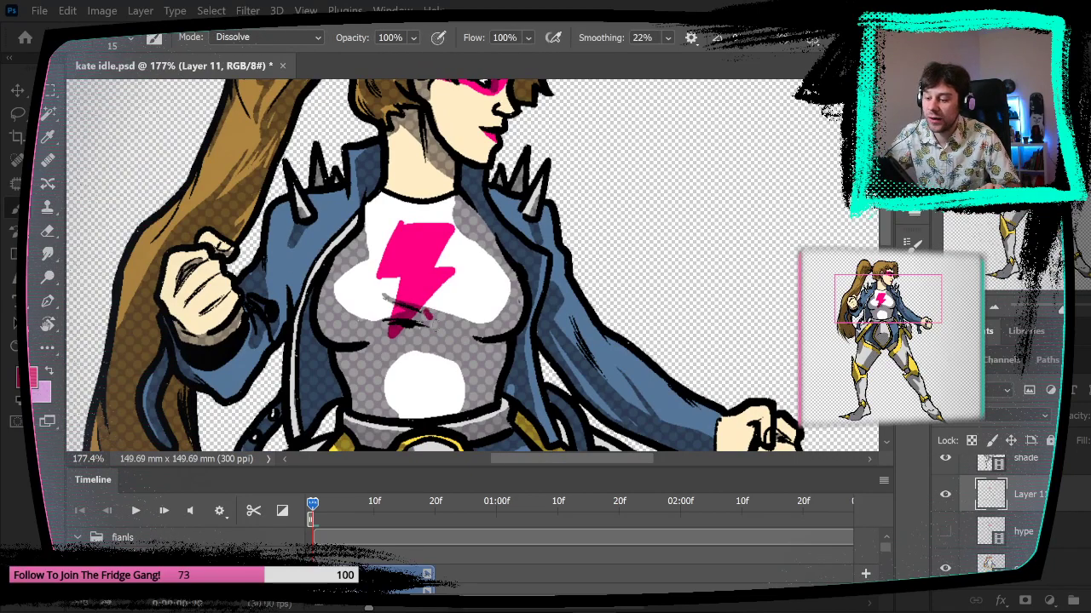
mouse_move(429, 316)
mouse_down()
mouse_move(452, 296)
mouse_move(442, 319)
mouse_move(447, 301)
mouse_up()
mouse_move(360, 337)
mouse_down()
mouse_move(384, 297)
mouse_move(368, 322)
mouse_up()
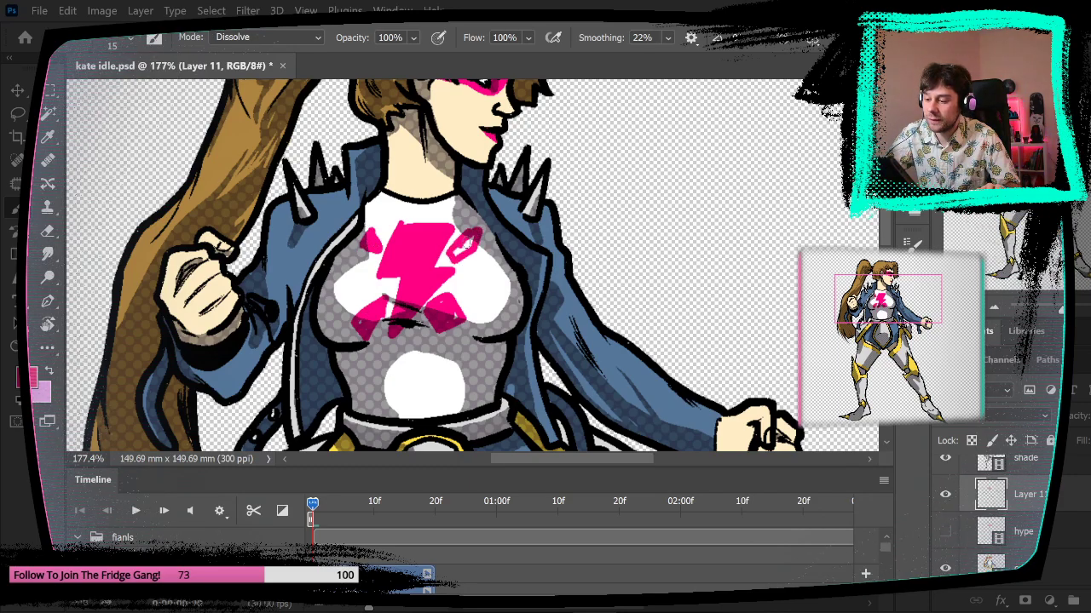
scroll(479, 250, down, 6)
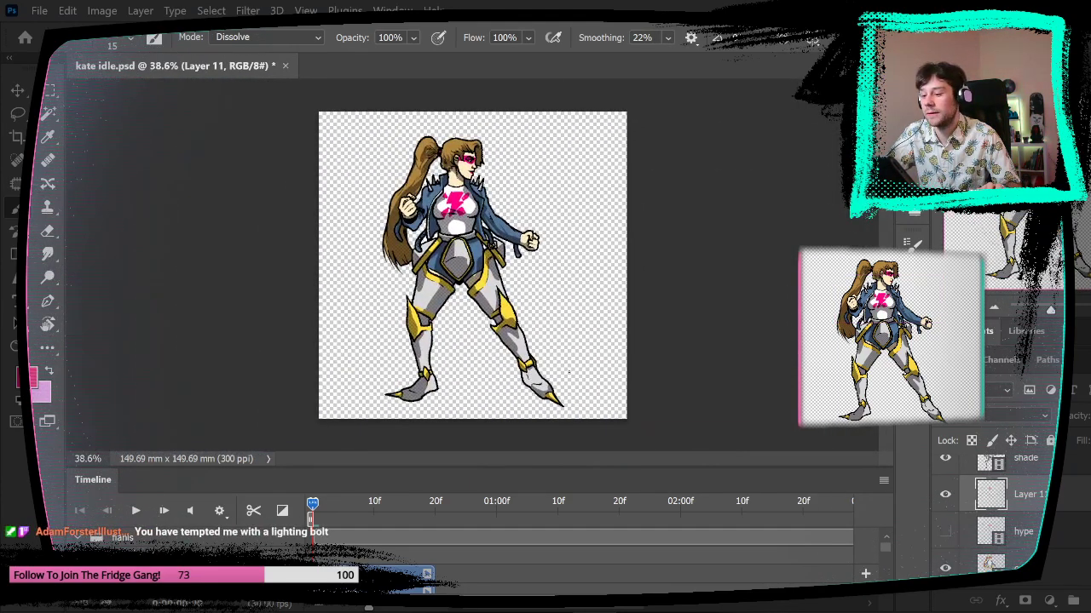
key(ctrl+z)
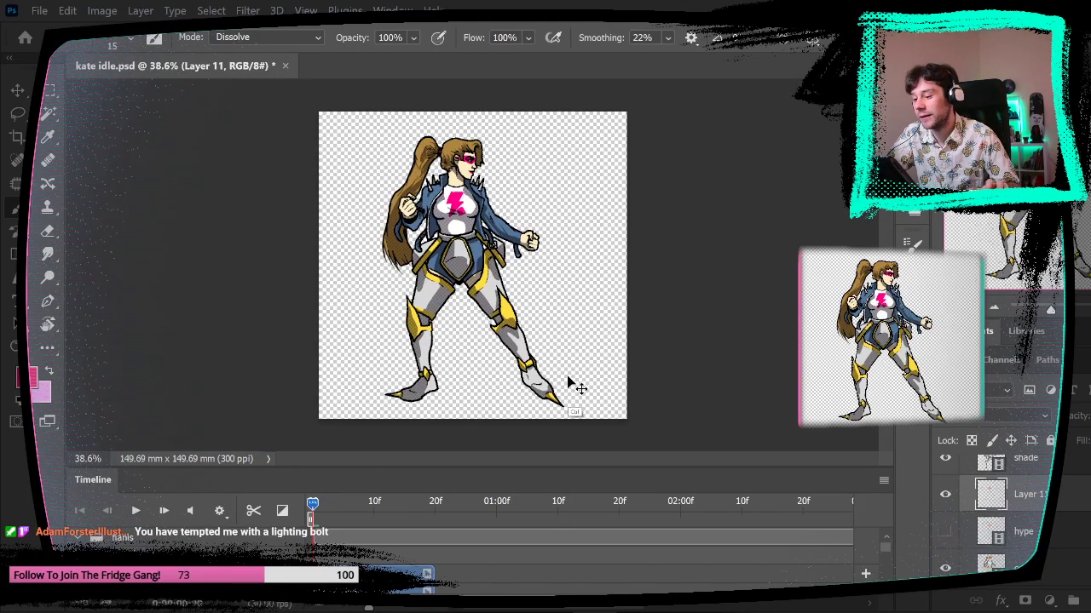
drag(481, 245, 509, 258)
- Sharpen the lightning bolt's edges and corners with the Eraser in Pencil mode at size 9
drag(475, 179, 534, 205)
click(48, 230)
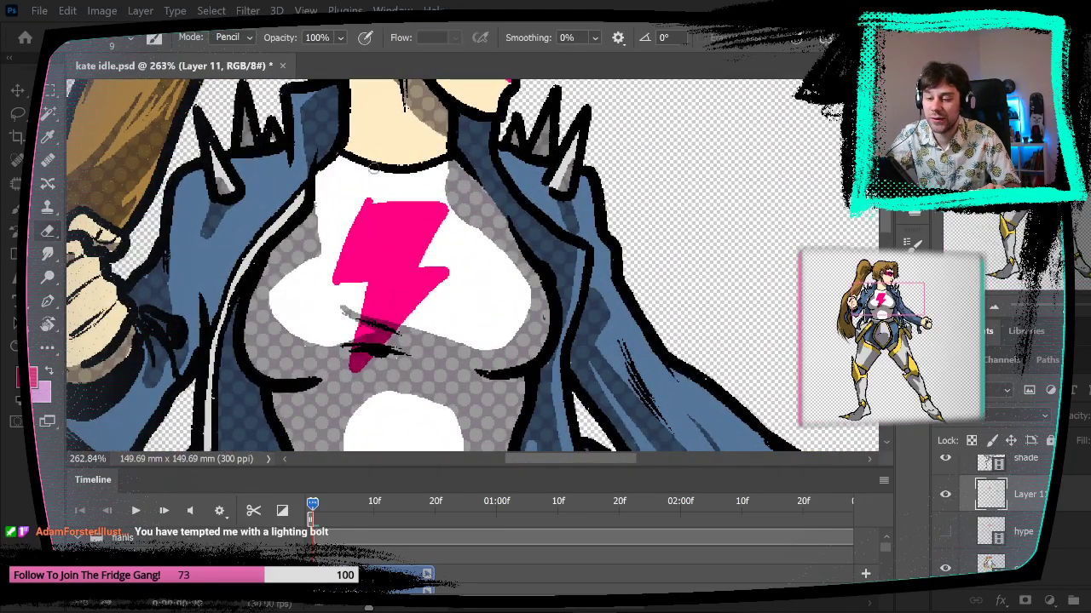
drag(352, 202, 451, 202)
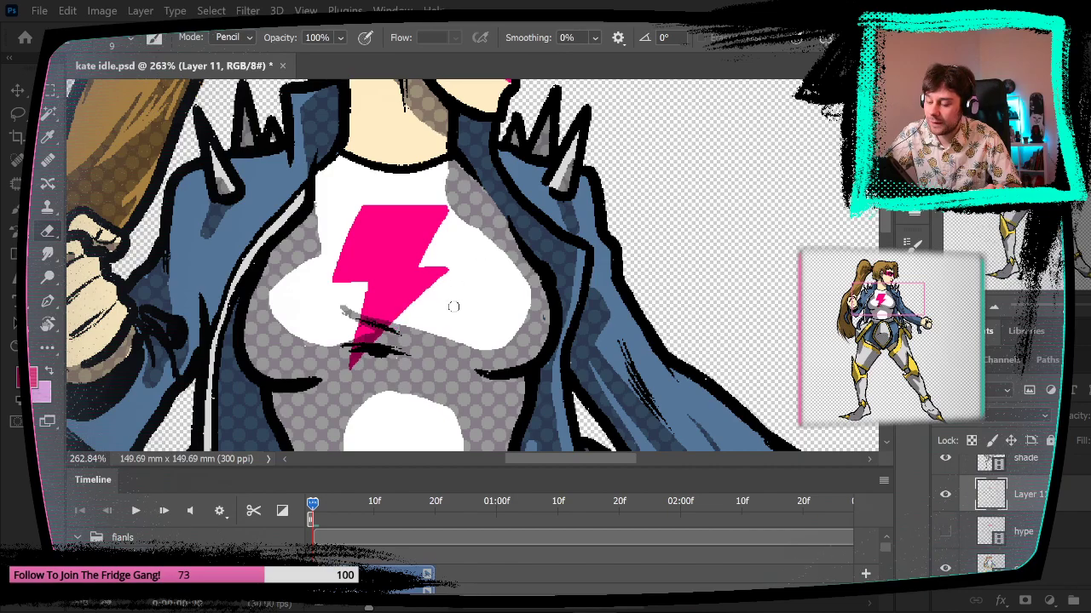
scroll(478, 271, down, 10)
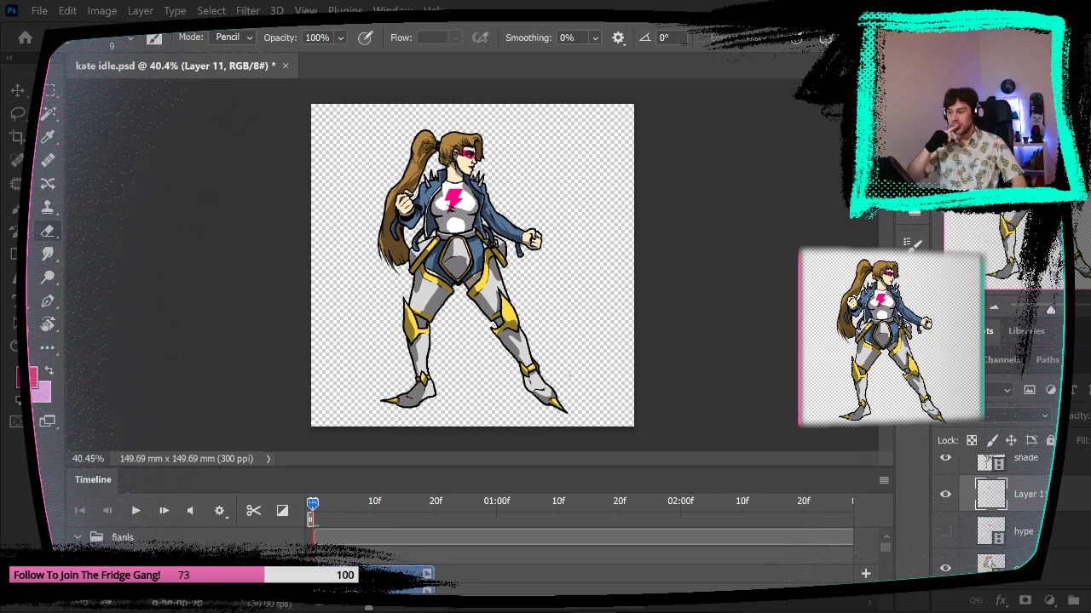
- Hide the lightning bolt layer and add a new empty layer above it
click(946, 496)
click(1088, 601)
scroll(447, 191, up, 10)
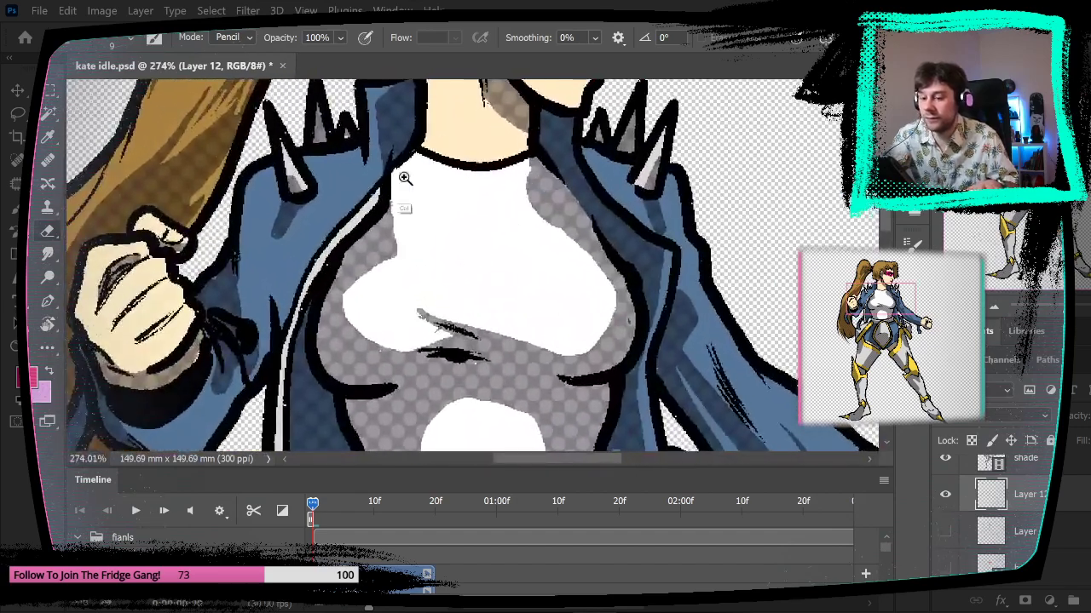
- Paint the pink outline of a large X with two crossing bars on the shirt's chest, on the new layer
key(shift+b)
mouse_move(509, 208)
mouse_down()
mouse_move(397, 323)
mouse_move(439, 332)
mouse_move(483, 312)
mouse_move(447, 346)
mouse_move(554, 235)
mouse_up()
key(ctrl+z)
mouse_move(444, 337)
mouse_down()
mouse_move(538, 241)
mouse_move(513, 207)
mouse_up()
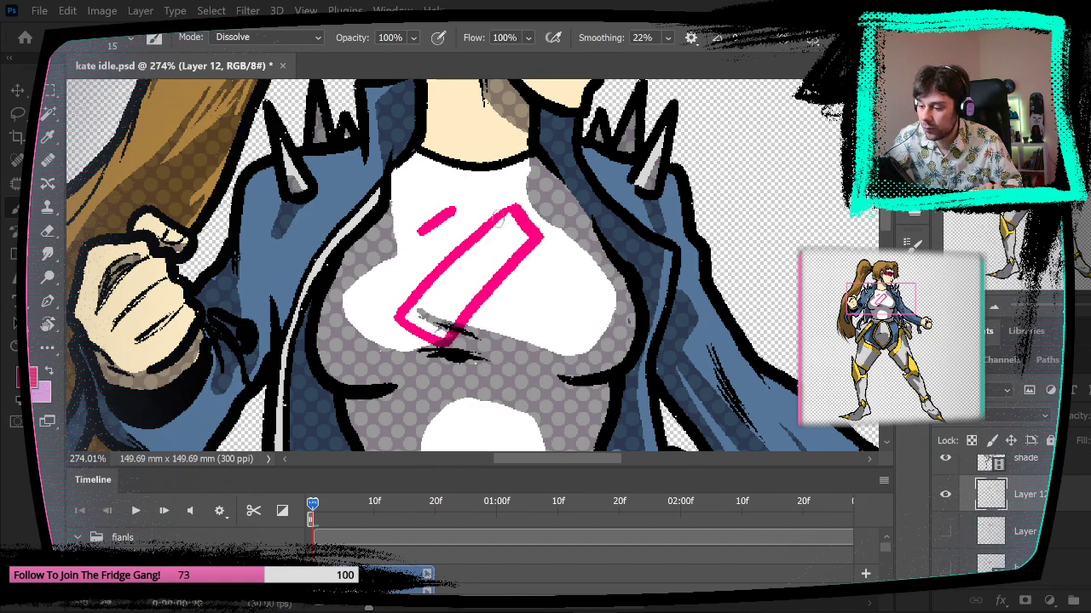
drag(431, 249, 522, 345)
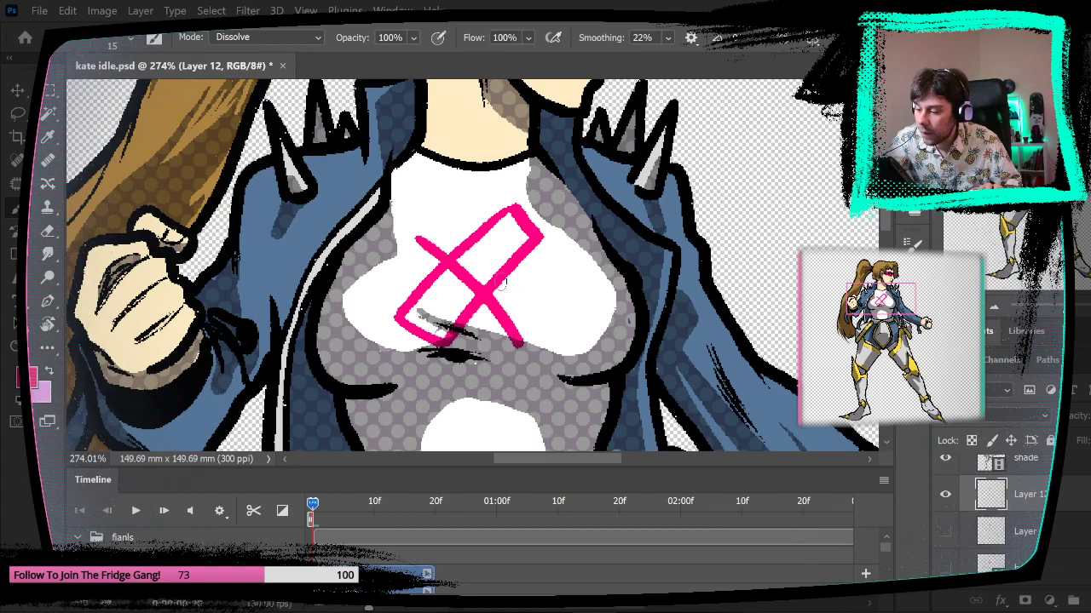
mouse_move(418, 236)
mouse_down()
mouse_move(473, 198)
mouse_move(448, 213)
mouse_move(475, 222)
mouse_move(550, 312)
mouse_up()
key(ctrl+z)
mouse_move(446, 213)
mouse_down()
mouse_move(553, 303)
mouse_move(554, 313)
mouse_move(519, 341)
mouse_up()
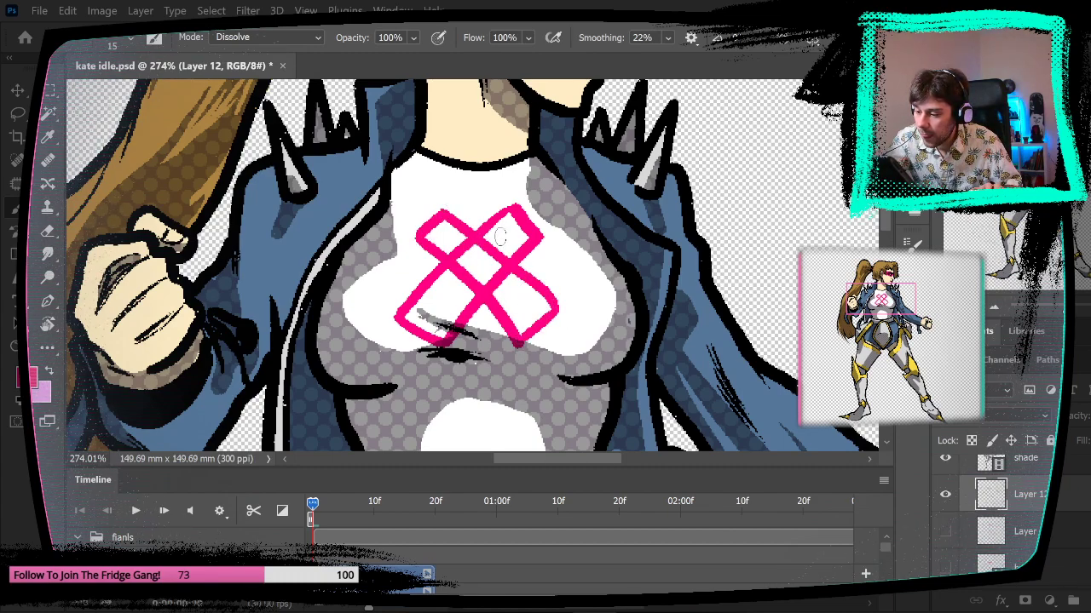
- Fill the centre and all four arms of the X outline with the foreground pink
key(g)
click(484, 271)
click(509, 236)
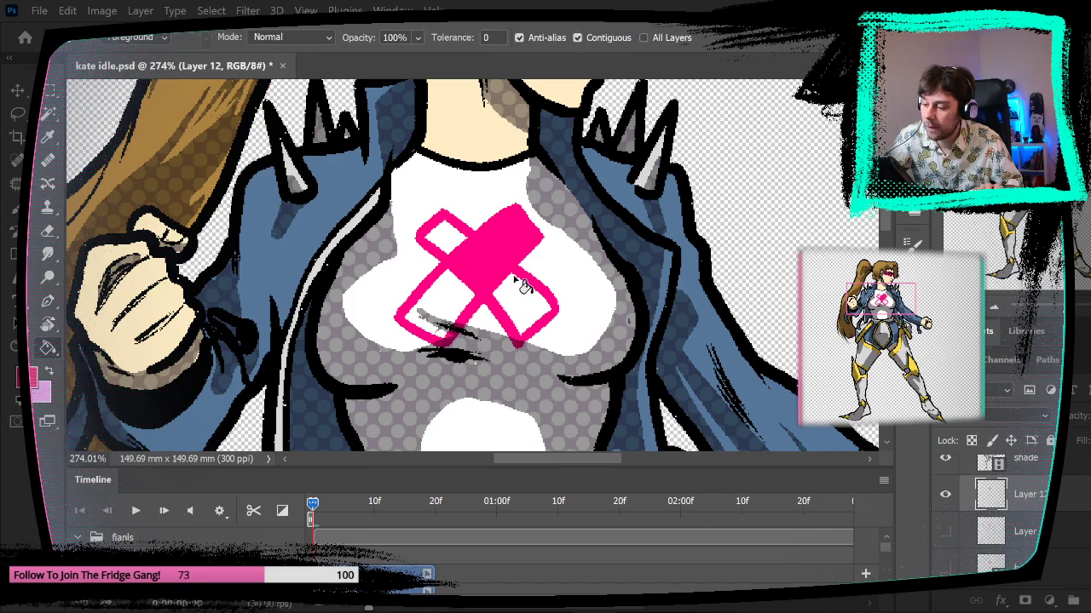
click(522, 292)
click(445, 301)
click(448, 233)
drag(679, 418, 619, 441)
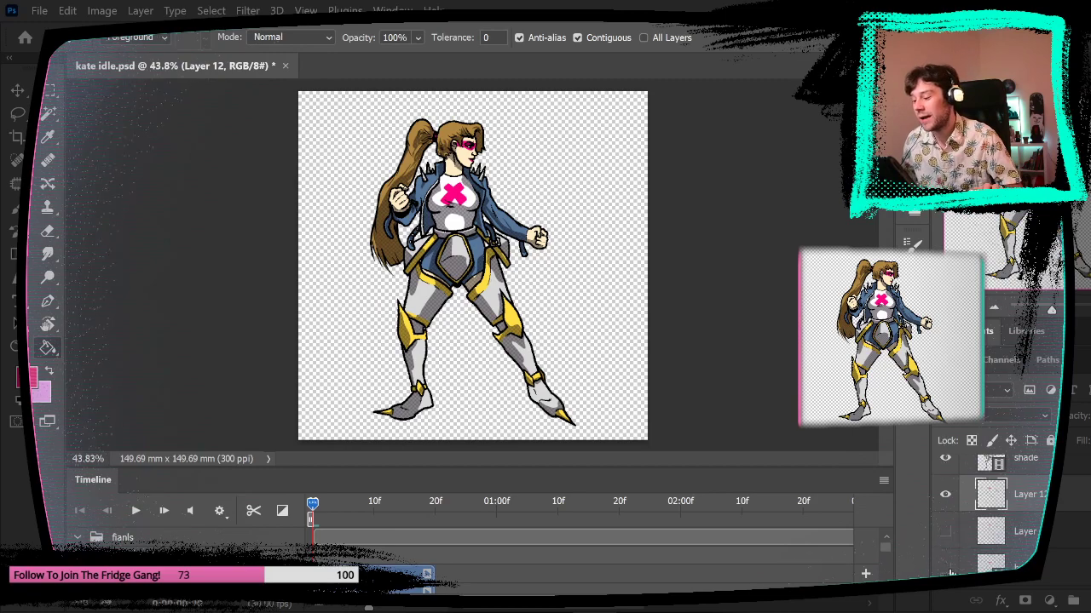
- Compare the hype, lightning bolt and X designs by toggling their layers' visibility, leaving only the X shown
click(945, 495)
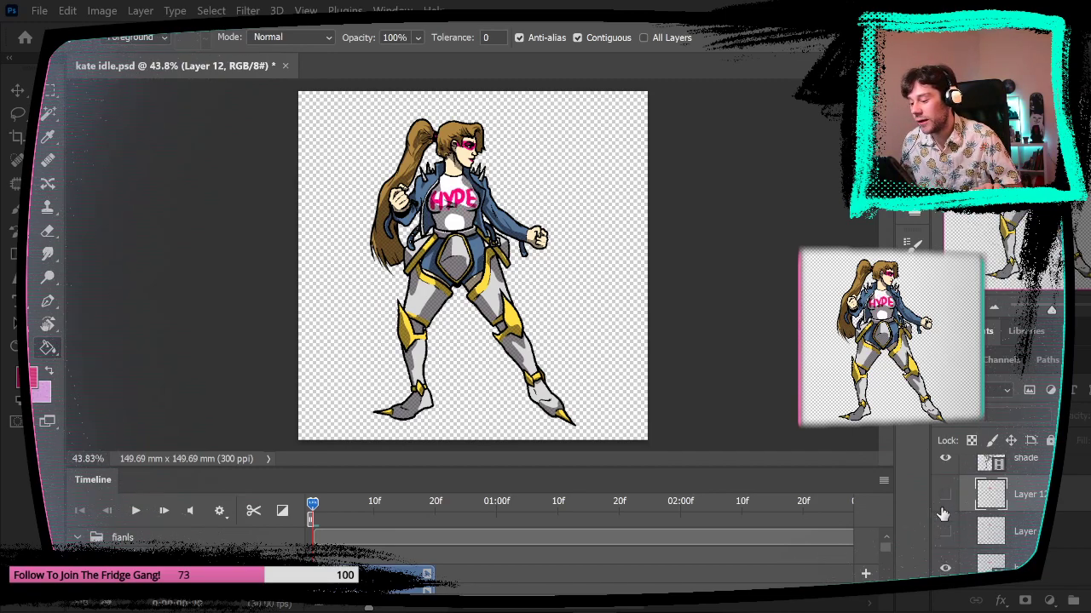
click(946, 561)
click(945, 530)
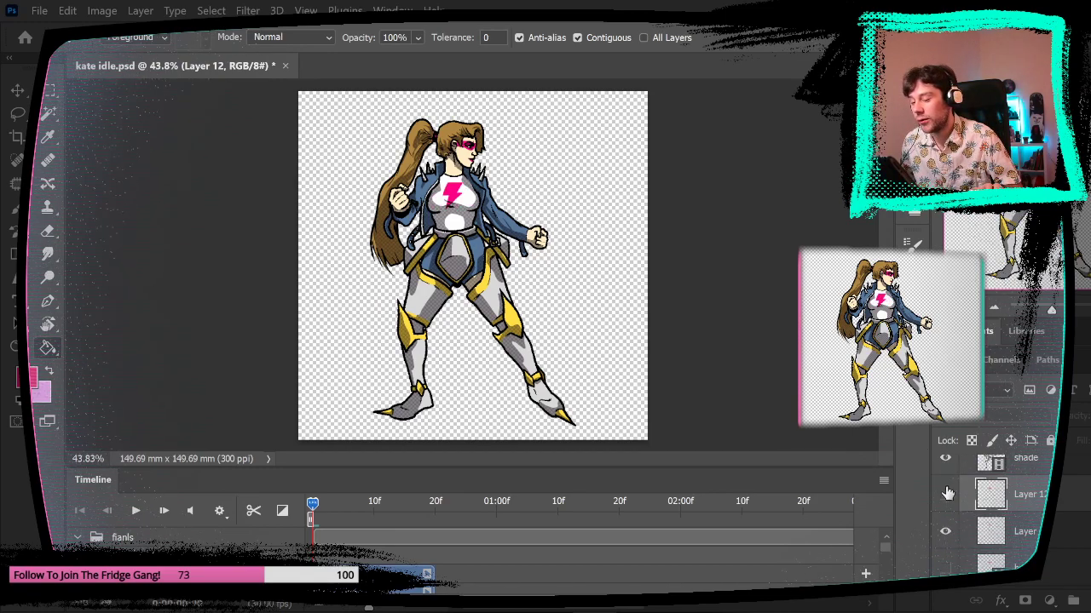
click(944, 531)
click(945, 494)
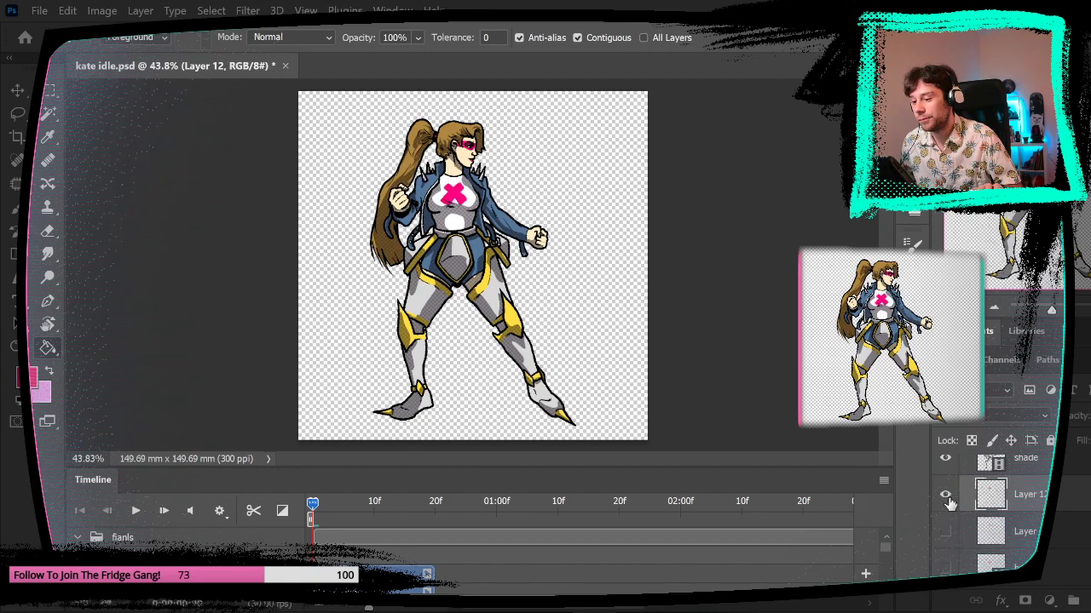
- Hide both the X and the lightning bolt to view the plain shirt, leaving the X visible at the end
click(945, 494)
click(945, 531)
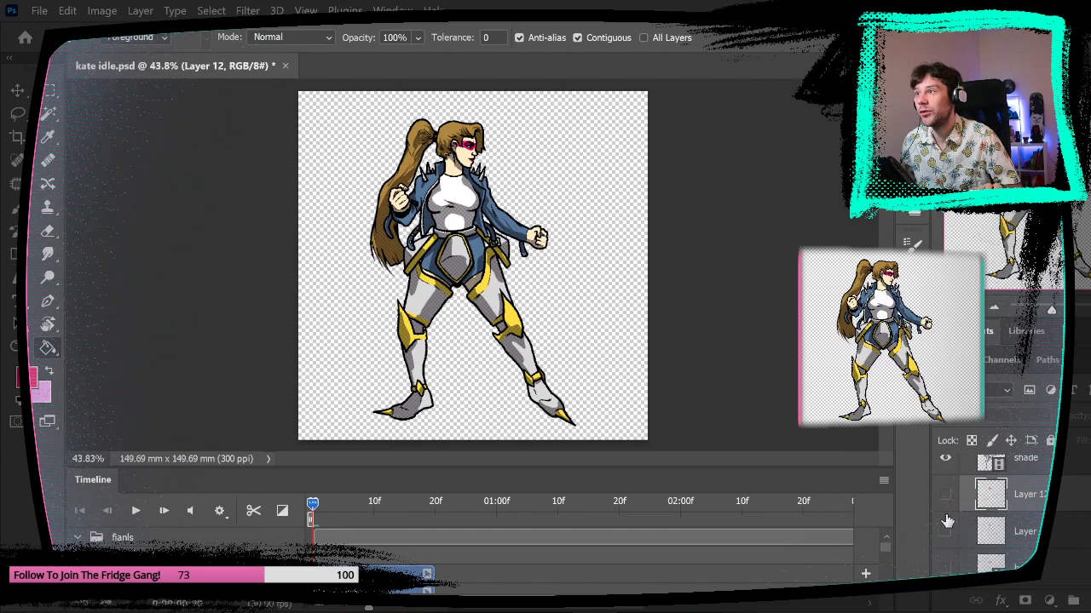
click(944, 530)
click(945, 495)
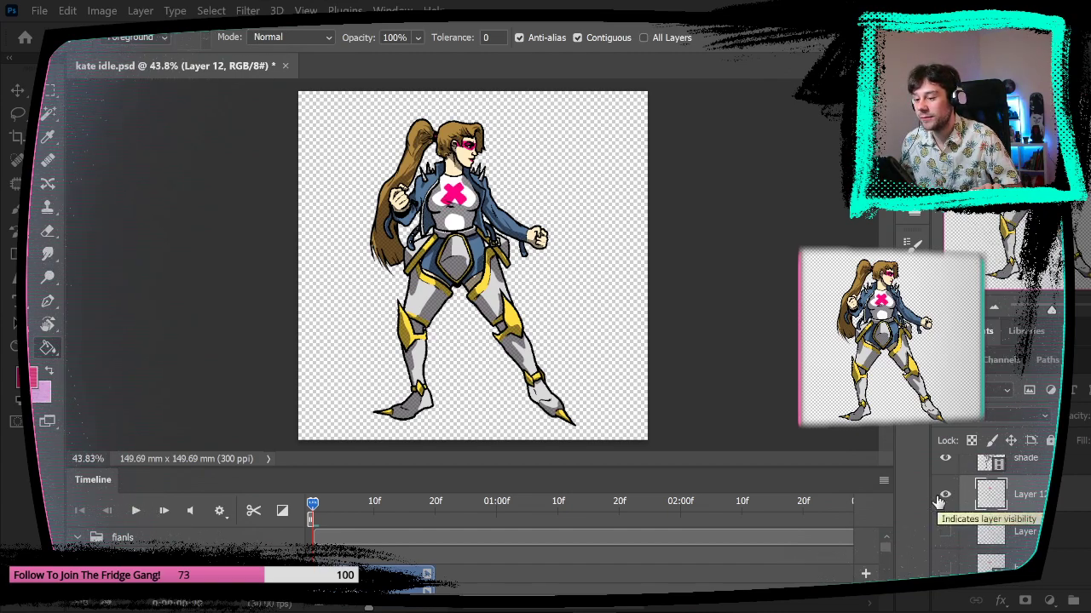
- Step back and forth through the first animation frames to check how the X sits on the moving chest
key(v)
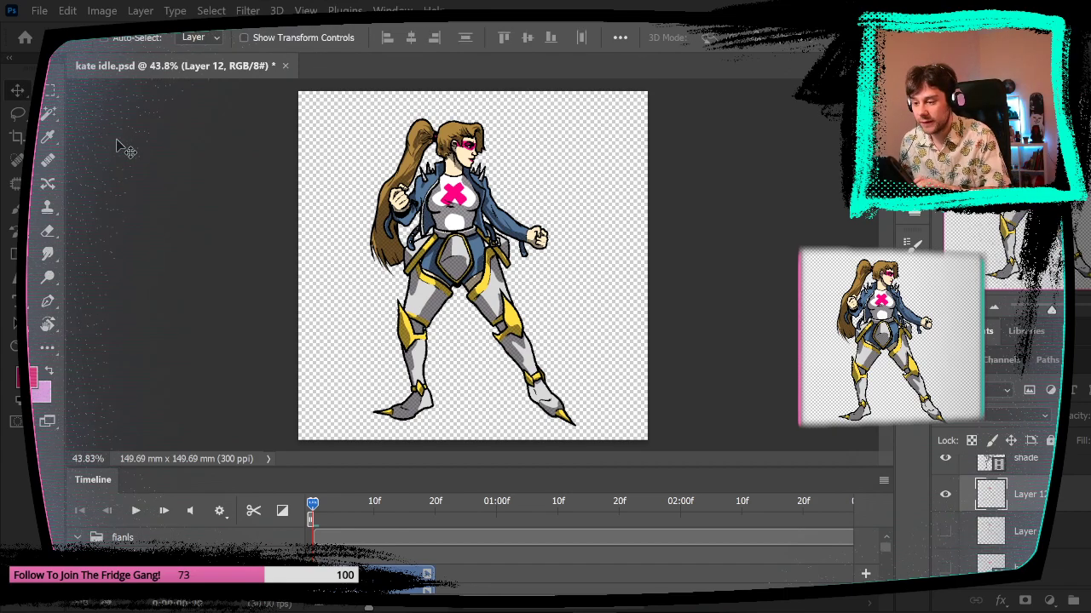
key(Right)
key(Left)
key(Left)
key(Right)
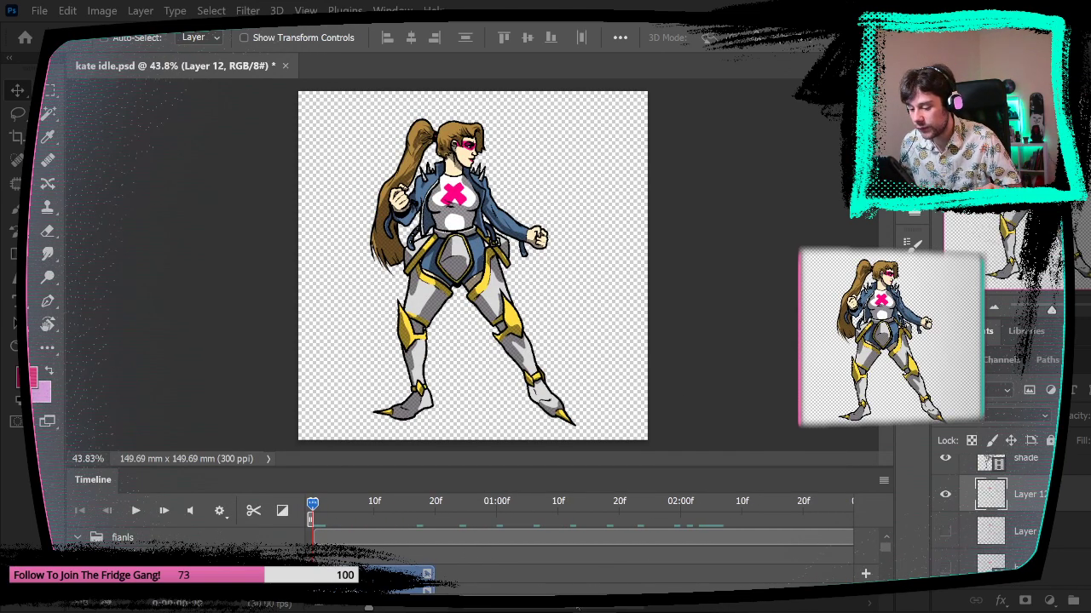
key(Left)
drag(746, 542, 438, 542)
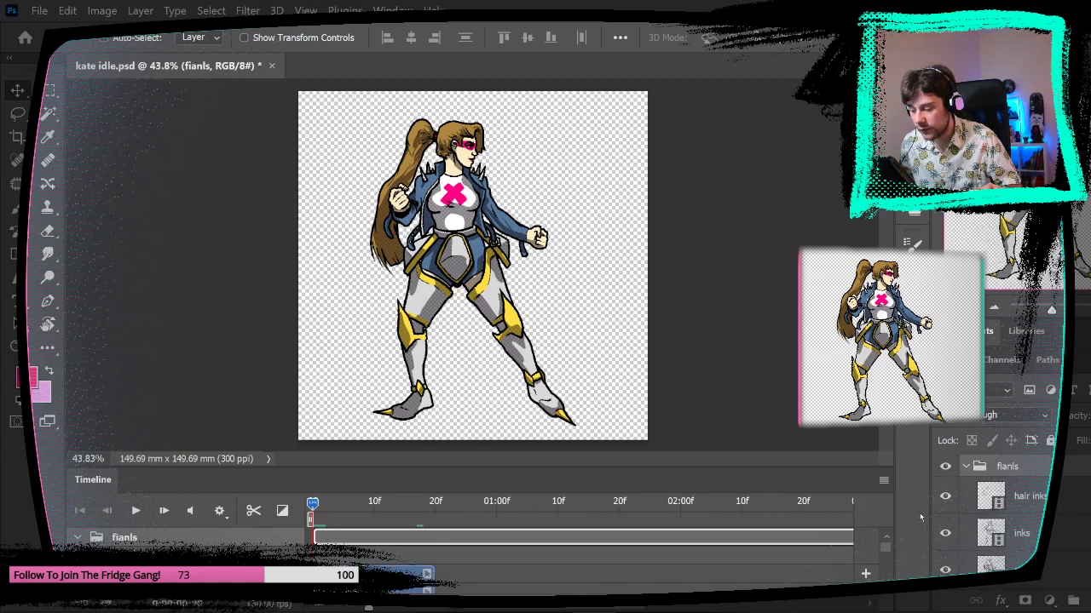
click(80, 539)
click(79, 539)
scroll(411, 538, down, 3)
scroll(410, 539, up, 3)
click(78, 537)
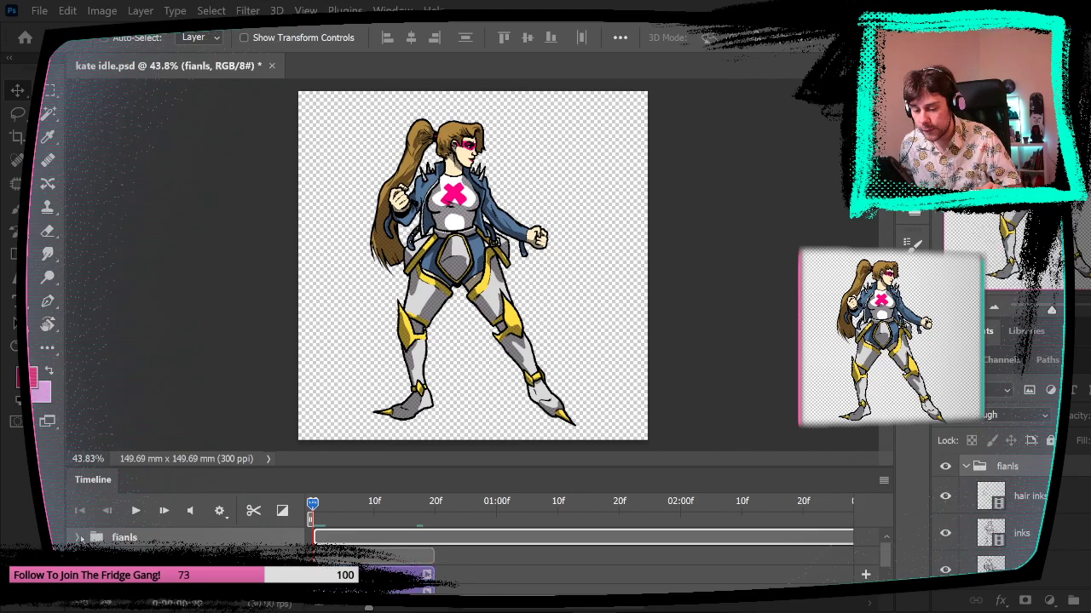
click(79, 538)
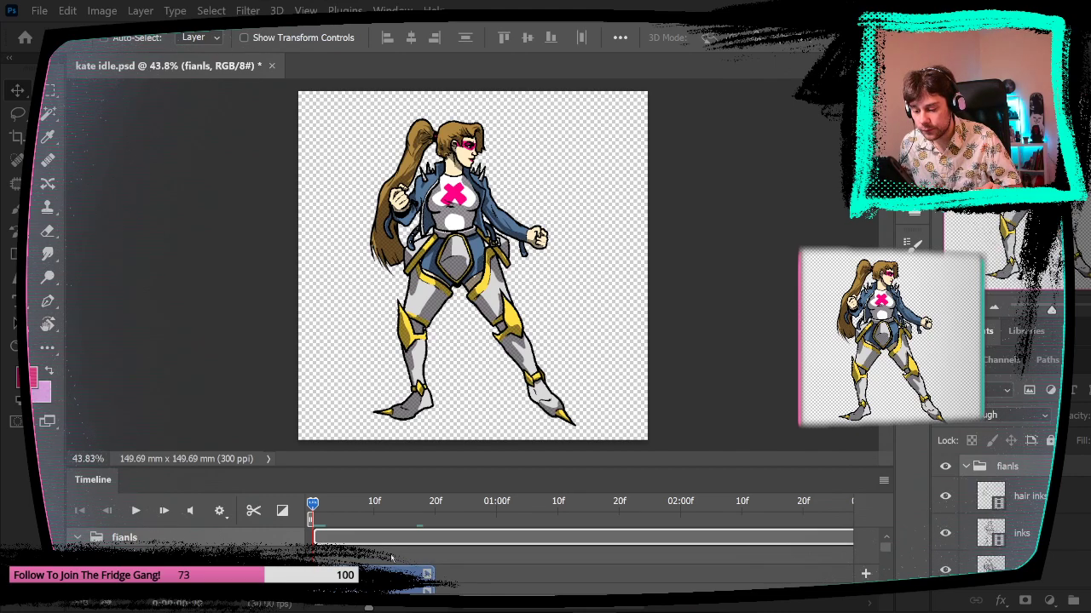
- Split the X and lightning bolt layer clips in the timeline at frame 20, where the shade clip ends
scroll(380, 555, down, 3)
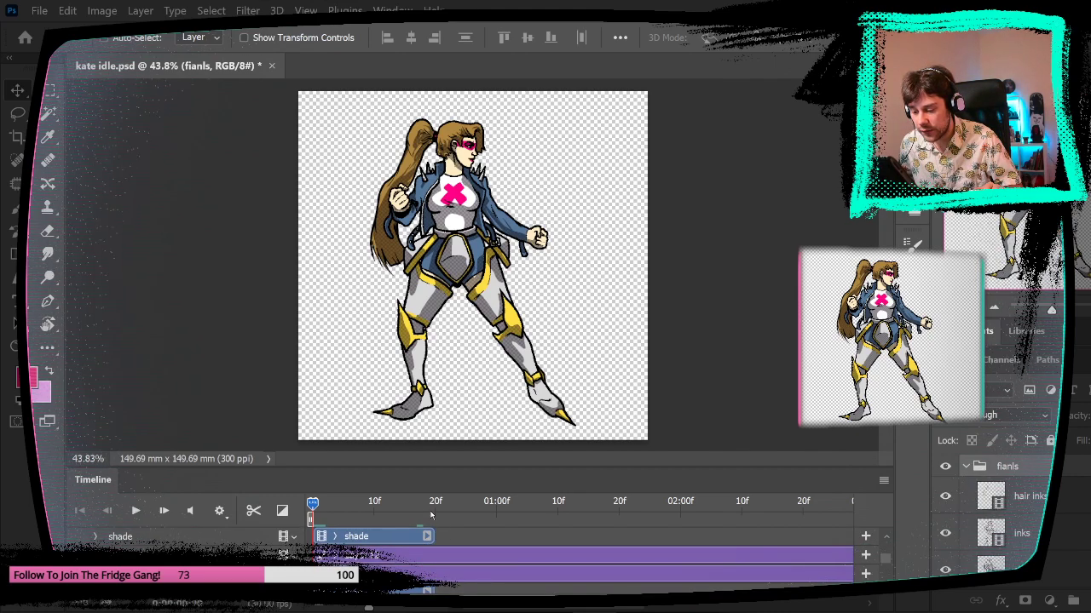
click(431, 512)
drag(430, 506, 436, 503)
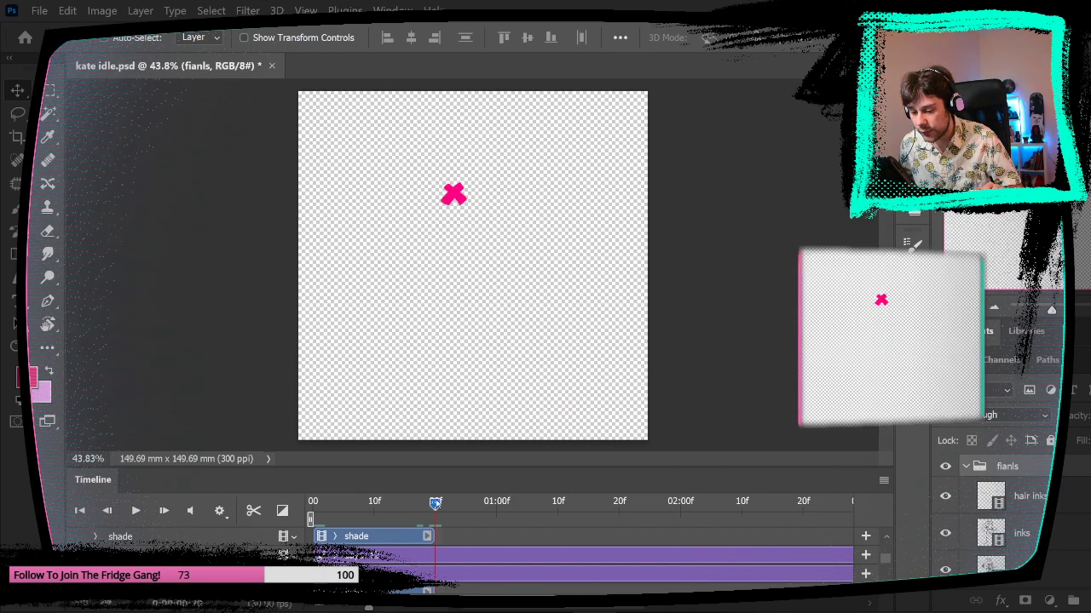
scroll(1077, 567, down, 3)
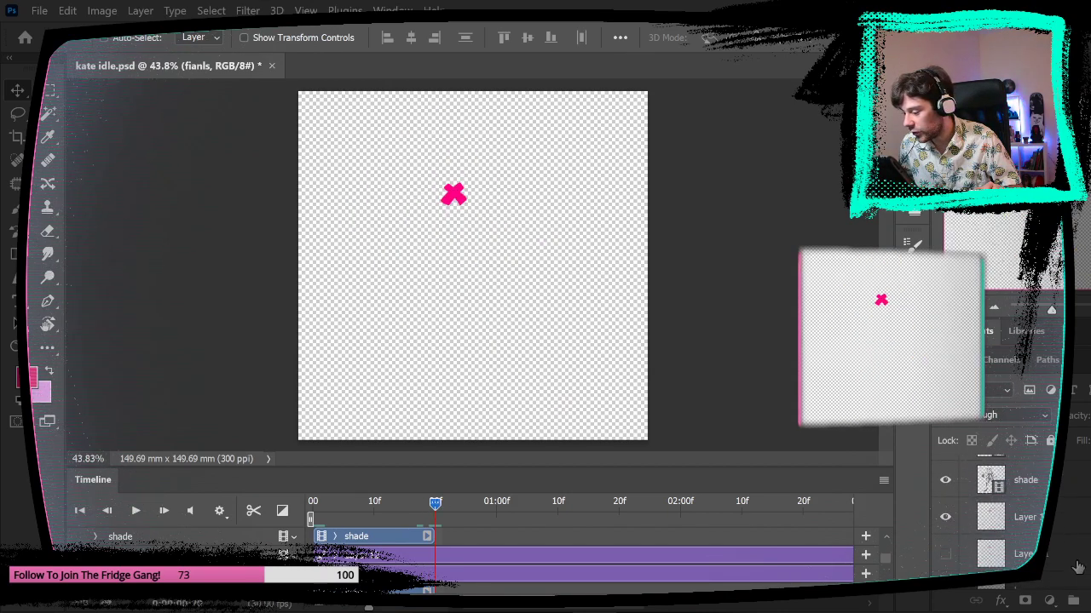
click(1025, 509)
shift+click(1023, 554)
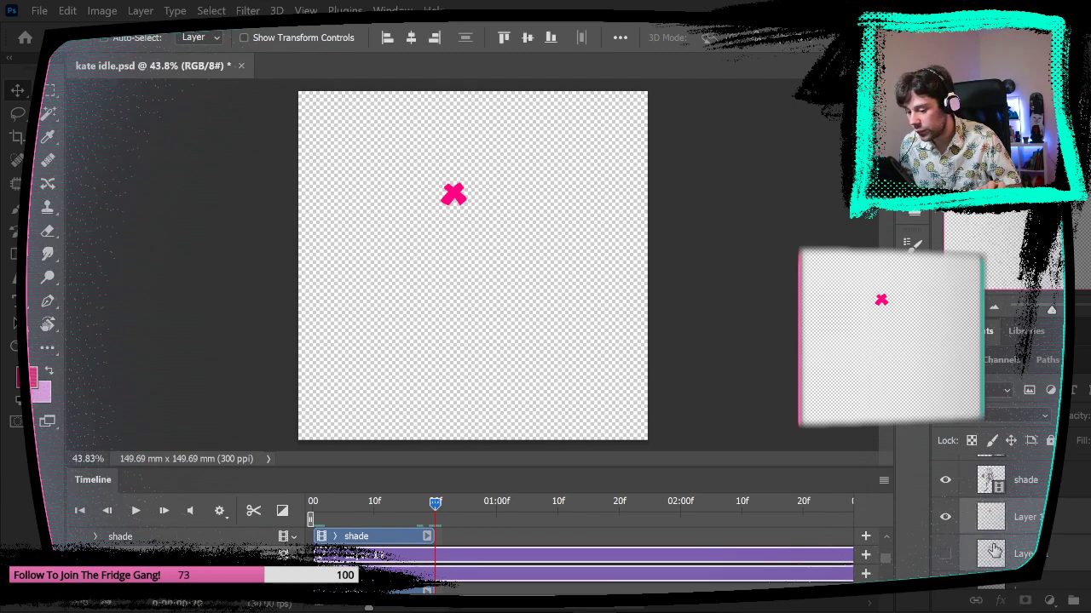
click(254, 508)
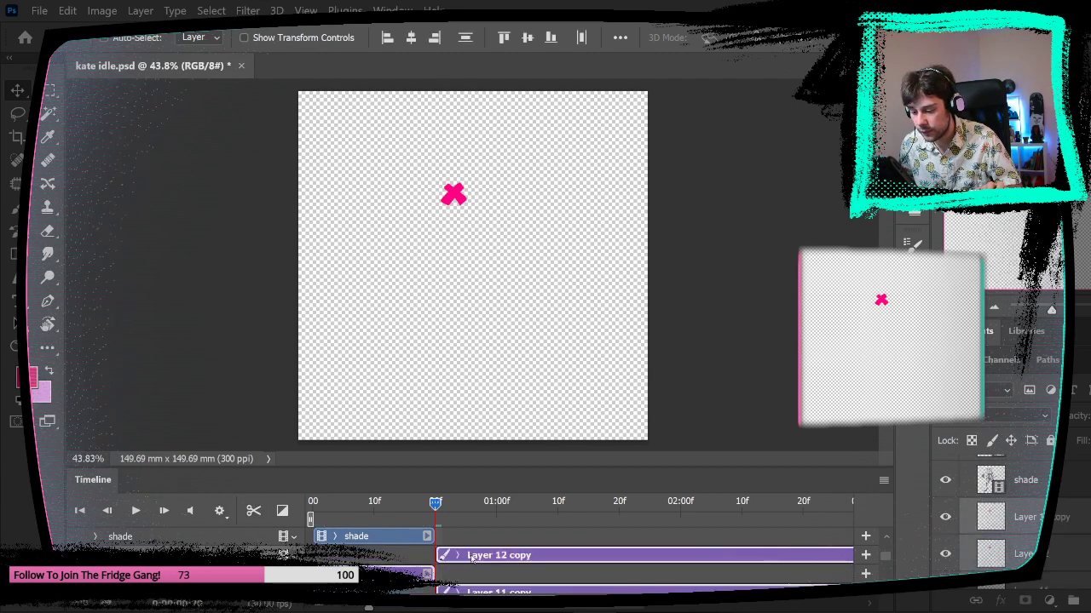
- Delete the split-off copies of the X and lightning bolt layers that extend past frame 20
click(1040, 521)
scroll(1041, 521, down, 1)
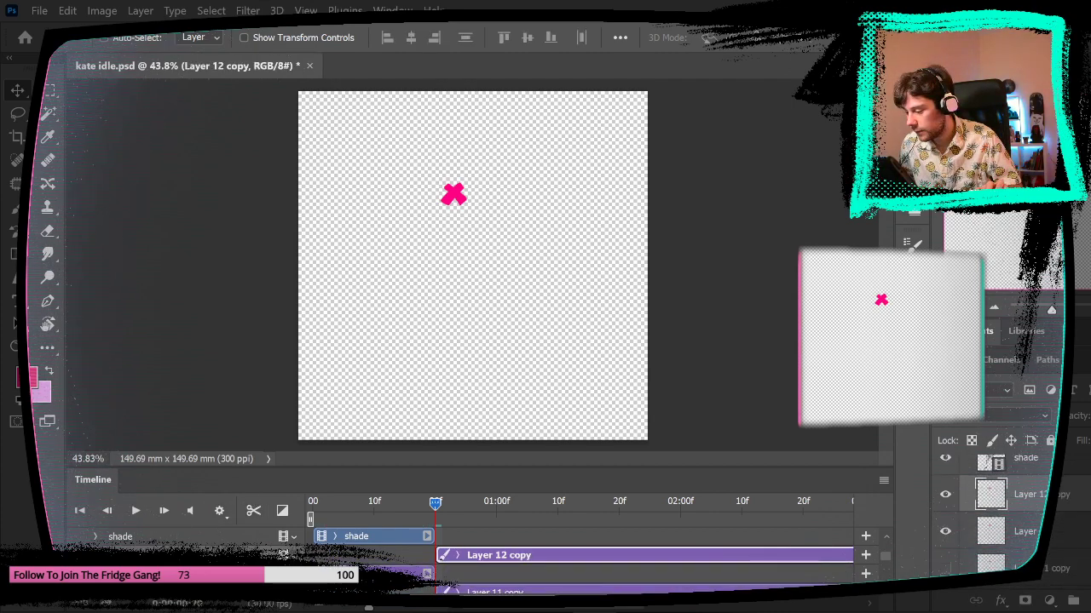
key(Delete)
click(1056, 544)
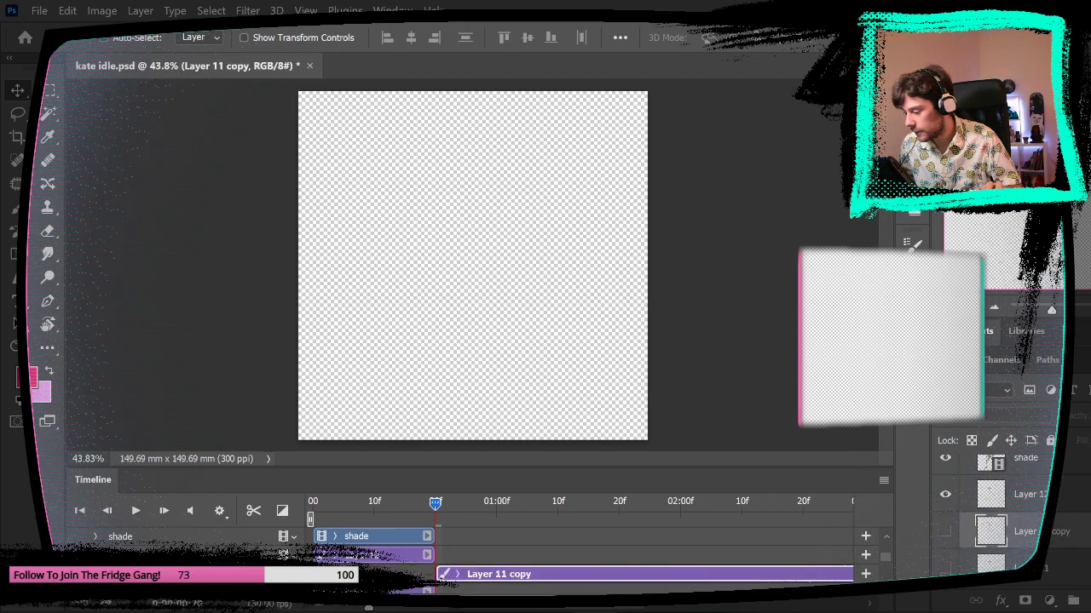
key(Delete)
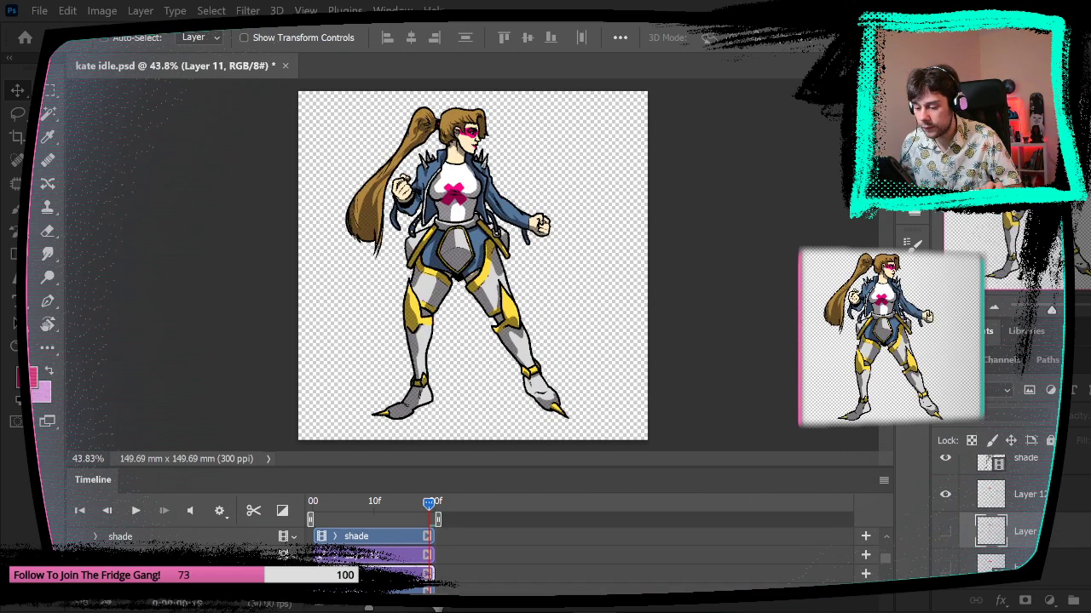
- Enlarge the timeline scale so the 20-frame animation spans its width, and return the playhead to the first frame
click(438, 608)
click(438, 609)
click(438, 609)
click(438, 608)
click(438, 609)
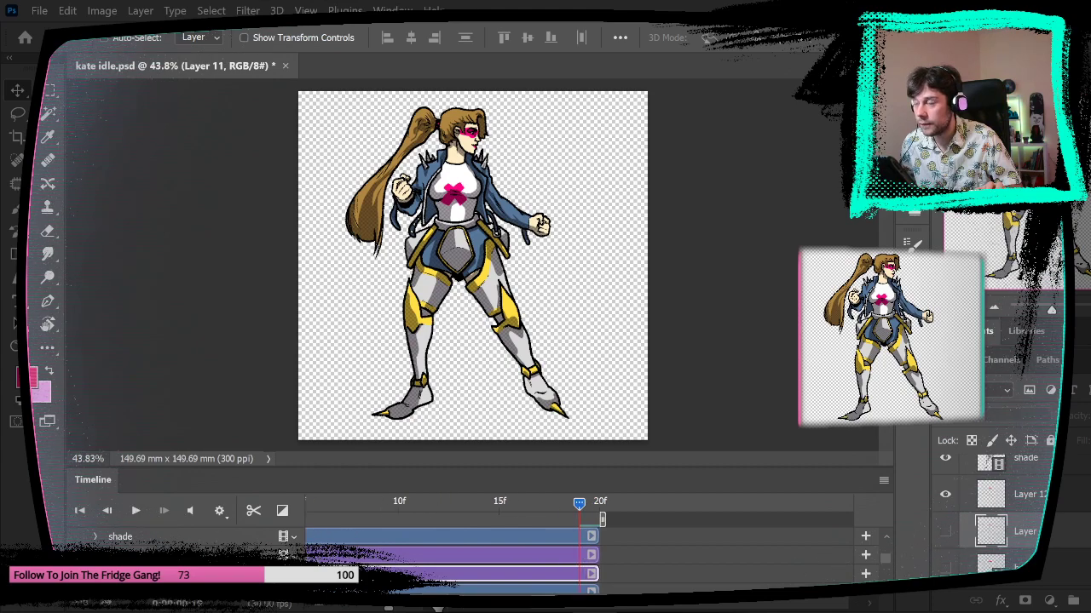
click(438, 609)
drag(619, 606, 486, 605)
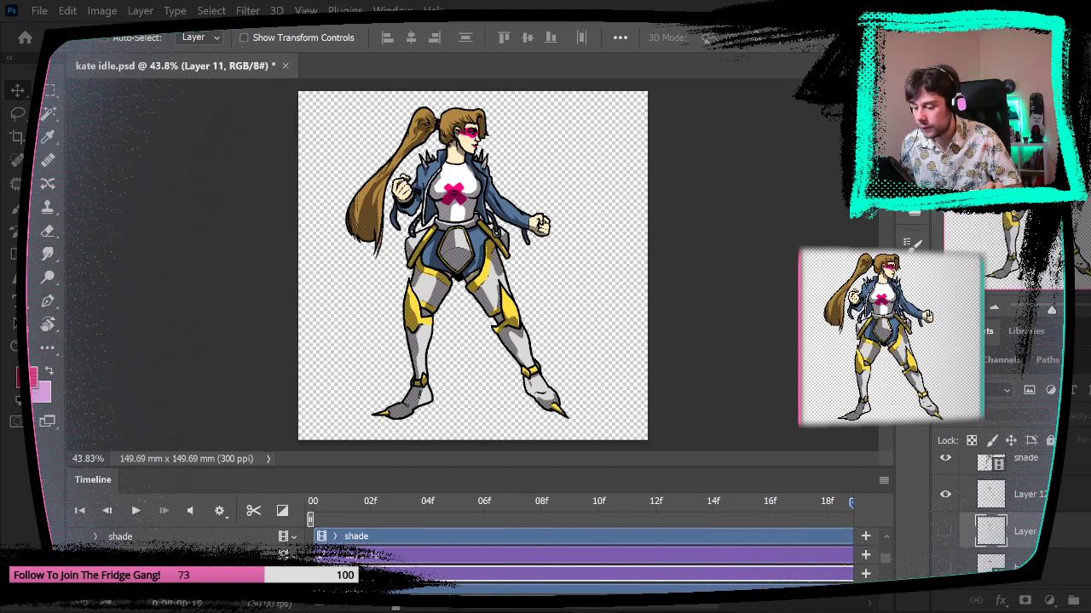
click(319, 607)
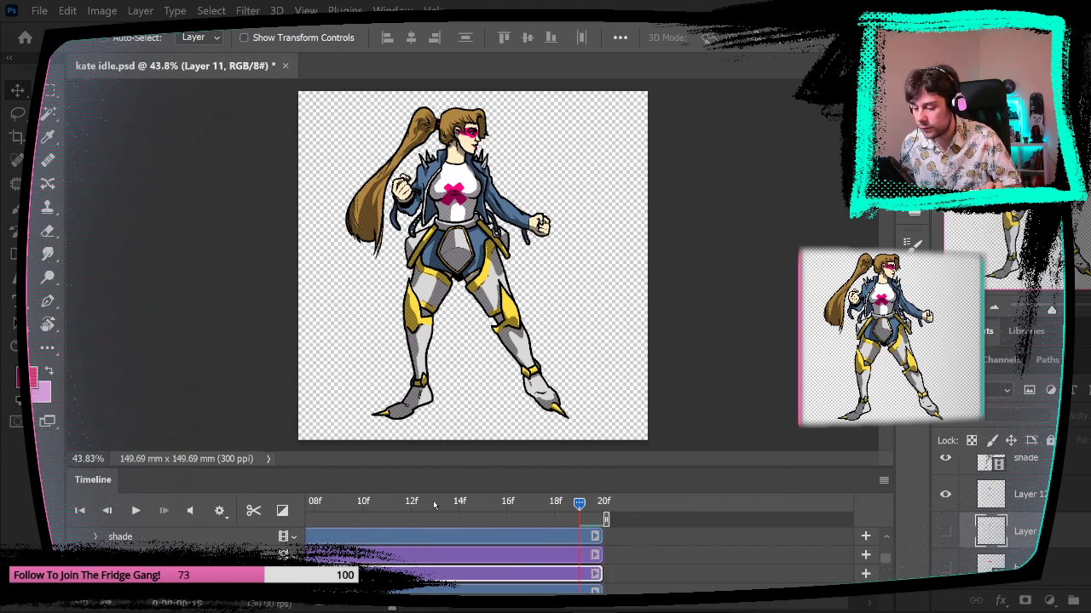
key(Home)
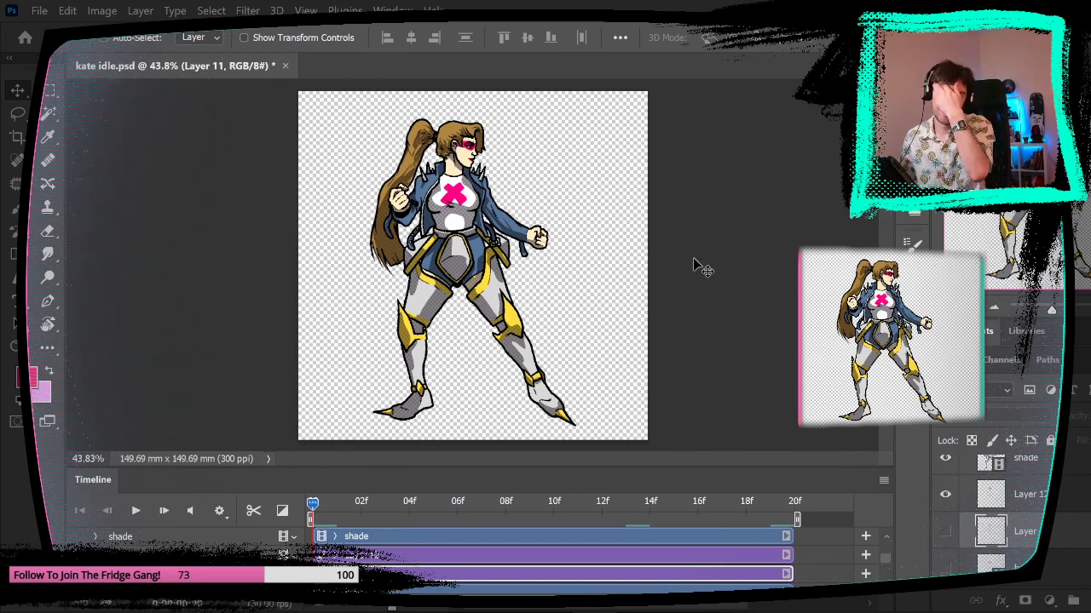
- Compare the lightning bolt with the X once more and delete the lightning bolt layer, keeping the X visible
click(946, 495)
click(946, 530)
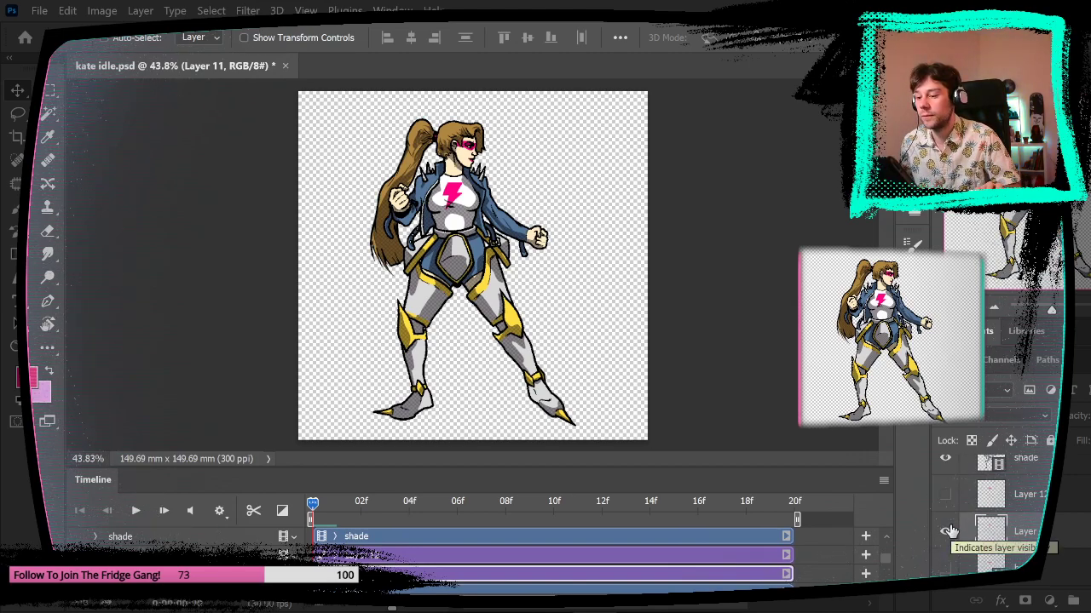
click(945, 531)
click(945, 495)
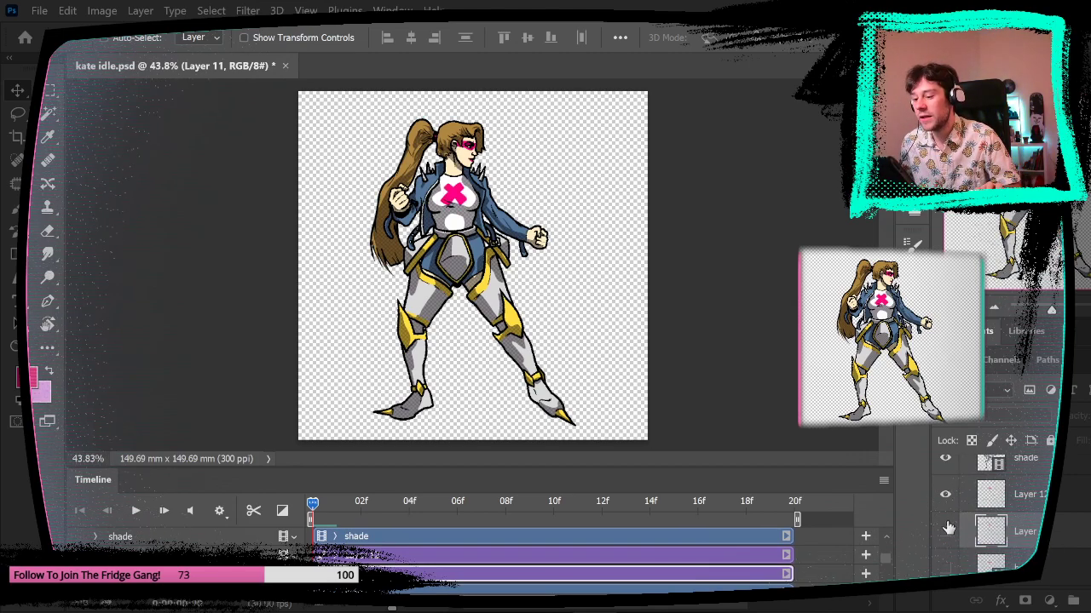
key(Delete)
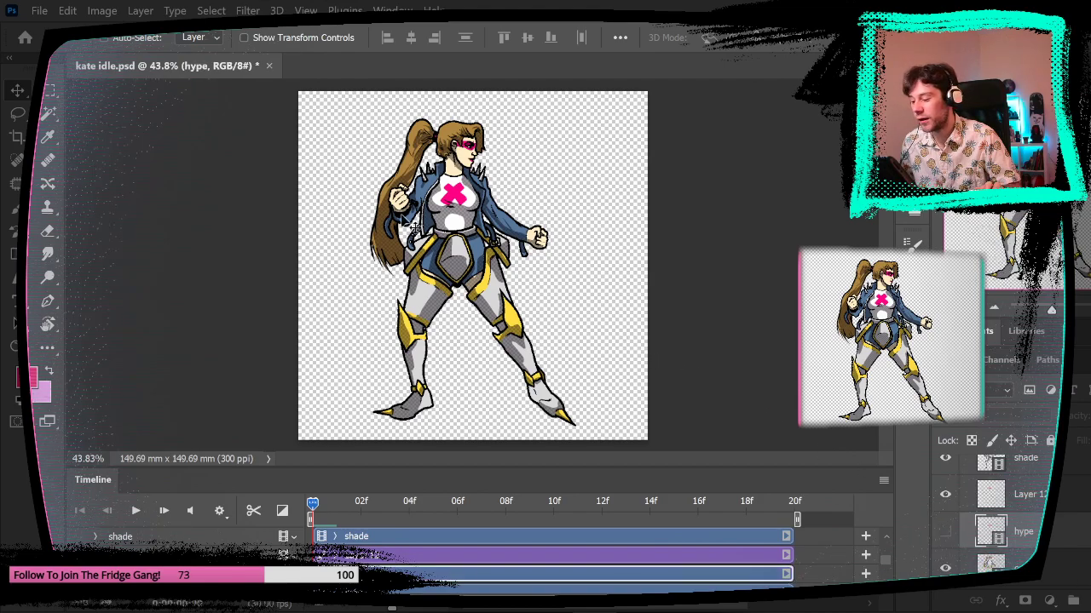
- Advance the animation to frame 02f to inspect the X on the character's chest up close
drag(498, 189, 555, 202)
drag(380, 209, 557, 328)
drag(514, 339, 494, 357)
drag(585, 323, 551, 191)
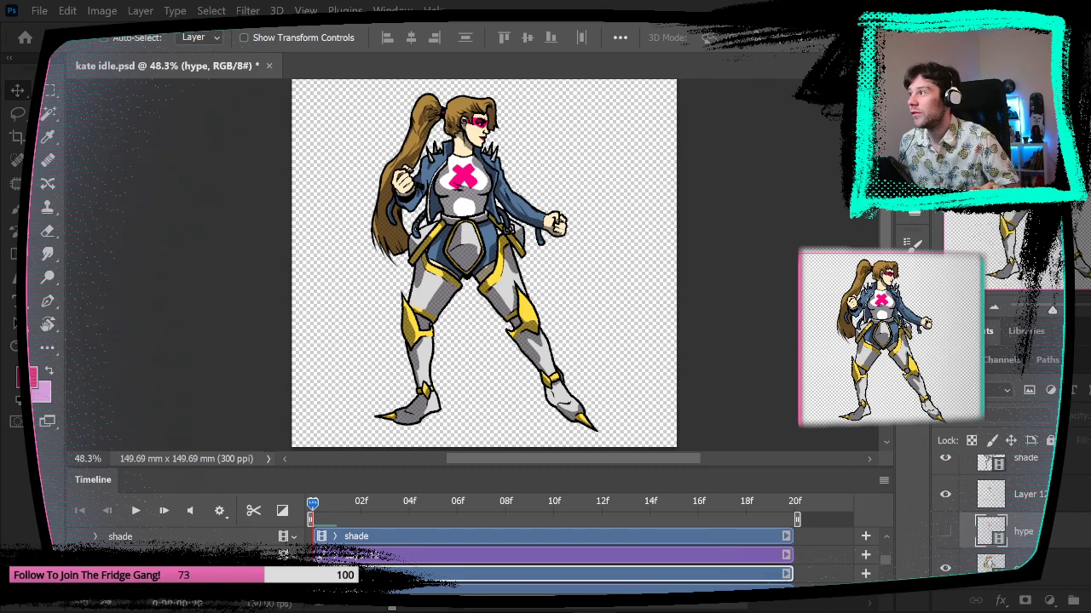
key(Right)
key(Right)
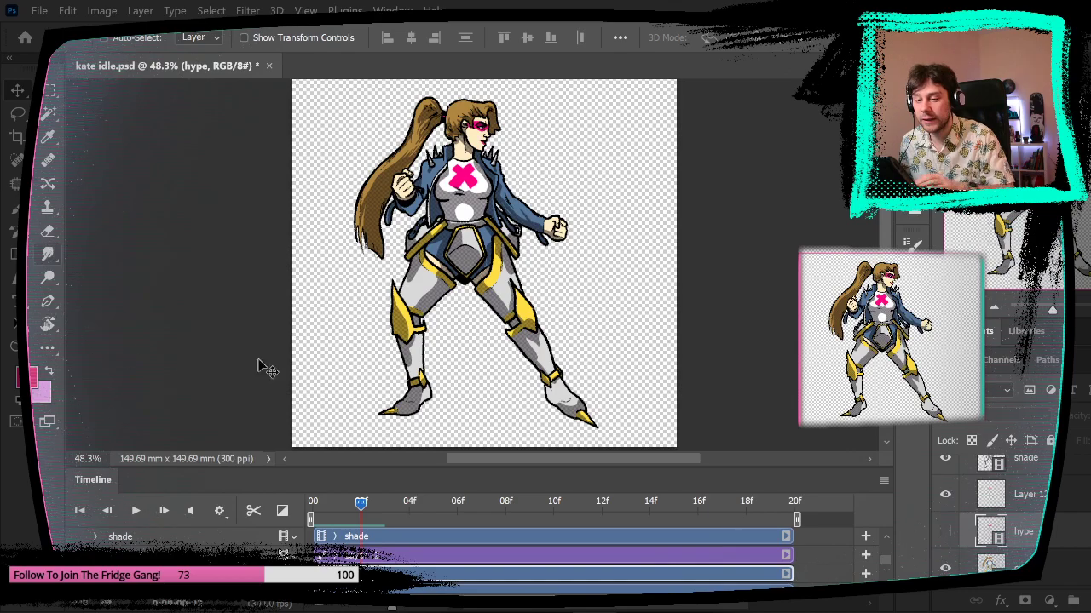
scroll(481, 175, up, 5)
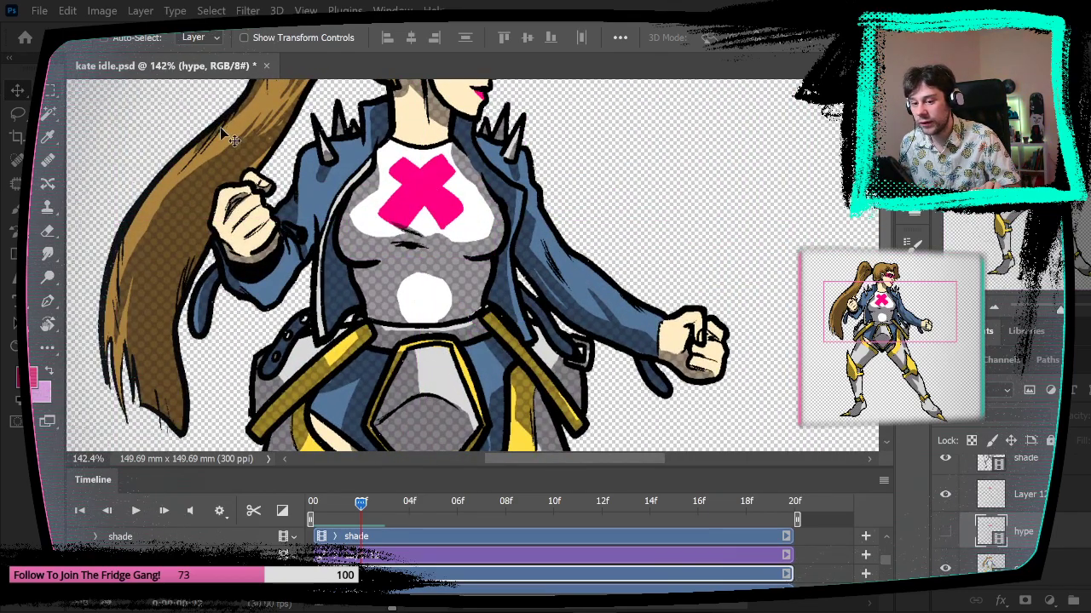
- Draw a rectangular marquee around the X on the chest and try to move its contents on the hype layer
key(m)
drag(340, 124, 515, 253)
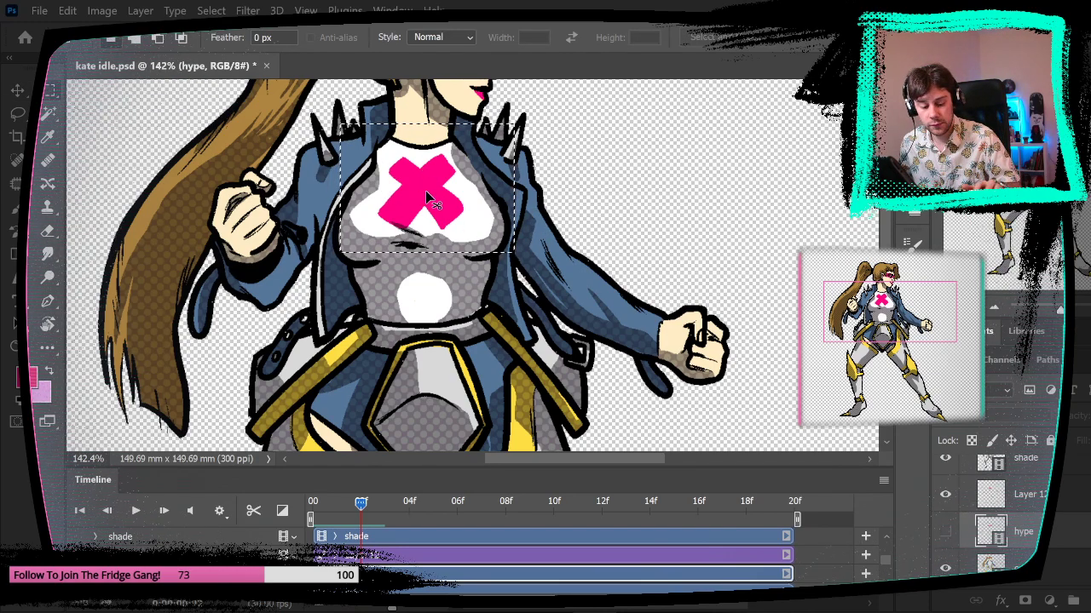
drag(426, 192, 416, 196)
key(v)
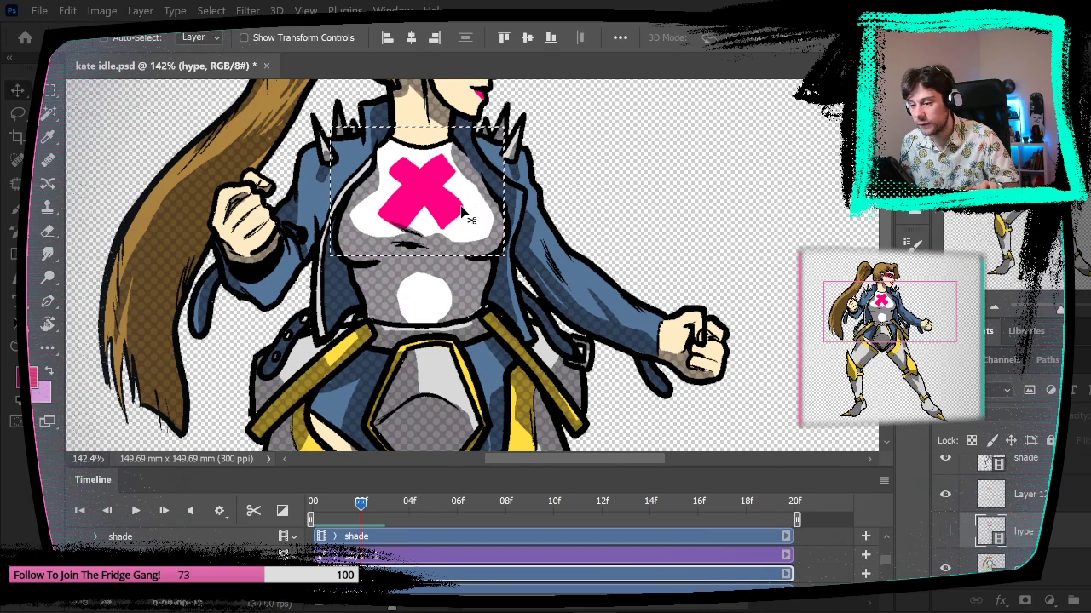
key(ctrl)
click(417, 208)
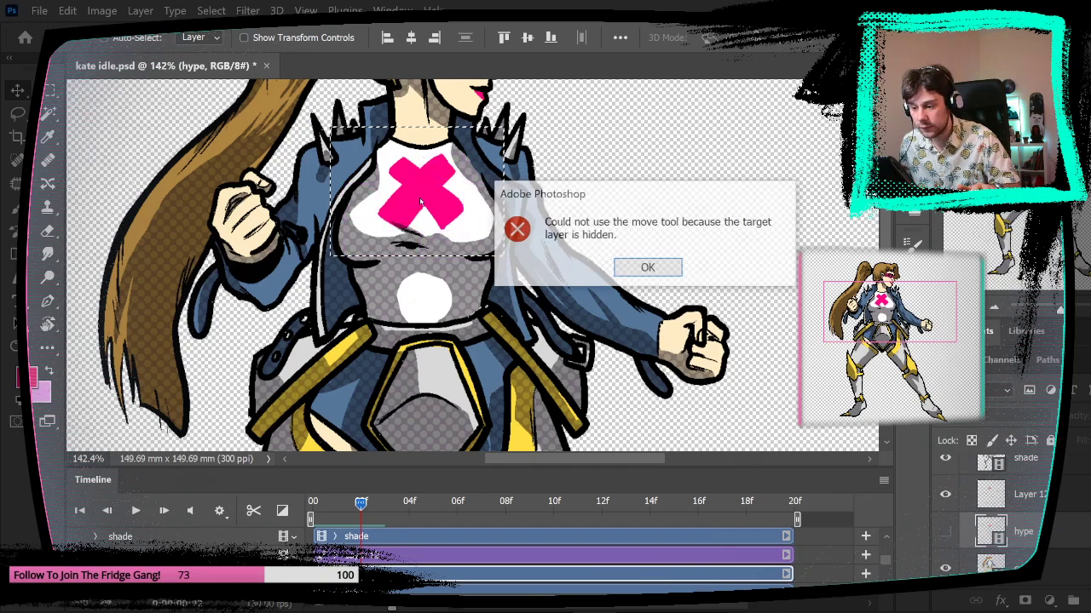
click(619, 268)
- Activate the X's layer and shift the X slightly lower on the chest with Free Transform, undoing a vertical stretch
click(1023, 466)
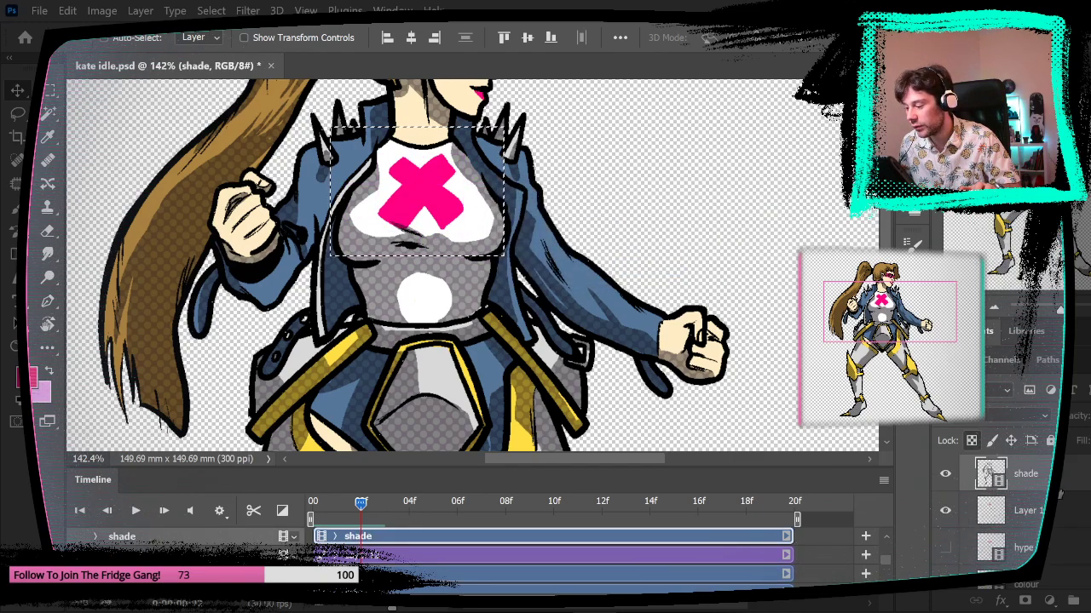
click(1023, 509)
key(ctrl+t)
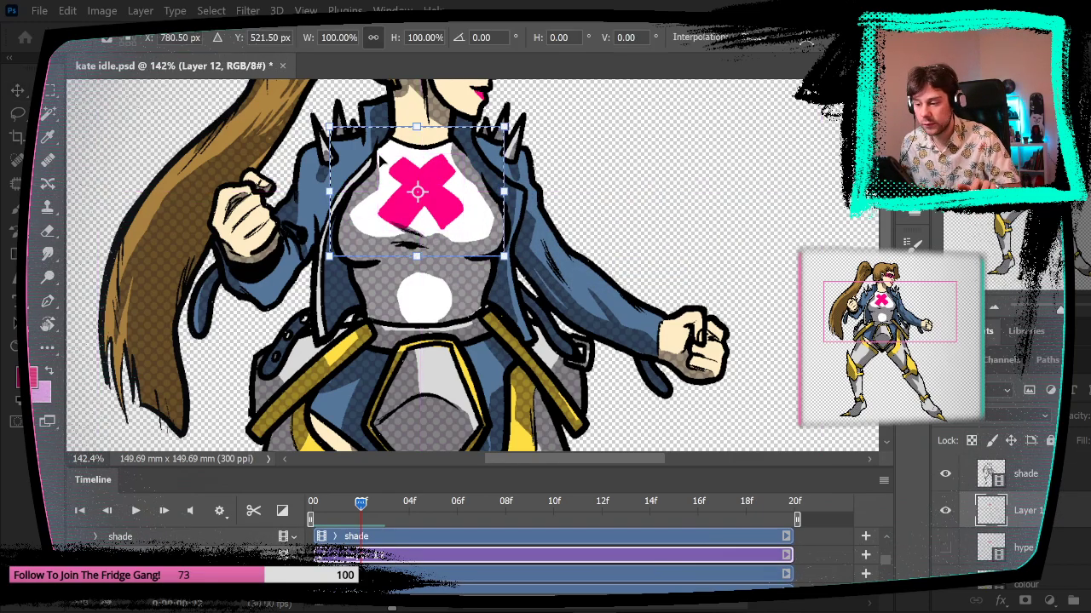
drag(450, 195, 445, 204)
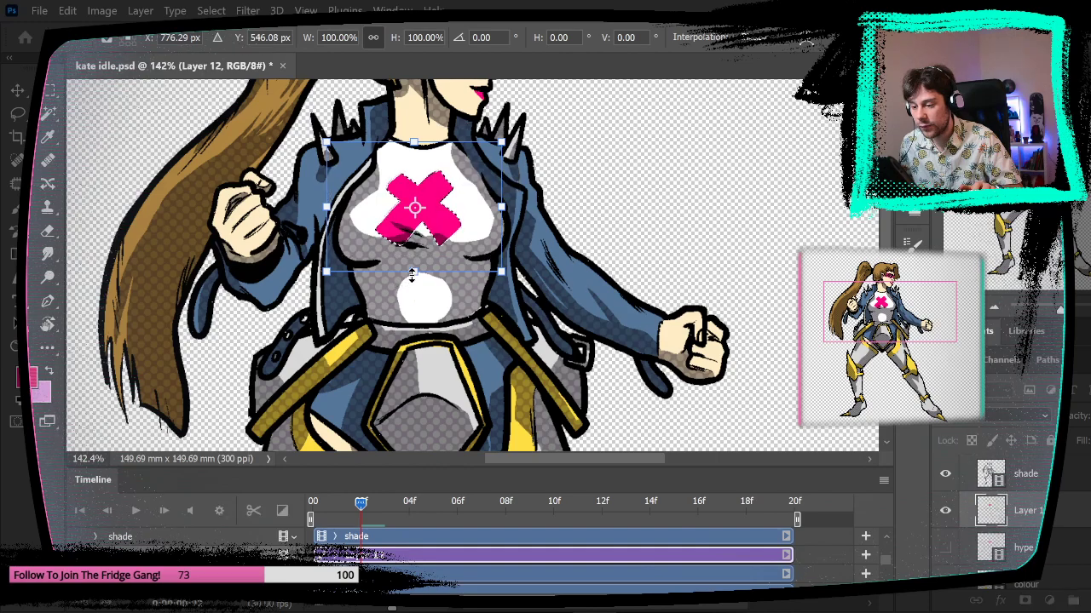
drag(412, 273, 412, 279)
key(ctrl+z)
key(Return)
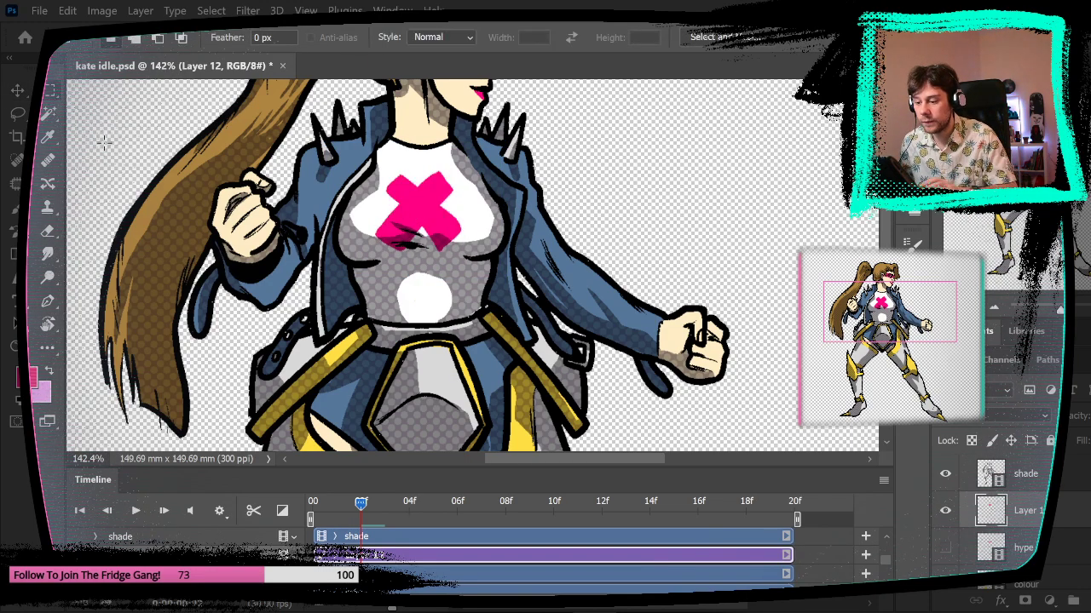
- Flip between the first frames to check the shifted X, undo the shift at frame 02f and clear the selection
key(Left)
key(Left)
key(Right)
key(Left)
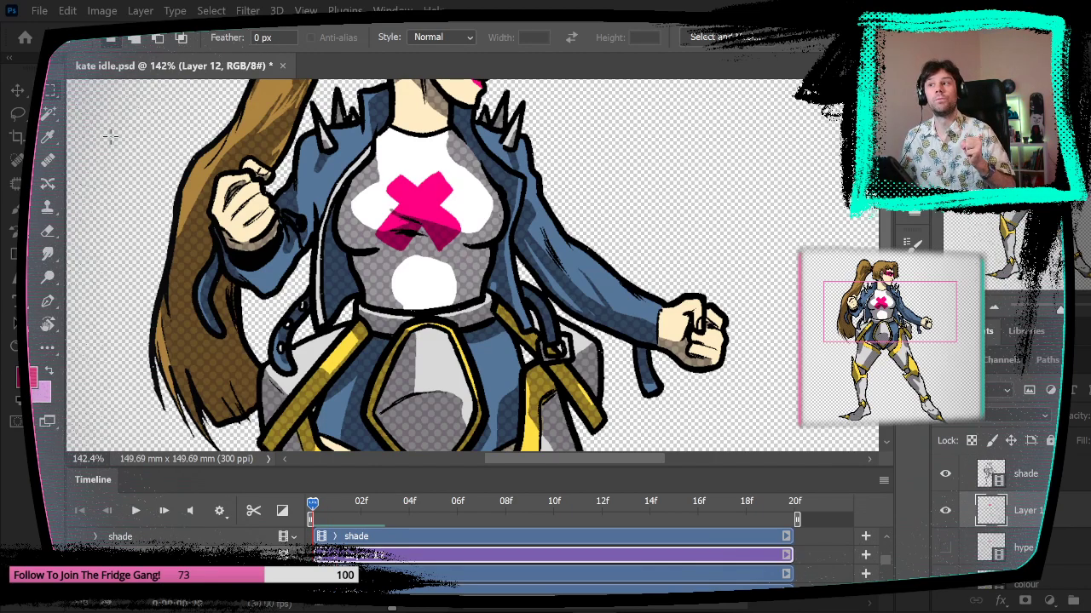
key(Right)
key(Right)
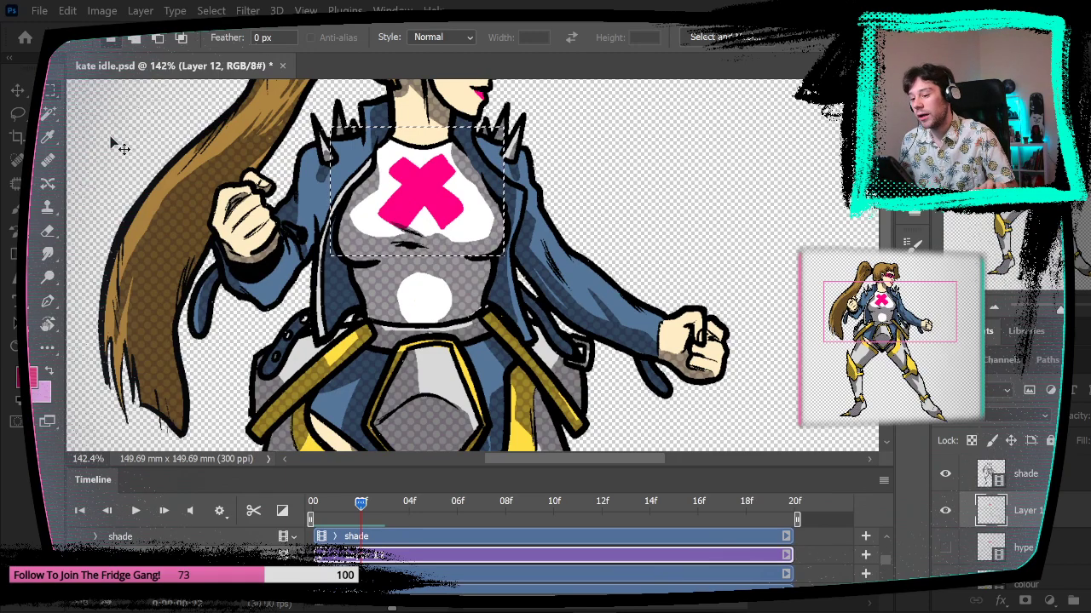
key(ctrl+d)
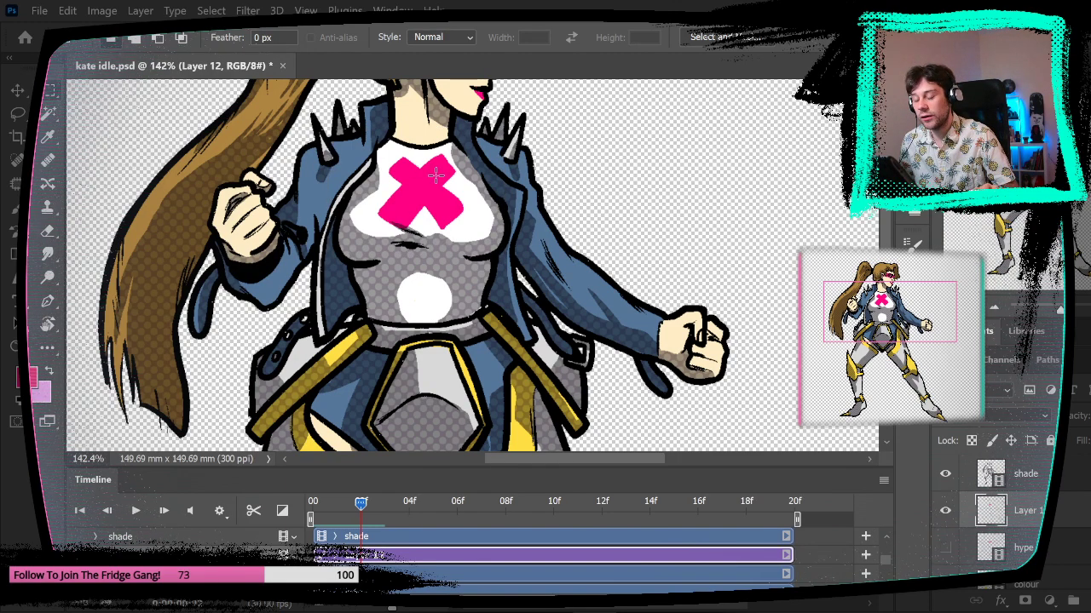
- Return to the first frame and add a new blank video layer named x
drag(361, 504, 313, 504)
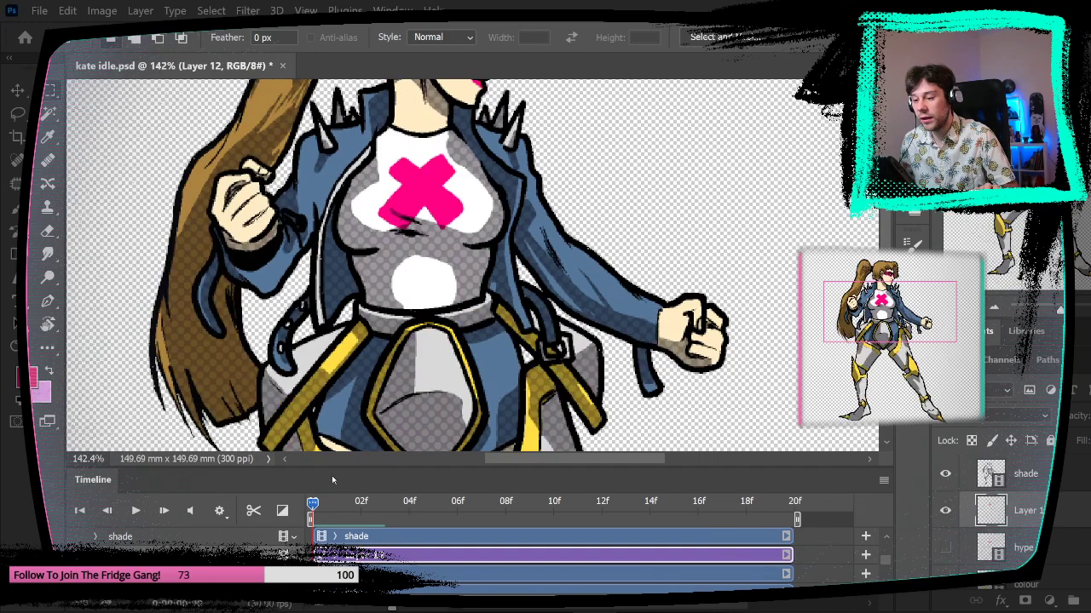
click(141, 11)
mouse_move(292, 361)
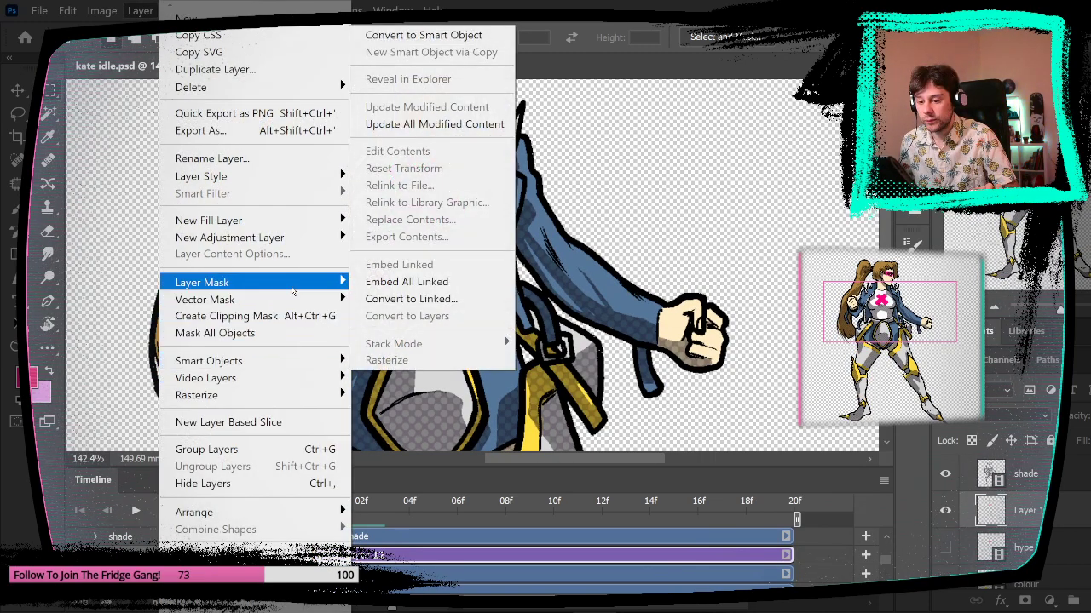
right_click(1019, 508)
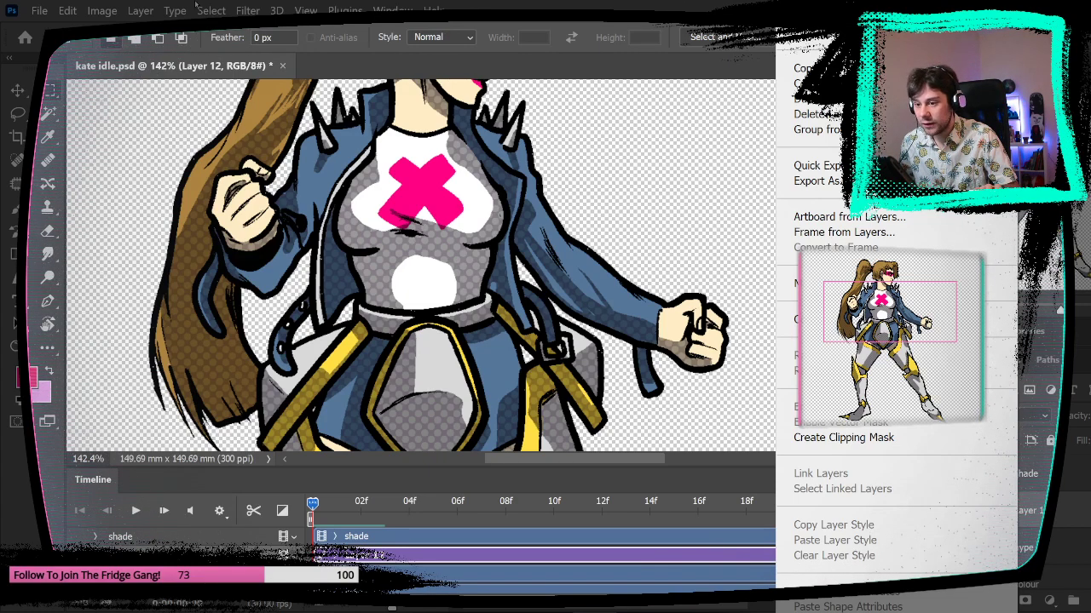
click(142, 12)
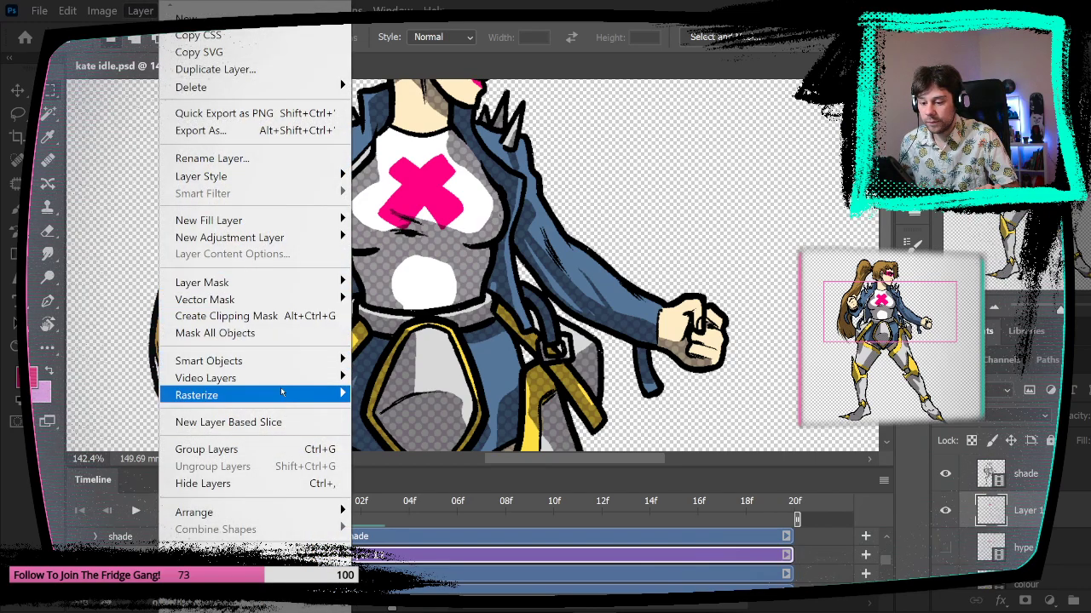
mouse_move(284, 378)
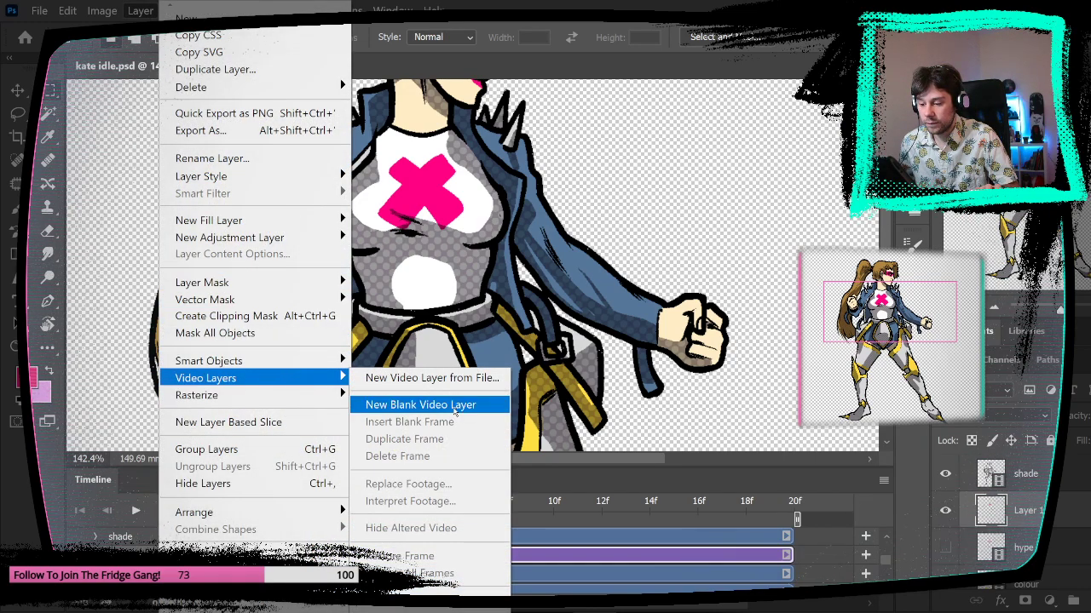
click(455, 405)
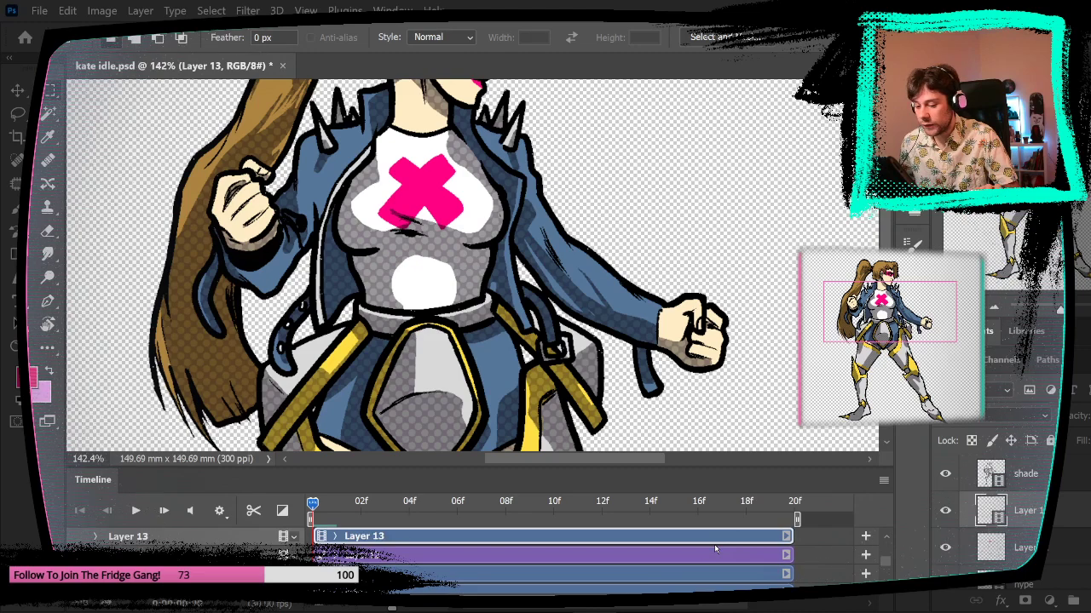
double_click(1028, 515)
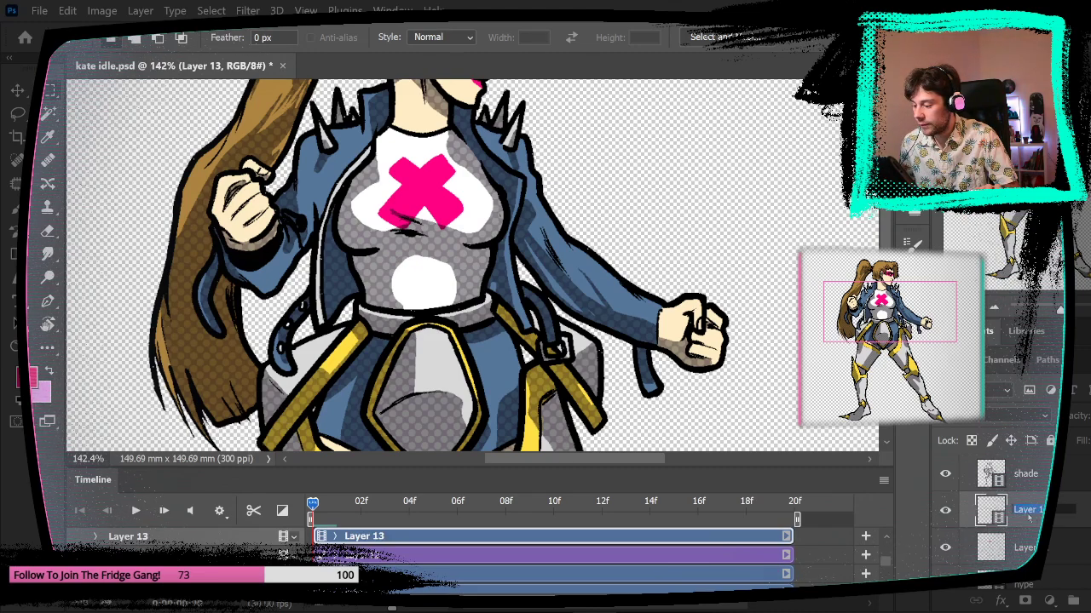
text(x)
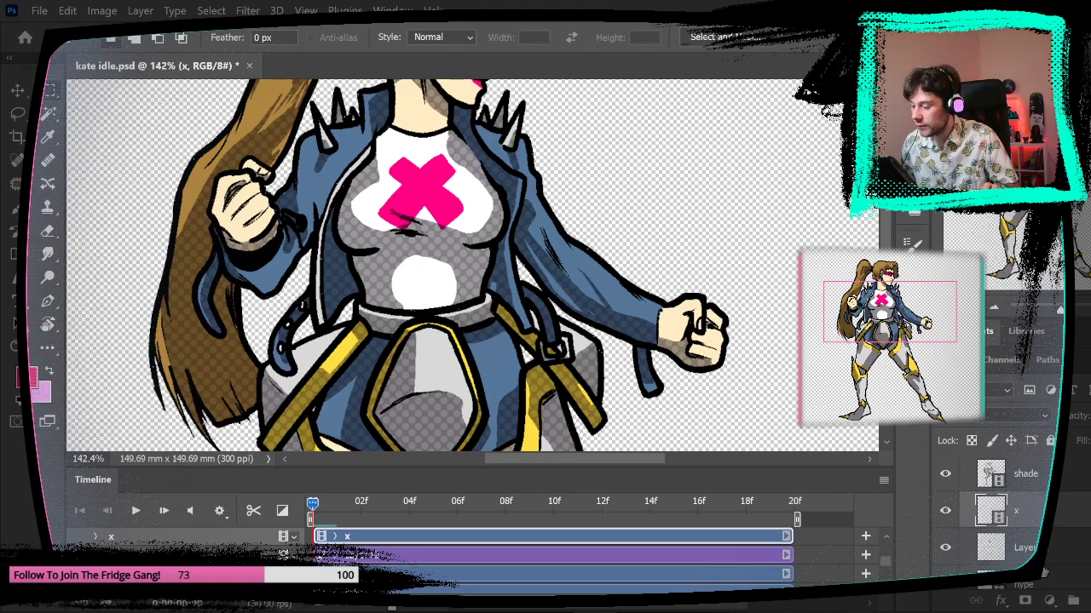
- Load the X outline from Layer 12 as a selection, fill it with pink on the x layer and deselect
click(992, 552)
ctrl+click(992, 553)
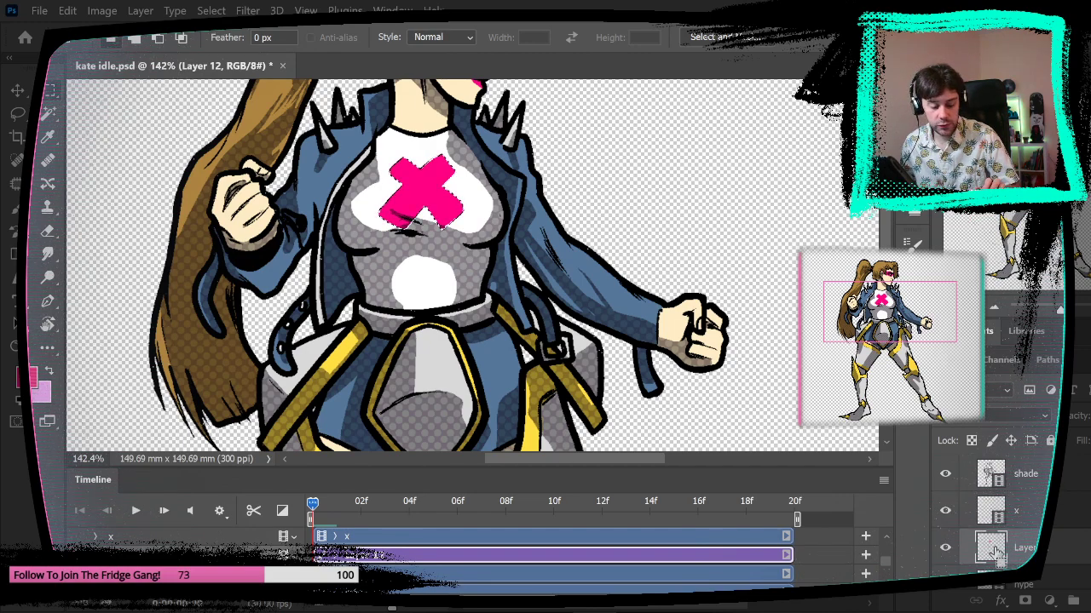
click(1035, 524)
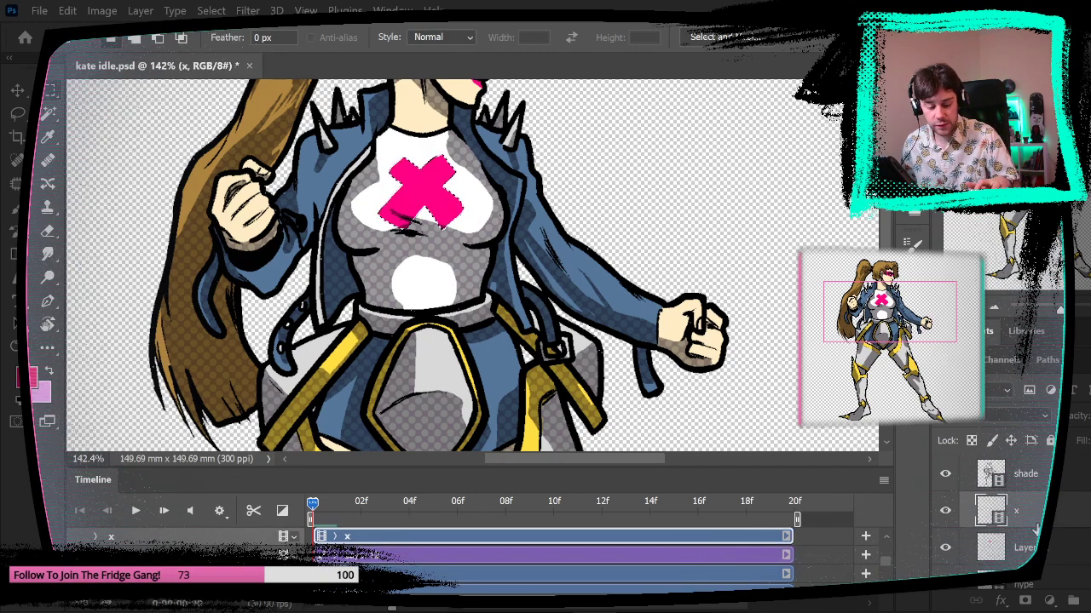
key(alt+BackSpace)
key(ctrl+d)
- Delete the old Layer 12 and make the x video layer active
click(1037, 544)
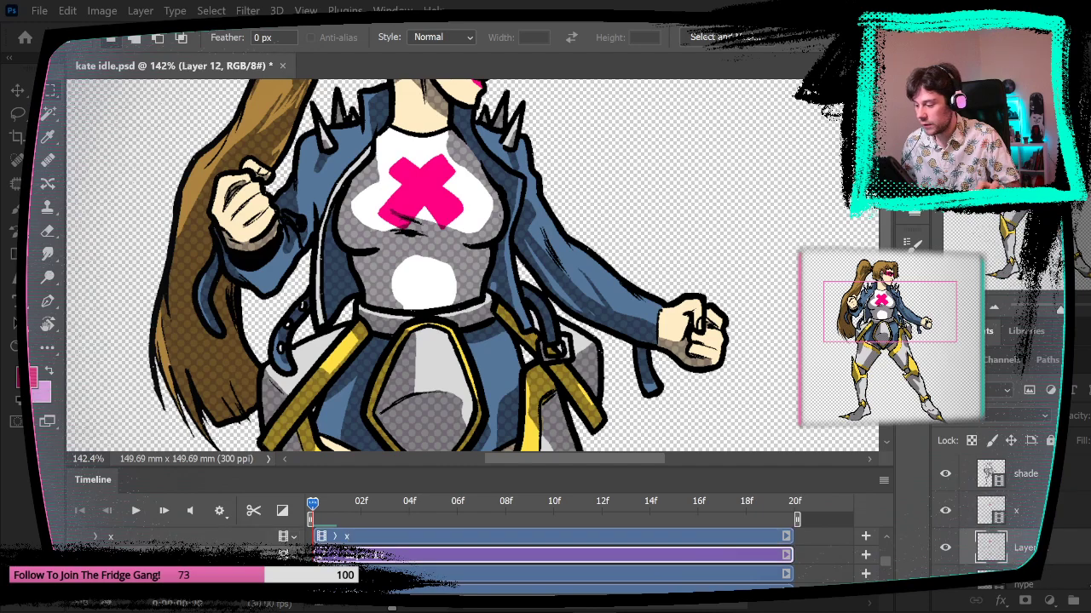
key(Delete)
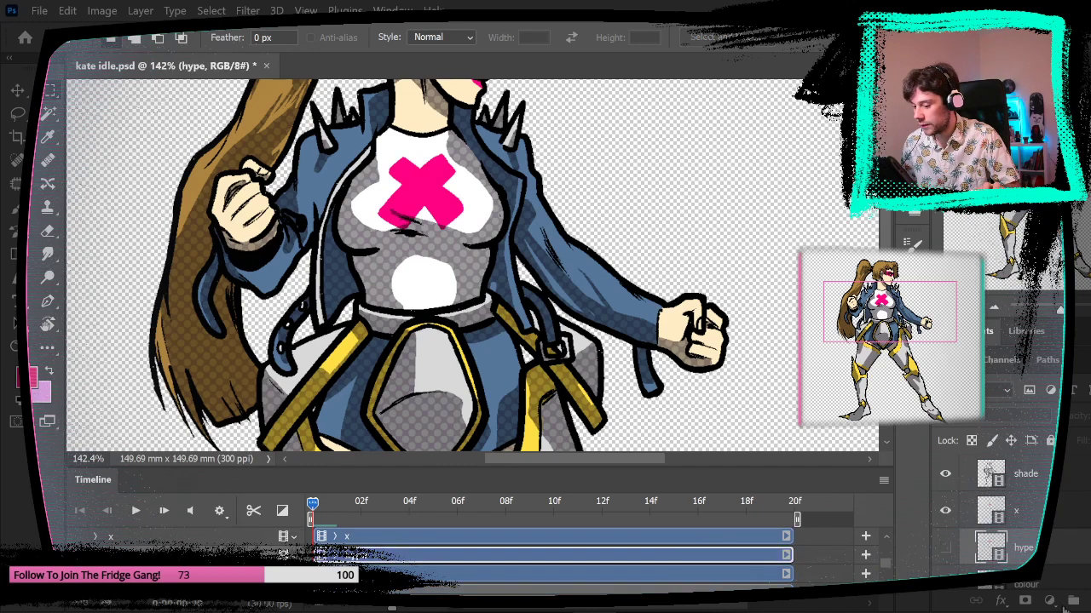
click(956, 505)
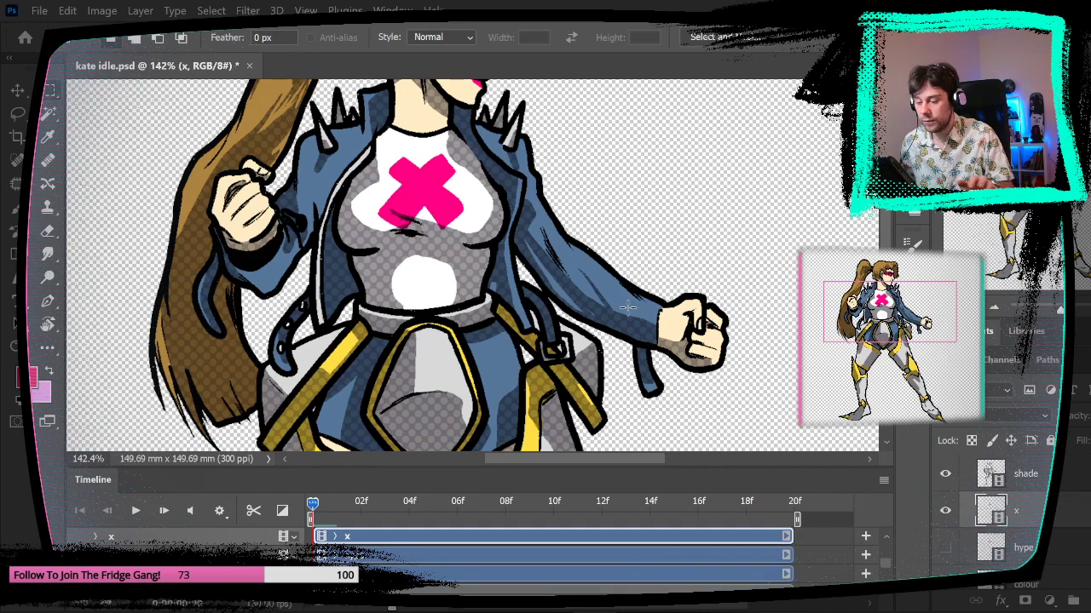
- Advance to frame 02f, paste the X onto the x layer and move it slightly lower on the chest
key(Right)
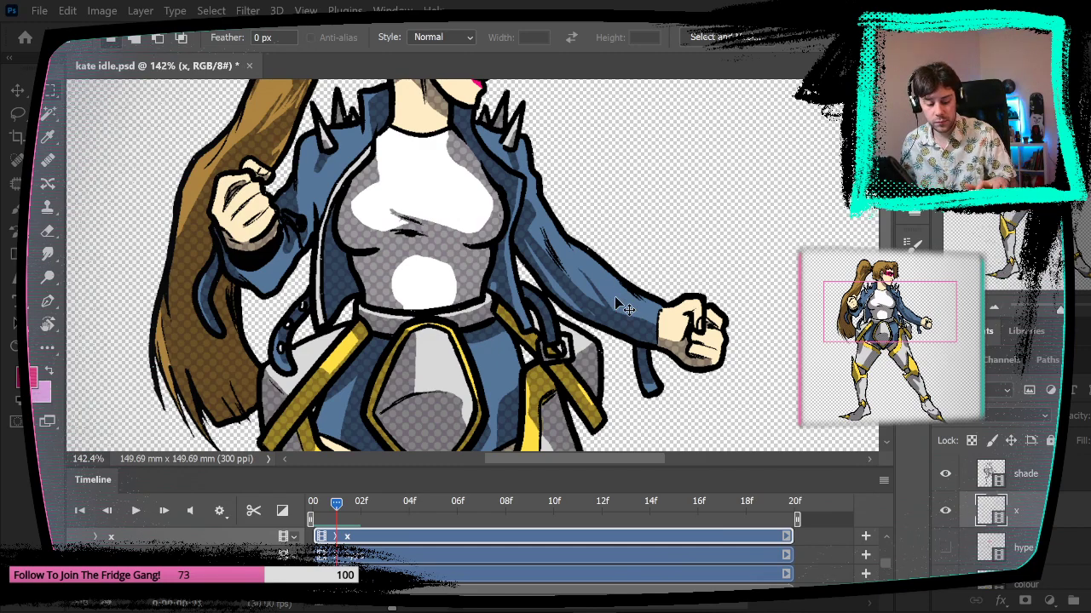
key(Right)
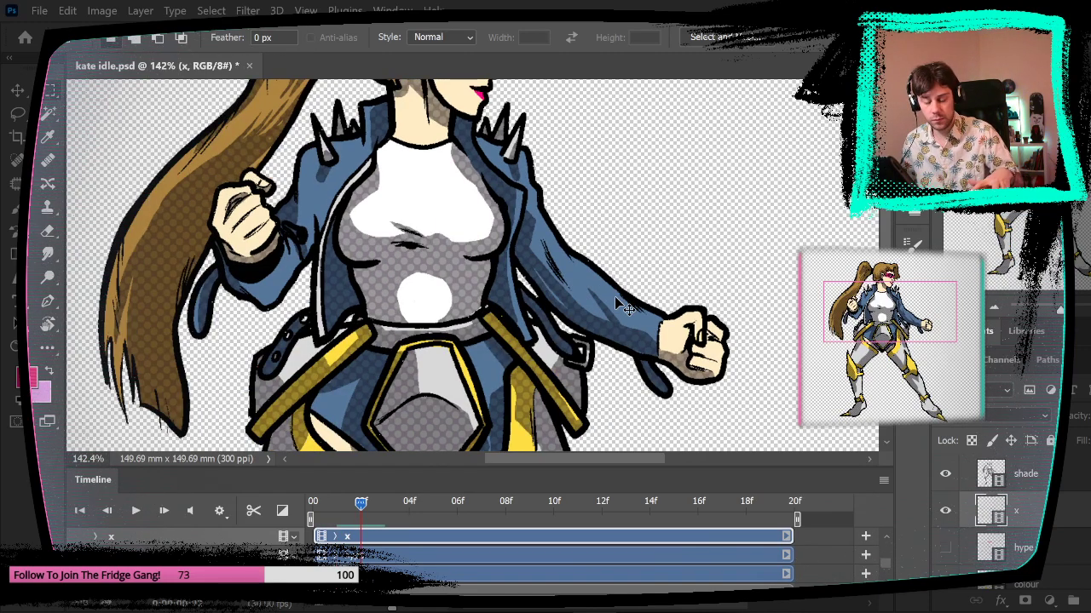
key(ctrl+v)
drag(345, 117, 490, 246)
key(ctrl+t)
key(Escape)
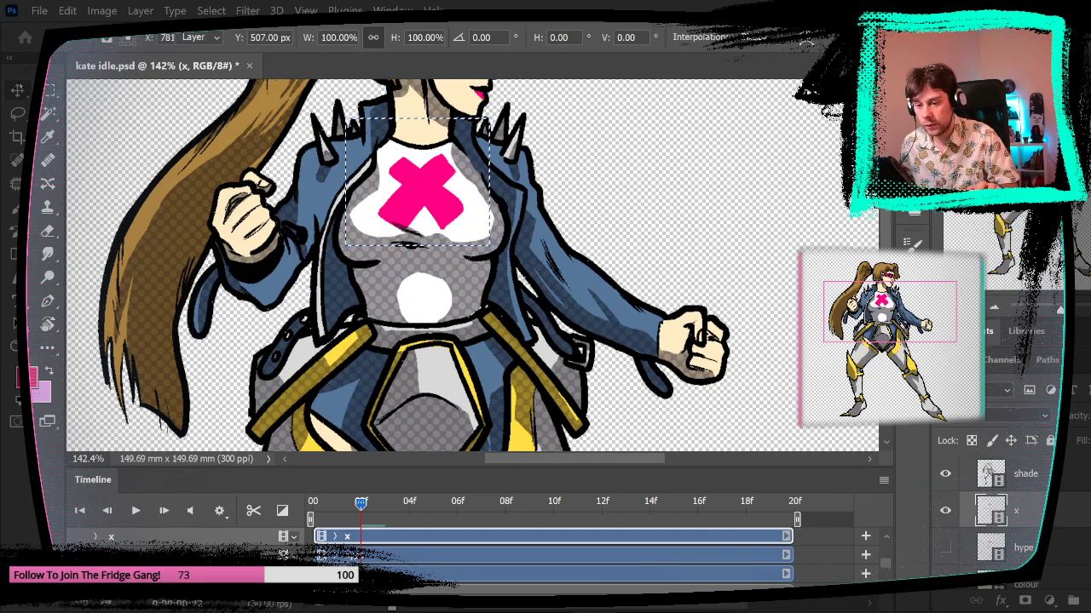
key(v)
drag(445, 198, 446, 206)
- Turn off the timeline shortcut keys and stretch the X at frame 02f vertically to about 107.56% with Free Transform
click(884, 481)
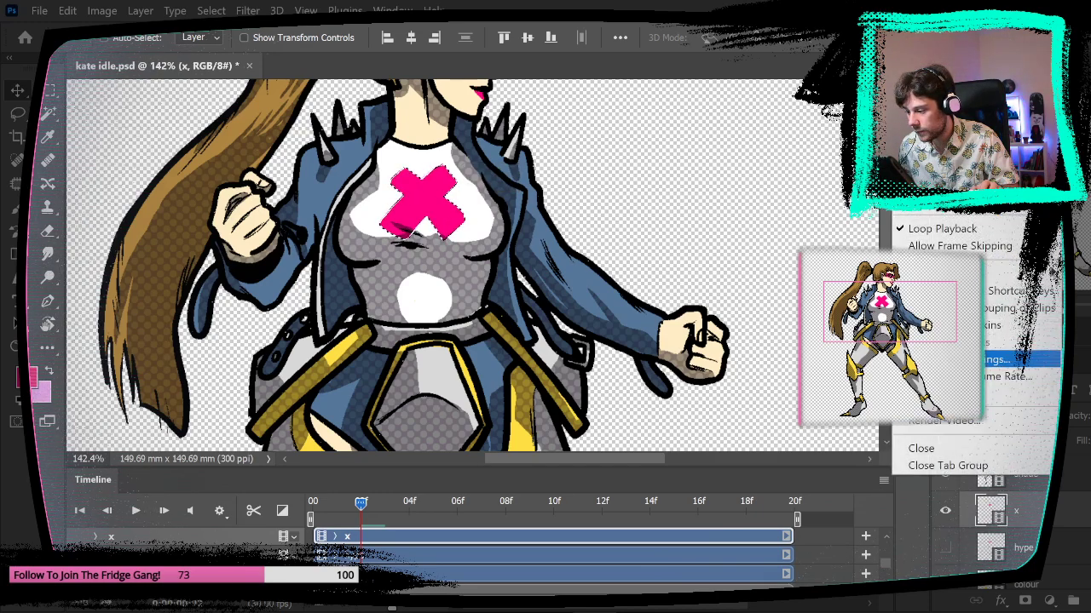
click(958, 290)
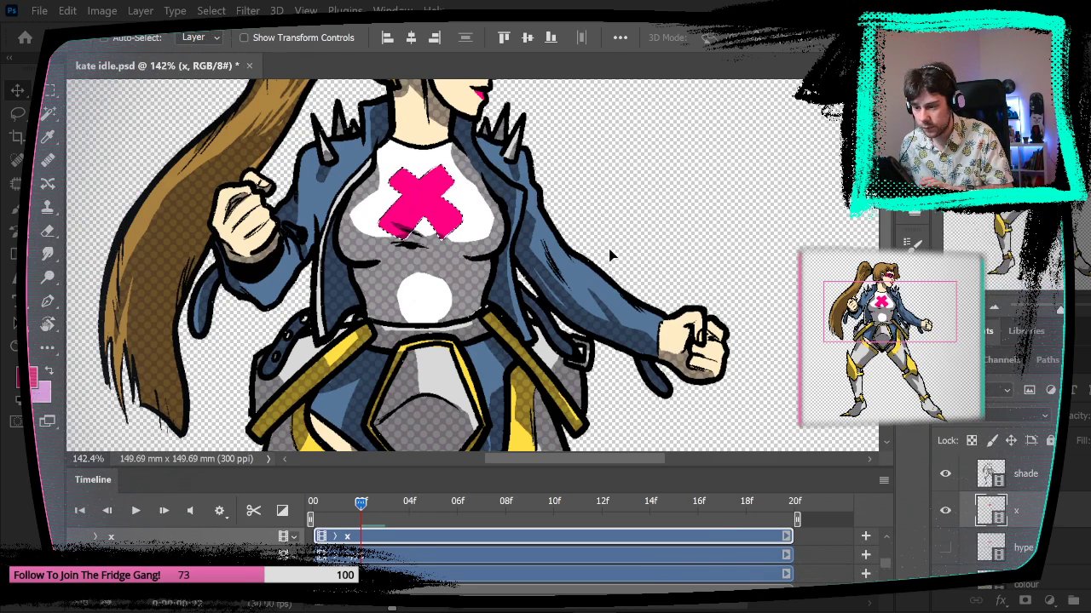
key(ctrl+t)
drag(419, 240, 419, 247)
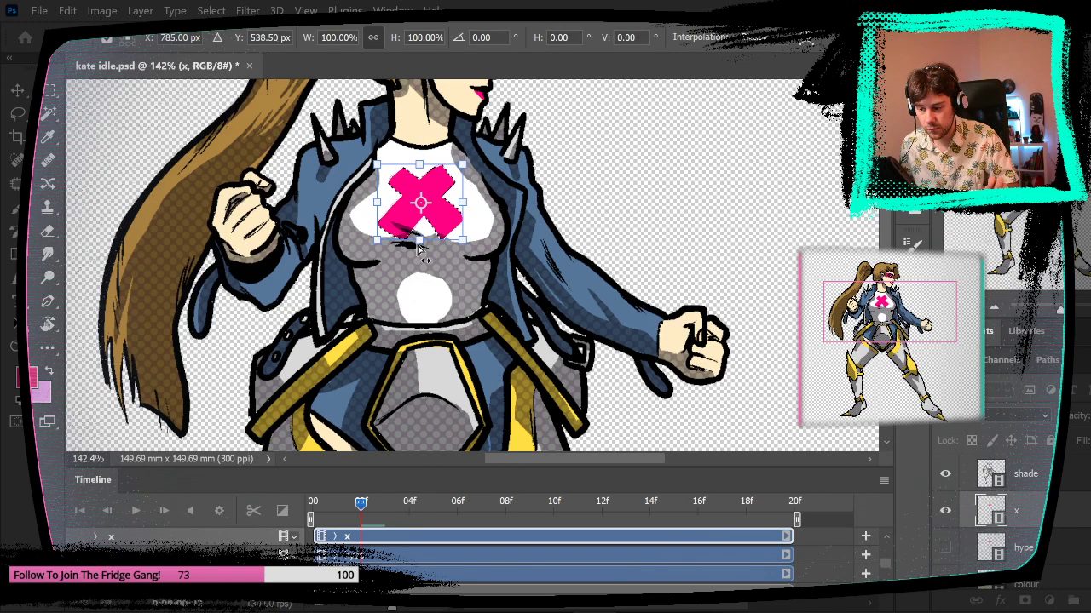
drag(421, 240, 418, 249)
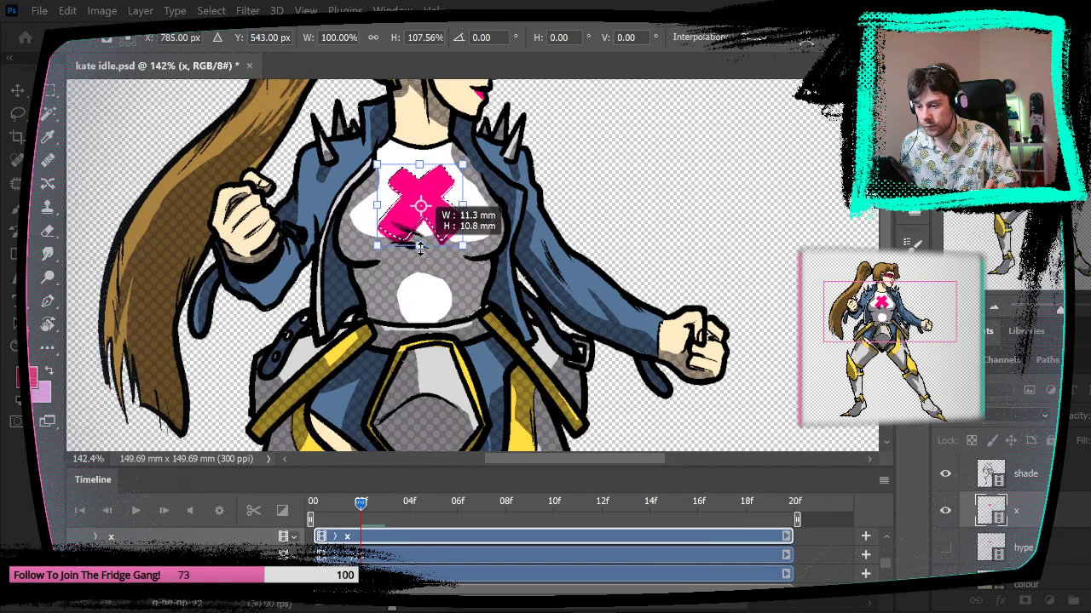
key(Return)
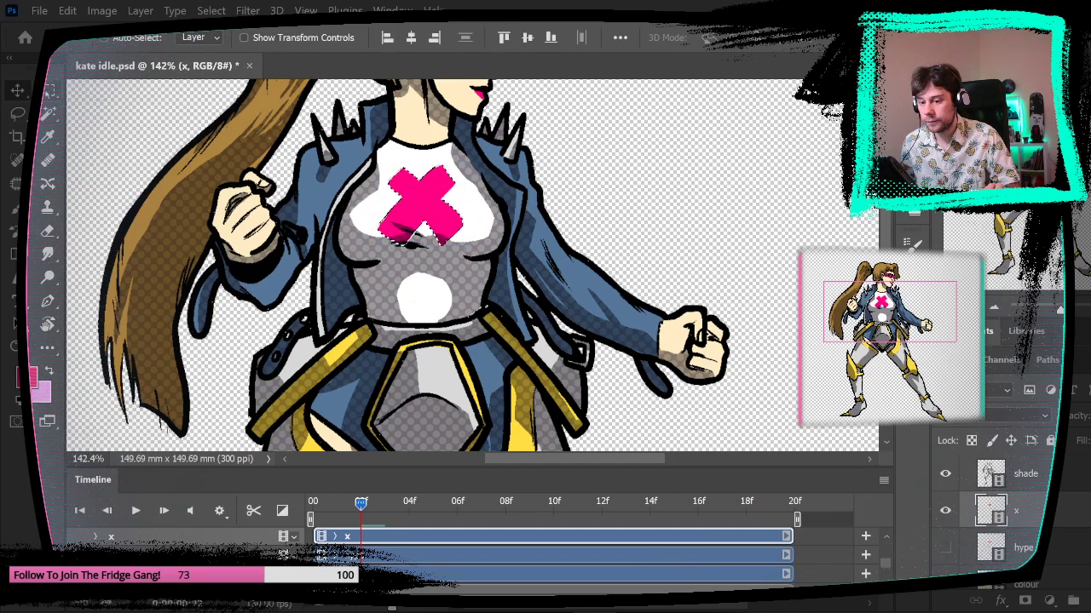
key(m)
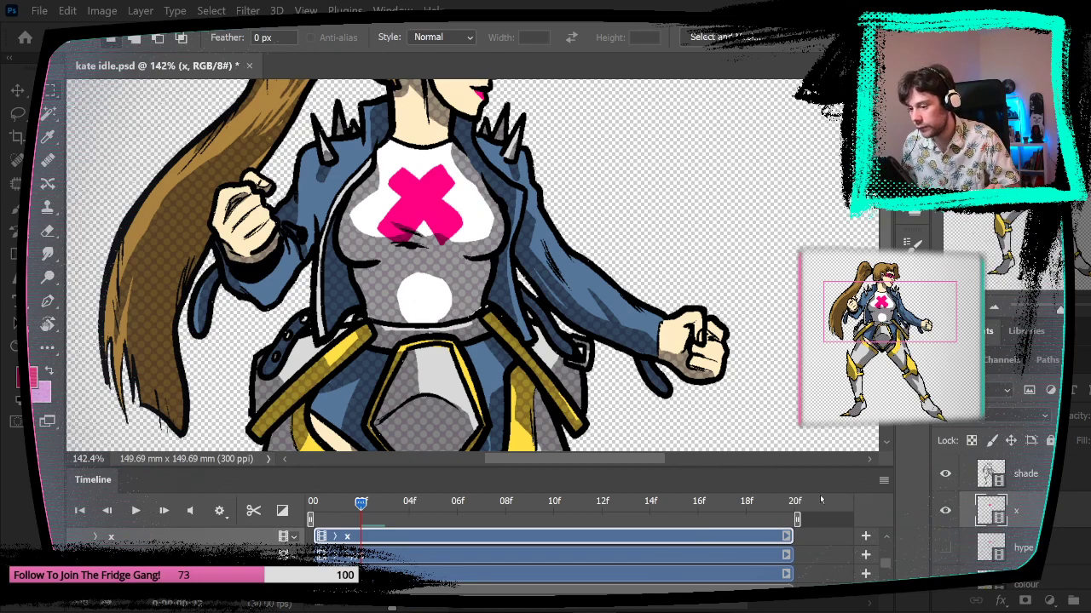
- Turn the timeline shortcut keys back on
drag(880, 471, 881, 479)
click(883, 487)
mouse_move(951, 281)
click(971, 298)
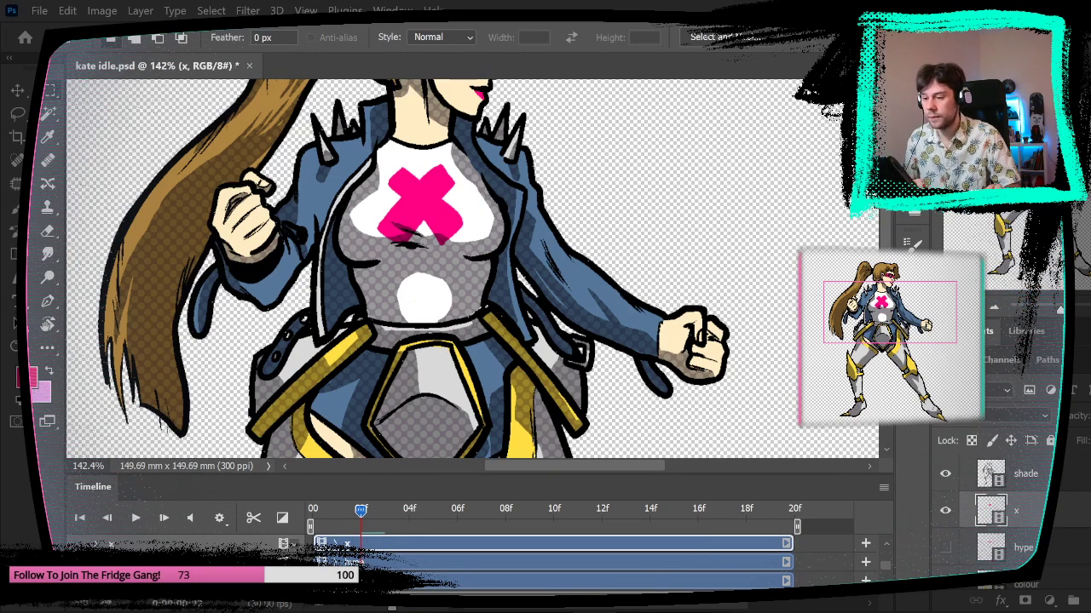
- Flip back and forth through the first frames to check how the X follows the chest
key(Left)
key(Left)
key(Right)
key(Right)
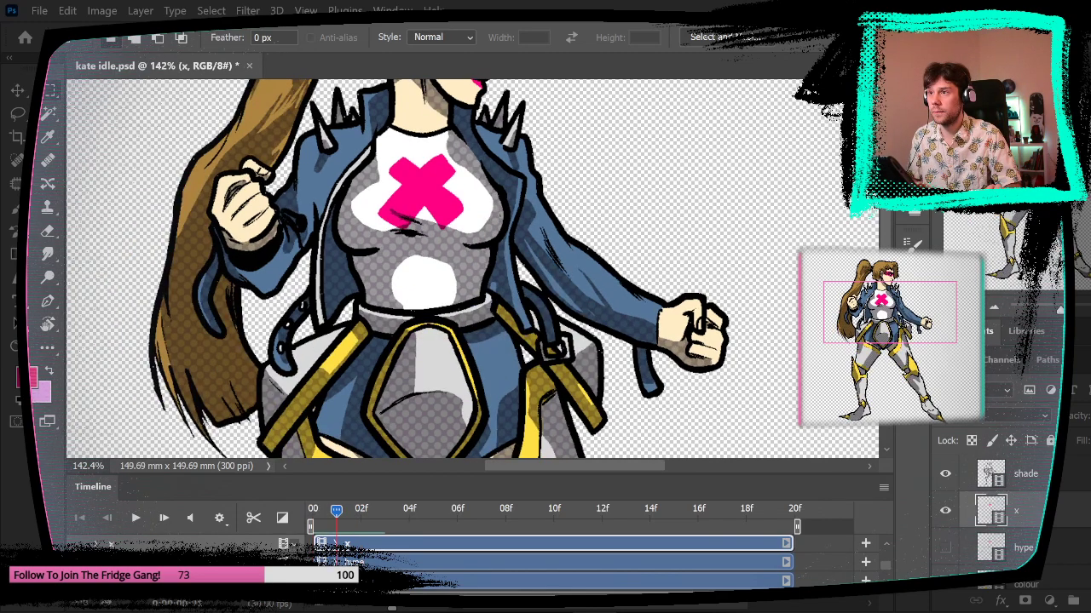
key(Left)
key(Left)
key(Right)
key(Right)
key(Left)
key(Left)
key(Right)
key(Right)
key(Right)
key(Right)
key(Left)
key(Left)
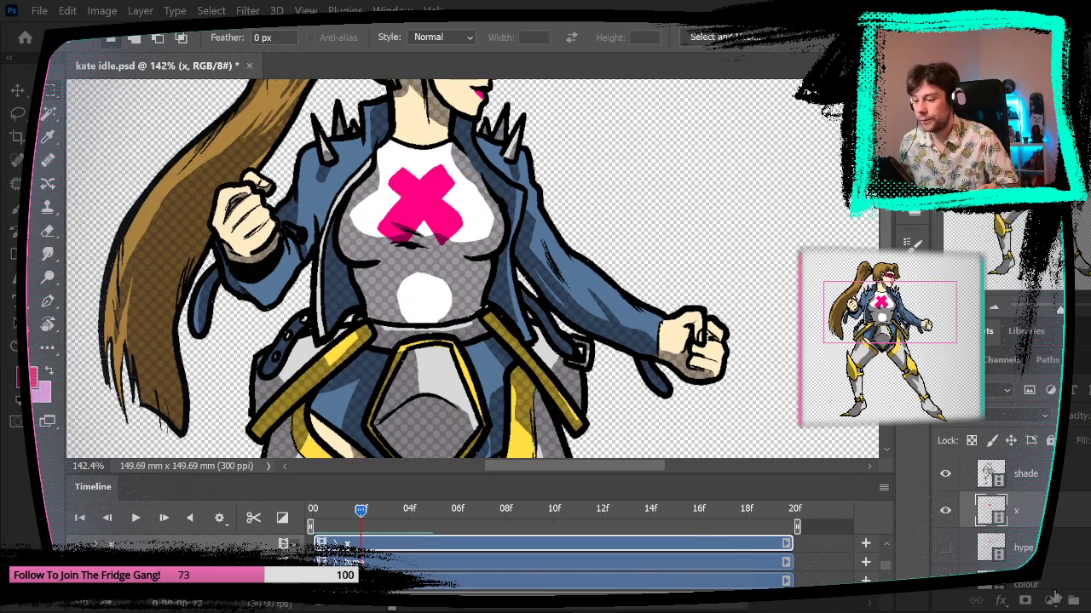
- Reuse the X outline from frame 02f as a selection and fill it with pink on frames 03f and 04f, deselecting after each
ctrl+click(990, 509)
key(Right)
key(alt+BackSpace)
key(ctrl+d)
key(Right)
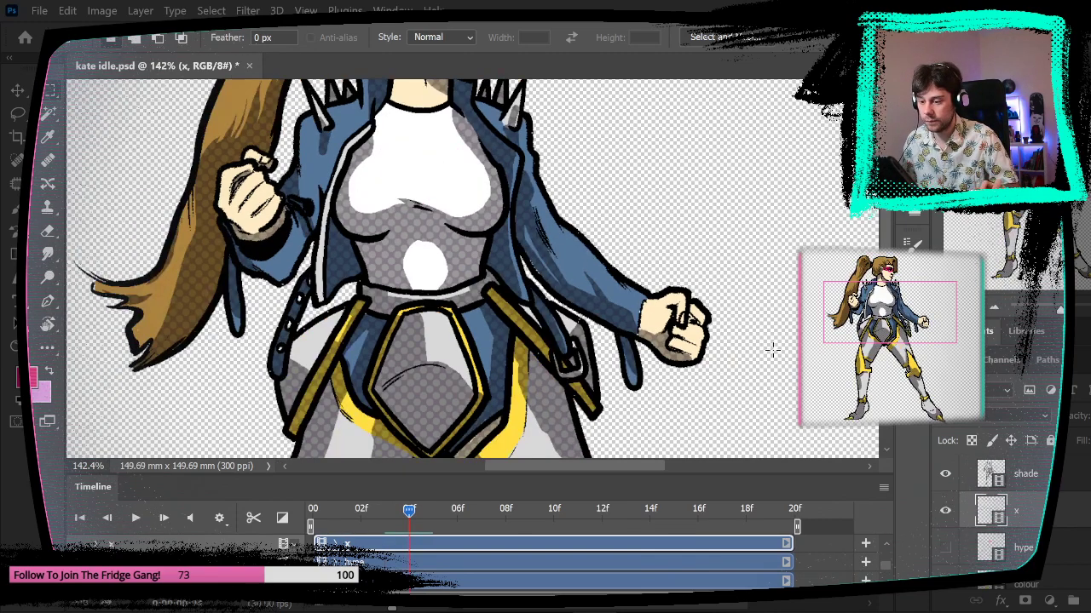
ctrl+click(991, 510)
key(alt+BackSpace)
key(ctrl+d)
- Draw a rectangular marquee around the X at frame 04f, move it higher on the chest and clear the selection
key(v)
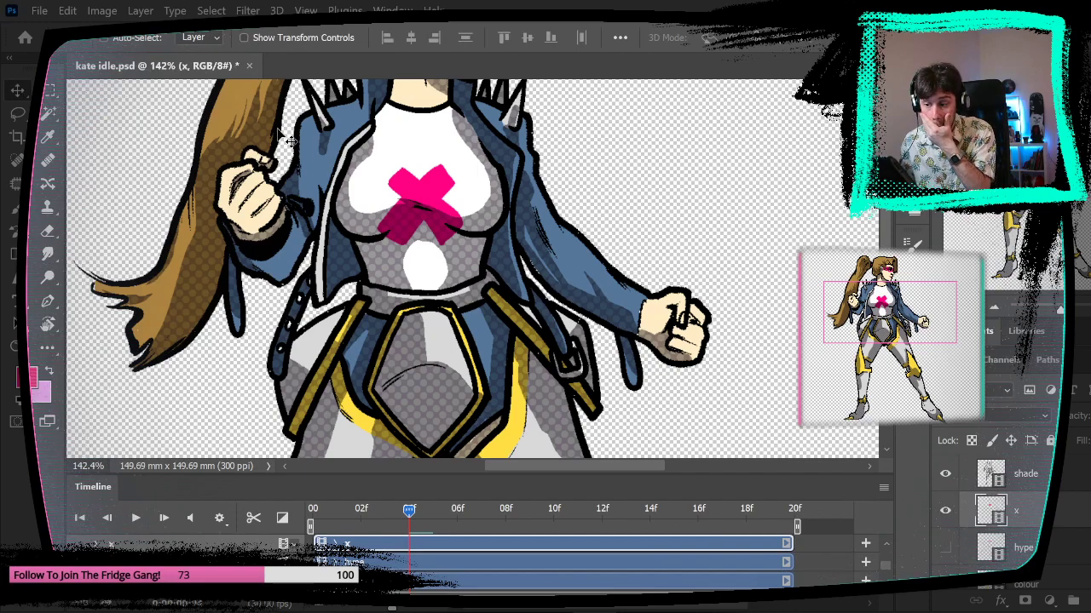
key(m)
drag(345, 150, 494, 269)
key(ctrl+t)
click(18, 93)
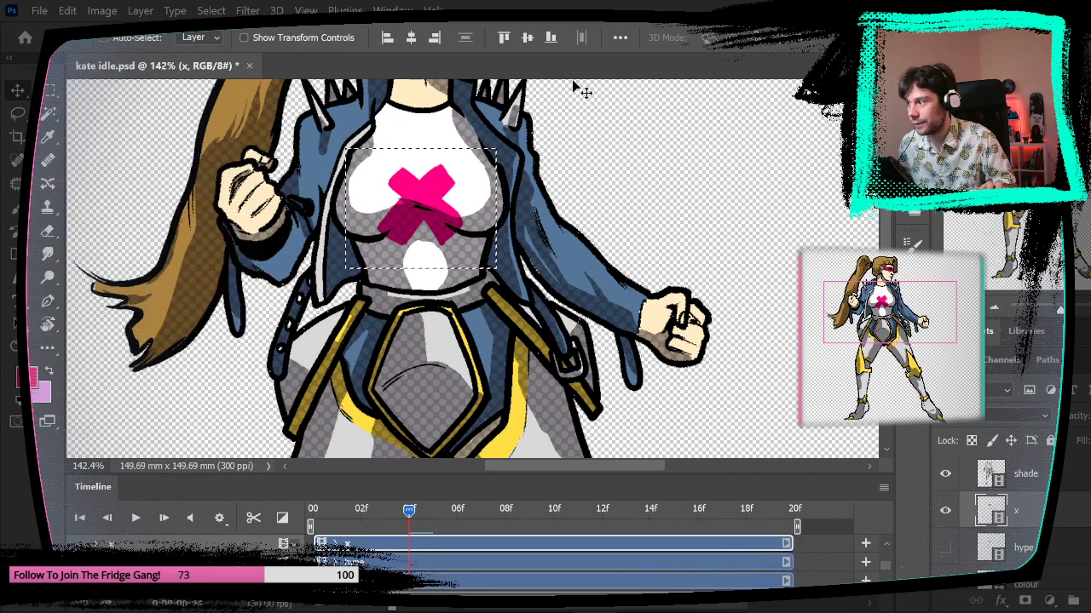
drag(430, 204, 429, 181)
click(48, 90)
click(138, 139)
- Compare the X on frames 03f and 04f in close-up
drag(384, 150, 413, 163)
drag(488, 190, 460, 257)
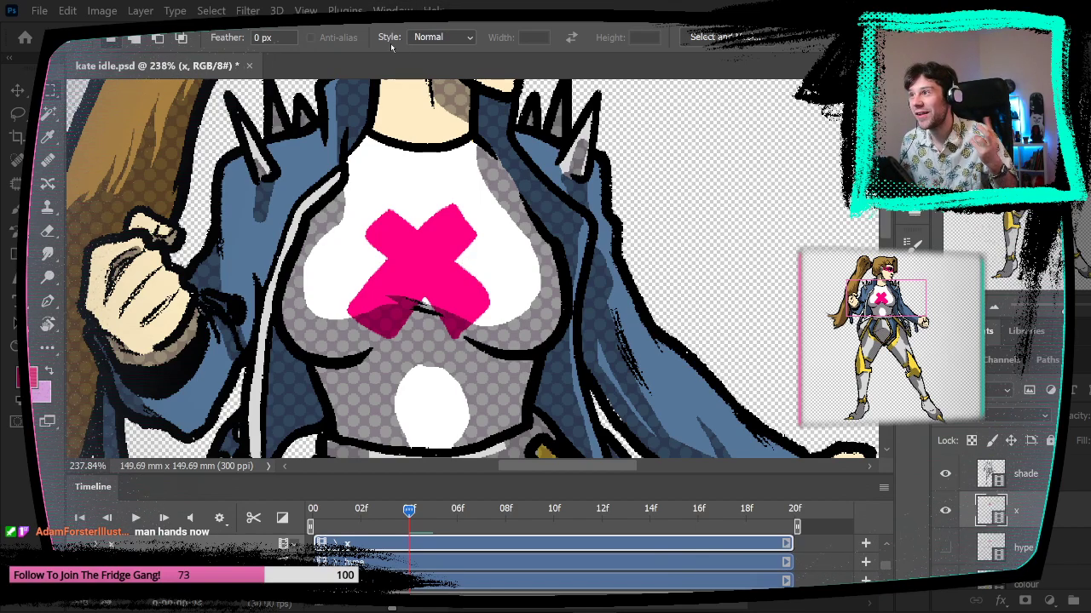
mouse_move(403, 252)
mouse_down()
mouse_move(427, 246)
mouse_move(396, 260)
mouse_up()
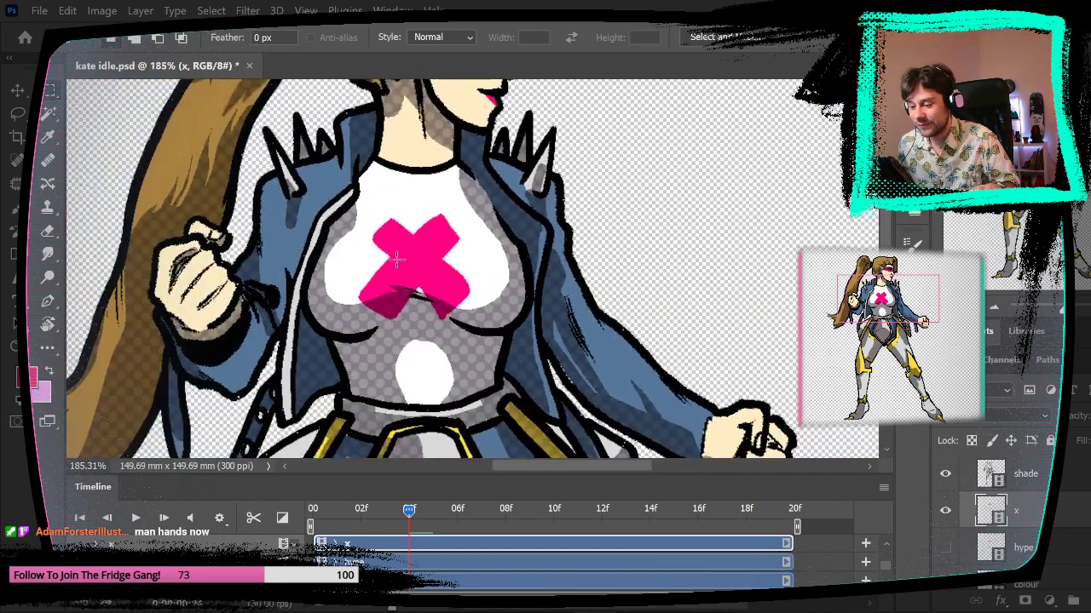
key(Left)
key(Left)
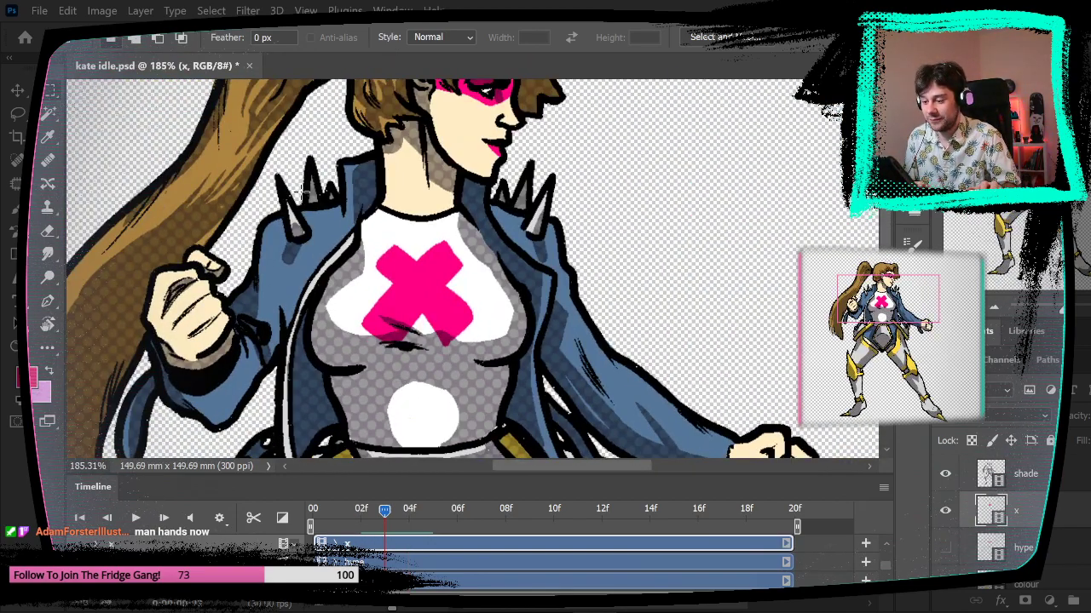
key(Right)
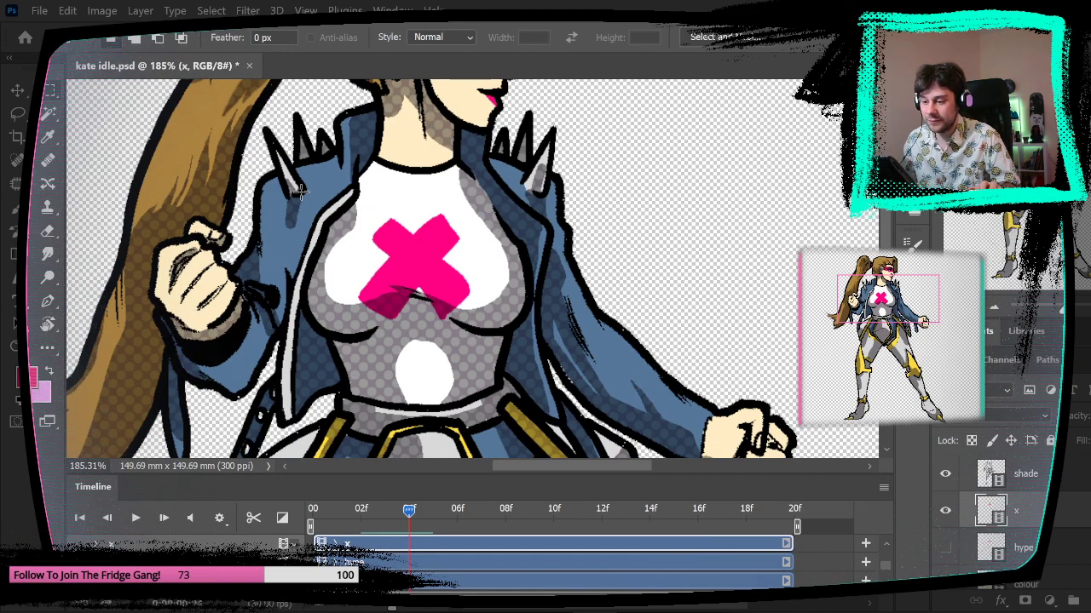
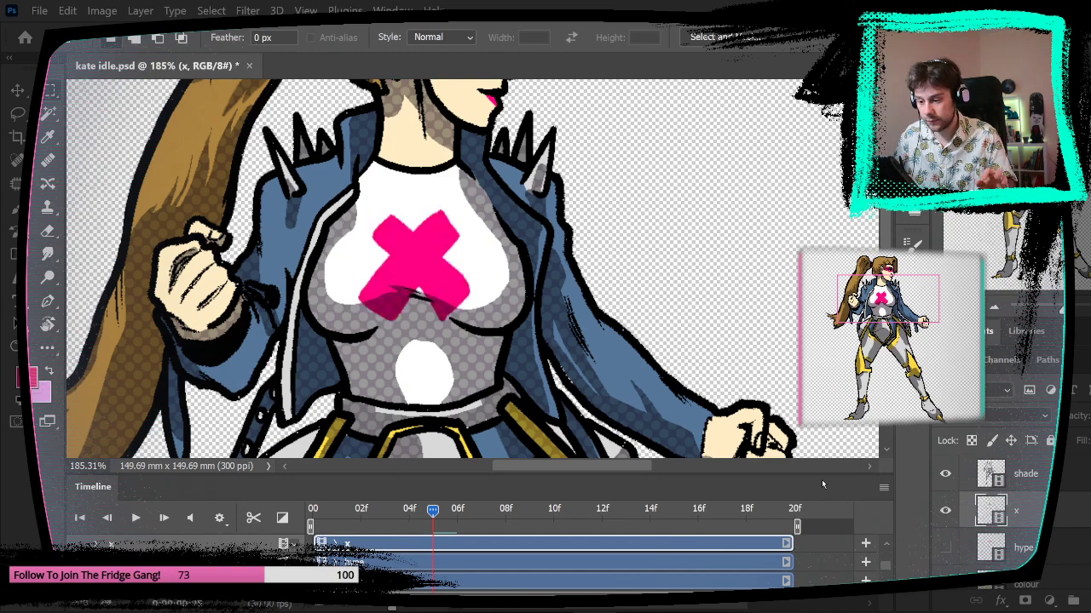
- Return to frame 01f and view the X on the whole character
key(Right)
click(335, 510)
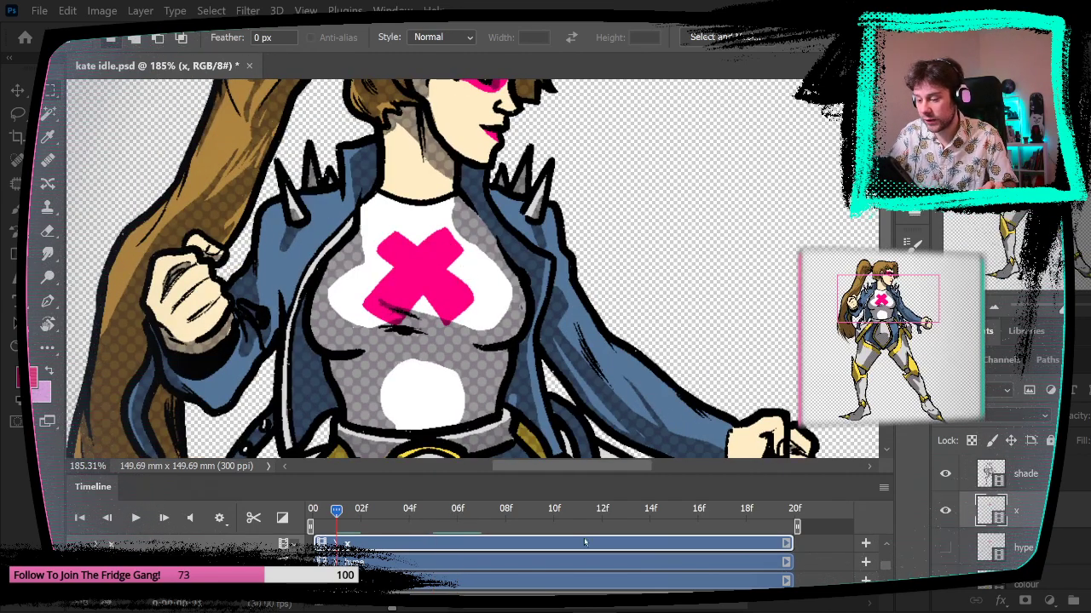
drag(670, 386, 623, 409)
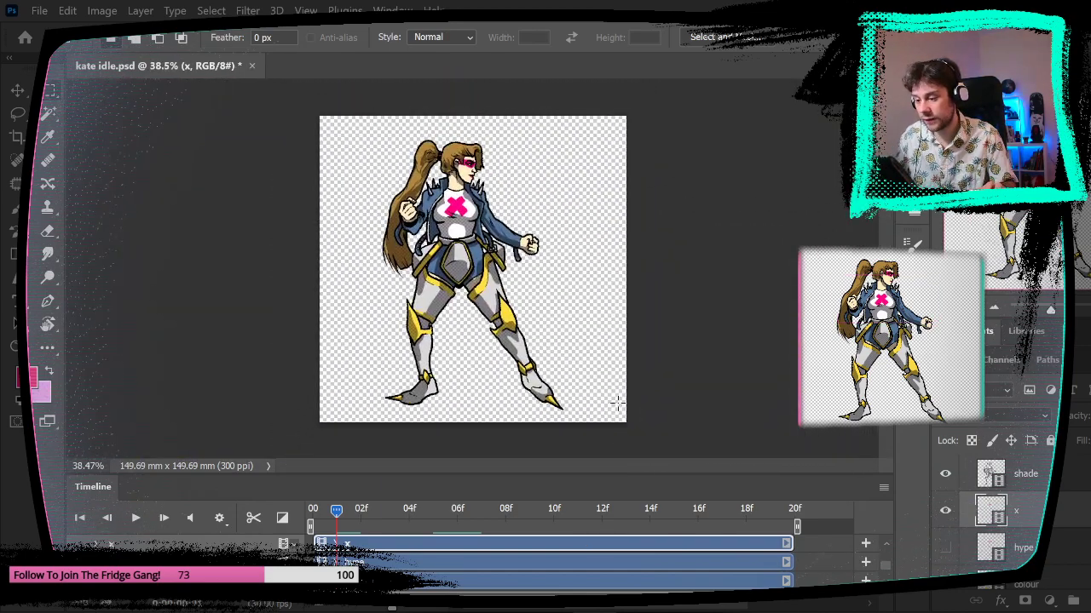
- Play the idle animation, stop it and step back to frame 01f to check how the X moves
key(space)
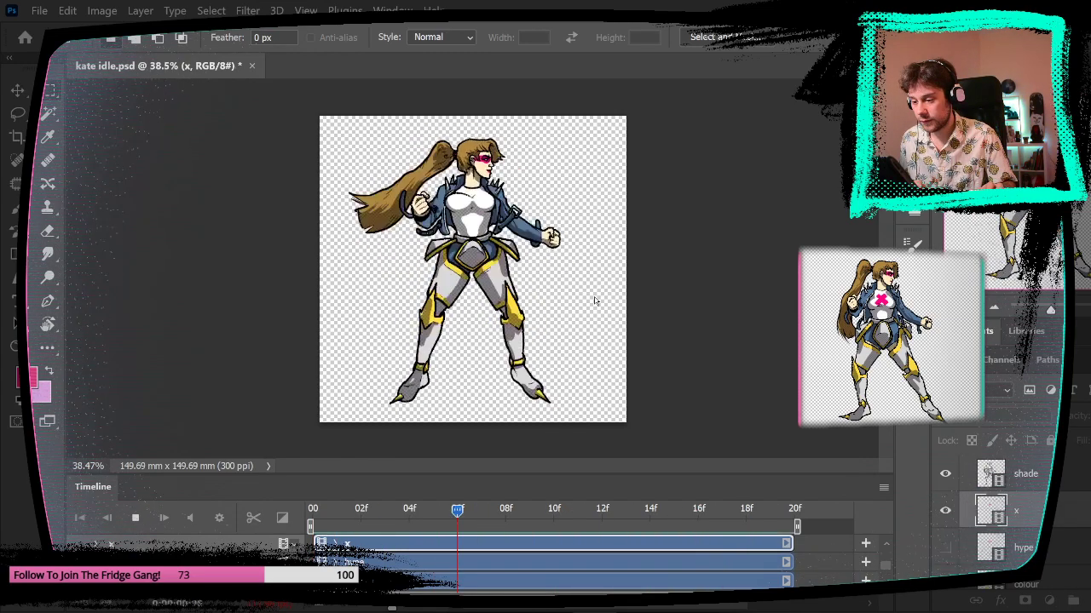
key(space)
key(Left)
key(Left)
key(Left)
key(Left)
key(Left)
key(Left)
key(Left)
key(Left)
key(Left)
key(Left)
key(Left)
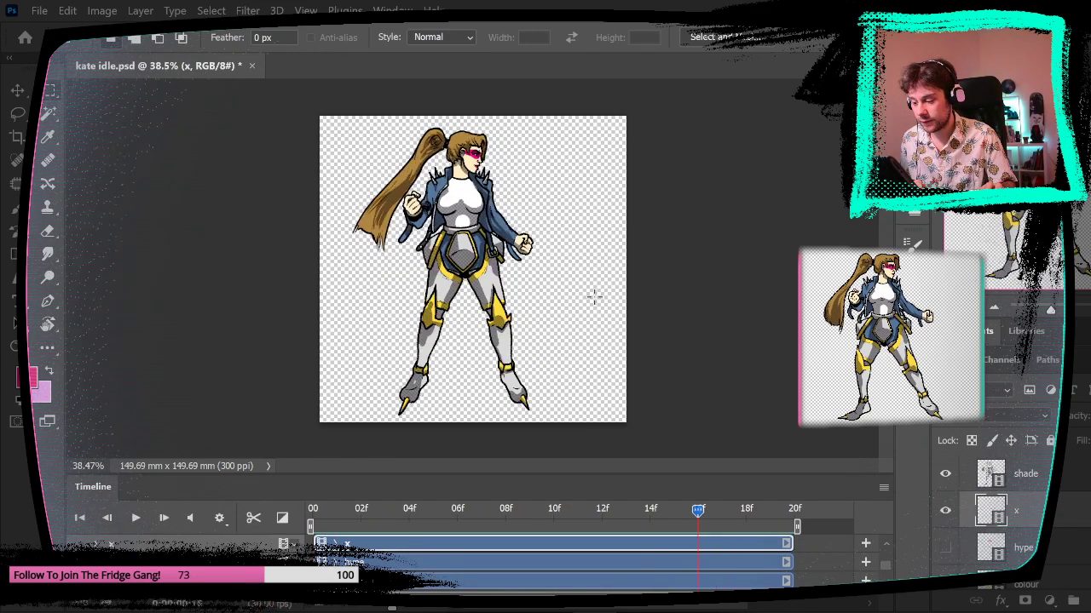
key(Left)
key(Left)
key(Left)
key(Left)
key(Left)
key(Left)
key(Left)
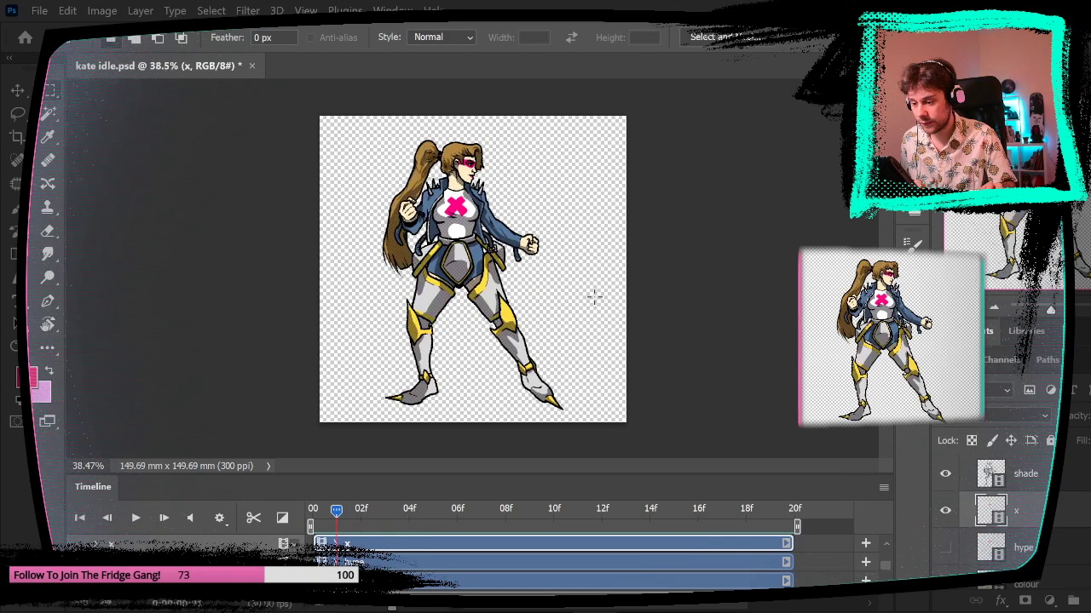
- Step through frames 01f to 05f to compare the position of the X on the chest
key(Right)
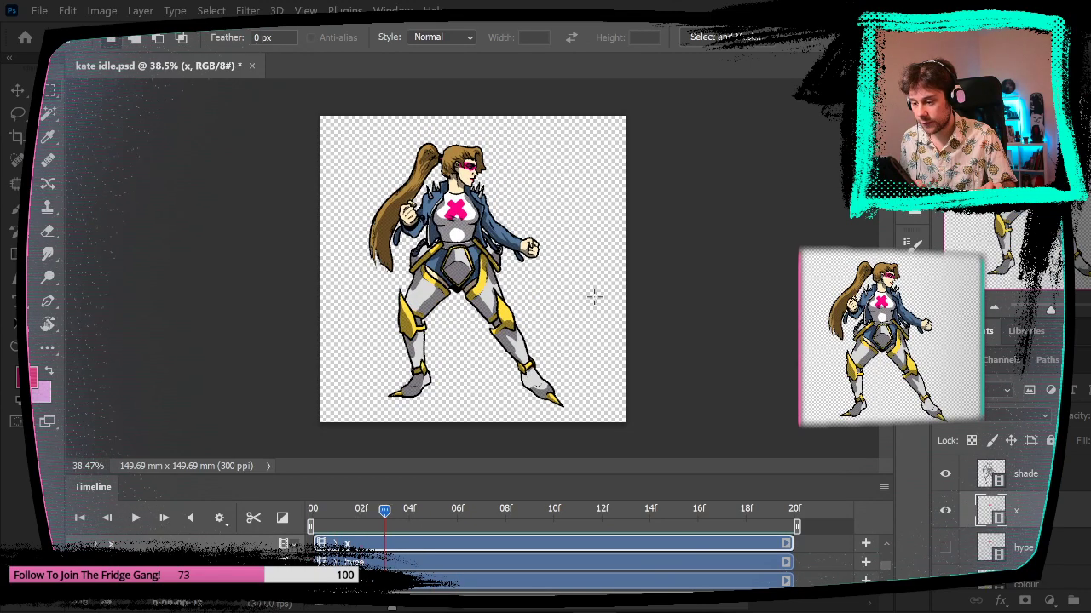
key(Right)
key(Right)
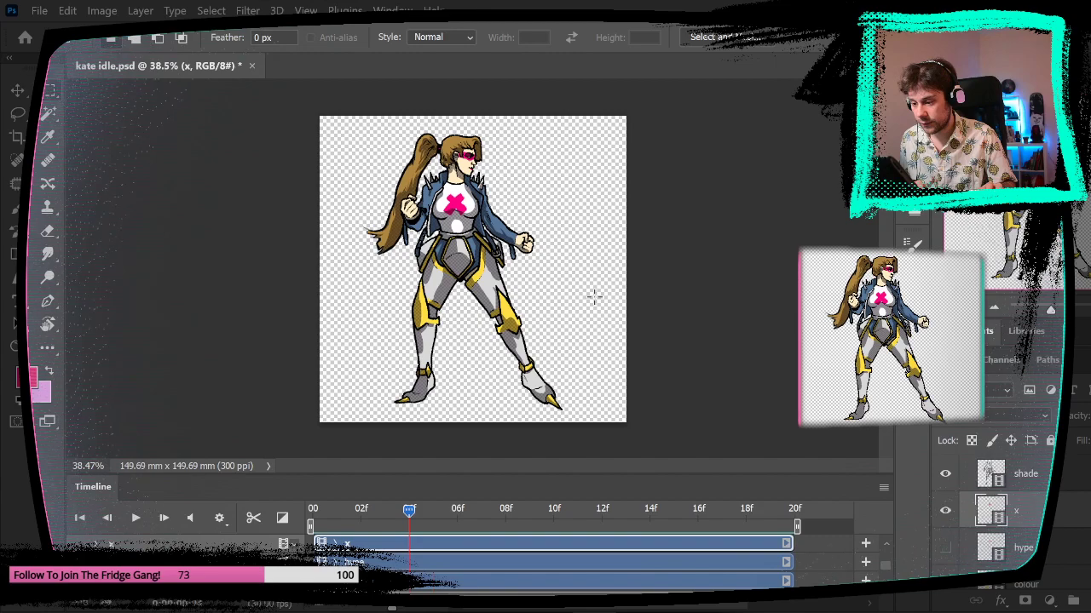
key(Left)
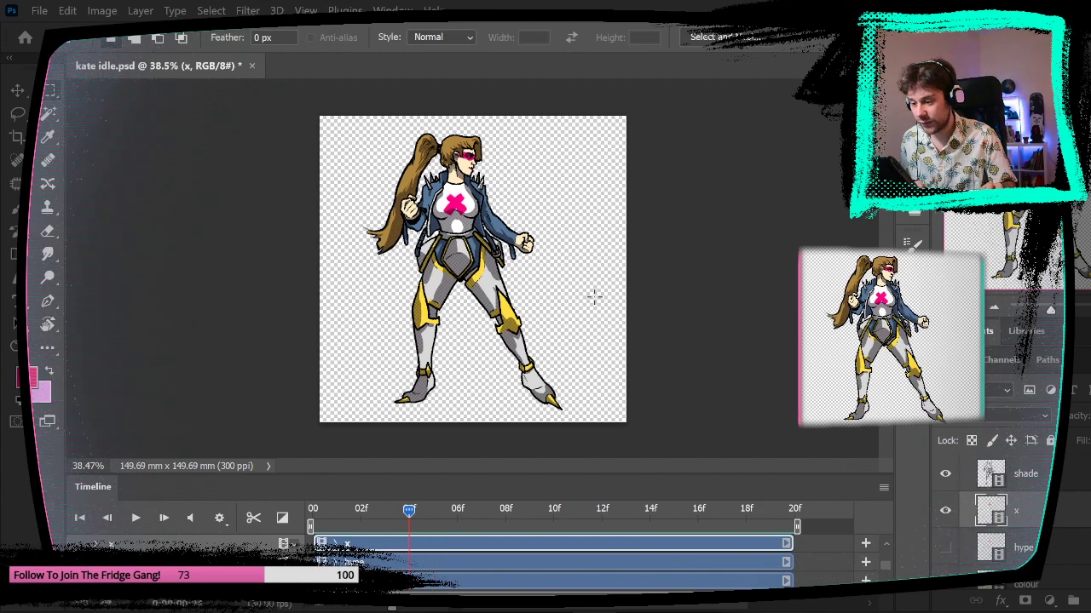
key(Left)
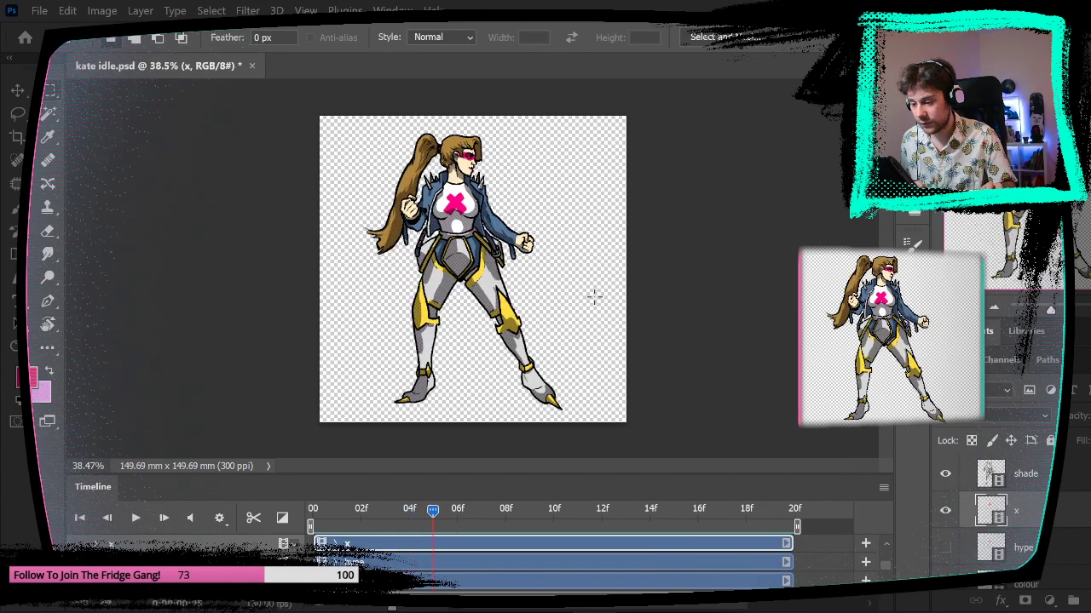
key(Right)
key(Left)
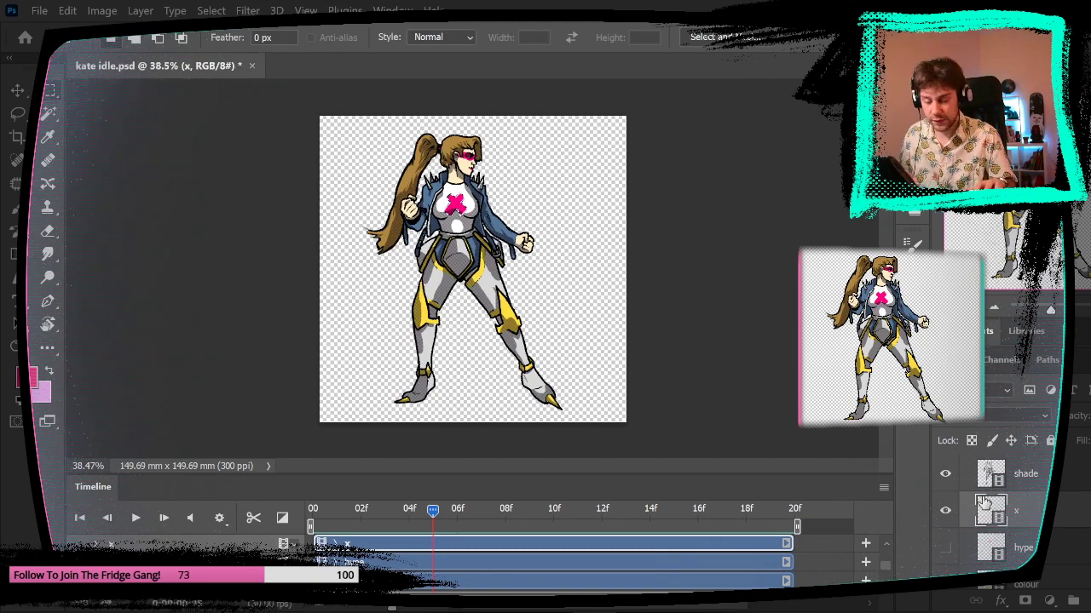
key(Left)
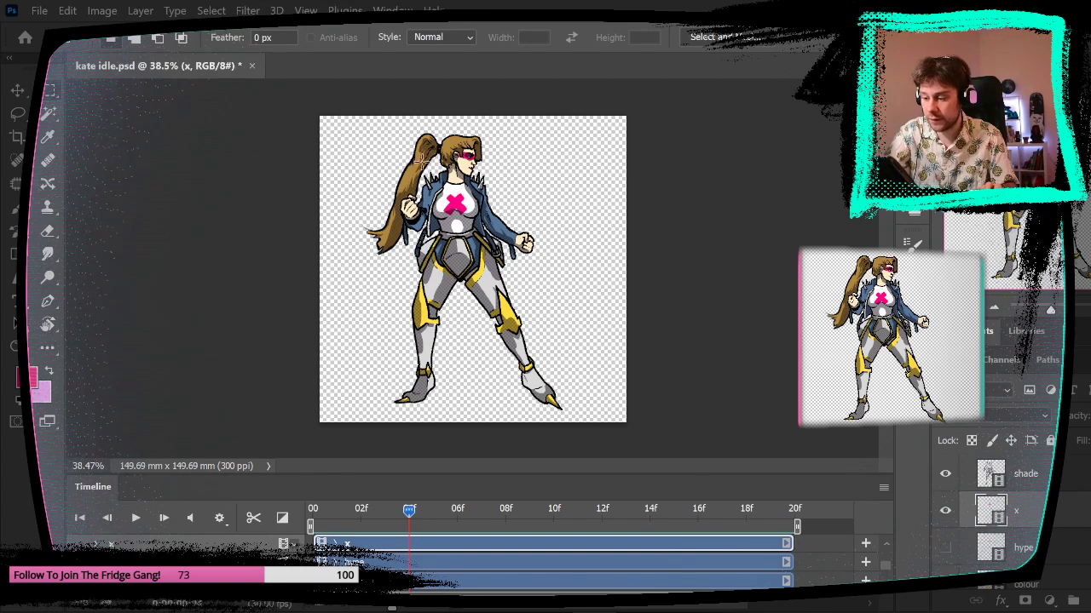
drag(430, 179, 494, 240)
key(Delete)
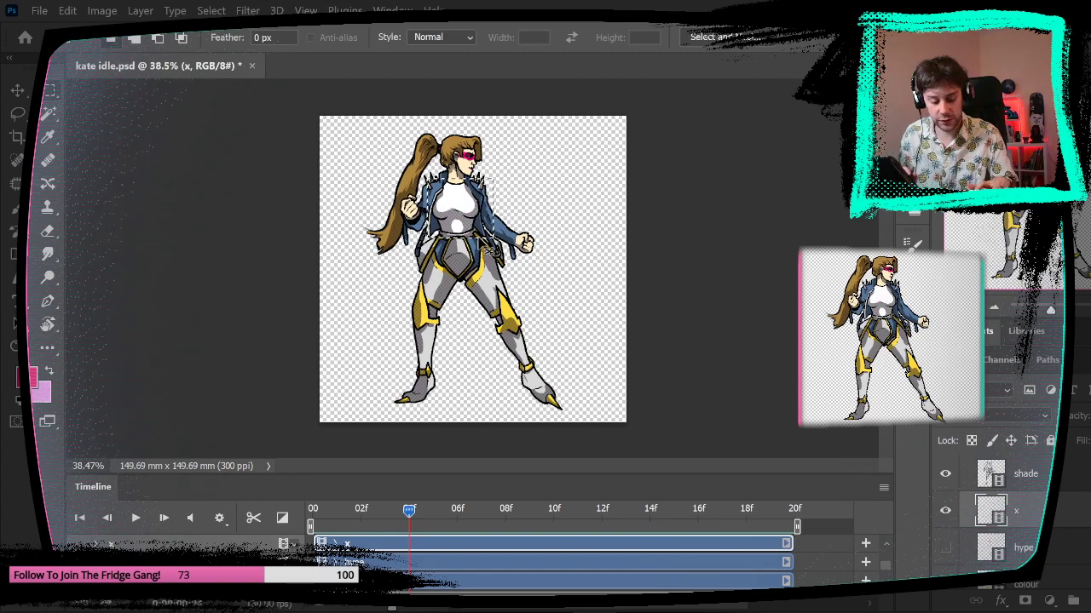
key(ctrl+z)
key(Left)
key(Right)
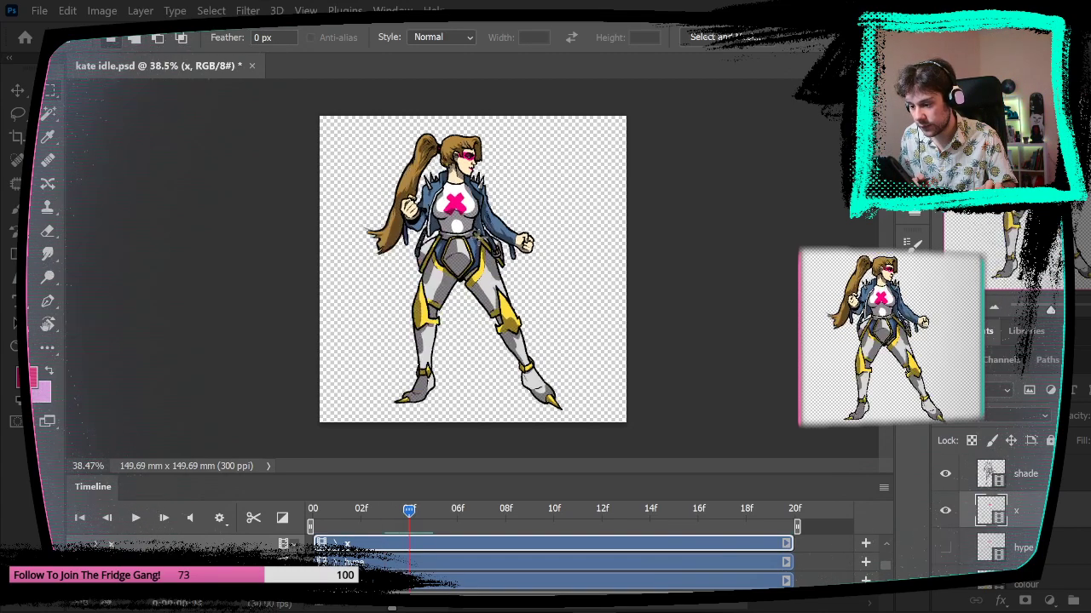
- Replay the animation from frame 01f, stop it and move the playhead to frame 05f
key(Left)
key(Left)
key(Left)
key(Left)
key(Left)
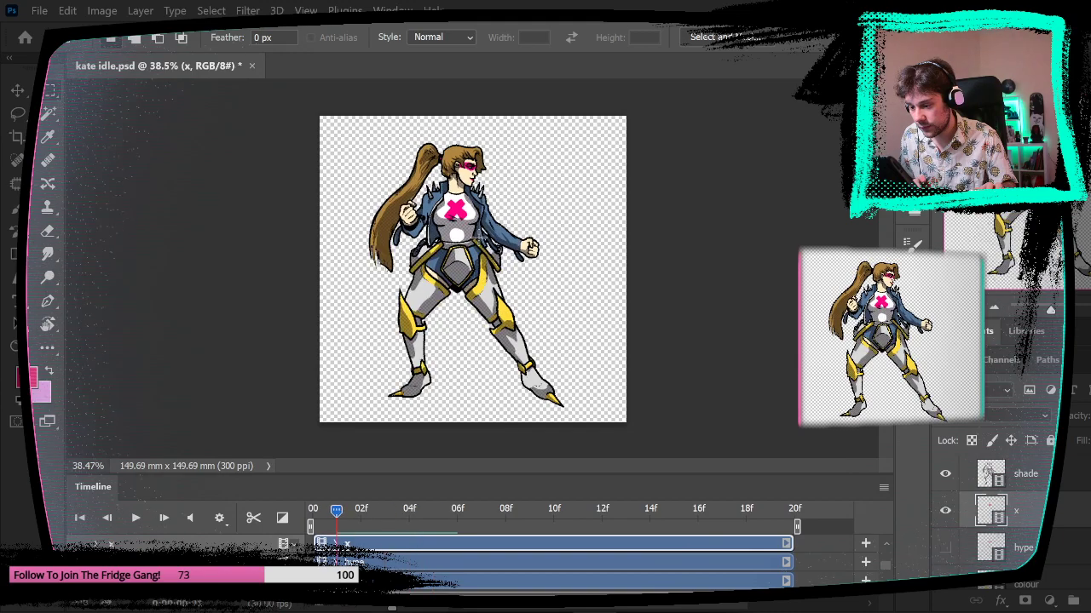
key(space)
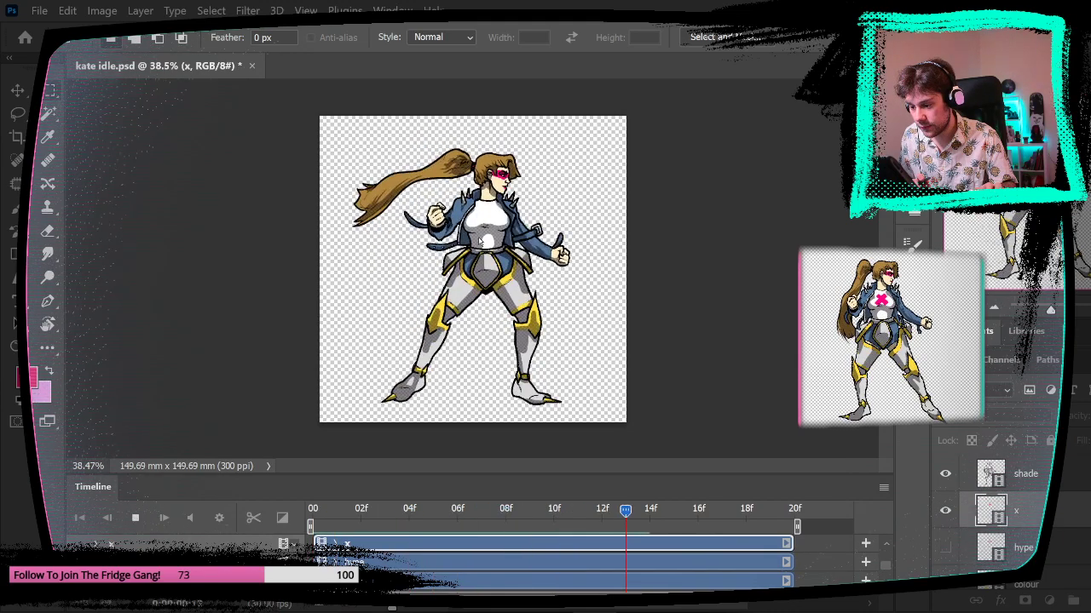
key(space)
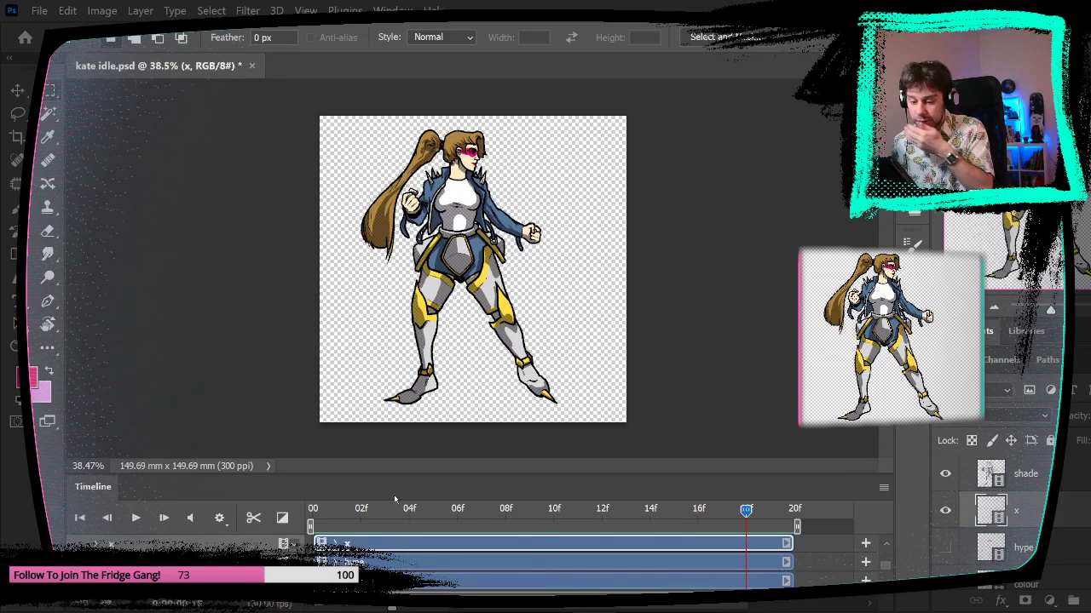
drag(387, 508, 410, 516)
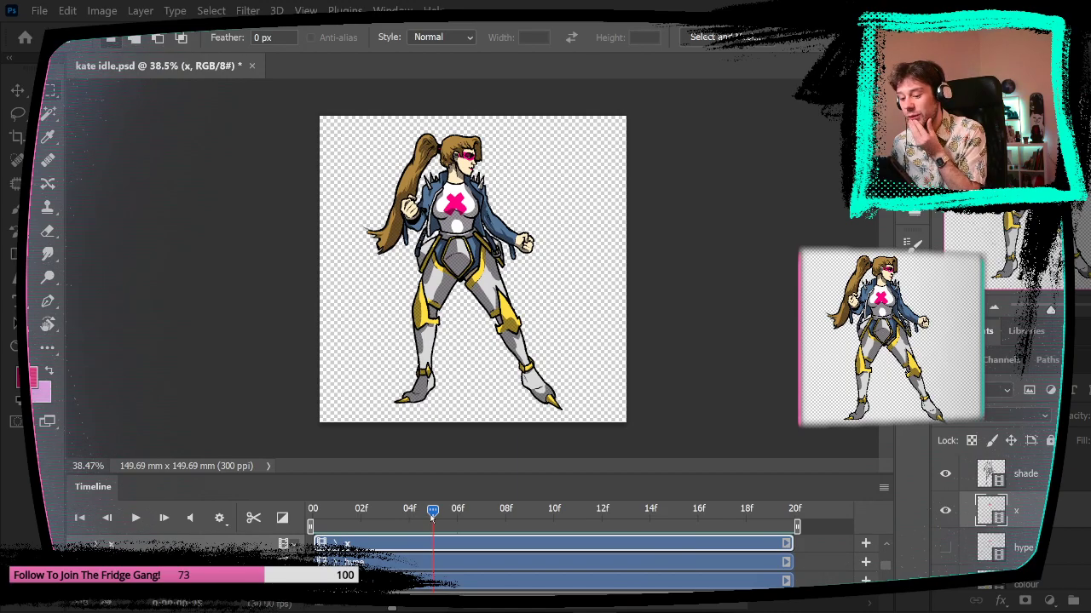
- Open the ssf PNG image from the sesame street fighter folder inside Pictures > mystery monday
click(39, 12)
click(51, 41)
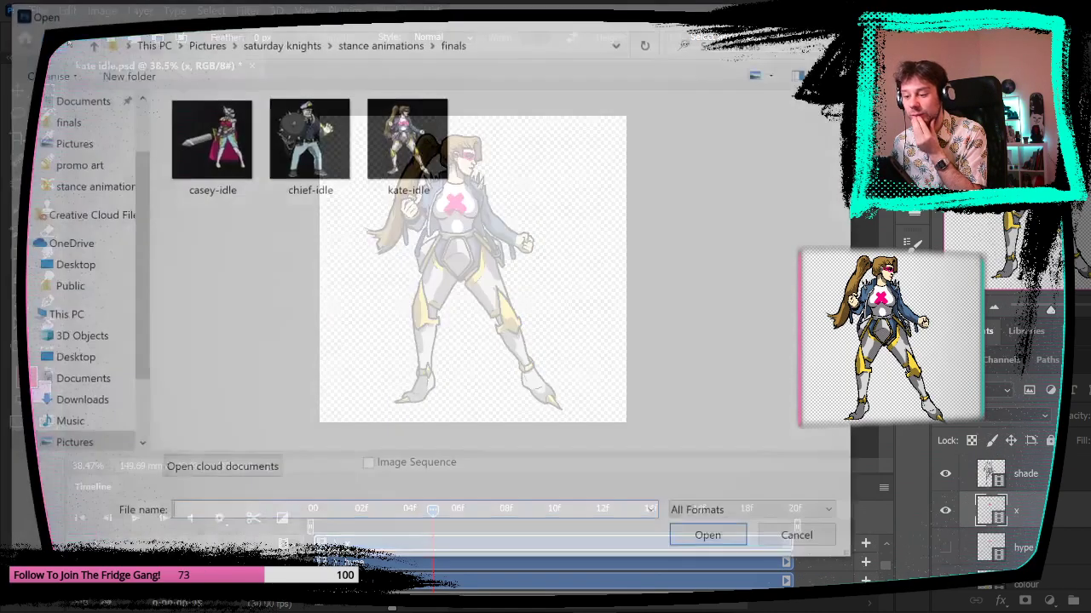
click(203, 42)
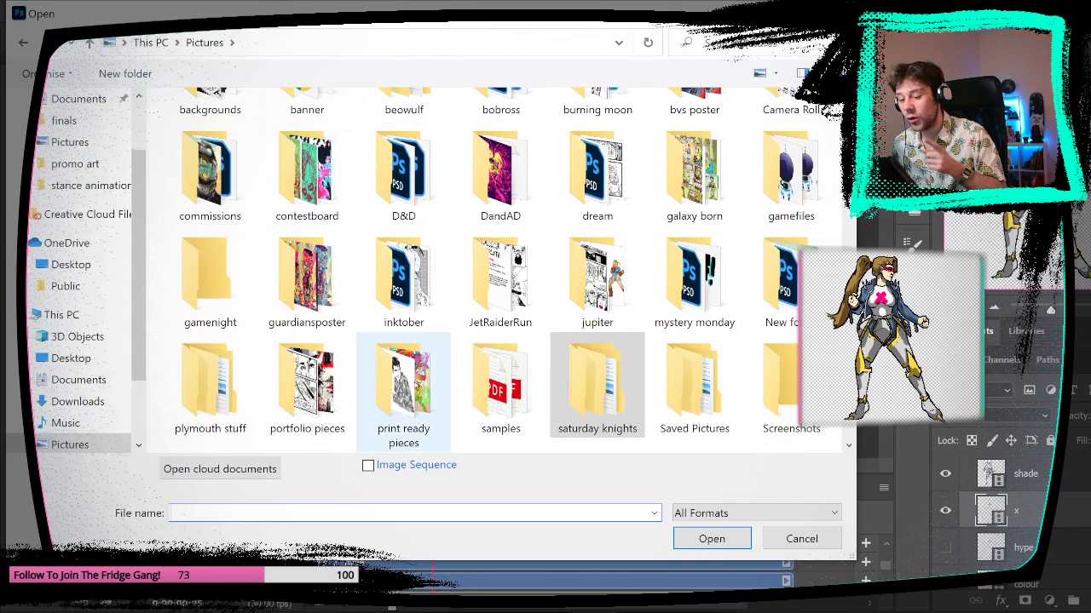
scroll(462, 368, up, 1)
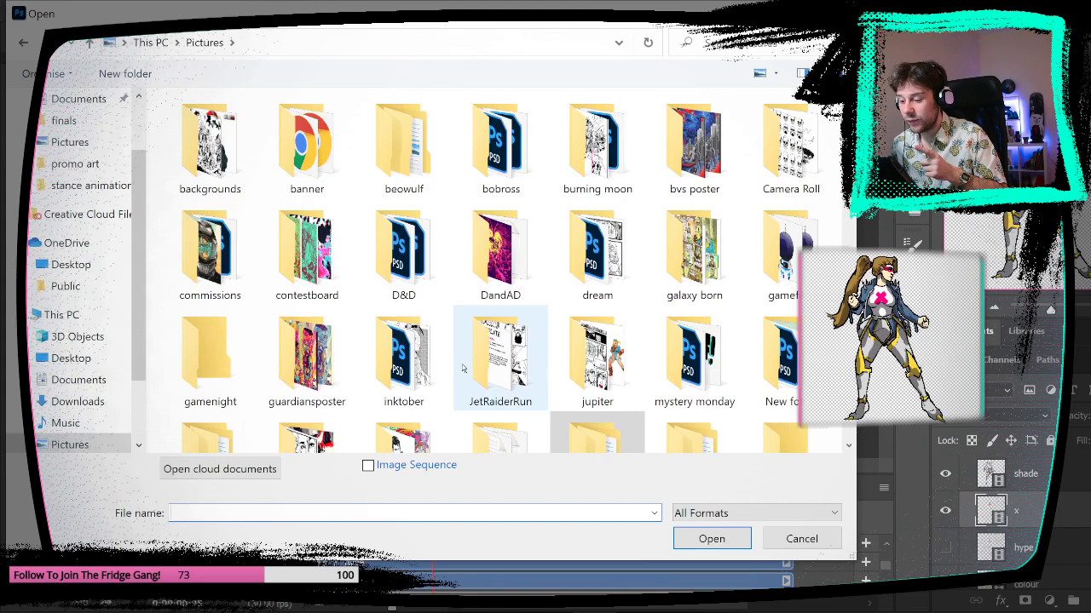
scroll(643, 350, down, 10)
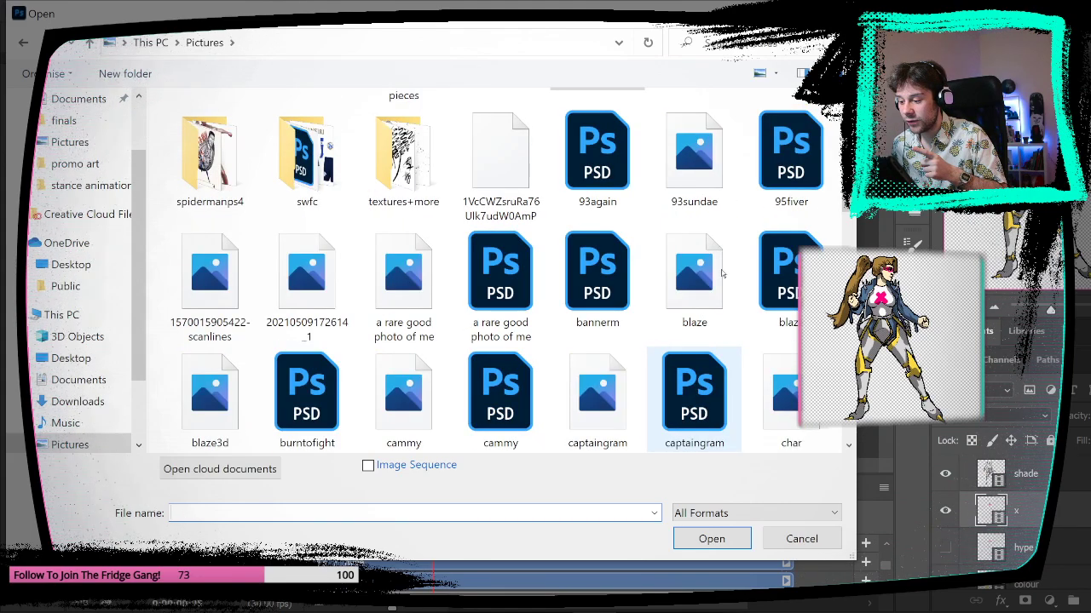
scroll(704, 350, up, 10)
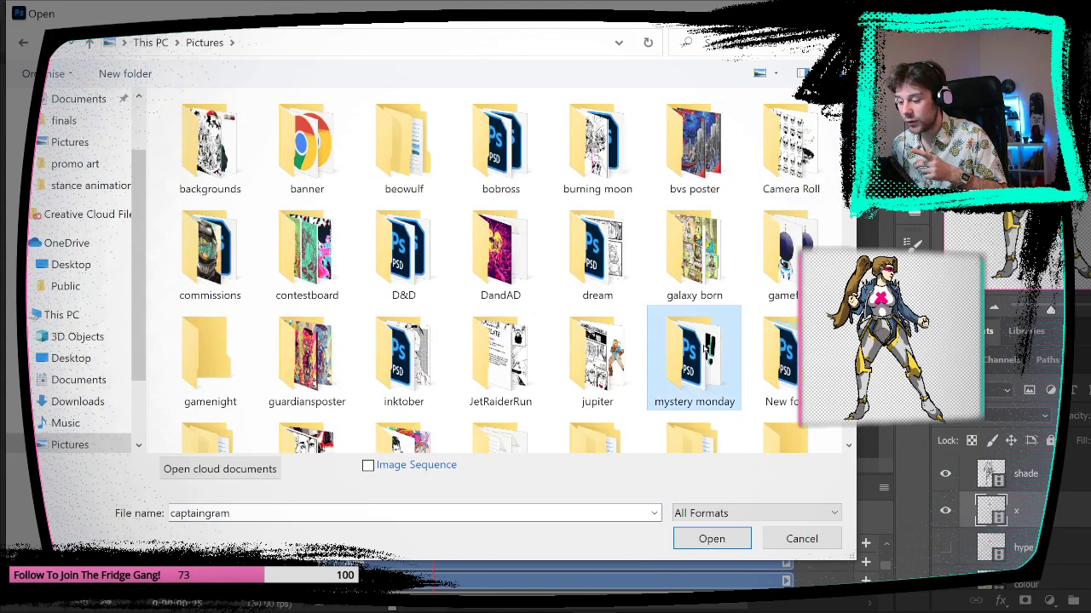
double_click(649, 308)
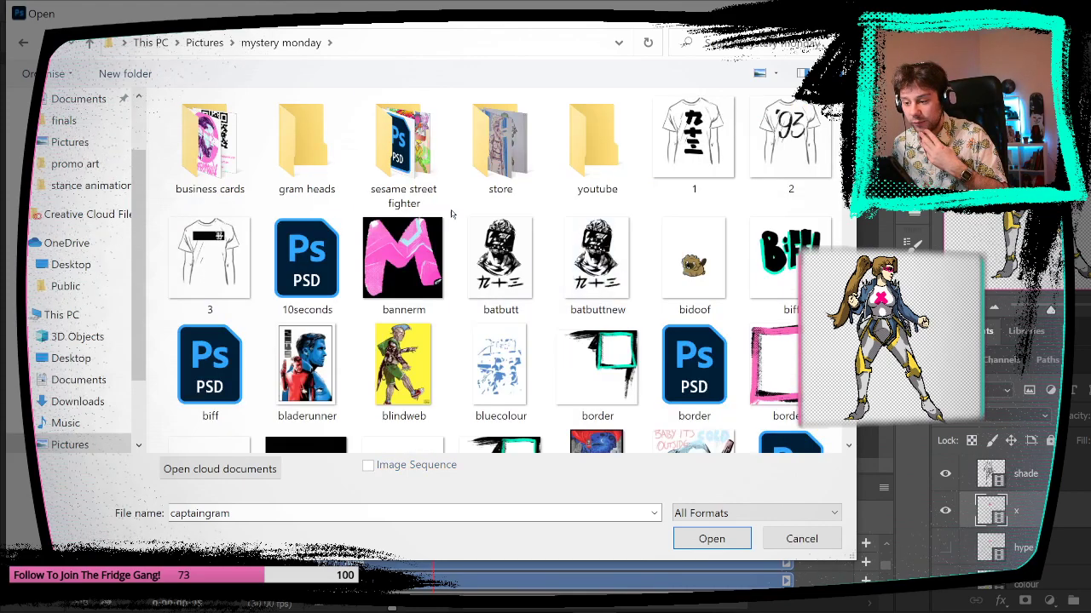
double_click(396, 173)
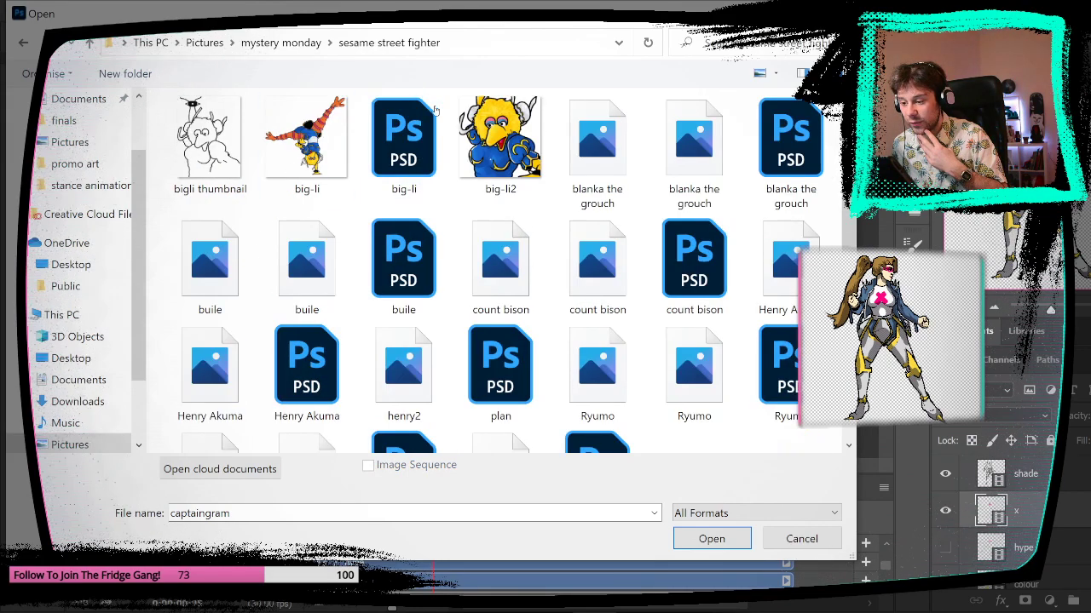
scroll(588, 383, down, 1)
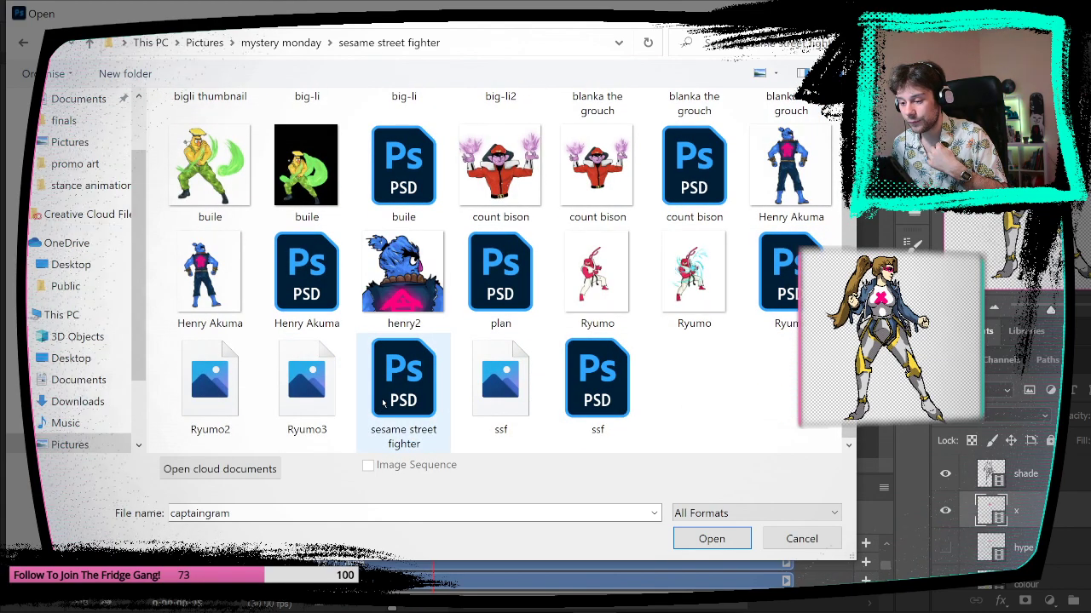
click(551, 424)
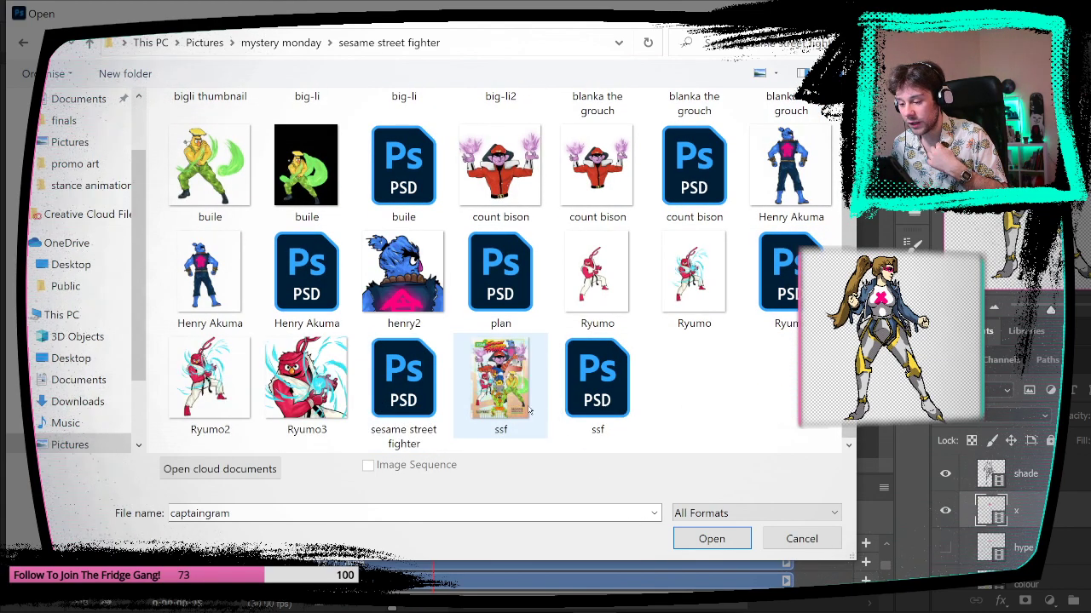
double_click(467, 426)
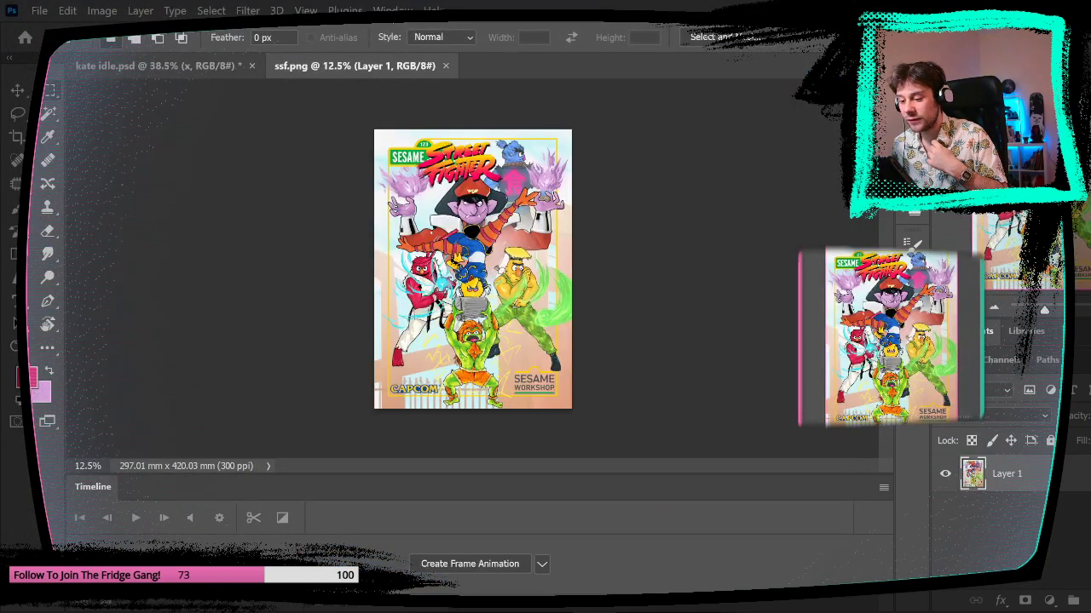
- View the ssf.png poster fitted to the screen and close it to return to kate idle.psd
click(306, 10)
click(383, 156)
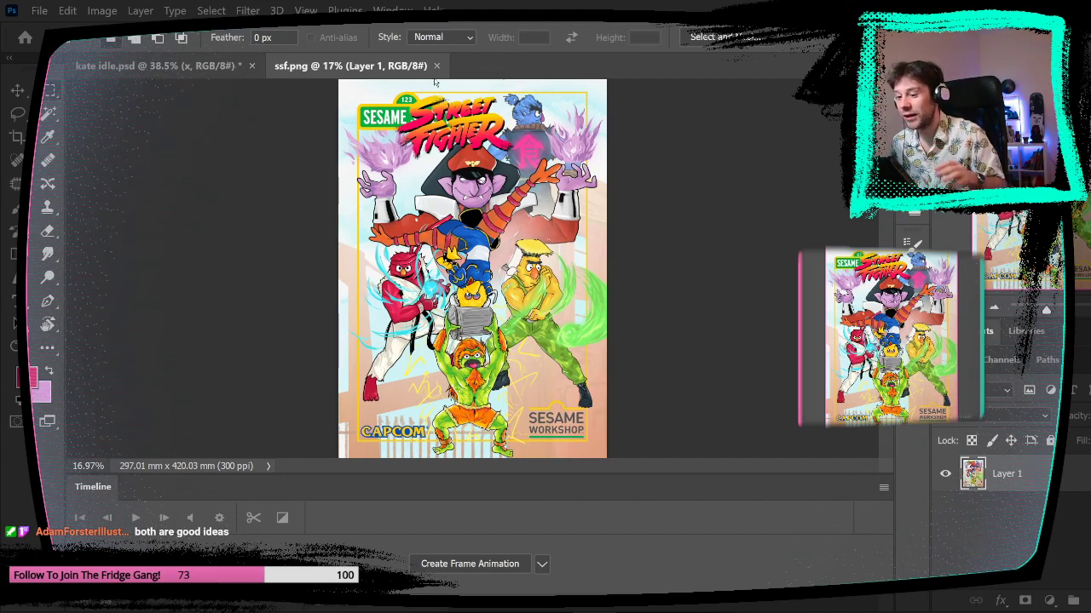
click(436, 66)
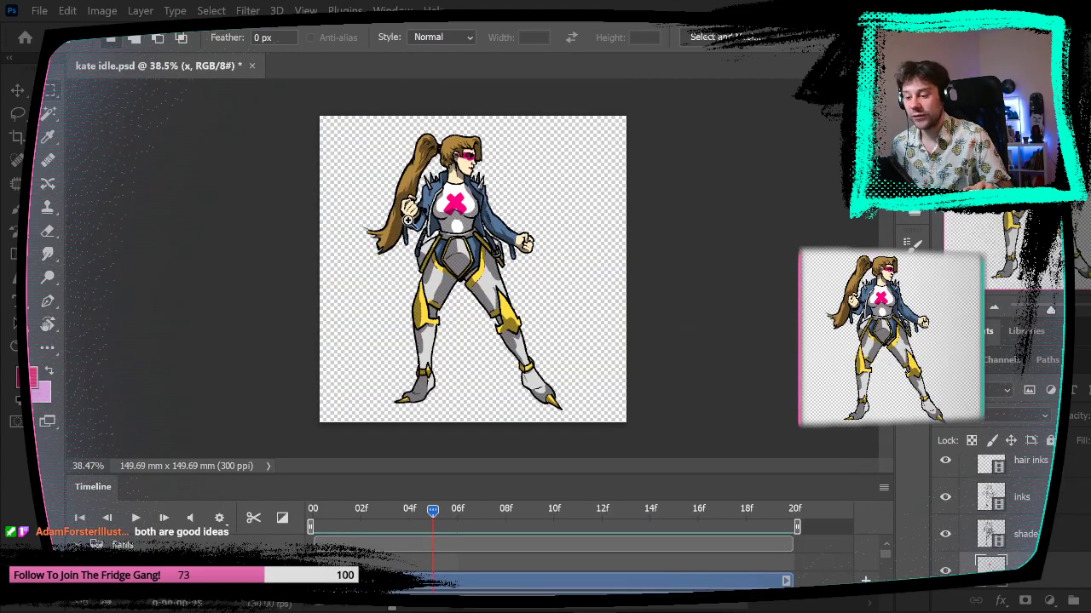
- Load the X outline from the first frame as a selection and go to frame 06f with it active
mouse_move(432, 214)
mouse_down()
mouse_move(487, 200)
mouse_move(447, 210)
mouse_up()
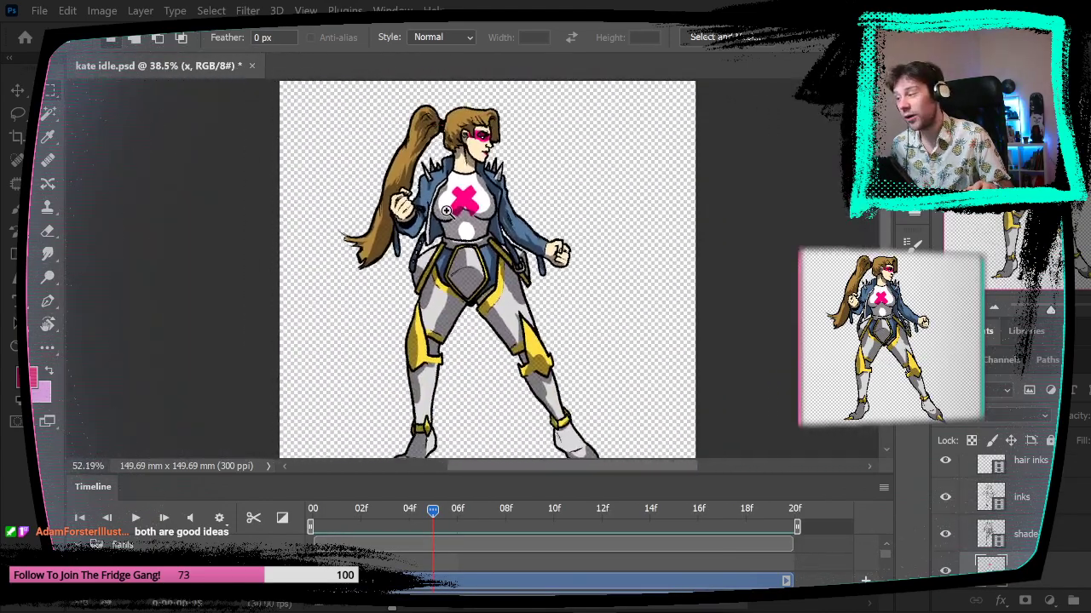
drag(504, 189, 560, 195)
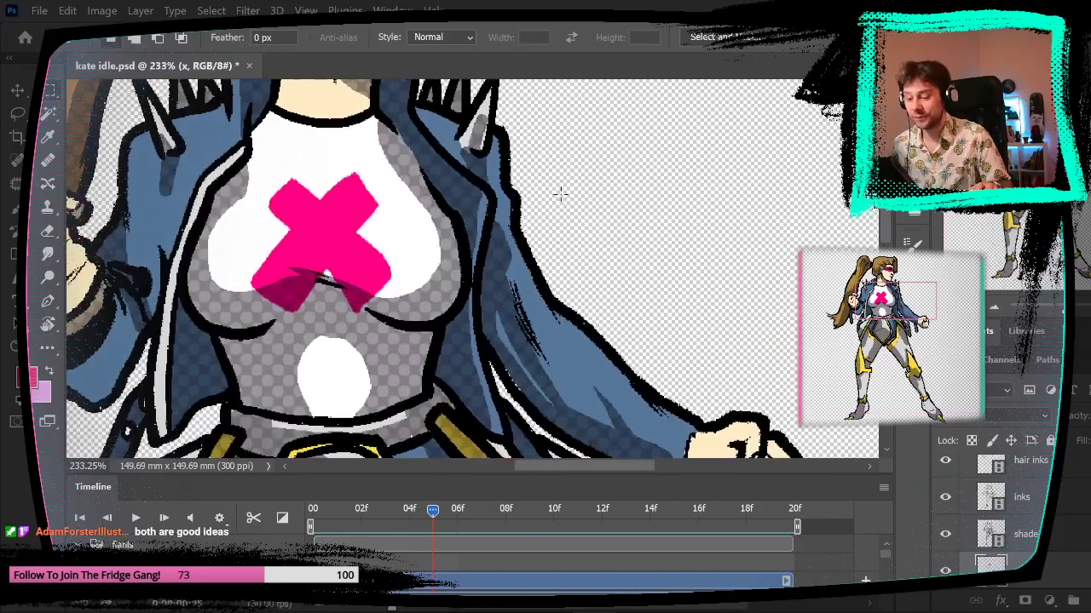
key(Right)
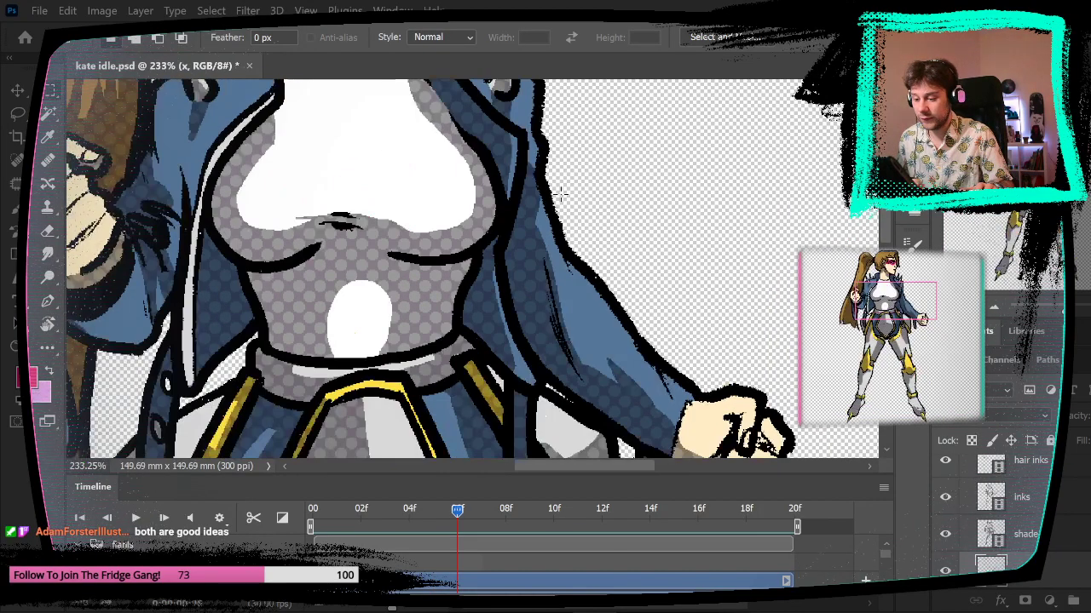
key(Left)
key(Right)
key(Left)
key(Left)
key(Left)
key(Left)
key(Left)
key(Left)
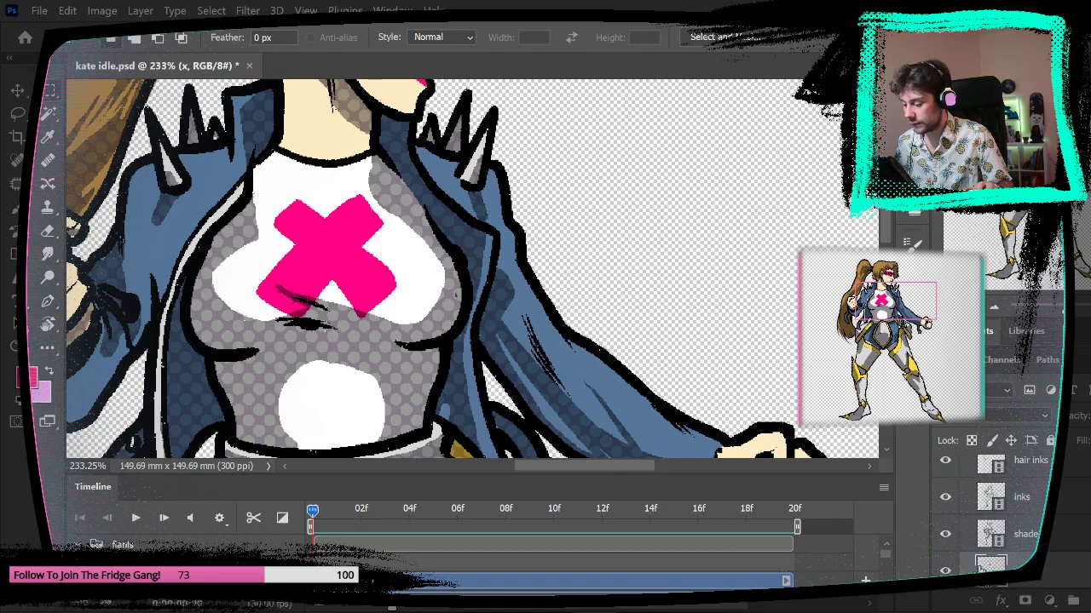
click(457, 508)
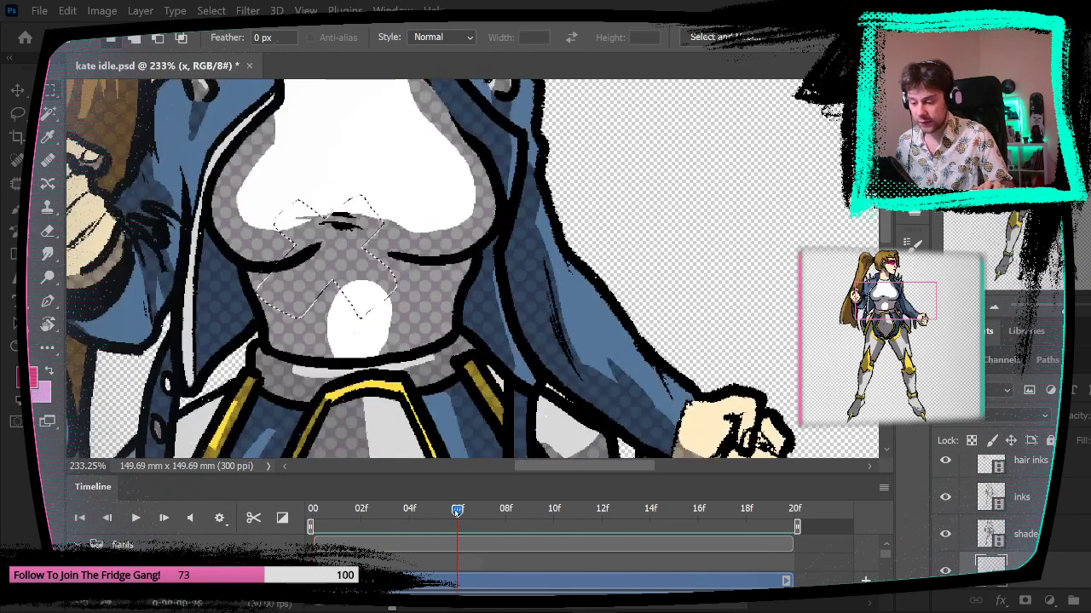
mouse_move(456, 508)
mouse_down()
mouse_move(433, 509)
mouse_move(457, 509)
mouse_up()
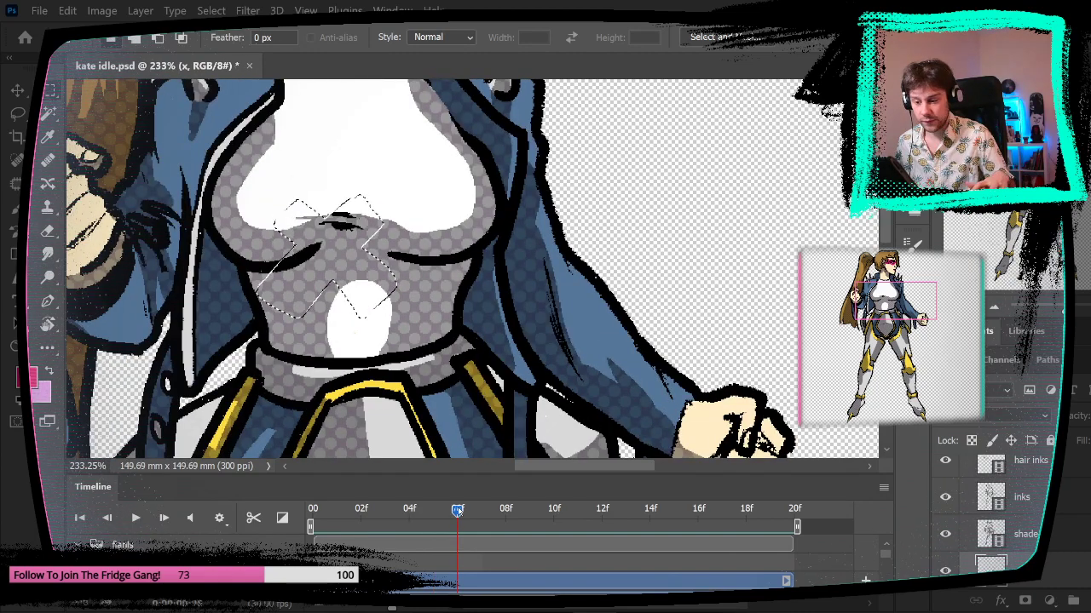
- Fill the X selection with pink on frame 06f, move the X up onto the chest and deselect
key(alt+BackSpace)
key(v)
drag(291, 286, 329, 207)
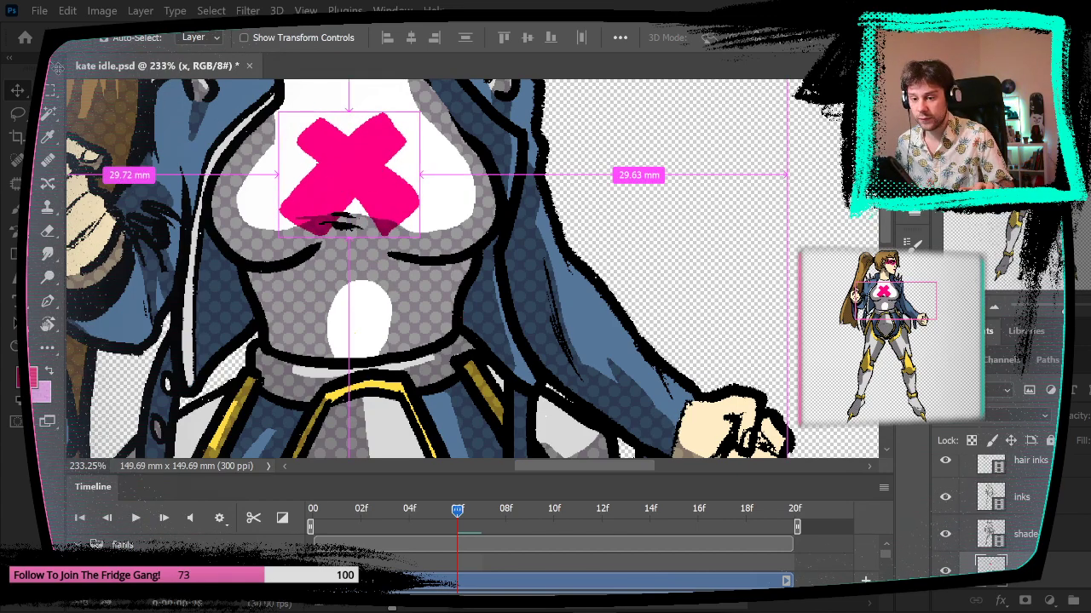
key(t)
key(ctrl+d)
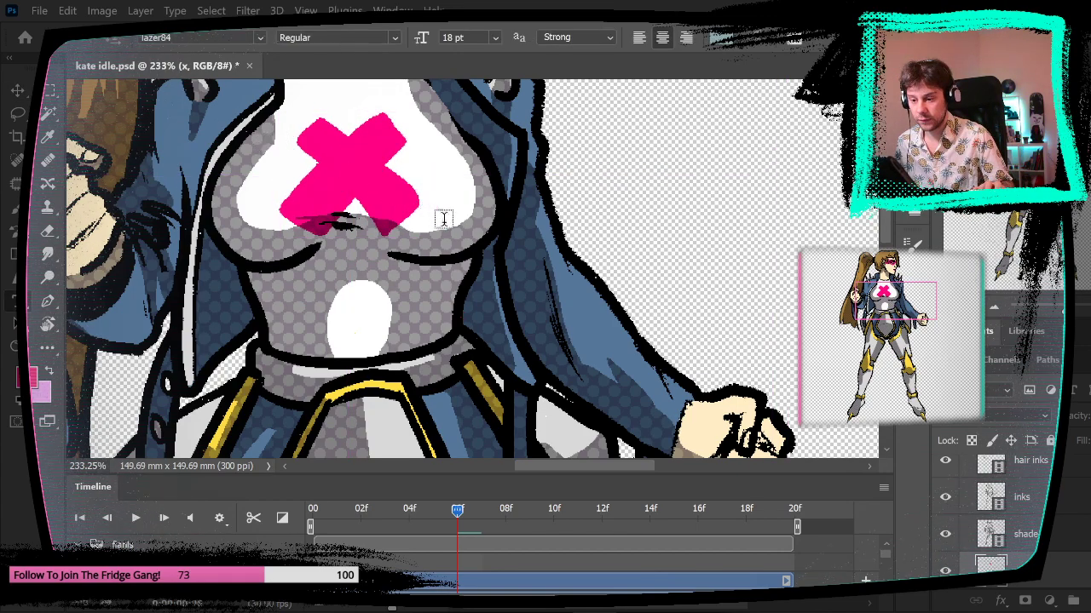
- Undo the last move of the X on frame 06f, marquee-select the X and move it up onto the chest
scroll(443, 219, down, 4)
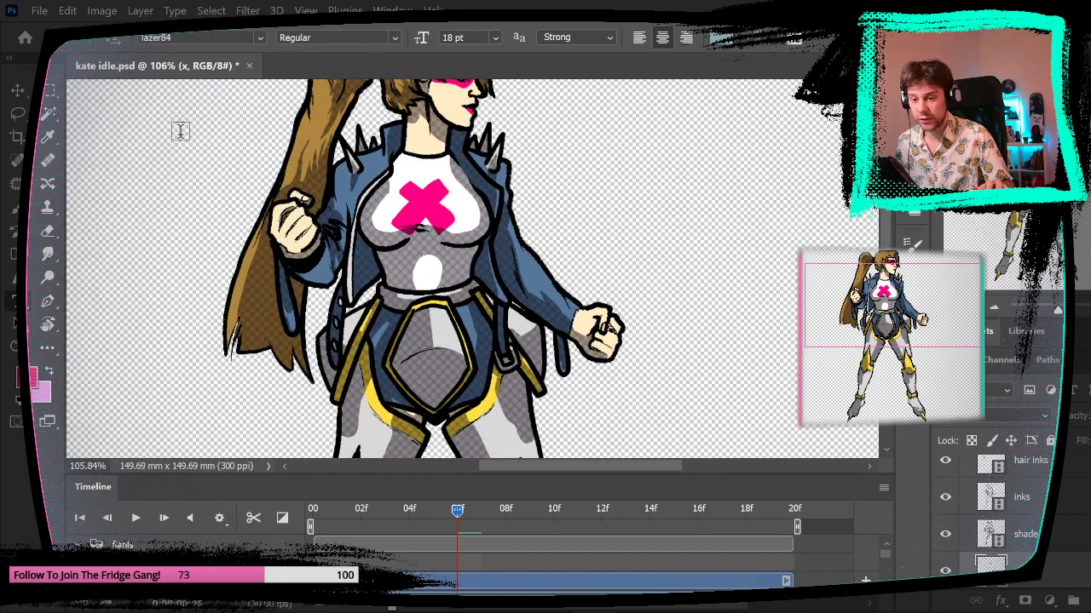
key(ctrl+z)
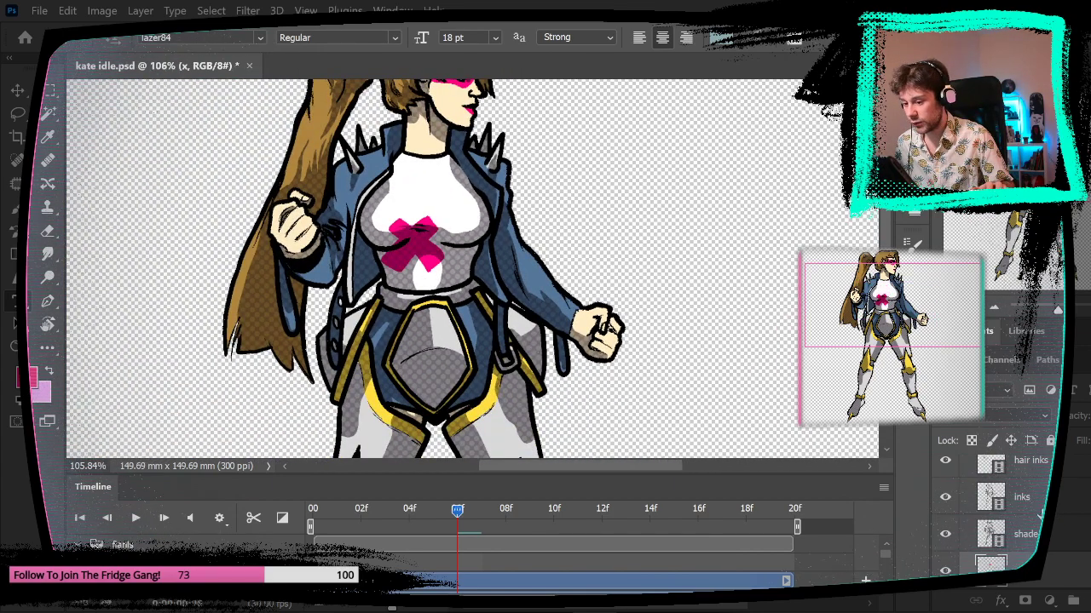
key(m)
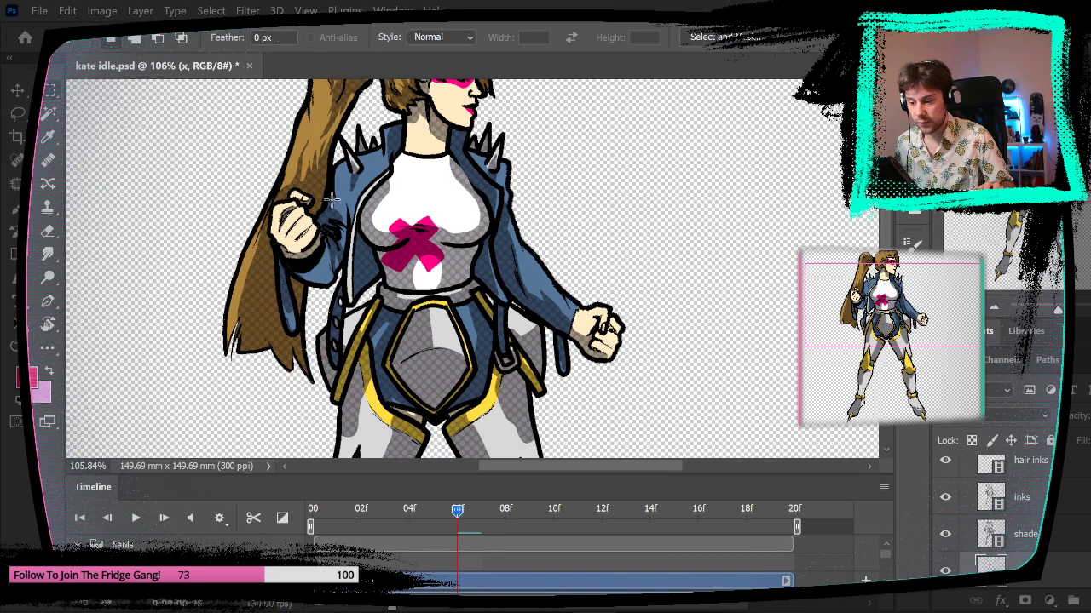
drag(336, 193, 495, 312)
key(ctrl+t)
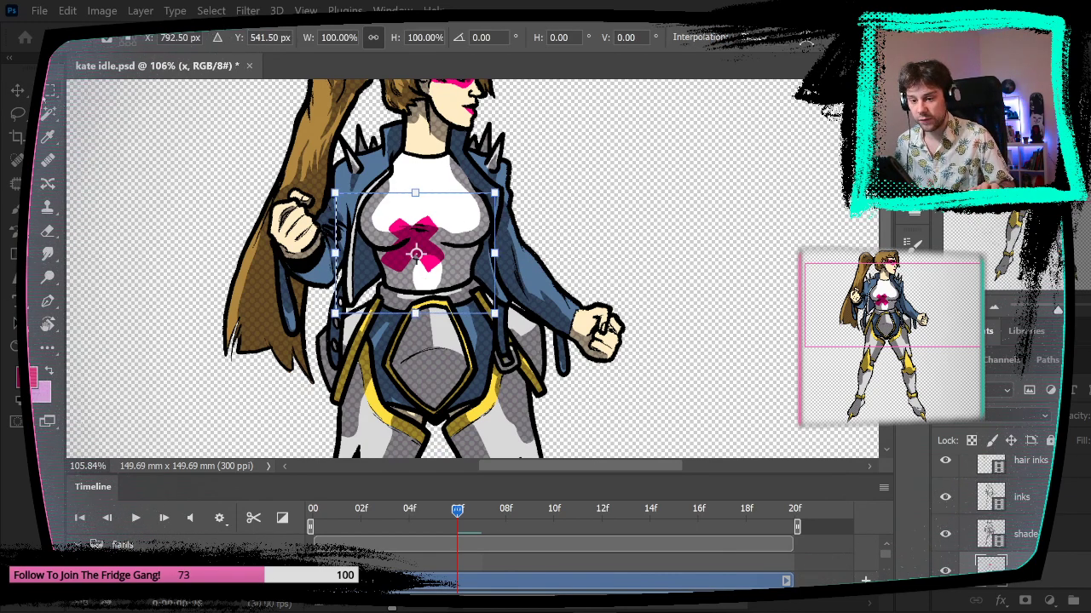
key(Return)
drag(416, 260, 421, 220)
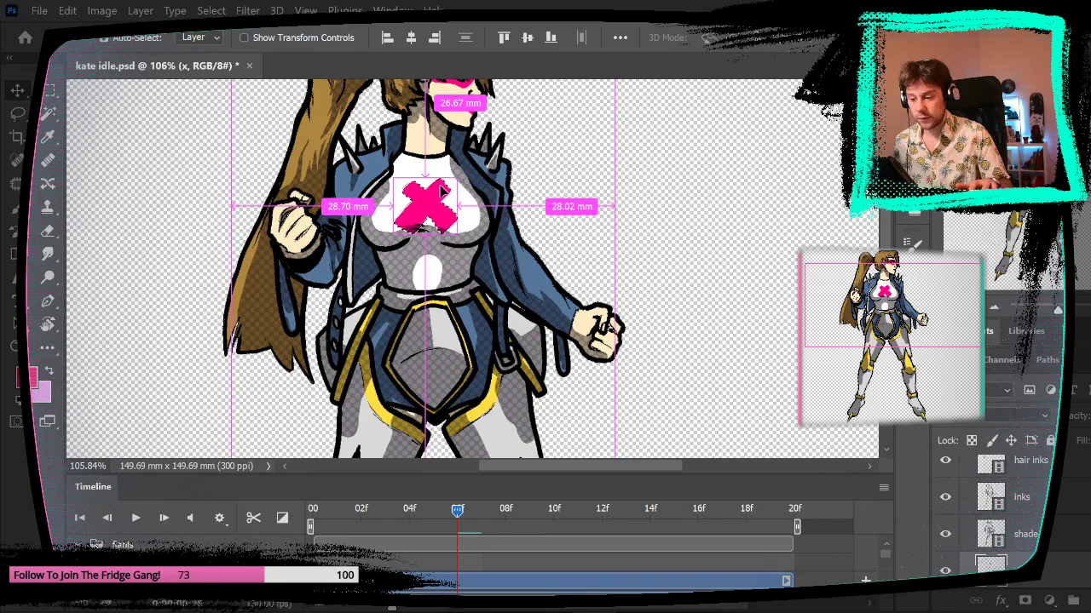
- Transform the X on frame 06f to 94.12% height from its lower edge and warp its lower arms slightly upward to follow the chest
scroll(442, 193, up, 5)
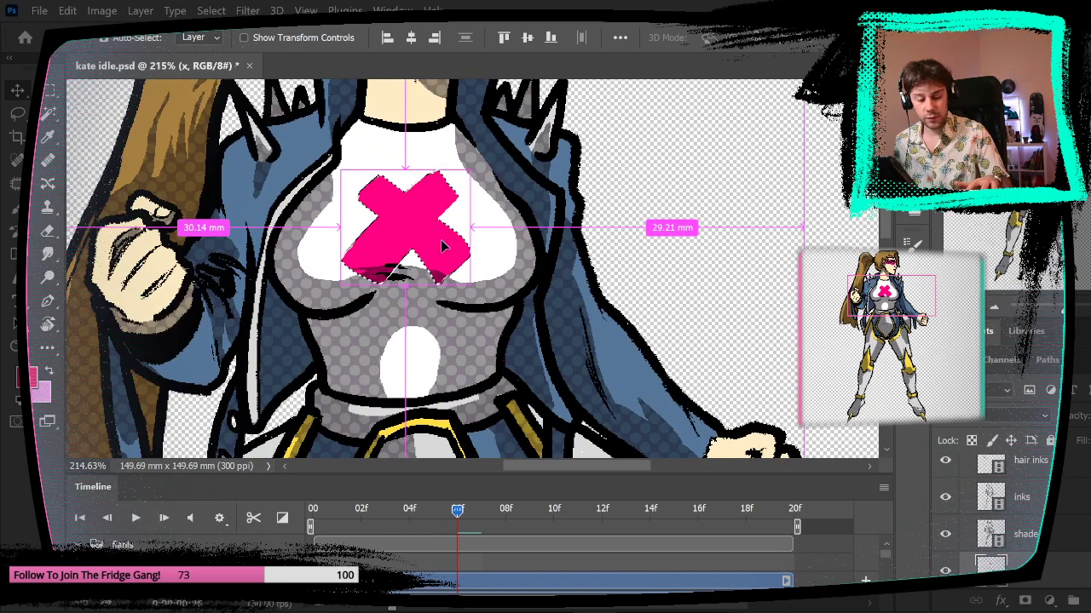
key(ctrl+t)
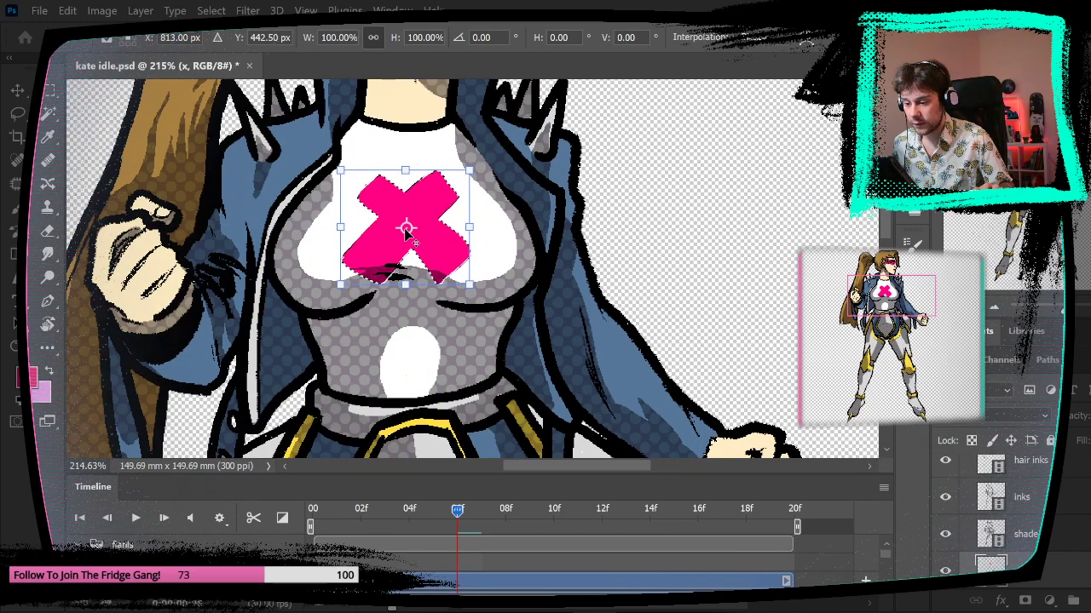
drag(406, 234, 405, 218)
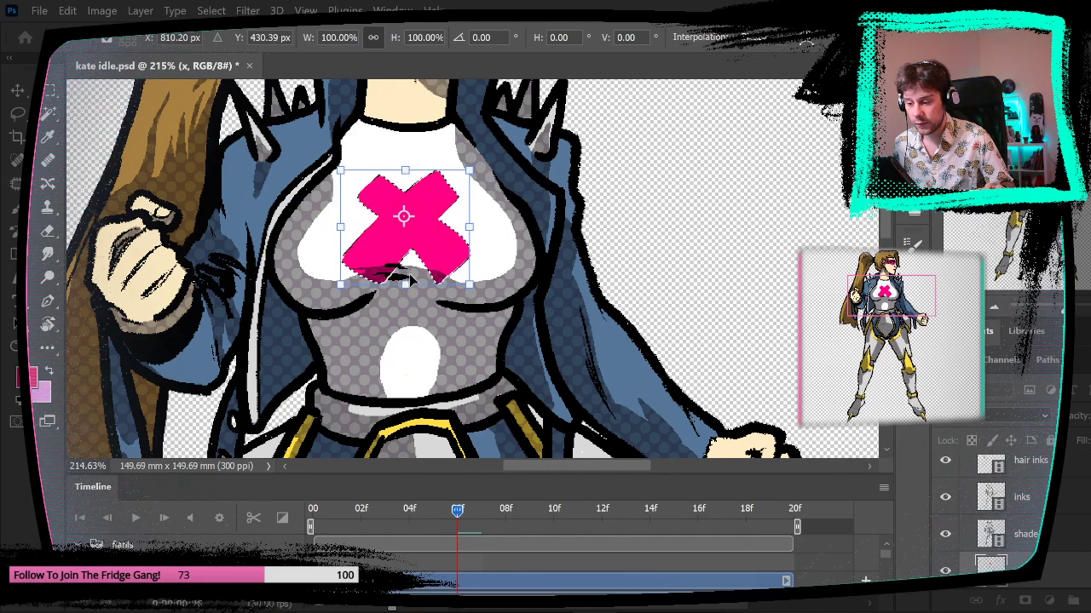
drag(406, 283, 405, 277)
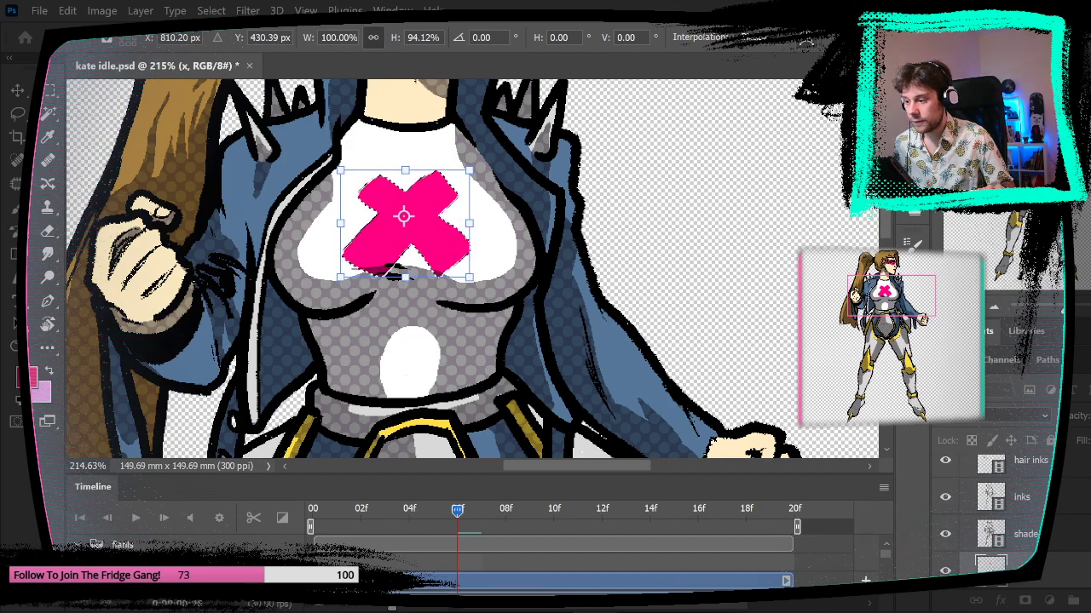
click(806, 41)
drag(368, 235, 366, 228)
mouse_move(449, 247)
mouse_down()
mouse_move(436, 230)
mouse_move(444, 227)
mouse_up()
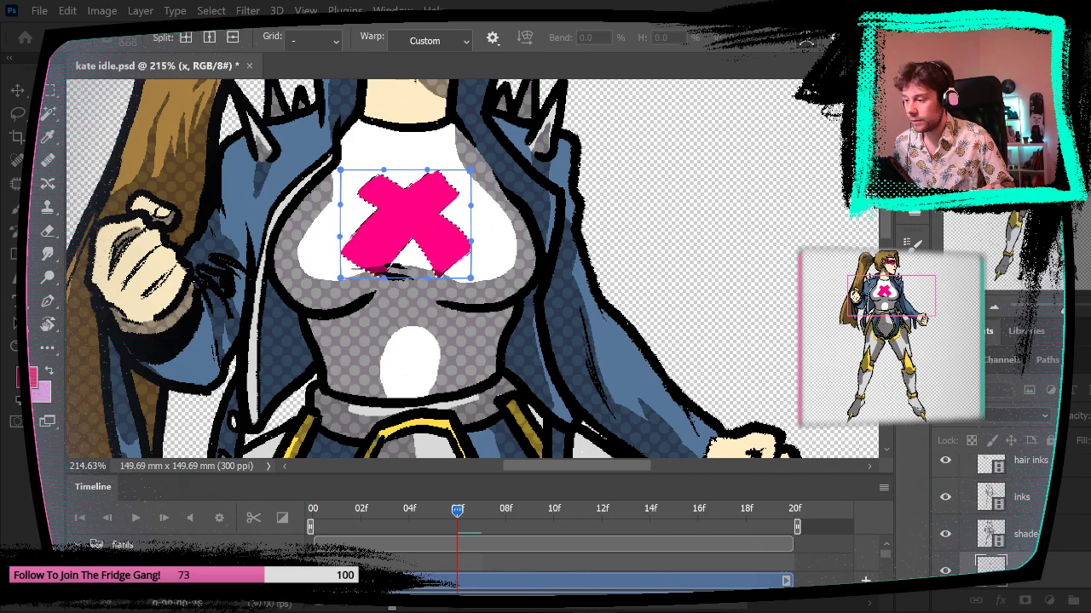
key(Return)
- Fill the X selection with pink on frame 07f and again on frame 08f, deselecting after each fill
key(Right)
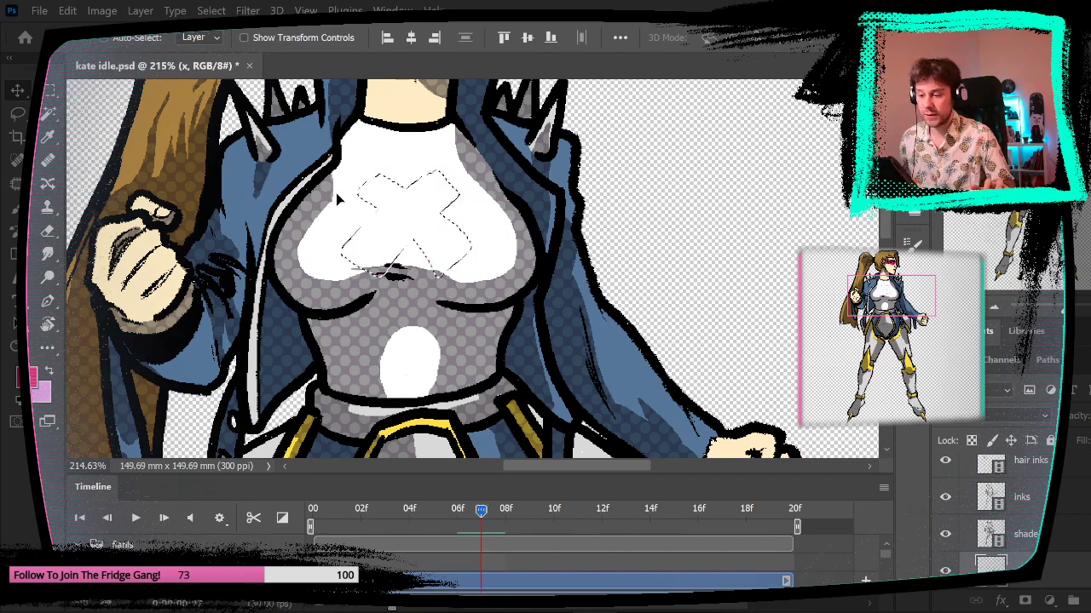
key(ctrl+v)
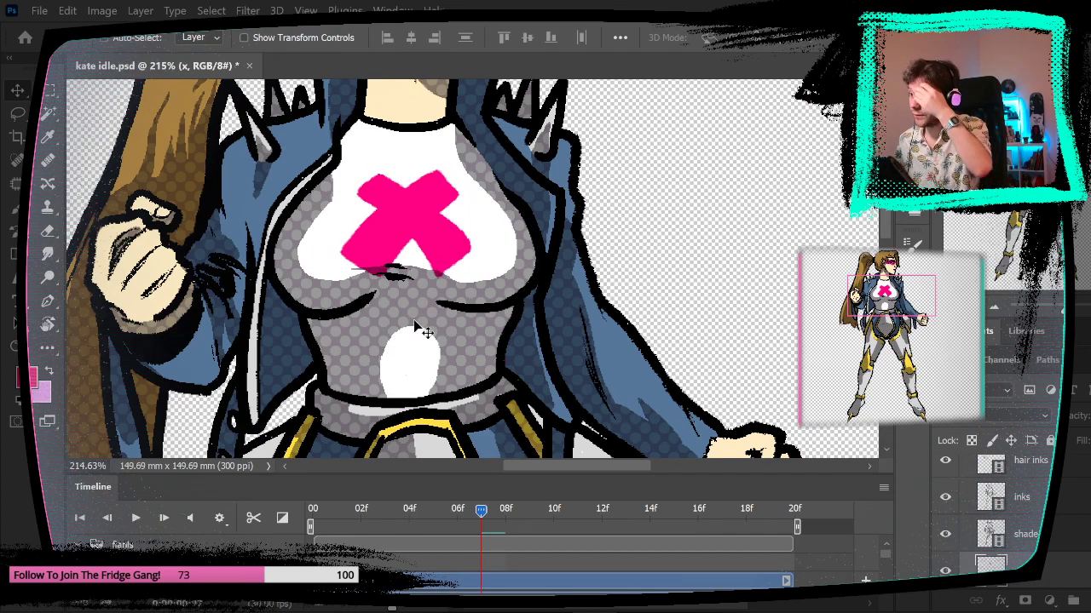
drag(409, 516, 506, 510)
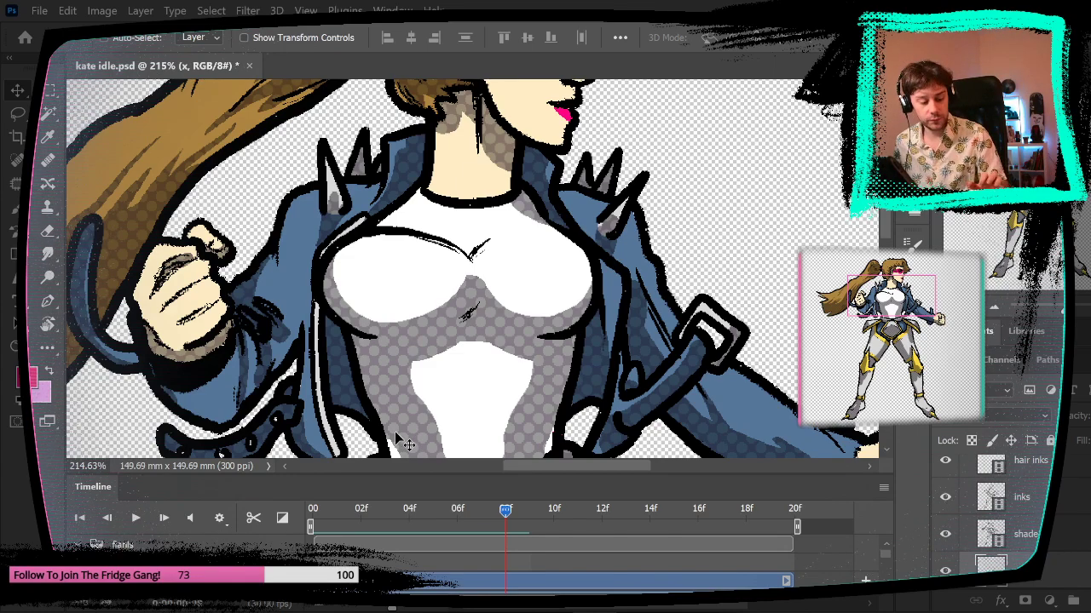
key(ctrl+v)
drag(392, 431, 324, 385)
click(17, 113)
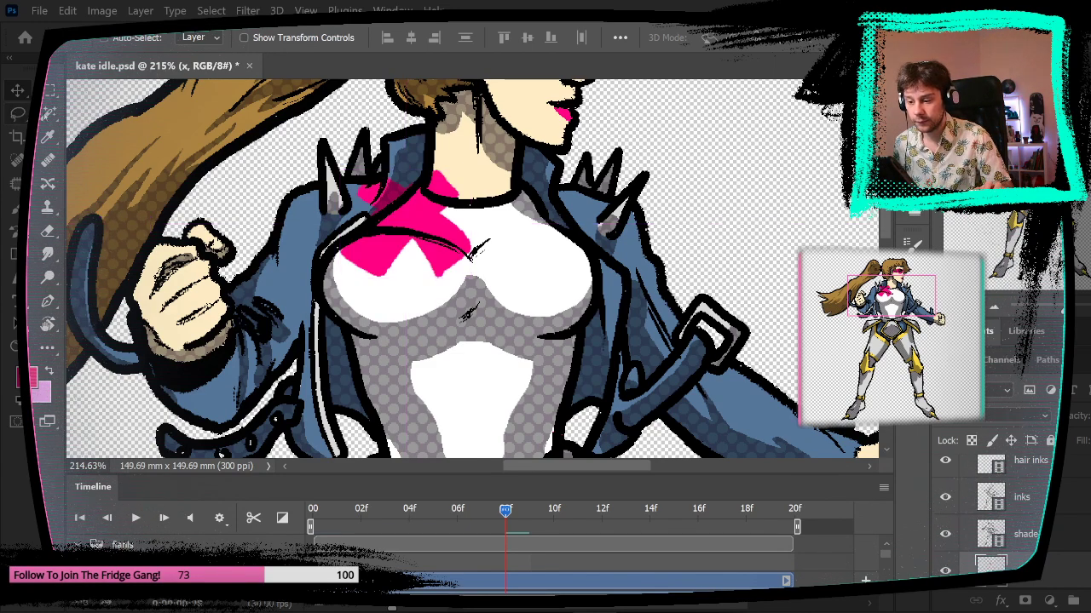
- Marquee-select the X on frame 08f, move it to the centre of the chest and deselect
click(53, 89)
mouse_move(344, 144)
mouse_down()
mouse_move(493, 322)
mouse_move(449, 312)
mouse_up()
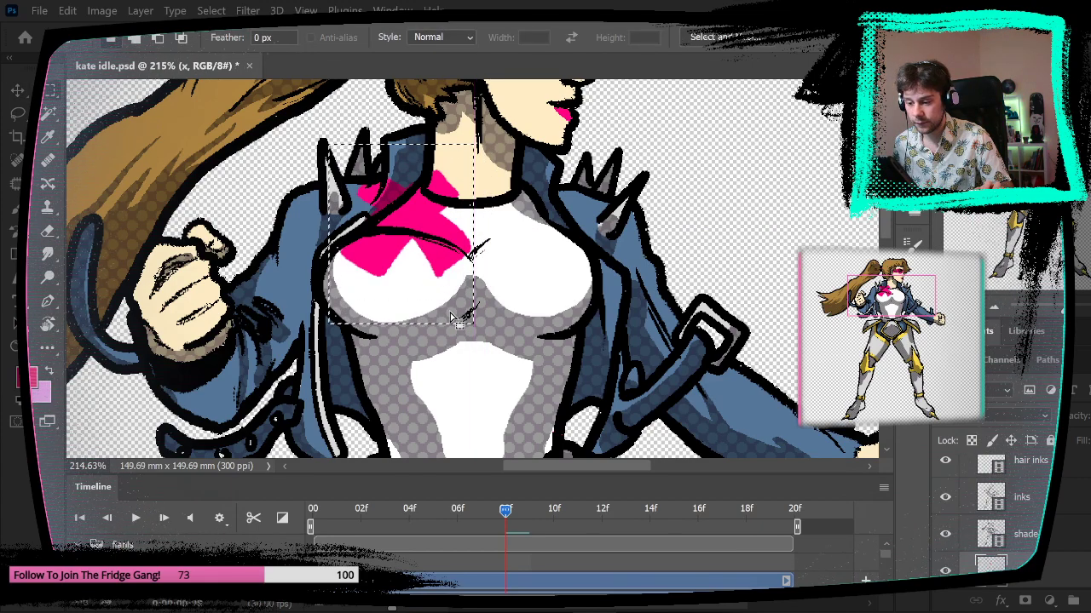
key(ctrl+t)
key(Return)
key(v)
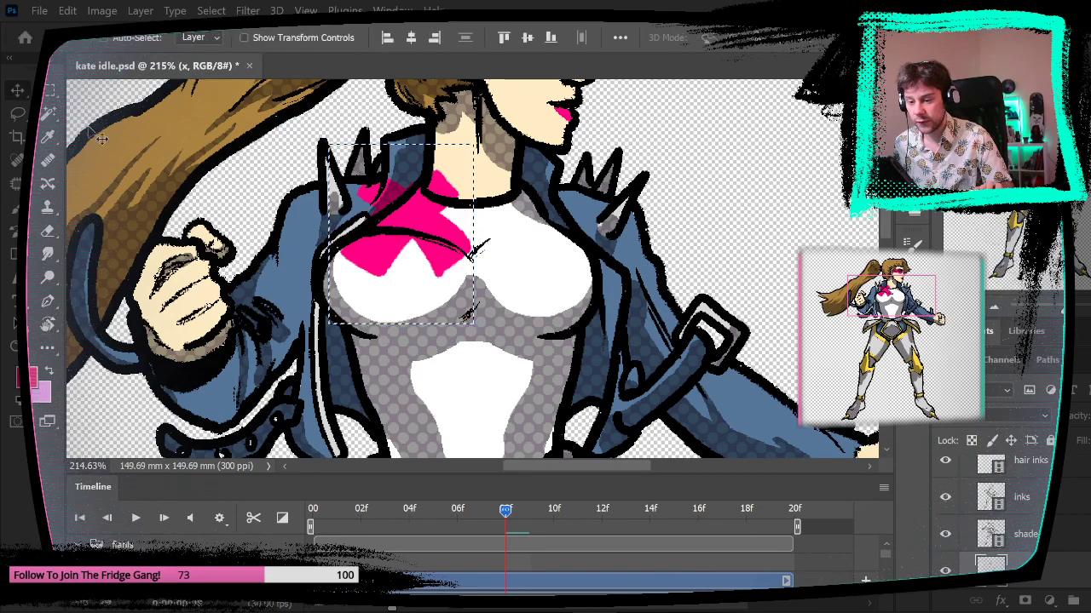
drag(411, 232, 468, 273)
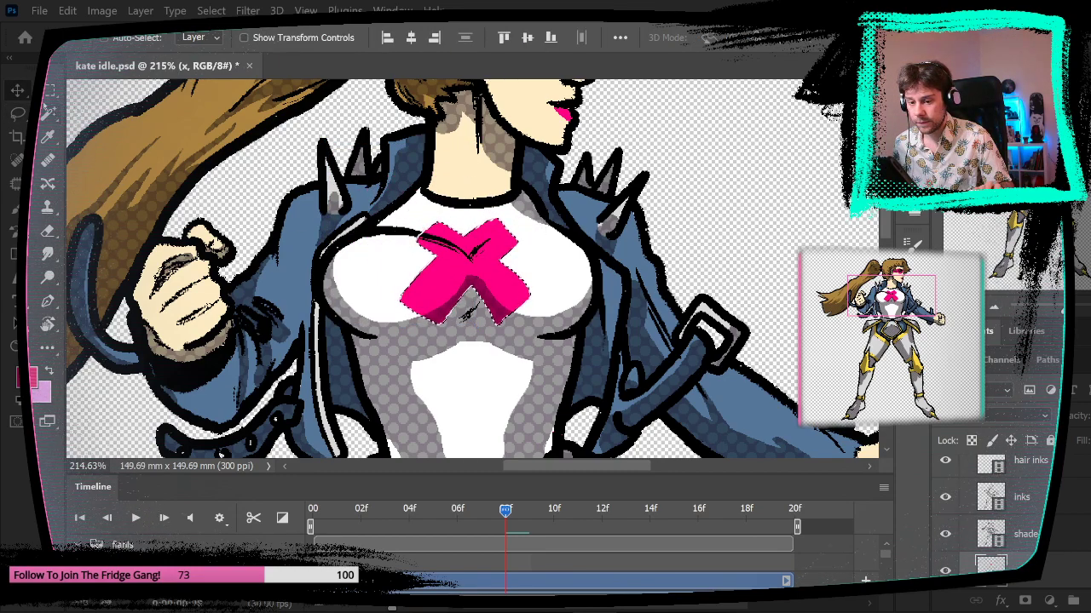
click(49, 90)
click(380, 322)
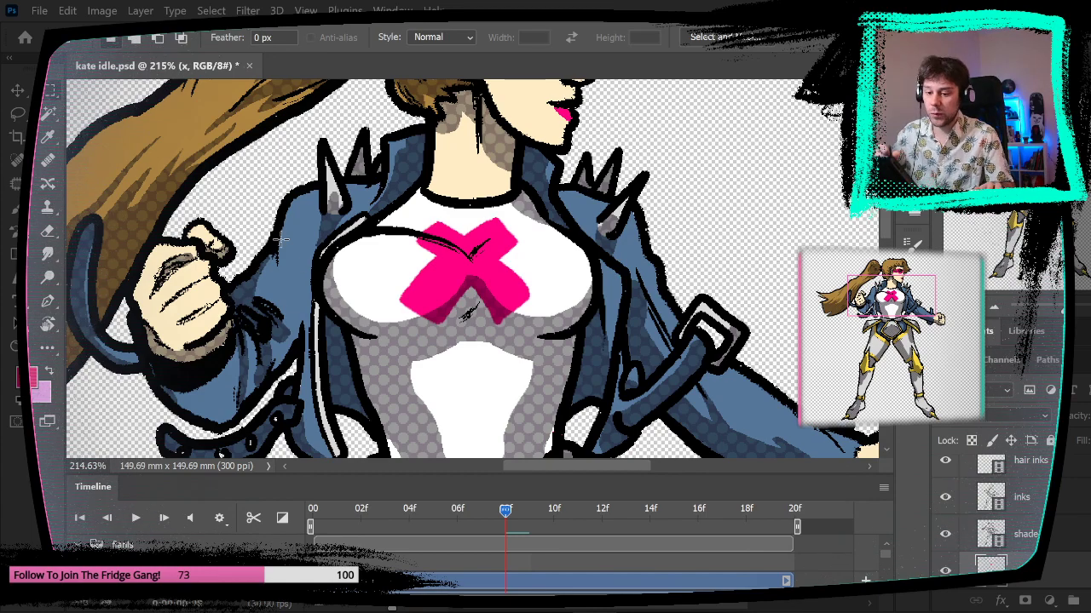
- Erase the lower arms of the X beneath the chest crease on frame 08f with a 25 px hard round eraser
click(19, 208)
click(48, 231)
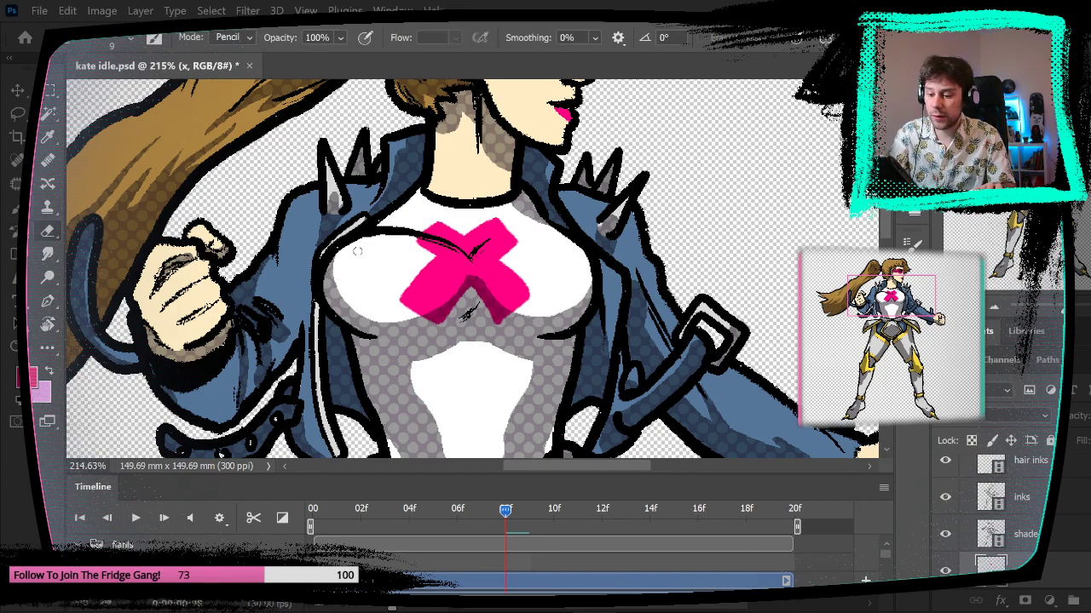
click(129, 39)
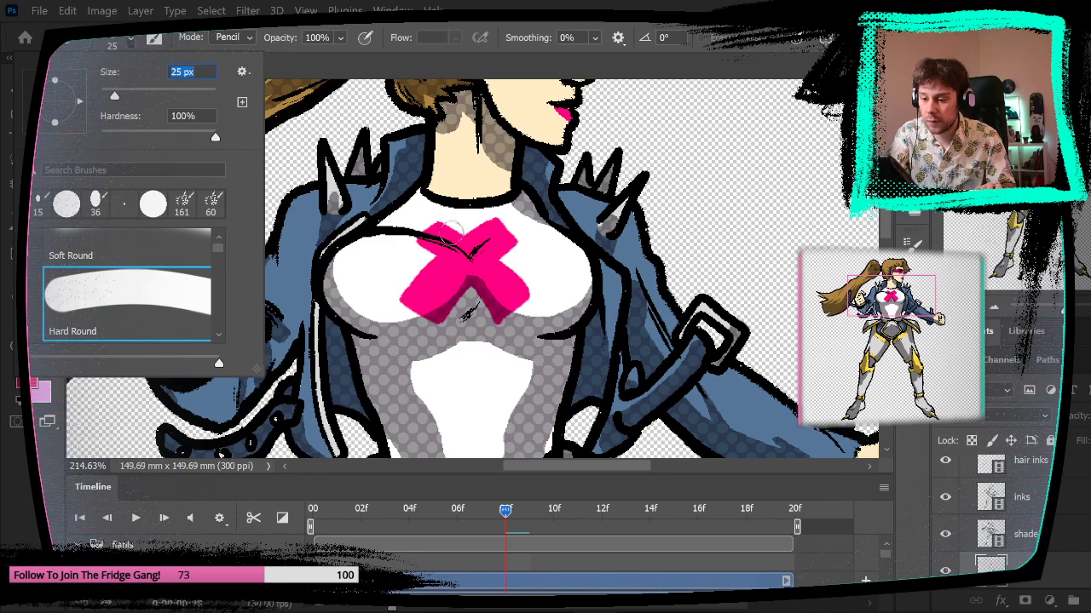
mouse_move(530, 244)
mouse_down()
mouse_move(468, 276)
mouse_move(429, 251)
mouse_move(384, 296)
mouse_move(391, 316)
mouse_move(451, 284)
mouse_move(473, 316)
mouse_move(511, 273)
mouse_up()
click(441, 276)
- Paint wider, foreshortened lower arms on the frame 08f X with the 15 px brush in pink and fill them in
click(17, 208)
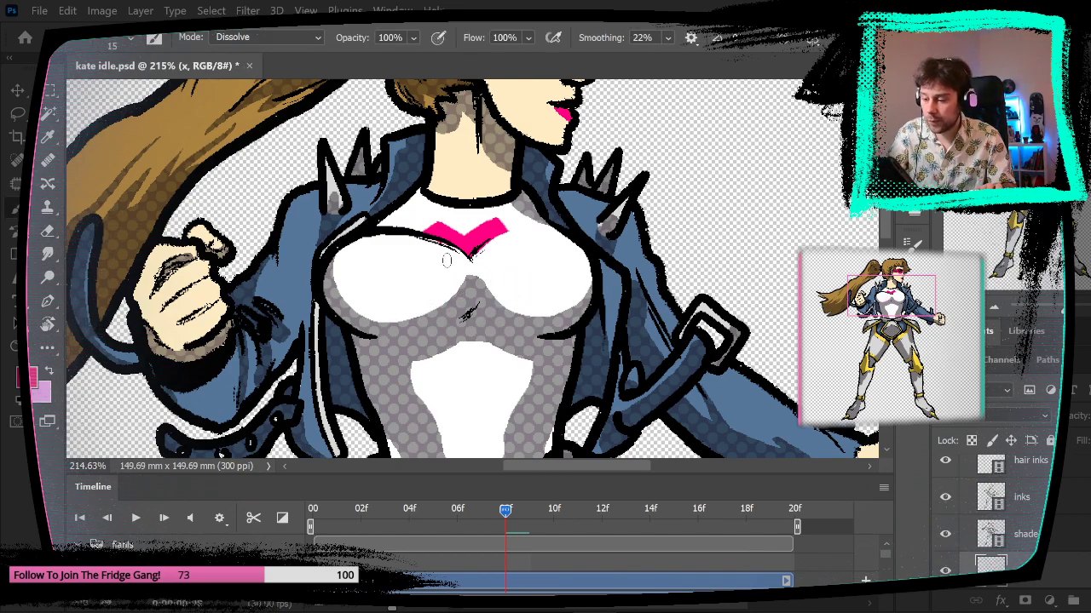
mouse_move(399, 267)
mouse_down()
mouse_move(426, 275)
mouse_move(449, 258)
mouse_move(513, 273)
mouse_up()
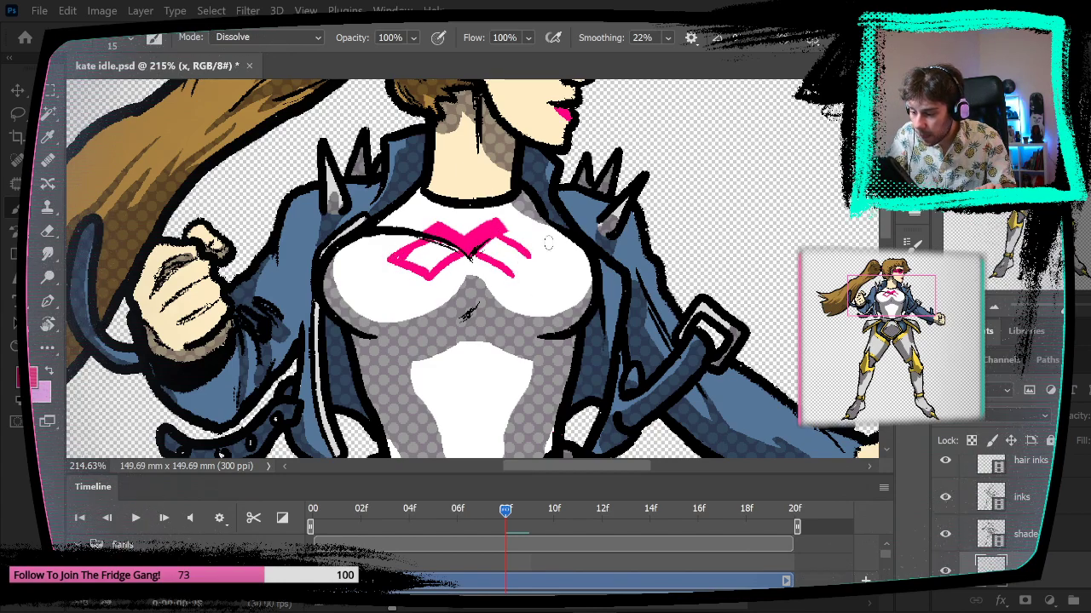
mouse_move(505, 236)
mouse_down()
mouse_move(539, 255)
mouse_move(506, 279)
mouse_up()
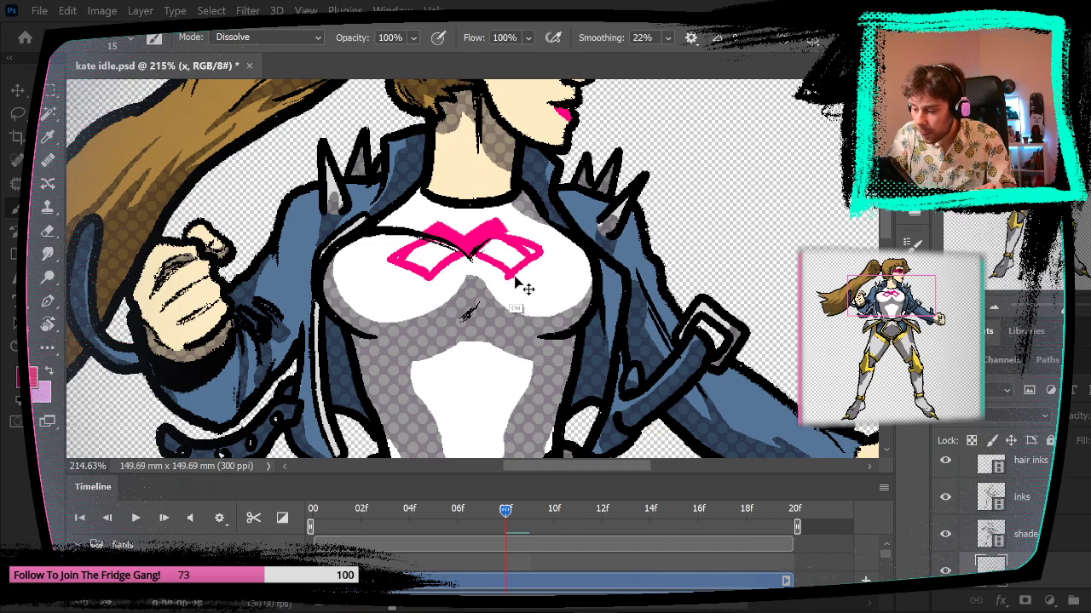
key(ctrl+z)
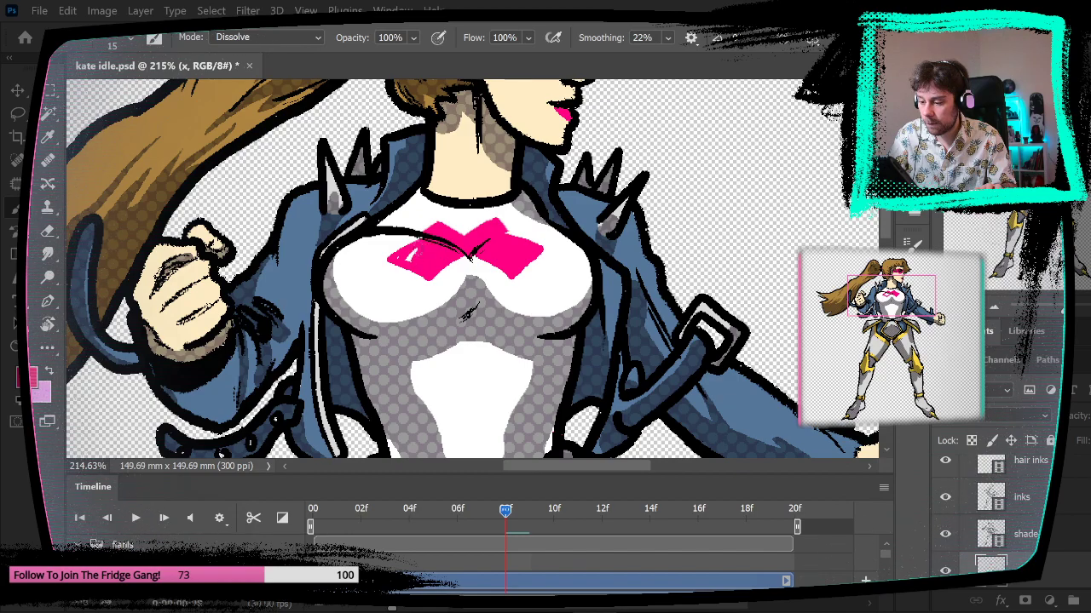
drag(639, 340, 555, 344)
drag(510, 184, 576, 216)
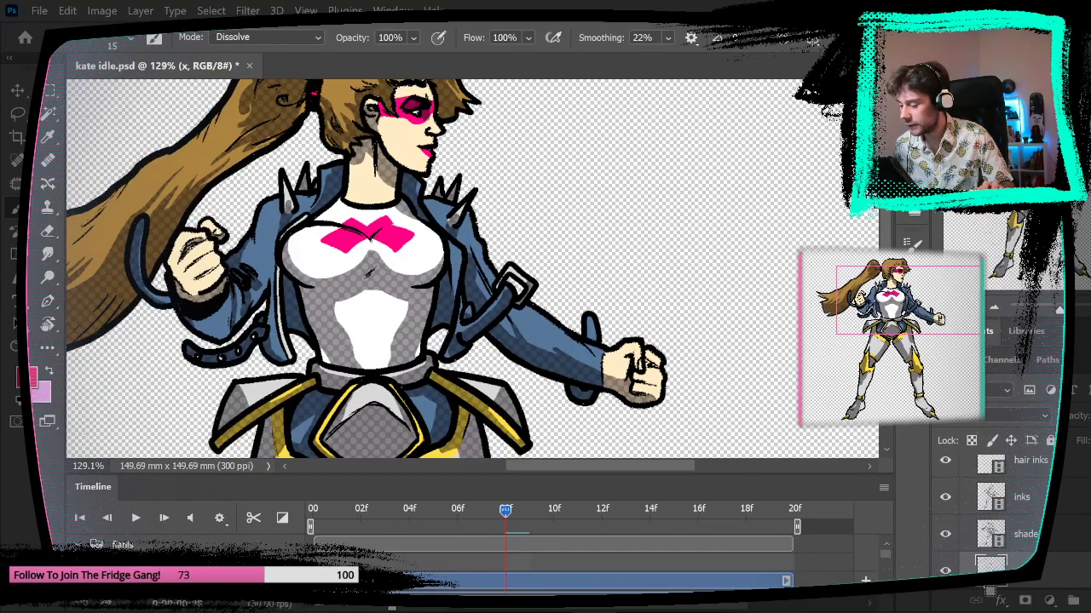
- Carry the X outline from frame 08f as a selection to frame 09f and continue to frame 10f
key(Right)
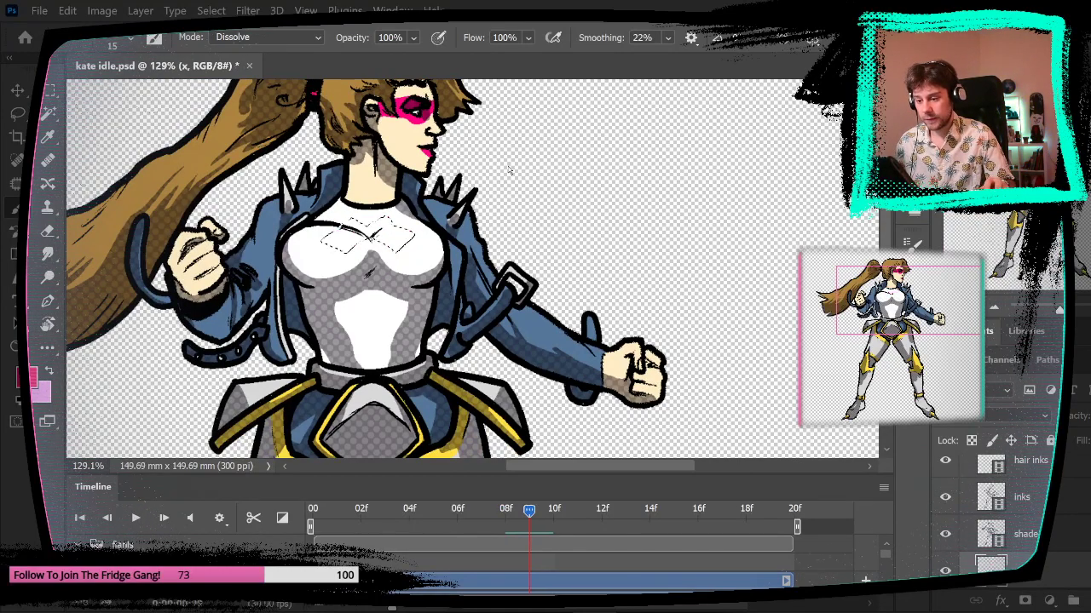
key(Right)
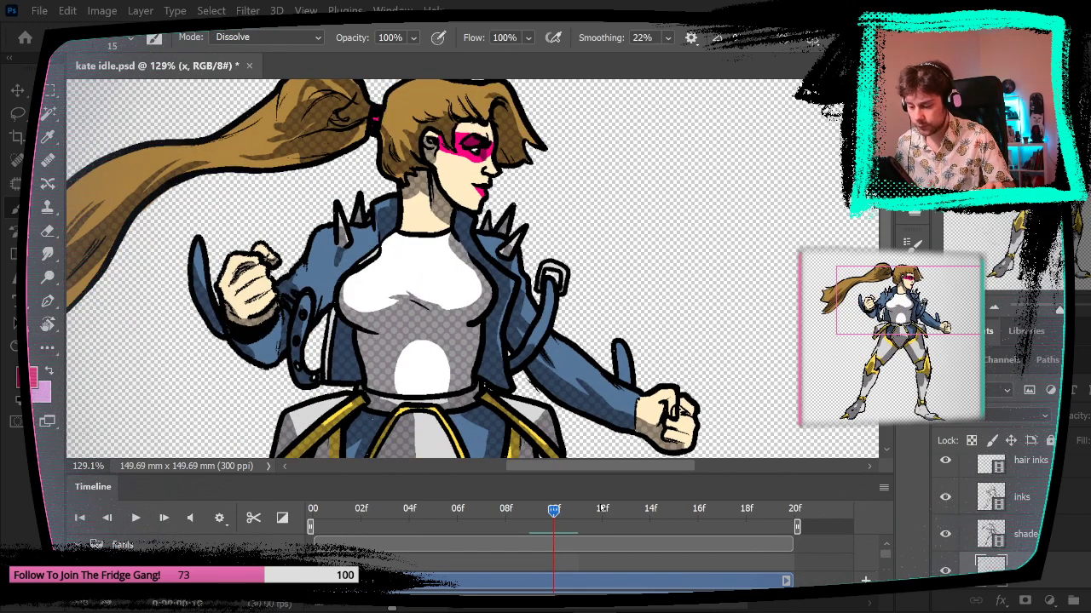
- Load the X outline from frame 07f as a selection, go to frame 10f with it and fill it with pink
click(483, 510)
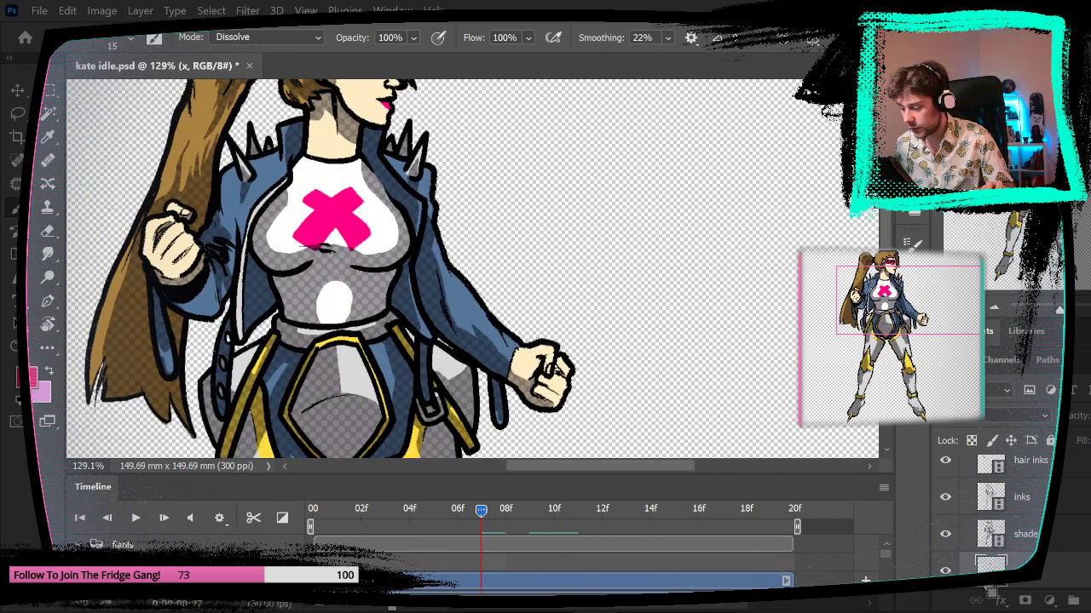
key(Right)
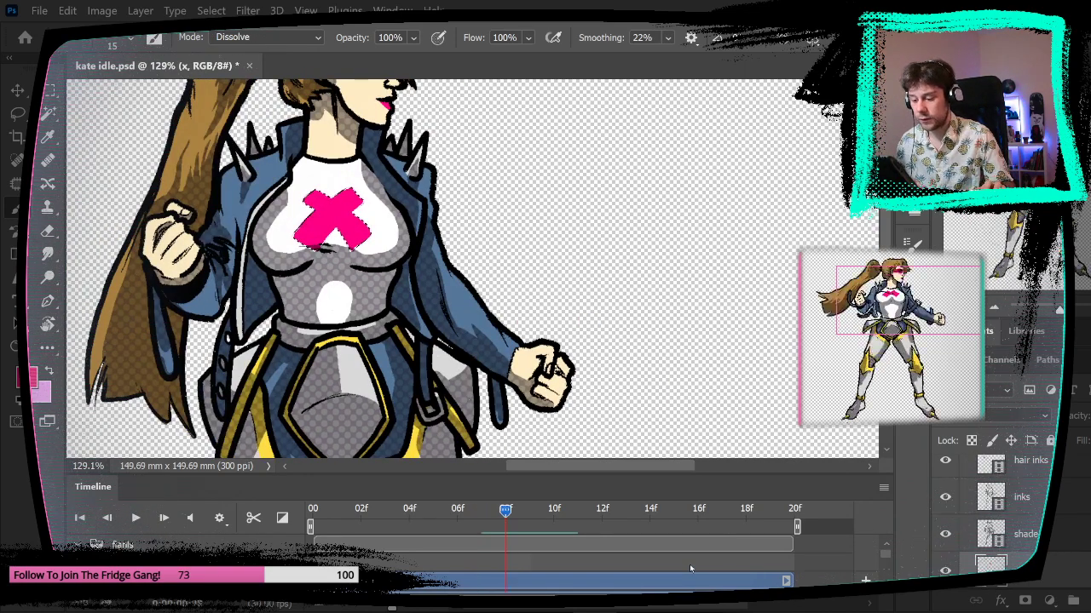
key(Right)
key(Right)
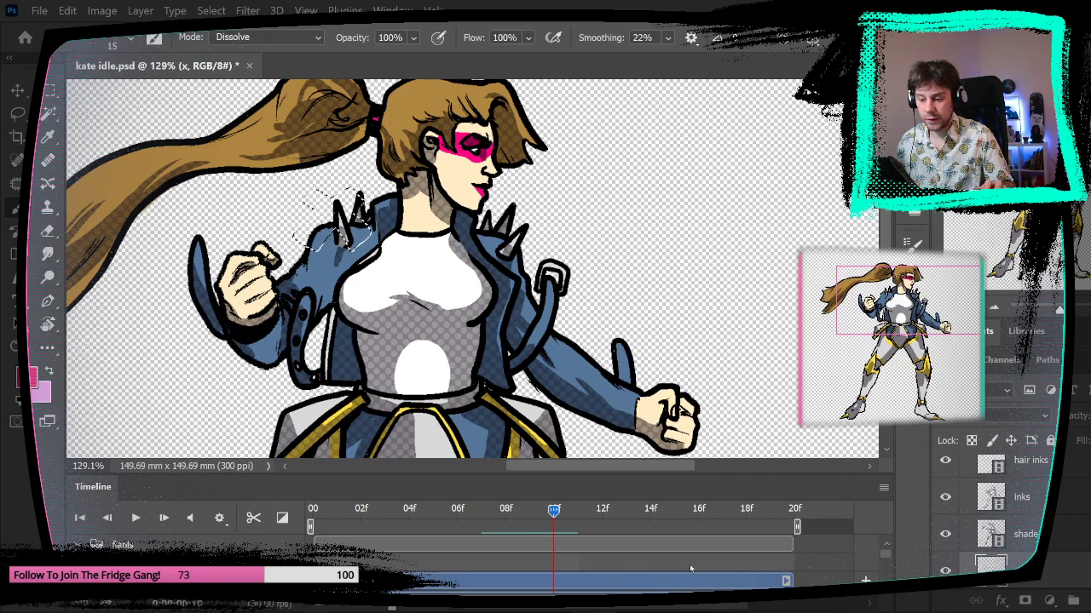
key(alt+BackSpace)
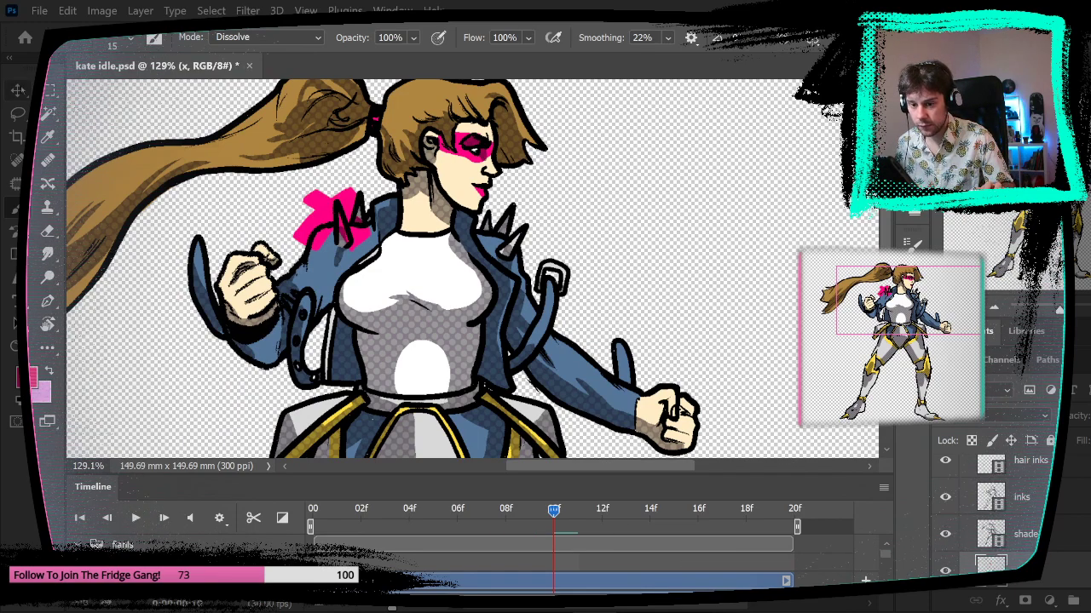
- Try to move the X onto the chest on frame 10f and free-transform it without a marquee selection
key(v)
mouse_move(343, 218)
mouse_down()
mouse_move(396, 248)
mouse_move(427, 286)
mouse_up()
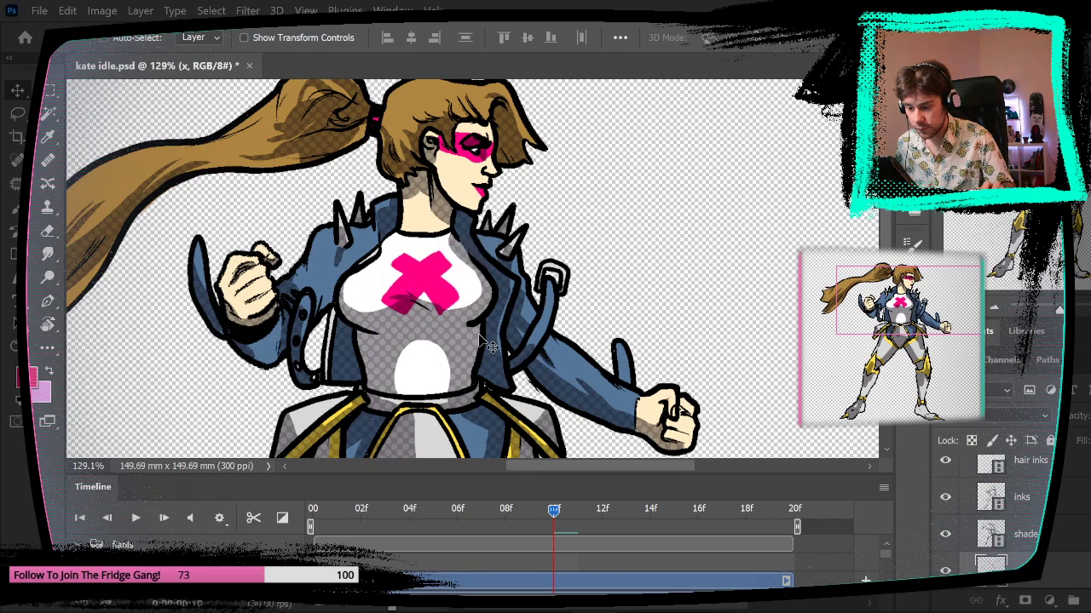
key(ctrl+t)
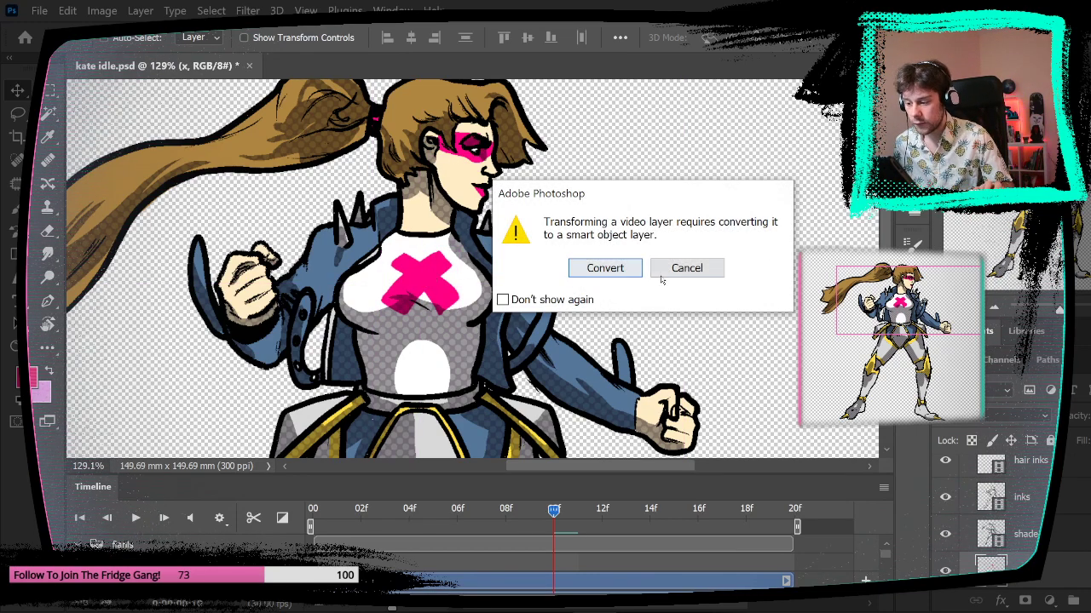
click(662, 277)
key(ctrl+z)
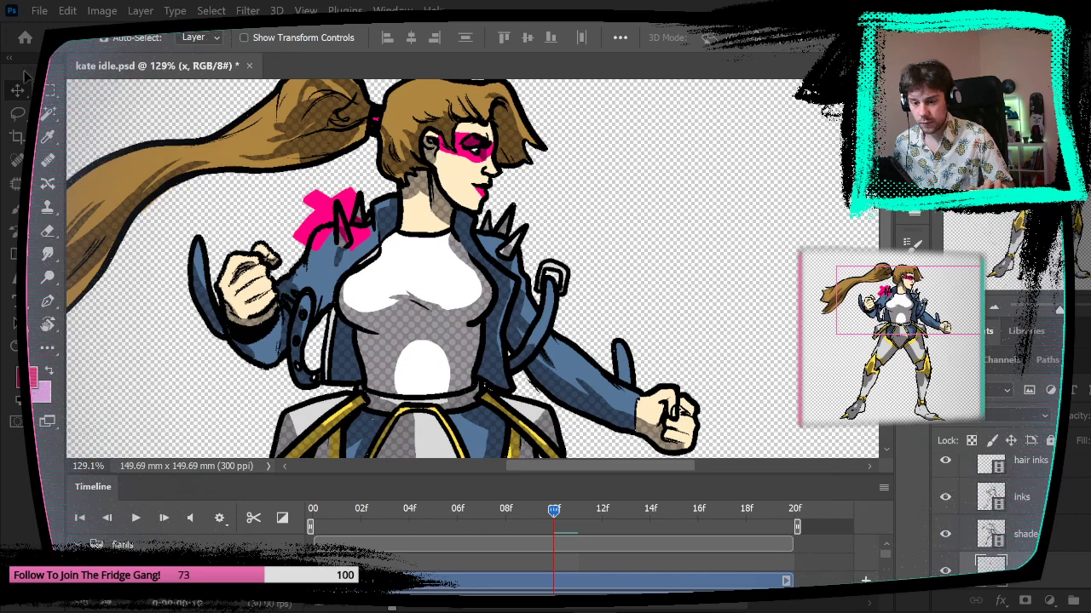
- Marquee-select the pink X on frame 10f and free-transform it from the shoulder onto the centre of the chest
key(m)
drag(211, 145, 391, 300)
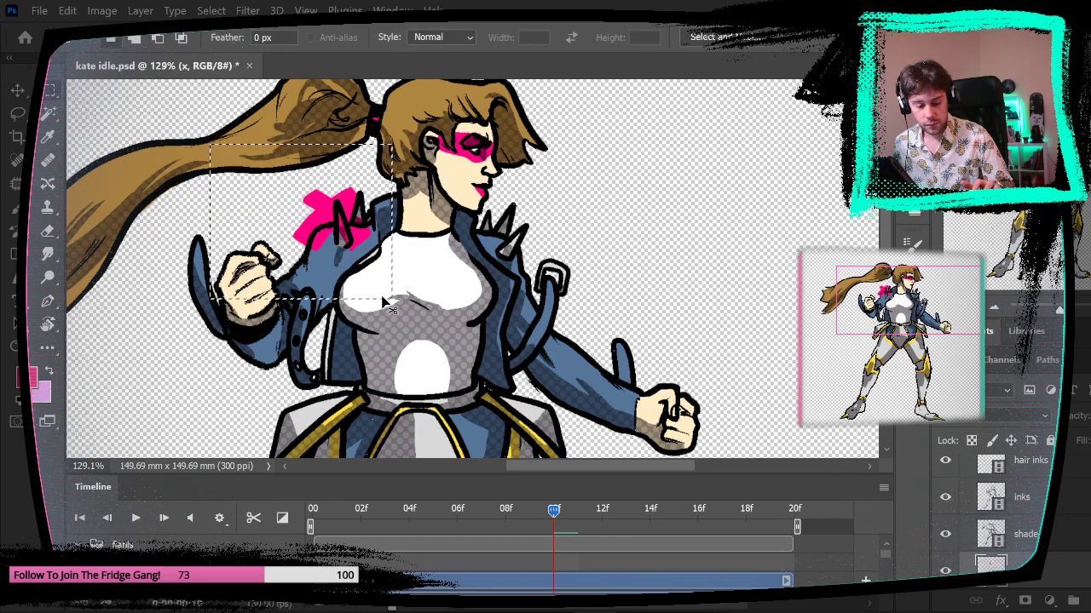
key(ctrl+t)
drag(320, 236, 408, 296)
key(Return)
key(ctrl+d)
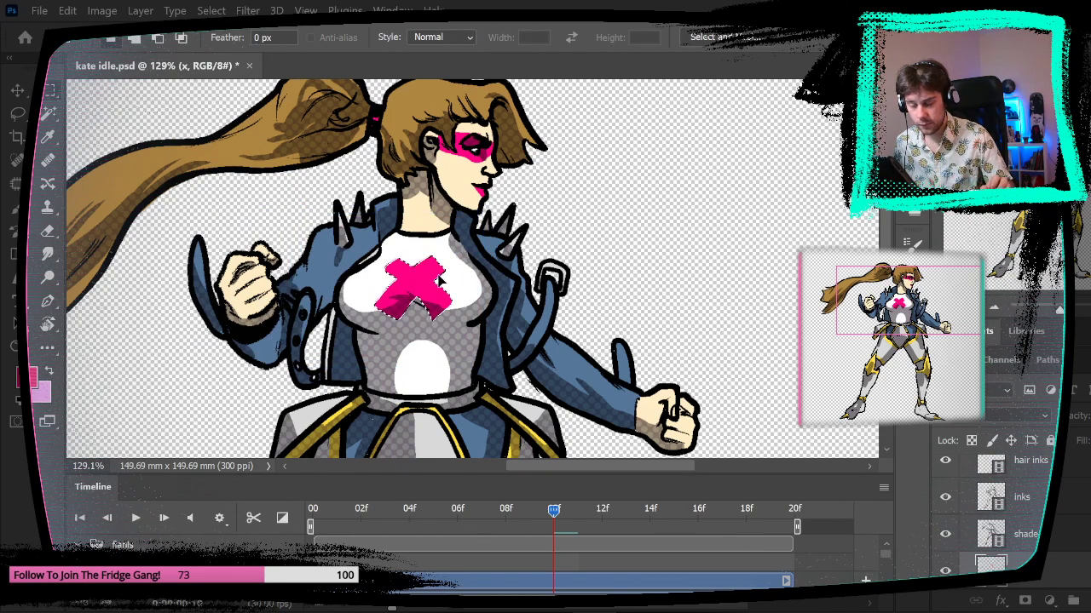
- Raise and warp the X on frame 10f, shortening and flattening its lower arms to follow the bust
key(ctrl+t)
drag(410, 290, 413, 273)
drag(412, 320, 432, 286)
click(806, 41)
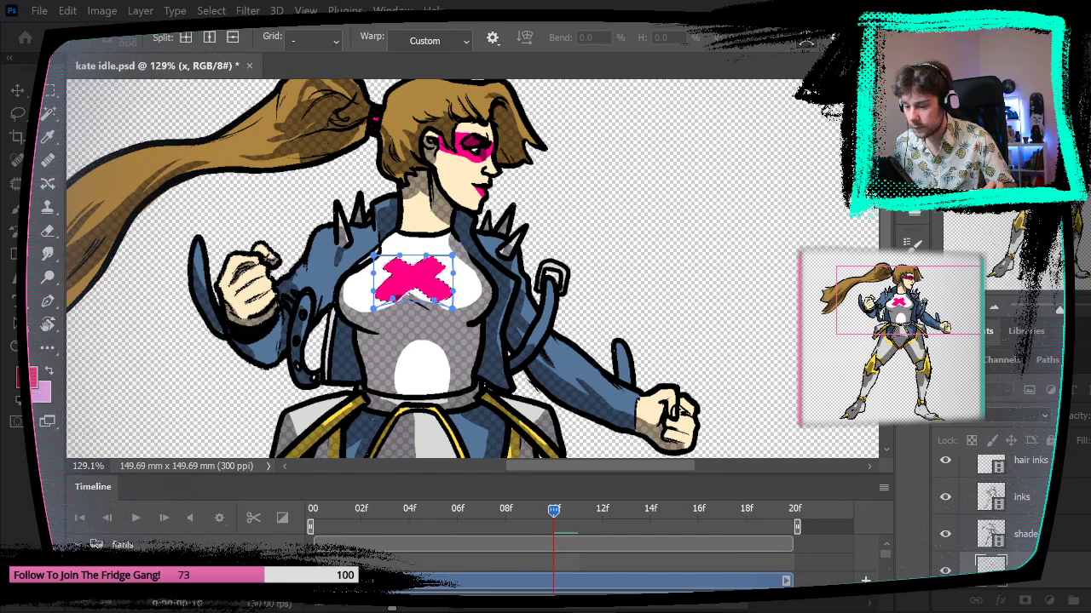
key(Return)
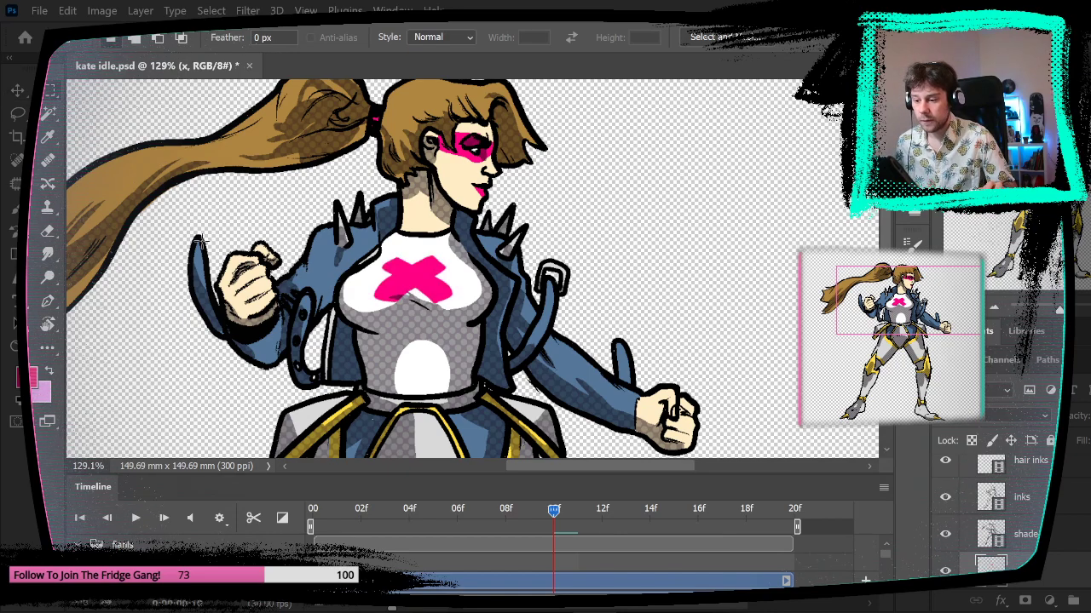
- Load the X outline from frame 10f as a selection, fill it with pink on frame 11f and deselect
drag(365, 375, 325, 375)
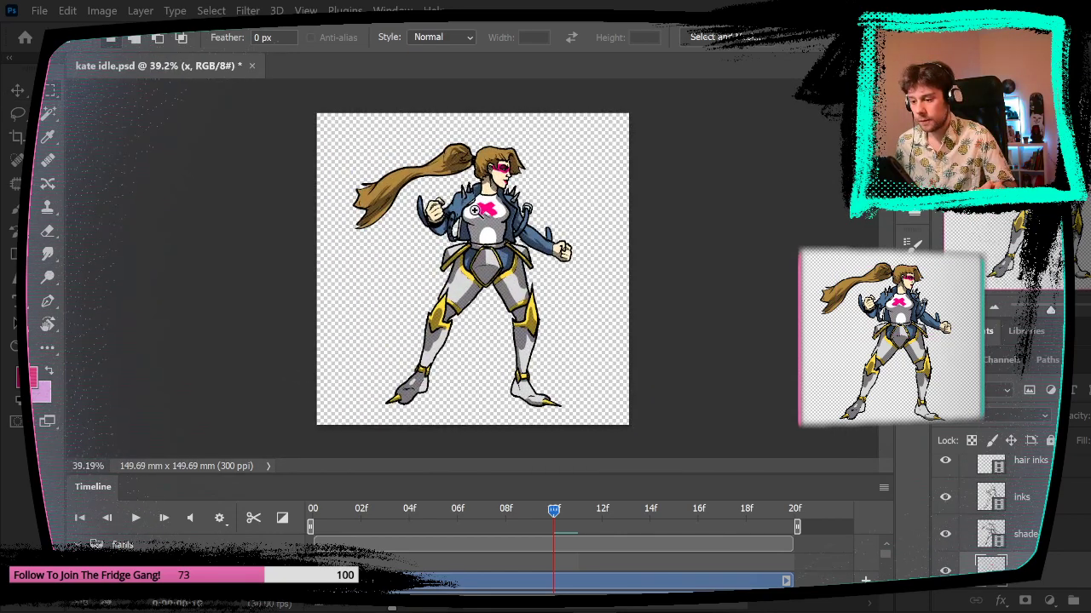
drag(473, 210, 936, 469)
ctrl+click(991, 566)
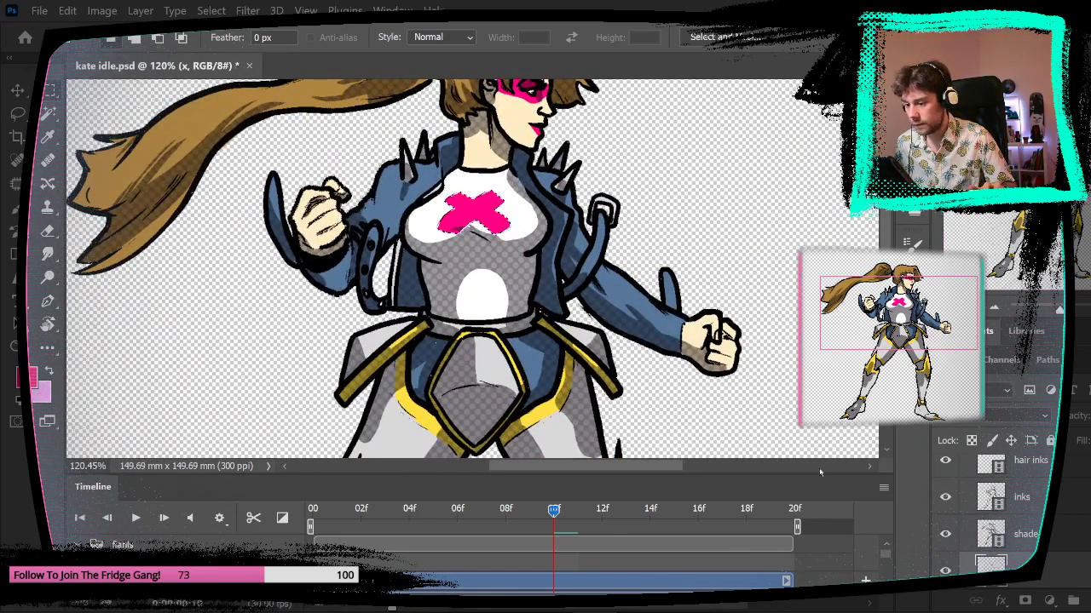
key(Right)
key(alt+BackSpace)
key(ctrl+d)
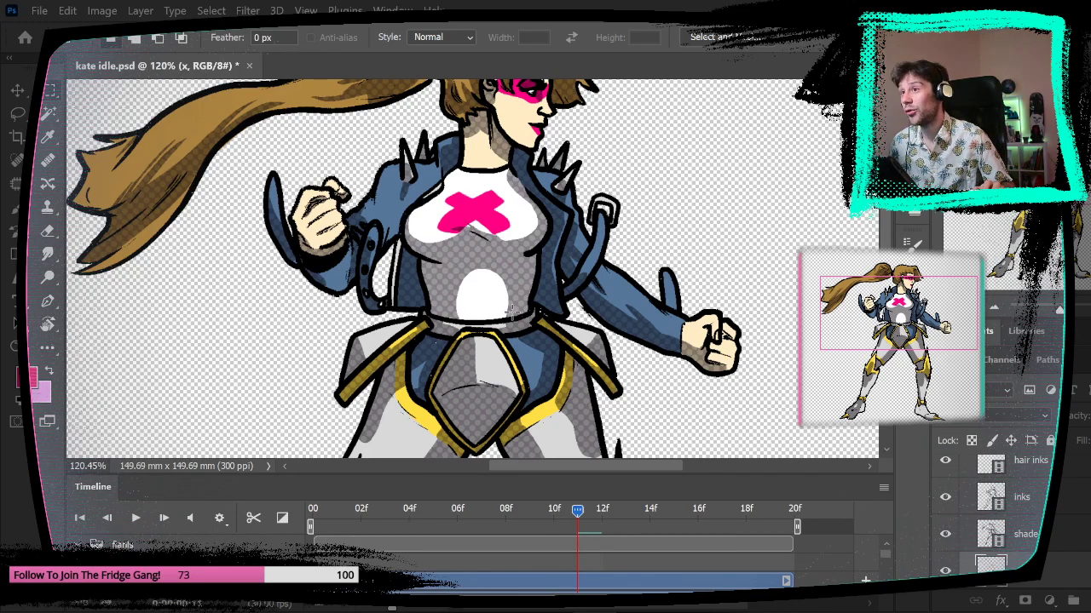
- Load the X outline from frame 07f as a selection, go to frame 12f with it and fill it with pink
key(Right)
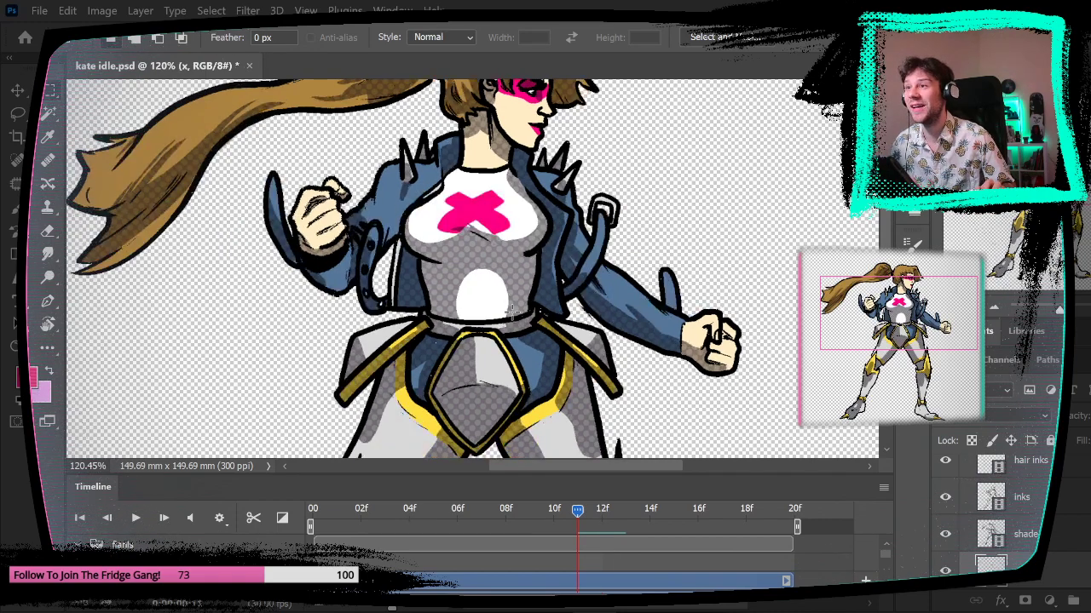
key(Right)
key(Left)
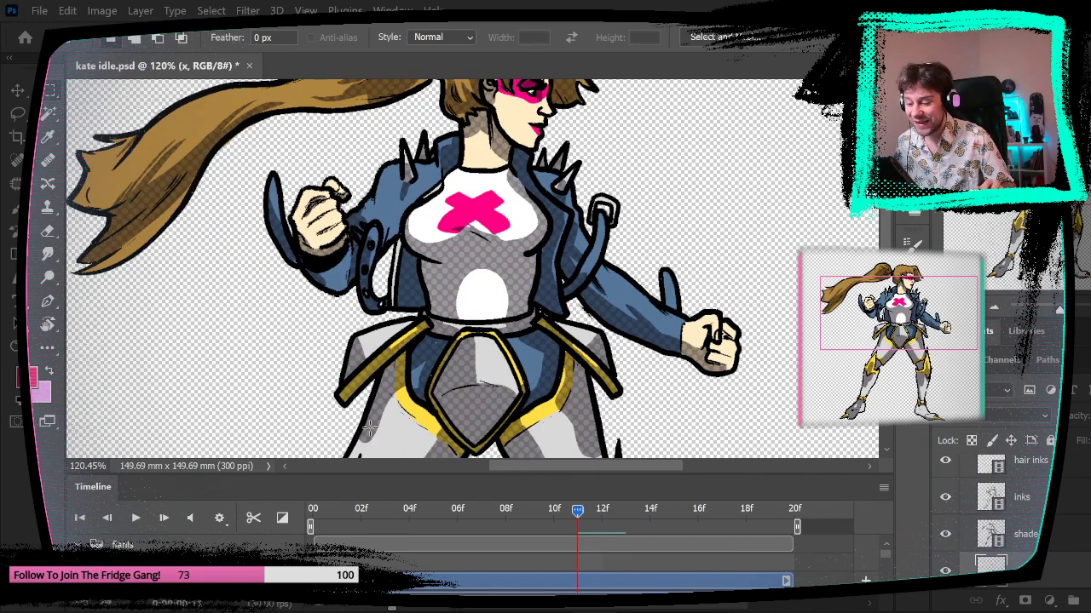
click(483, 511)
click(513, 513)
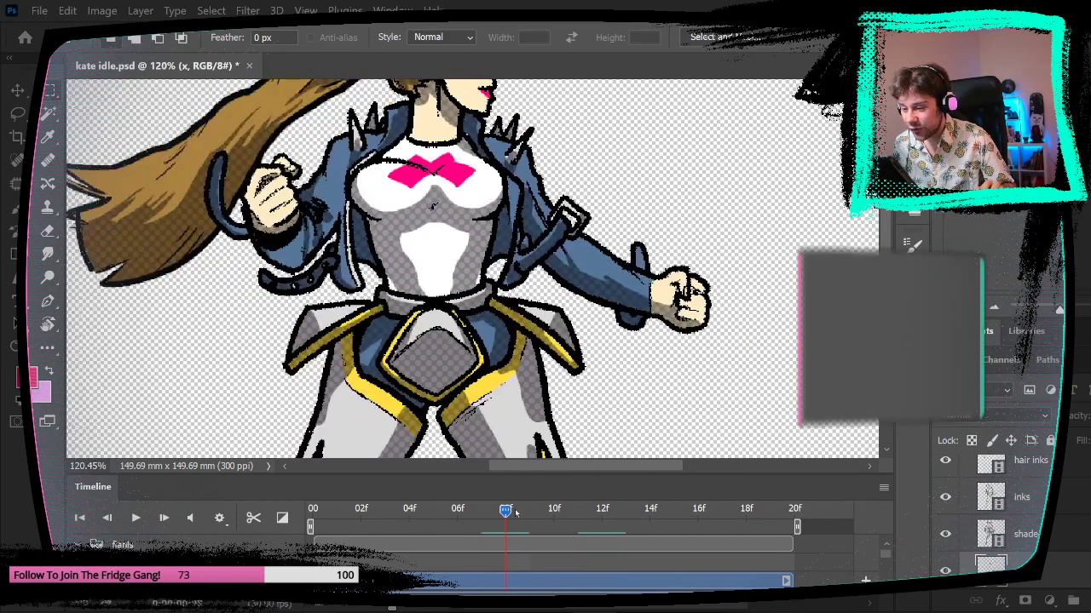
click(477, 511)
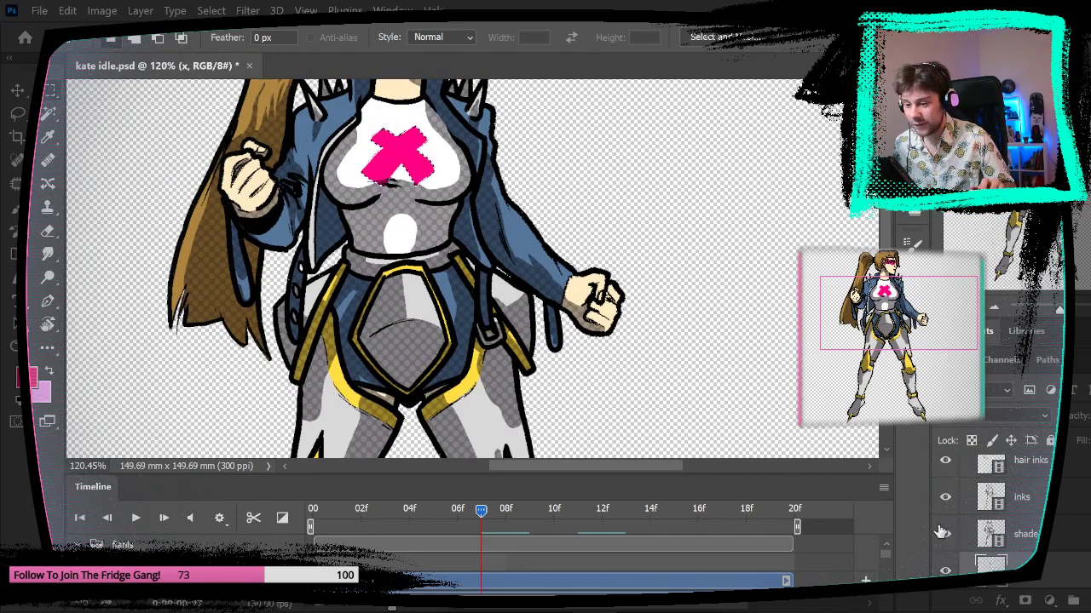
click(576, 518)
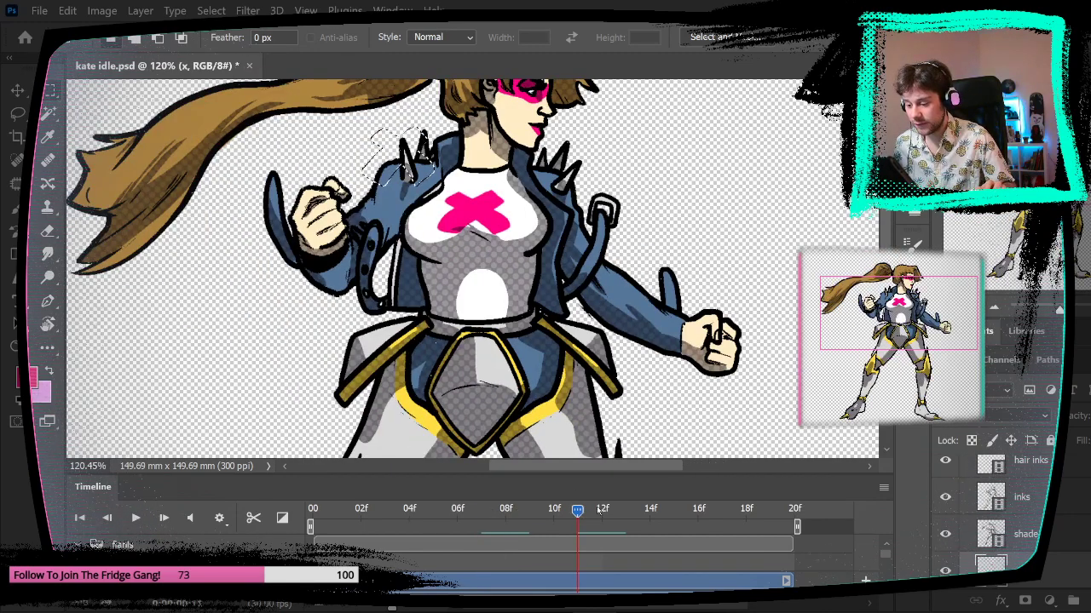
click(602, 512)
key(ctrl+v)
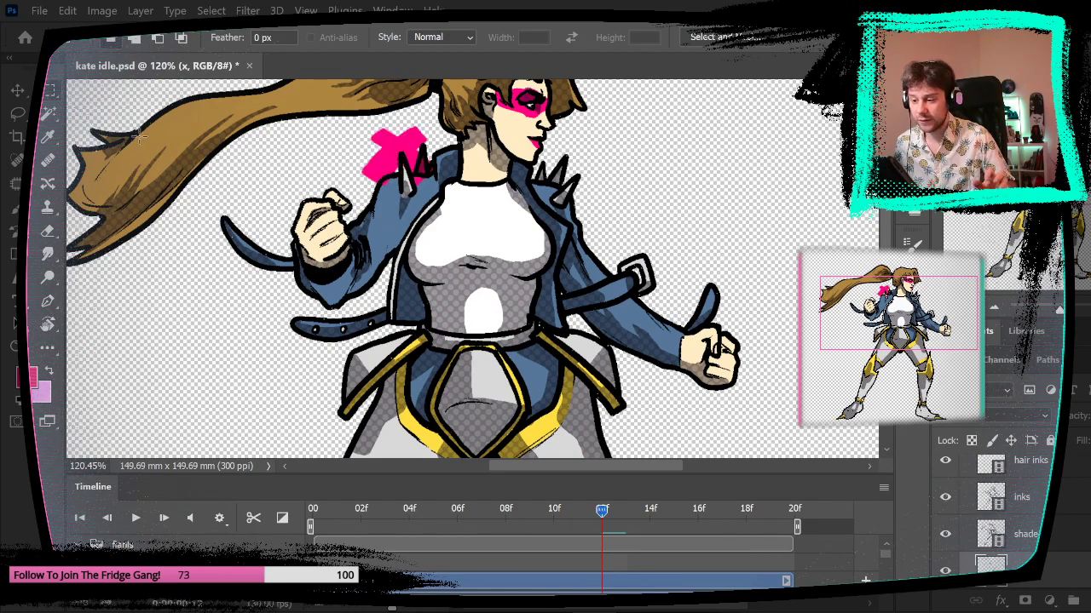
- Move the marquee-selected X on frame 12f onto the centre of the chest and nudge it slightly into place
mouse_move(361, 107)
mouse_down()
mouse_move(466, 217)
mouse_move(442, 207)
mouse_up()
key(ctrl+t)
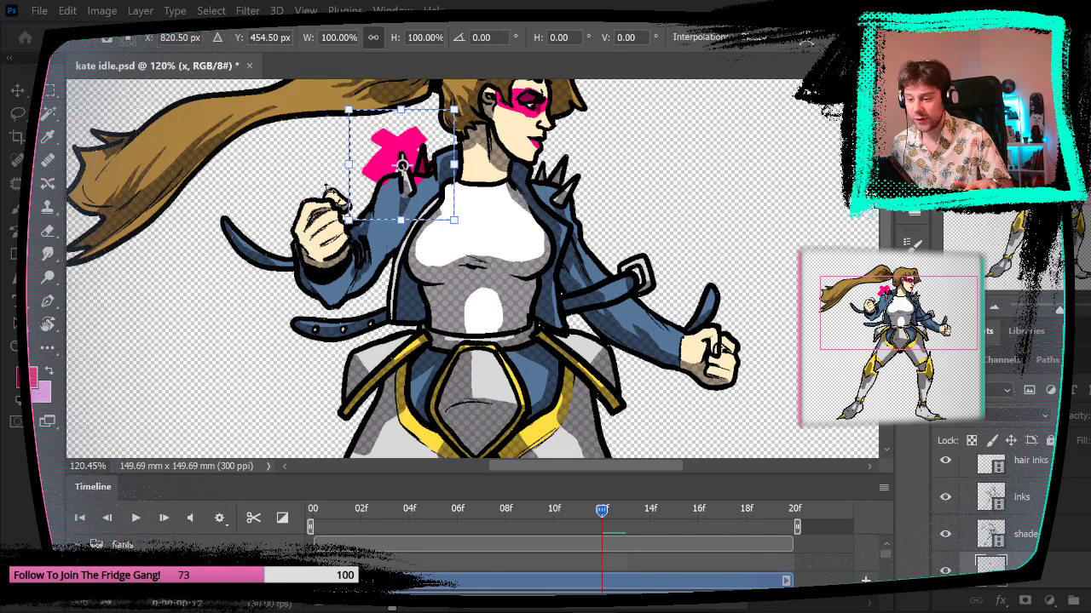
key(Return)
drag(398, 145, 480, 226)
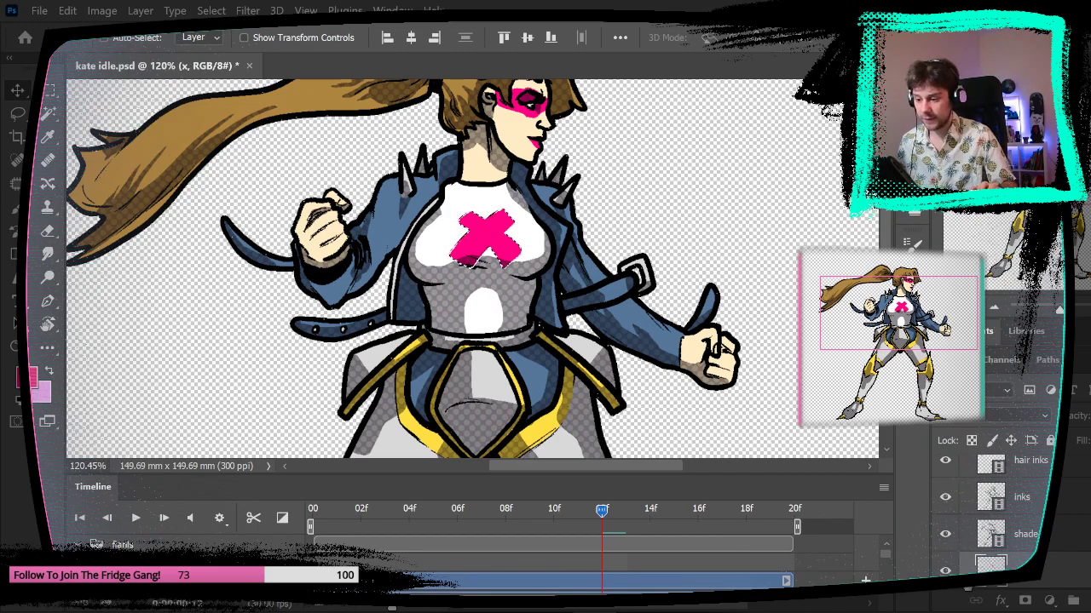
click(884, 489)
click(948, 296)
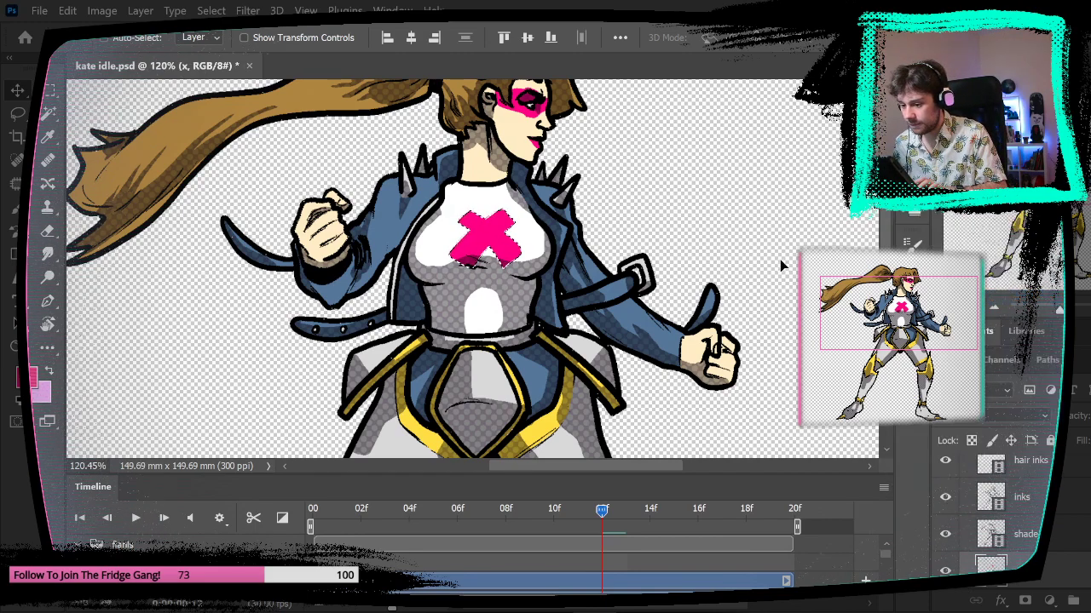
key(Left)
key(Left)
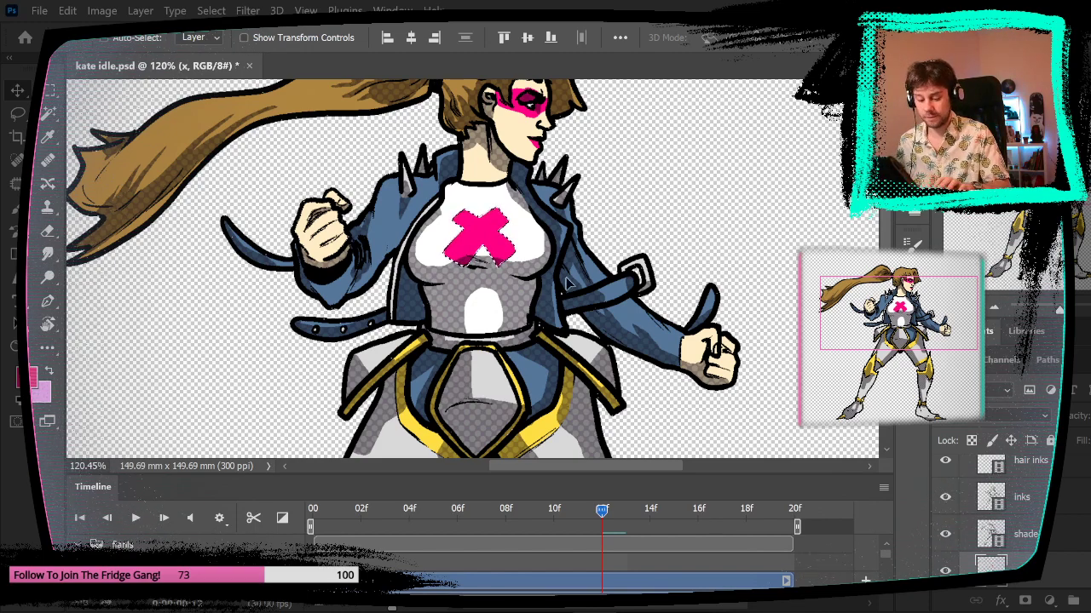
- Load the X outline from frame 12f as a selection and fill it with pink on frame 13f
key(m)
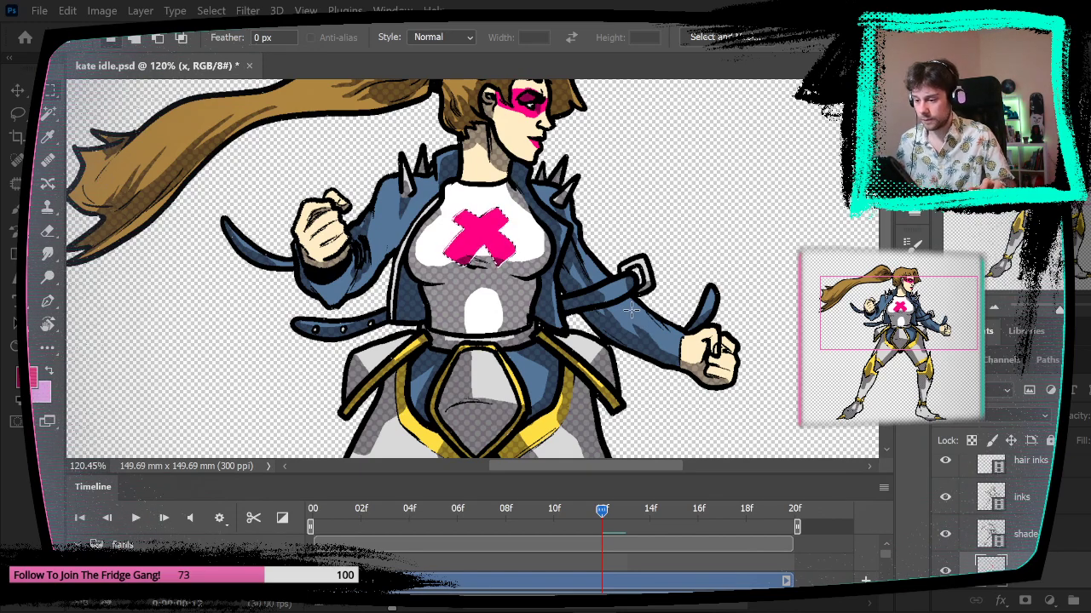
click(882, 489)
click(959, 294)
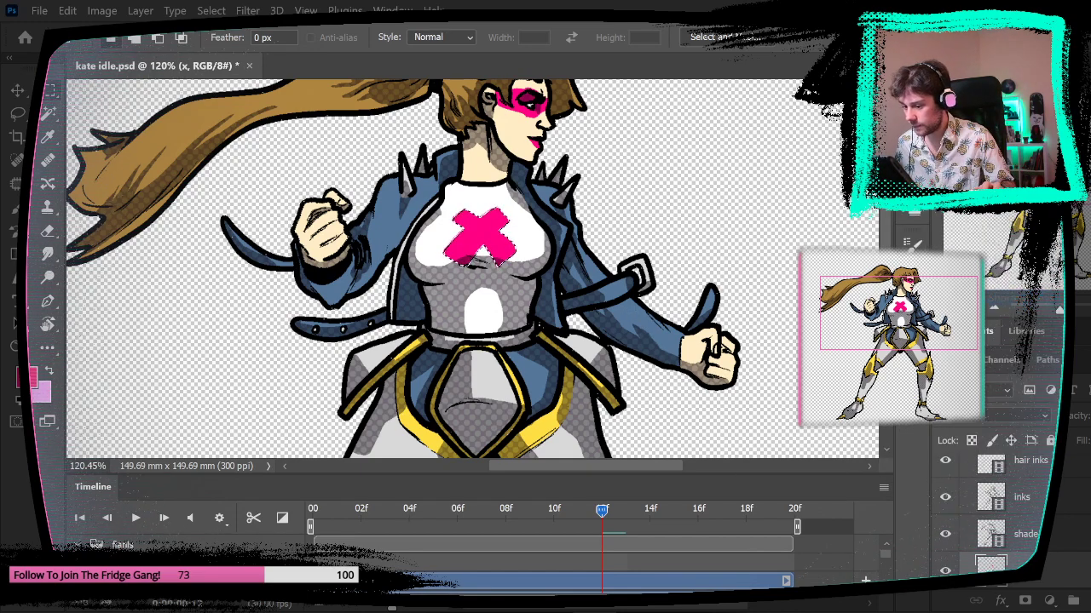
key(Right)
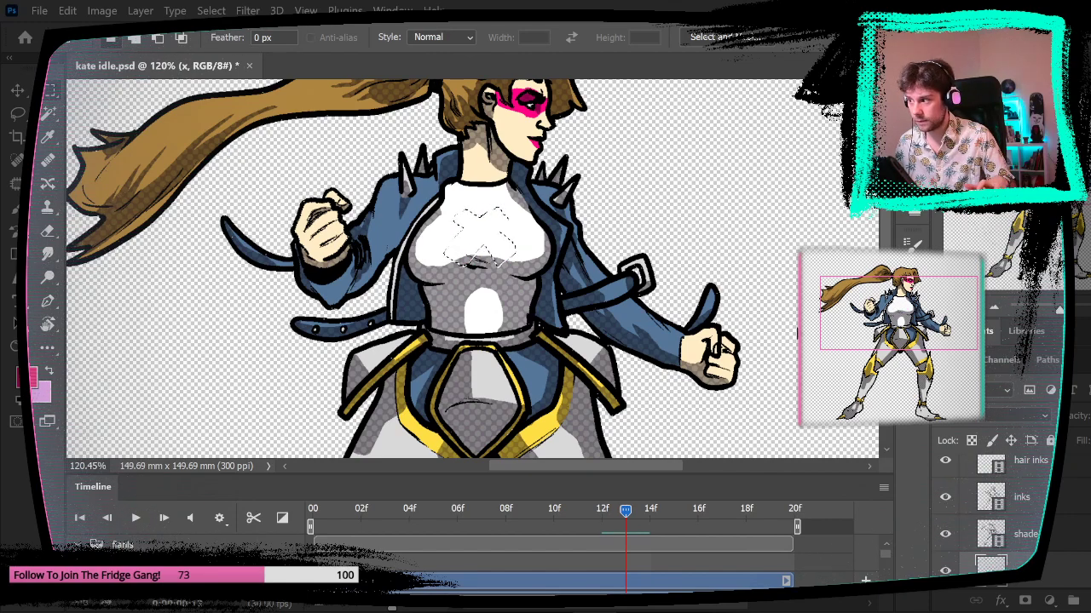
key(alt+BackSpace)
- Load the X outline from frame 03f as a selection, fill it with pink on frame 14f and deselect
key(Right)
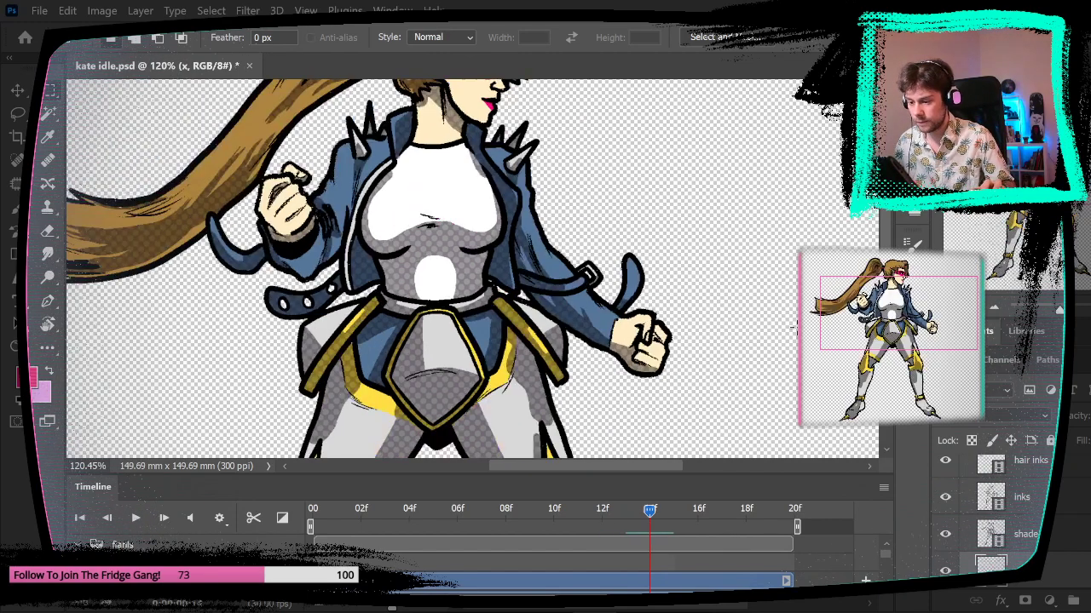
click(382, 508)
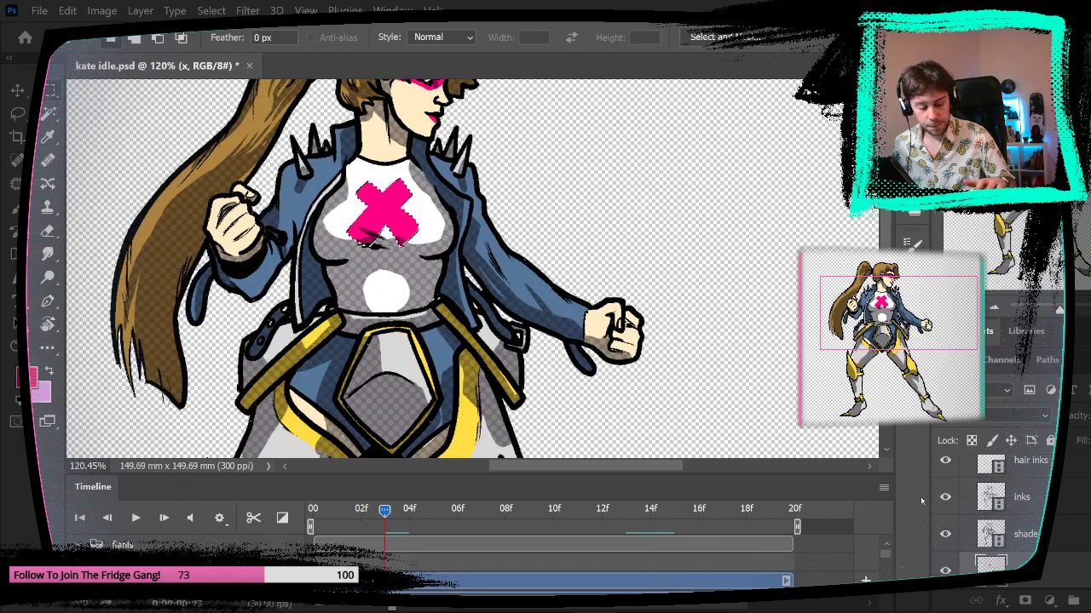
click(673, 508)
mouse_move(673, 511)
mouse_down()
mouse_move(628, 512)
mouse_move(650, 510)
mouse_up()
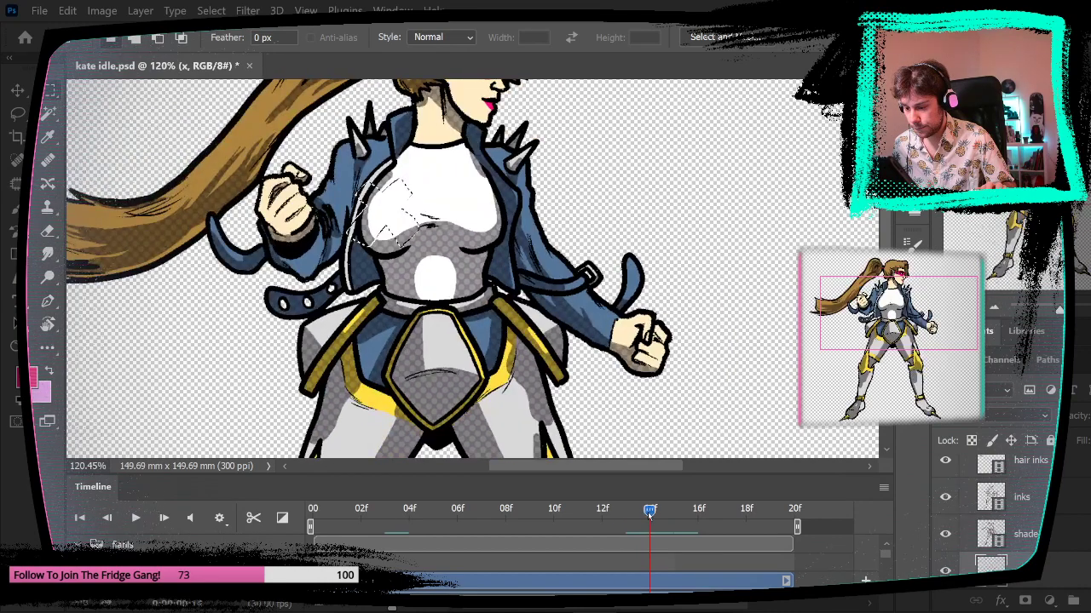
key(alt+BackSpace)
key(ctrl+d)
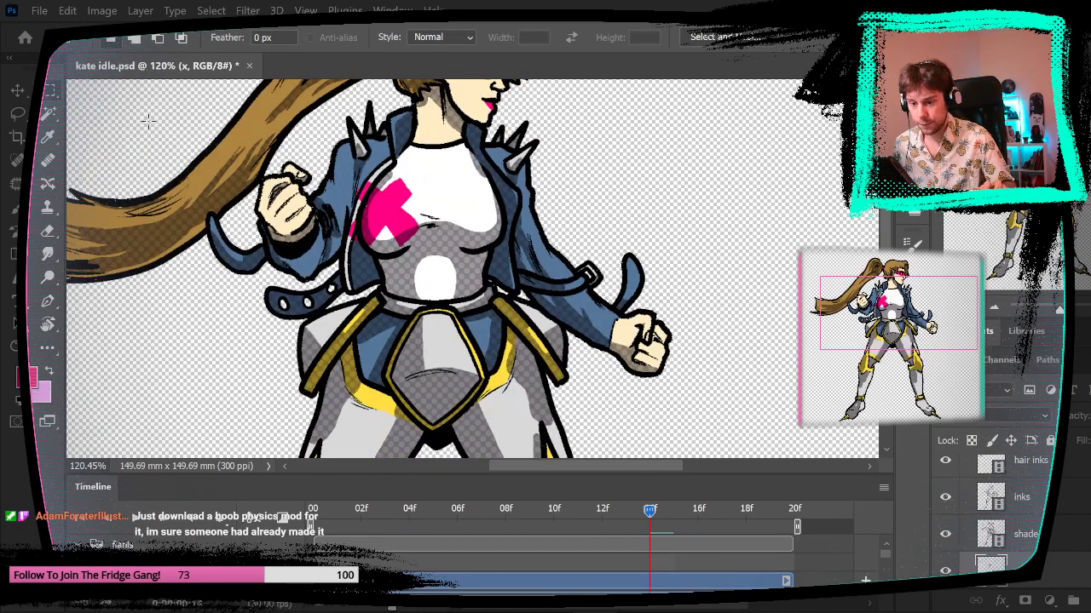
- Marquee-select the X on frame 14f and move it to the centre of the chest
drag(193, 130, 482, 298)
key(ctrl+t)
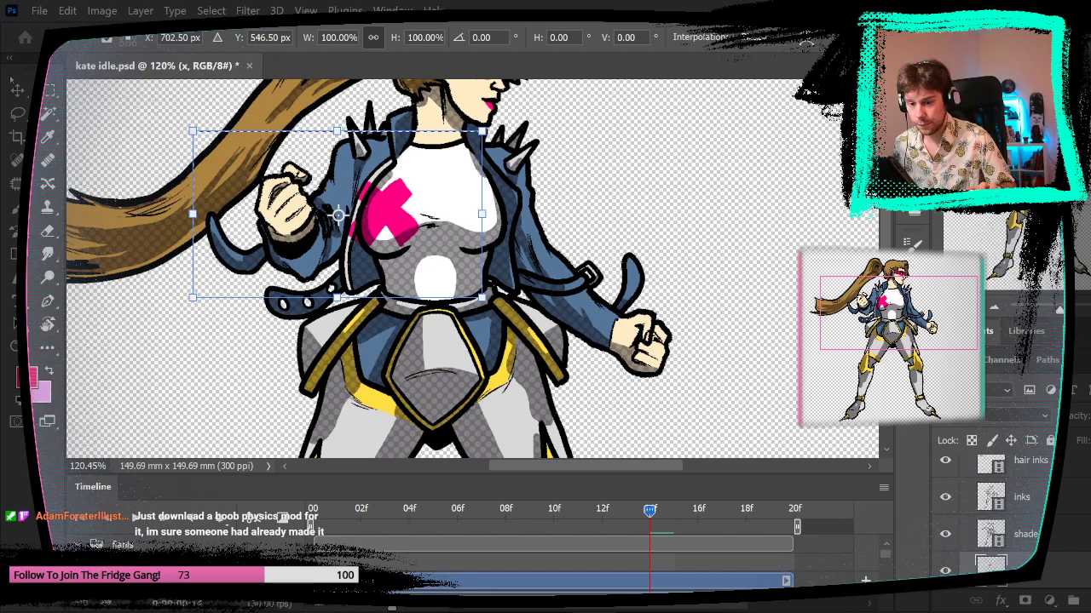
key(Return)
drag(409, 217, 454, 212)
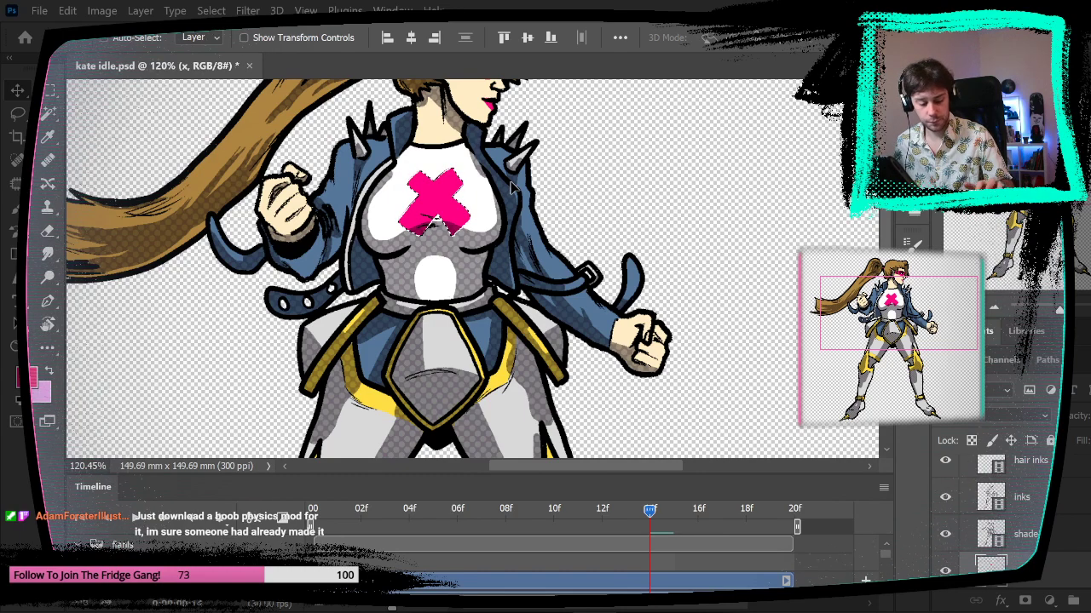
- Repeat the pink X from frame 14f on frame 15f and on frame 16f
key(ctrl+c)
key(Right)
key(ctrl+v)
key(ctrl+e)
key(Right)
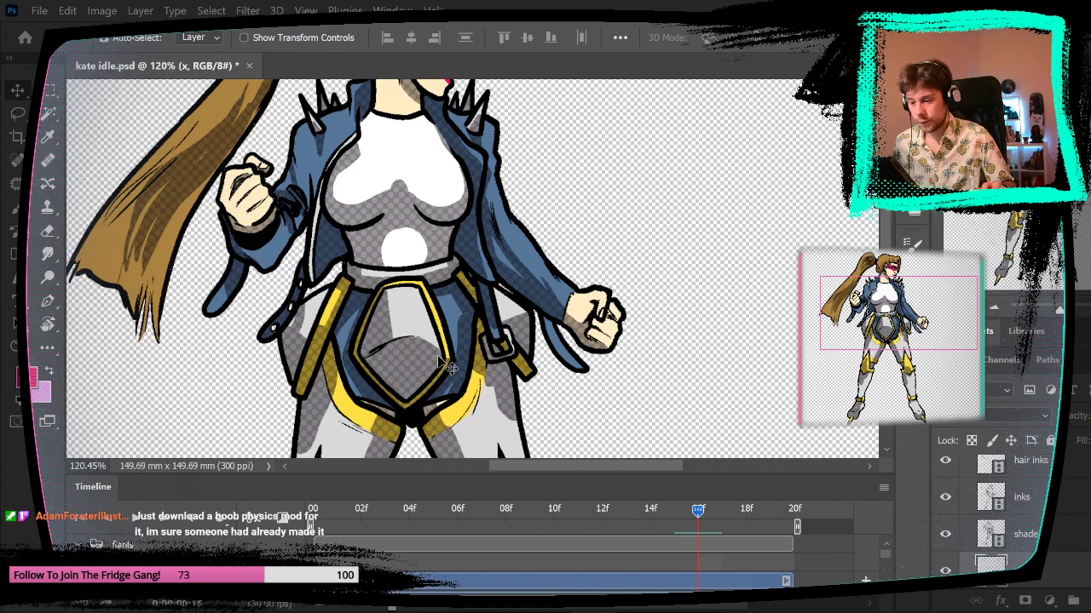
key(ctrl+v)
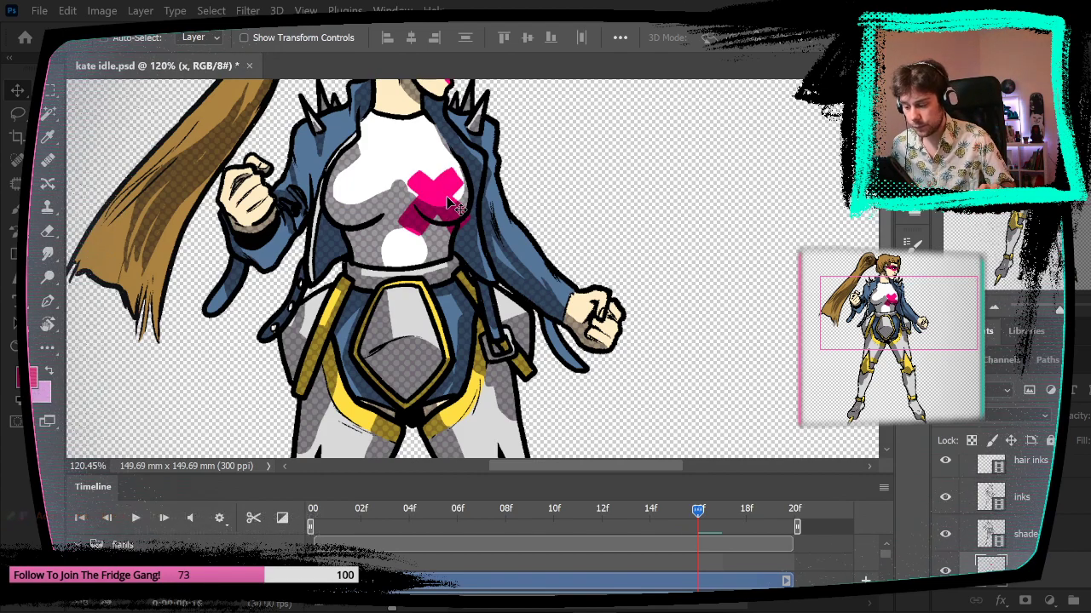
- Free-transform the marquee-selected X on frame 16f onto the centre of the chest and stretch it slightly downward
click(51, 92)
drag(368, 158, 511, 272)
key(ctrl+t)
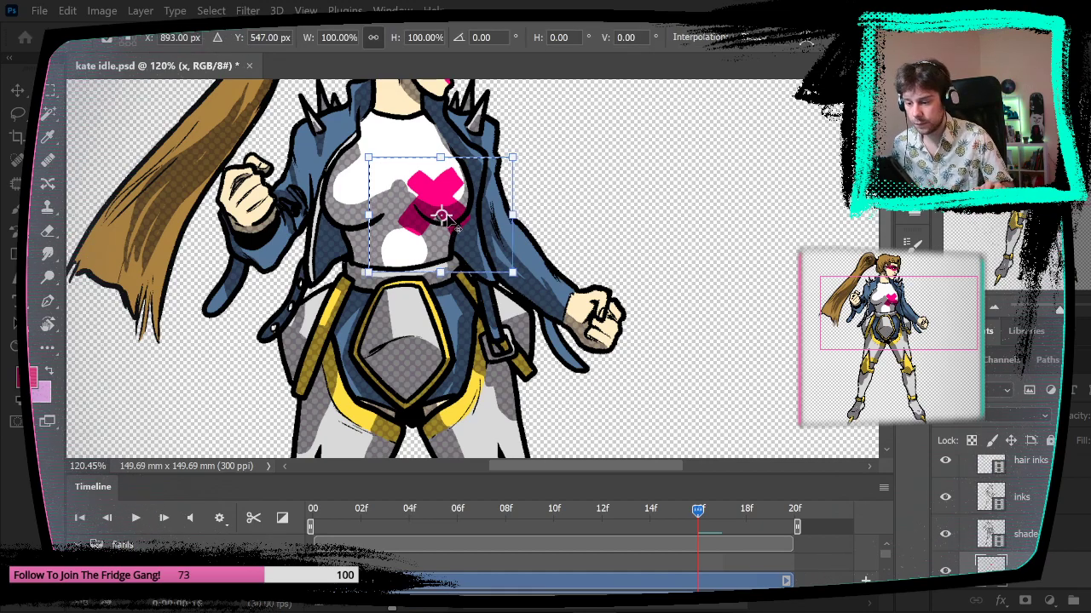
drag(442, 215, 407, 170)
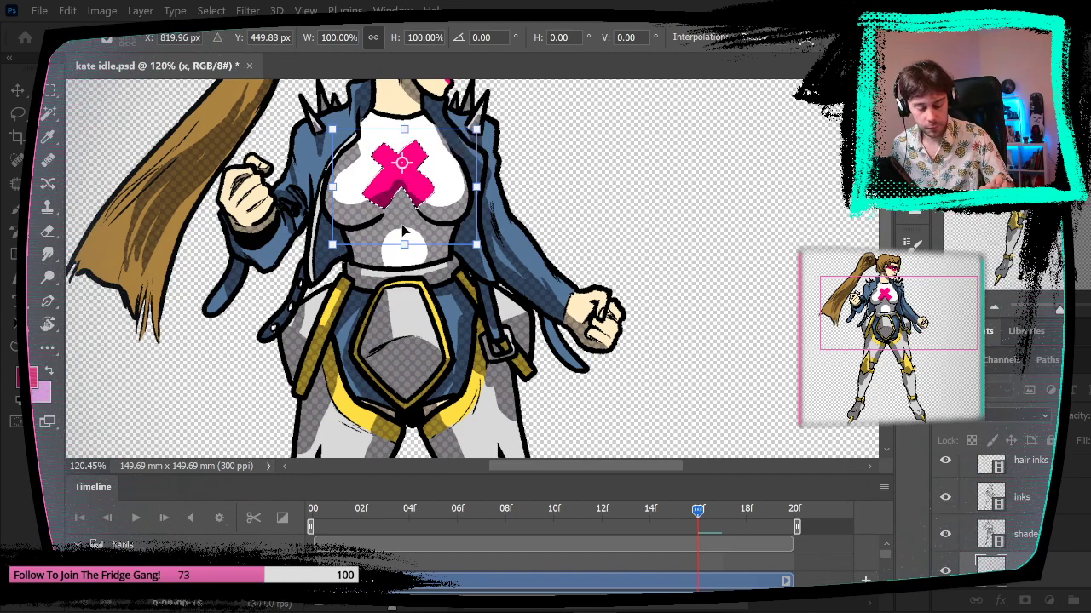
drag(405, 245, 405, 251)
key(Return)
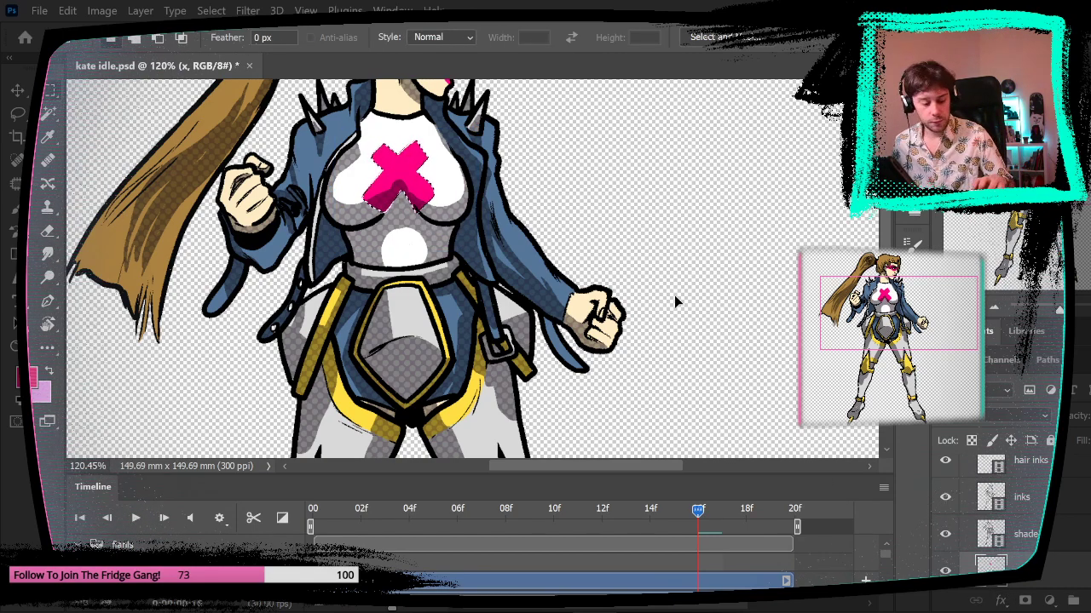
- Fill the X outline from frame 16f with pink on frame 17f and continue to frame 18f
key(Right)
key(alt+BackSpace)
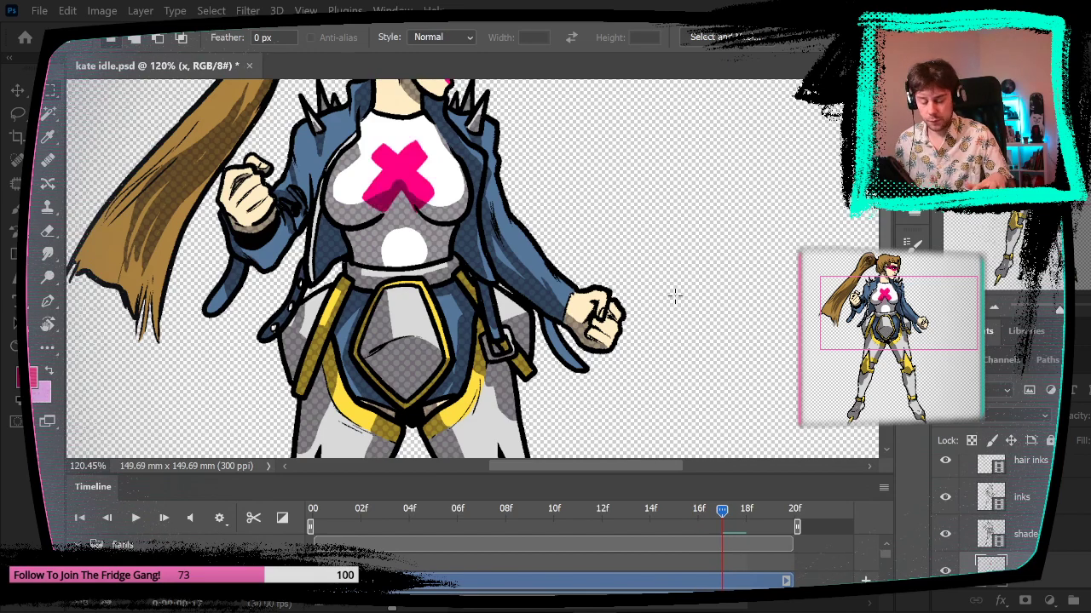
key(Right)
- Load the X outline from frame 01f as a selection and fill it with pink on frame 18f
click(349, 511)
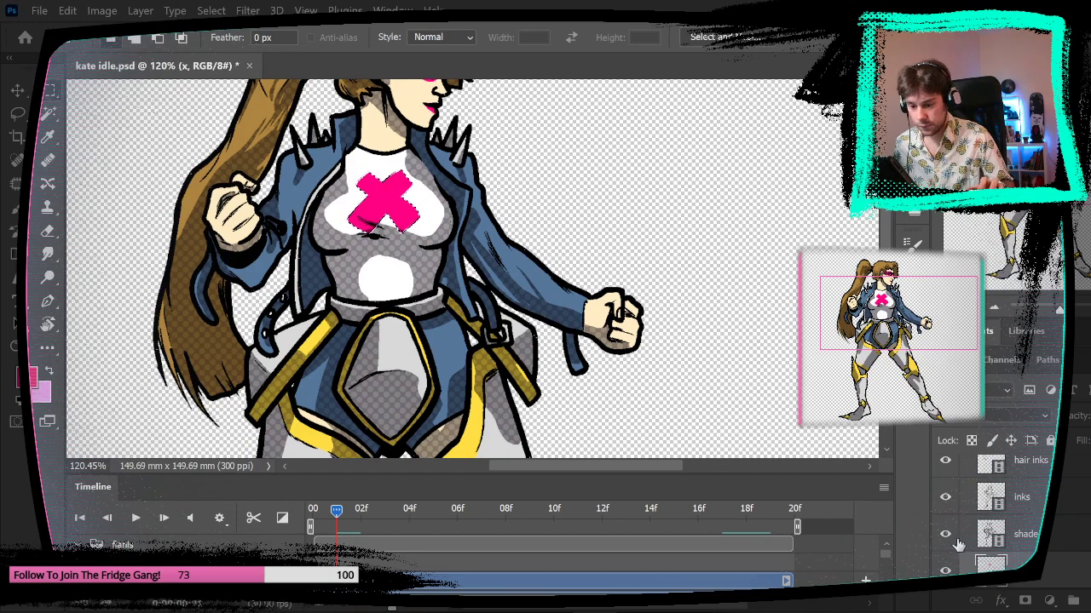
click(746, 509)
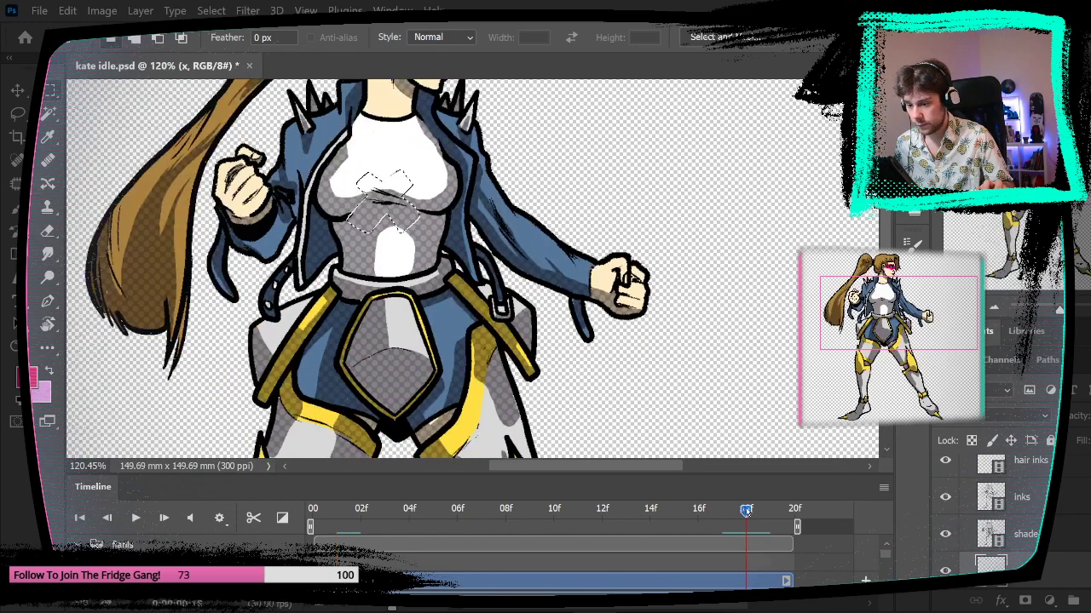
key(alt+BackSpace)
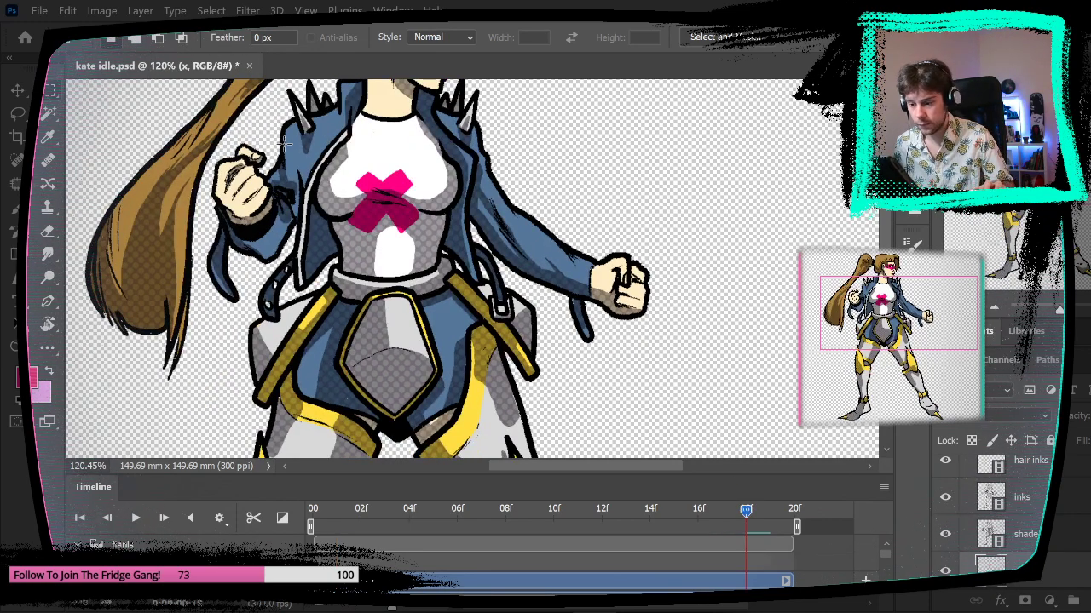
- Marquee-select the pink X on frame 18f and move it up onto the centre of the chest
drag(286, 145, 477, 305)
key(ctrl+t)
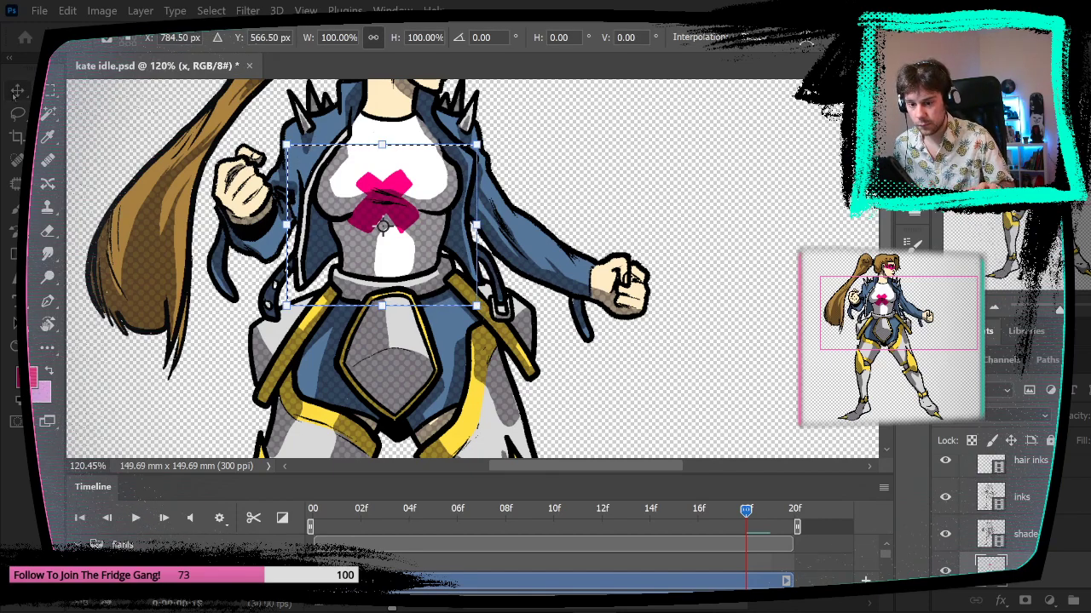
click(13, 93)
drag(408, 215, 413, 194)
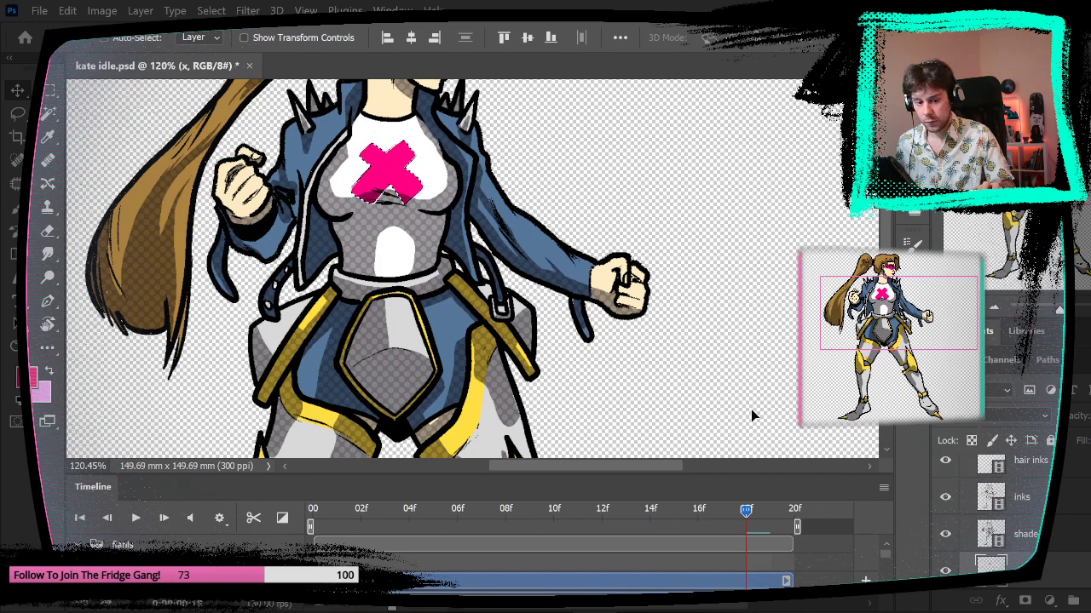
- Fill the X outline from frame 18f with pink on frame 19f and deselect it
key(Right)
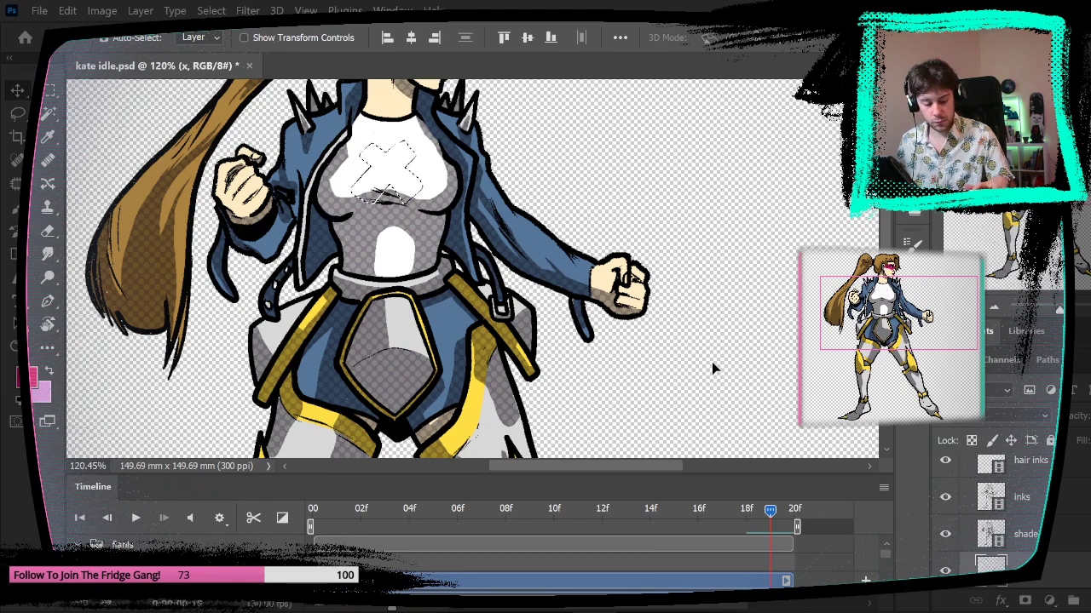
key(alt+BackSpace)
key(ctrl+d)
- Fit the whole character on screen and play the idle animation to check the pink X's movement
click(306, 10)
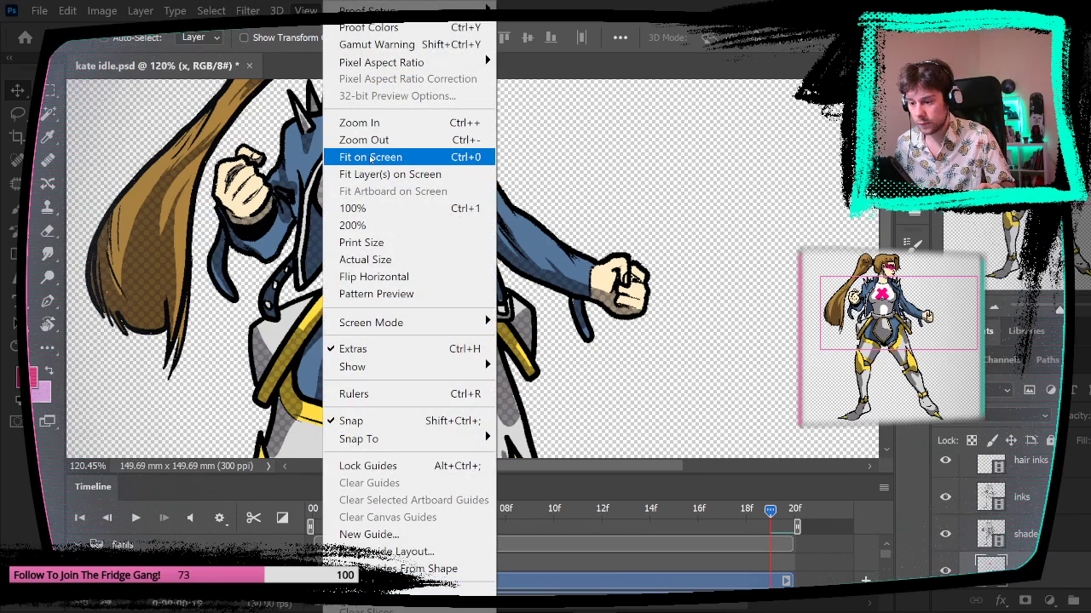
click(414, 153)
key(space)
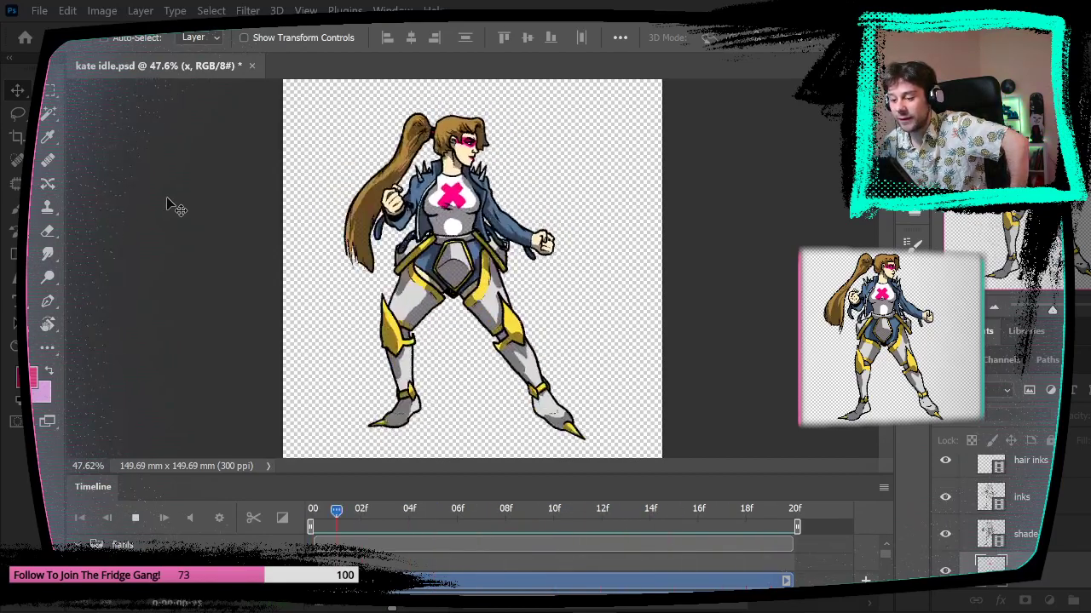
key(space)
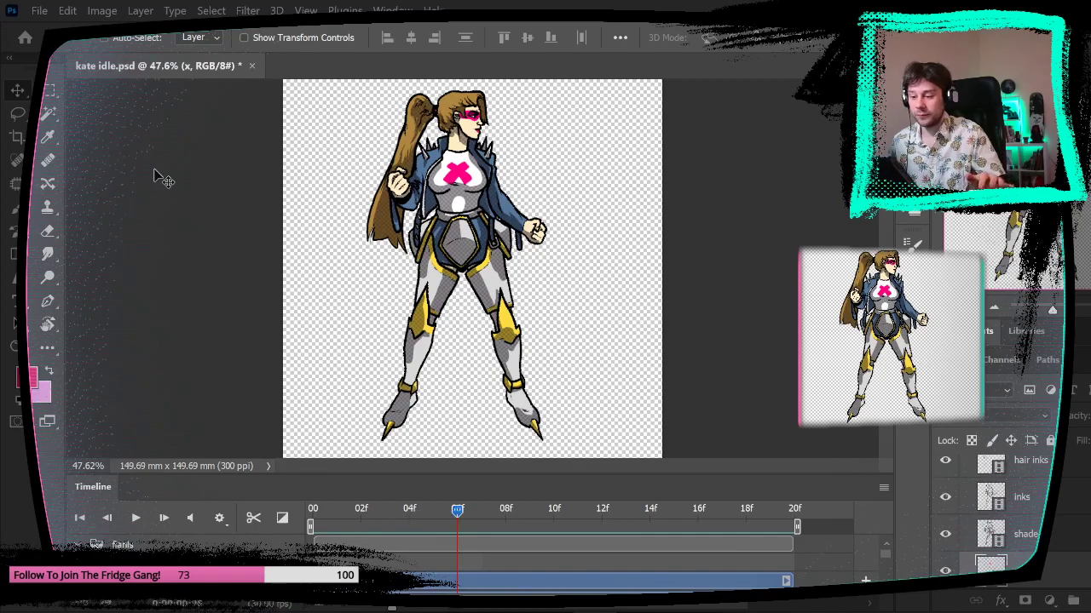
- Save kate idle.psd and return the playhead to the first frame
click(39, 10)
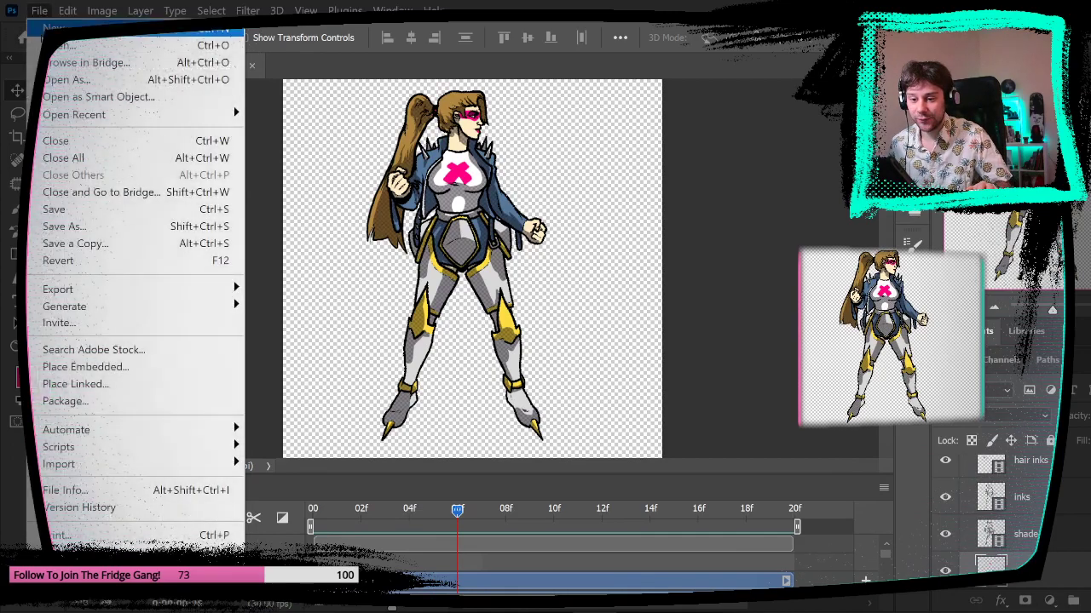
click(109, 209)
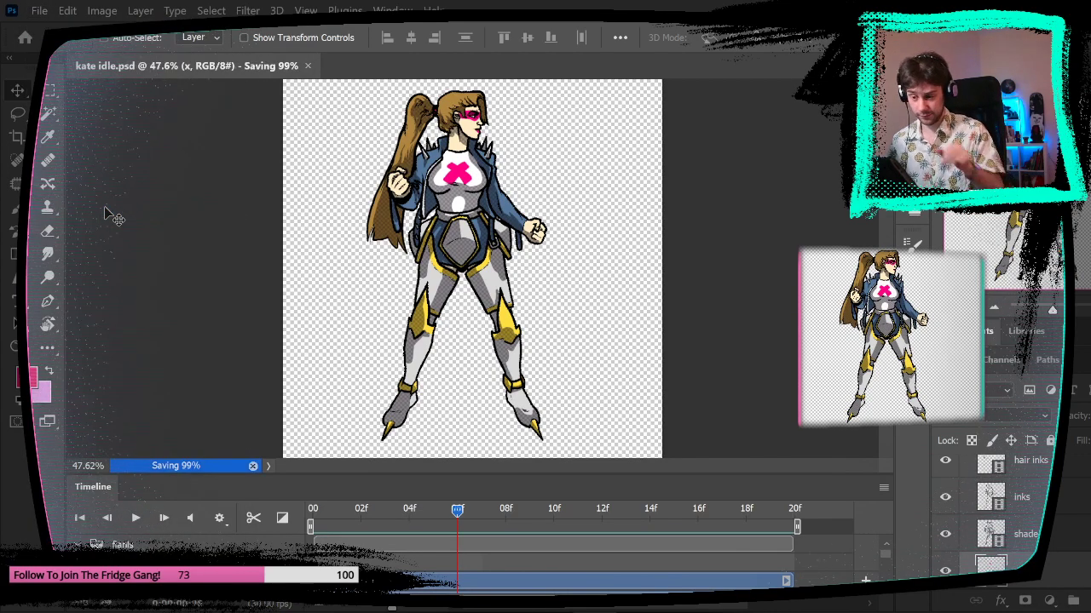
drag(375, 515, 313, 522)
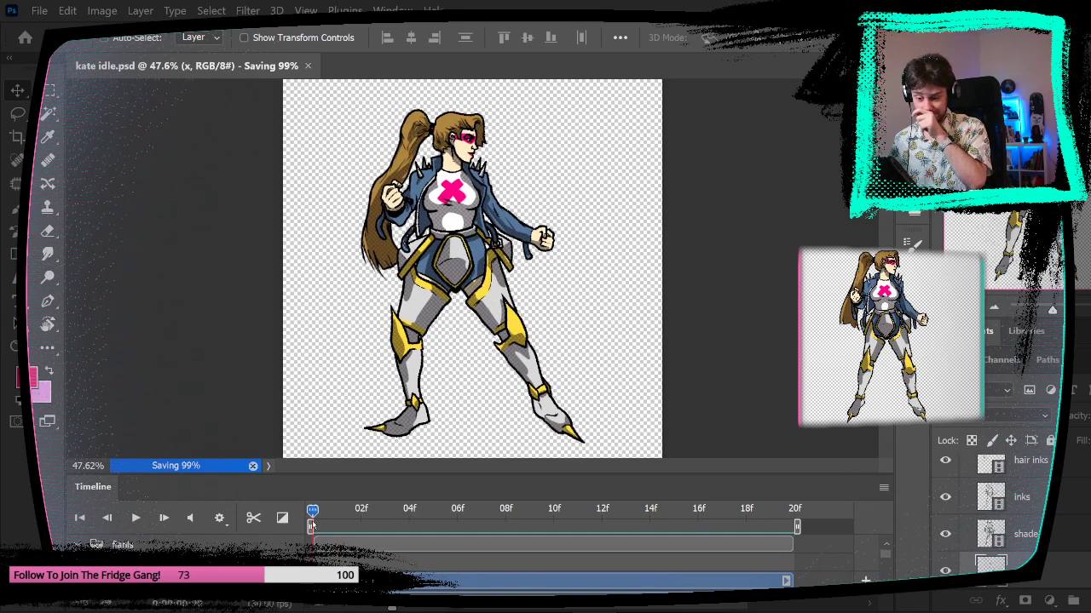
- Look through the mystery monday folder for the character's artwork to open
click(32, 11)
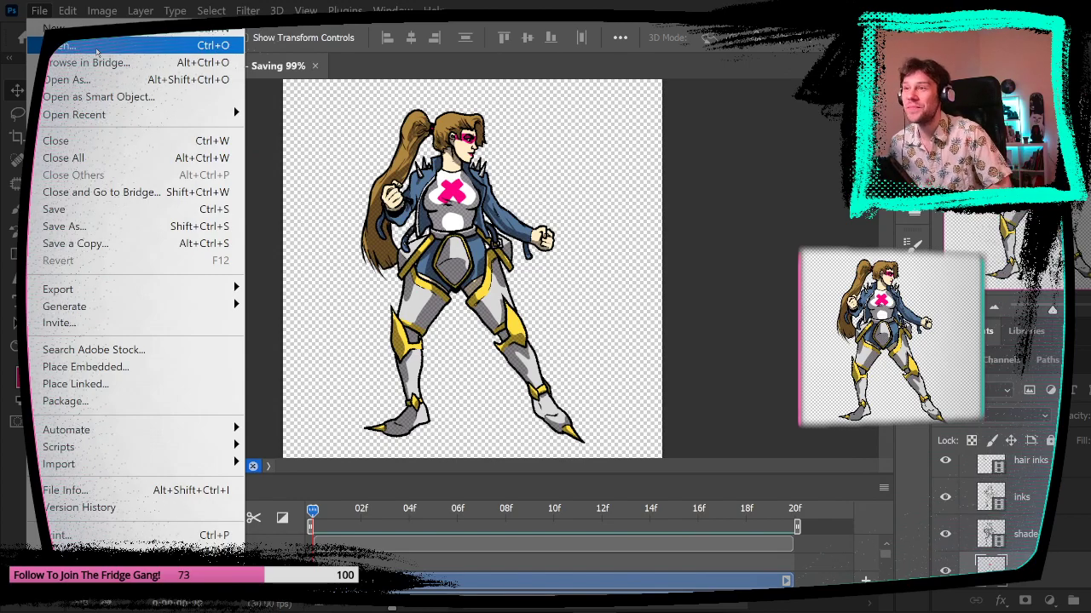
click(97, 49)
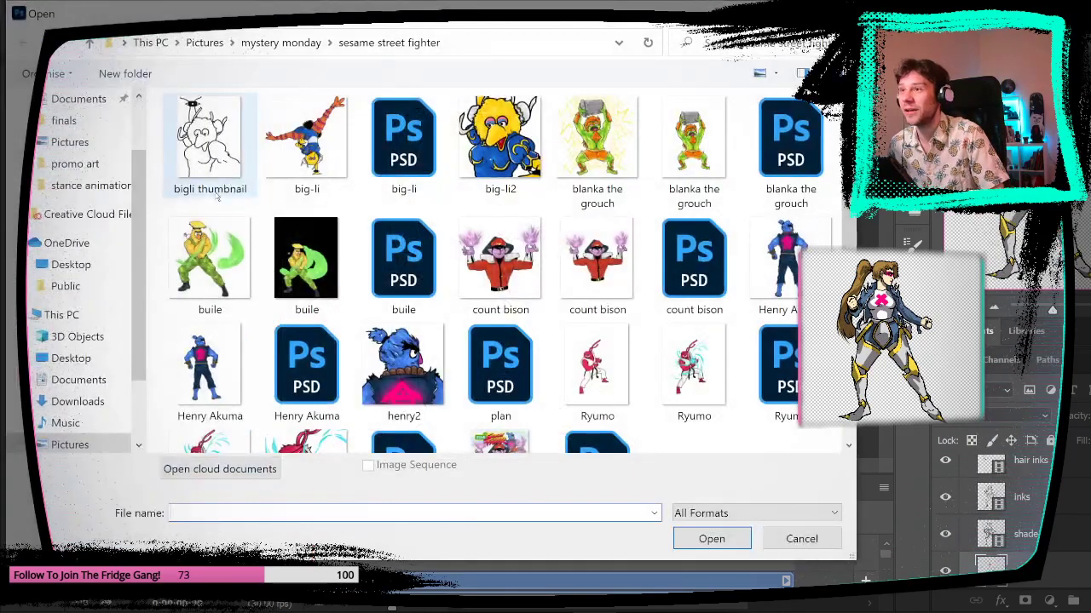
click(281, 43)
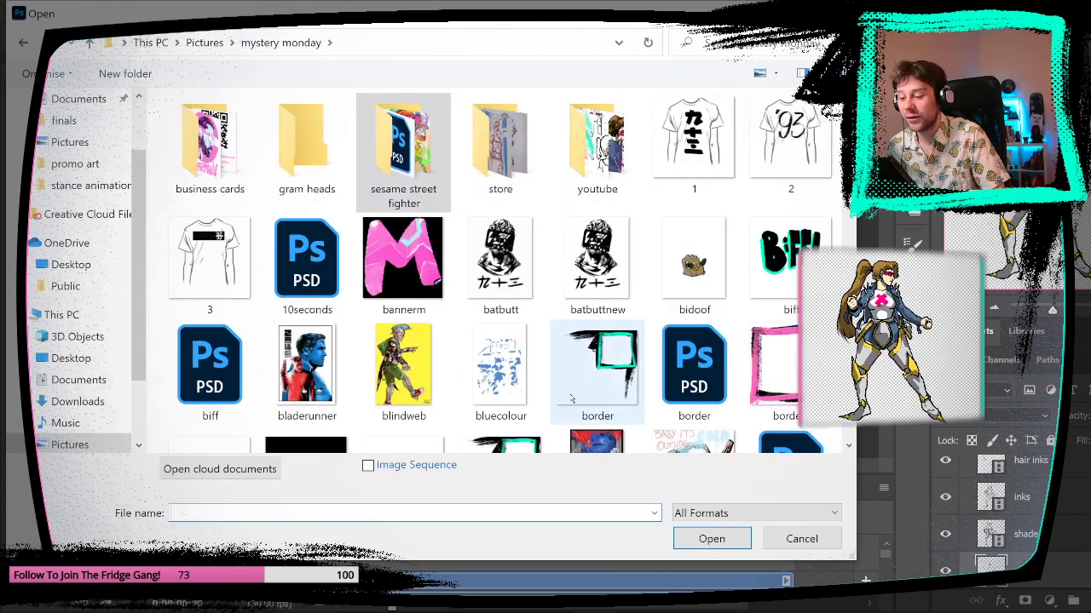
scroll(686, 338, down, 10)
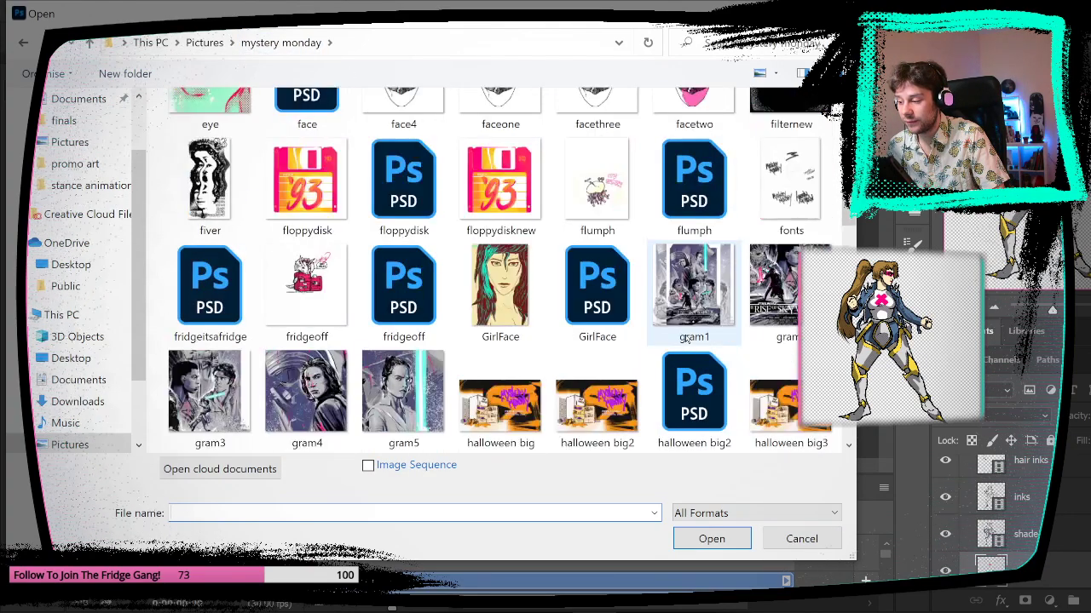
scroll(686, 338, up, 2)
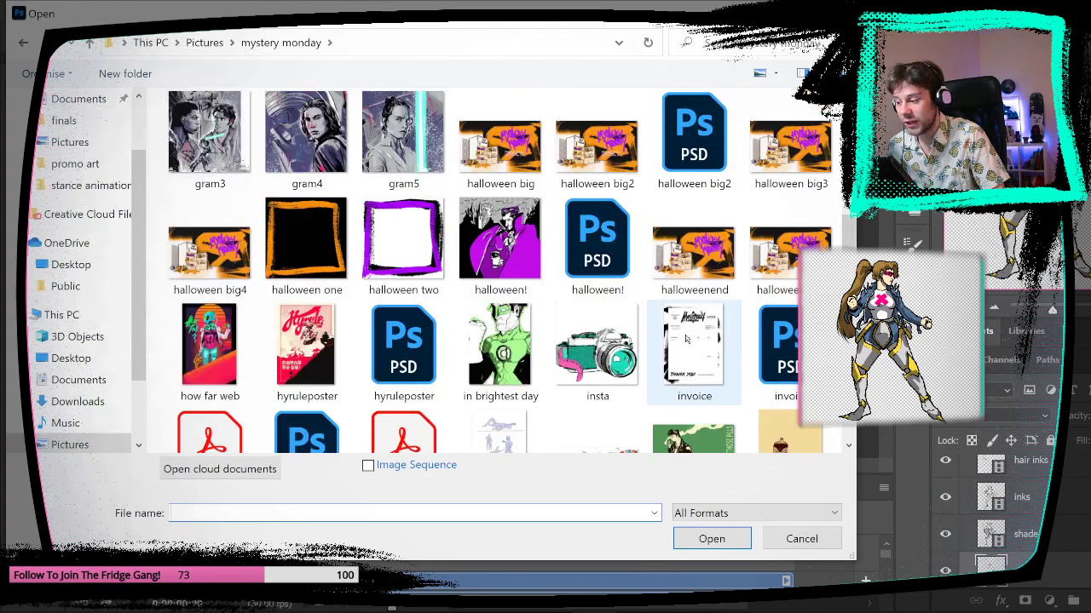
scroll(687, 339, down, 5)
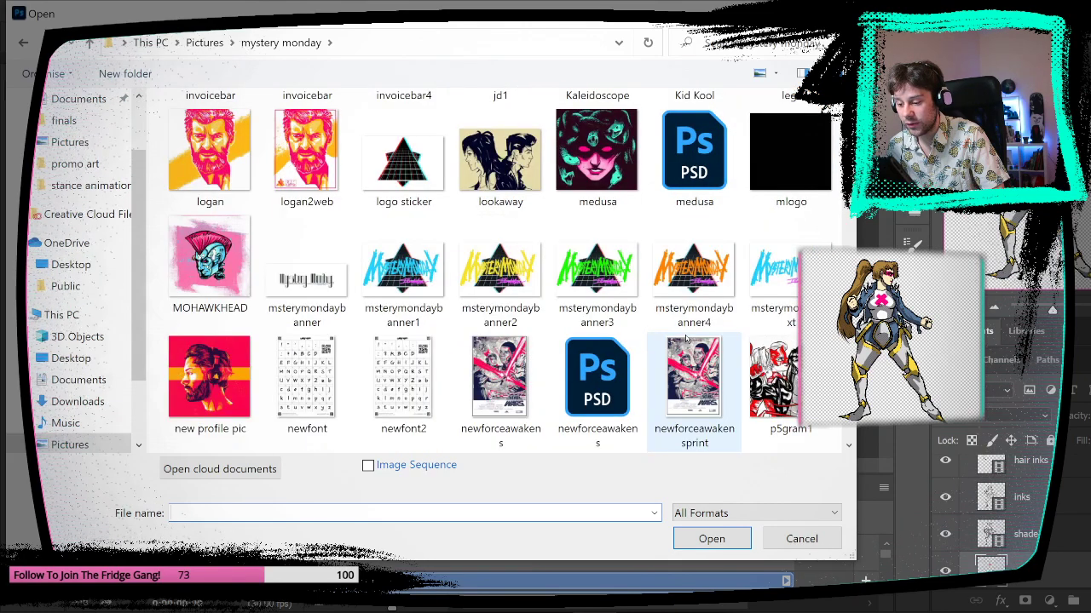
scroll(633, 404, down, 3)
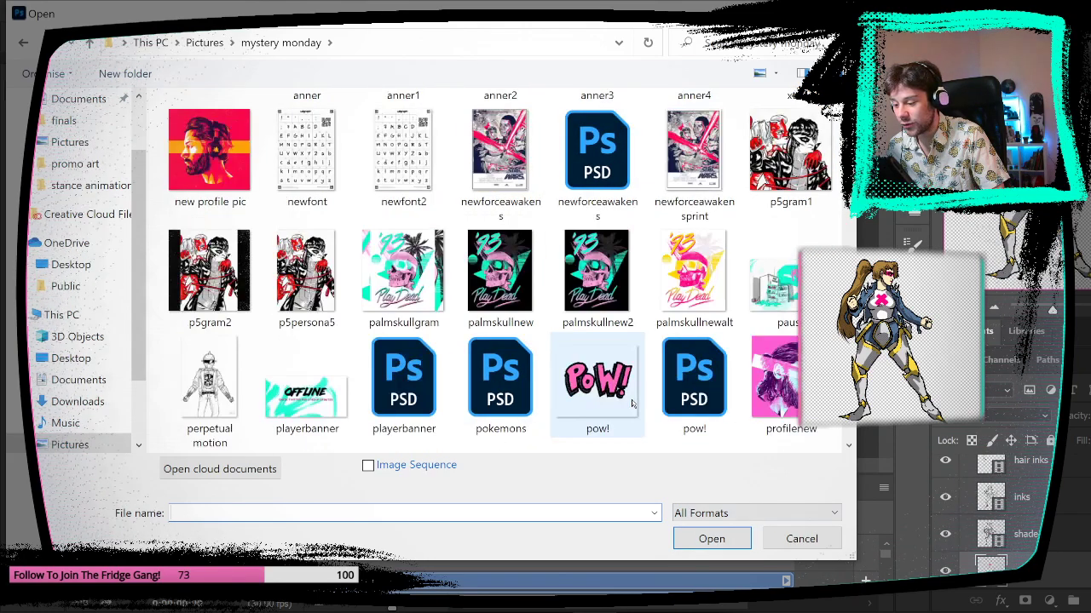
scroll(632, 404, up, 15)
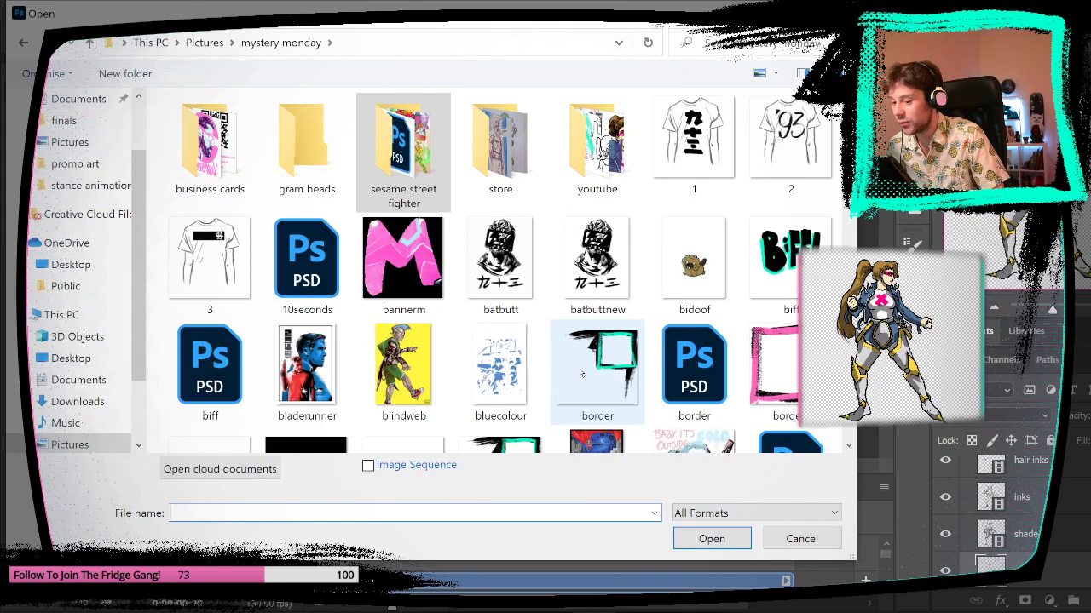
- Open kate.psd from the promo art folder inside Pictures > saturday knights
click(204, 43)
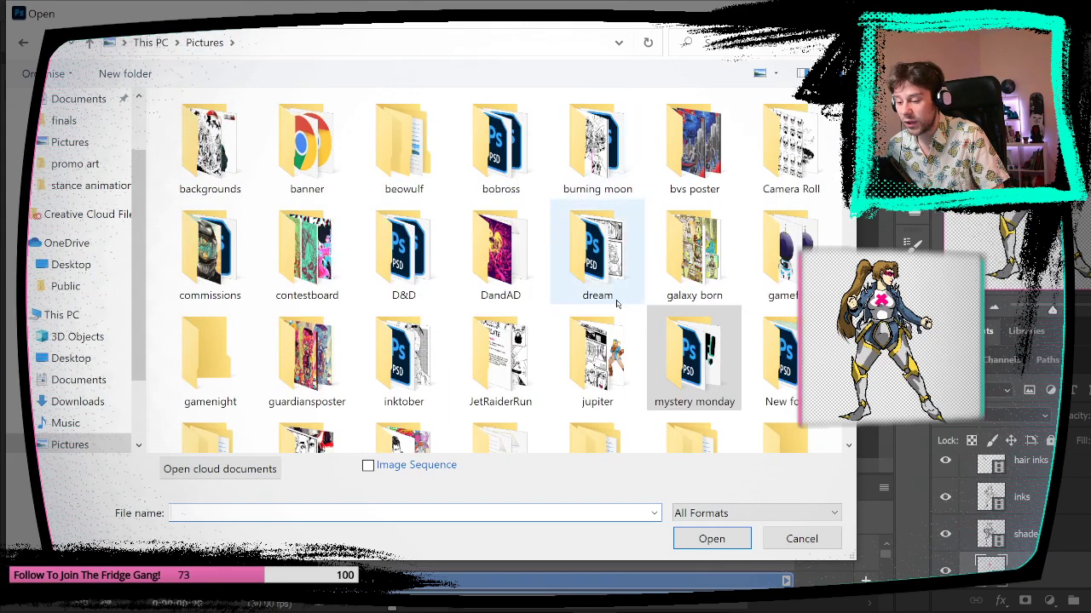
scroll(597, 358, down, 3)
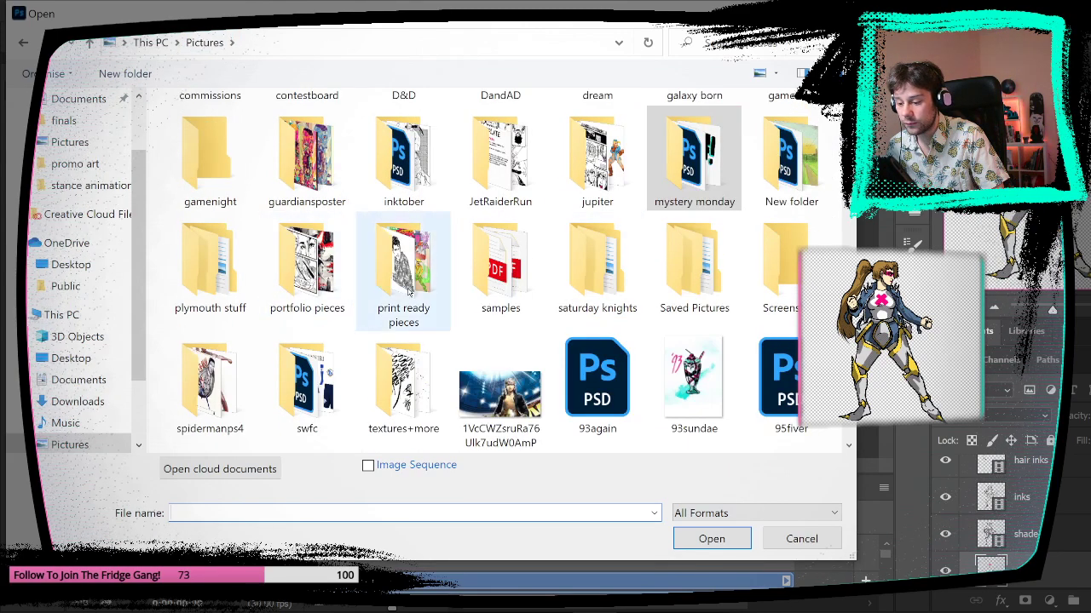
double_click(597, 264)
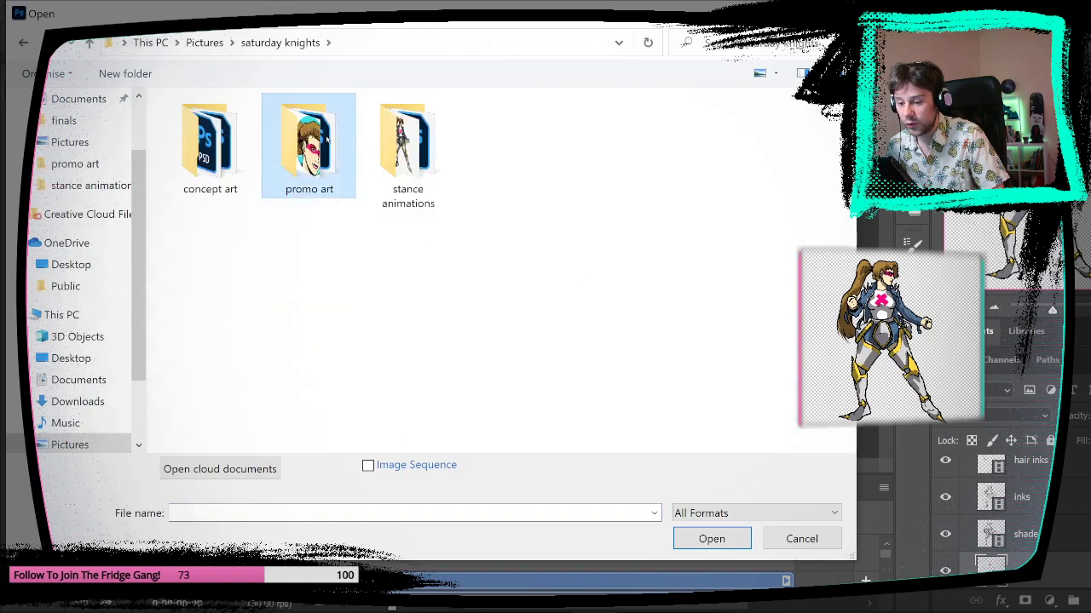
double_click(326, 140)
click(210, 141)
click(308, 141)
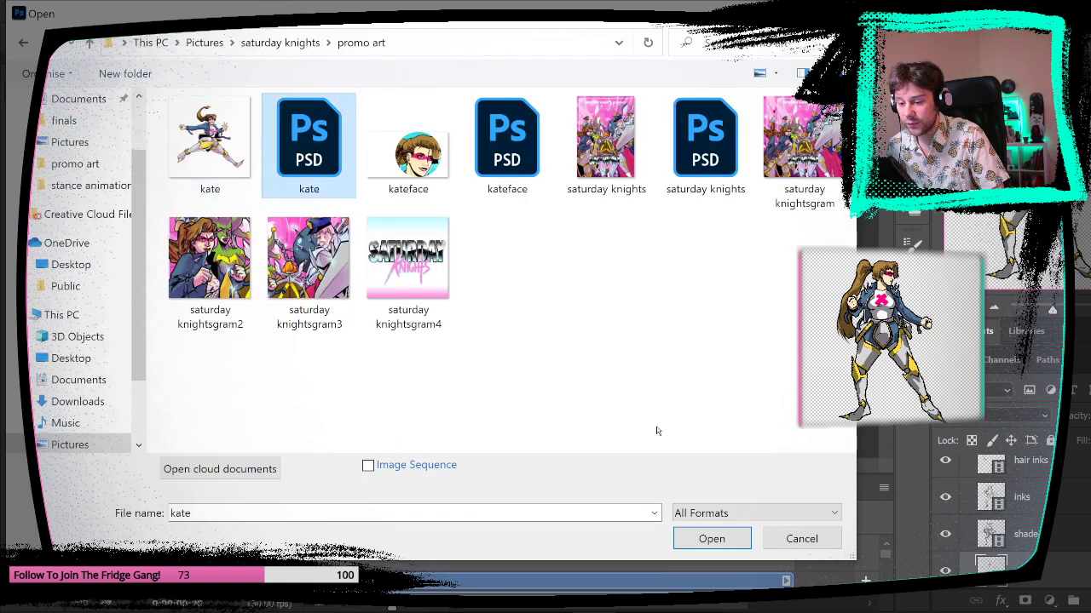
click(702, 535)
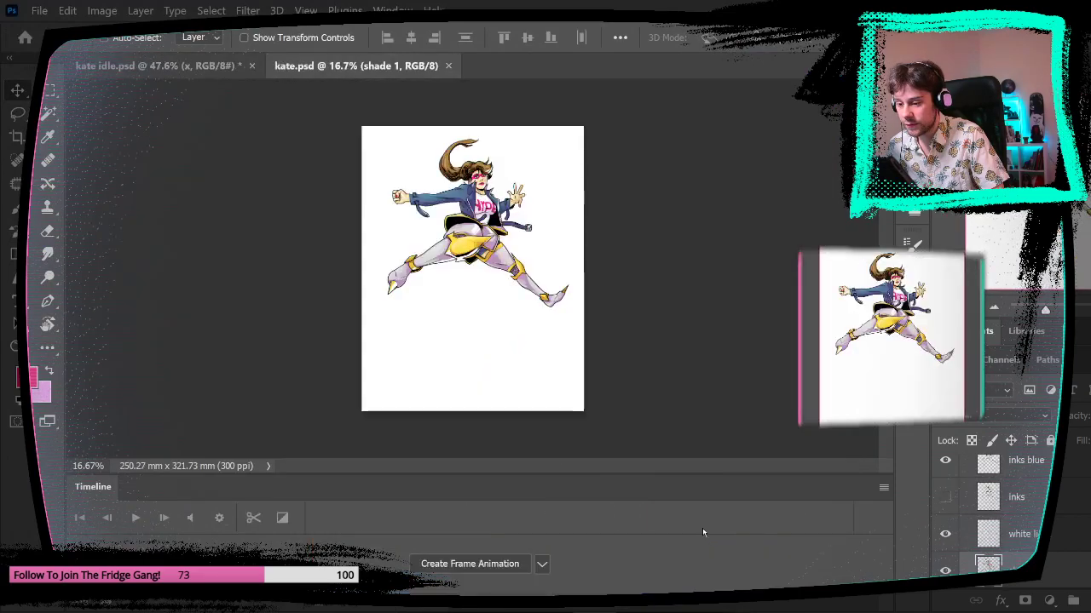
- Hide the shade 1 layer and make the flats layer active for editing the shirt lettering
drag(487, 212, 567, 235)
scroll(726, 310, up, 1)
scroll(726, 310, up, 1)
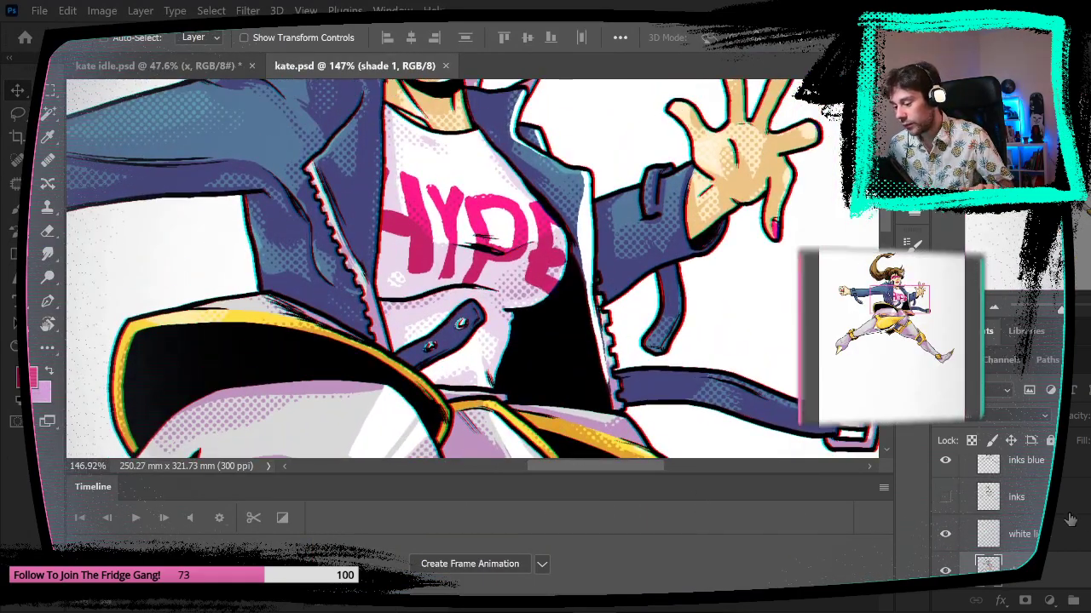
scroll(1065, 517, down, 2)
click(946, 526)
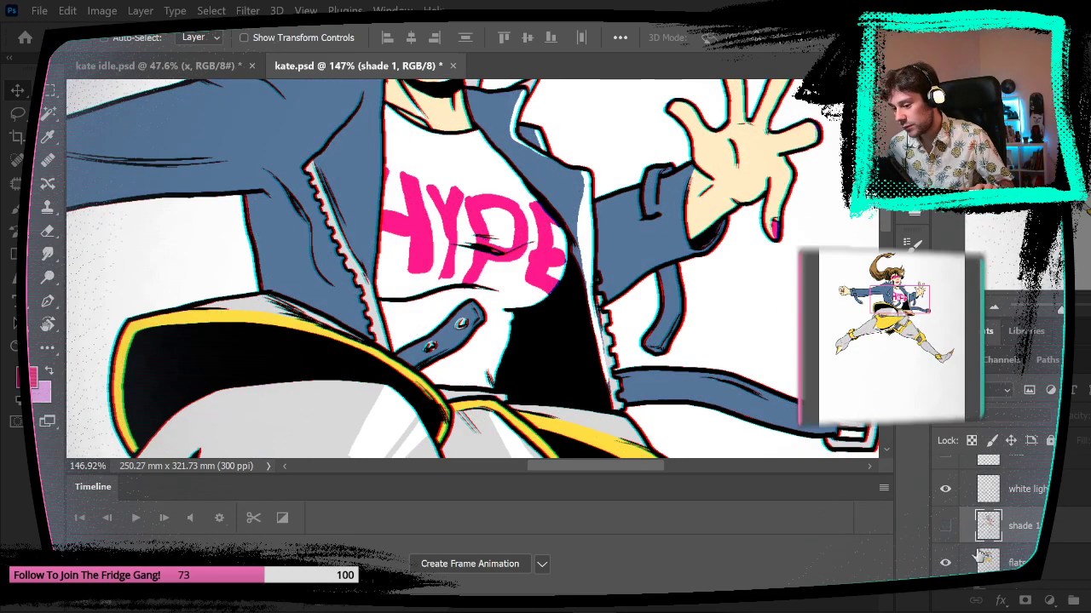
click(1048, 573)
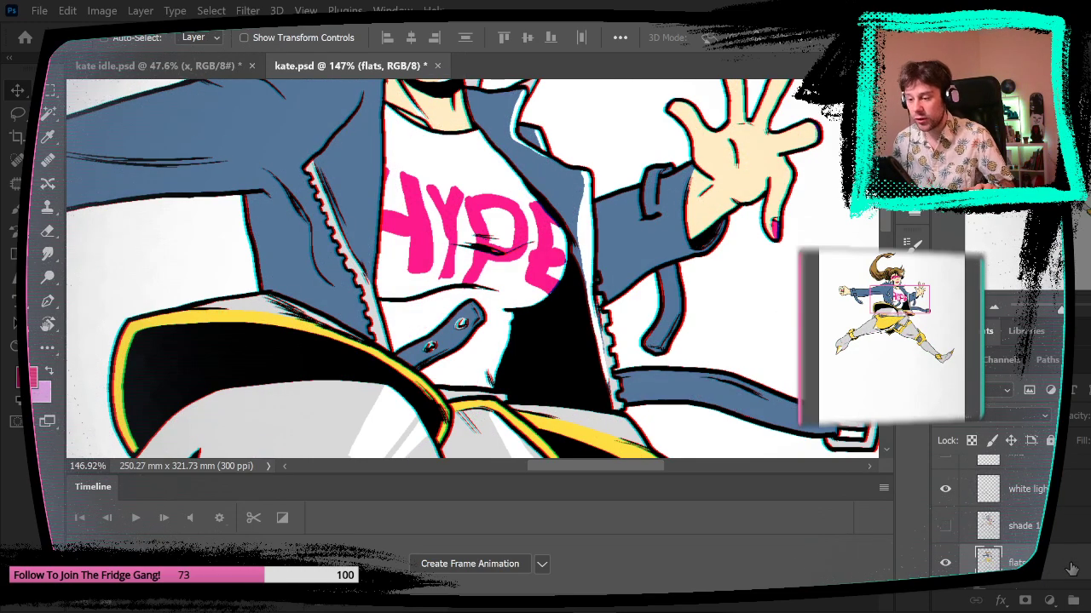
- Erase the pink HYPE lettering from the shirt on the flats layer with a size 25 Pencil-mode eraser
key(e)
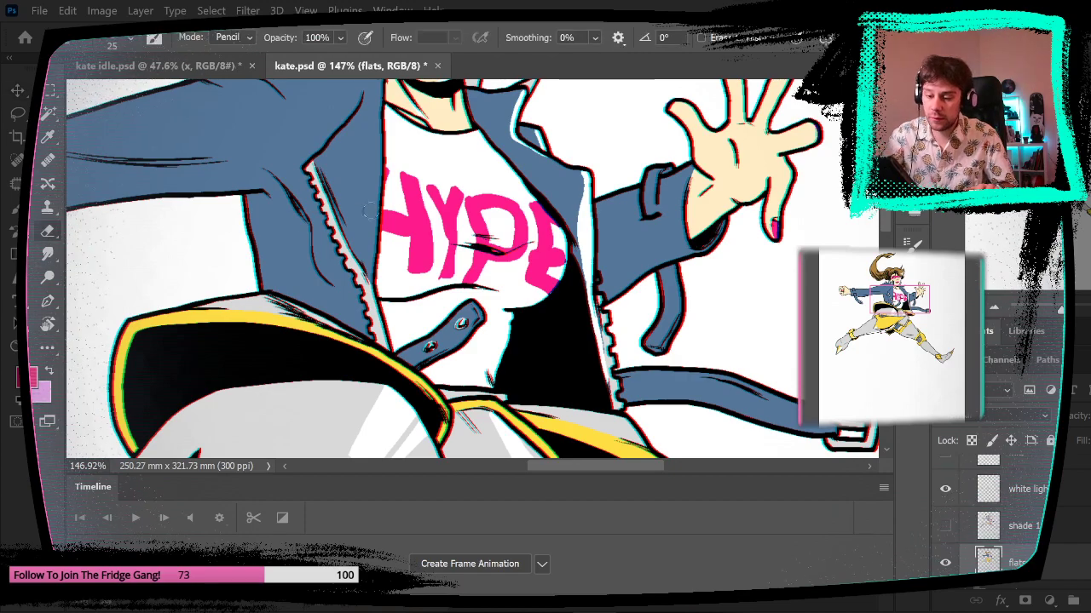
mouse_move(422, 179)
mouse_down()
mouse_move(411, 259)
mouse_move(424, 273)
mouse_move(426, 238)
mouse_move(400, 207)
mouse_move(387, 227)
mouse_move(394, 157)
mouse_move(442, 265)
mouse_move(459, 246)
mouse_move(473, 286)
mouse_move(485, 252)
mouse_move(464, 262)
mouse_move(445, 231)
mouse_up()
key(ctrl+z)
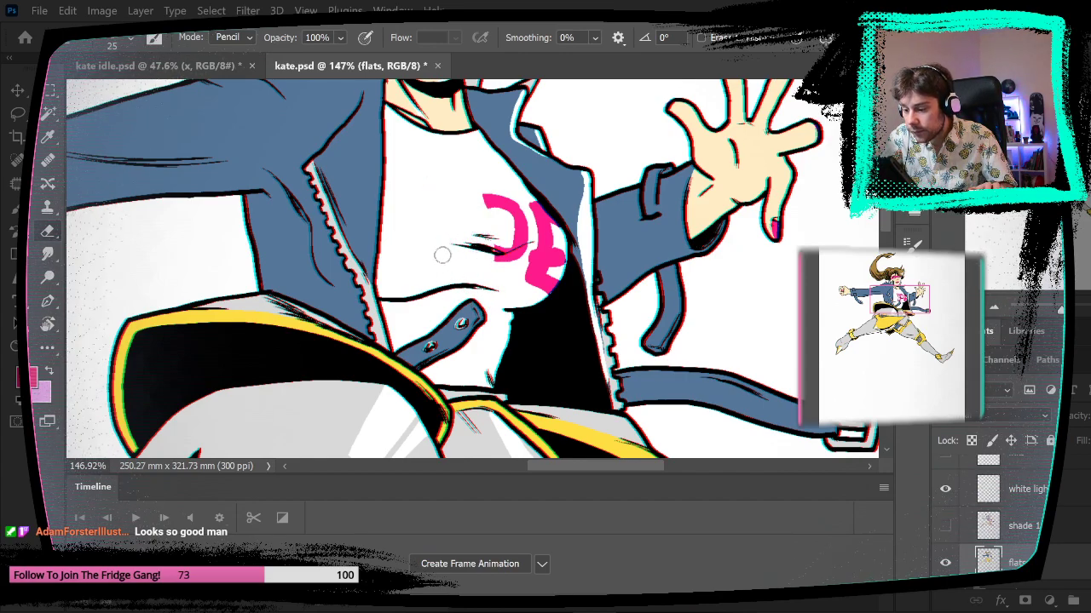
mouse_move(488, 259)
mouse_down()
mouse_move(503, 256)
mouse_move(517, 210)
mouse_move(536, 213)
mouse_move(558, 234)
mouse_move(558, 281)
mouse_move(546, 285)
mouse_up()
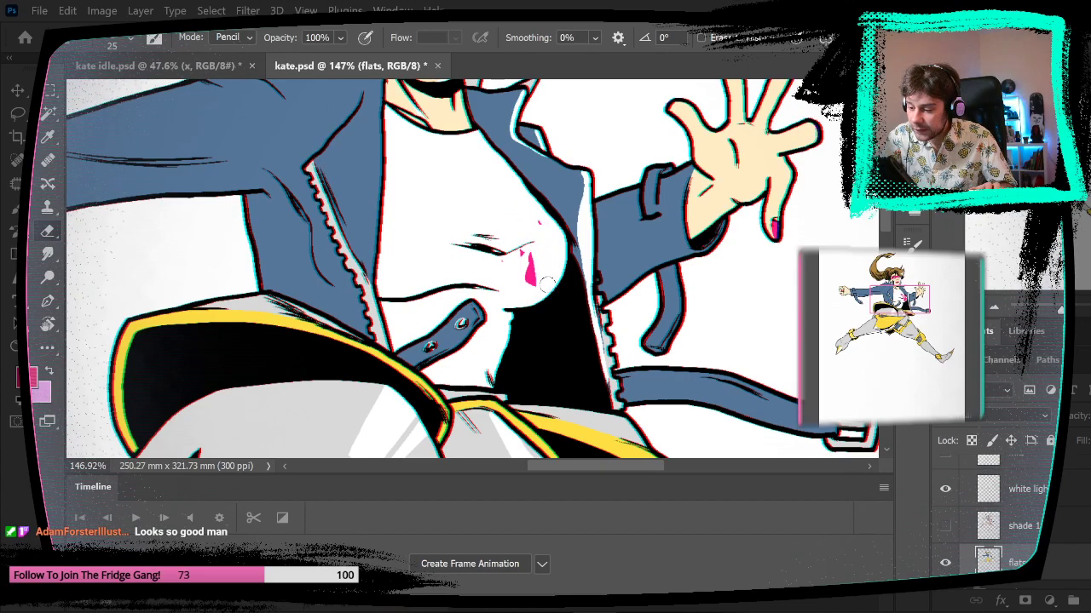
drag(515, 251, 497, 249)
mouse_move(587, 354)
mouse_down()
mouse_move(546, 380)
mouse_move(443, 384)
mouse_up()
mouse_move(627, 329)
mouse_down()
mouse_move(594, 328)
mouse_move(629, 315)
mouse_move(513, 220)
mouse_up()
- Outline one diagonal bar of a pink X across the shirt's chest with a size 15 brush and trim its upper end with the Eraser
key(b)
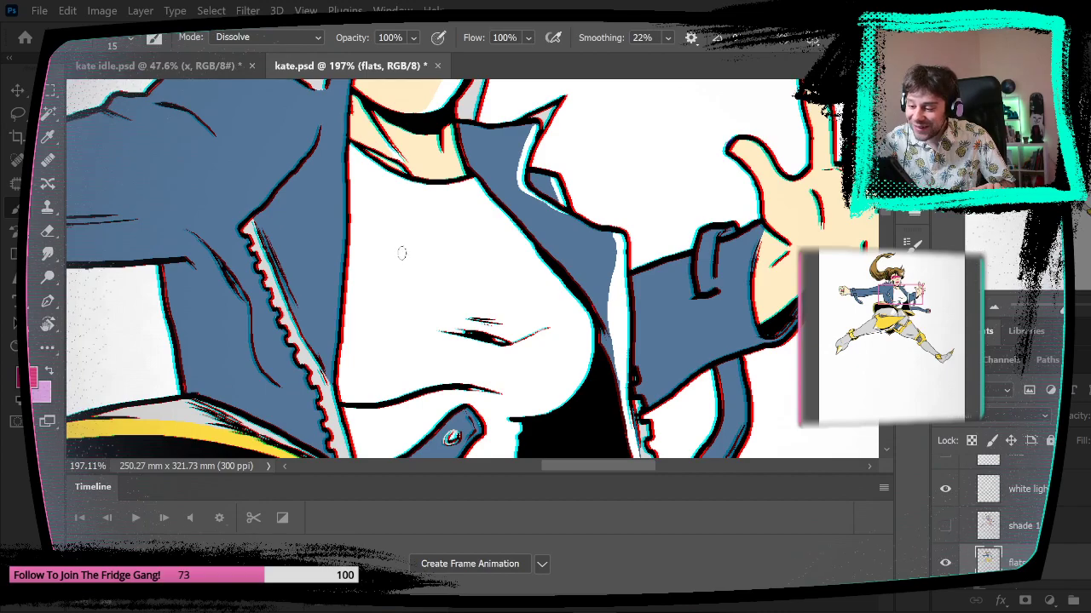
key(ctrl+z)
drag(406, 256, 475, 328)
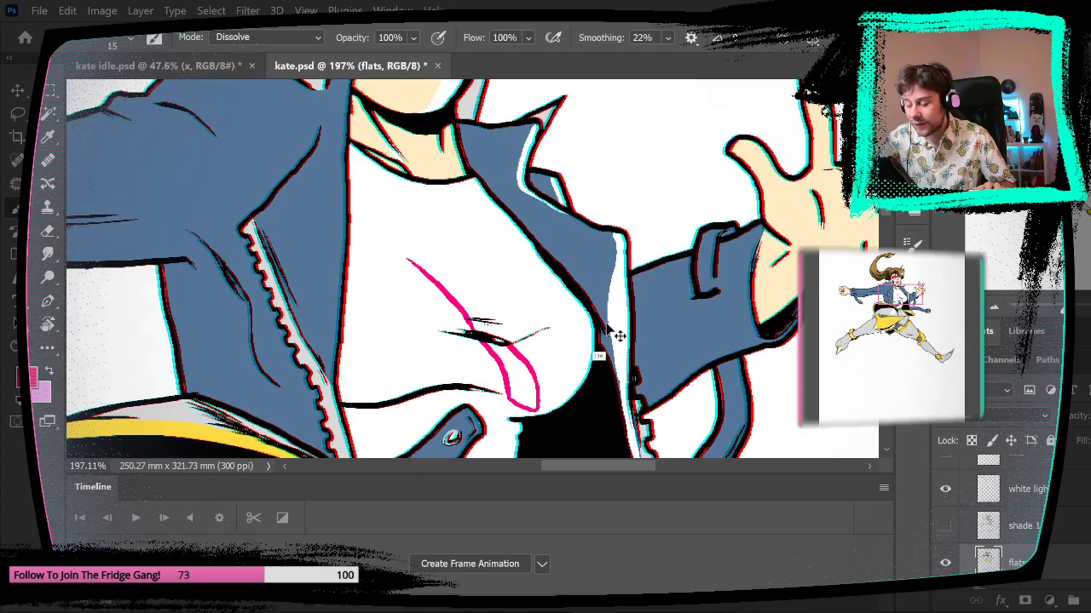
scroll(614, 334, down, 5)
scroll(614, 334, up, 6)
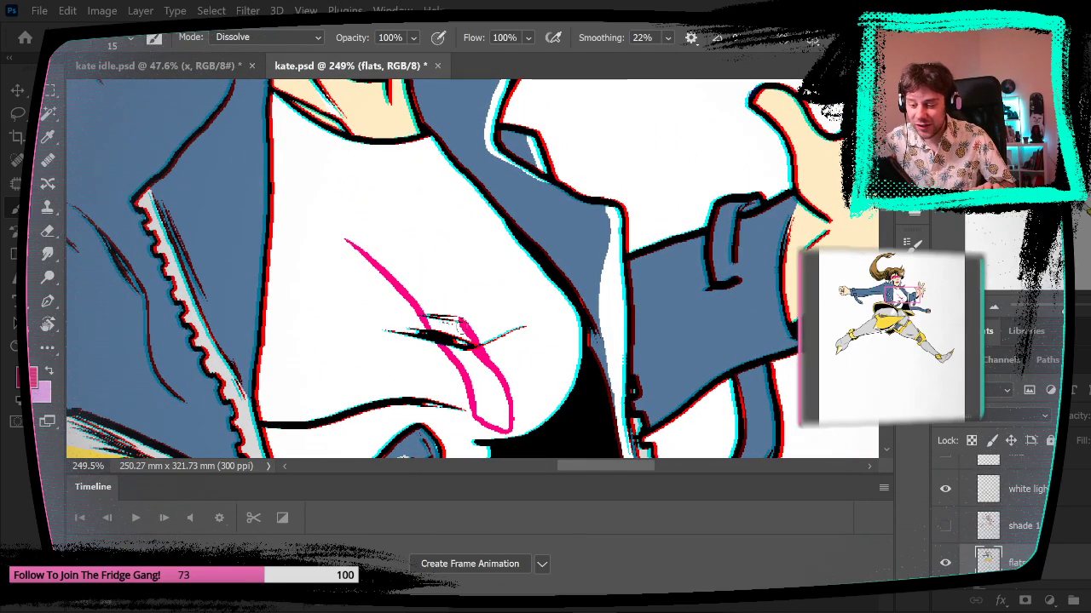
drag(464, 328, 384, 221)
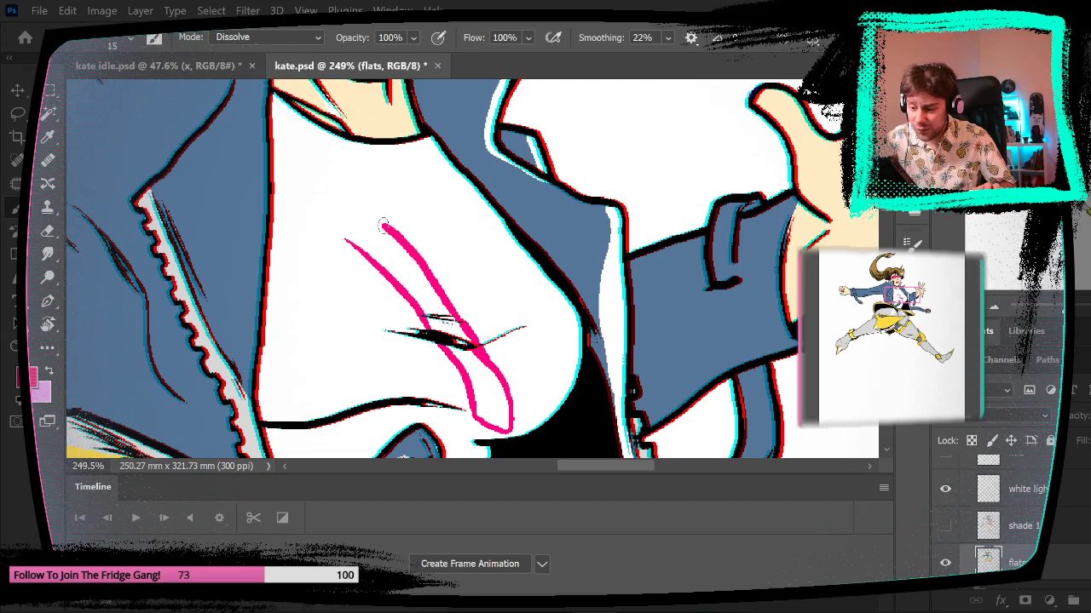
click(48, 231)
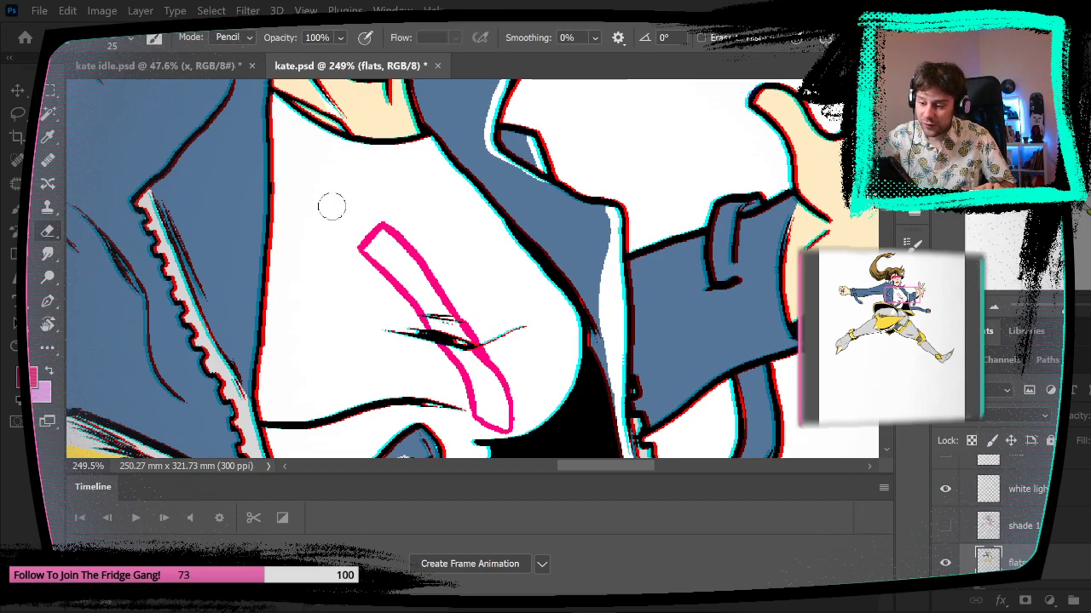
key(b)
scroll(528, 397, down, 5)
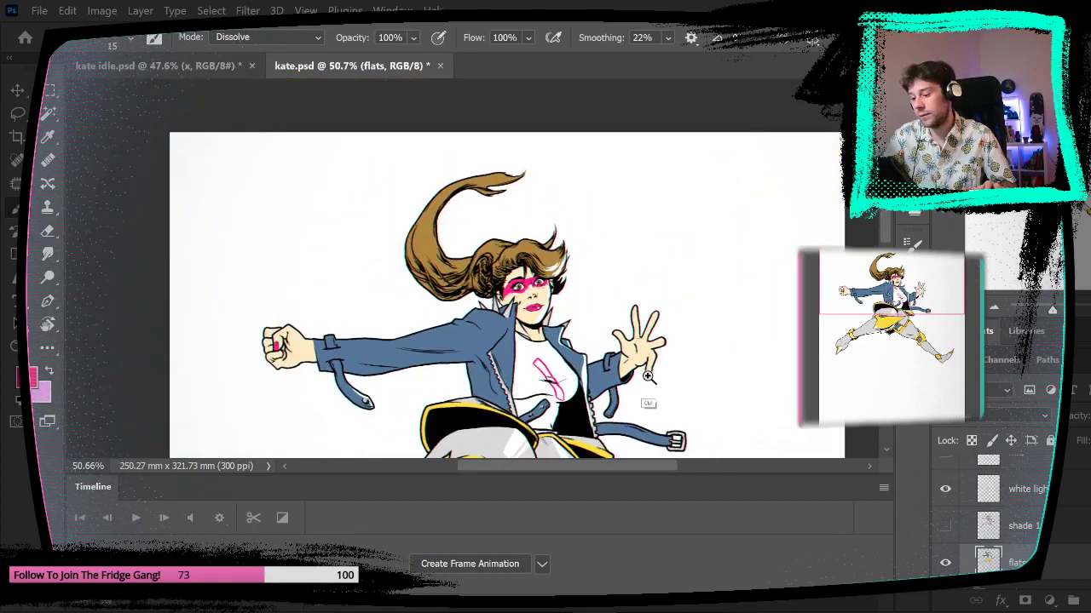
drag(645, 414, 607, 329)
scroll(520, 281, up, 5)
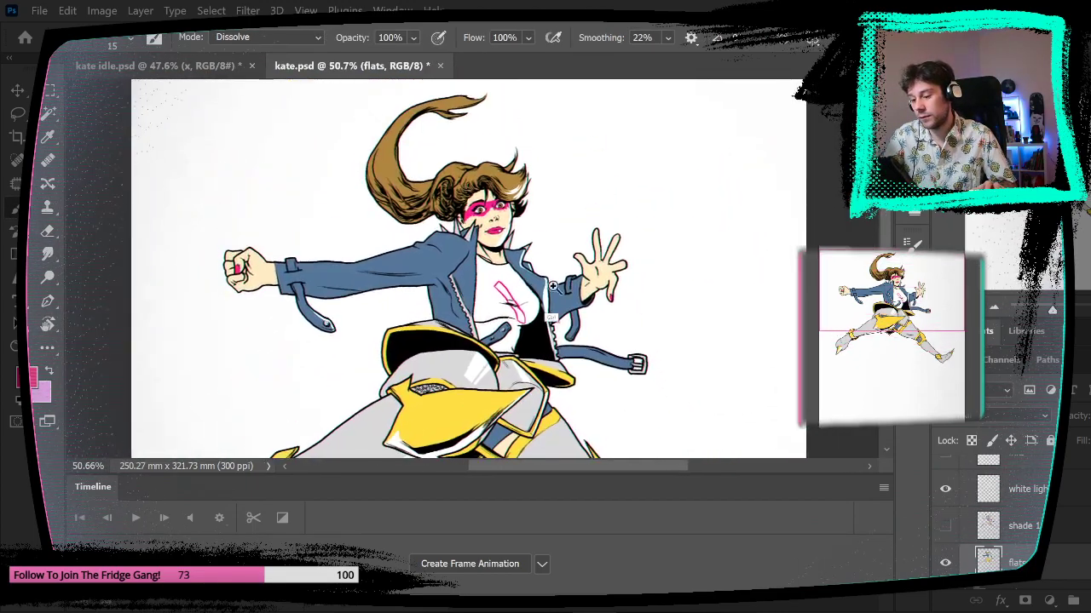
- Erase the unfinished pink bar outline from the shirt and paint a solid pink blob as the X's centre on the flats layer
key(e)
mouse_move(419, 277)
mouse_down()
mouse_move(511, 366)
mouse_move(526, 433)
mouse_move(528, 414)
mouse_up()
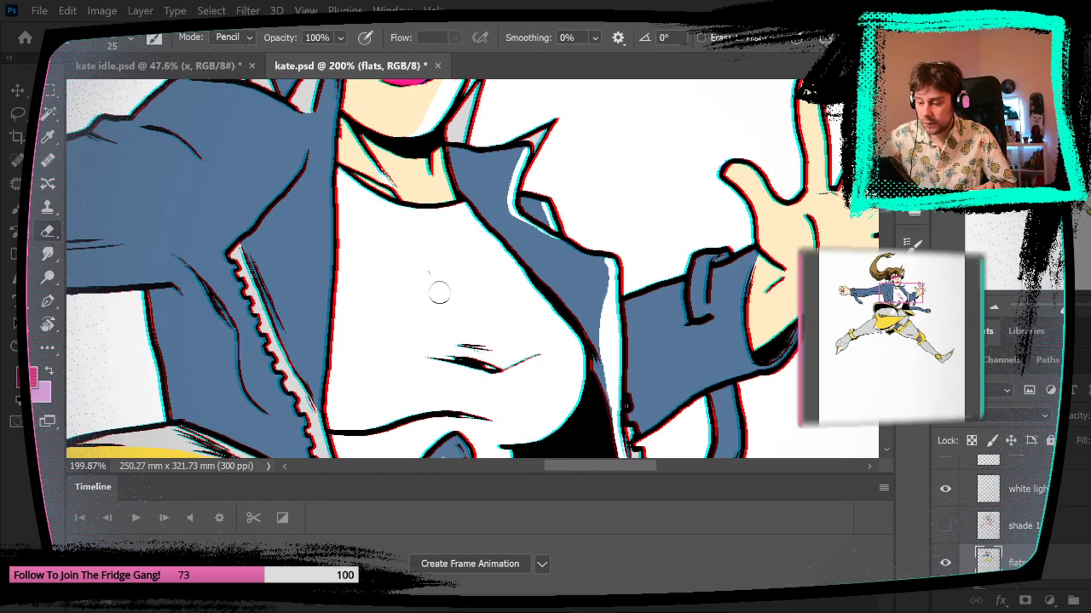
key(b)
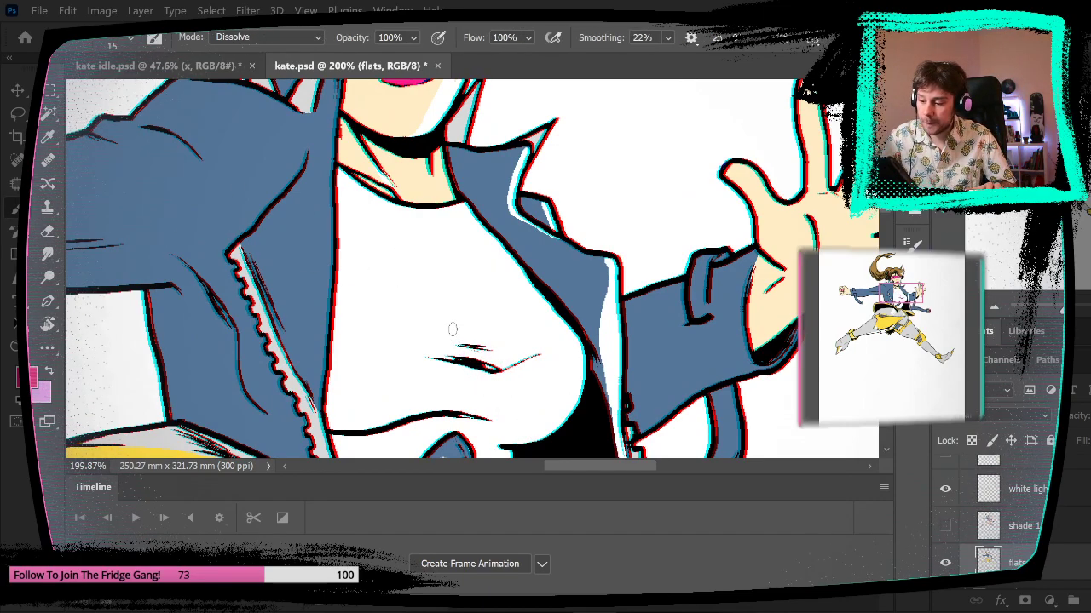
drag(453, 329, 468, 345)
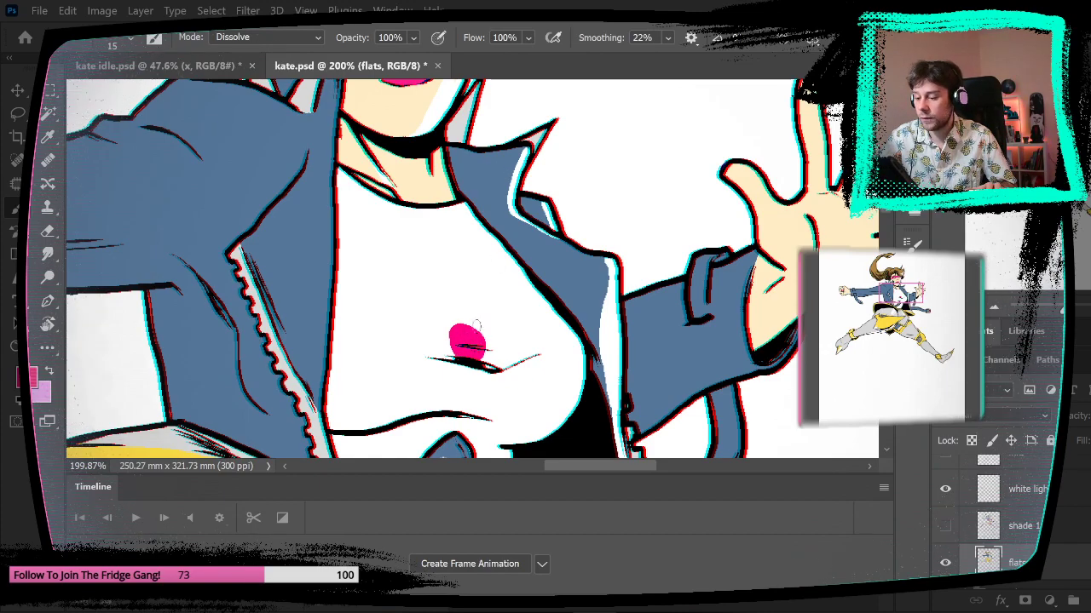
key(ctrl+z)
mouse_move(467, 323)
mouse_down()
mouse_move(463, 316)
mouse_move(475, 328)
mouse_up()
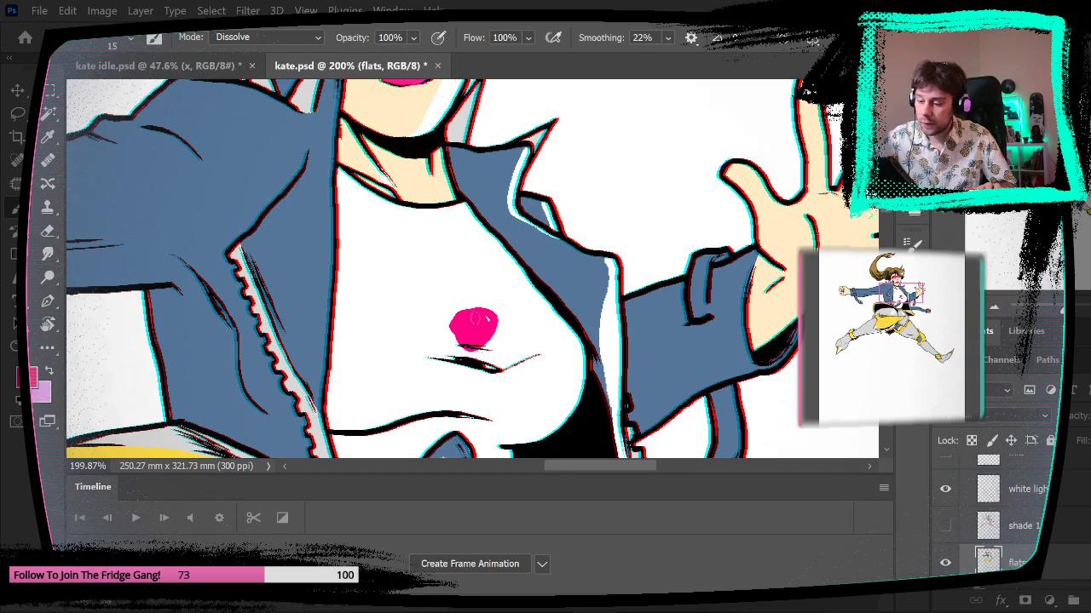
- Draw the X's two upper arms outward from the blob and fill the hollow upper-left arm with pink using the Paint Bucket
mouse_move(477, 321)
mouse_down()
mouse_move(437, 272)
mouse_move(406, 262)
mouse_up()
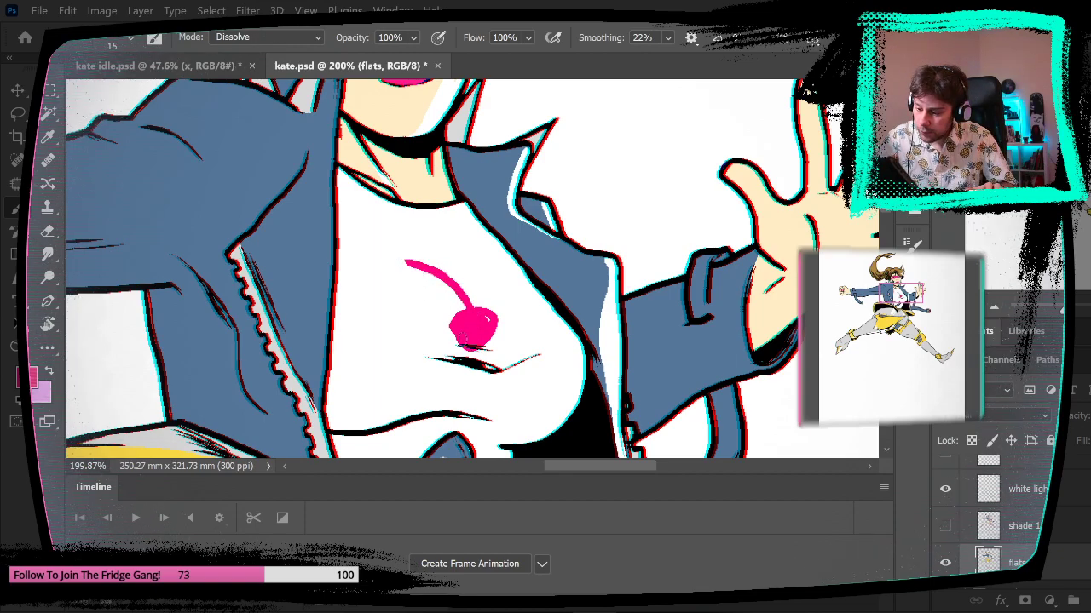
drag(459, 332, 425, 297)
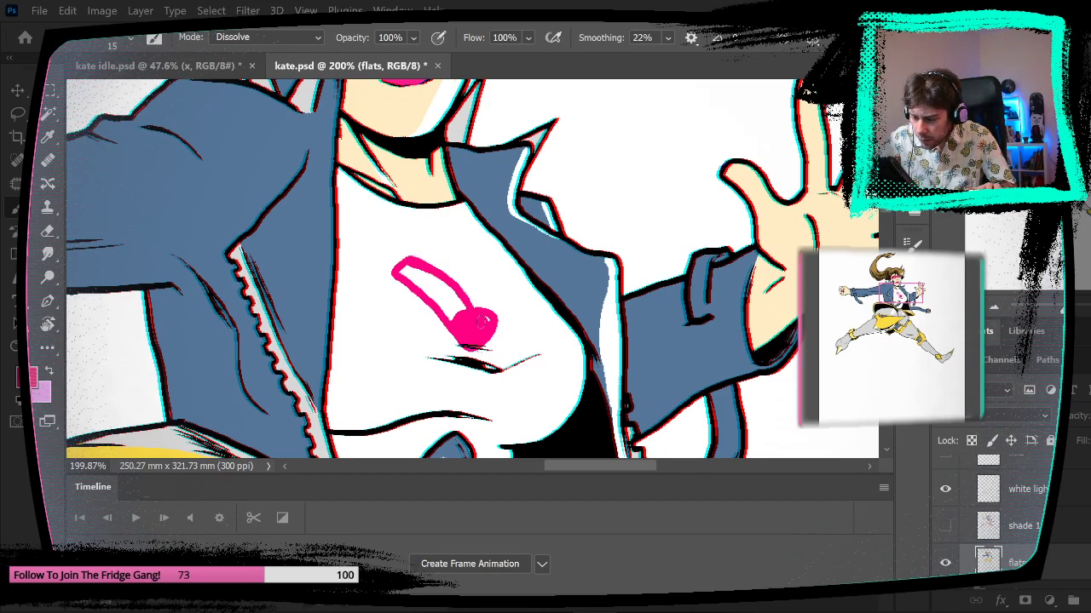
drag(474, 319, 513, 258)
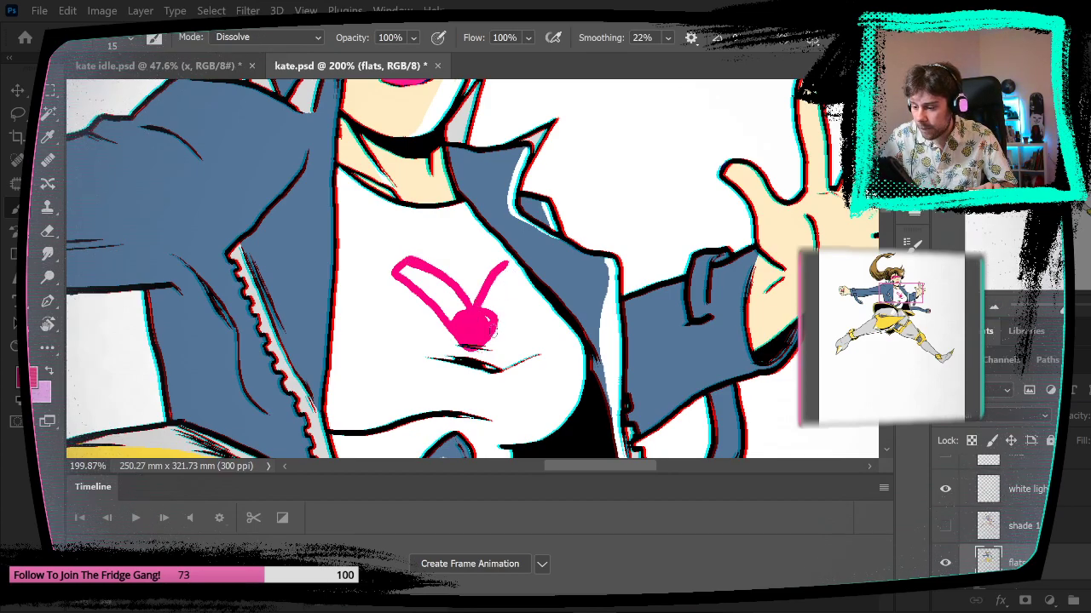
mouse_move(498, 317)
mouse_down()
mouse_move(514, 273)
mouse_move(486, 320)
mouse_up()
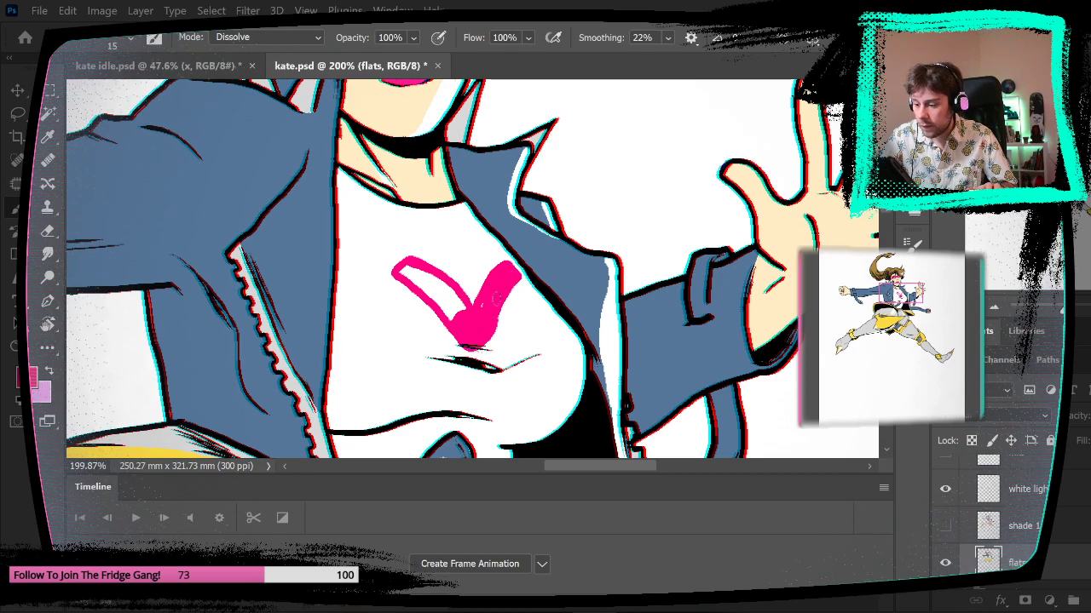
key(g)
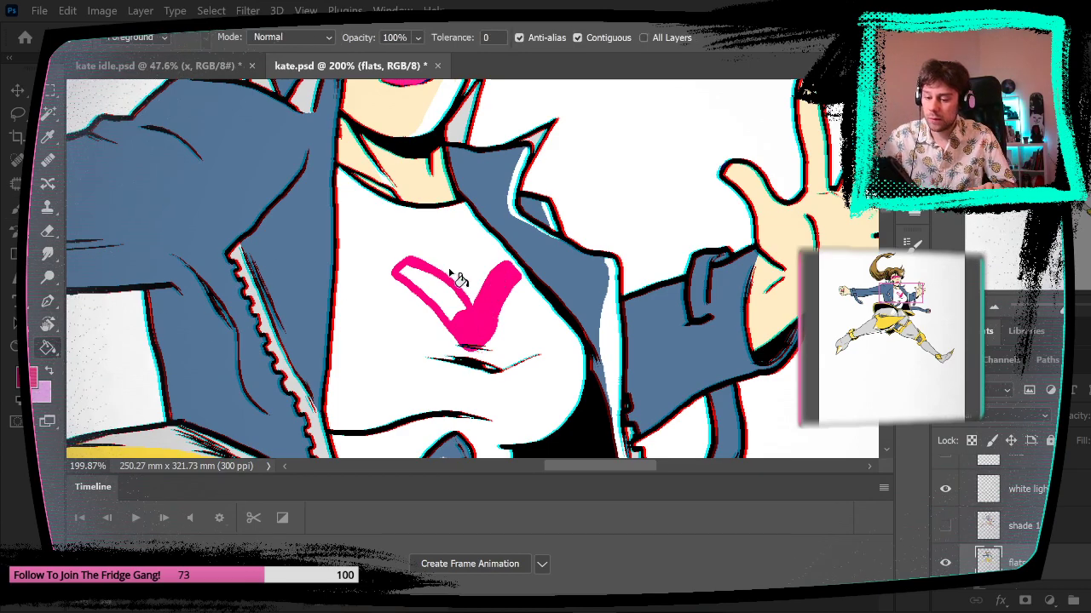
click(445, 307)
- Outline the X's two lower arms in pink with the size 15 brush, curving the lower-right arm around the chest
key(b)
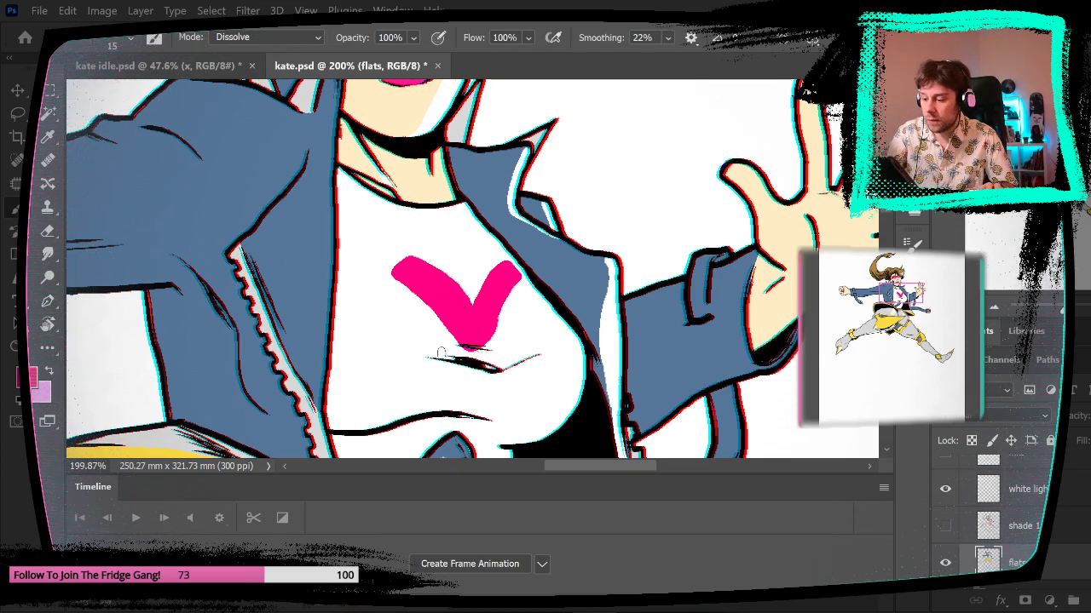
drag(453, 334, 410, 395)
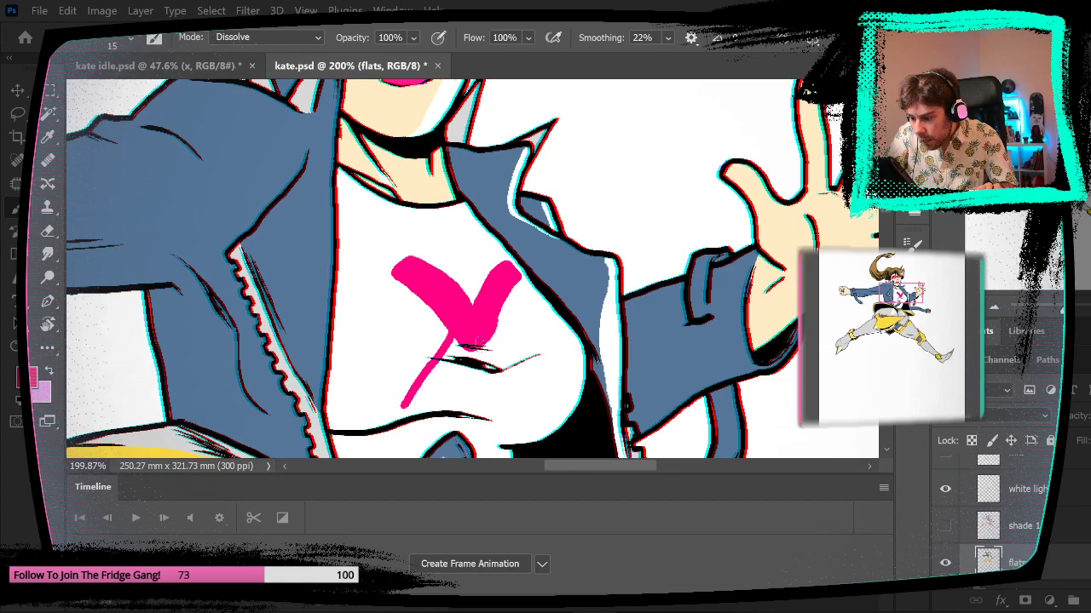
mouse_move(468, 351)
mouse_down()
mouse_move(450, 409)
mouse_move(400, 416)
mouse_move(407, 394)
mouse_up()
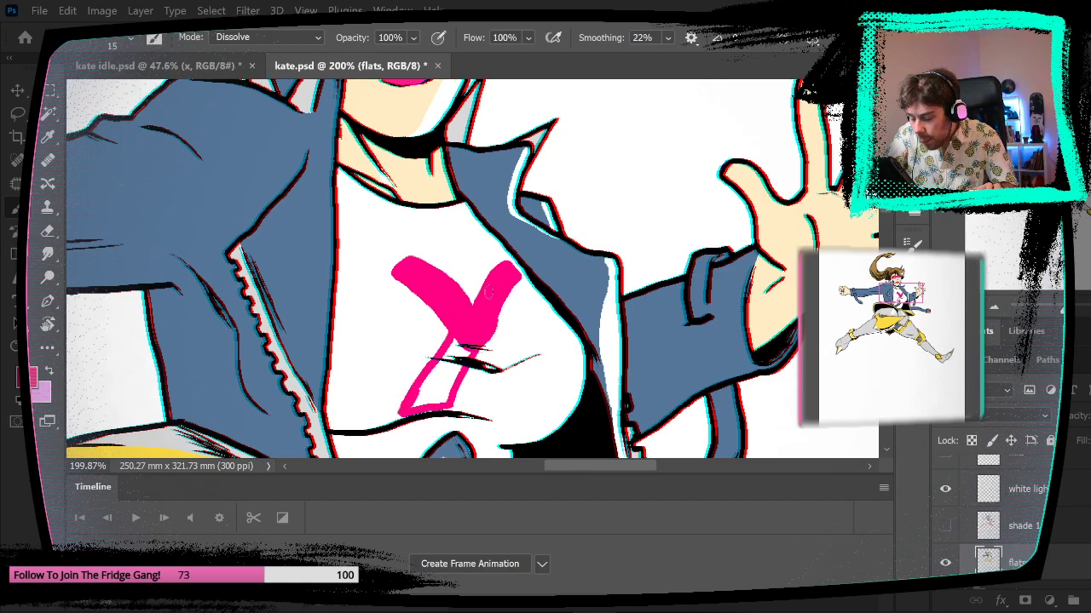
drag(473, 348, 509, 426)
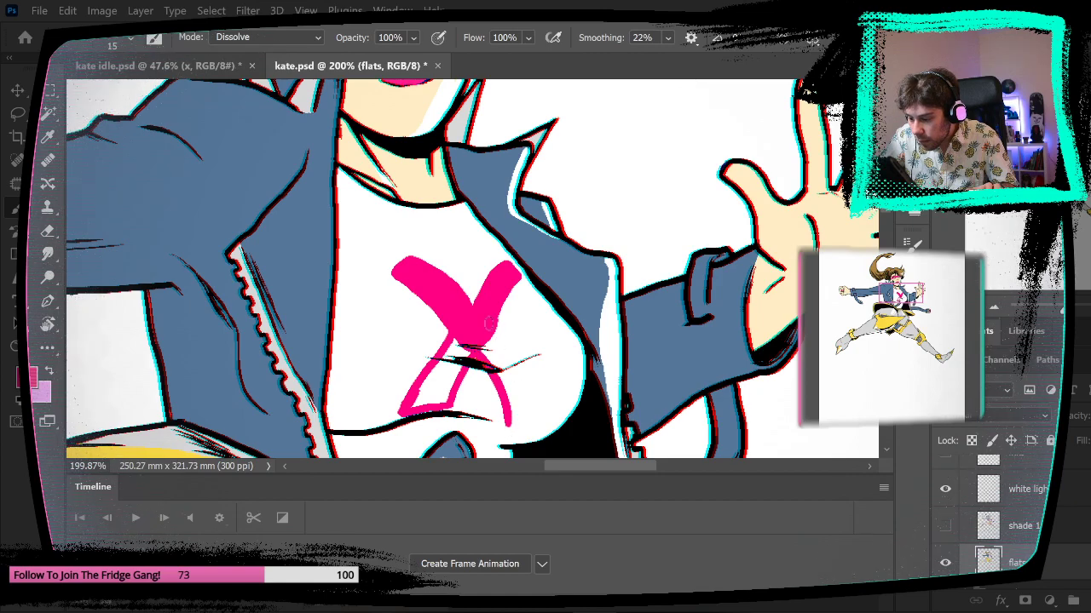
mouse_move(487, 317)
mouse_down()
mouse_move(540, 364)
mouse_move(542, 397)
mouse_move(513, 423)
mouse_up()
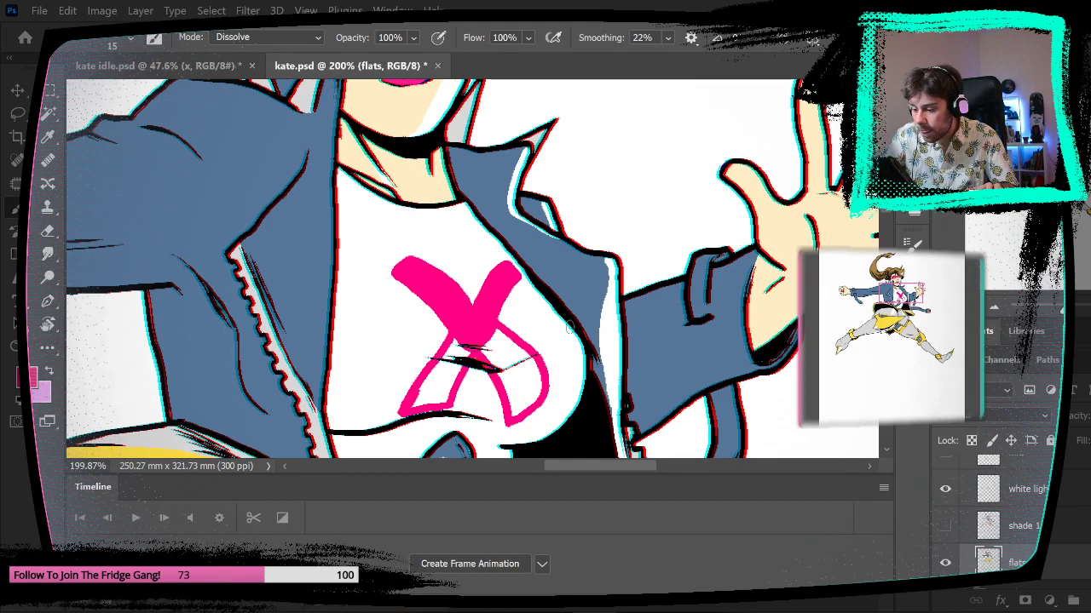
- Trim the end of the X's lower-right arm with the size 25 Eraser and redraw its tip in pink
click(48, 232)
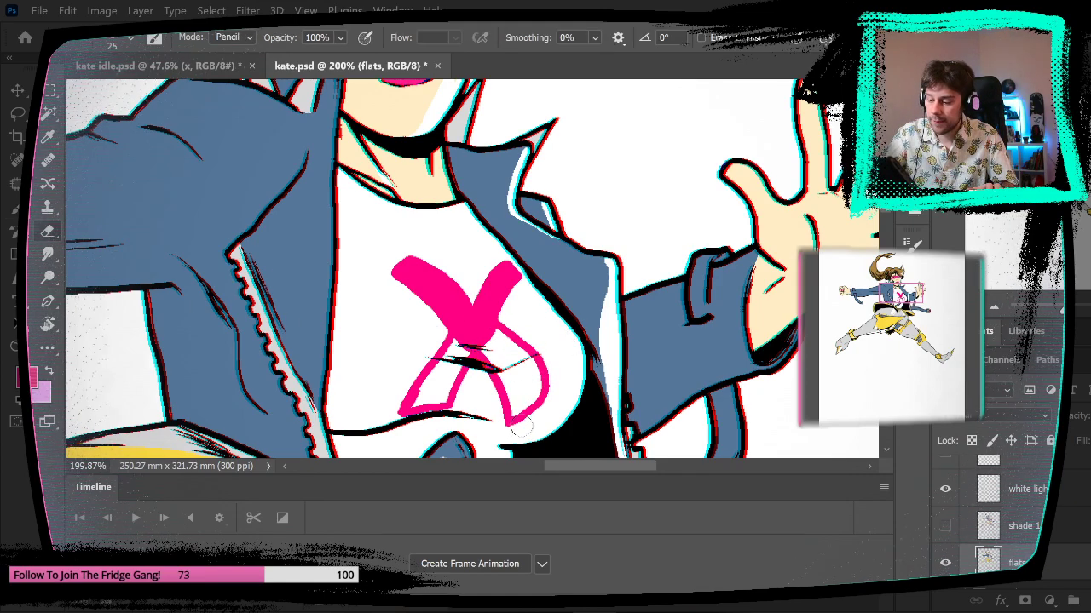
drag(503, 427, 534, 390)
key(b)
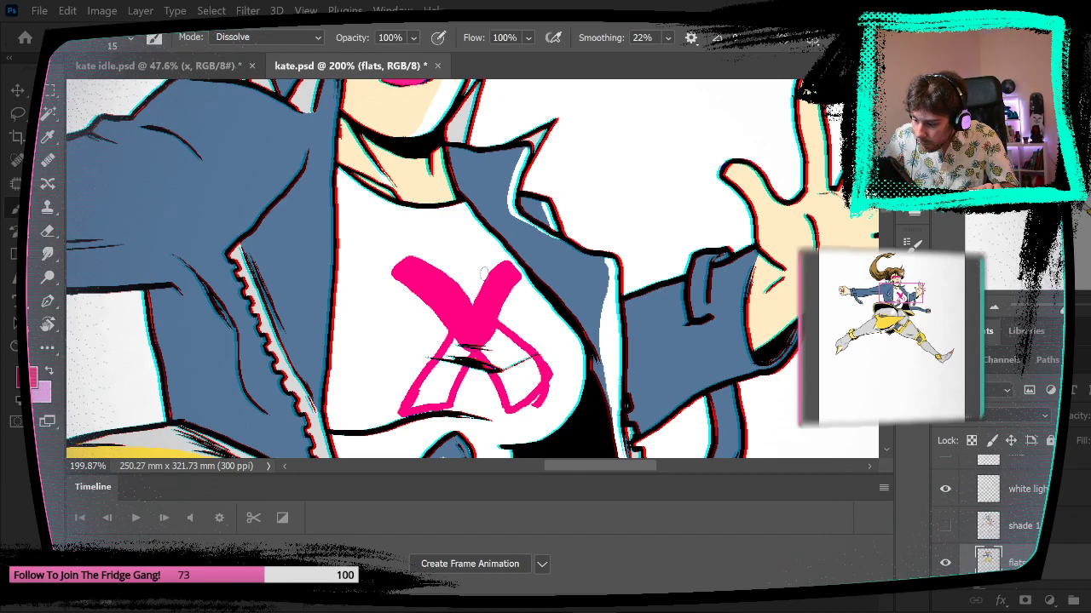
key(e)
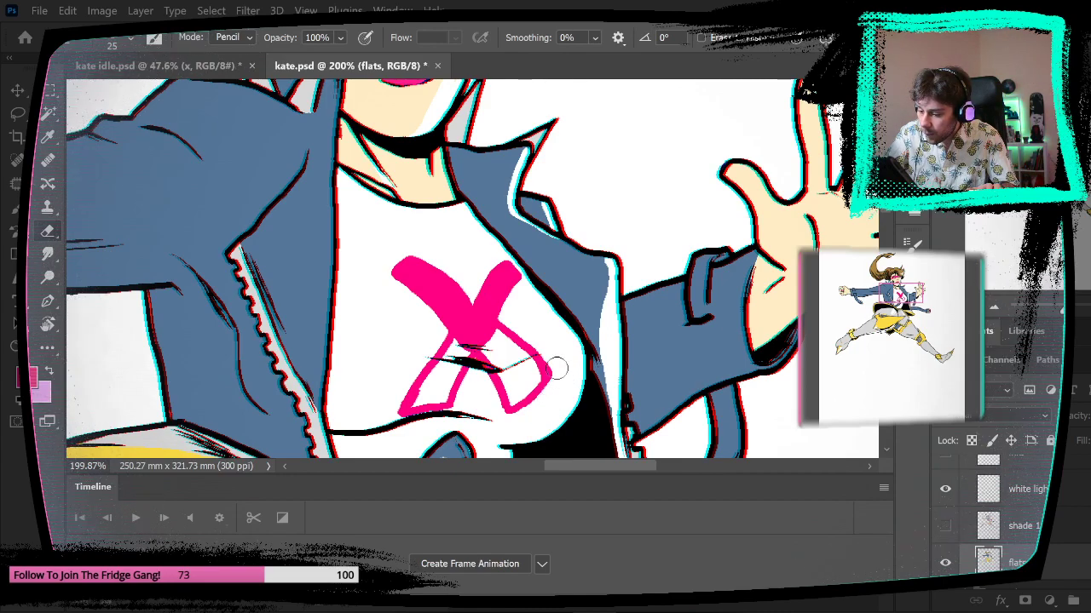
- Fill both outlined lower arms of the X with pink using the Paint Bucket
key(g)
click(524, 396)
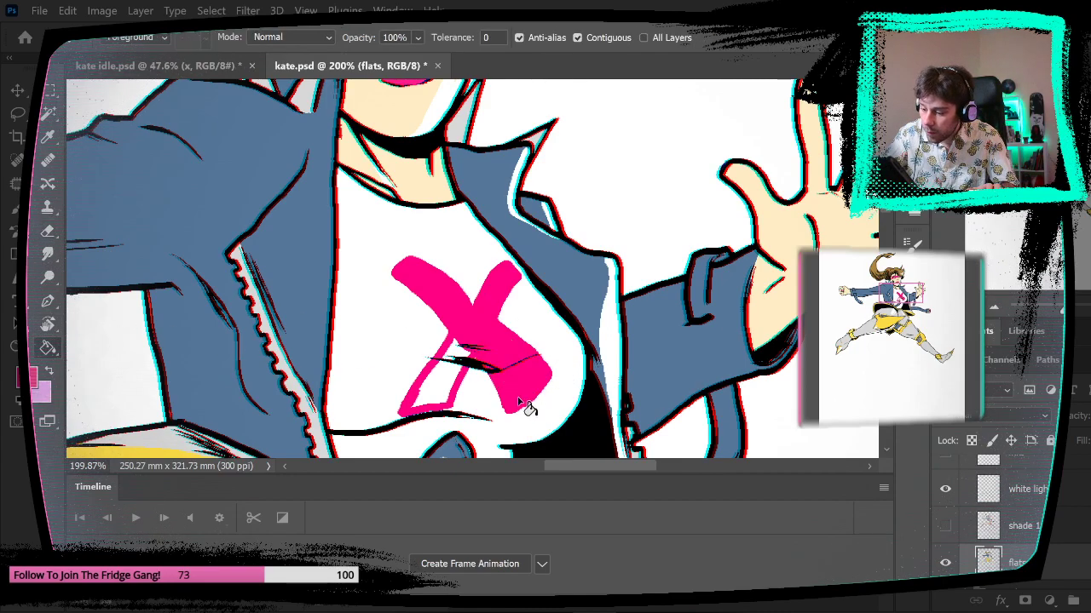
click(448, 390)
- Shorten the end of the X's lower-left arm with the Pencil-mode Eraser, keeping it clear of the fold line beneath the chest
key(b)
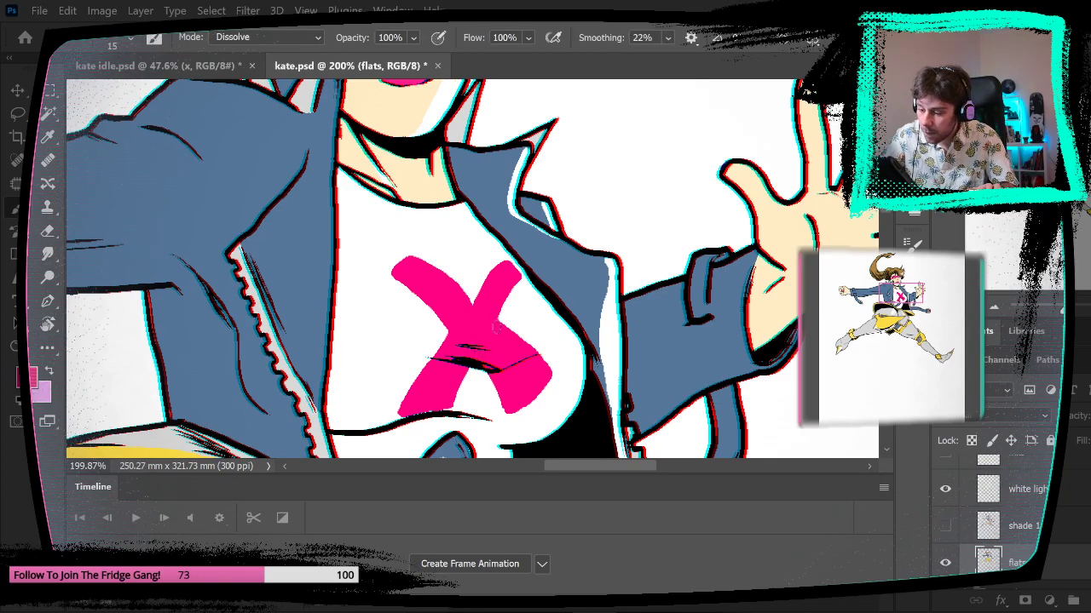
mouse_move(665, 433)
mouse_down()
mouse_move(610, 428)
mouse_move(717, 415)
mouse_move(607, 212)
mouse_up()
mouse_move(546, 284)
mouse_down()
mouse_move(567, 220)
mouse_move(550, 265)
mouse_up()
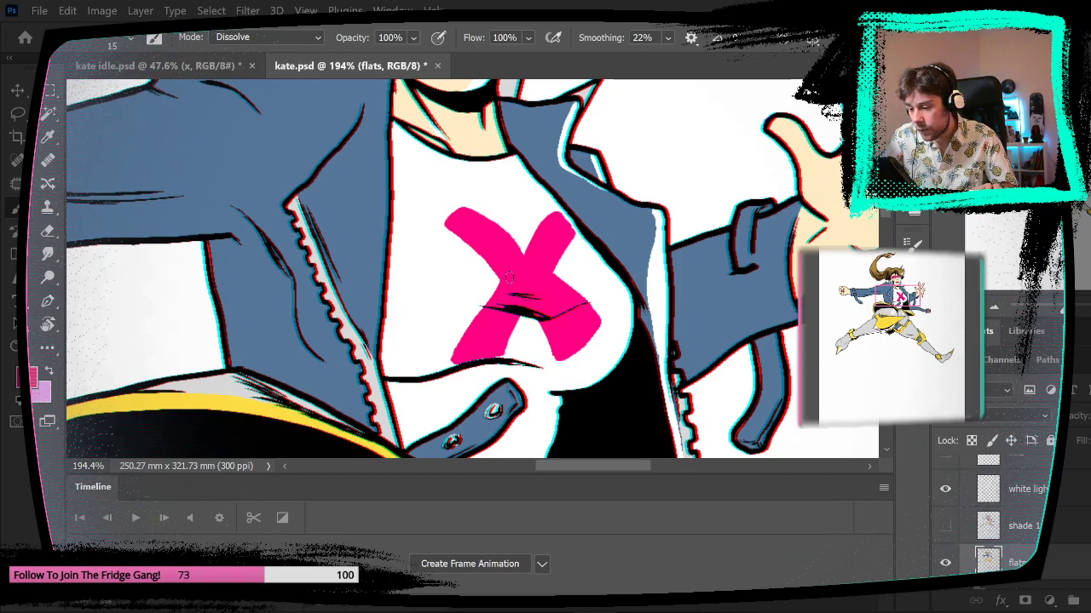
key(e)
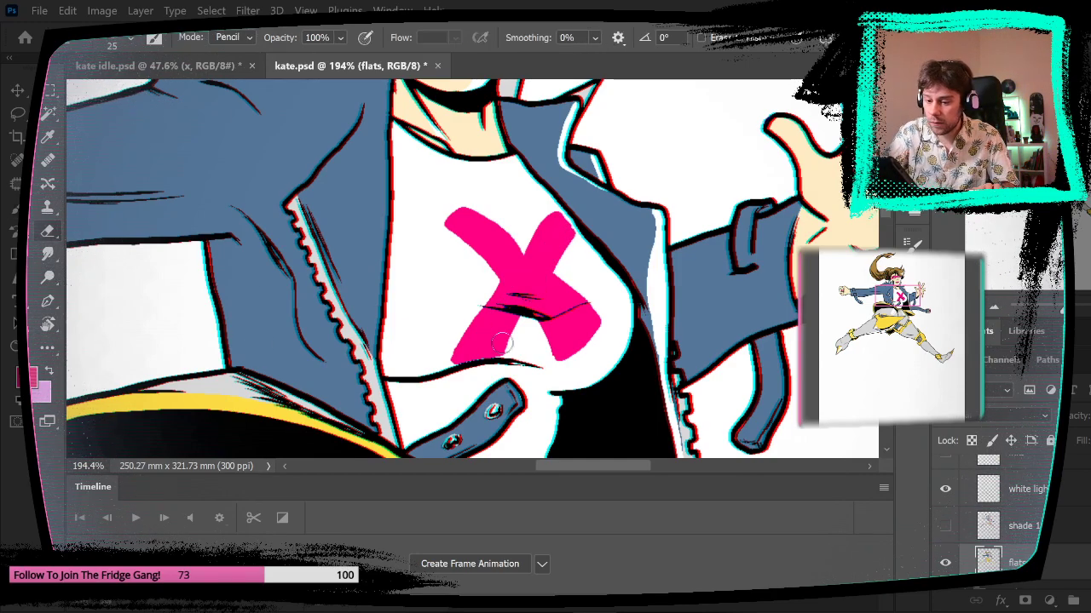
drag(489, 362, 449, 362)
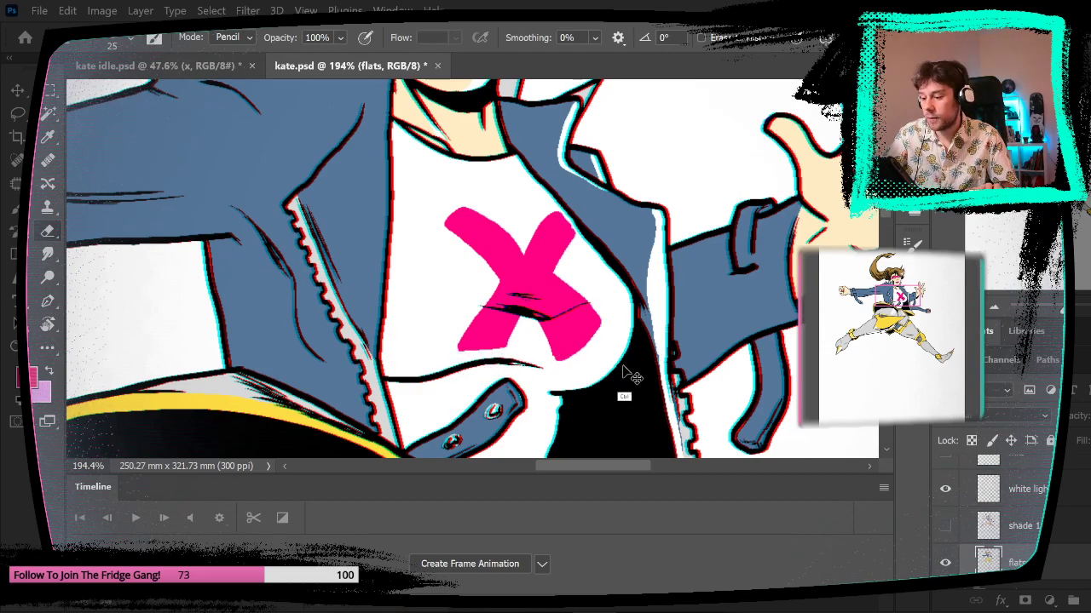
key(ctrl+z)
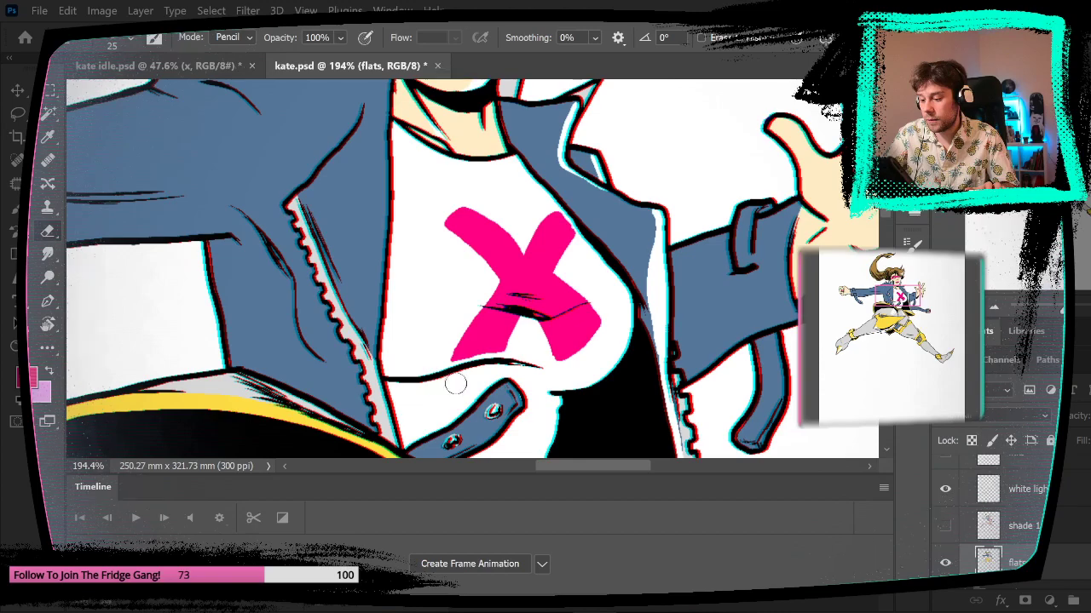
mouse_move(505, 362)
mouse_down()
mouse_move(471, 361)
mouse_move(448, 344)
mouse_up()
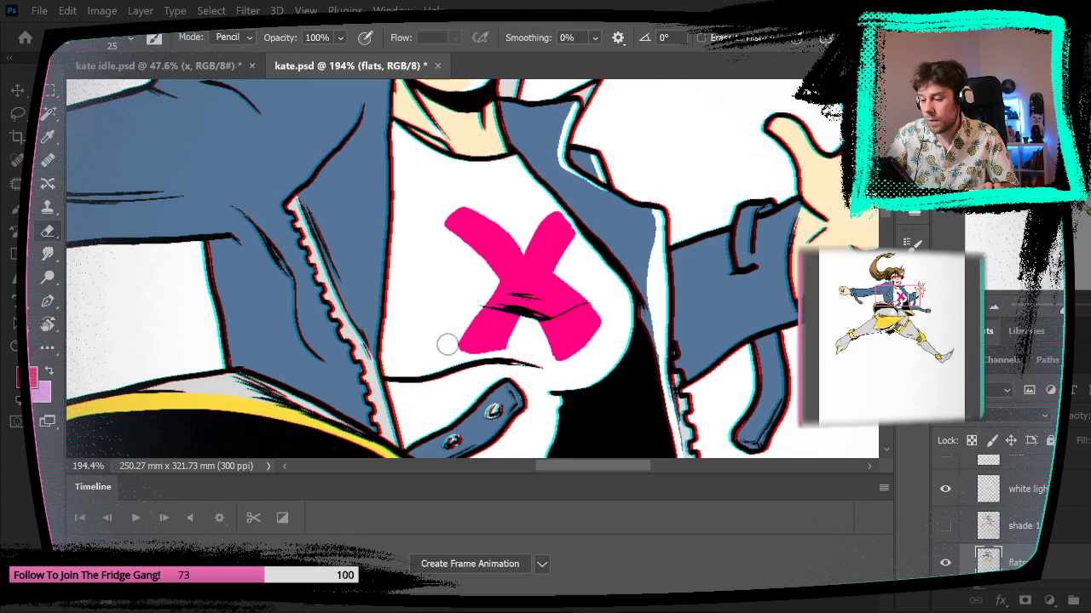
- Extend the tip of the X's upper-left arm slightly outward with the size 15 brush and check the X on the whole figure
key(b)
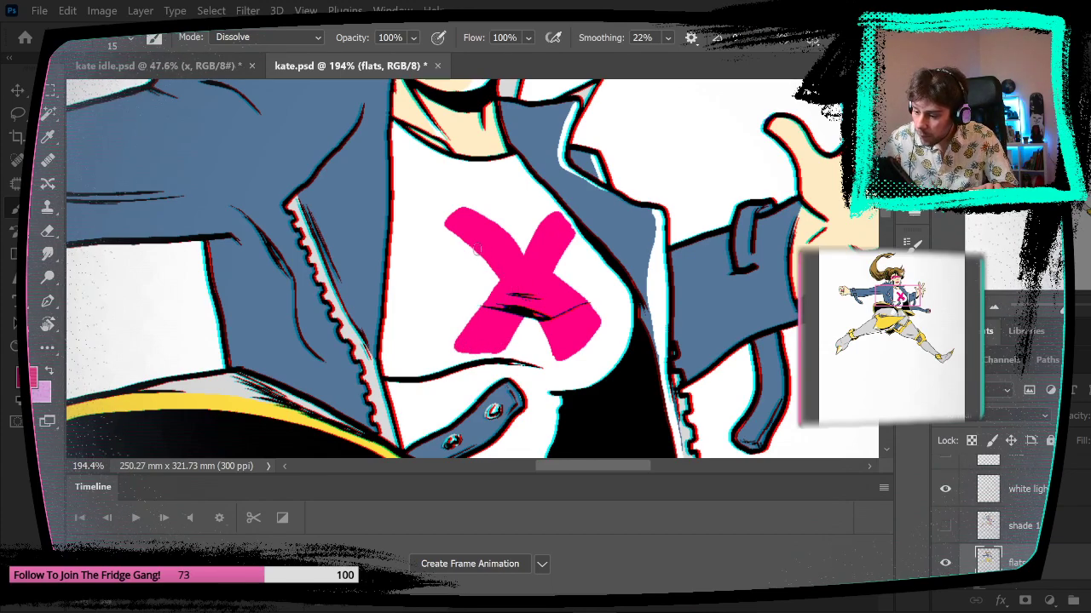
drag(450, 234, 444, 226)
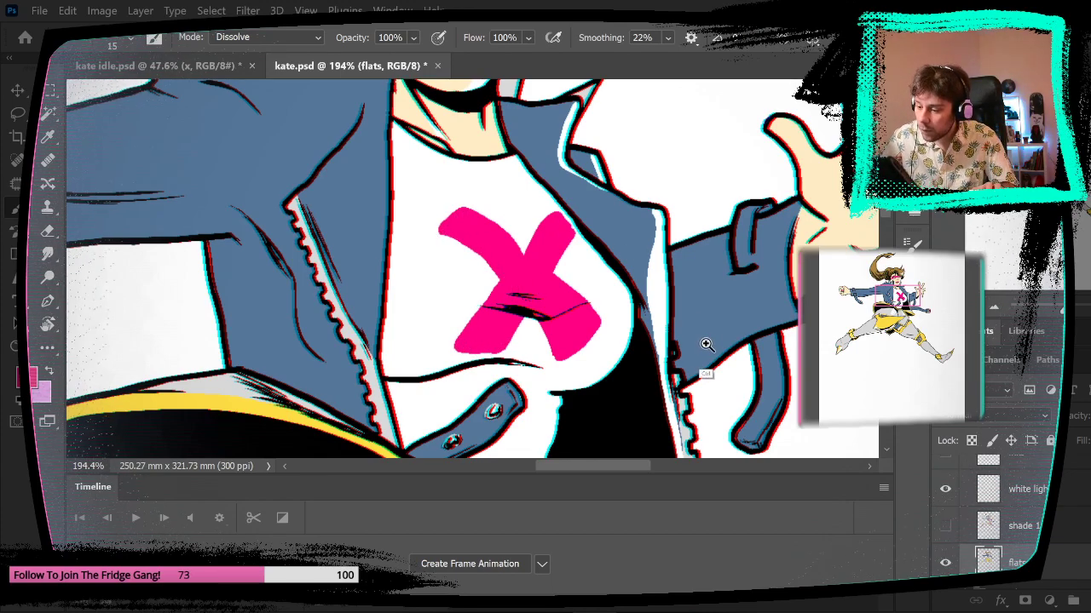
drag(706, 344, 653, 207)
drag(748, 365, 679, 273)
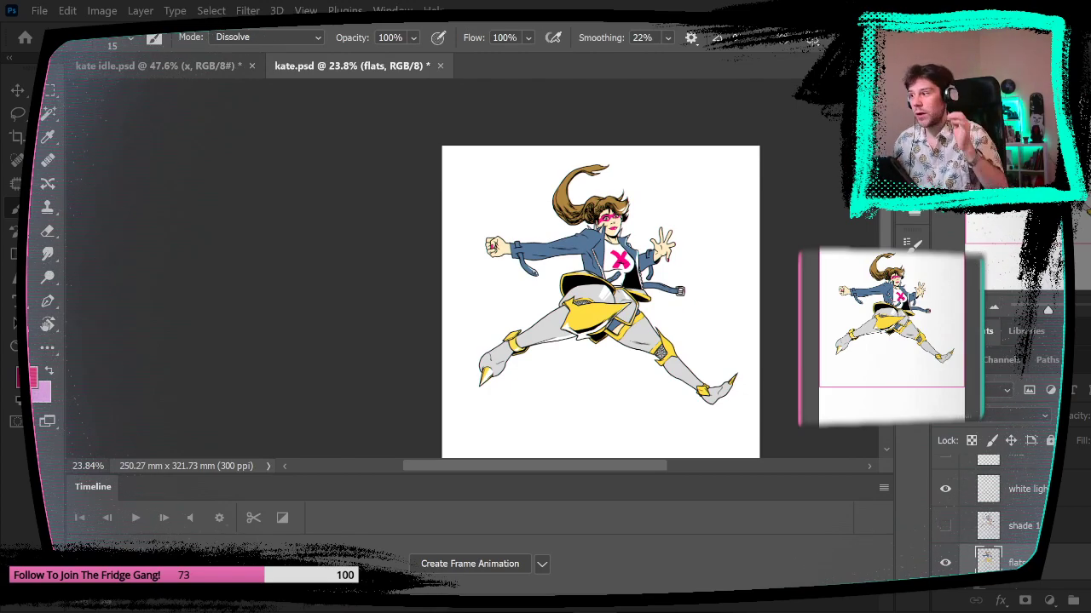
- Show the shade 1 layer, make it active, and erase the old lettering's shading from the shirt's chest with the size 25 Eraser
drag(645, 269, 730, 292)
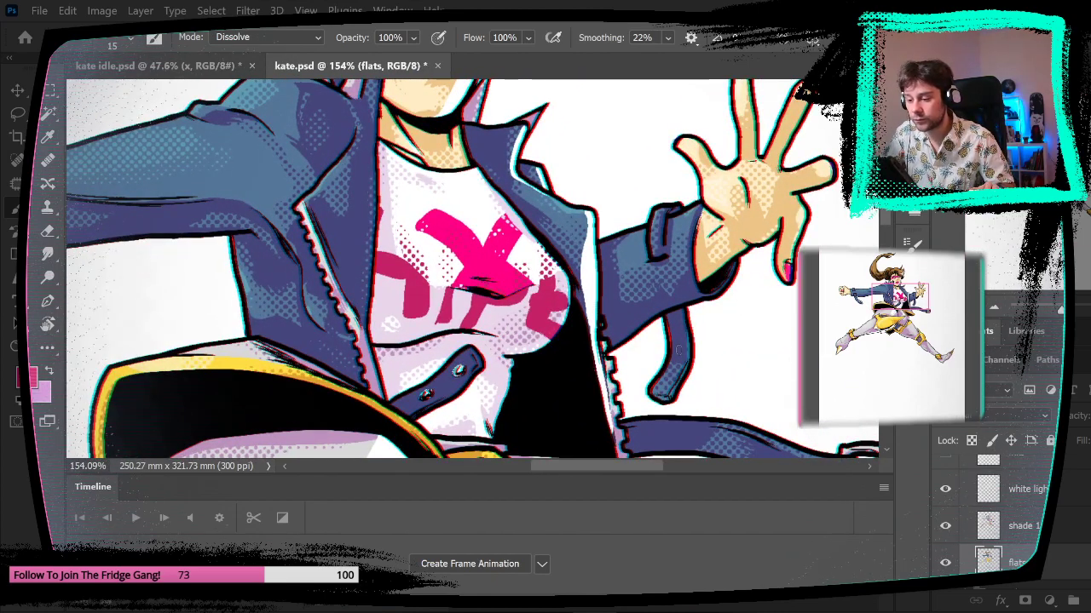
click(1055, 530)
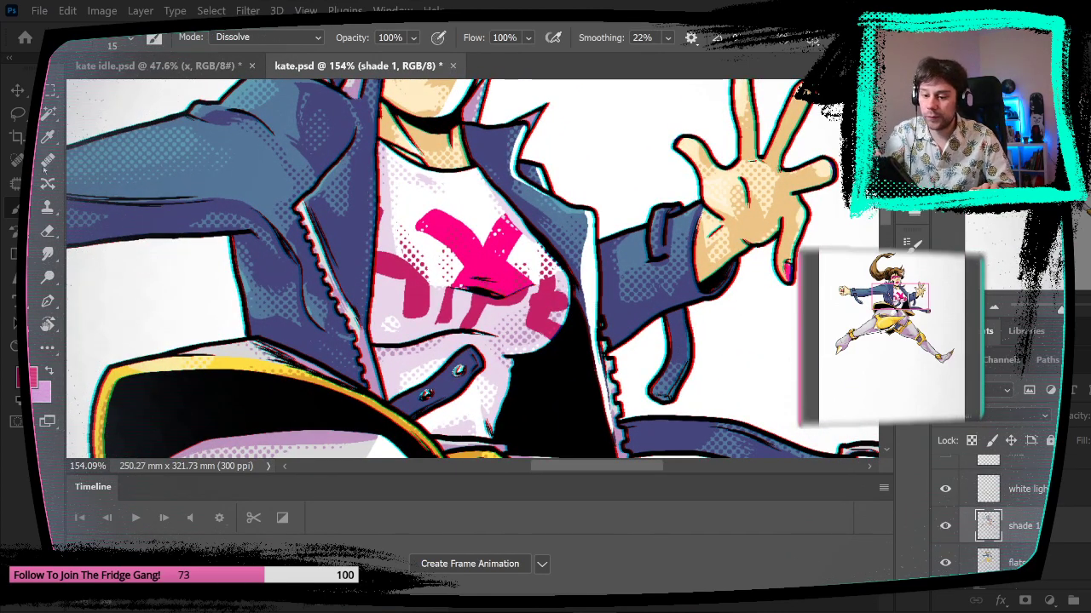
key(e)
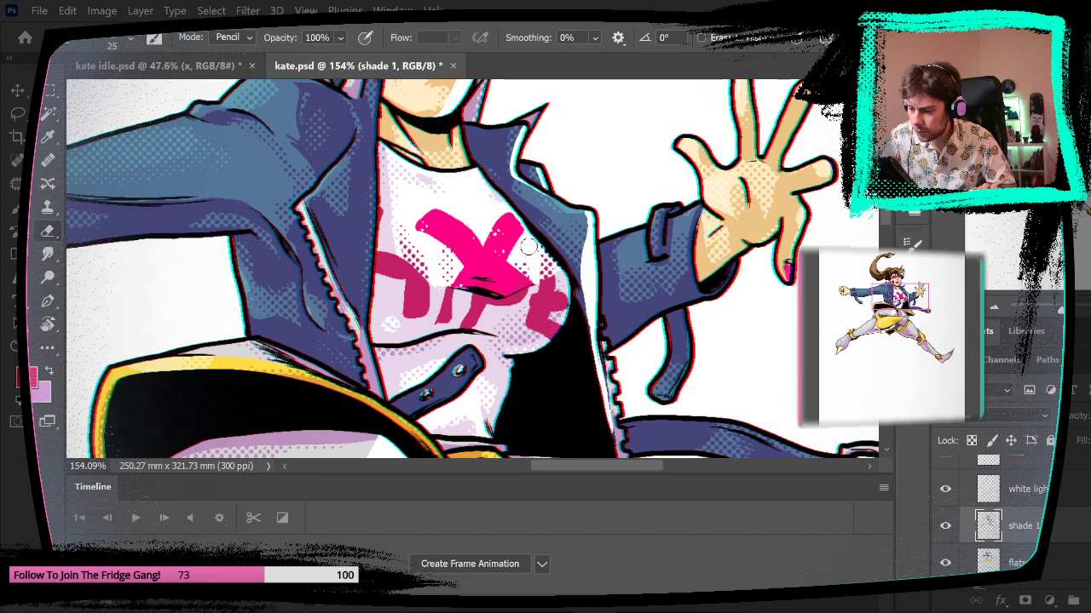
mouse_move(557, 295)
mouse_down()
mouse_move(547, 334)
mouse_move(539, 278)
mouse_move(498, 349)
mouse_move(484, 346)
mouse_move(480, 320)
mouse_move(454, 294)
mouse_move(426, 292)
mouse_move(404, 271)
mouse_move(401, 223)
mouse_move(386, 207)
mouse_move(387, 291)
mouse_up()
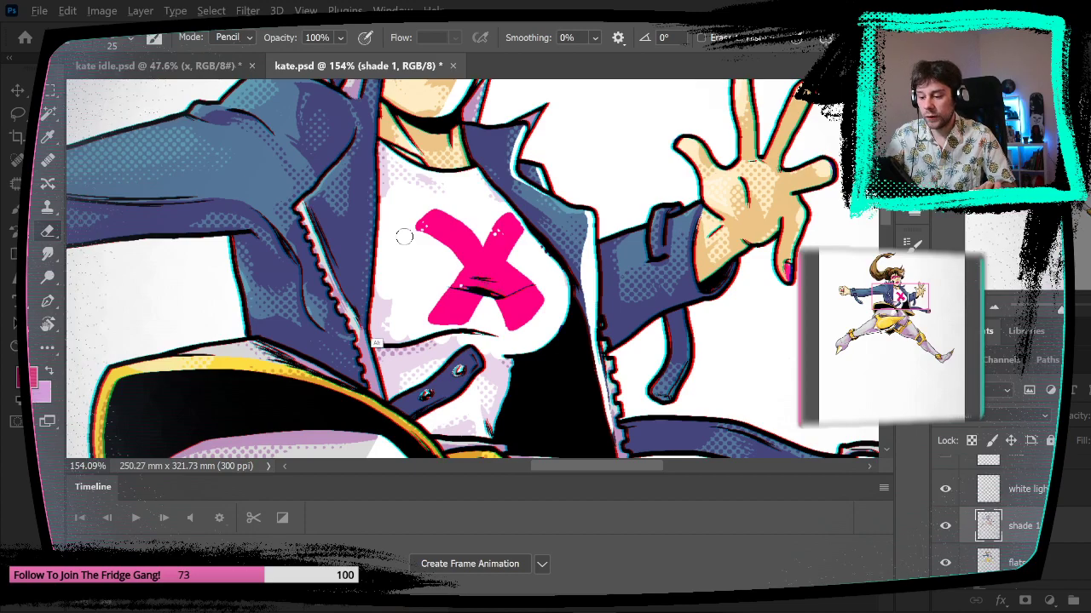
- Sample the shirt's pale lilac shadow colour and paint shading strokes down the shirt's left side with the size 15 brush
key(b)
alt+click(388, 336)
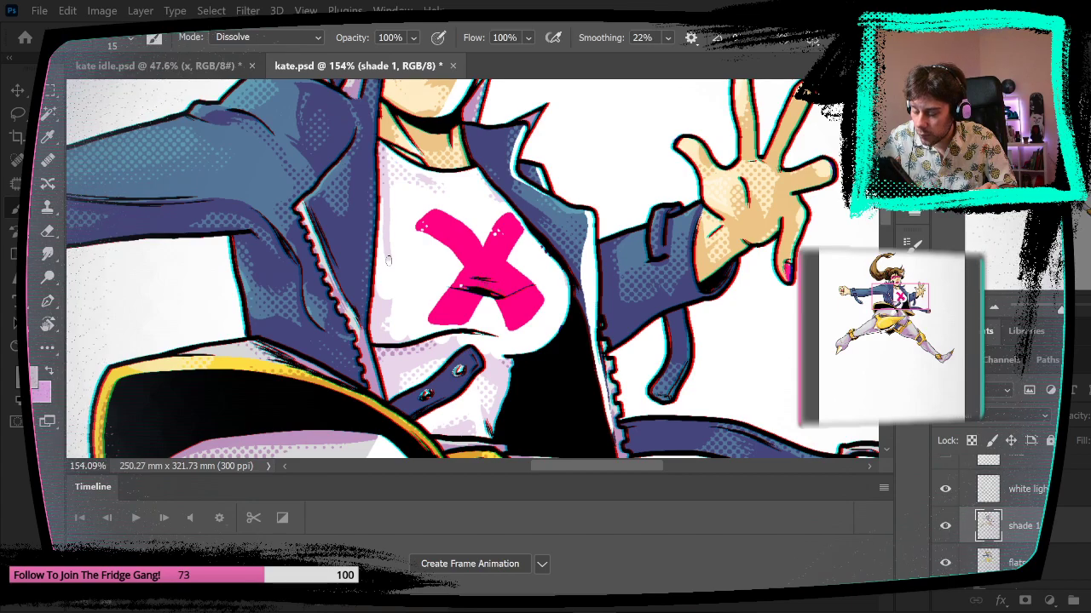
- Make the flats layer active, try a Magic Wand selection of the shirt's chest, and hide the shade 1 layer
key(shift+w)
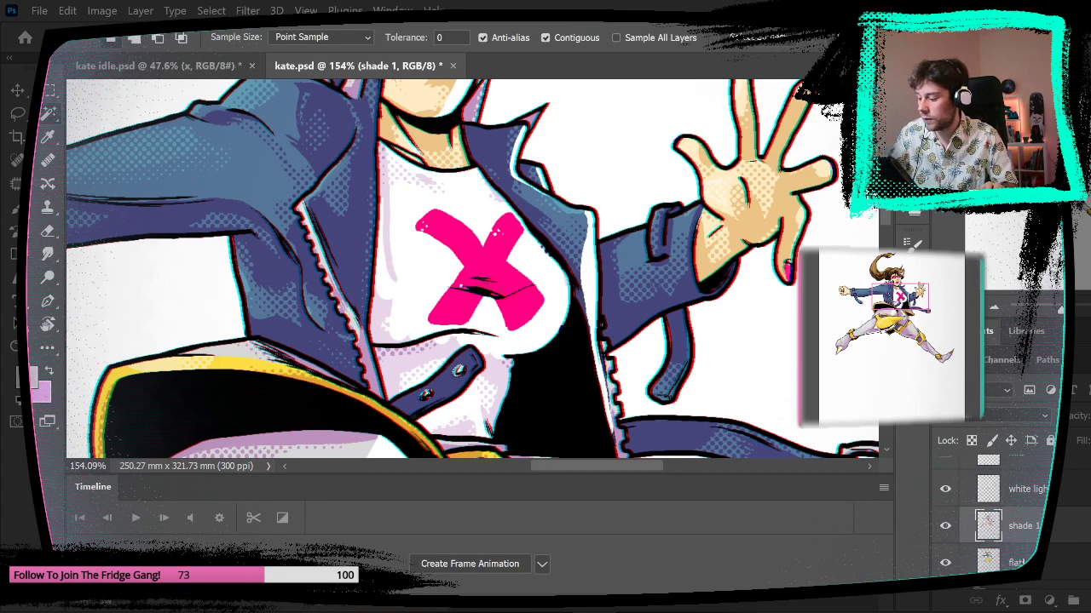
click(1026, 562)
click(527, 341)
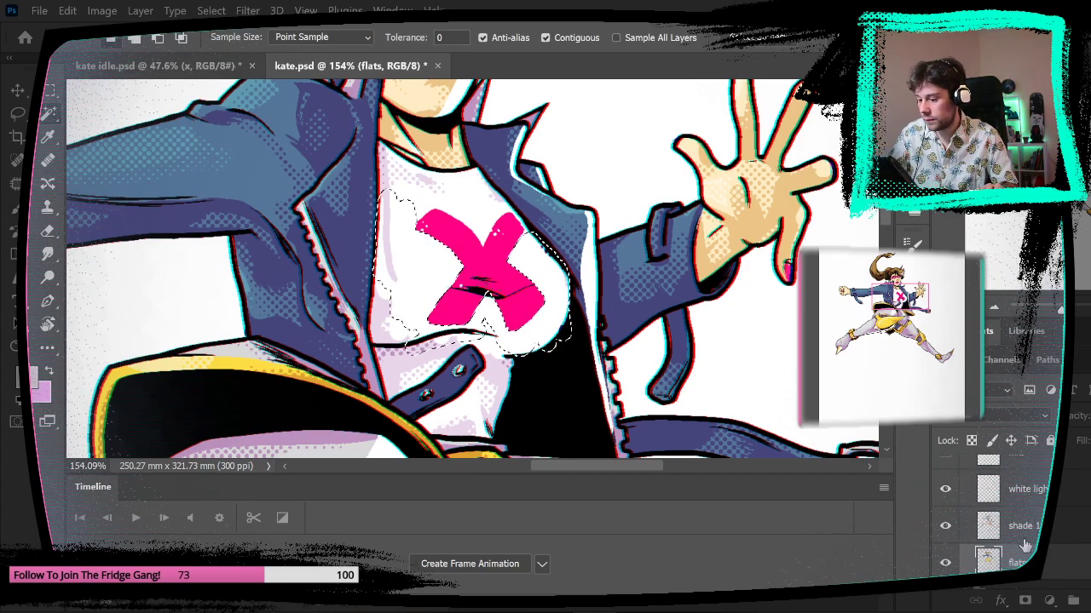
key(ctrl+d)
click(945, 526)
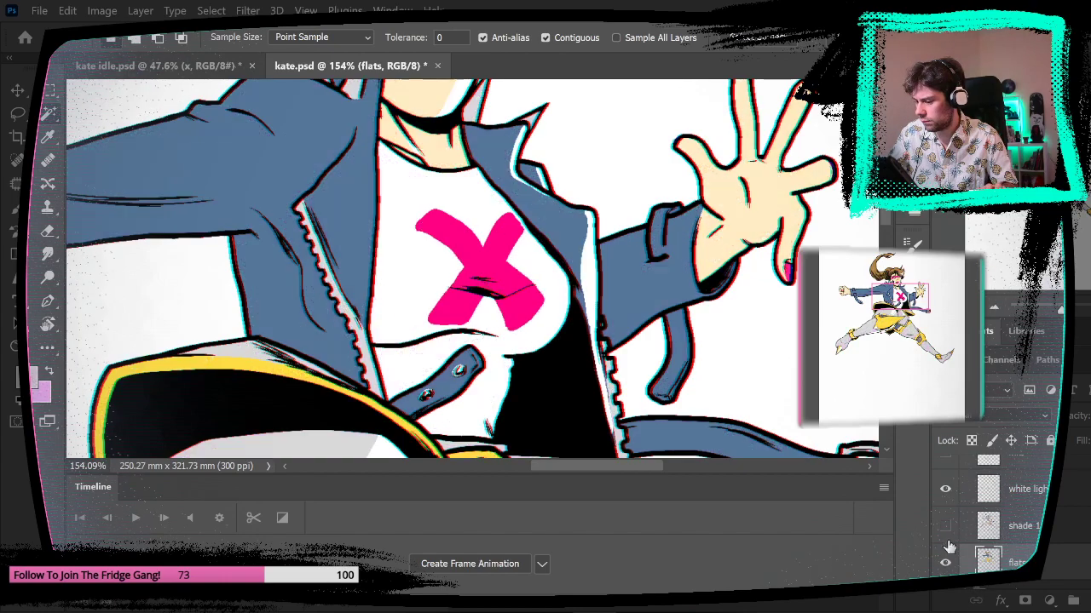
click(543, 400)
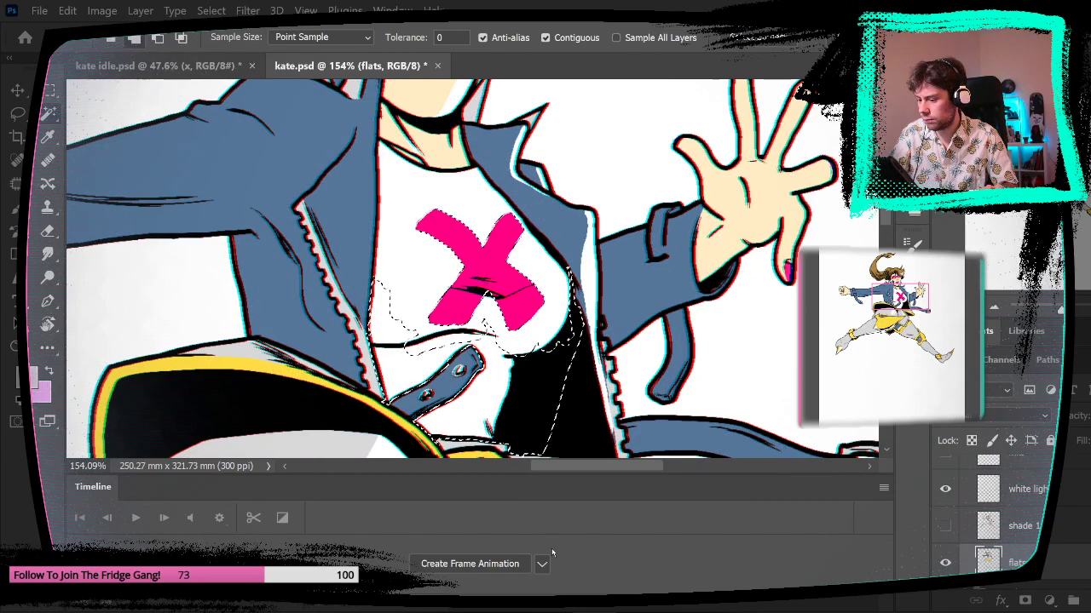
shift+click(445, 364)
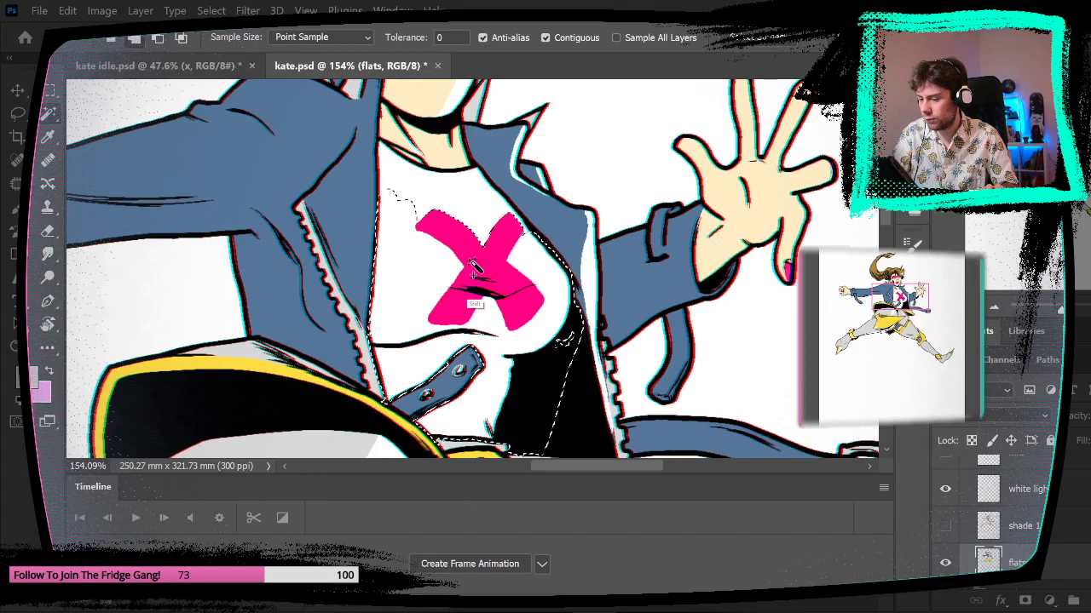
key(ctrl+z)
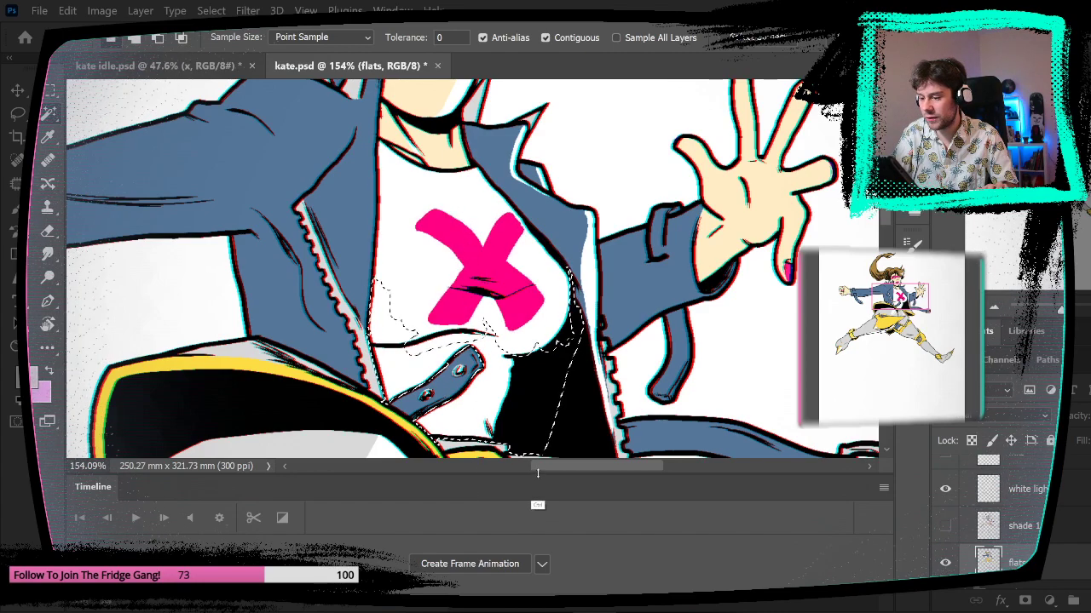
key(ctrl+d)
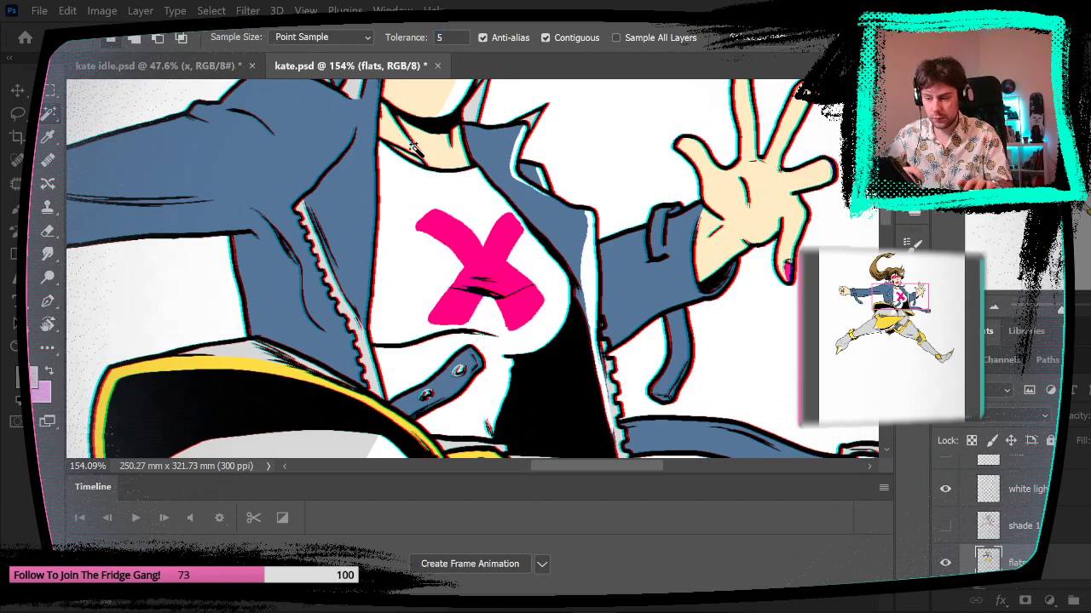
- Set the Magic Wand tolerance to 5 and hide the background layer below the roughs group
click(430, 281)
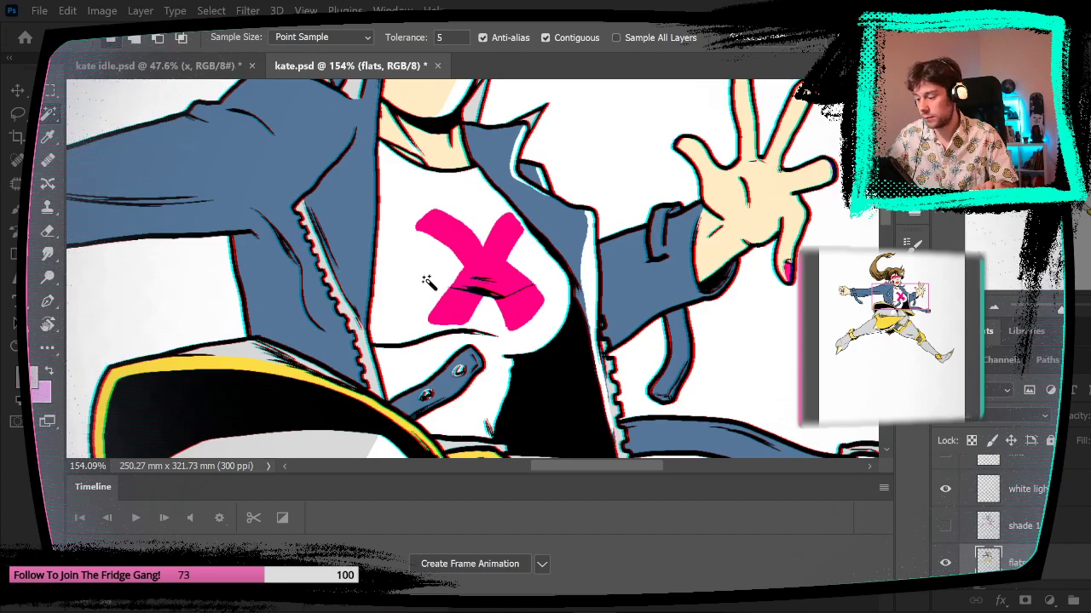
scroll(997, 512, down, 2)
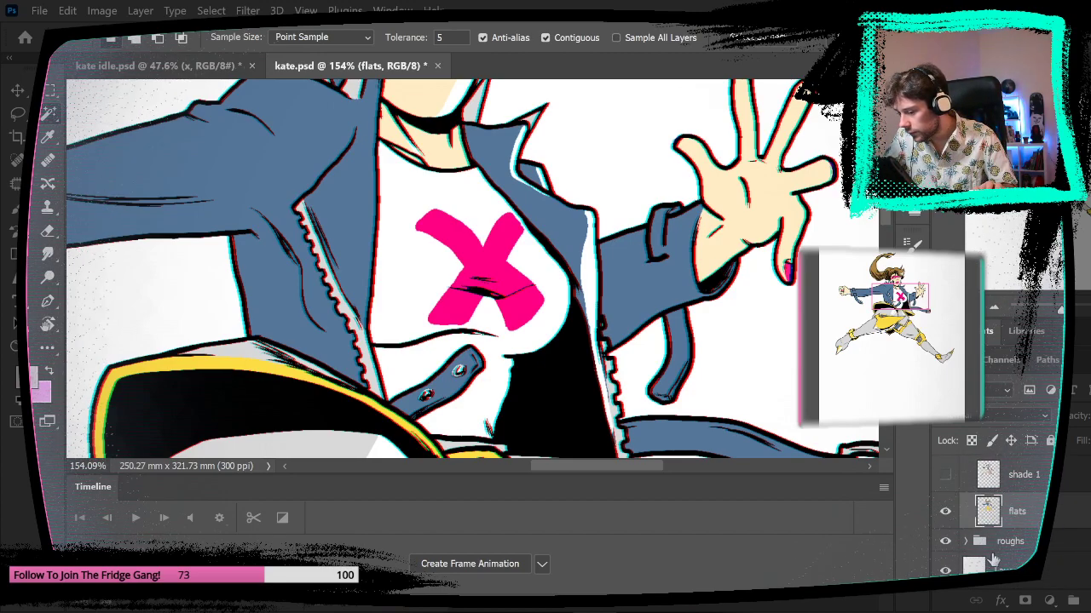
click(945, 570)
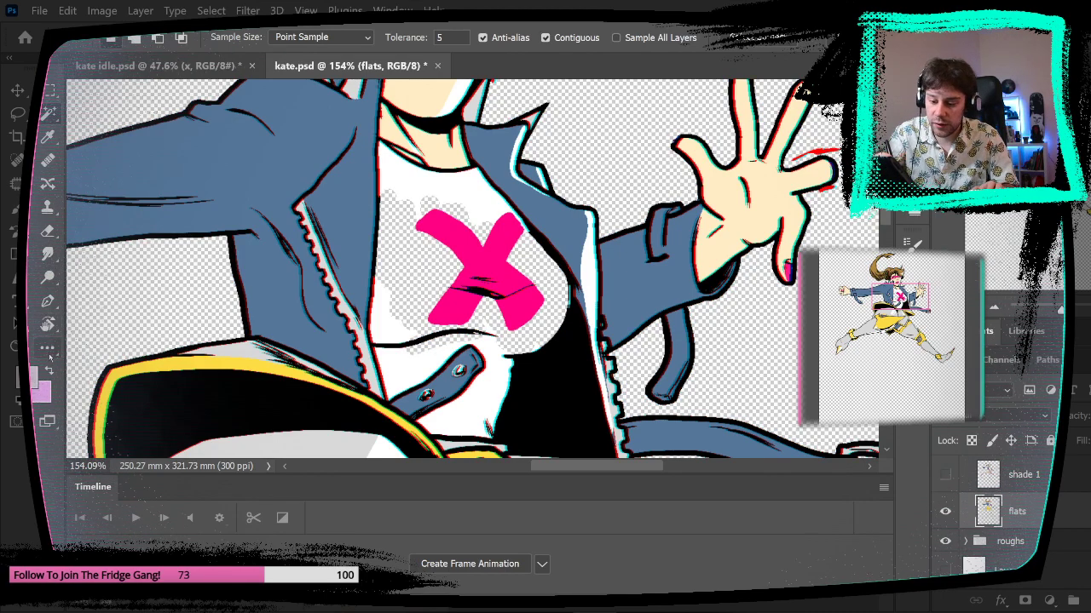
- Set the foreground colour to pure white and fill the transparent patch around the X on the shirt's chest with the Paint Bucket
key(g)
click(29, 377)
click(435, 184)
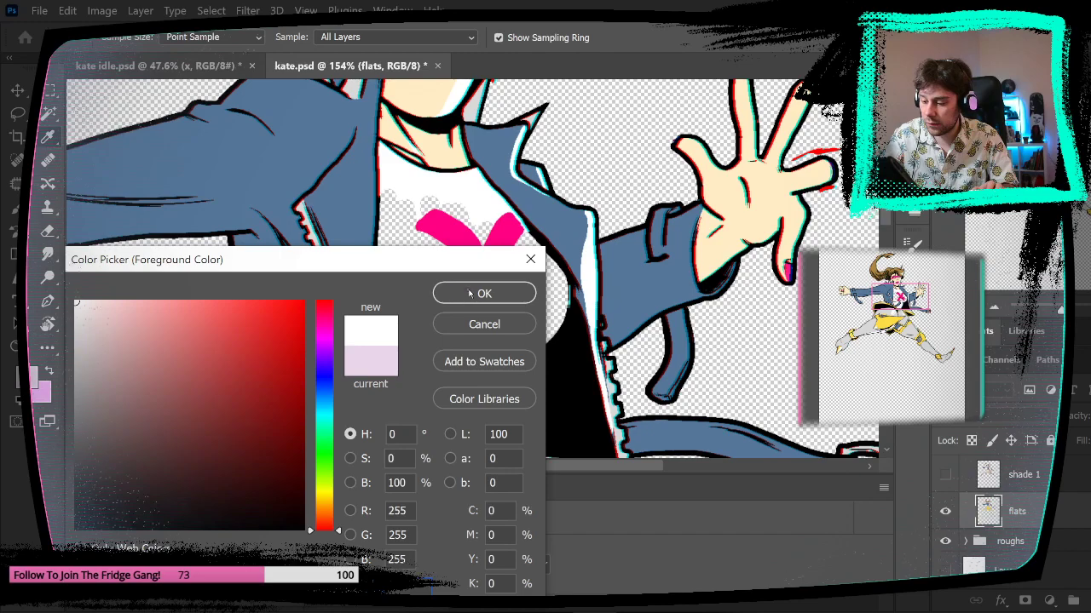
click(468, 293)
click(423, 273)
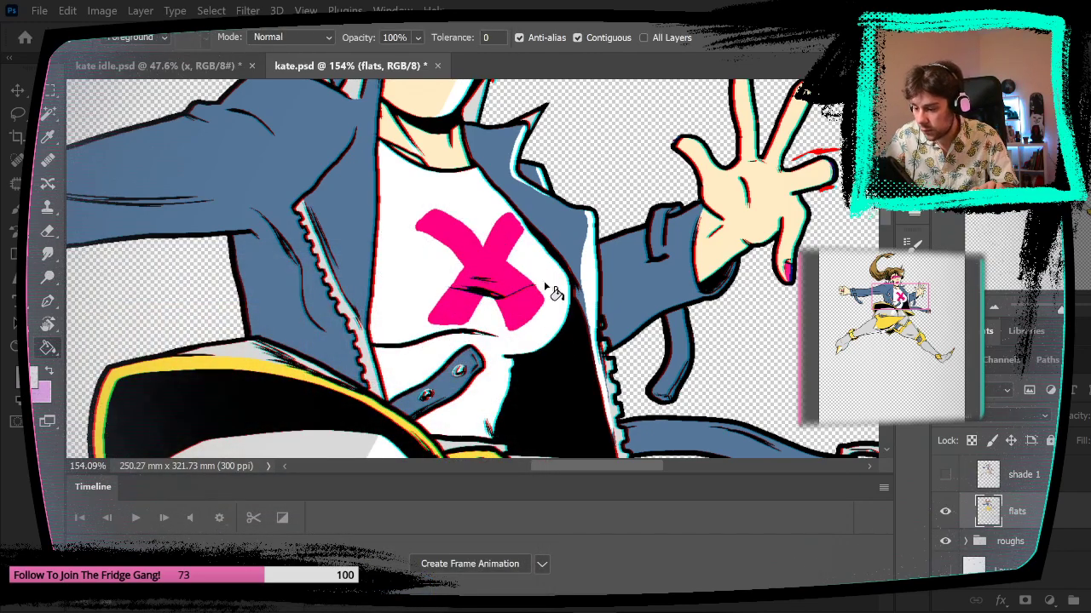
key(w)
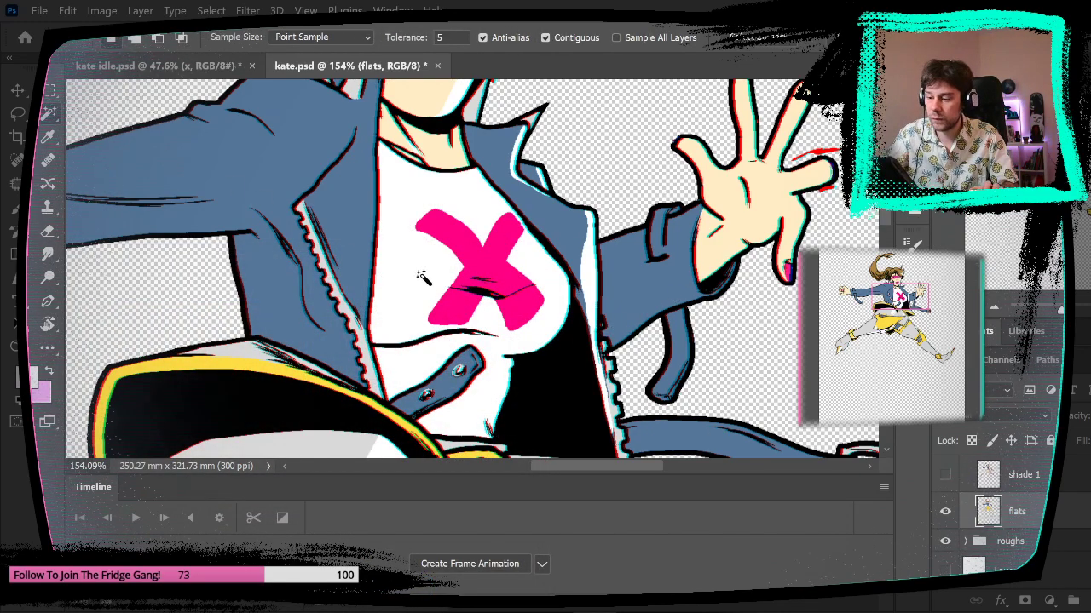
- Select the white shirt area on the flats layer and outline its shadow in pale lilac on the visible shade 1 layer
click(421, 275)
click(1020, 475)
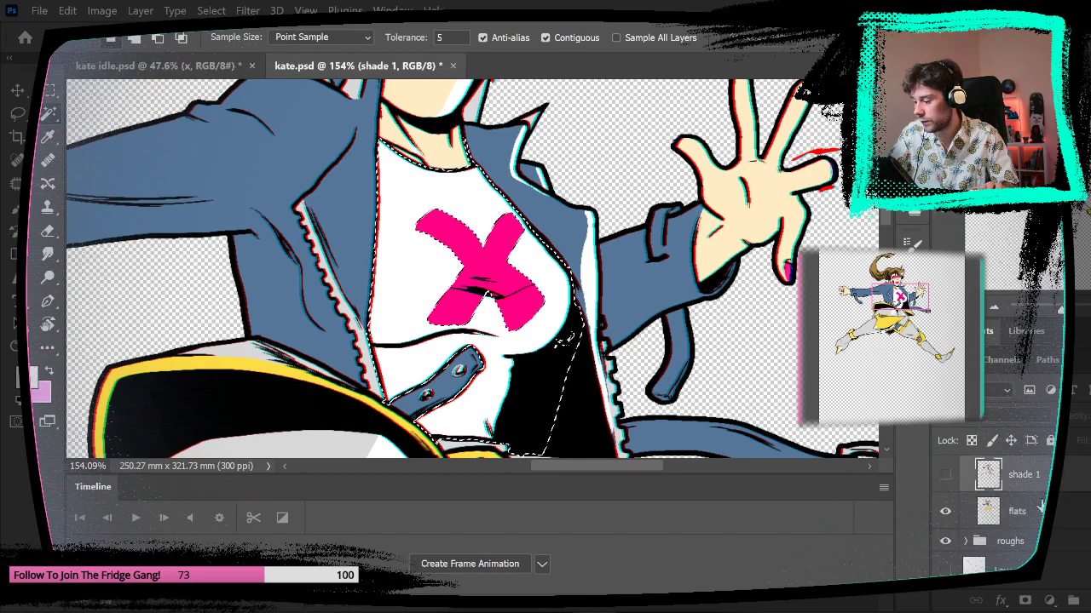
click(945, 475)
key(b)
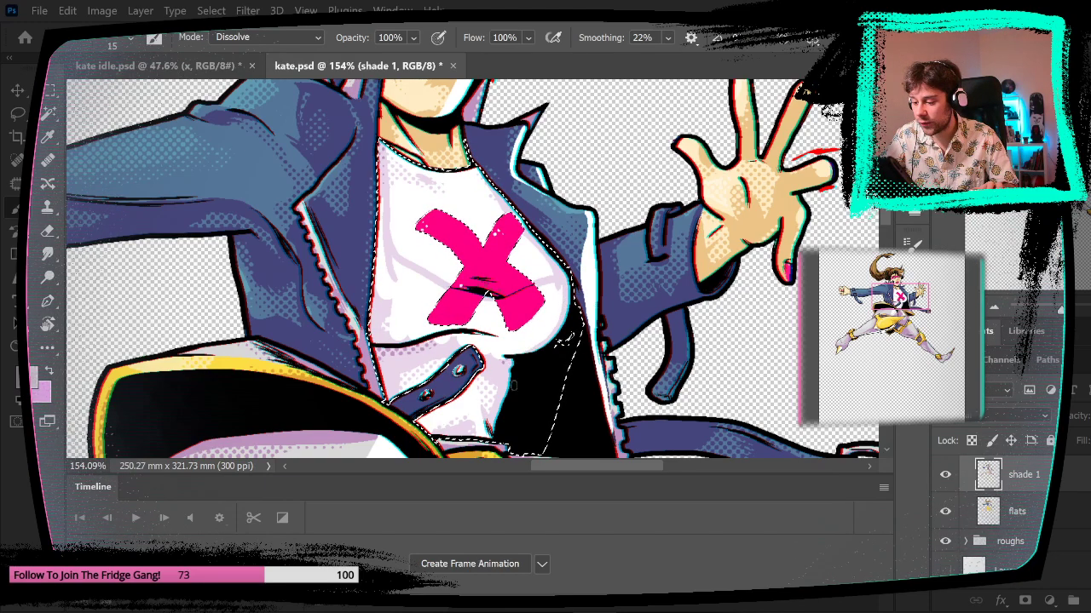
key(g)
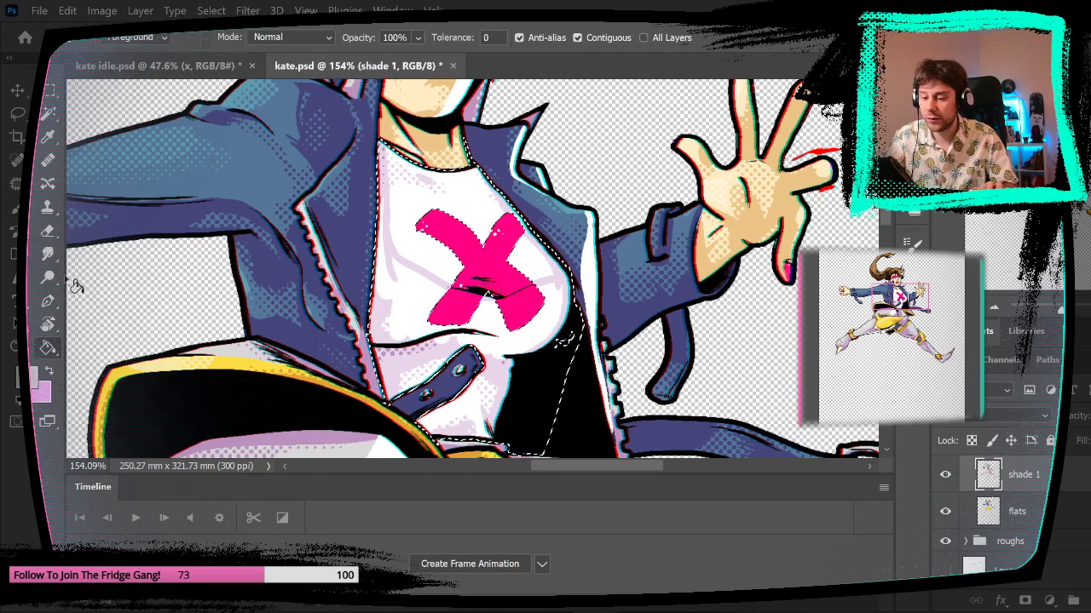
key(b)
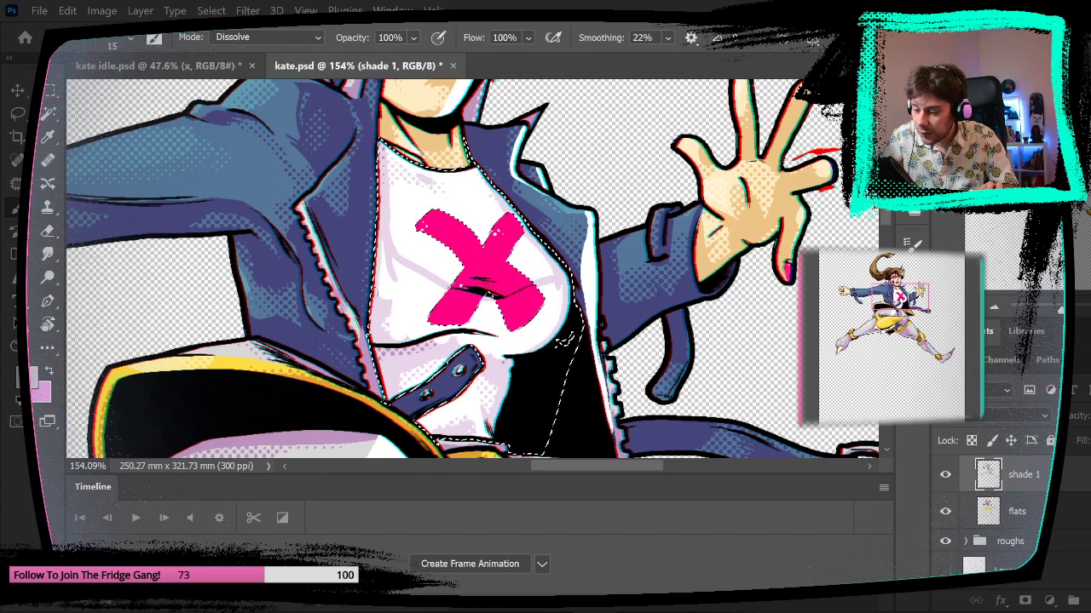
- Try to fill the outlined shirt shadow with pale lilac
key(g)
click(504, 208)
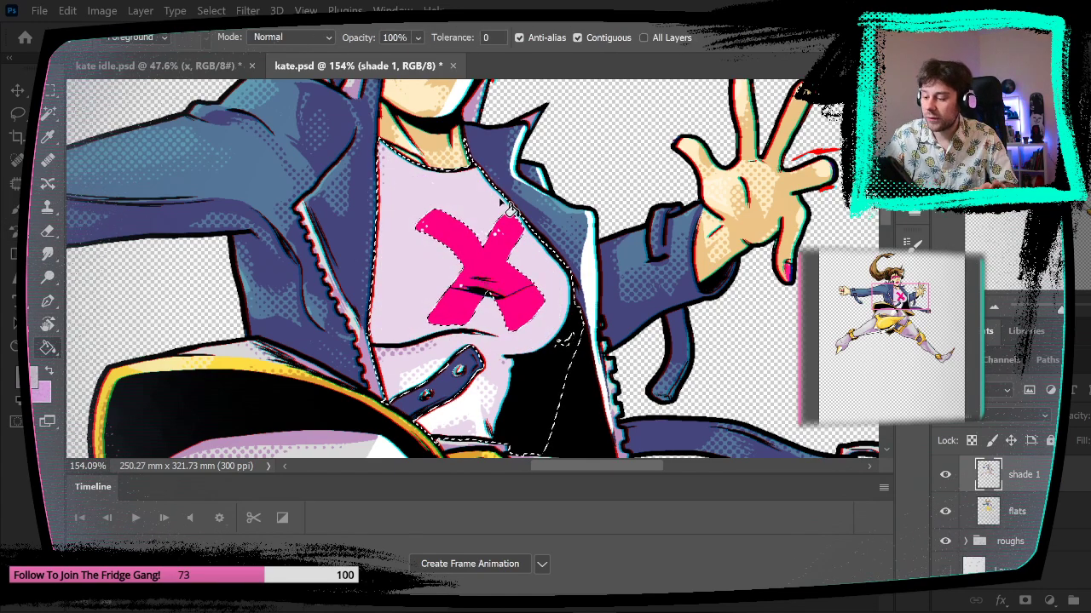
key(ctrl+z)
- Close the shadow outline on the shirt, fill the lower shadow area with pale lilac, and clear the selection
key(b)
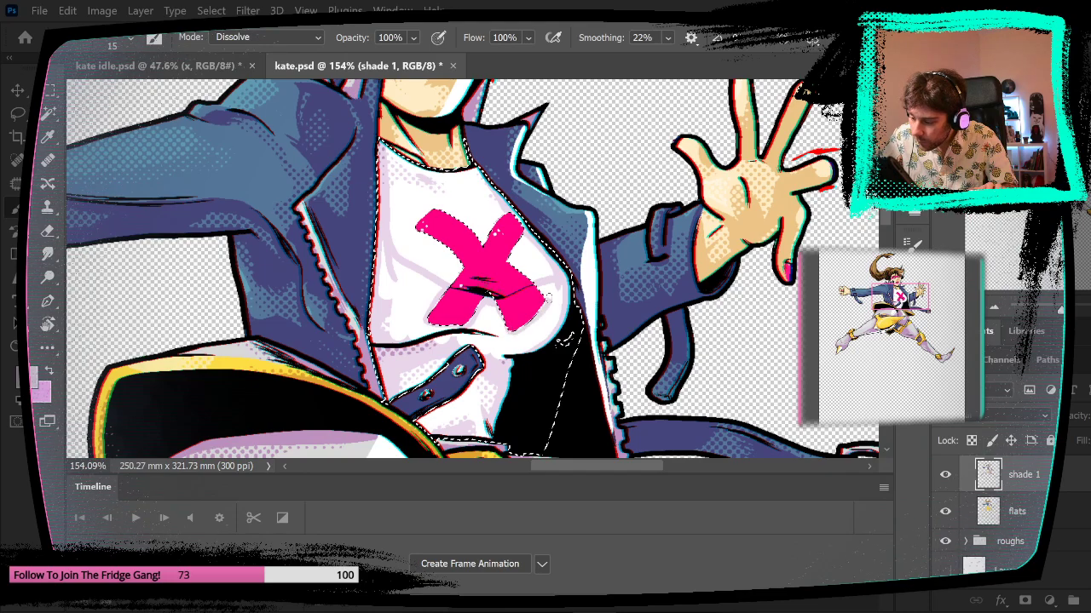
key(g)
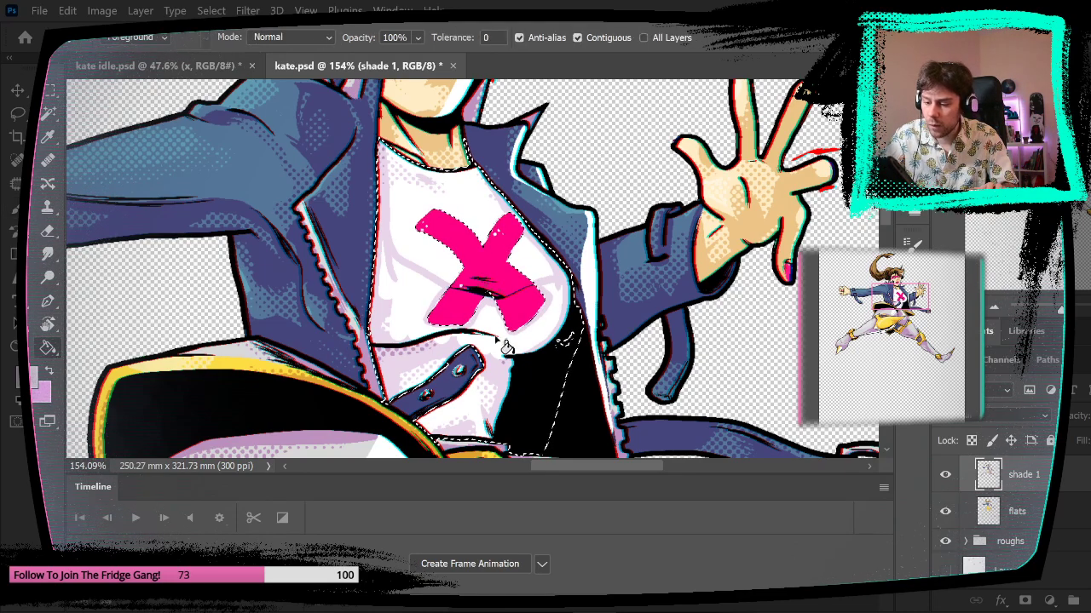
click(550, 395)
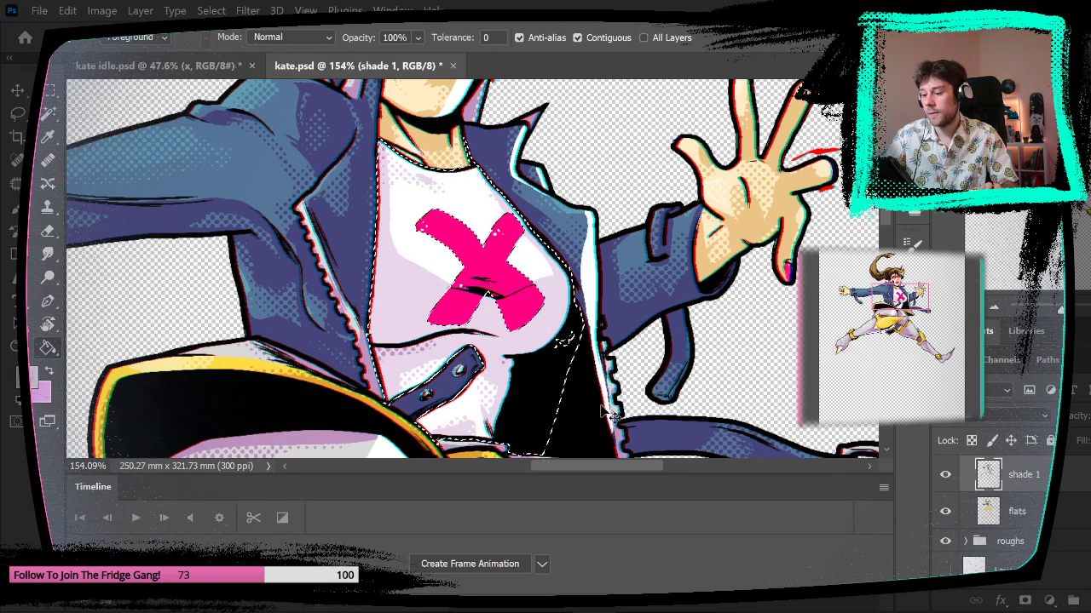
scroll(619, 387, down, 5)
scroll(656, 390, up, 5)
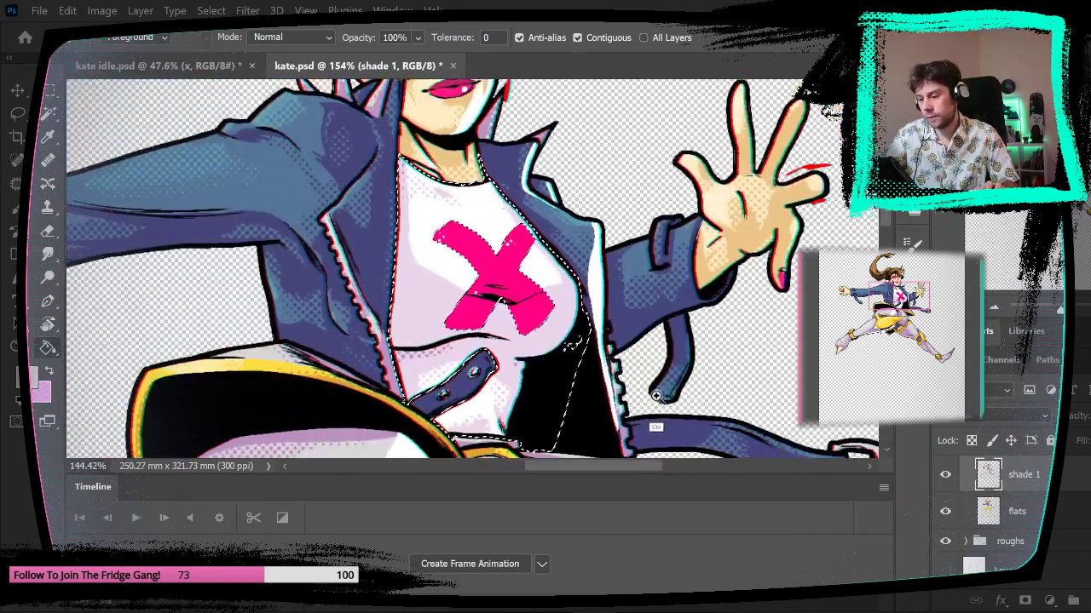
key(m)
key(ctrl+d)
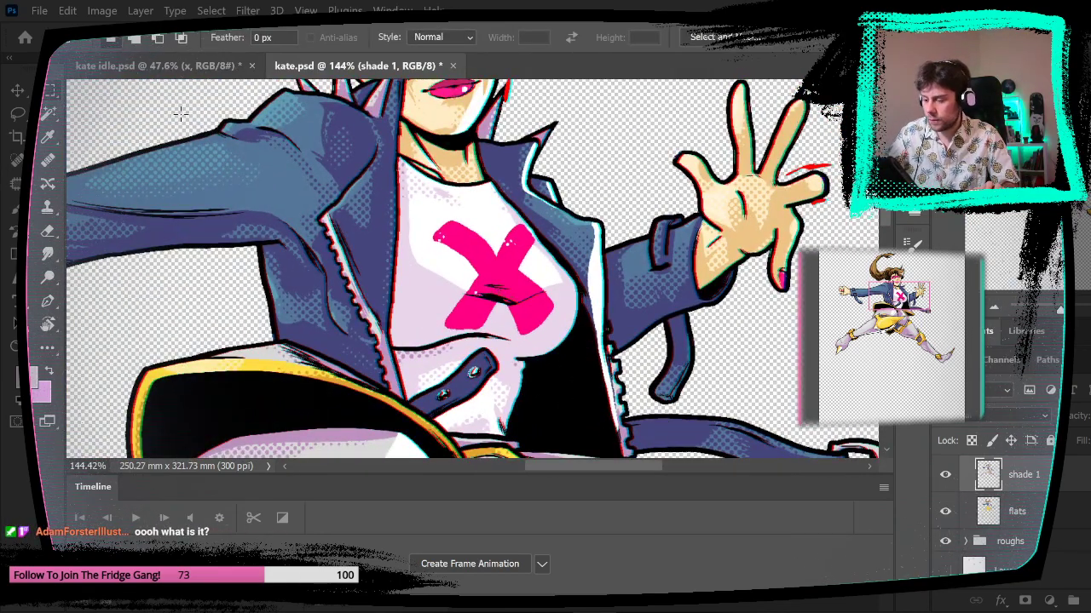
- Select the pink X on the flats layer and make shade 1 the active layer
key(alt+bracketleft)
click(49, 118)
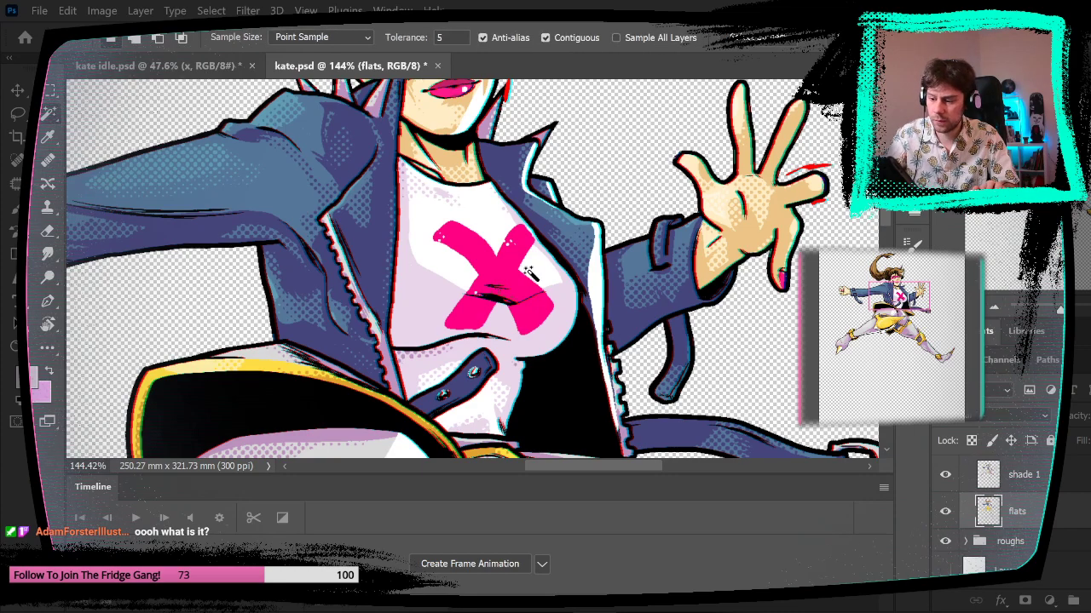
click(511, 272)
click(1014, 485)
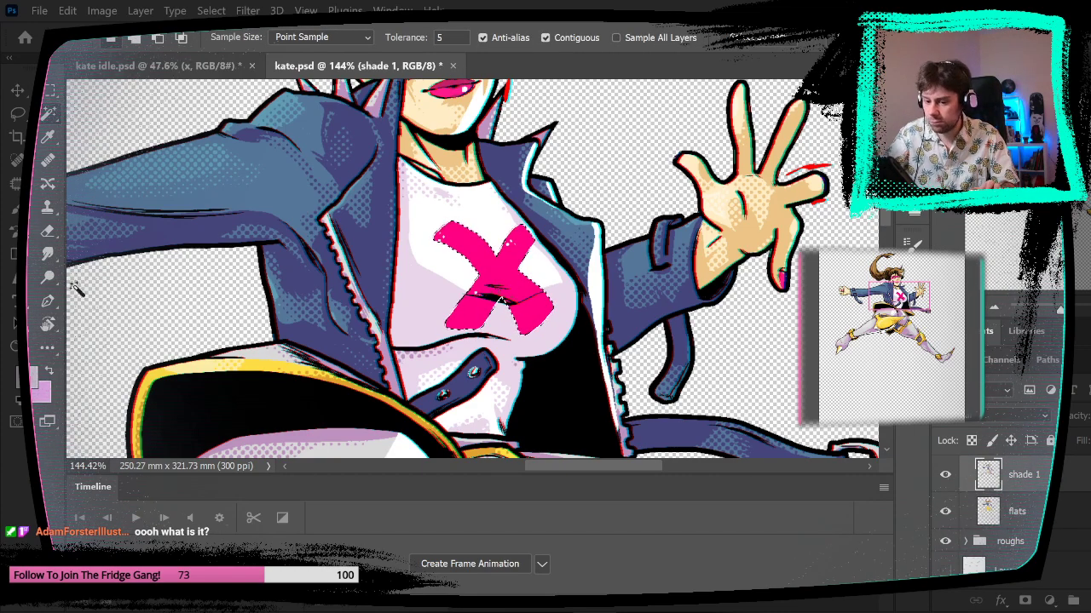
- Shade the lower part of the shirt's X with dark pink on shade 1 and clear the selection
key(b)
mouse_move(513, 267)
mouse_down()
mouse_move(473, 337)
mouse_move(457, 333)
mouse_up()
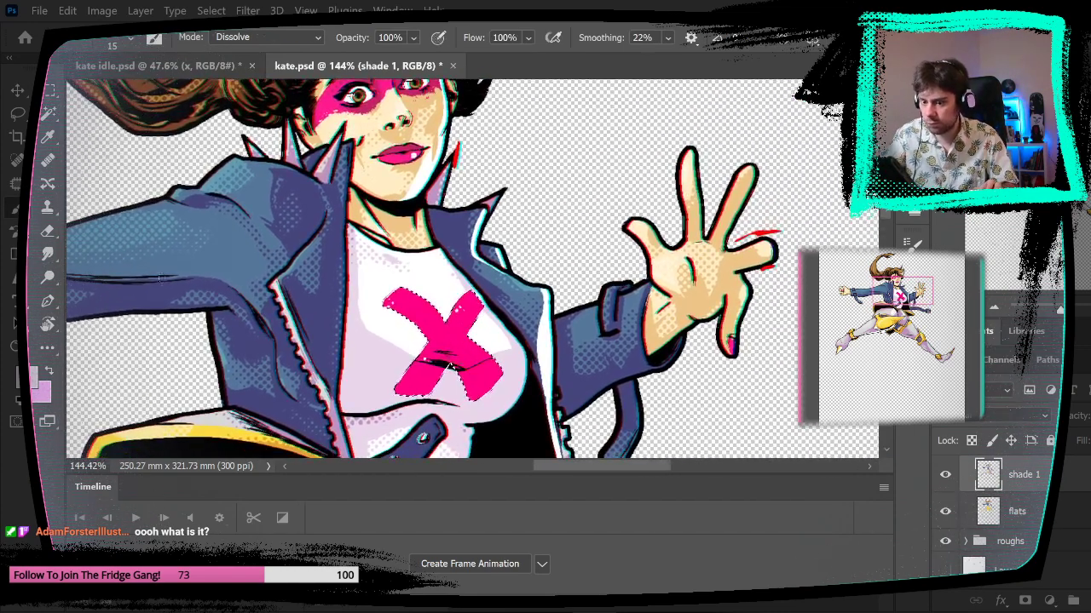
key(e)
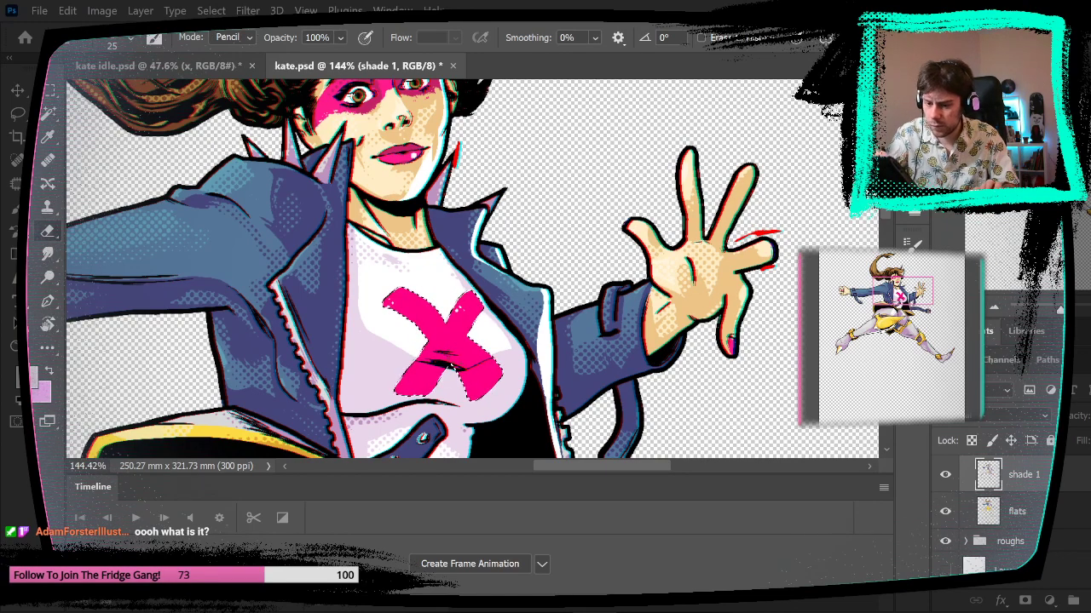
key(b)
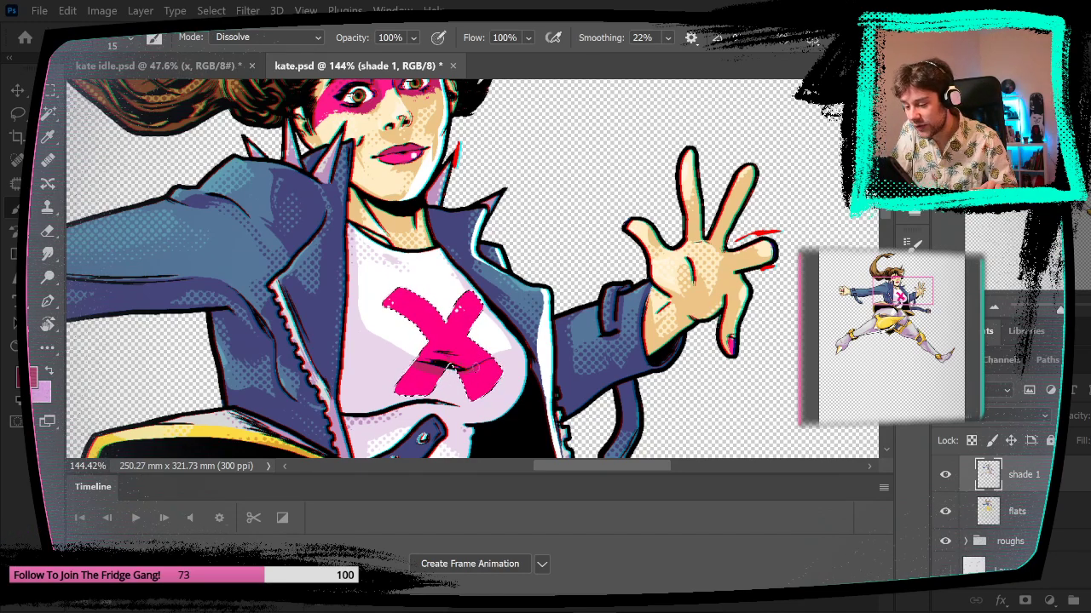
click(48, 347)
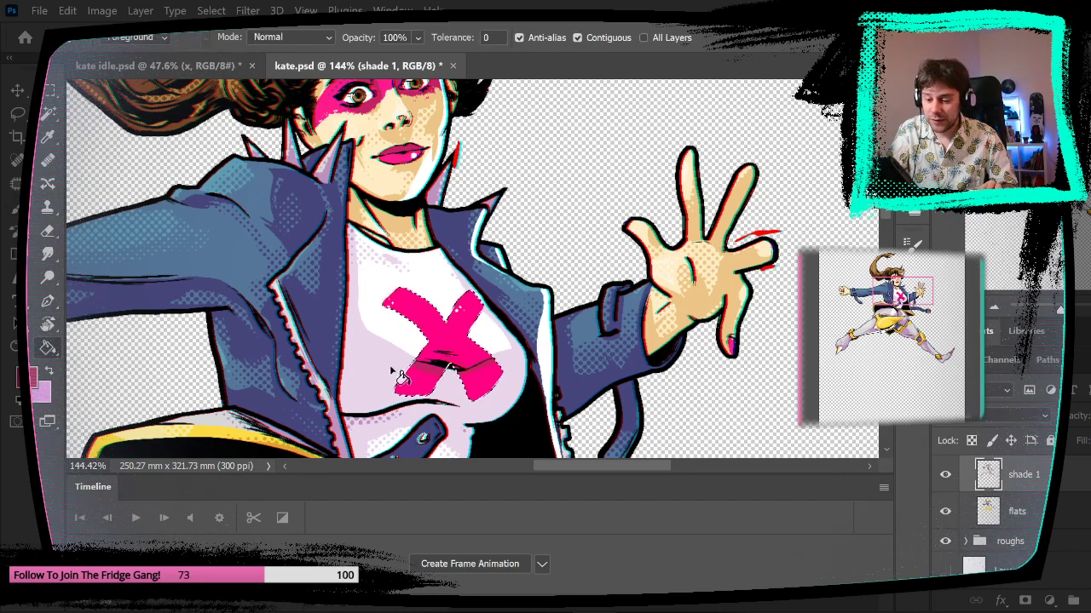
scroll(691, 404, down, 3)
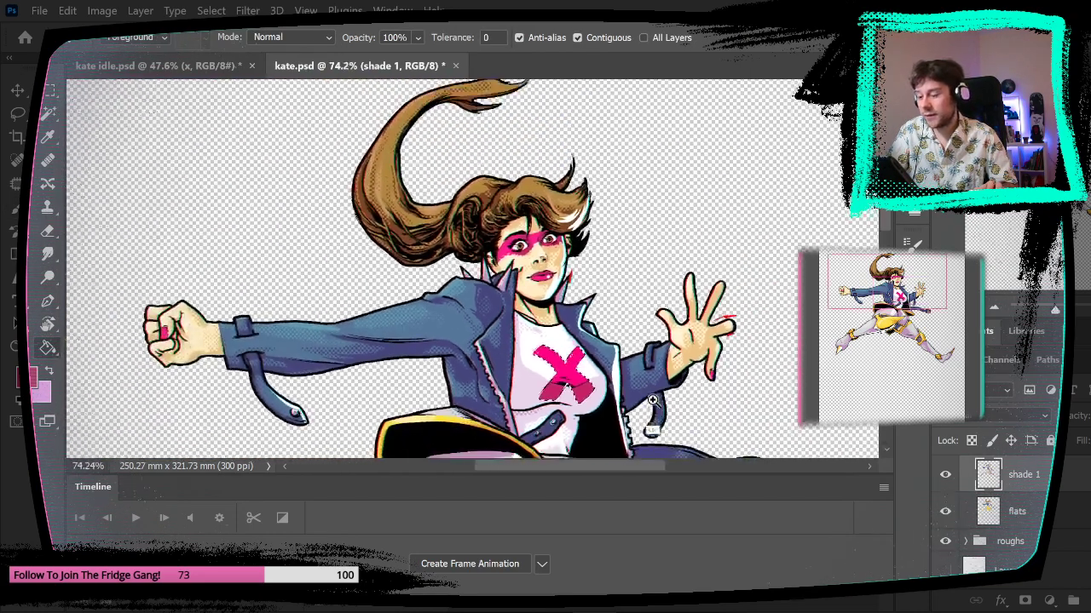
key(m)
drag(746, 383, 590, 193)
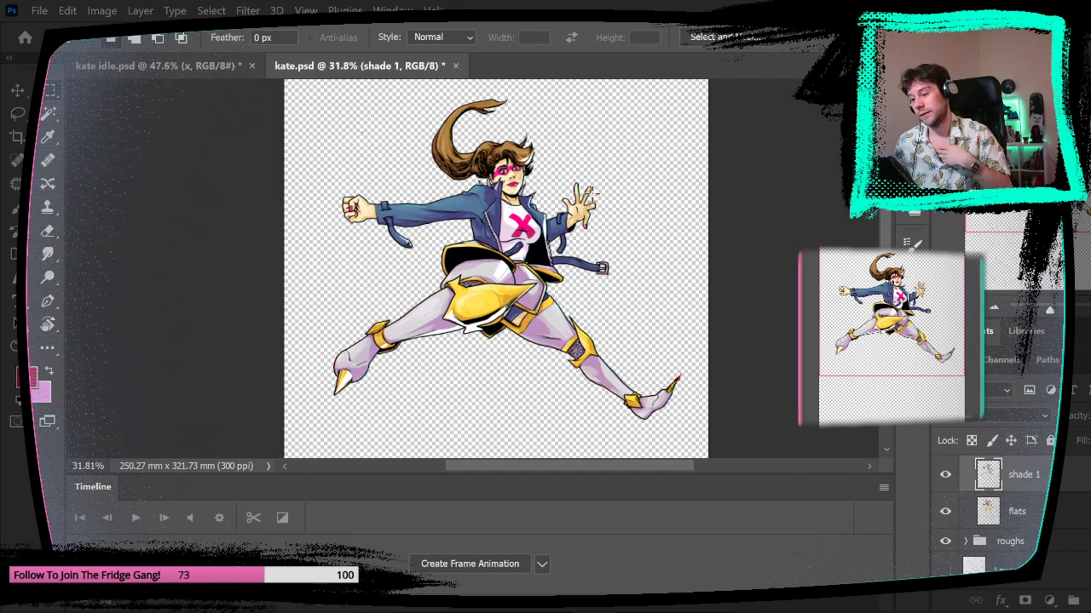
drag(556, 226, 610, 229)
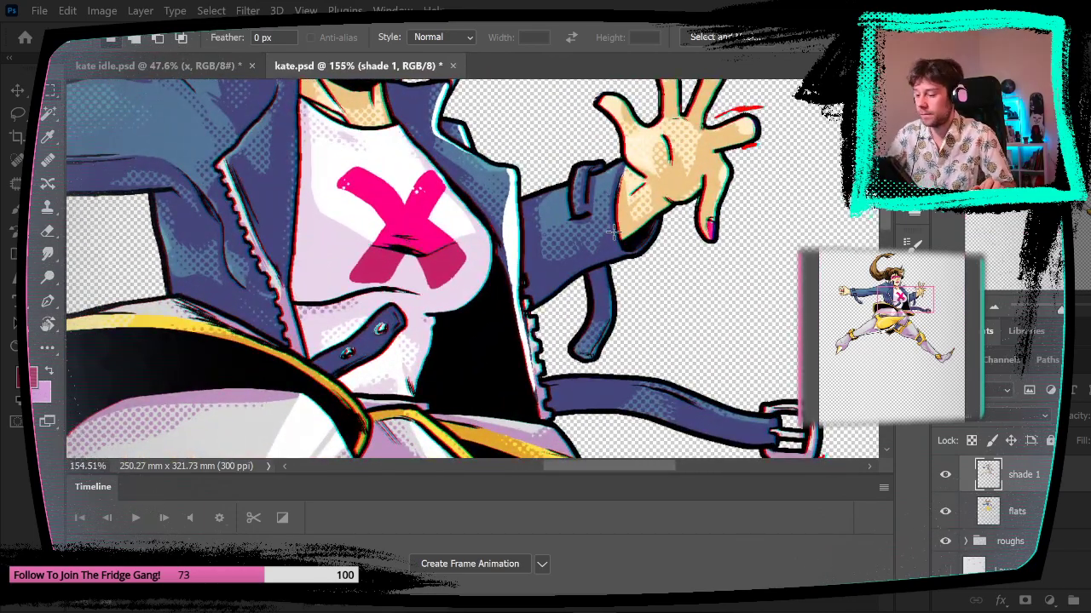
- Choose a dotted Kyle's Halftone brush at 150 px from the brush presets
click(912, 267)
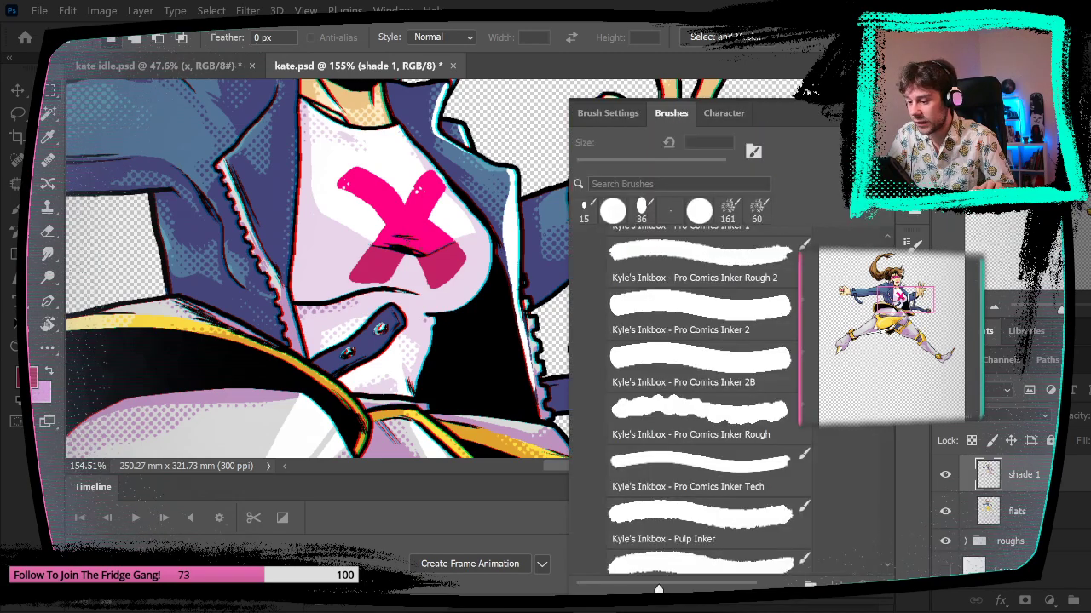
scroll(884, 565, down, 20)
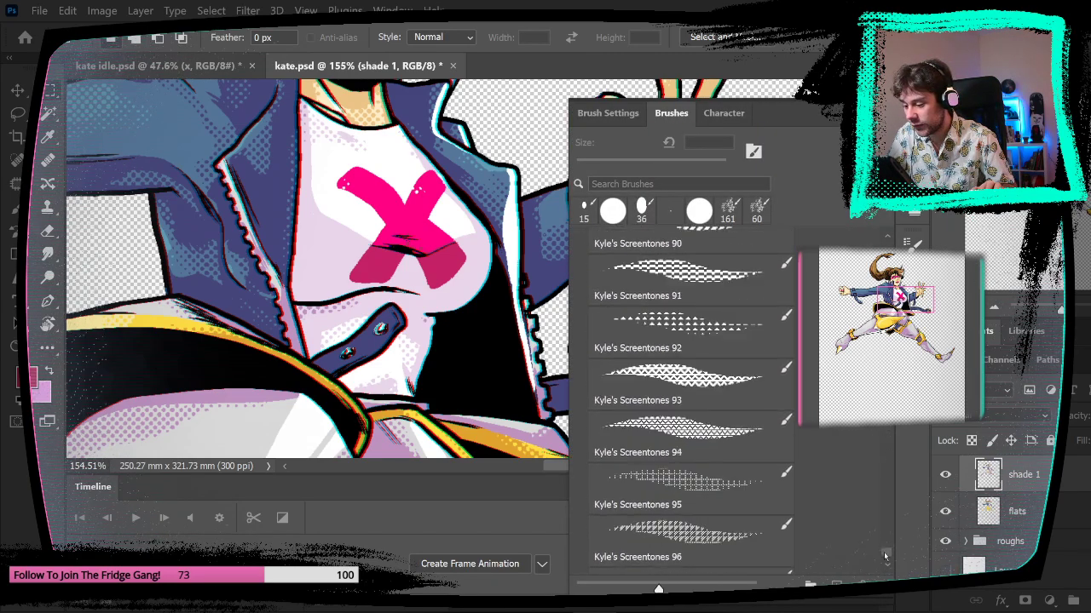
mouse_move(885, 565)
mouse_down()
mouse_move(899, 428)
mouse_move(886, 444)
mouse_move(893, 564)
mouse_move(898, 447)
mouse_move(898, 473)
mouse_up()
click(644, 494)
click(580, 486)
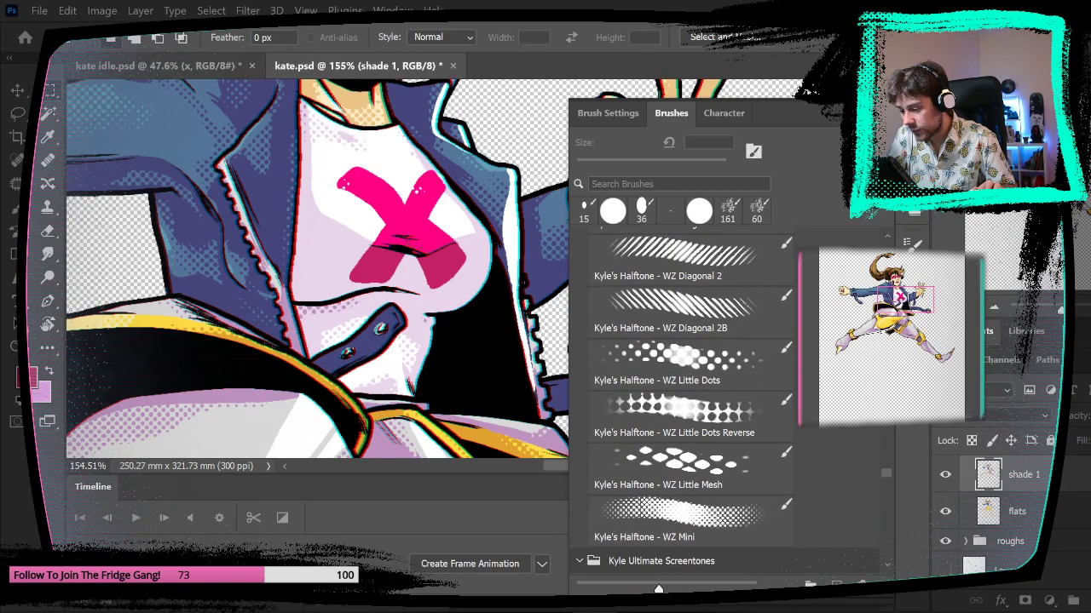
click(887, 239)
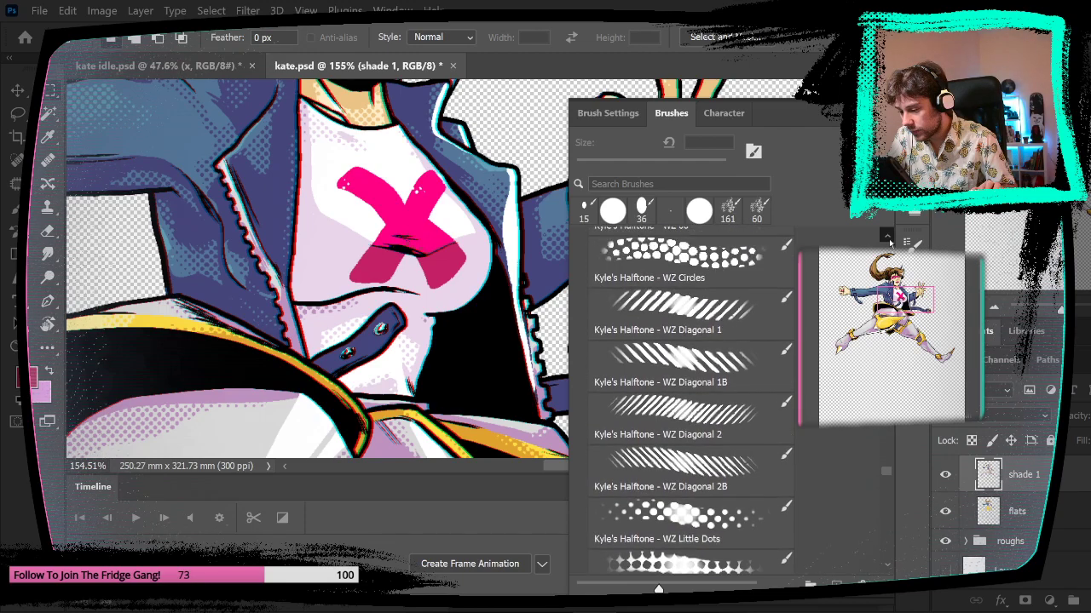
click(682, 294)
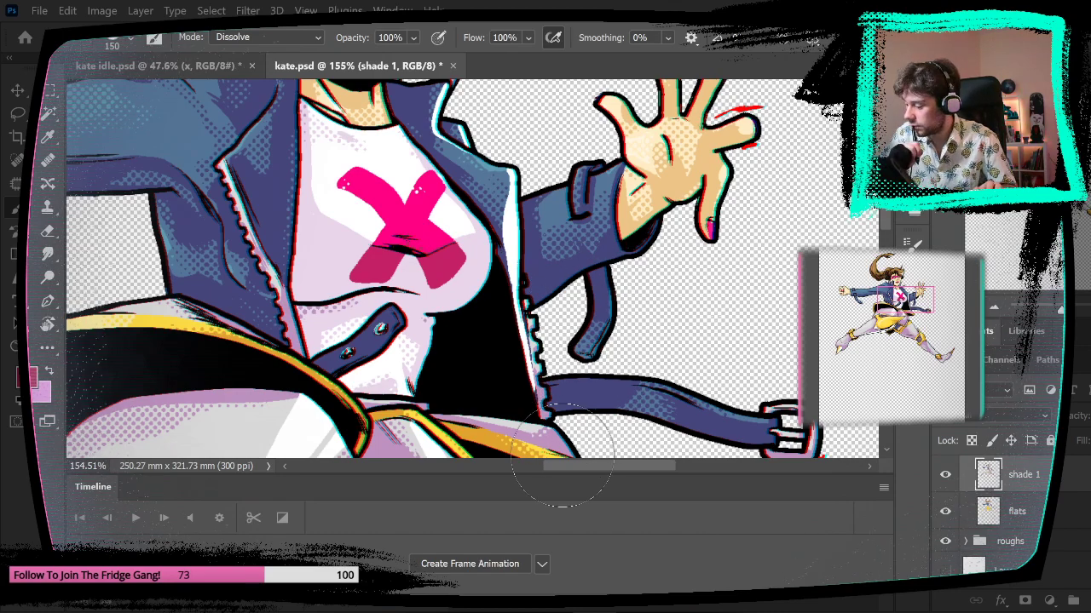
- Switch to Full Screen Mode With Menu Bar and restore Standard Screen Mode
key(f)
key(m)
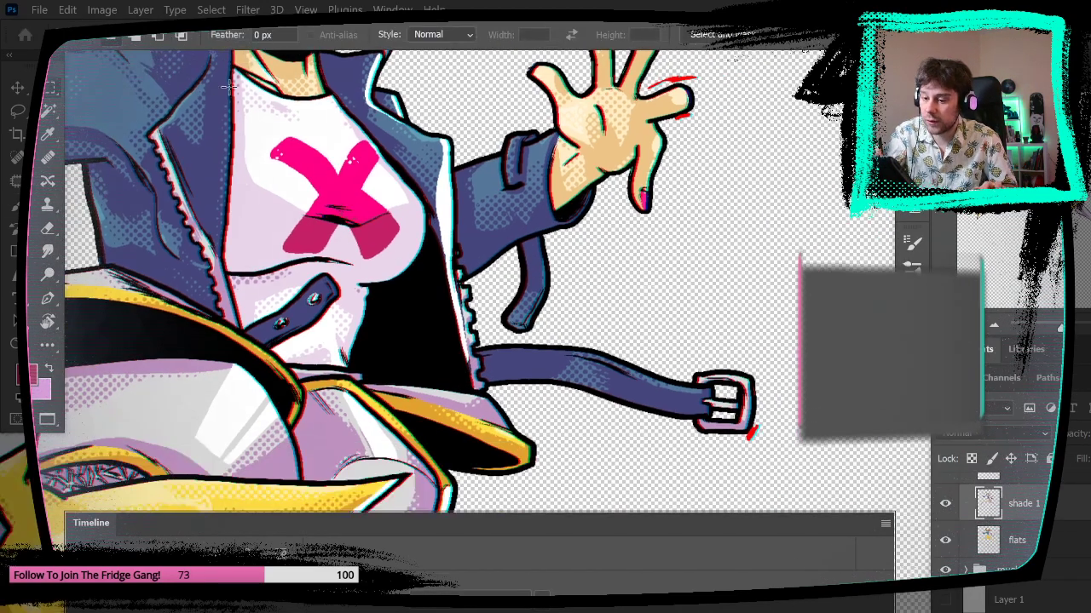
click(306, 11)
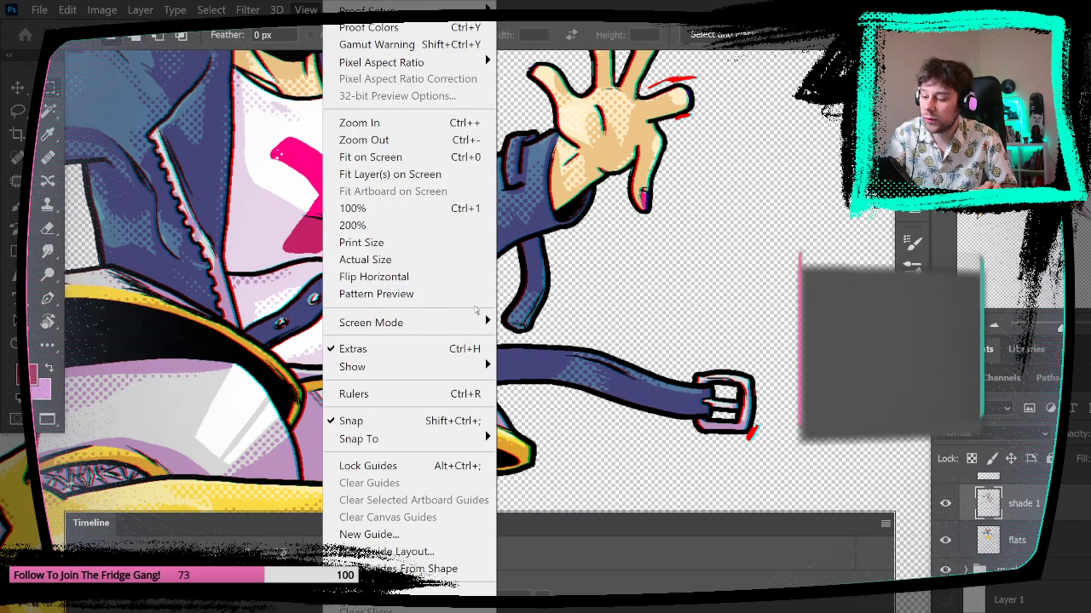
mouse_move(481, 322)
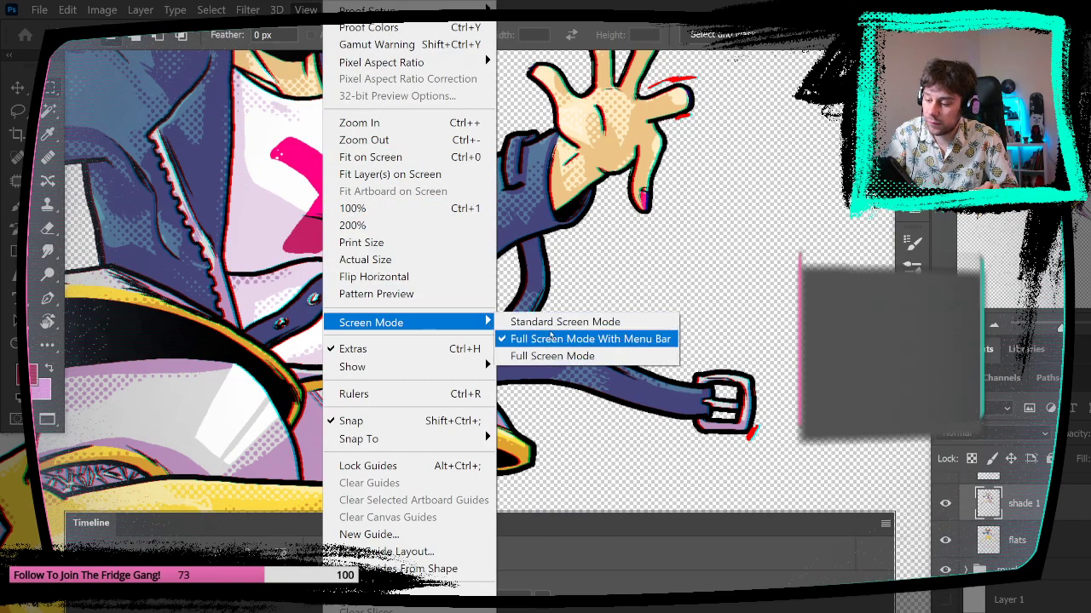
click(544, 323)
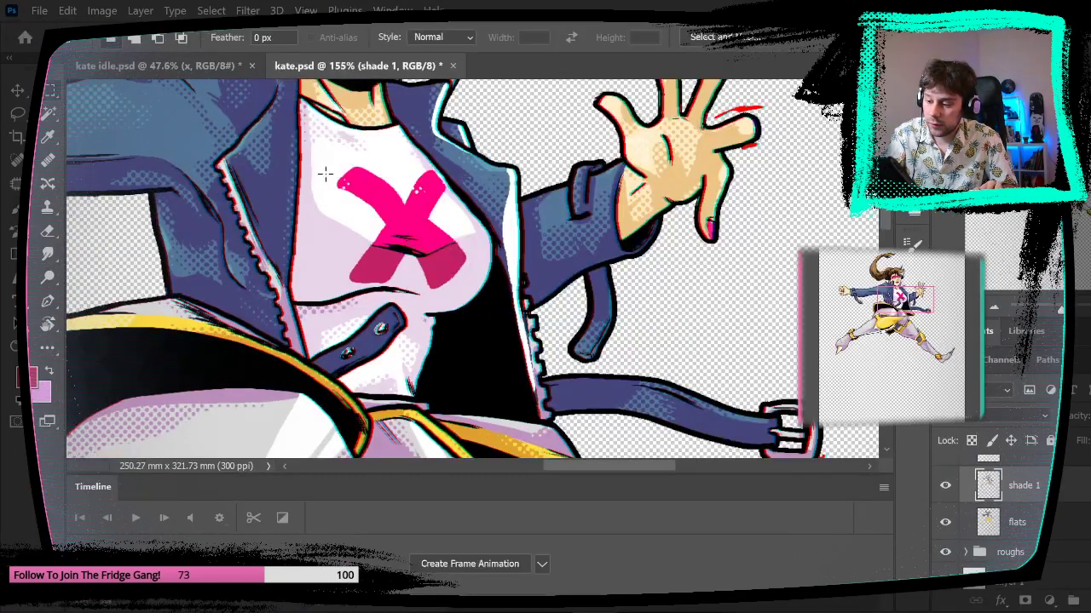
- Test the 150 px halftone brush in dark pink over the jacket and undo the strokes
key(b)
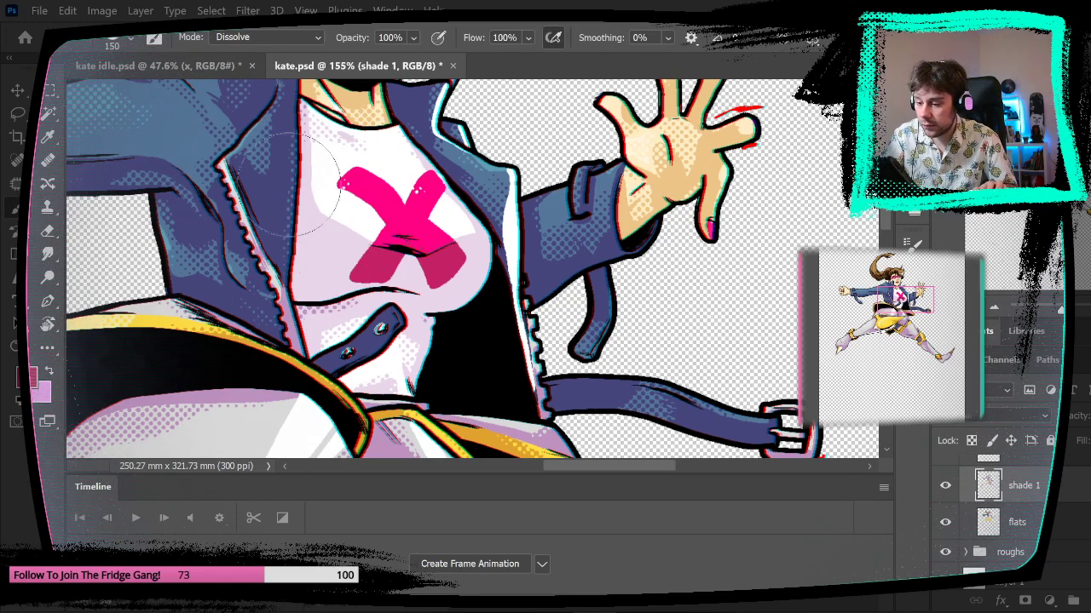
mouse_move(290, 182)
mouse_down()
mouse_move(269, 157)
mouse_move(265, 166)
mouse_move(298, 194)
mouse_up()
key(ctrl+z)
mouse_move(206, 268)
mouse_down()
mouse_move(200, 288)
mouse_move(210, 284)
mouse_move(199, 281)
mouse_up()
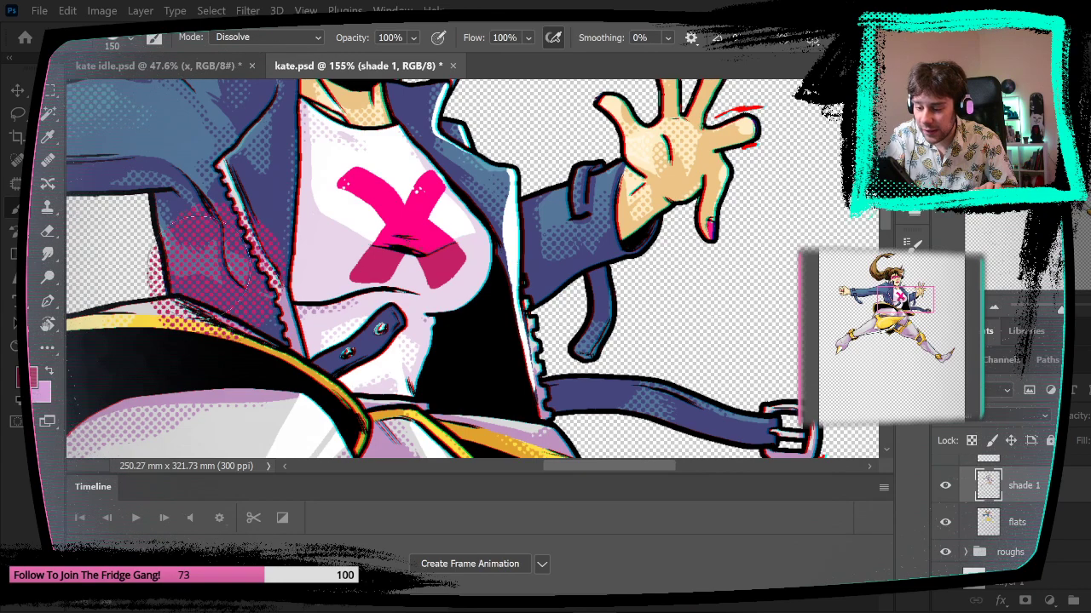
key(ctrl+z)
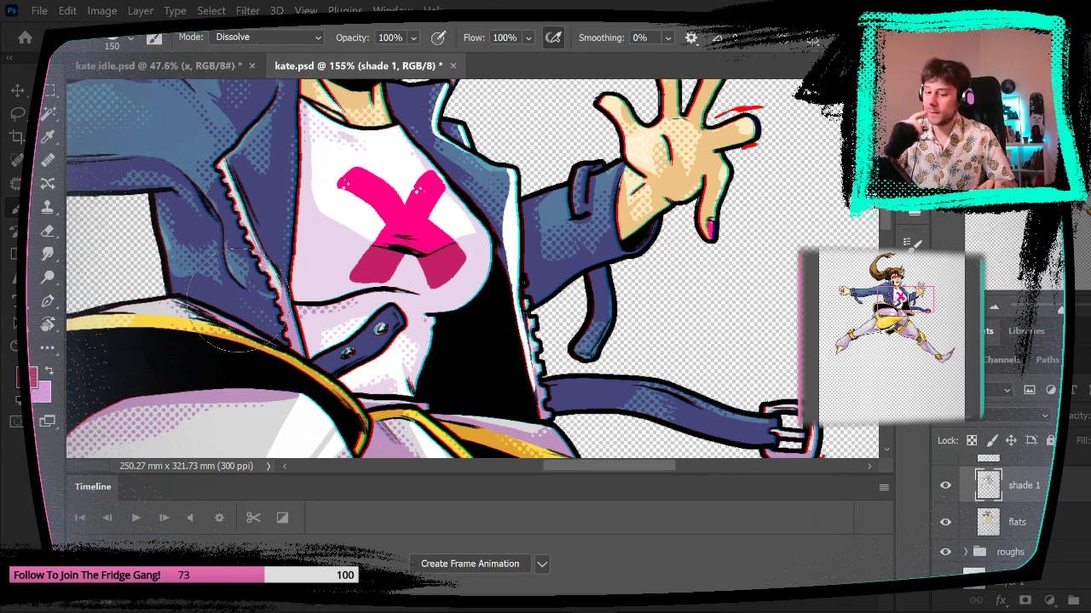
- Reduce the halftone brush size to 31 px
click(132, 41)
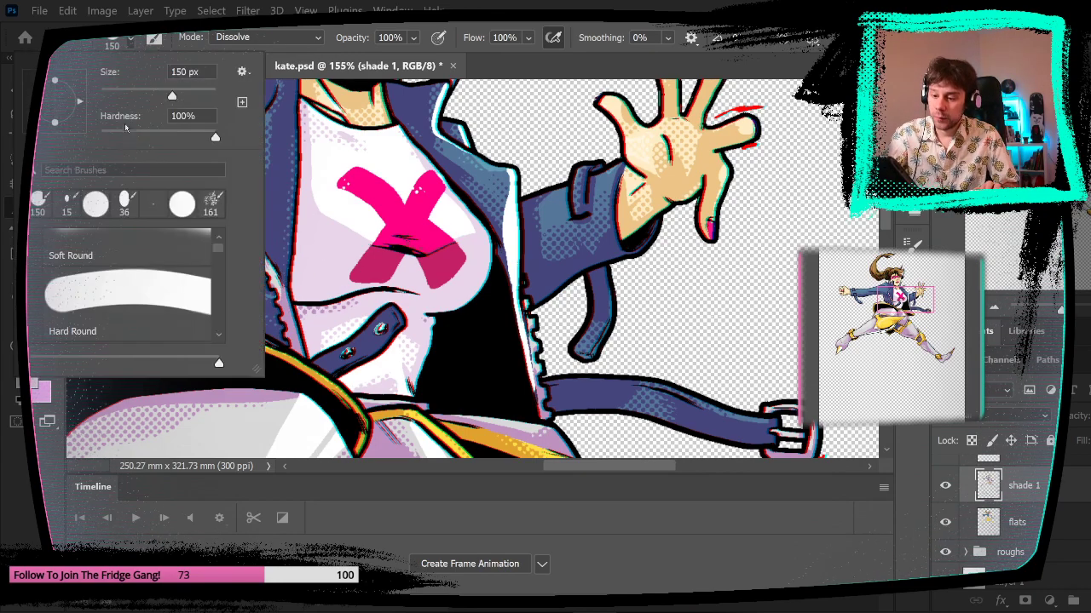
click(143, 96)
key(Return)
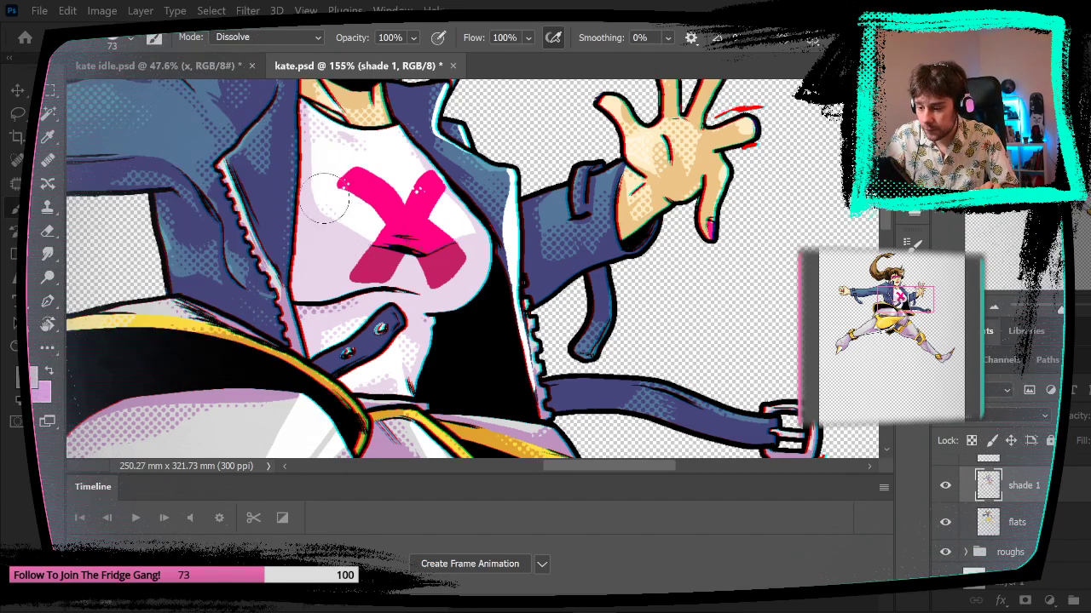
click(132, 41)
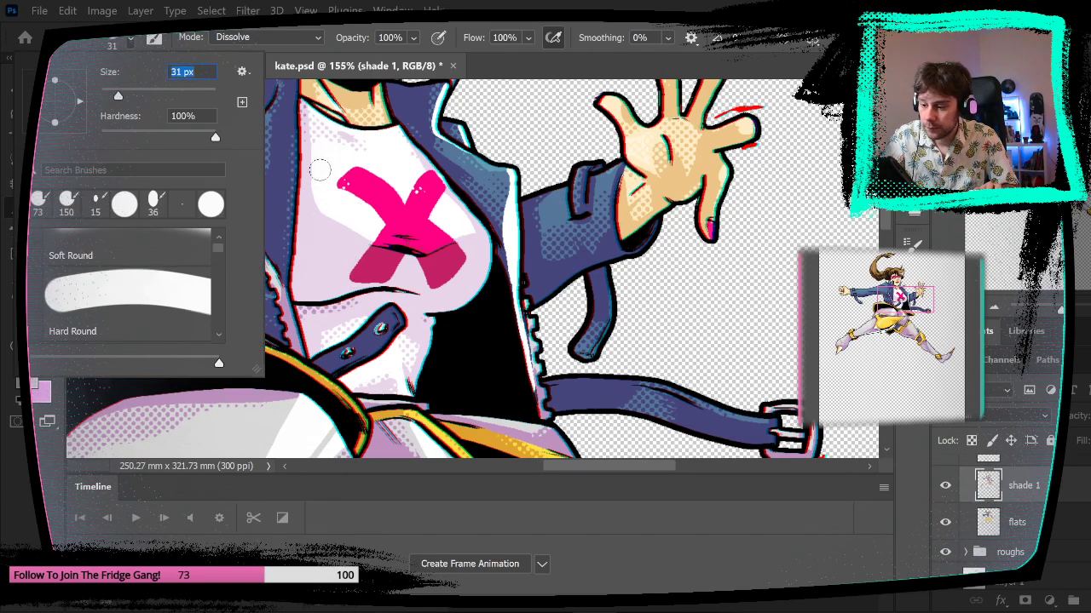
key(Return)
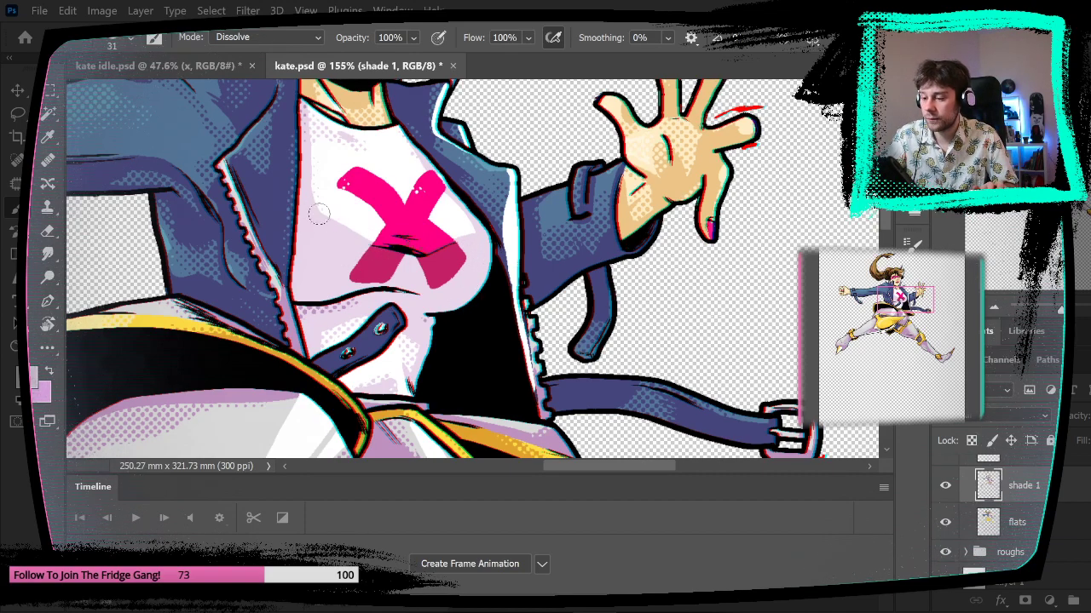
- Select the white shirt area from the flats layer and return to the shade 1 layer with the halftone brush
click(1072, 533)
key(w)
click(400, 273)
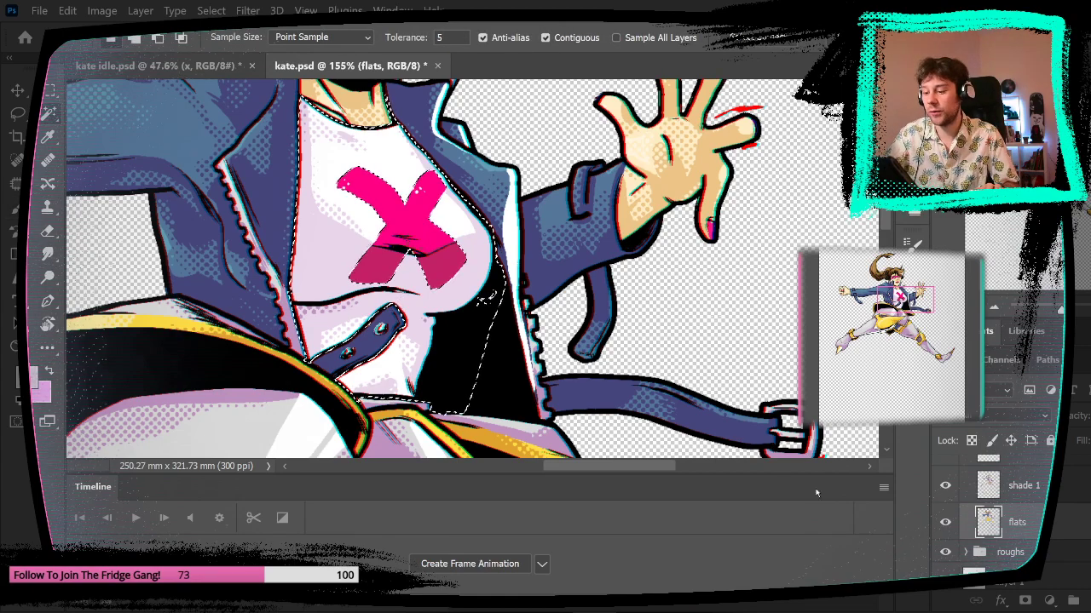
click(1035, 486)
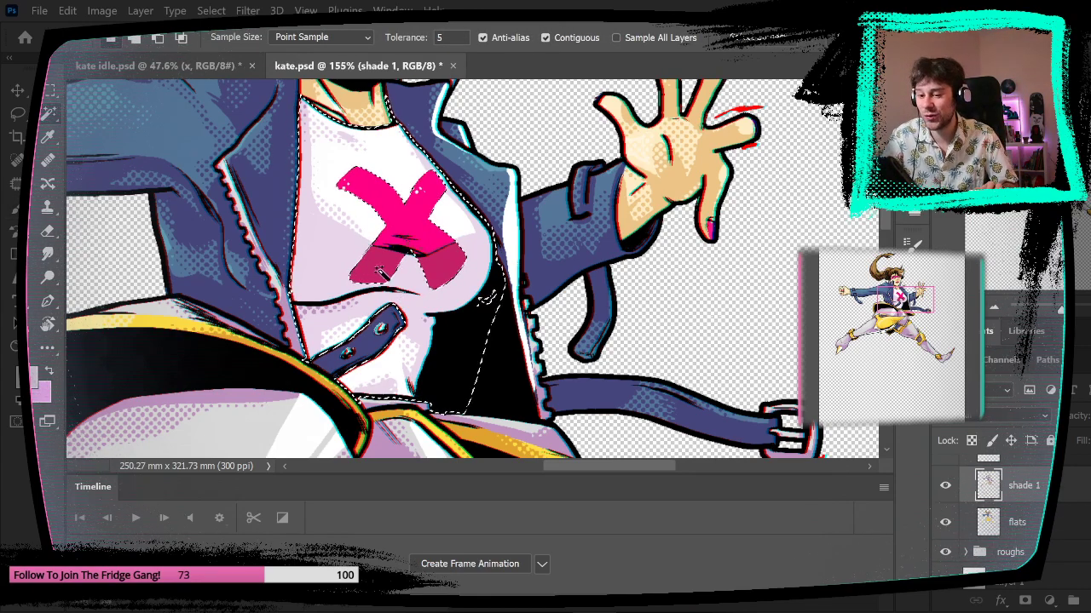
key(b)
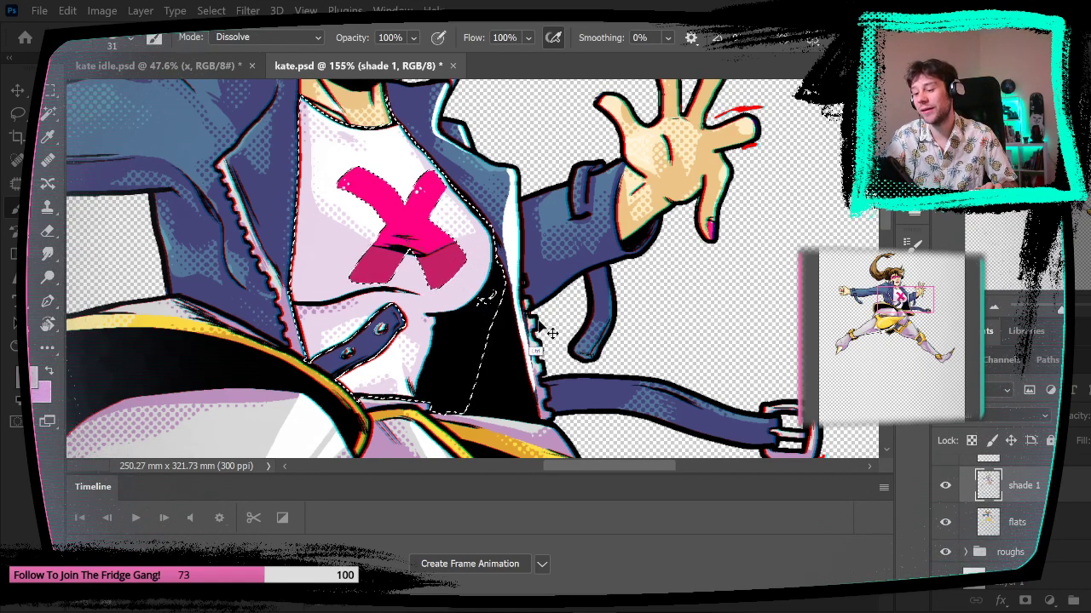
mouse_move(581, 375)
ctrl+mouse_down()
mouse_move(548, 373)
mouse_move(586, 377)
ctrl+mouse_up()
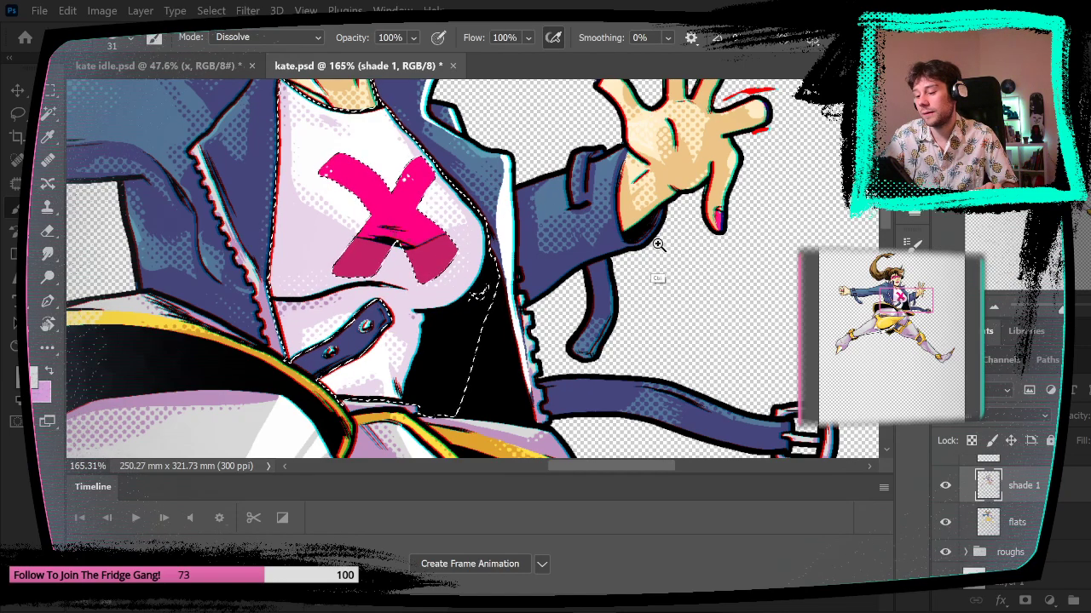
ctrl+drag(658, 244, 565, 357)
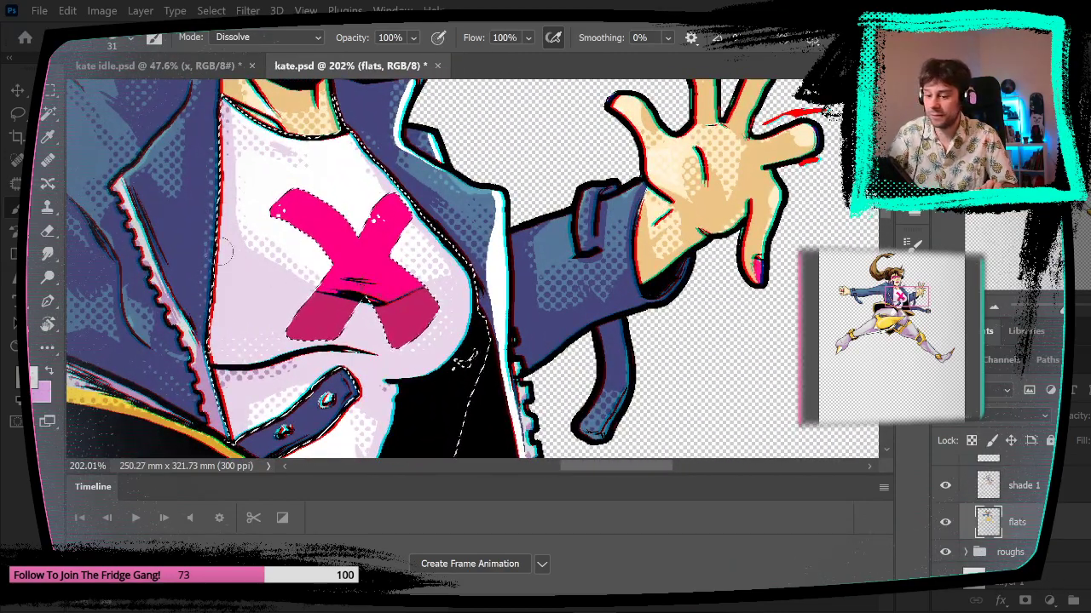
- Replace the shirt selection with the pink X logo from the flats layer and reactivate the shade 1 layer for brushing
key(w)
key(ctrl+d)
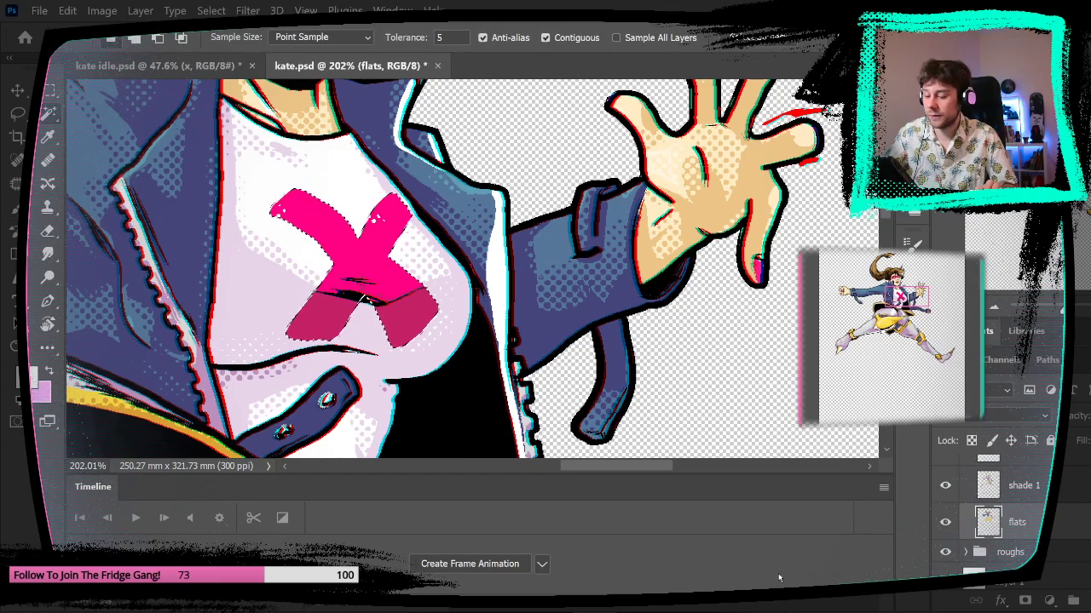
key(b)
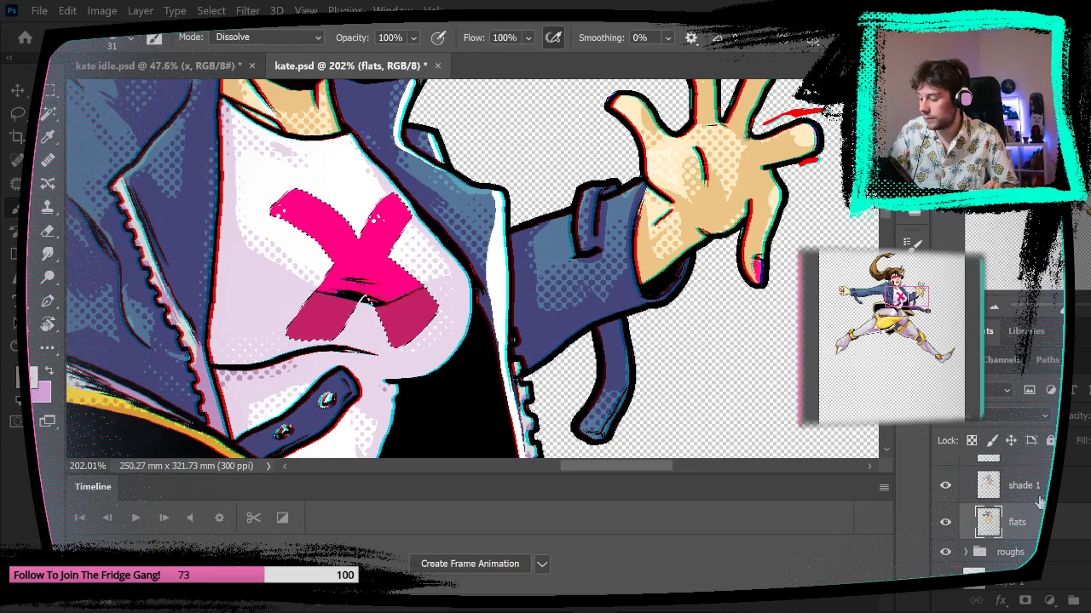
click(1038, 497)
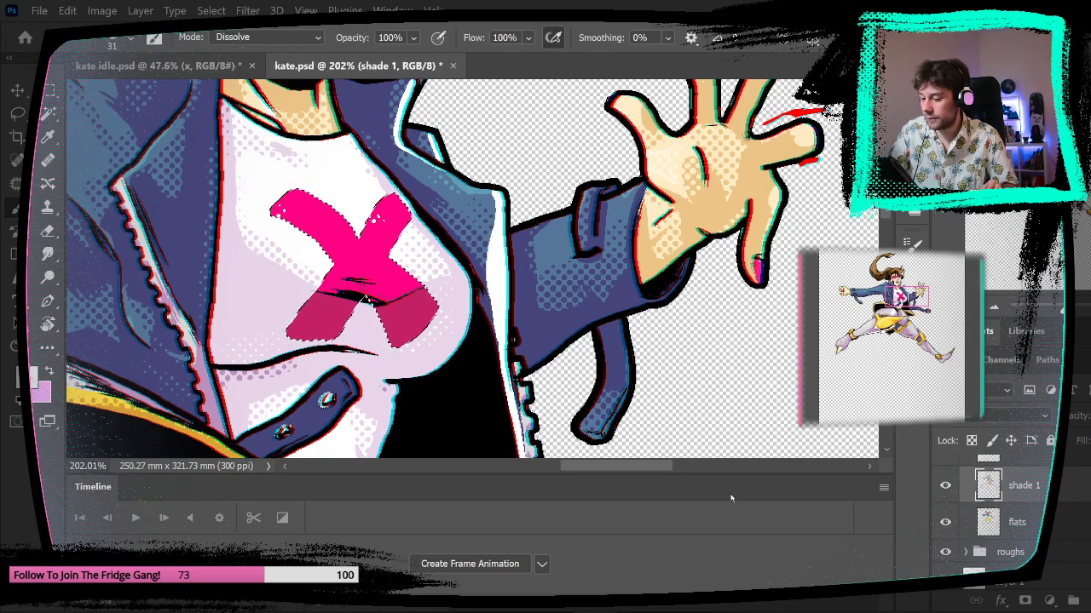
- Try halftone dots on the arms of the selected X logo with the 31 px brush
alt+click(399, 322)
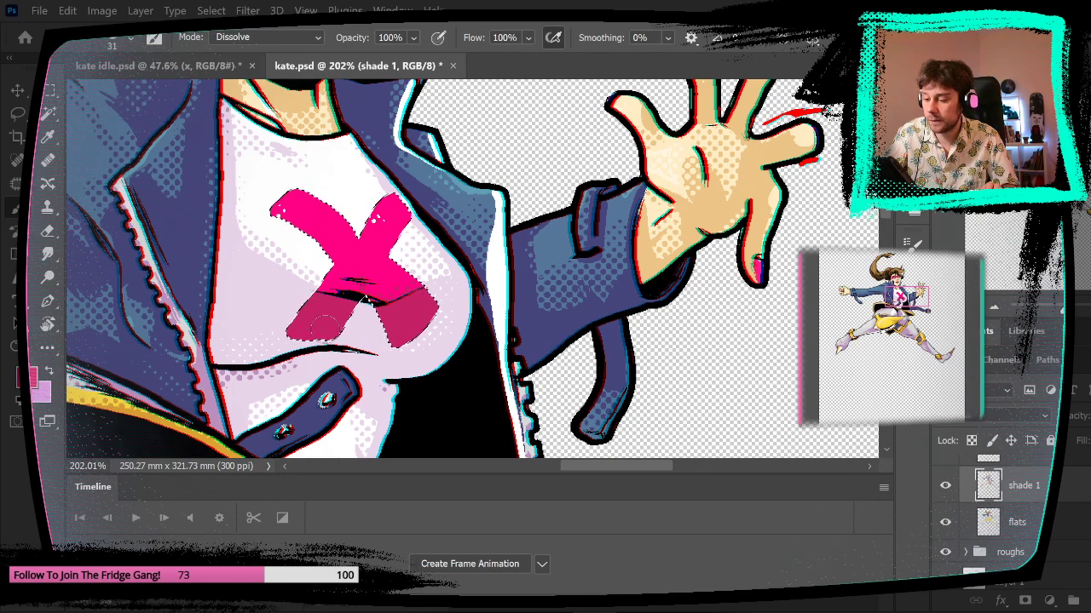
mouse_move(297, 338)
mouse_down()
mouse_move(445, 252)
mouse_move(288, 339)
mouse_move(325, 319)
mouse_up()
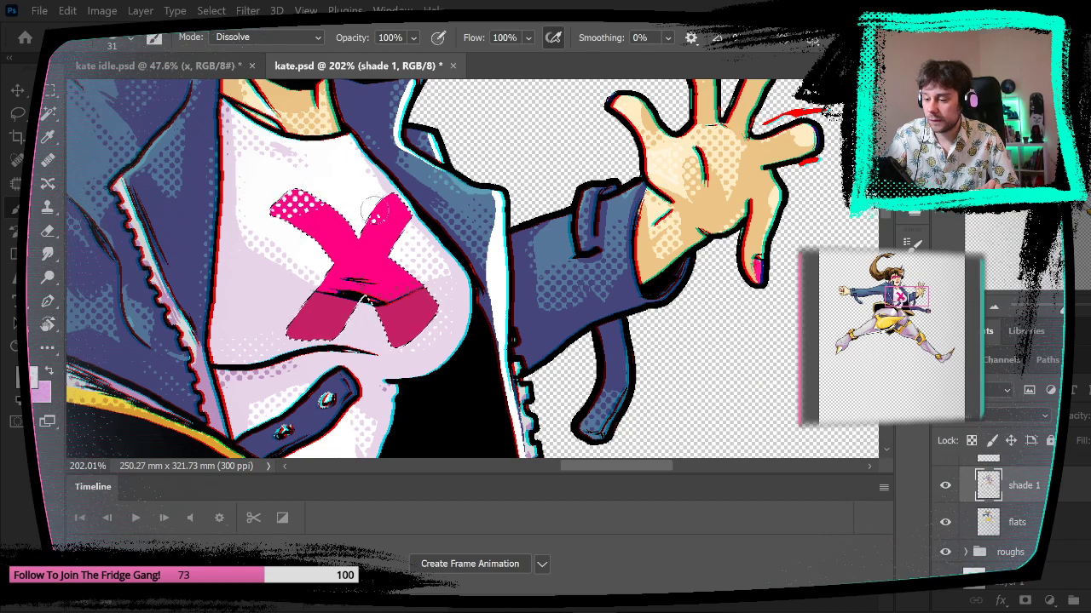
drag(403, 192, 383, 220)
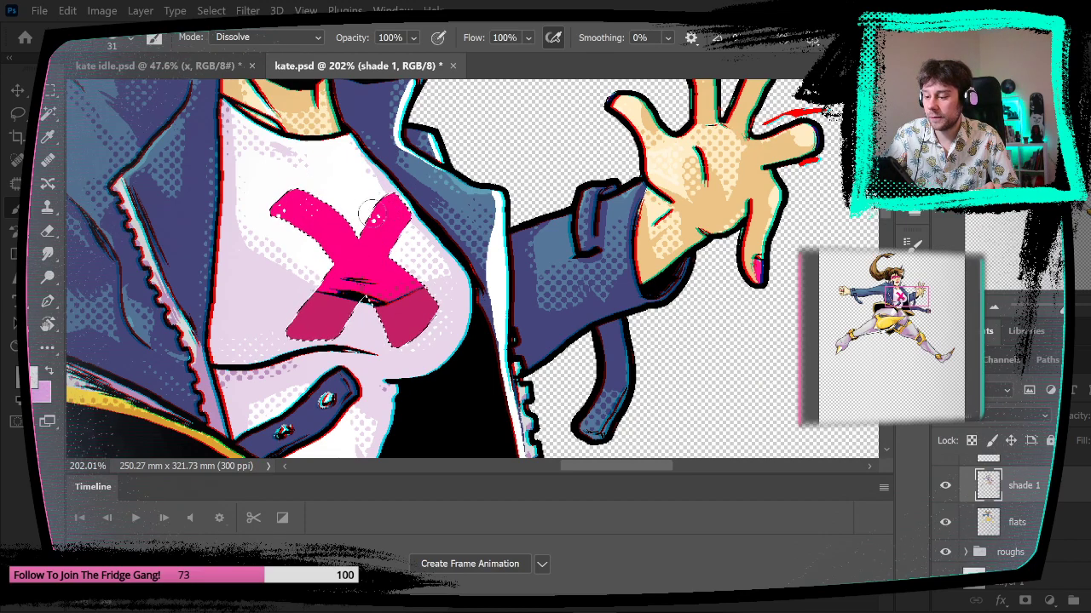
drag(483, 270, 465, 267)
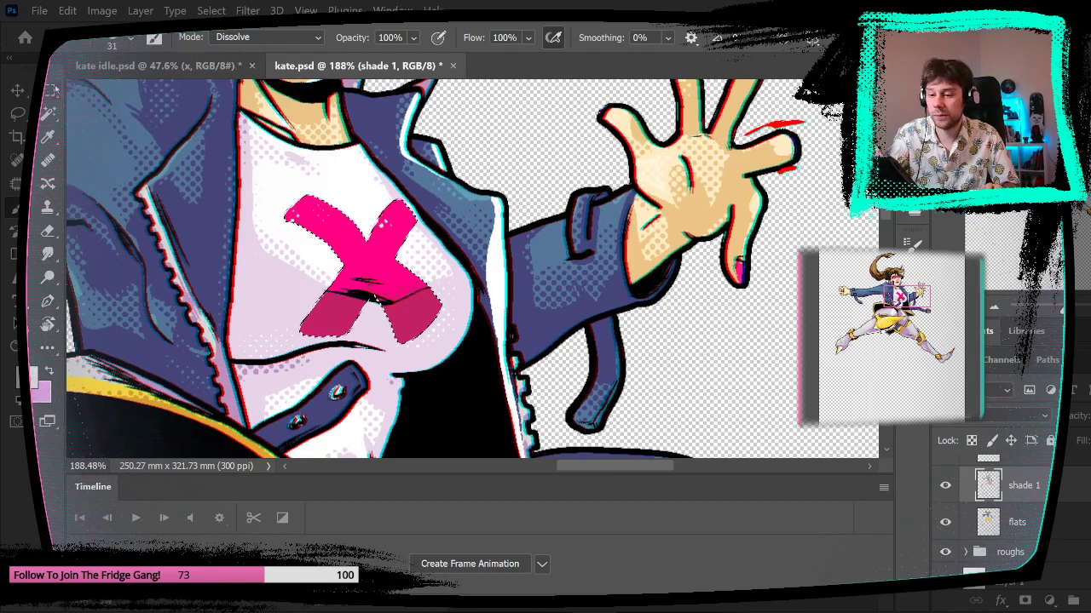
key(m)
key(b)
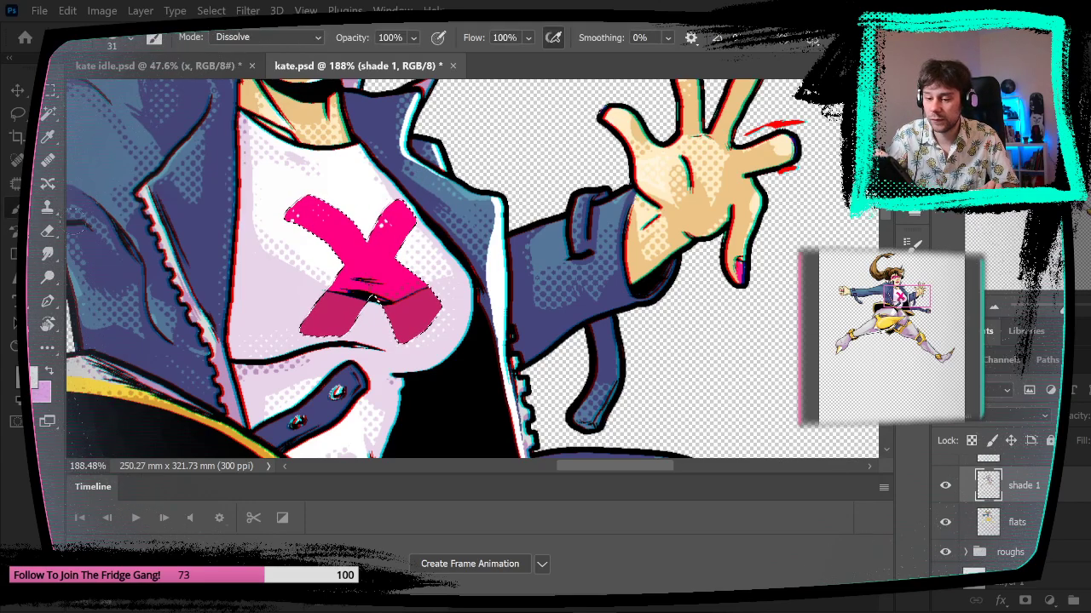
- Sample the dark pink of the X logo's shadow and choose the Kyle's Inkbox - Pro Comics Inker 2 brush at 36 px
alt+click(421, 312)
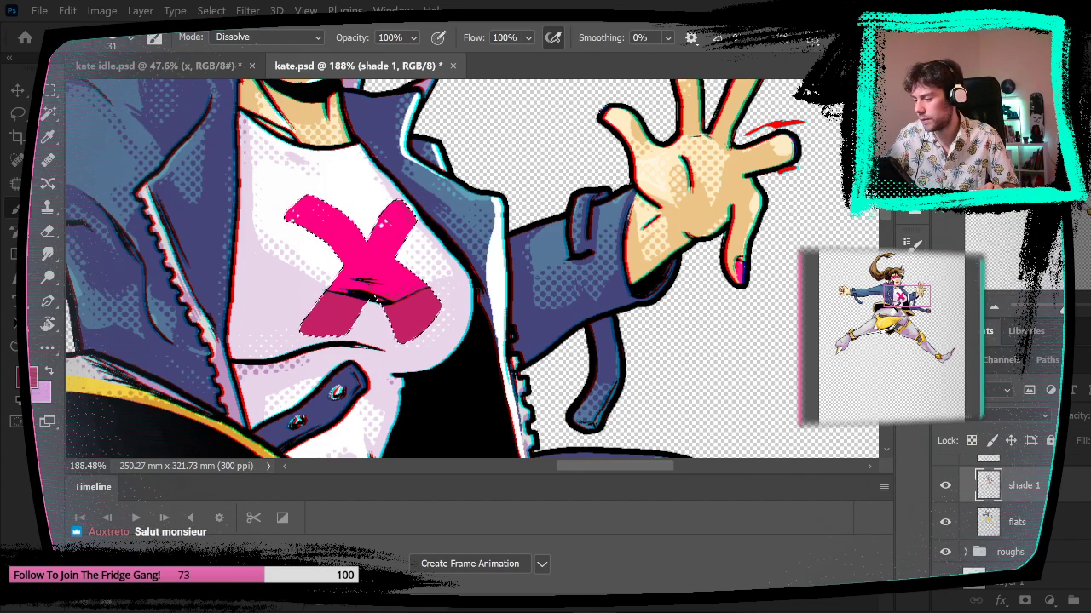
click(911, 244)
scroll(881, 449, down, 20)
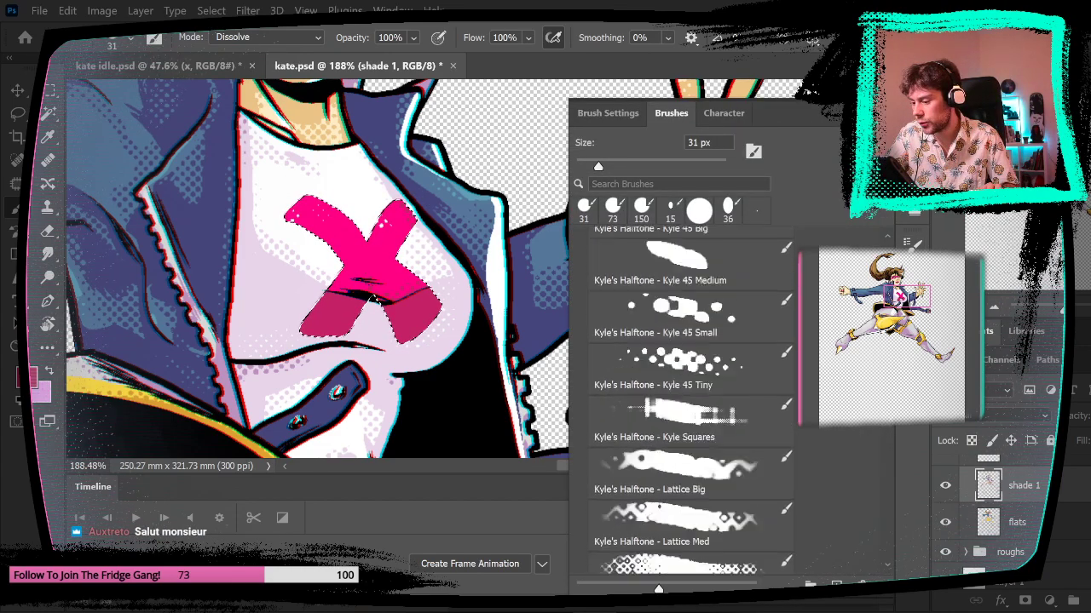
scroll(699, 401, up, 10)
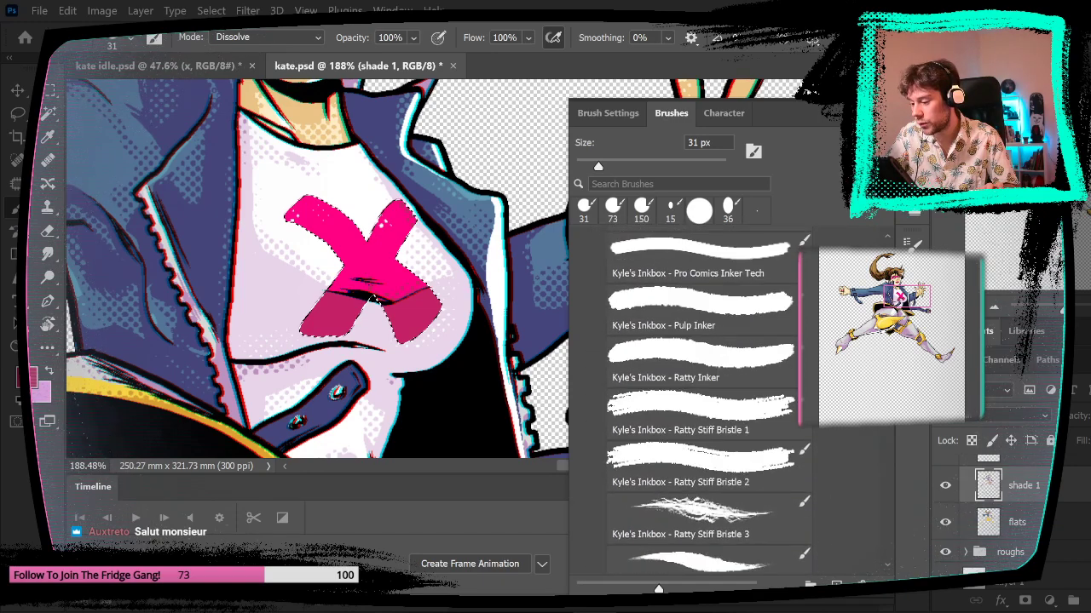
click(700, 392)
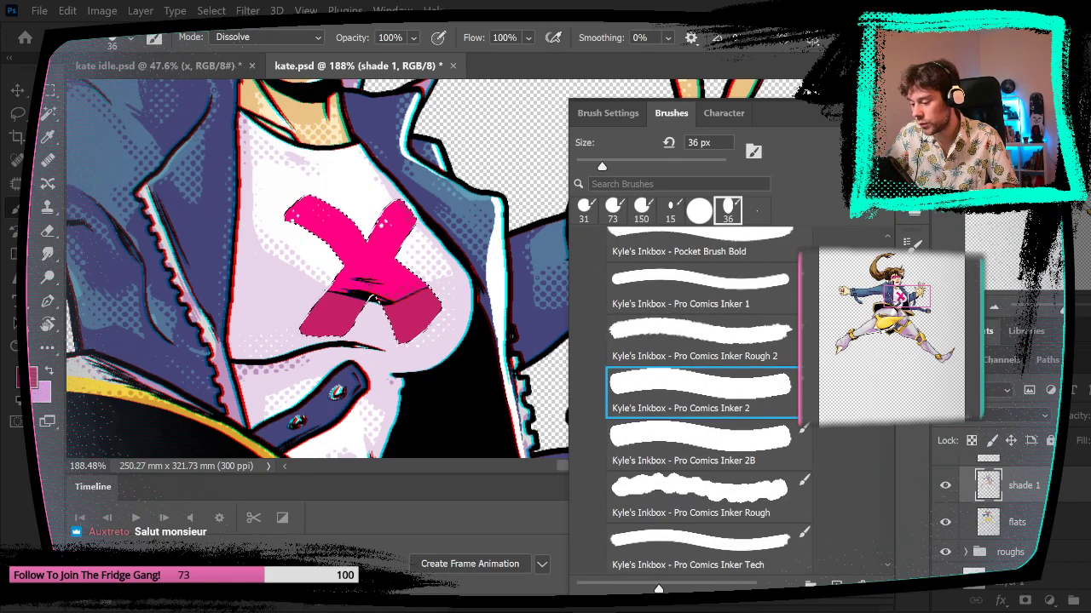
click(871, 113)
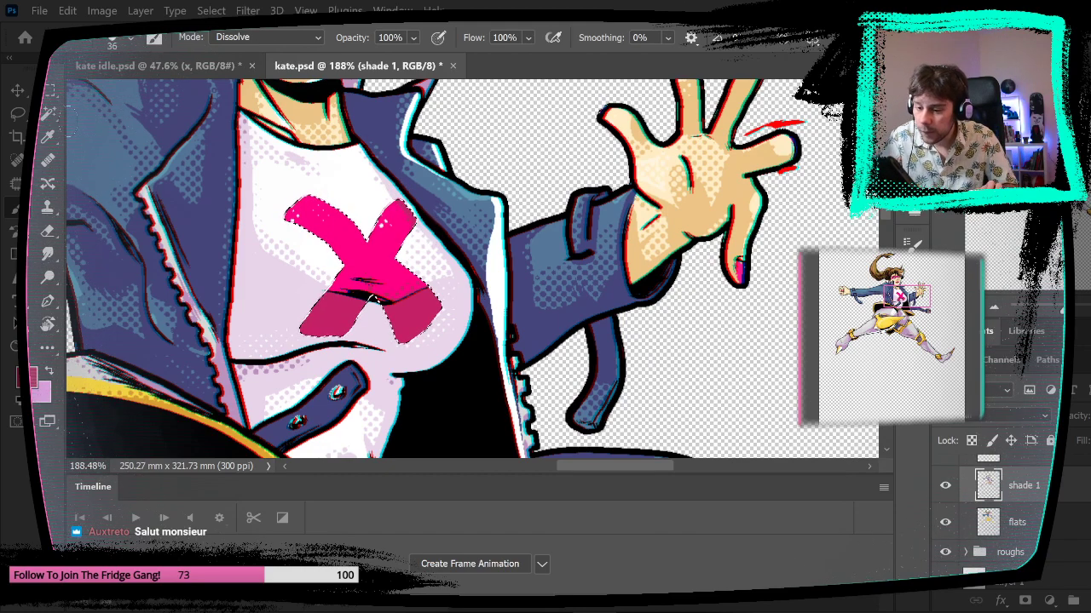
- Deselect the X logo, fit the whole character in view and save kate.psd
key(m)
key(ctrl+d)
scroll(673, 377, down, 1)
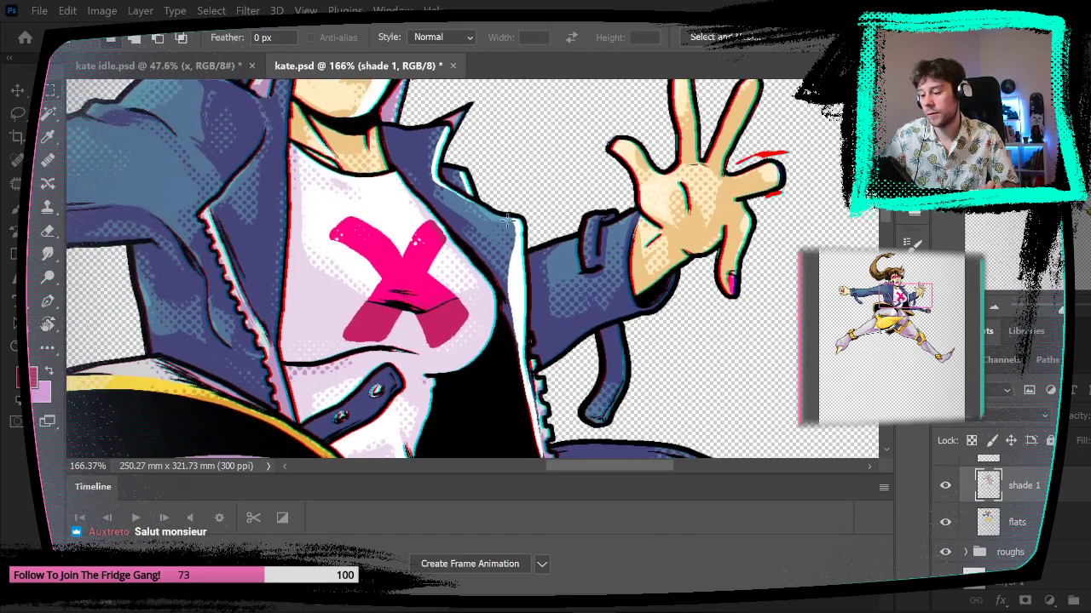
click(306, 10)
click(396, 157)
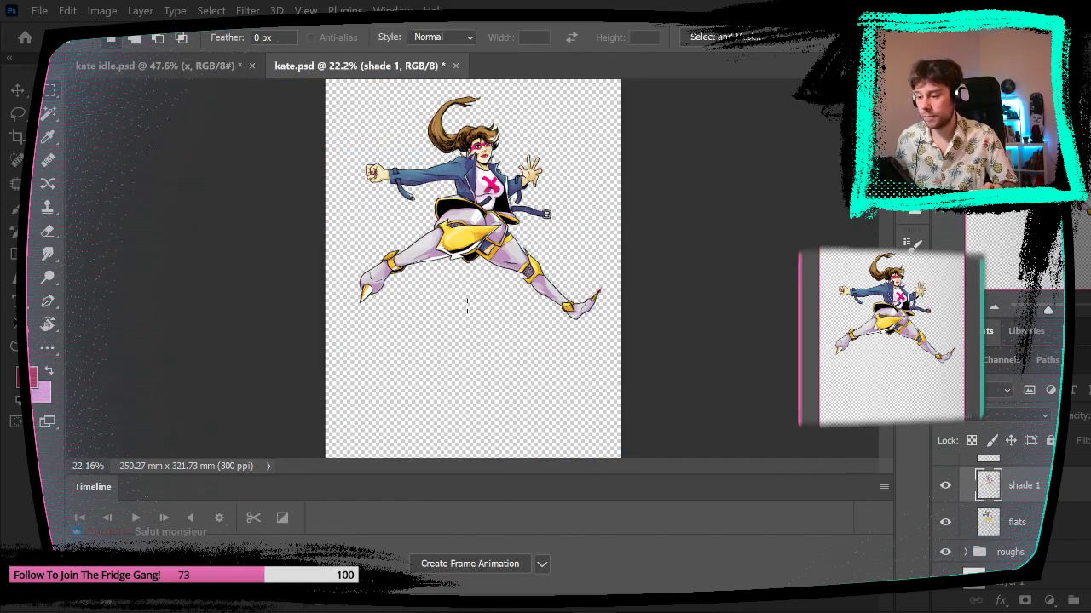
click(39, 10)
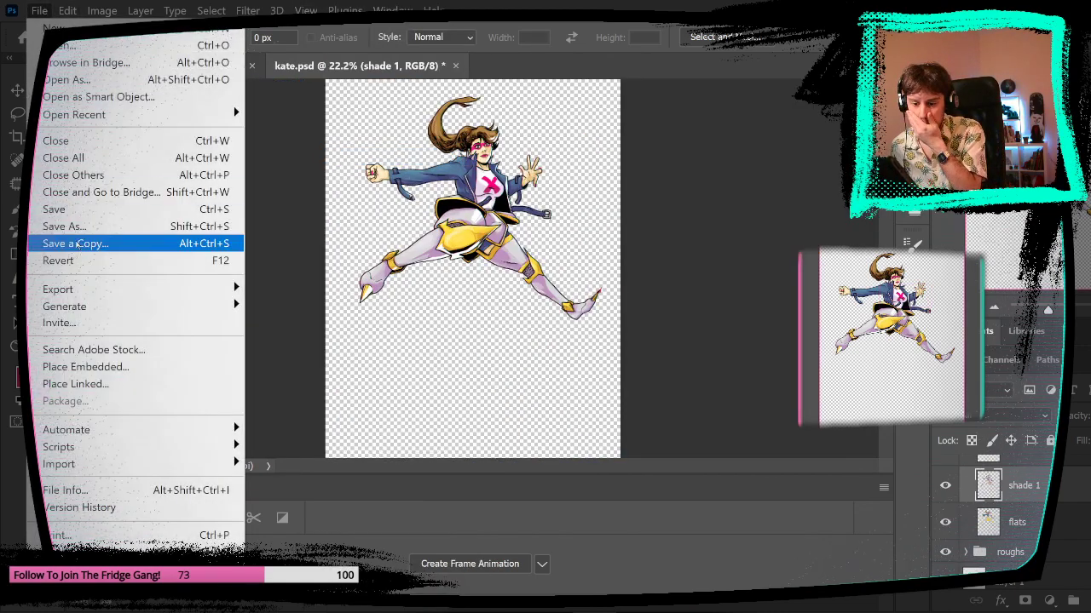
click(51, 209)
click(39, 11)
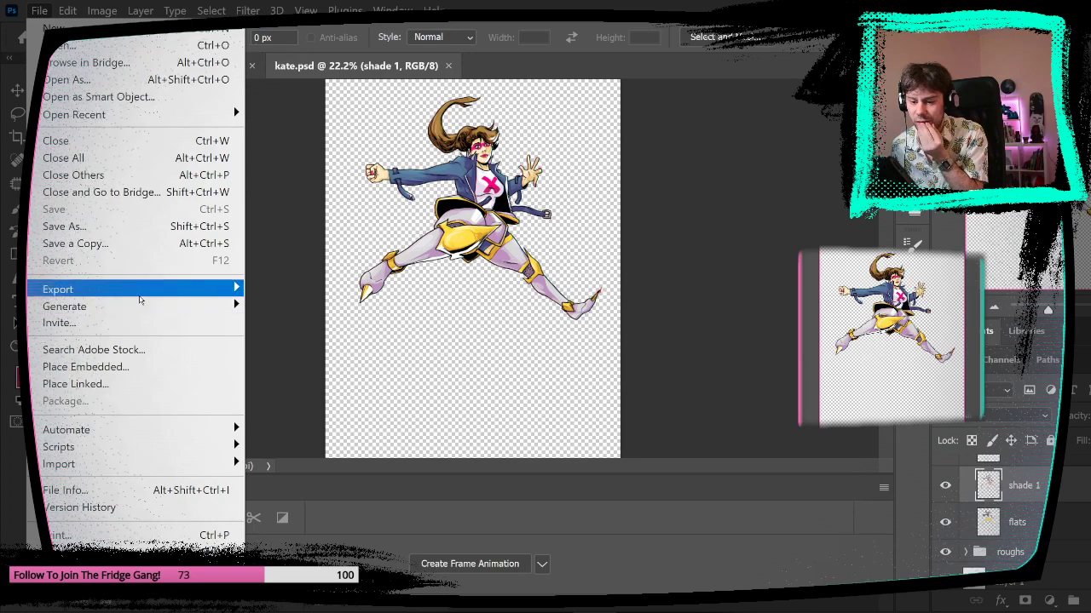
mouse_move(207, 290)
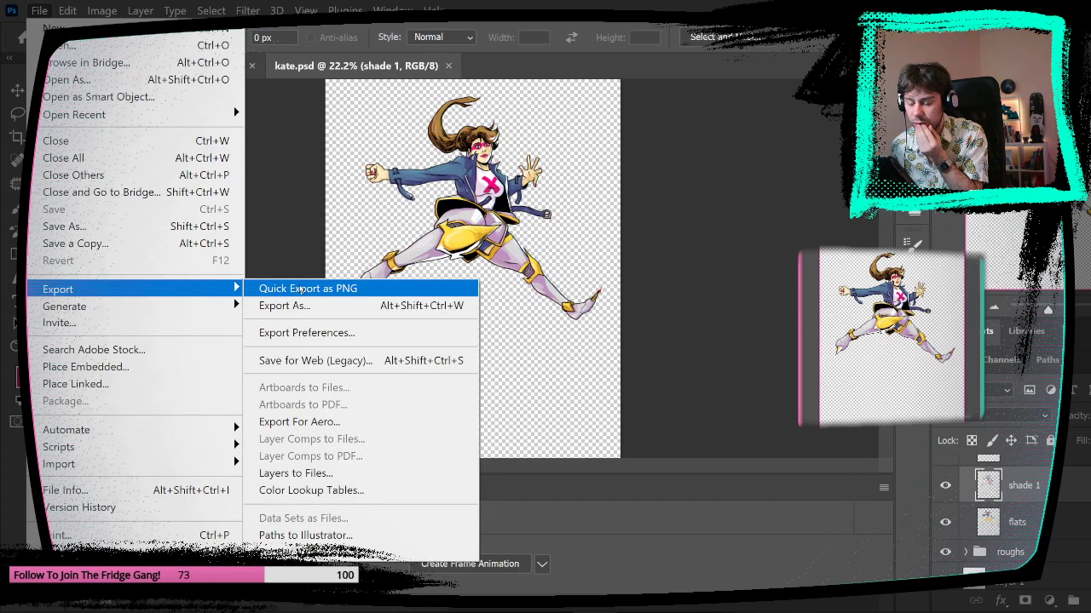
click(285, 238)
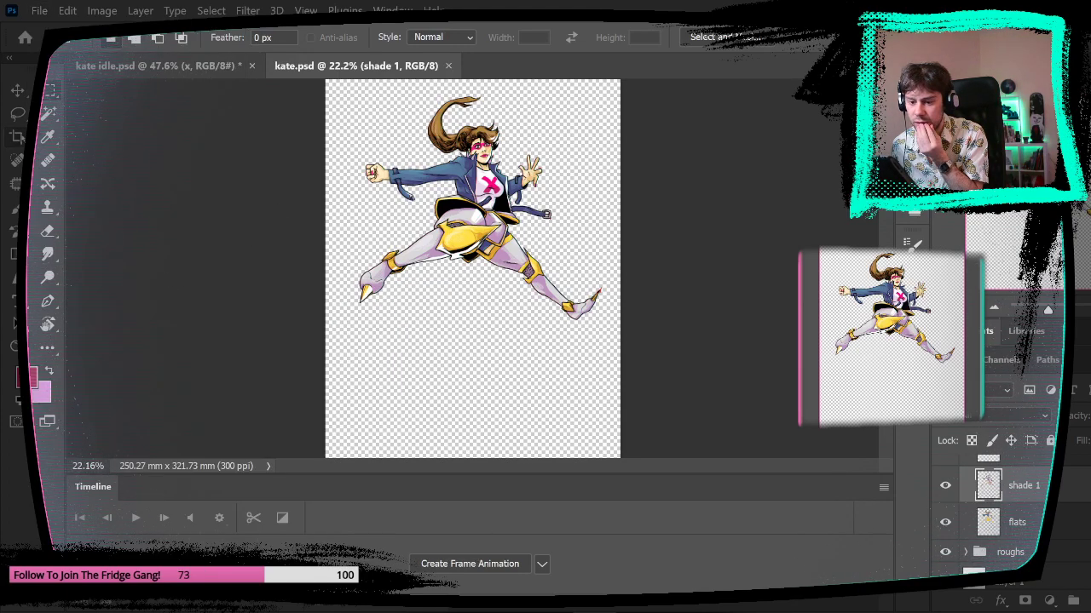
- Crop the canvas to a 1:1 square of about 228 mm per side around the leaping character
key(c)
drag(475, 379, 470, 308)
drag(481, 244, 483, 294)
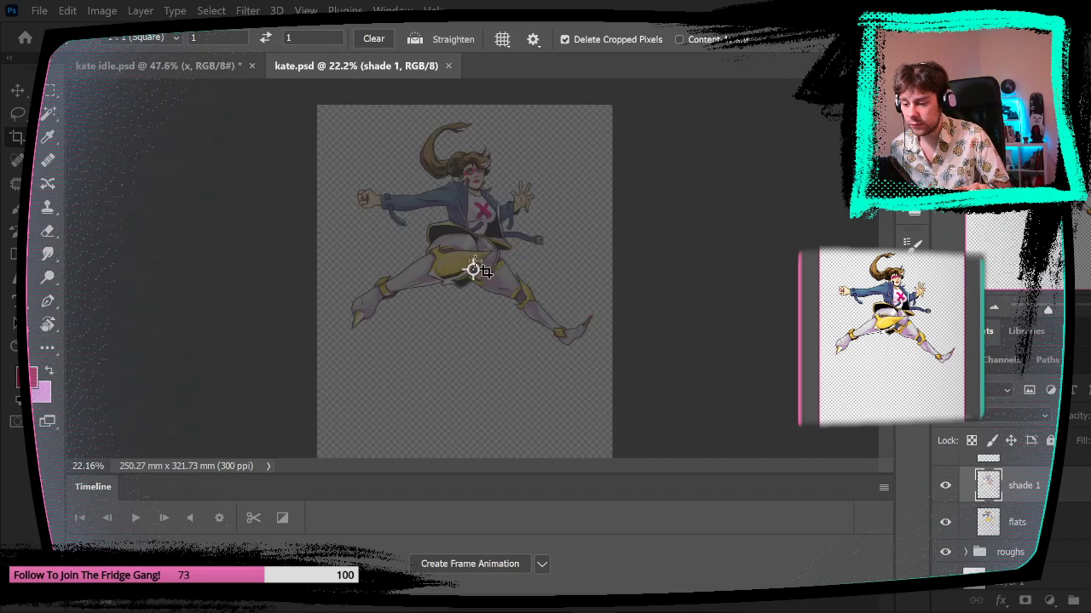
key(Escape)
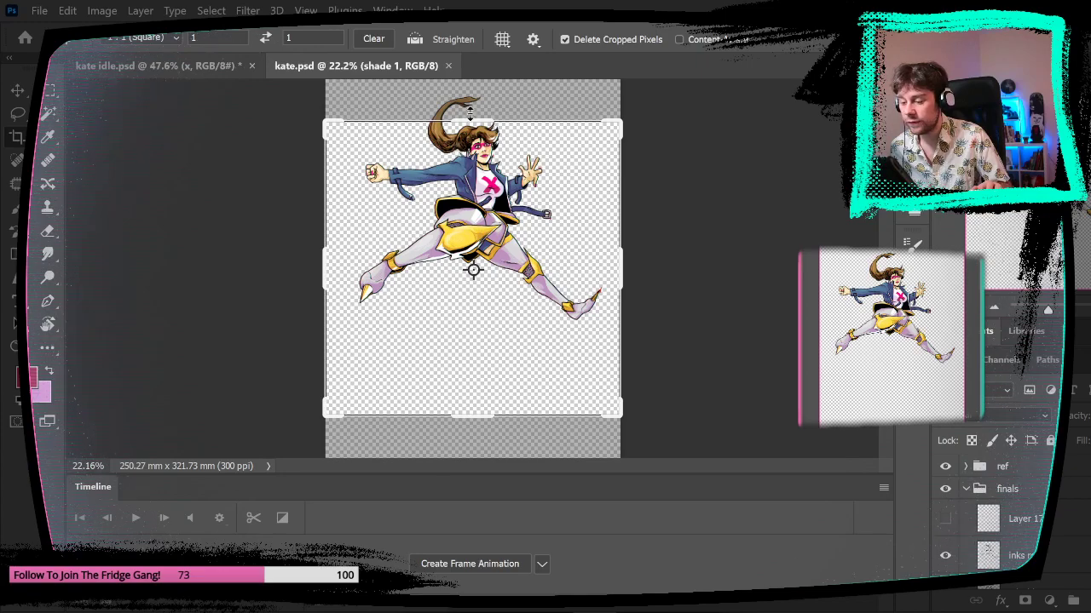
drag(470, 111, 474, 54)
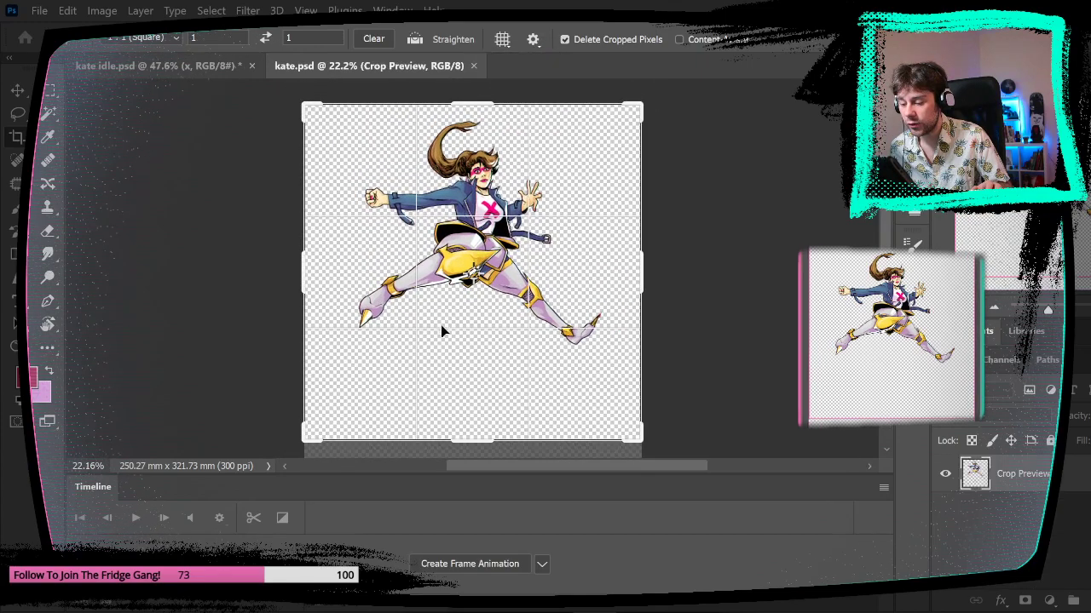
drag(474, 440, 486, 409)
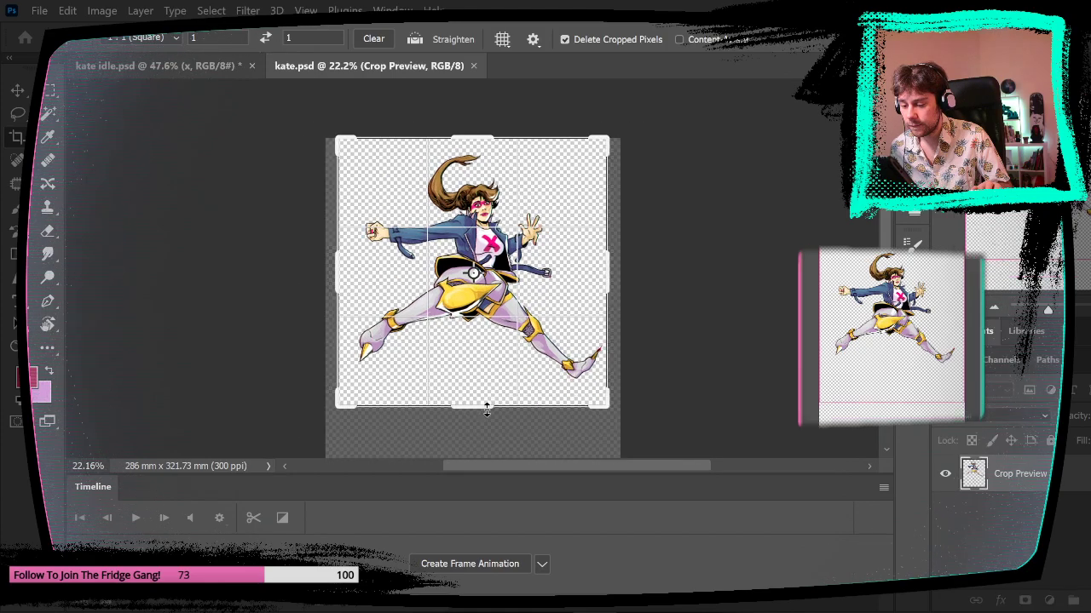
key(Return)
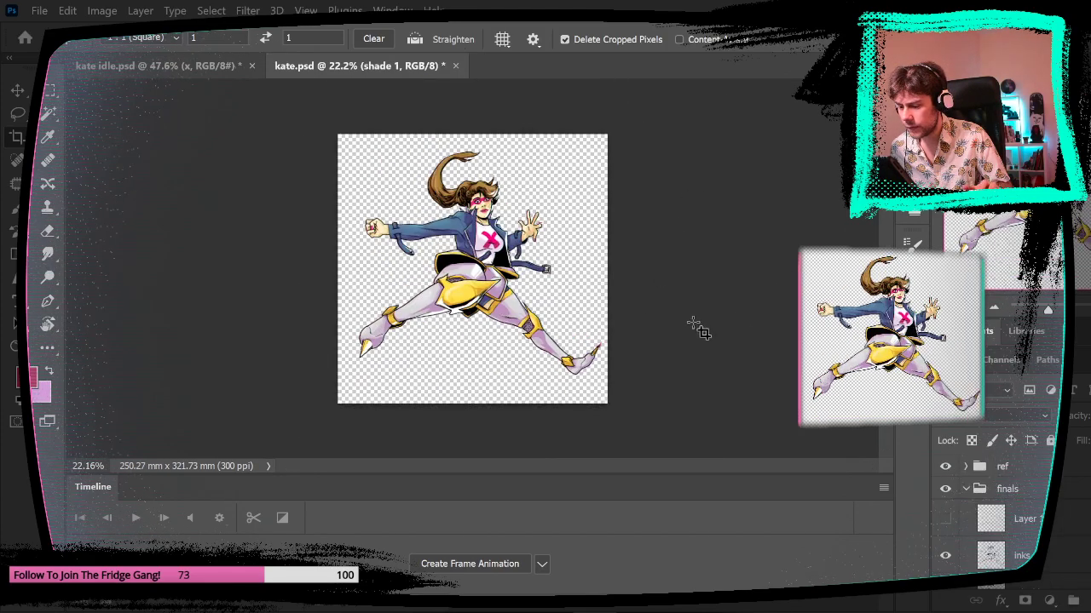
- Examine the front boot's pointed tip with the inks red layer hidden and shown, also toggling the inks blue layer
drag(608, 356, 710, 398)
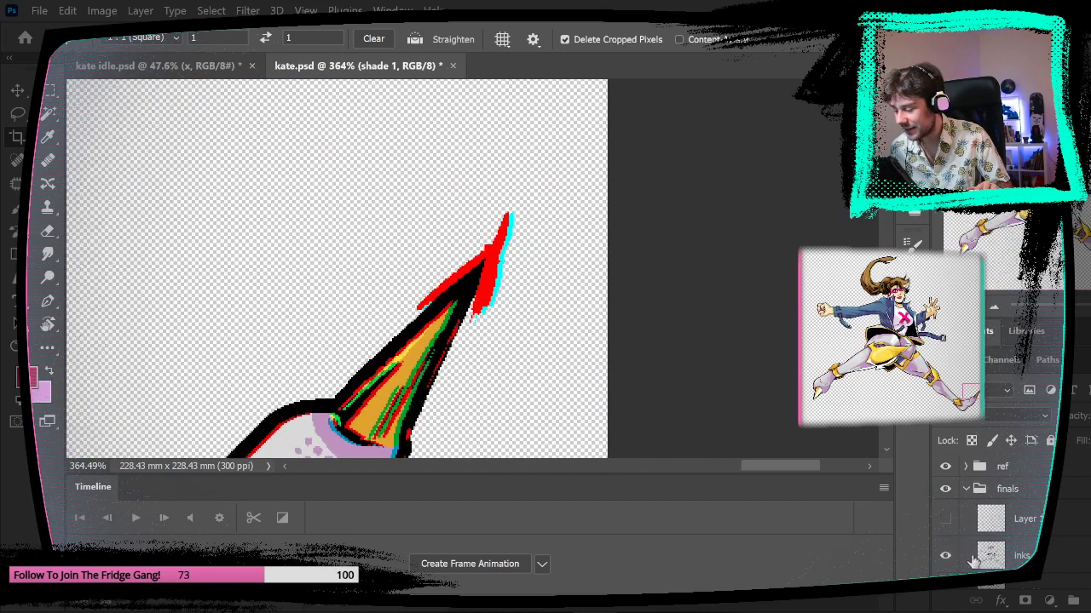
scroll(954, 559, down, 3)
click(944, 490)
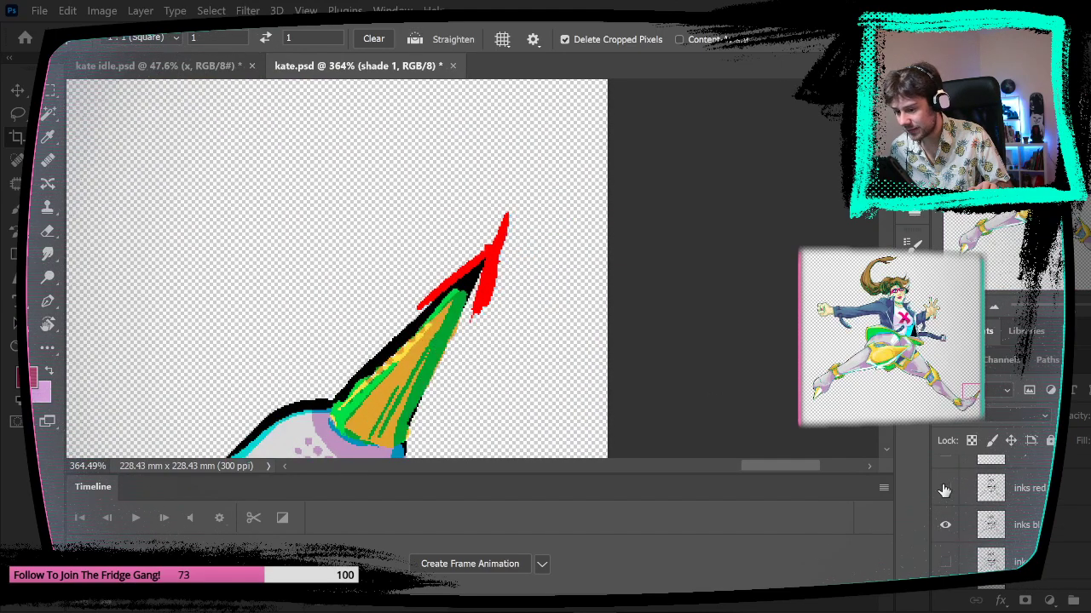
click(944, 525)
click(945, 525)
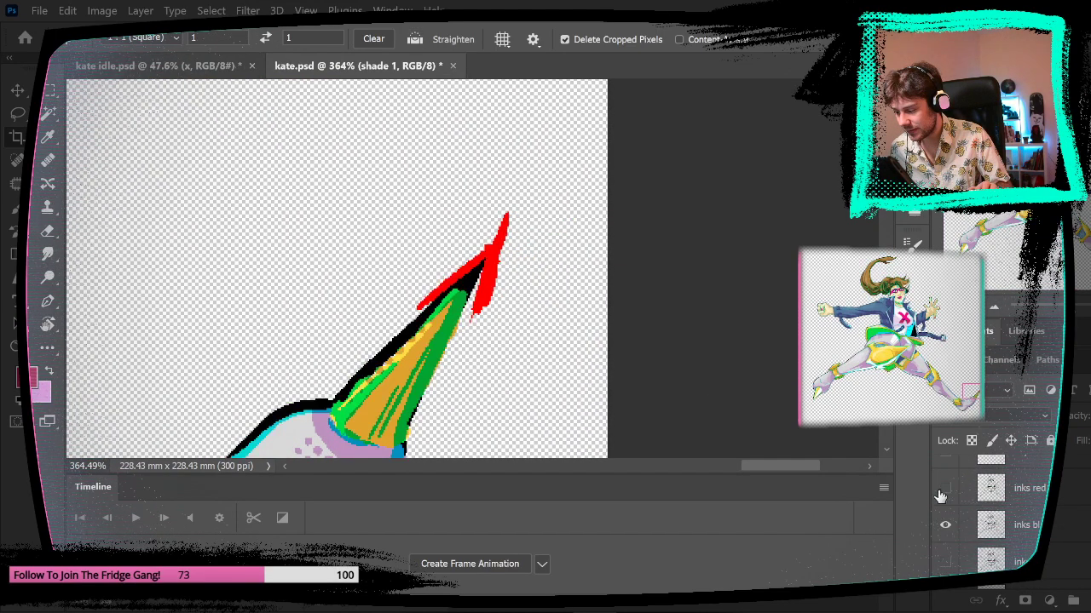
click(942, 489)
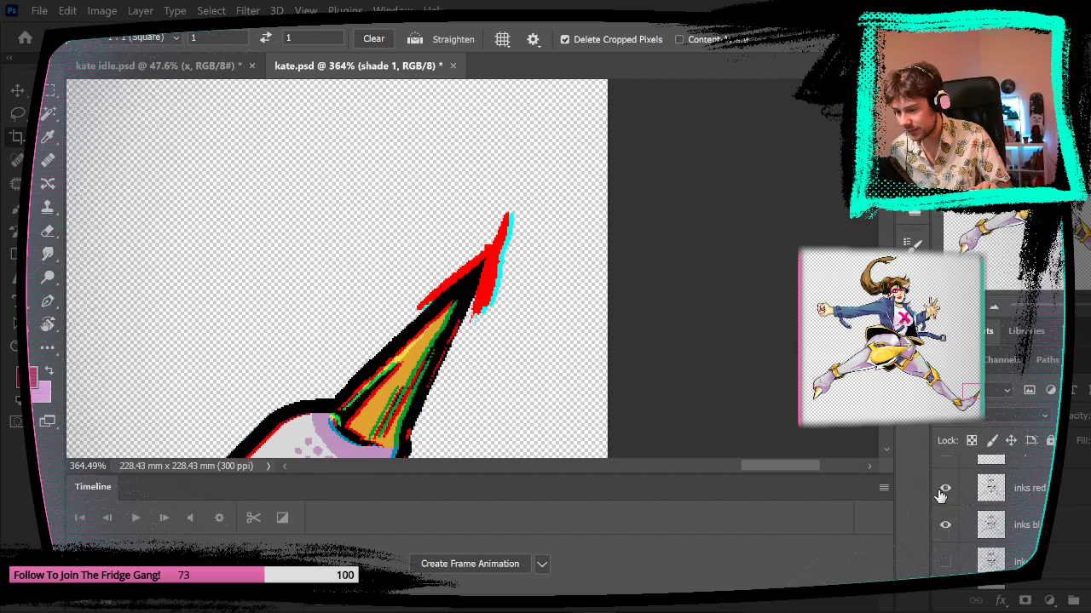
- Hide the inks red layer and enable the G and B channels in the inks blue layer's blending options
click(1029, 528)
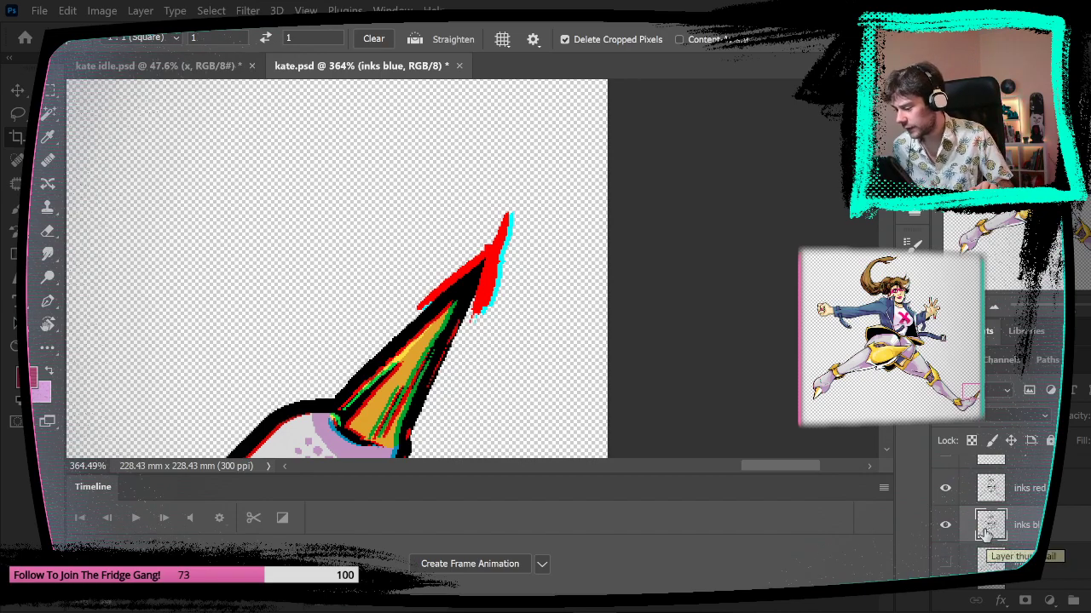
double_click(1005, 482)
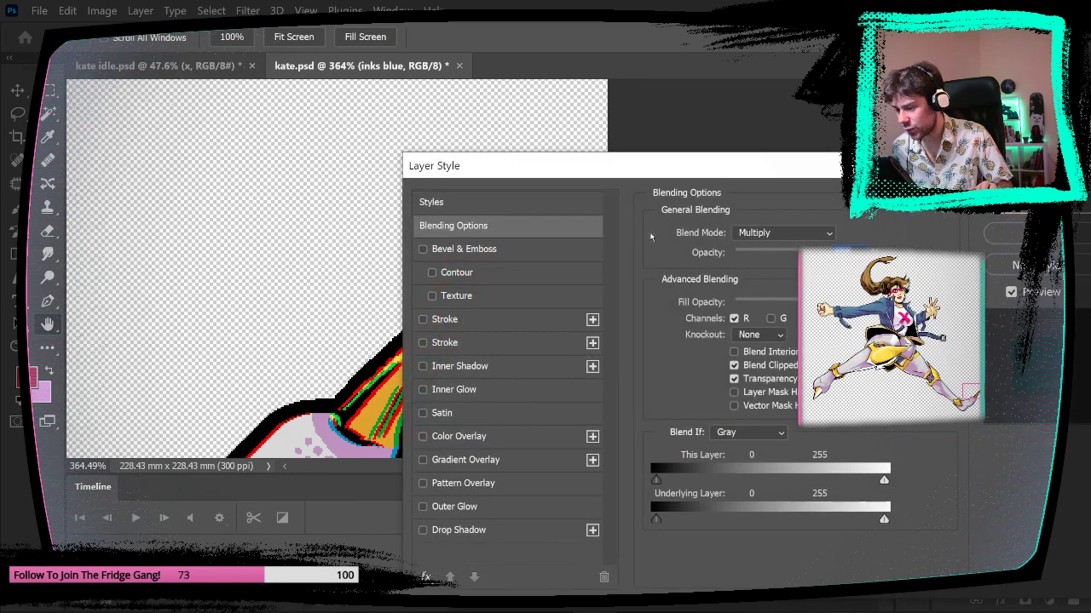
click(995, 229)
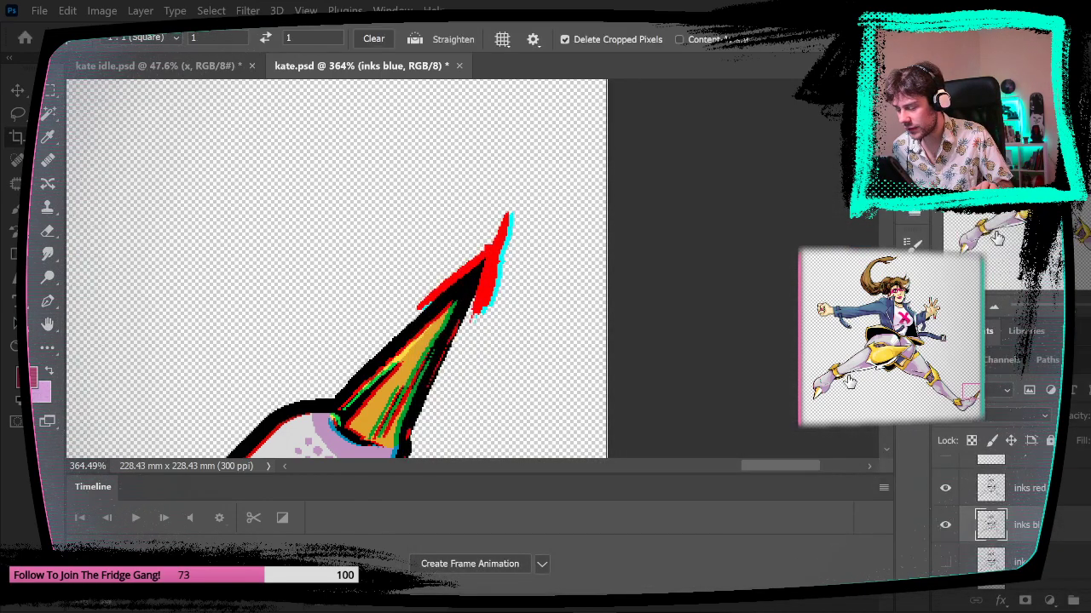
click(945, 490)
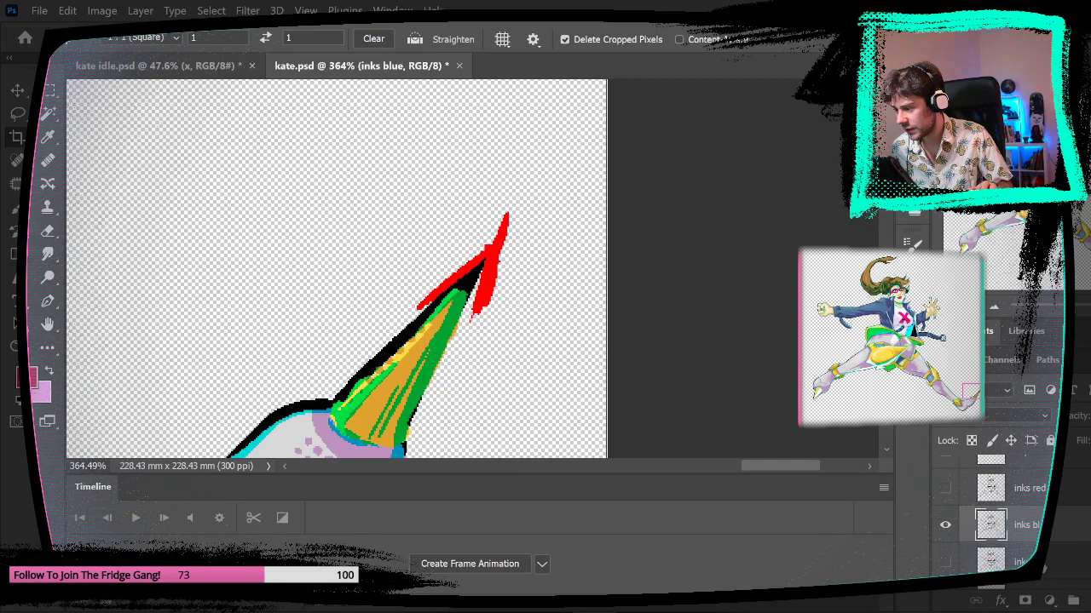
click(1005, 606)
click(1039, 426)
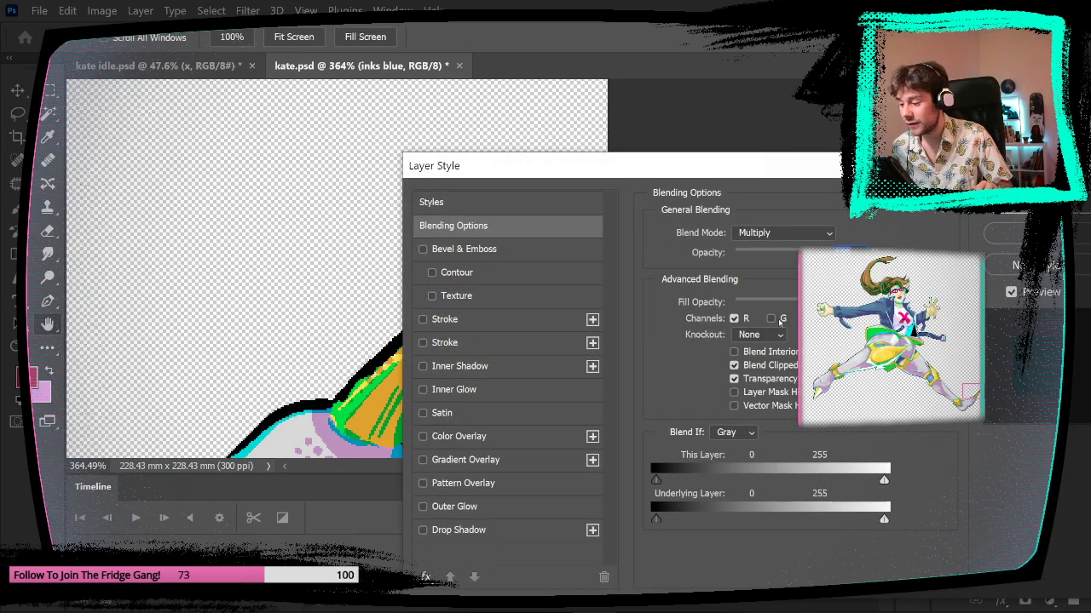
click(786, 320)
click(813, 319)
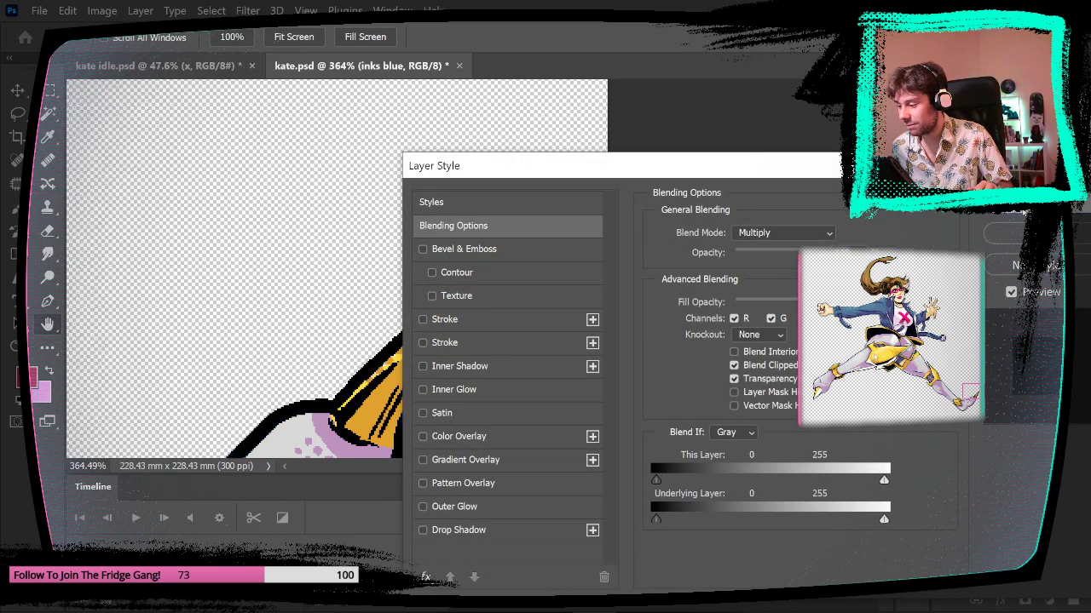
click(1013, 230)
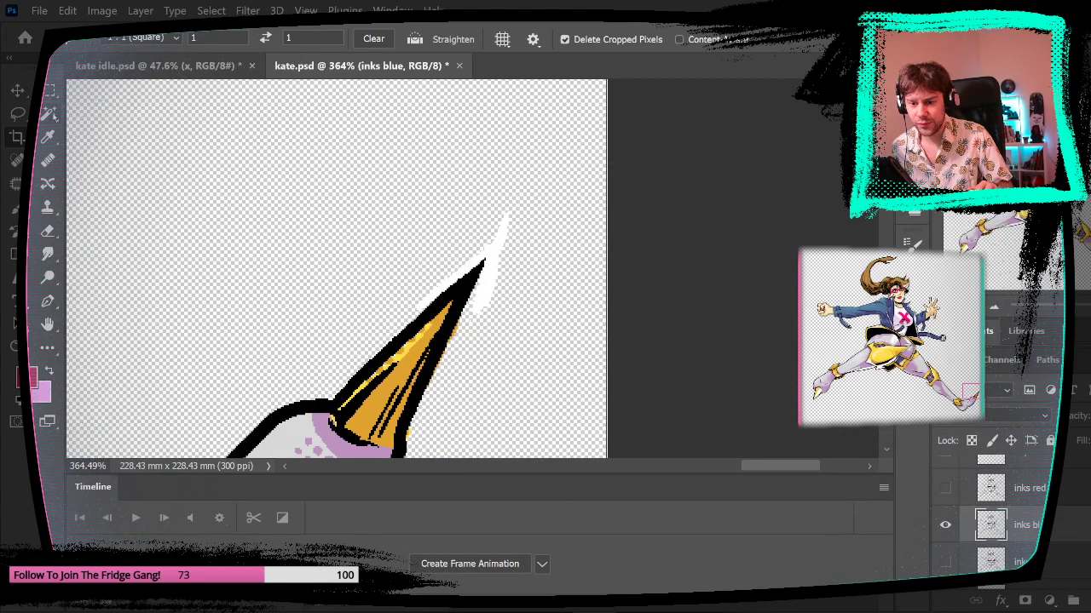
- Select the stray white strokes around the boot's pointed tip with the Magic Wand and delete them from the inks blue layer
key(w)
click(499, 242)
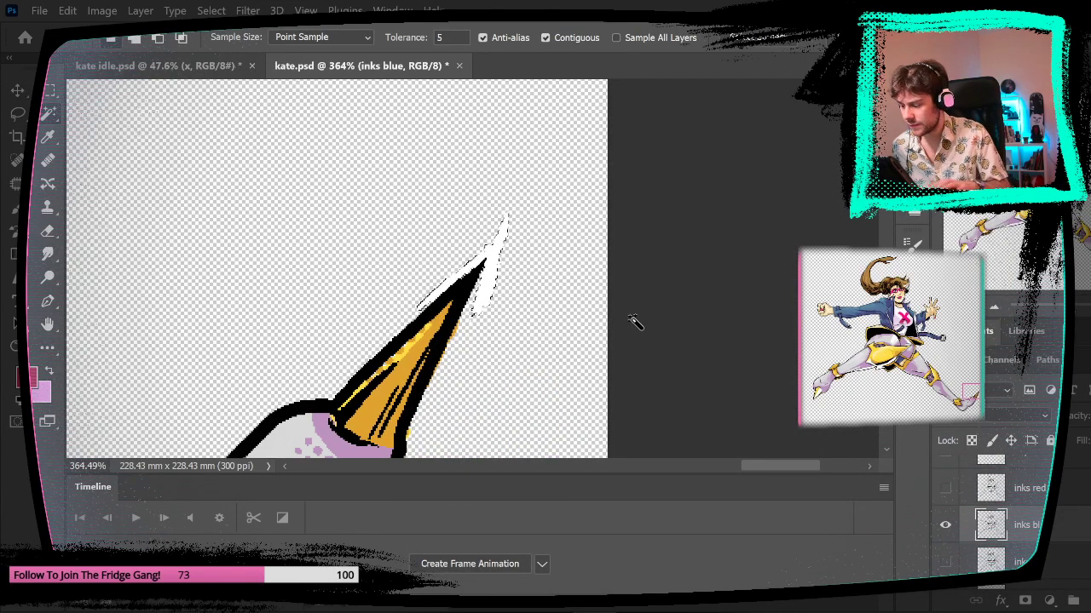
key(Delete)
- Turn the G and B channels off in the inks blue layer's blending options
click(1000, 600)
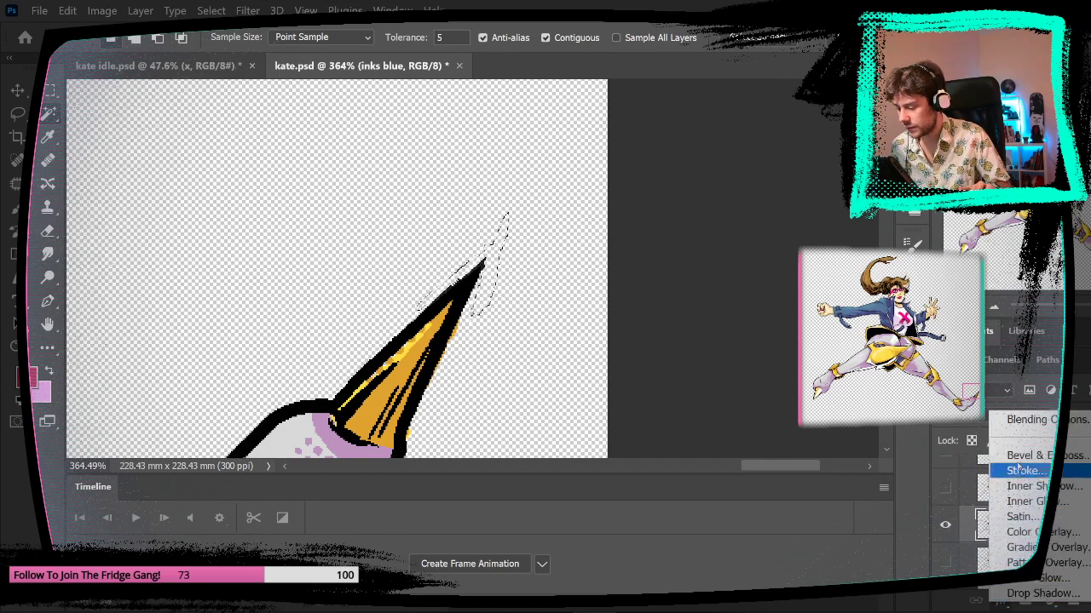
click(1024, 422)
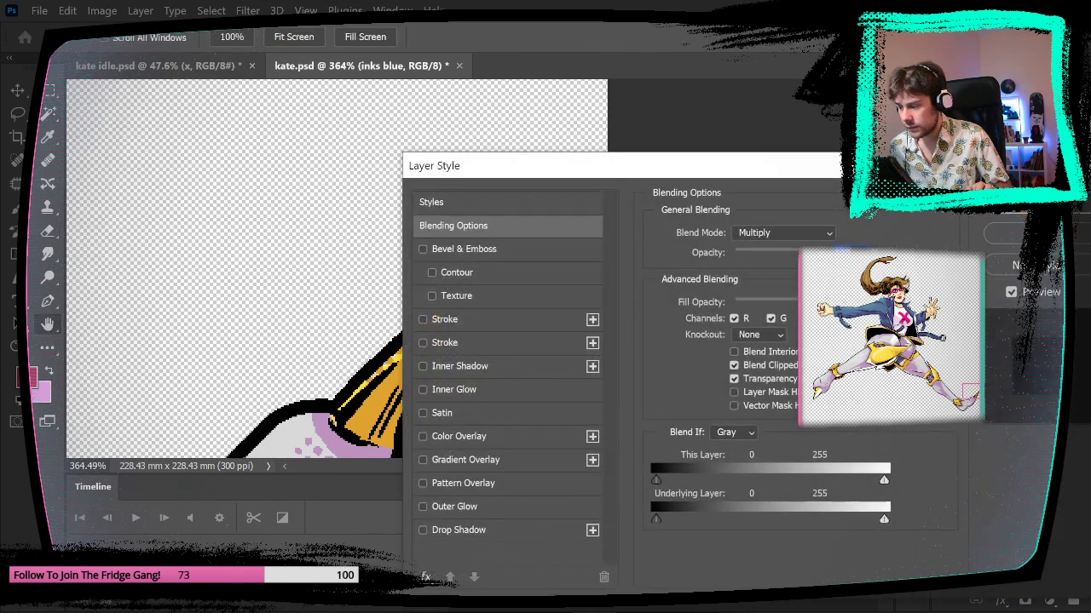
click(783, 319)
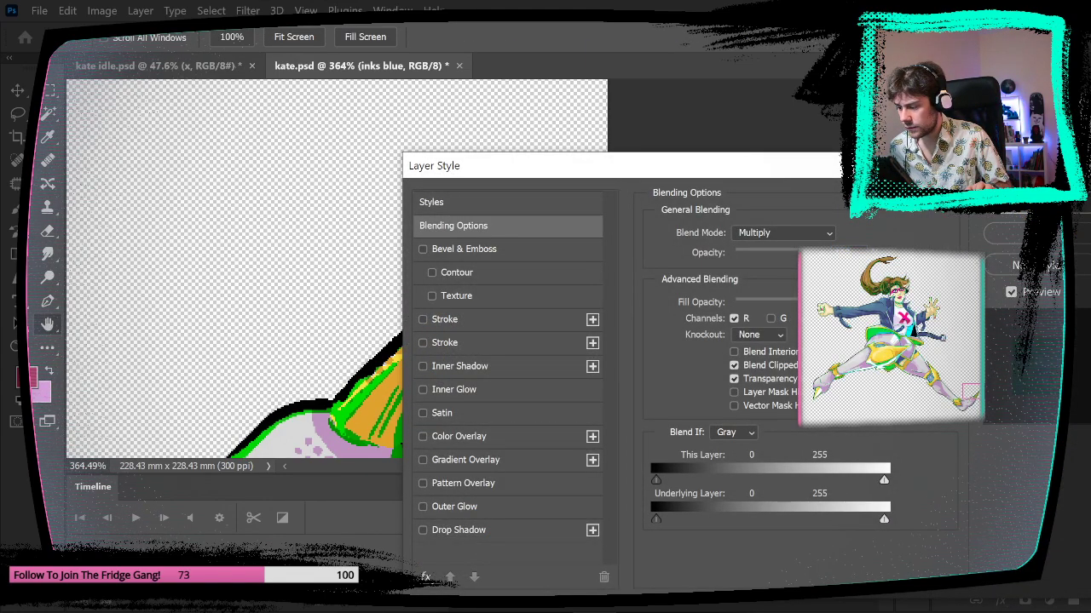
key(Return)
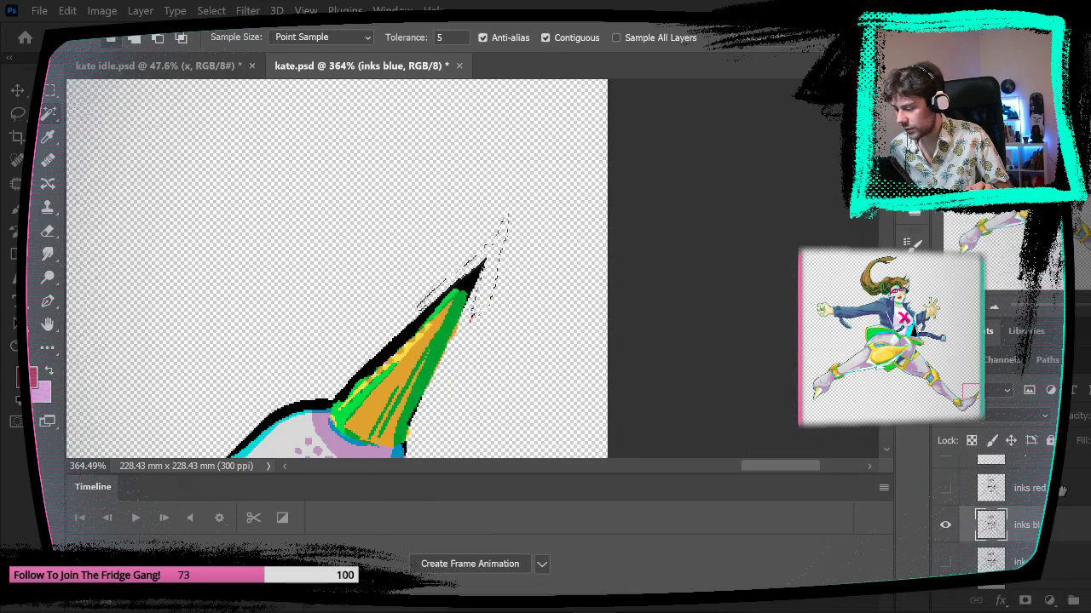
- Select and show the inks red layer and hide the inks blue layer
click(1026, 488)
click(944, 488)
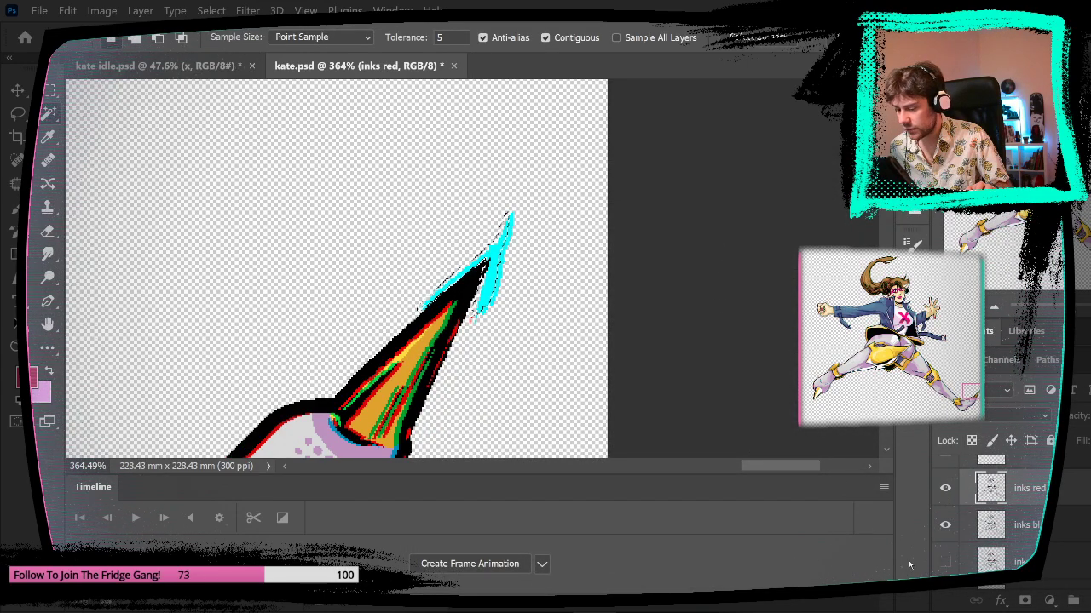
click(945, 525)
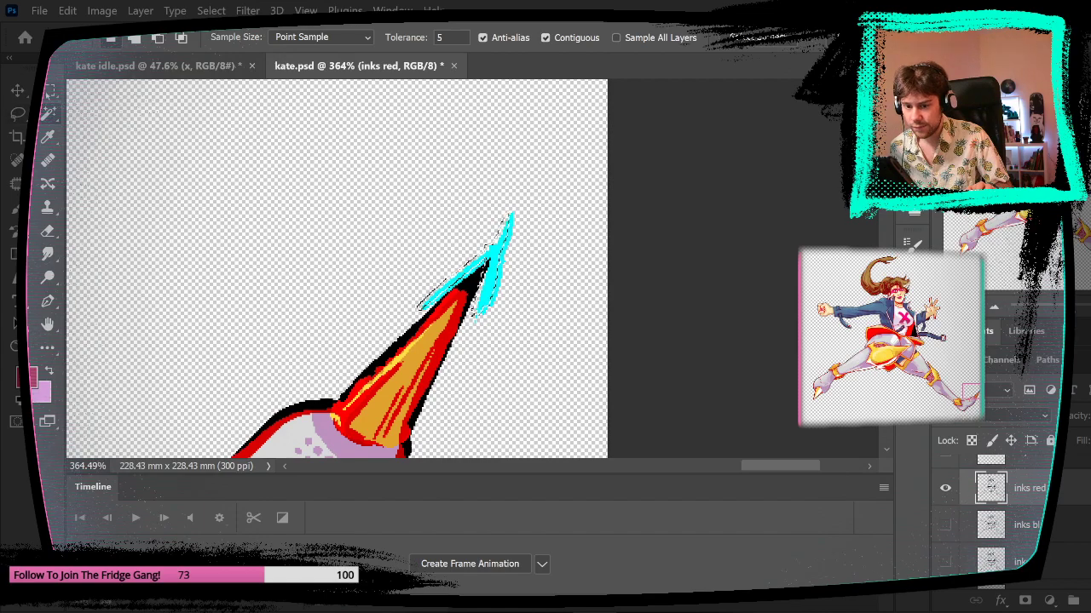
key(m)
key(l)
key(w)
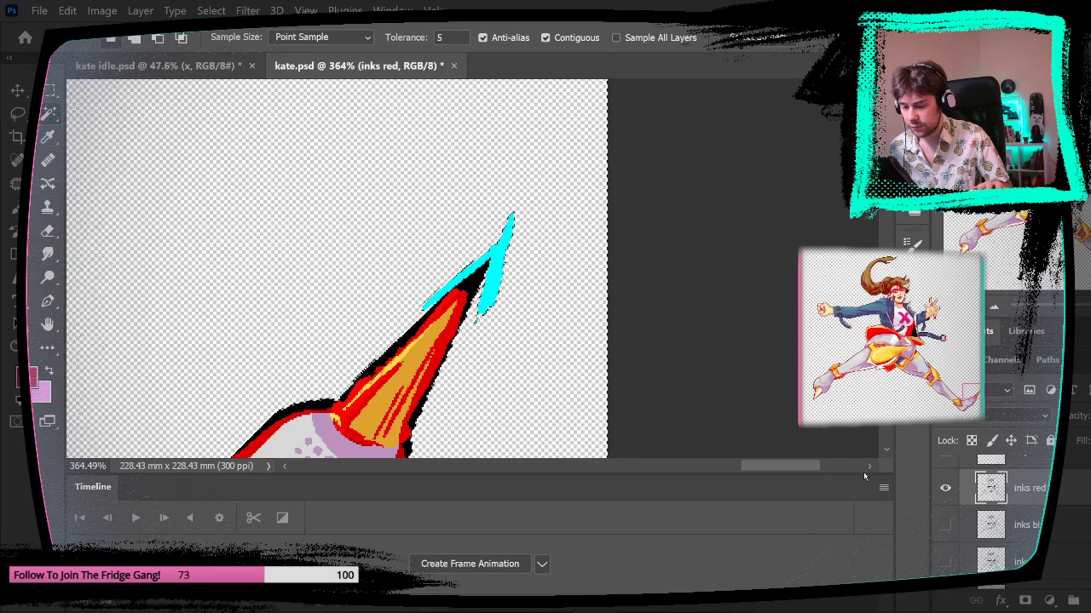
click(51, 87)
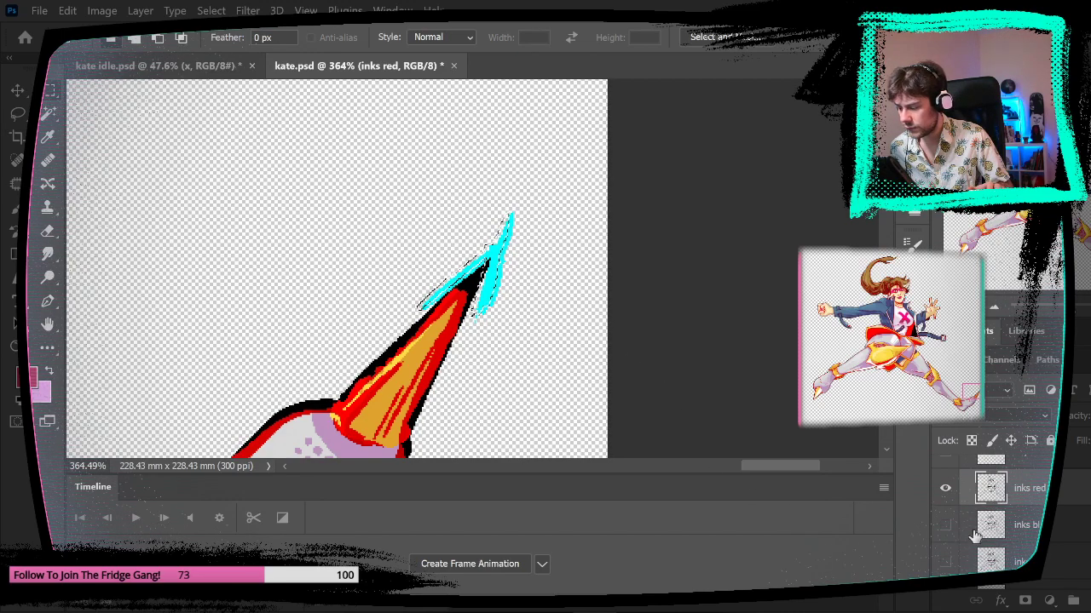
click(942, 527)
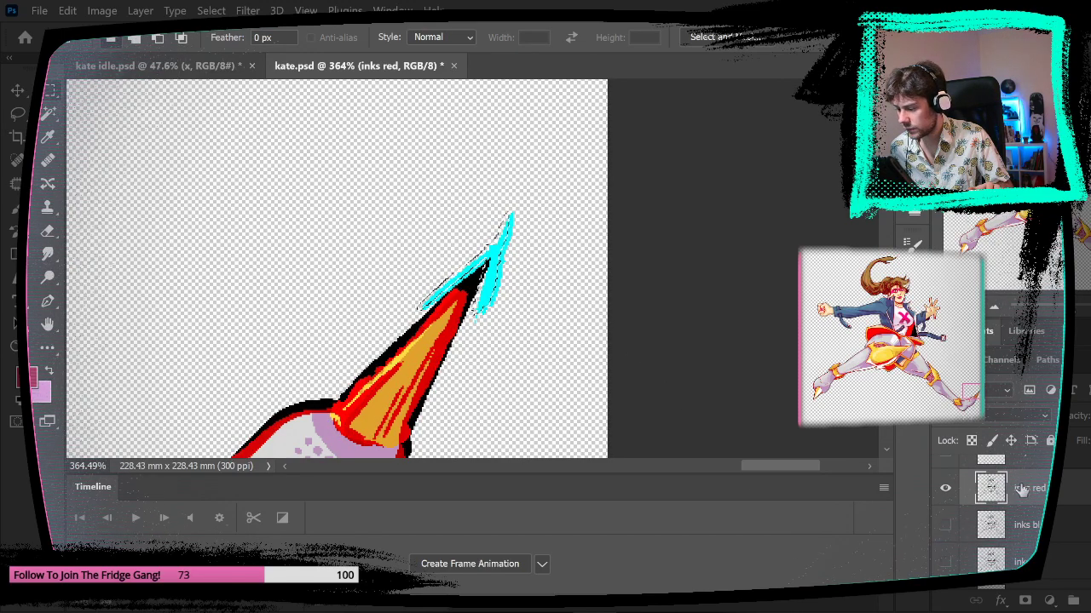
- Enable the R channel in the inks red layer's blending options
click(1002, 600)
click(1040, 414)
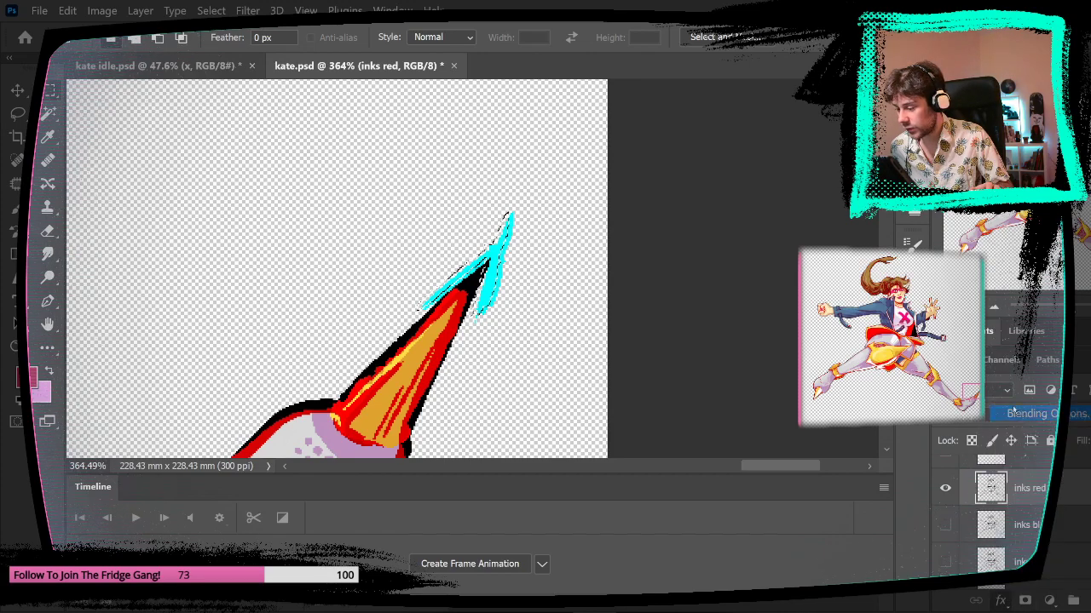
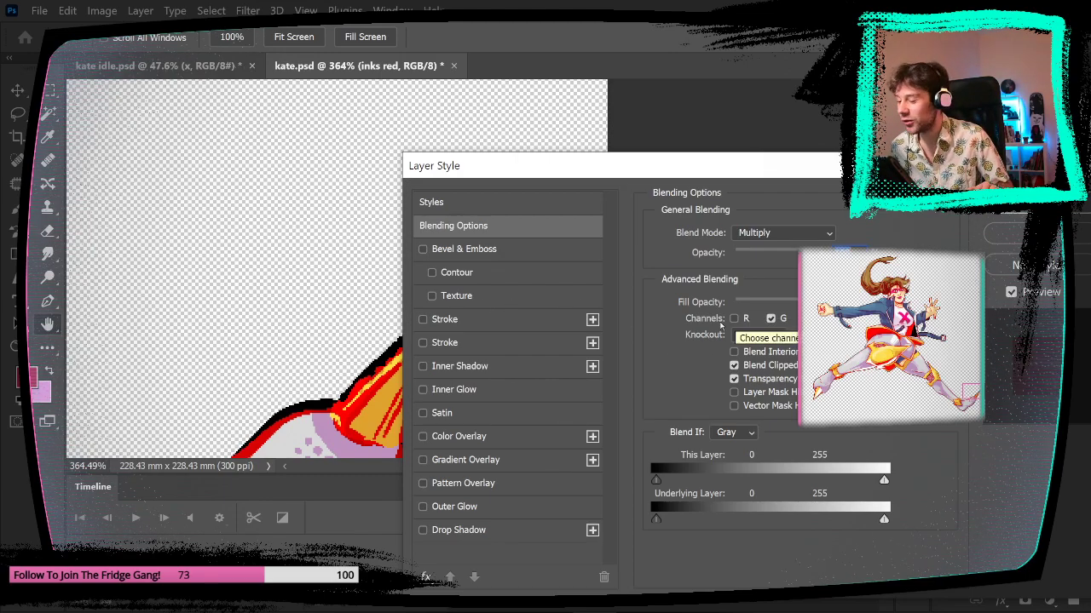
click(738, 320)
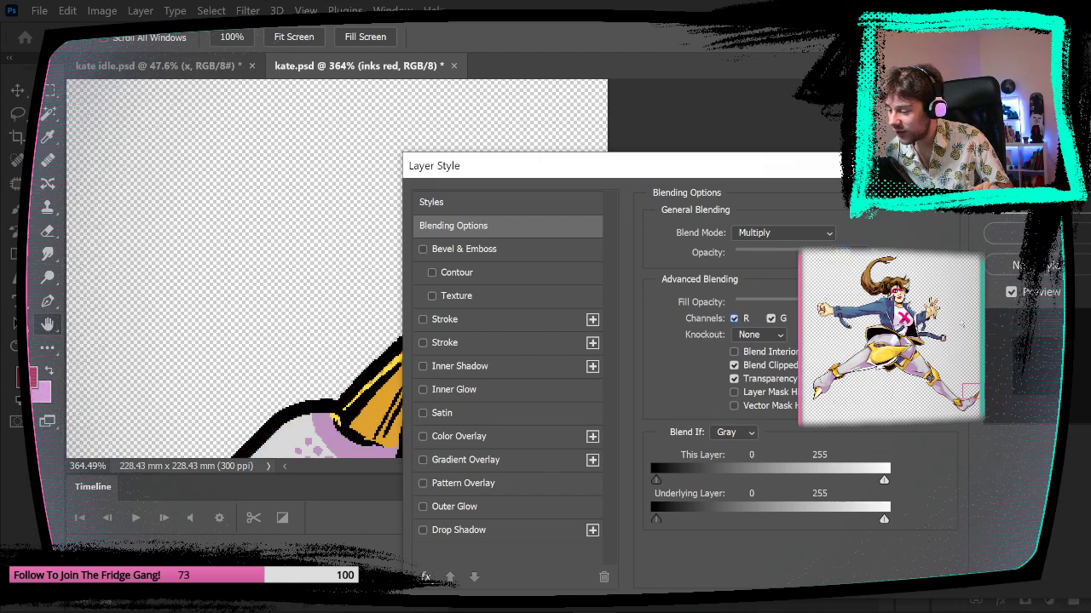
click(1038, 203)
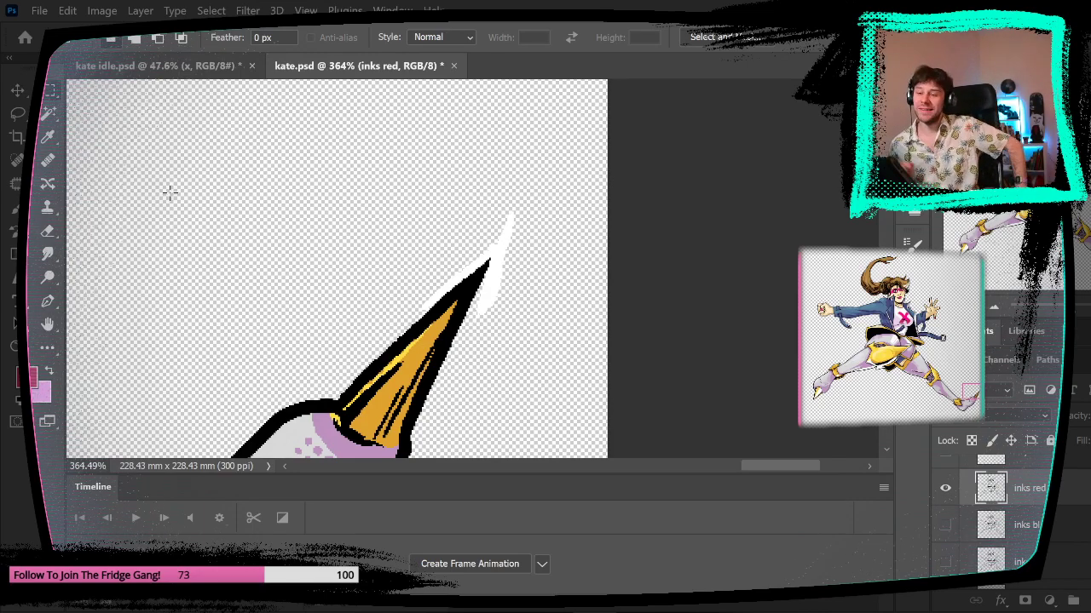
- Select the stray white strokes around the boot tip on the inks red layer with the Magic Wand, delete them and deselect
key(w)
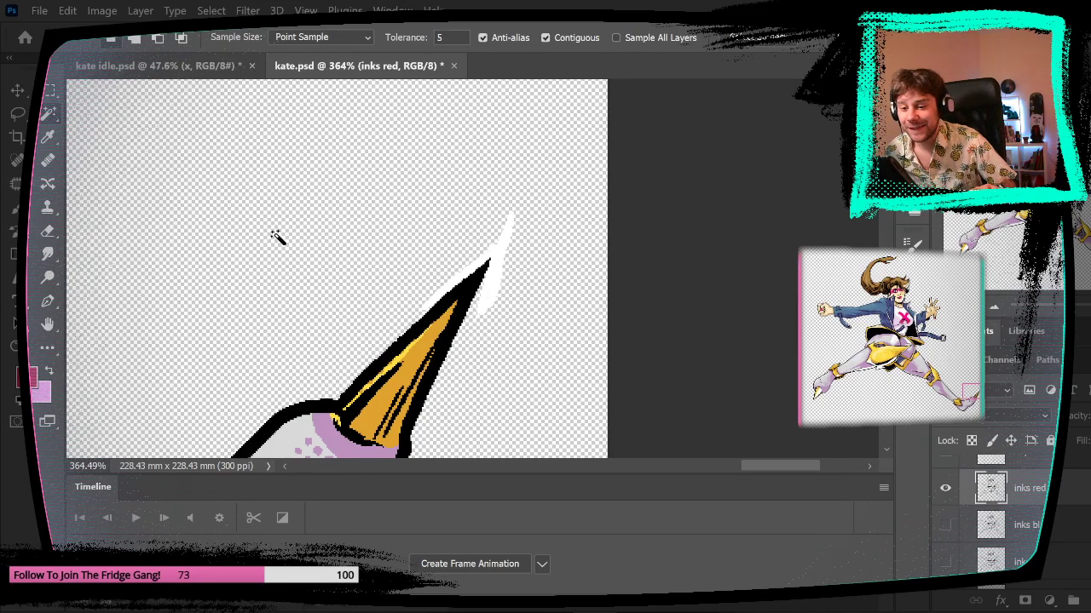
click(503, 269)
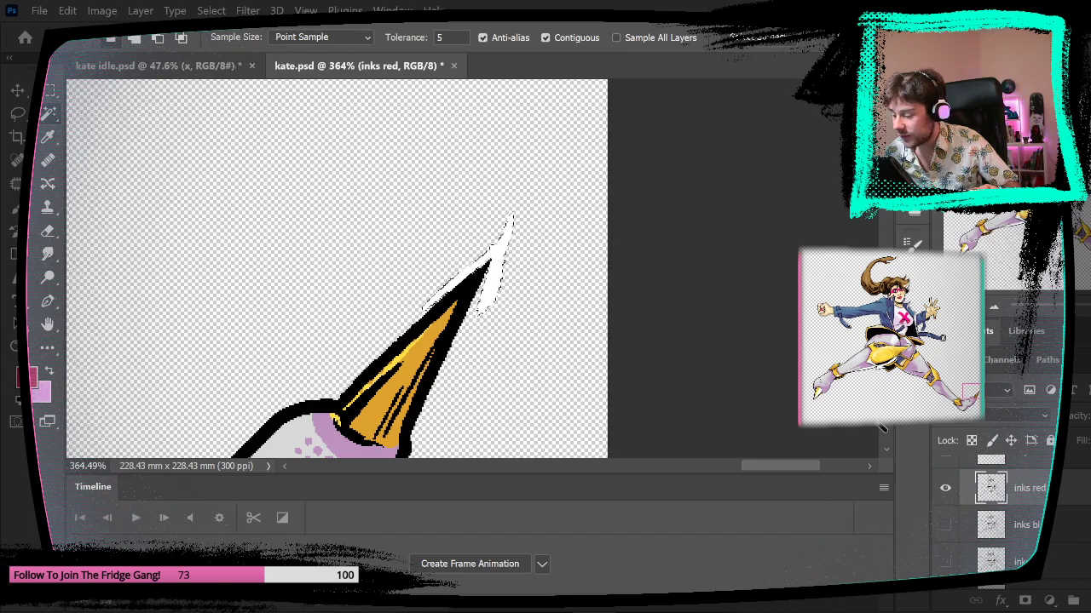
key(Delete)
click(49, 91)
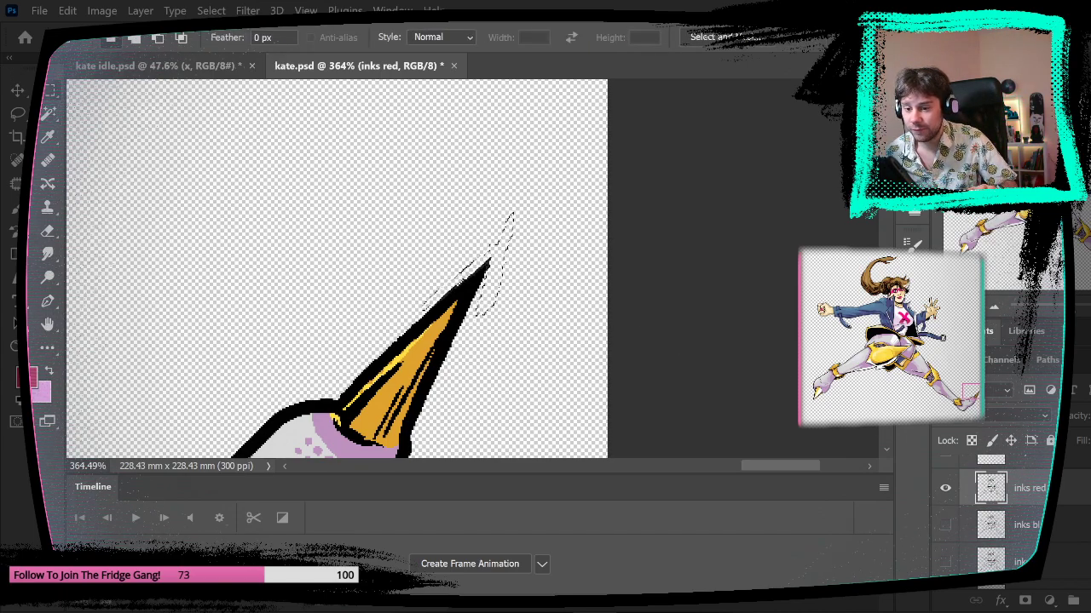
key(ctrl+d)
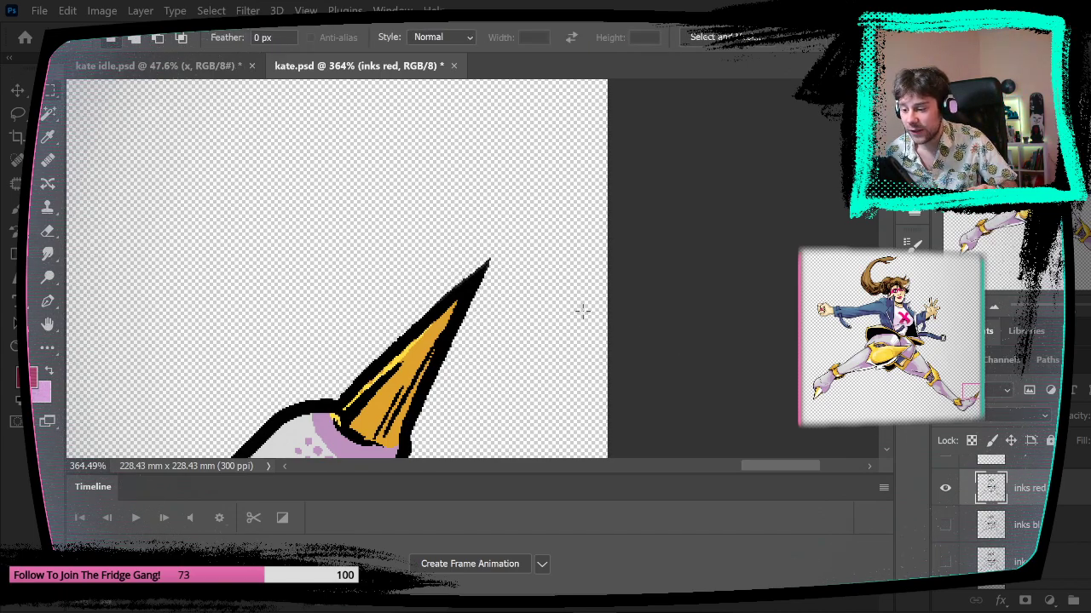
- Turn the R channel off in the inks red layer's blending options and show the inks blue layer with the whole character in view
click(995, 601)
click(1027, 416)
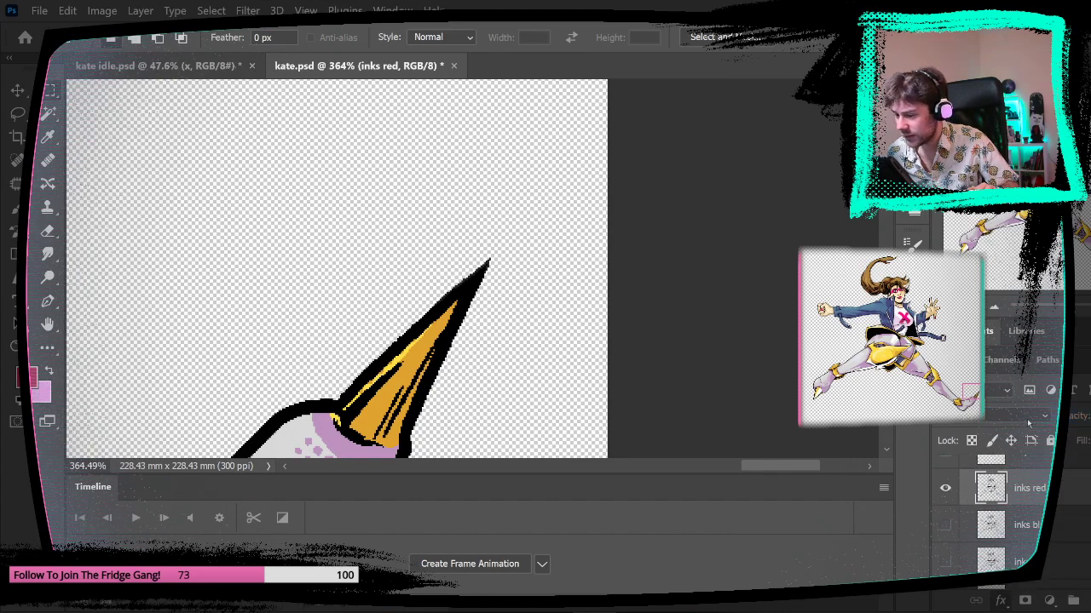
click(734, 319)
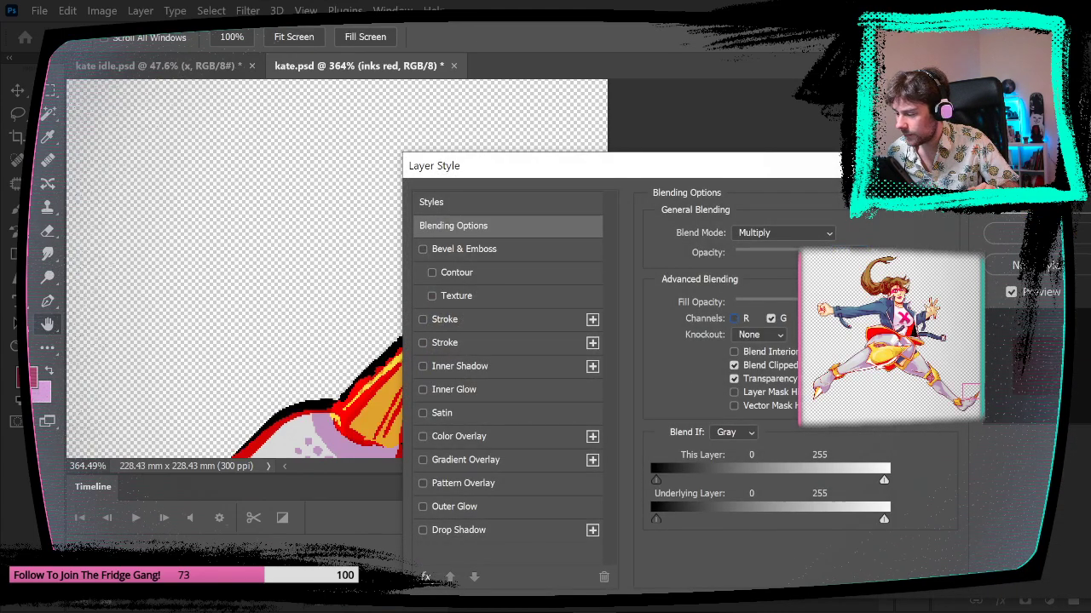
click(1034, 233)
click(945, 526)
drag(649, 321, 601, 337)
drag(263, 127, 250, 202)
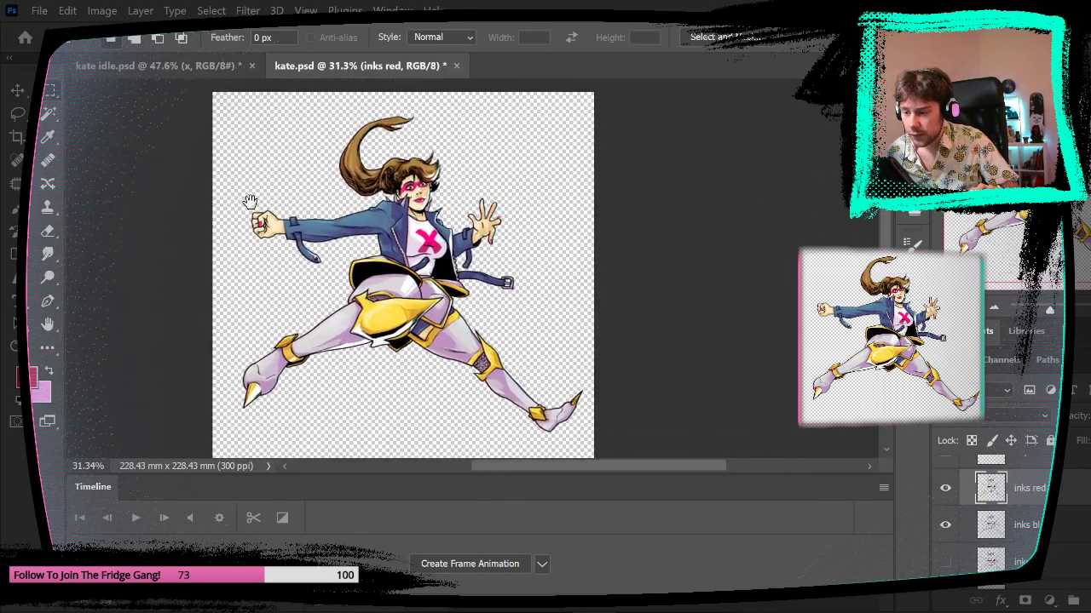
click(39, 11)
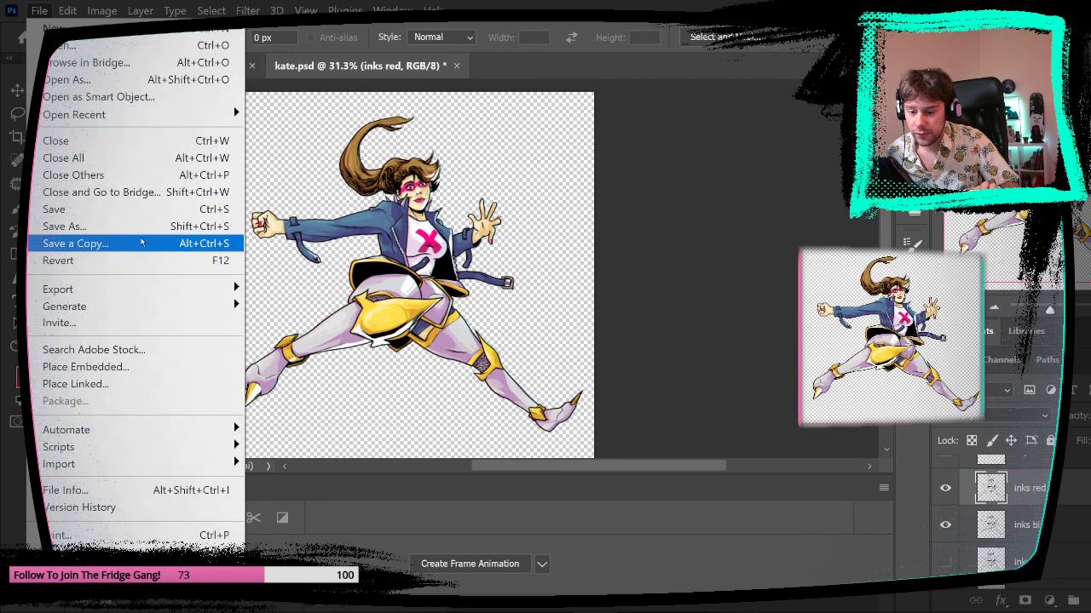
mouse_move(153, 289)
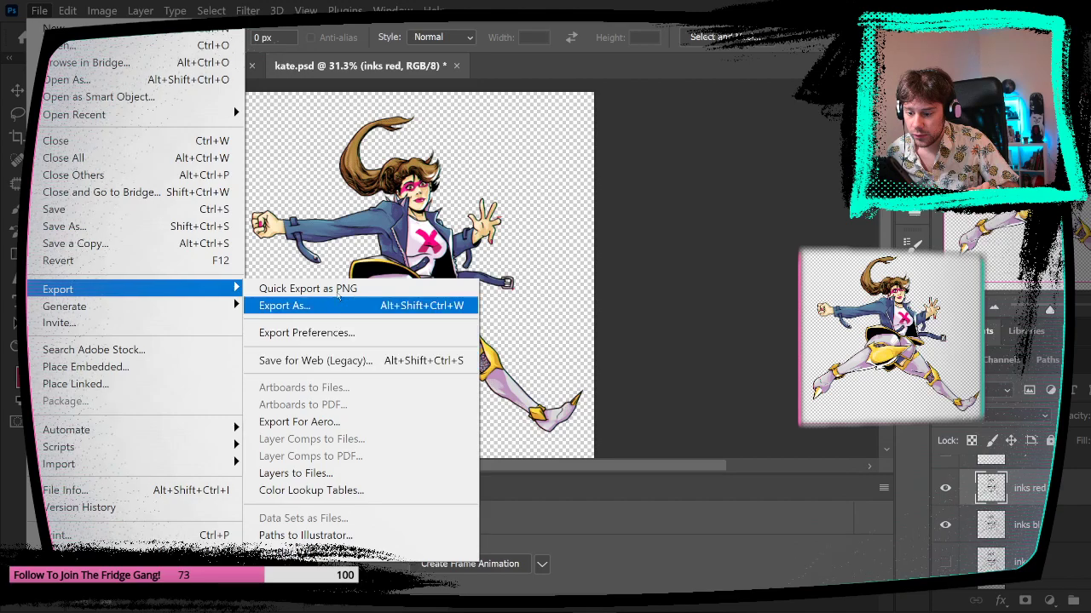
click(302, 288)
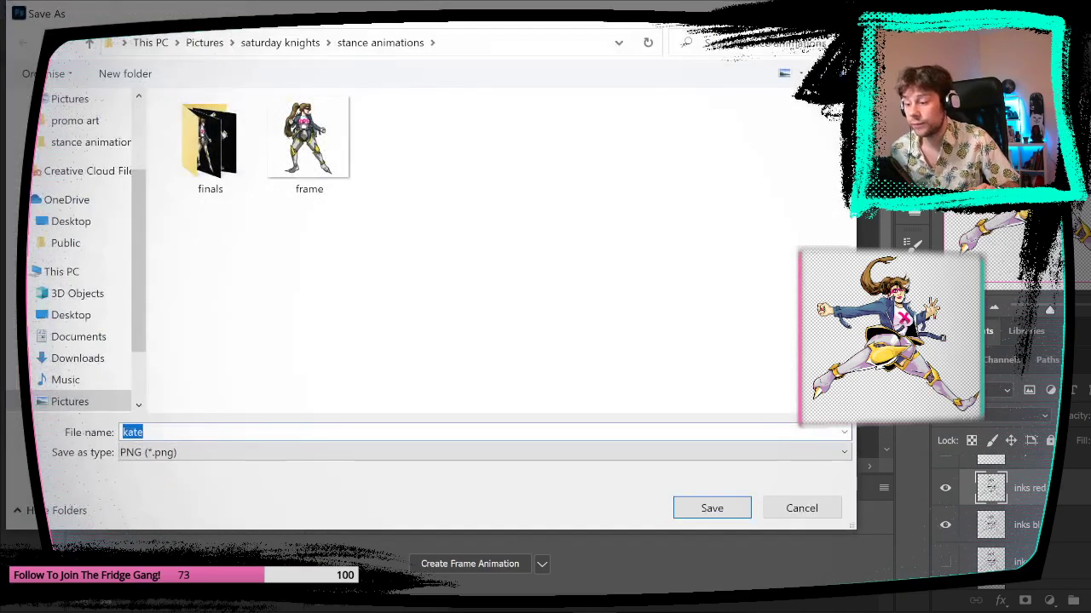
click(823, 511)
- Show the white background layer beneath the roughs group and check the whole character against it
drag(455, 166, 457, 193)
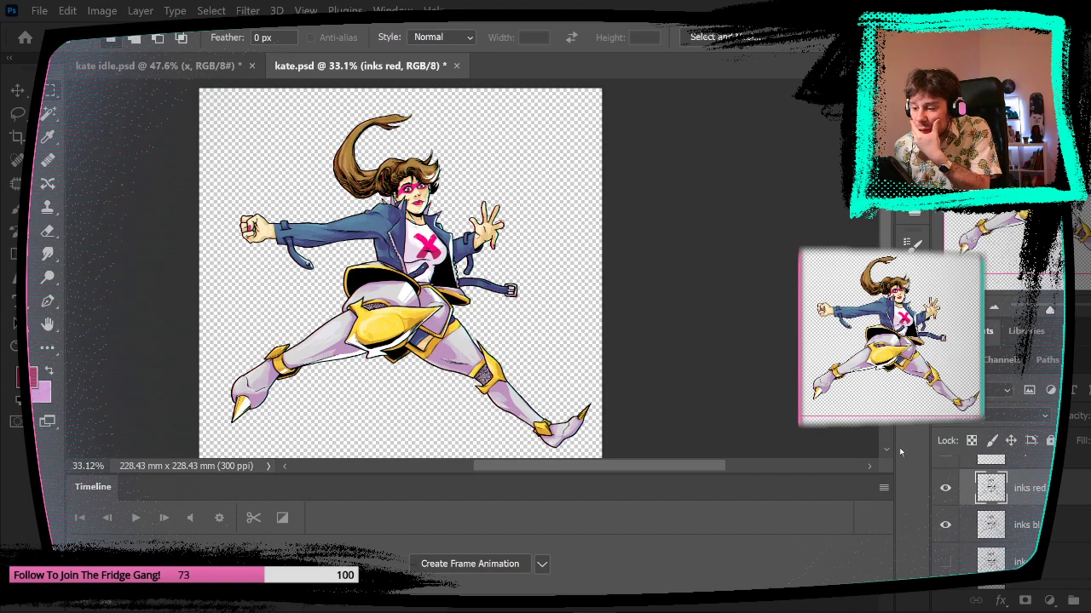
scroll(1025, 534, down, 5)
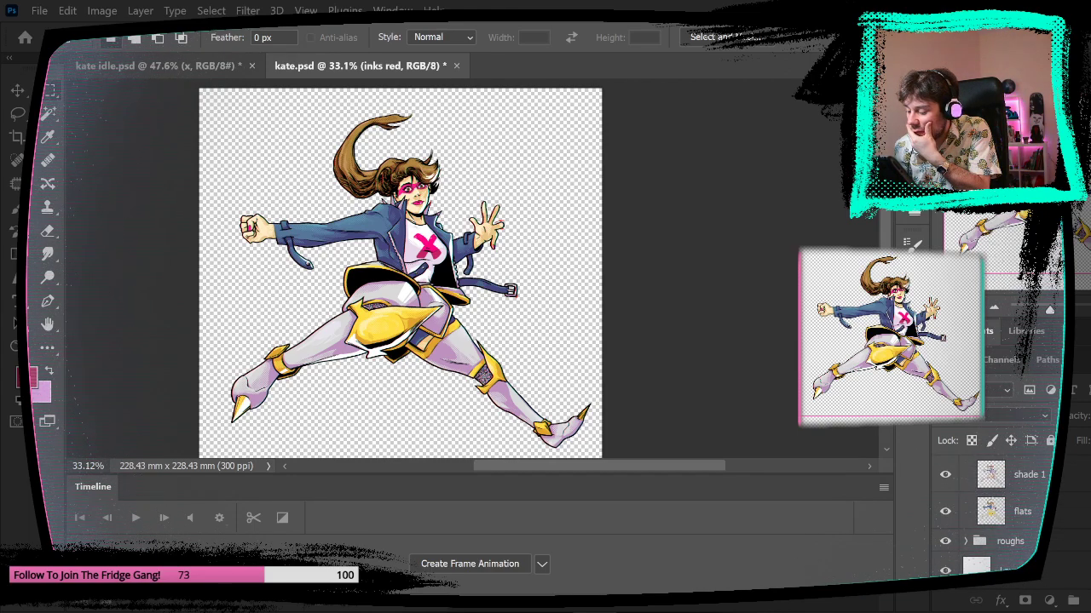
click(945, 570)
drag(469, 205, 475, 264)
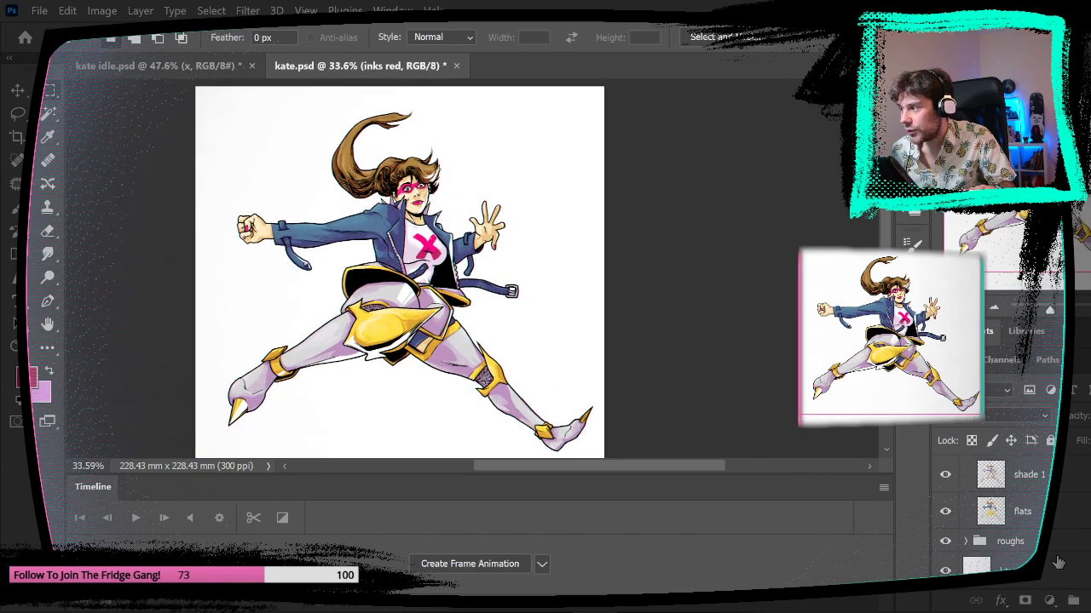
scroll(1057, 563, up, 2)
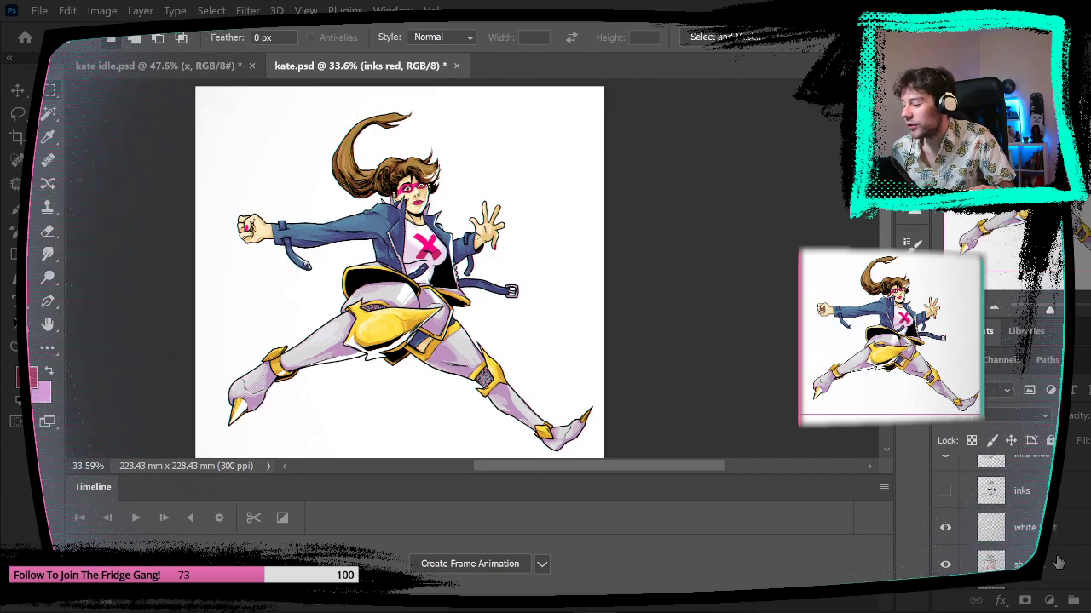
- Hide the white background layer beneath the roughs group and the inks blue layer
scroll(1058, 562, down, 3)
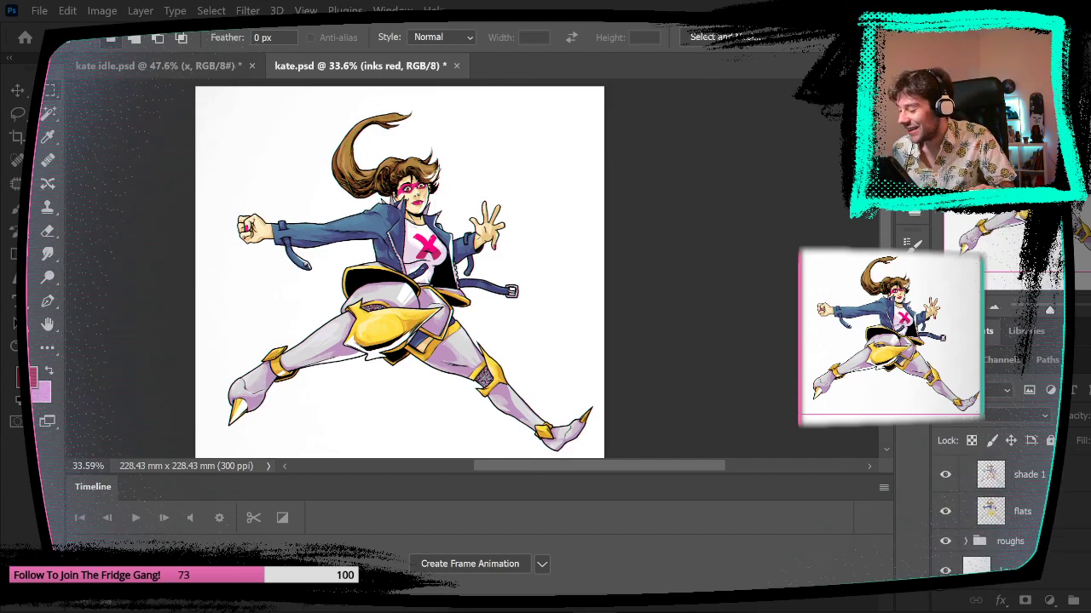
click(945, 571)
scroll(1055, 561, up, 3)
scroll(1055, 562, down, 1)
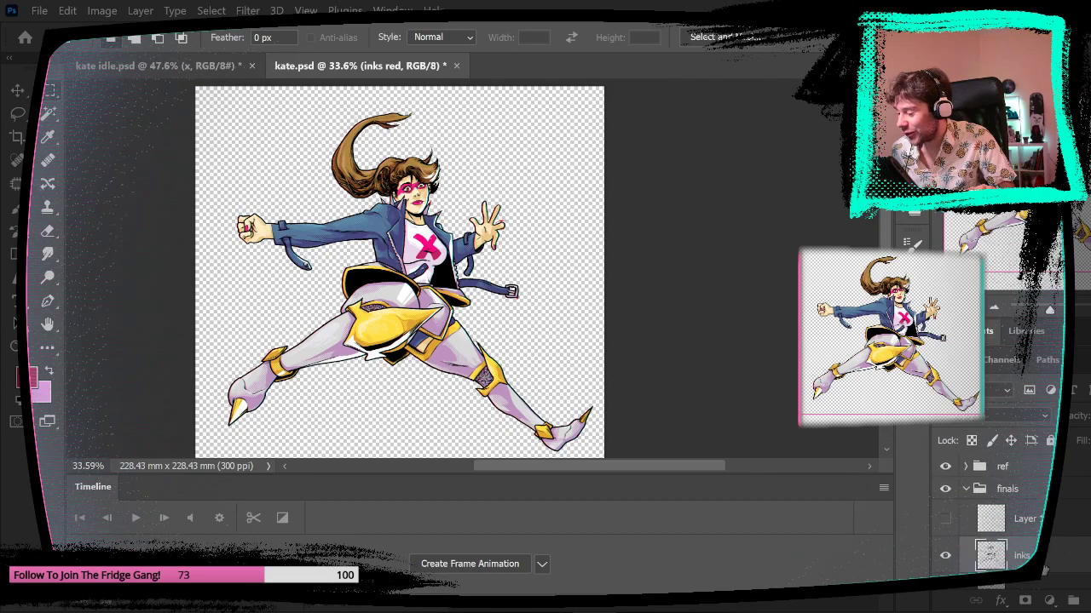
click(951, 533)
- Turn the R channel back on in the inks red layer's blending options
click(1000, 601)
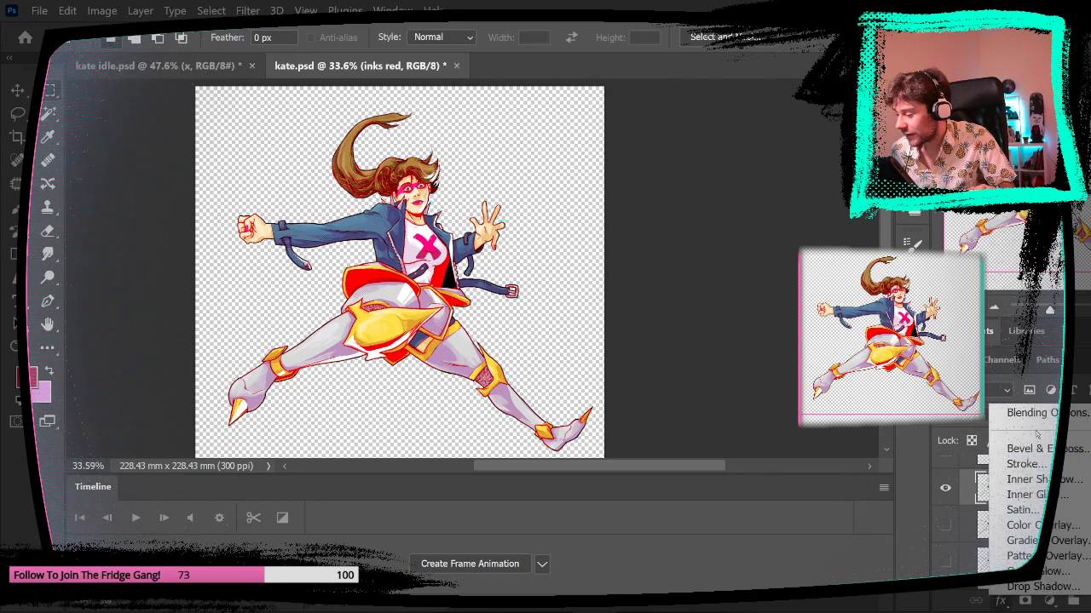
click(1009, 417)
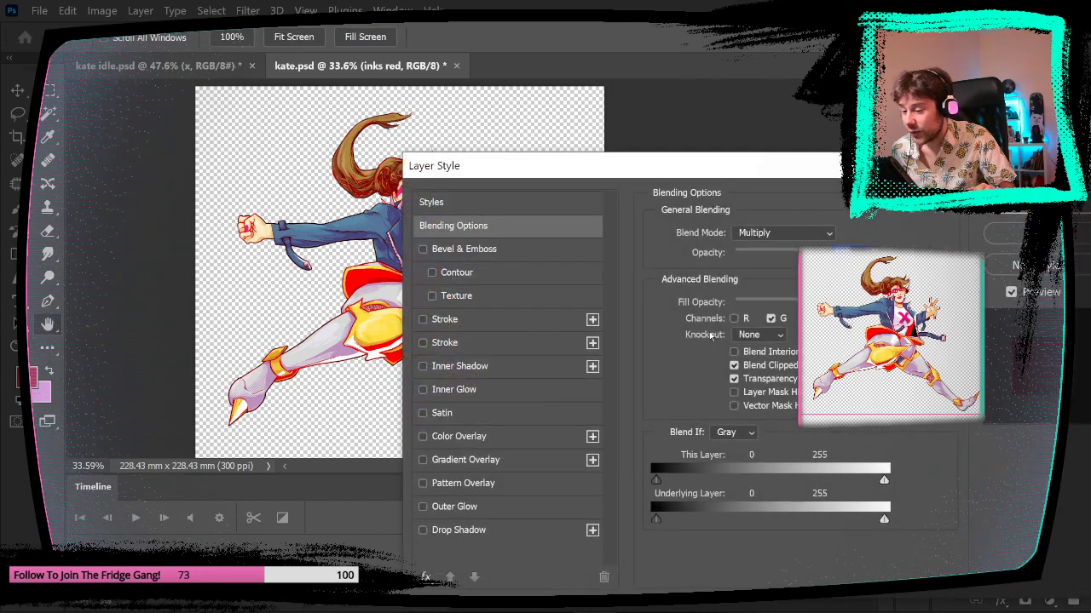
click(734, 319)
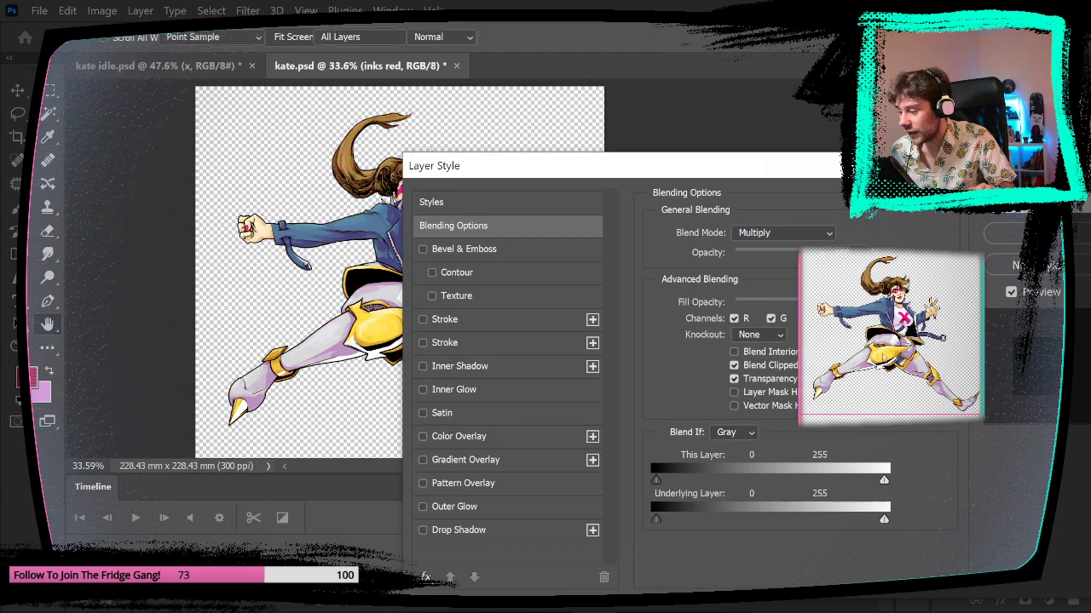
click(1034, 234)
- Select the white strokes on the inks red layer by Color Range using sampled colors with fuzziness 0
drag(524, 232, 586, 248)
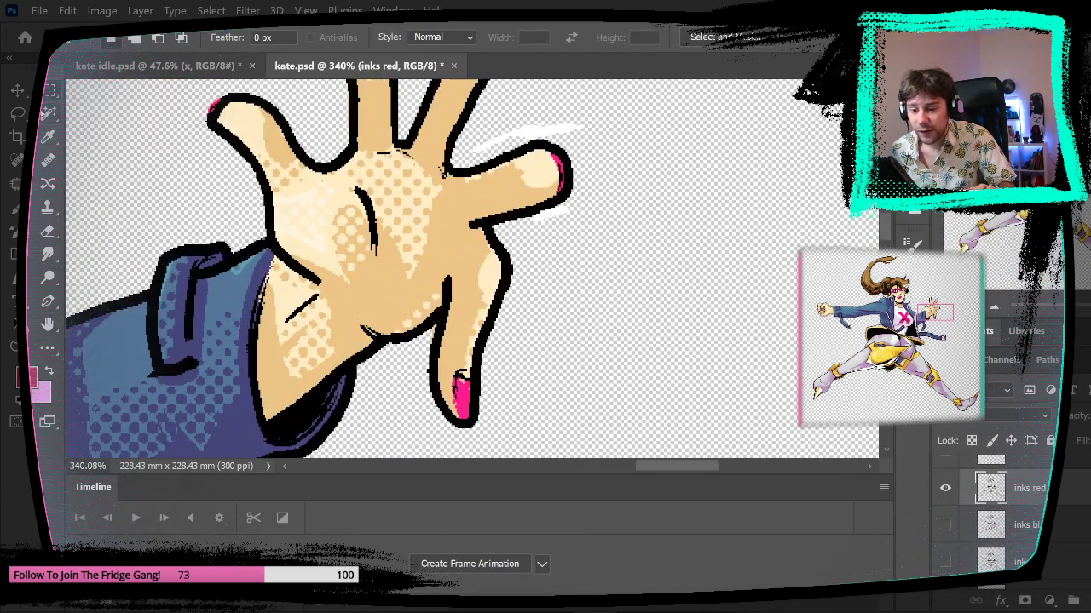
key(w)
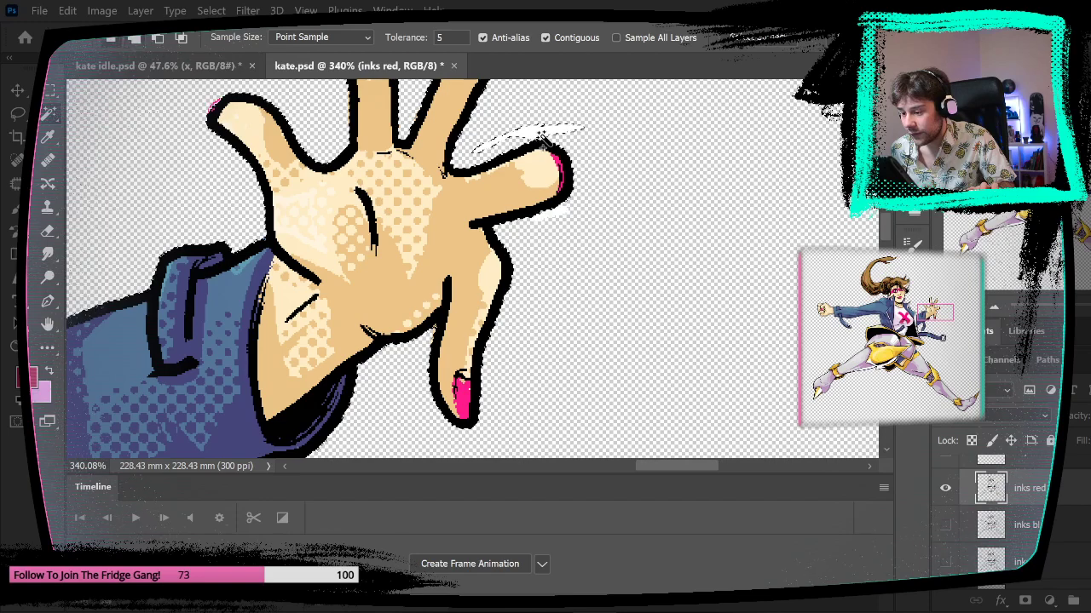
click(211, 9)
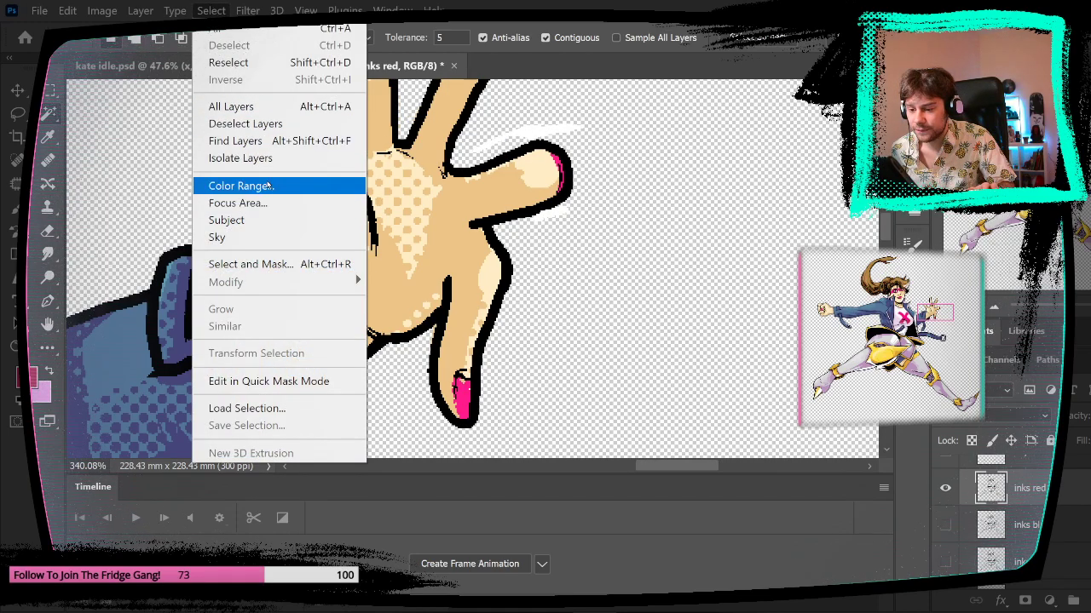
click(269, 186)
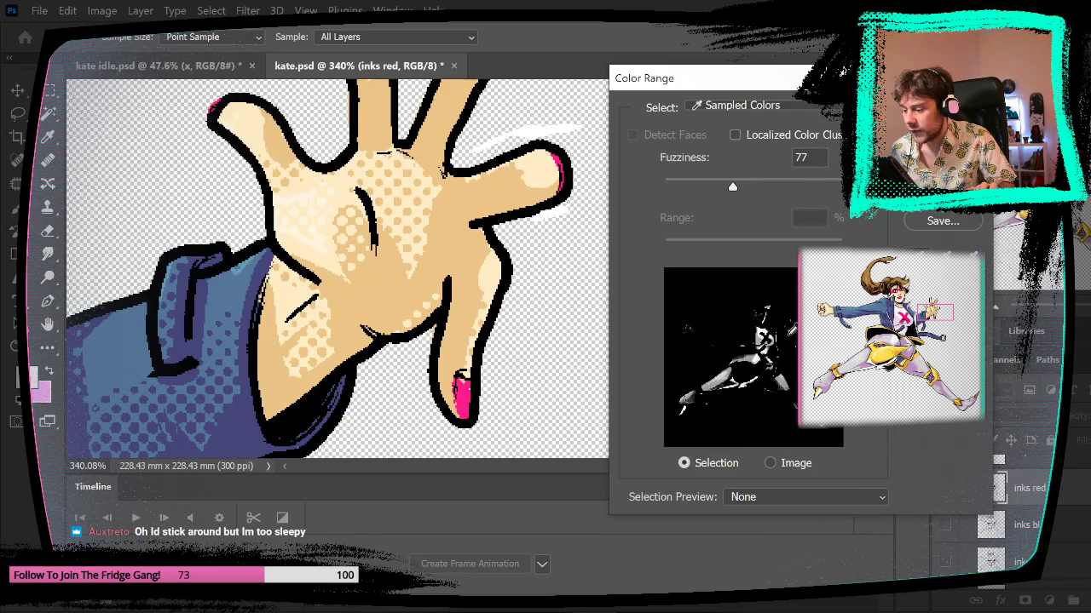
drag(730, 186, 665, 186)
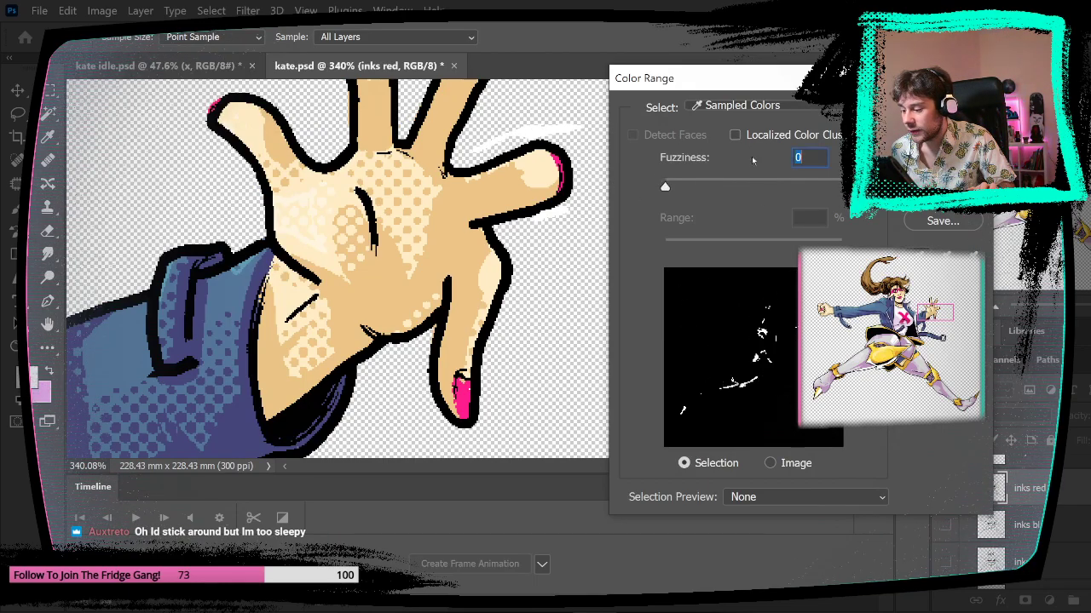
click(943, 105)
- Erase the selected stray white strokes around the outermost finger of the open hand on the inks red layer
drag(362, 224, 997, 224)
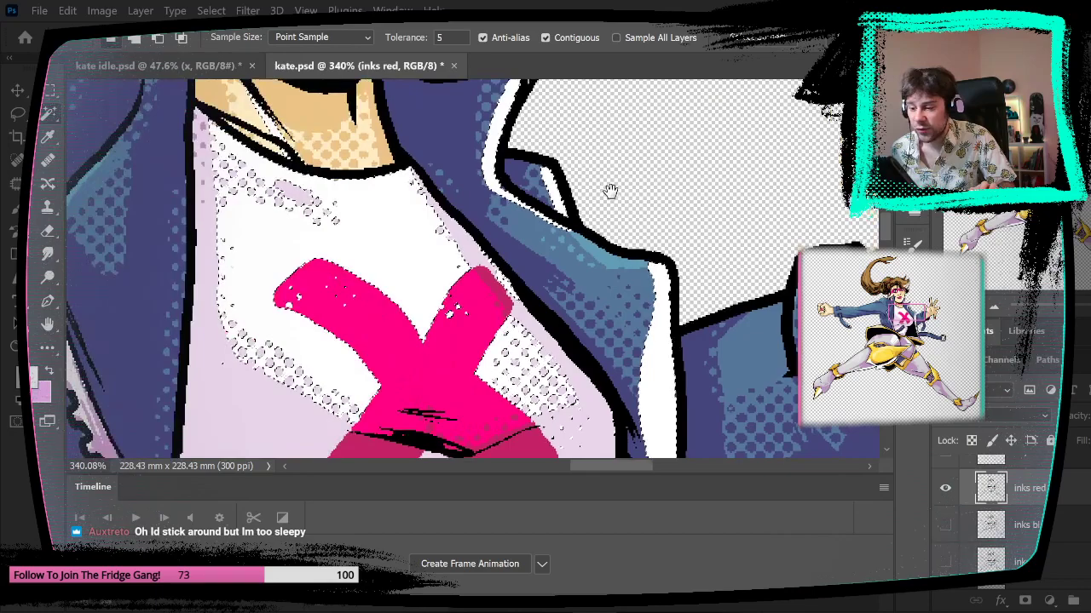
drag(762, 247, 154, 318)
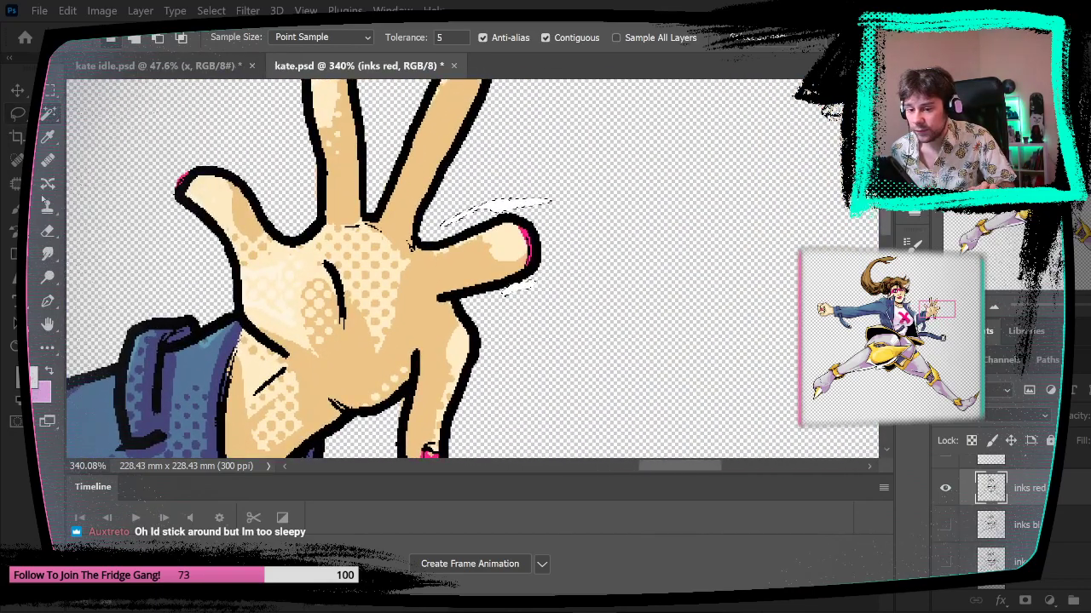
key(e)
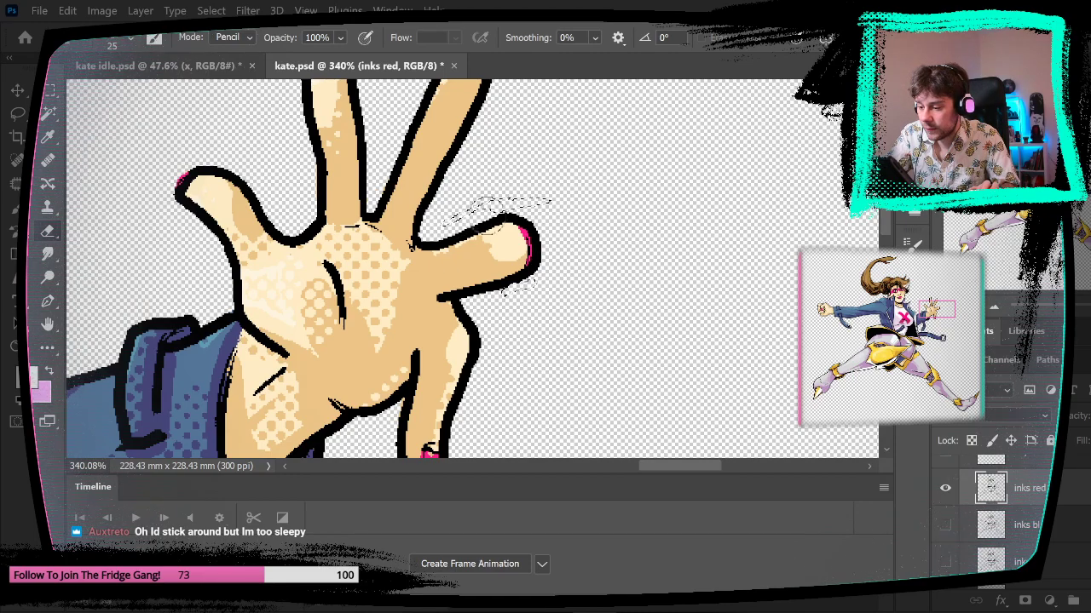
drag(556, 225, 503, 251)
- Check the face, sleeve, torso and legs for stray white strokes outside the outlines, and deselect with the whole character in view
mouse_move(278, 205)
mouse_down()
mouse_move(506, 348)
mouse_move(590, 416)
mouse_up()
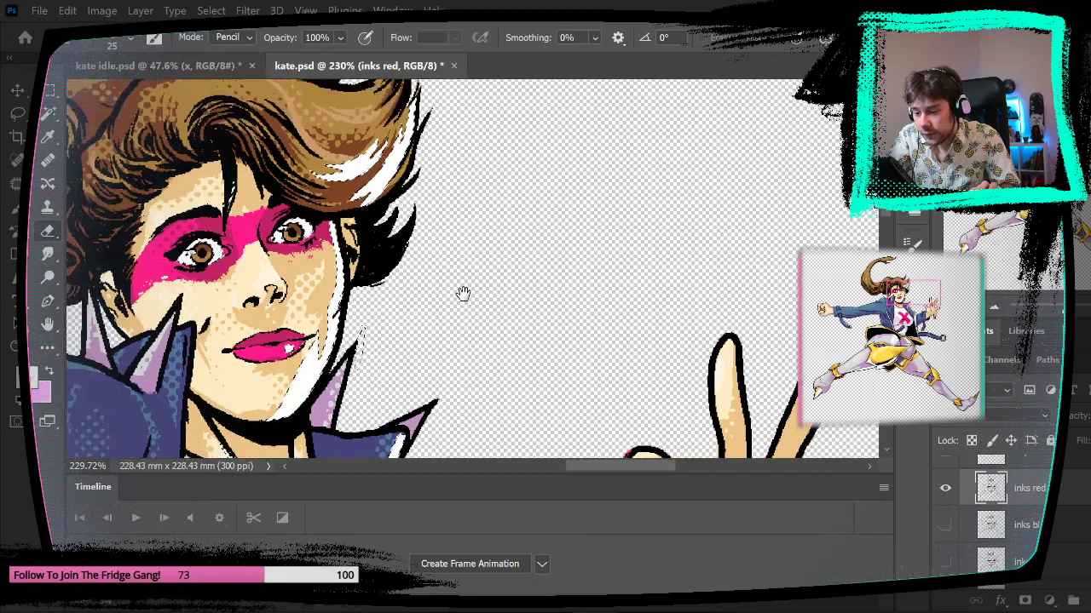
drag(462, 294, 772, 340)
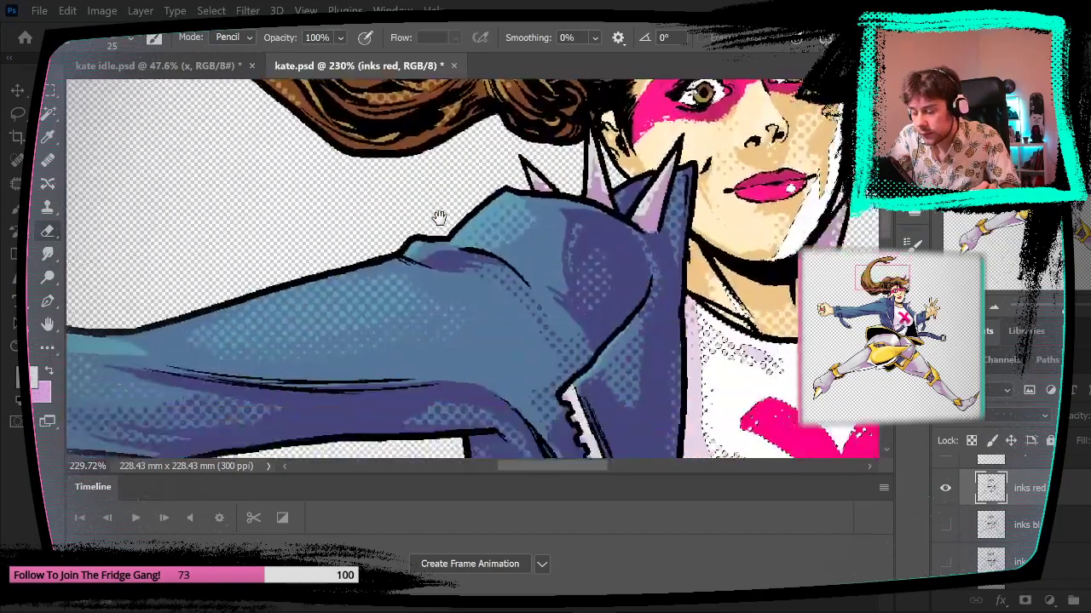
drag(439, 219, 449, 133)
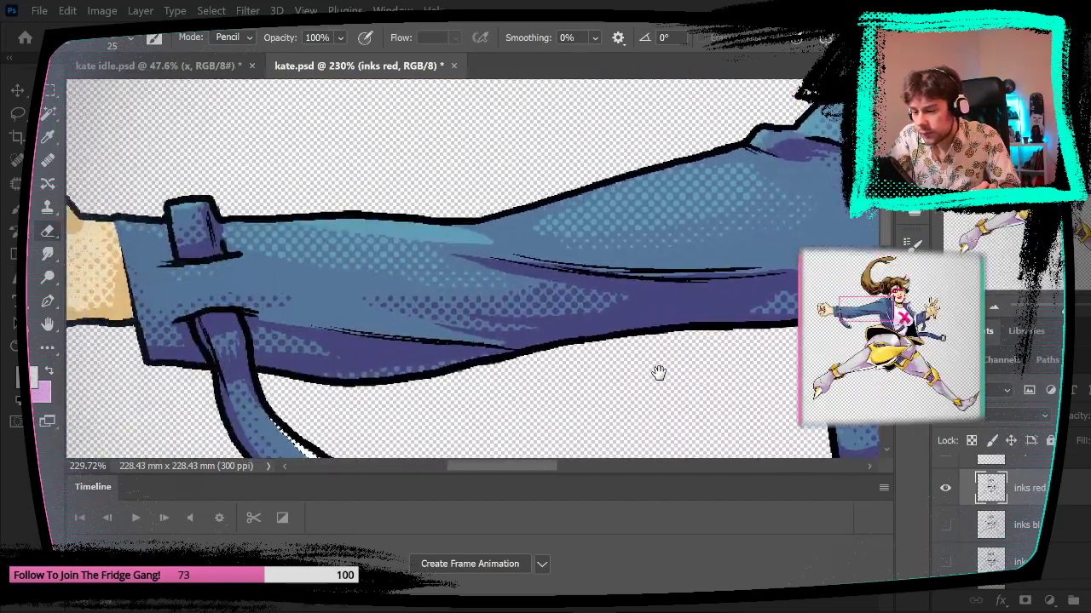
drag(277, 389, 562, 351)
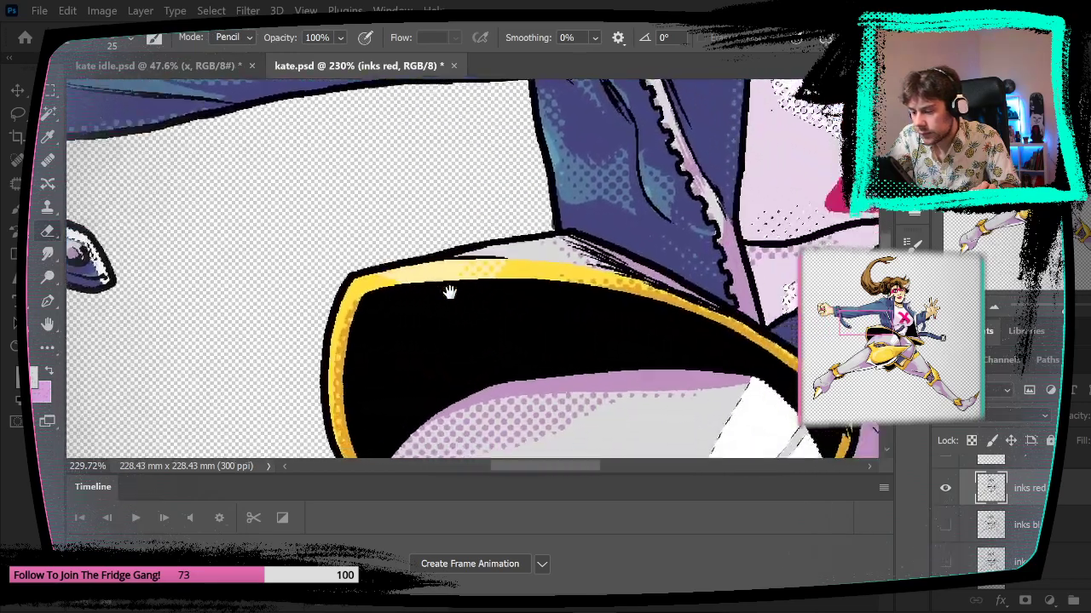
drag(578, 380, 554, 64)
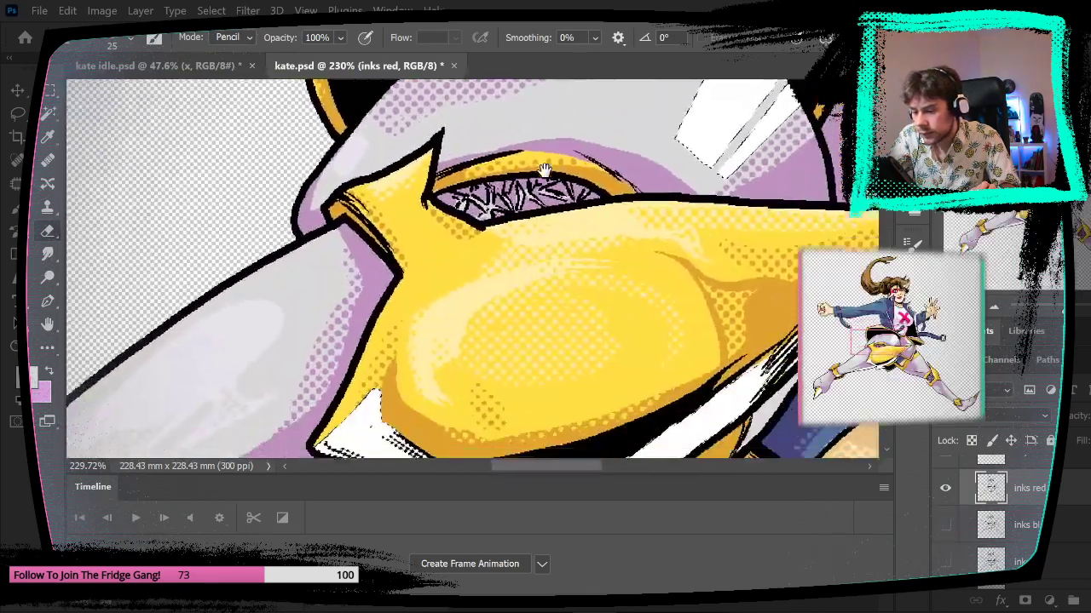
drag(422, 409, 654, 255)
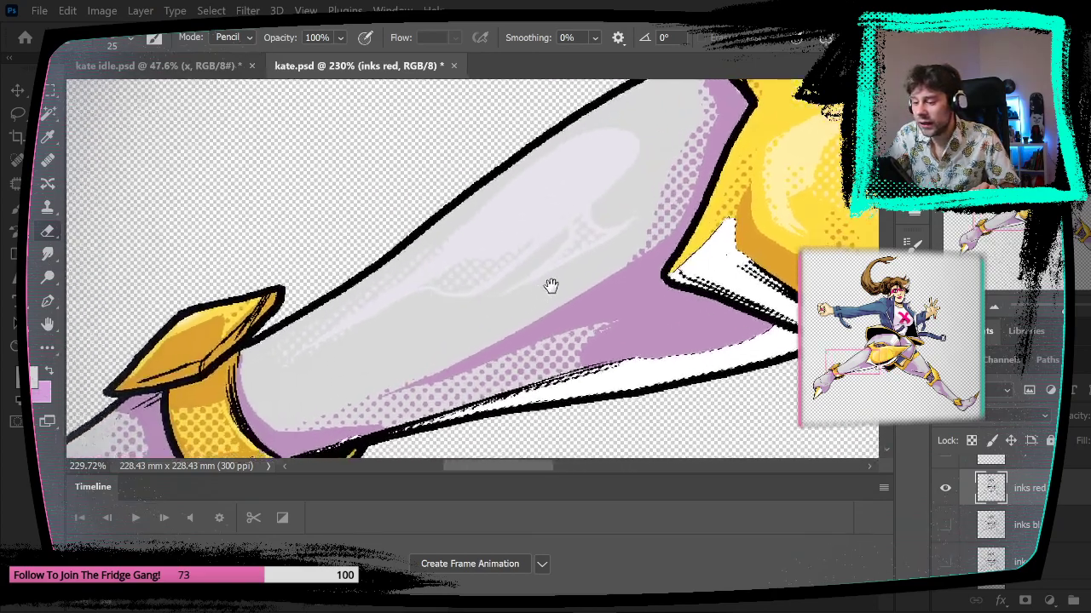
drag(551, 286, 670, 177)
drag(435, 364, 621, 142)
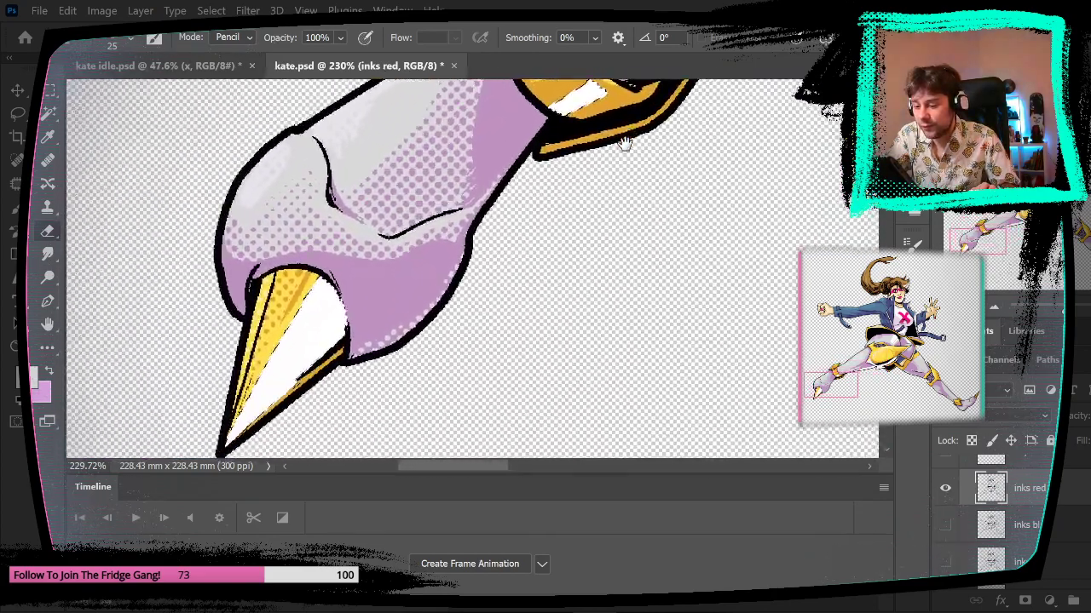
drag(523, 326, 438, 311)
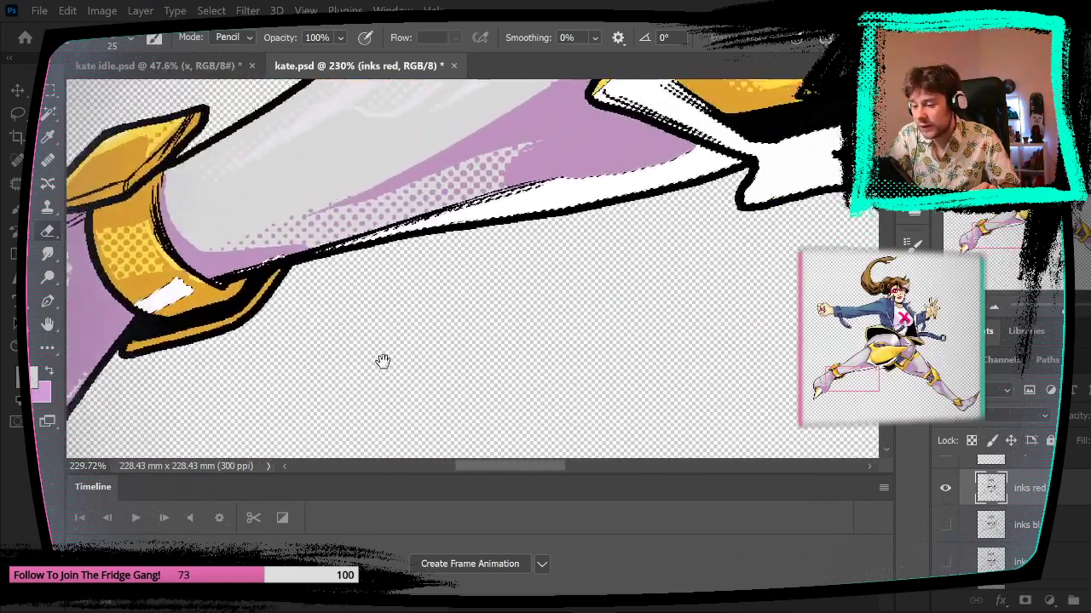
drag(651, 258, 418, 356)
drag(761, 383, 602, 267)
drag(791, 366, 720, 358)
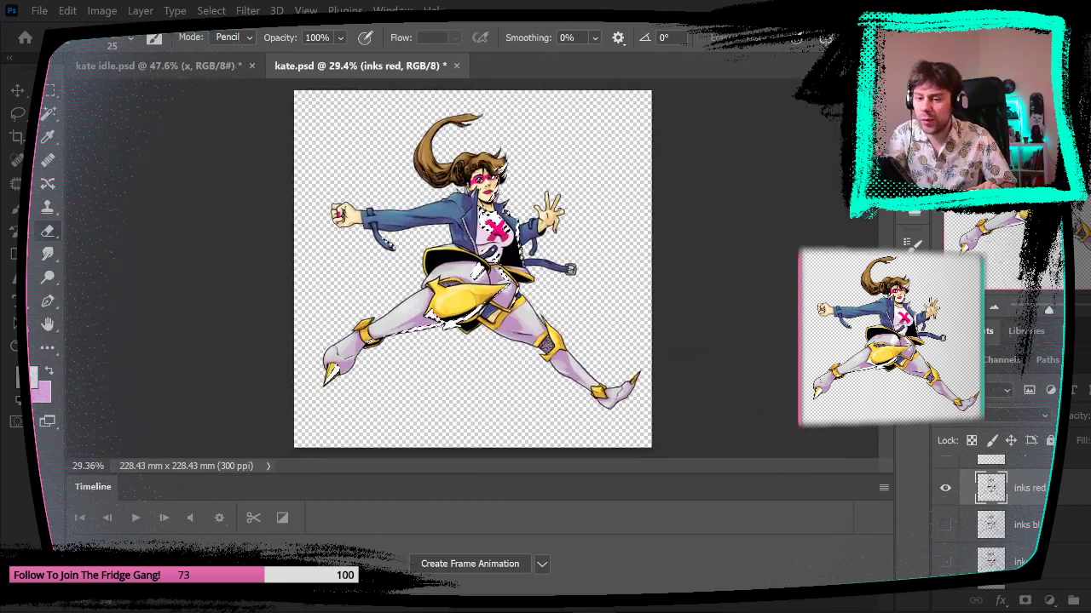
key(m)
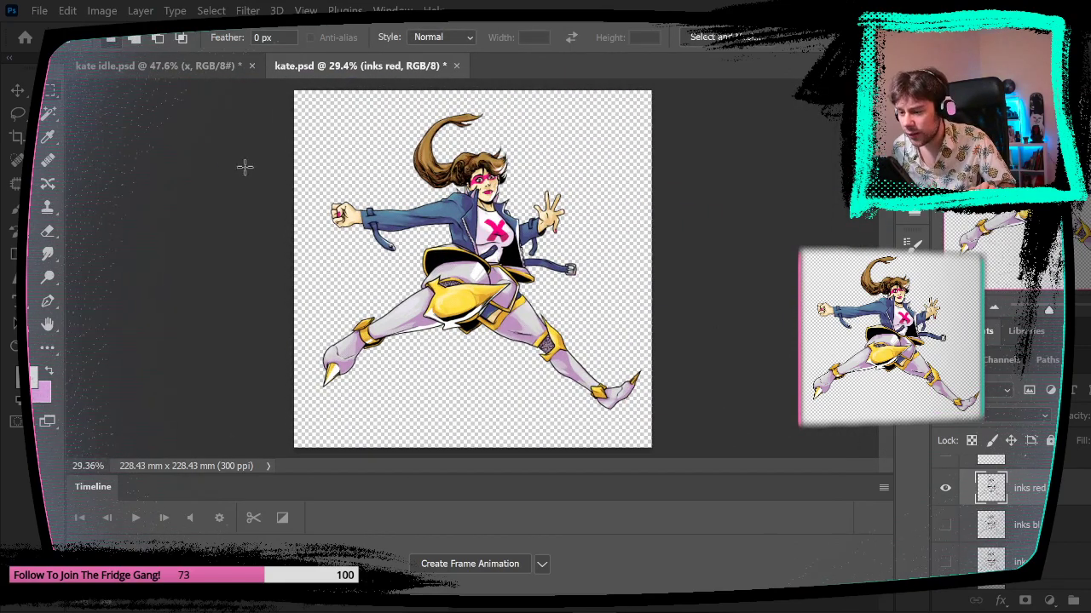
- Turn the R channel off in the inks red layer's blending options, keeping its fill opacity at full
click(1001, 601)
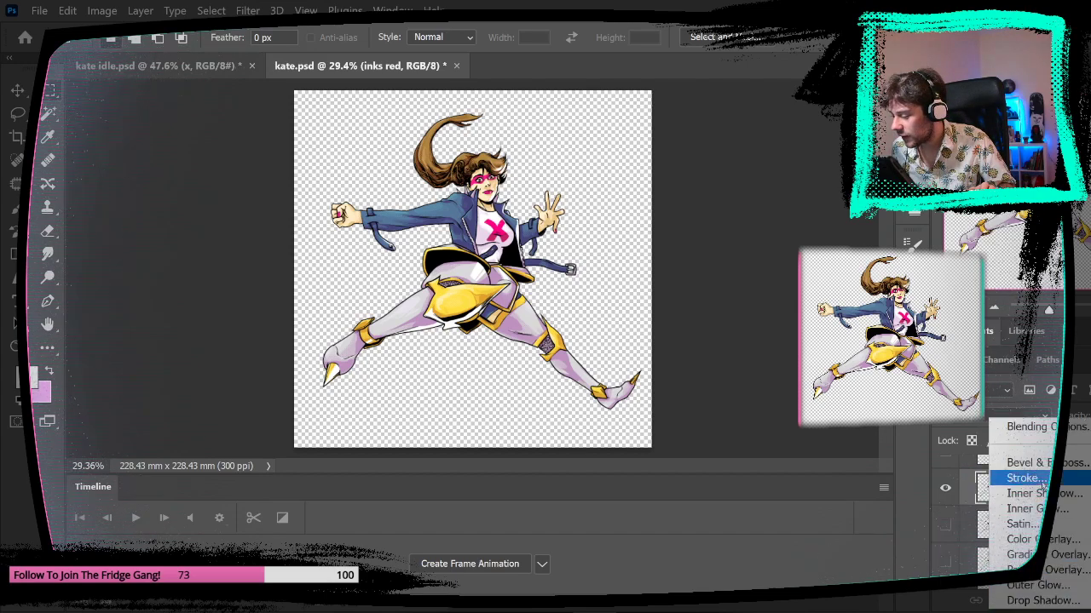
click(1033, 431)
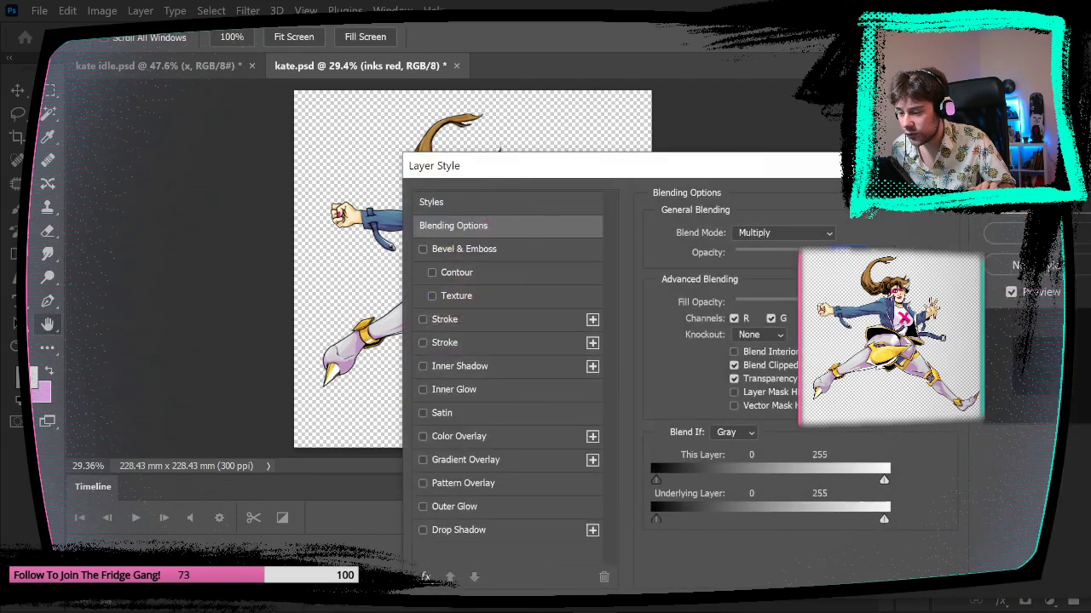
click(734, 318)
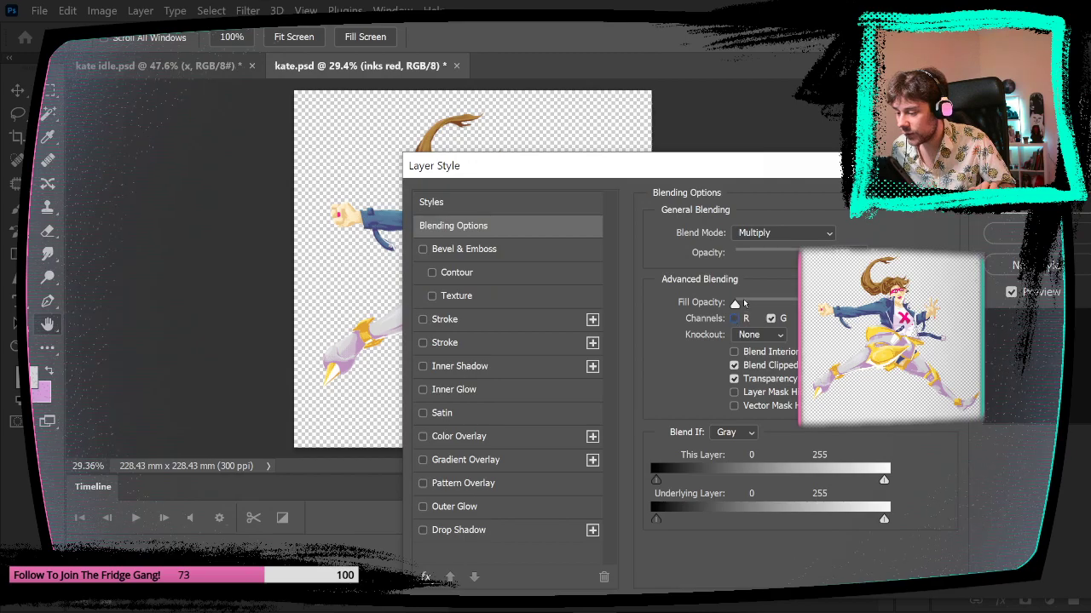
drag(744, 303, 857, 303)
click(1031, 201)
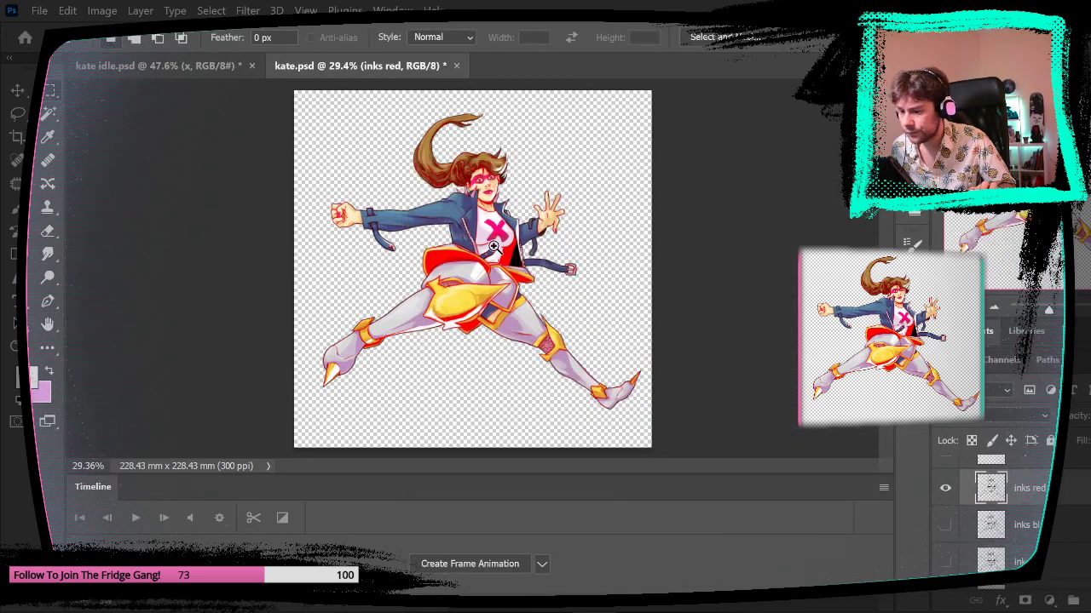
- Show the inks blue layer and enable the G channel in its blending options
drag(492, 248, 508, 274)
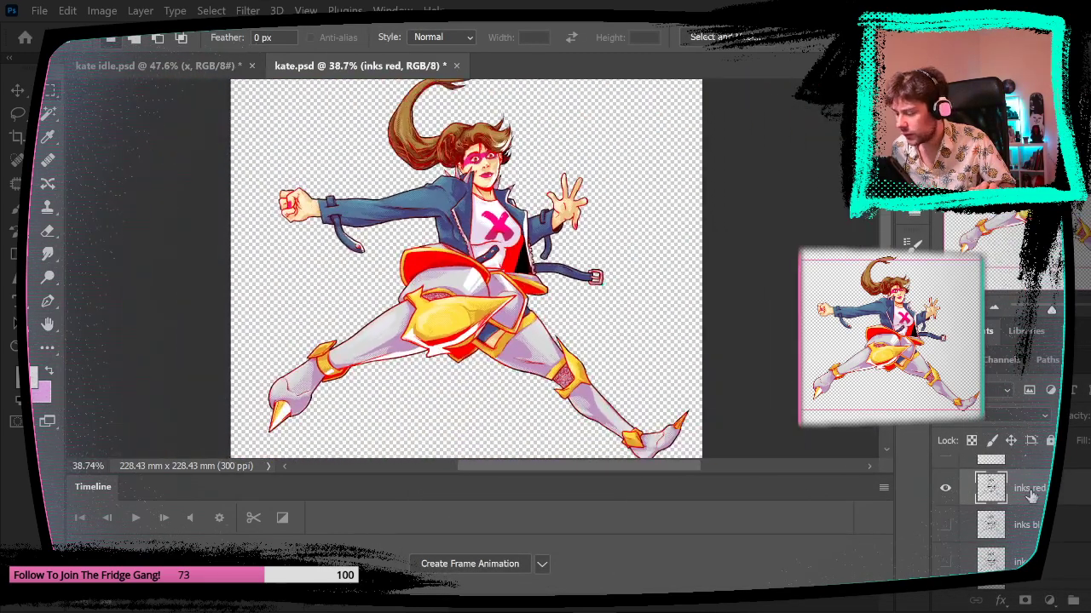
click(1027, 525)
click(945, 525)
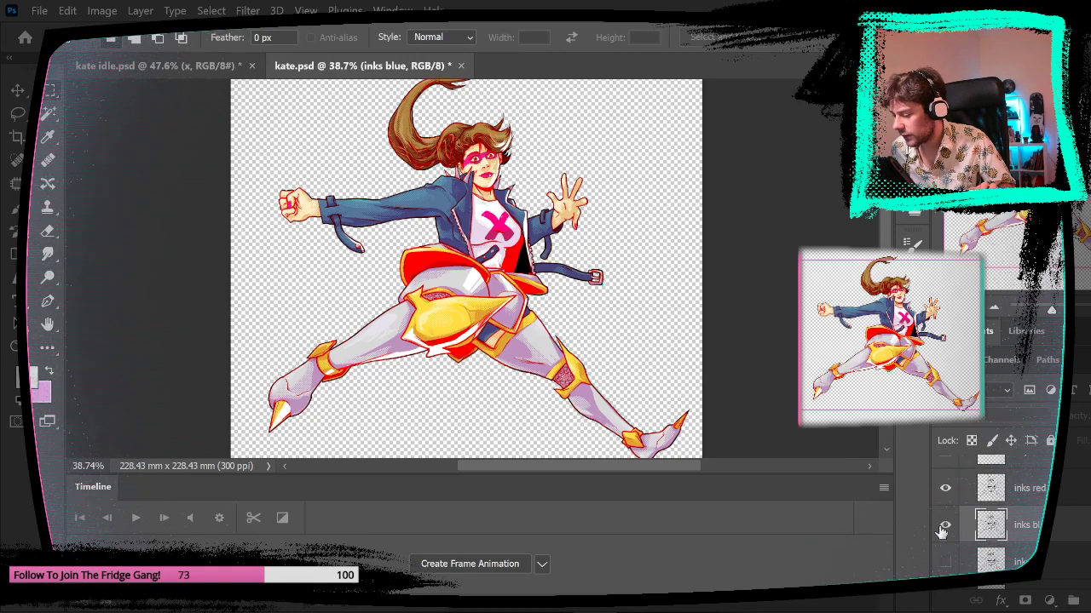
click(1003, 602)
click(1021, 416)
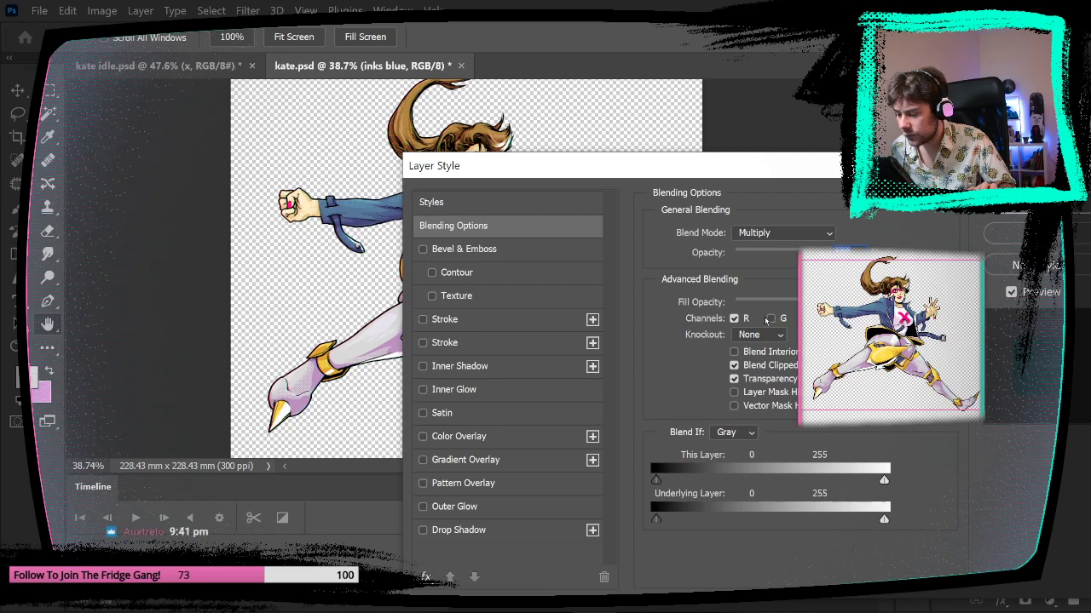
click(771, 319)
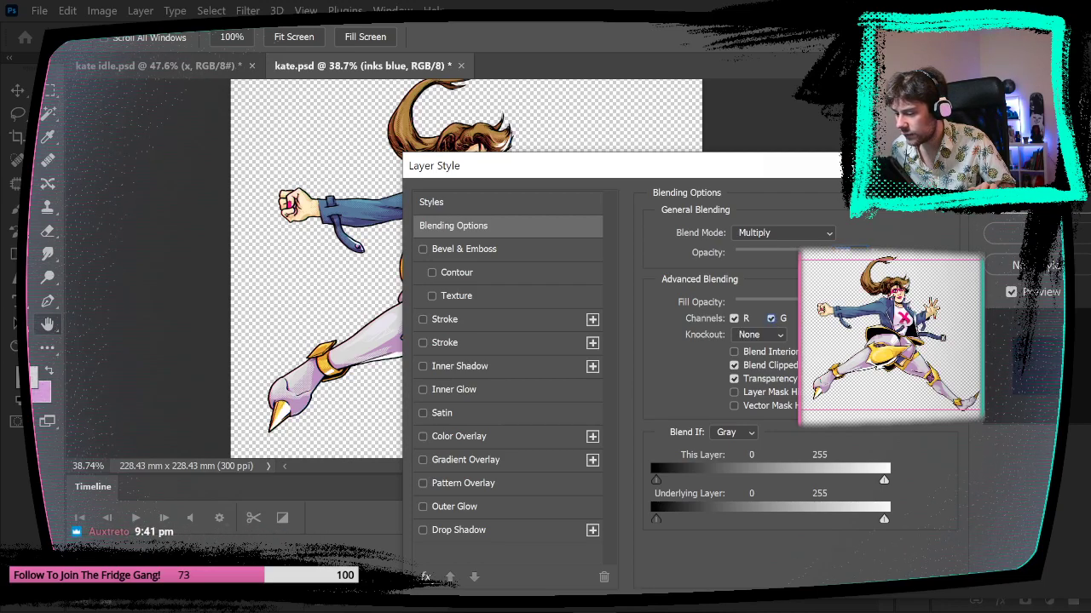
click(1014, 201)
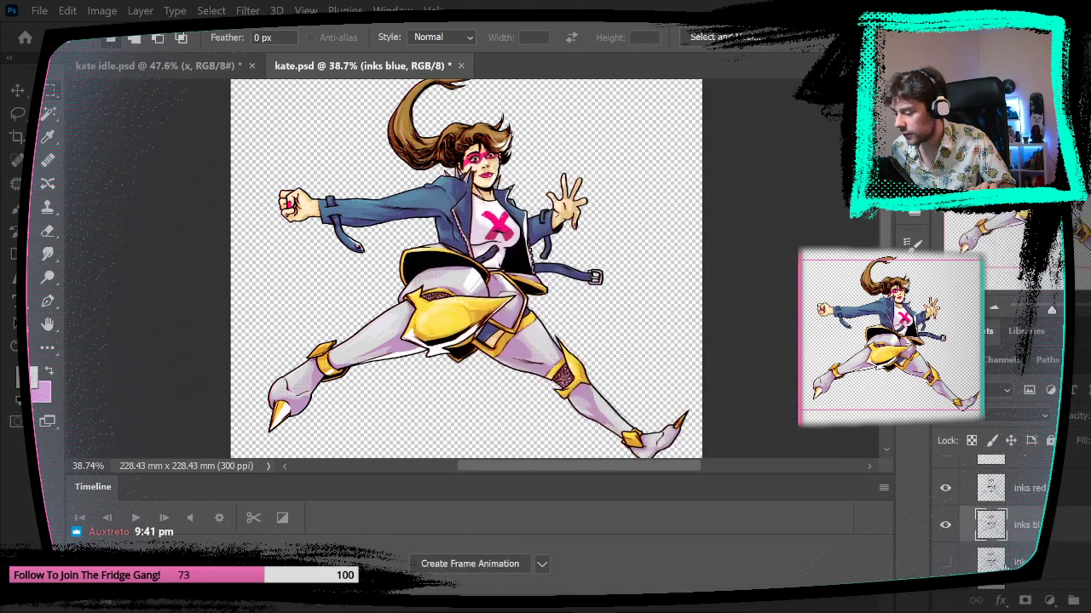
- Hide the inks red layer and select the white strokes around the open hand on inks blue by Color Range with fuzziness 0
click(948, 491)
drag(592, 204, 656, 219)
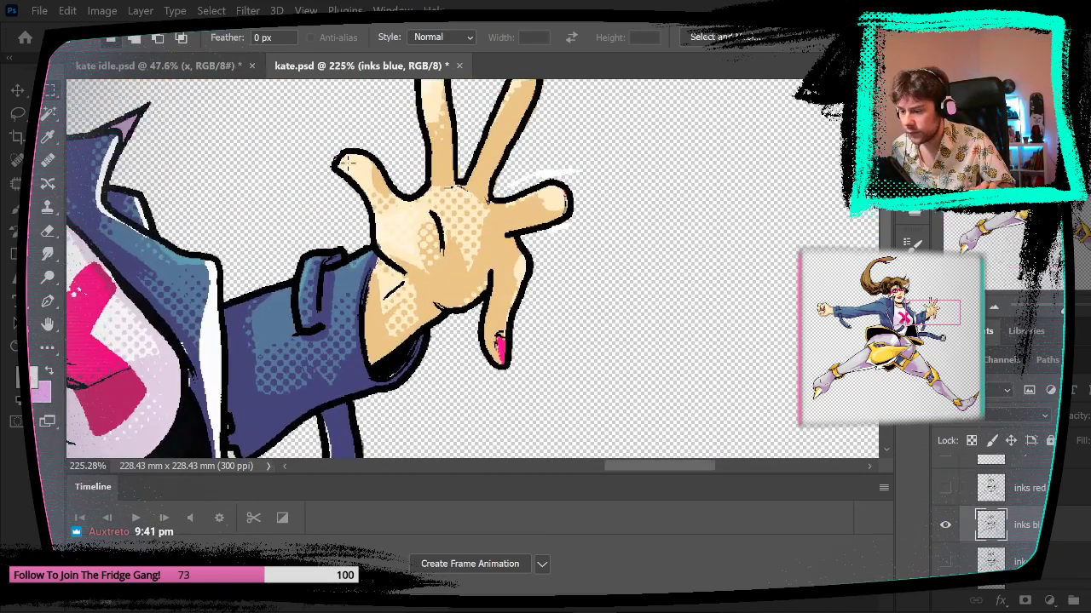
click(211, 10)
click(247, 182)
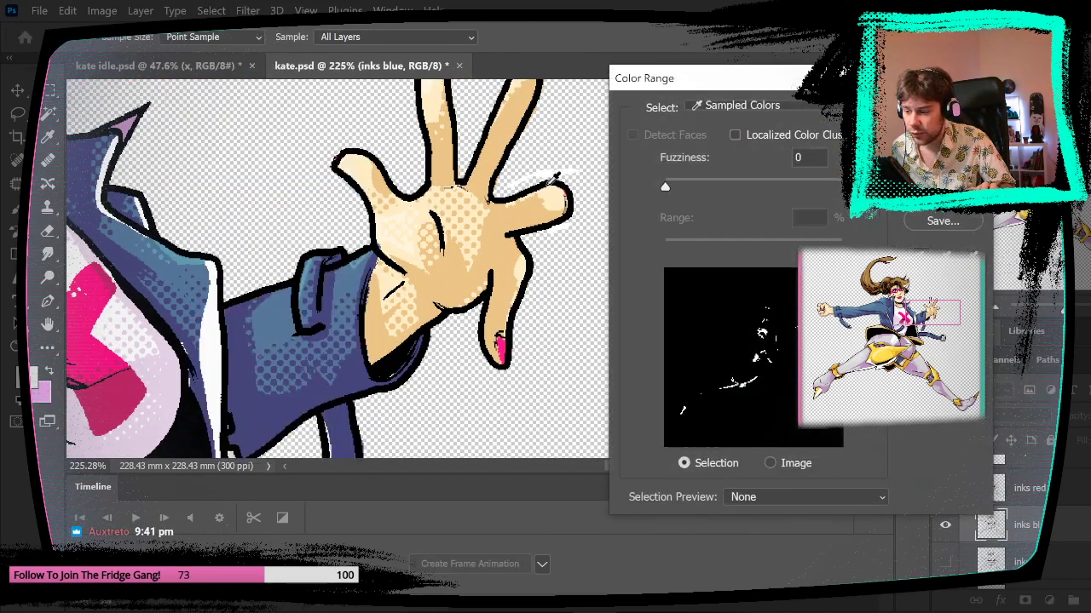
key(Return)
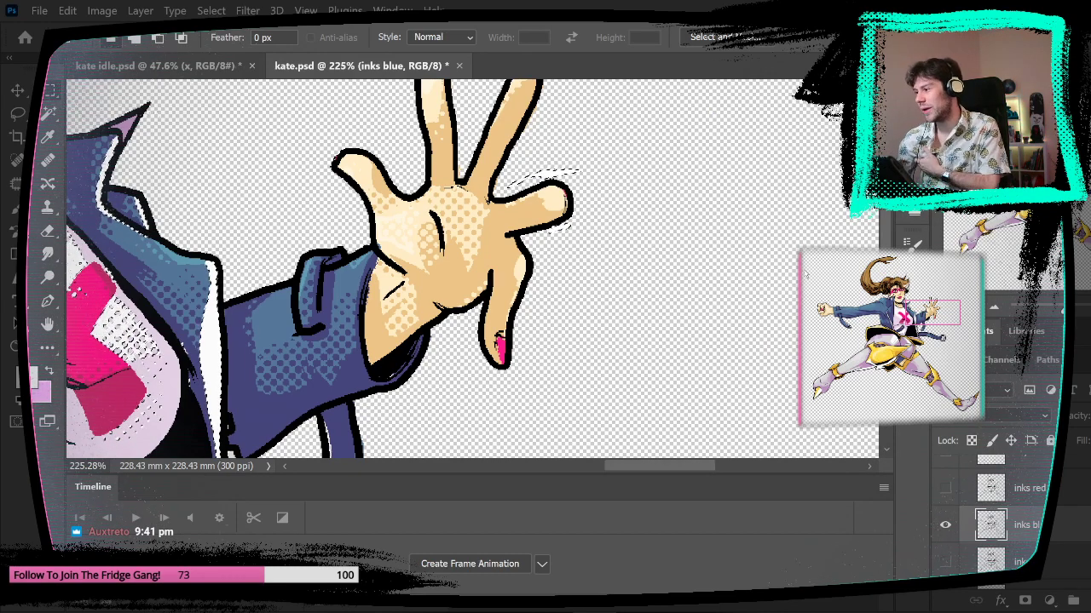
- Erase the selected white strokes around the open hand's fingers on the inks blue layer
key(e)
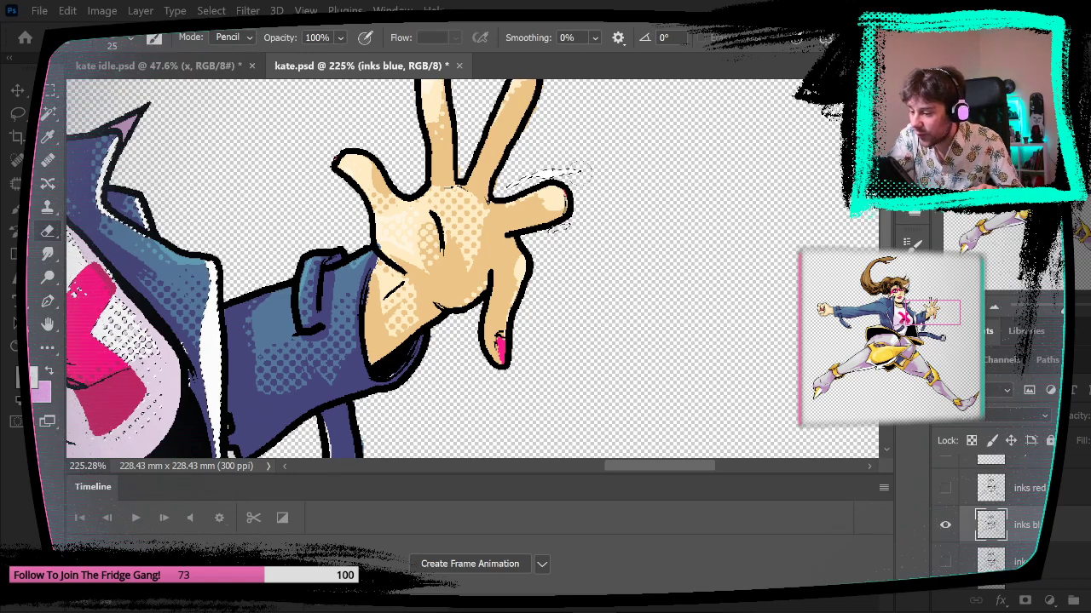
drag(546, 211, 506, 216)
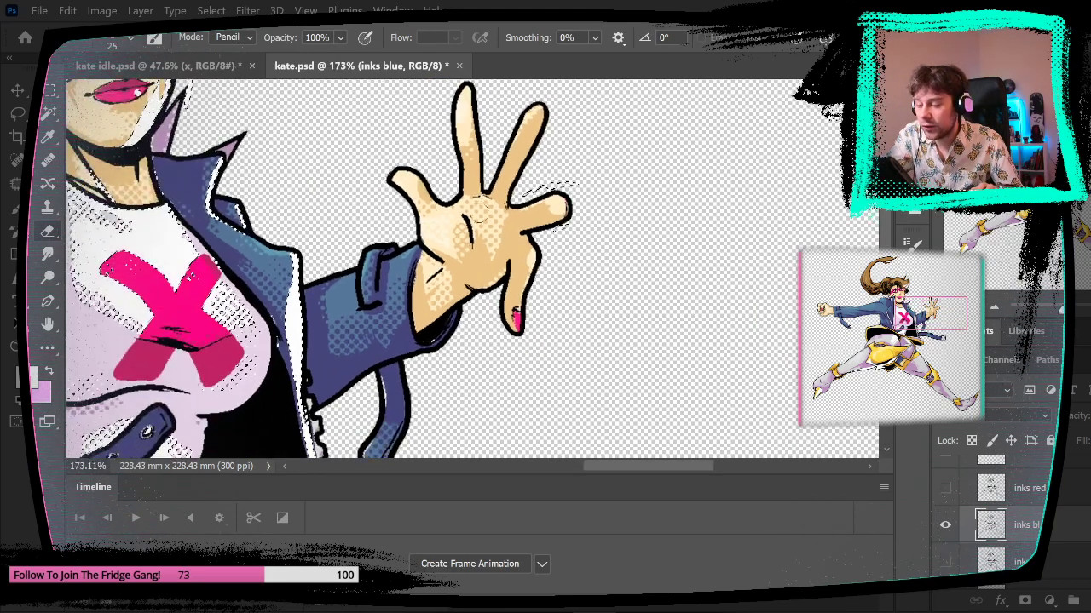
- Check the jacket, sleeve, torso, hips and both legs down to the foot's claw for remaining stray white strokes on inks blue
mouse_move(345, 147)
mouse_down()
mouse_move(451, 212)
mouse_move(549, 304)
mouse_move(540, 312)
mouse_move(558, 362)
mouse_up()
mouse_move(541, 272)
mouse_down()
mouse_move(613, 392)
mouse_move(673, 407)
mouse_up()
drag(595, 386, 725, 417)
mouse_move(546, 232)
mouse_down()
mouse_move(651, 361)
mouse_move(679, 110)
mouse_move(645, 76)
mouse_up()
mouse_move(467, 287)
mouse_down()
mouse_move(687, 173)
mouse_move(760, 150)
mouse_move(749, 91)
mouse_up()
drag(773, 282, 567, 130)
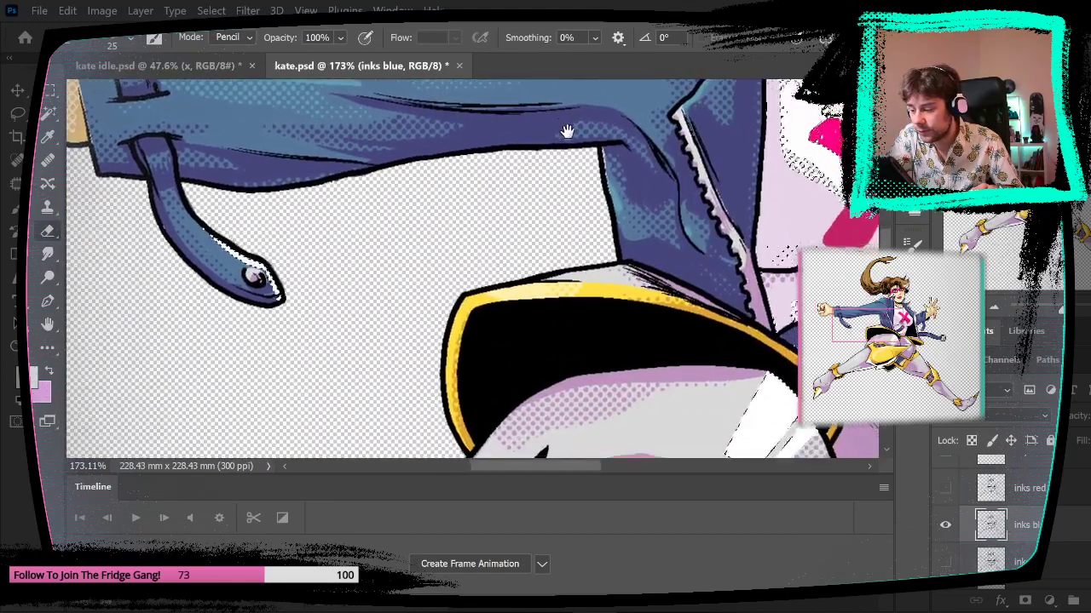
drag(664, 341, 544, 128)
mouse_move(584, 329)
mouse_down()
mouse_move(630, 210)
mouse_move(695, 150)
mouse_up()
mouse_move(488, 315)
mouse_down()
mouse_move(707, 160)
mouse_move(744, 127)
mouse_move(763, 85)
mouse_up()
drag(694, 176, 472, 224)
drag(801, 191, 538, 293)
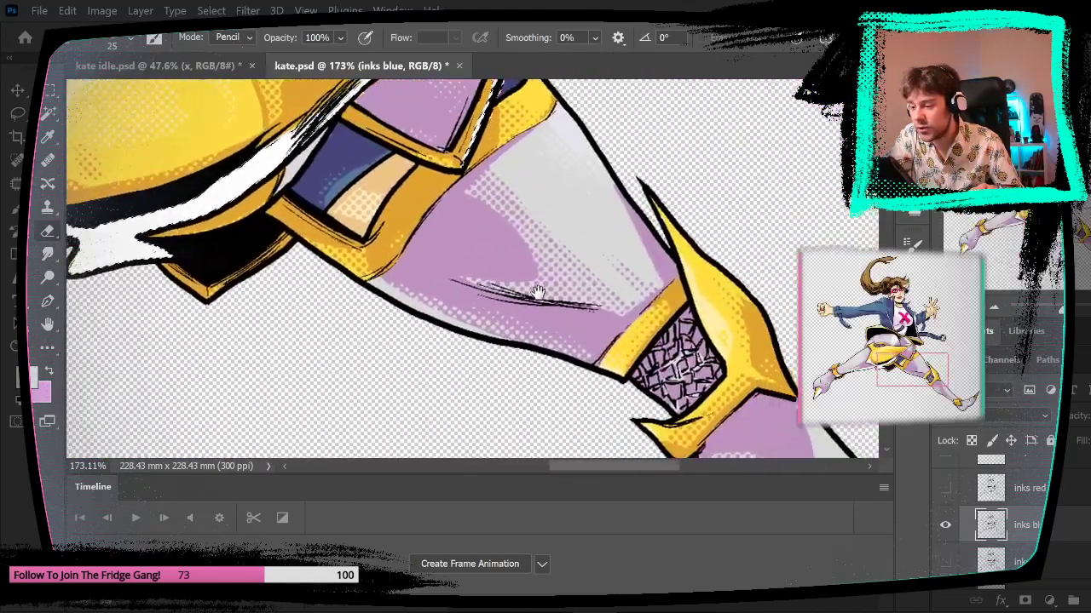
drag(629, 295, 341, 196)
drag(842, 431, 537, 213)
drag(798, 403, 655, 346)
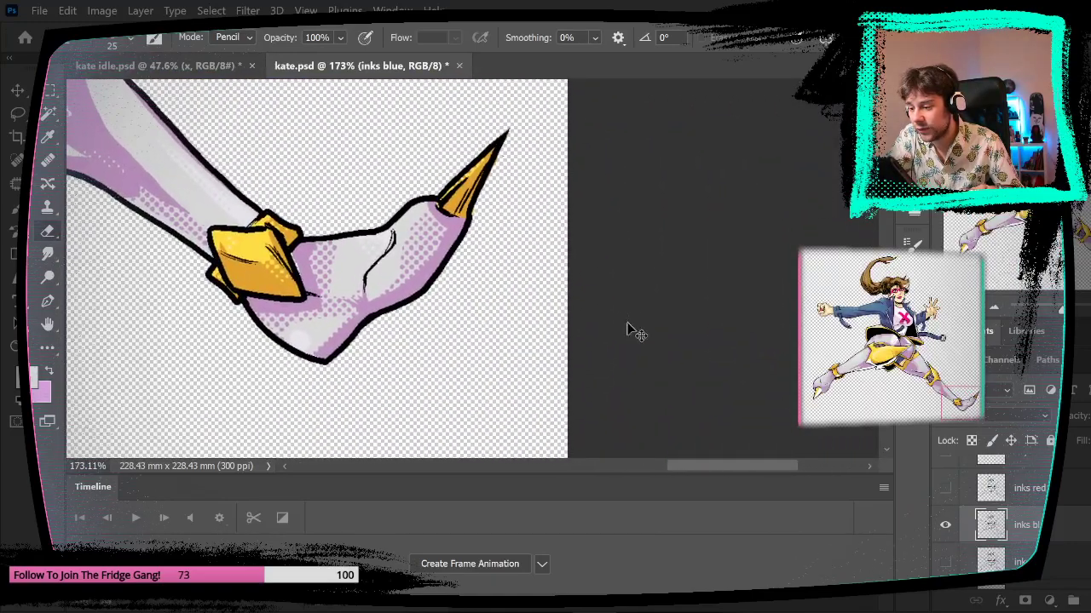
drag(587, 370, 547, 392)
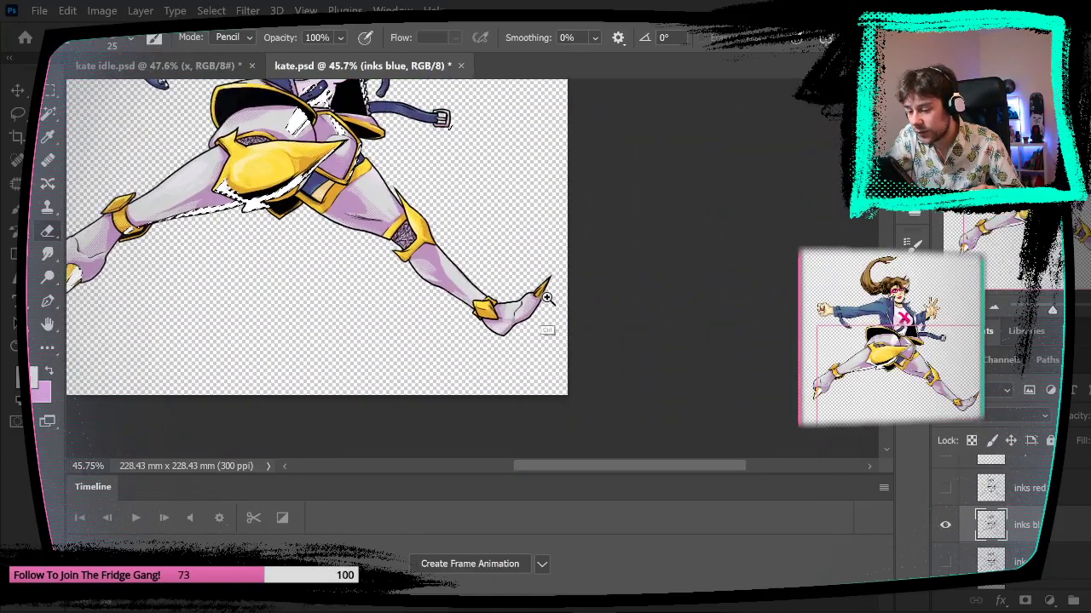
drag(546, 298, 636, 280)
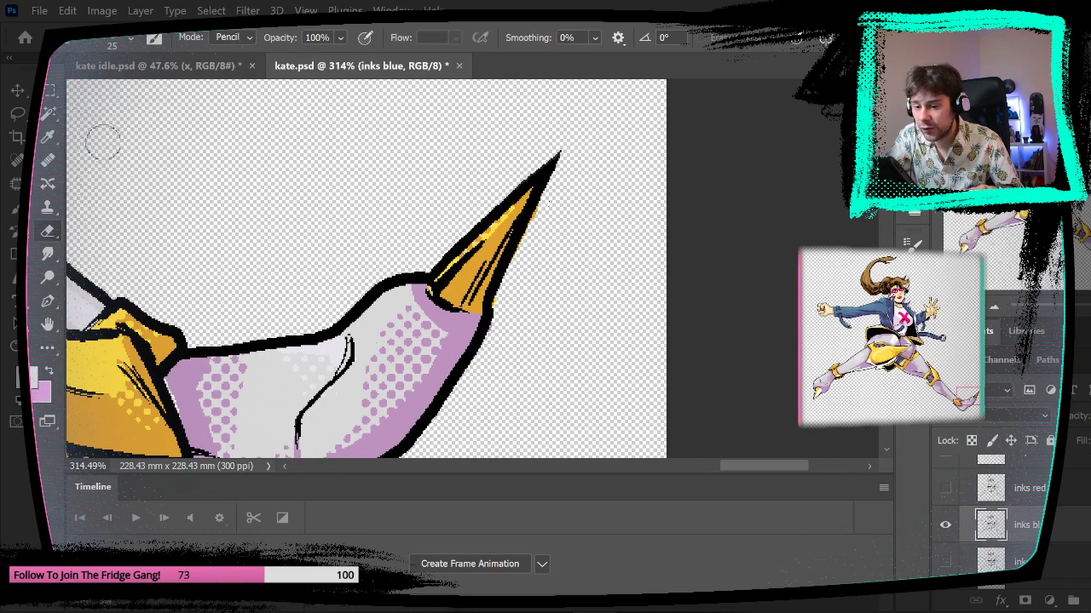
- Show the inks red layer together with inks blue, keeping the ink layer beneath them hidden
key(m)
click(945, 561)
click(945, 488)
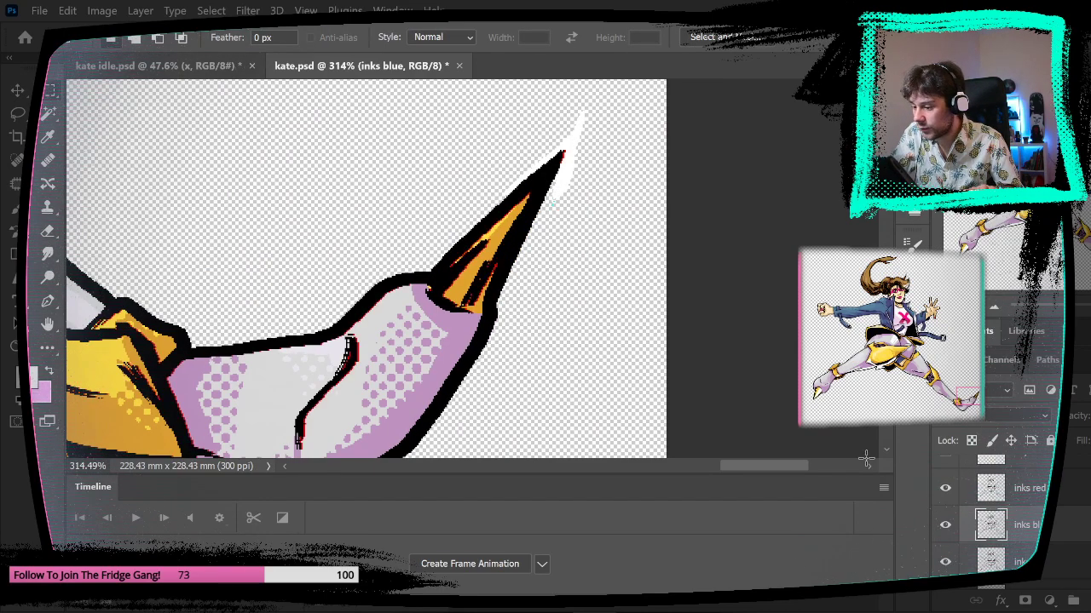
key(ctrl+z)
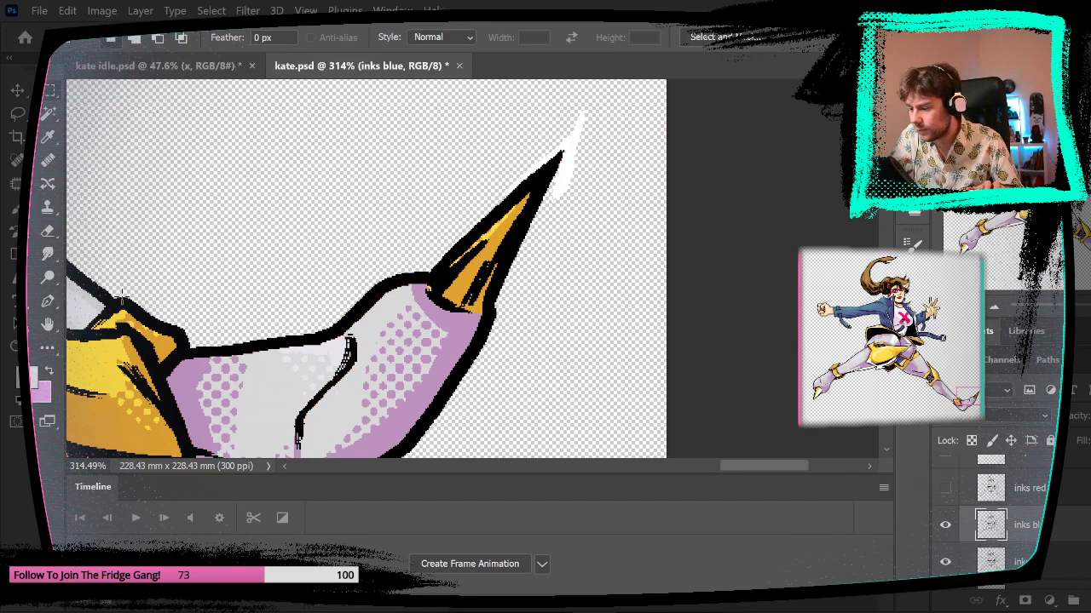
click(945, 562)
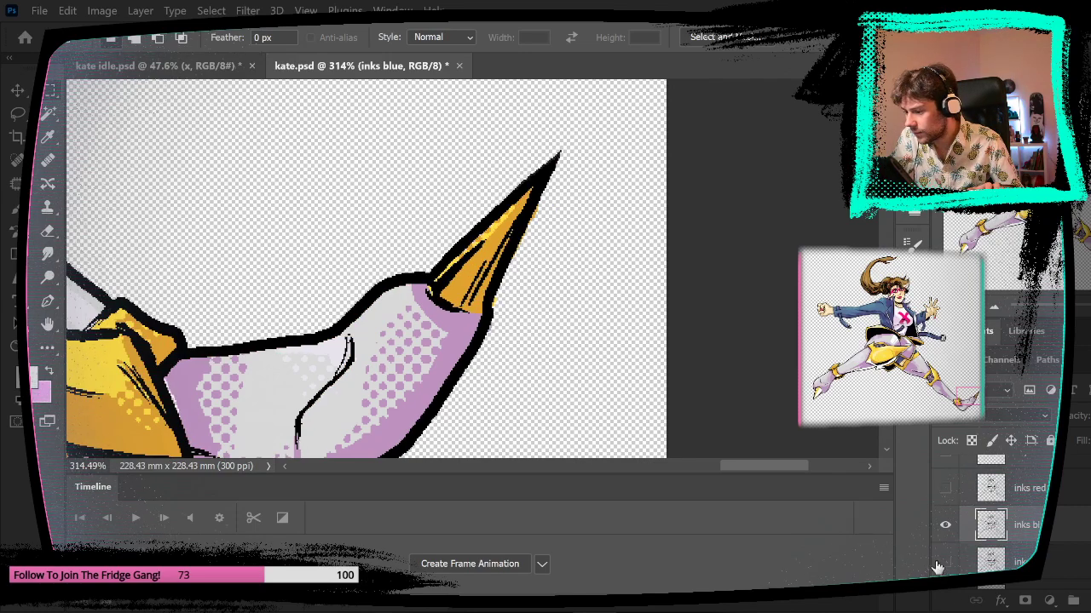
click(945, 488)
key(e)
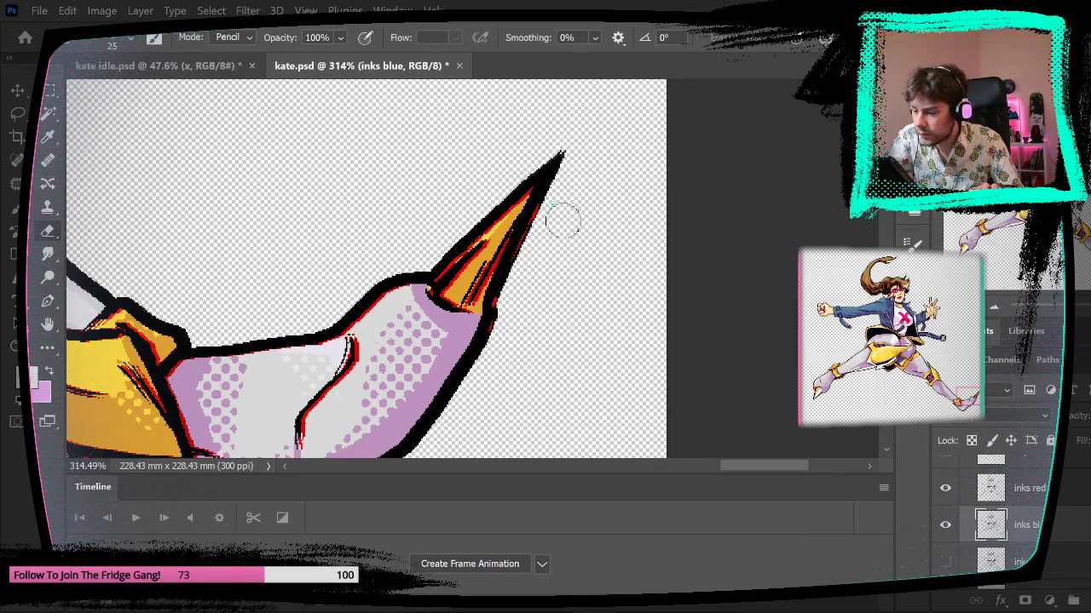
click(987, 484)
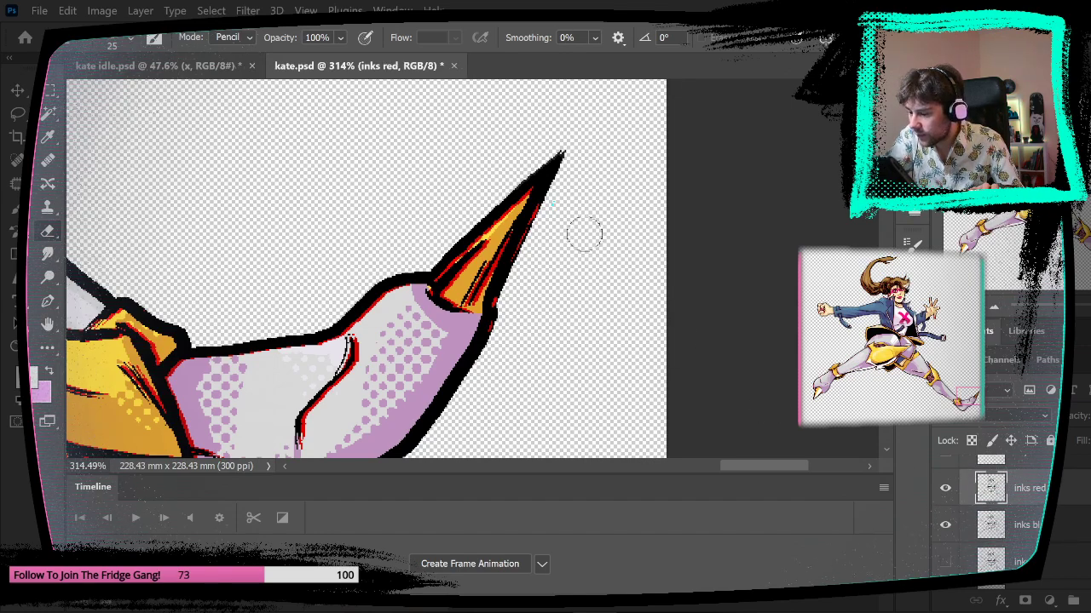
- Turn the G and B channels off in the inks blue layer's blending options, leaving only R enabled
click(1054, 526)
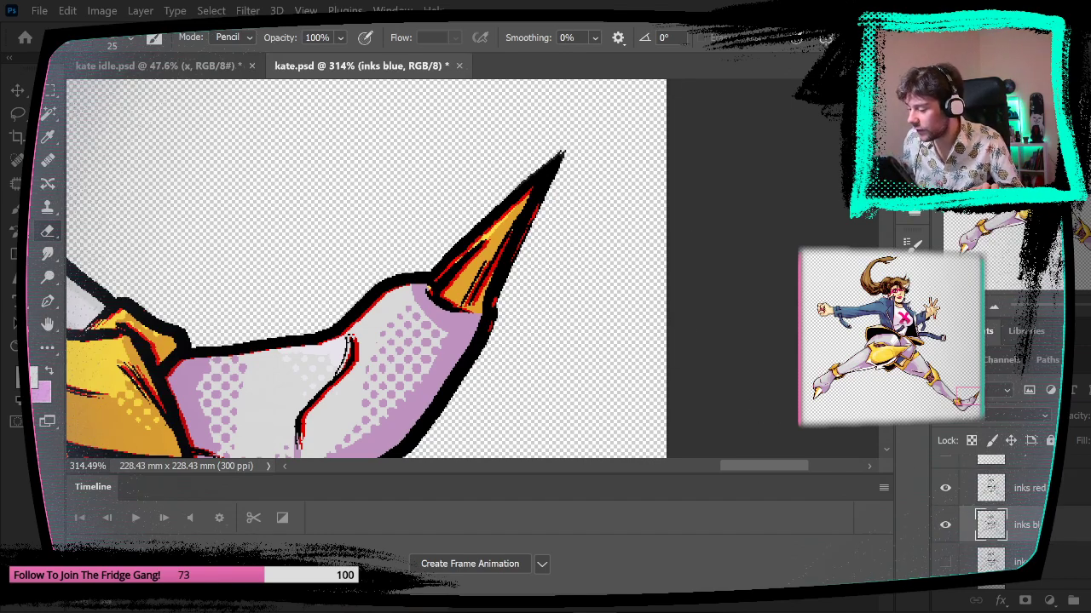
click(1000, 602)
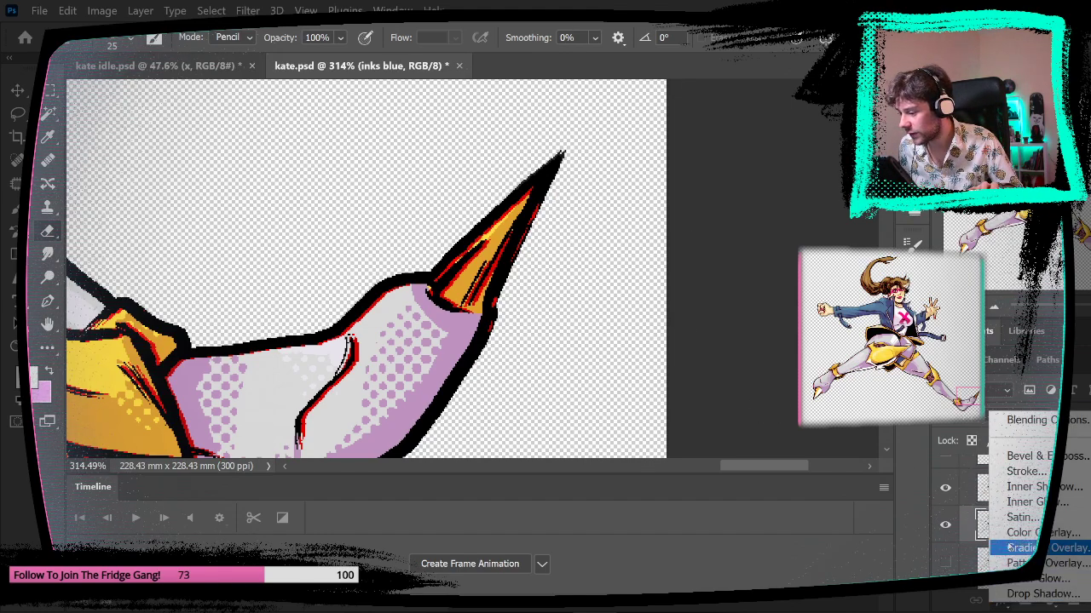
click(1034, 420)
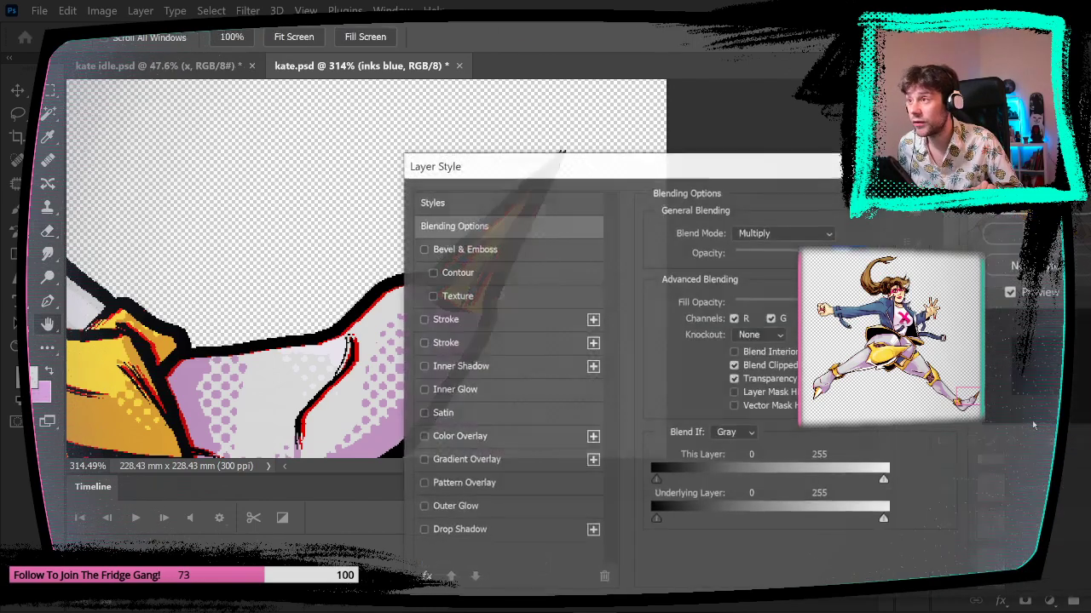
click(770, 318)
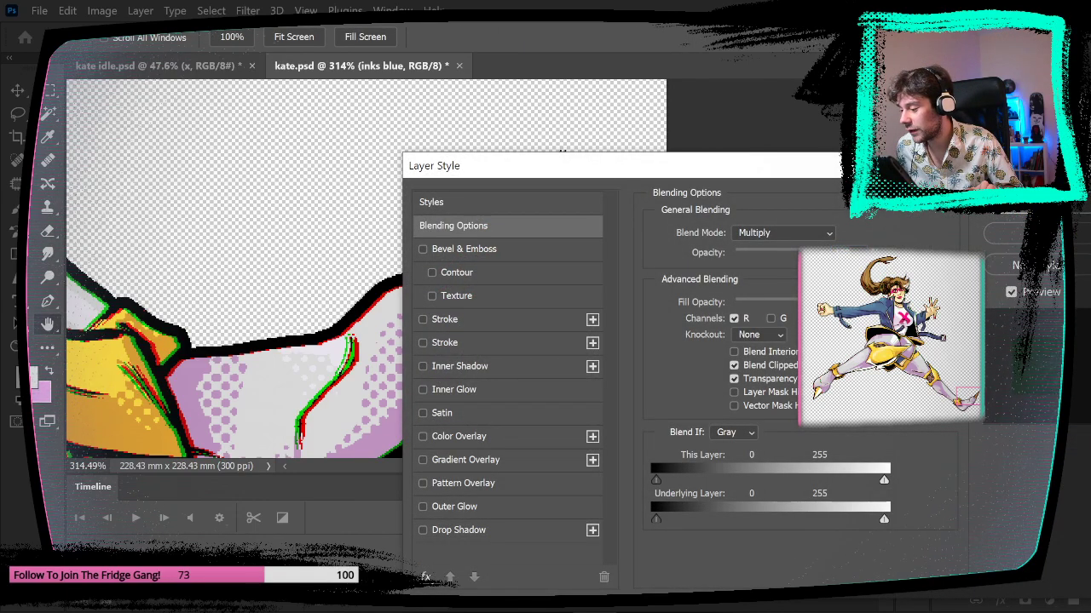
click(807, 318)
click(1041, 201)
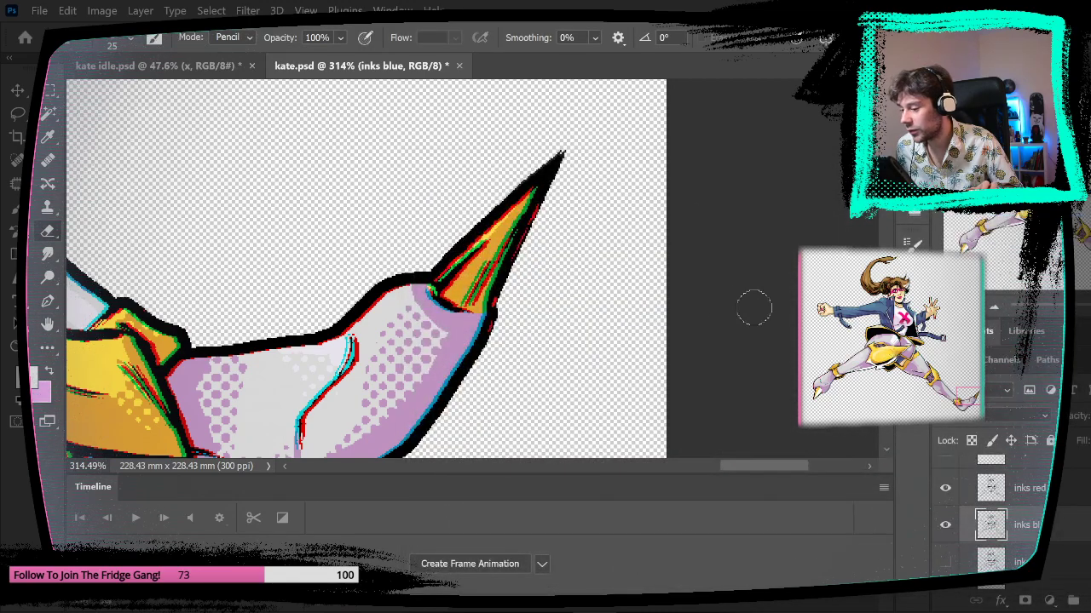
- Bring the whole character into view and save kate.psd
drag(550, 290, 474, 297)
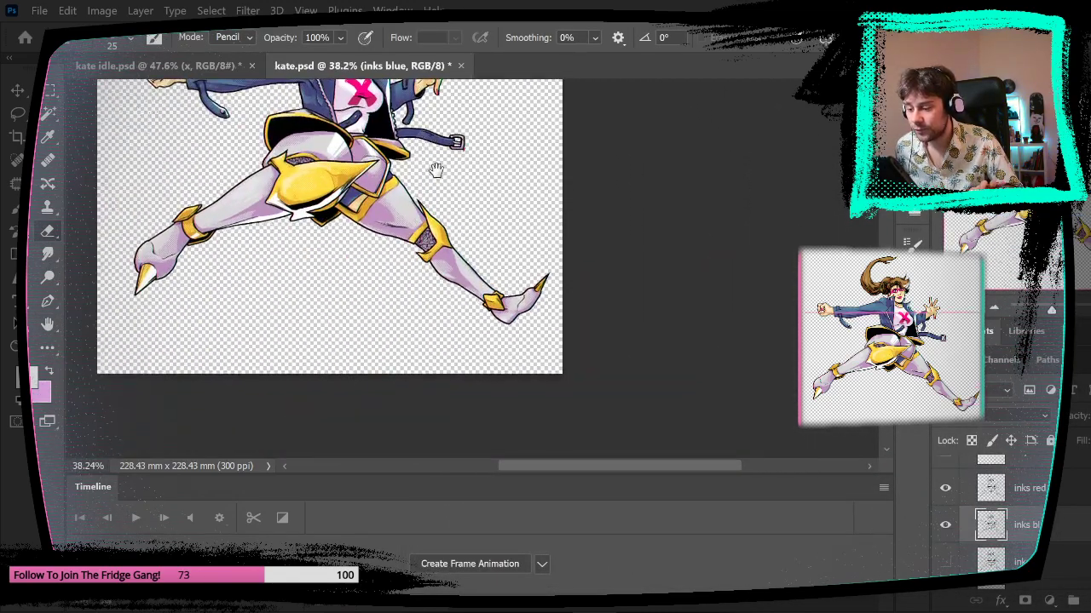
drag(435, 168, 481, 271)
click(45, 12)
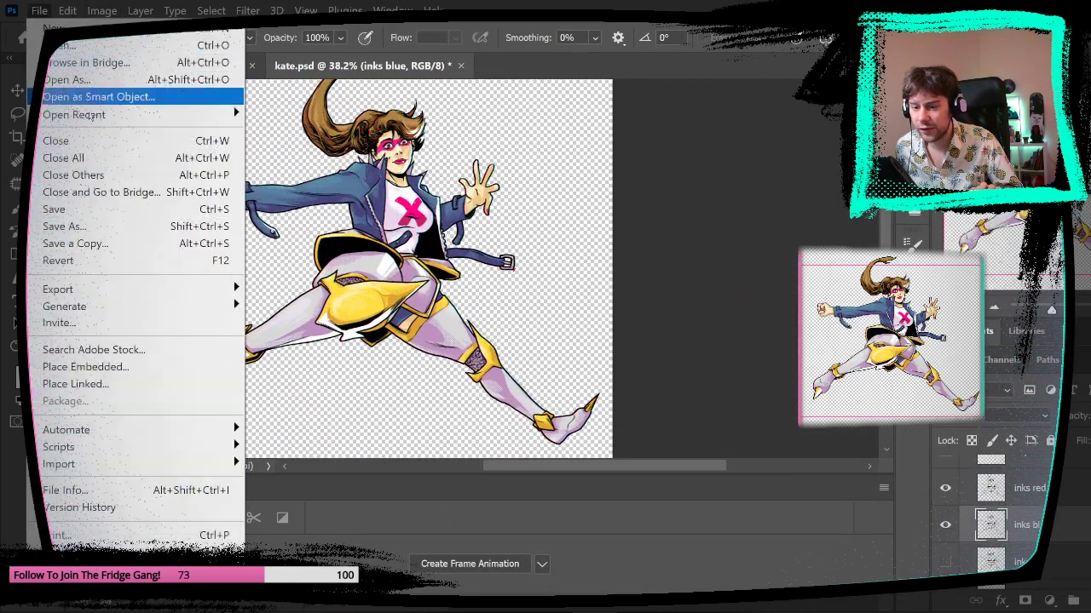
click(75, 215)
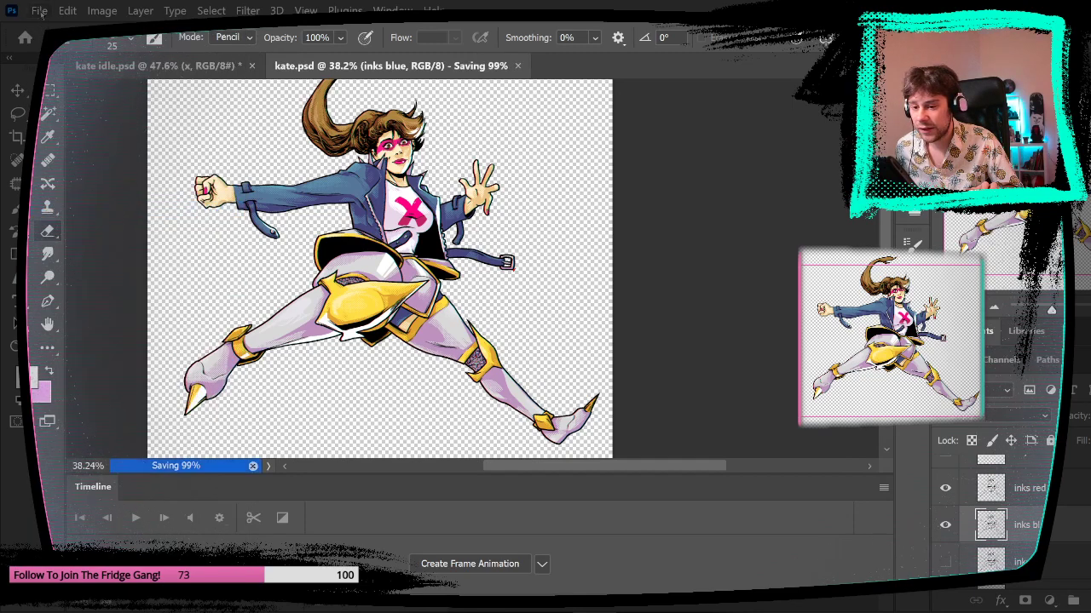
- Quick-export the character as the PNG file kate in the saturday knights promo art folder, replacing the existing file
click(40, 10)
mouse_move(120, 286)
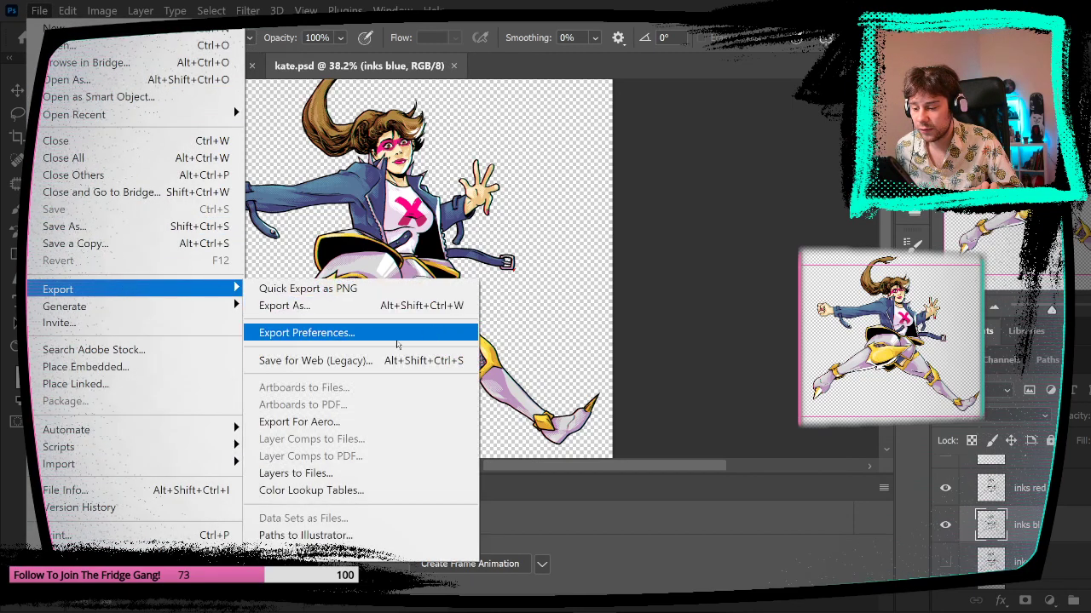
click(350, 289)
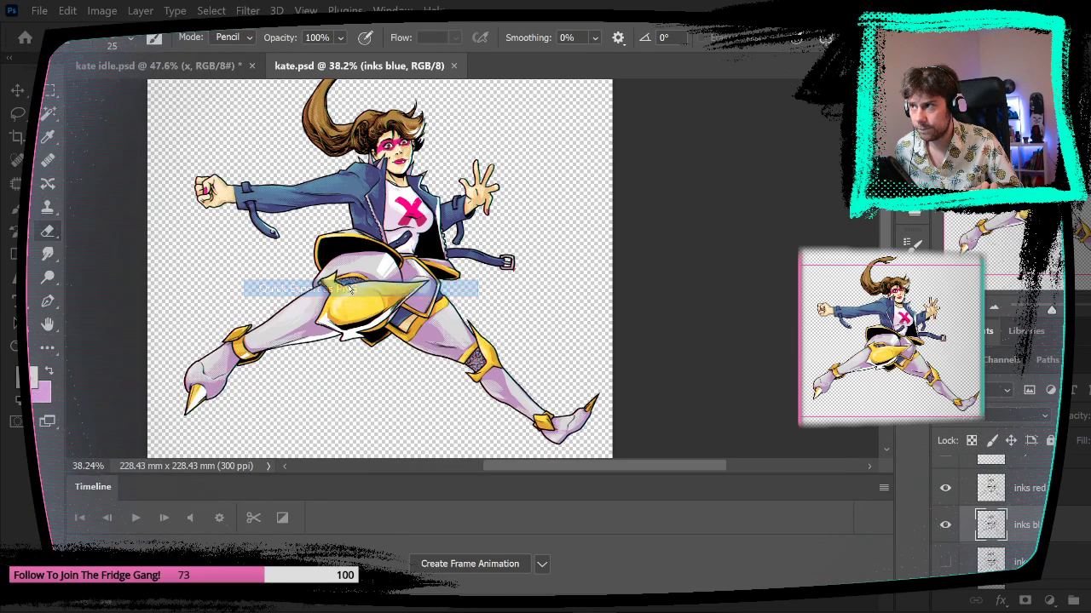
click(292, 42)
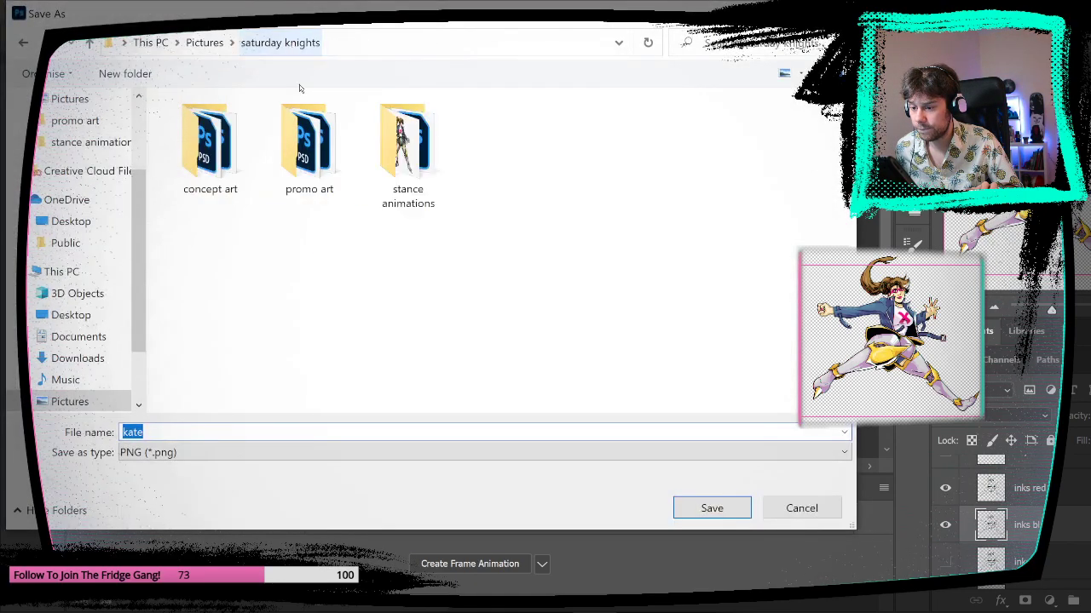
double_click(265, 152)
click(243, 166)
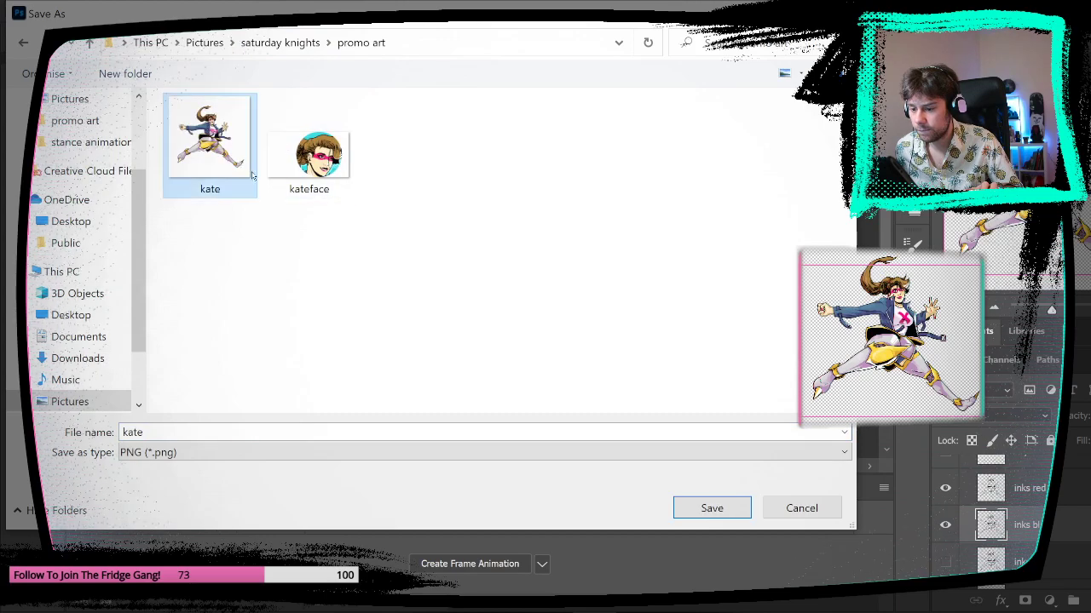
click(708, 507)
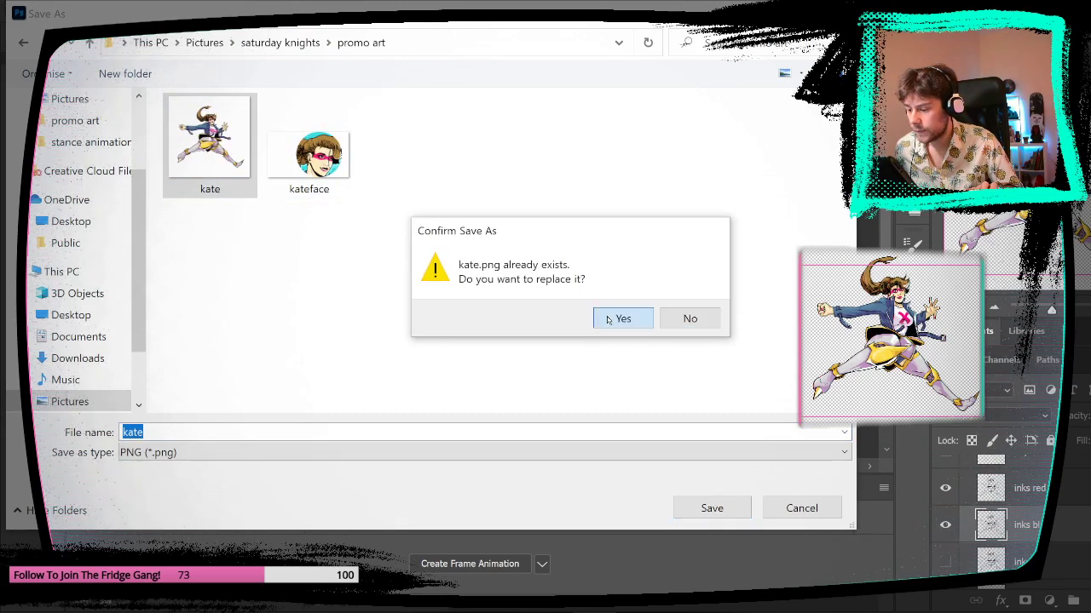
click(621, 319)
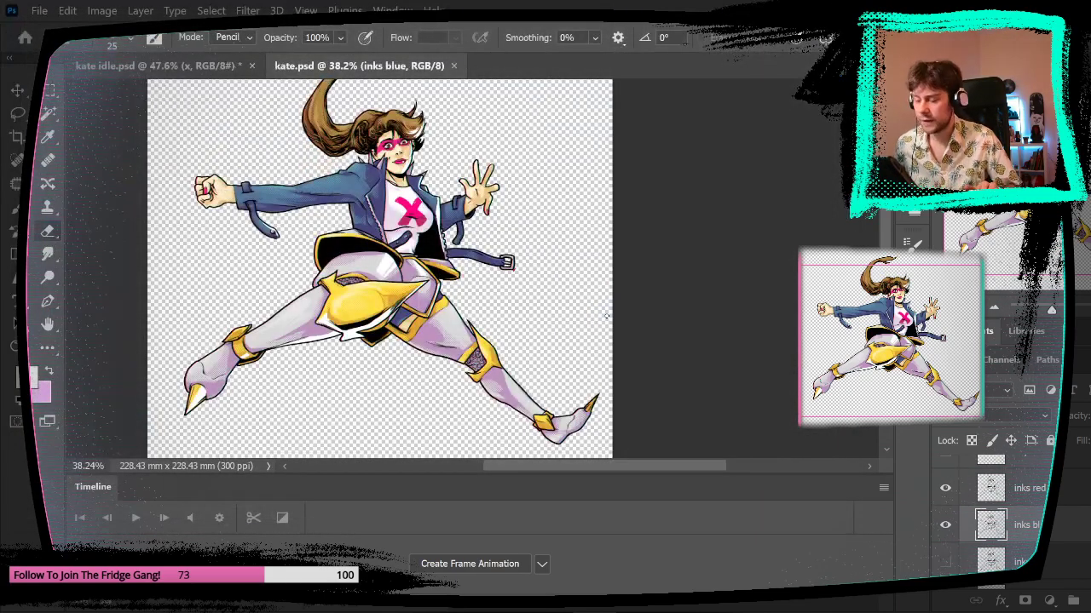
- Open the exported kate.png from the promo art folder and load Layer 1's outline as a selection
click(40, 10)
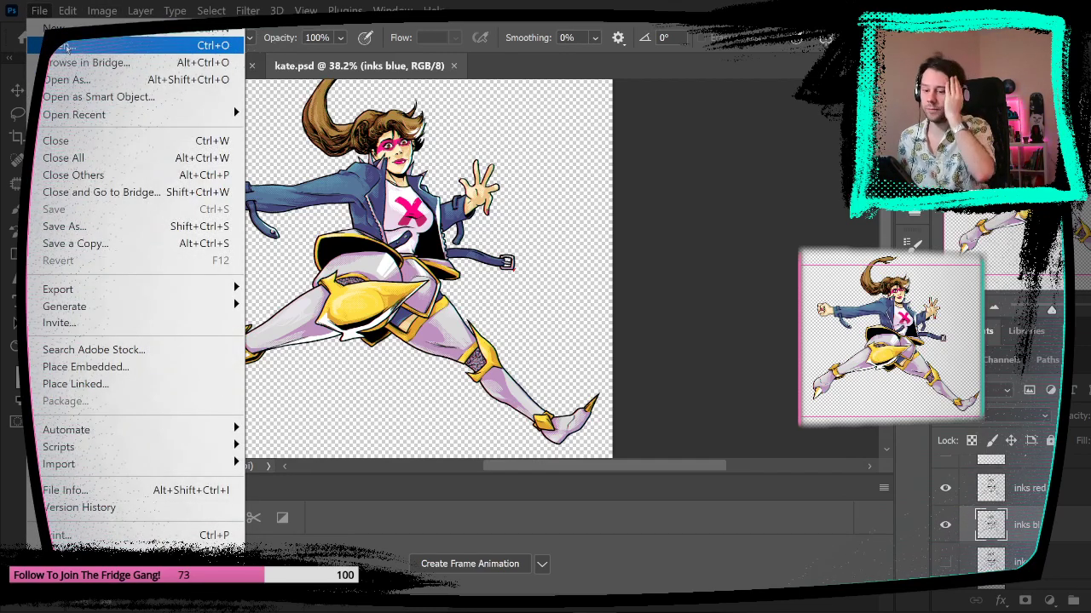
click(68, 47)
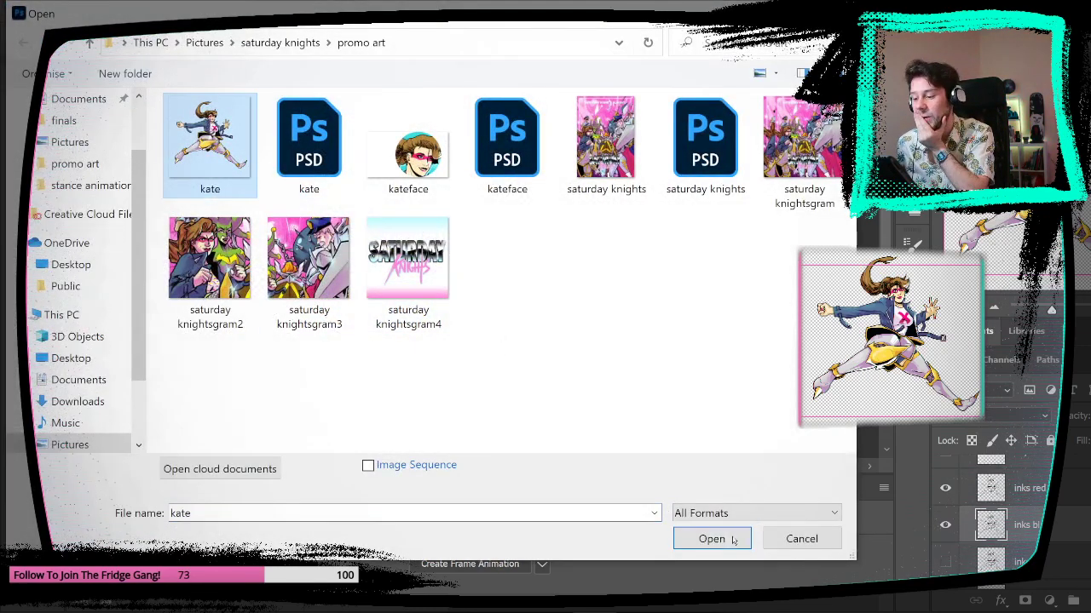
click(733, 540)
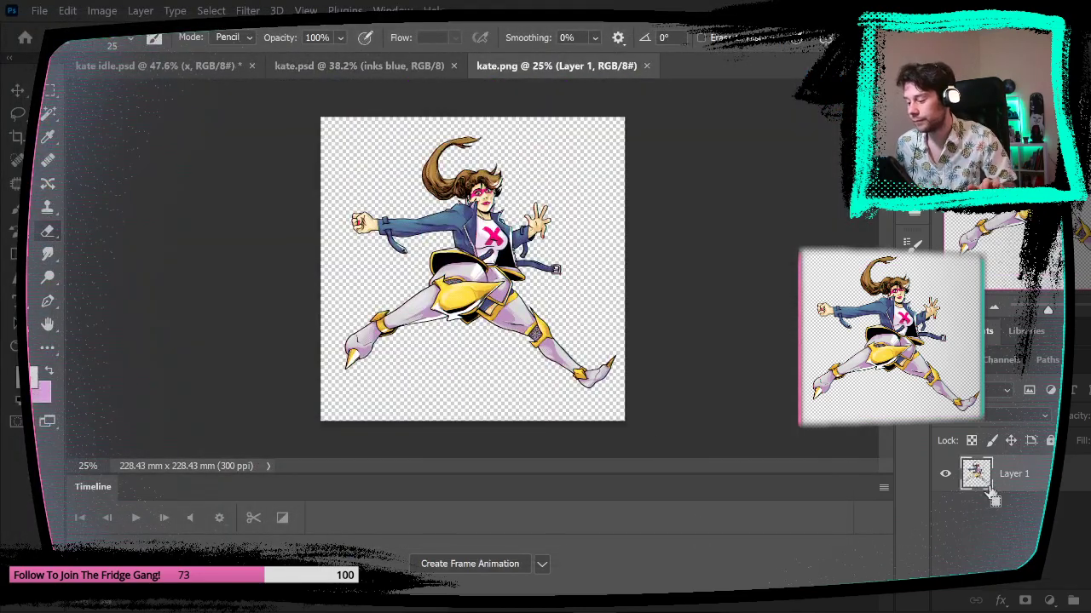
ctrl+click(991, 496)
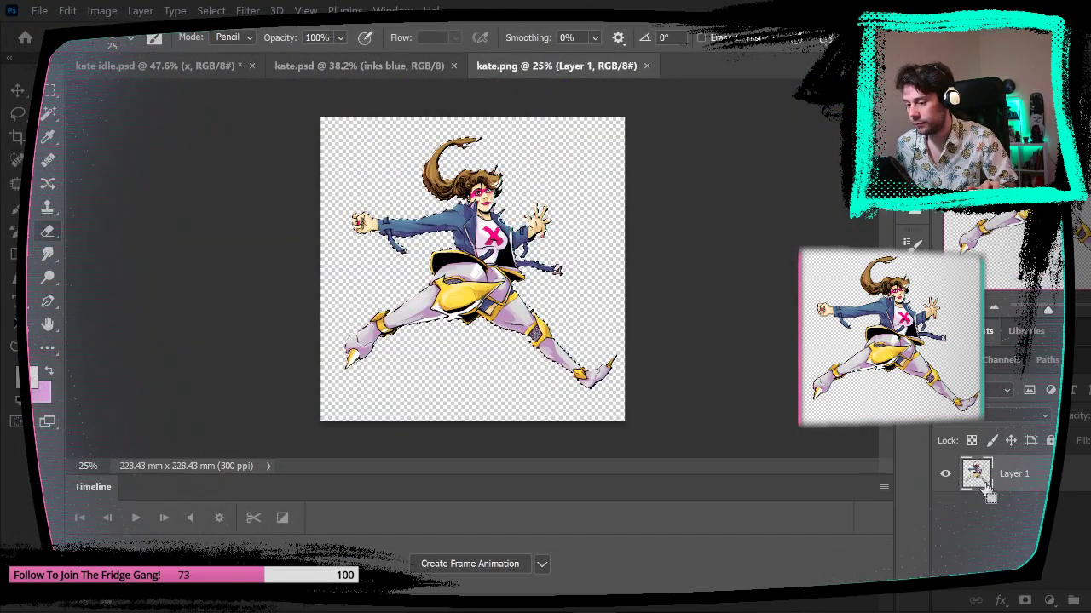
- Open kateface.psd from the promo art folder and toggle the visibility of Layer 3 to inspect it
click(29, 10)
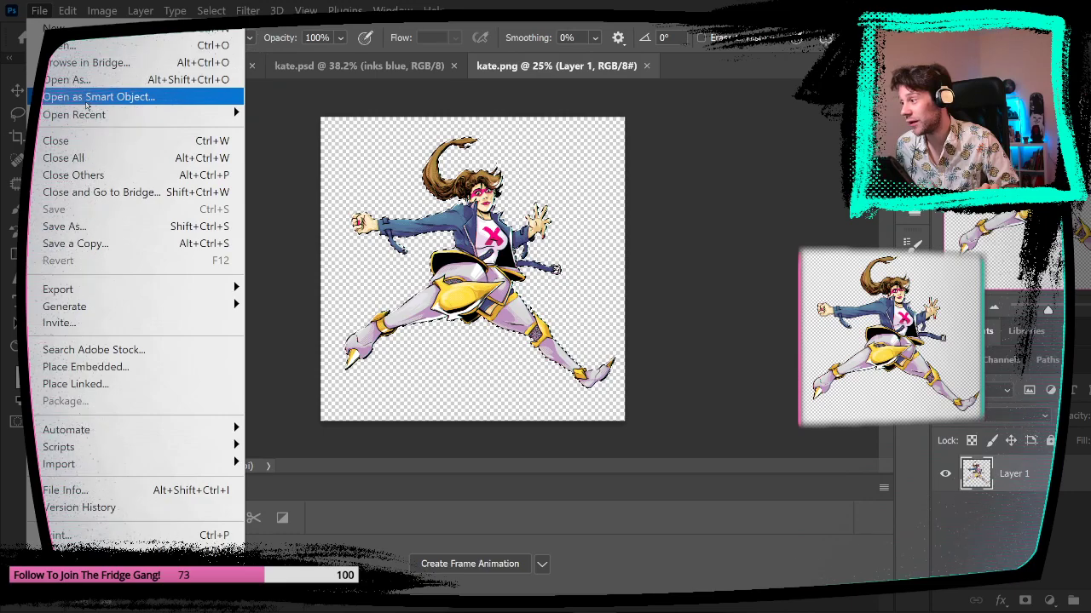
click(68, 47)
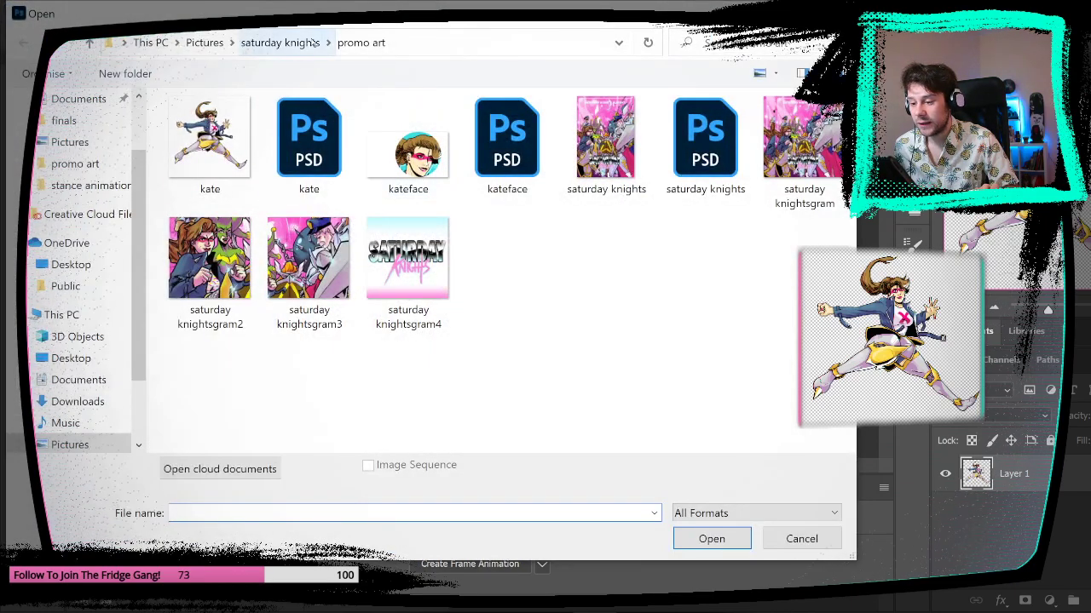
click(507, 141)
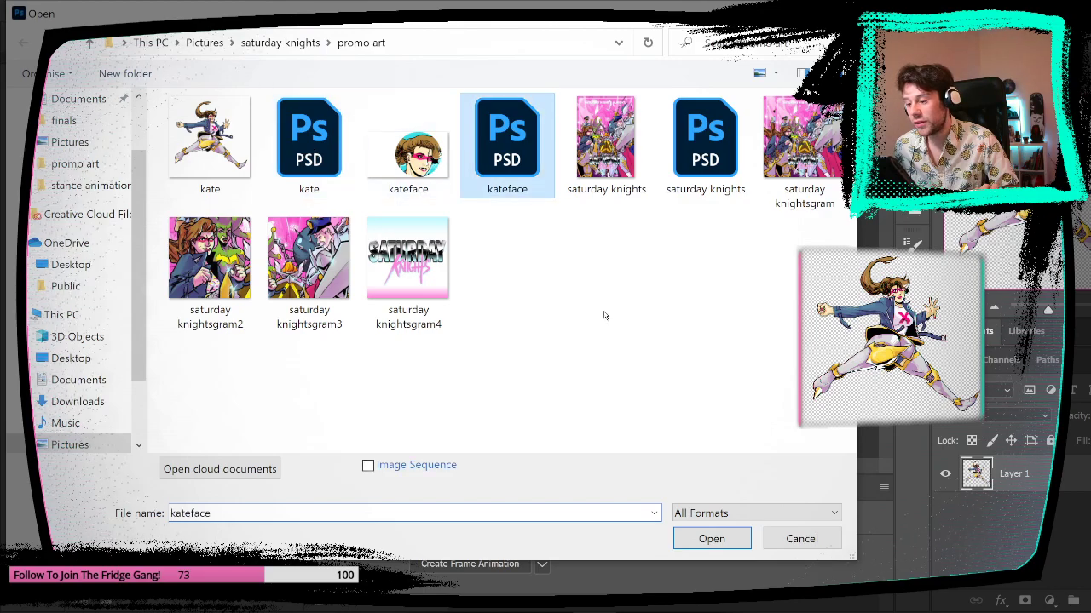
click(711, 539)
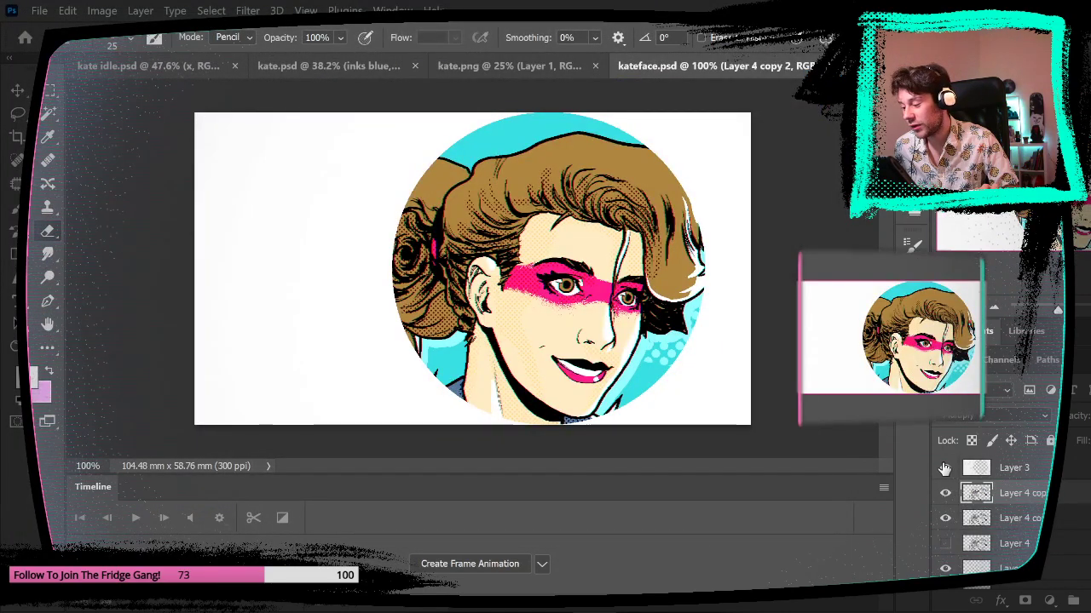
click(944, 467)
click(944, 468)
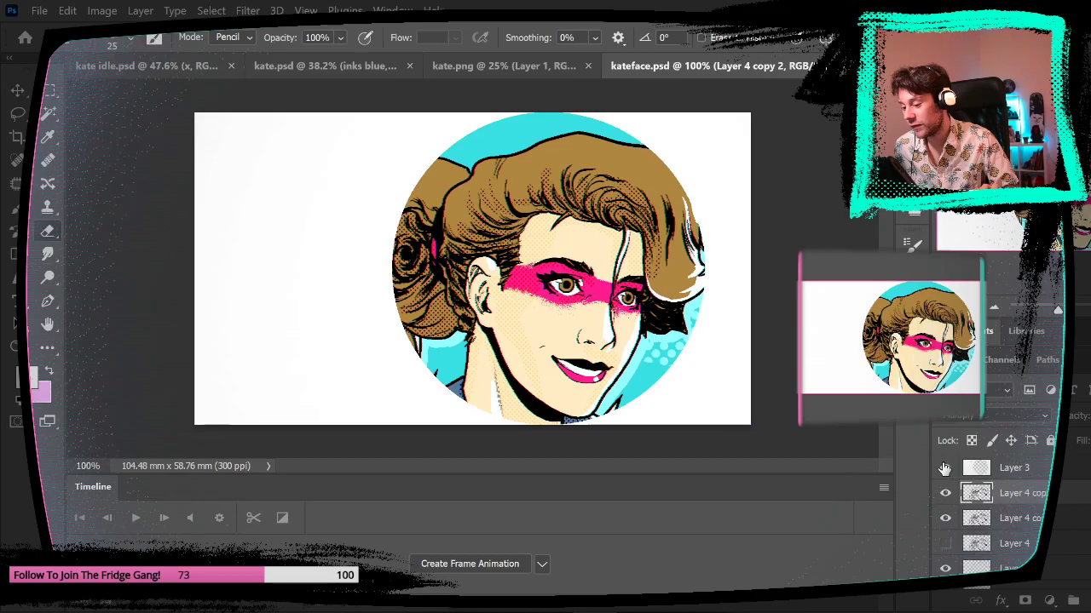
- Check Layer 3 in kateface.psd by toggling its visibility, and open test.psd from the saturday knights concept art folder
click(944, 468)
click(944, 468)
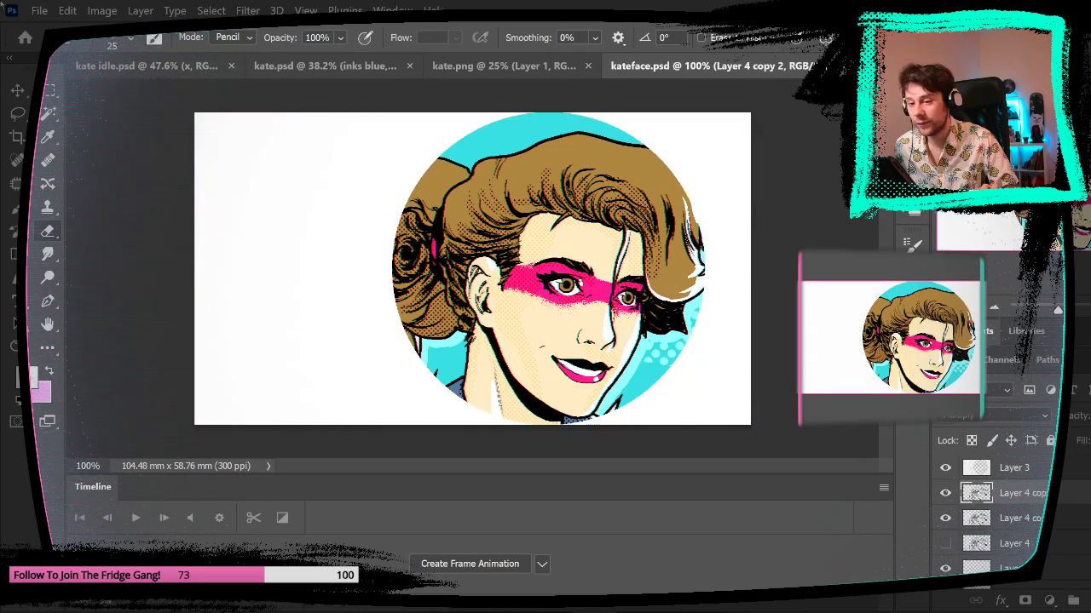
click(33, 12)
click(51, 42)
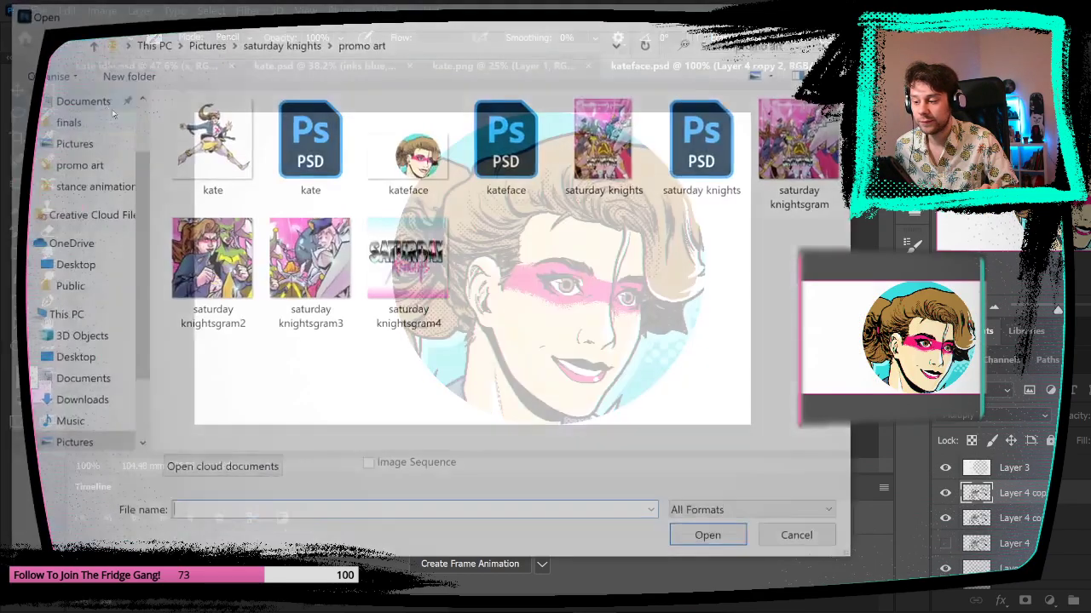
click(285, 42)
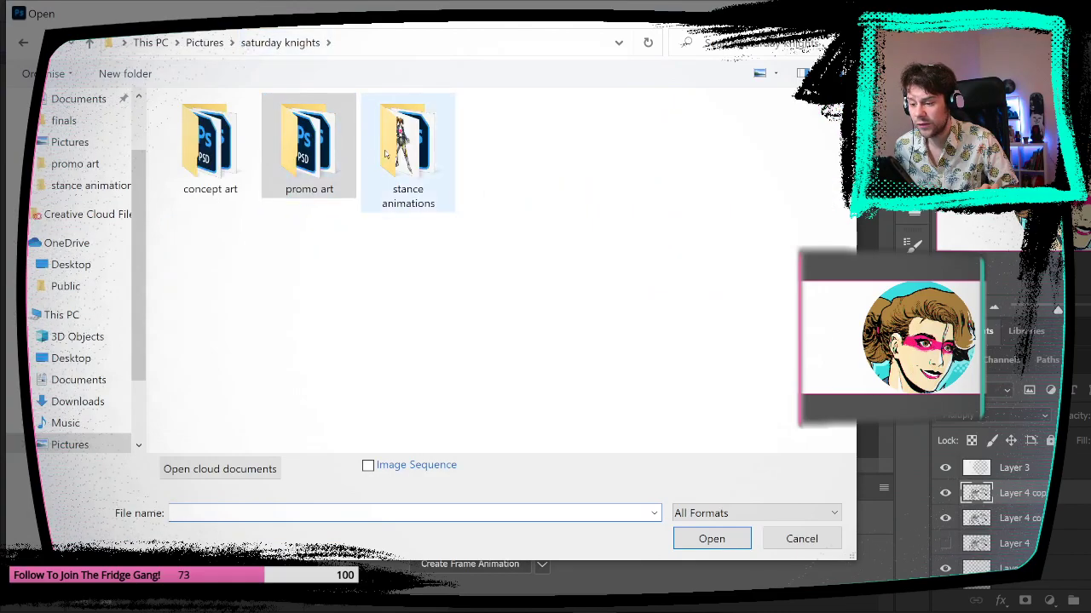
double_click(409, 144)
click(280, 42)
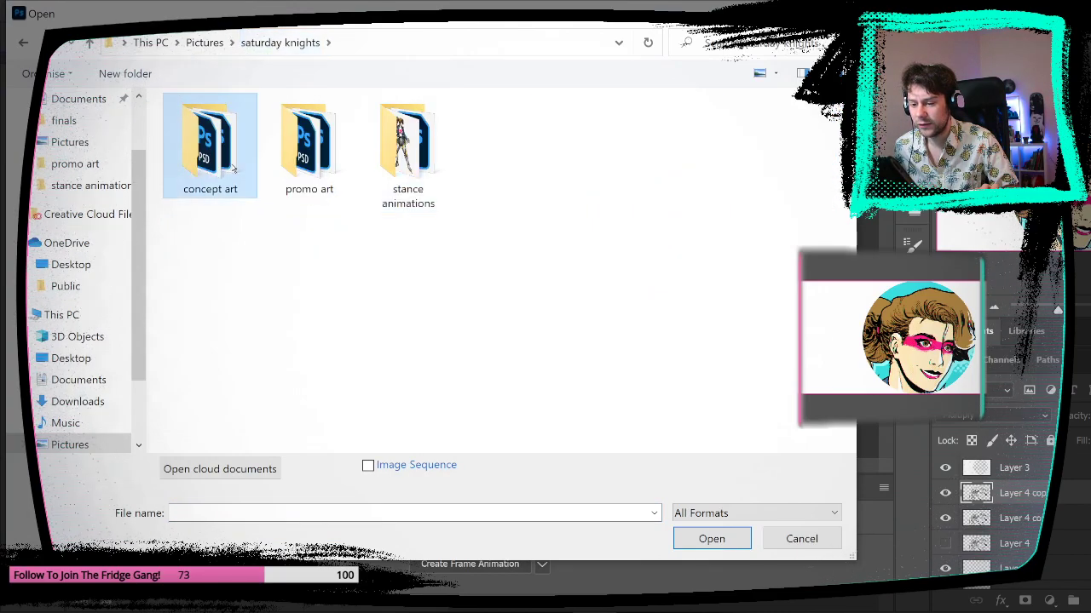
double_click(209, 143)
double_click(703, 265)
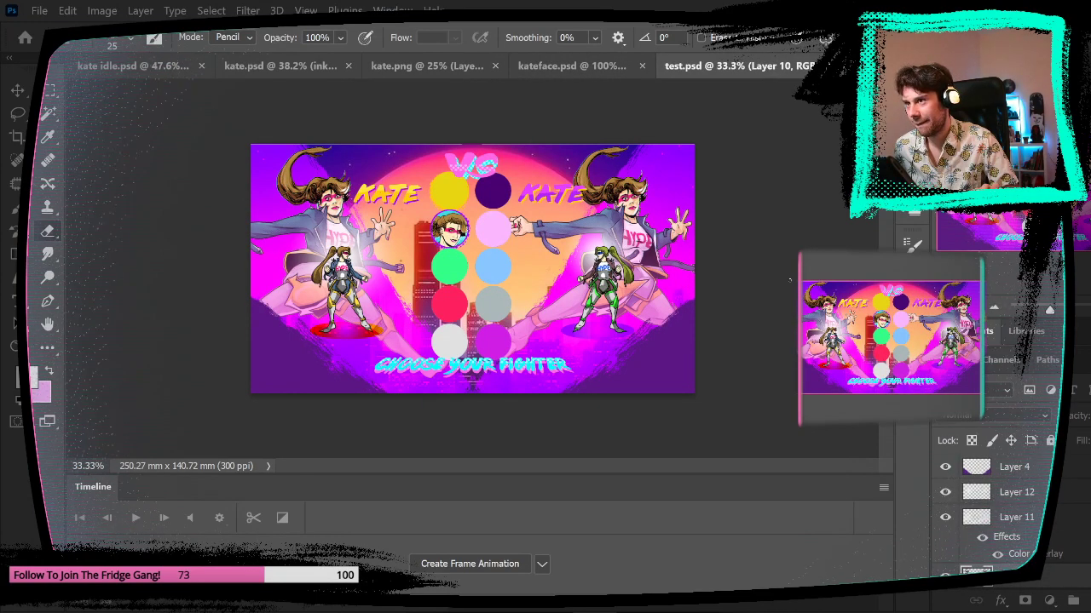
- Inspect the character-select mock-up and compare its backgrounds by toggling the visibility of Layer 24 and Layer 21
drag(552, 238, 591, 237)
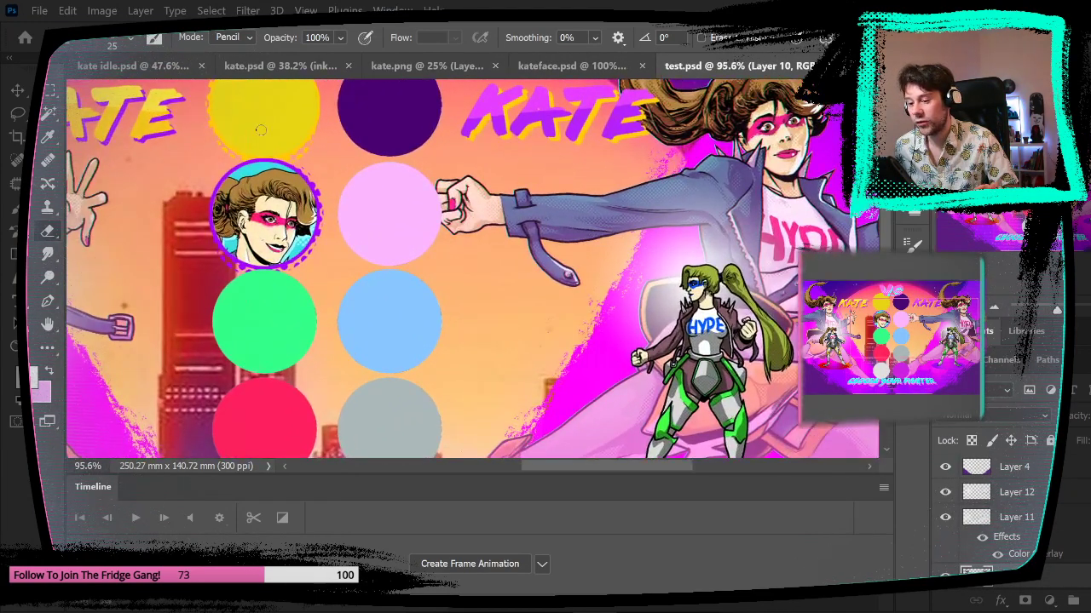
scroll(427, 325, down, 1)
drag(428, 327, 396, 332)
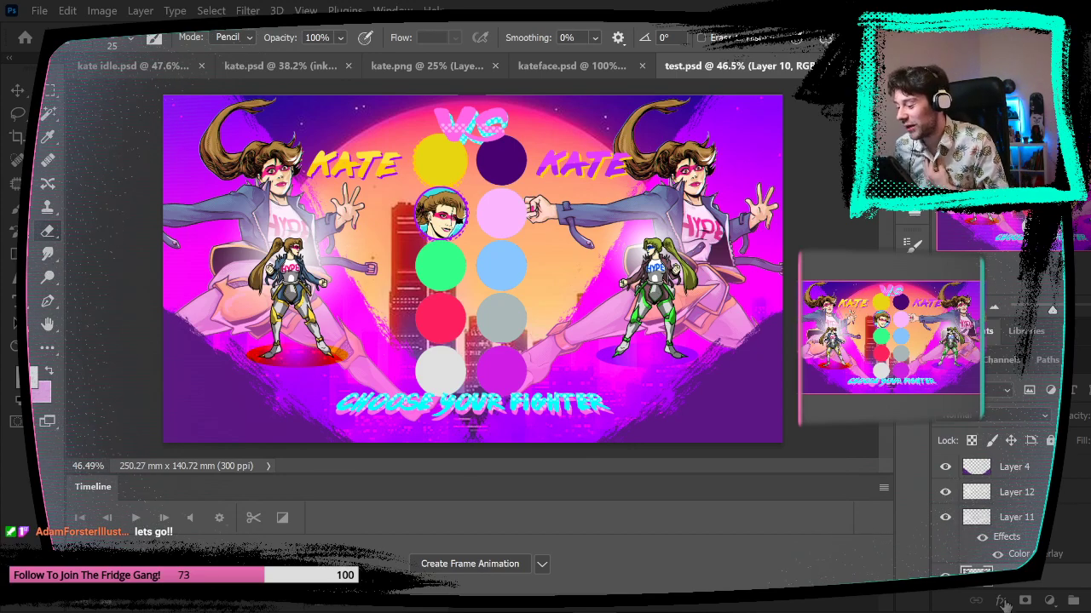
scroll(988, 511, down, 5)
click(947, 527)
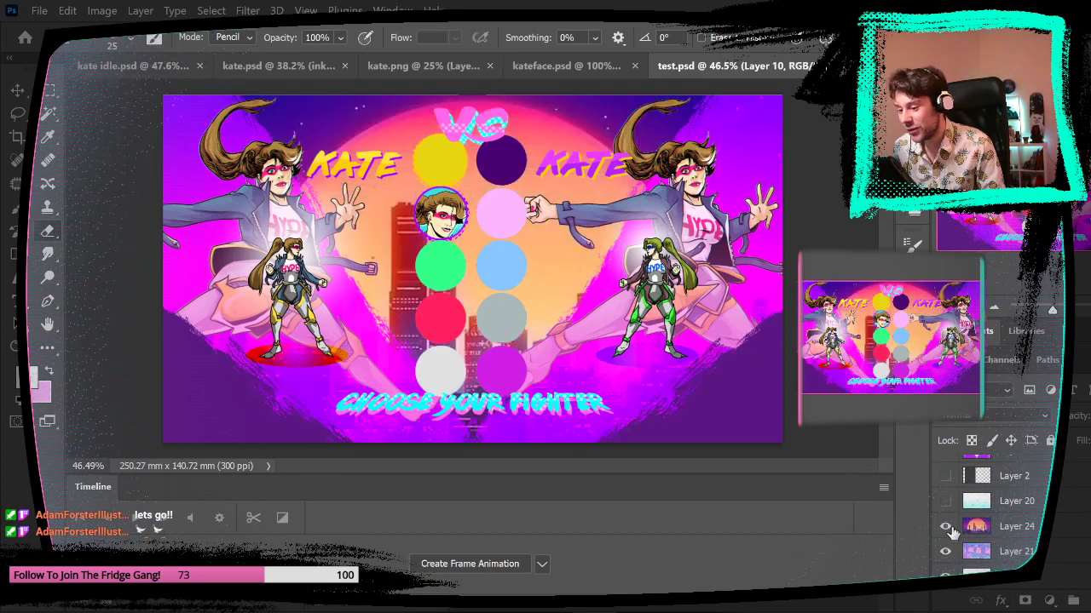
click(945, 551)
click(945, 527)
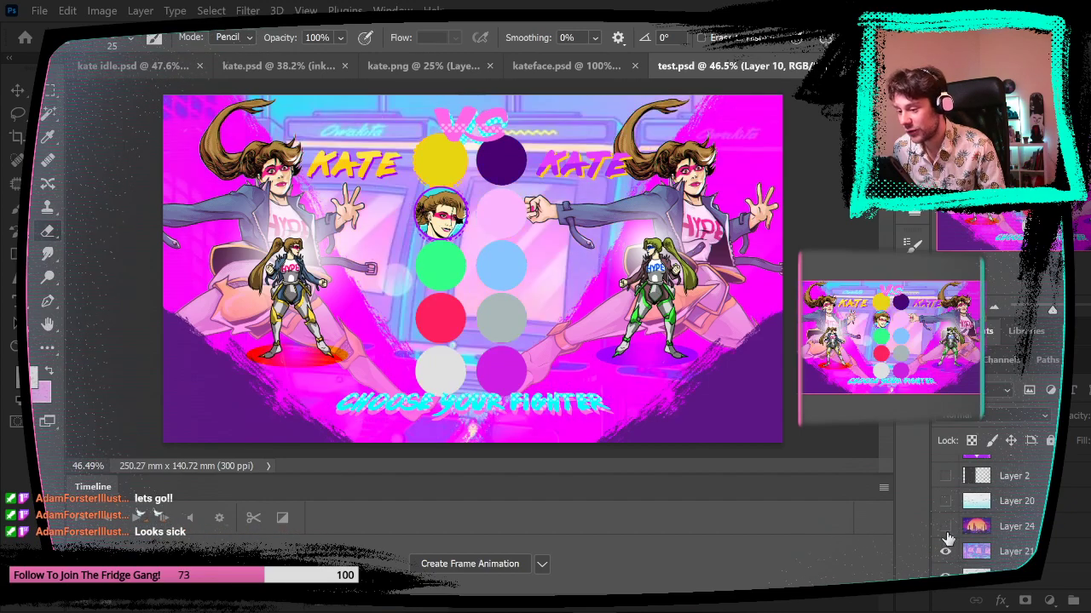
click(946, 528)
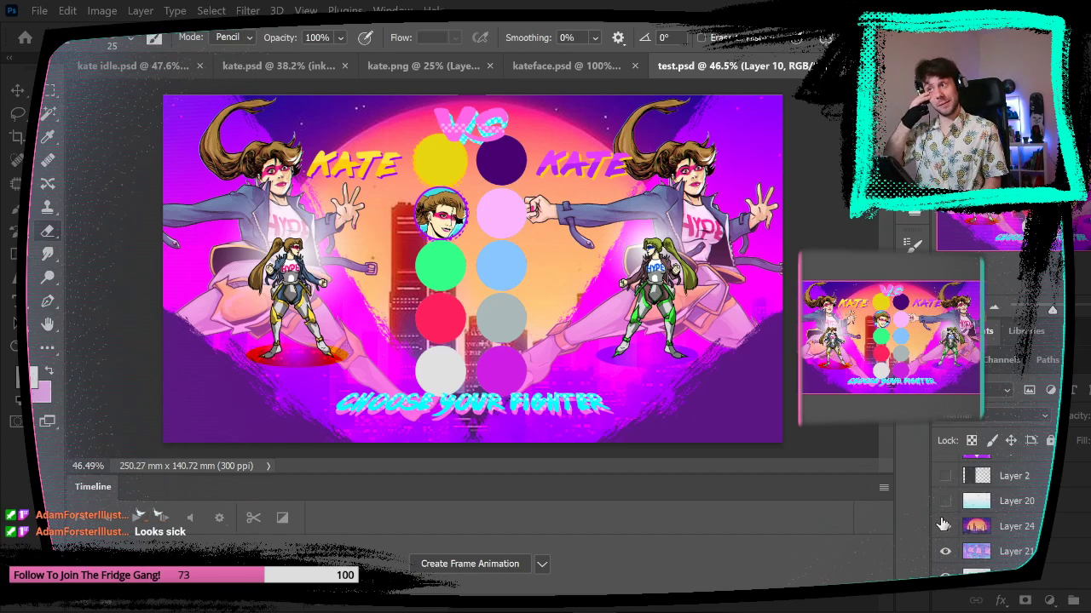
click(944, 527)
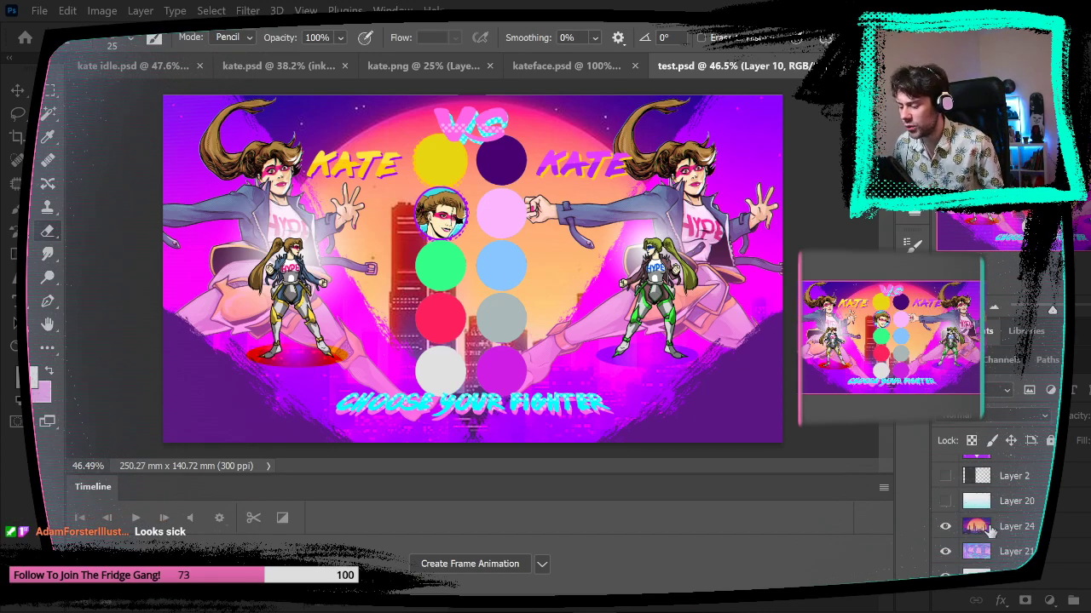
- Paste the copied leaping character above Layer 10 and move it over the existing right-hand KATE figure
click(986, 528)
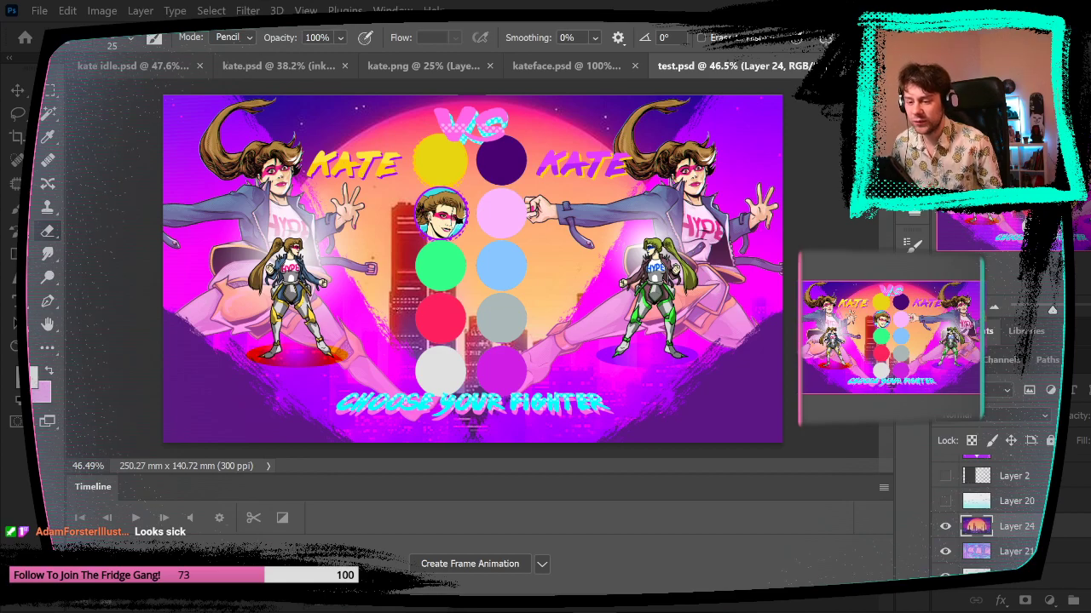
scroll(980, 530, up, 3)
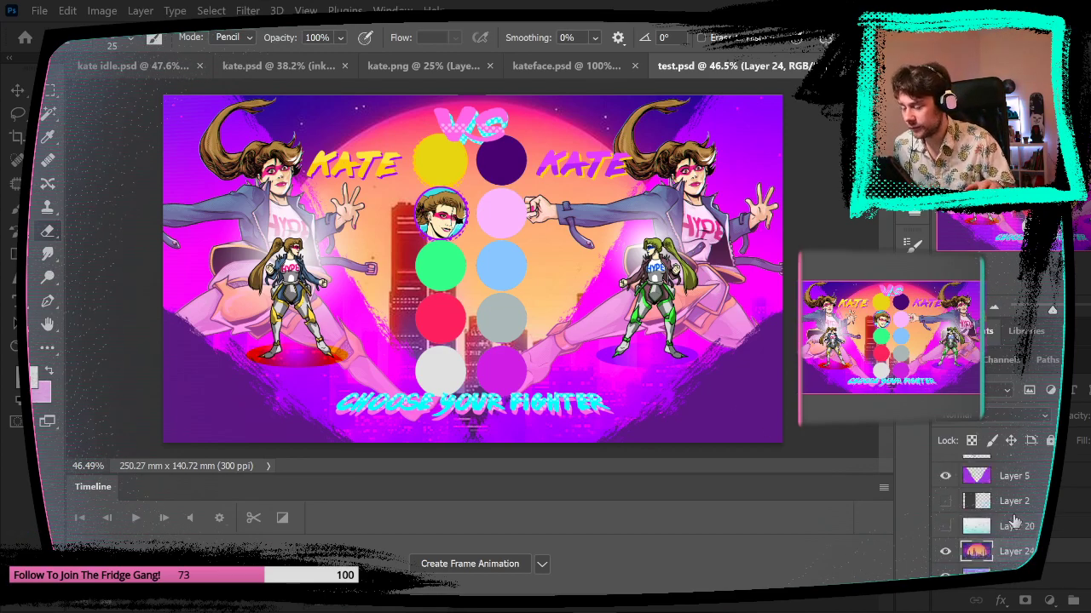
click(1017, 502)
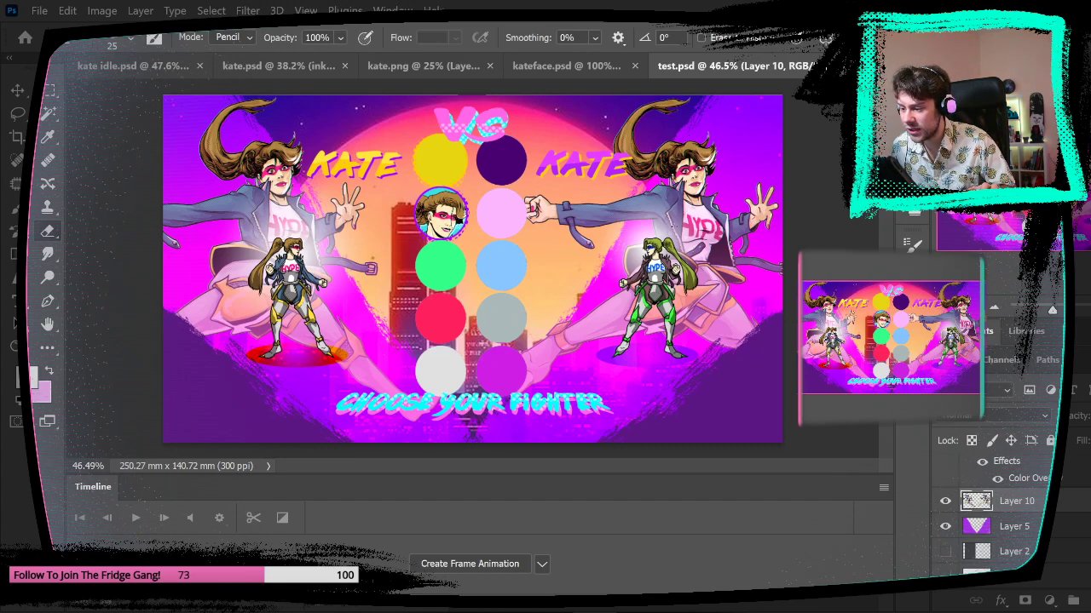
key(ctrl+v)
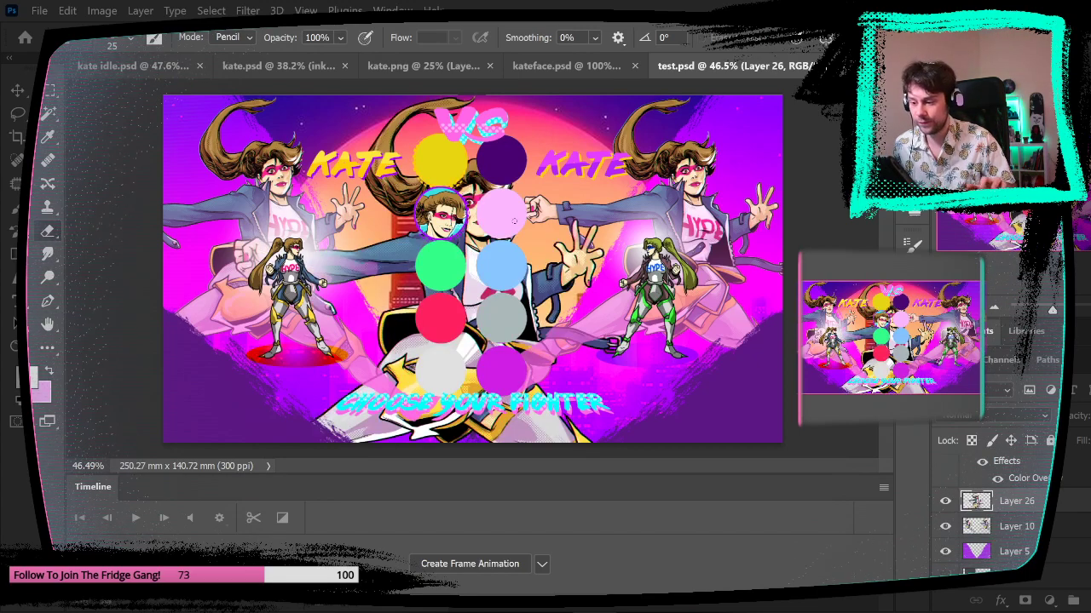
click(17, 89)
mouse_move(439, 257)
mouse_down()
mouse_move(614, 375)
mouse_move(671, 303)
mouse_move(711, 161)
mouse_up()
- Scale the pasted character to 68.97% and align it exactly with the old right-hand figure
key(ctrl+t)
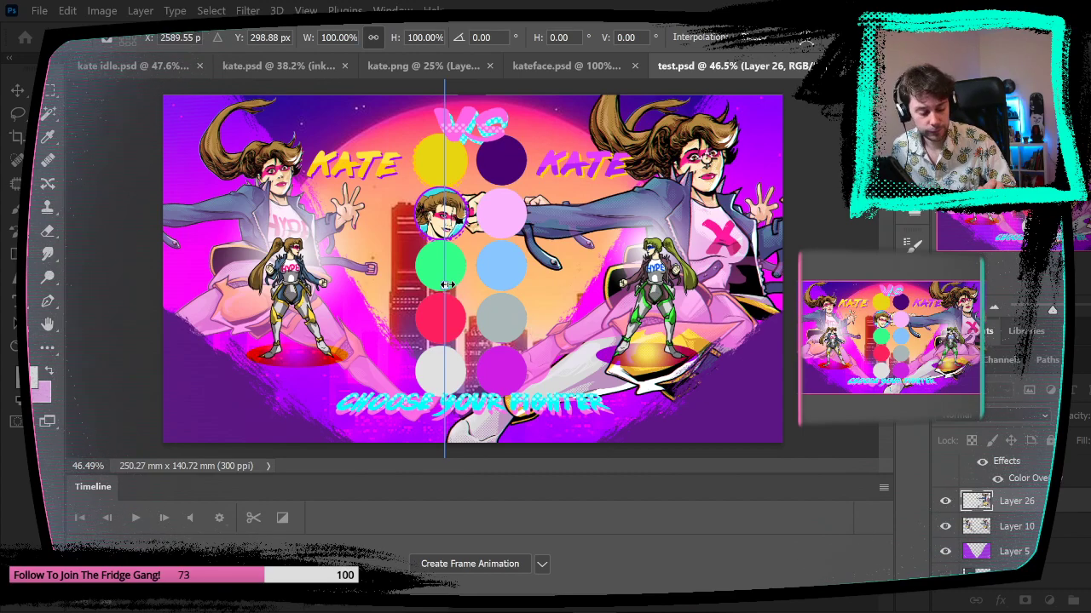
drag(446, 285, 509, 270)
drag(702, 267, 693, 290)
drag(711, 159, 673, 111)
drag(689, 450, 683, 415)
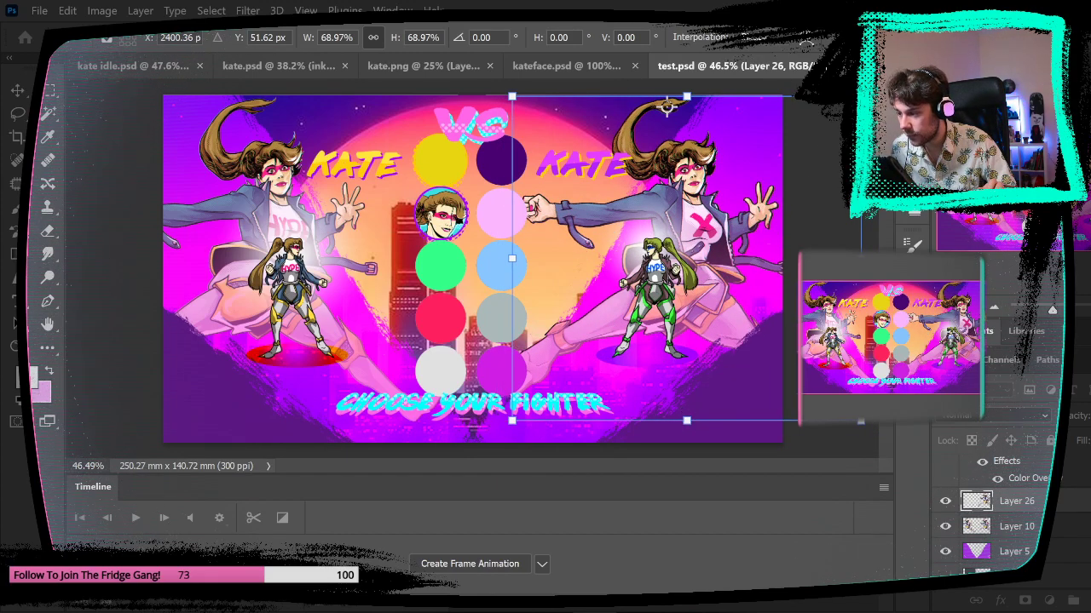
key(Return)
- Duplicate the resized character from its loaded outline and place the copy over the left-hand KATE figure
ctrl+click(975, 501)
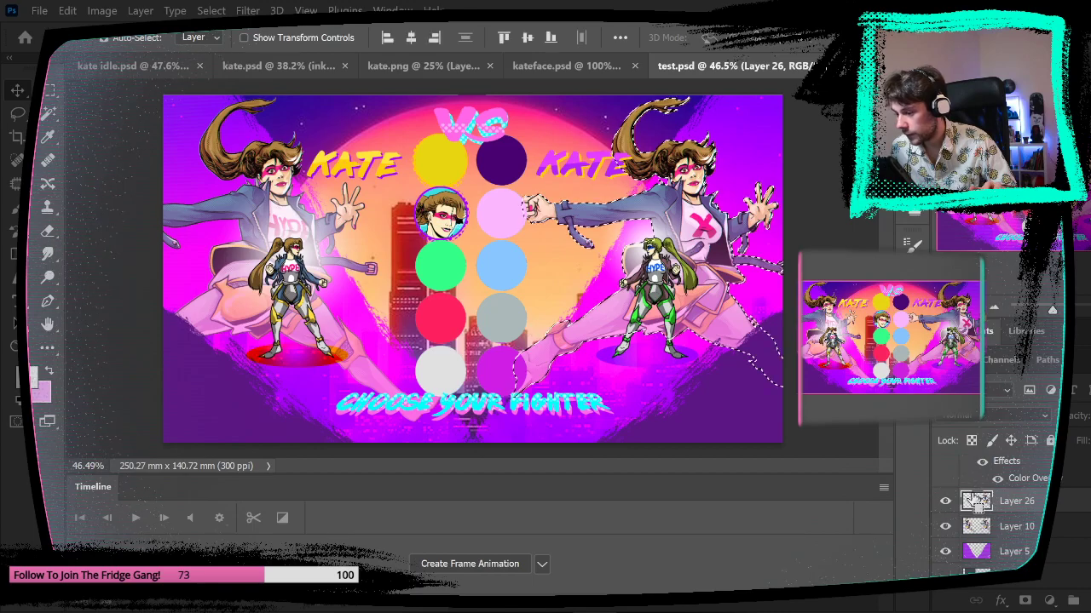
key(ctrl+j)
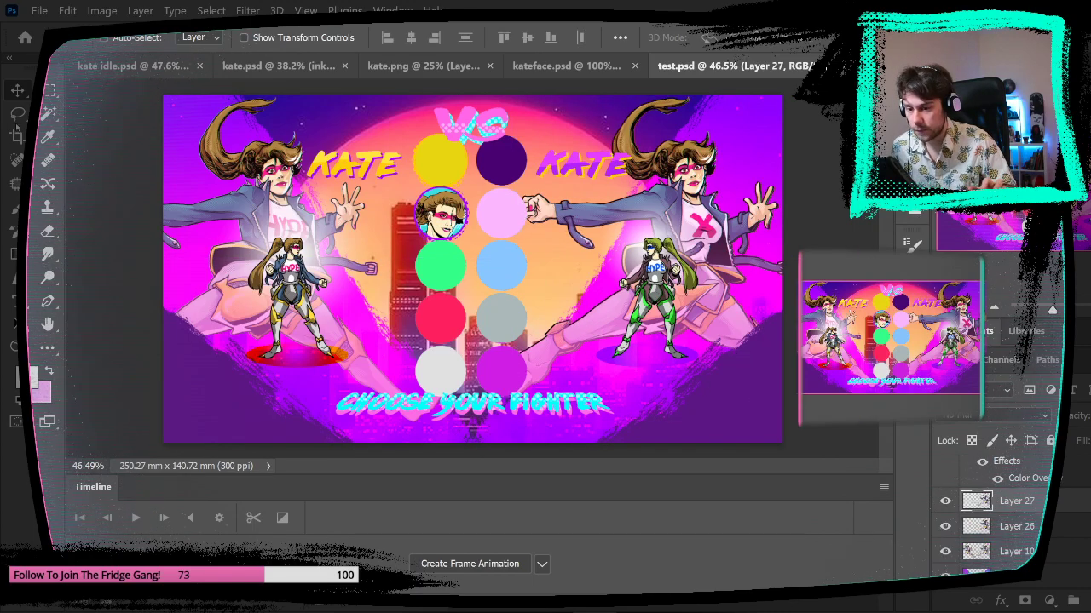
drag(656, 208, 237, 202)
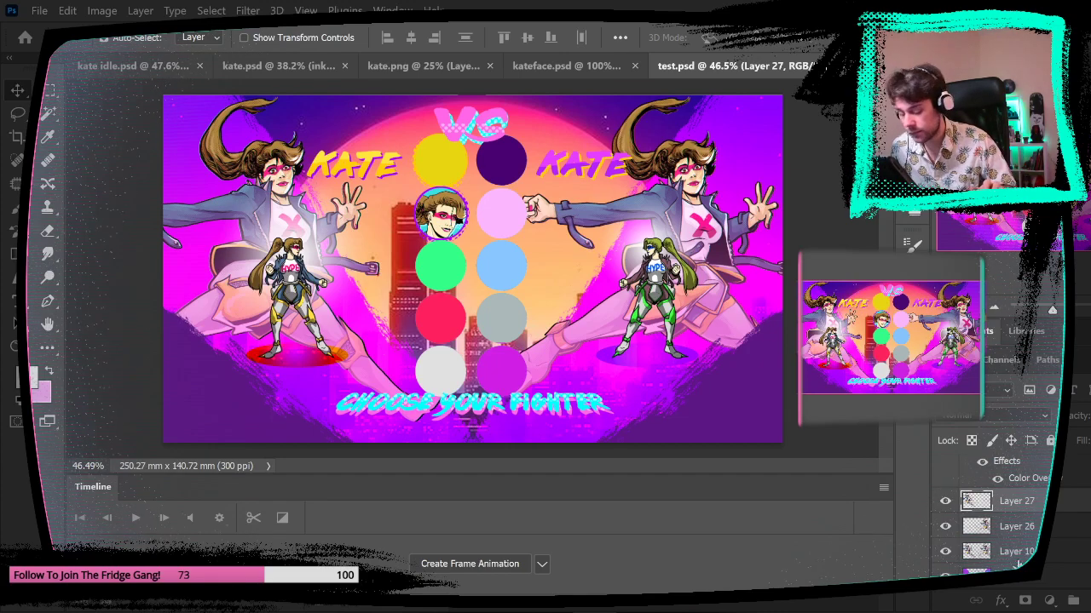
- Merge the two new character layers into Layer 26 and remove the old character artwork on Layer 10
key(ctrl+e)
click(1014, 530)
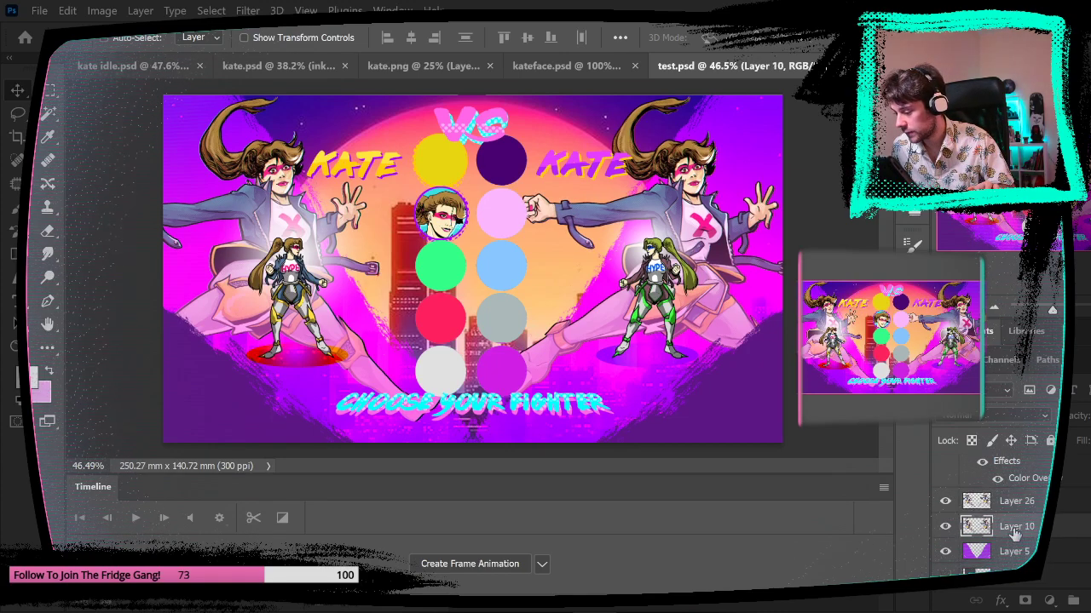
key(ctrl+e)
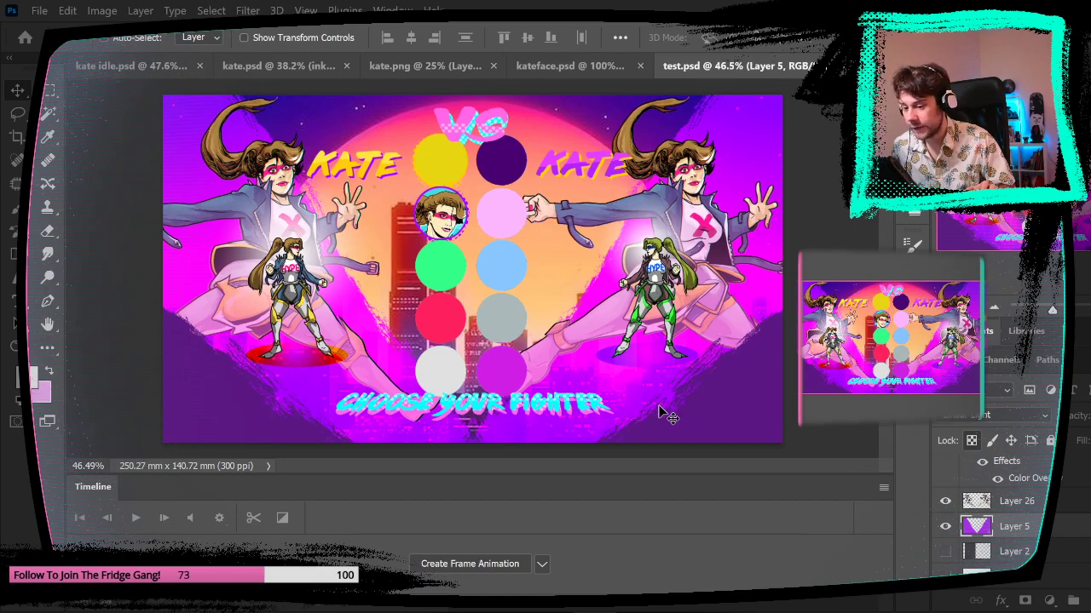
- Examine the legs of both large characters up close and toggle Layer 11 to check its pink overlay
drag(337, 344, 397, 348)
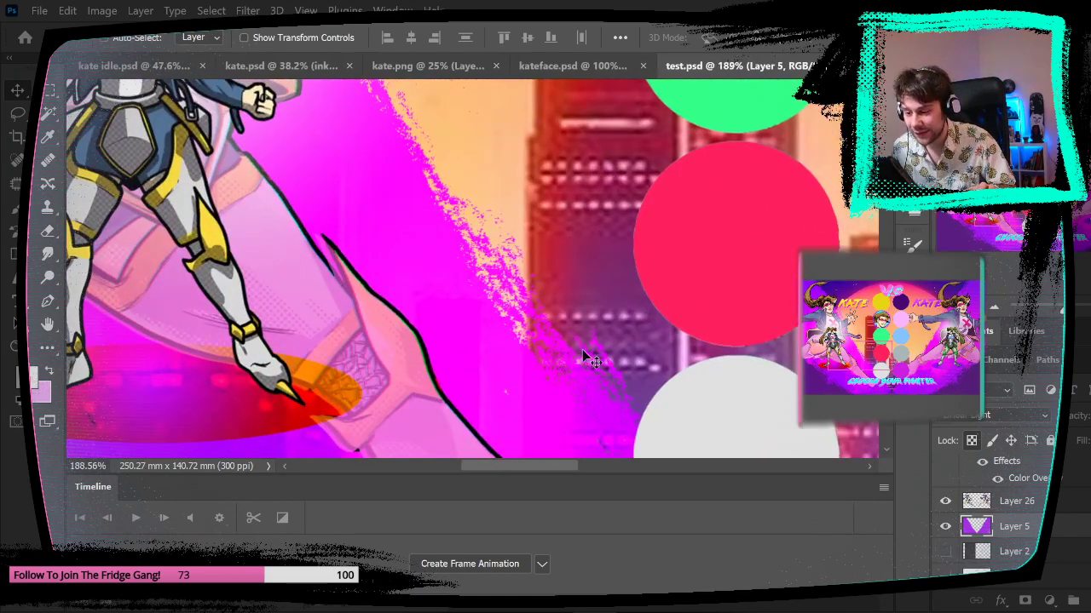
drag(622, 350, 546, 262)
drag(749, 168, 818, 159)
drag(585, 234, 543, 114)
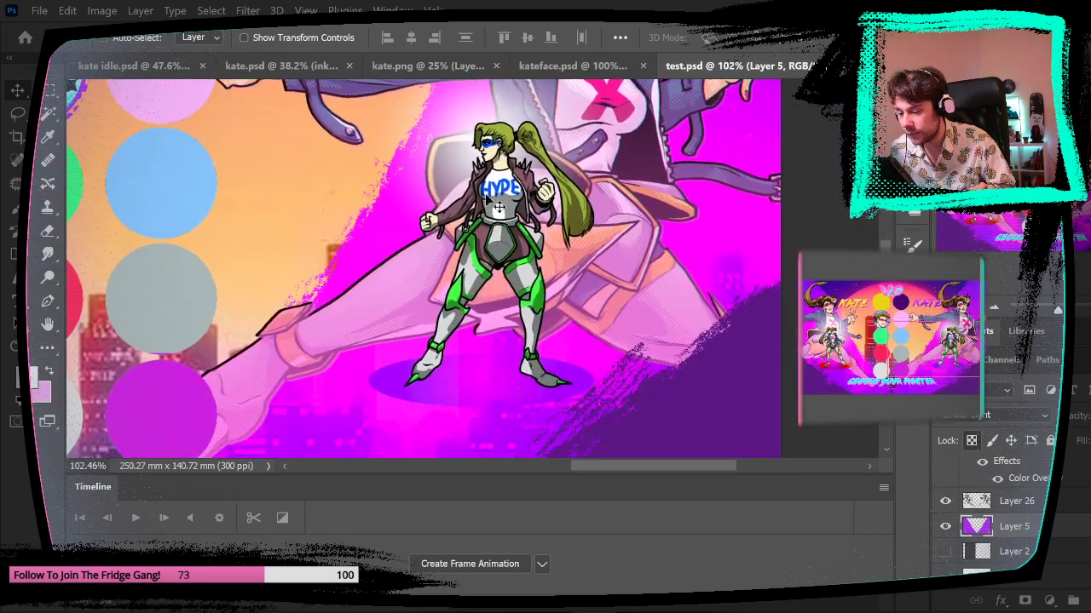
drag(295, 319, 344, 307)
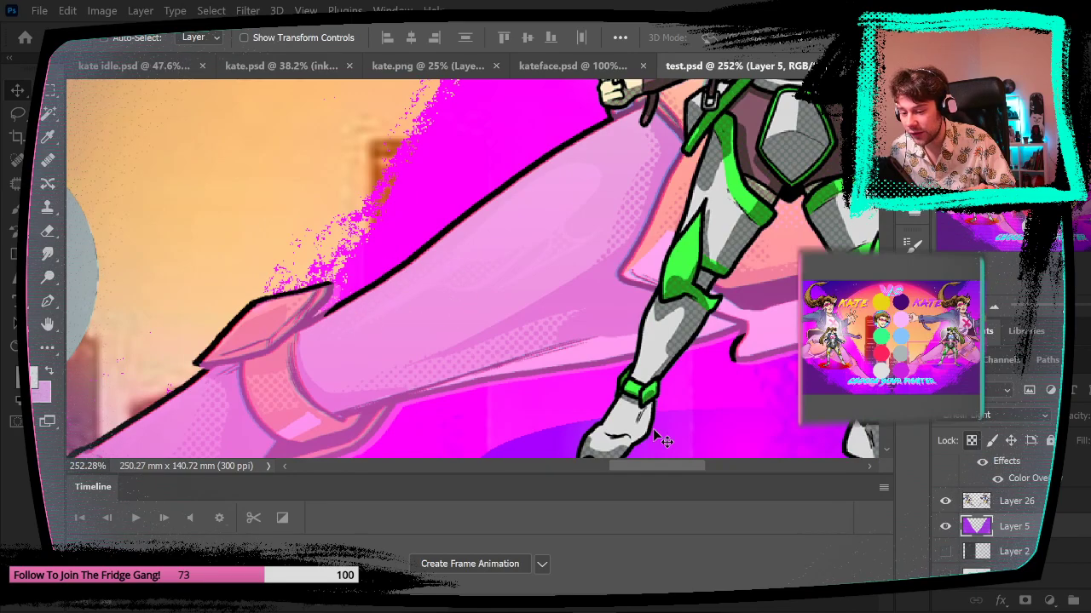
scroll(937, 511, up, 2)
click(945, 493)
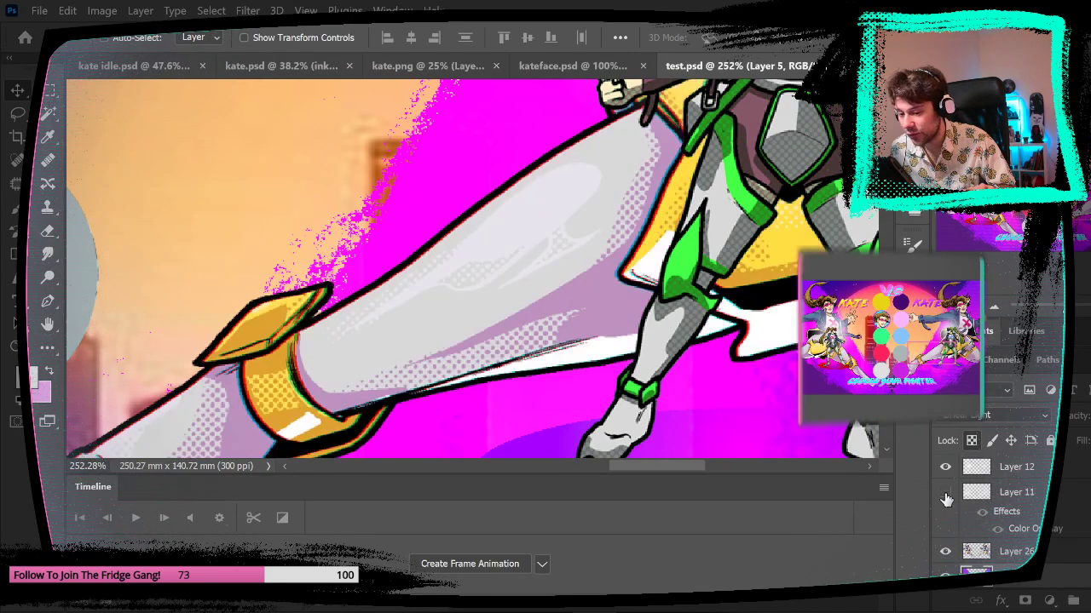
click(945, 494)
- Delete Layer 11 with its colour overlay from the legs of the large characters
key(ctrl+0)
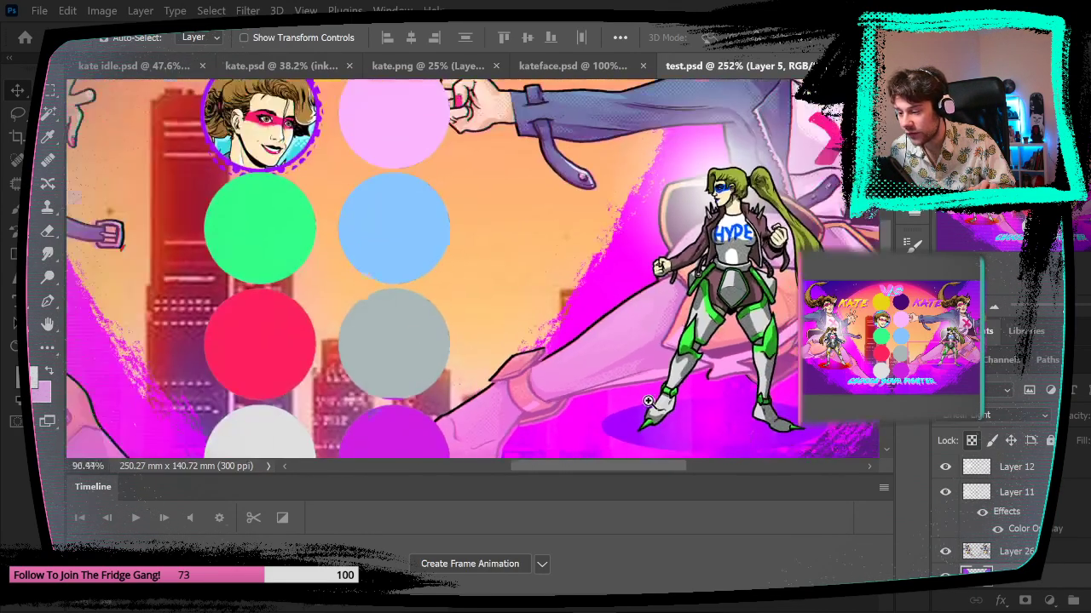
click(1015, 506)
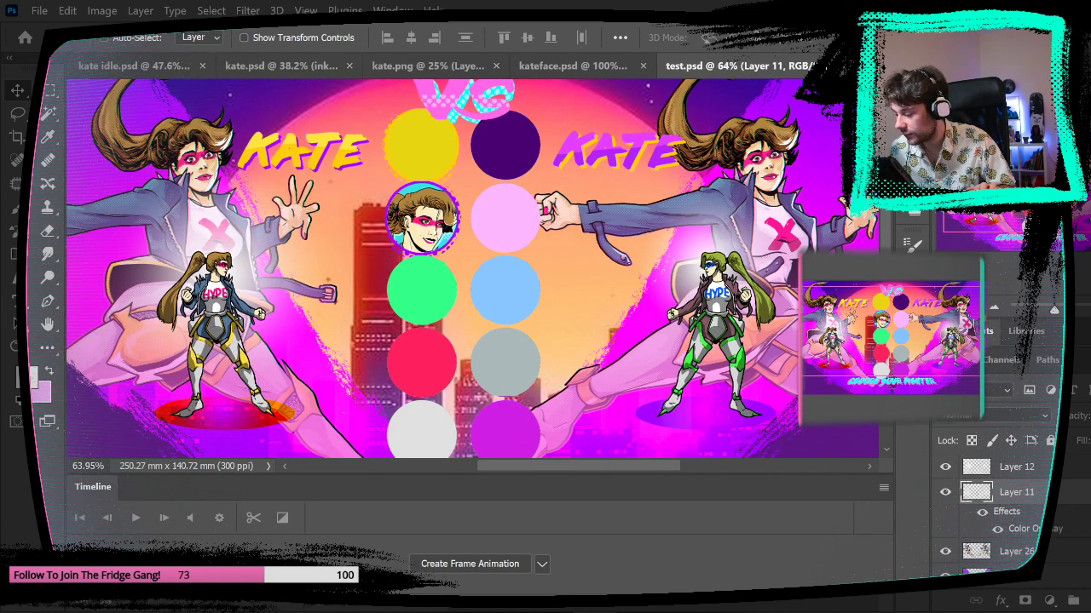
click(1089, 601)
drag(681, 345, 684, 392)
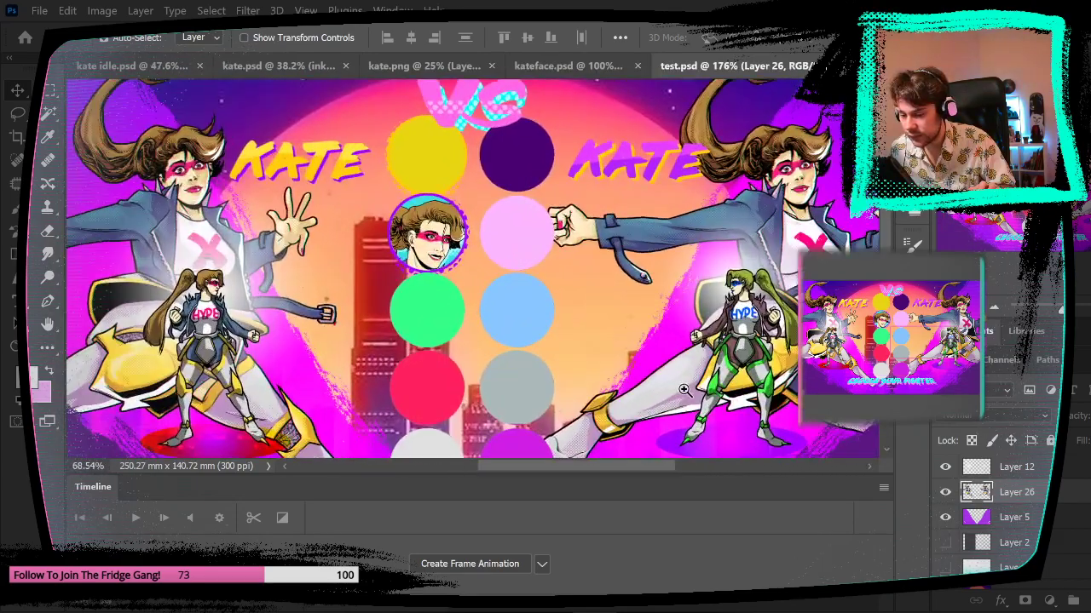
- Hide the background Layers 21, 24 and 5 to examine the left-hand character's offset ink edges on white
drag(230, 198, 362, 214)
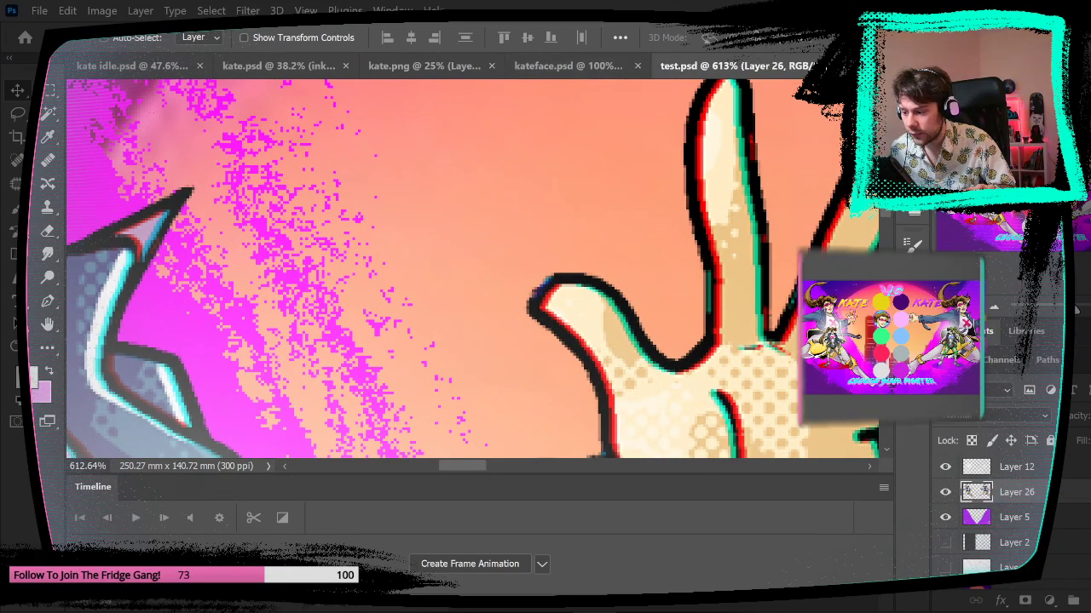
drag(661, 354, 598, 354)
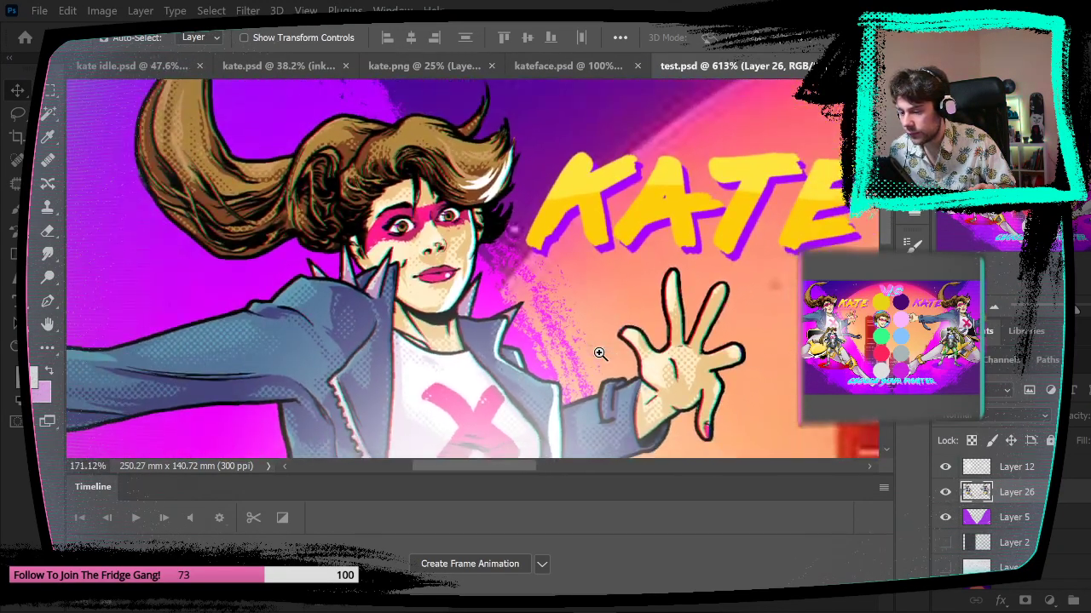
scroll(960, 518, down, 2)
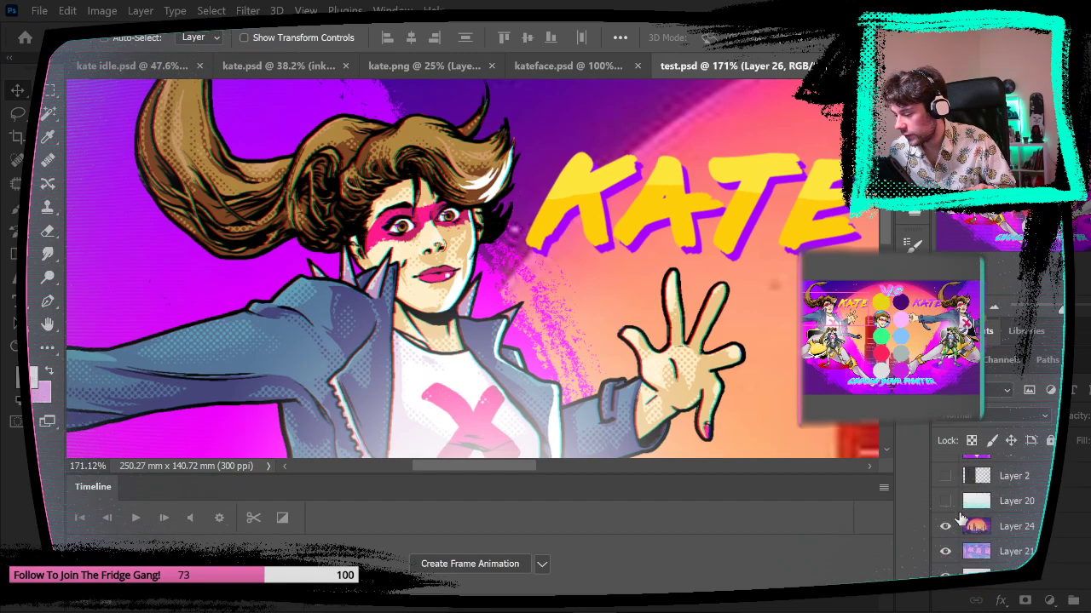
drag(945, 552, 946, 526)
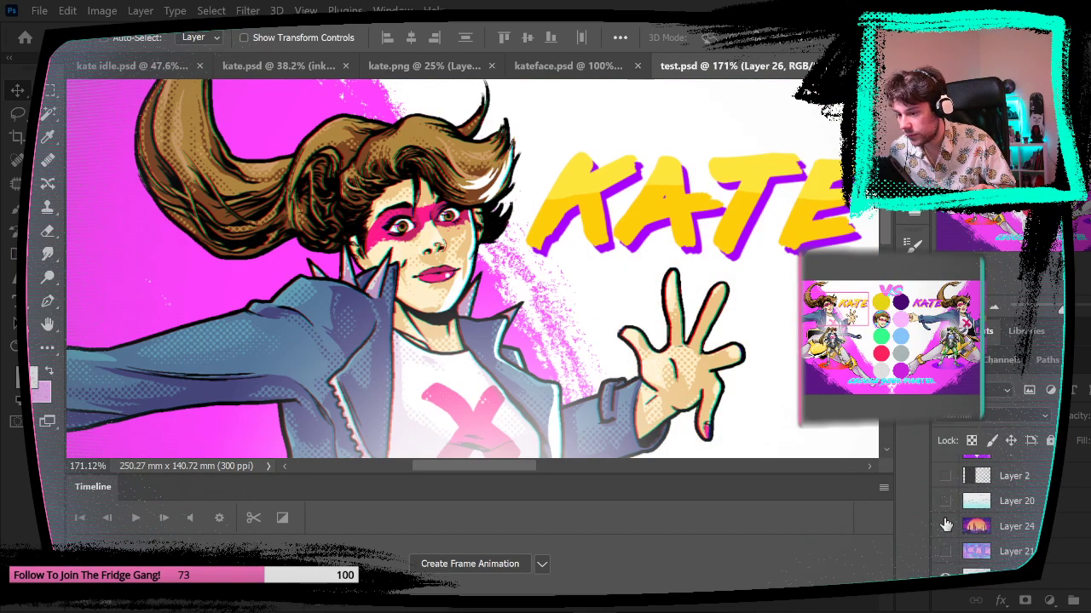
scroll(950, 520, up, 2)
click(945, 501)
drag(418, 275, 455, 329)
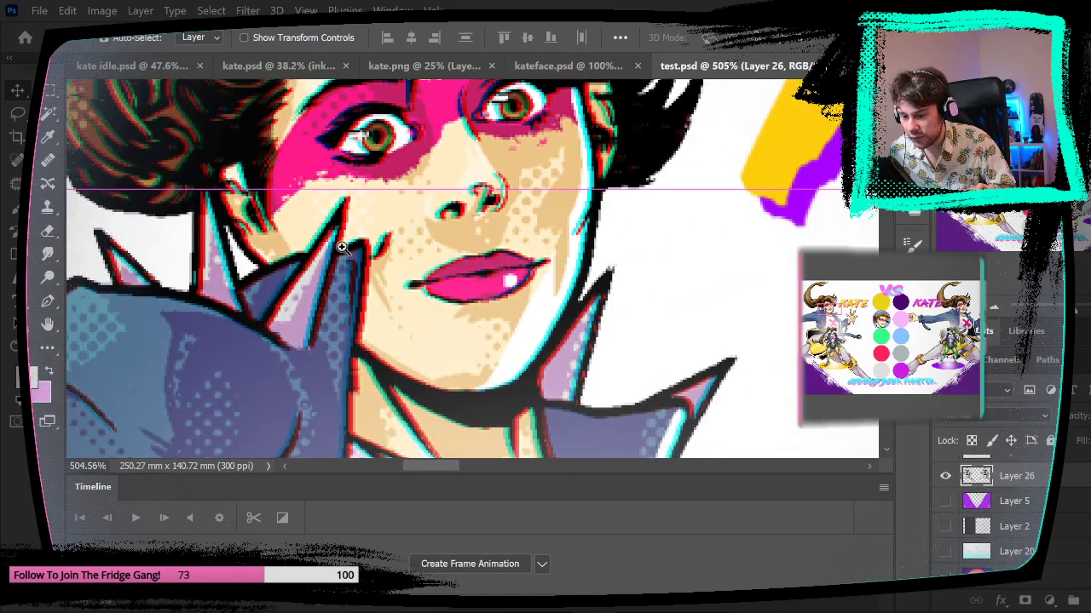
- Switch to kate.psd and examine the offset red and blue ink edges around the character's hand, face and hair
click(567, 70)
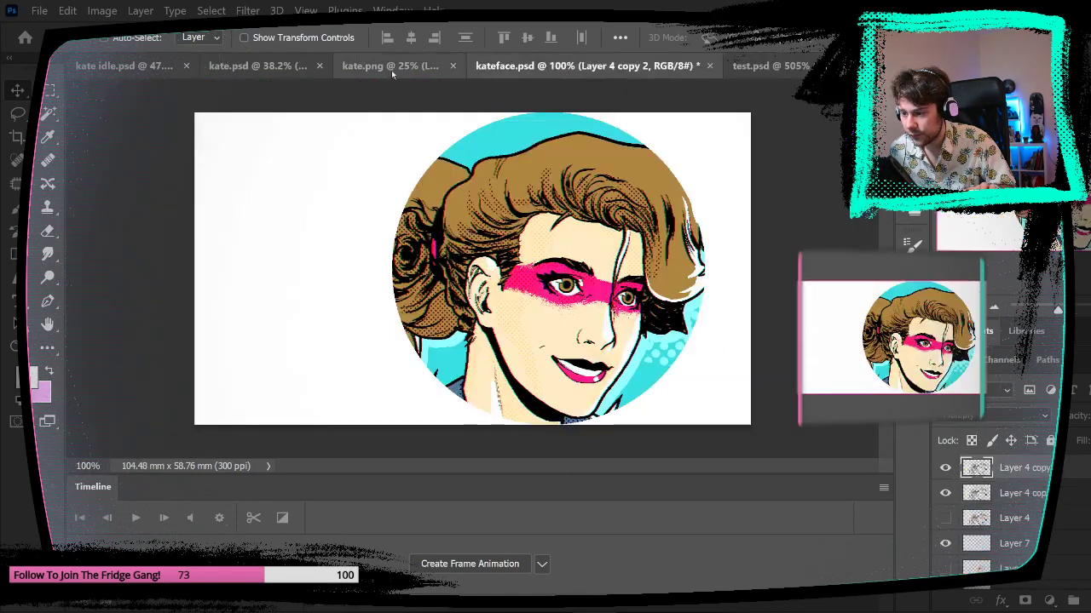
click(224, 69)
drag(406, 203, 543, 161)
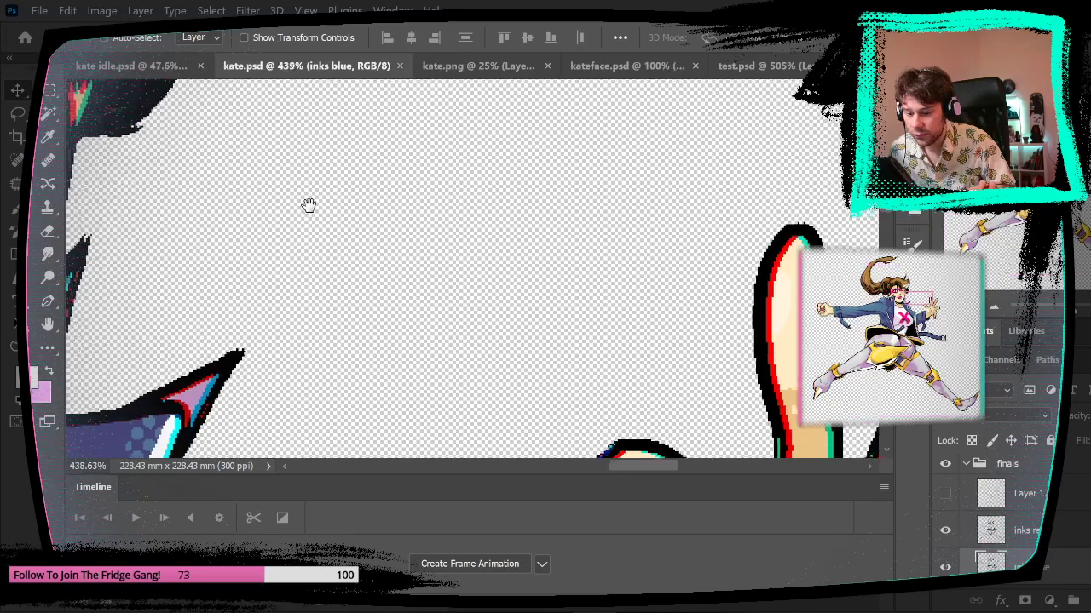
drag(309, 204, 532, 257)
drag(343, 275, 260, 289)
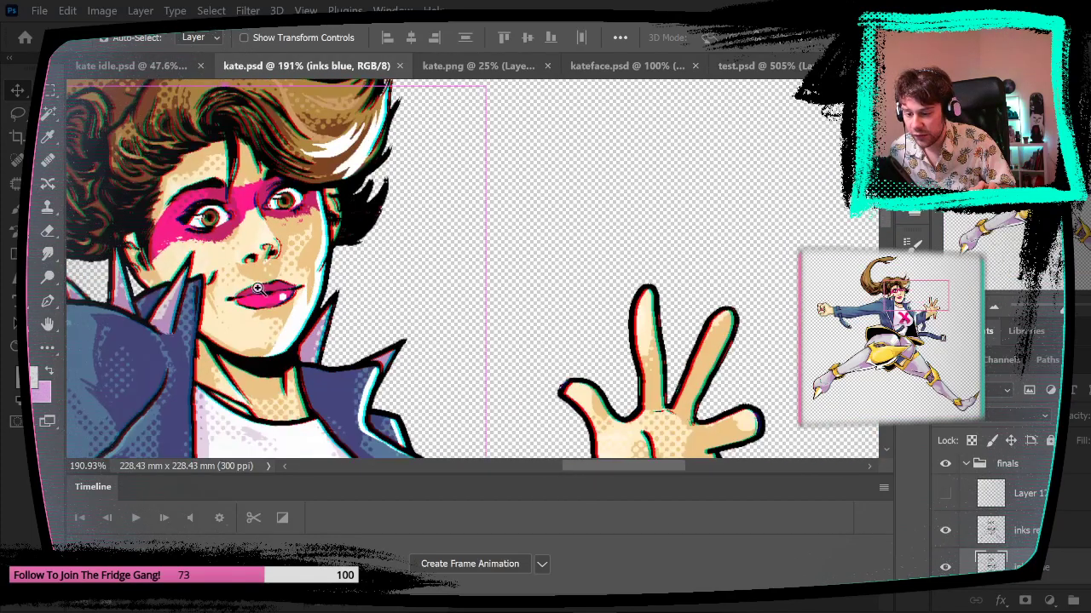
drag(187, 289, 503, 387)
scroll(588, 396, down, 4)
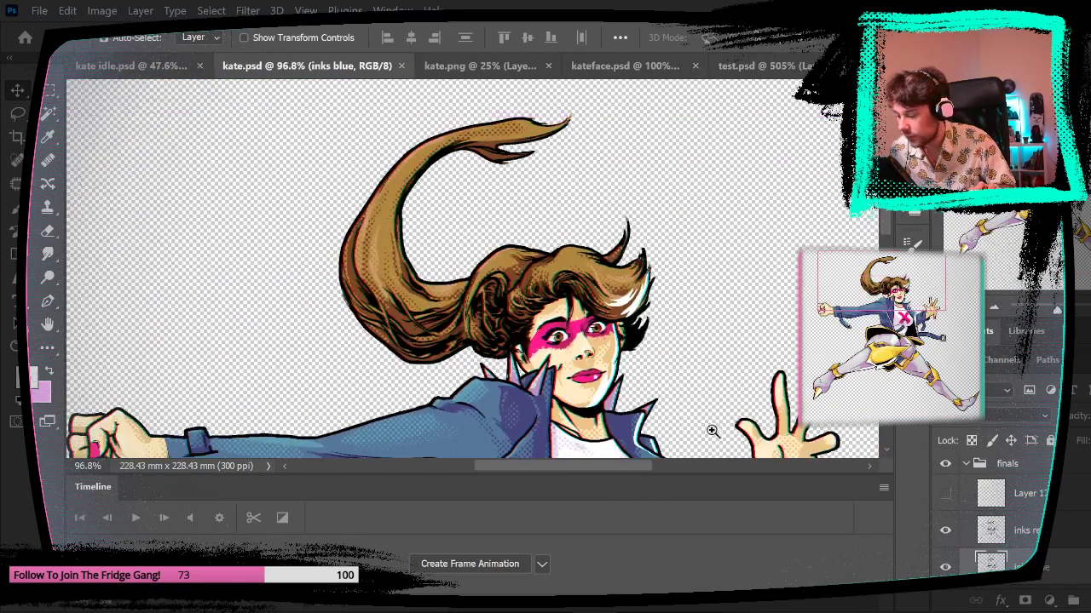
scroll(1014, 536, down, 1)
scroll(568, 371, up, 4)
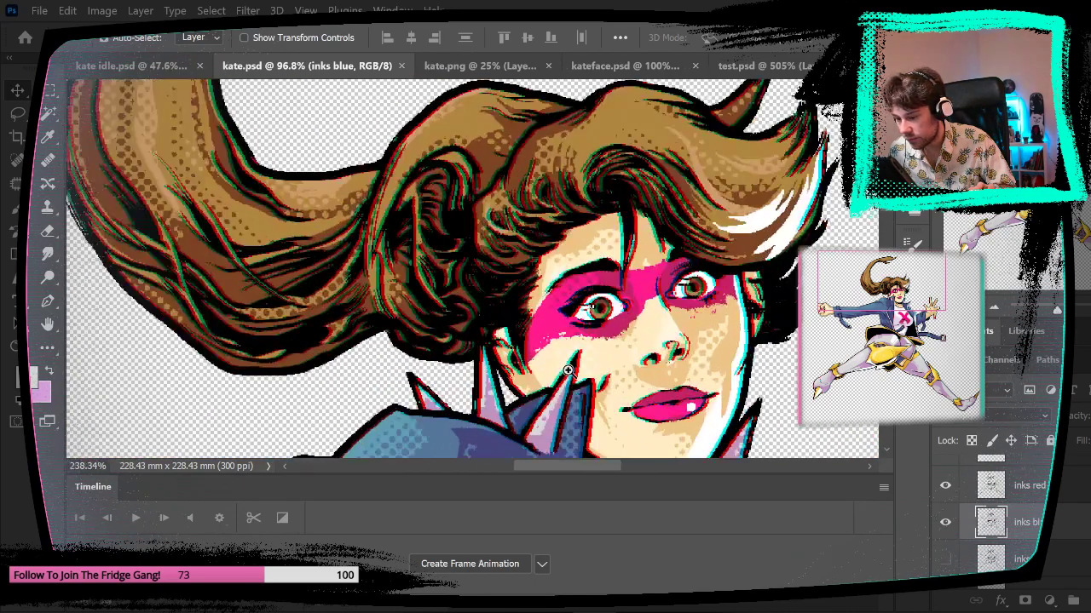
scroll(568, 371, down, 5)
- Examine the coloured ink edges on the character's belt, armour and legs up close
drag(397, 353, 414, 171)
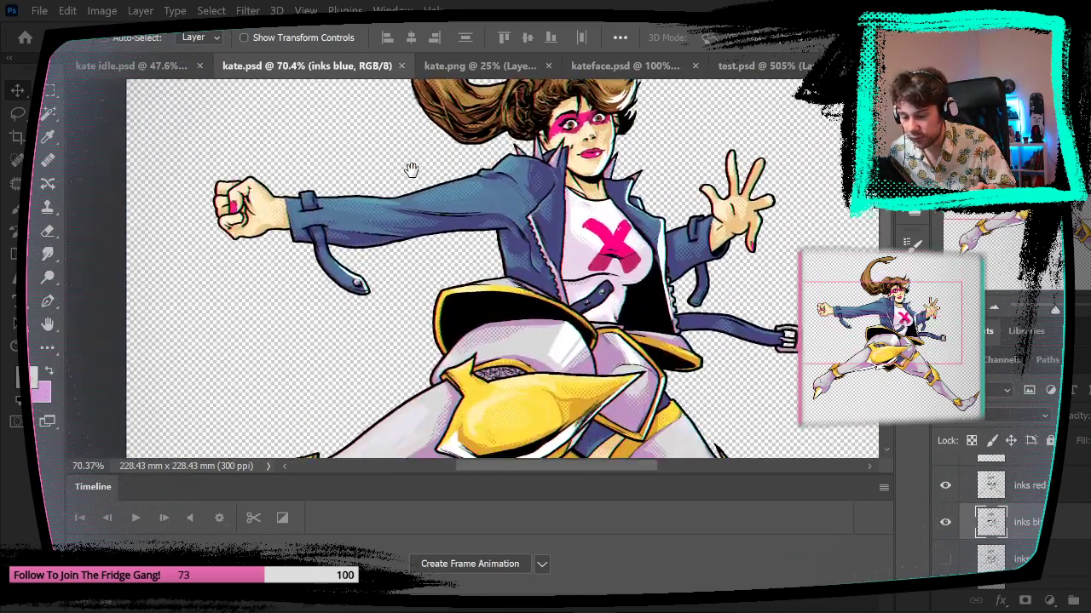
scroll(519, 319, up, 10)
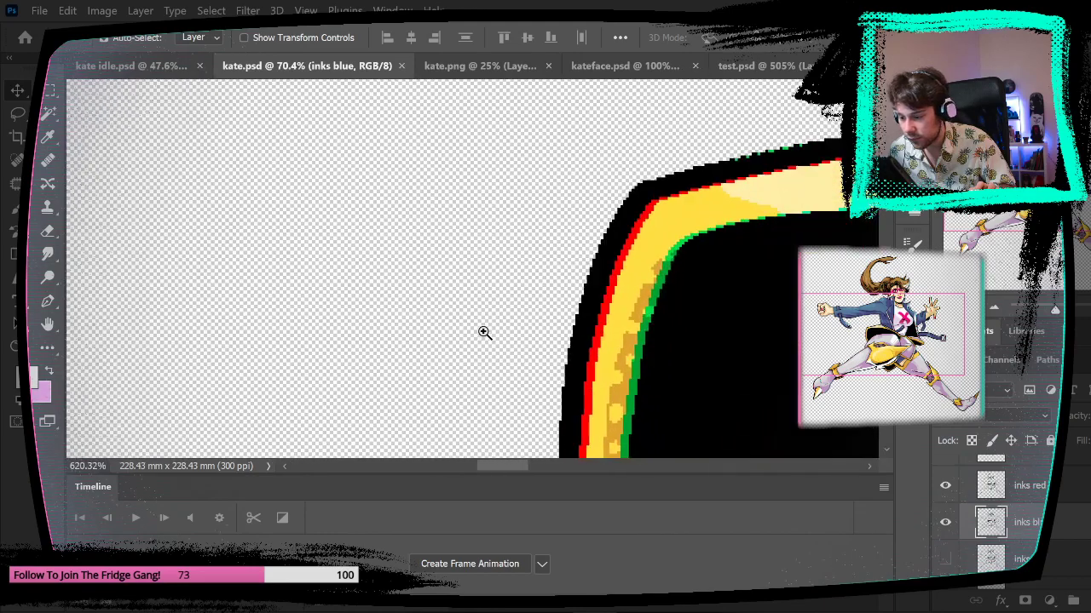
scroll(780, 325, down, 9)
drag(750, 361, 463, 161)
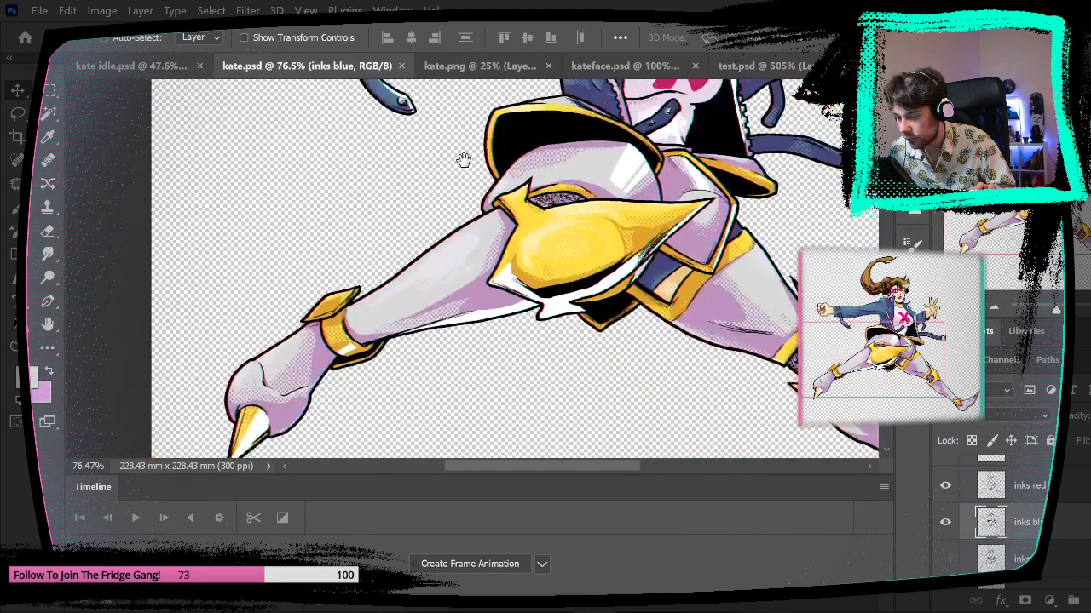
scroll(449, 261, up, 5)
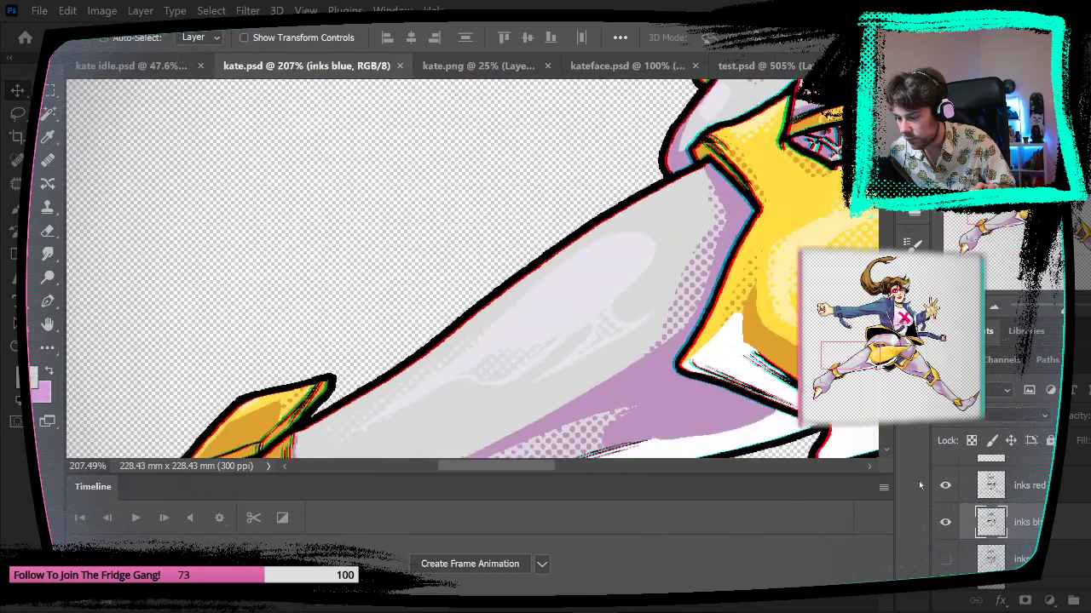
- Toggle the inks blue and inks red layers off and on to compare what each adds to the artwork
click(946, 520)
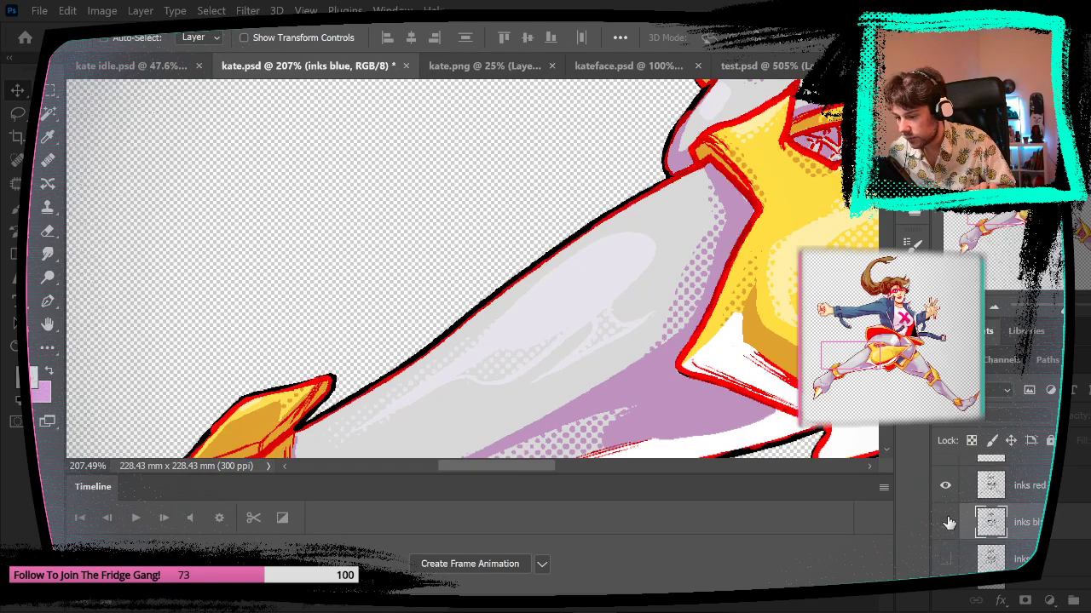
click(947, 522)
click(945, 485)
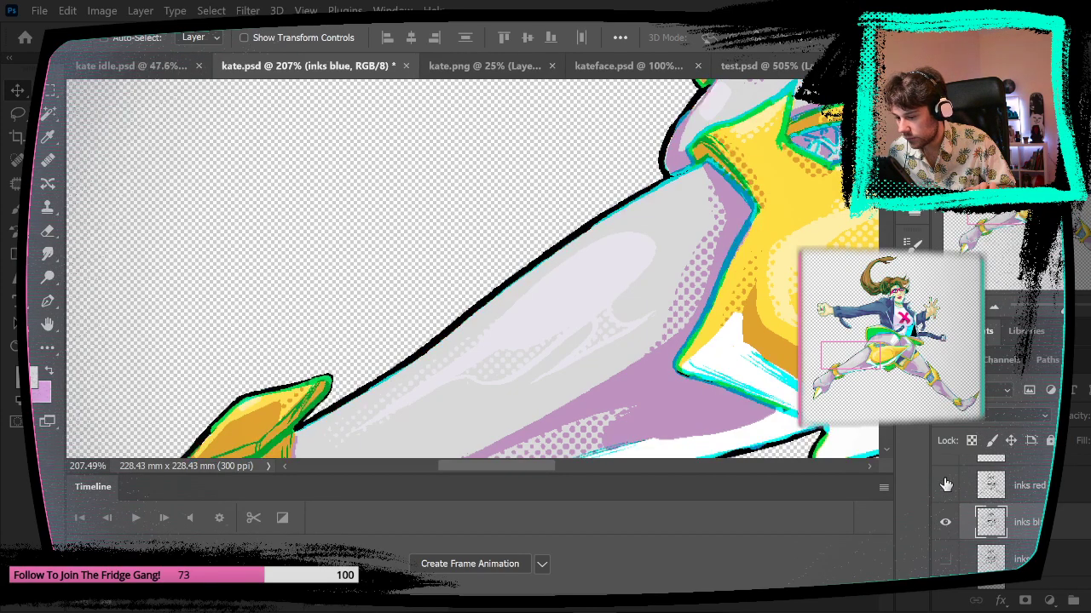
scroll(653, 335, down, 8)
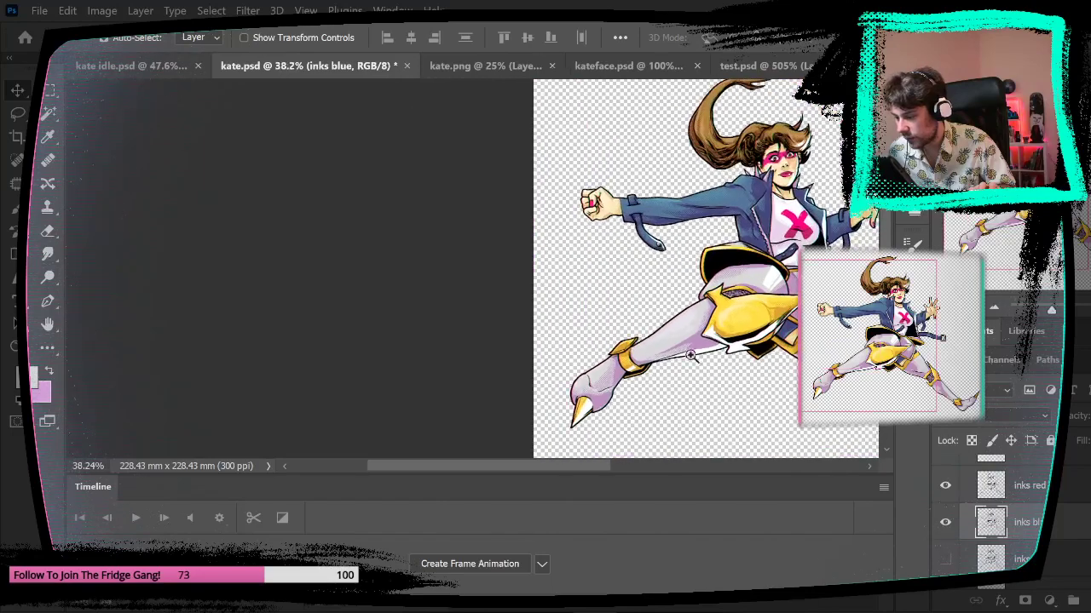
click(944, 519)
drag(761, 377, 587, 348)
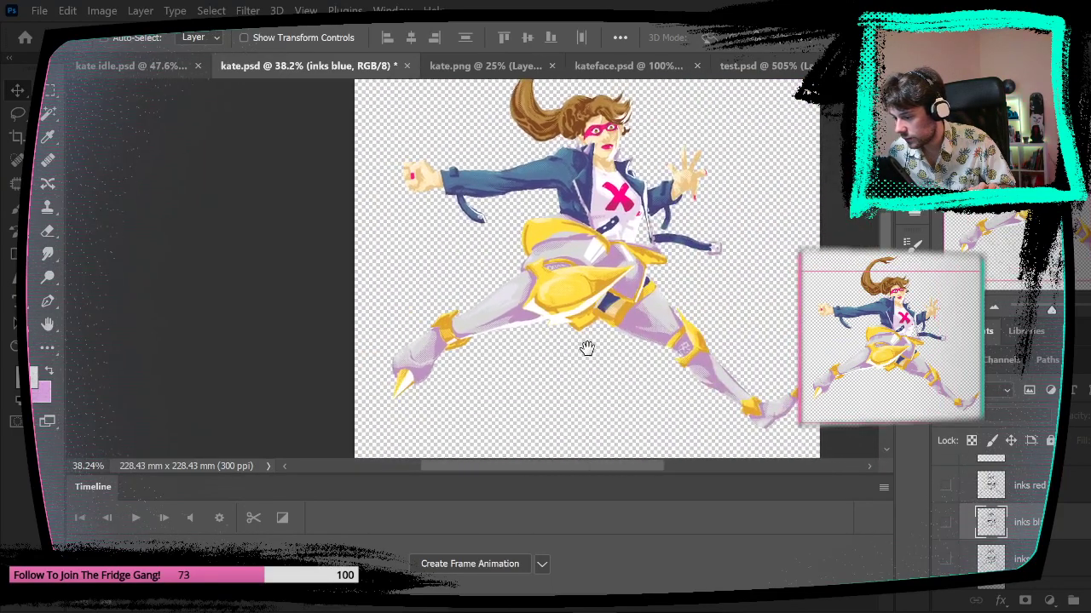
click(944, 485)
click(943, 521)
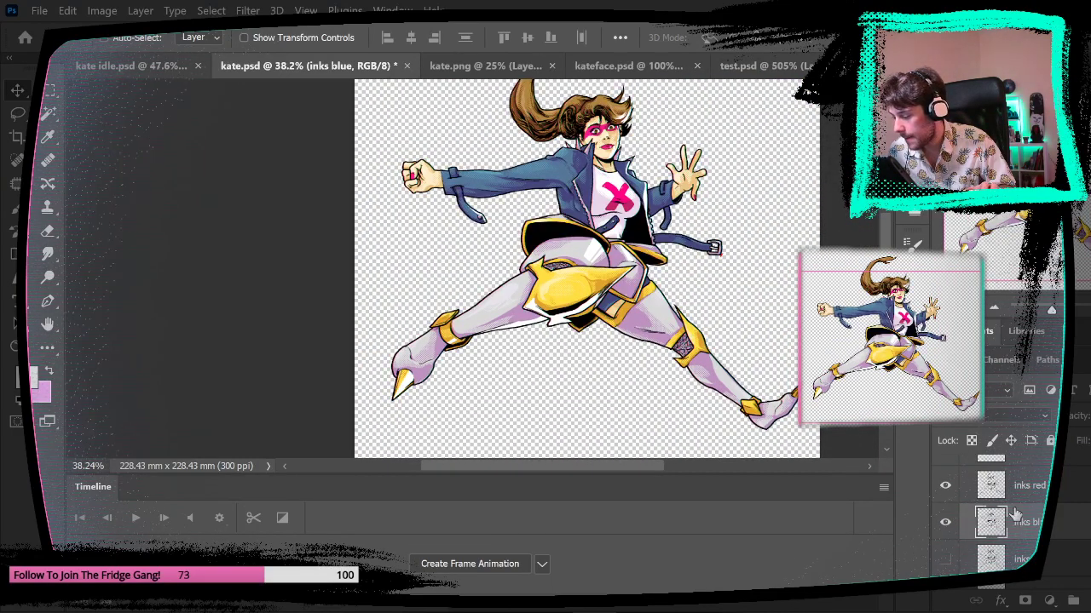
- Turn the disabled colour channels back on in the inks blue layer's blending options
click(1001, 601)
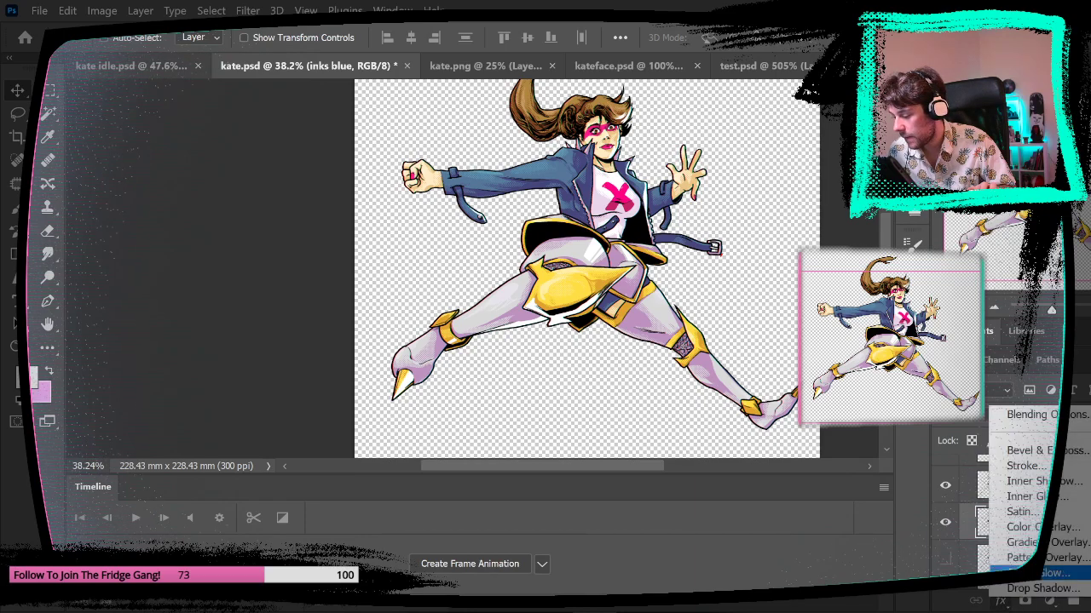
click(1047, 416)
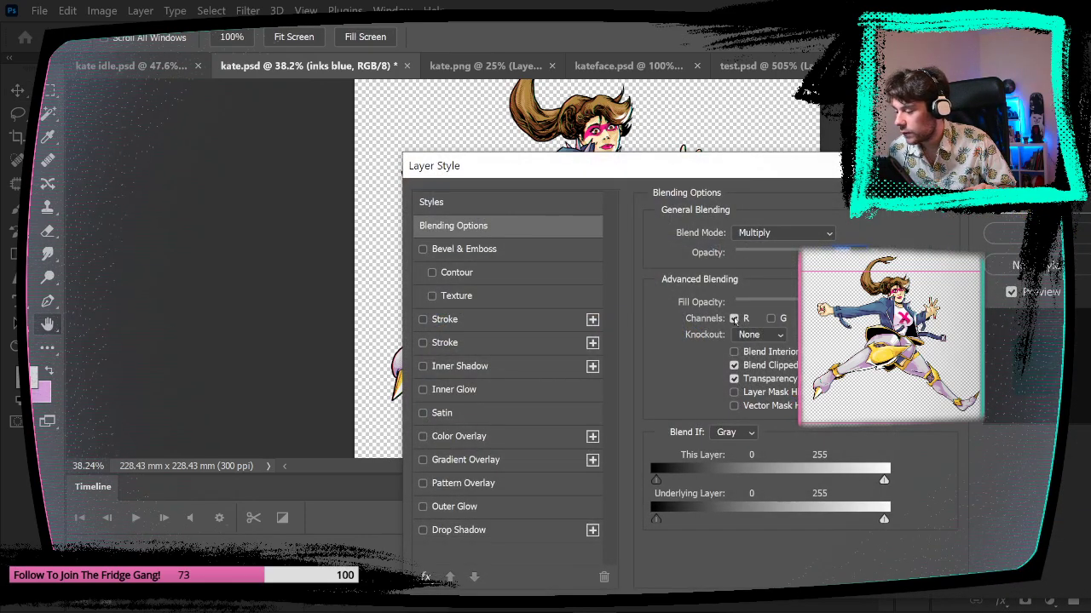
click(735, 319)
click(735, 319)
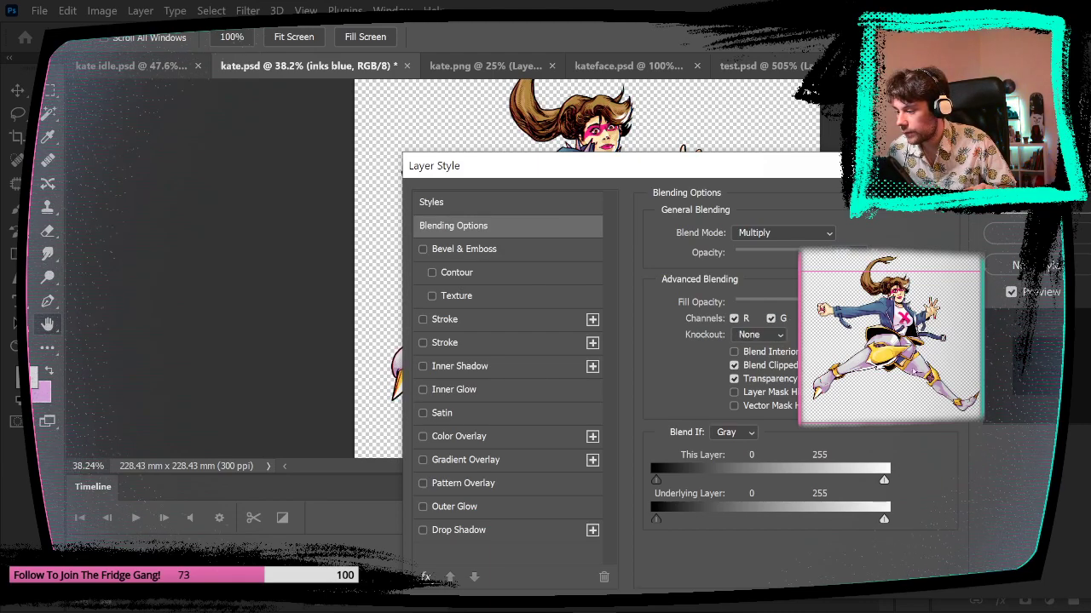
key(Return)
- Hide the inks red layer and examine the inks blue lines around the spiked collar and face
click(948, 489)
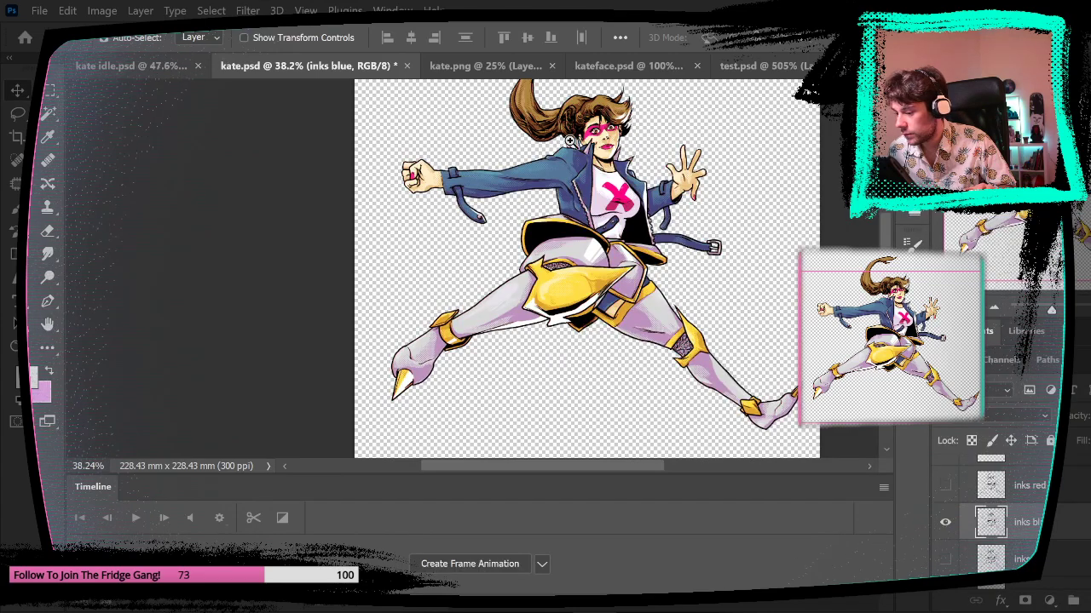
drag(572, 143, 672, 179)
drag(752, 312, 587, 388)
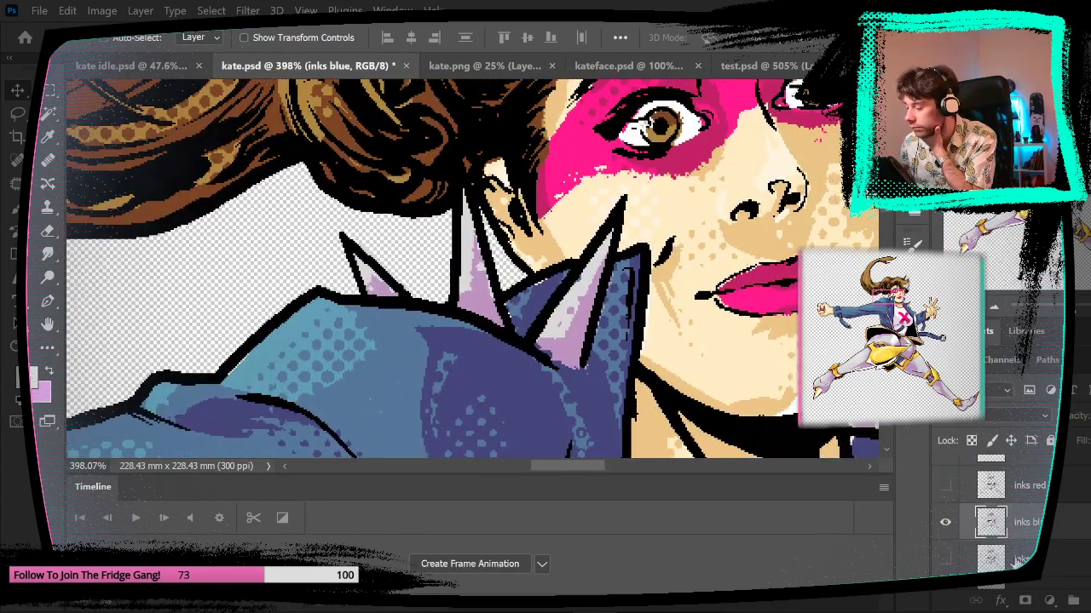
- Select and show the inks red layer, and hide the inks blue layer
click(992, 461)
click(1020, 514)
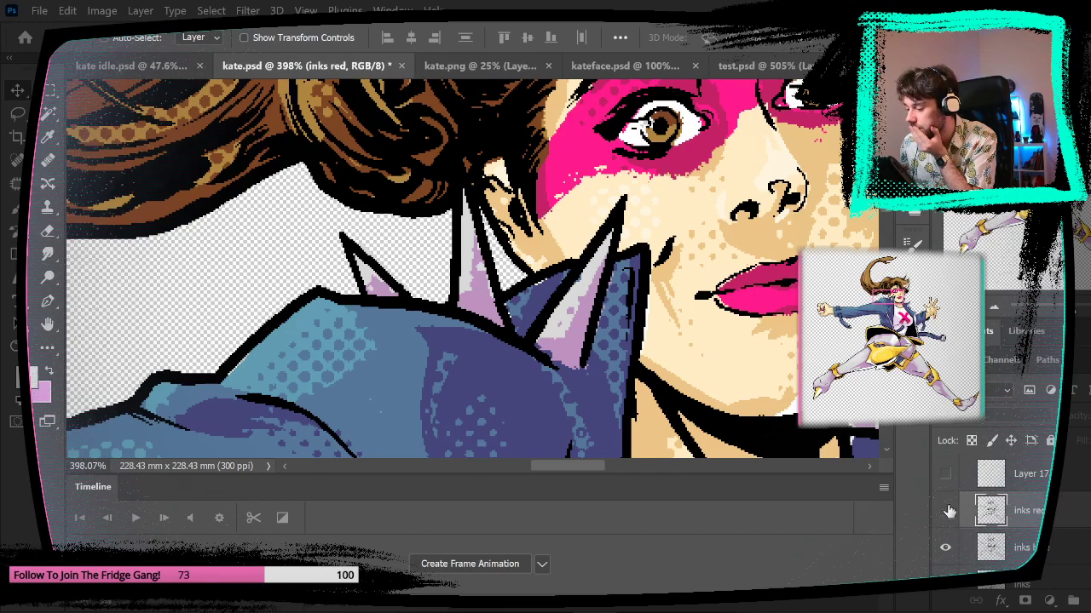
click(945, 511)
click(948, 549)
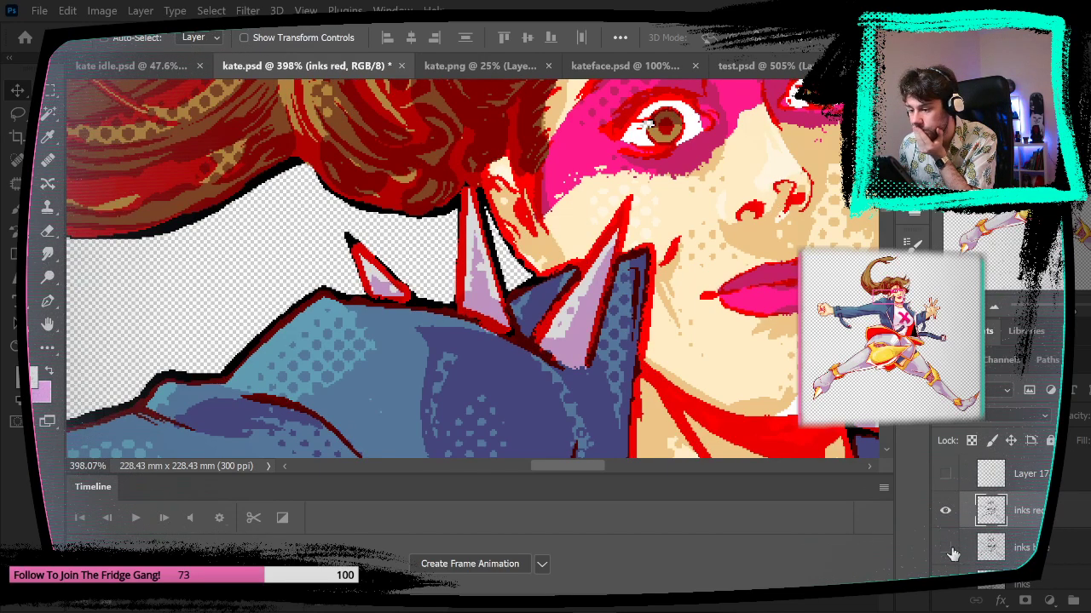
- Examine the inks red lines on the hair, face and collar, toggling the layer's visibility to compare
drag(488, 238, 454, 266)
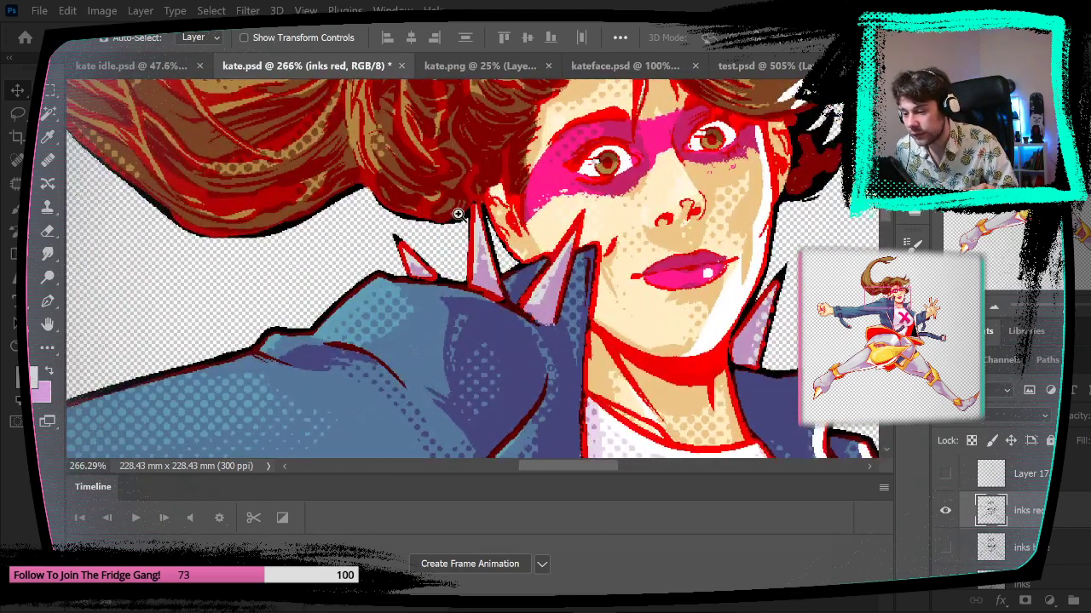
drag(458, 214, 506, 358)
drag(501, 256, 436, 274)
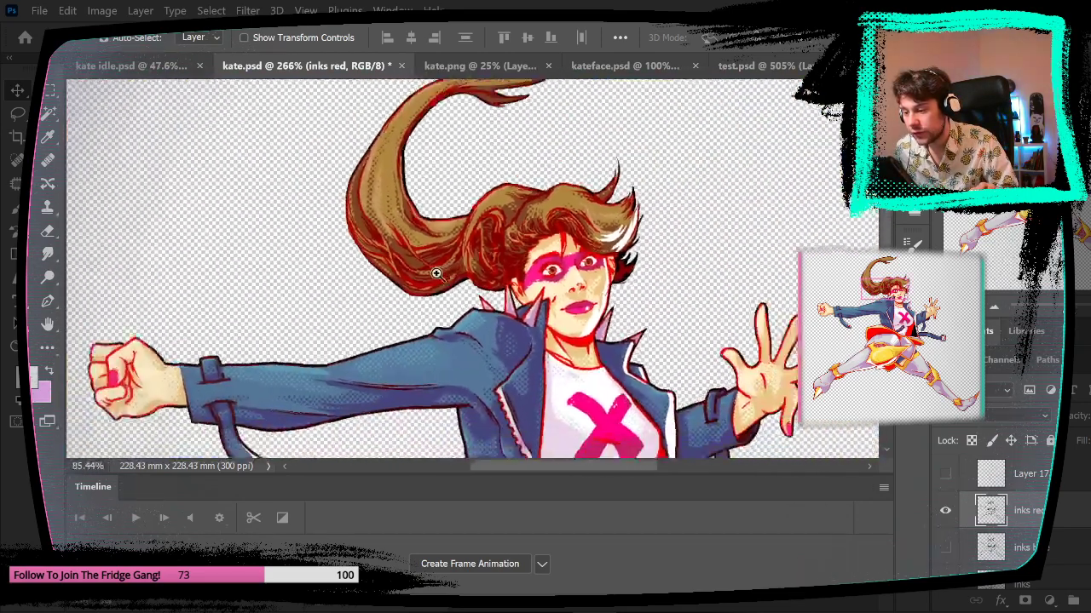
click(942, 509)
drag(564, 316, 699, 327)
click(948, 513)
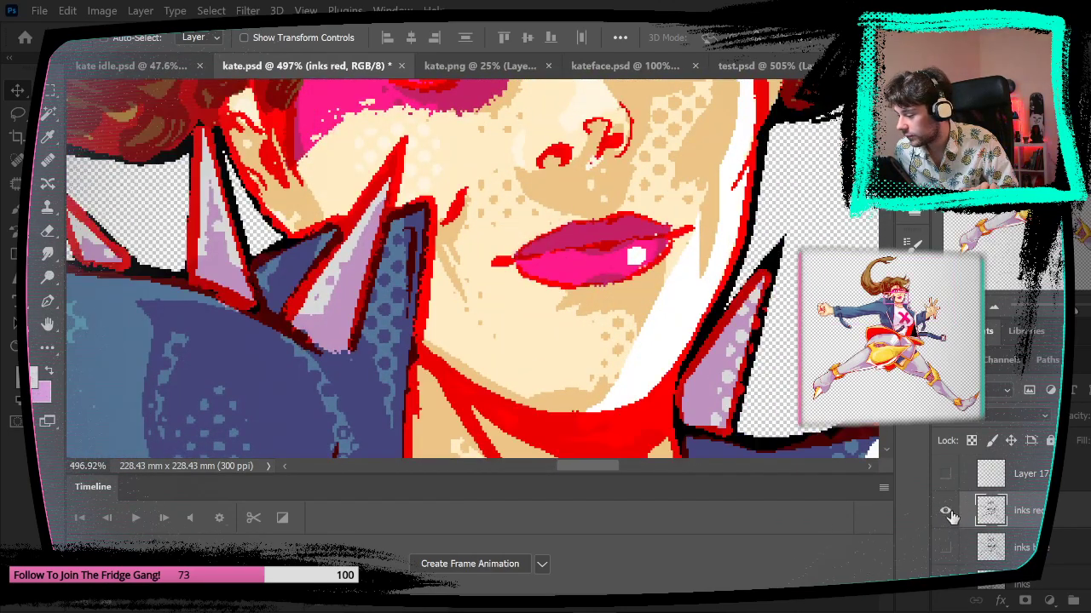
drag(767, 380, 562, 405)
drag(611, 242, 648, 289)
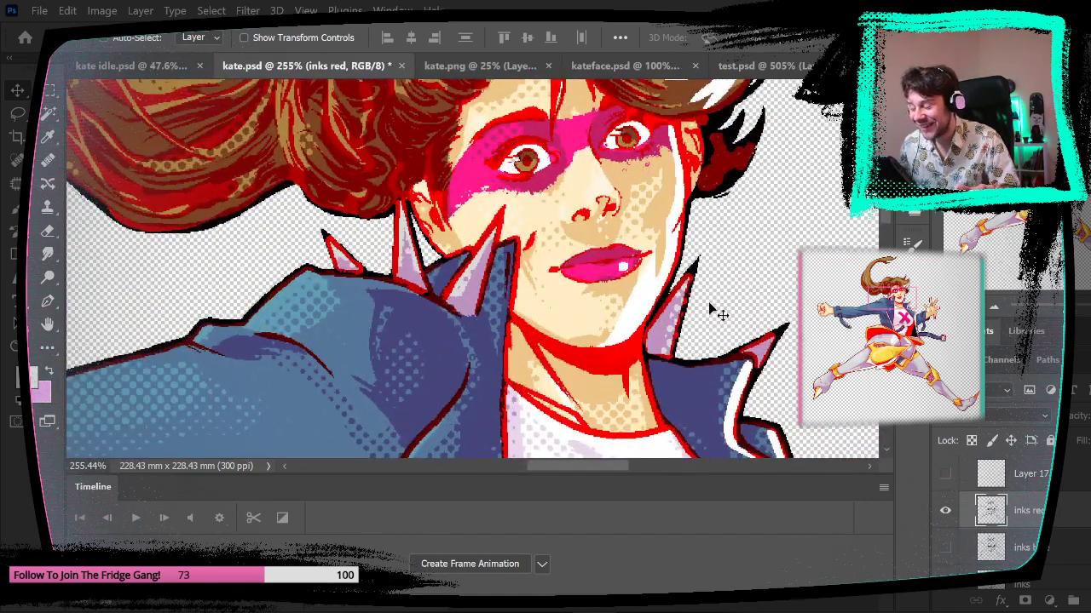
- Toggle the R channel in the inks red layer's blending options to compare its effect on the lines
click(1005, 601)
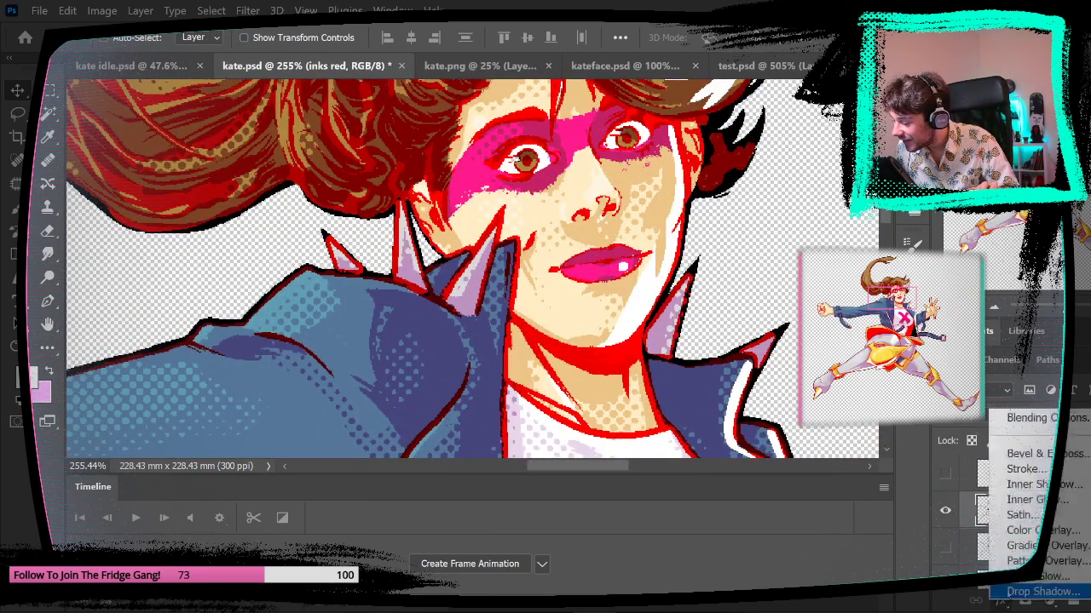
click(1035, 417)
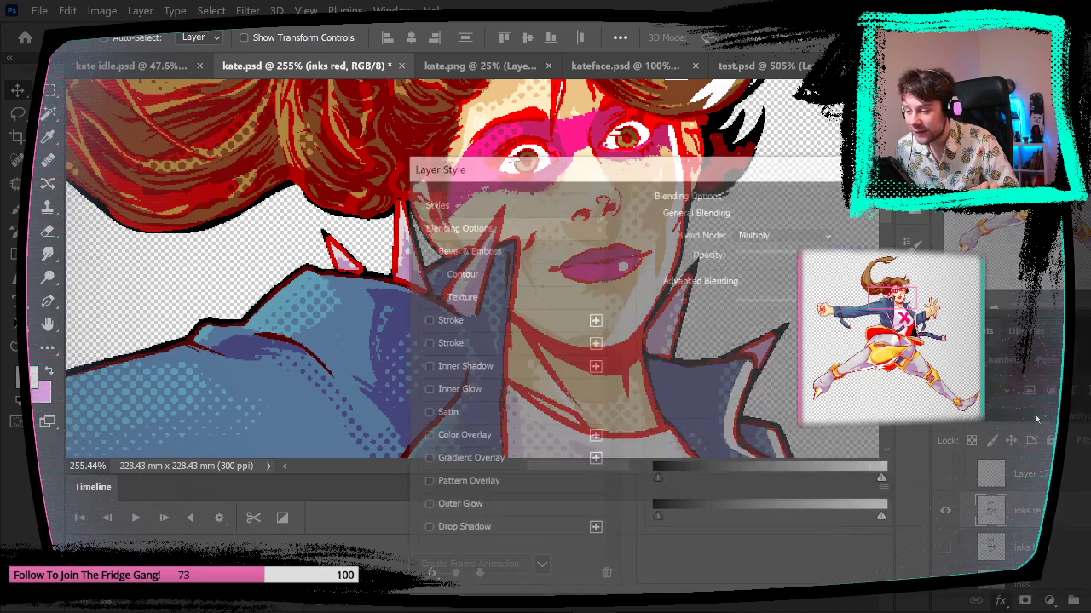
click(736, 319)
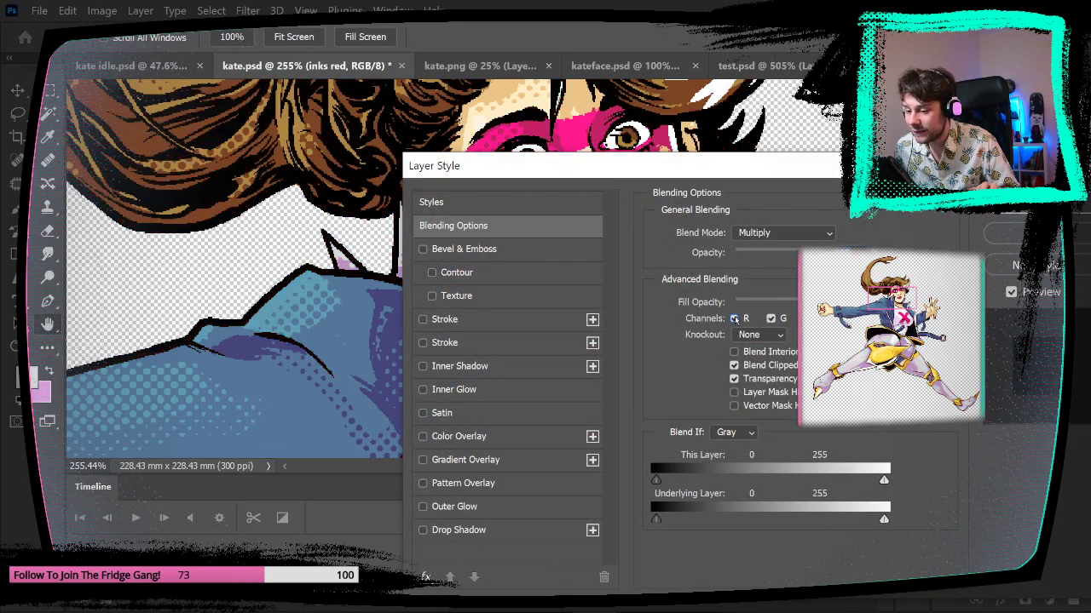
click(735, 318)
click(735, 318)
click(736, 319)
click(736, 319)
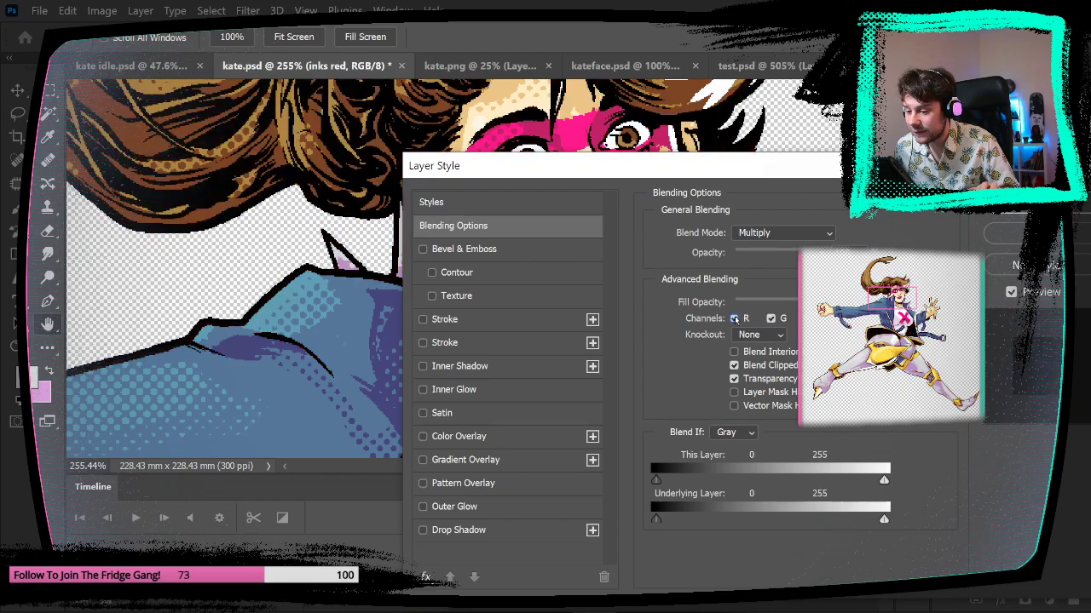
click(736, 318)
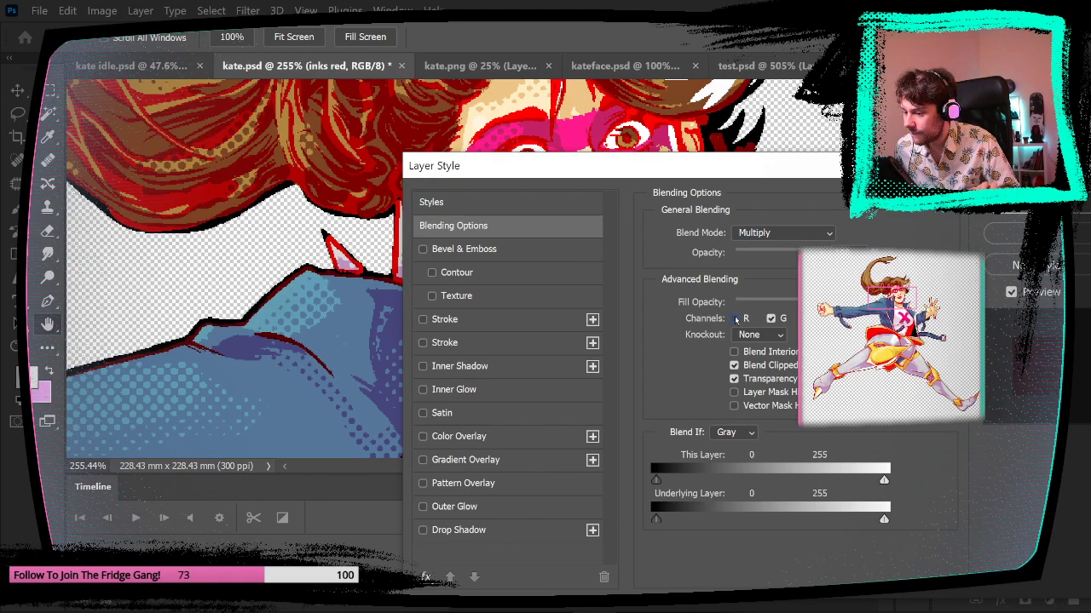
click(735, 318)
- Try Red and Green for Blend If on inks red, restore Gray, and apply with the R channel off and Multiply blending
click(740, 432)
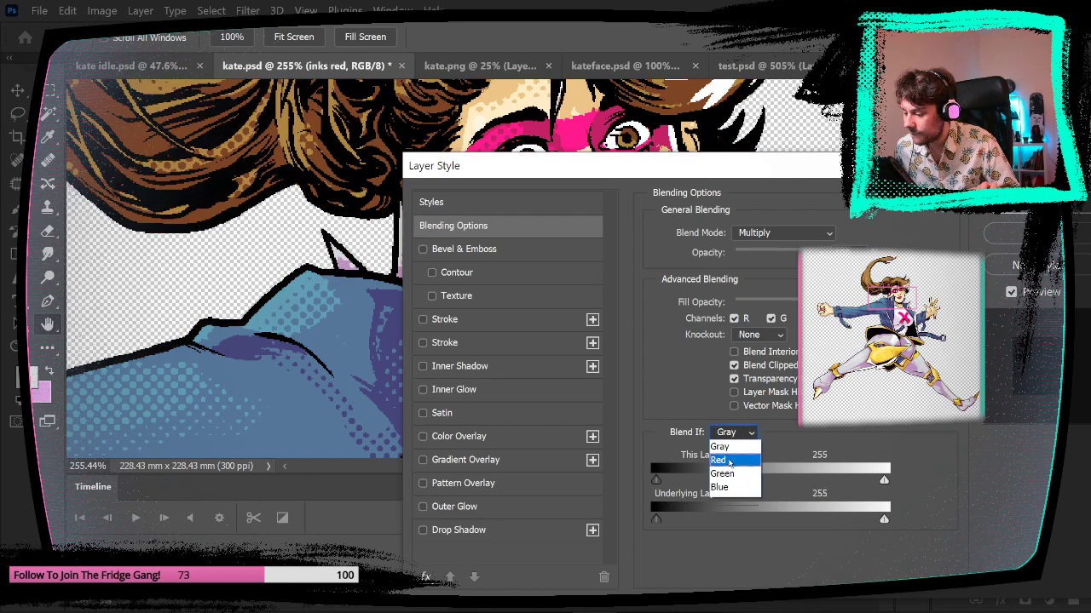
click(731, 455)
click(735, 319)
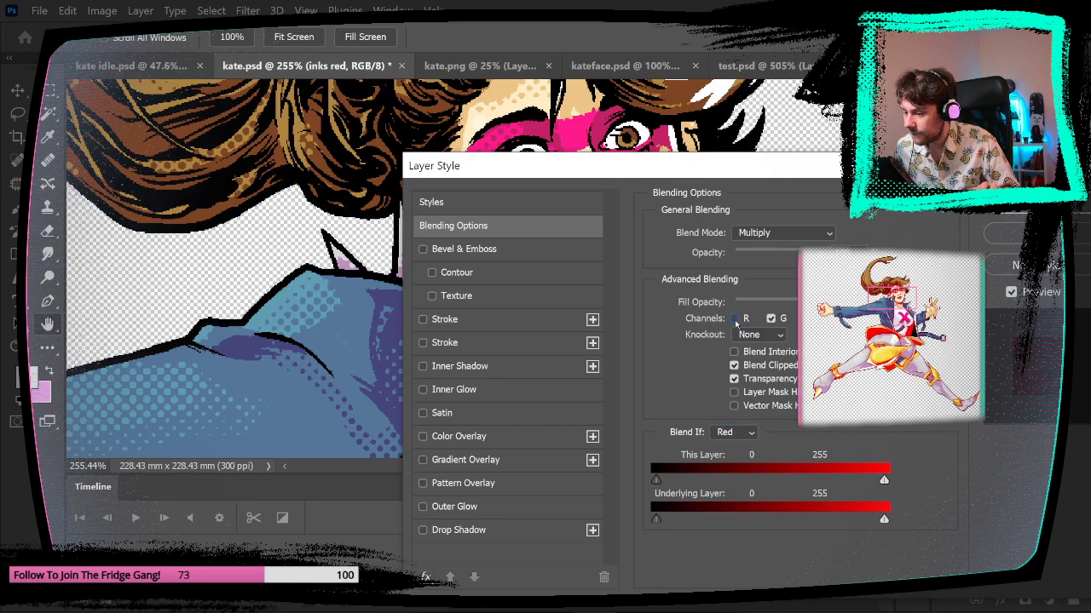
click(735, 432)
click(724, 474)
click(734, 432)
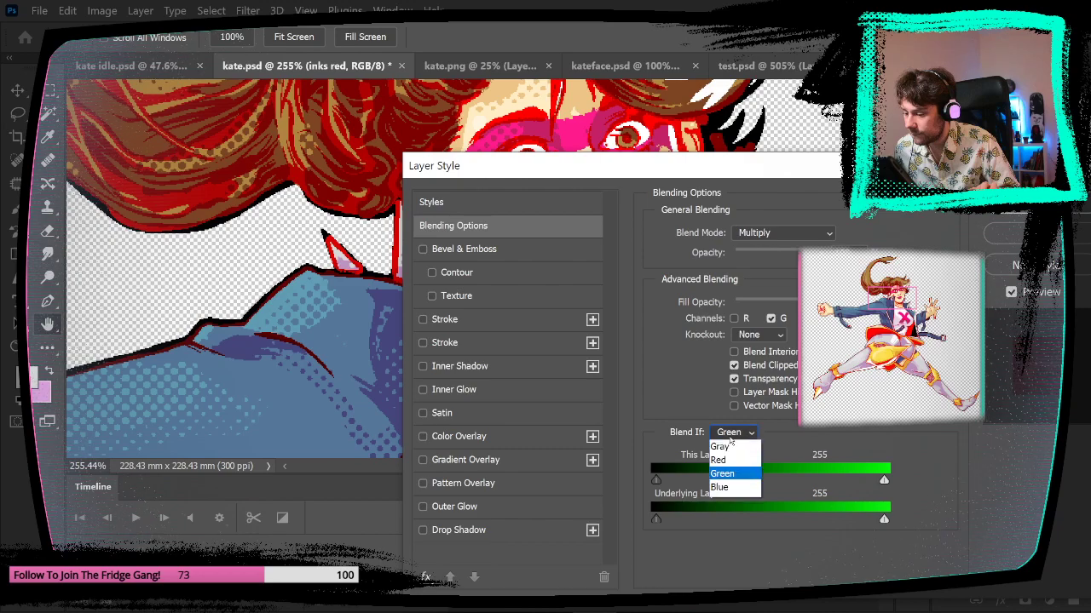
click(731, 447)
click(770, 238)
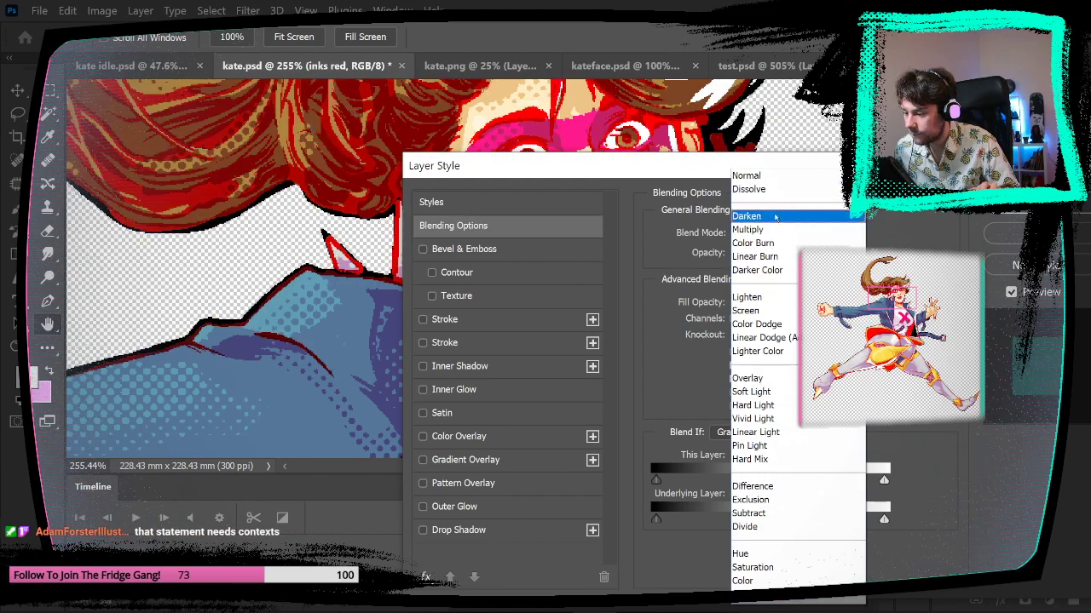
click(763, 230)
key(Return)
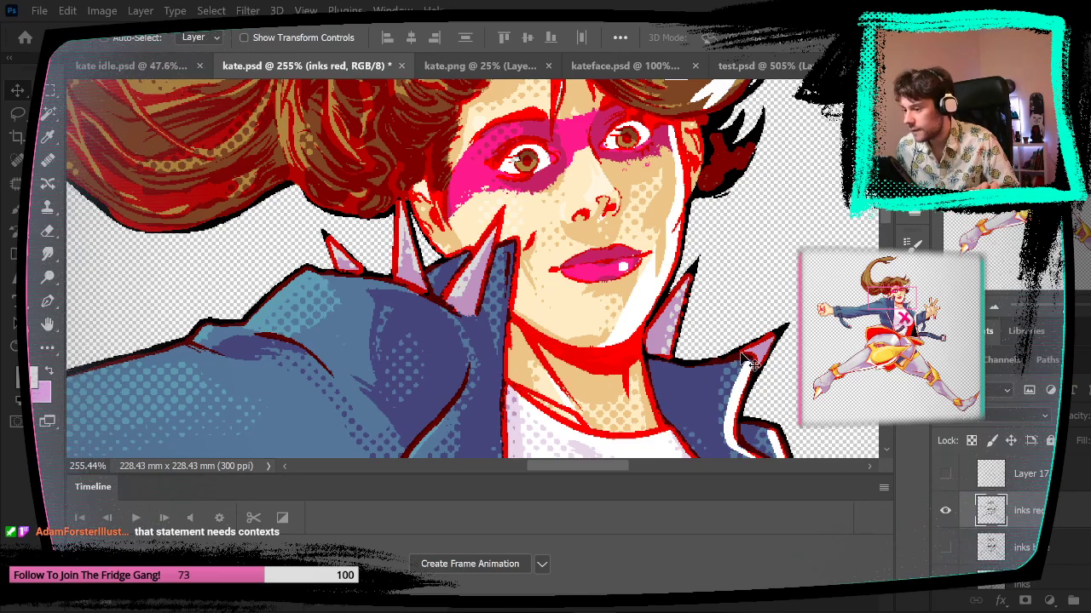
- Hide inks red, show the inks layer, and turn off its R channel in the blending options
drag(750, 360, 657, 373)
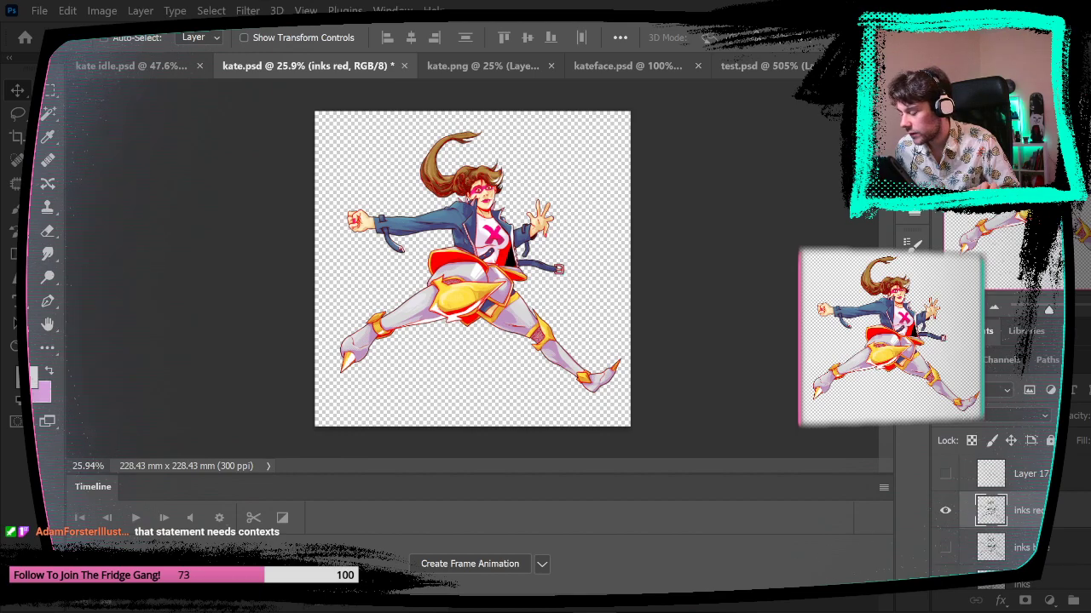
click(945, 509)
click(1013, 584)
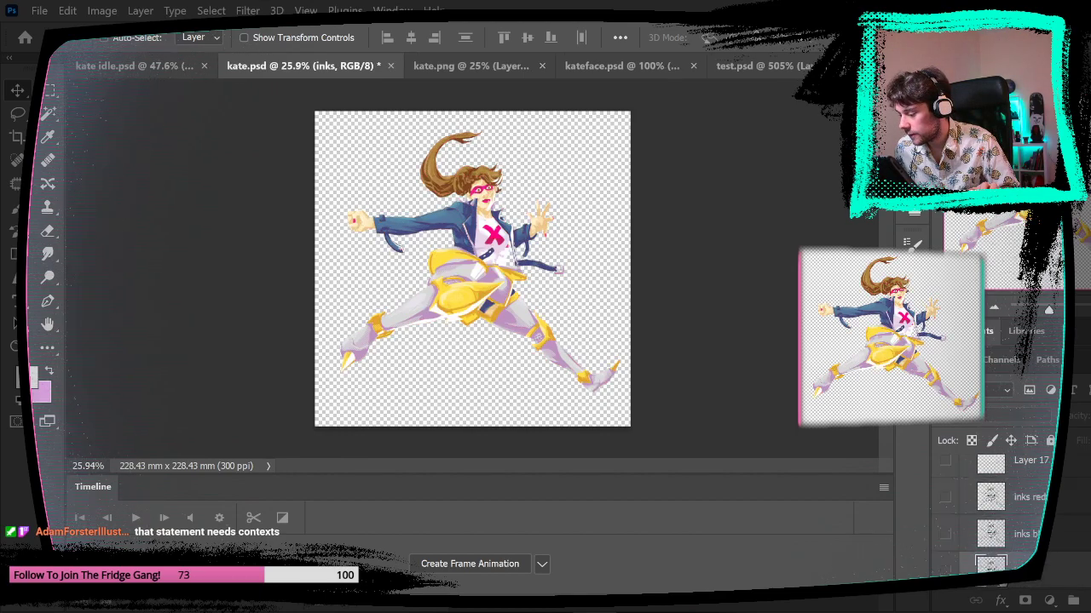
click(946, 569)
click(1000, 599)
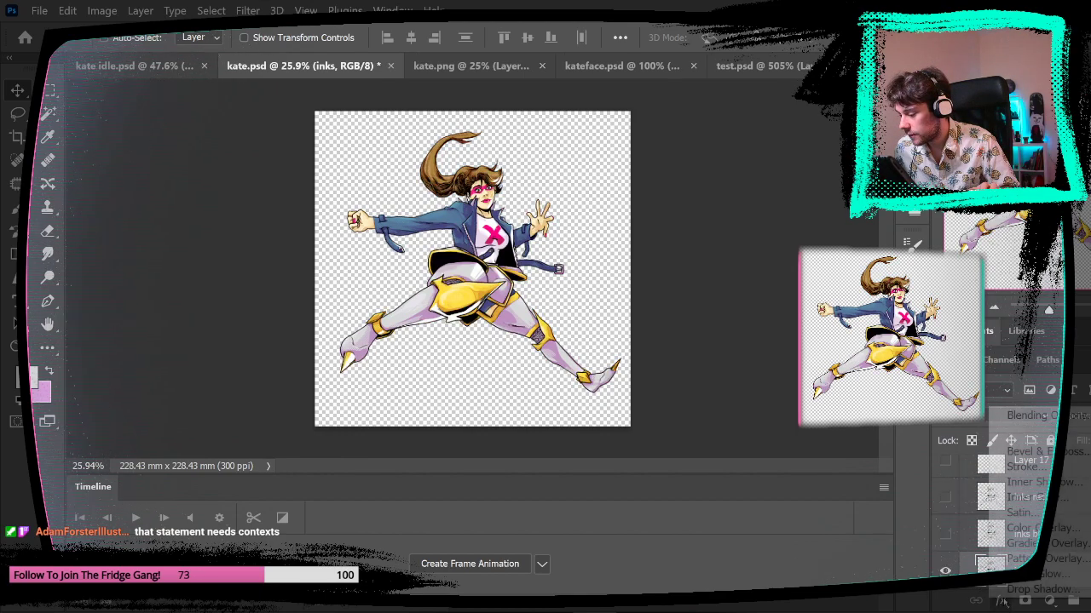
click(1032, 416)
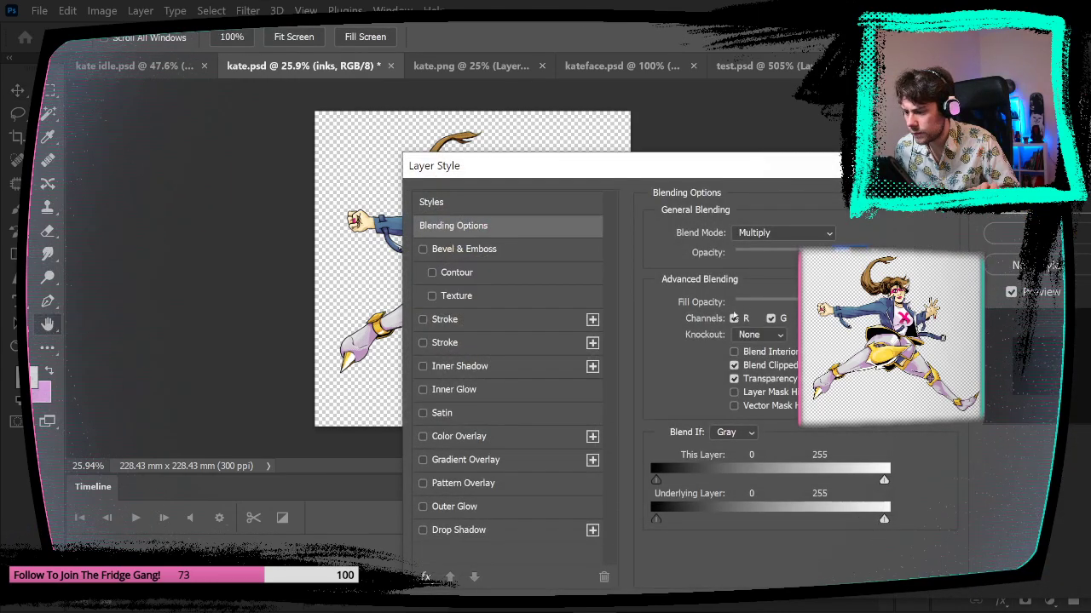
click(733, 318)
key(Return)
- Examine the inks layer's lines on the whole figure, and show the white background layer beneath the roughs group
drag(469, 190, 564, 248)
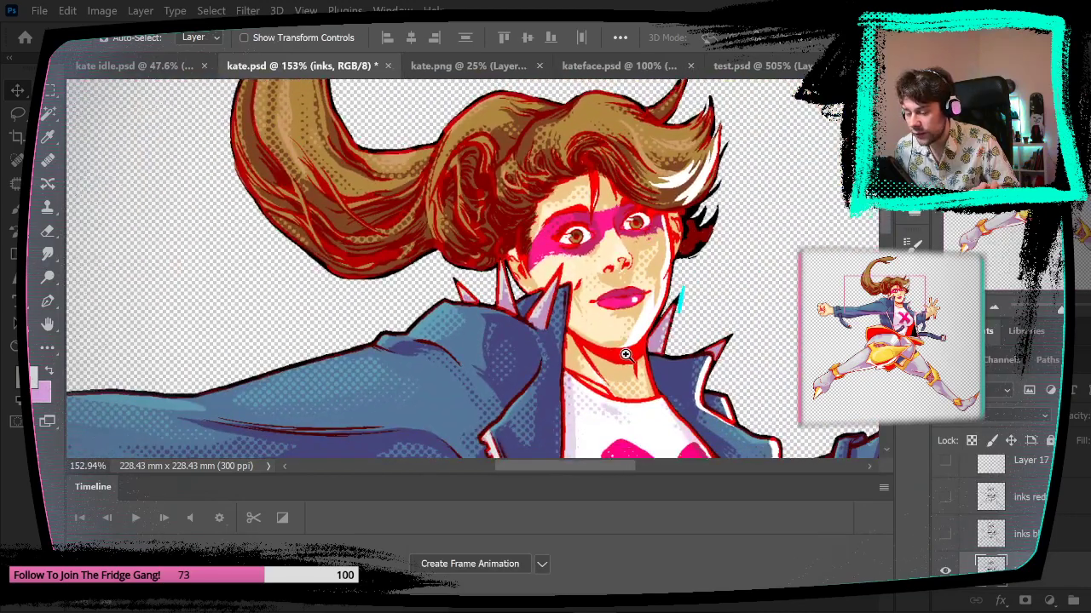
drag(625, 355, 604, 394)
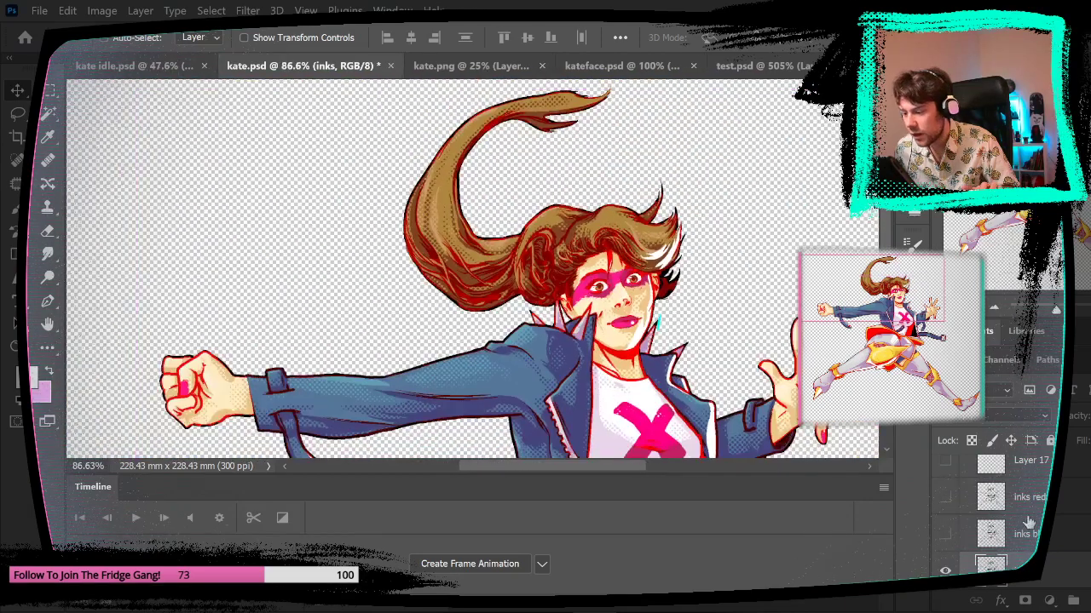
scroll(1029, 523, down, 5)
click(949, 572)
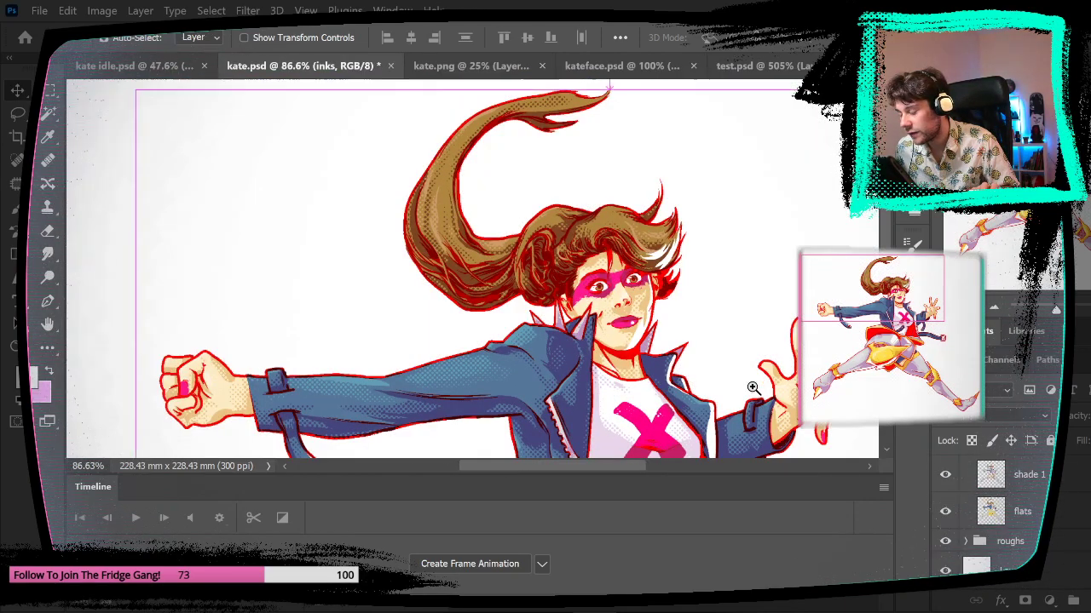
drag(757, 392, 735, 388)
drag(697, 328, 613, 250)
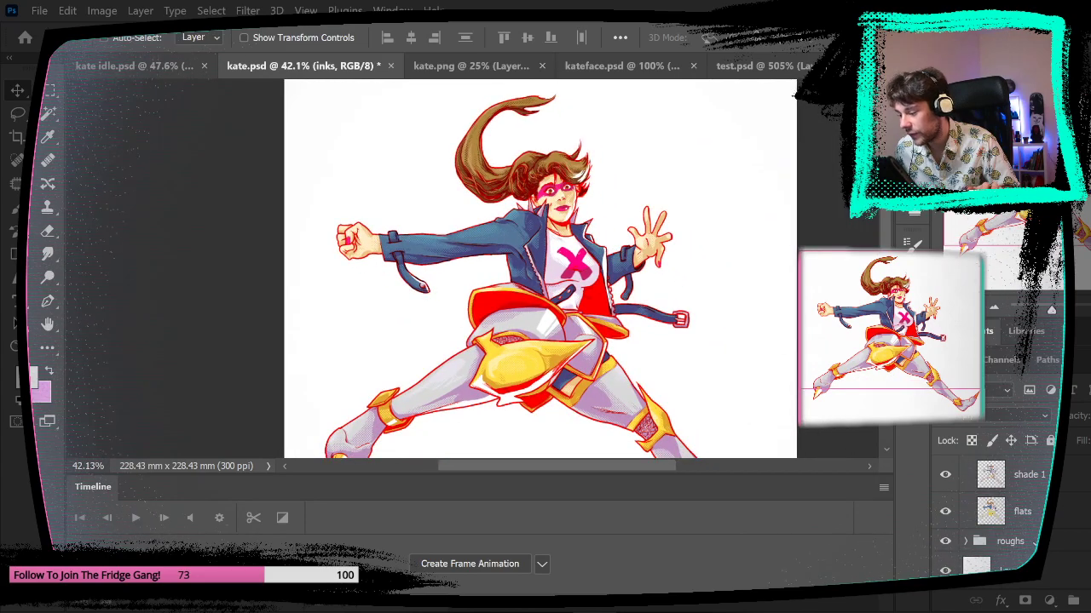
- Hide the inks layer and show the inks blue and inks red layers
scroll(958, 508, up, 5)
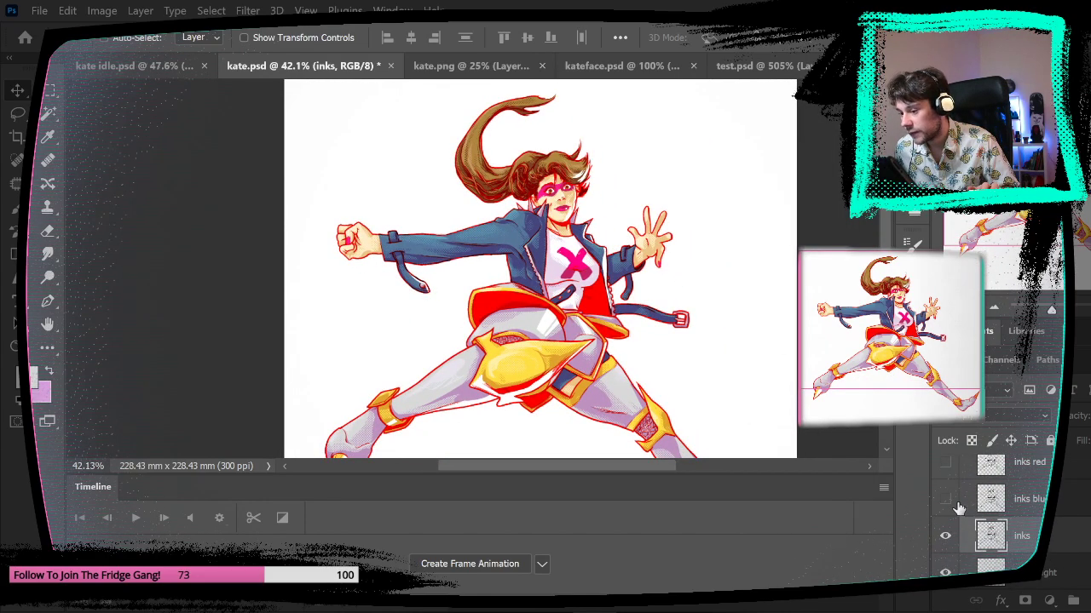
click(946, 539)
click(945, 501)
click(948, 466)
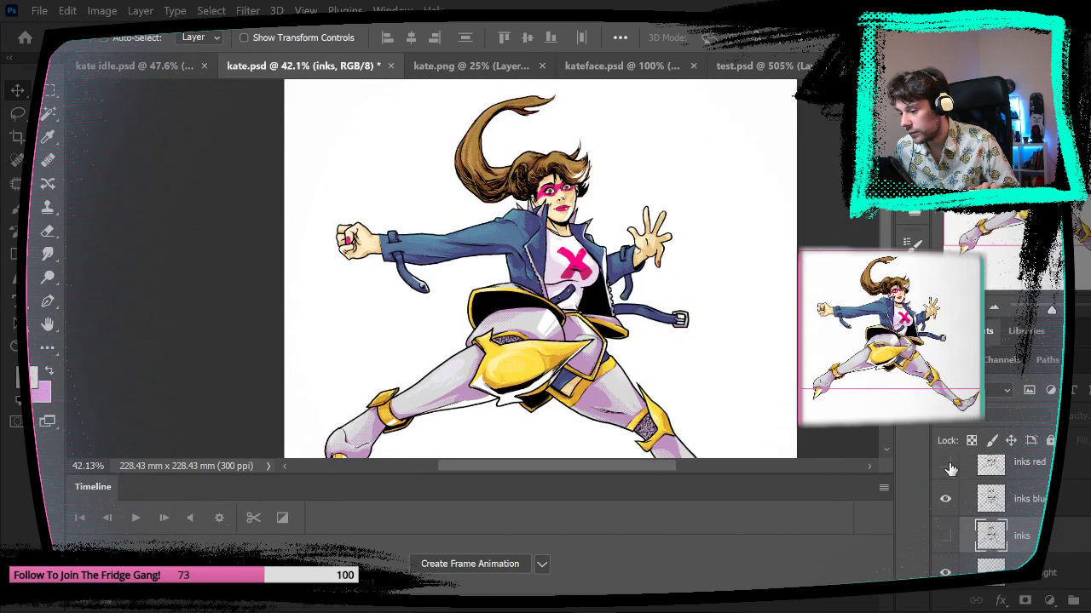
- Turn off the G channel in the inks blue layer's blending options
click(1023, 504)
right_click(1022, 505)
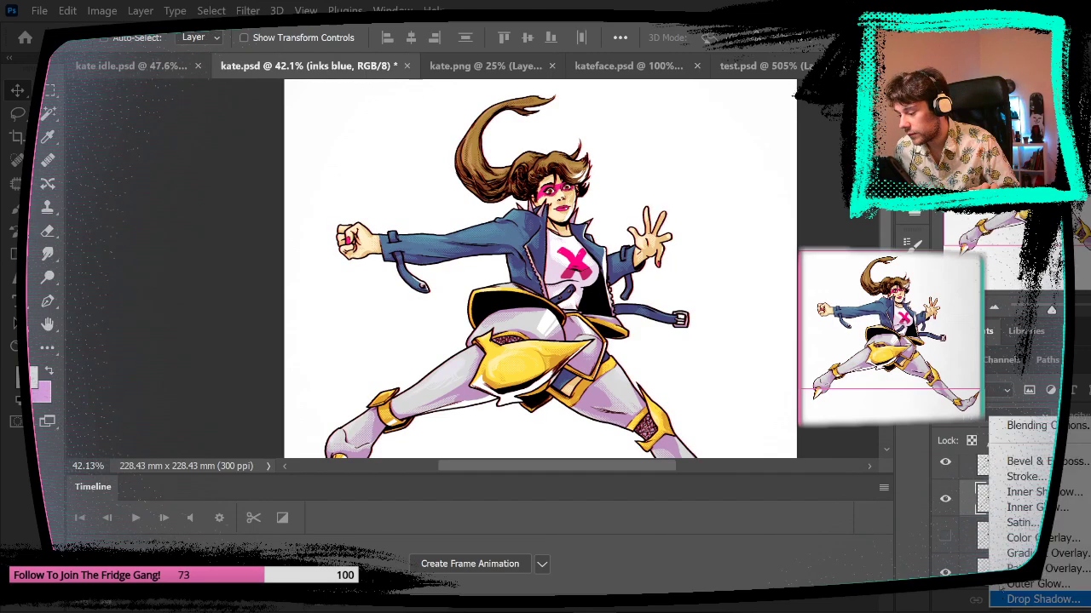
click(1038, 428)
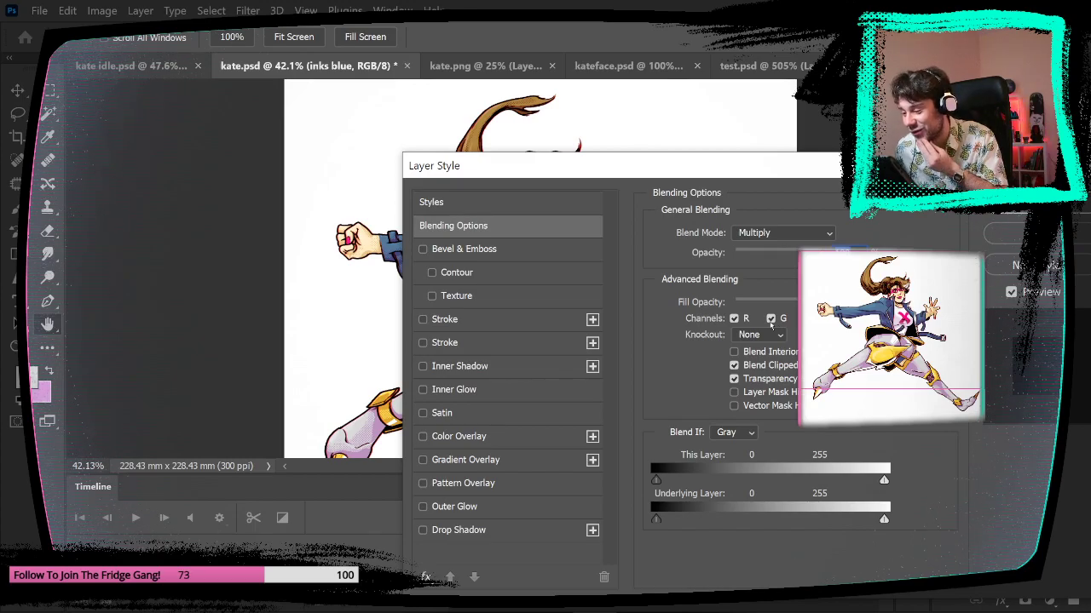
click(770, 319)
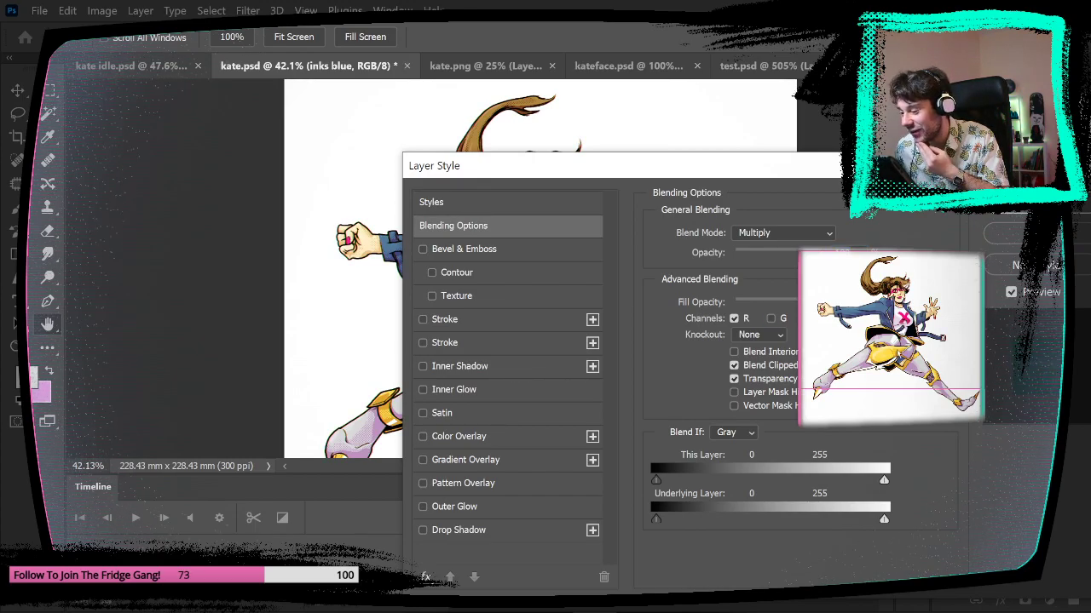
click(1037, 201)
drag(585, 175, 686, 195)
drag(728, 300, 645, 318)
- Switch to test.psd and view the whole character-select mock-up
click(40, 11)
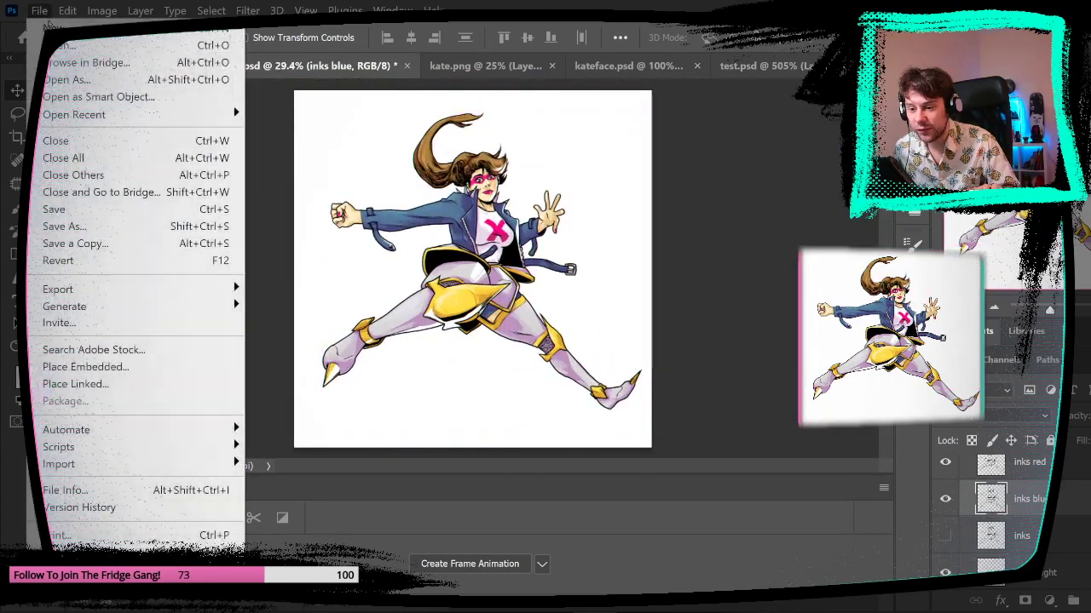
click(288, 182)
click(492, 68)
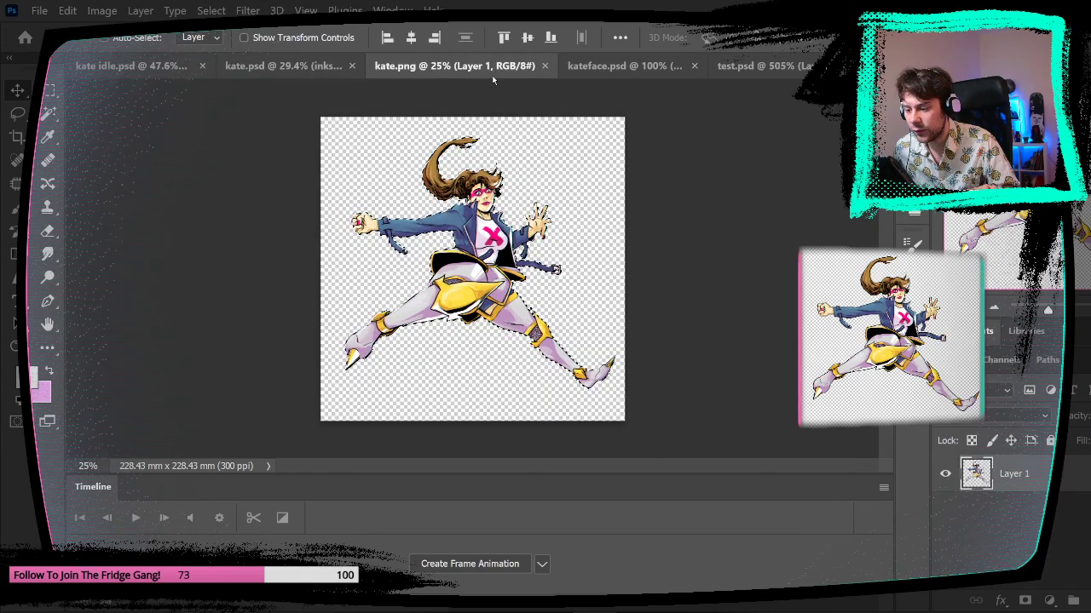
click(596, 66)
click(767, 66)
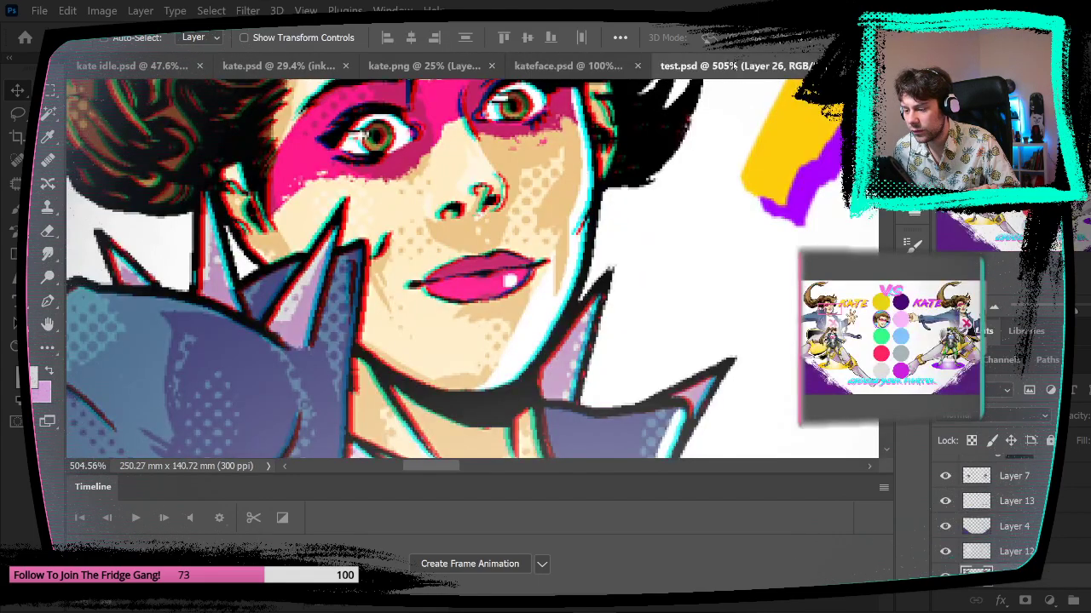
drag(639, 305, 570, 315)
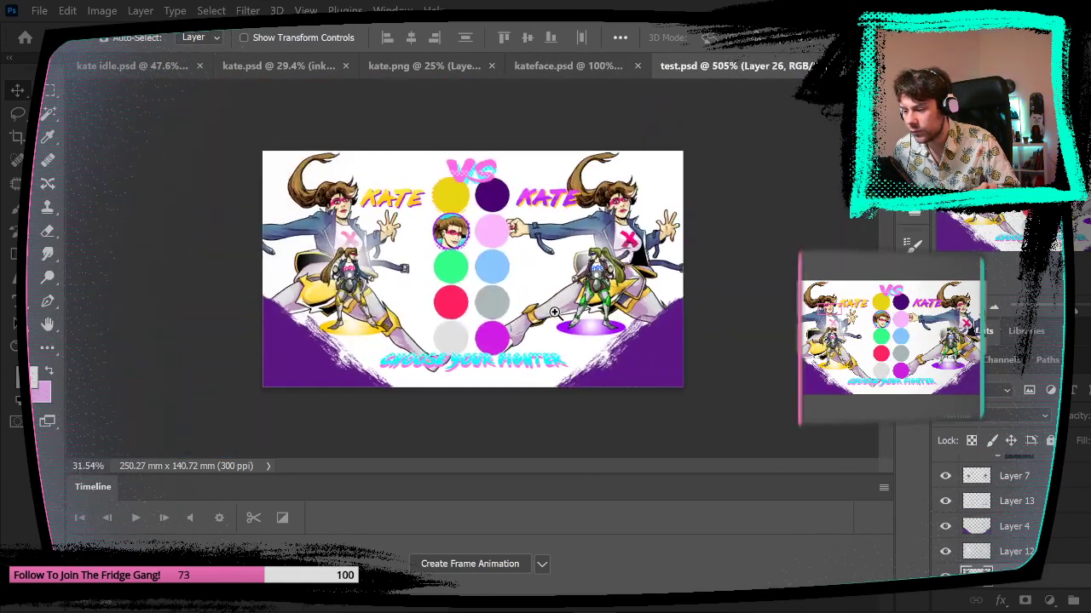
key(ctrl+0)
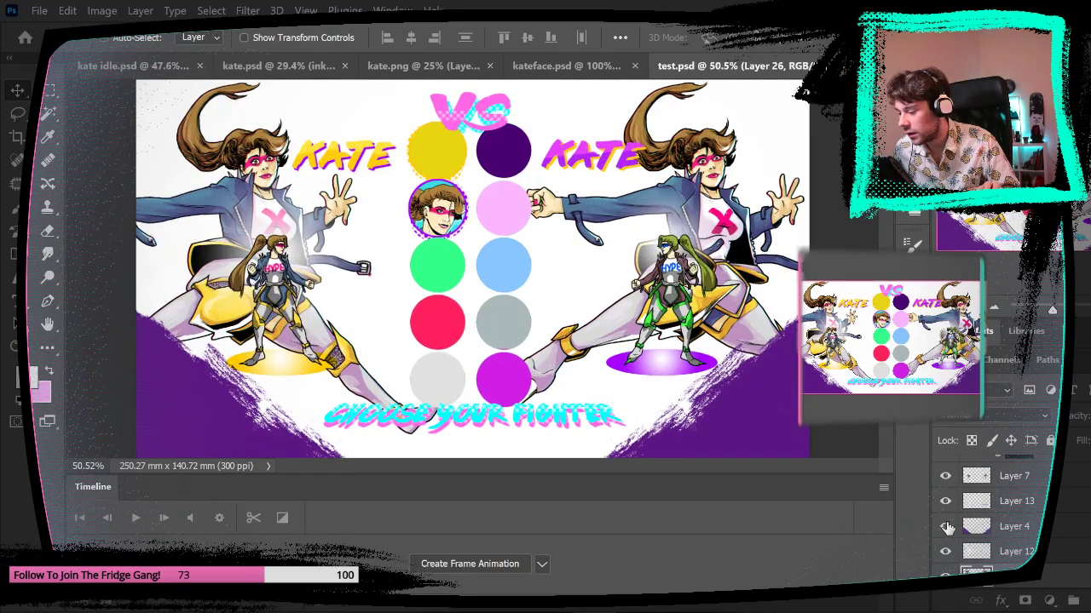
- Show Layer 5 and the sunset city background layer in test.psd, leaving Layer 4 visible
click(945, 526)
click(945, 527)
scroll(946, 515, up, 2)
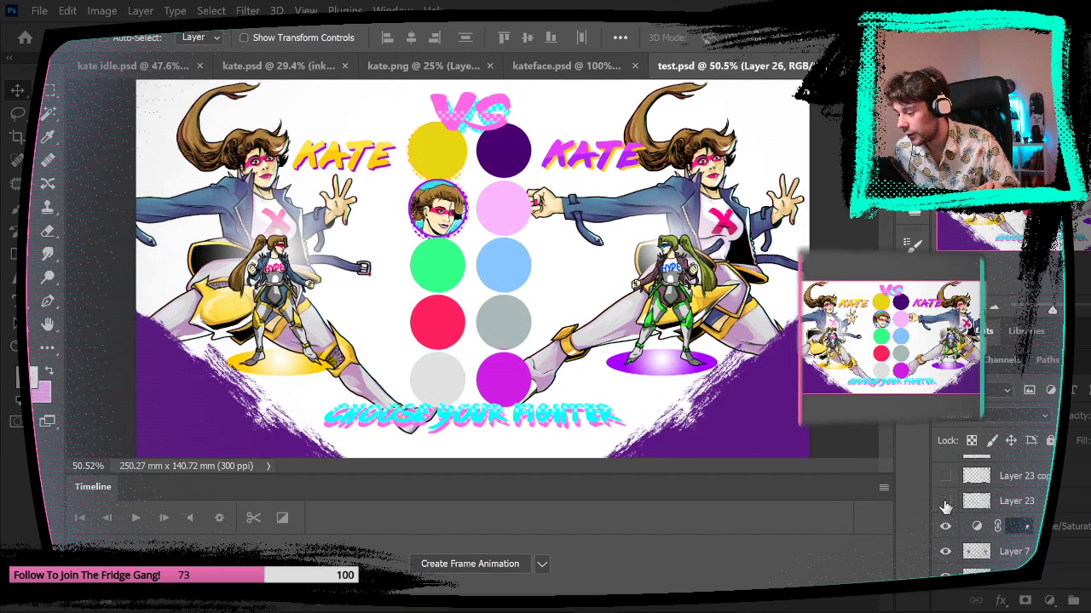
scroll(945, 507, down, 1)
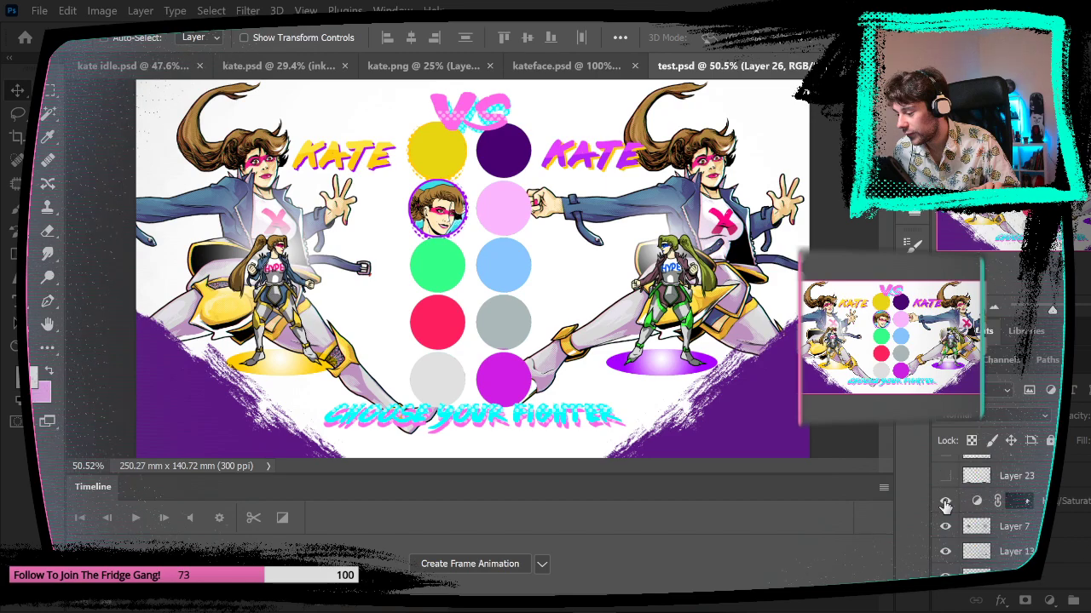
scroll(945, 505, up, 3)
click(945, 501)
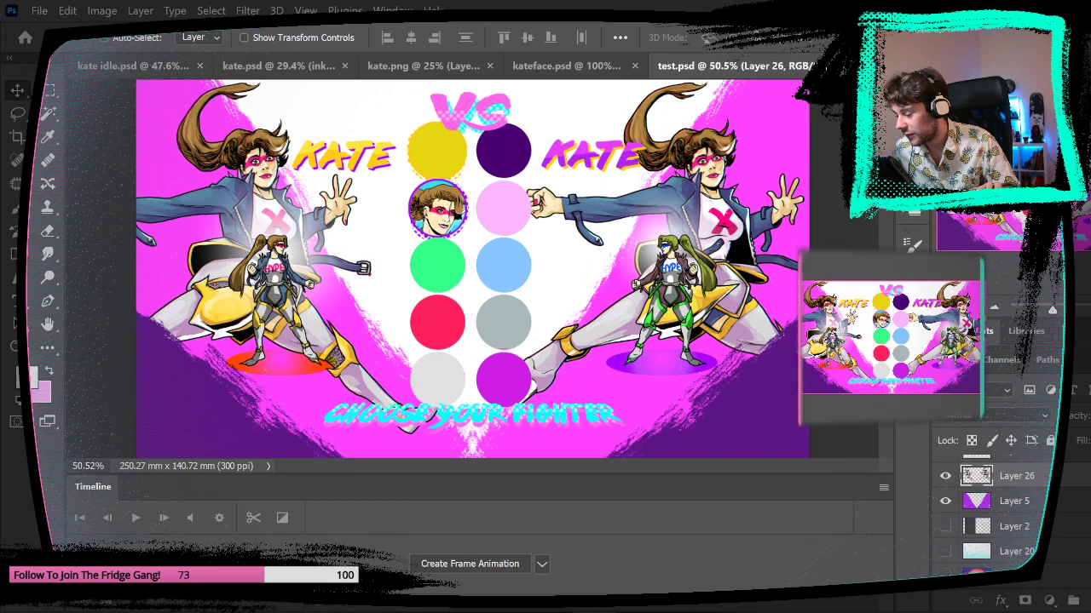
click(945, 574)
scroll(997, 569, down, 3)
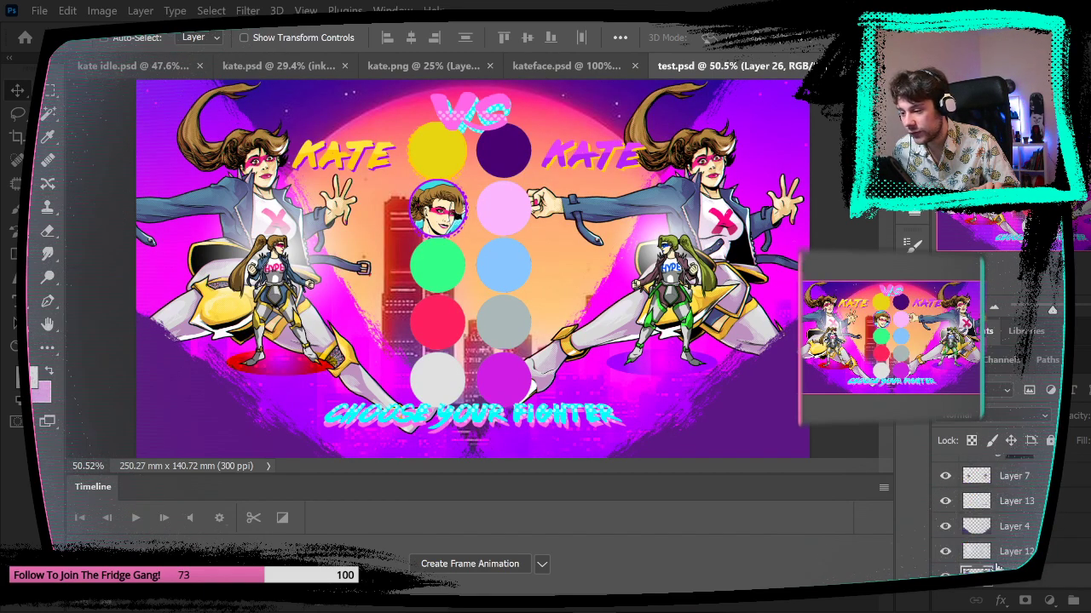
scroll(997, 570, up, 3)
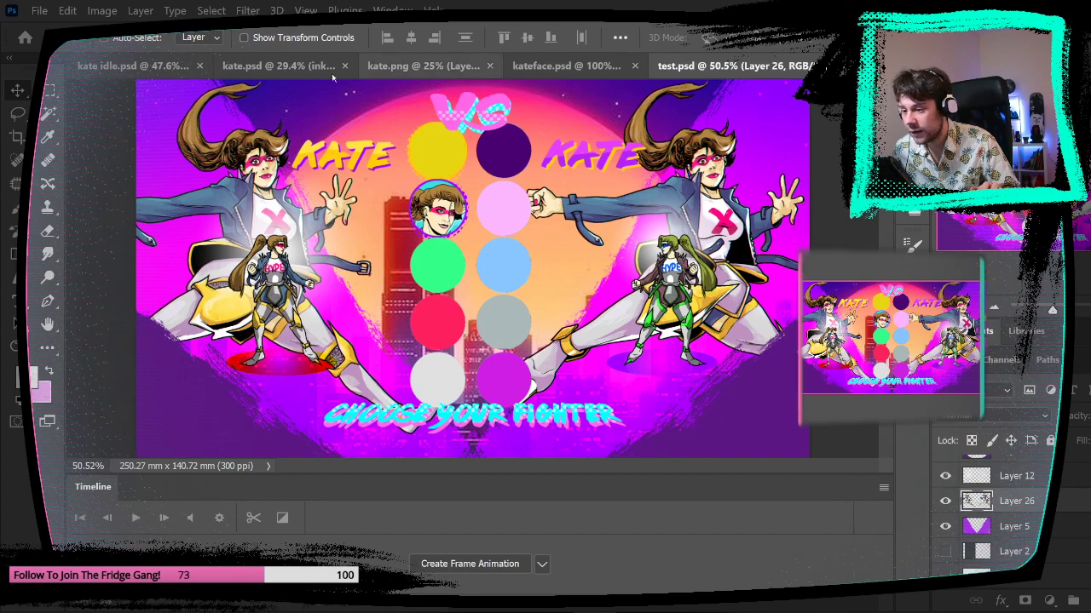
- Clear the selection in kate.png and close that document
click(421, 65)
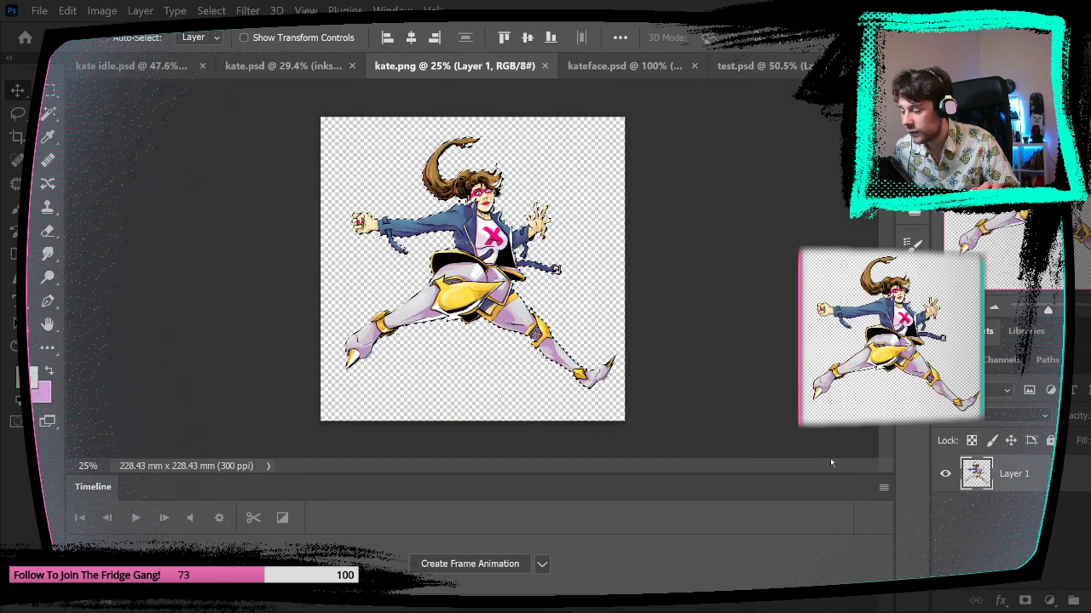
key(m)
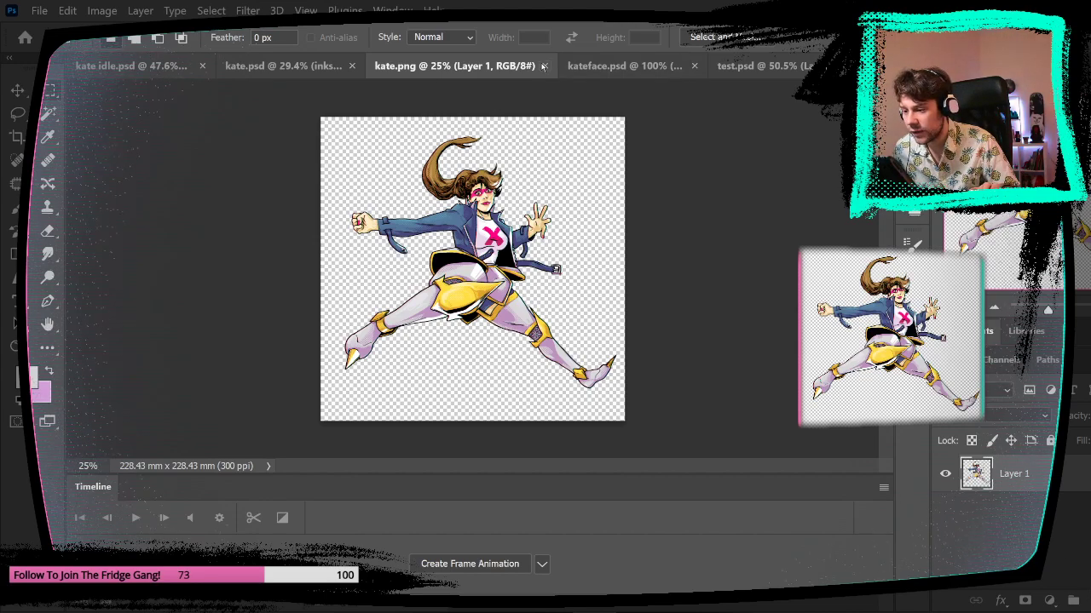
click(543, 66)
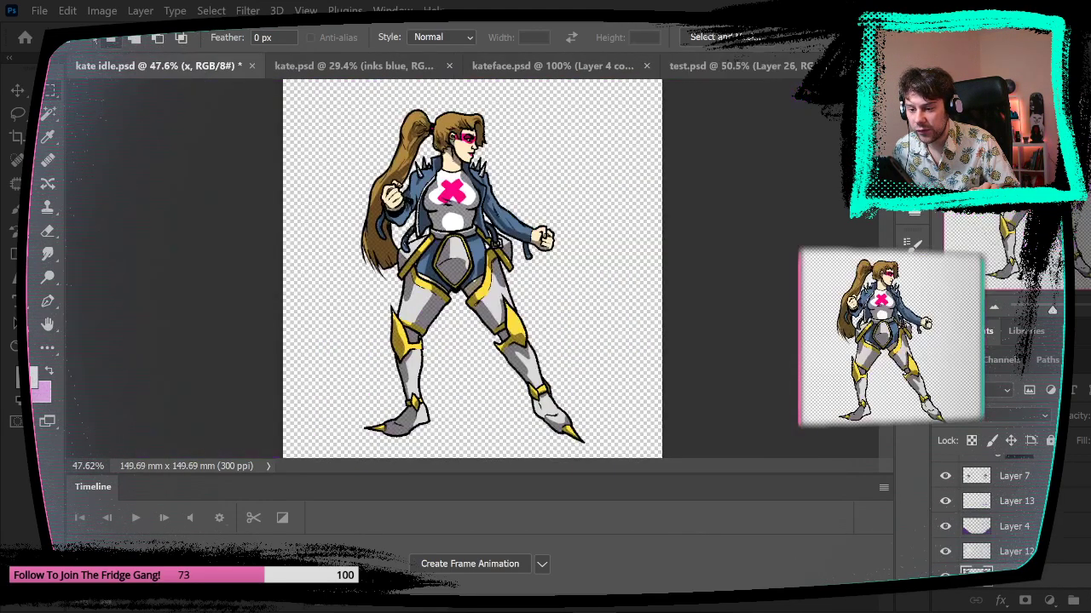
- Close kate idle.psd, saving its changes
click(205, 66)
click(297, 68)
click(252, 65)
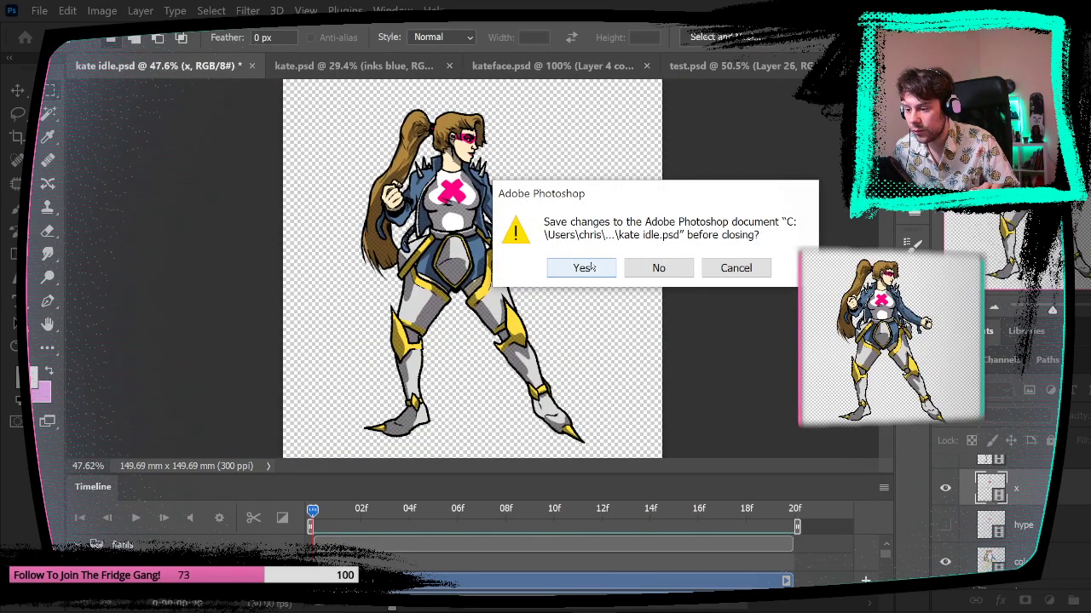
click(587, 267)
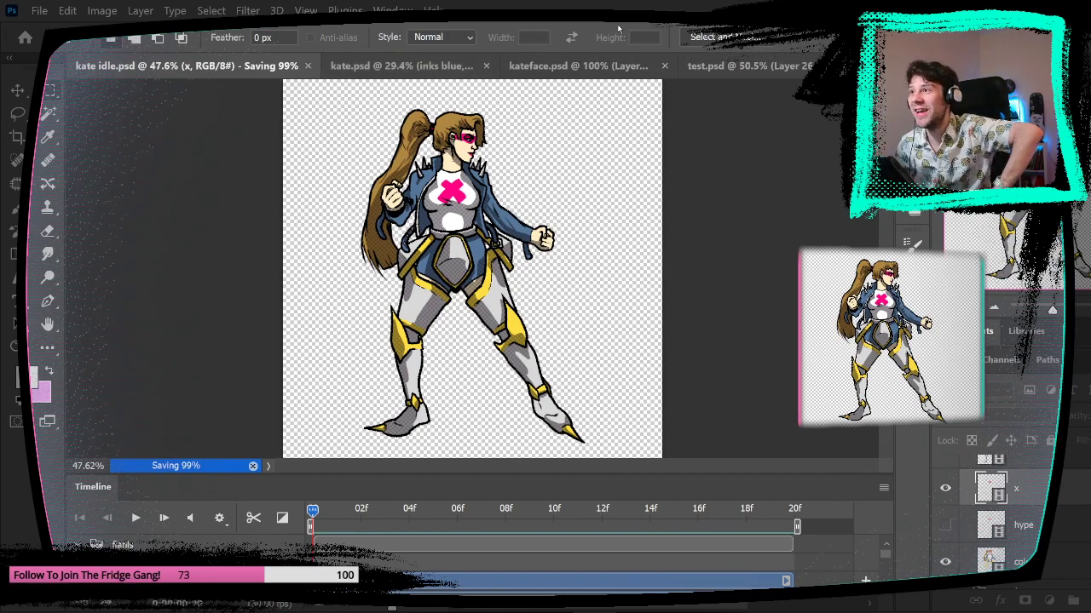
- Export kate.psd as a PNG over the existing kate.png in the promo art folder
click(362, 67)
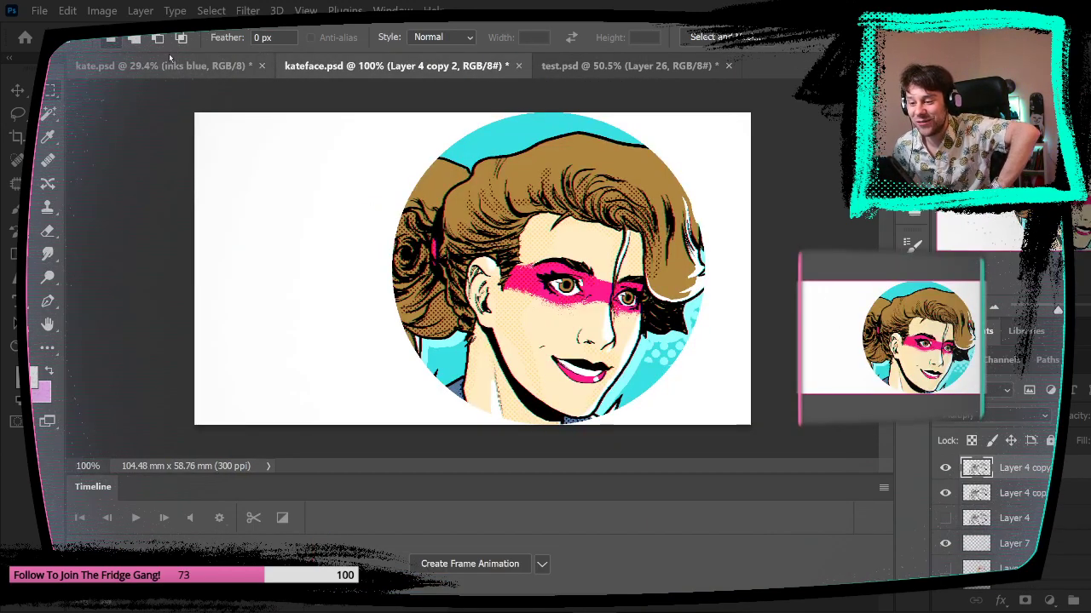
click(169, 63)
click(39, 10)
mouse_move(175, 291)
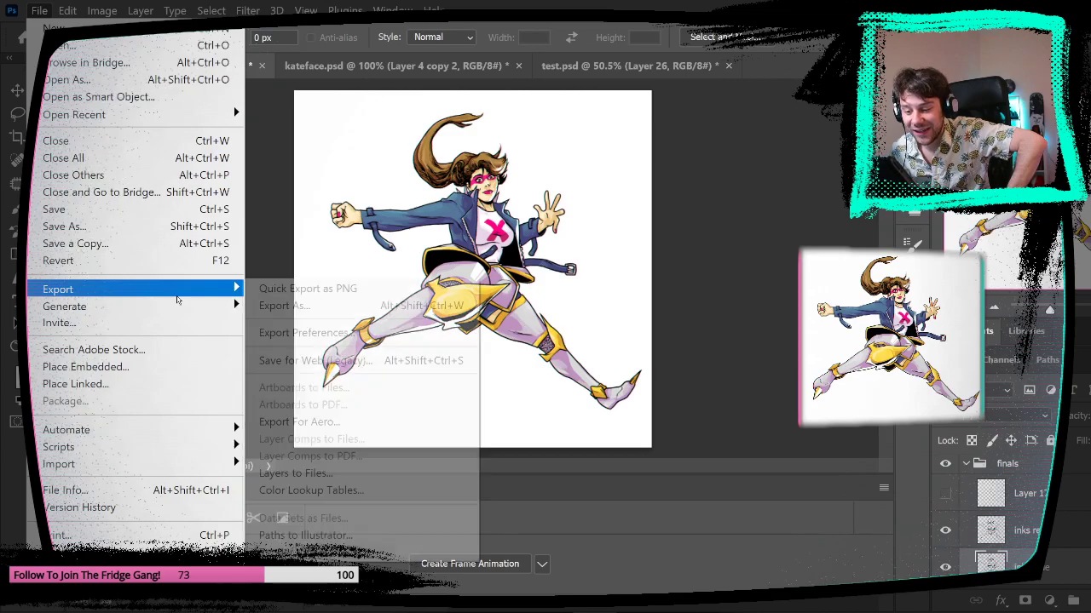
click(307, 288)
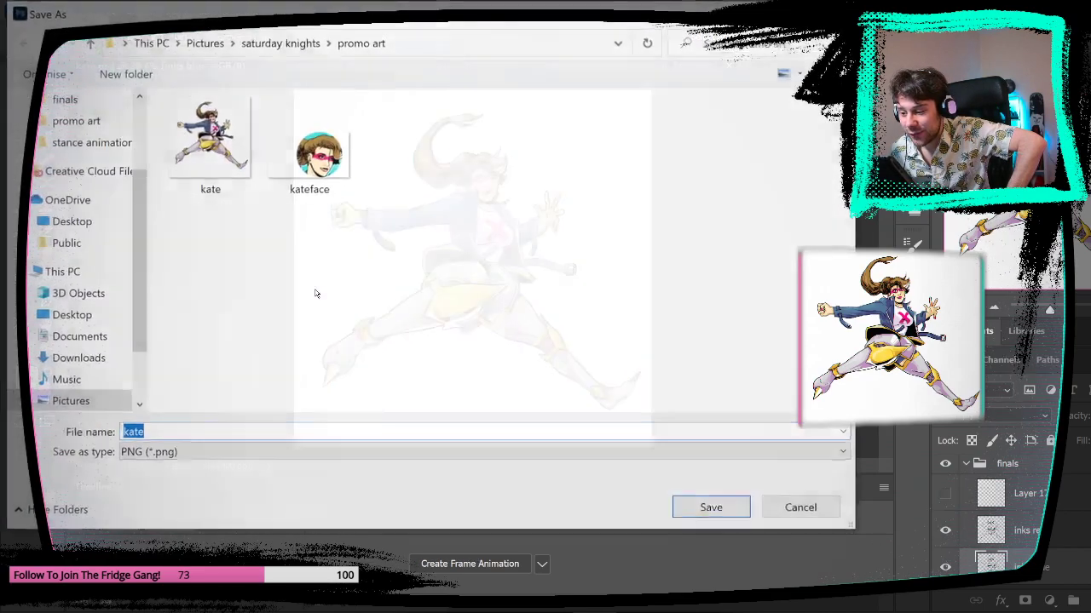
click(244, 195)
click(711, 508)
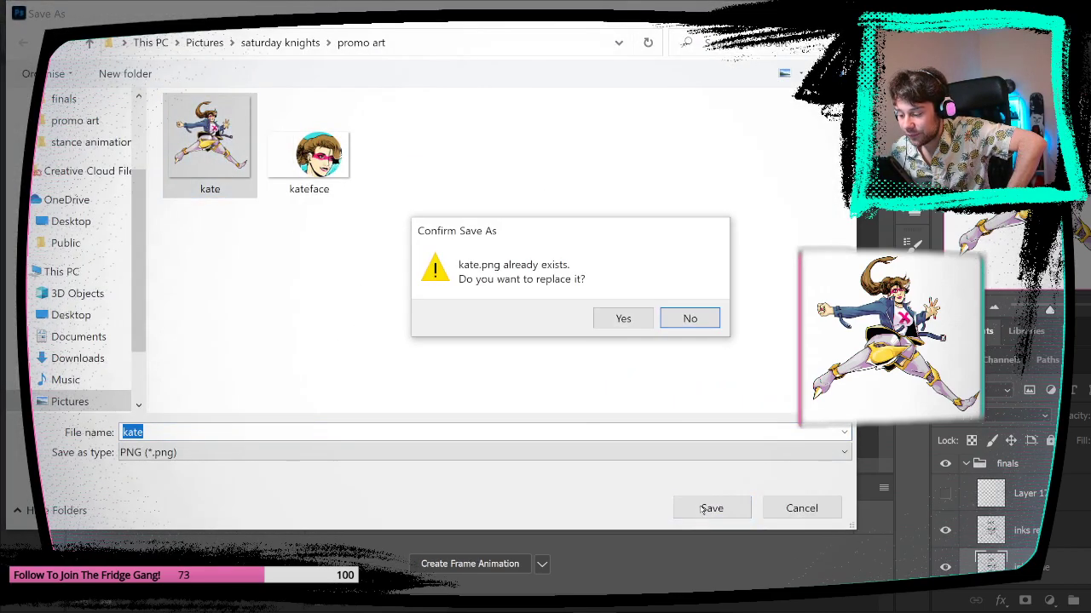
click(626, 317)
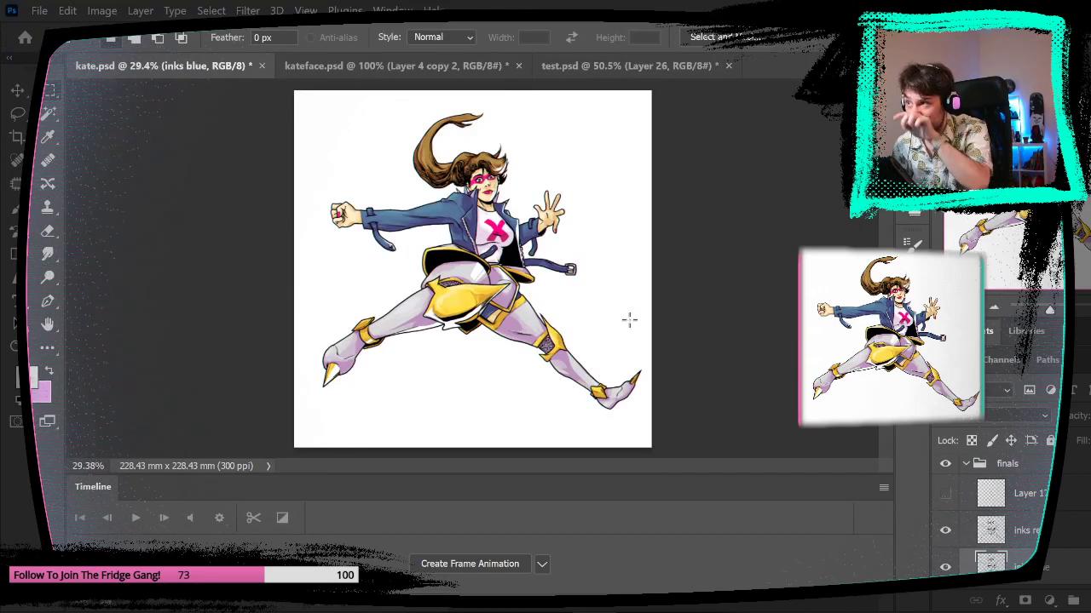
- Open kate.png from the promo art folder inside saturday knights
click(40, 11)
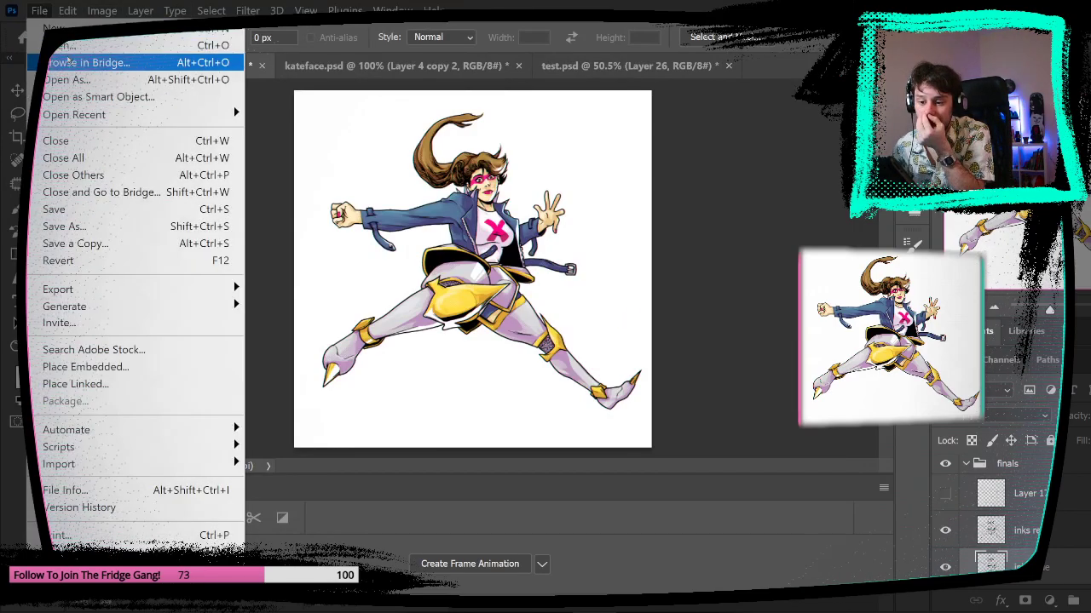
click(48, 44)
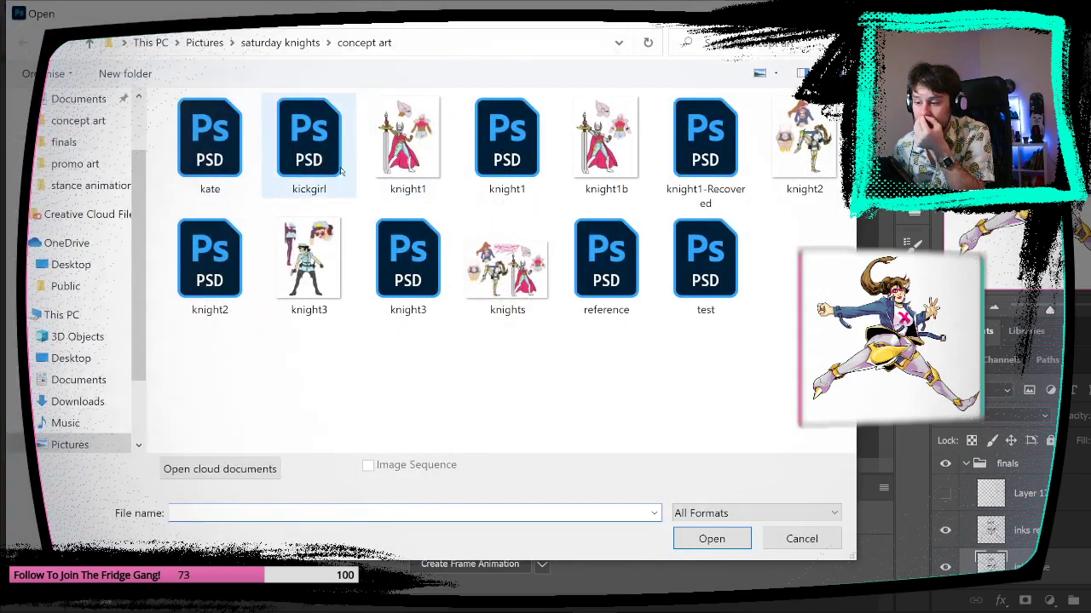
click(279, 42)
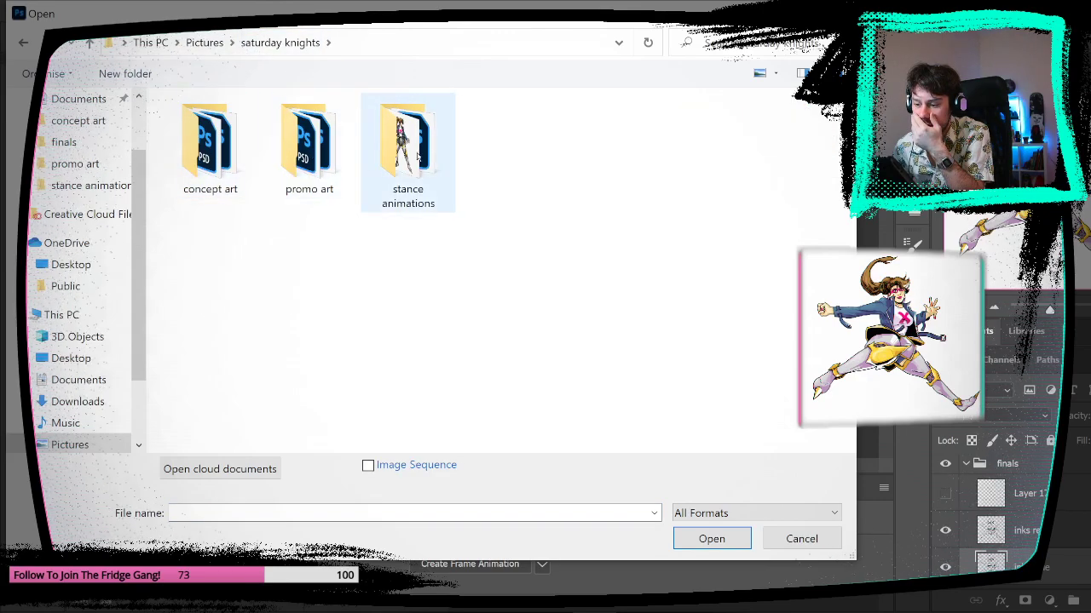
double_click(308, 145)
click(210, 140)
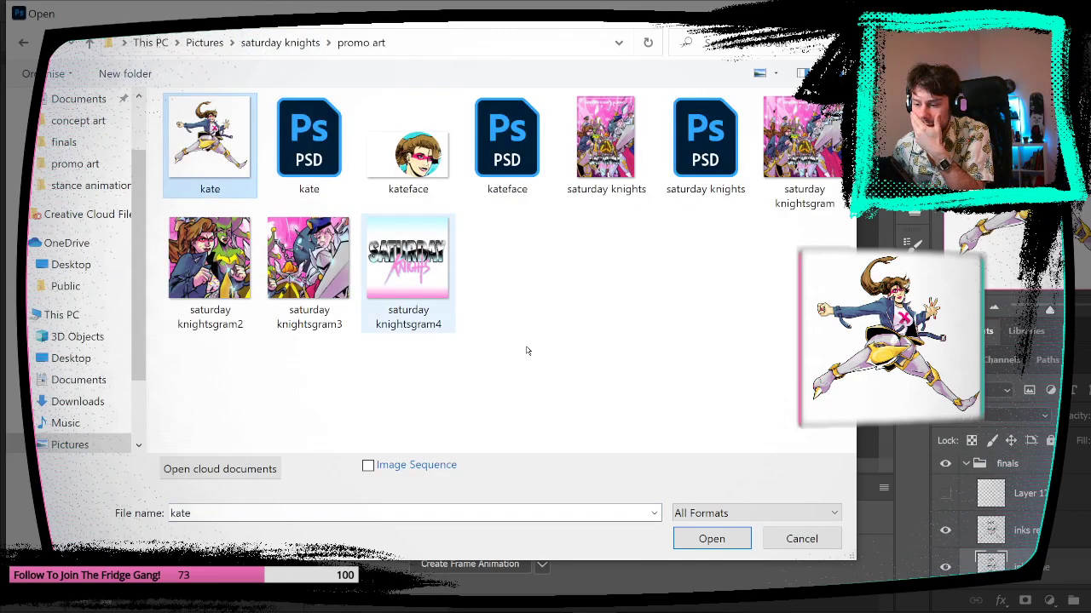
click(682, 540)
- Remove the white background around the character in kate.png with the Magic Wand and clear the selection
key(w)
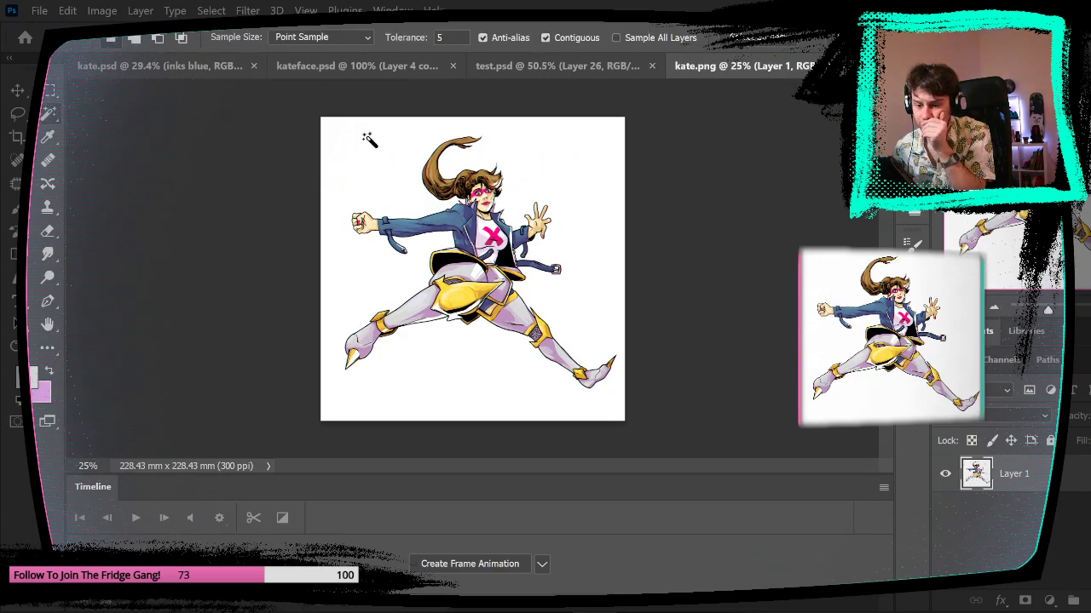
click(353, 151)
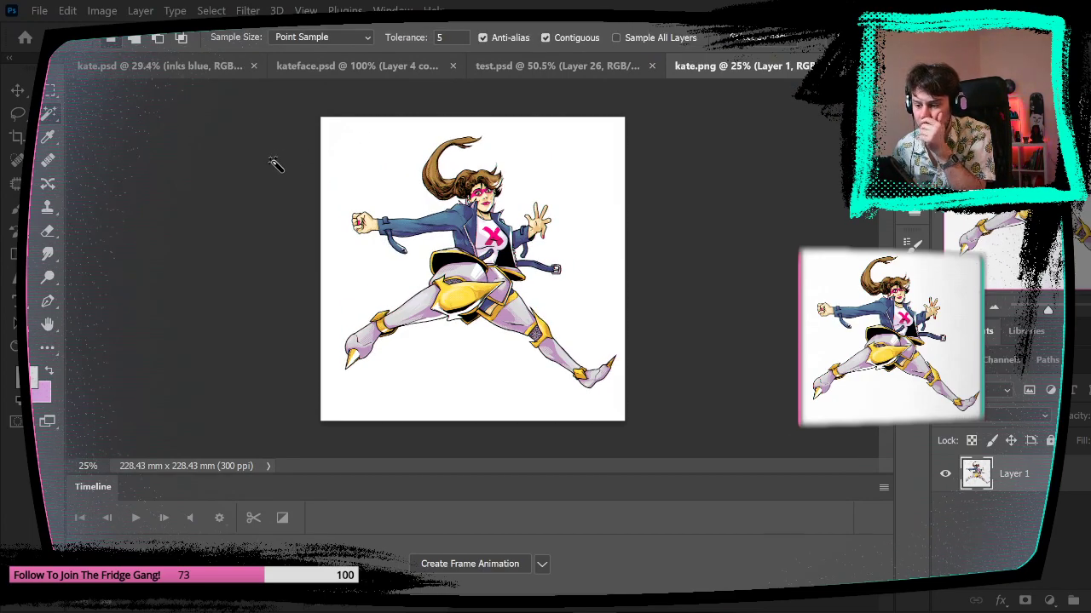
key(Delete)
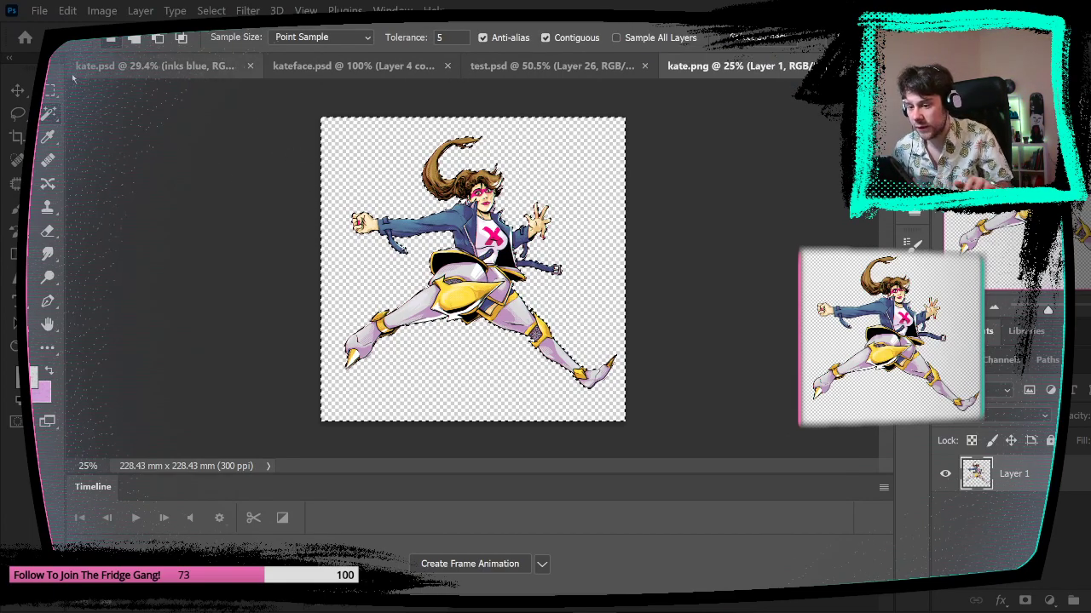
key(m)
key(ctrl+d)
- Copy the cut-out character from kate.png into test.psd and place it over the right-hand leaping figure
drag(378, 171, 379, 228)
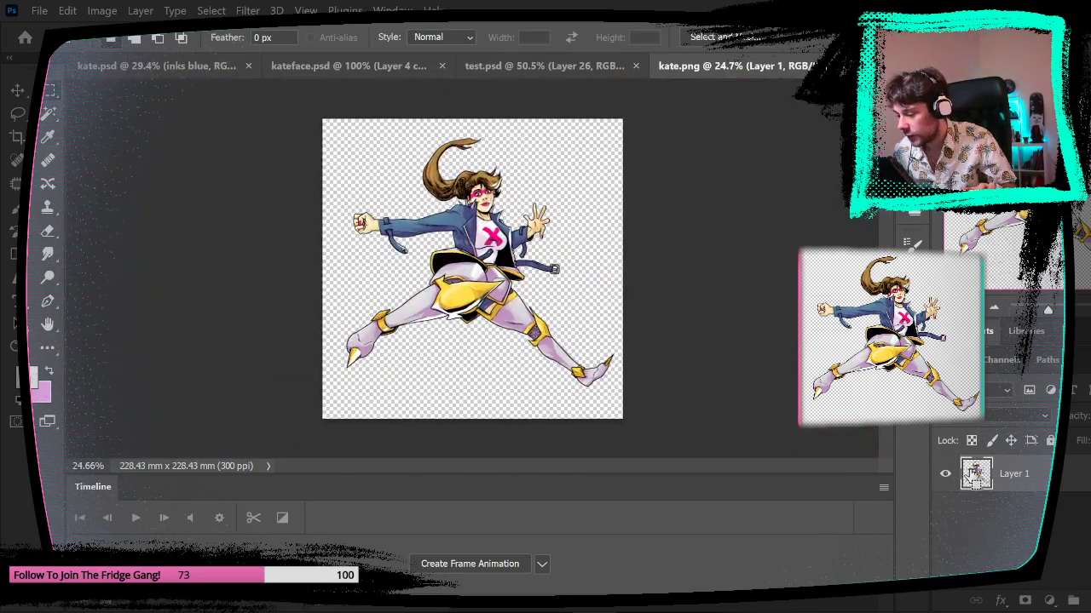
drag(976, 472, 425, 117)
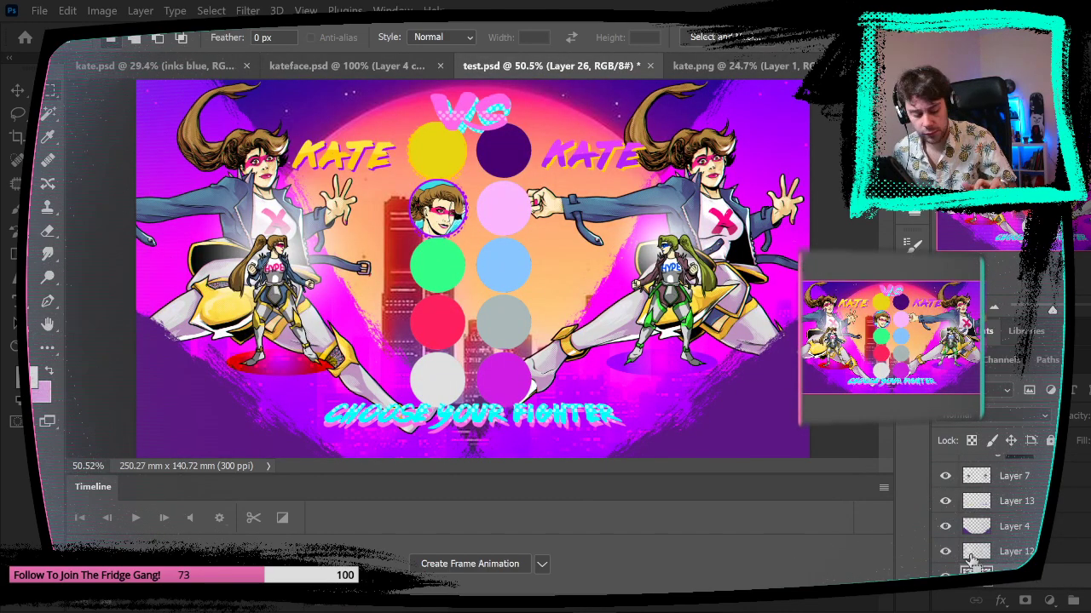
drag(971, 558, 358, 240)
key(v)
mouse_move(439, 288)
mouse_down()
mouse_move(656, 328)
mouse_move(677, 349)
mouse_move(659, 351)
mouse_move(673, 127)
mouse_move(688, 82)
mouse_up()
- Scale the new right-hand figure to 68.98% to match the existing one and duplicate it onto its own layer
key(ctrl+t)
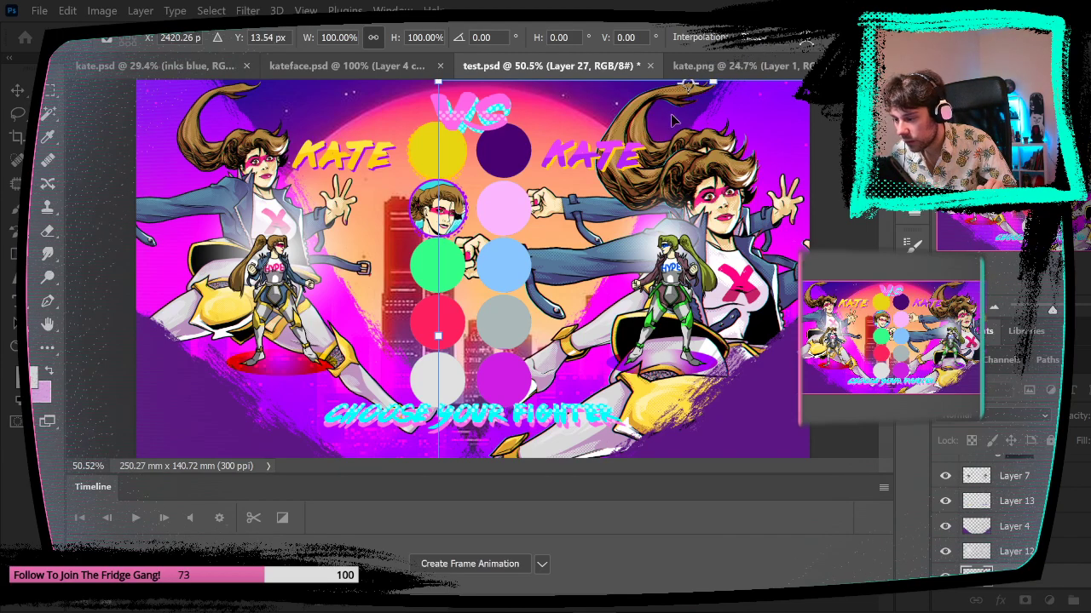
drag(435, 328, 512, 311)
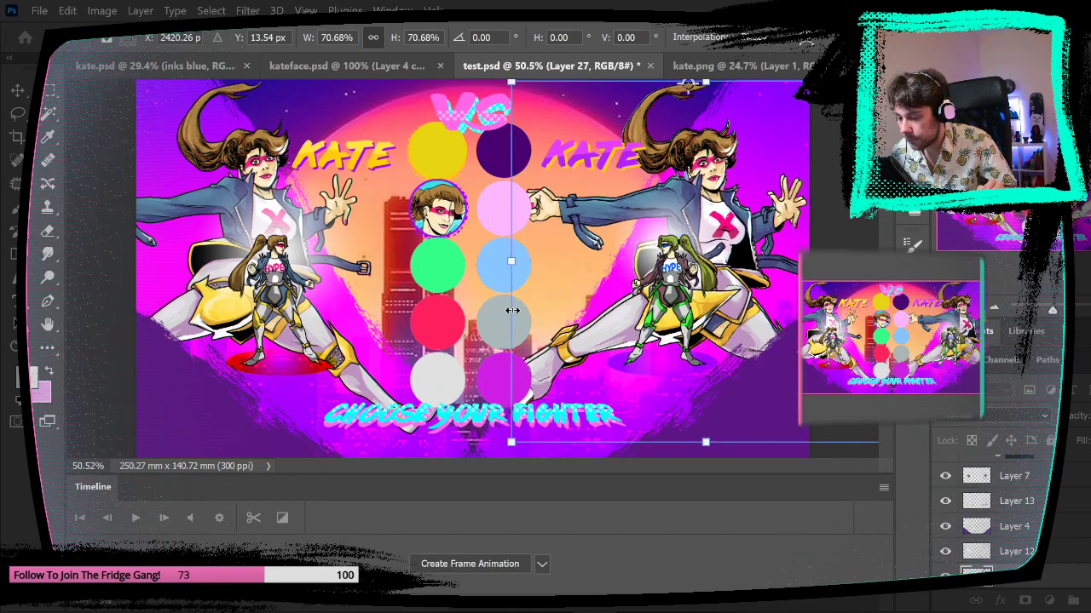
drag(708, 438, 706, 434)
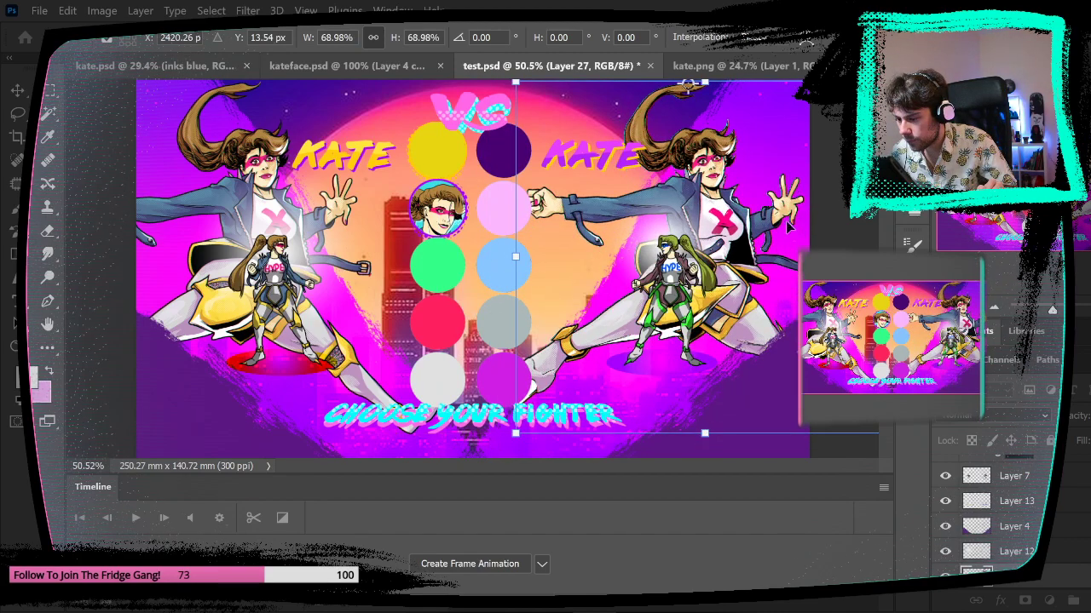
key(Return)
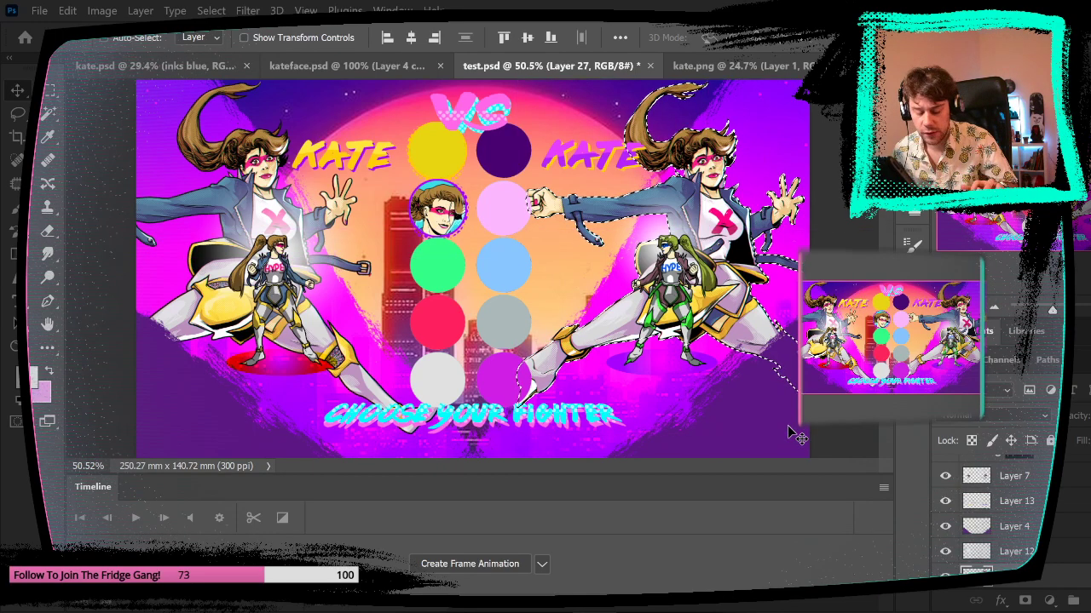
key(ctrl+j)
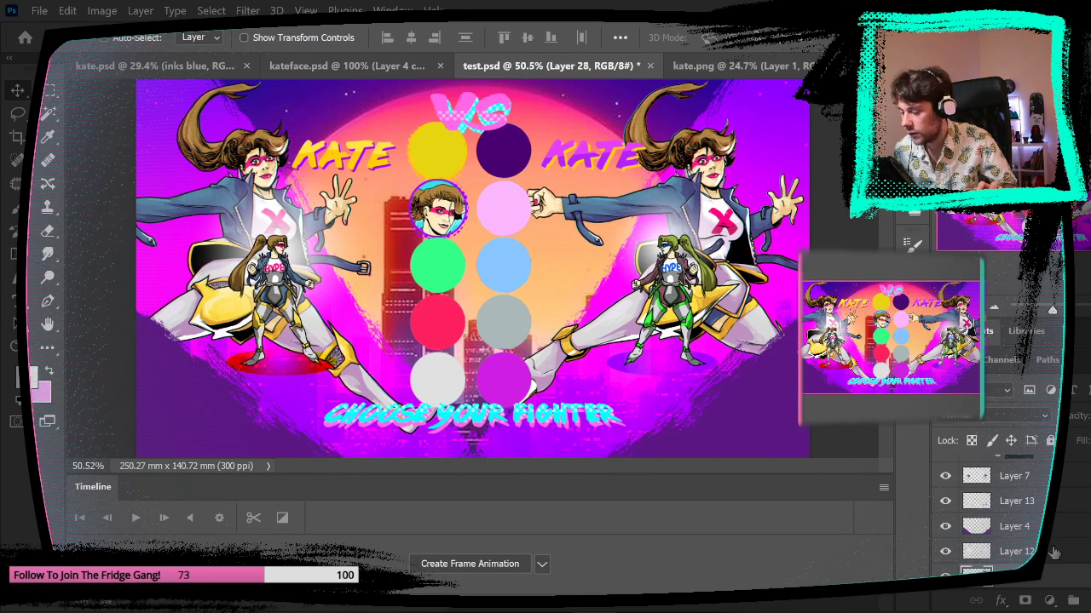
- Try deleting Layer 26, which holds the old leaping figures
scroll(1054, 553, down, 2)
click(1026, 575)
key(Delete)
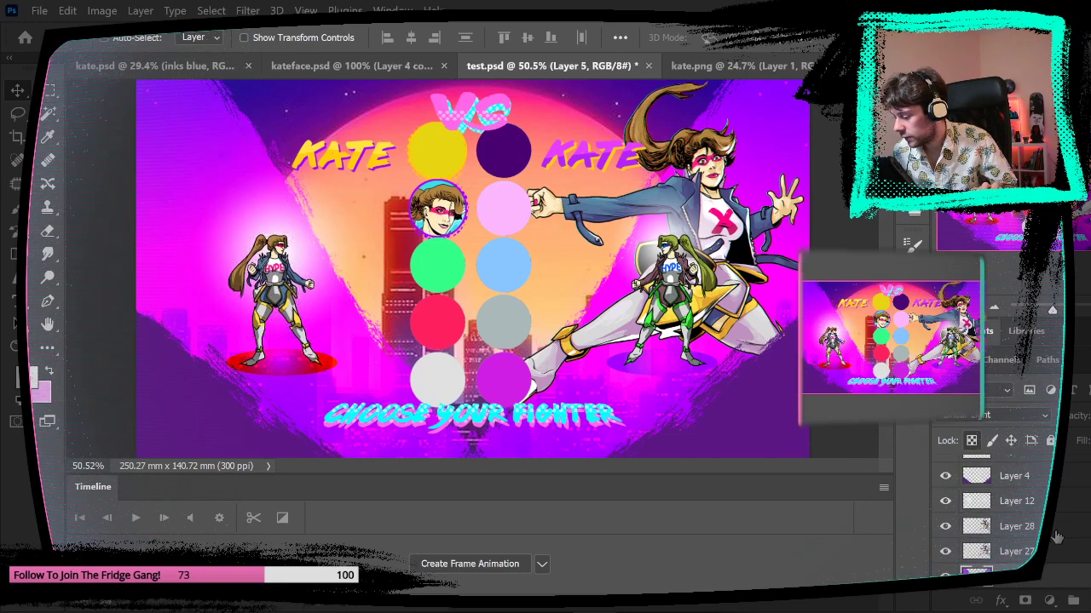
click(1056, 533)
key(ctrl+z)
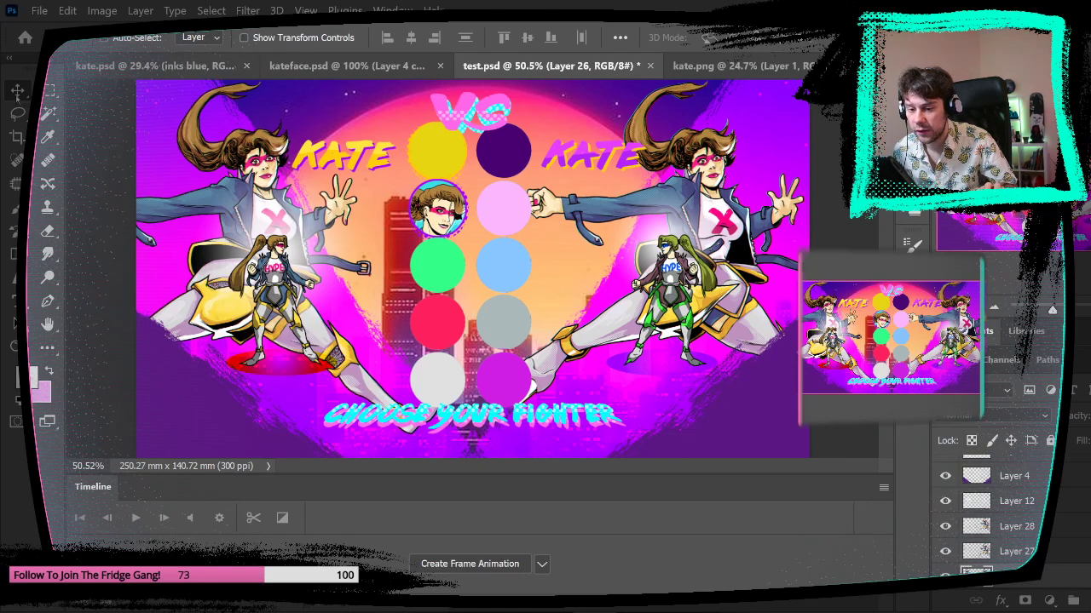
- Move the duplicated figure on Layer 28 to the left side, aligned over the old left-hand figure
click(1034, 533)
drag(729, 260, 290, 258)
drag(277, 310, 267, 315)
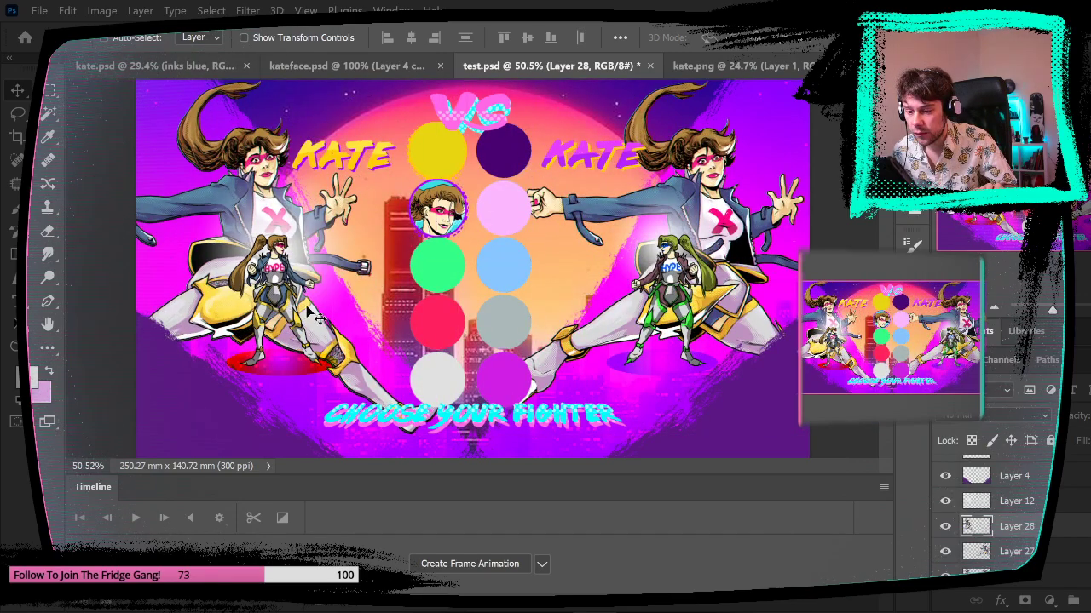
- Delete the old figures on Layer 26 and check Layer 12 by toggling its visibility off and on
click(1038, 578)
click(1067, 584)
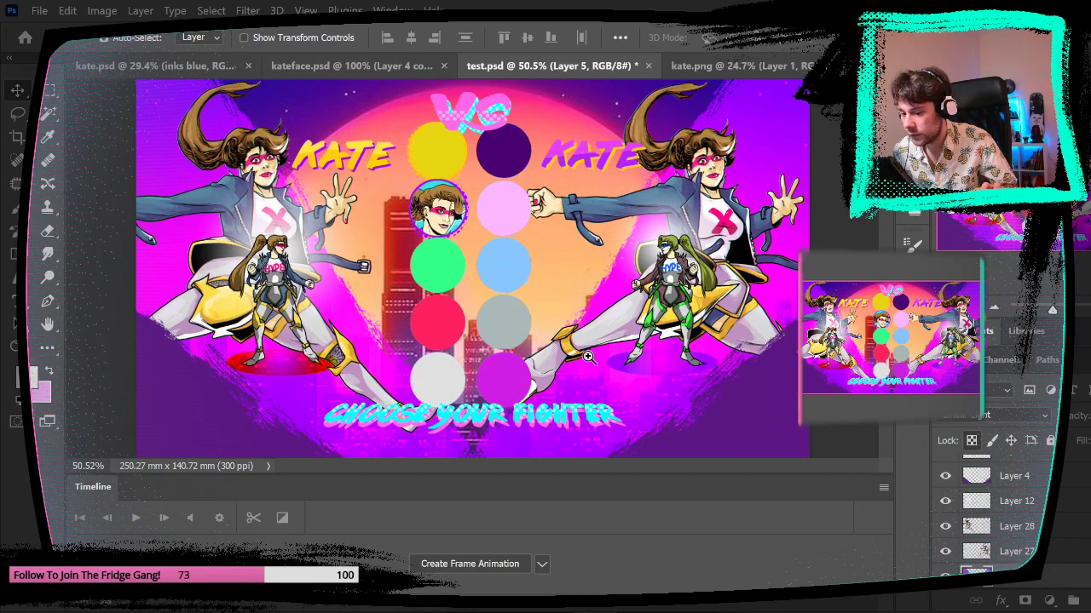
mouse_move(588, 356)
mouse_down()
mouse_move(556, 363)
mouse_move(571, 363)
mouse_up()
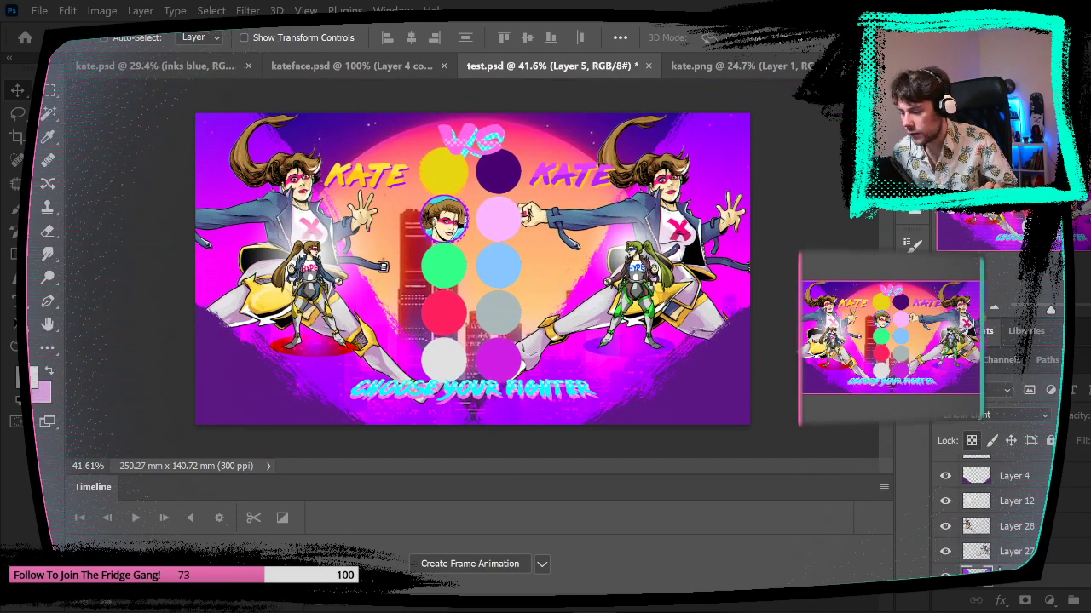
click(945, 503)
click(945, 503)
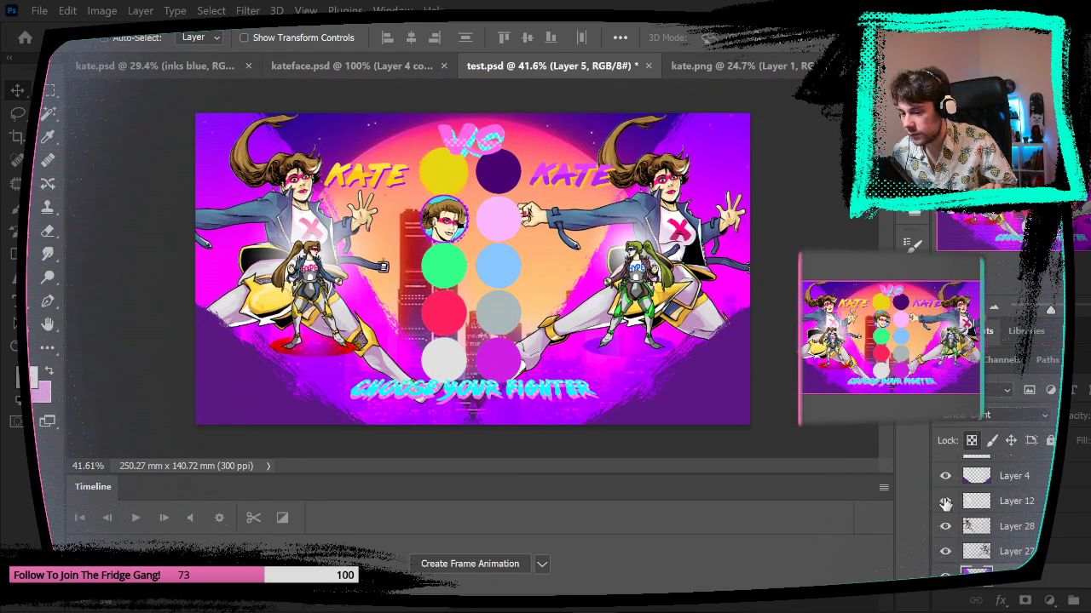
- Merge Layer 28 into Layer 27, add a new layer above it, and load the merged figures' outline as a selection
click(1018, 552)
click(1005, 529)
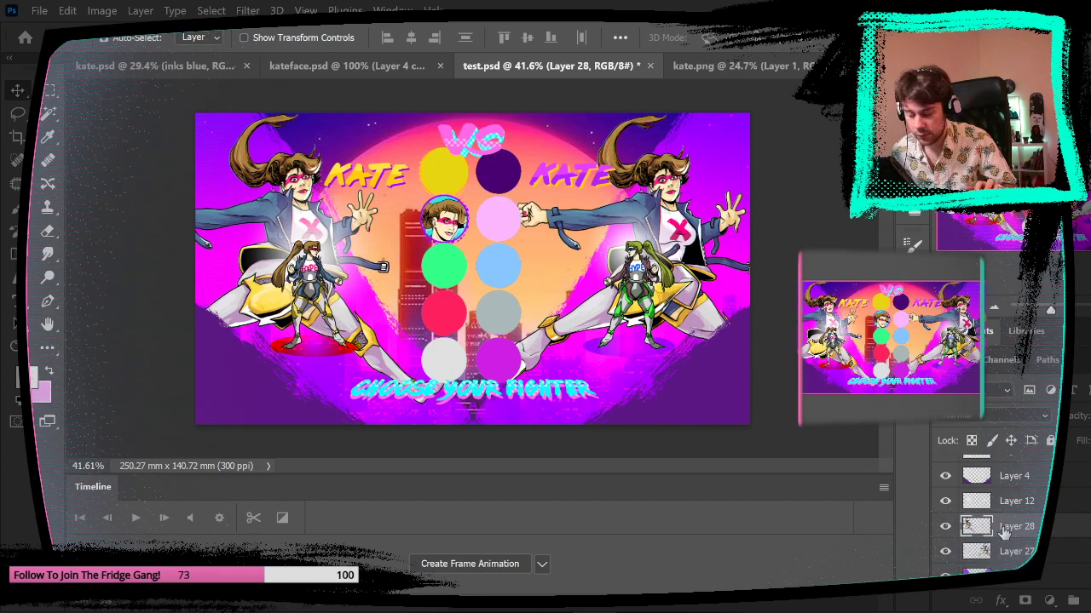
key(ctrl+e)
click(1089, 601)
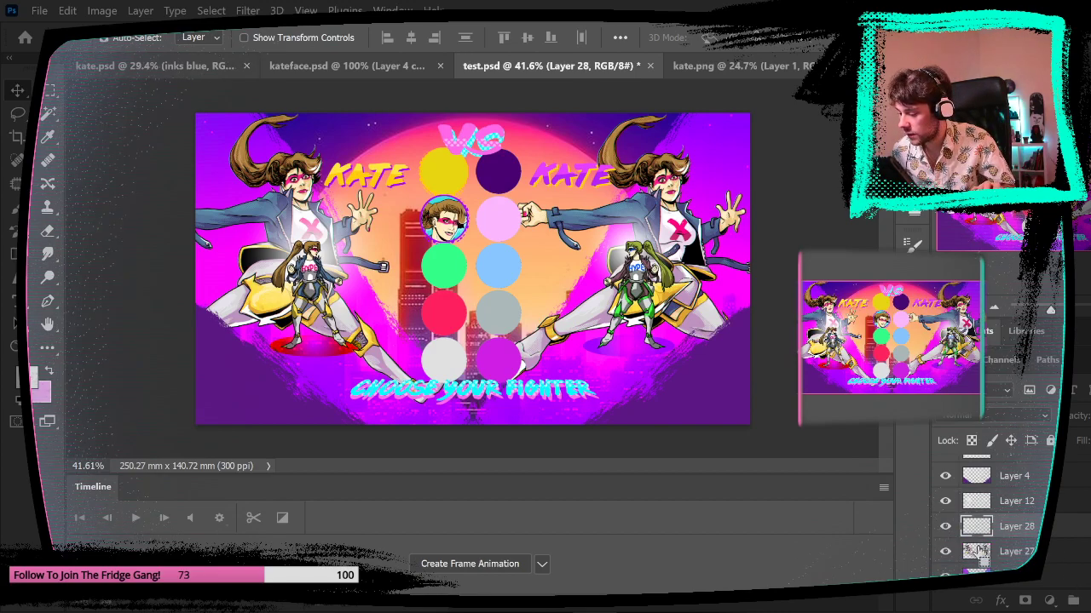
ctrl+click(978, 554)
- Set the foreground colour for the Gradient tool to a magenta sampled from the background artwork
key(g)
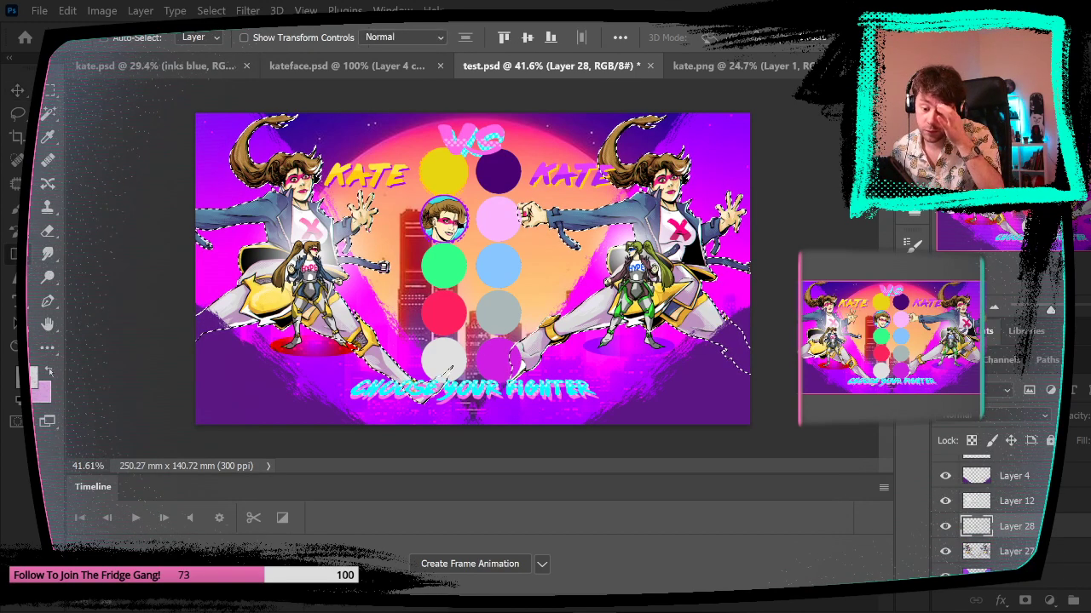
key(x)
click(50, 372)
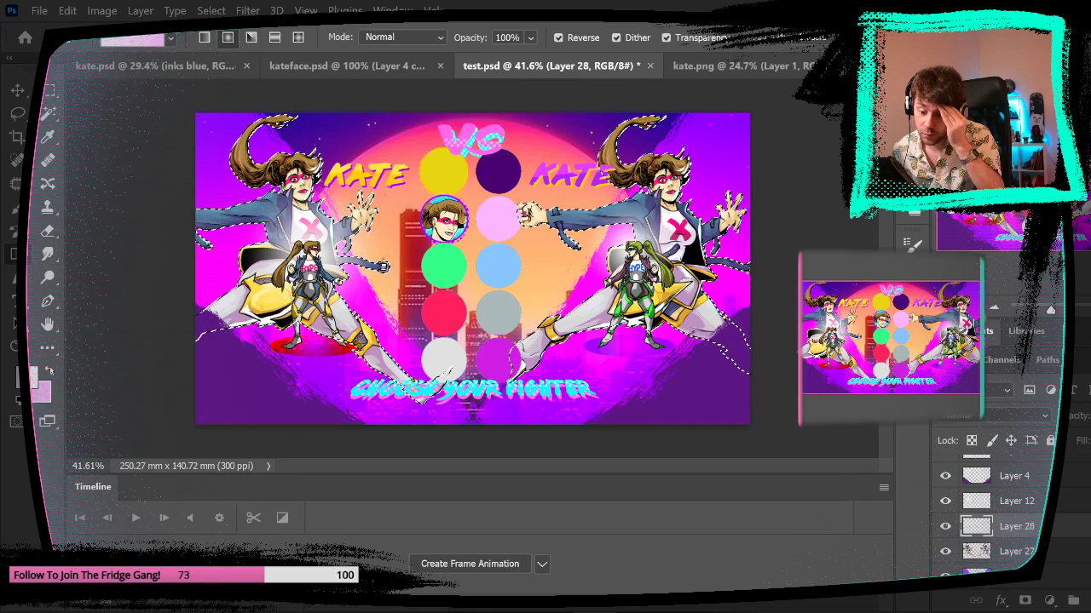
click(33, 375)
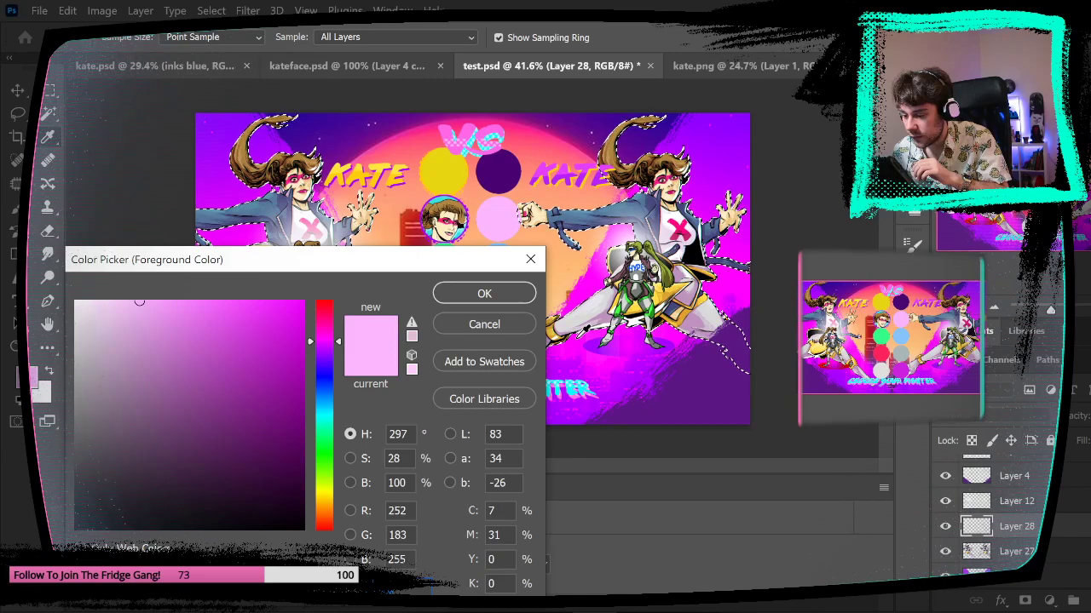
click(581, 336)
click(458, 293)
click(158, 36)
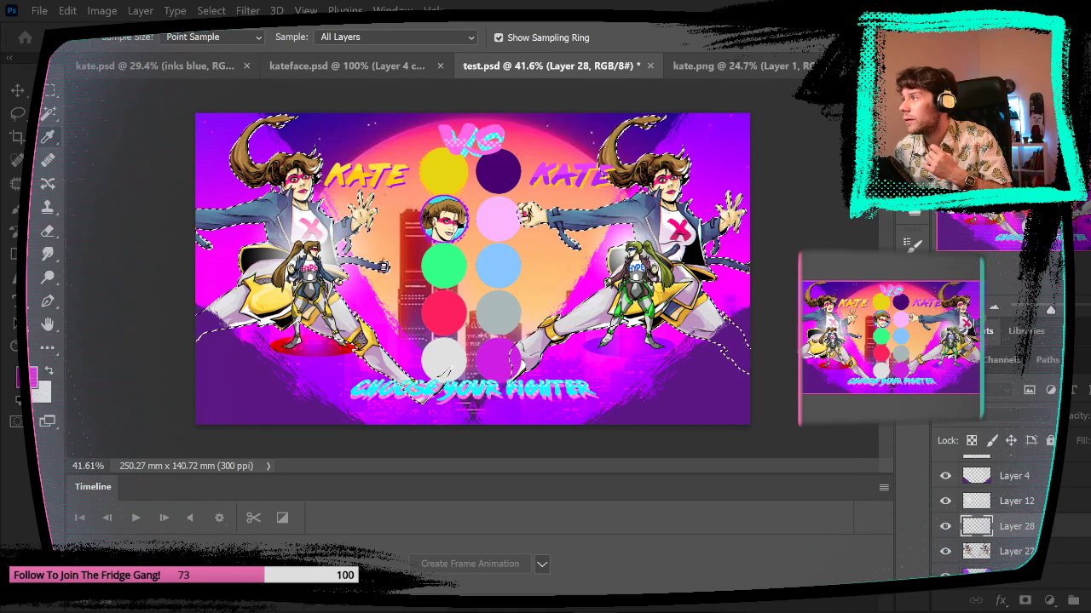
key(g)
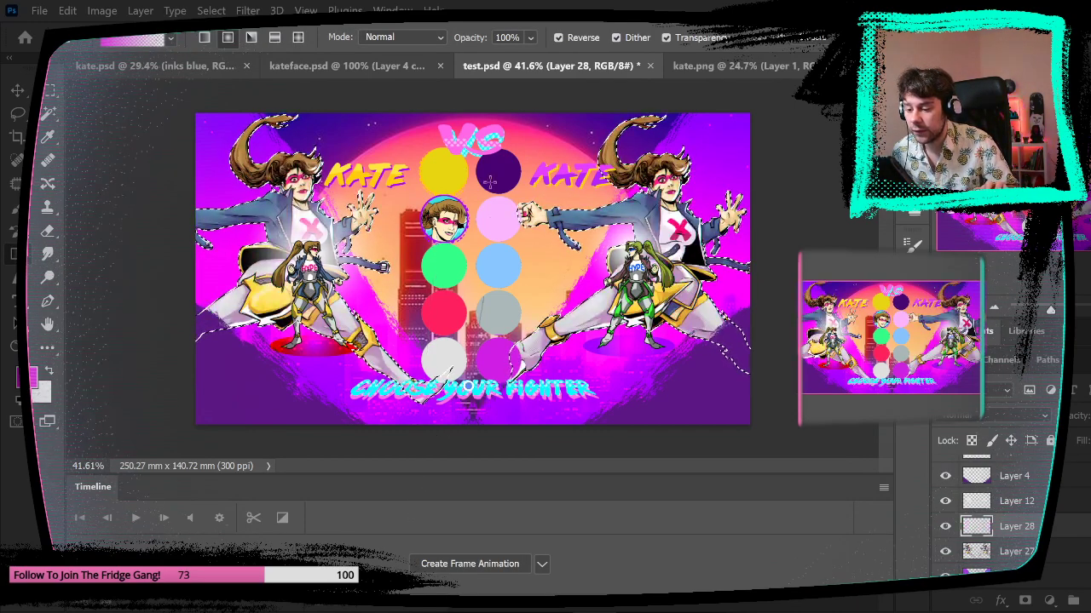
- Try filling the selected figures with a radial magenta gradient on the new layer
drag(490, 182, 489, 178)
key(ctrl+z)
key(ctrl+shift+z)
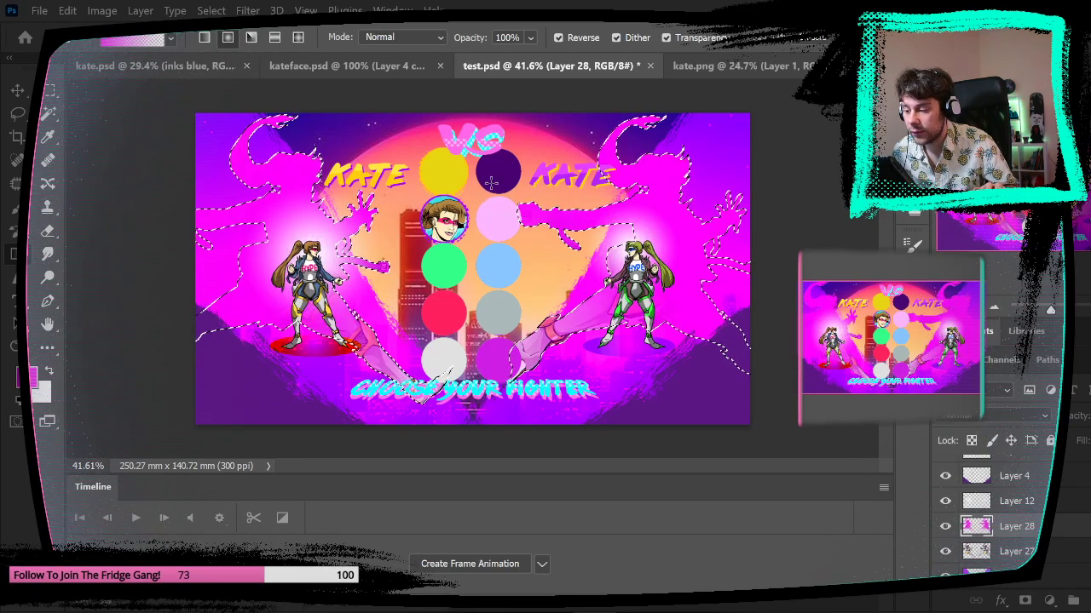
key(ctrl+z)
drag(482, 516, 482, 518)
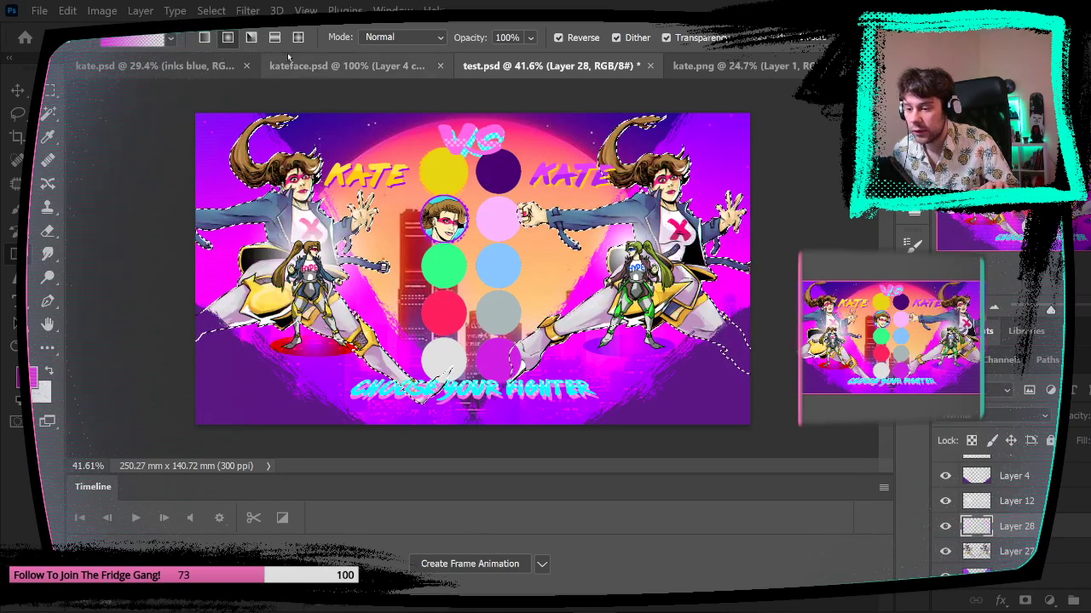
- Apply a linear magenta gradient over the selected figures, fading their legs into the background, and clear the selection
click(203, 38)
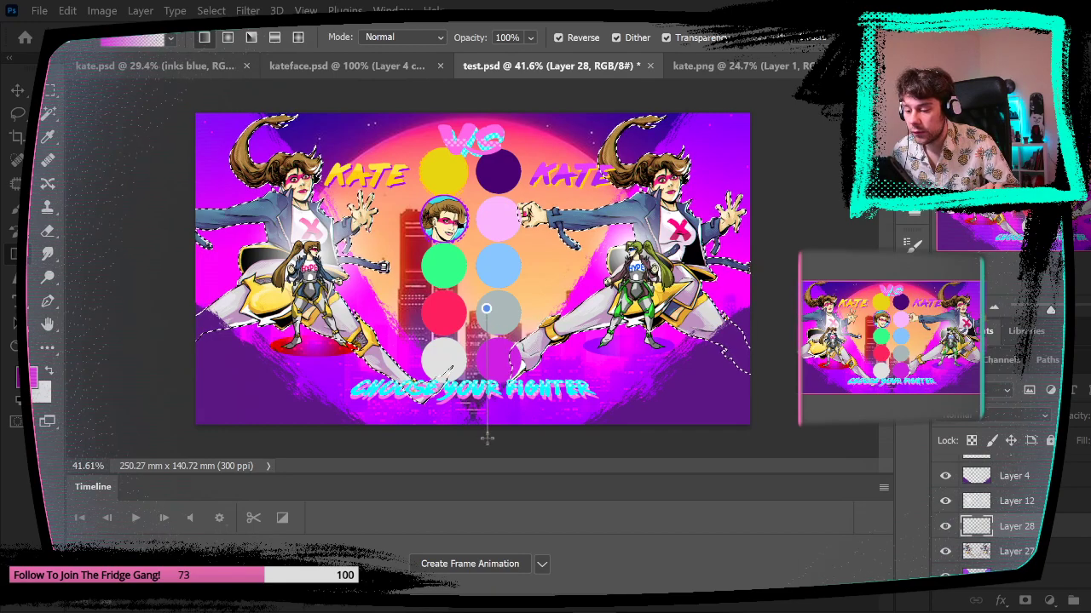
drag(486, 438, 471, 439)
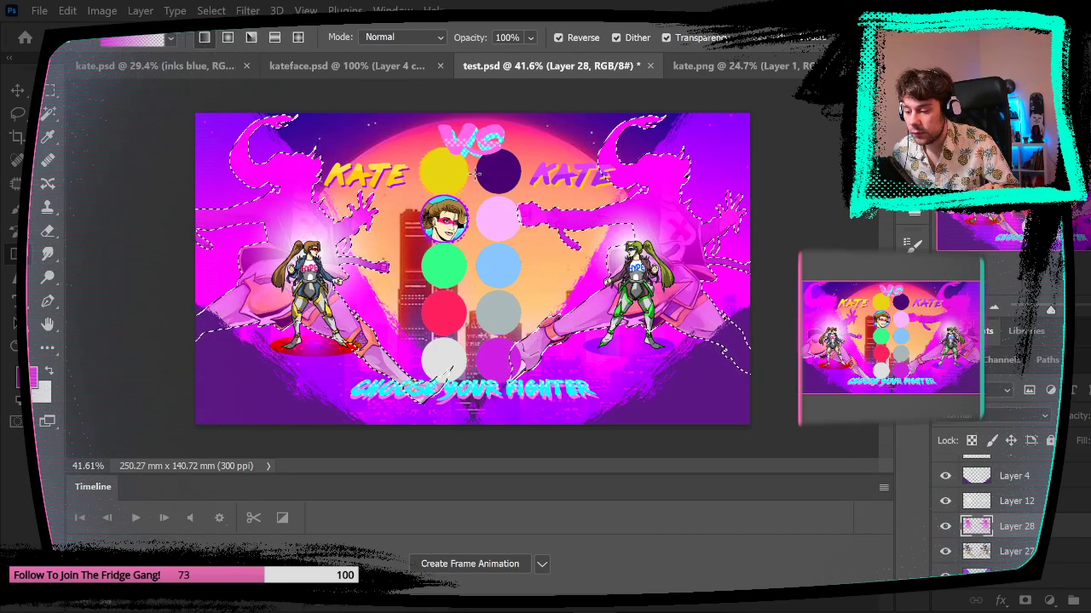
key(ctrl+z)
drag(474, 156, 463, 492)
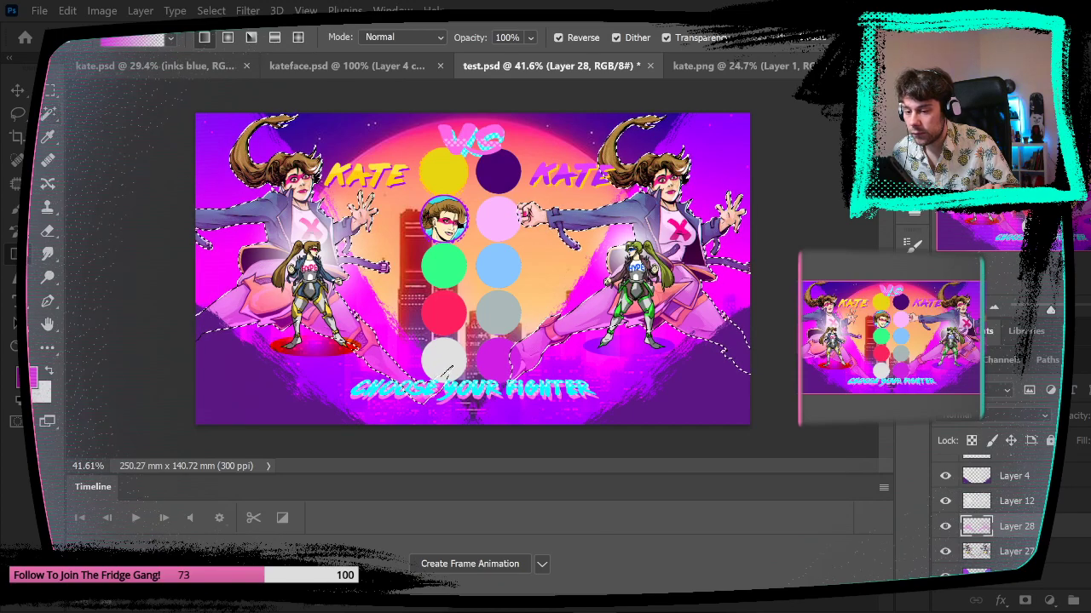
key(m)
click(185, 305)
- Save test.psd with the updated figures and gradient
mouse_move(642, 438)
mouse_down()
mouse_move(625, 440)
mouse_move(648, 434)
mouse_up()
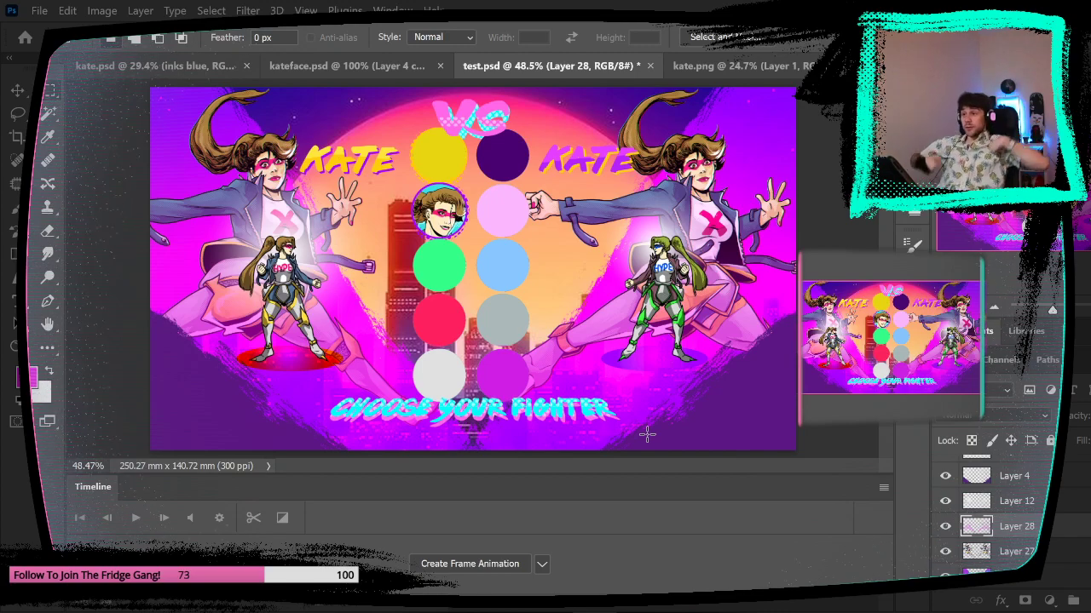
click(40, 10)
click(85, 211)
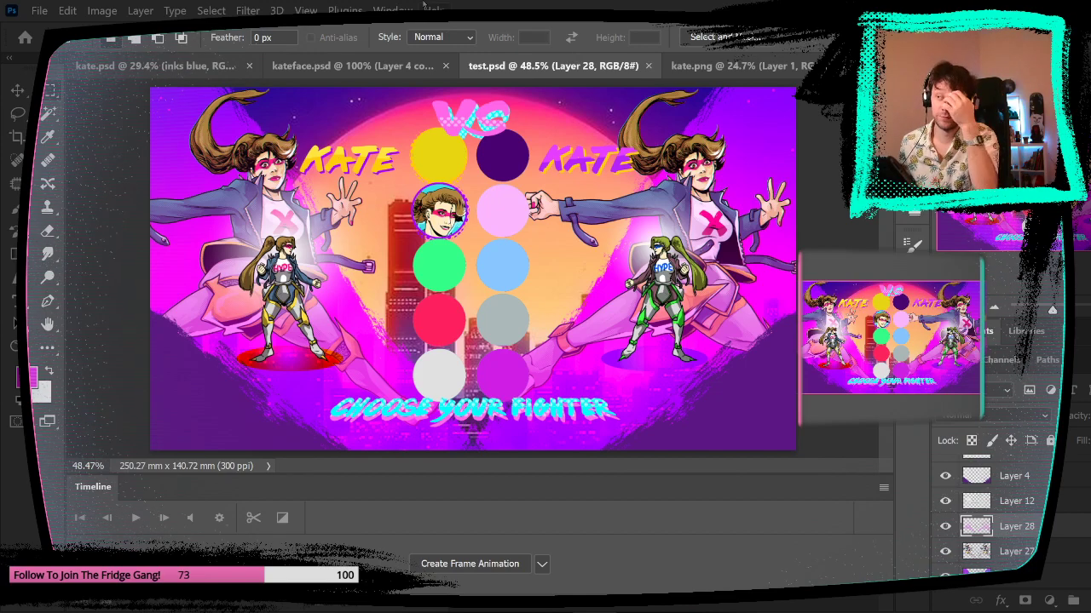
click(40, 12)
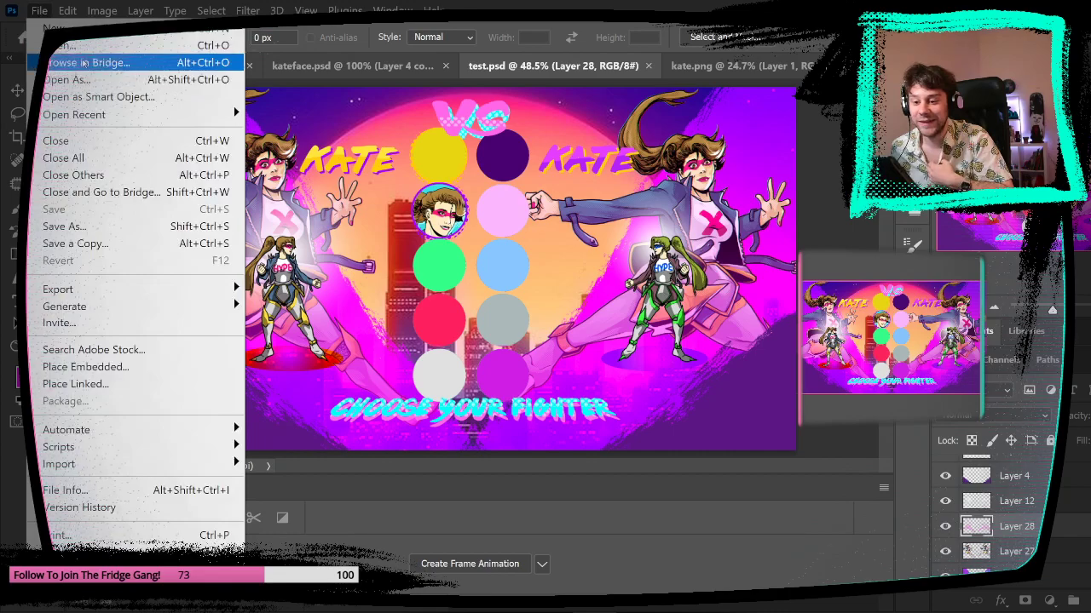
click(82, 47)
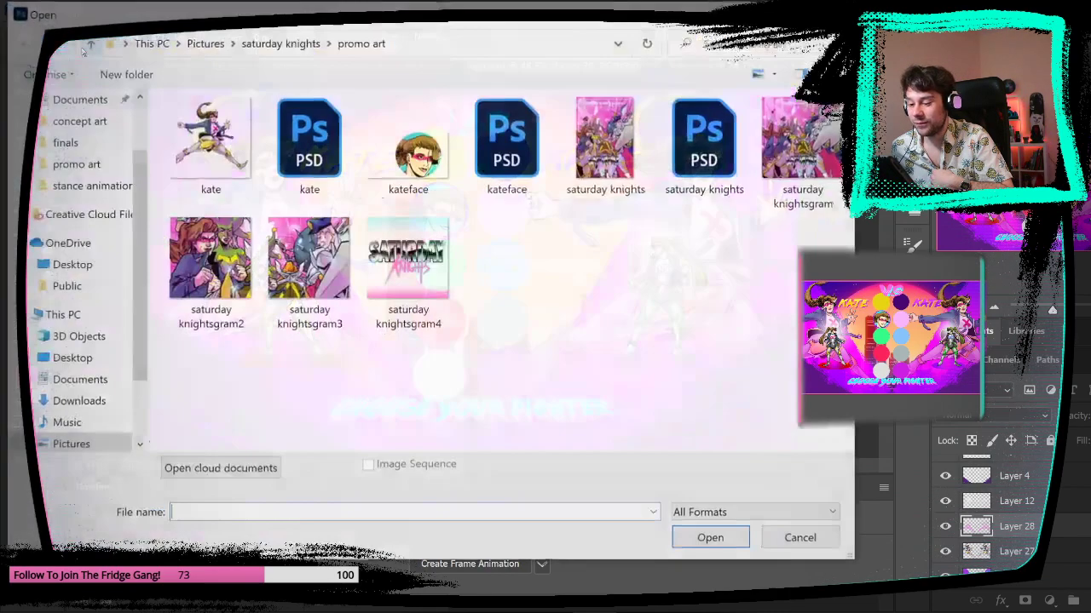
click(795, 535)
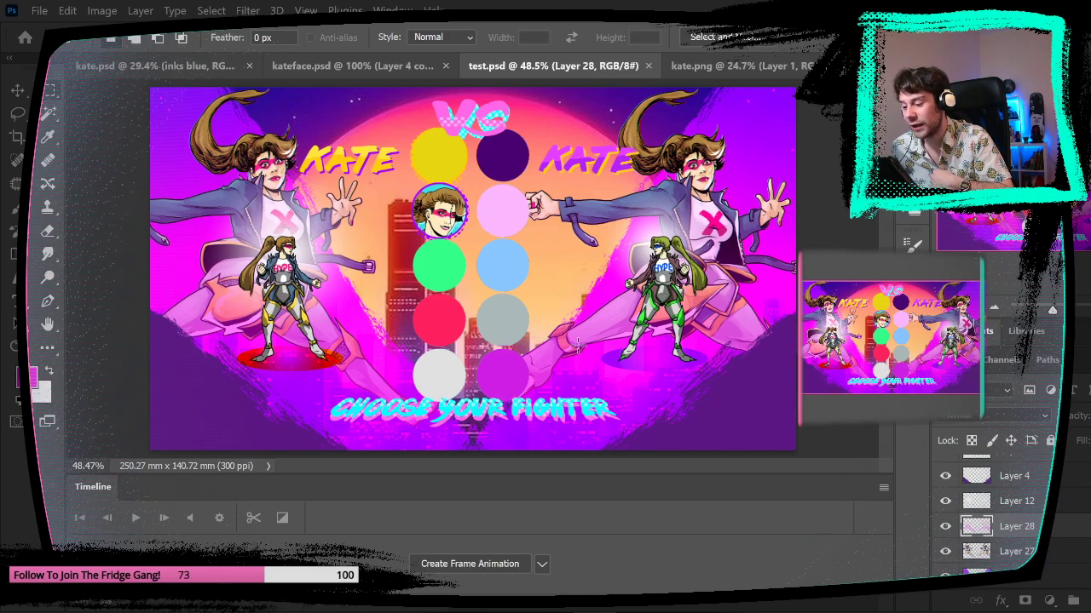
- Close test.psd, and close kate.png without saving its changes
click(649, 66)
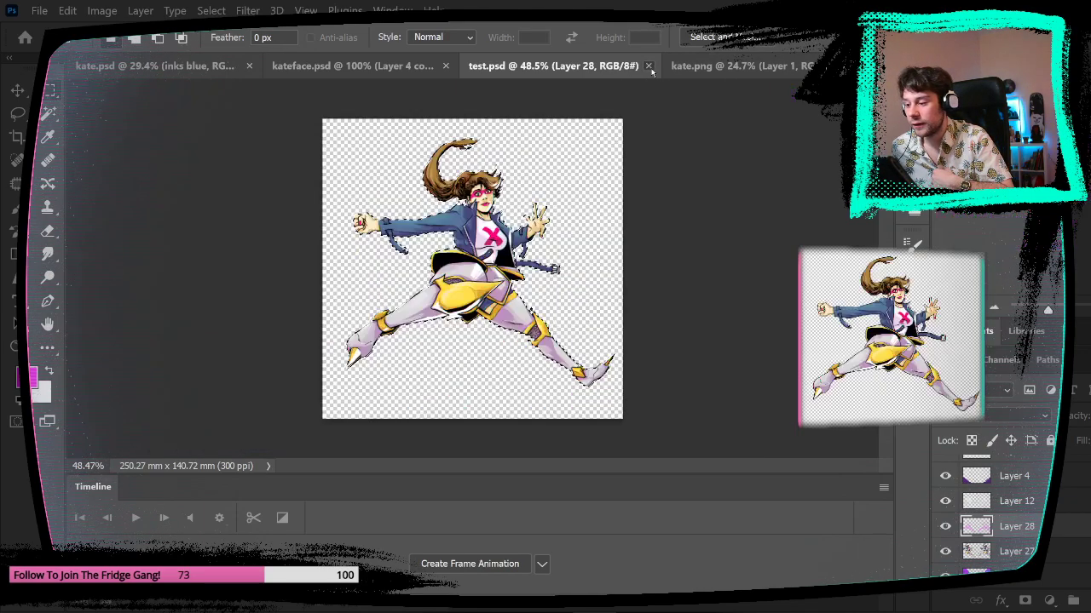
click(726, 66)
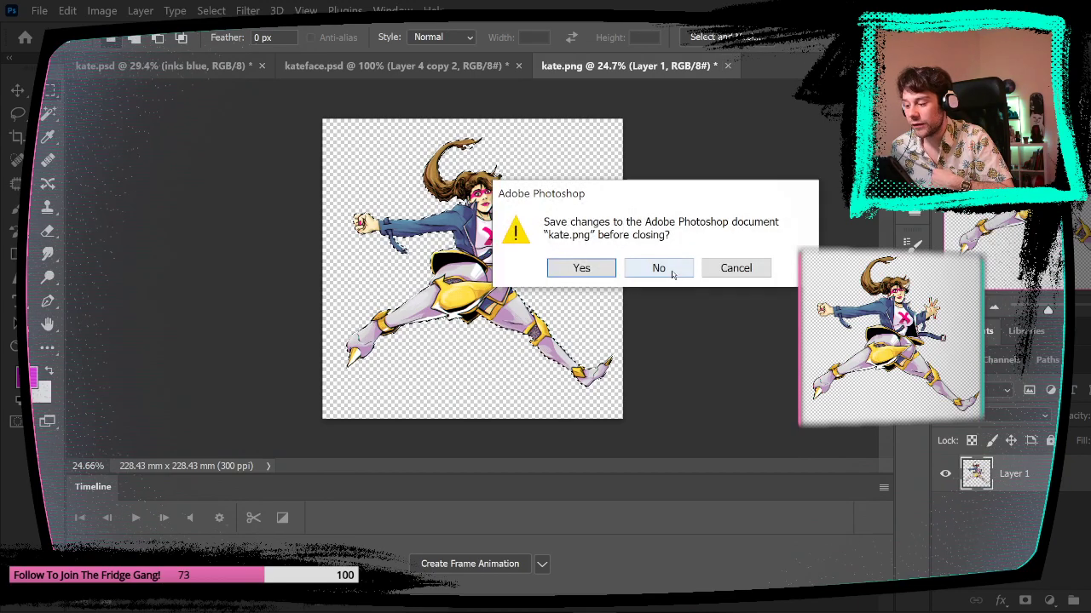
click(660, 269)
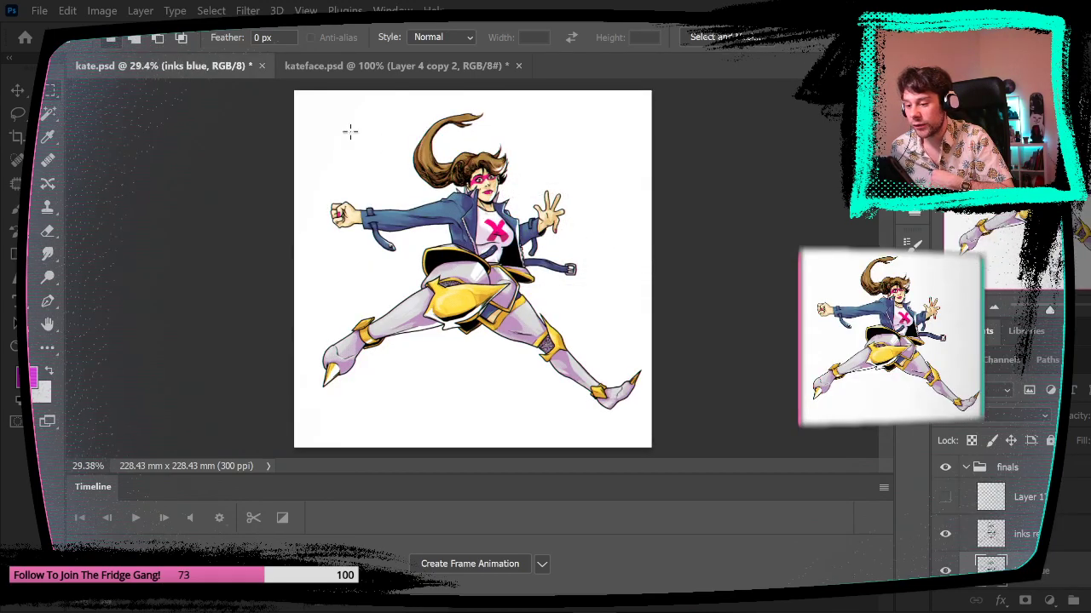
- Close kate.psd with its changes saved, and close kateface.psd without saving
click(261, 66)
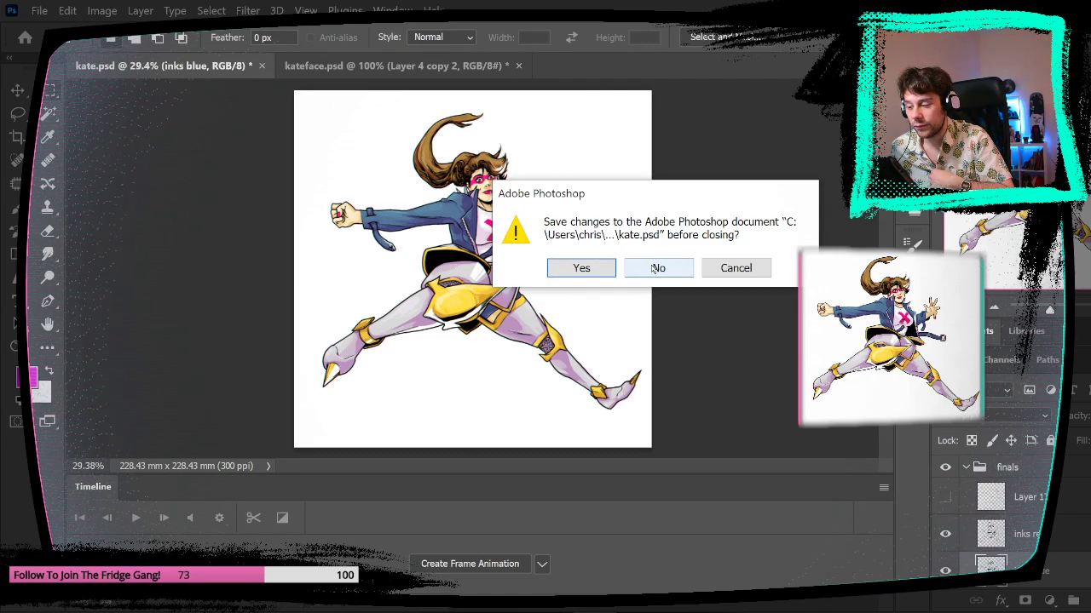
click(583, 269)
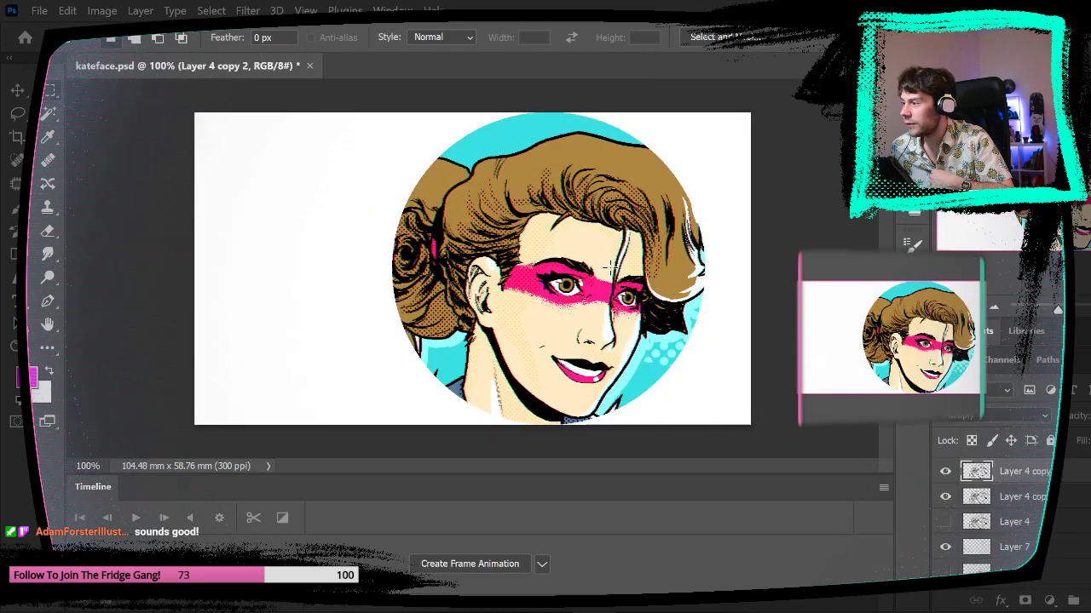
click(310, 70)
click(660, 268)
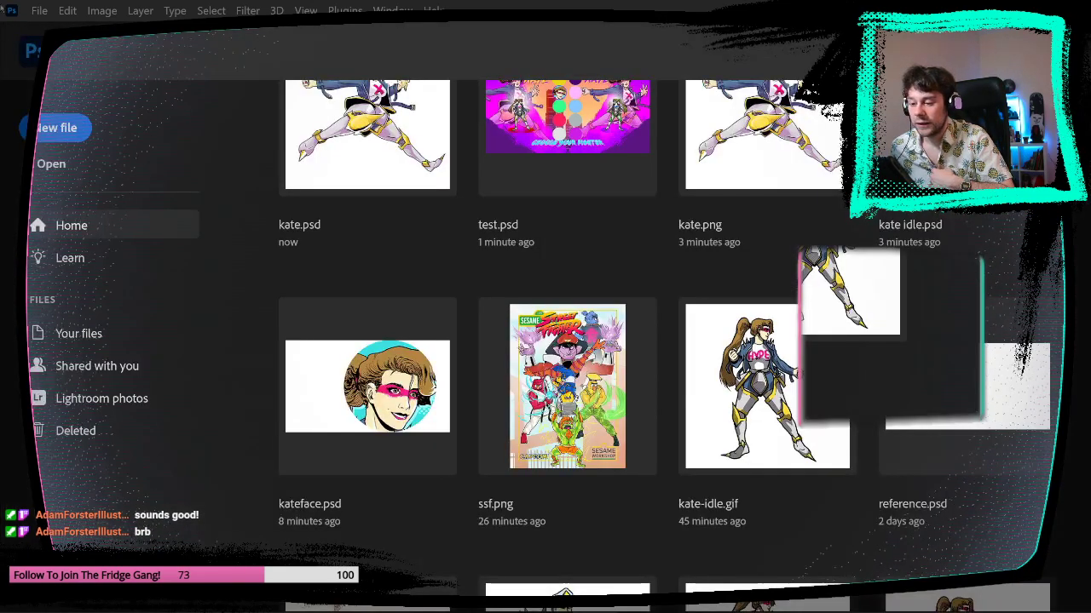
- Open kate idle.psd from the recent files
scroll(369, 312, down, 3)
scroll(366, 348, up, 2)
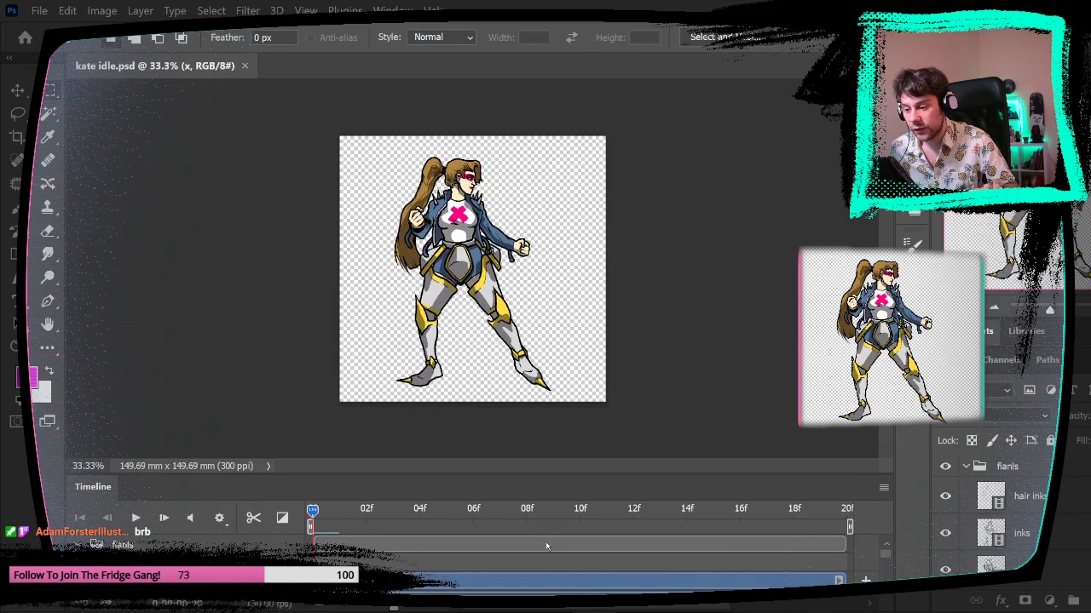
- Show the white background layer behind the idle-stance figure and select the whole canvas
scroll(957, 511, down, 4)
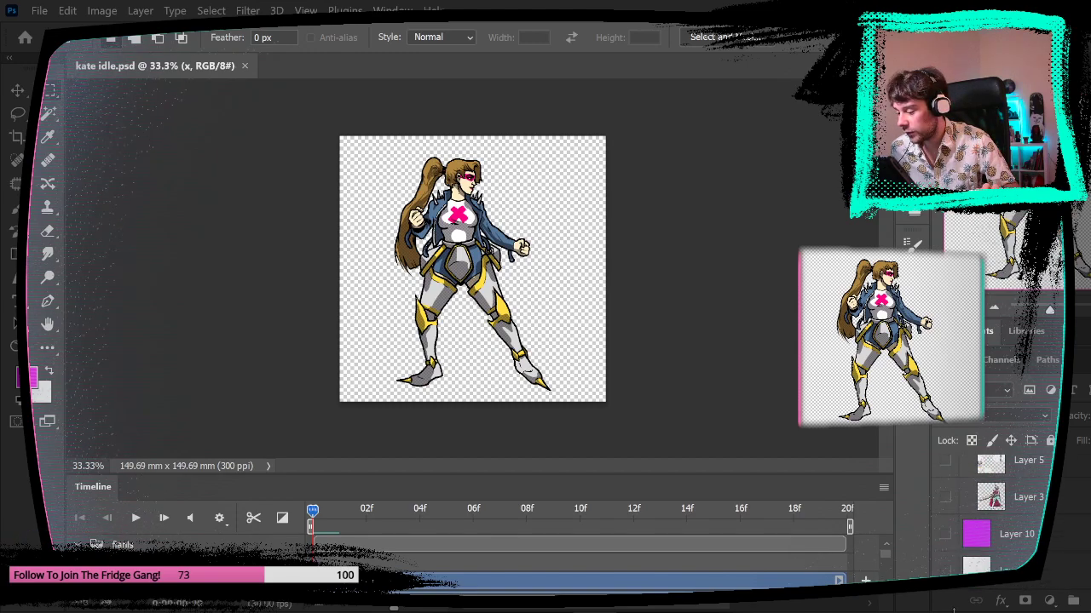
click(953, 571)
key(ctrl+a)
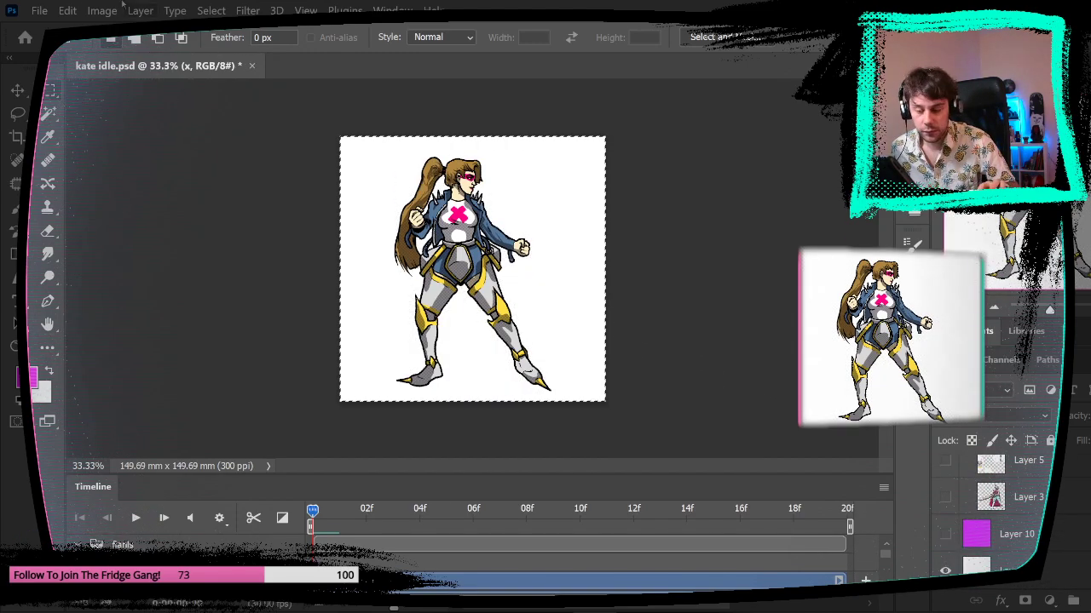
- Create a blank 50.8 x 50.8 mm document at 300 ppi, and close kate idle.psd without saving
click(40, 11)
click(49, 28)
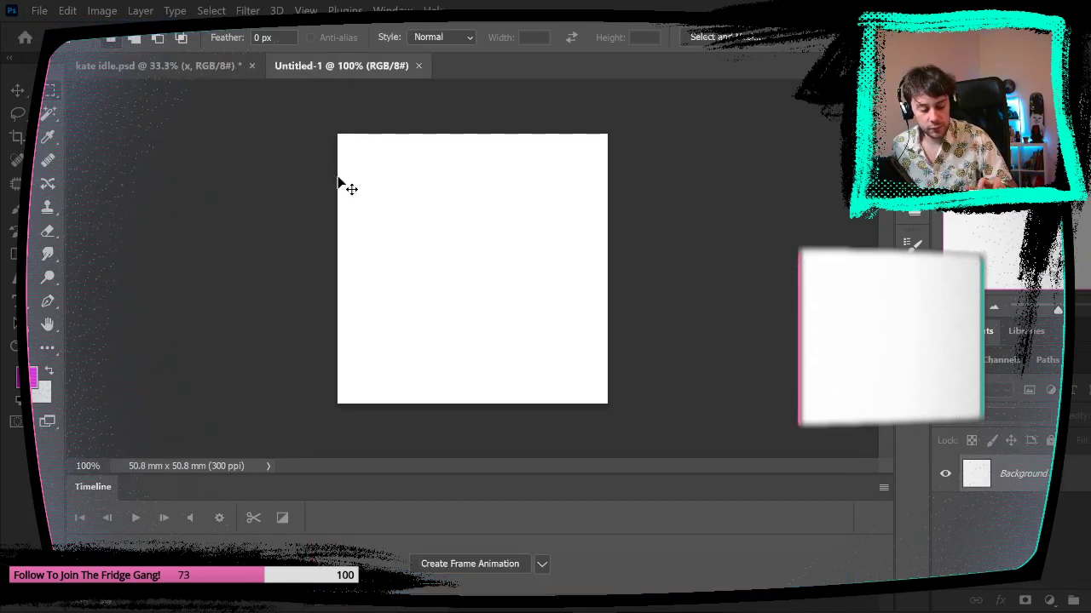
click(256, 66)
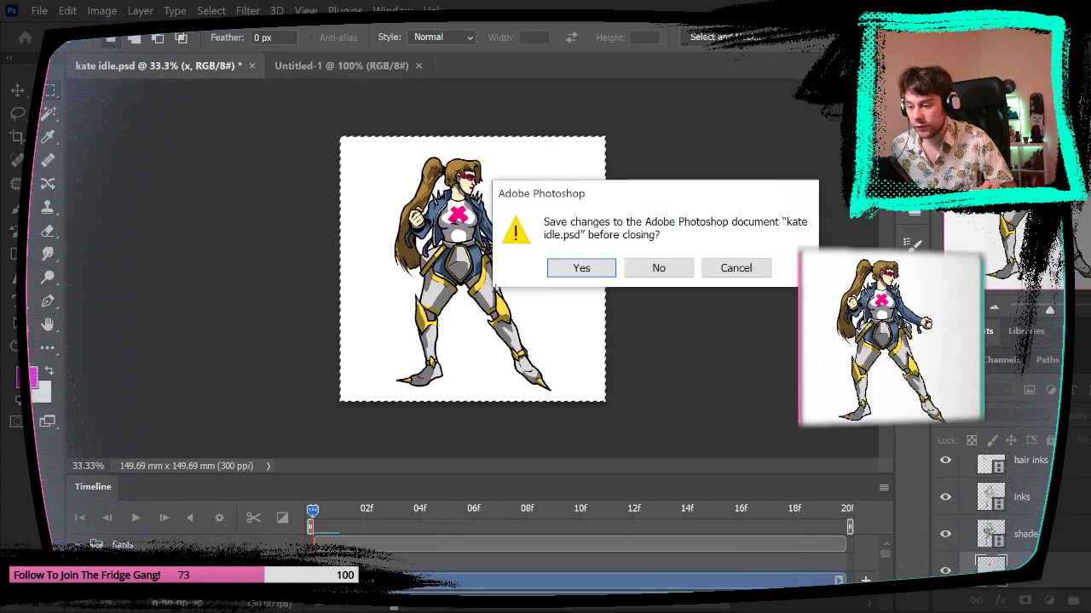
click(650, 267)
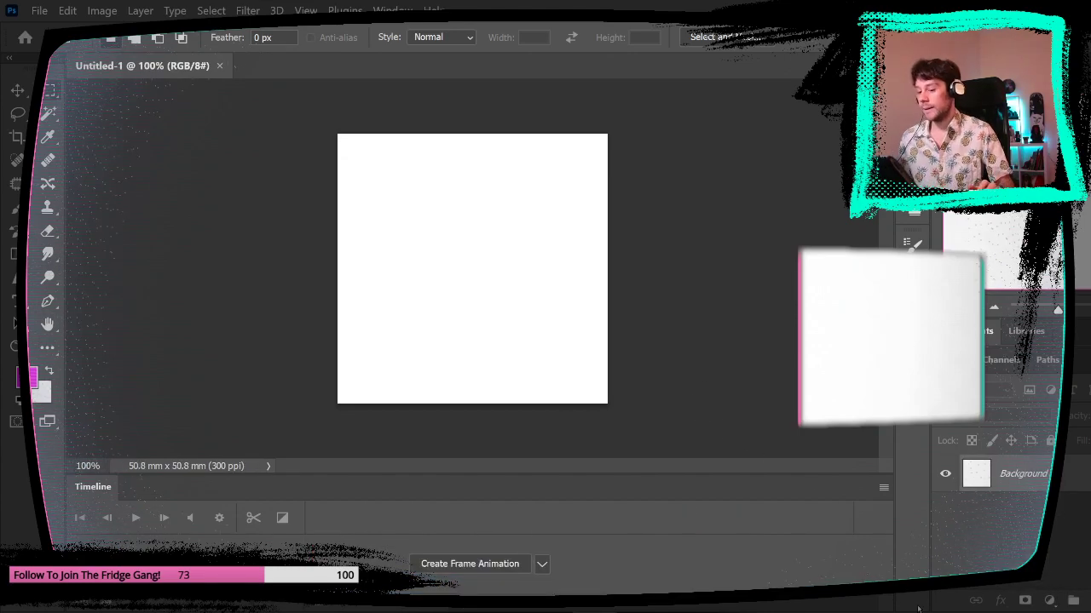
- Set the foreground colour to bright turquoise with hue 175°, saturation 100% and brightness 100%
click(30, 381)
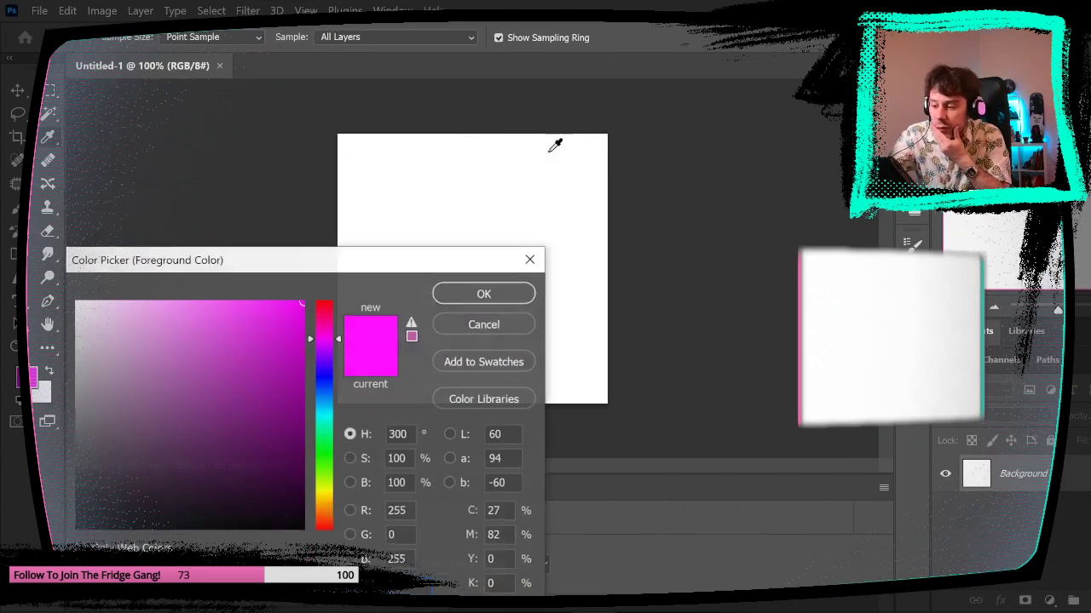
click(310, 418)
drag(283, 358, 272, 328)
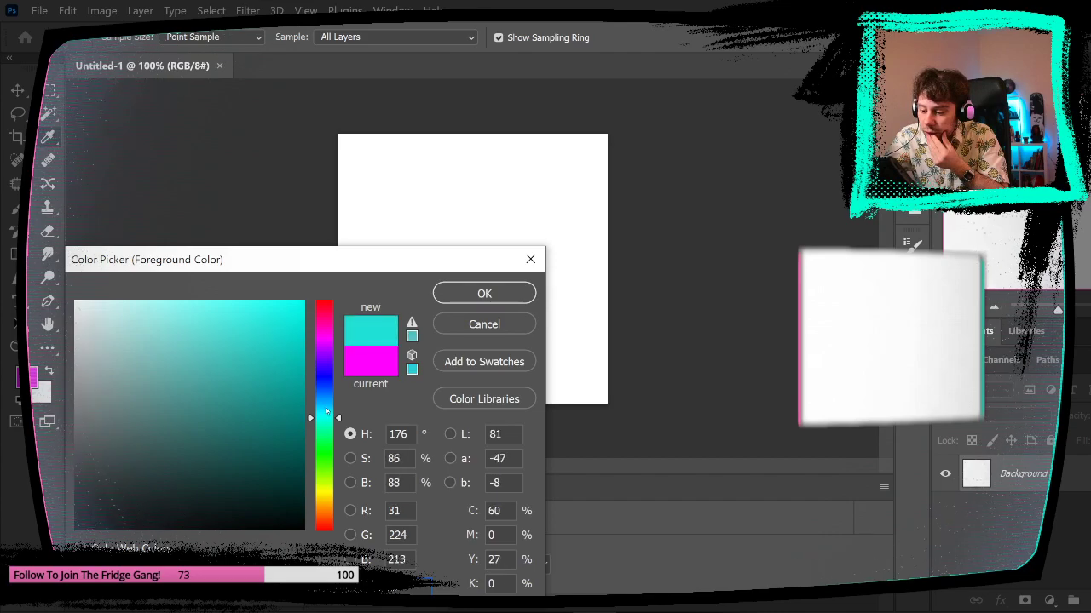
drag(325, 423, 327, 409)
click(294, 373)
click(304, 302)
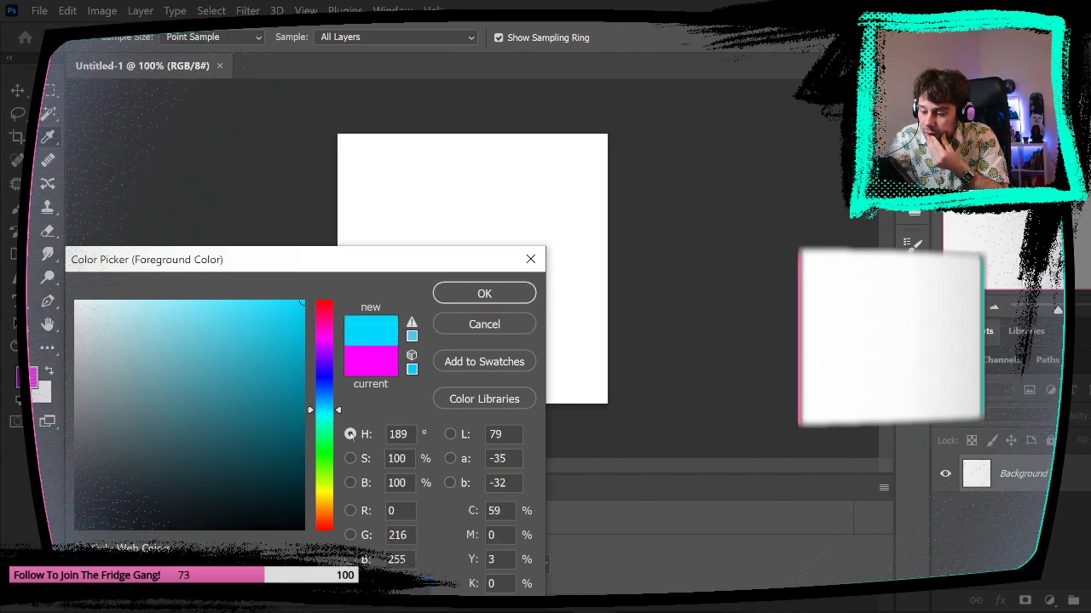
click(329, 426)
click(327, 419)
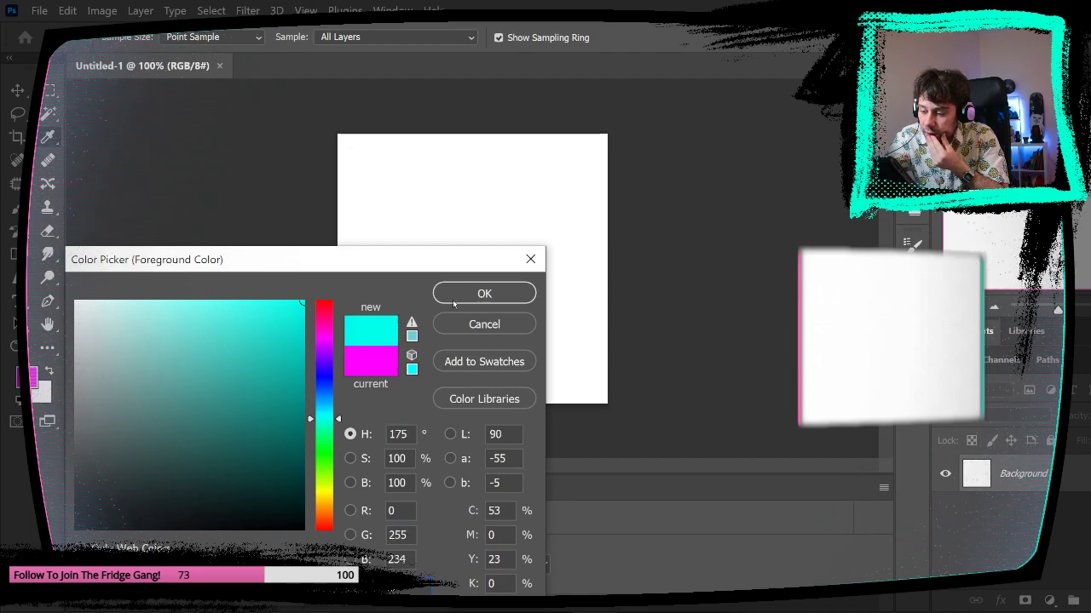
key(Return)
- Choose the Kyle's Drawing Box - Happy HB brush from the megapack's Drawing Box folder
key(b)
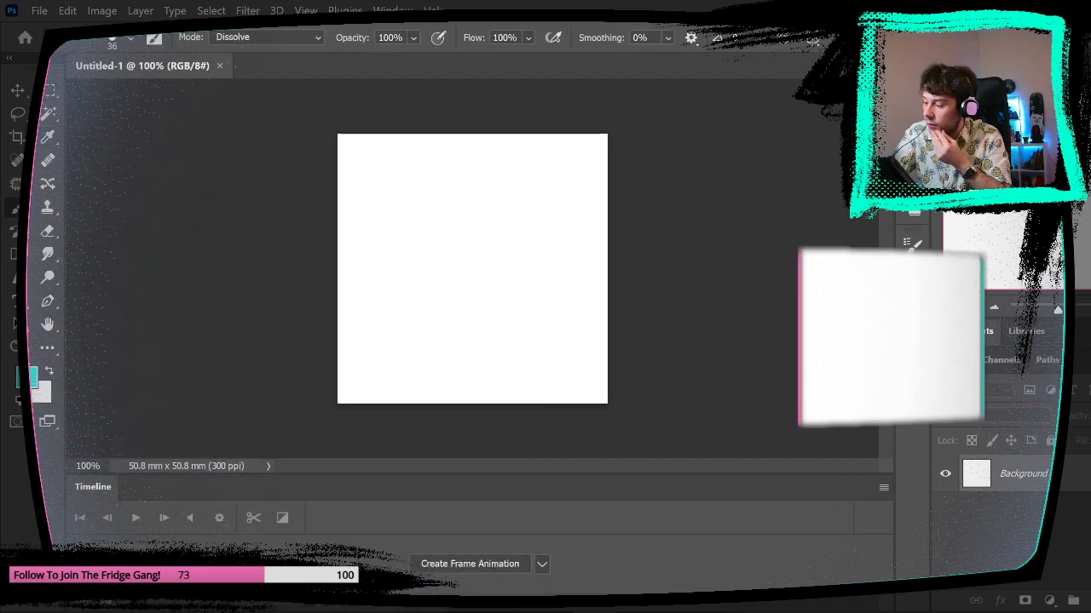
click(912, 271)
scroll(700, 401, down, 20)
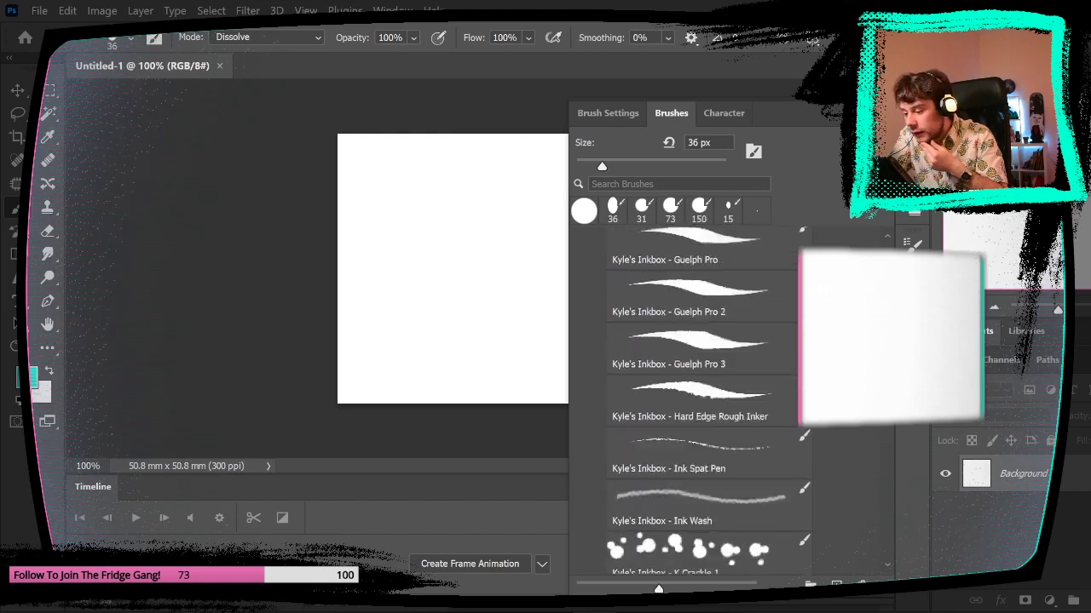
scroll(700, 400, up, 20)
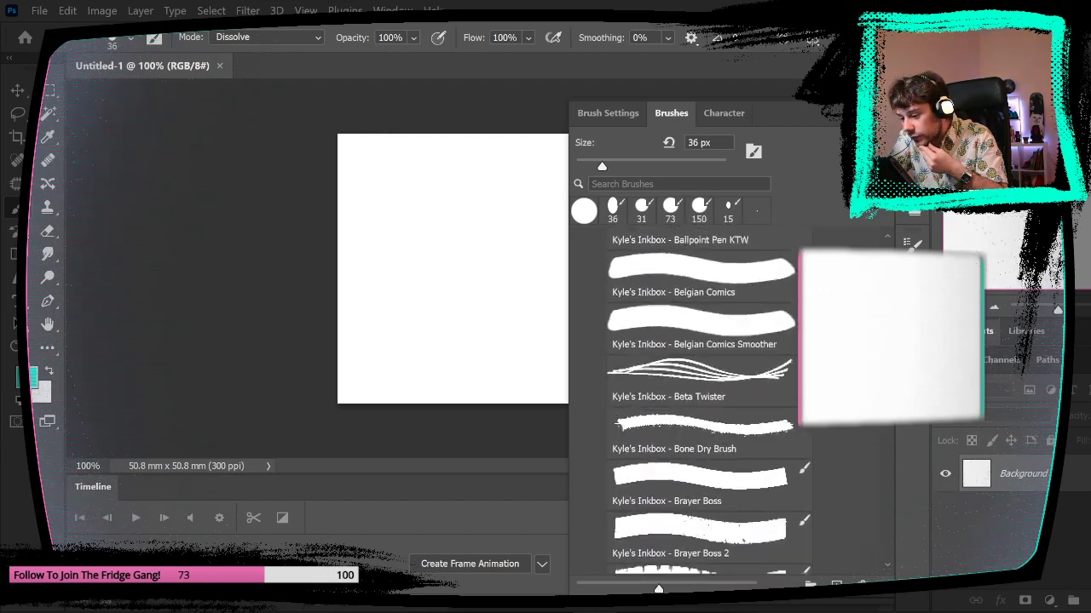
scroll(700, 400, down, 4)
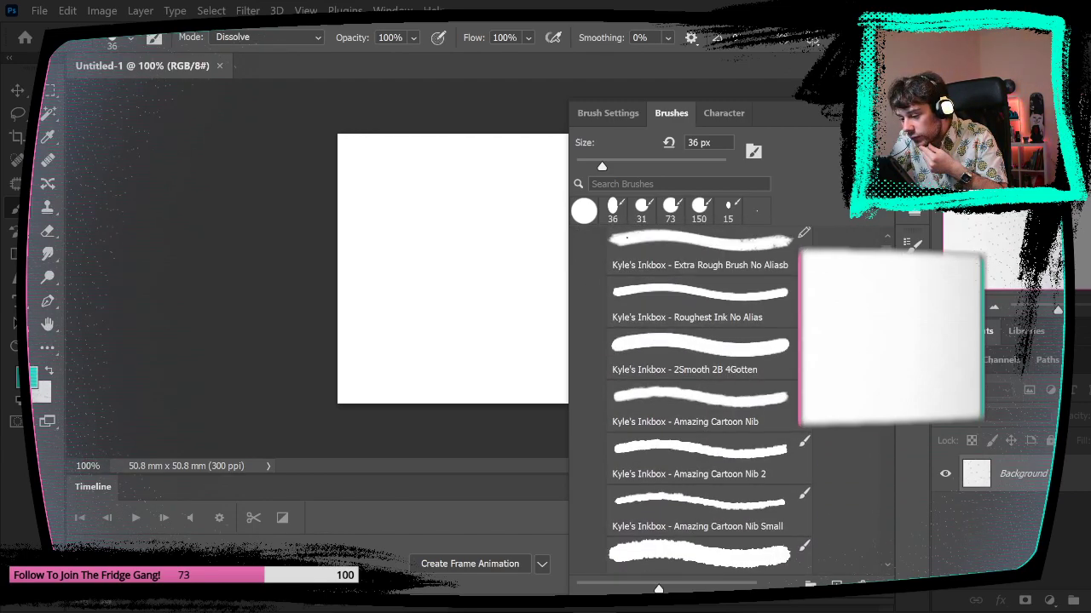
scroll(701, 401, down, 15)
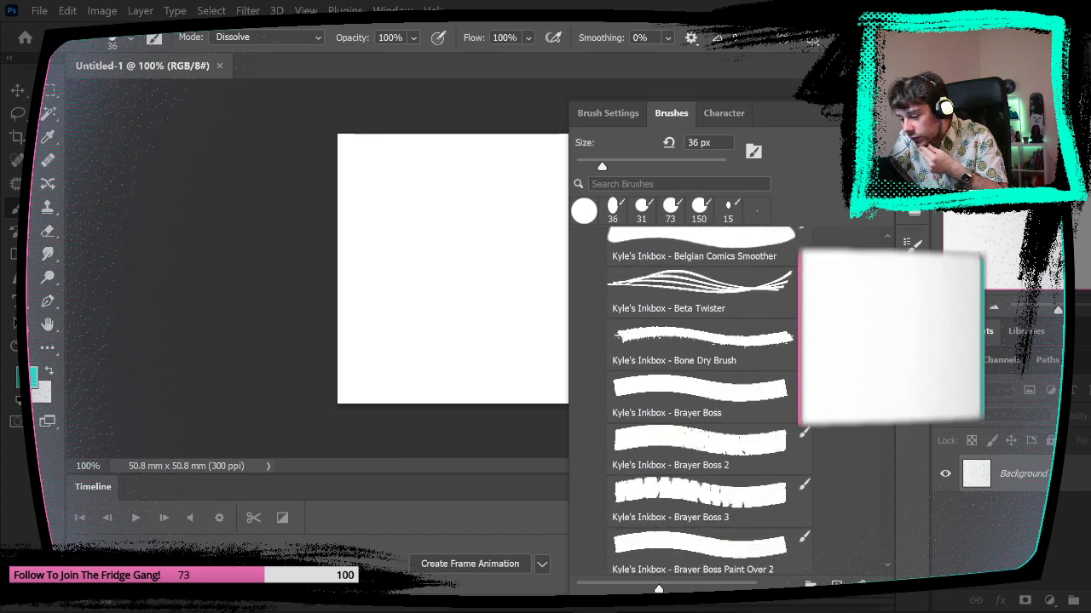
scroll(701, 400, up, 20)
click(598, 423)
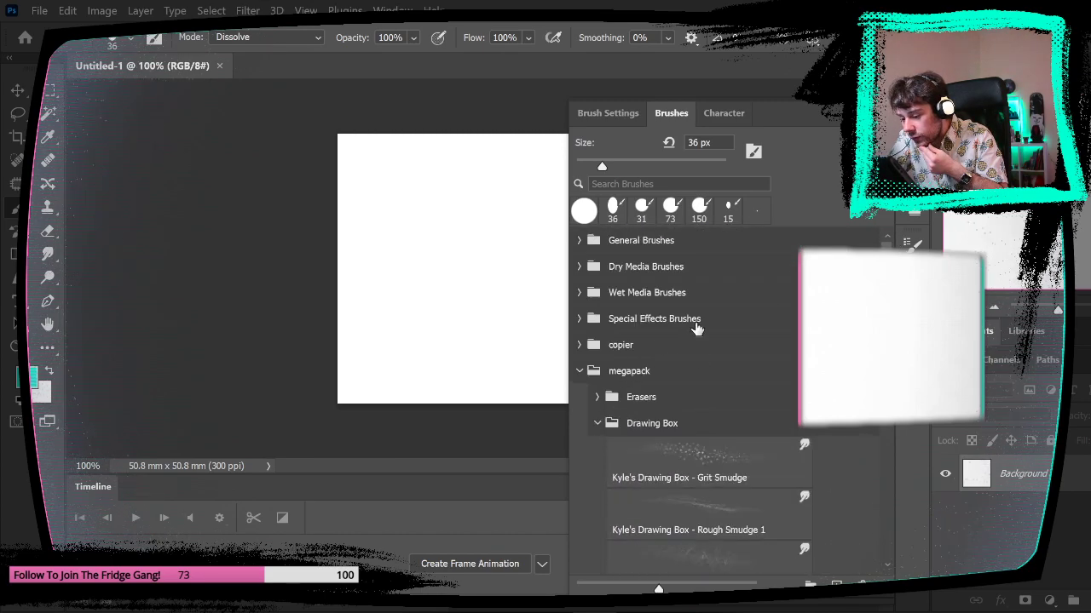
scroll(700, 401, down, 20)
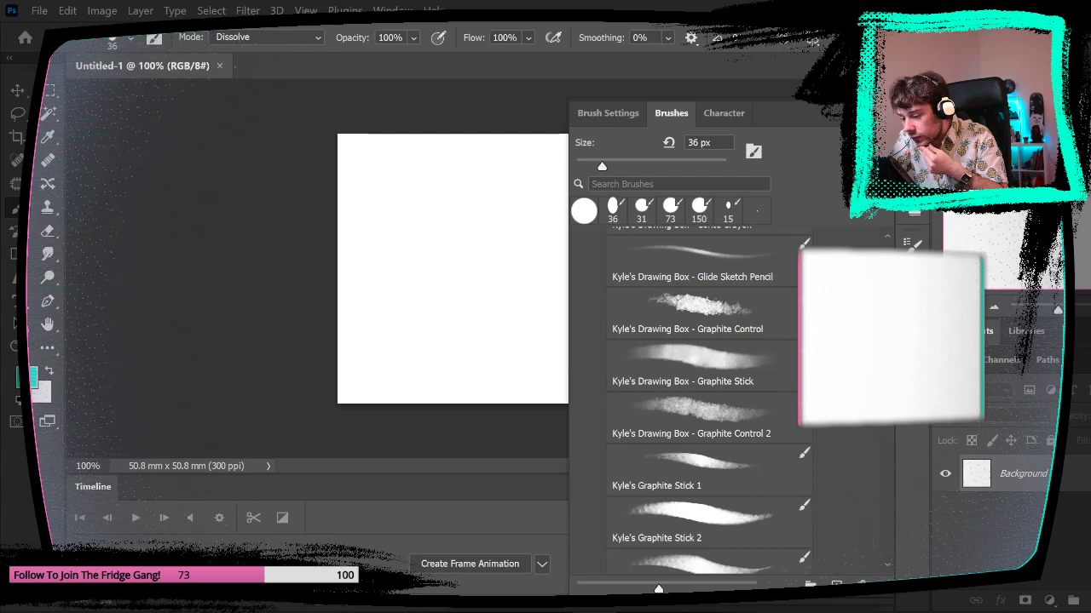
click(753, 344)
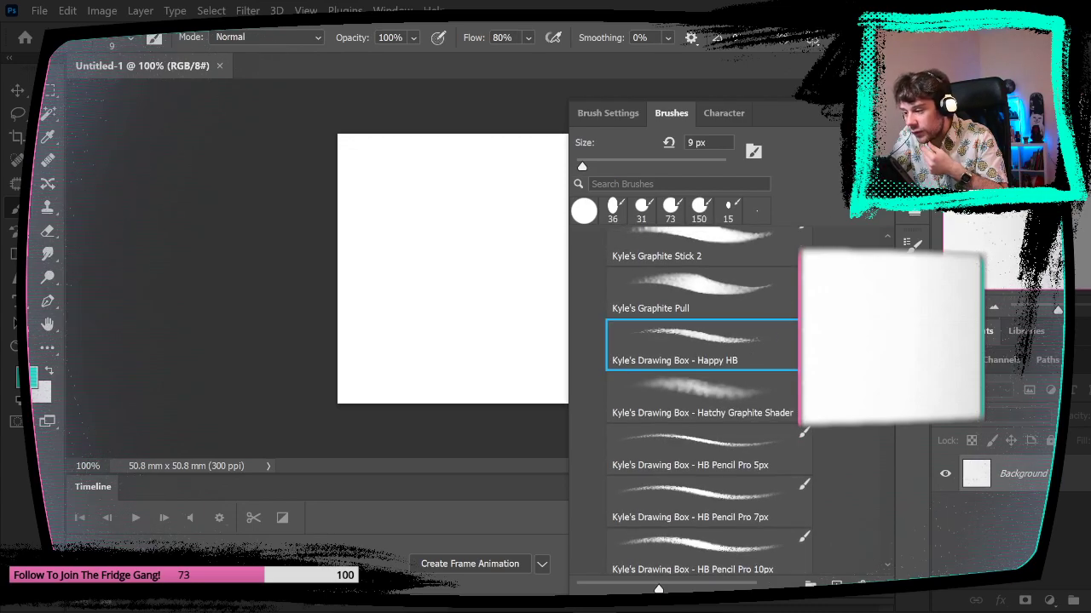
click(438, 333)
- Undo the test brush stroke and add a new empty layer above the background
drag(449, 266, 509, 342)
key(ctrl+z)
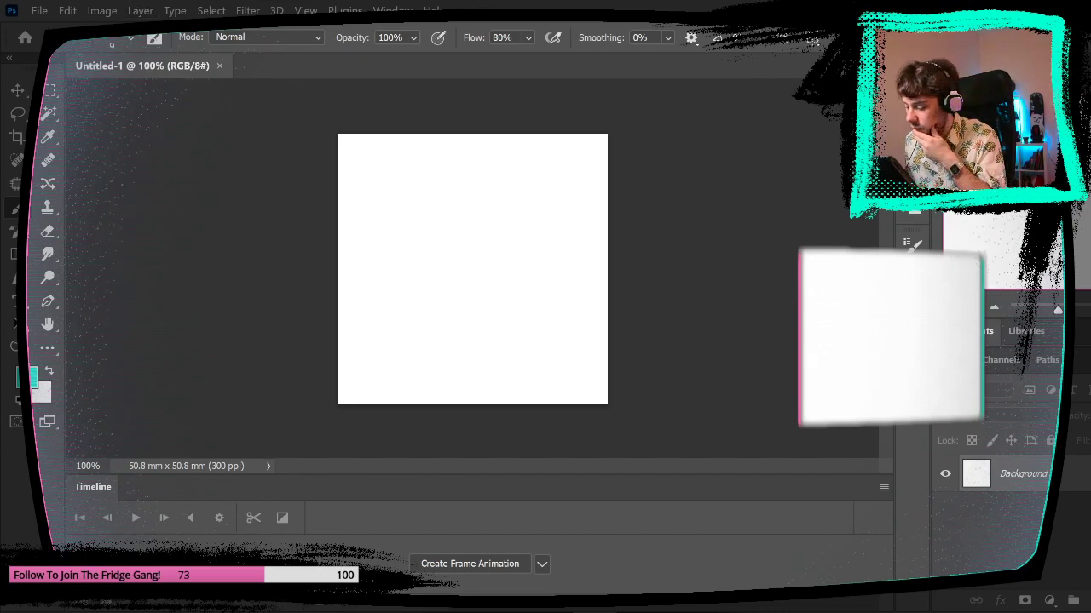
key(ctrl+shift+alt+n)
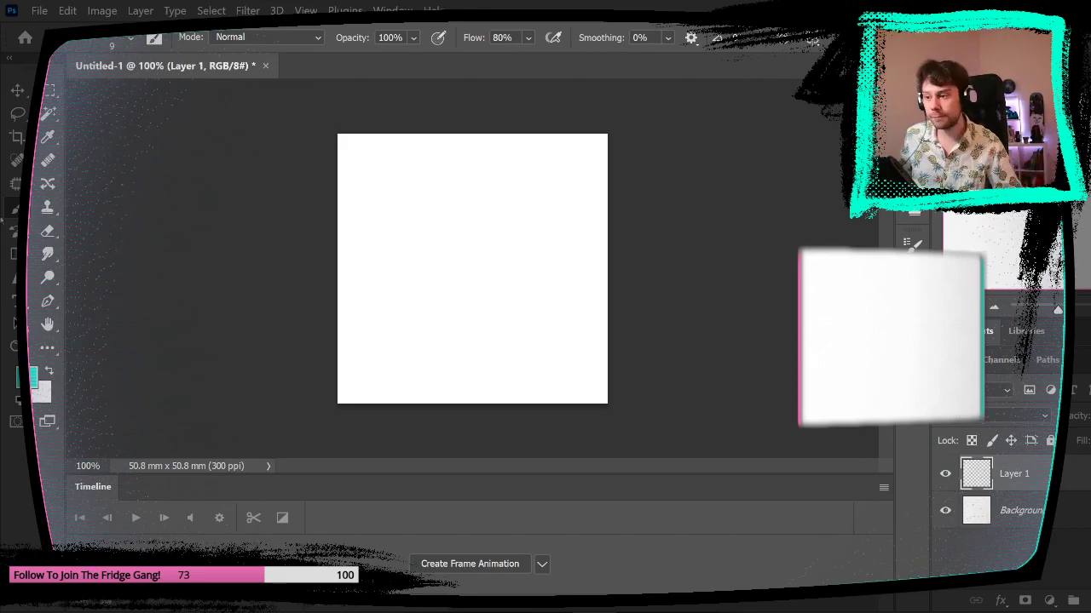
- Open the saturday knights JPG image from the promo art folder
click(40, 10)
click(51, 47)
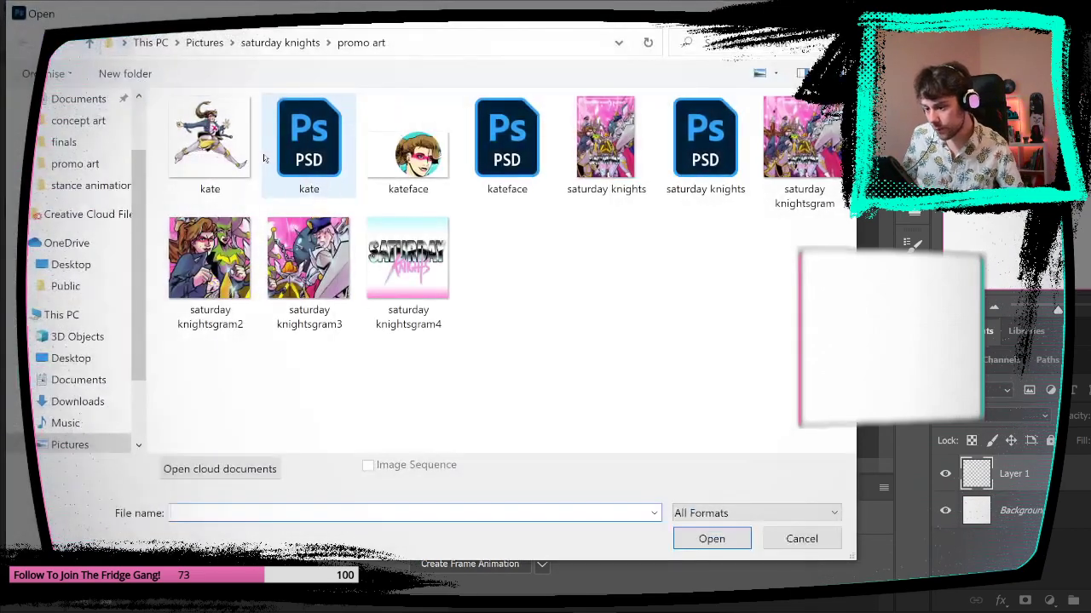
click(606, 141)
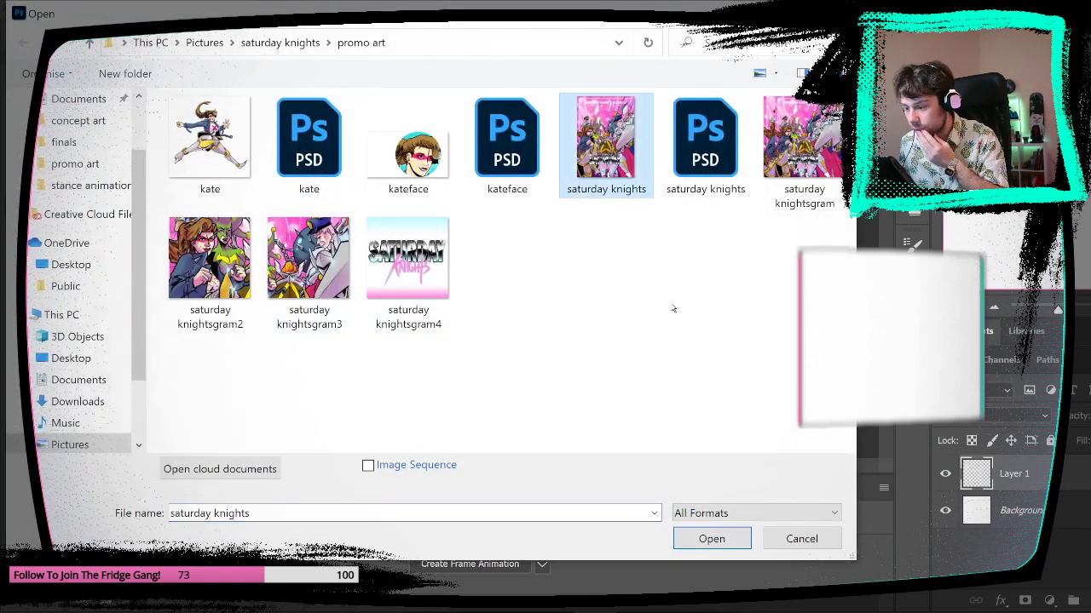
click(708, 538)
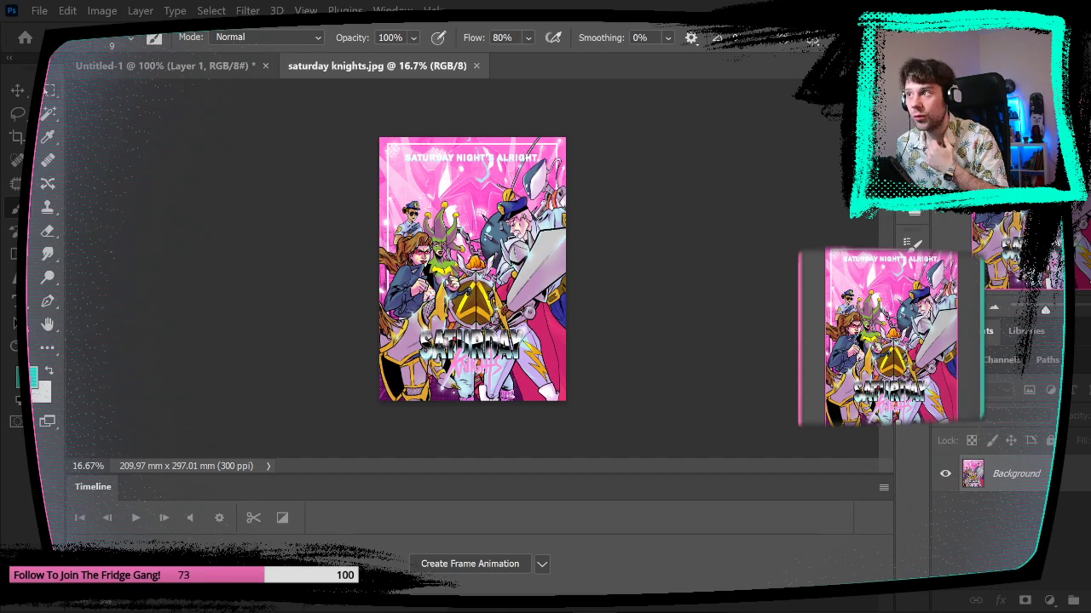
- Examine the upper half of the saturday knights poster up close and return to the Untitled-1 document
click(49, 92)
click(46, 91)
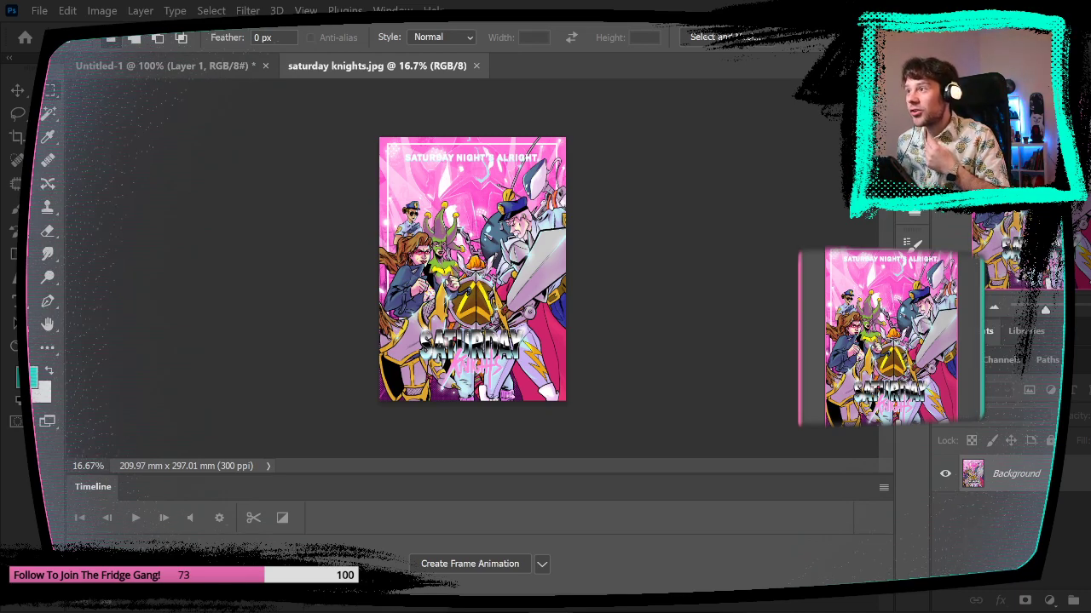
drag(424, 98, 509, 226)
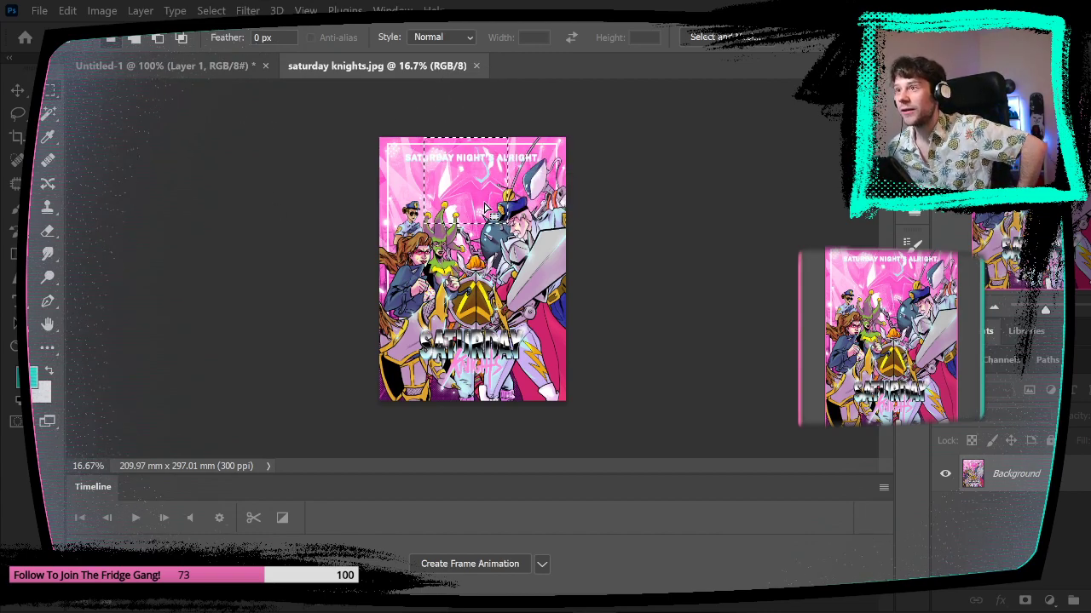
click(485, 201)
key(ctrl+space)
mouse_move(483, 179)
mouse_down()
mouse_move(557, 151)
mouse_move(499, 171)
mouse_up()
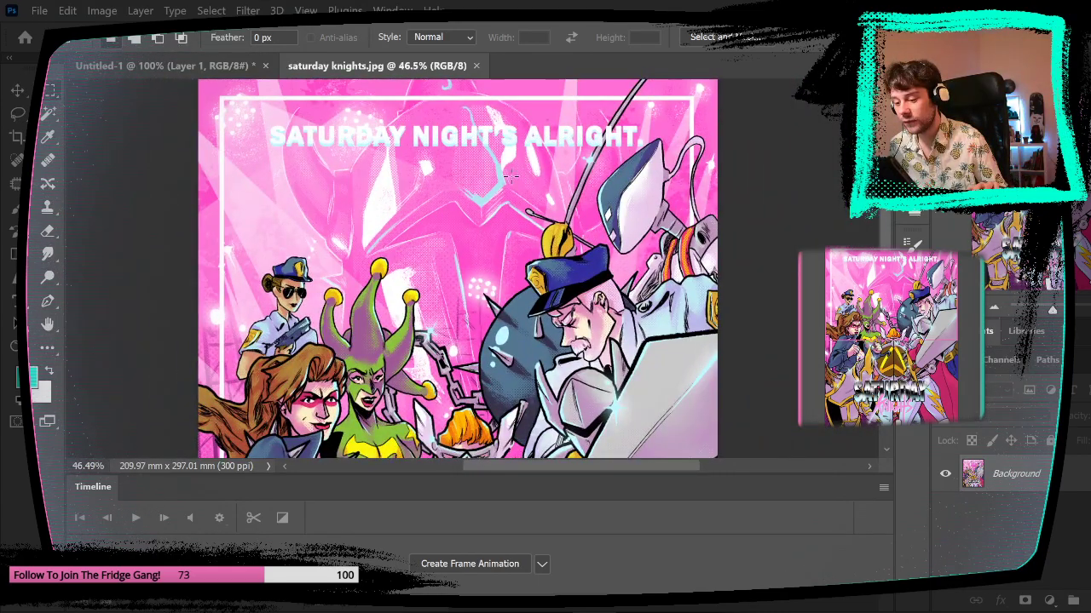
drag(435, 216, 494, 265)
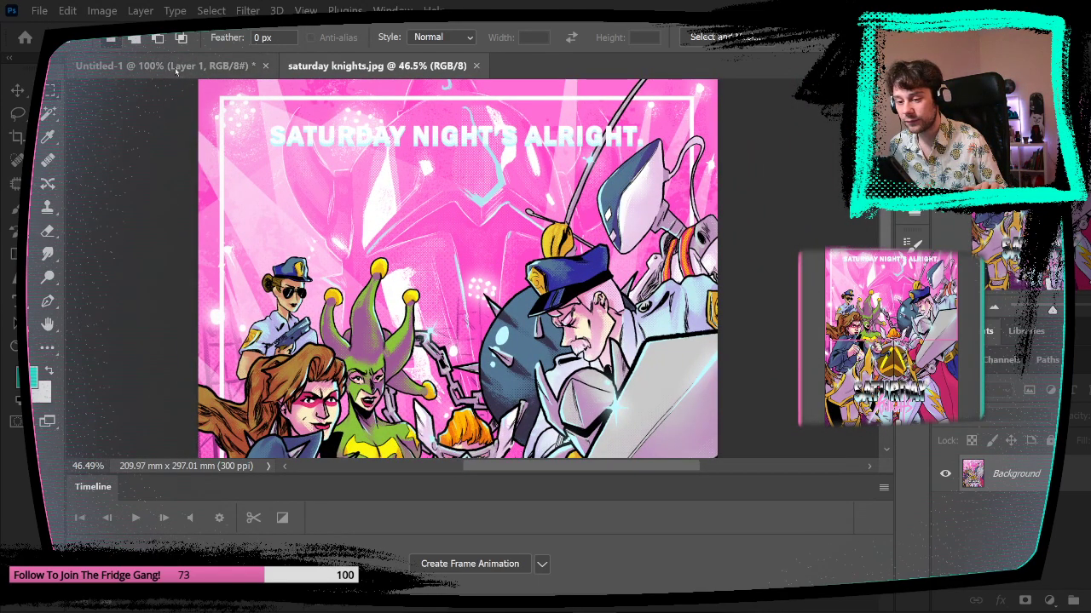
click(226, 66)
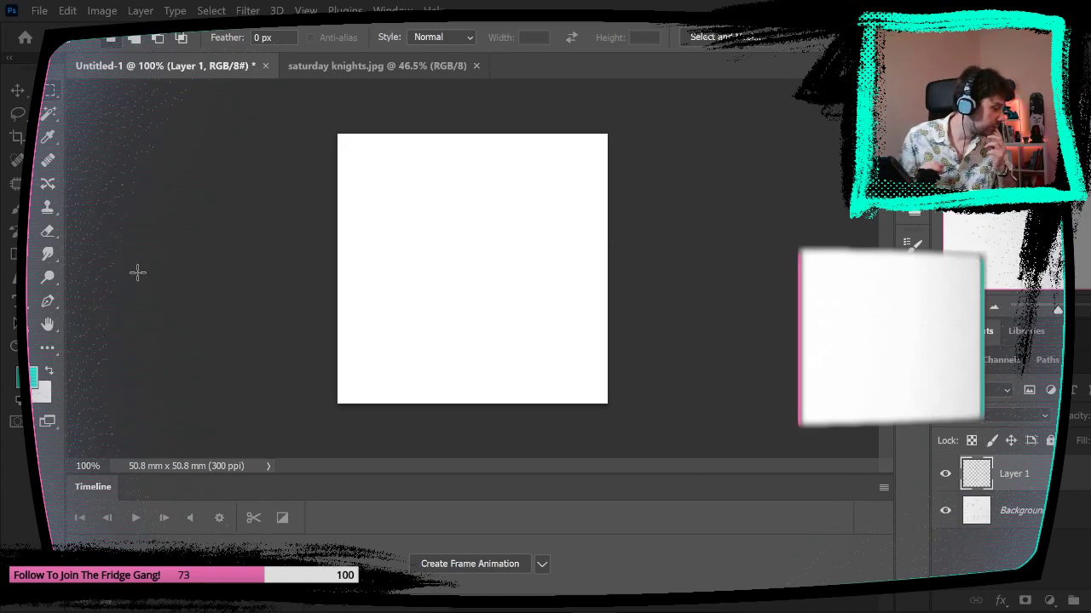
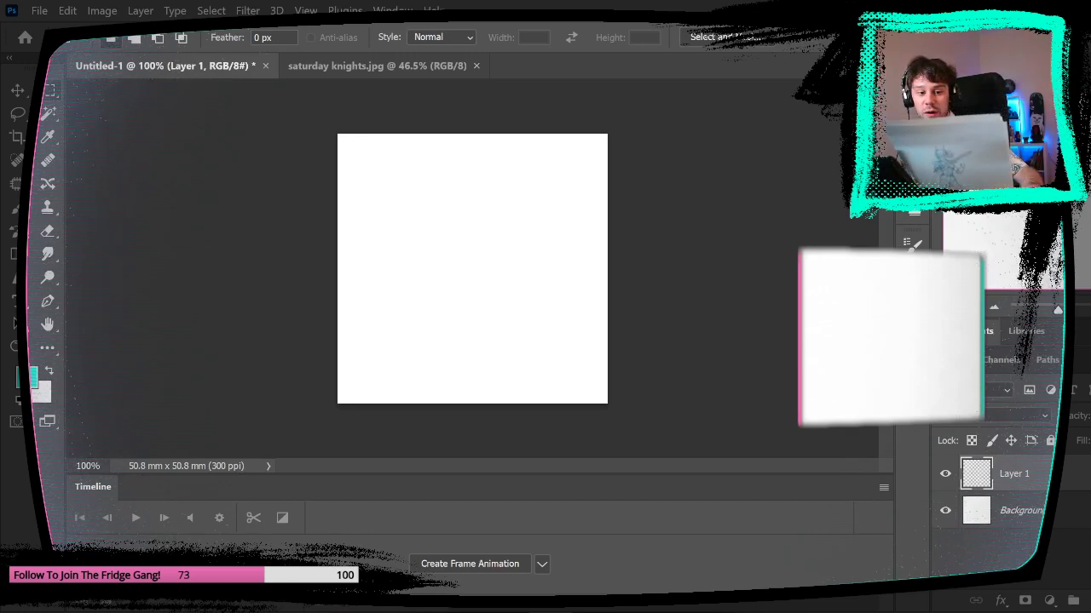
click(424, 68)
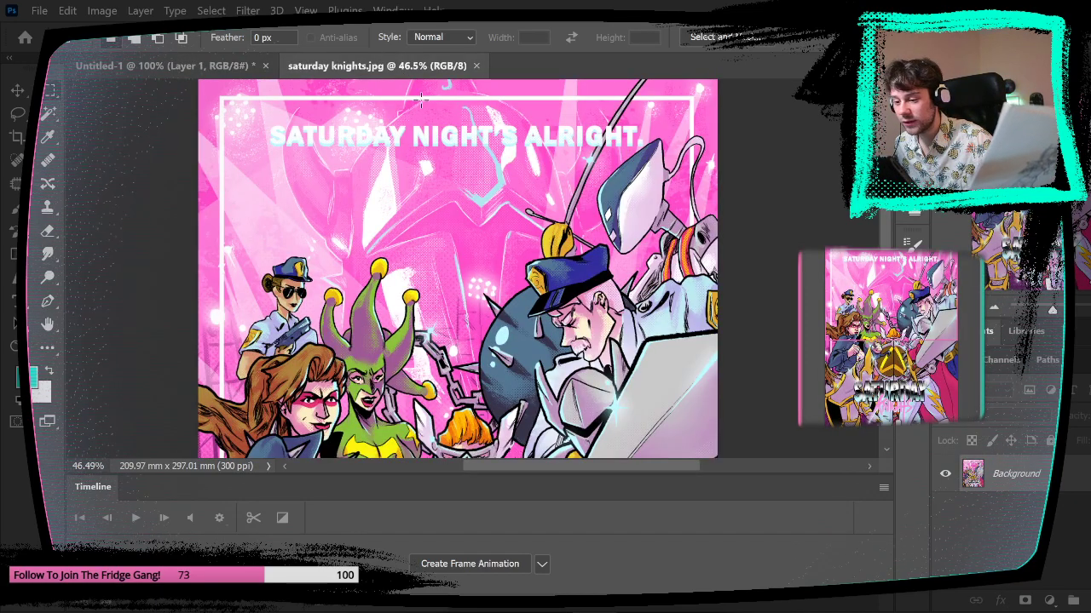
click(170, 67)
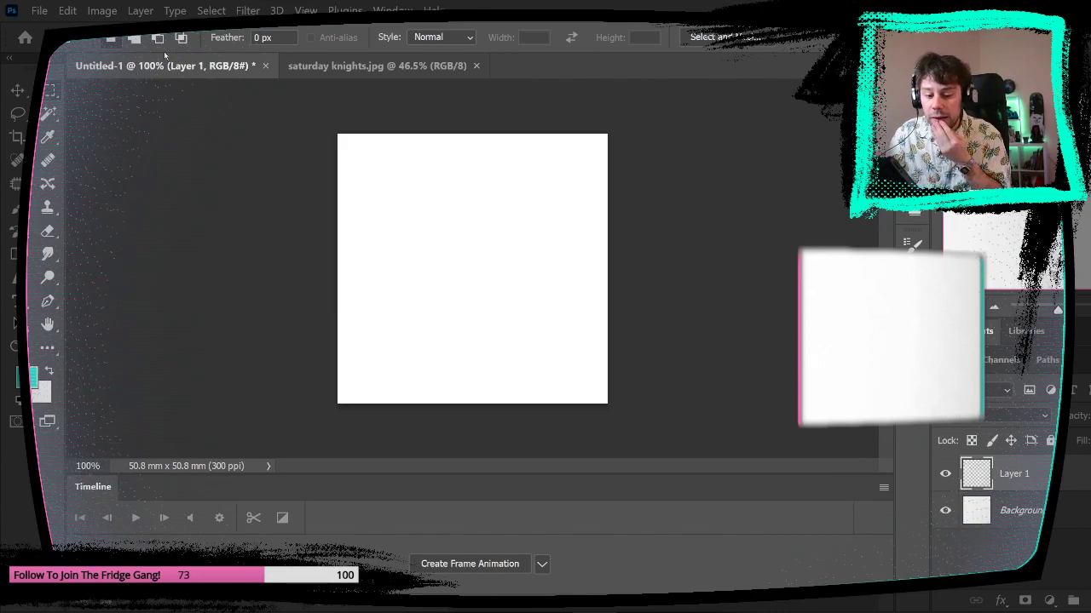
- Collapse the timeline and sketch a turquoise oval head outline in the upper middle of the canvas on Layer 1
mouse_move(465, 197)
mouse_down()
mouse_move(553, 207)
mouse_move(531, 226)
mouse_move(561, 215)
mouse_up()
key(b)
double_click(108, 489)
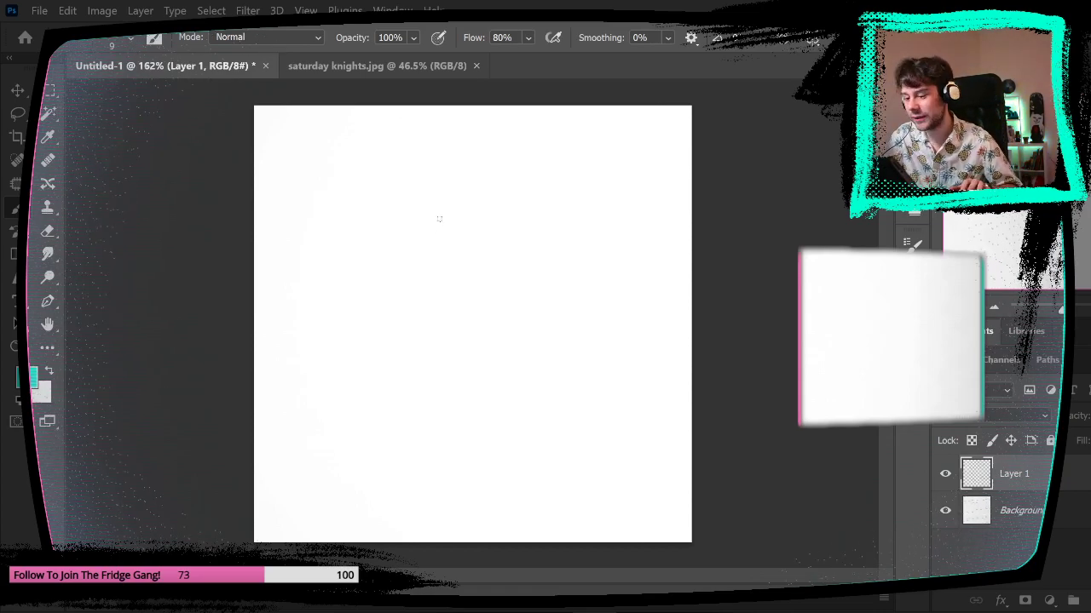
mouse_move(480, 201)
mouse_down()
mouse_move(434, 228)
mouse_move(457, 226)
mouse_move(438, 240)
mouse_up()
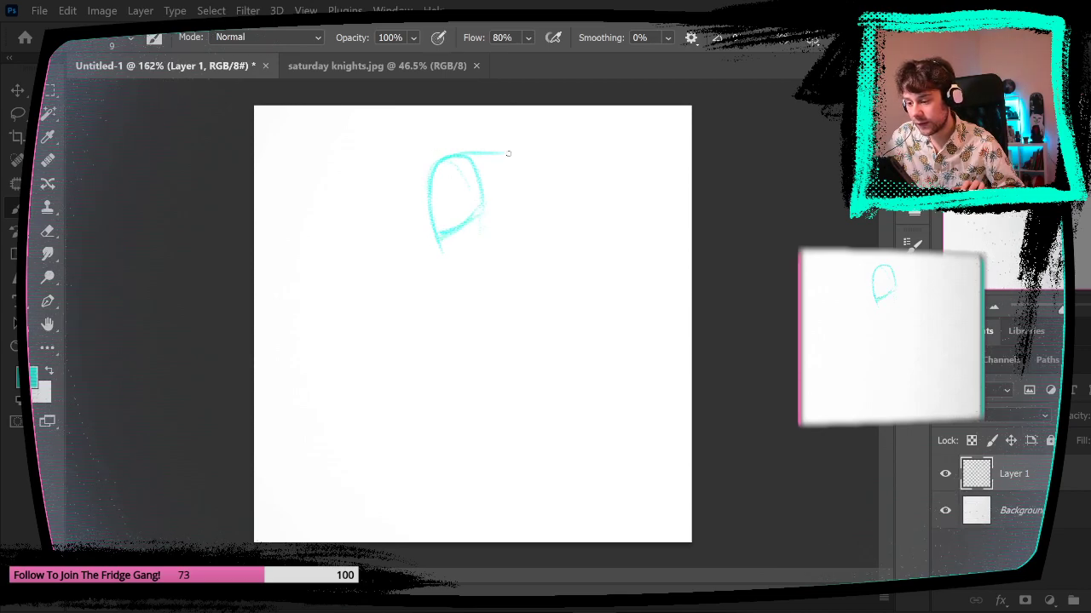
drag(467, 154, 485, 198)
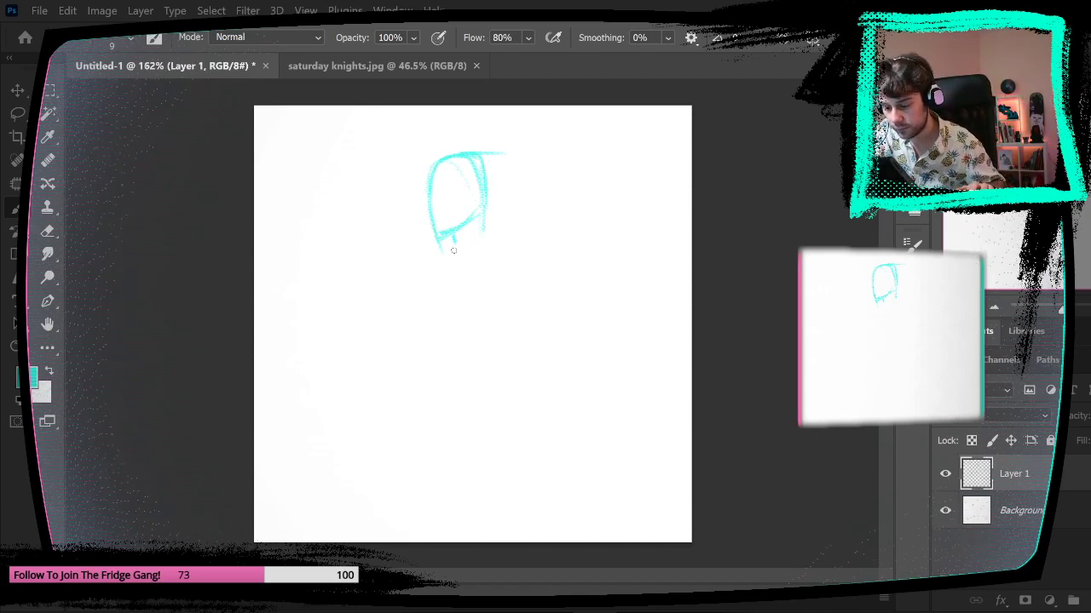
- Sketch the neck, collar and curved sides of the upper torso below the head outline
mouse_move(453, 251)
mouse_down()
mouse_move(484, 236)
mouse_move(520, 251)
mouse_move(453, 253)
mouse_move(455, 236)
mouse_move(513, 242)
mouse_move(453, 254)
mouse_up()
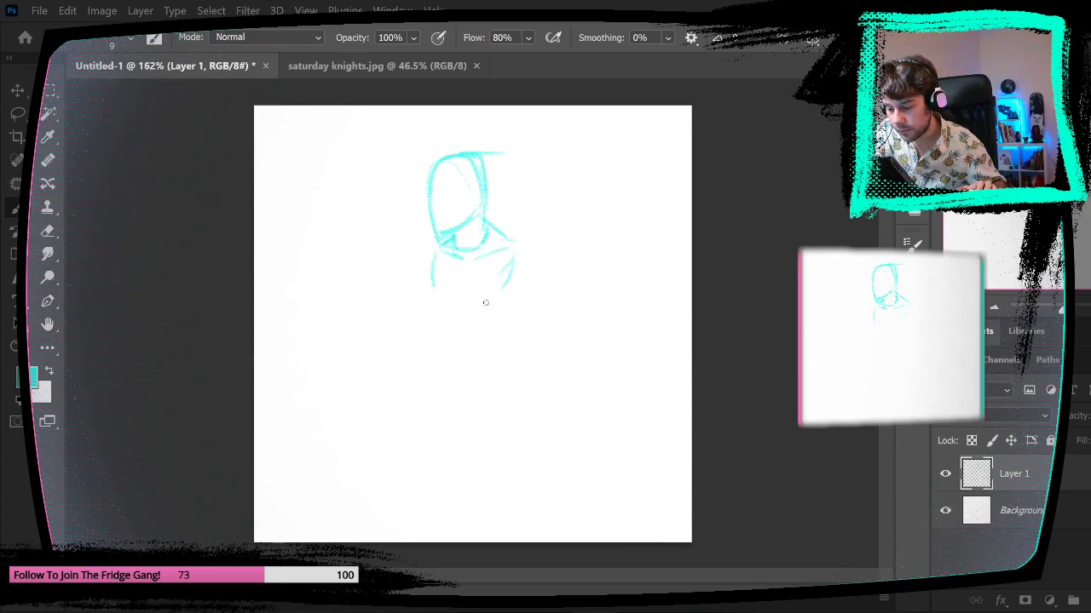
drag(443, 294, 431, 254)
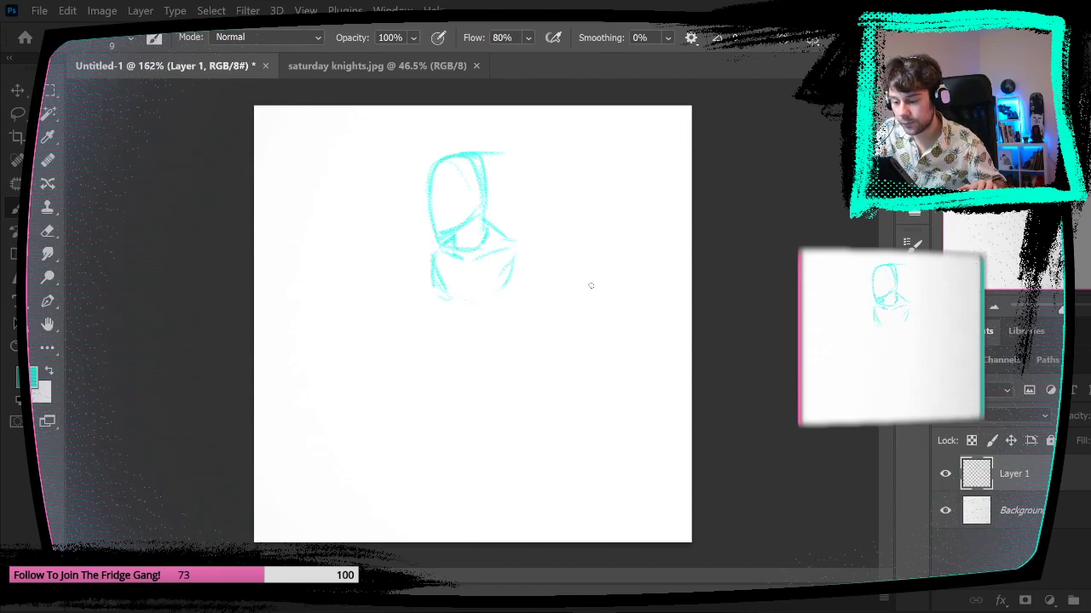
drag(531, 254, 519, 274)
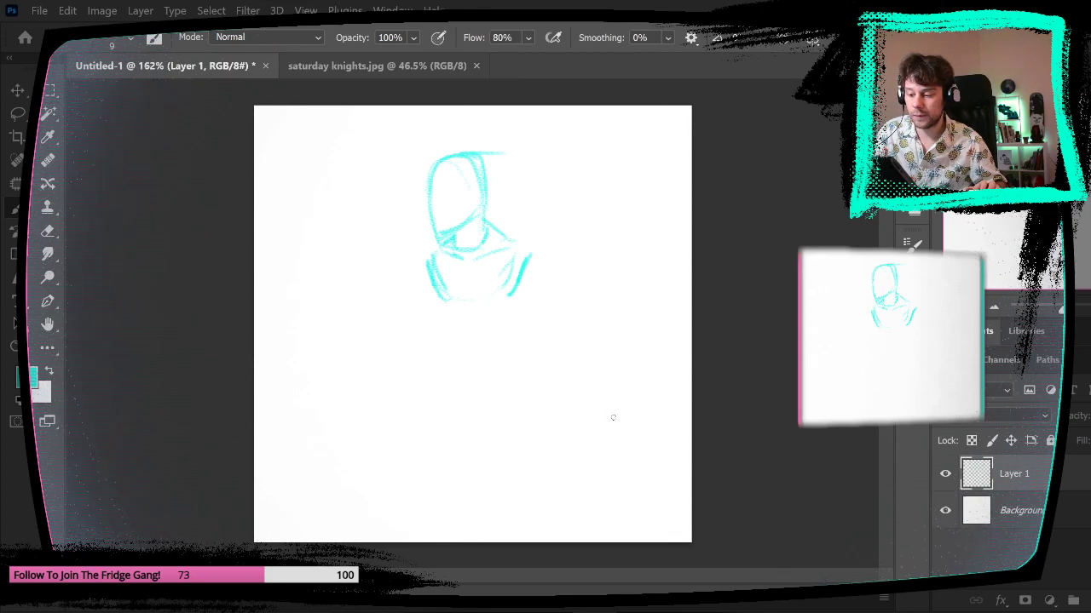
- Lasso the head outline, scale it down to about 92.7% around the jaw, and clear the selection
key(v)
key(l)
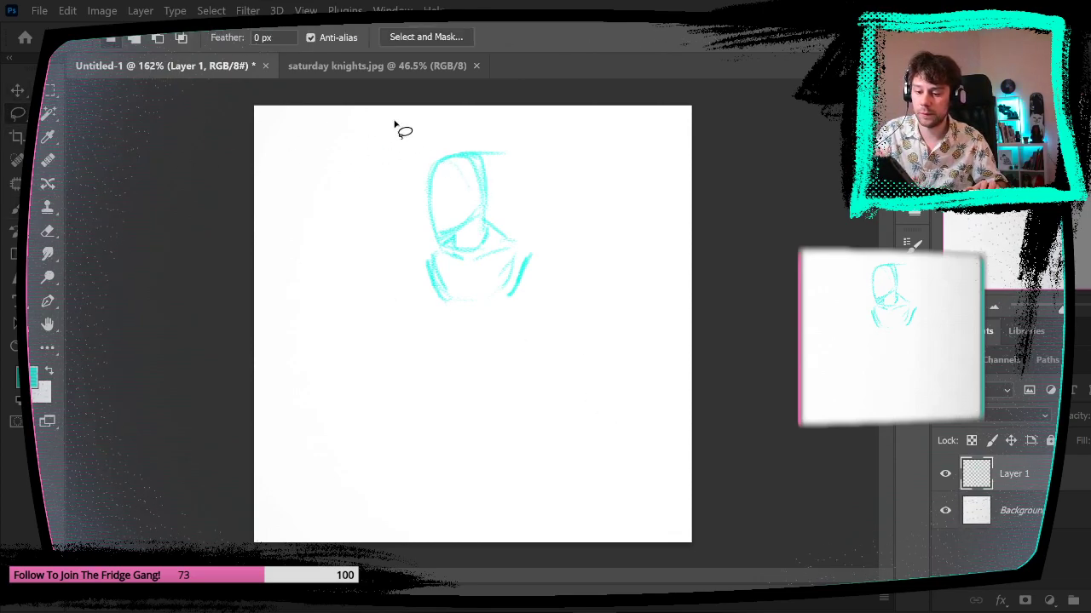
mouse_move(436, 126)
mouse_down()
mouse_move(414, 191)
mouse_move(475, 236)
mouse_move(455, 139)
mouse_up()
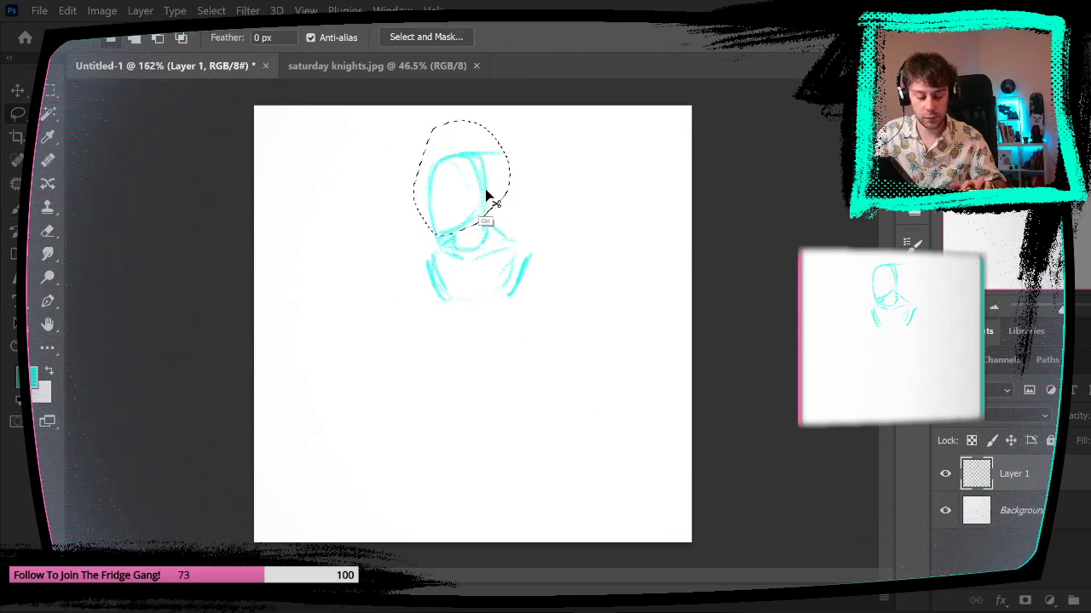
key(ctrl+t)
drag(461, 179, 475, 217)
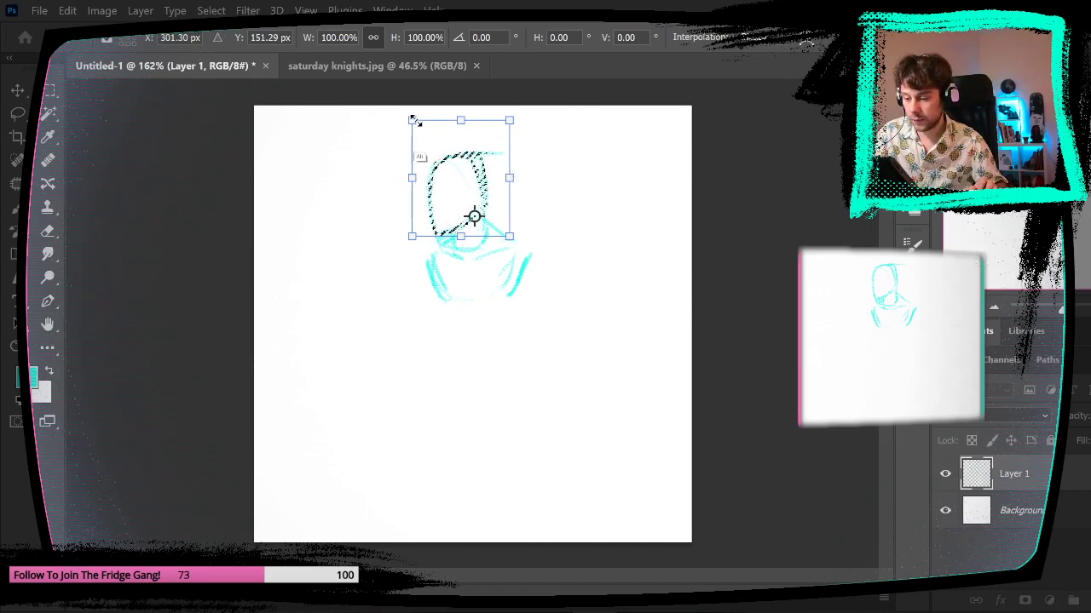
drag(413, 119, 433, 115)
key(Right)
key(Right)
key(Right)
key(Right)
key(Right)
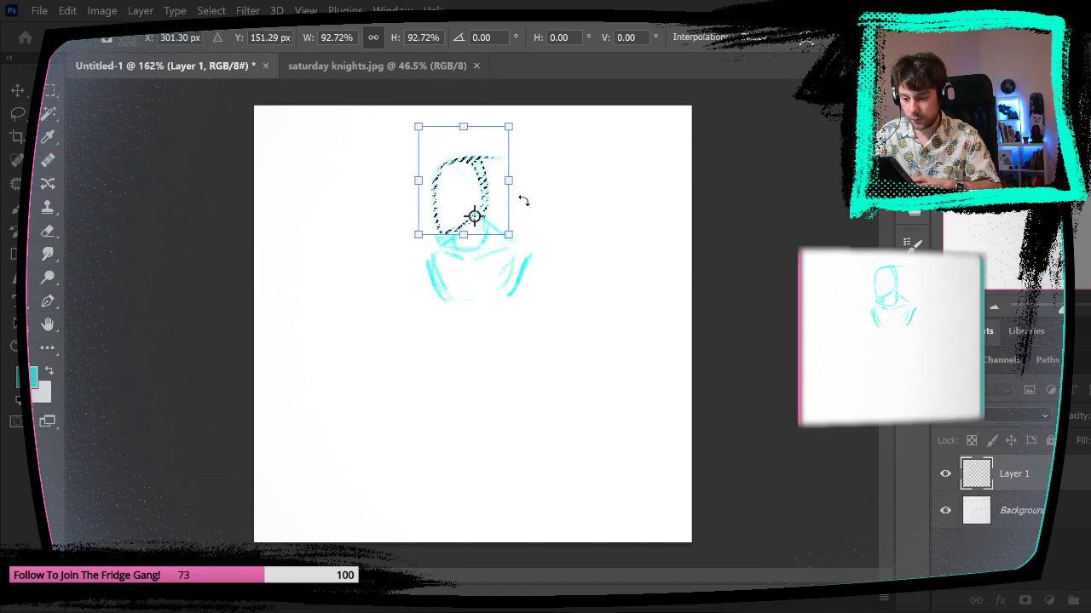
key(Return)
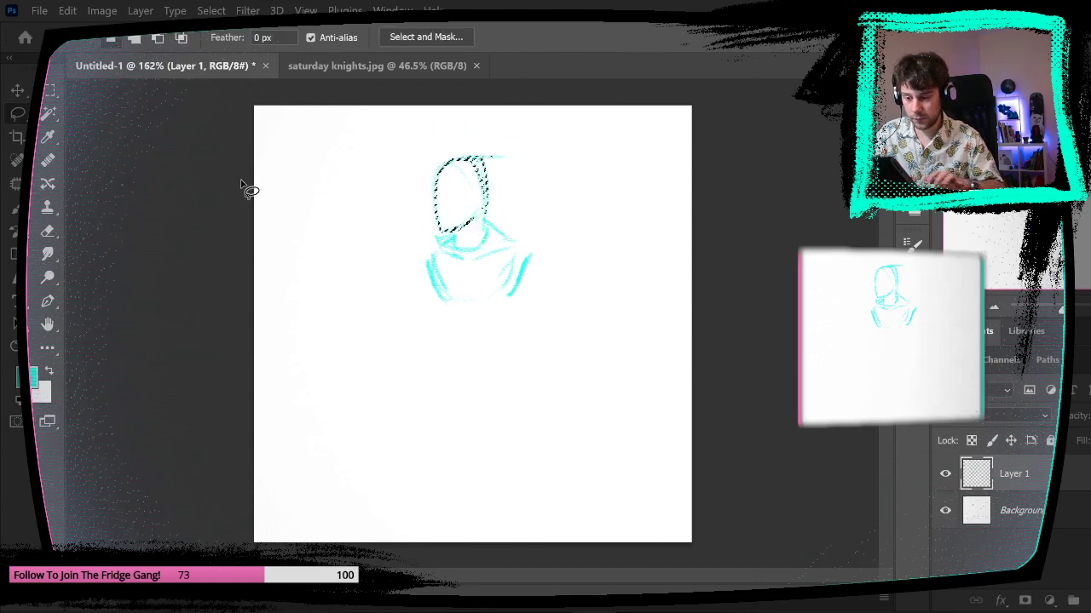
key(m)
key(ctrl+d)
key(b)
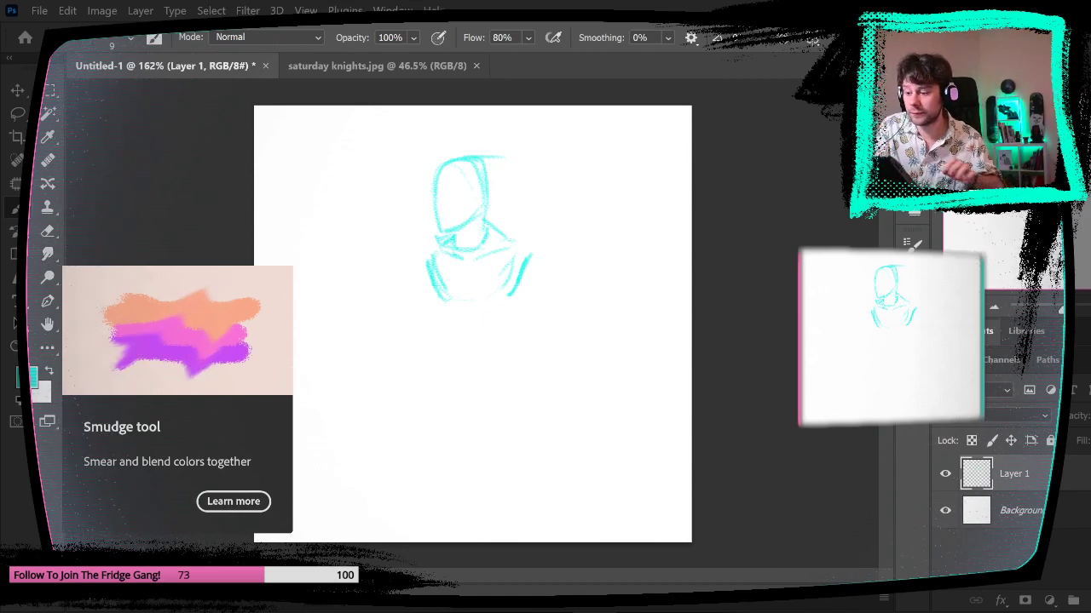
- Lasso the neck, collar and upper torso strokes and transform them slightly smaller beneath the head
drag(523, 267, 560, 267)
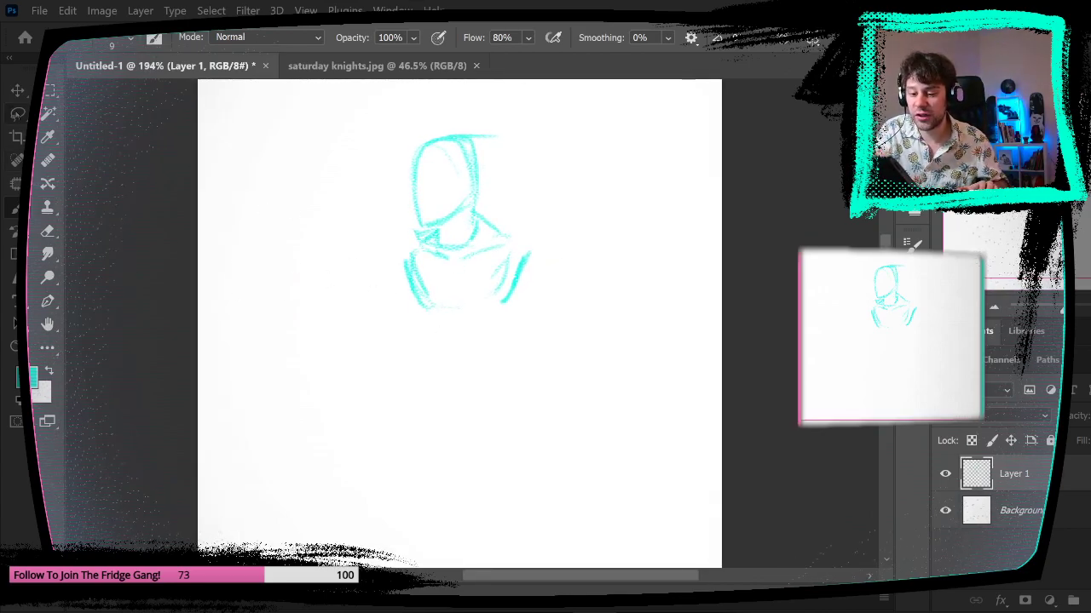
key(l)
mouse_move(496, 209)
mouse_down()
mouse_move(430, 235)
mouse_move(569, 277)
mouse_move(507, 215)
mouse_up()
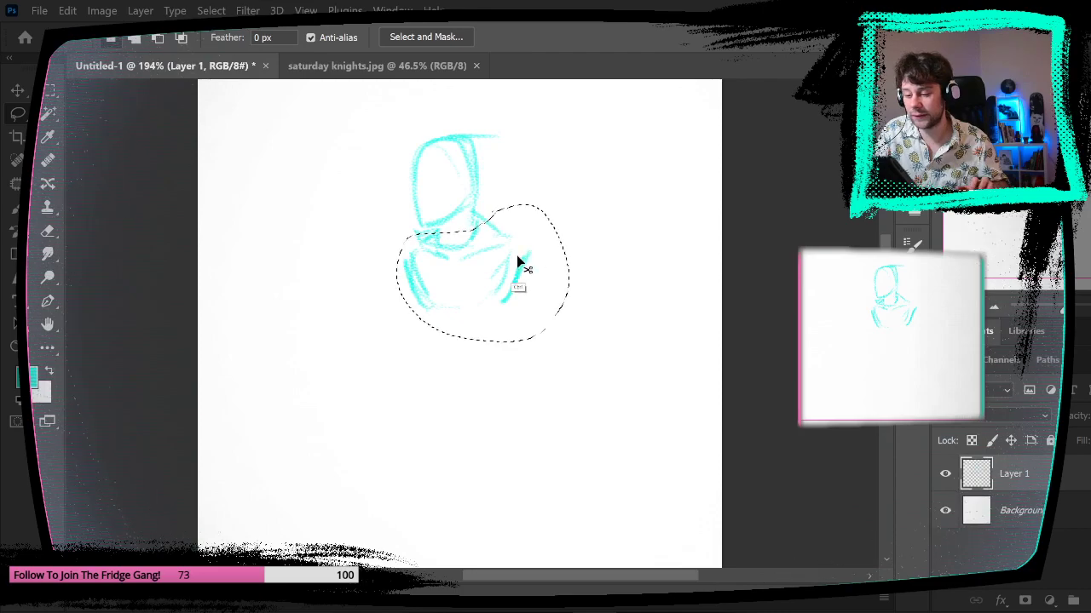
key(ctrl+t)
drag(482, 272, 459, 234)
drag(632, 196, 635, 216)
key(Return)
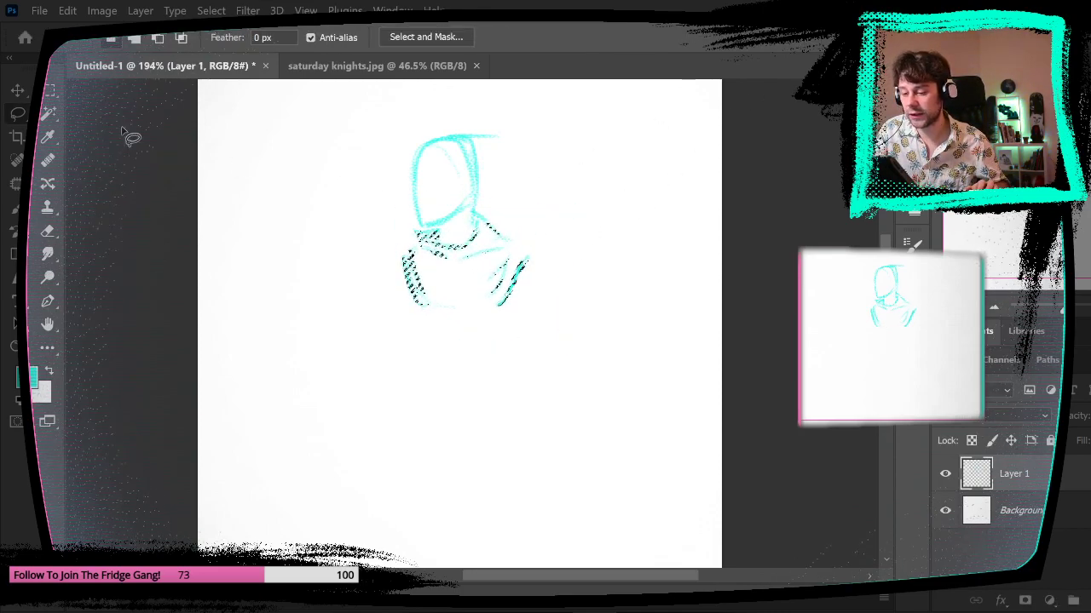
- Erase the curved torso sides and most of the shoulder lines below the neck
click(48, 90)
click(85, 184)
click(47, 207)
click(48, 231)
mouse_move(539, 286)
mouse_down()
mouse_move(503, 246)
mouse_move(415, 298)
mouse_move(409, 324)
mouse_up()
key(b)
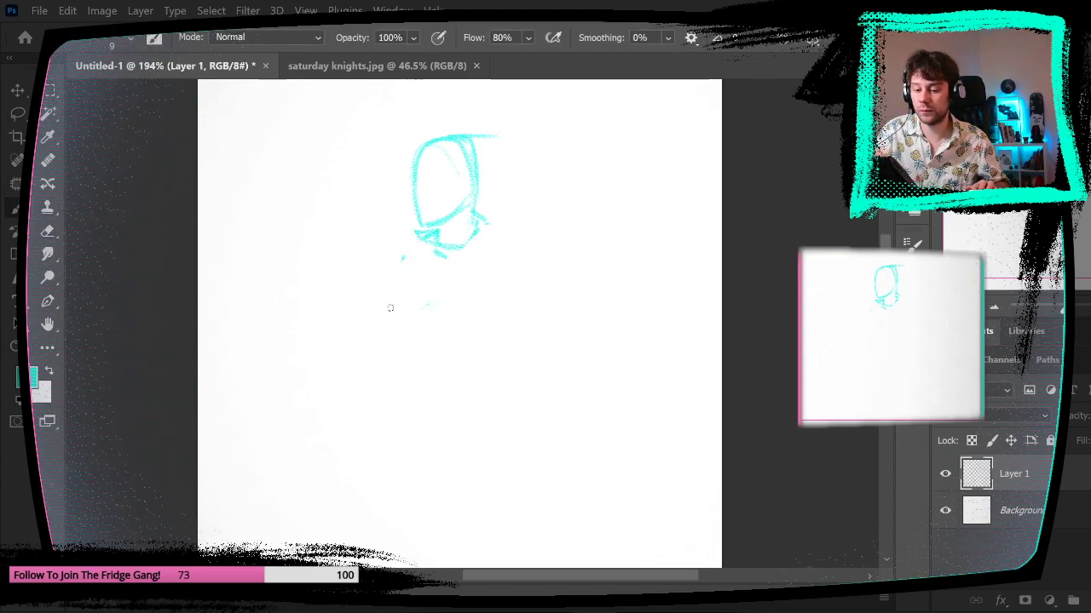
- Redraw the torso with curved sides tapering to the waist, an angled forearm line across the chest and a waistline
mouse_move(407, 242)
mouse_down()
mouse_move(423, 306)
mouse_move(450, 310)
mouse_move(476, 302)
mouse_move(505, 266)
mouse_up()
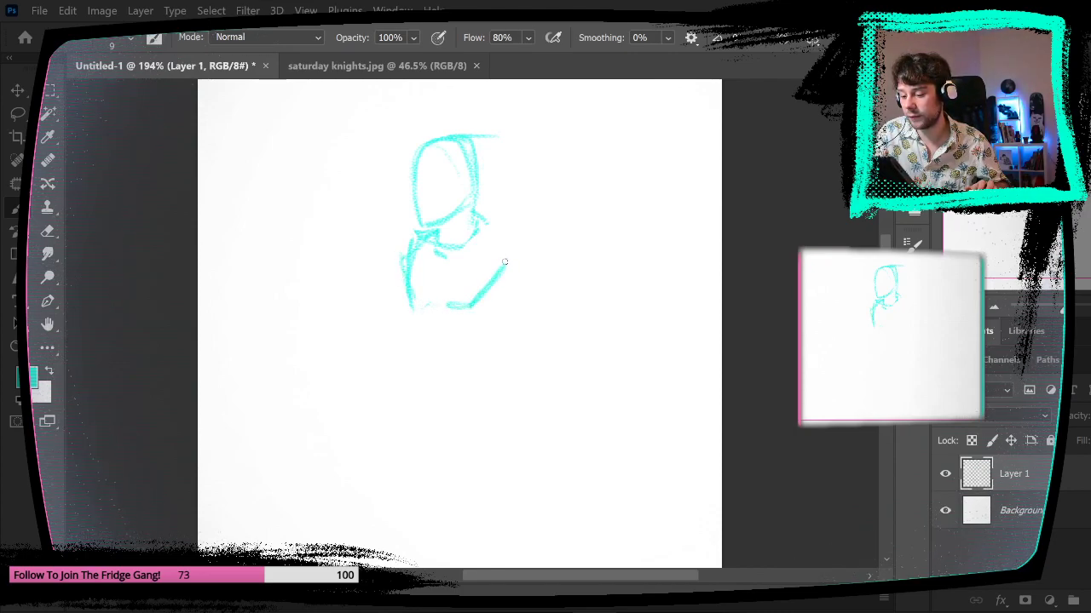
mouse_move(407, 254)
mouse_down()
mouse_move(405, 317)
mouse_move(438, 379)
mouse_move(504, 317)
mouse_move(508, 232)
mouse_move(515, 315)
mouse_up()
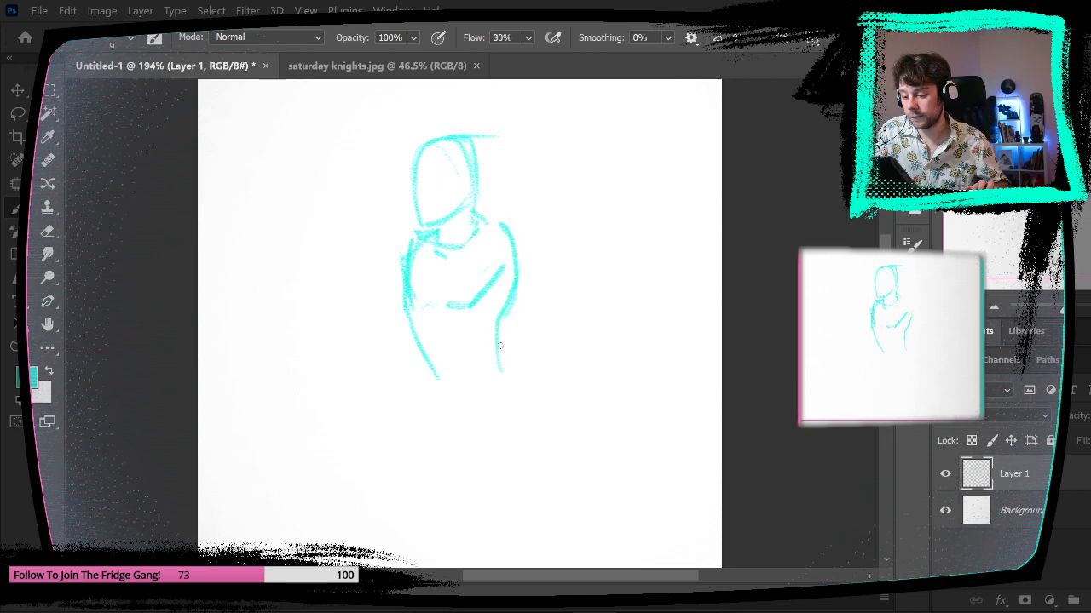
drag(458, 375, 469, 371)
drag(614, 431, 620, 421)
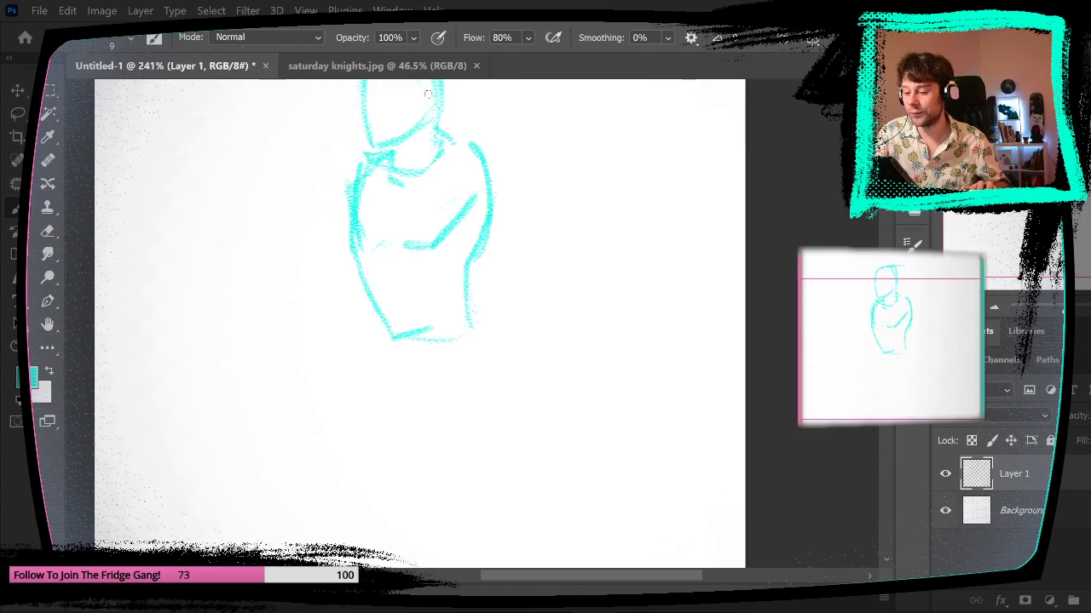
mouse_move(434, 106)
mouse_down()
mouse_move(470, 255)
mouse_move(467, 370)
mouse_up()
key(ctrl+z)
mouse_move(426, 67)
mouse_down()
mouse_move(432, 173)
mouse_move(426, 72)
mouse_up()
click(205, 66)
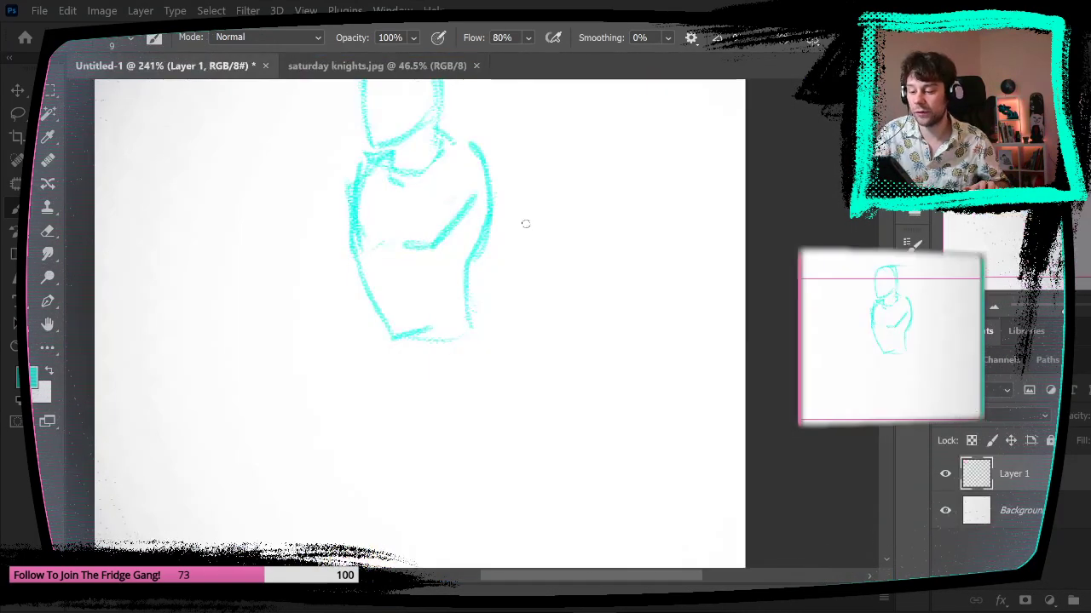
drag(507, 214, 492, 316)
drag(398, 145, 424, 472)
key(ctrl+z)
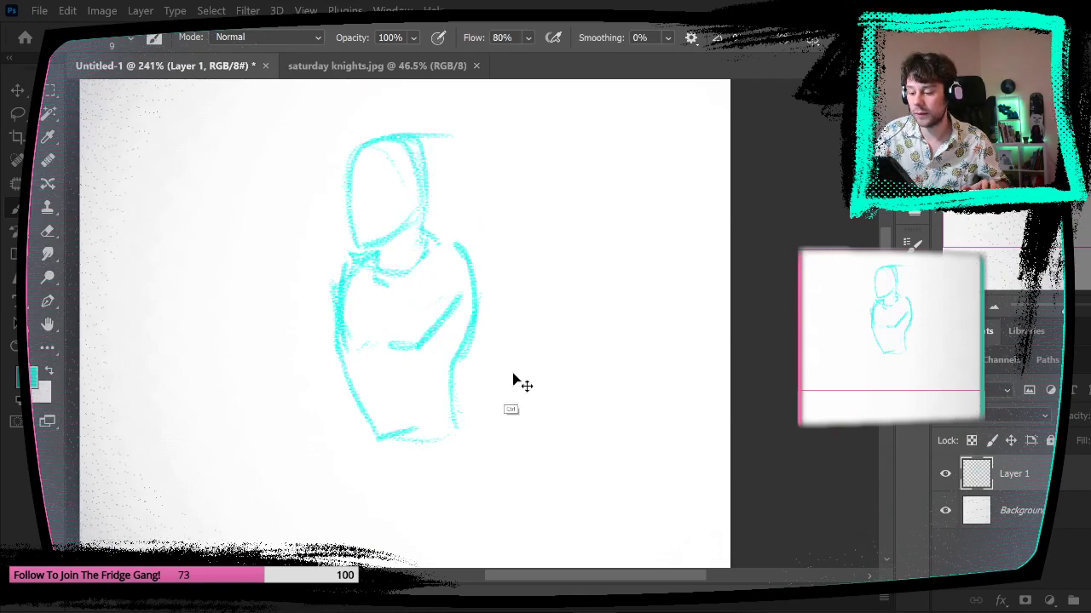
- Sketch the hips below the waistline with short side strokes and a diagonal crotch line
drag(572, 381, 545, 267)
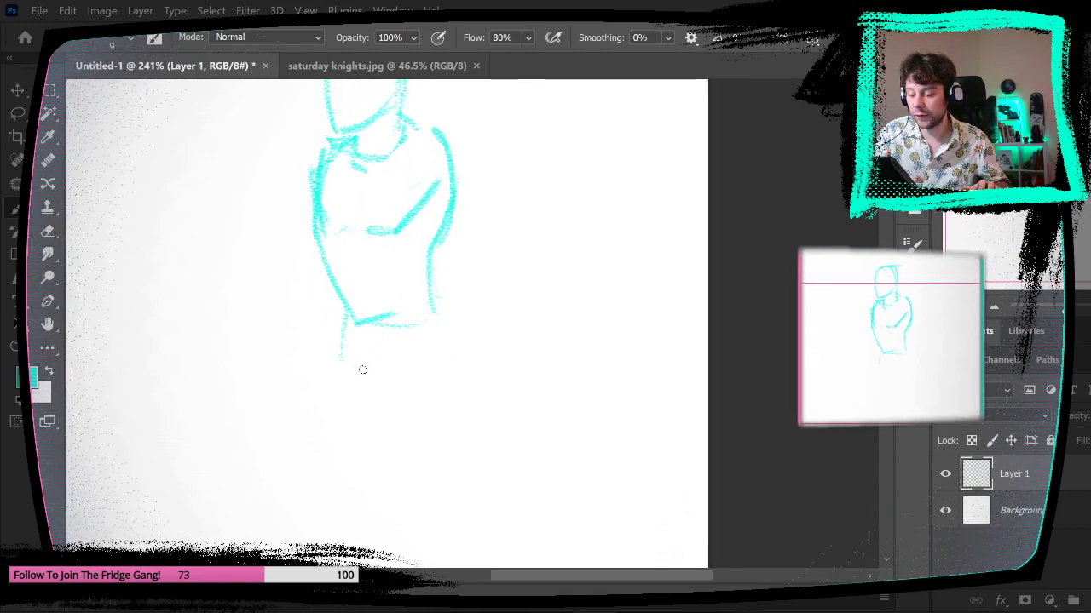
drag(373, 383, 424, 340)
mouse_move(433, 295)
mouse_down()
mouse_move(449, 343)
mouse_move(438, 359)
mouse_up()
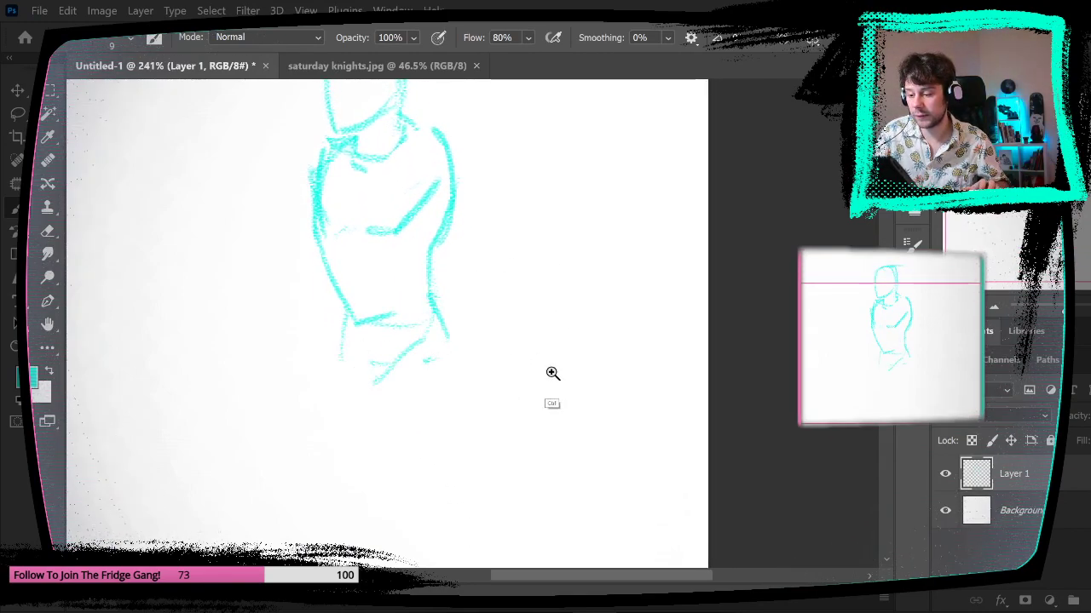
drag(575, 385, 535, 380)
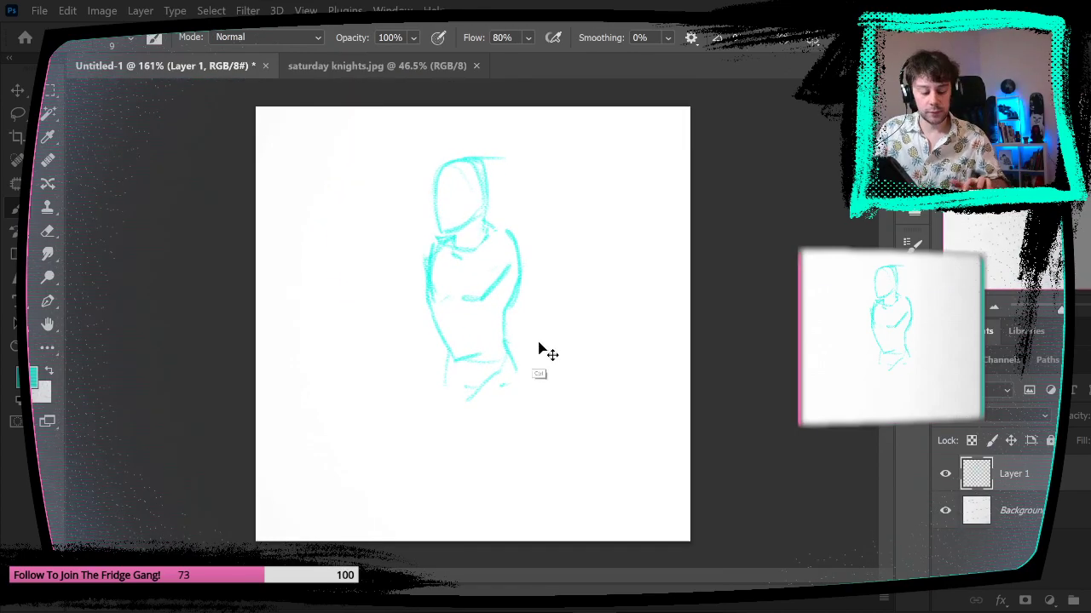
- Scale the whole figure sketch down slightly and reposition it near the upper edge of the canvas
key(ctrl+t)
drag(503, 318, 487, 270)
mouse_move(511, 352)
mouse_down()
mouse_move(501, 324)
mouse_move(461, 325)
mouse_move(462, 314)
mouse_up()
key(Return)
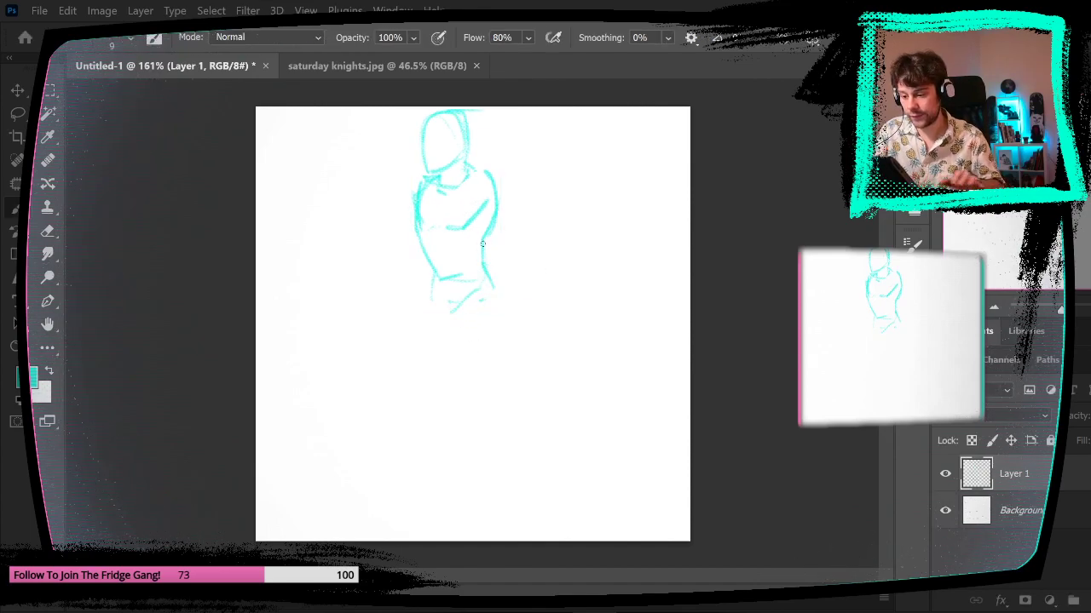
drag(467, 230, 461, 256)
- Sketch the neck-to-shoulder slope and rounded shoulder caps on both sides of the torso
drag(520, 295, 557, 292)
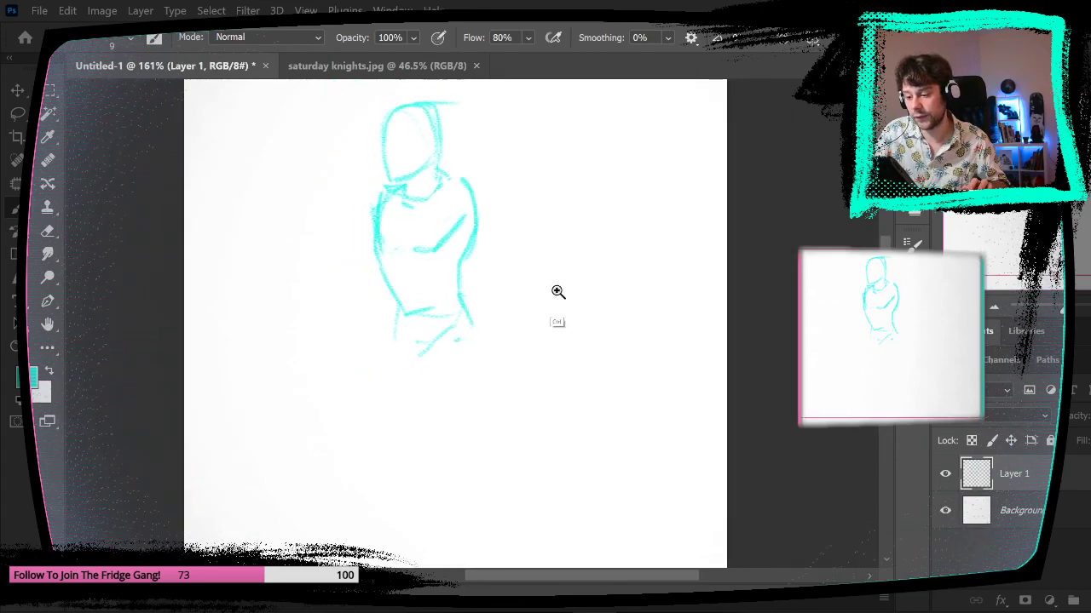
drag(475, 150, 474, 146)
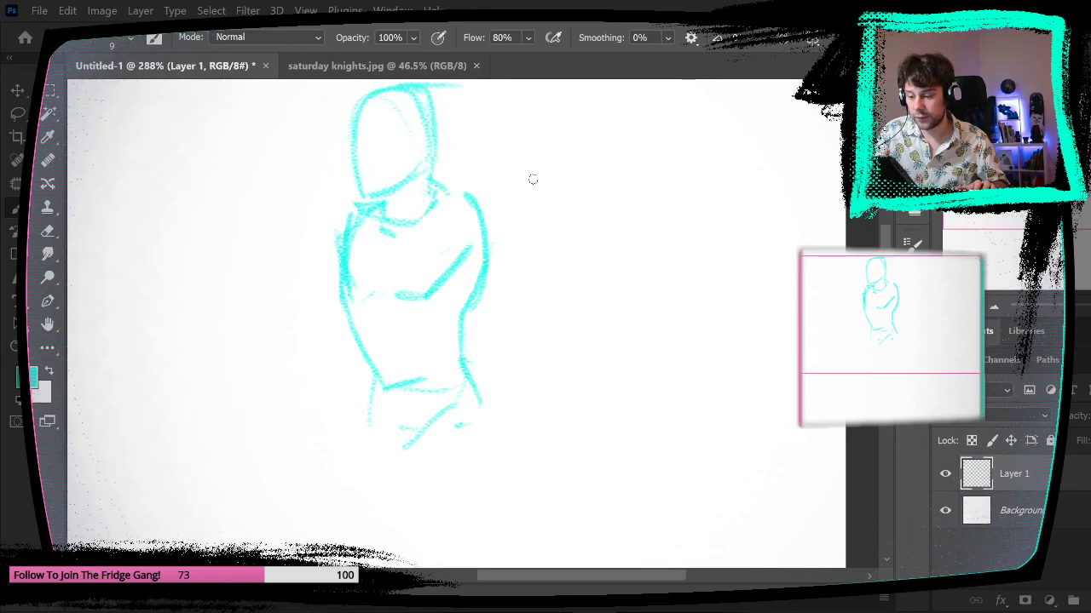
mouse_move(556, 388)
mouse_down()
mouse_move(570, 284)
mouse_move(577, 407)
mouse_up()
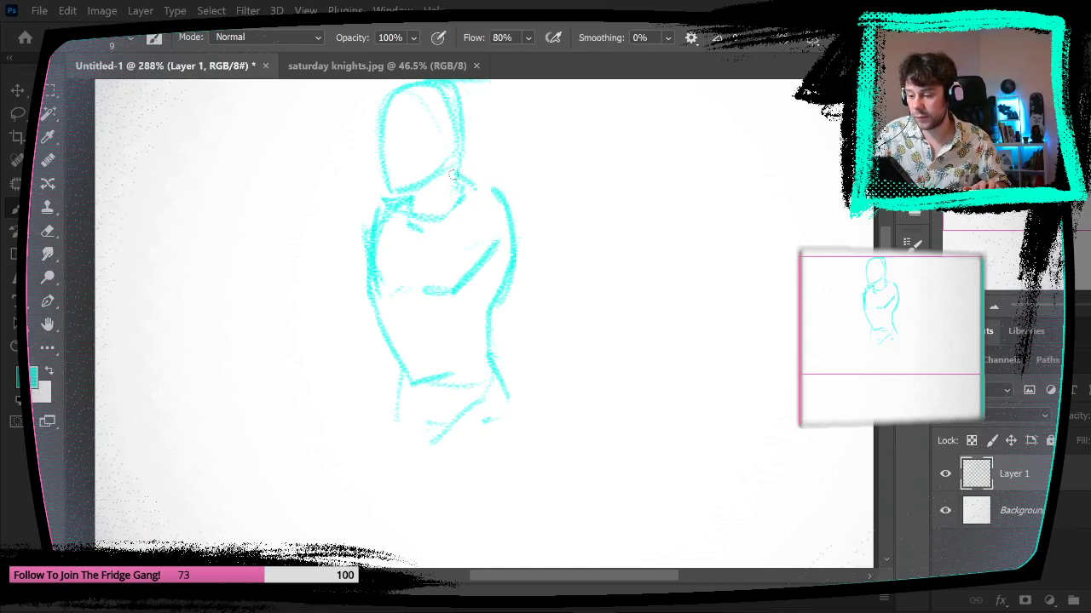
mouse_move(505, 197)
mouse_down()
mouse_move(515, 239)
mouse_move(526, 205)
mouse_move(524, 240)
mouse_up()
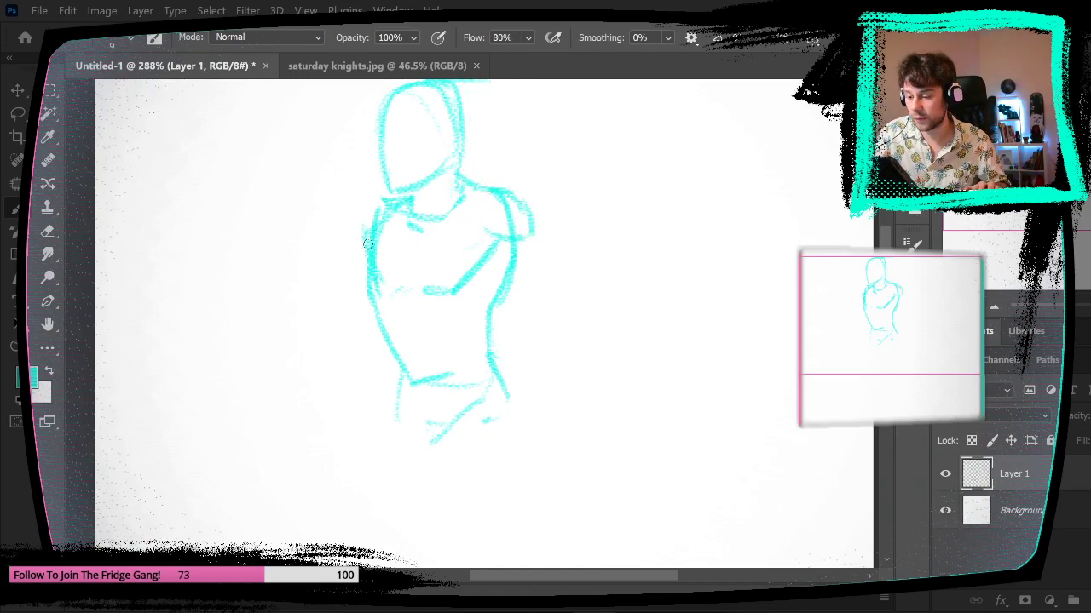
mouse_move(407, 194)
mouse_down()
mouse_move(347, 237)
mouse_move(363, 236)
mouse_move(388, 274)
mouse_up()
- Try sketching crossed arms over the chest, with overlapping forearms and both upper arms joined to the shoulders
drag(433, 293, 497, 256)
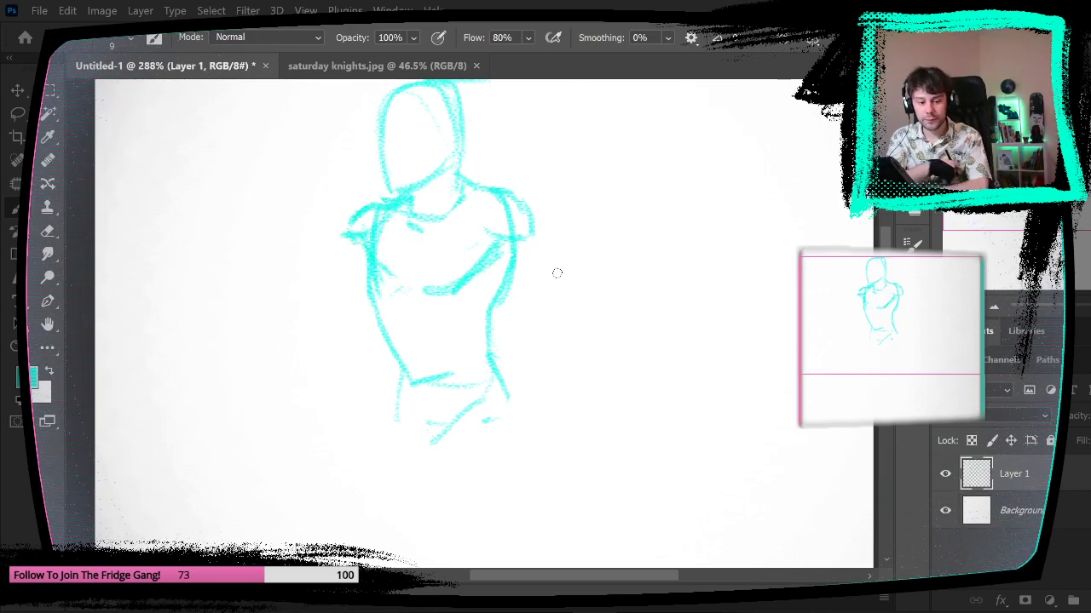
drag(378, 292, 431, 261)
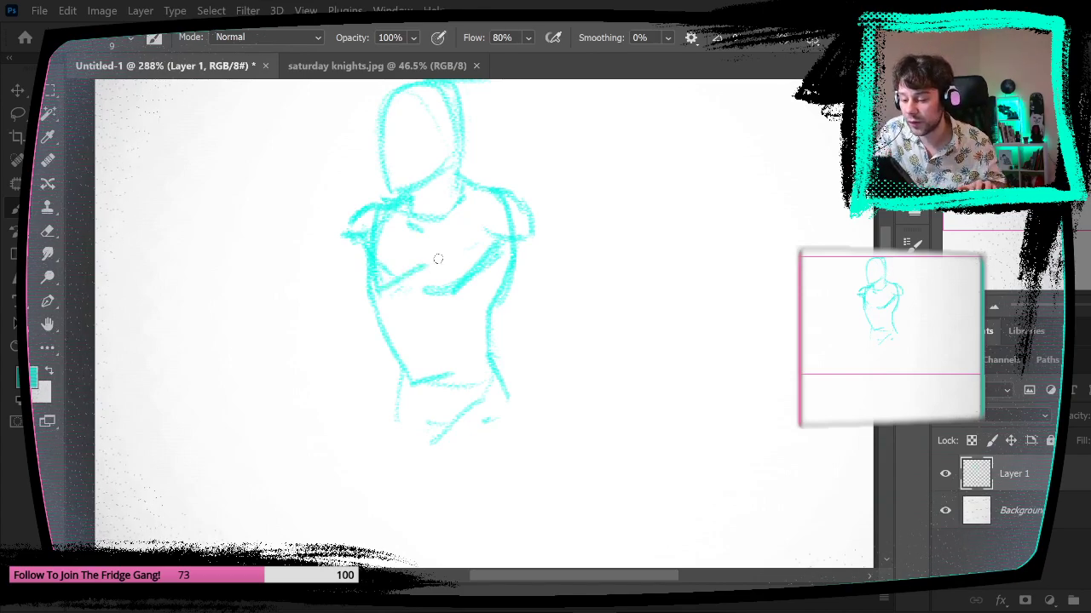
mouse_move(375, 296)
mouse_down()
mouse_move(403, 273)
mouse_move(465, 267)
mouse_move(383, 307)
mouse_move(424, 308)
mouse_move(466, 276)
mouse_move(439, 314)
mouse_up()
mouse_move(482, 225)
mouse_down()
mouse_move(438, 257)
mouse_move(484, 227)
mouse_move(445, 263)
mouse_move(501, 231)
mouse_up()
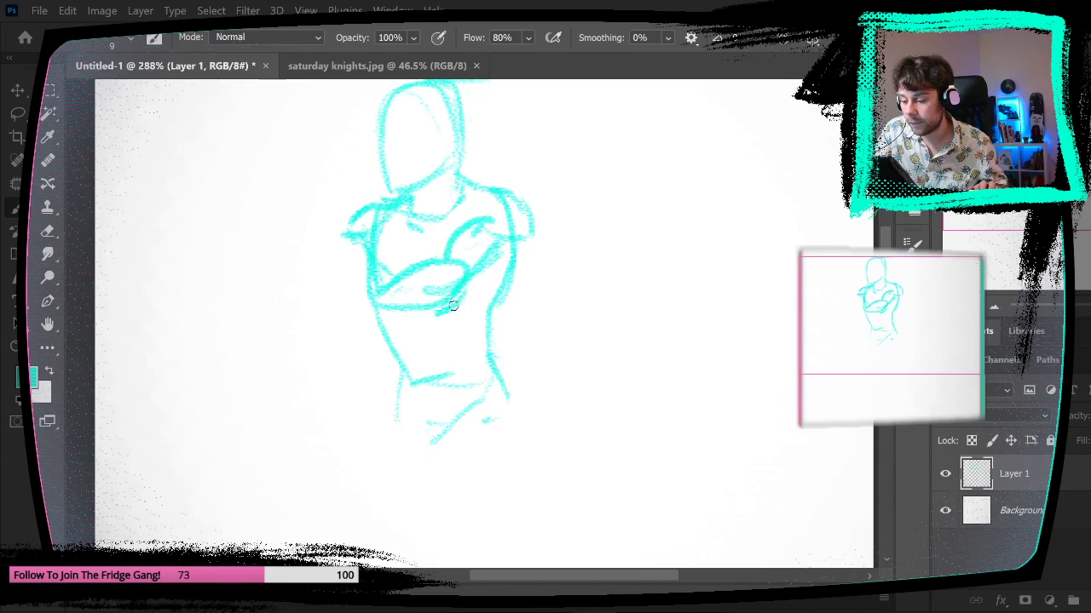
drag(453, 305, 526, 235)
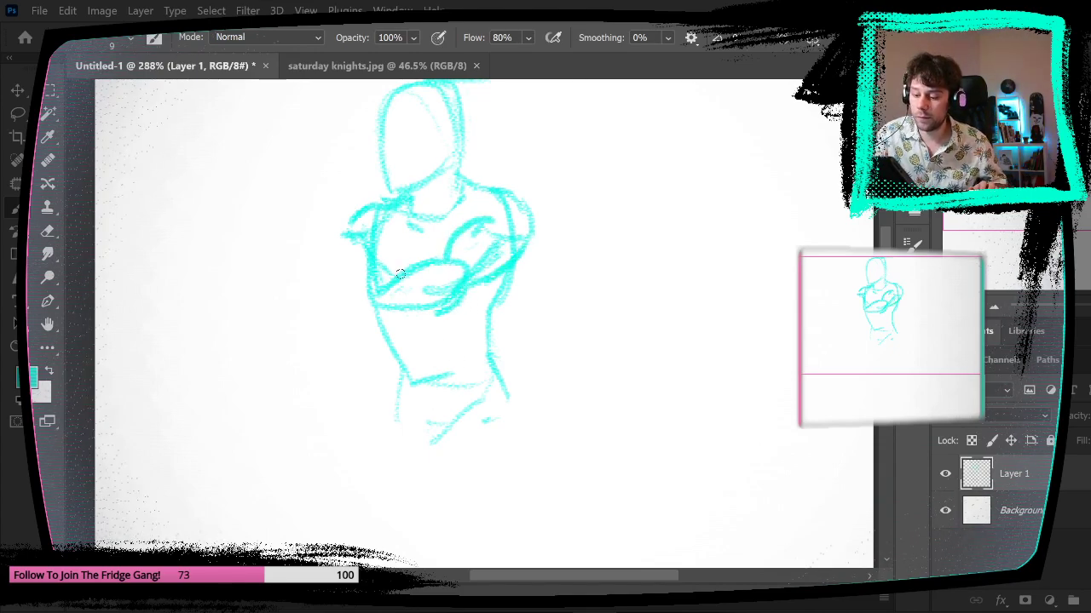
mouse_move(384, 264)
mouse_down()
mouse_move(371, 304)
mouse_move(424, 263)
mouse_move(367, 261)
mouse_move(342, 300)
mouse_move(381, 300)
mouse_move(333, 285)
mouse_up()
key(ctrl+z)
mouse_move(377, 228)
mouse_down()
mouse_move(382, 258)
mouse_move(358, 288)
mouse_move(349, 222)
mouse_move(332, 243)
mouse_move(331, 298)
mouse_up()
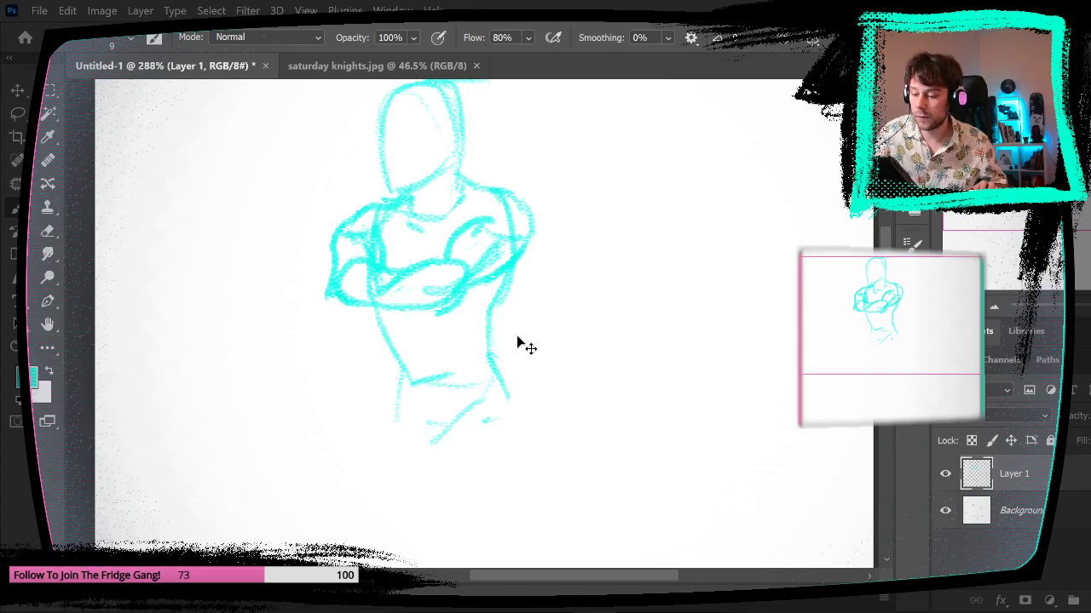
- Check the figure at a smaller scale and undo all the crossed-arm strokes back to the shoulder caps
scroll(579, 438, down, 6)
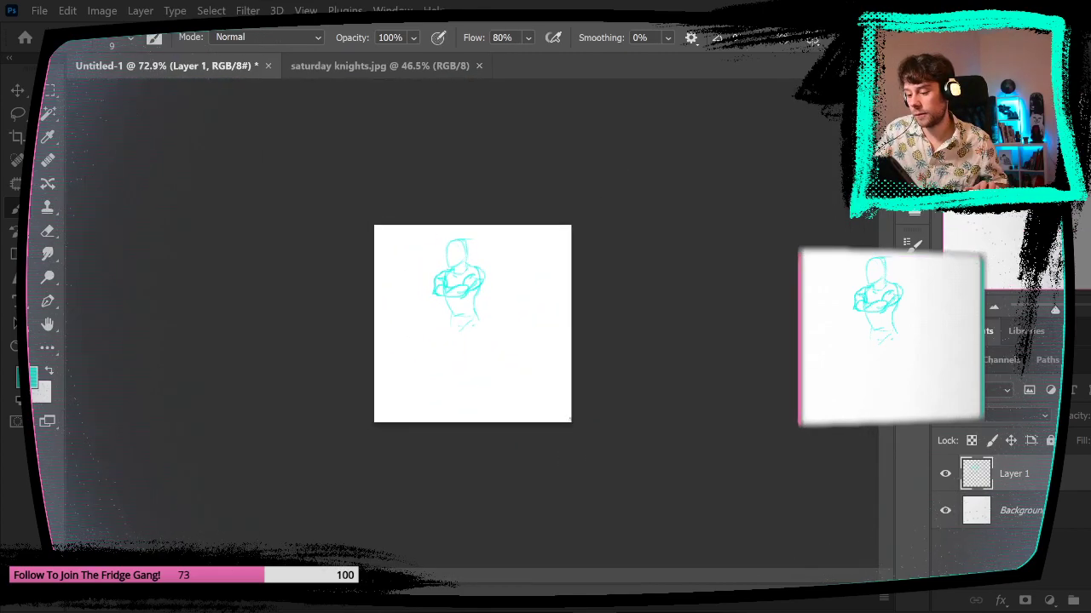
scroll(489, 319, up, 6)
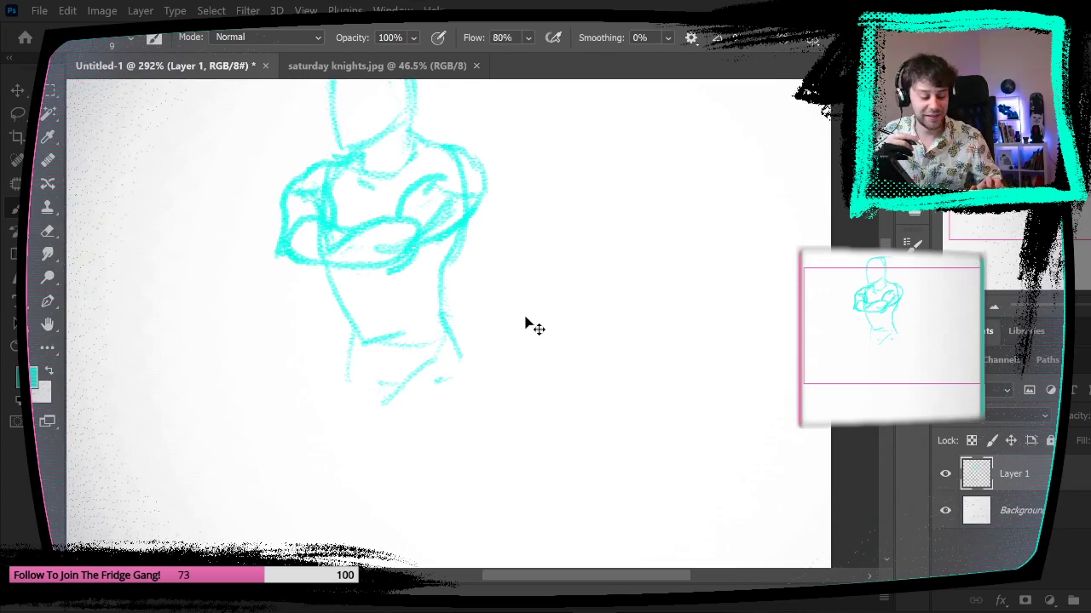
key(ctrl+z)
key(ctrl+z)
key(ctrl+z)
key(ctrl+z)
key(ctrl+z)
key(ctrl+z)
key(ctrl+z)
key(ctrl+z)
key(ctrl+z)
key(ctrl+z)
key(ctrl+z)
key(ctrl+z)
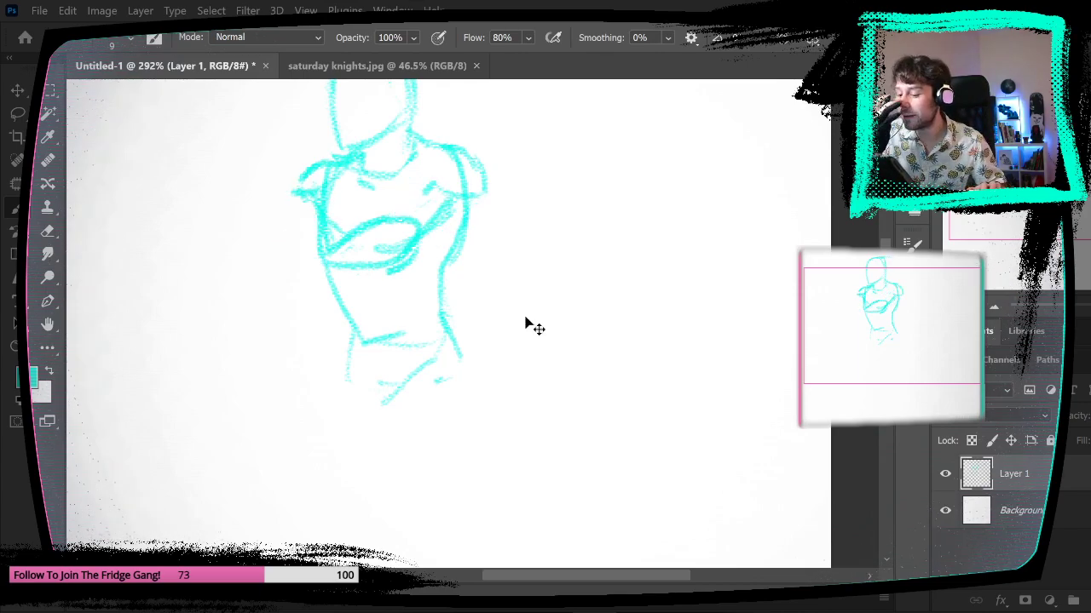
key(ctrl+z)
key(ctrl+z)
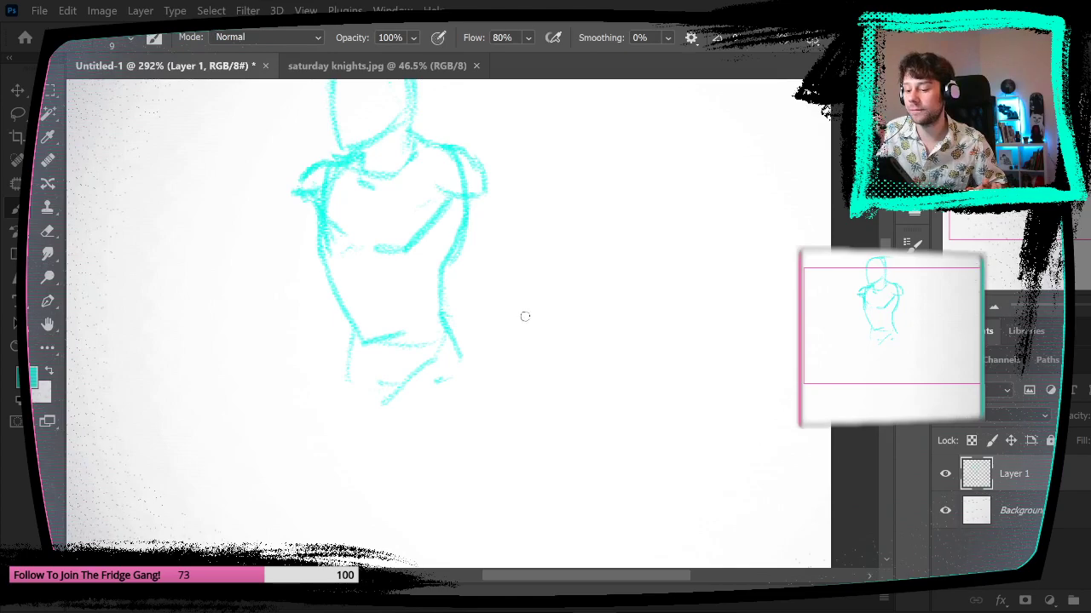
- Erase the angled forearm line and stray marks inside the chest, and return to the Brush tool
key(e)
mouse_move(383, 222)
mouse_down()
mouse_move(418, 216)
mouse_move(346, 224)
mouse_move(341, 243)
mouse_up()
key(b)
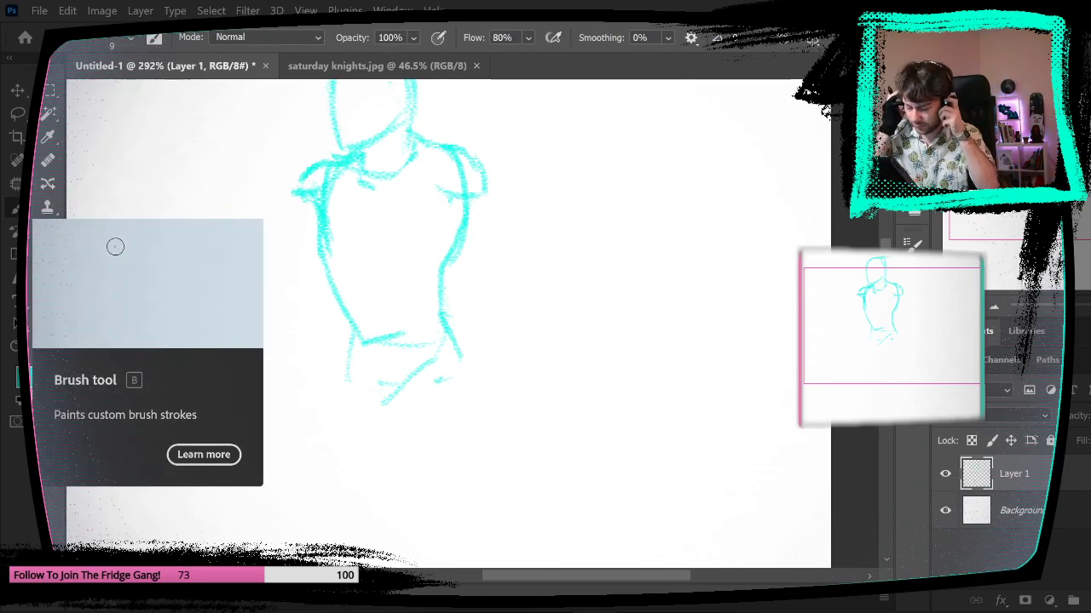
- Place a small turquoise dab beside the torso and switch the document to full screen mode with the menu bar
click(526, 267)
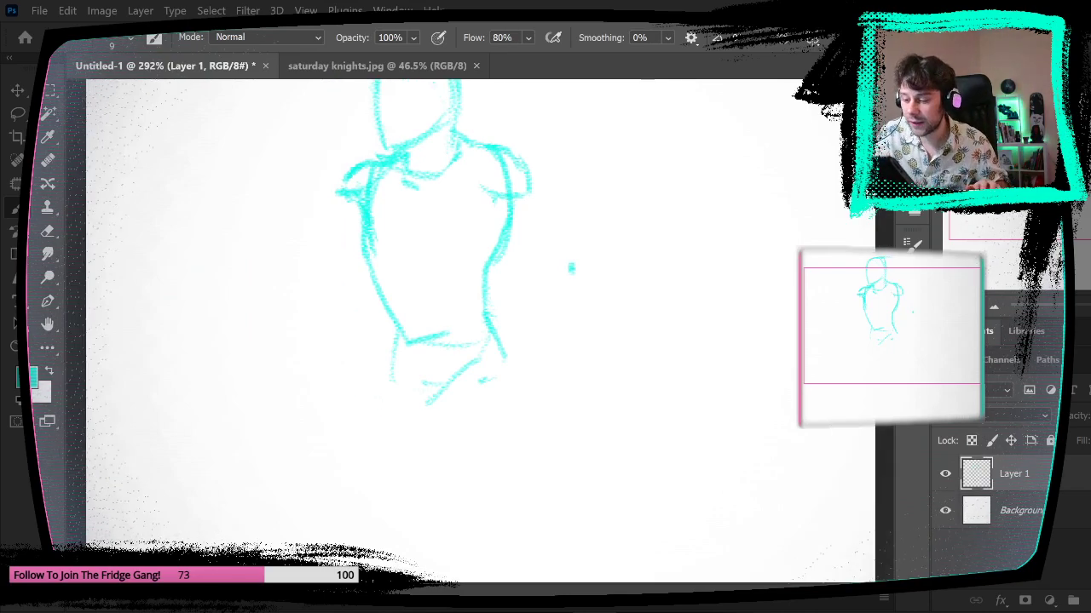
key(f)
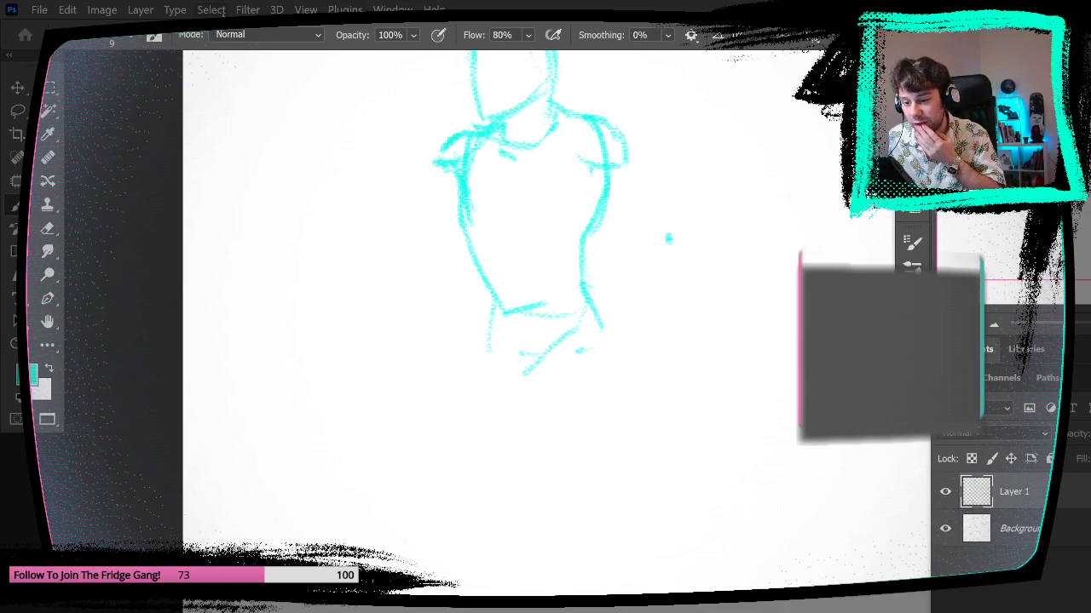
- Return the document to standard screen mode, erase the turquoise dab beside the torso, and switch back to the Brush tool
click(306, 9)
mouse_move(452, 331)
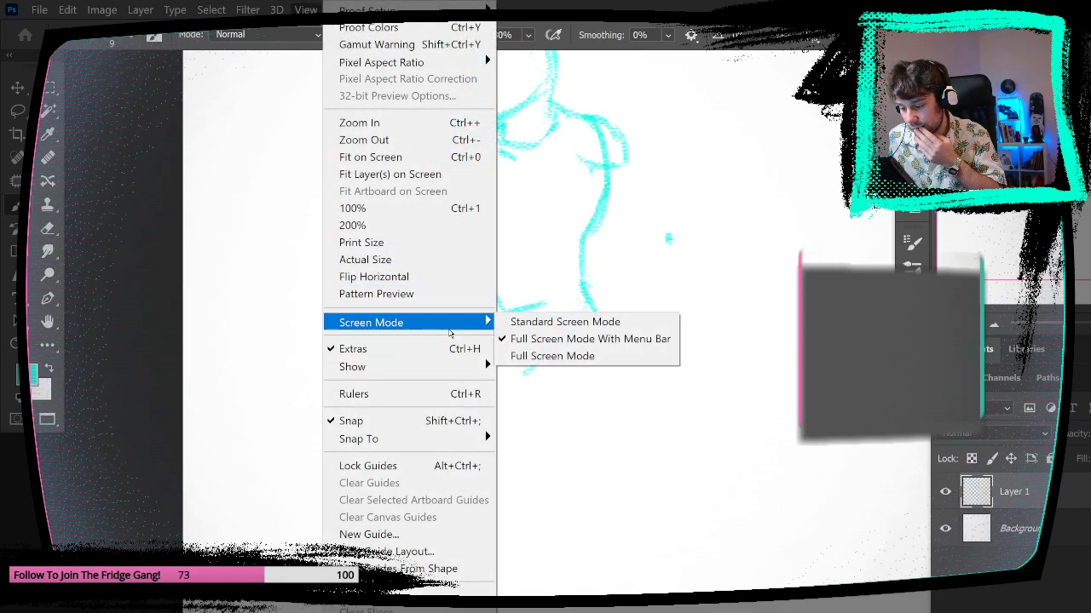
click(565, 321)
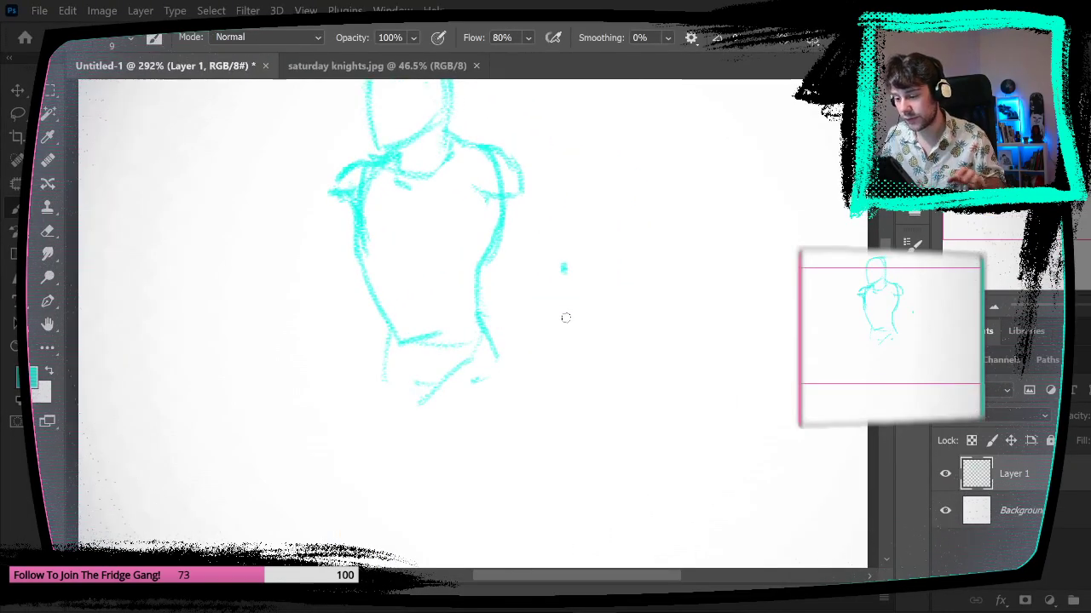
key(e)
click(566, 267)
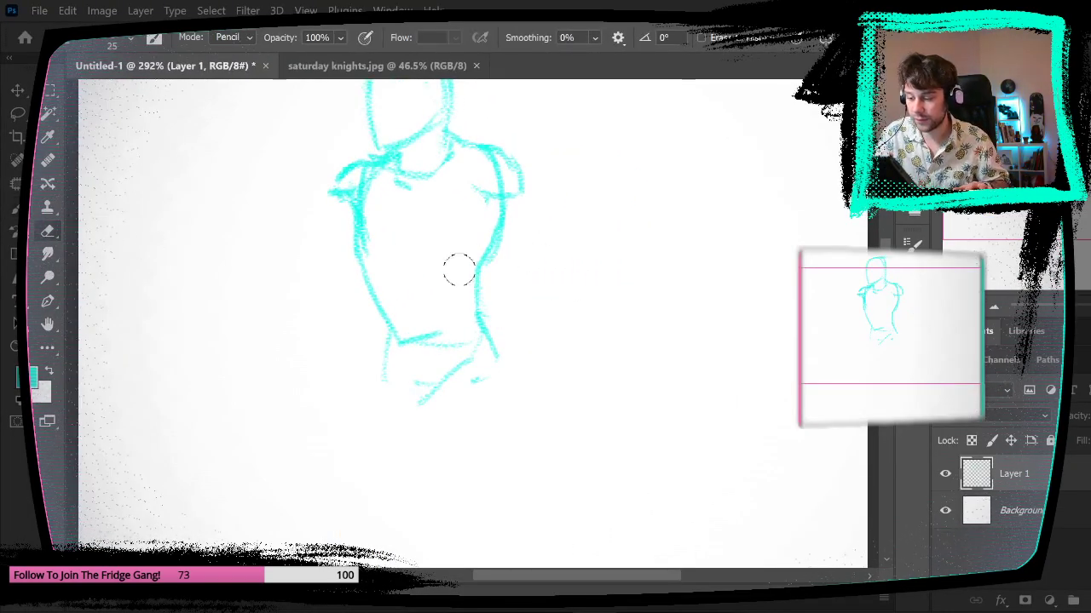
key(b)
- Try sketching folded arms across the chest, with curved forearms, an outer elbow and both upper arms reaching the shoulder caps
key(space)
drag(535, 259, 473, 300)
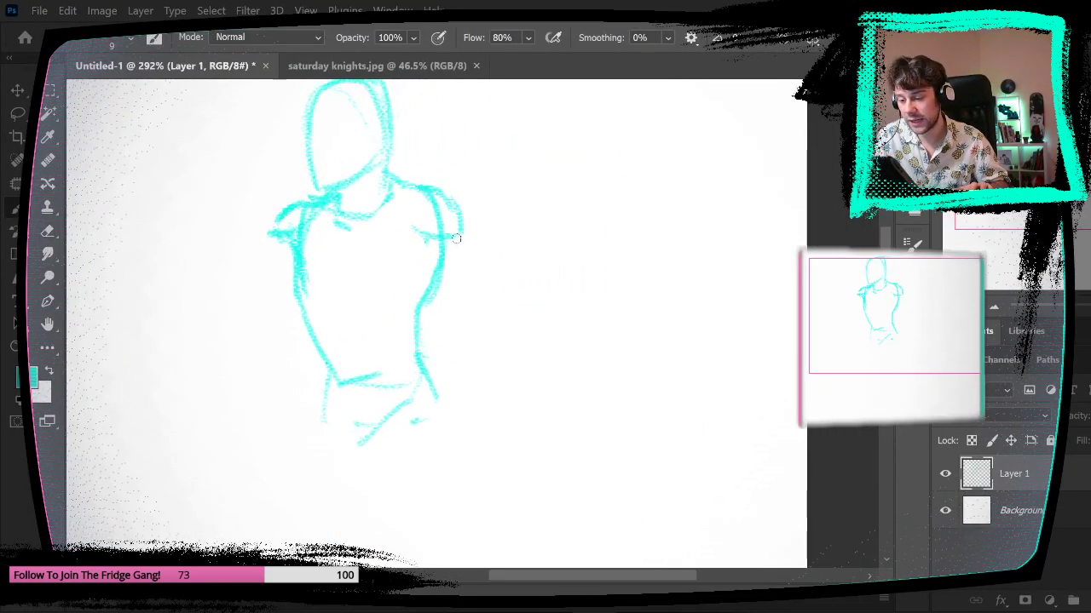
drag(416, 230, 409, 289)
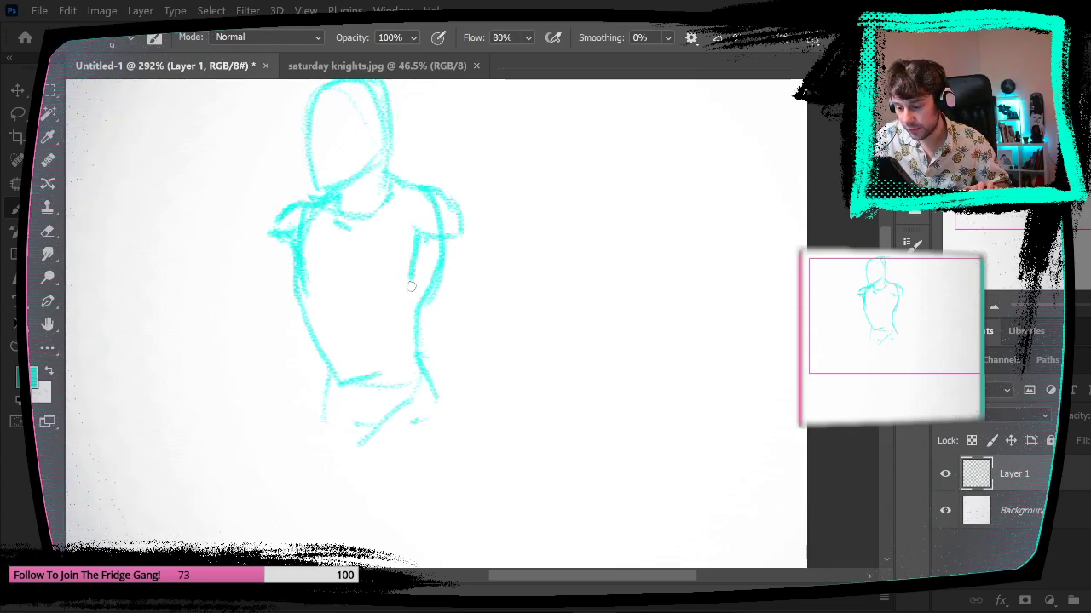
mouse_move(415, 253)
mouse_down()
mouse_move(428, 313)
mouse_move(422, 305)
mouse_move(452, 300)
mouse_up()
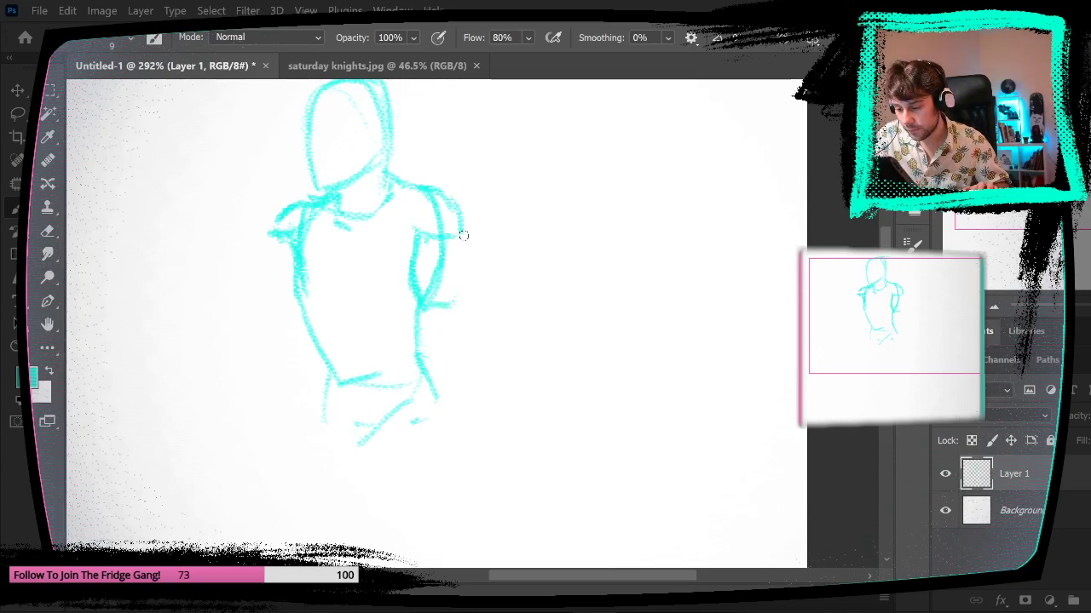
mouse_move(462, 233)
mouse_down()
mouse_move(446, 304)
mouse_move(325, 266)
mouse_move(419, 309)
mouse_move(264, 295)
mouse_up()
mouse_move(327, 270)
mouse_down()
mouse_move(260, 276)
mouse_move(286, 298)
mouse_up()
mouse_move(271, 227)
mouse_down()
mouse_move(258, 274)
mouse_move(267, 295)
mouse_move(258, 271)
mouse_move(263, 235)
mouse_up()
key(ctrl+z)
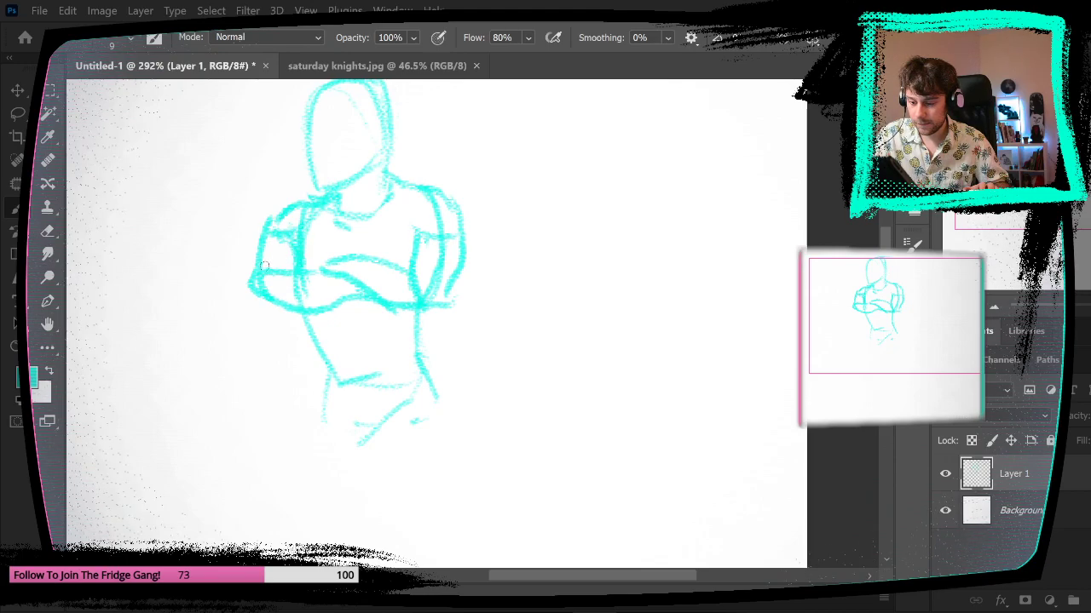
key(ctrl+z)
mouse_move(253, 283)
mouse_down()
mouse_move(262, 255)
mouse_move(274, 228)
mouse_up()
right_click(302, 236)
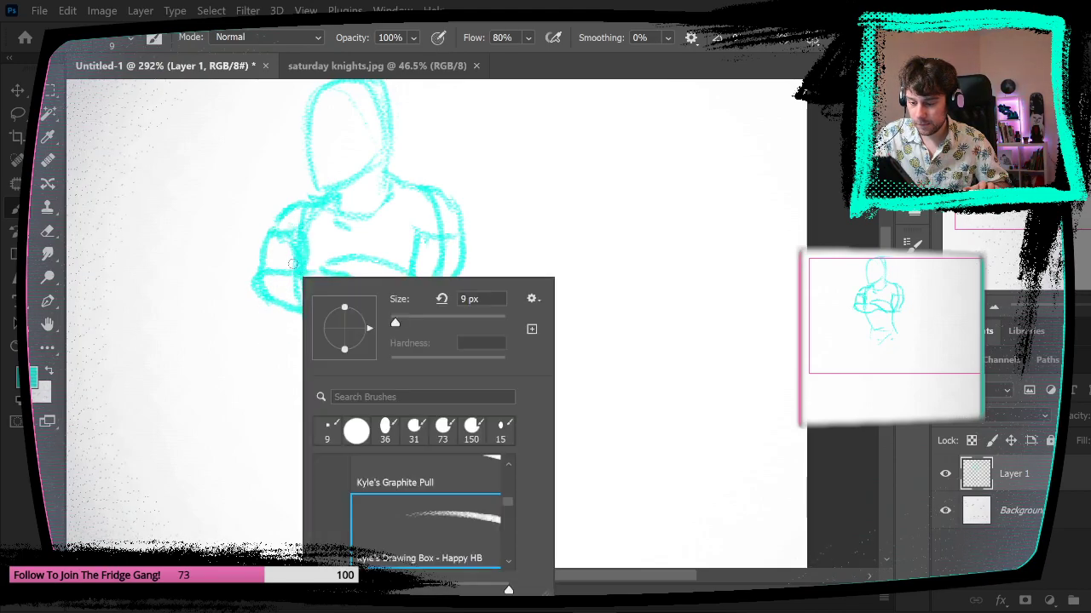
key(Escape)
- Check the whole figure at a small scale and undo the folded-arm strokes back to the shoulder caps
drag(518, 317, 481, 373)
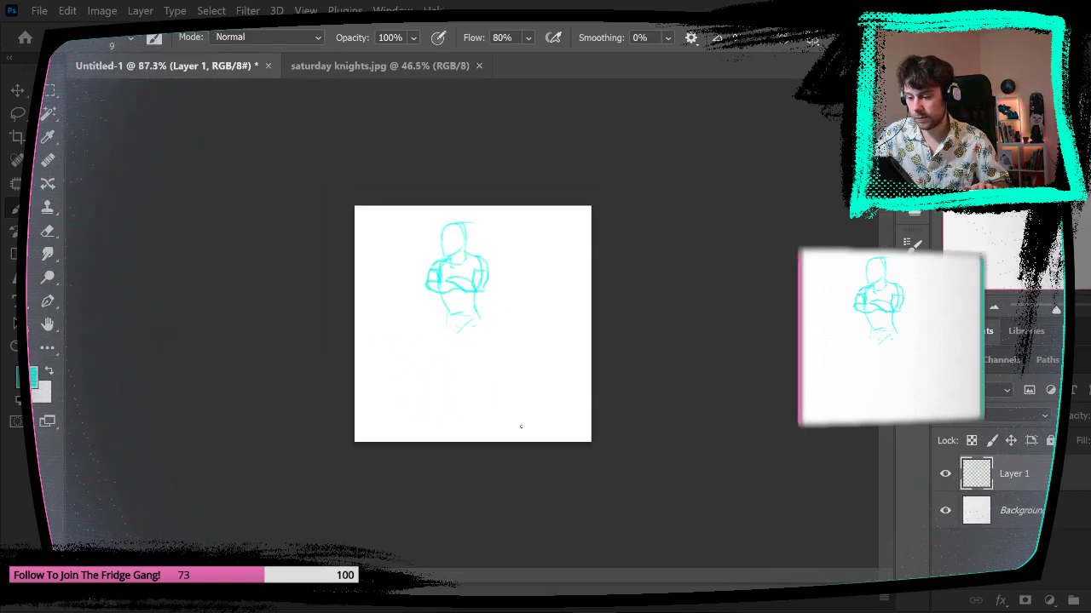
drag(494, 304, 553, 306)
key(ctrl+z)
key(ctrl+z)
key(ctrl+z)
key(ctrl+z)
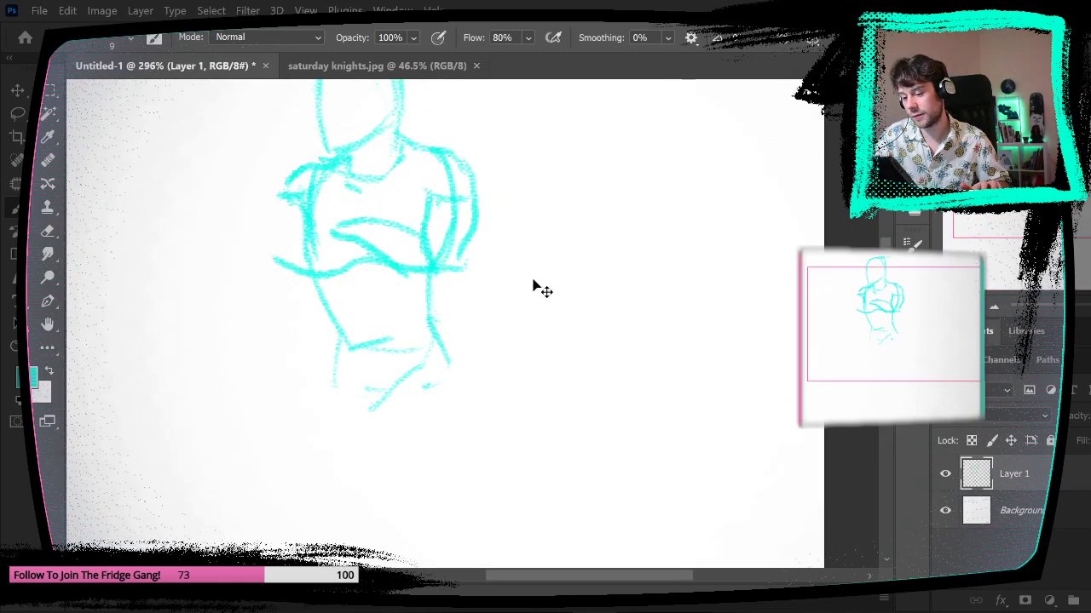
key(ctrl+z)
key(ctrl+z)
key(ctrl+z)
key(ctrl+z)
key(ctrl+z)
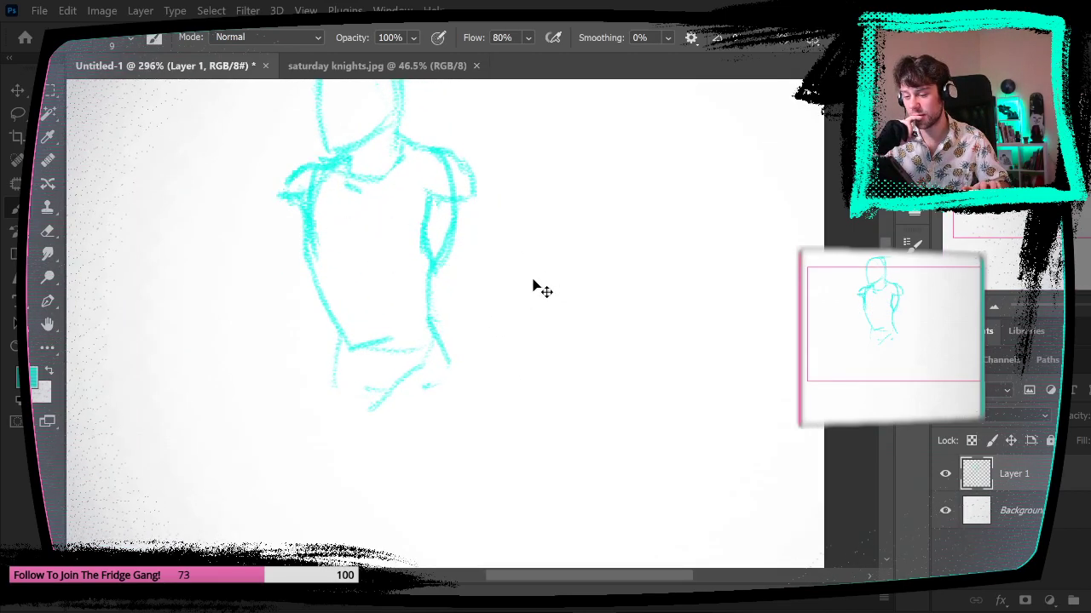
key(ctrl+z)
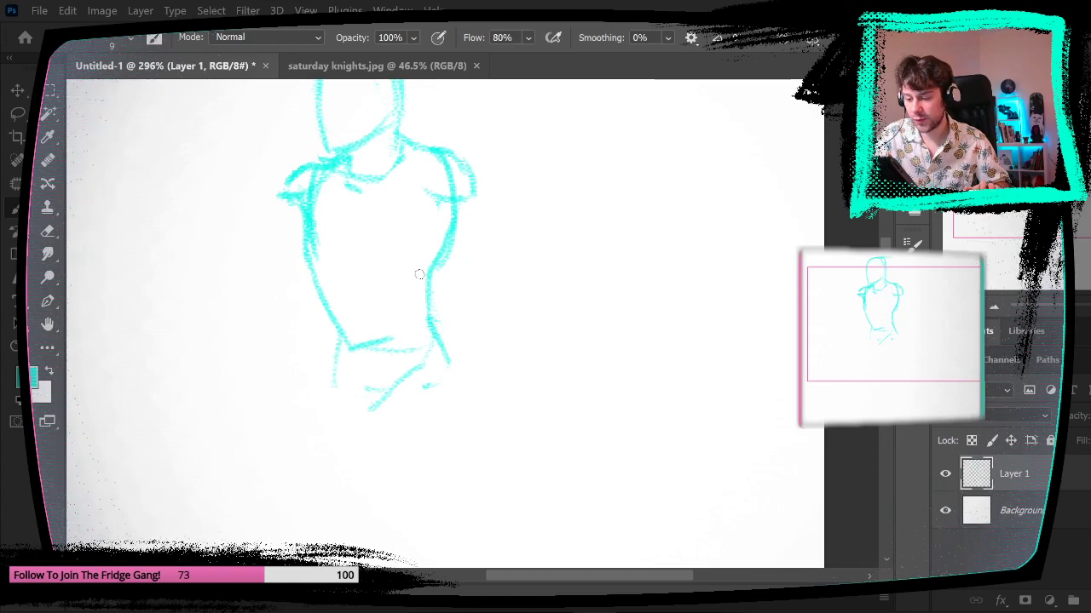
- Sketch an upper arm angled in toward the waist, try a forearm across the chest, and undo the forearm lines
mouse_move(426, 191)
mouse_down()
mouse_move(402, 267)
mouse_move(423, 287)
mouse_move(473, 197)
mouse_up()
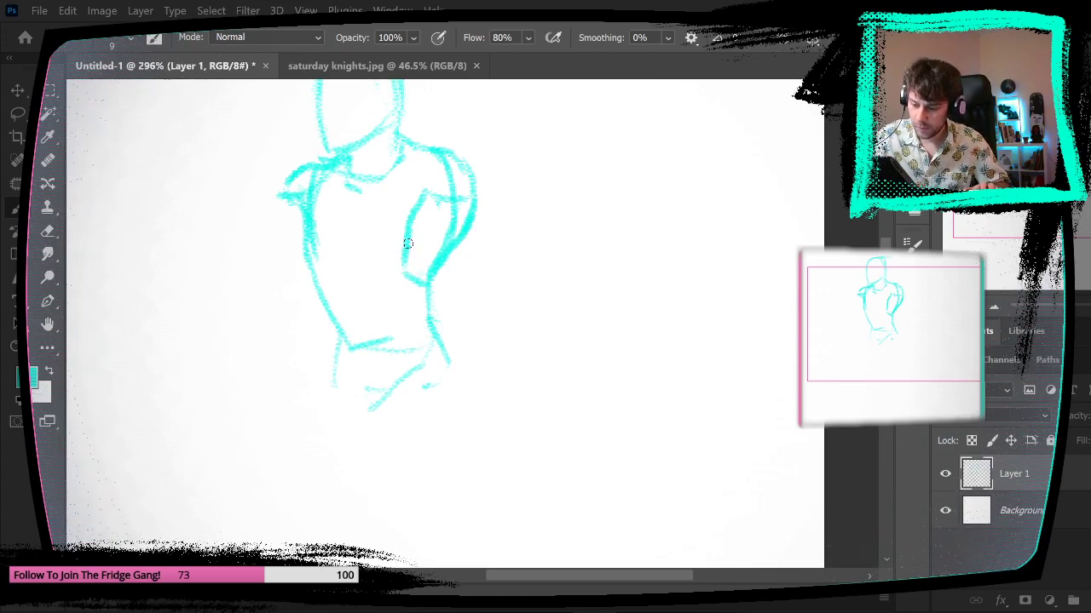
mouse_move(407, 243)
mouse_down()
mouse_move(320, 239)
mouse_move(369, 271)
mouse_move(333, 245)
mouse_move(421, 276)
mouse_up()
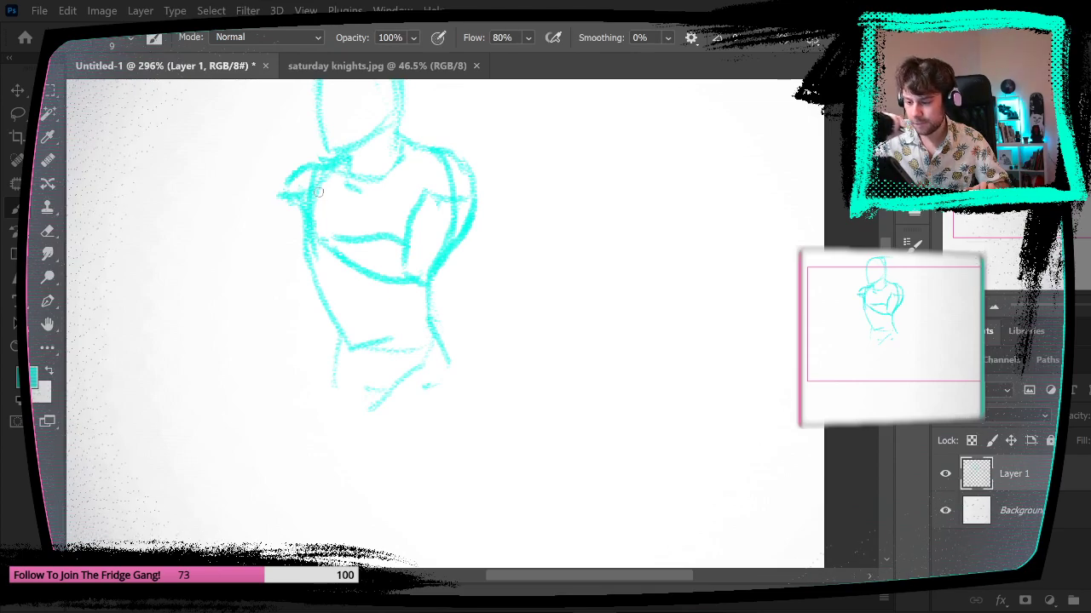
key(ctrl+z)
key(ctrl+z)
key(ctrl+z)
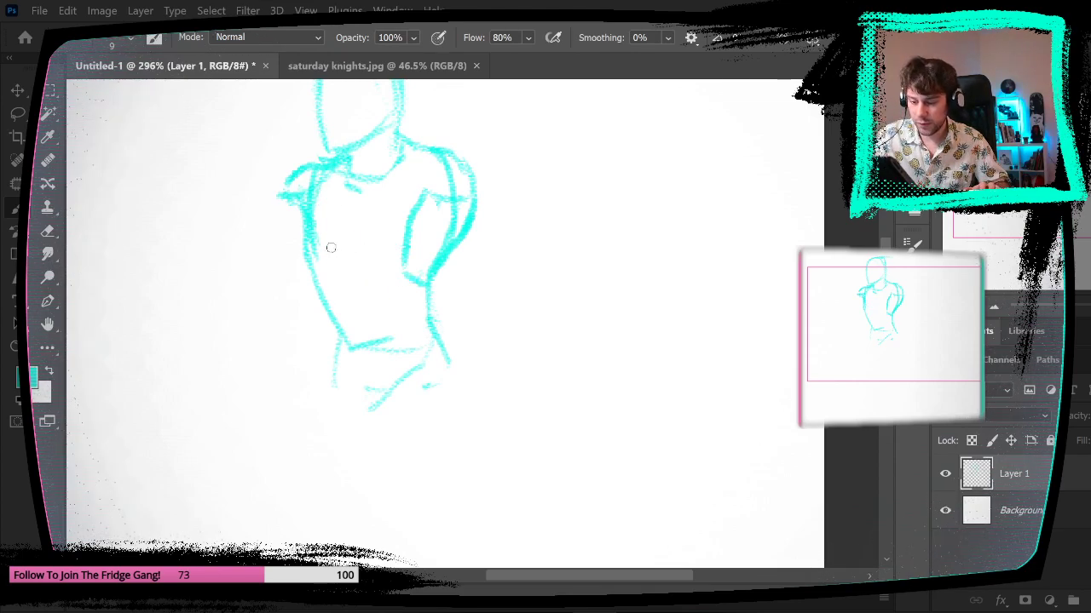
- Try redrawing the forearm slightly lower across the chest and add the opposite arm, joined to its shoulder cap
drag(331, 247, 417, 248)
mouse_move(322, 258)
mouse_down()
mouse_move(373, 278)
mouse_move(439, 287)
mouse_up()
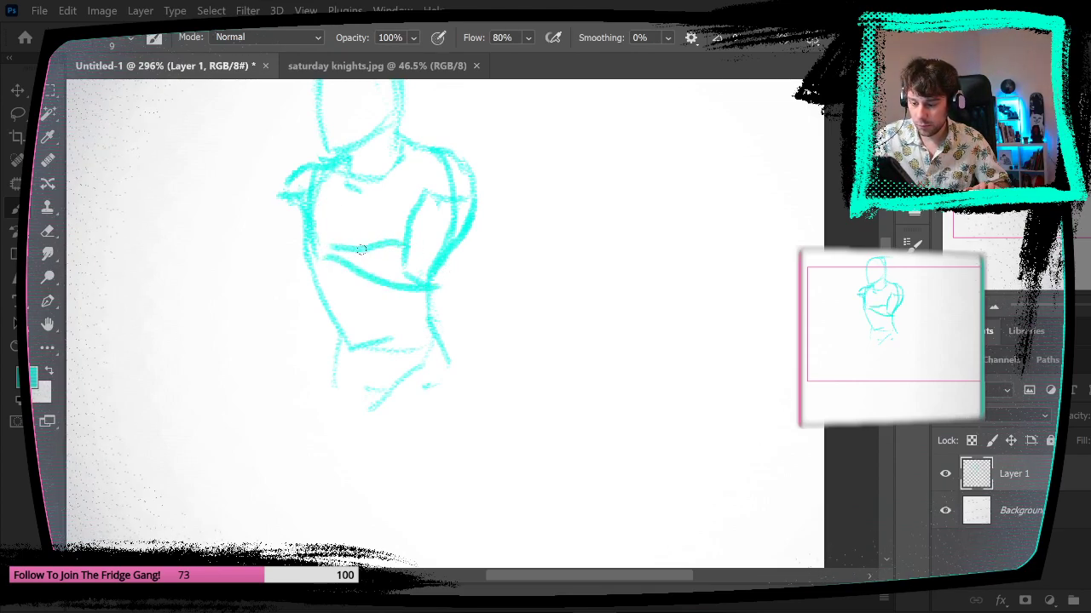
mouse_move(304, 220)
mouse_down()
mouse_move(358, 245)
mouse_move(276, 247)
mouse_move(317, 248)
mouse_move(302, 259)
mouse_move(274, 241)
mouse_move(321, 225)
mouse_move(280, 245)
mouse_move(280, 194)
mouse_up()
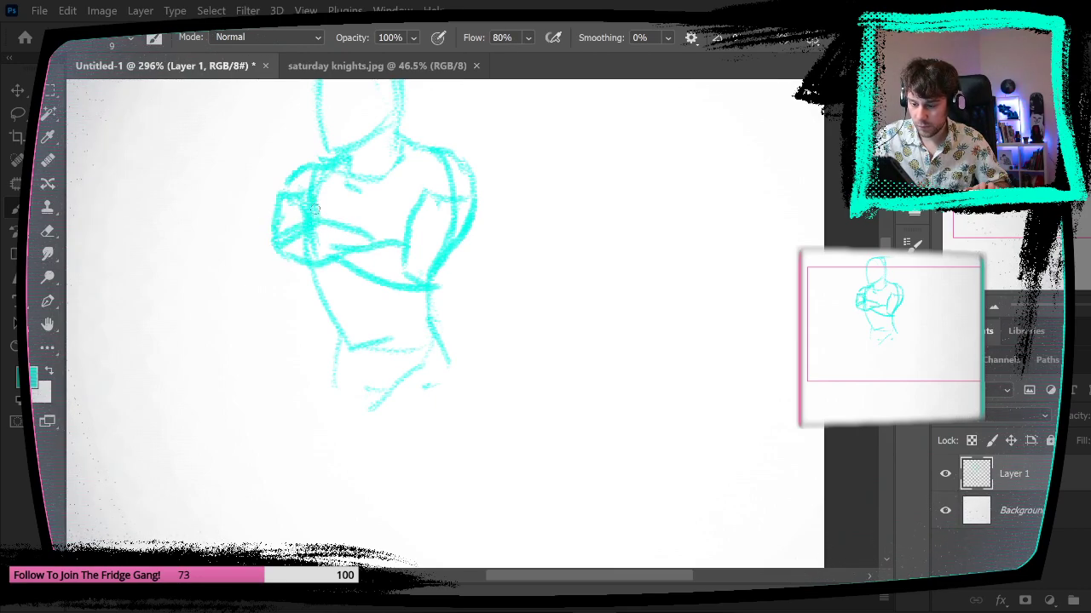
- Erase the lower forearm, elbow and inner upper-arm lines where the arm meets the waist, and return to the Brush tool
key(ctrl+space)
mouse_move(507, 341)
mouse_down()
mouse_move(472, 333)
mouse_move(563, 281)
mouse_up()
key(e)
mouse_move(312, 287)
mouse_down()
mouse_move(387, 303)
mouse_move(357, 283)
mouse_move(325, 296)
mouse_move(317, 285)
mouse_move(366, 238)
mouse_move(415, 269)
mouse_move(375, 281)
mouse_up()
key(b)
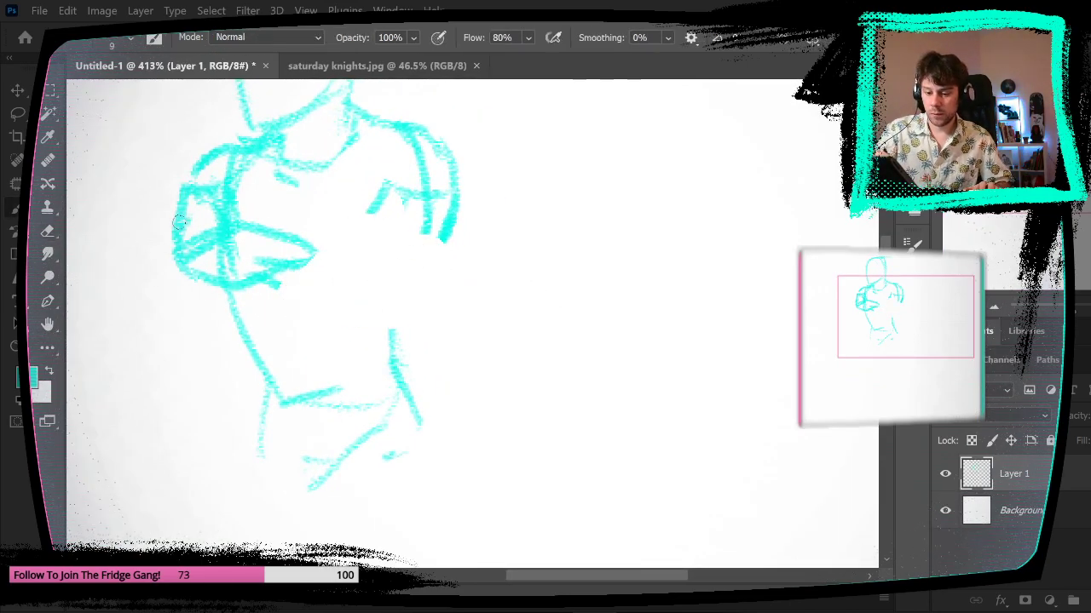
- Try redrawing the erased forearm, elbow and outer upper arm as one bent arm crossing the chest
drag(267, 276, 360, 298)
mouse_move(292, 254)
mouse_down()
mouse_move(393, 246)
mouse_move(387, 180)
mouse_up()
drag(361, 298, 411, 294)
drag(448, 202, 406, 299)
mouse_move(573, 359)
mouse_down()
mouse_move(484, 388)
mouse_move(496, 400)
mouse_up()
drag(482, 298, 555, 288)
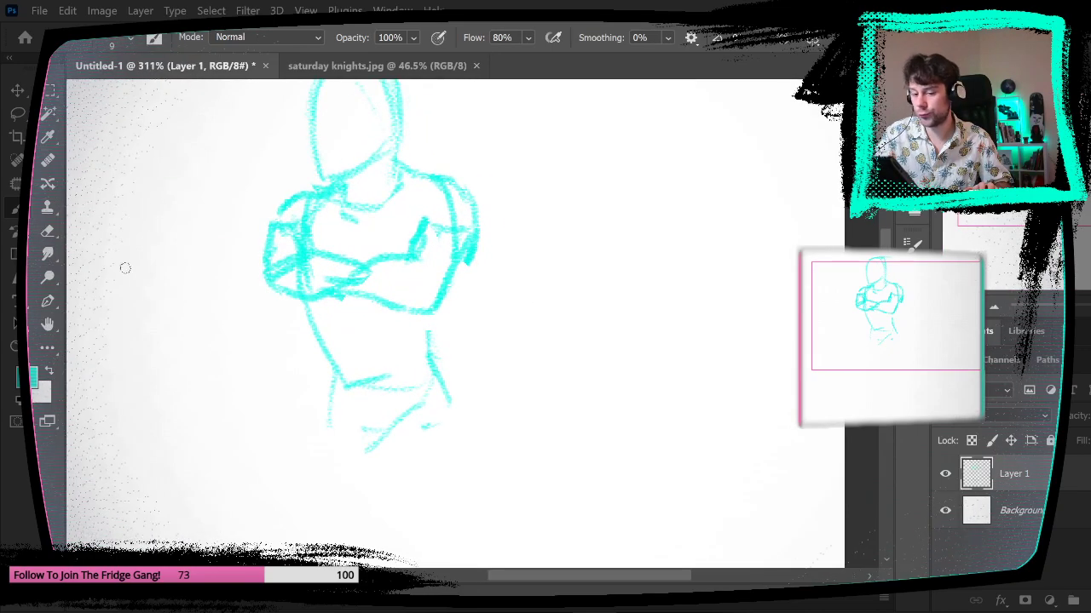
- Erase the overlapping hand lines on the crossed forearm and try redrawing that area with the Brush tool
key(e)
drag(345, 274, 331, 246)
key(b)
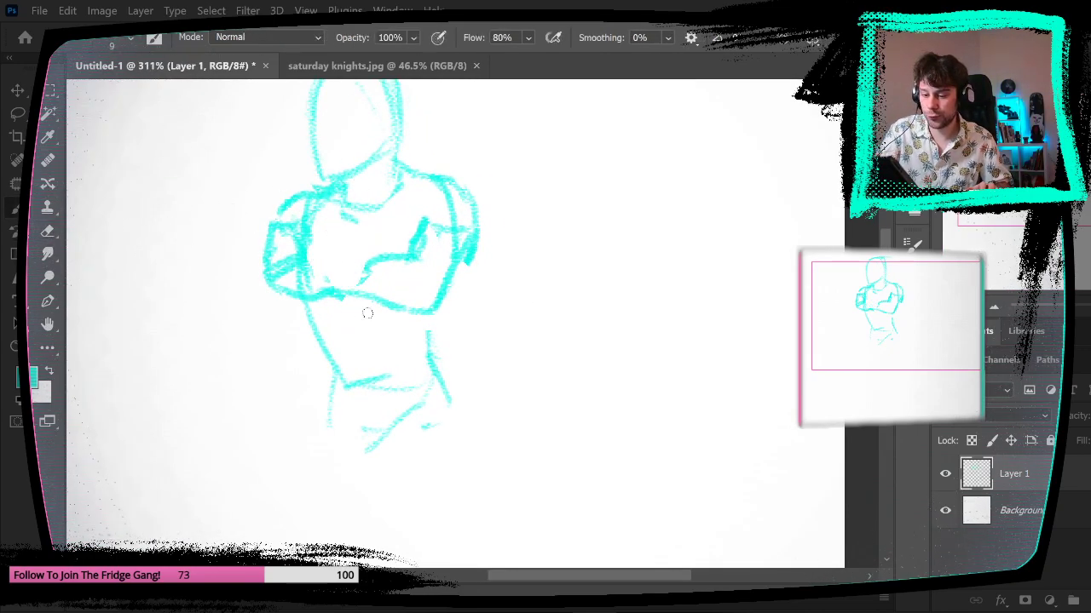
mouse_move(337, 296)
mouse_down()
mouse_move(389, 257)
mouse_move(363, 247)
mouse_move(310, 256)
mouse_up()
- Review the figure zoomed out and undo the latest arm drawing, leaving only the head, torso and shoulder caps
drag(537, 364, 472, 391)
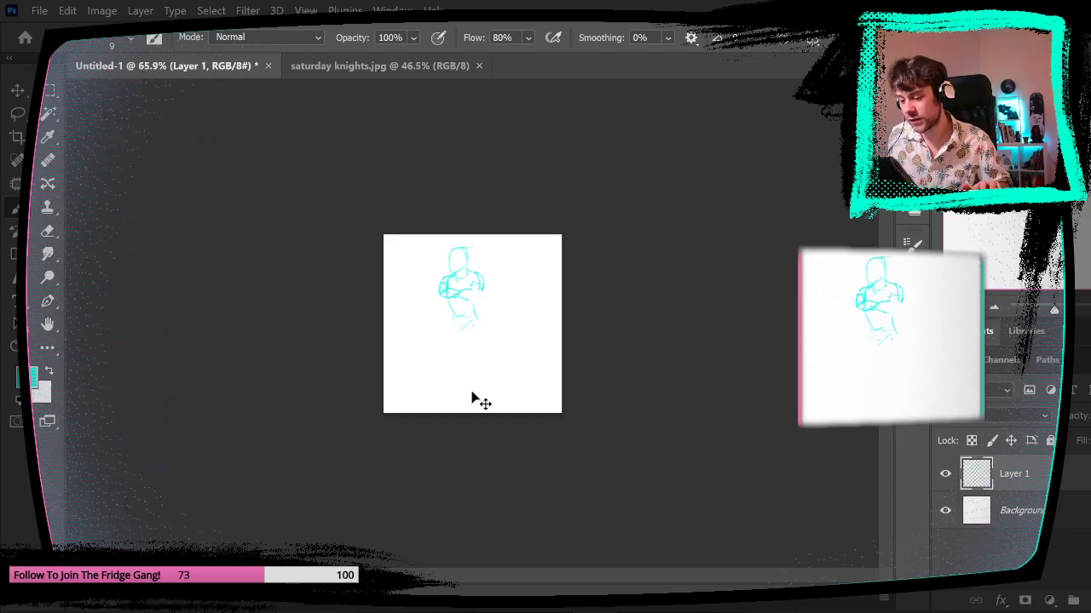
key(ctrl+z)
key(ctrl+z)
key(ctrl+z)
key(ctrl+z)
key(ctrl+z)
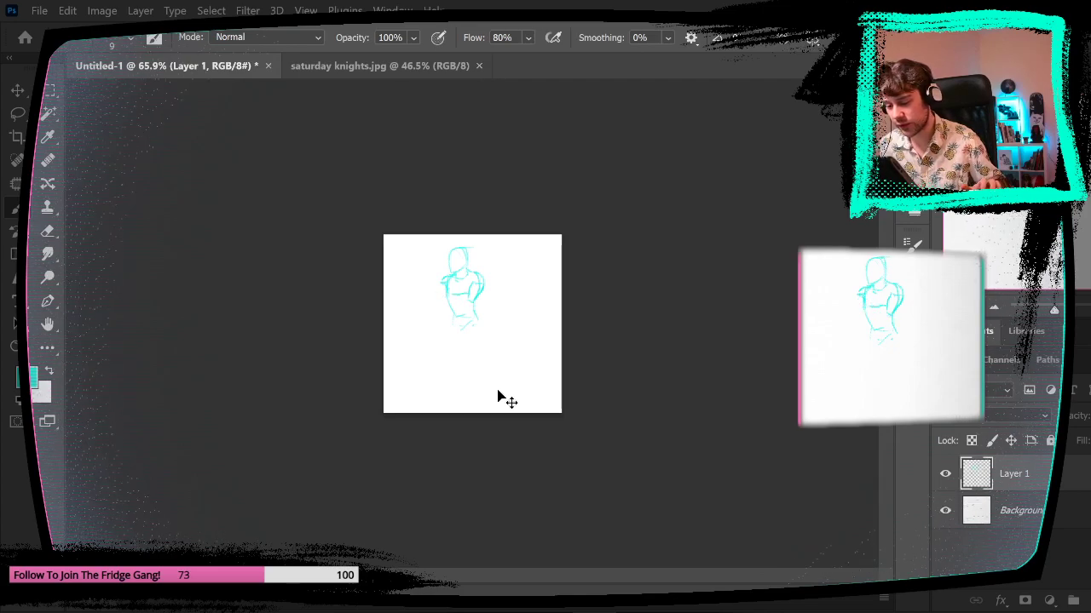
key(ctrl+z)
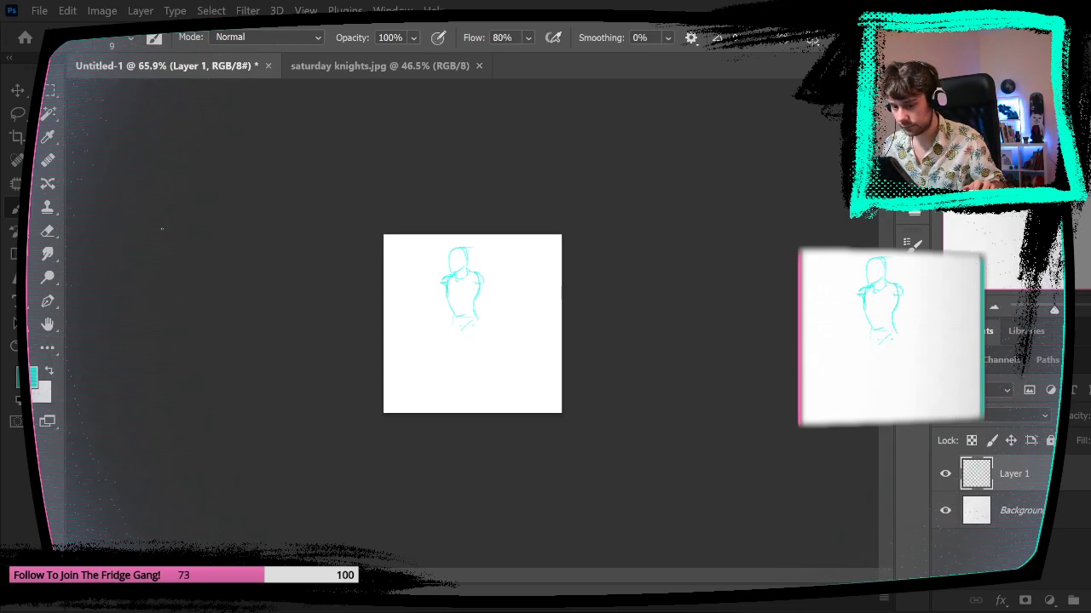
- Paste the caped character sprite sheet as a new layer, delete its black background using the Magic Wand, and deselect
key(ctrl+v)
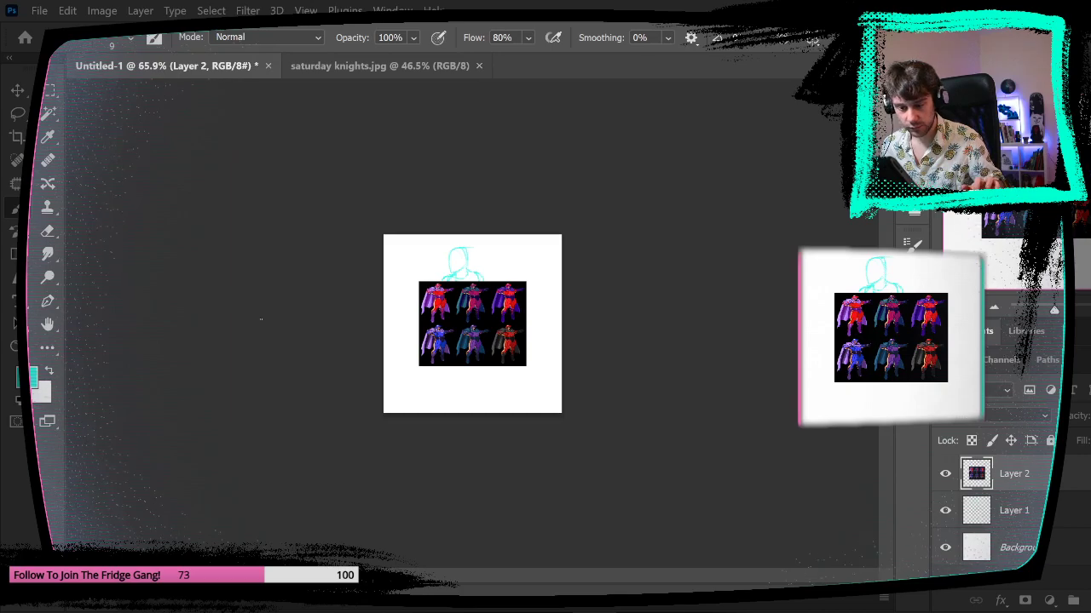
drag(450, 336, 493, 364)
key(w)
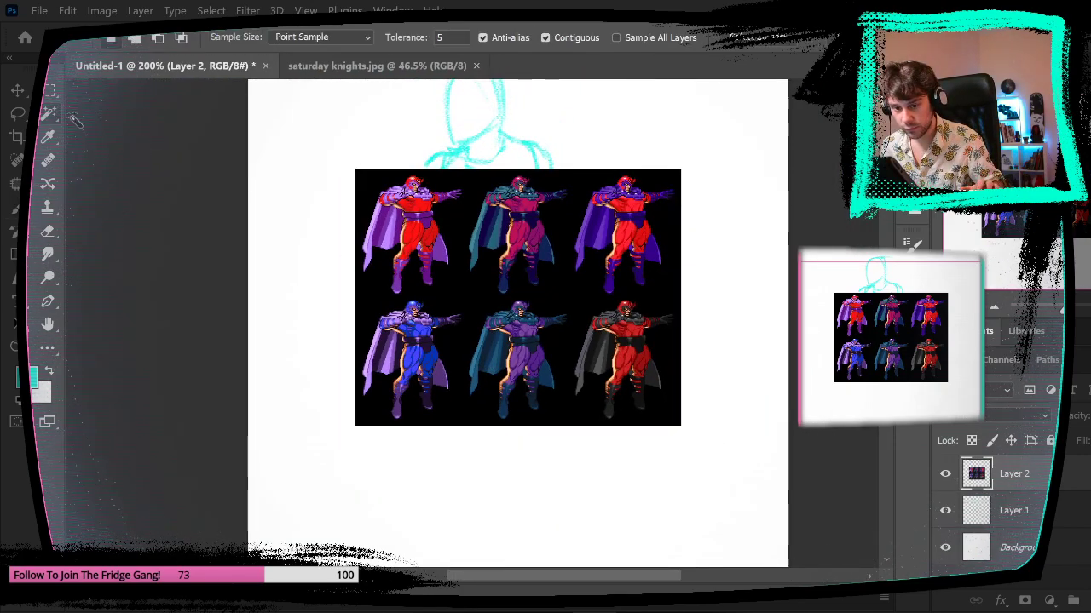
click(364, 175)
key(Delete)
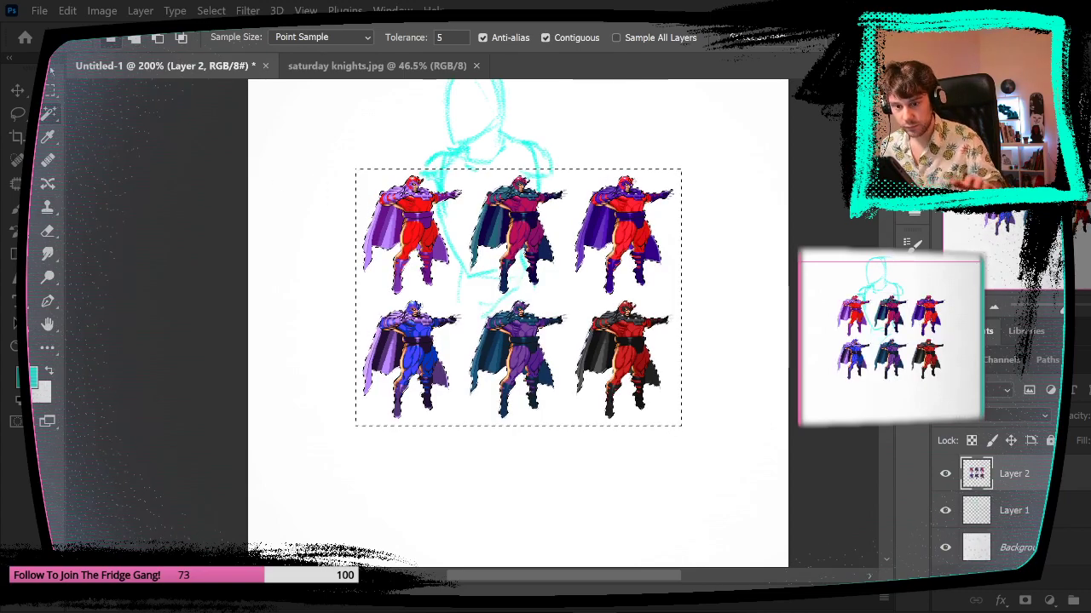
key(m)
key(ctrl+d)
- Move the caped character sprites down and to the left, below the sketched torso
drag(644, 283, 551, 414)
key(v)
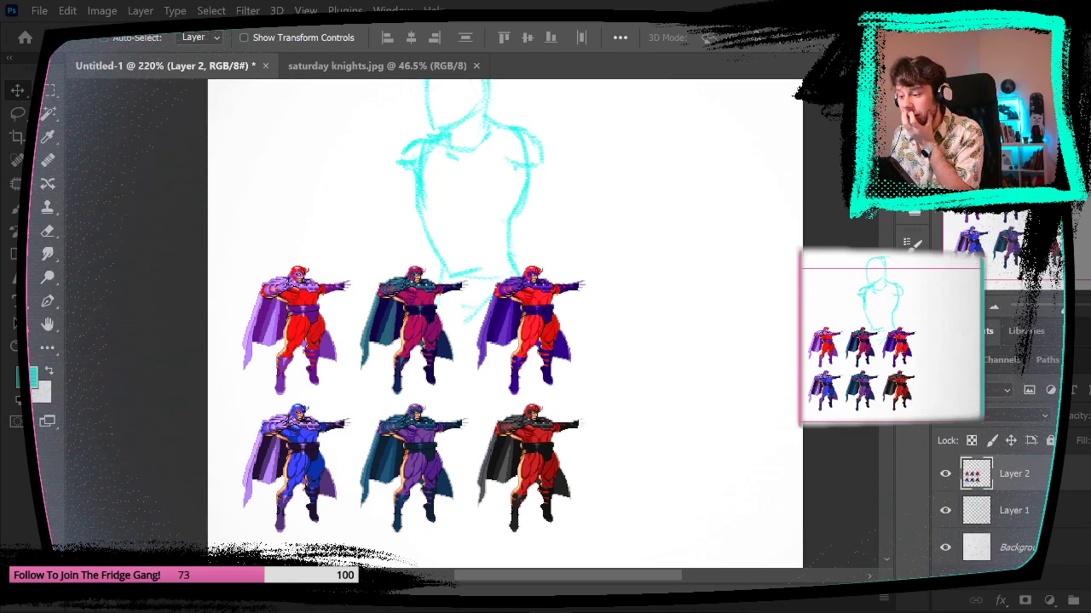
key(ctrl)
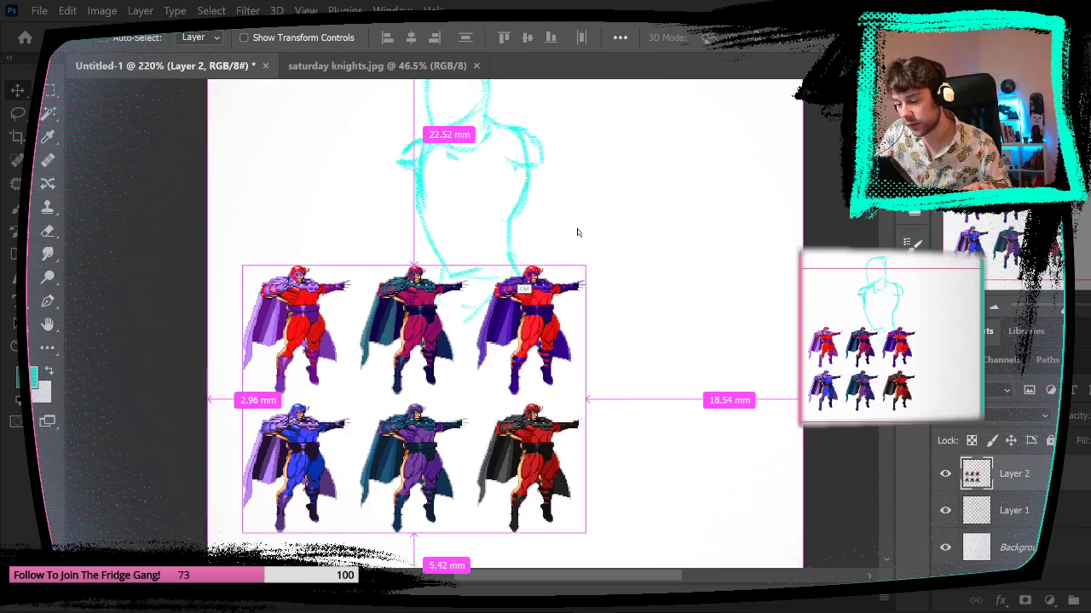
key(ctrl+space)
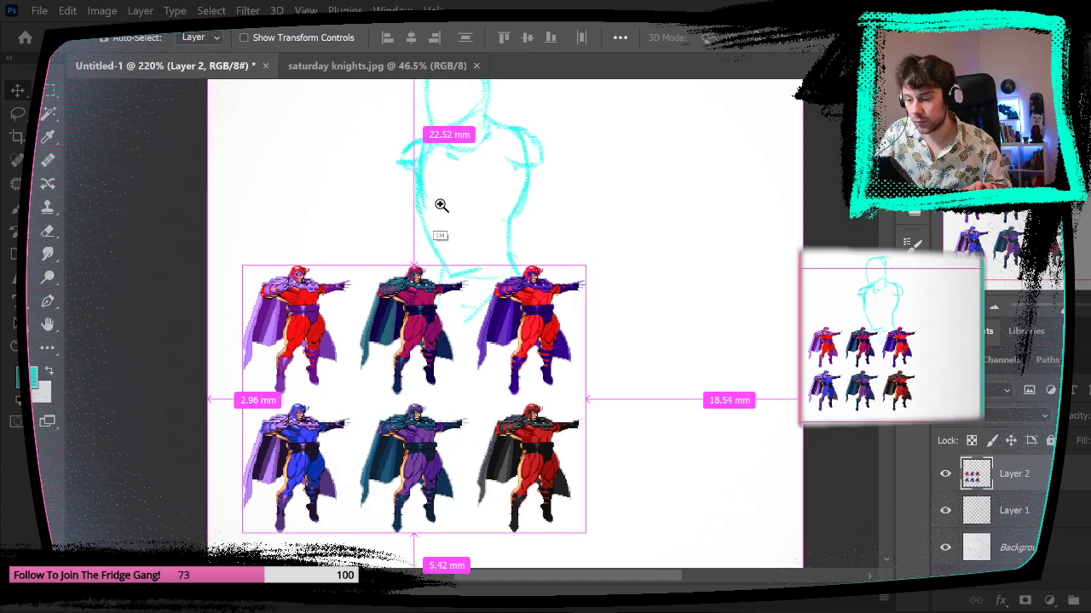
drag(440, 205, 518, 200)
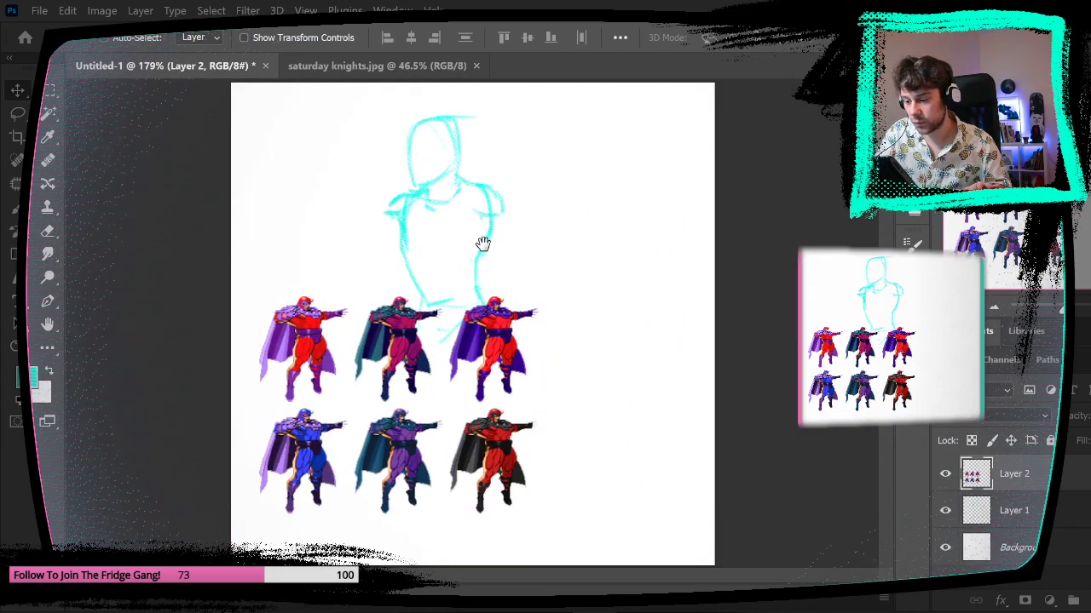
- Make Layer 1 active, hide the sprites on Layer 2, and switch to the Lasso tool near the figure's head
click(1033, 522)
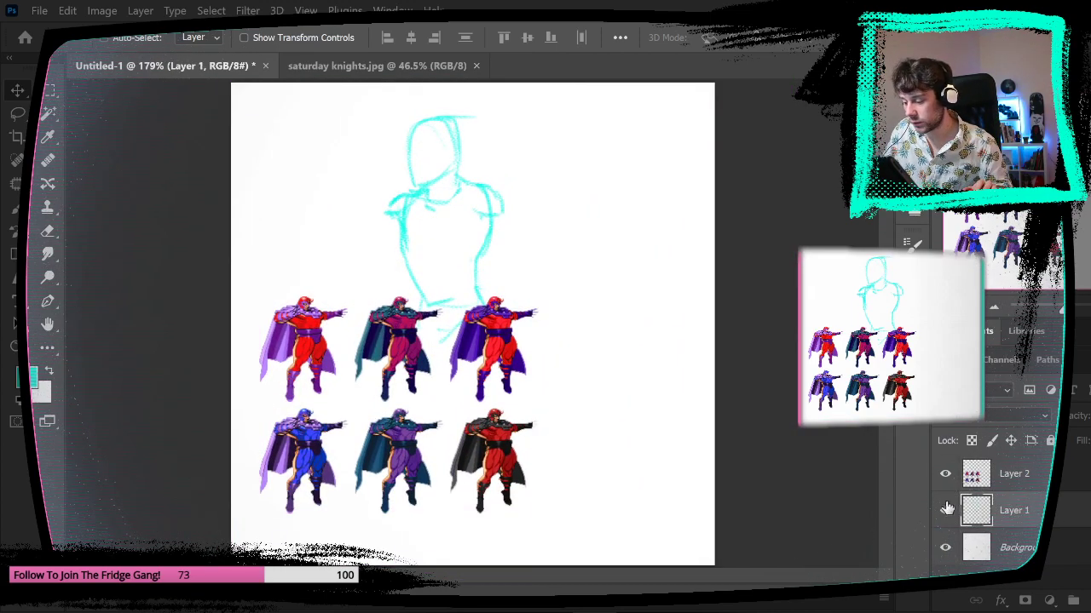
click(945, 473)
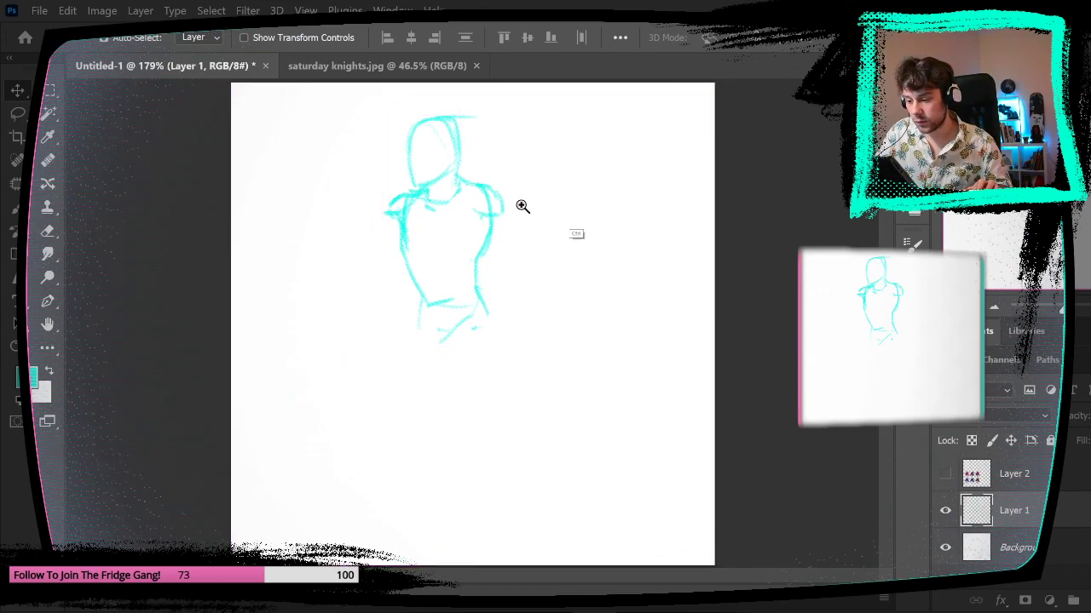
mouse_move(537, 206)
mouse_down()
mouse_move(608, 202)
mouse_move(643, 229)
mouse_move(630, 244)
mouse_move(548, 263)
mouse_up()
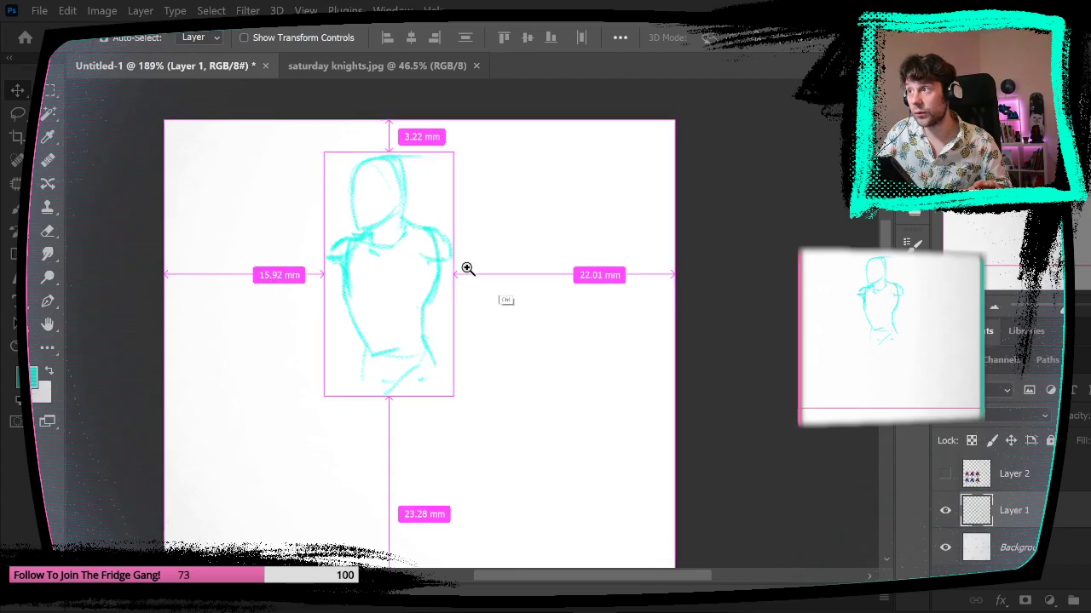
mouse_move(465, 268)
mouse_down()
mouse_move(533, 265)
mouse_move(523, 267)
mouse_up()
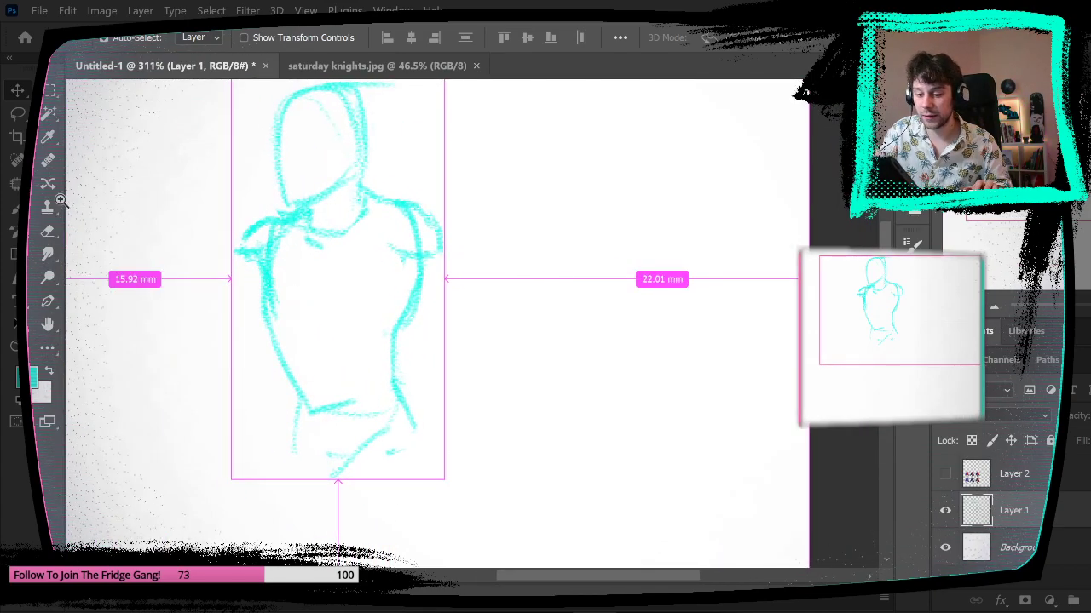
key(l)
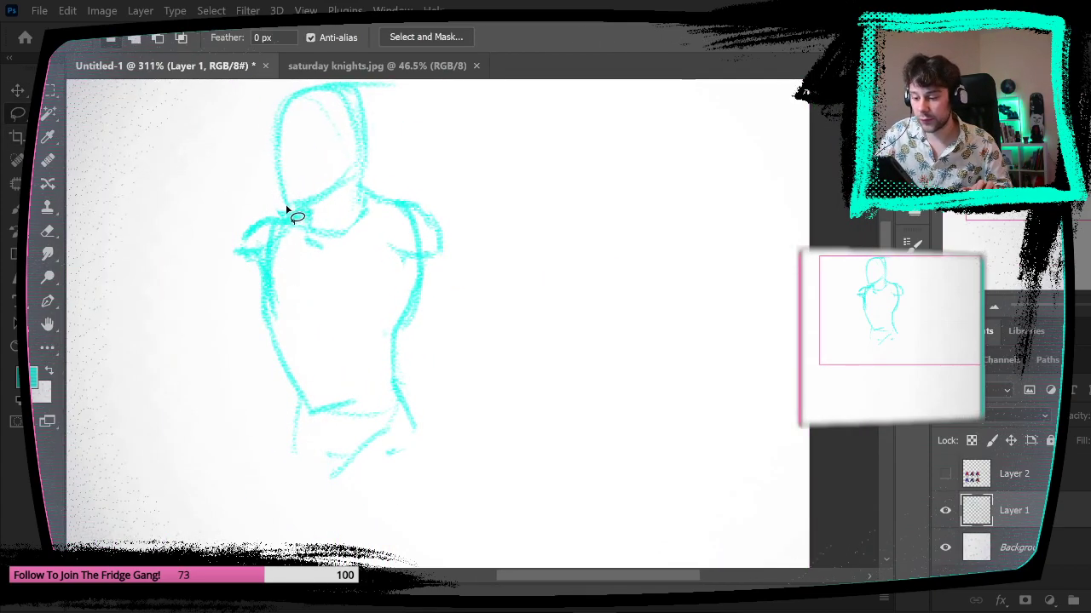
- Lasso the torso and shoulders below the head, try rotating them clockwise about the neck, and undo the rotation
mouse_move(359, 190)
mouse_down()
mouse_move(485, 445)
mouse_move(148, 299)
mouse_move(196, 220)
mouse_up()
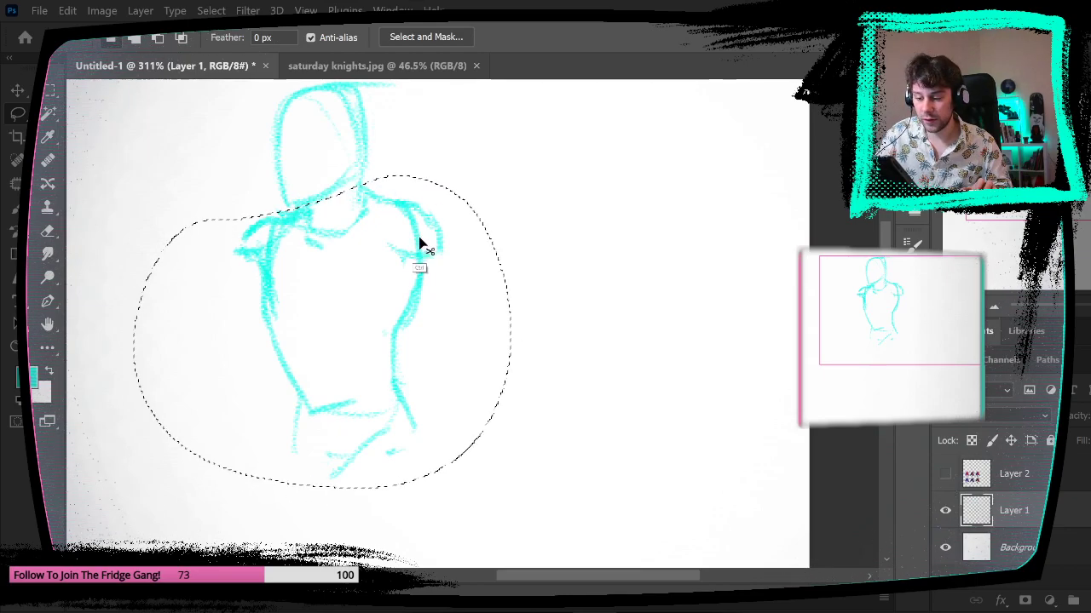
key(ctrl+t)
drag(322, 319, 333, 216)
mouse_move(529, 198)
mouse_down()
mouse_move(619, 256)
mouse_move(616, 283)
mouse_up()
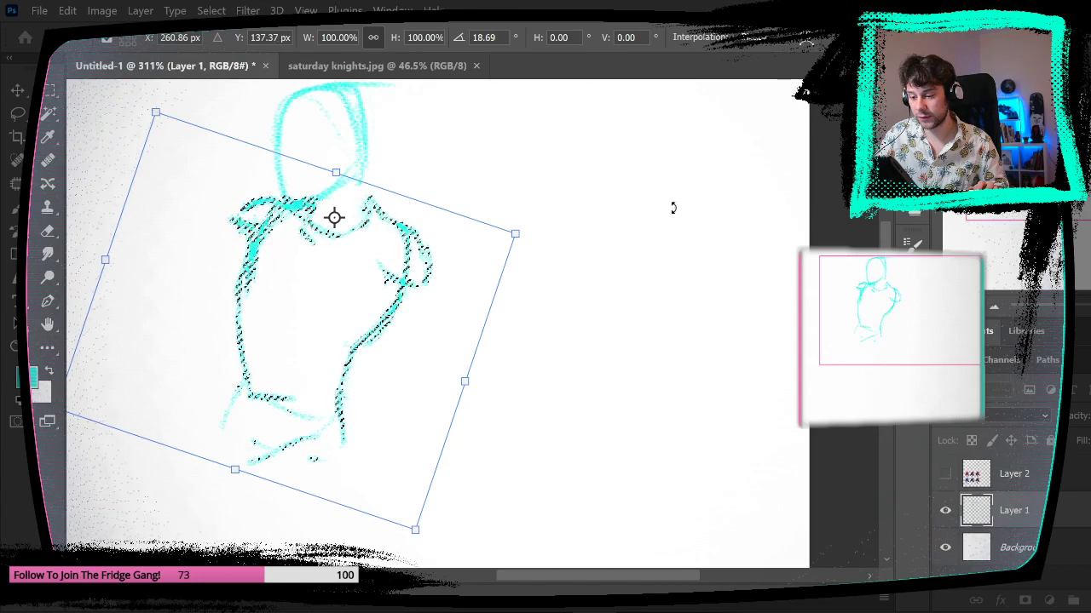
key(Return)
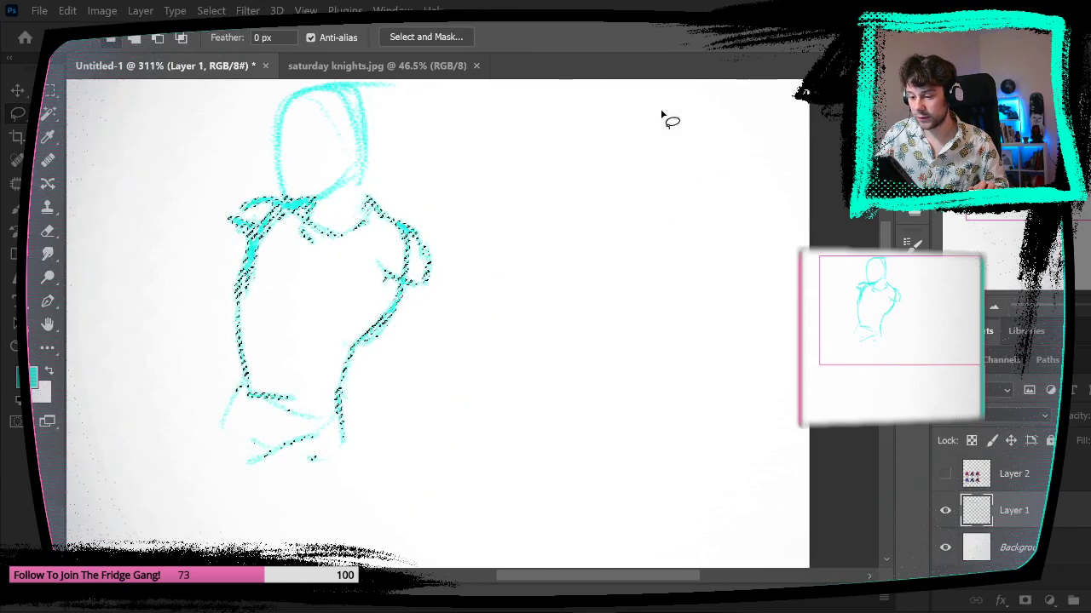
key(ctrl+z)
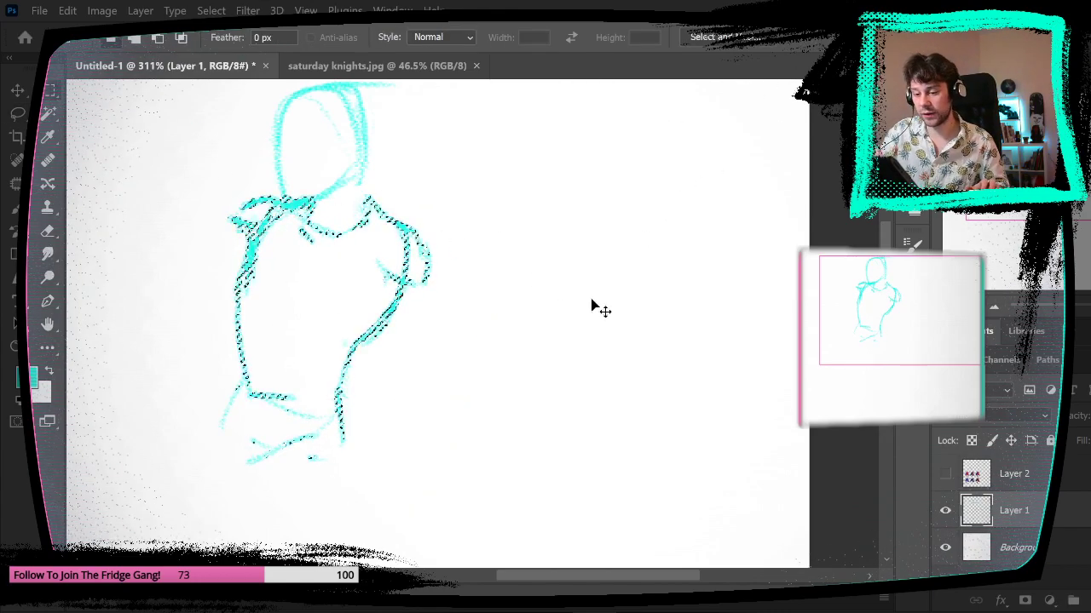
key(ctrl+z)
- Delete the selected torso and shoulders, keeping only the head, and clear the selection
key(Delete)
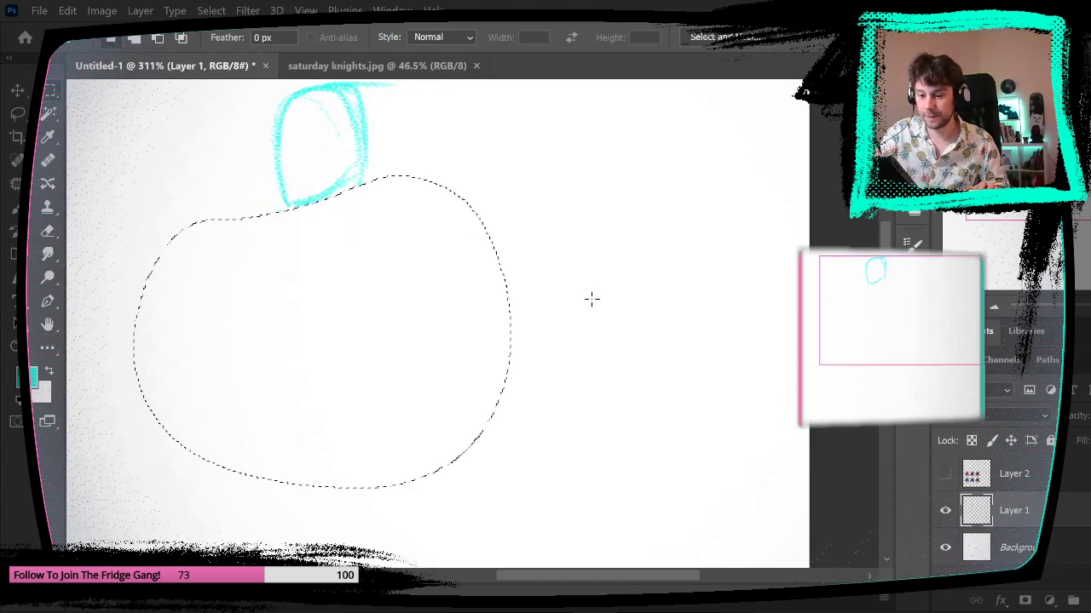
click(146, 157)
- Lasso the head, rotate it slightly counterclockwise about a point near the chin, and deselect it
drag(485, 292, 546, 408)
key(l)
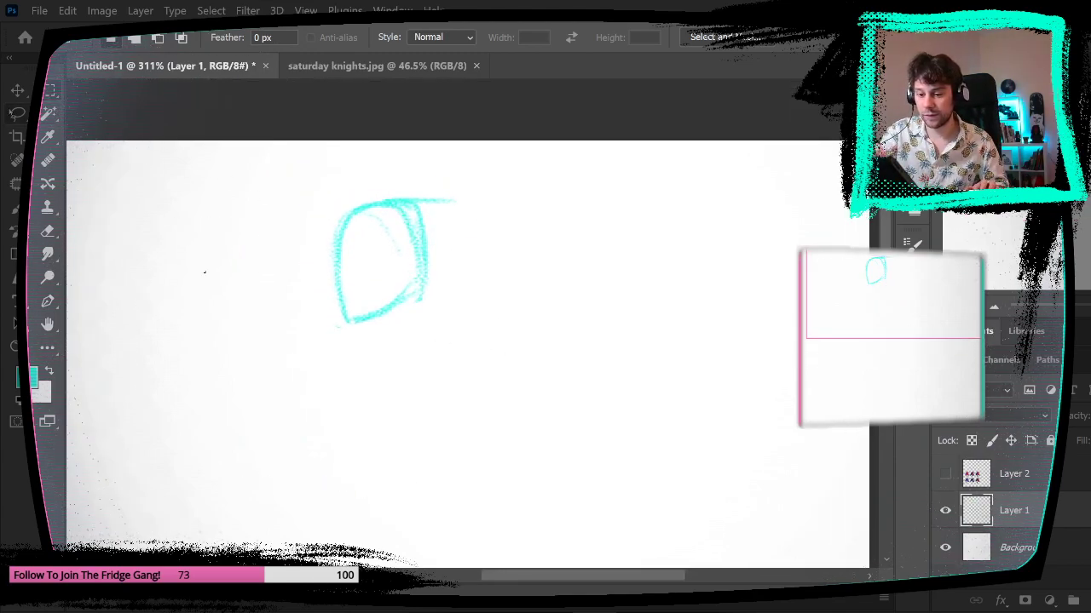
mouse_move(295, 180)
mouse_down()
mouse_move(385, 400)
mouse_move(374, 147)
mouse_up()
key(ctrl+t)
drag(416, 269, 407, 304)
drag(657, 205, 631, 152)
key(Return)
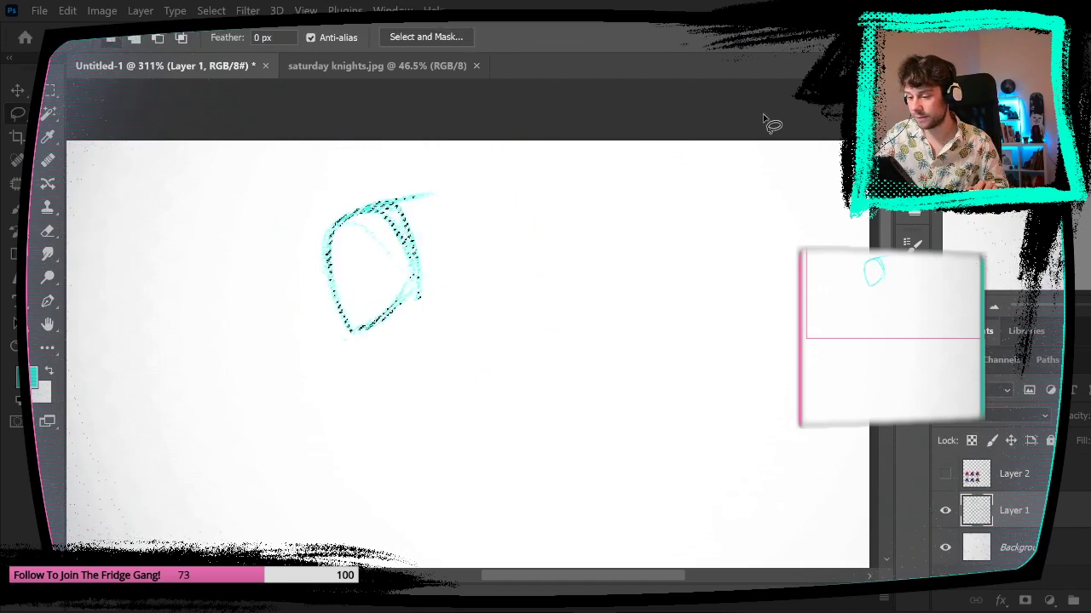
key(m)
click(378, 222)
- Brush the neck line and the sloping shoulder line on its right, undoing the trial stroke for the left shoulder
mouse_move(587, 381)
mouse_down()
mouse_move(523, 386)
mouse_move(559, 390)
mouse_up()
key(b)
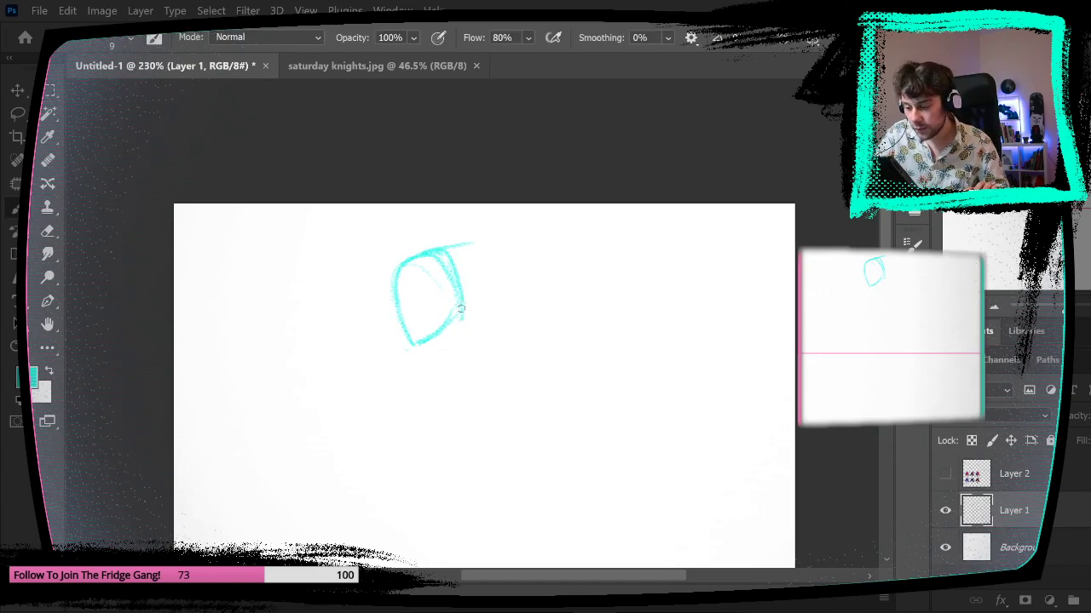
mouse_move(460, 308)
mouse_down()
mouse_move(431, 339)
mouse_move(463, 329)
mouse_up()
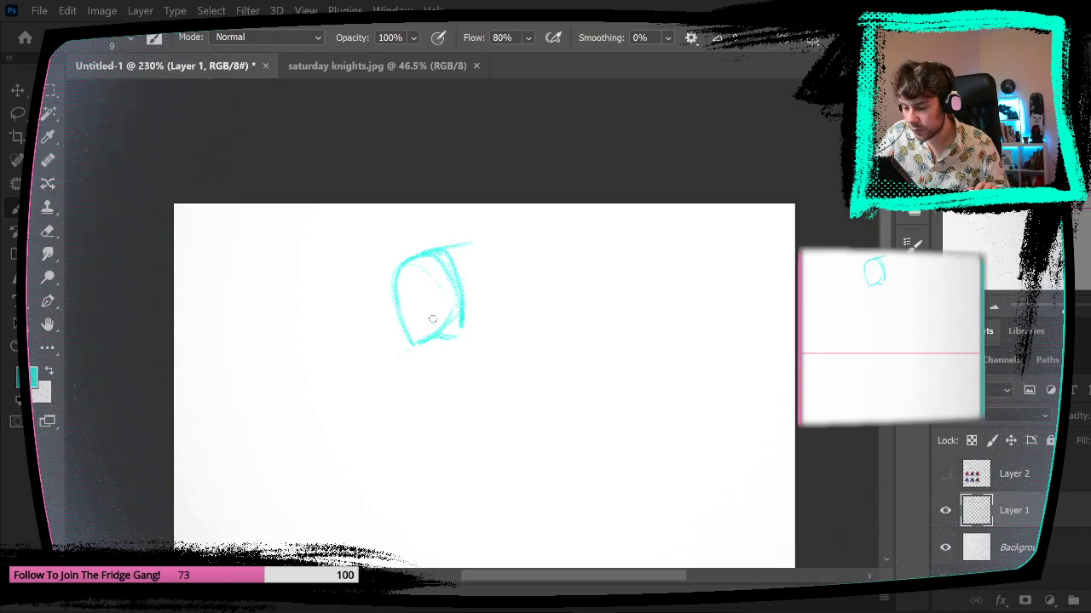
drag(462, 311, 497, 335)
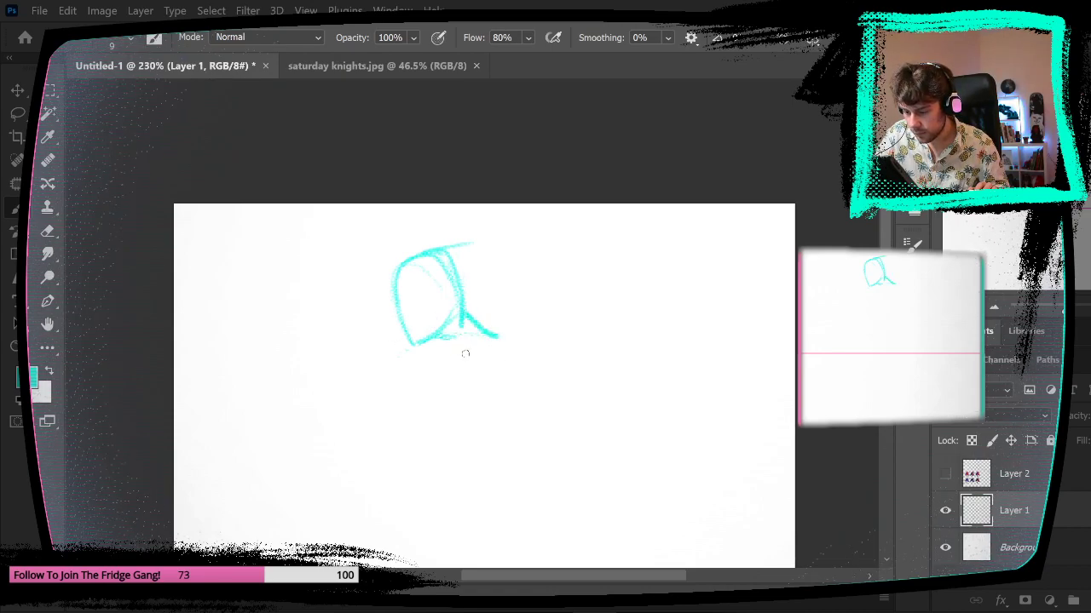
drag(399, 339, 366, 365)
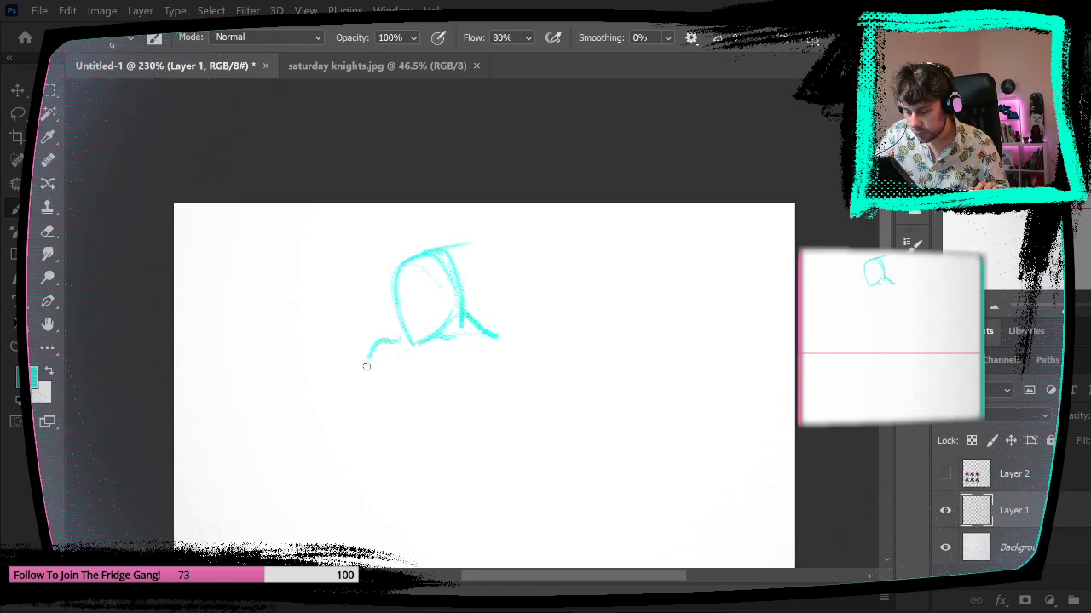
key(ctrl+z)
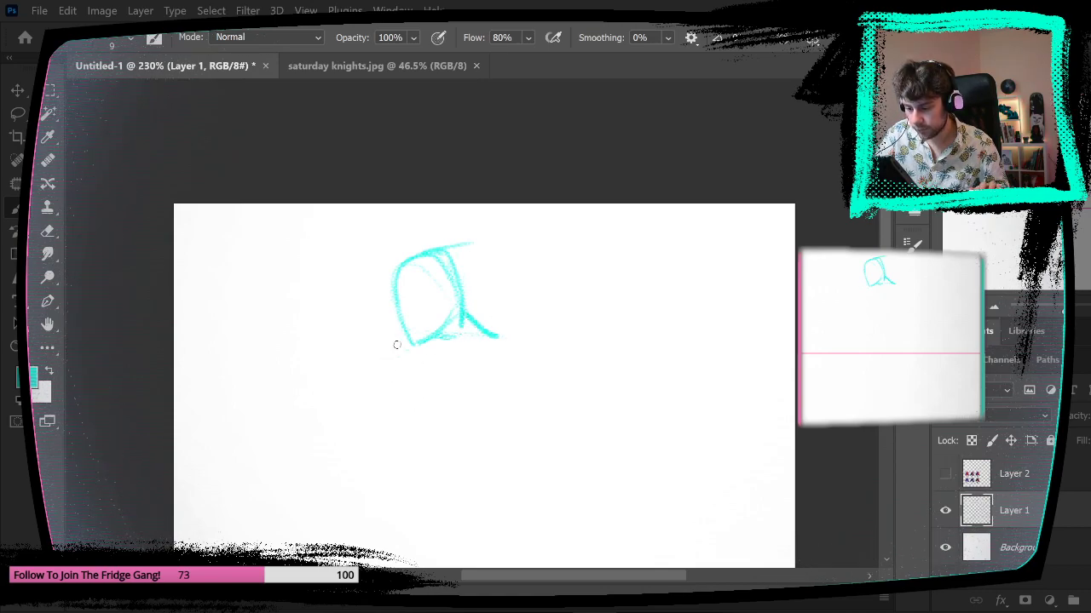
- Sketch the chest's left contour, a diagonal stroke under the right side of the chest, and the left flank down to the waist
drag(398, 341, 388, 394)
drag(496, 368, 457, 405)
key(space)
drag(559, 353, 506, 237)
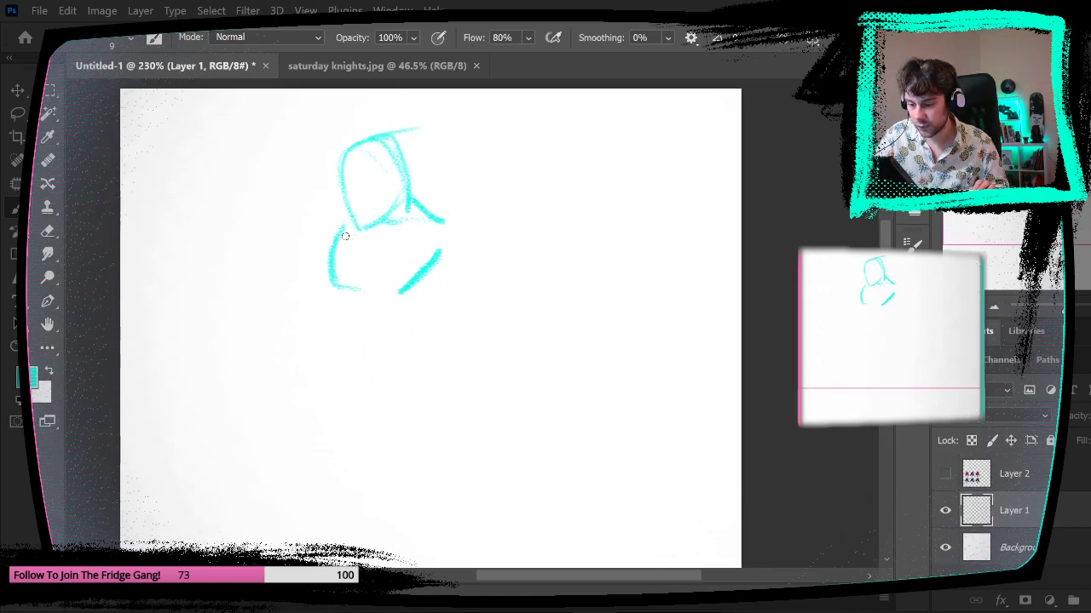
drag(344, 230, 336, 294)
drag(363, 340, 372, 372)
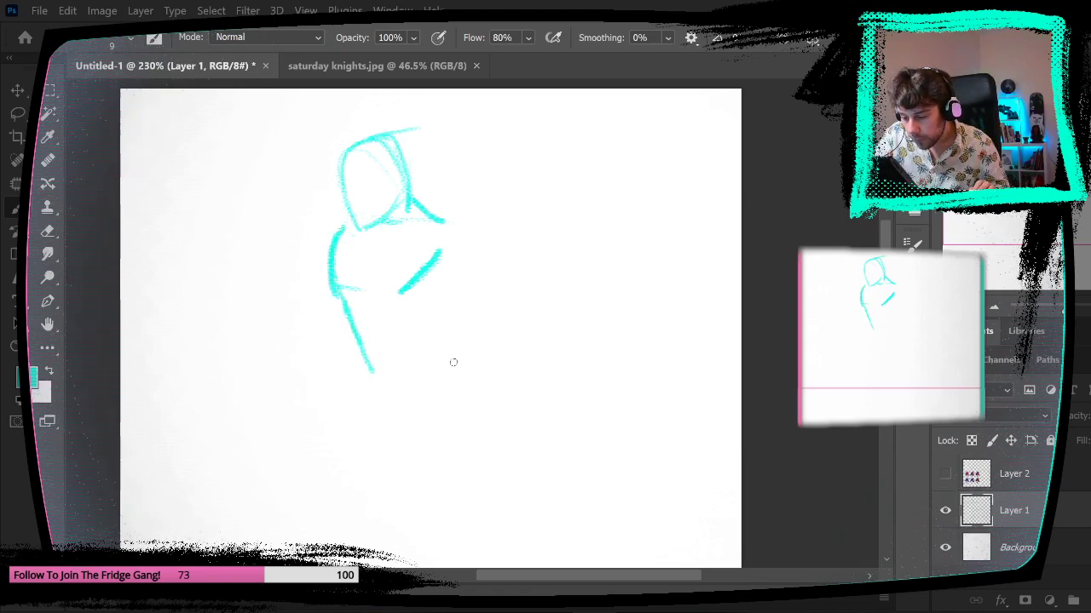
- Draw the torso's right flank and both rounded shoulder caps, redoing the left cap smaller and closer to the chest
drag(432, 314, 443, 370)
drag(436, 324, 455, 242)
drag(456, 242, 439, 319)
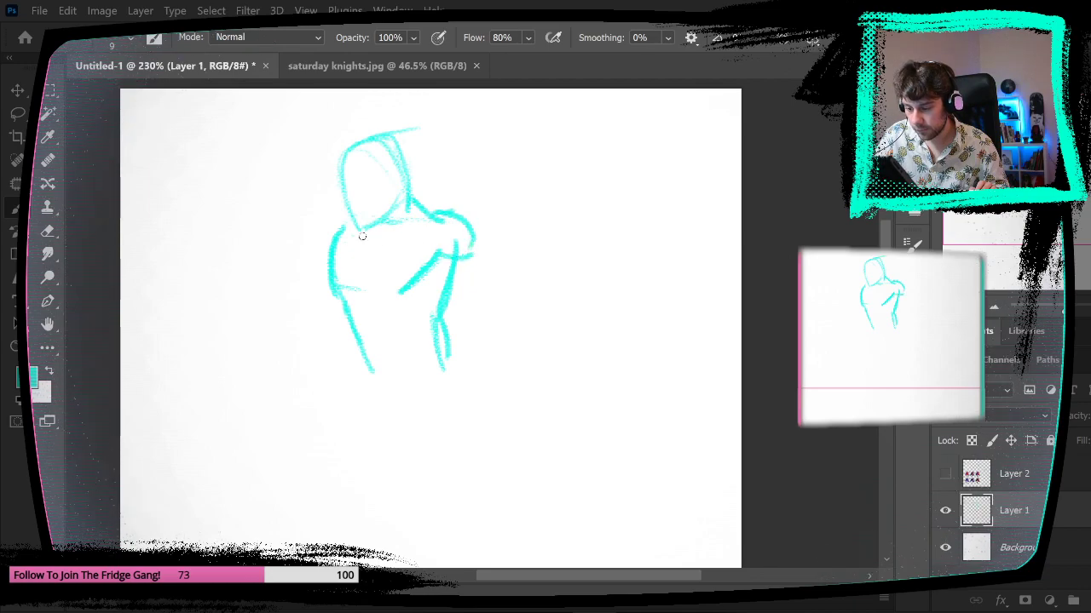
mouse_move(352, 219)
mouse_down()
mouse_move(322, 233)
mouse_move(310, 255)
mouse_up()
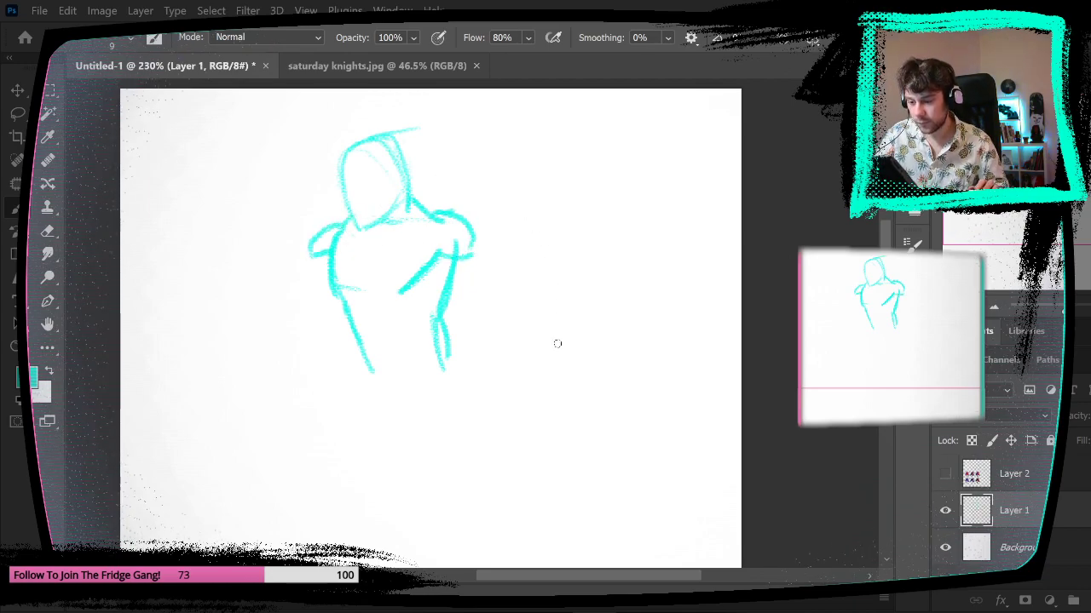
key(ctrl+z)
mouse_move(346, 220)
mouse_down()
mouse_move(331, 226)
mouse_move(325, 257)
mouse_up()
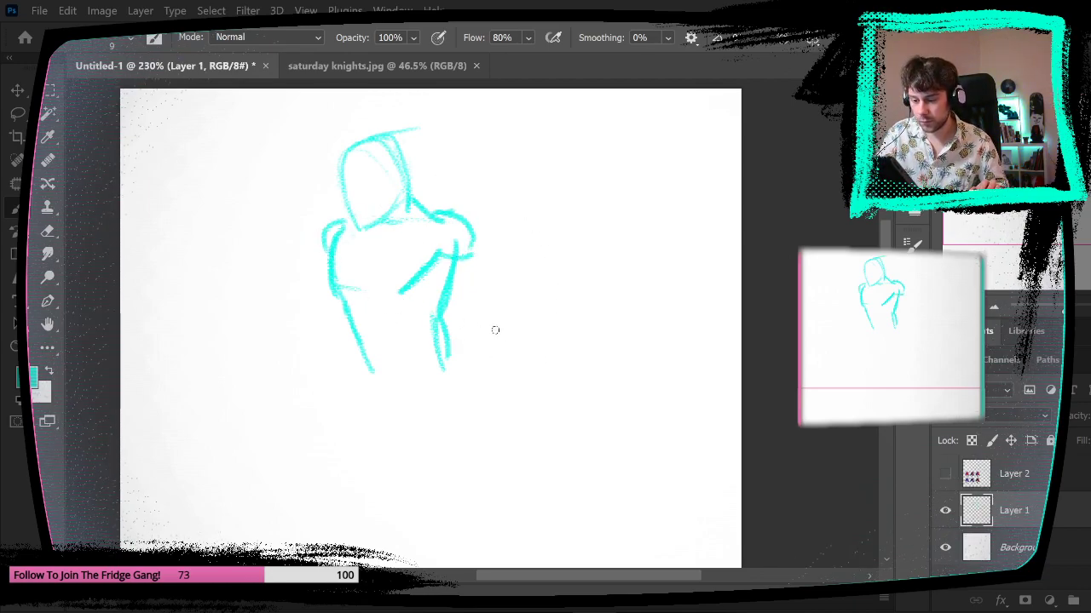
- Draw a wavy ribcage line across the torso between the two flanks
drag(573, 376, 581, 407)
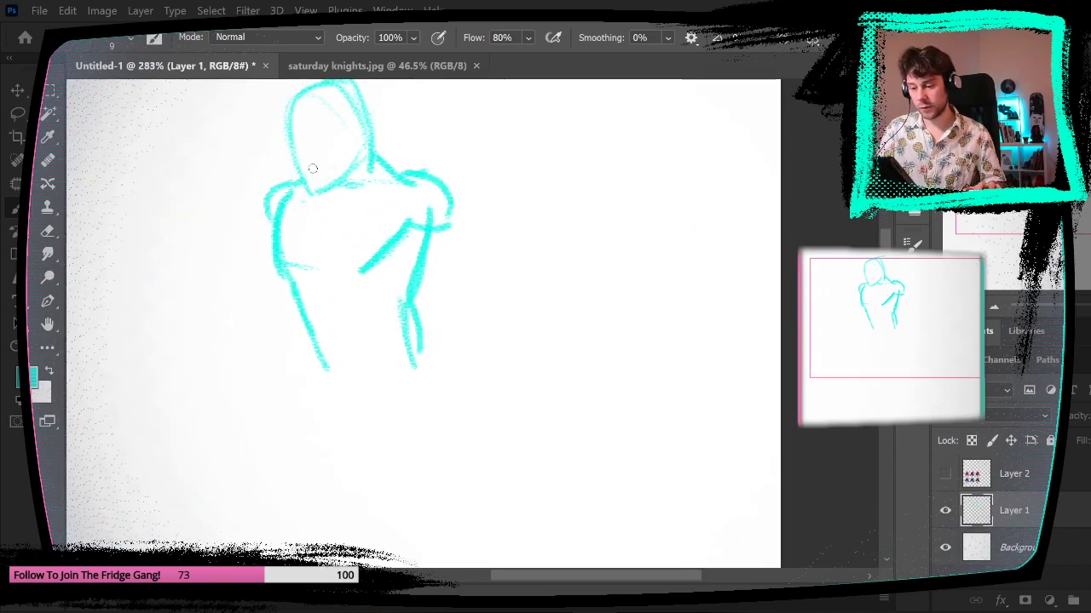
drag(547, 301, 542, 343)
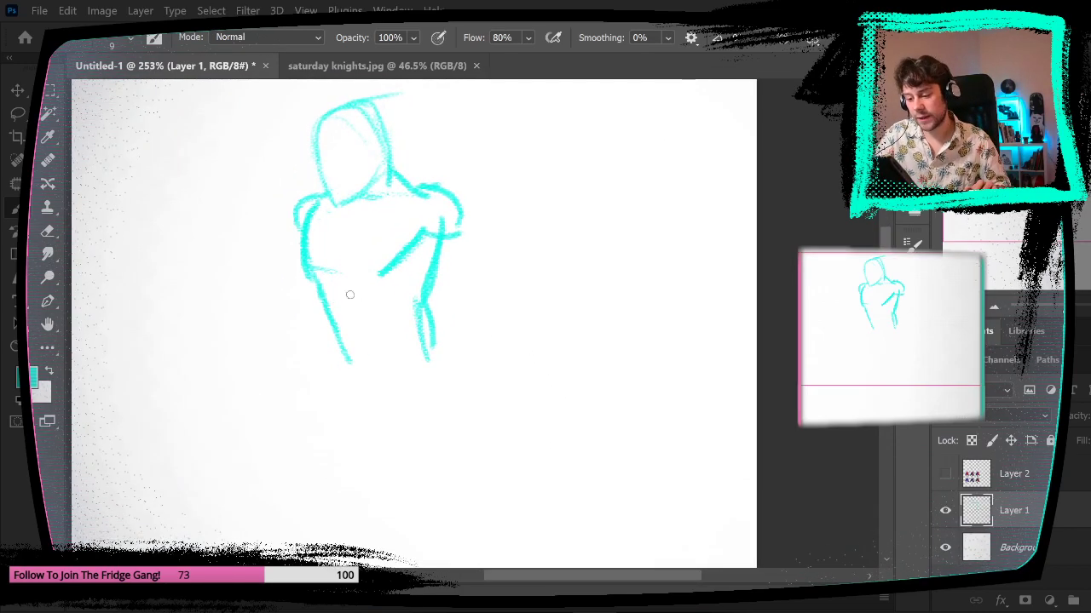
drag(331, 296, 421, 298)
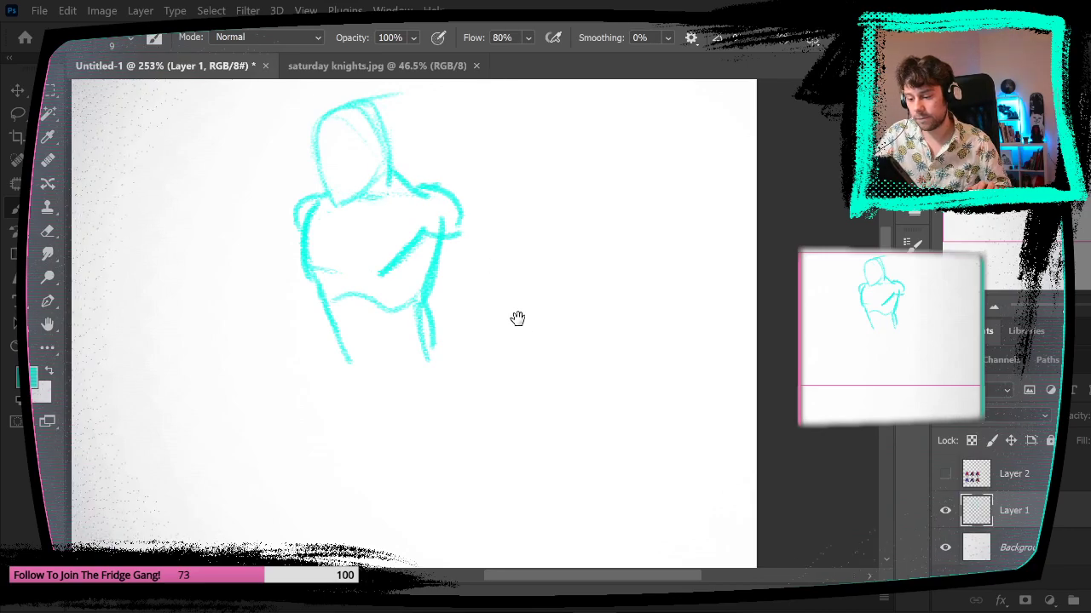
- Sketch a V-shaped pelvis below the waist, redoing its first stroke, and add the protruding hip on the right
drag(518, 317, 506, 372)
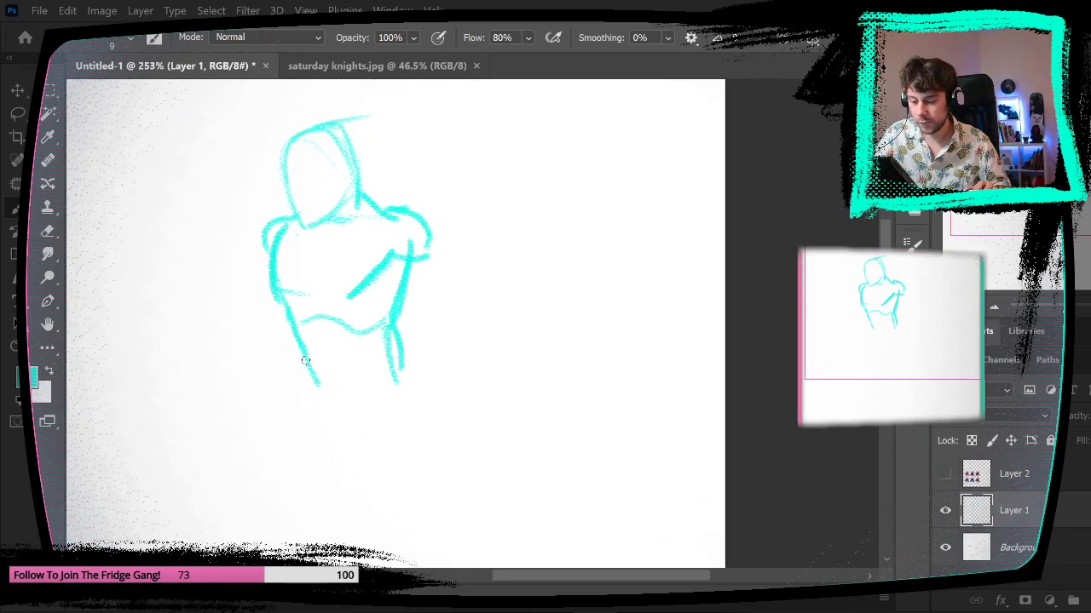
drag(317, 403, 366, 420)
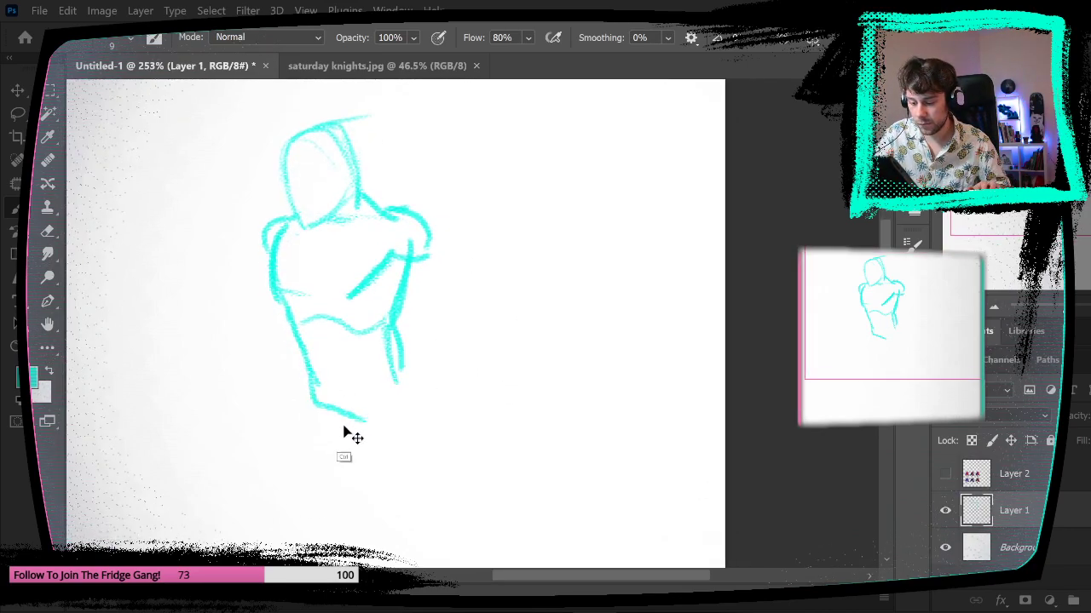
key(ctrl+z)
mouse_move(317, 399)
mouse_down()
mouse_move(340, 417)
mouse_move(402, 369)
mouse_up()
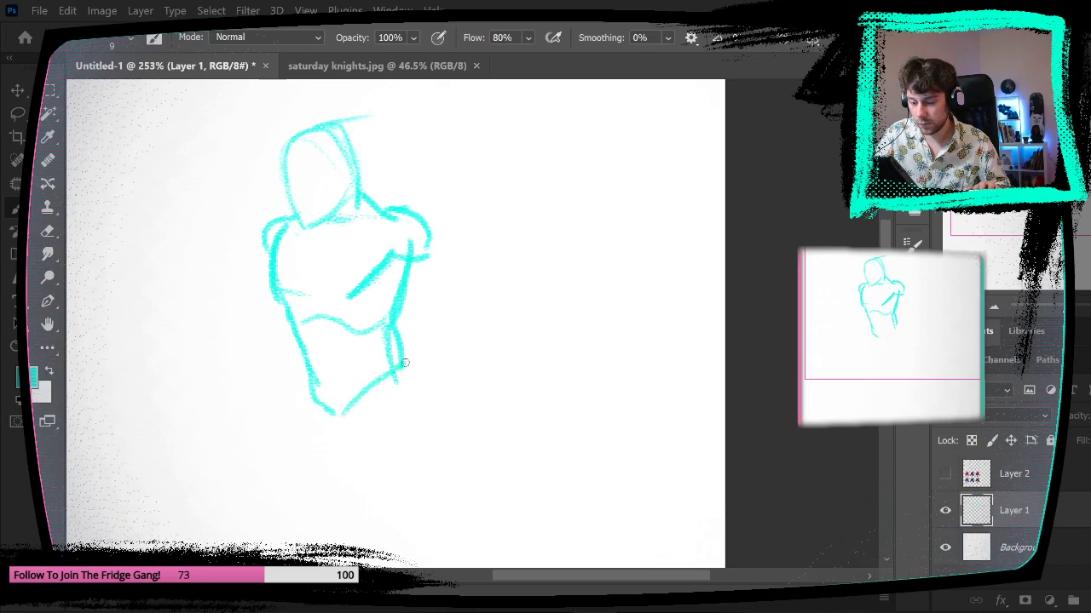
mouse_move(364, 407)
mouse_down()
mouse_move(411, 390)
mouse_move(531, 306)
mouse_up()
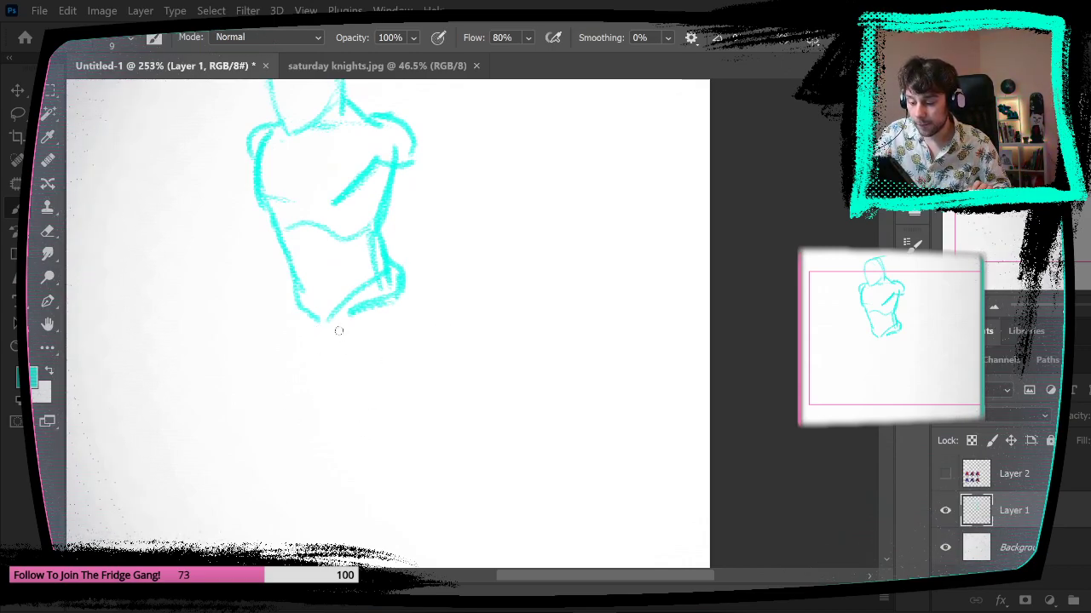
- Sketch the figure's right-hand leg, from the tapering thigh below the hip down through the knee and calf
drag(339, 331, 363, 440)
mouse_move(403, 298)
mouse_down()
mouse_move(393, 451)
mouse_move(334, 329)
mouse_up()
mouse_move(507, 418)
mouse_down()
mouse_move(477, 399)
mouse_move(487, 370)
mouse_up()
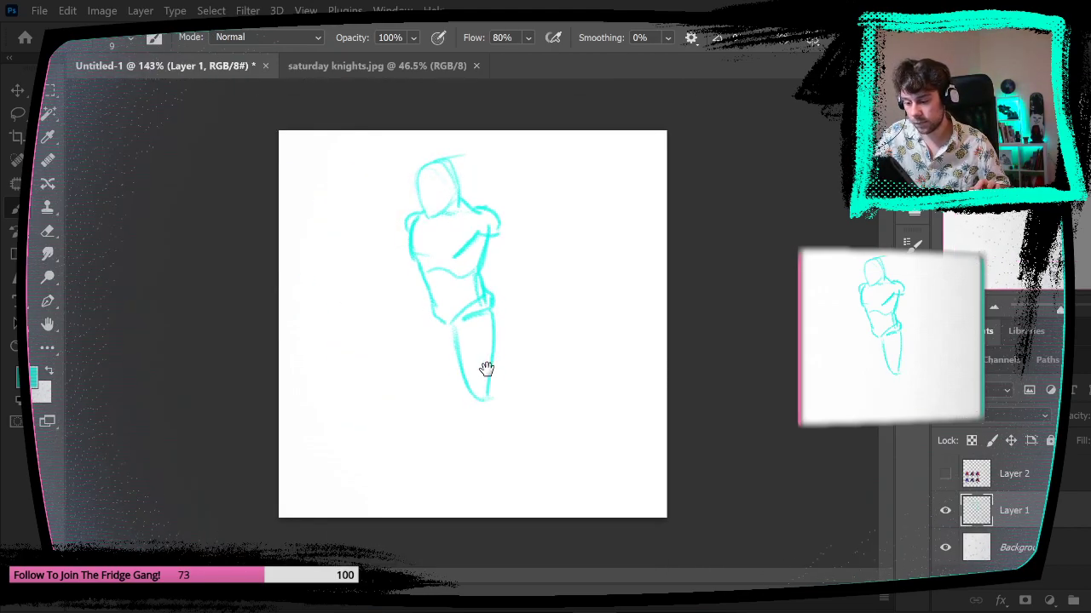
drag(483, 414, 483, 435)
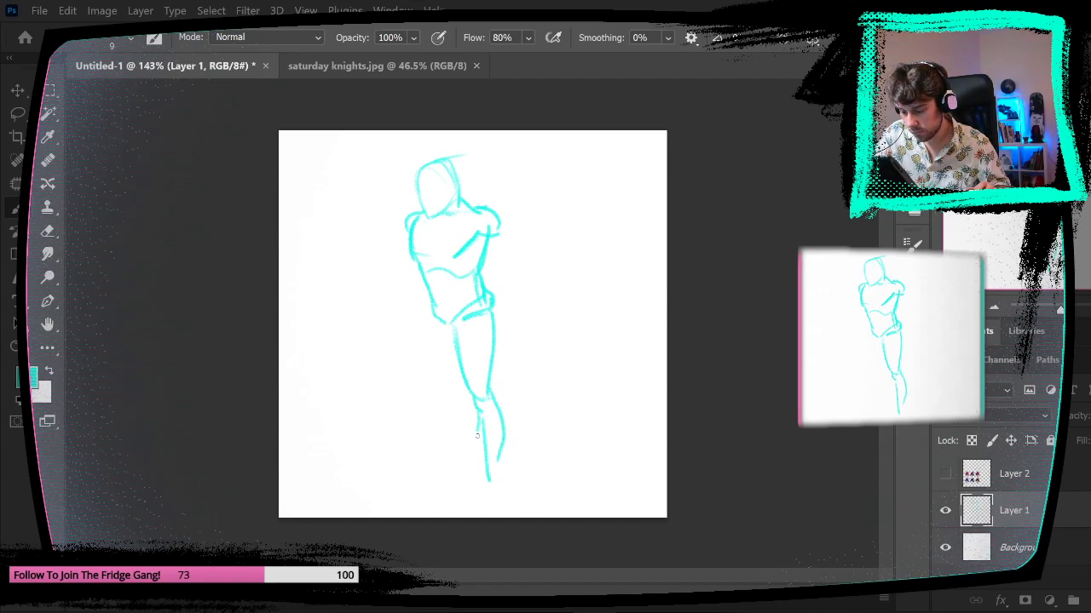
- Draw the figure's left-hand leg from hip to ankle and add simple feet to both legs
drag(429, 320, 431, 394)
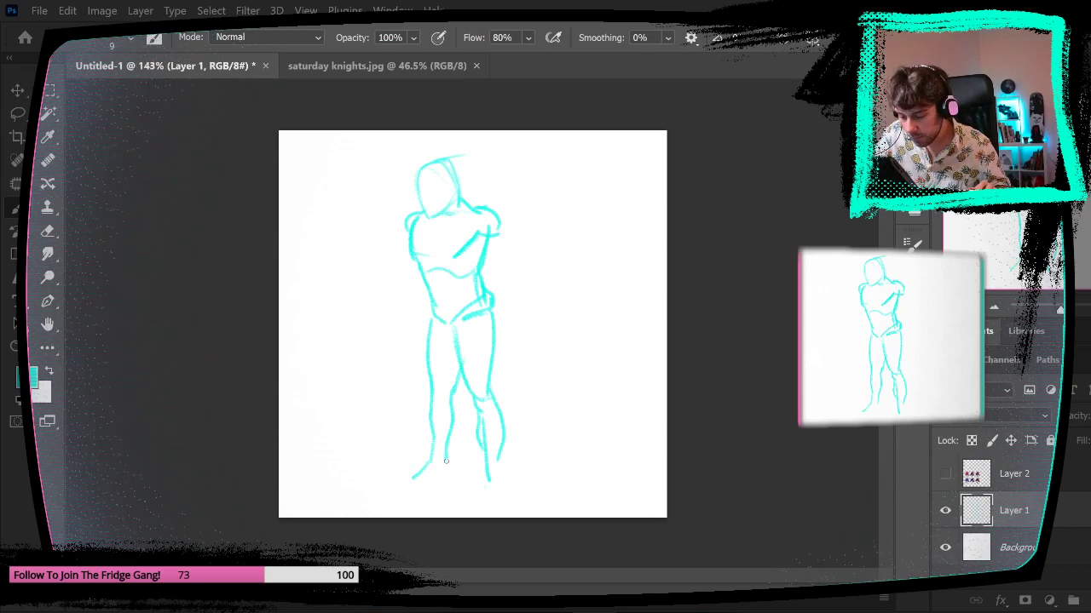
drag(445, 460, 413, 488)
drag(499, 484, 482, 506)
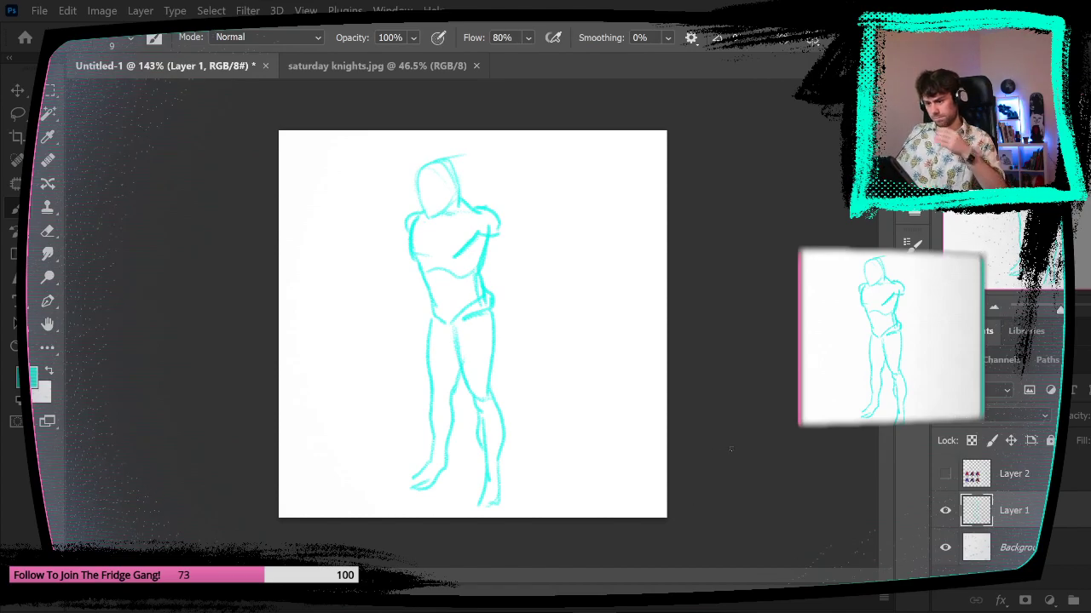
- Temporarily show the Layer 2 sprites in place of the Layer 1 sketch to check the reference pose
click(945, 511)
click(945, 474)
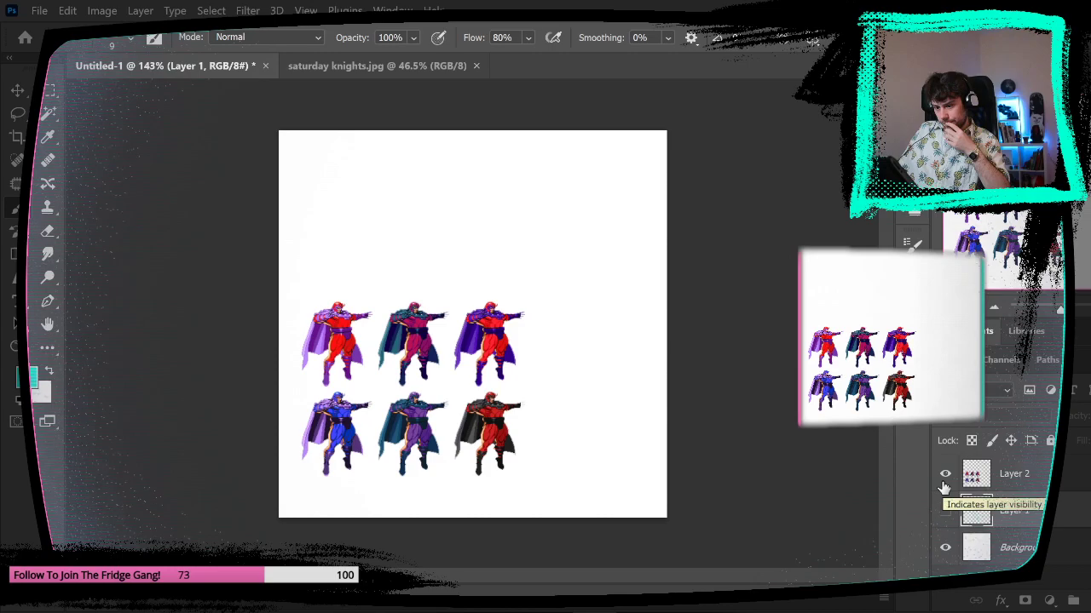
click(944, 476)
click(944, 511)
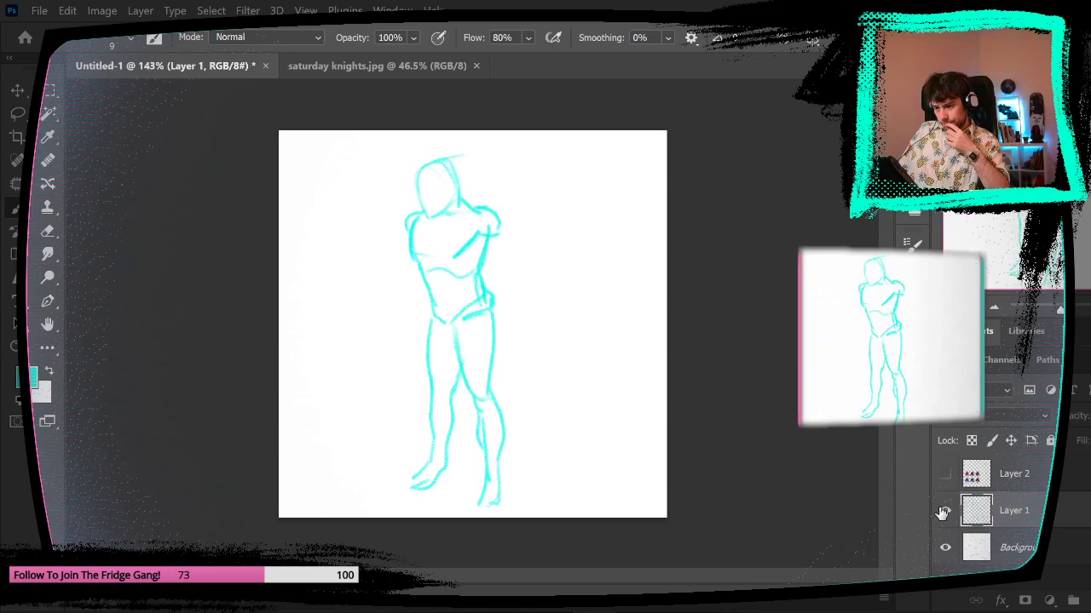
- Lasso the figure above the hips, rotate it about 14.84° clockwise around the pelvis, and nudge it left over the legs
key(l)
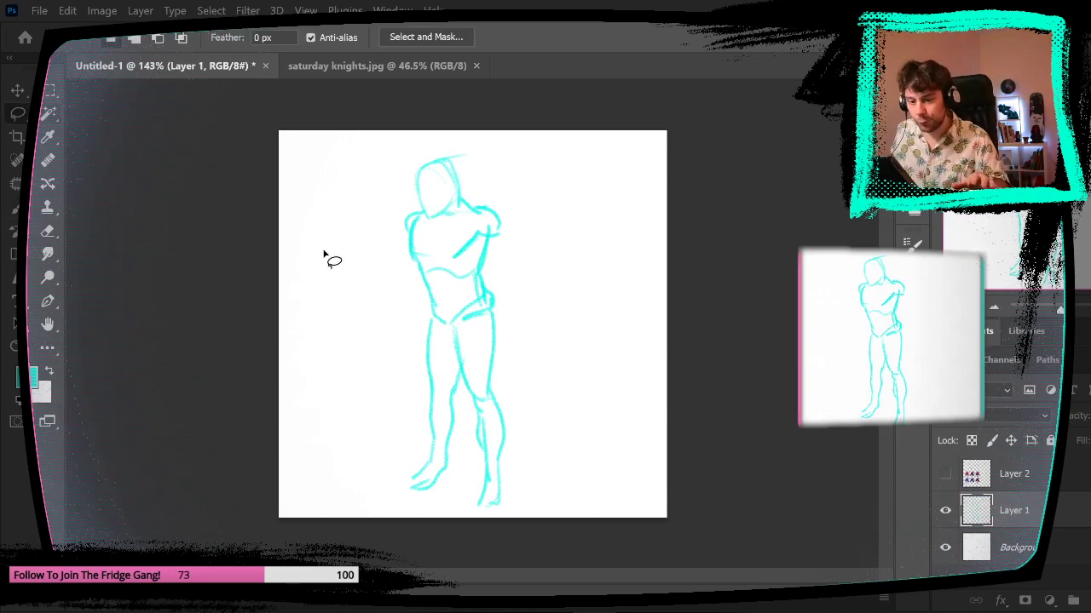
mouse_move(419, 307)
mouse_down()
mouse_move(510, 161)
mouse_move(407, 157)
mouse_up()
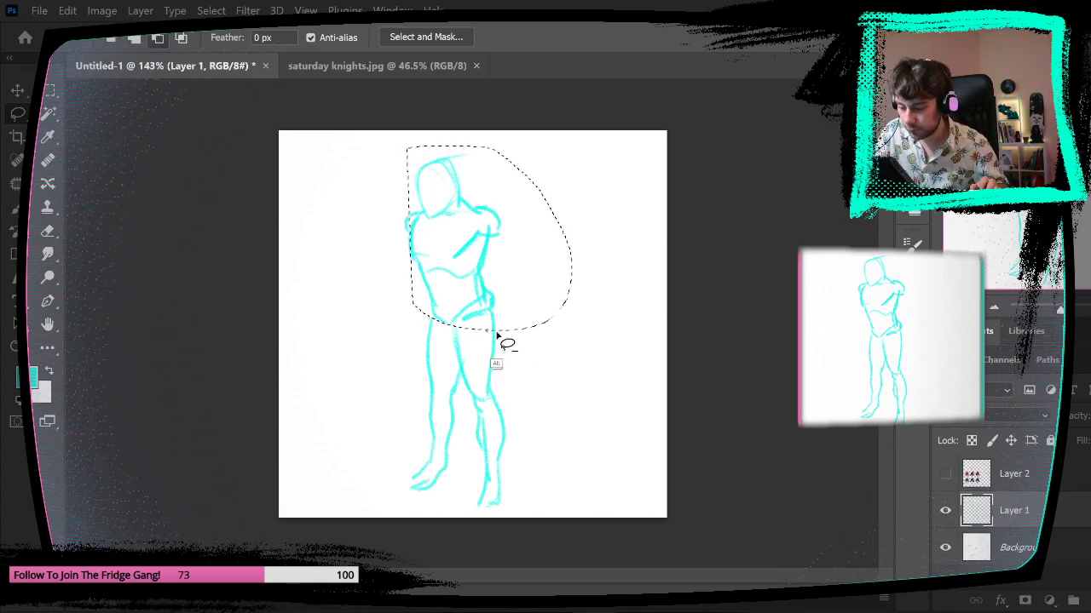
key(ctrl+t)
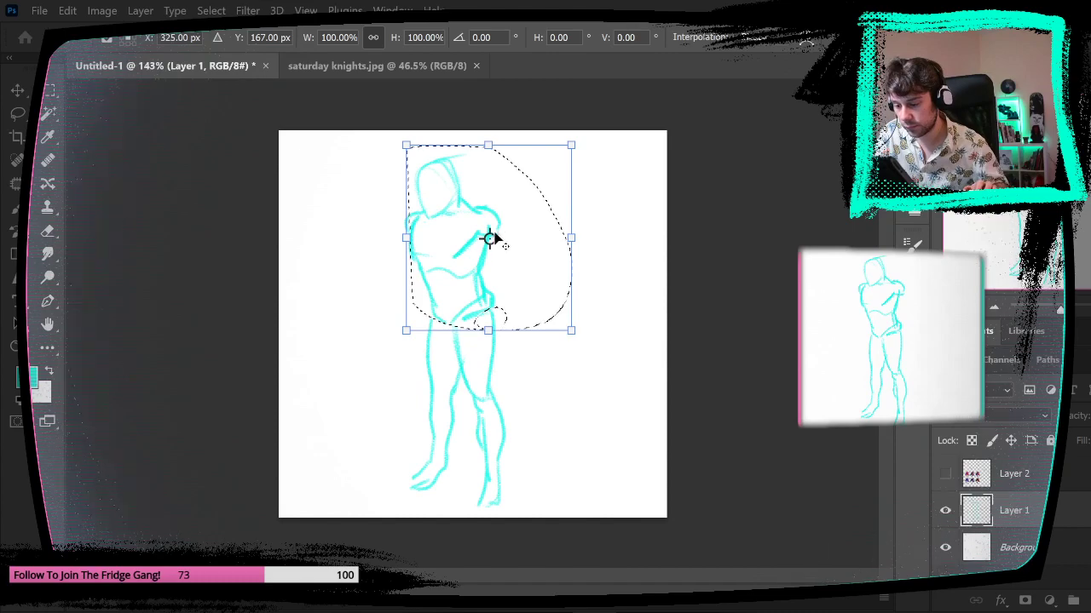
drag(489, 238, 458, 316)
drag(588, 205, 657, 214)
key(Left)
key(Left)
key(Left)
key(Left)
key(Left)
key(Left)
key(Left)
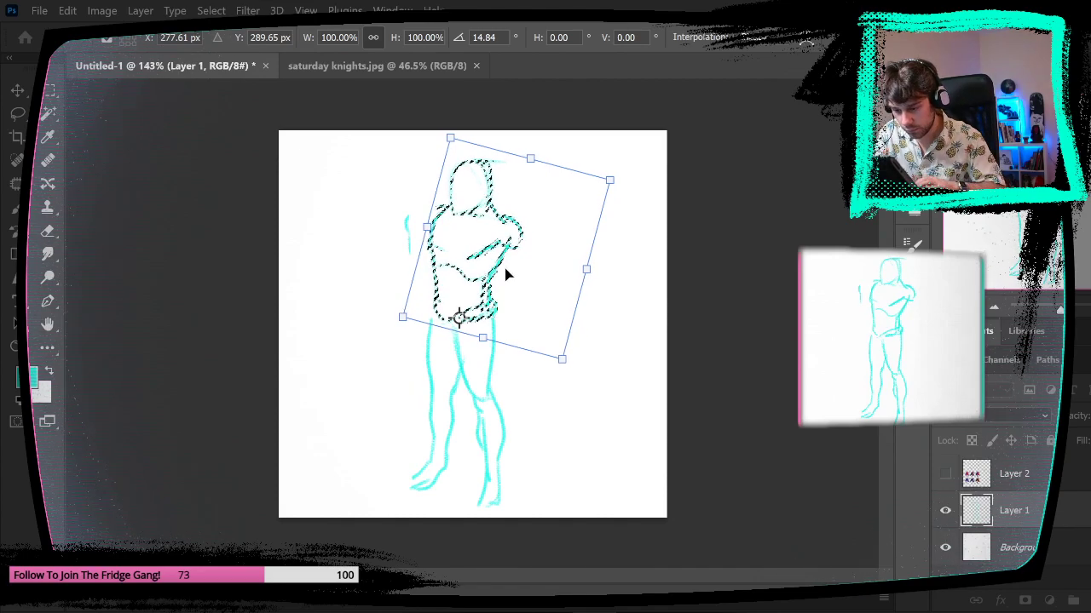
key(Return)
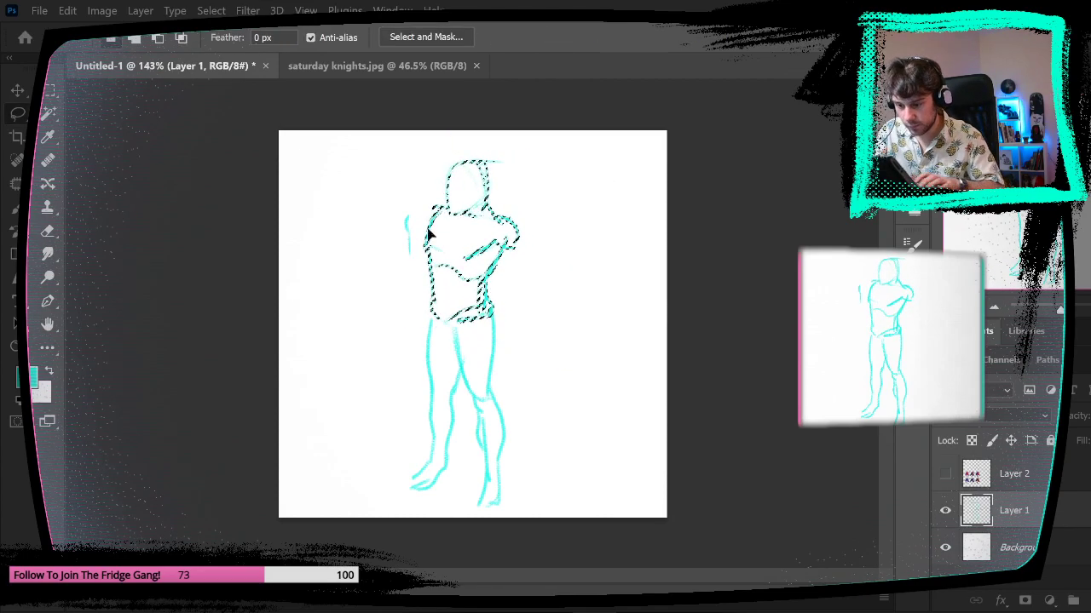
- Deselect, erase the stray marks beside the figure's left-hand shoulder, and rotate the whole figure slightly counter-clockwise
key(ctrl+d)
key(e)
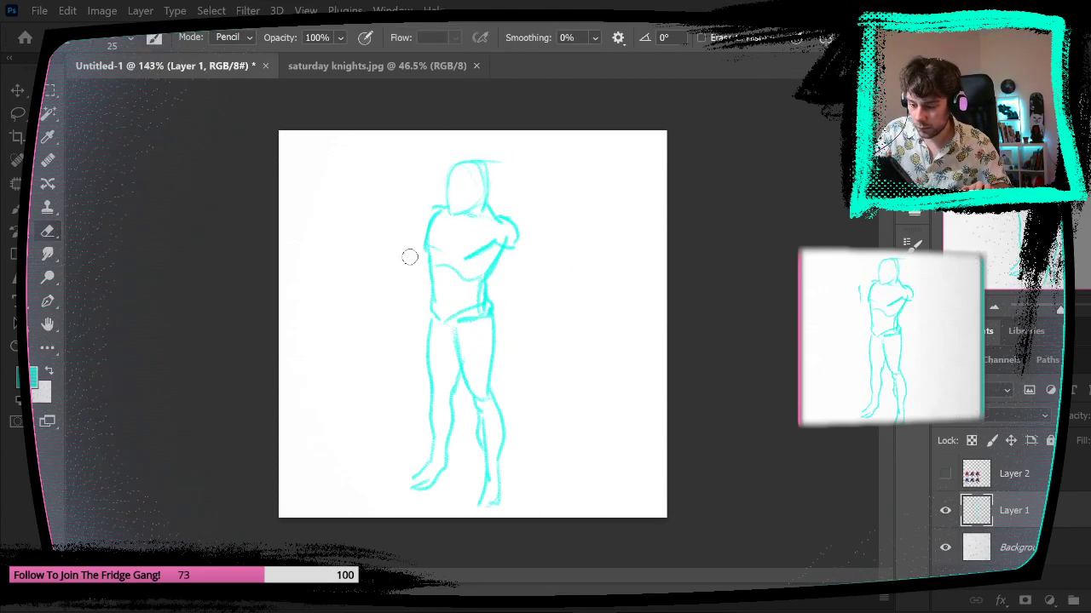
key(ctrl+t)
drag(640, 268, 623, 225)
key(Return)
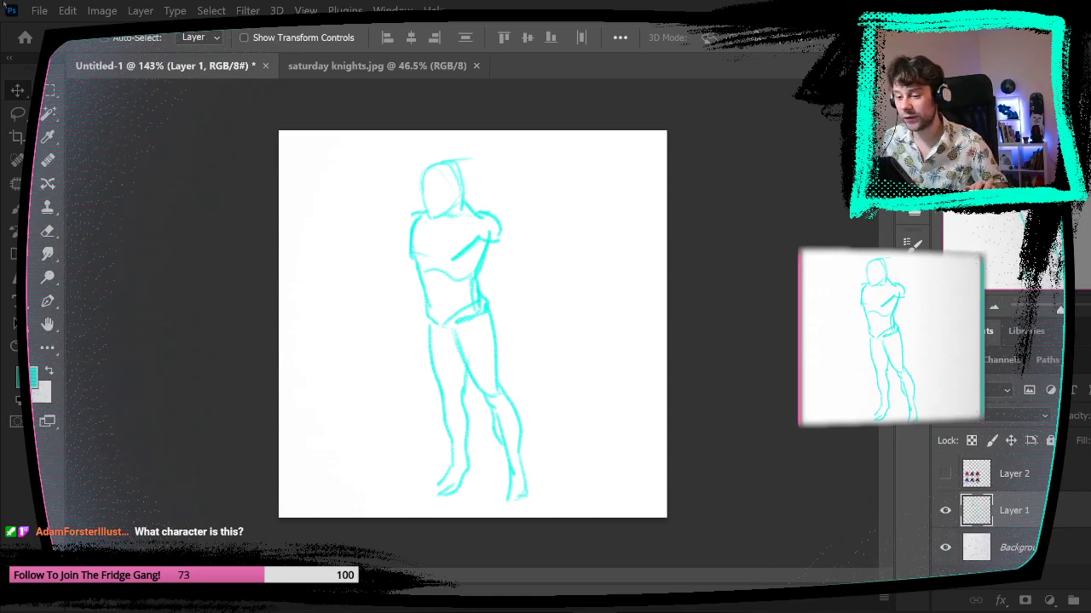
- Compare the figure sketch with the finished saturday knights.jpg artwork, viewing the image's upper and lower areas
click(372, 67)
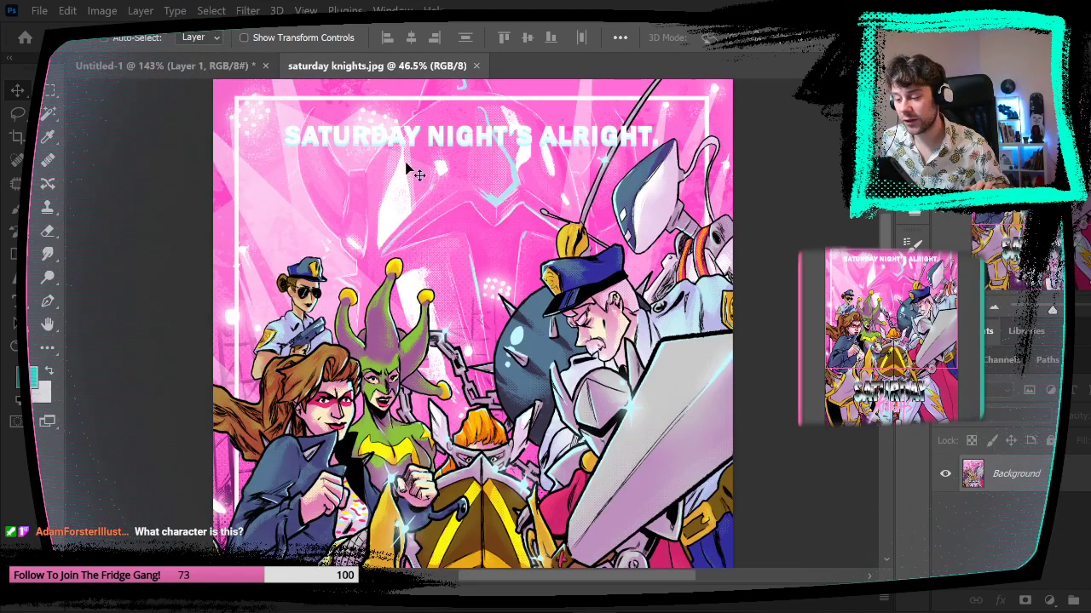
click(48, 89)
drag(293, 126, 571, 312)
click(568, 317)
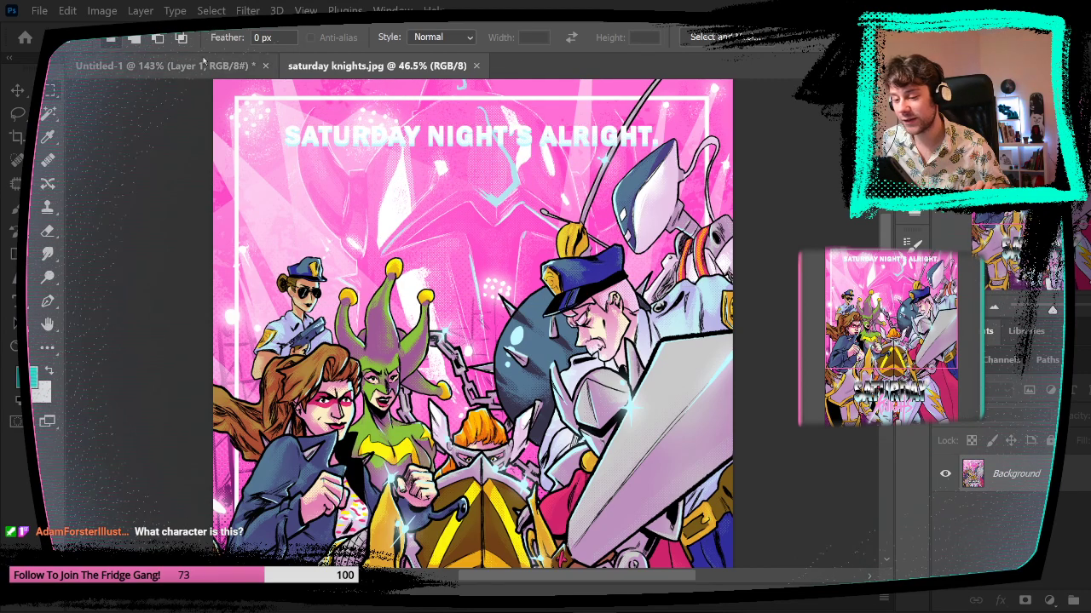
click(167, 67)
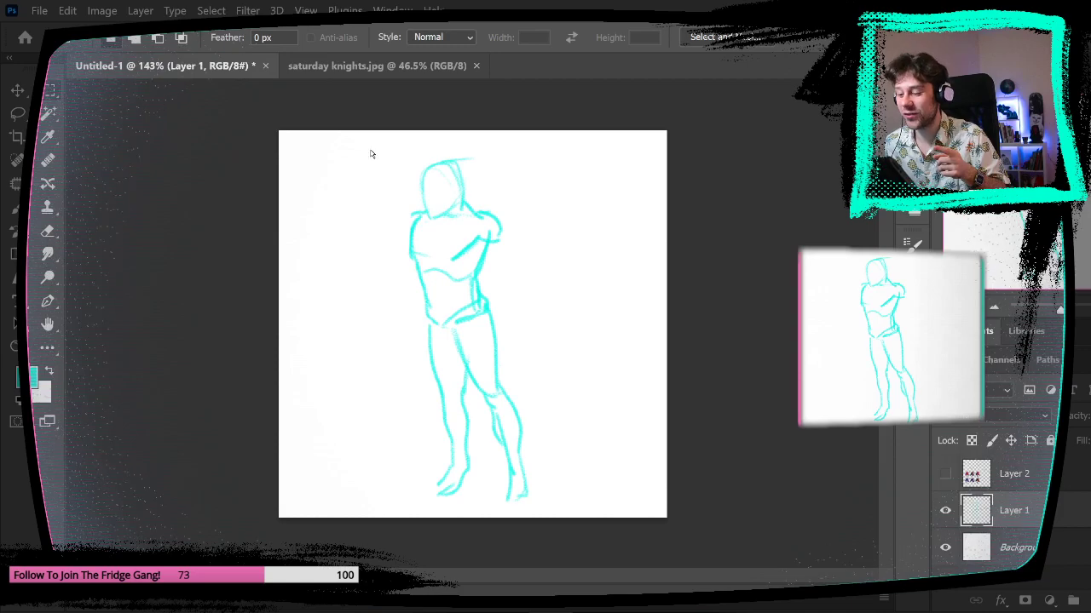
click(341, 65)
scroll(562, 173, down, 5)
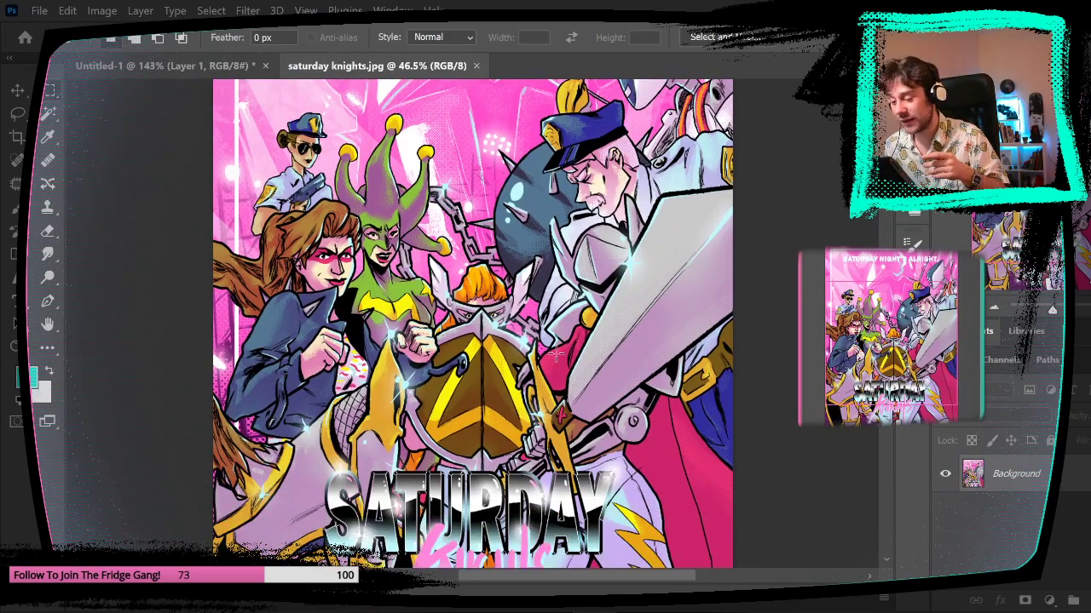
click(205, 65)
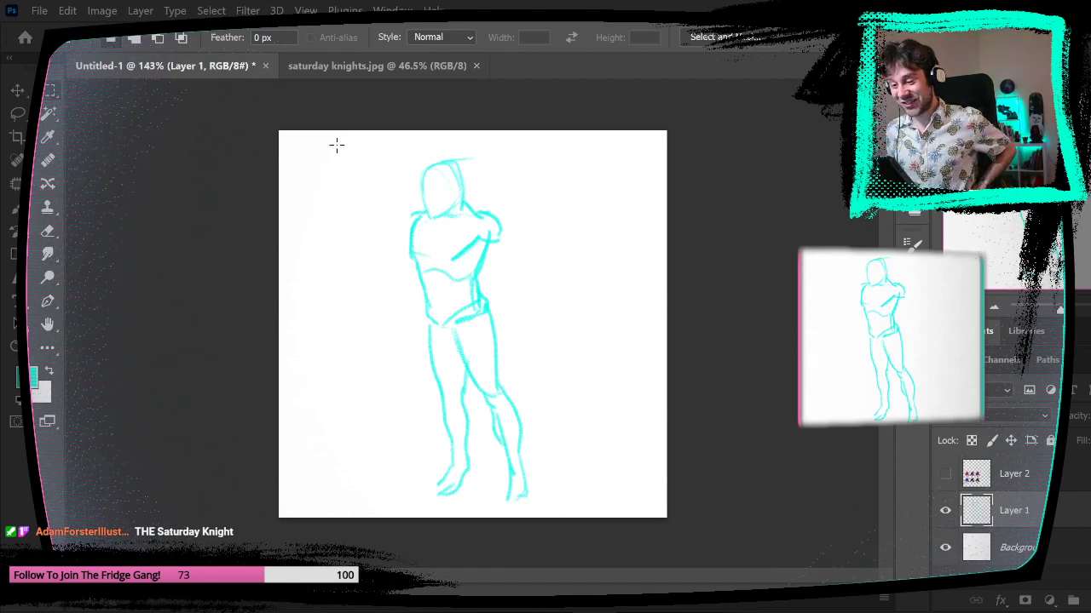
click(379, 67)
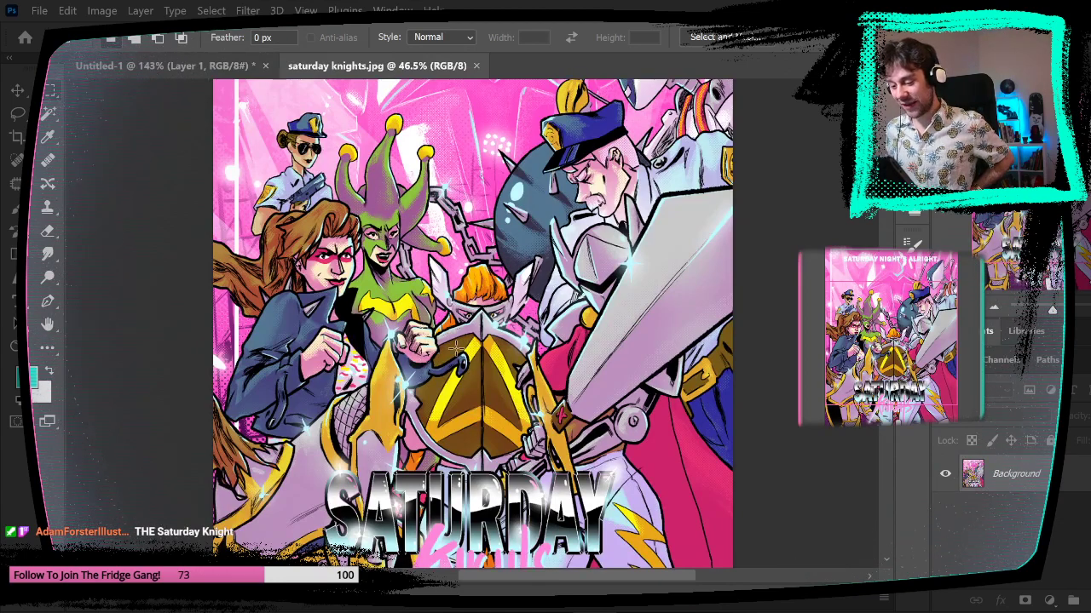
click(145, 67)
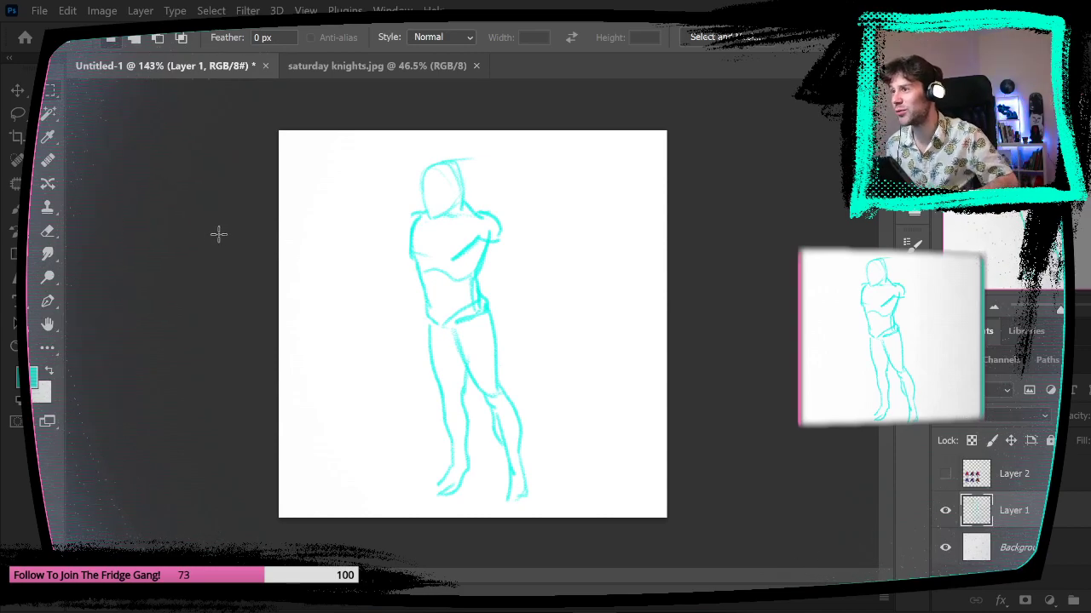
- Examine the costumed characters and knights above the Saturday lettering in saturday knights.jpg, and return to the sketch document
click(397, 65)
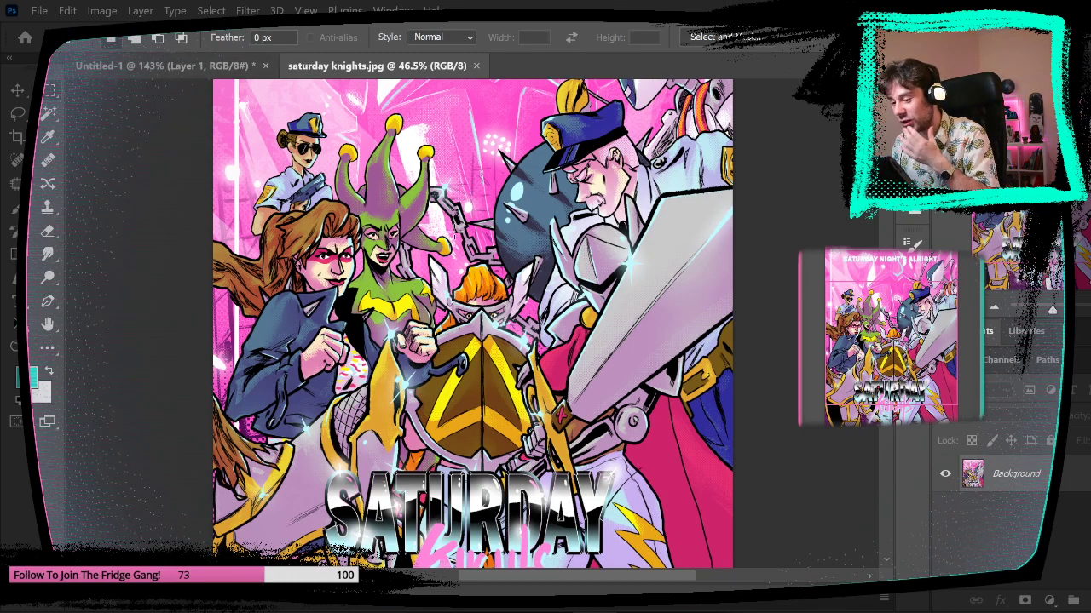
scroll(511, 317, up, 1)
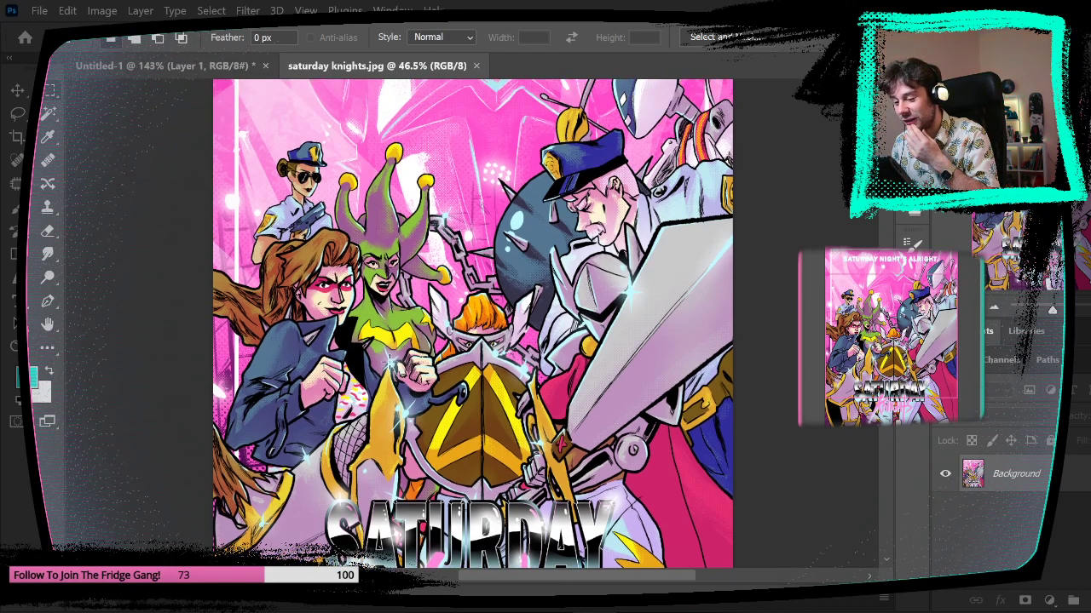
scroll(434, 266, up, 1)
scroll(435, 267, up, 2)
scroll(537, 207, down, 4)
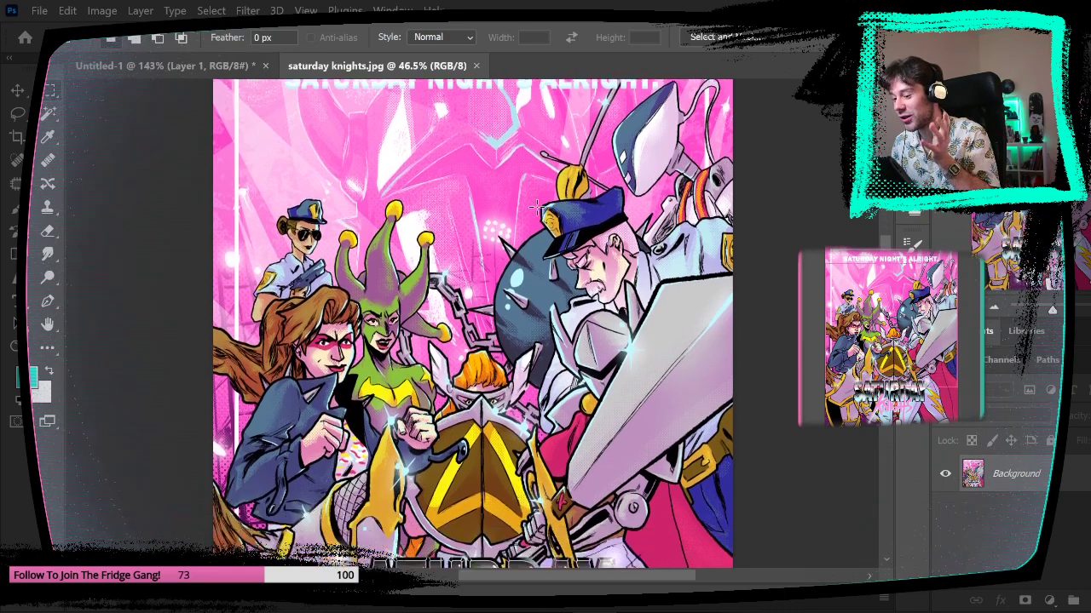
scroll(537, 207, down, 1)
scroll(536, 207, up, 2)
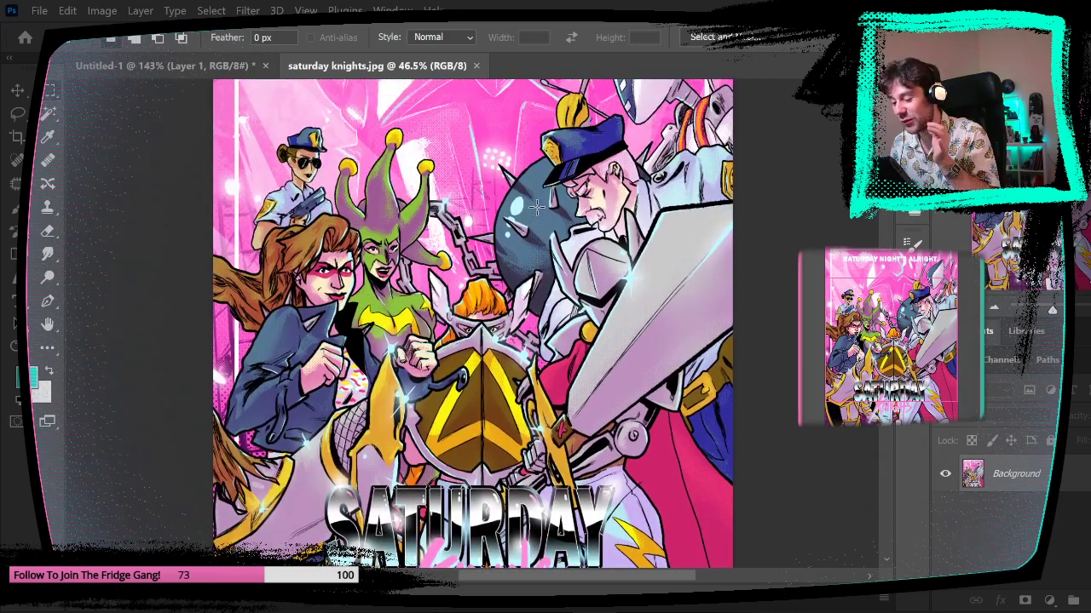
click(125, 71)
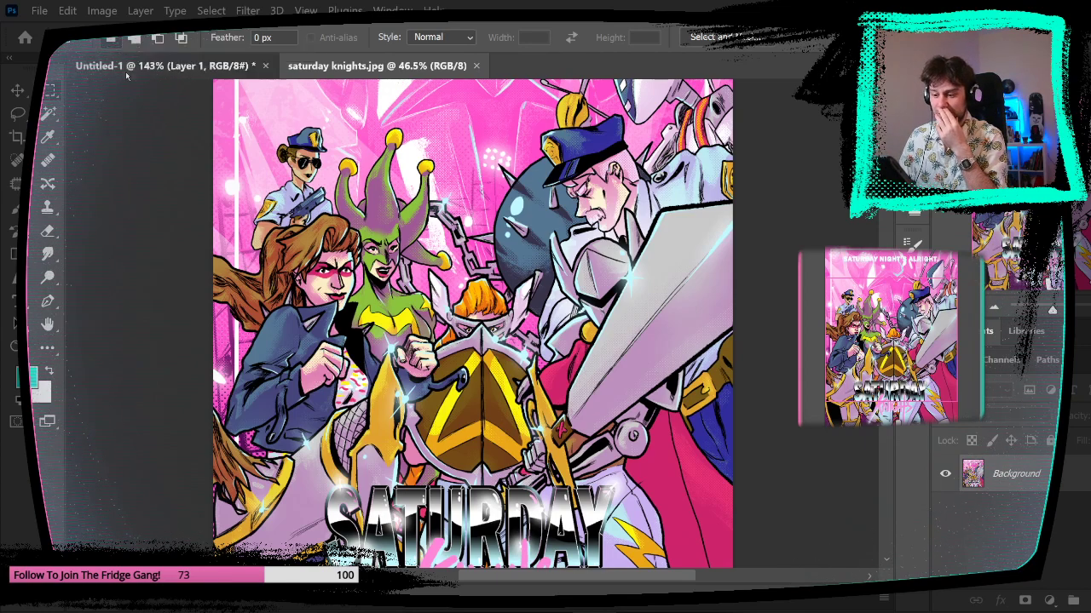
- Try brushing in the right-hand arm, with the upper arm hanging from the shoulder and the forearm and hand bent outward
key(b)
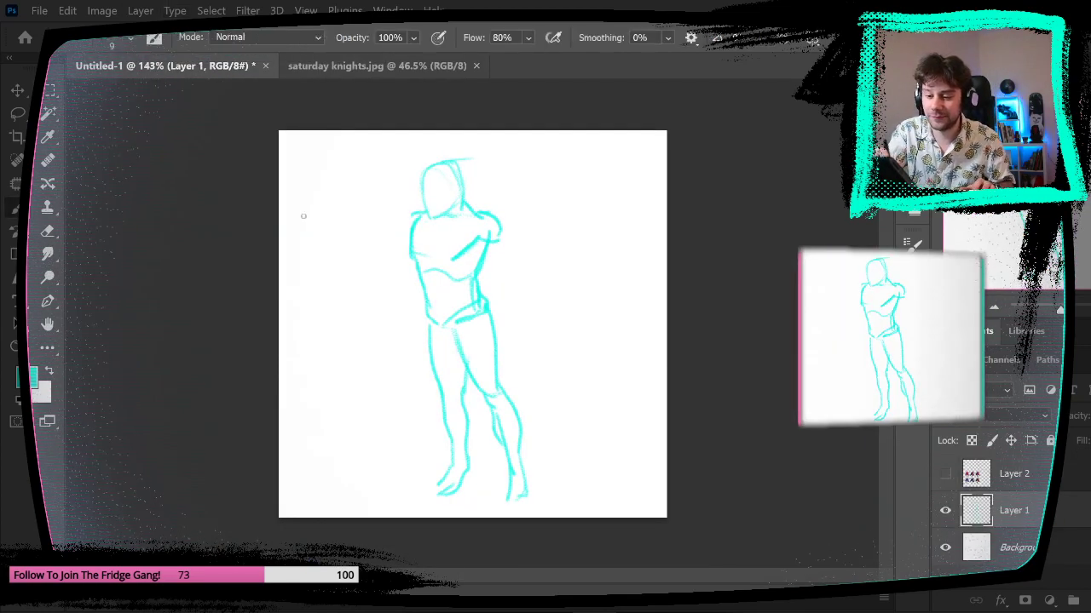
drag(499, 223, 547, 235)
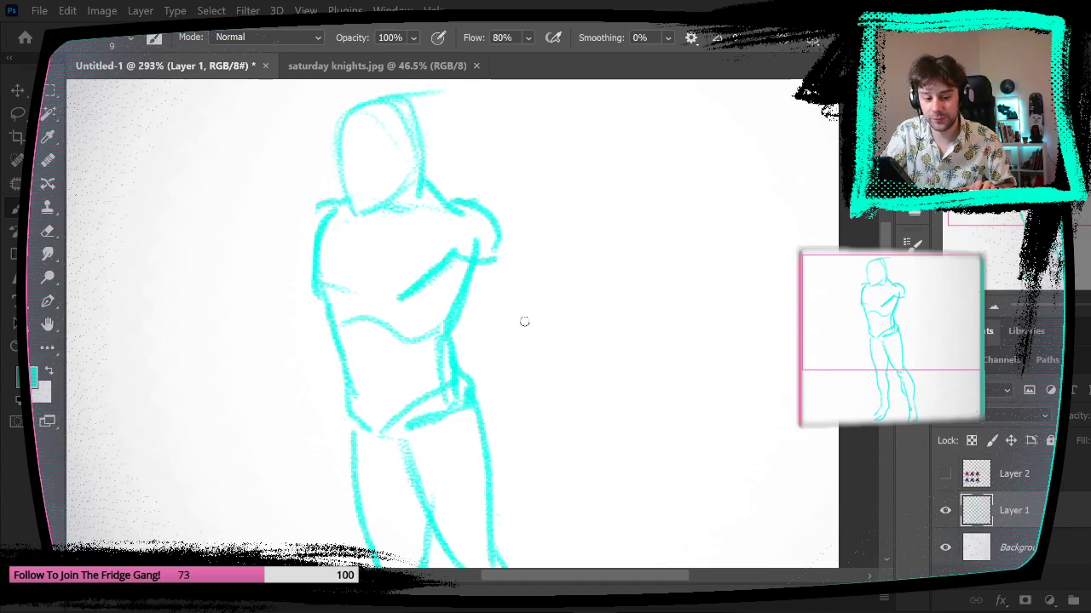
drag(531, 345, 531, 309)
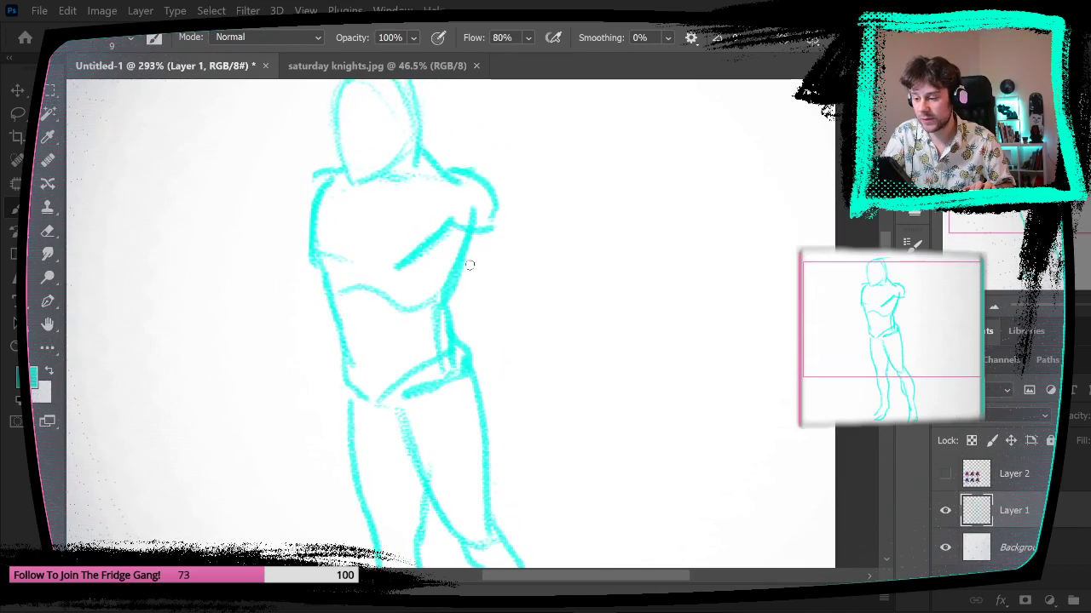
drag(452, 243, 490, 305)
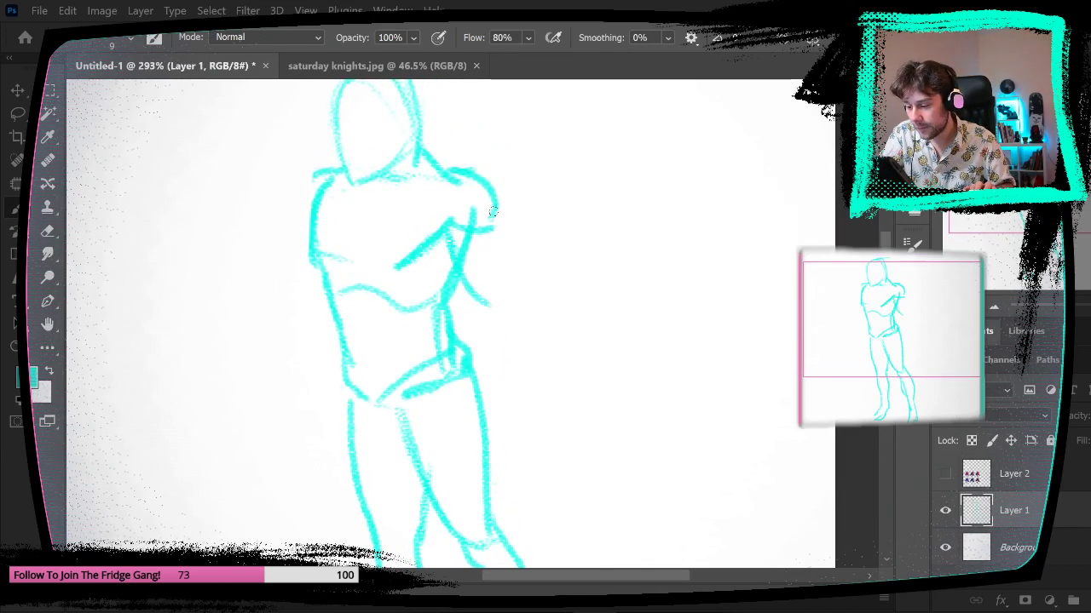
mouse_move(500, 219)
mouse_down()
mouse_move(523, 297)
mouse_move(494, 309)
mouse_up()
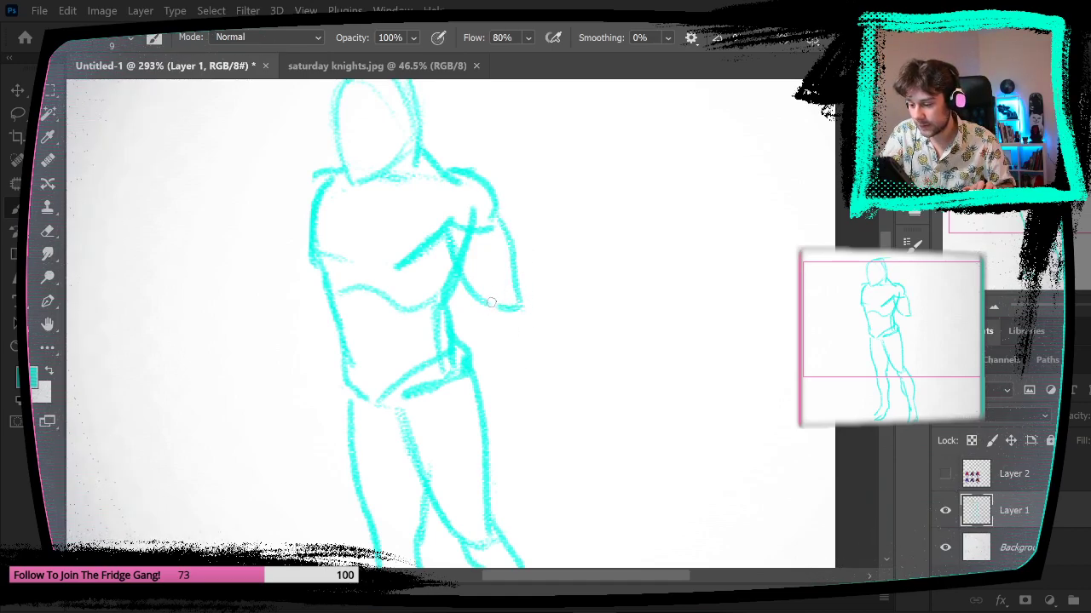
drag(491, 303, 535, 232)
mouse_move(536, 285)
mouse_down()
mouse_move(530, 311)
mouse_move(549, 281)
mouse_up()
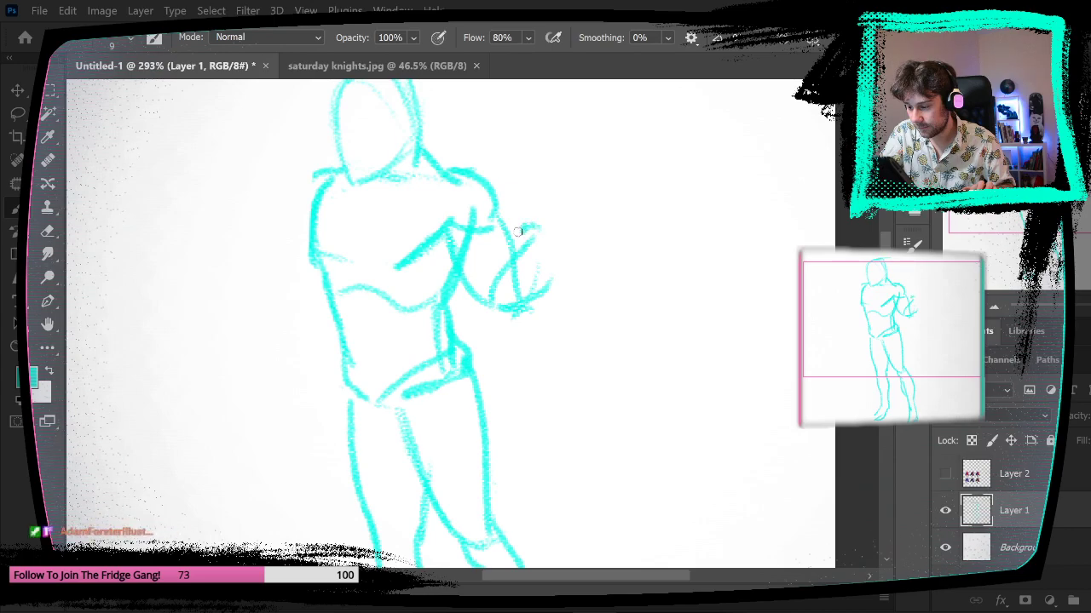
mouse_move(517, 231)
mouse_down()
mouse_move(572, 208)
mouse_move(579, 230)
mouse_up()
drag(559, 230, 580, 234)
drag(675, 381, 638, 403)
- Undo the right-hand arm strokes back to the bare shoulder
key(ctrl+z)
key(ctrl+z)
key(ctrl+z)
key(ctrl+z)
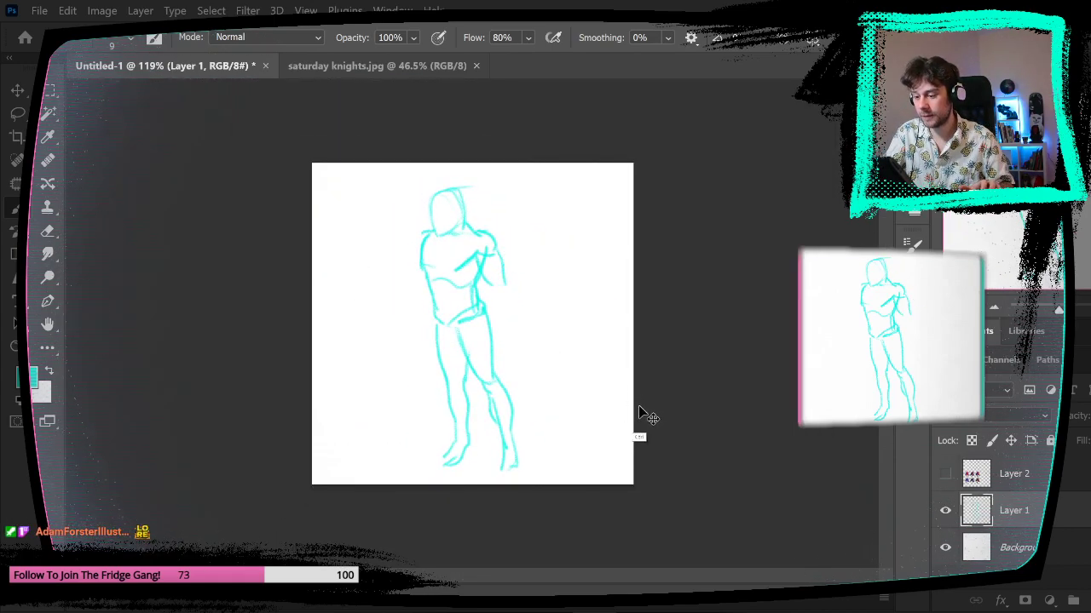
key(ctrl+z)
key(ctrl+z)
key(ctrl+z)
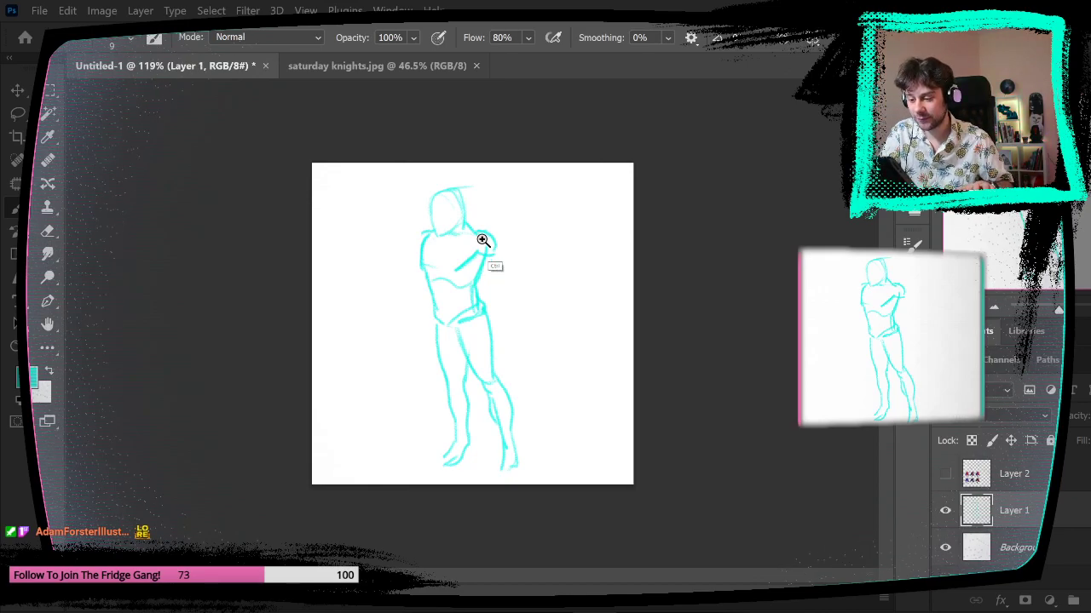
- Try sketching the left-hand arm with a vertical forearm and an open upturned hand, joined to the shoulder by an upper arm
mouse_move(485, 240)
mouse_down()
mouse_move(524, 241)
mouse_move(506, 244)
mouse_move(519, 263)
mouse_move(540, 261)
mouse_move(570, 358)
mouse_up()
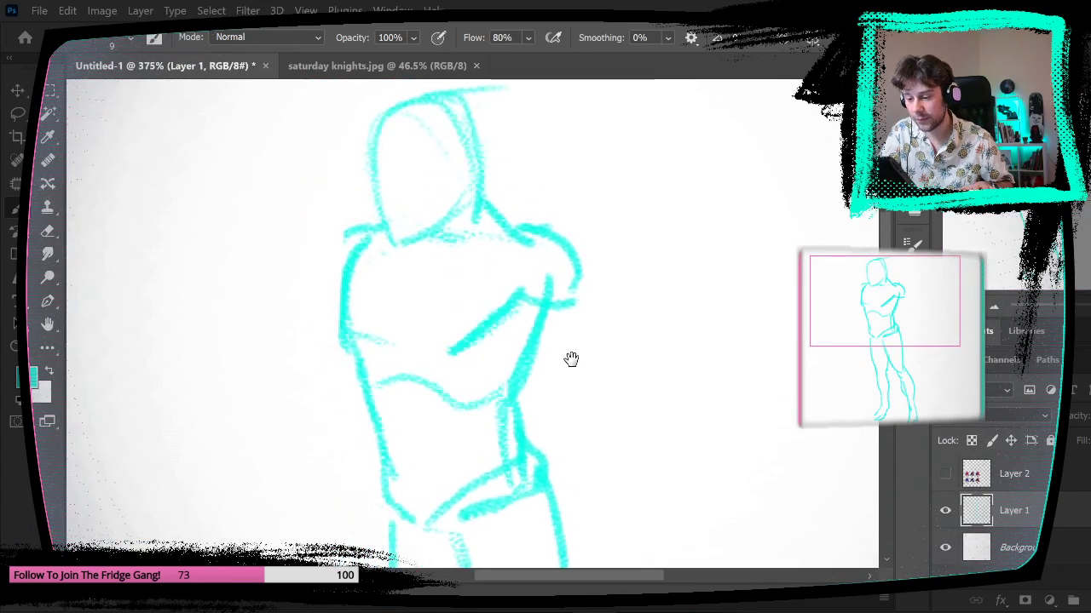
mouse_move(248, 280)
mouse_down()
mouse_move(293, 270)
mouse_move(294, 251)
mouse_move(252, 264)
mouse_move(235, 236)
mouse_move(236, 270)
mouse_move(219, 248)
mouse_move(229, 286)
mouse_move(214, 265)
mouse_move(233, 298)
mouse_move(287, 287)
mouse_move(257, 319)
mouse_move(294, 381)
mouse_up()
mouse_move(294, 279)
mouse_down()
mouse_move(303, 321)
mouse_move(292, 373)
mouse_up()
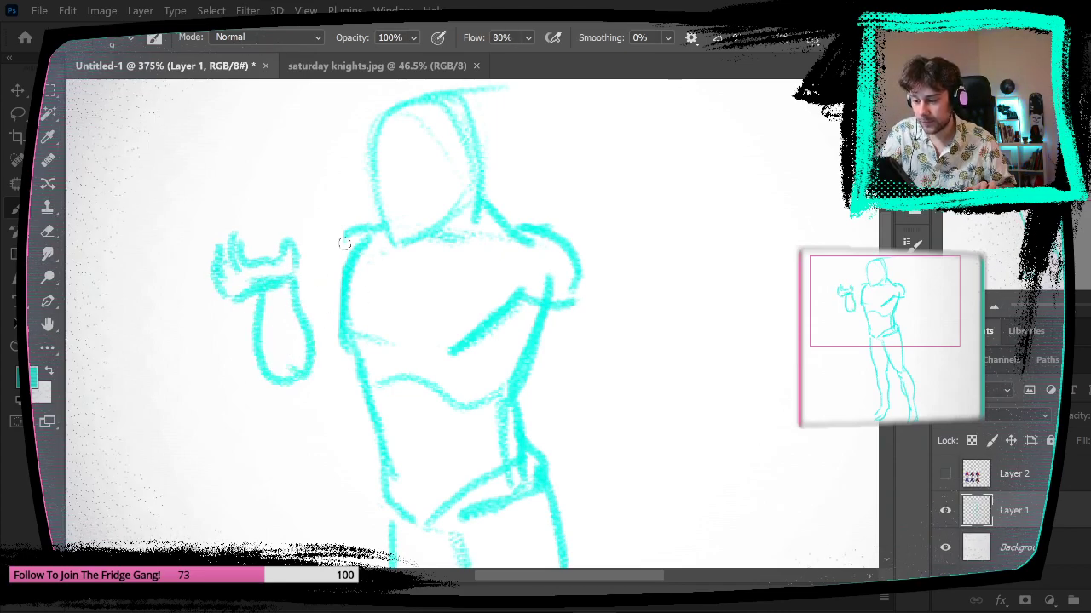
drag(350, 234, 301, 343)
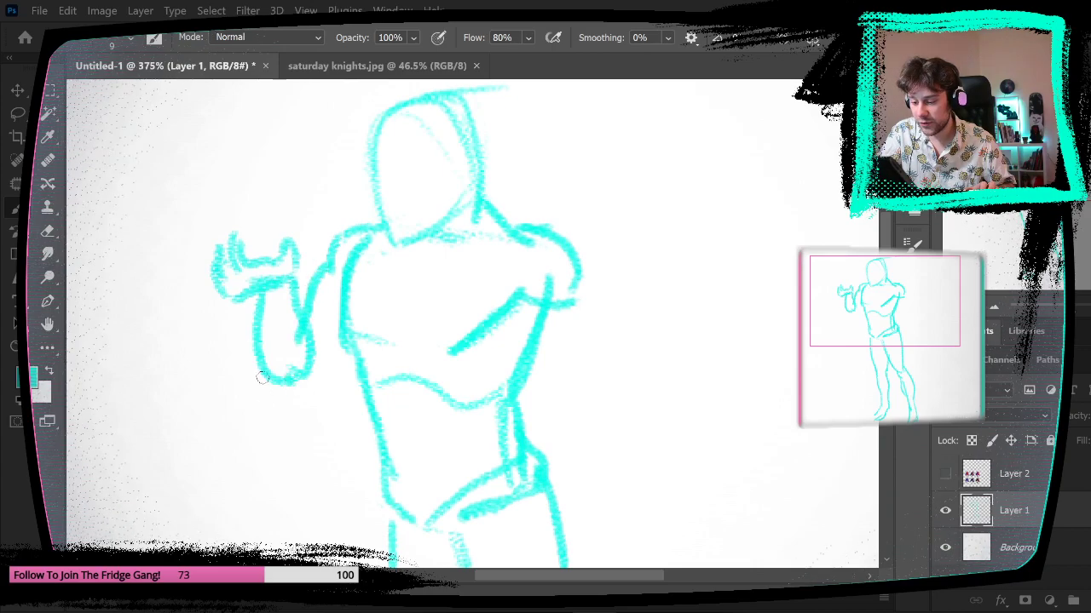
mouse_move(261, 372)
mouse_down()
mouse_move(306, 408)
mouse_move(354, 330)
mouse_move(339, 373)
mouse_up()
key(ctrl+0)
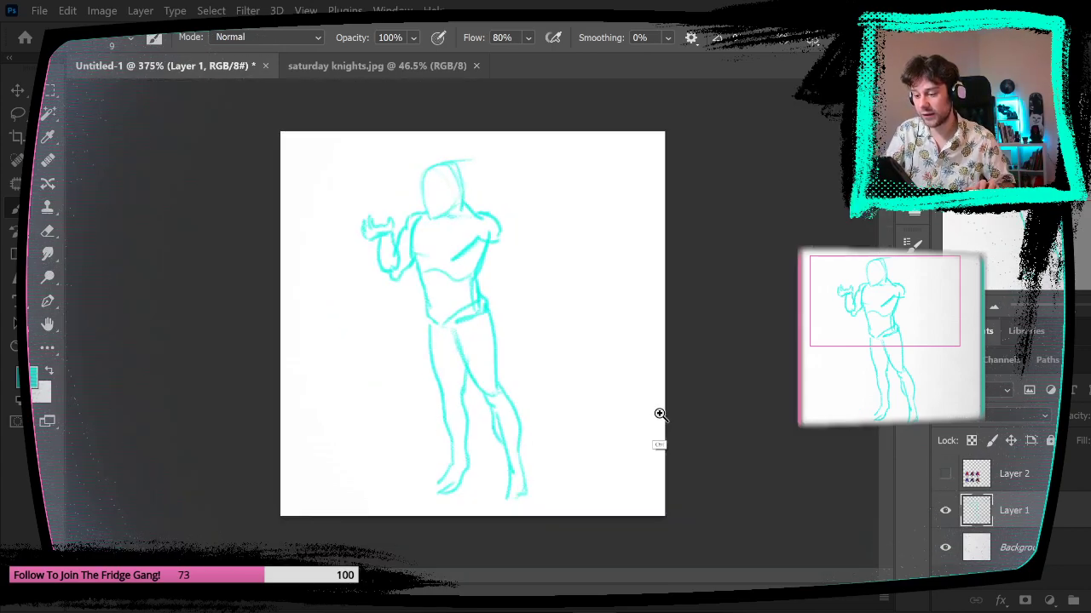
- Undo all the left-hand arm and hand strokes
key(ctrl+z)
key(ctrl+z)
key(ctrl+z)
key(ctrl+z)
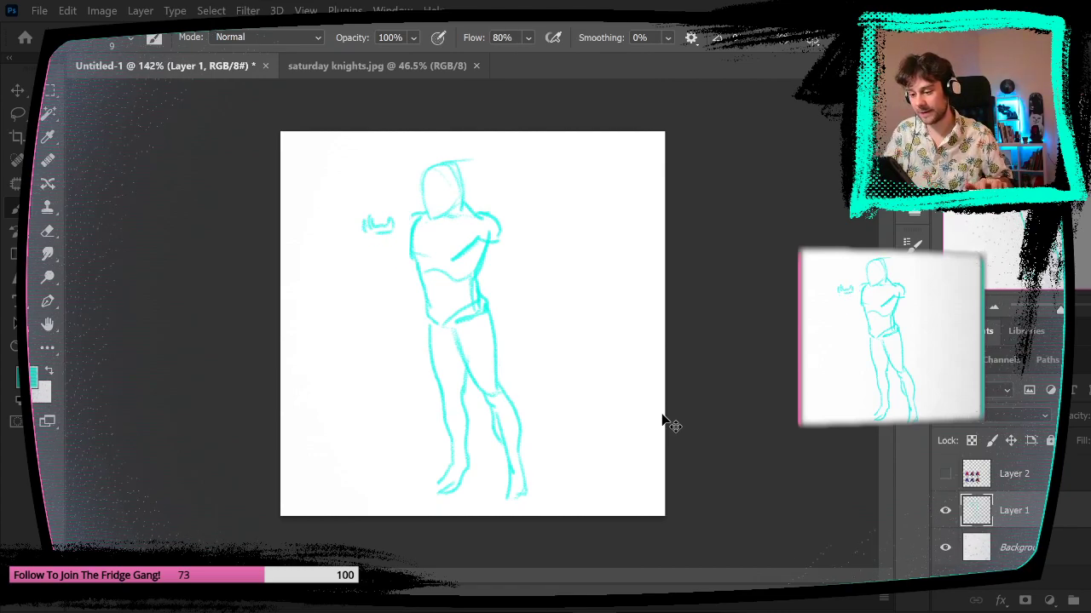
key(ctrl+z)
key(ctrl+z)
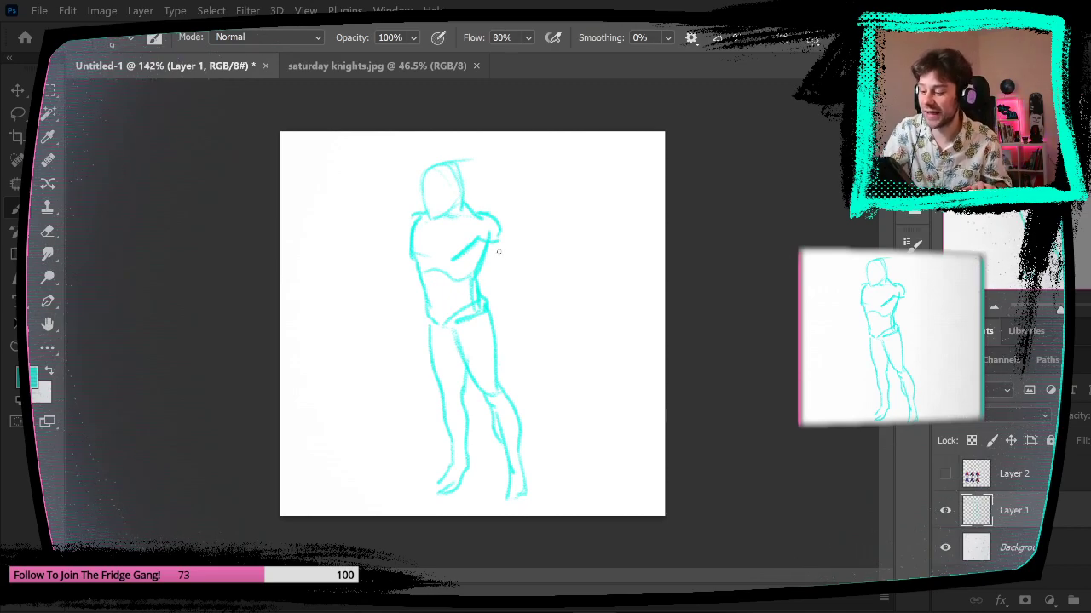
- Sketch the right-hand arm bent at the elbow beside the chest, ending in an open hand with fingers curled upward
mouse_move(498, 252)
mouse_down()
mouse_move(533, 237)
mouse_move(518, 269)
mouse_move(524, 260)
mouse_move(476, 270)
mouse_up()
key(ctrl+z)
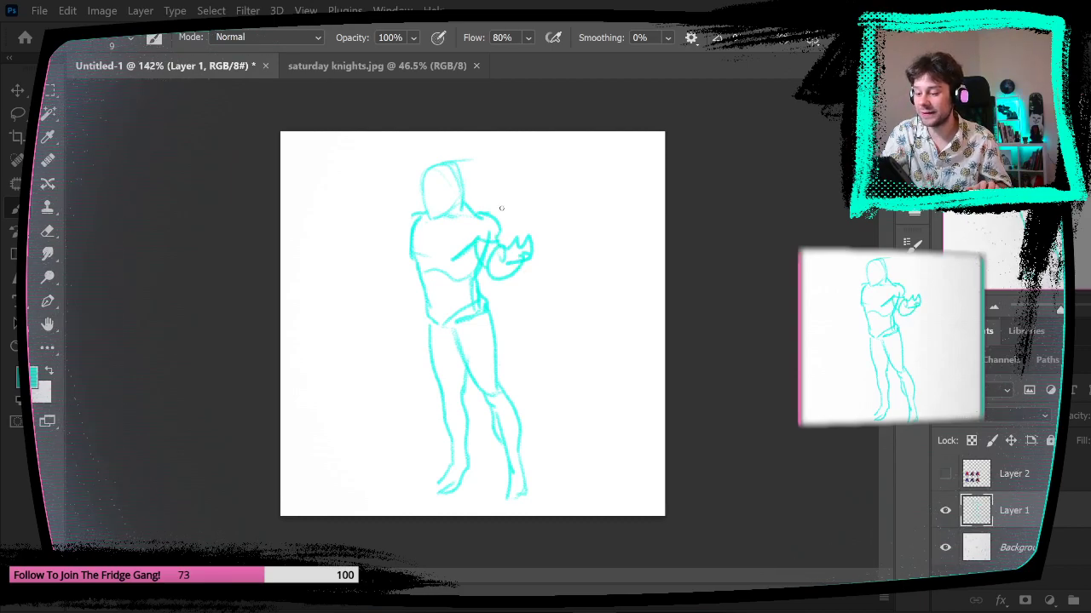
- Try a matching bent left-hand arm with an open hand at chest height, and undo it
mouse_move(375, 244)
mouse_down()
mouse_move(390, 227)
mouse_move(383, 257)
mouse_move(410, 266)
mouse_up()
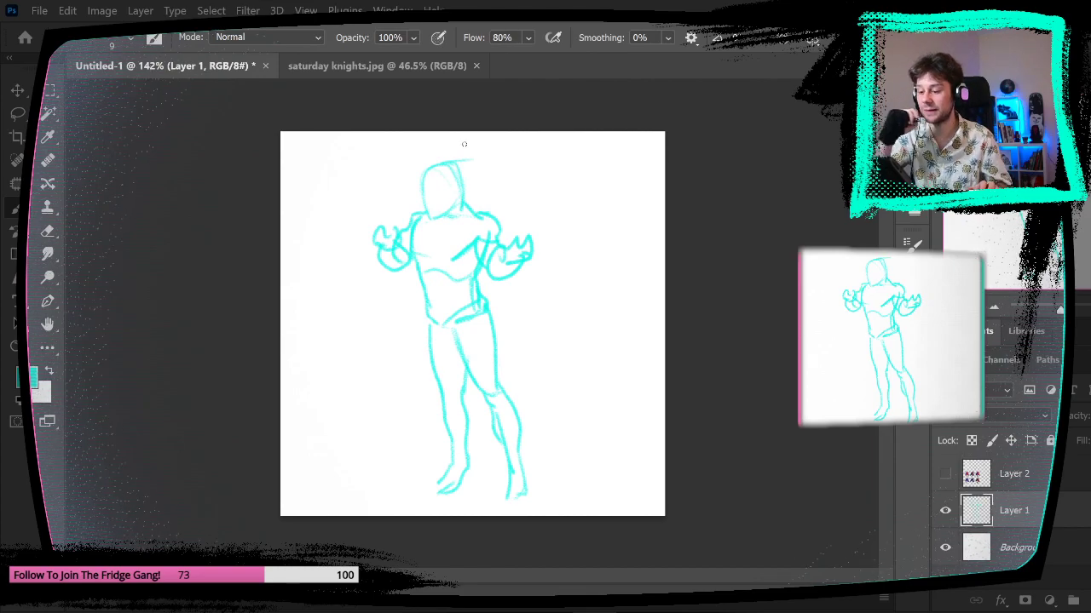
key(ctrl+z)
key(ctrl+z)
key(ctrl+z)
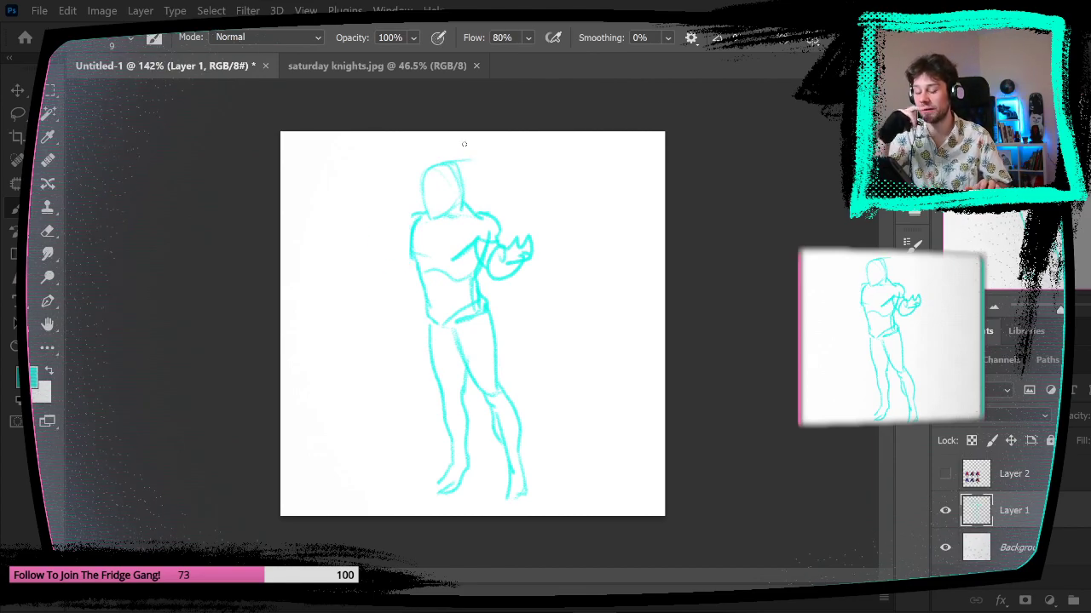
key(f)
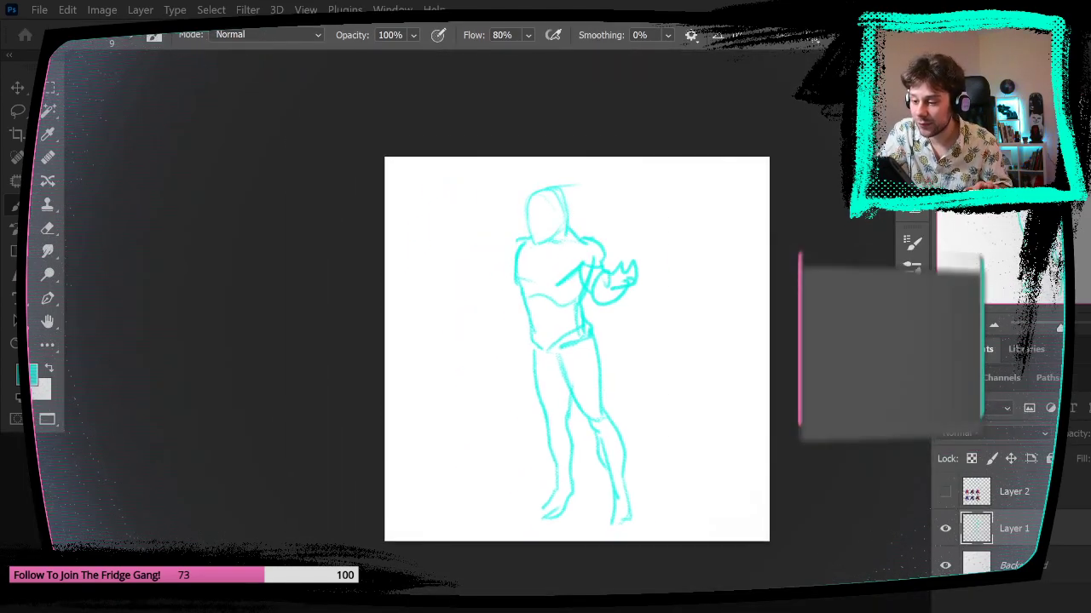
click(305, 11)
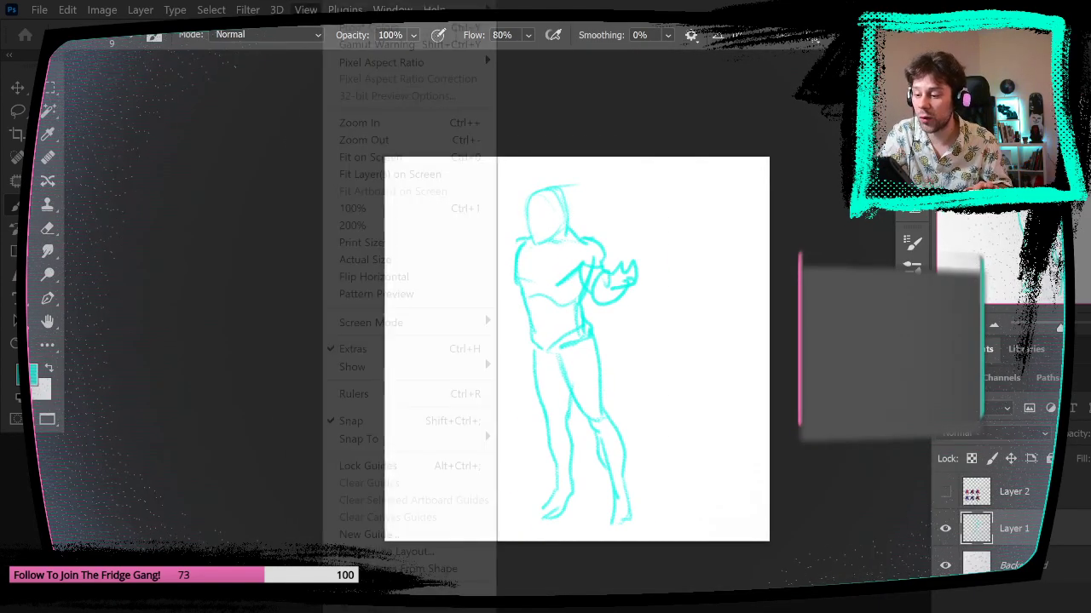
mouse_move(384, 322)
click(564, 321)
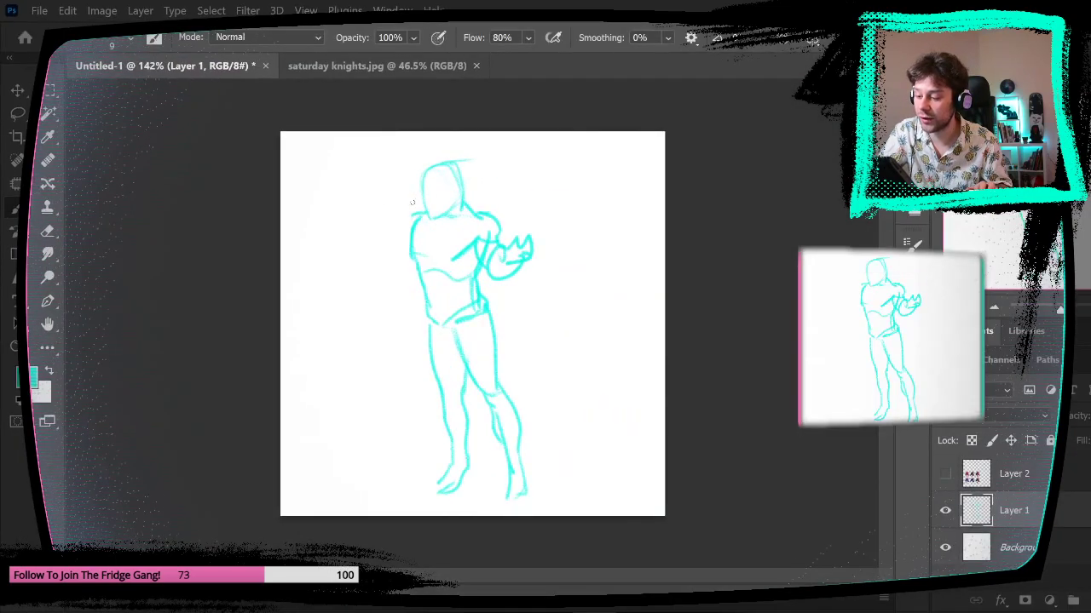
- Sketch the left-hand arm bent at the elbow, with the forearm raised and a clawed hand beside the head
mouse_move(391, 194)
mouse_down()
mouse_move(403, 211)
mouse_move(400, 175)
mouse_move(380, 210)
mouse_move(388, 261)
mouse_move(401, 268)
mouse_up()
mouse_move(406, 216)
mouse_down()
mouse_move(386, 265)
mouse_move(408, 249)
mouse_move(396, 262)
mouse_move(416, 217)
mouse_up()
key(ctrl+z)
drag(389, 273, 417, 258)
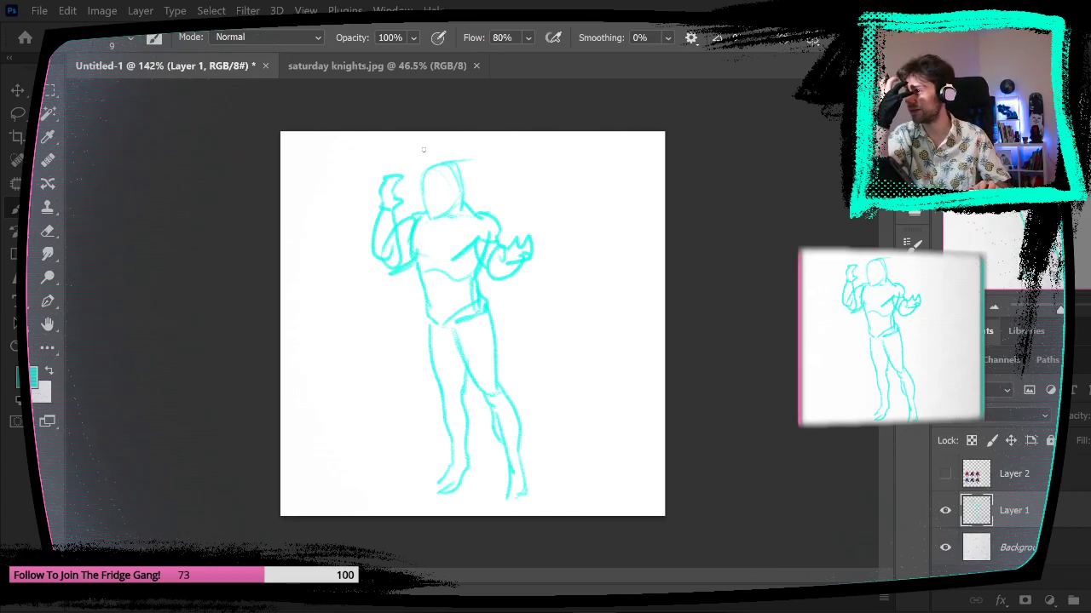
- Undo the raised left-hand arm and the bent right-hand arm, including both hands
key(ctrl+z)
key(ctrl+z)
key(ctrl+z)
key(ctrl+z)
key(ctrl+z)
key(ctrl+z)
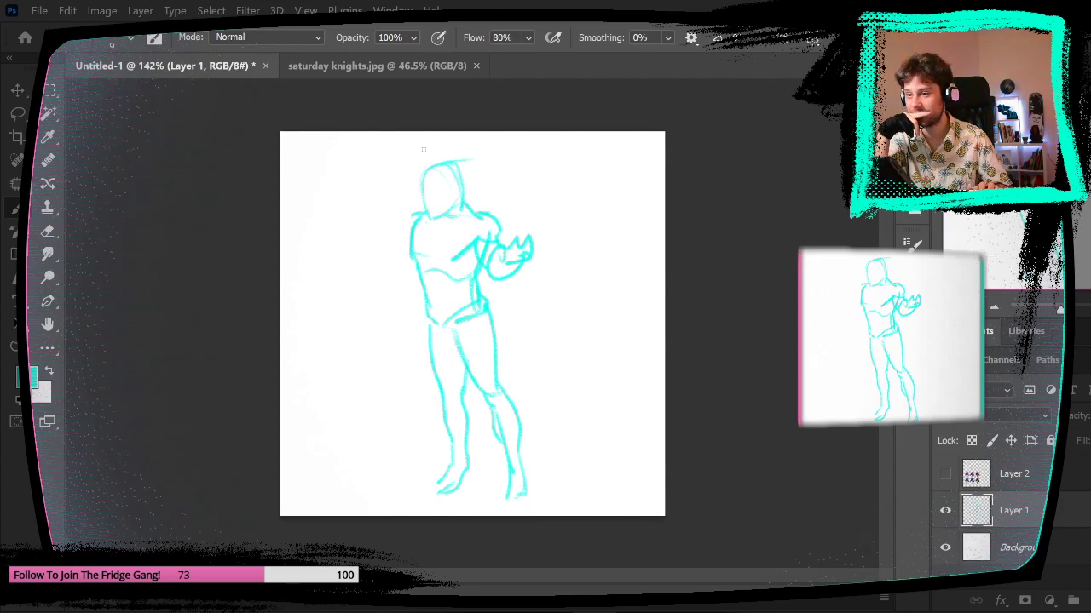
key(ctrl+z)
key(ctrl+z)
key(ctrl+z)
key(ctrl+z)
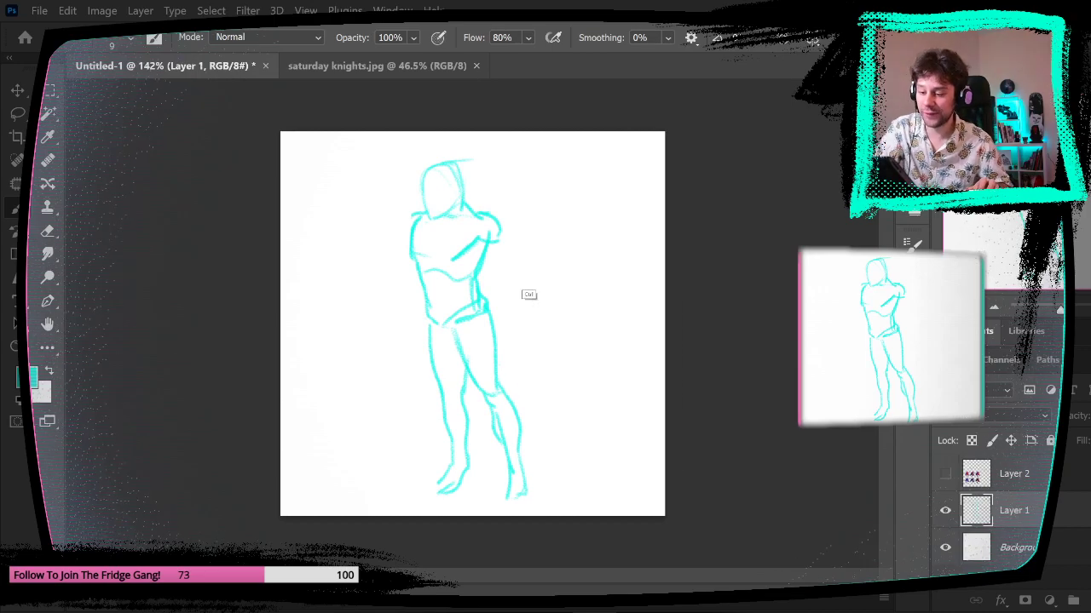
- Sketch the right-hand upper arm hanging down beside the torso, from the shoulder to the elbow
scroll(522, 290, up, 3)
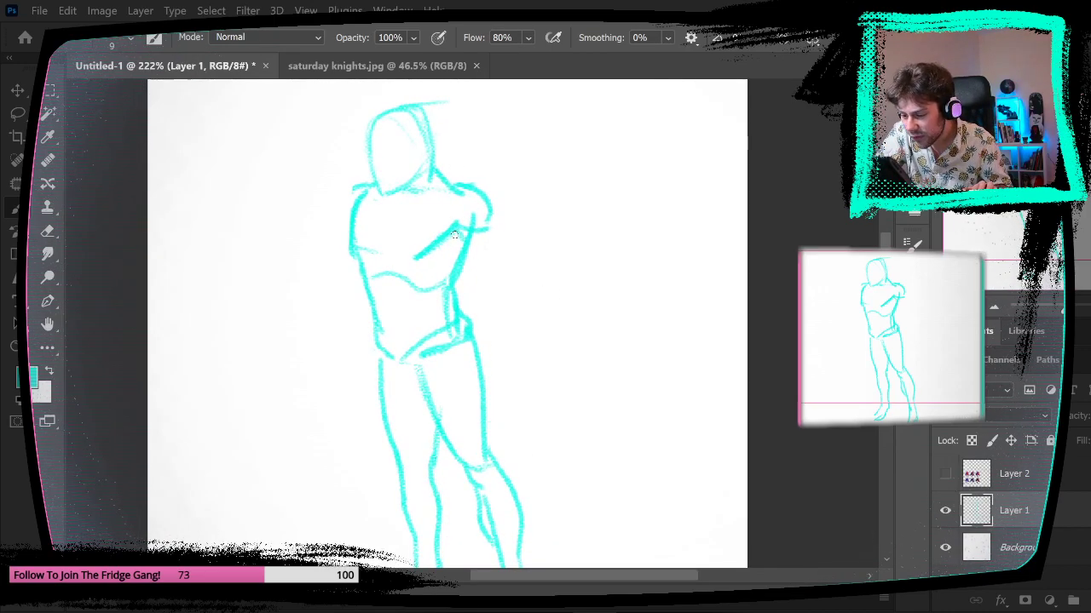
drag(460, 231, 483, 298)
mouse_move(490, 209)
mouse_down()
mouse_move(509, 254)
mouse_move(492, 218)
mouse_move(511, 295)
mouse_up()
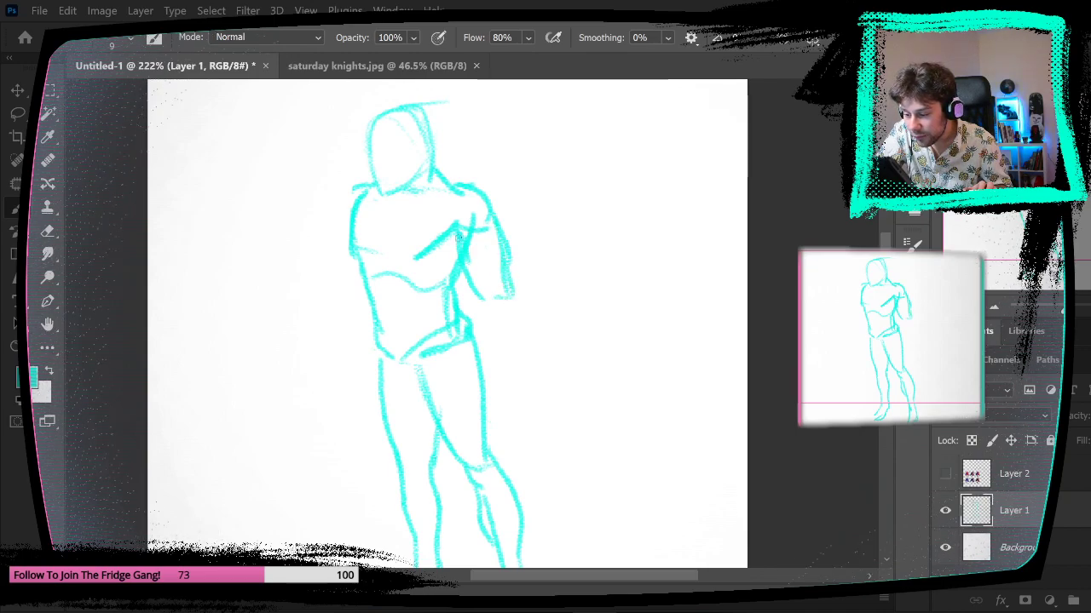
drag(462, 262, 502, 304)
drag(593, 349, 540, 267)
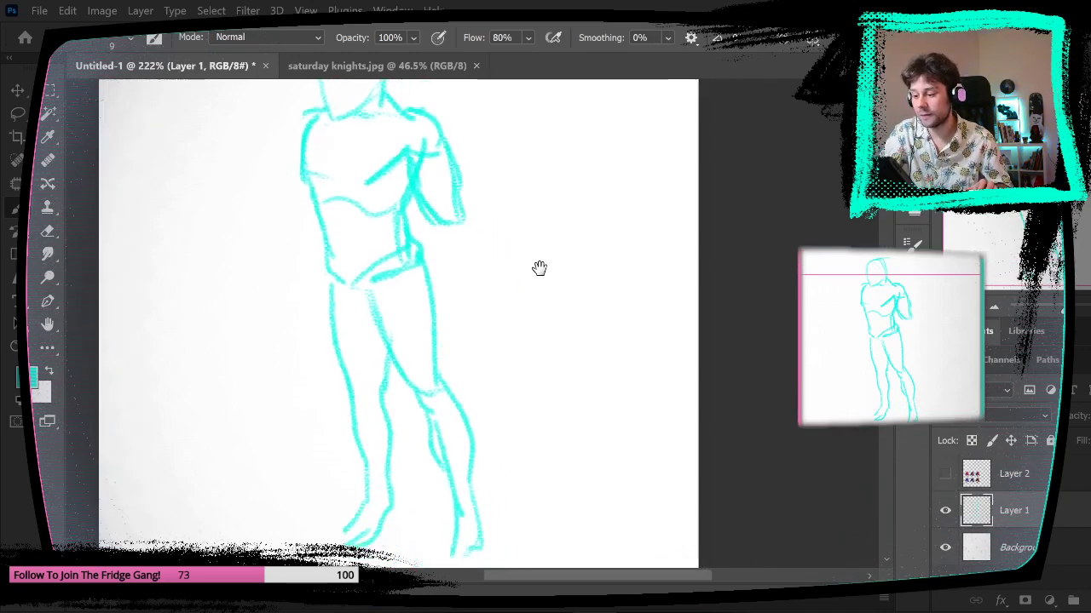
key(e)
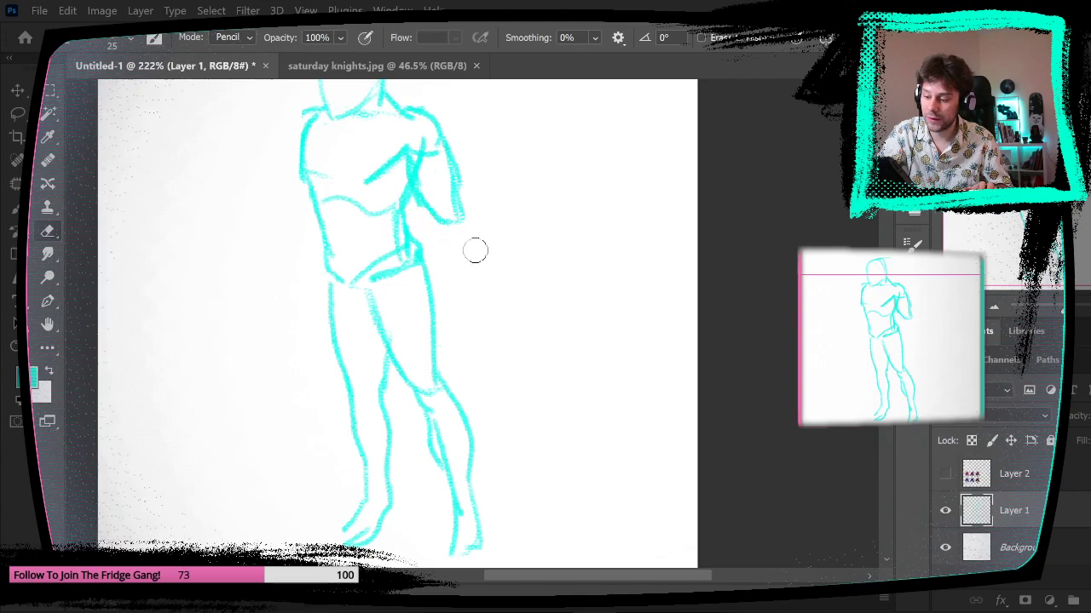
key(b)
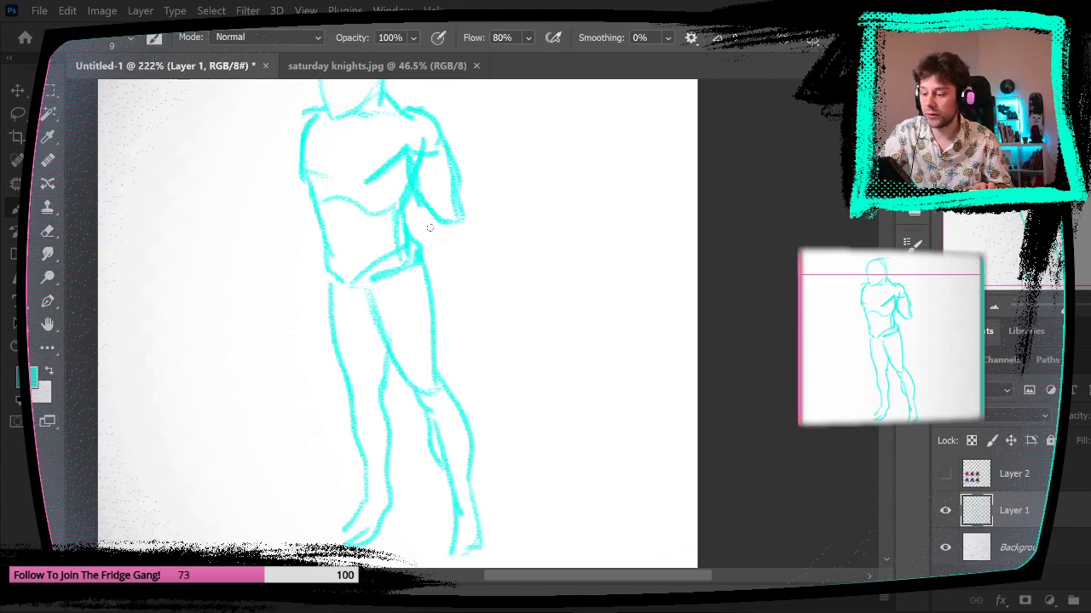
- Try a straight hanging forearm with a closed fist below the right-hand elbow, and undo the whole arm
drag(424, 208, 450, 303)
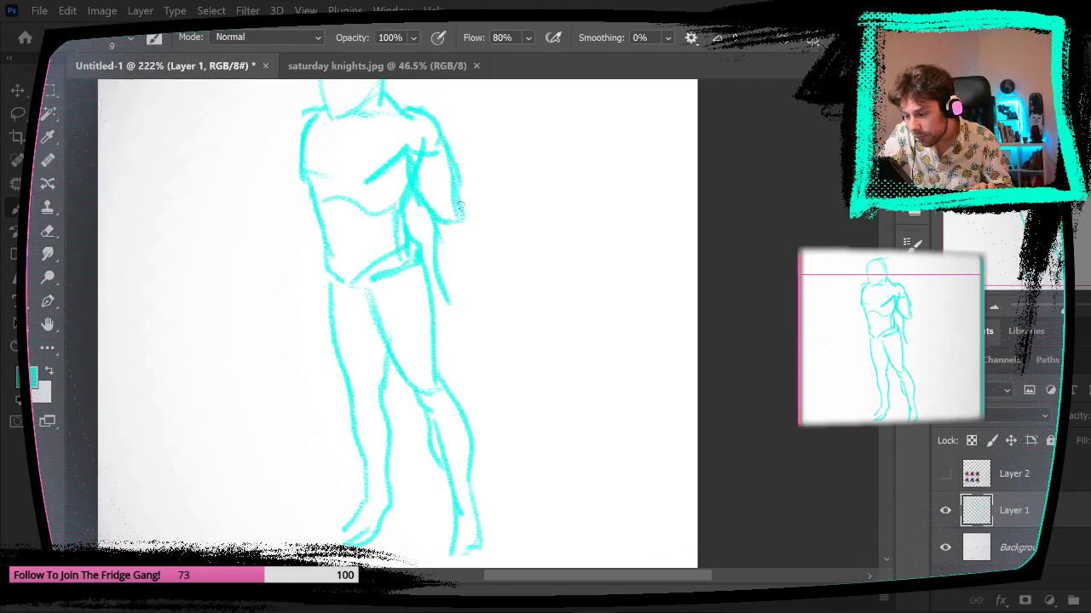
drag(460, 206, 457, 311)
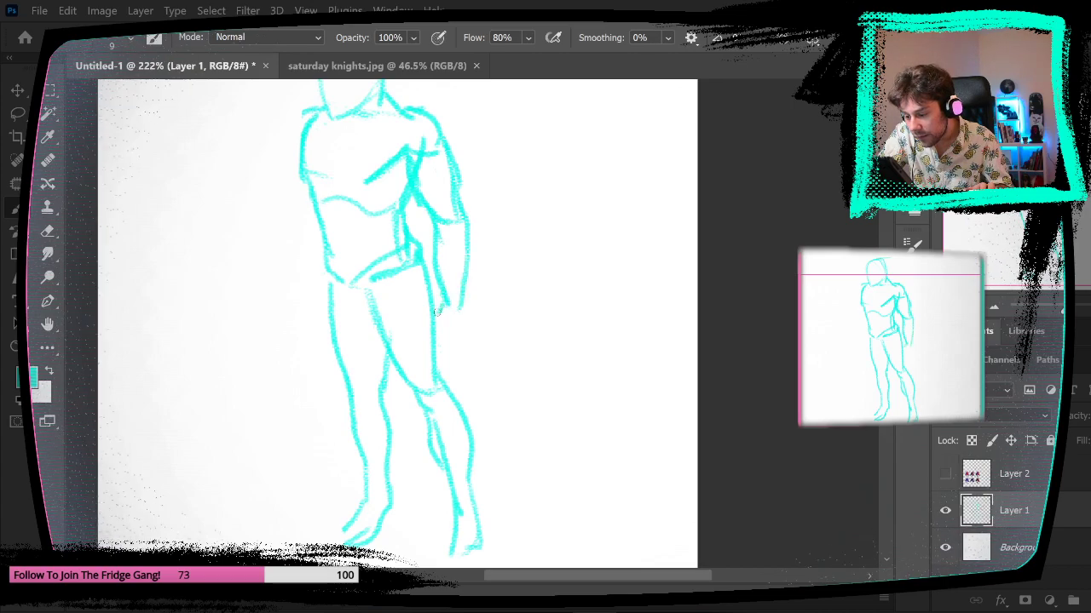
mouse_move(435, 313)
mouse_down()
mouse_move(466, 303)
mouse_move(447, 331)
mouse_move(441, 306)
mouse_move(459, 334)
mouse_move(443, 321)
mouse_move(470, 330)
mouse_up()
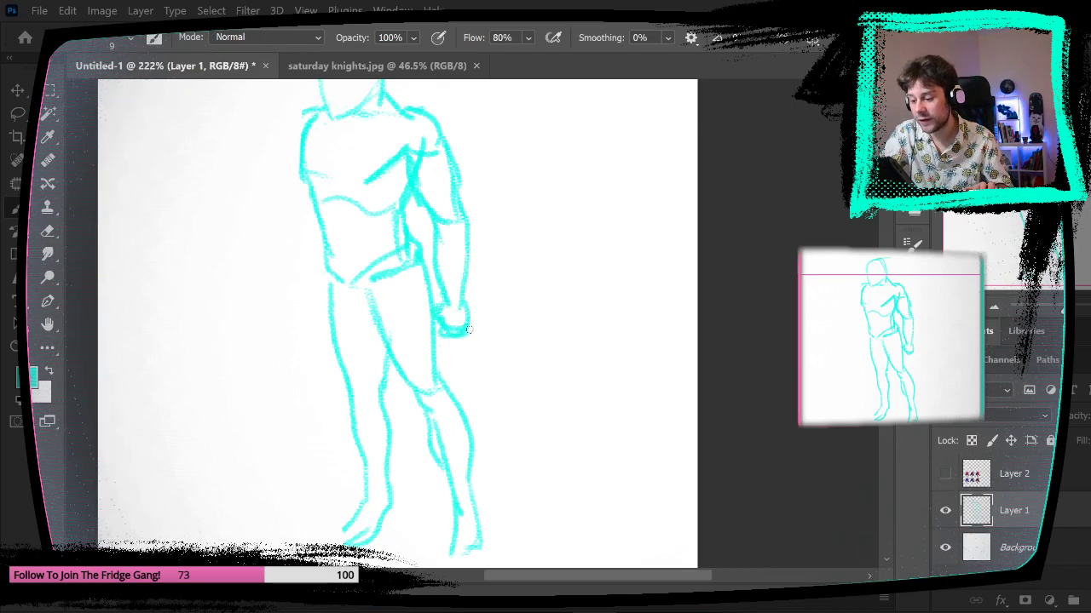
mouse_move(602, 318)
mouse_down()
mouse_move(577, 311)
mouse_move(591, 312)
mouse_up()
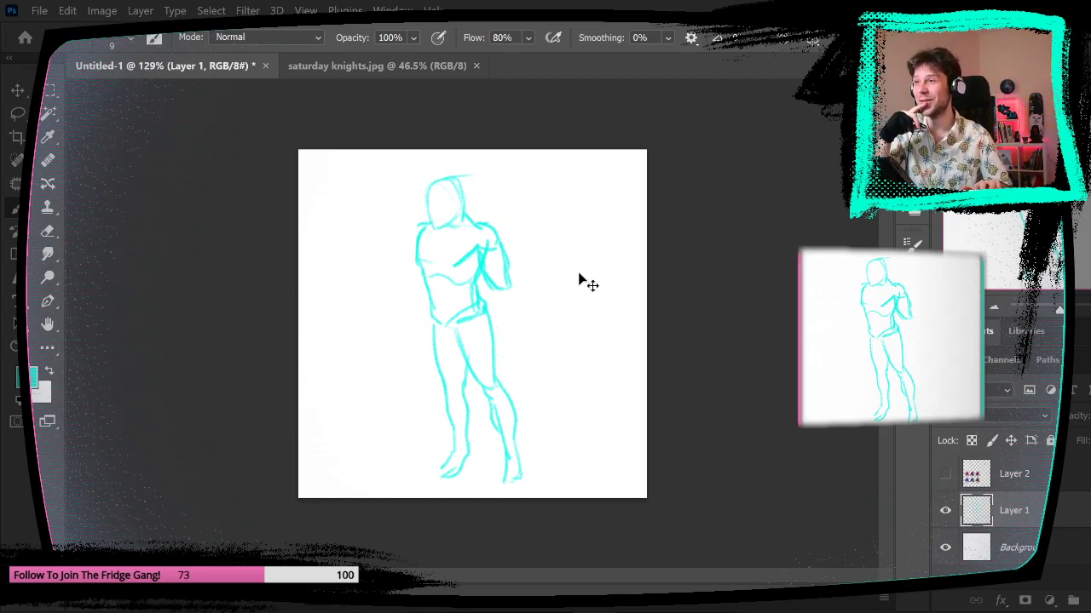
key(ctrl+z)
key(ctrl+z)
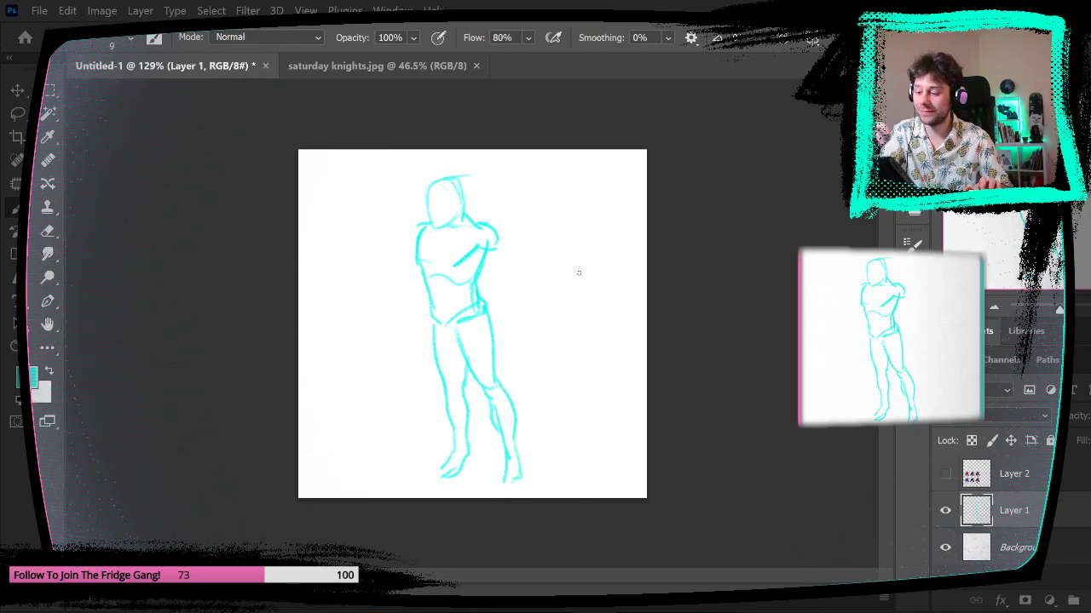
- Try a right-hand arm hanging down with the forearm angled inward and the fist over the thigh
scroll(553, 263, up, 3)
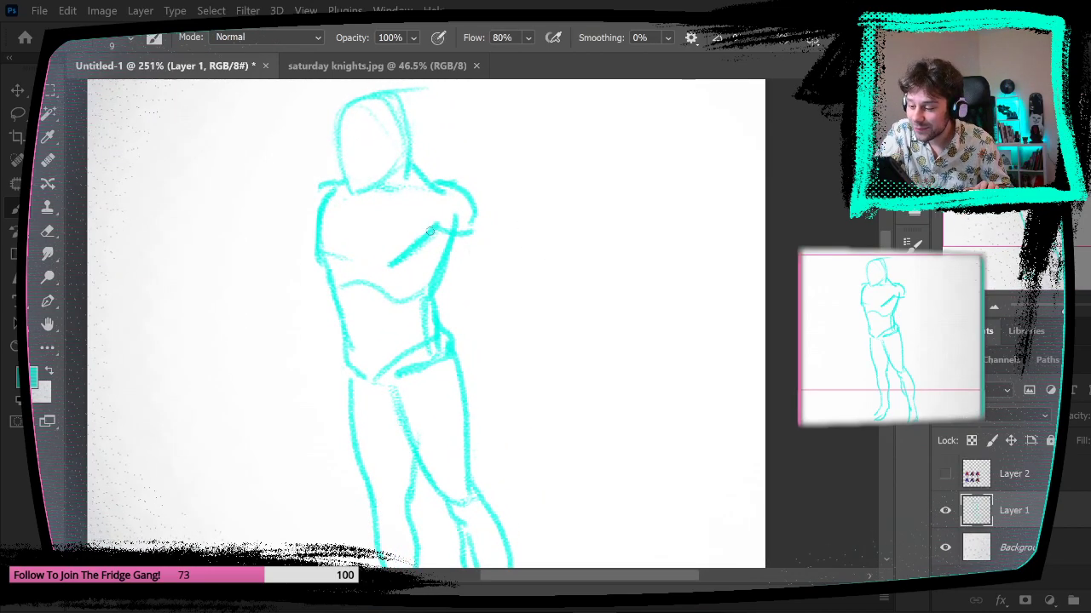
mouse_move(433, 235)
mouse_down()
mouse_move(437, 268)
mouse_move(465, 311)
mouse_up()
key(ctrl+z)
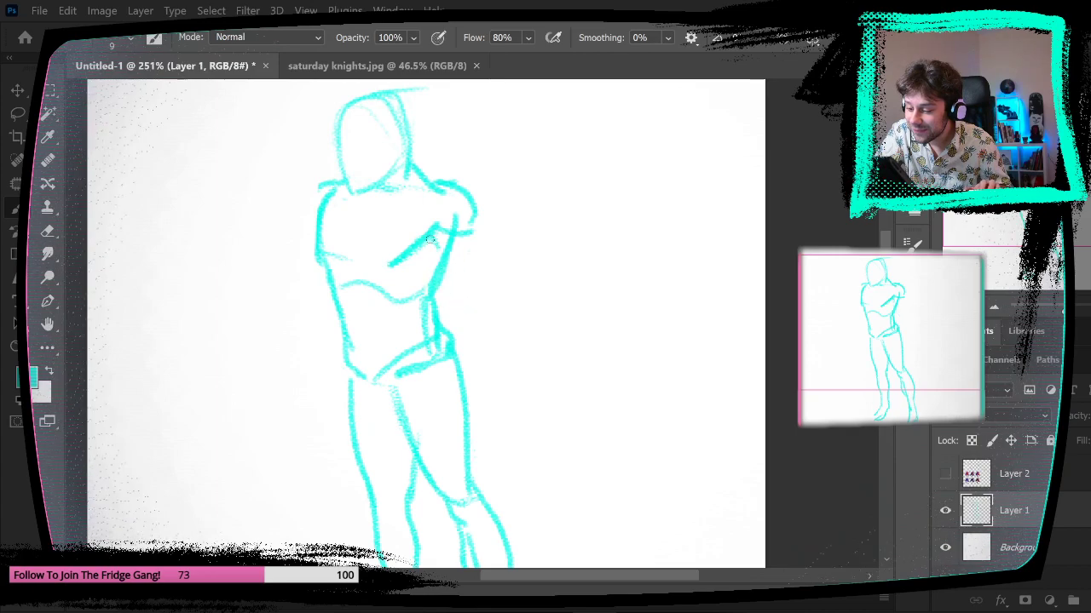
drag(434, 236, 474, 312)
mouse_move(473, 216)
mouse_down()
mouse_move(507, 302)
mouse_move(471, 309)
mouse_up()
drag(559, 382, 588, 247)
mouse_move(466, 219)
mouse_down()
mouse_move(470, 277)
mouse_move(485, 295)
mouse_move(514, 210)
mouse_move(492, 305)
mouse_move(514, 203)
mouse_up()
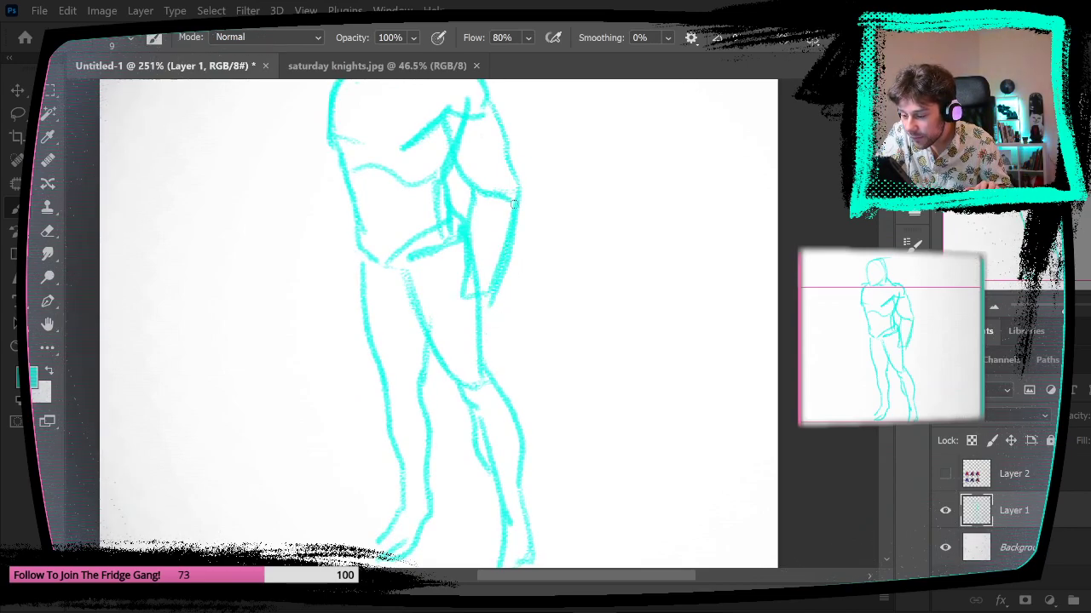
mouse_move(468, 266)
mouse_down()
mouse_move(445, 303)
mouse_move(487, 318)
mouse_move(455, 320)
mouse_up()
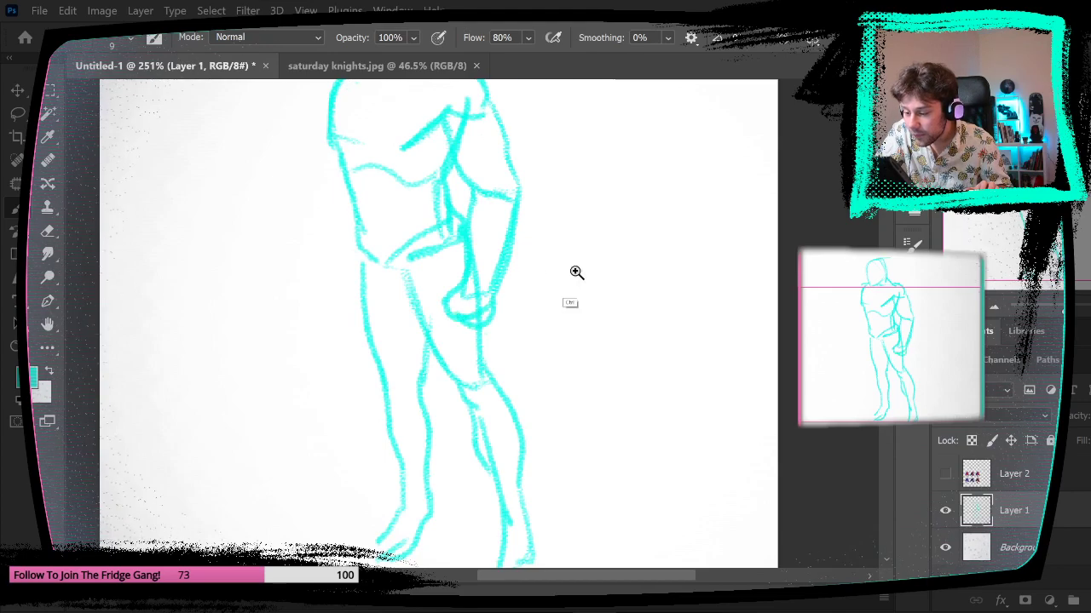
drag(577, 273, 556, 321)
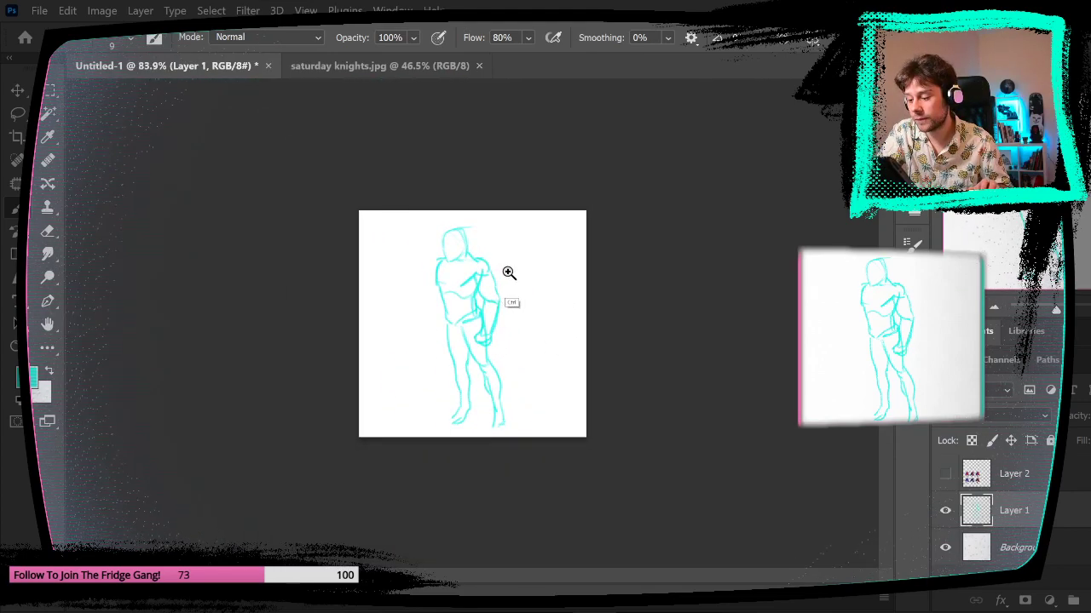
drag(508, 273, 567, 287)
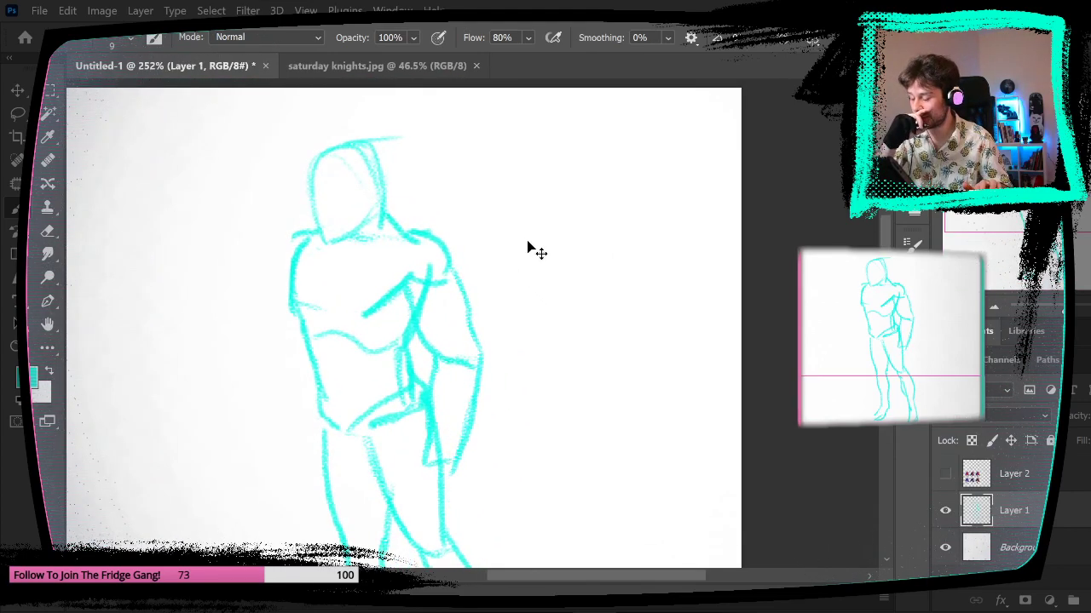
- Undo the fist, forearm and outer arm strokes of the right-hand arm
key(ctrl+z)
key(ctrl+z)
key(ctrl+z)
key(ctrl+z)
key(ctrl+z)
key(ctrl+z)
key(ctrl+z)
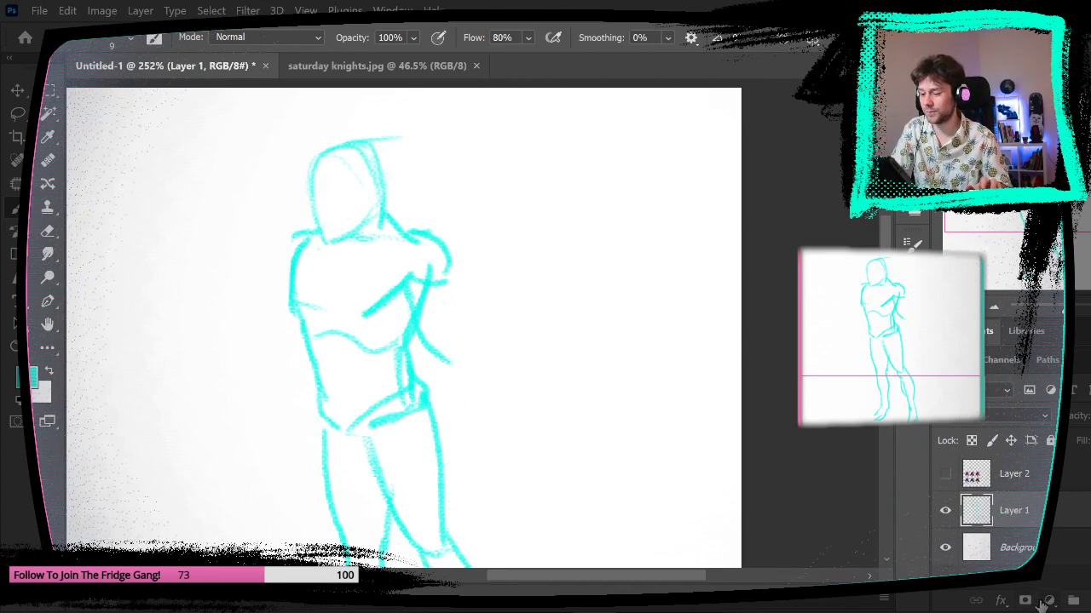
- Try a short upper-arm stroke on a new layer above Layer 1, undo it, and merge the layer down
click(1027, 601)
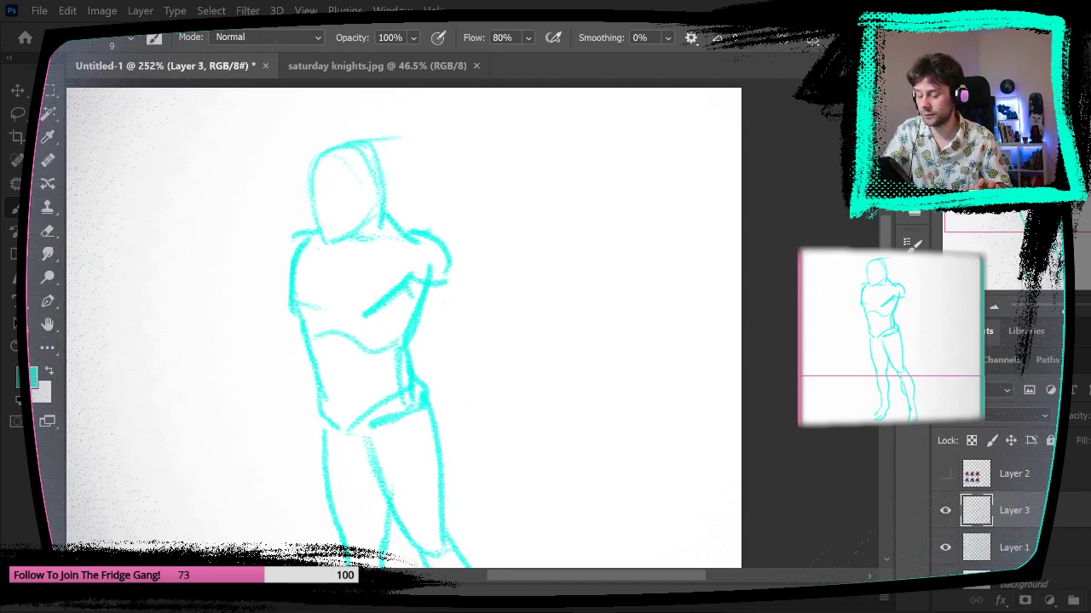
drag(518, 386, 495, 285)
mouse_move(389, 180)
mouse_down()
mouse_move(394, 207)
mouse_move(392, 196)
mouse_up()
key(ctrl+z)
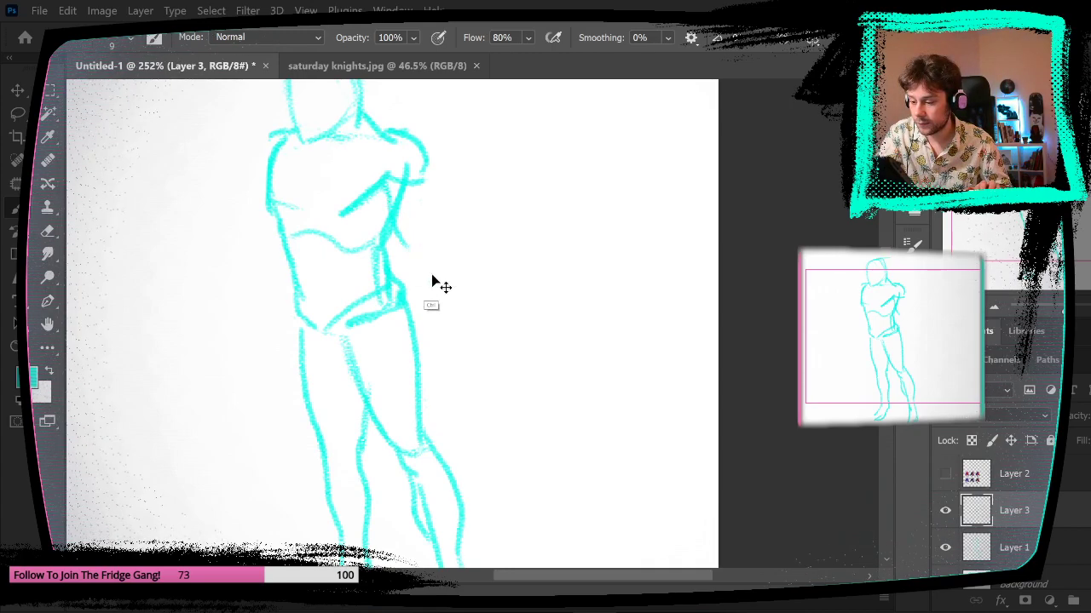
key(ctrl+e)
- Sketch the right-hand forearm hanging away from the hip, ending in a round fist, redrawing its outer edge
mouse_move(432, 335)
mouse_down()
mouse_move(436, 358)
mouse_move(464, 340)
mouse_move(429, 339)
mouse_move(460, 355)
mouse_move(465, 324)
mouse_move(425, 274)
mouse_move(431, 235)
mouse_up()
right_click(465, 332)
click(442, 334)
drag(465, 326, 462, 253)
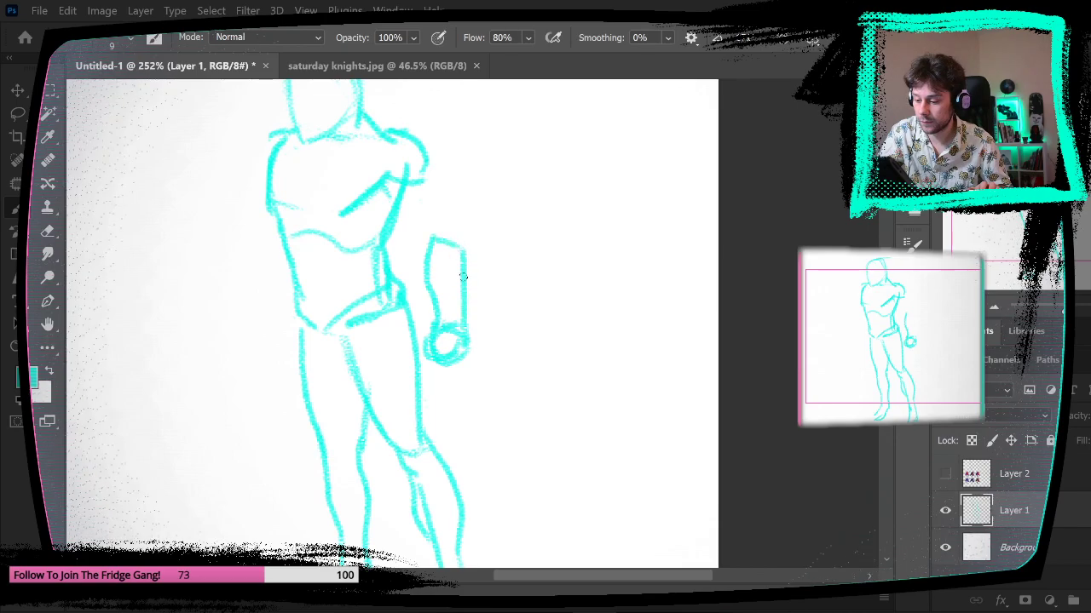
key(ctrl+z)
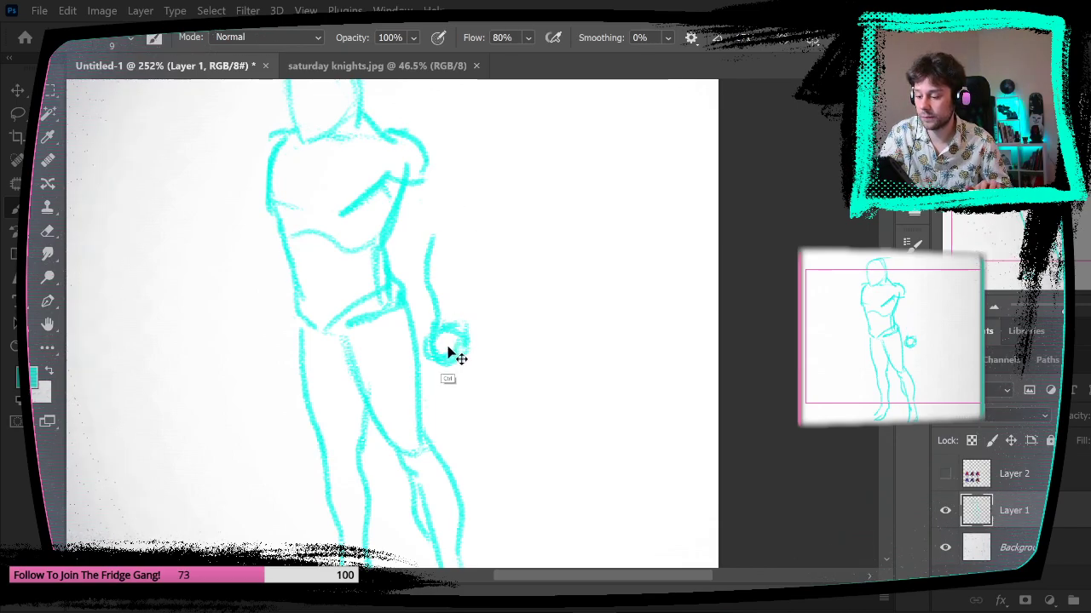
key(ctrl+z)
key(ctrl+z)
mouse_move(436, 322)
mouse_down()
mouse_move(428, 261)
mouse_move(444, 248)
mouse_move(466, 268)
mouse_move(466, 341)
mouse_up()
mouse_move(465, 266)
mouse_down()
mouse_move(464, 230)
mouse_move(433, 187)
mouse_move(453, 218)
mouse_up()
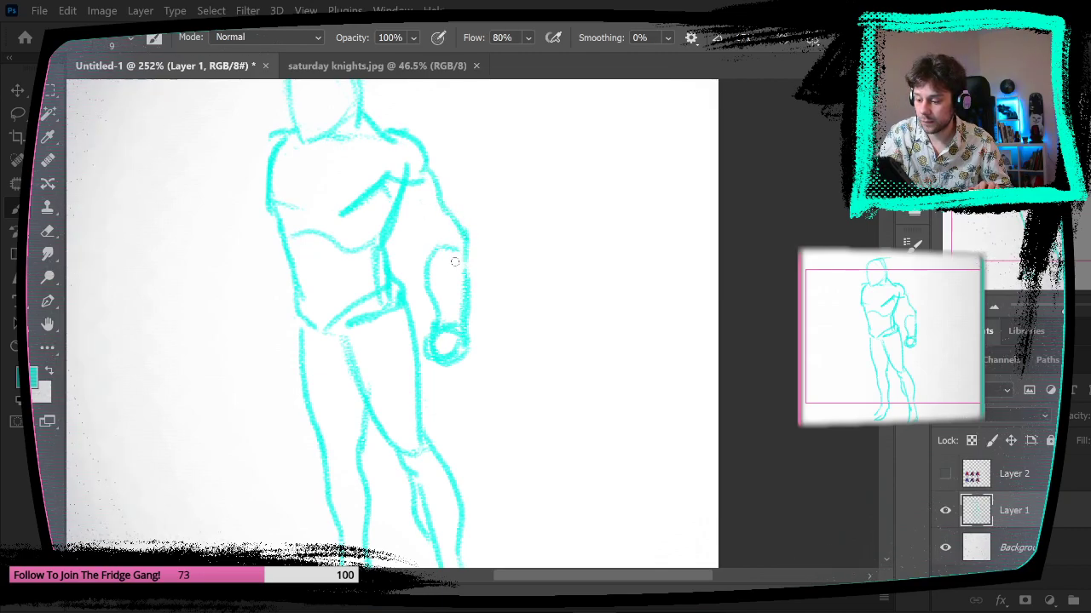
- Redraw the outer upper-arm line and add the inner one, joining the right-hand shoulder to the forearm
key(ctrl+z)
key(ctrl+z)
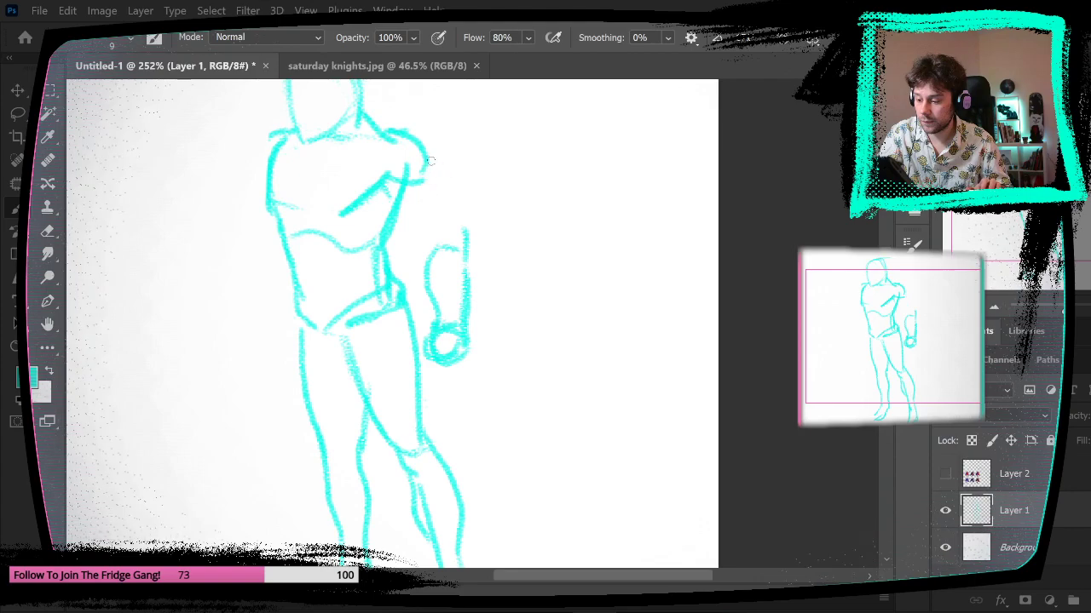
mouse_move(443, 189)
mouse_down()
mouse_move(466, 232)
mouse_move(395, 213)
mouse_move(447, 247)
mouse_up()
right_click(448, 246)
key(Escape)
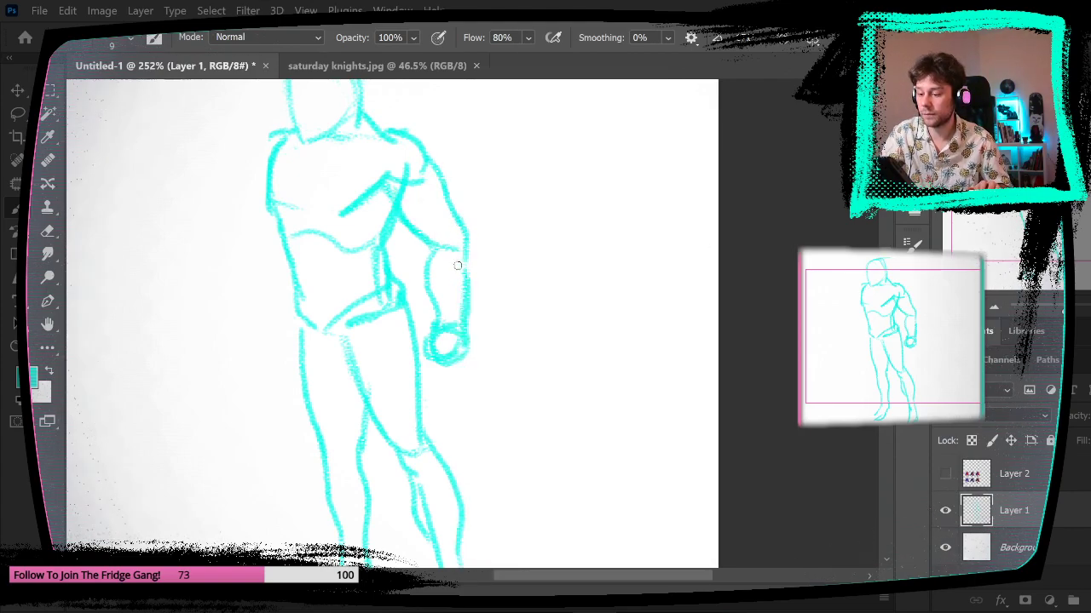
- Sketch the left-hand arm reaching sideways from the shoulder, with the elbow bent and the forearm raised beside the head
scroll(524, 257, down, 6)
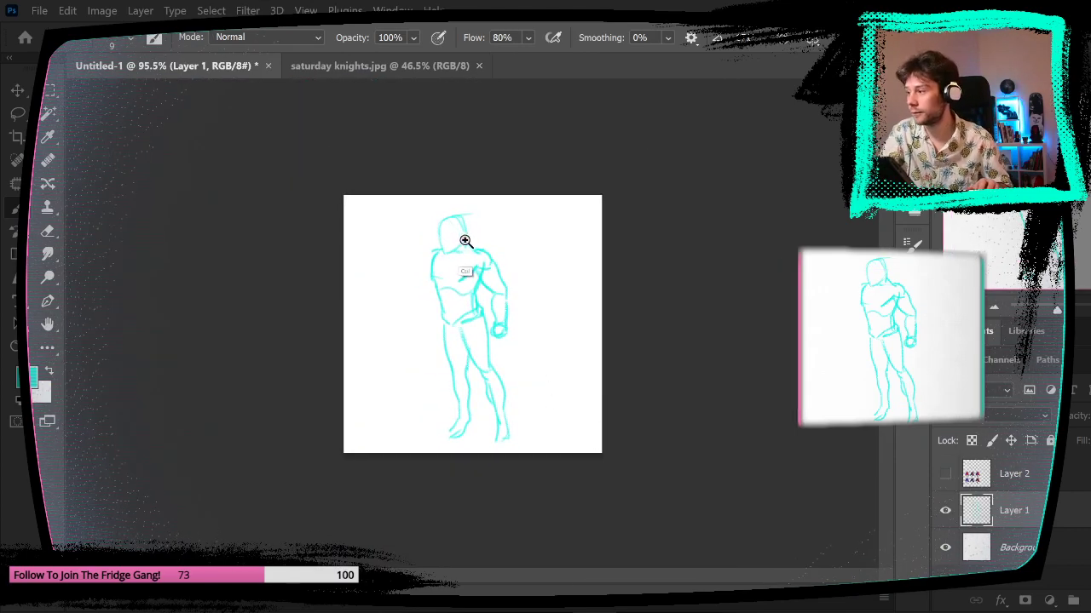
scroll(462, 236, up, 6)
mouse_move(366, 275)
mouse_down()
mouse_move(316, 308)
mouse_move(345, 286)
mouse_move(315, 299)
mouse_move(299, 280)
mouse_move(317, 294)
mouse_move(260, 272)
mouse_move(274, 265)
mouse_move(239, 308)
mouse_move(328, 362)
mouse_up()
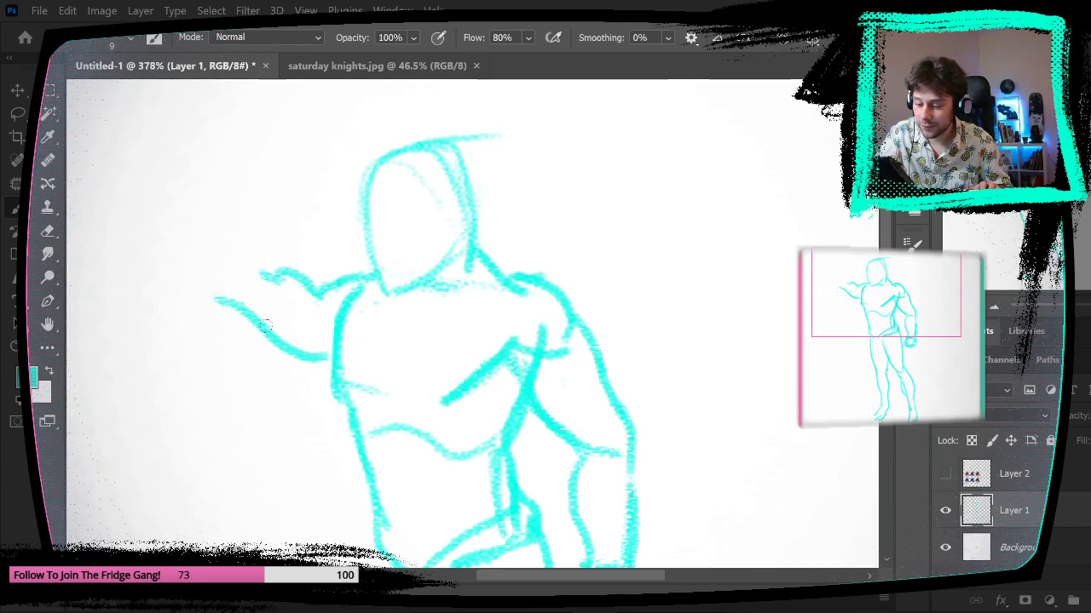
mouse_move(268, 341)
mouse_down()
mouse_move(215, 301)
mouse_move(269, 281)
mouse_move(293, 156)
mouse_move(279, 146)
mouse_move(224, 255)
mouse_up()
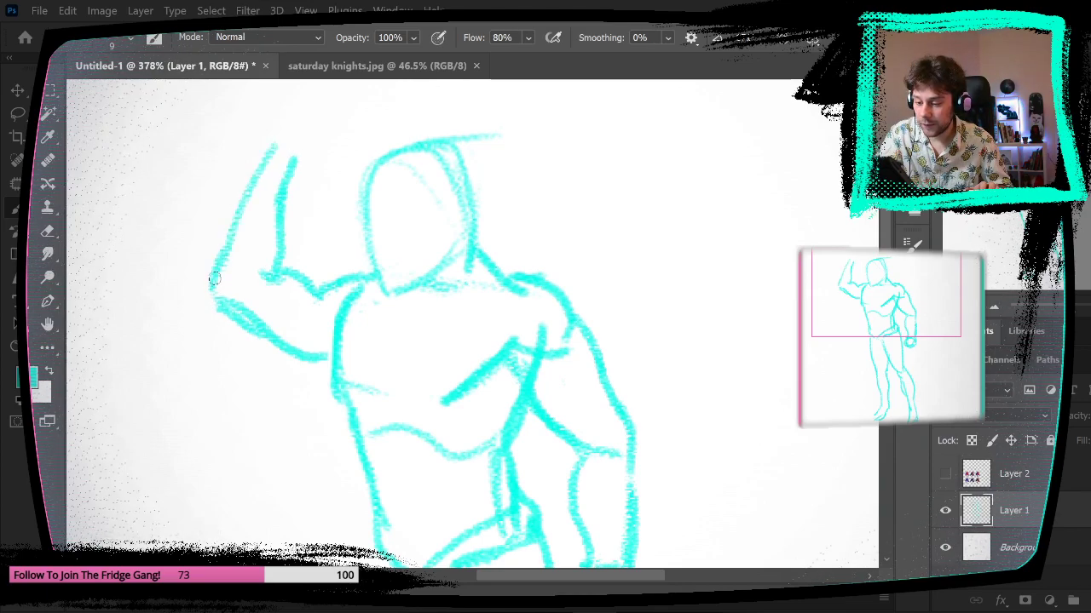
drag(257, 170, 213, 264)
- Lasso the raised left-hand arm and rotate it by -36.56° around a pivot at the shoulder
key(l)
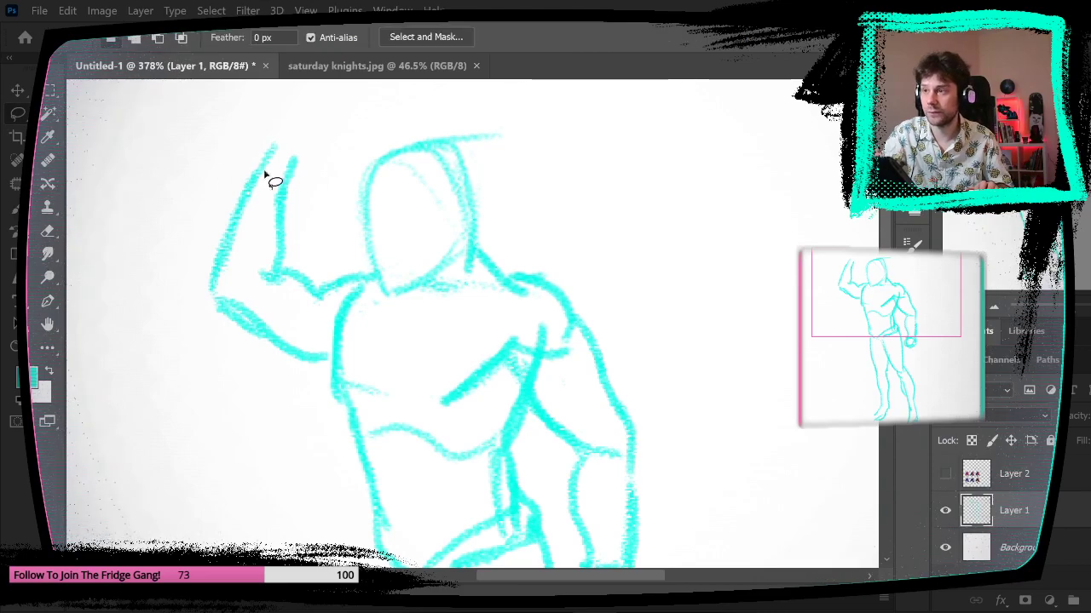
mouse_move(329, 142)
mouse_down()
mouse_move(337, 303)
mouse_move(204, 178)
mouse_move(243, 107)
mouse_up()
key(ctrl+t)
drag(257, 269, 322, 328)
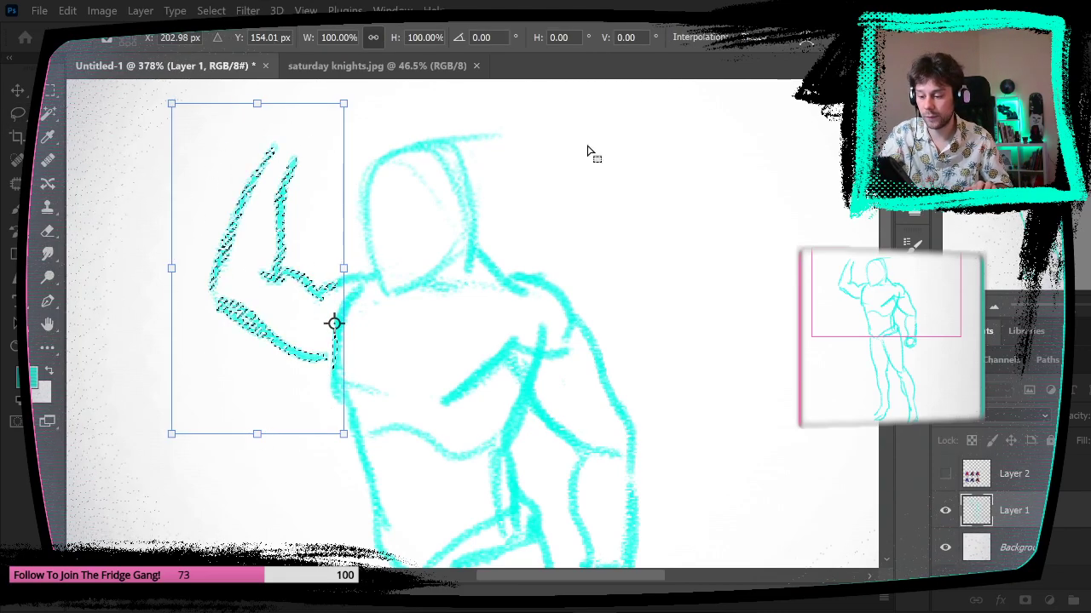
key(Return)
key(ctrl+t)
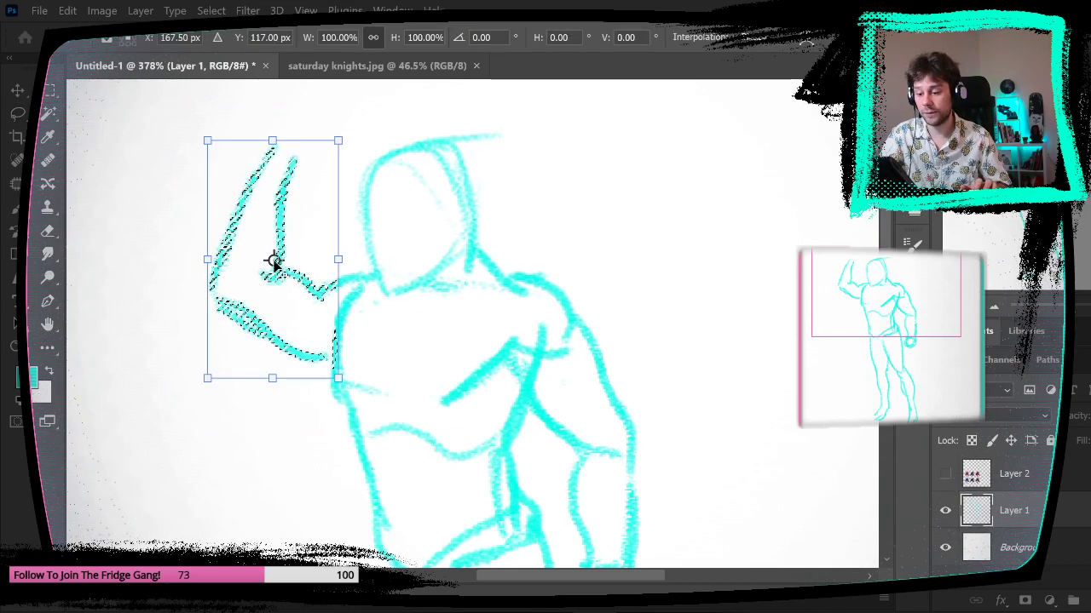
drag(279, 258, 331, 332)
mouse_move(377, 390)
mouse_down()
mouse_move(405, 373)
mouse_move(404, 390)
mouse_move(414, 365)
mouse_move(401, 343)
mouse_up()
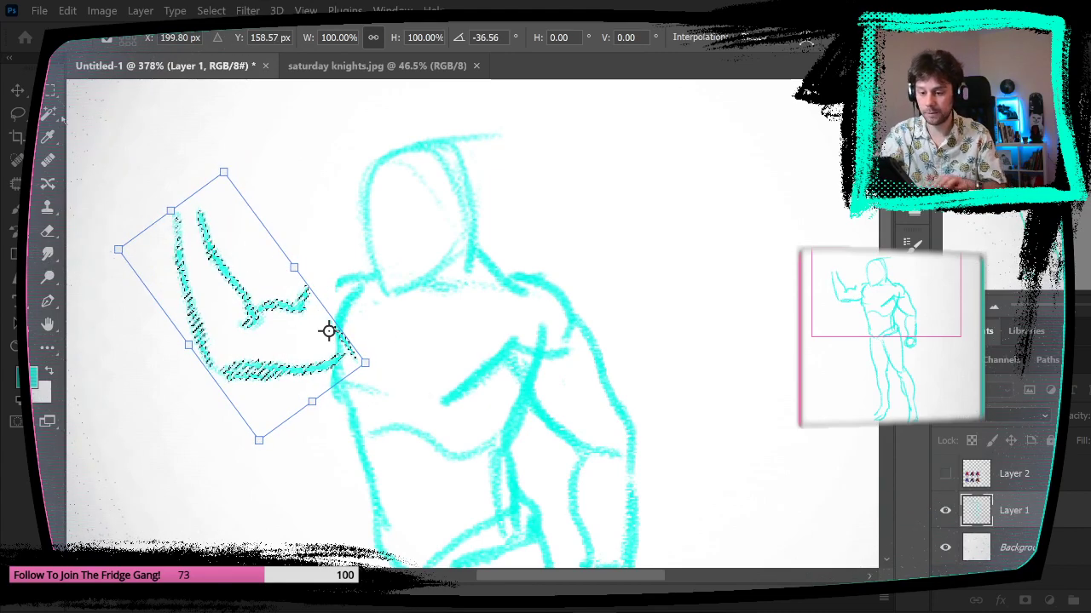
key(Return)
- Lasso the raised left-hand forearm and rotate it towards the head around a pivot at the elbow, clearing the selection
mouse_move(213, 154)
mouse_down()
mouse_move(273, 267)
mouse_move(135, 311)
mouse_move(174, 167)
mouse_up()
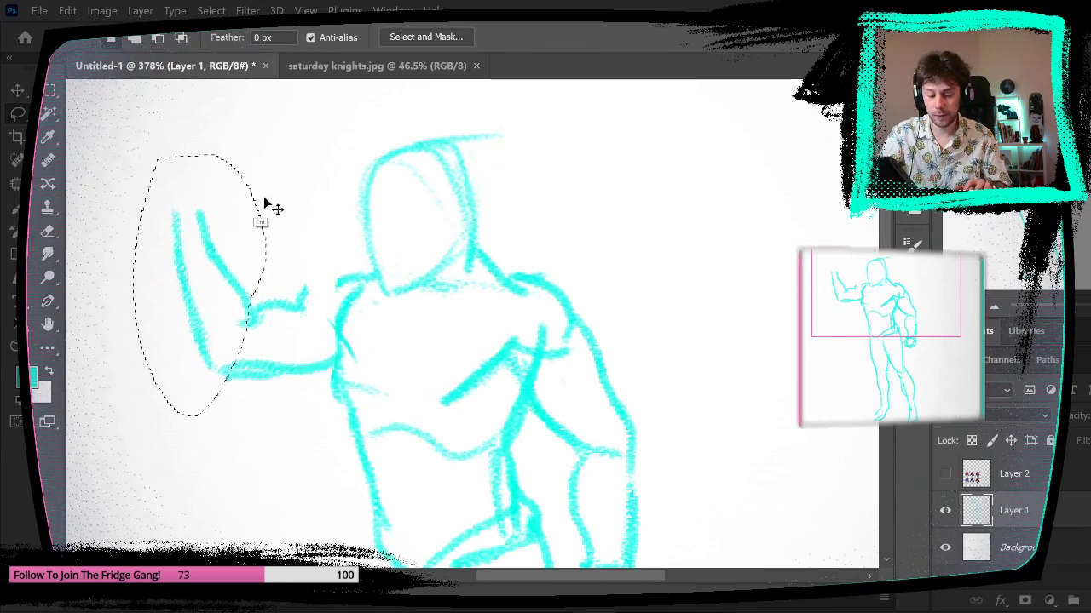
key(ctrl+t)
drag(199, 284, 223, 367)
key(Return)
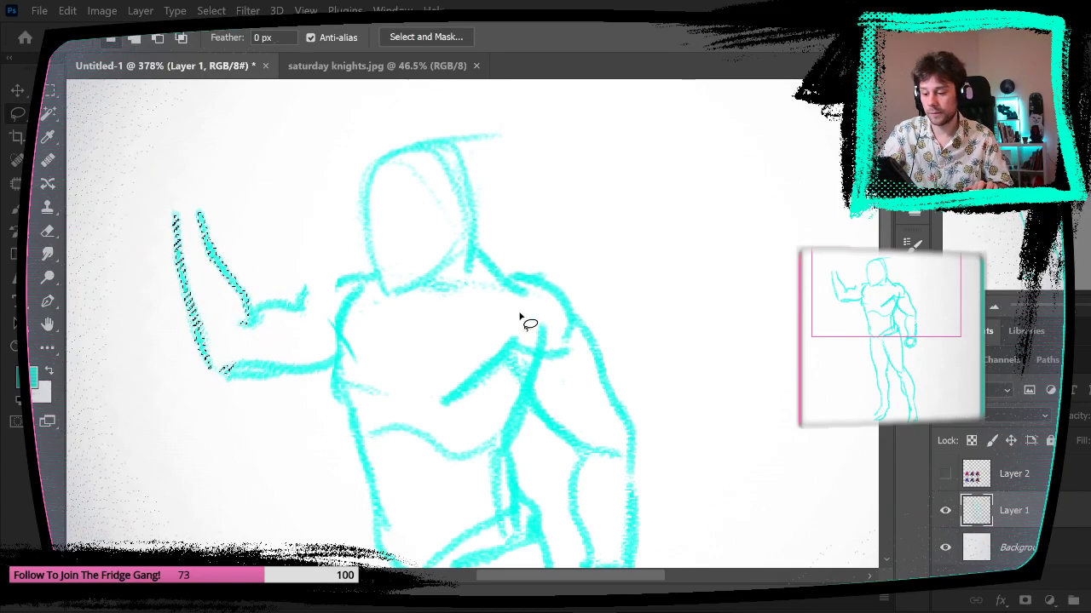
key(ctrl+t)
drag(211, 294, 219, 381)
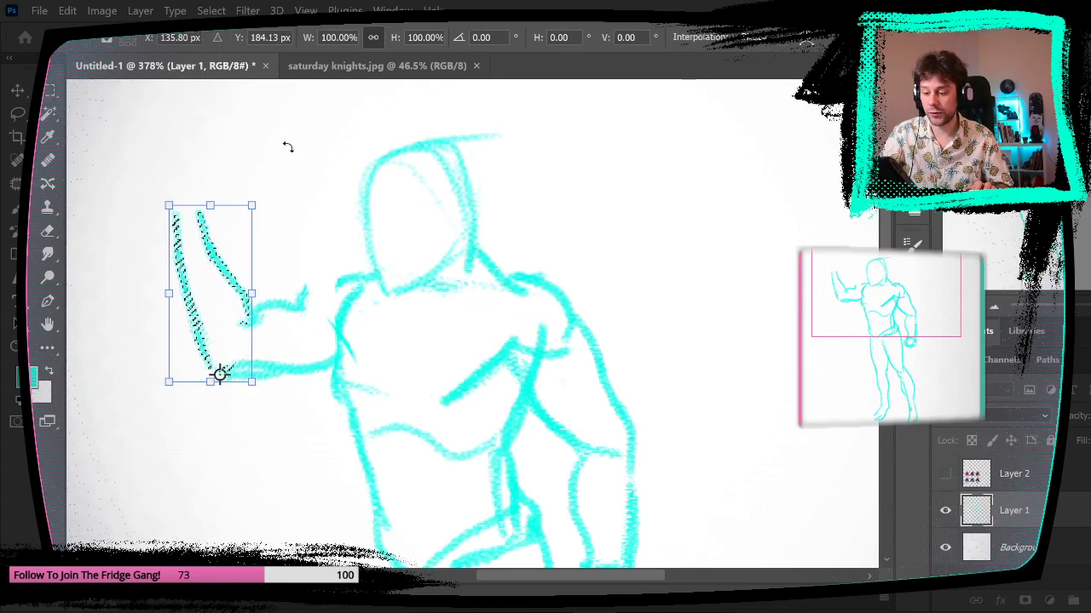
mouse_move(287, 146)
mouse_down()
mouse_move(389, 141)
mouse_move(404, 122)
mouse_move(421, 134)
mouse_up()
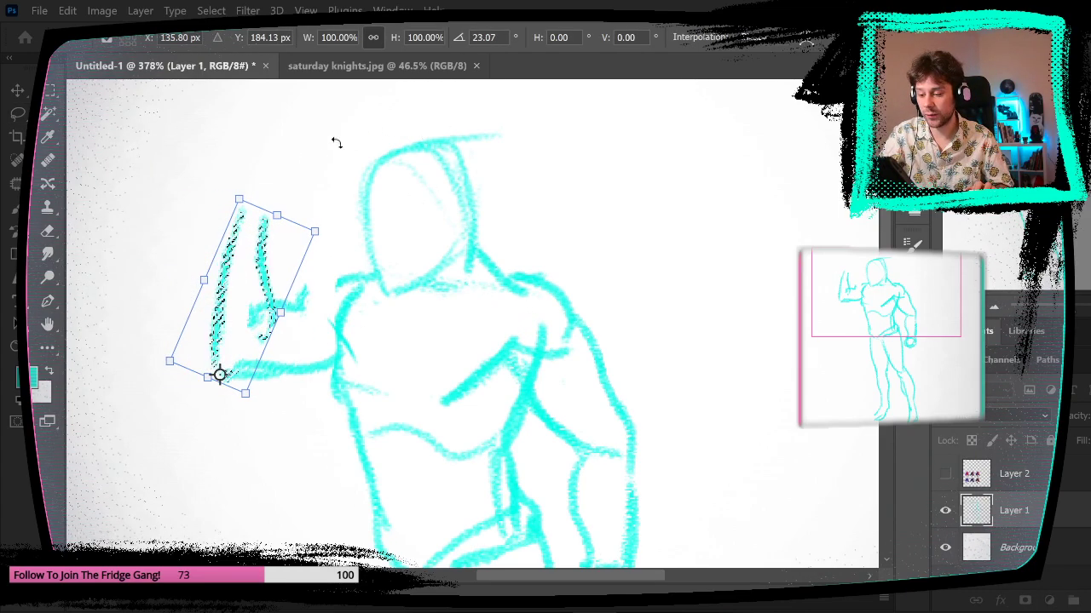
key(Return)
key(ctrl+0)
drag(488, 408, 489, 397)
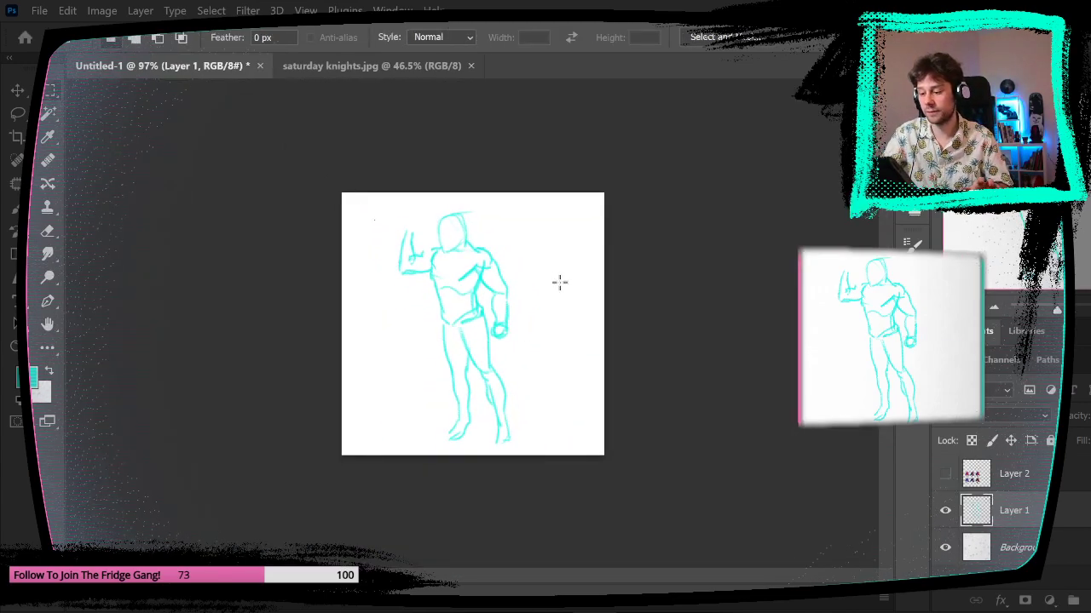
- Remove the entire raised left-hand arm from the sketch, keeping the shoulder and torso lines
ctrl+space+drag(502, 236, 628, 238)
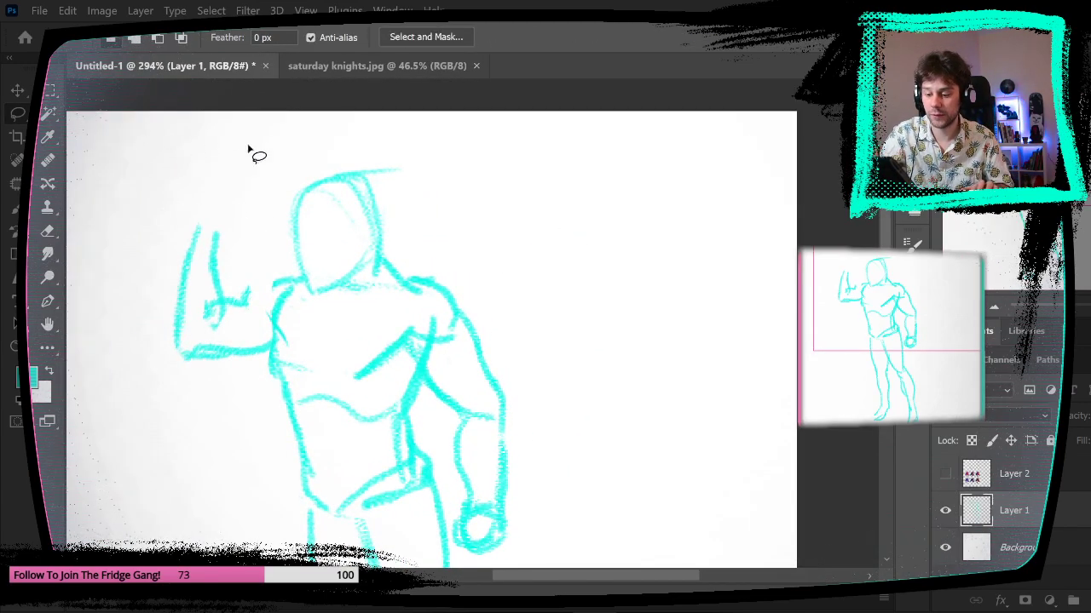
click(49, 242)
mouse_move(221, 266)
mouse_down()
mouse_move(216, 344)
mouse_move(212, 327)
mouse_move(153, 302)
mouse_up()
- Sketch an open hand with raised fingers beside the left-hand side of the head
key(b)
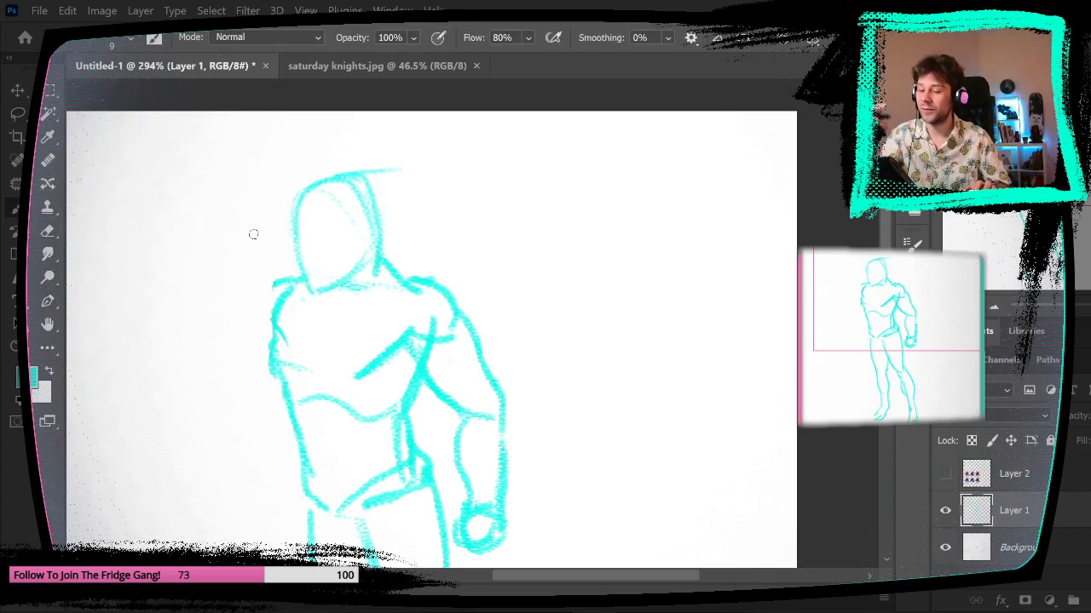
mouse_move(241, 273)
mouse_down()
mouse_move(259, 241)
mouse_move(245, 234)
mouse_move(235, 278)
mouse_move(224, 233)
mouse_move(240, 206)
mouse_move(236, 241)
mouse_move(242, 199)
mouse_move(238, 223)
mouse_move(261, 199)
mouse_move(244, 233)
mouse_move(271, 207)
mouse_move(273, 226)
mouse_move(264, 220)
mouse_move(253, 234)
mouse_move(263, 268)
mouse_move(251, 267)
mouse_move(272, 235)
mouse_move(266, 269)
mouse_up()
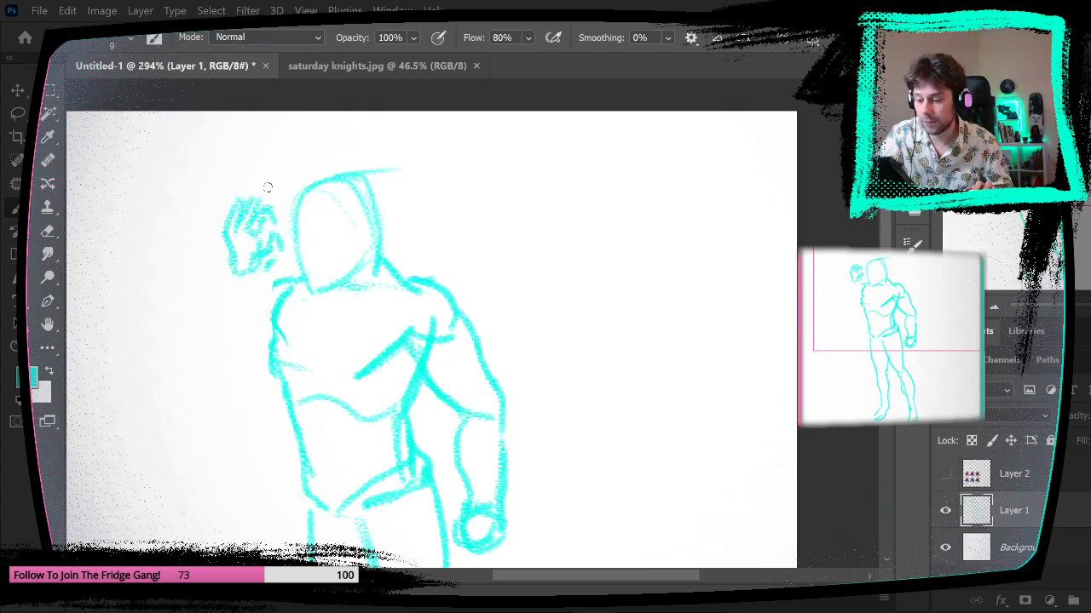
key(e)
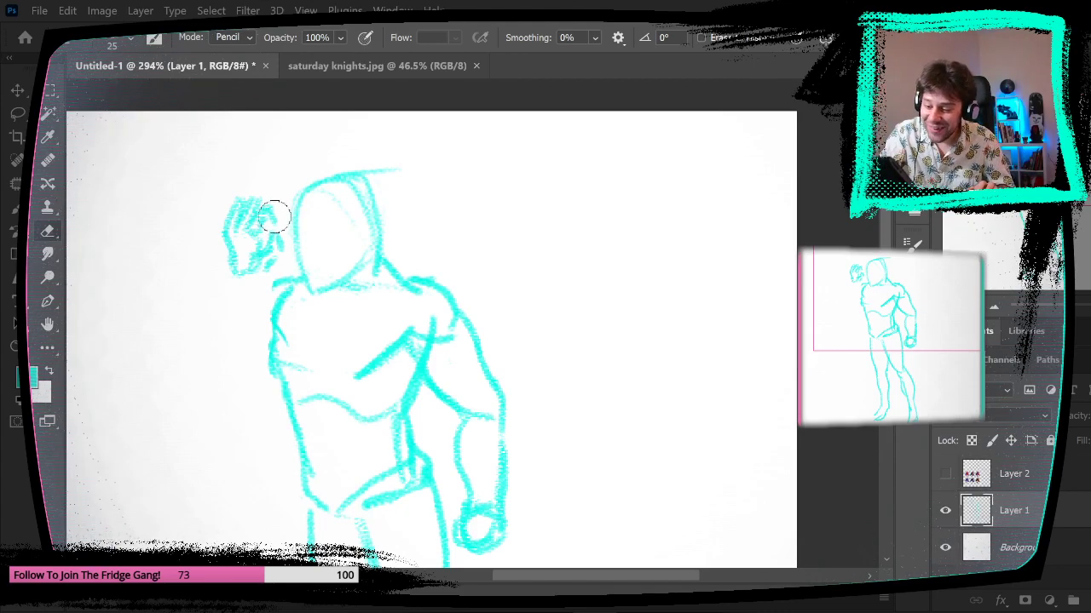
key(b)
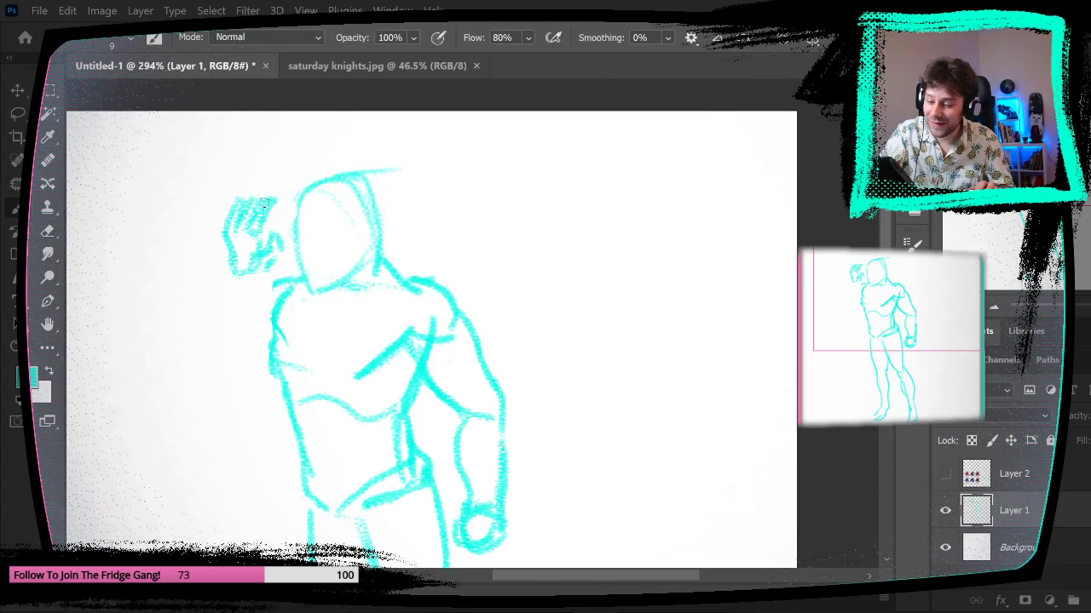
- Sketch the forearm down from the open hand to a bent elbow and join the upper arm to the left-hand shoulder
drag(448, 372, 432, 270)
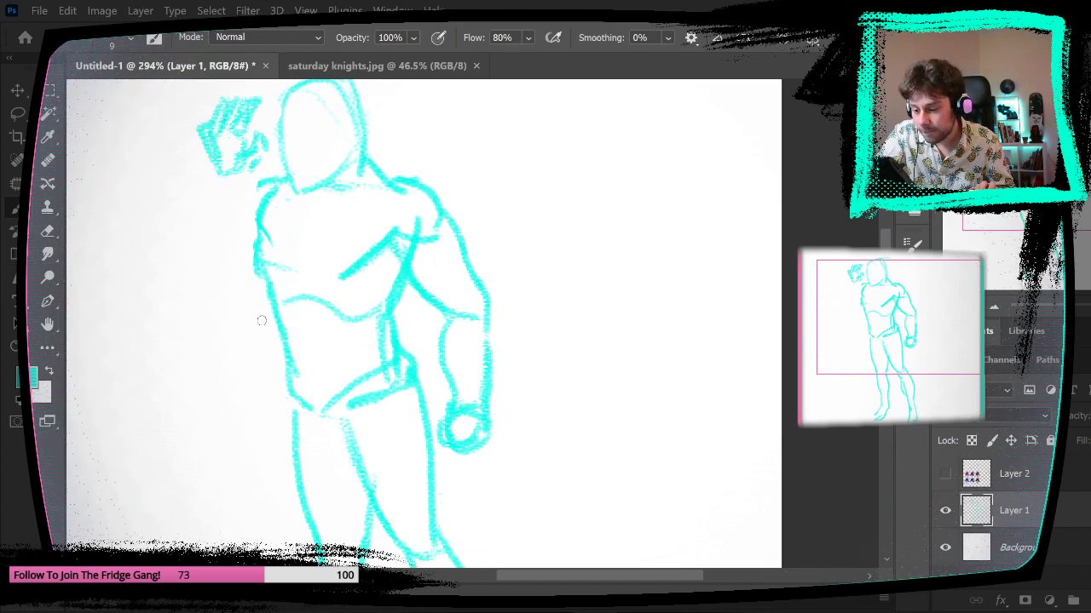
mouse_move(210, 158)
mouse_down()
mouse_move(184, 241)
mouse_move(208, 254)
mouse_up()
mouse_move(237, 171)
mouse_down()
mouse_move(222, 249)
mouse_move(182, 231)
mouse_up()
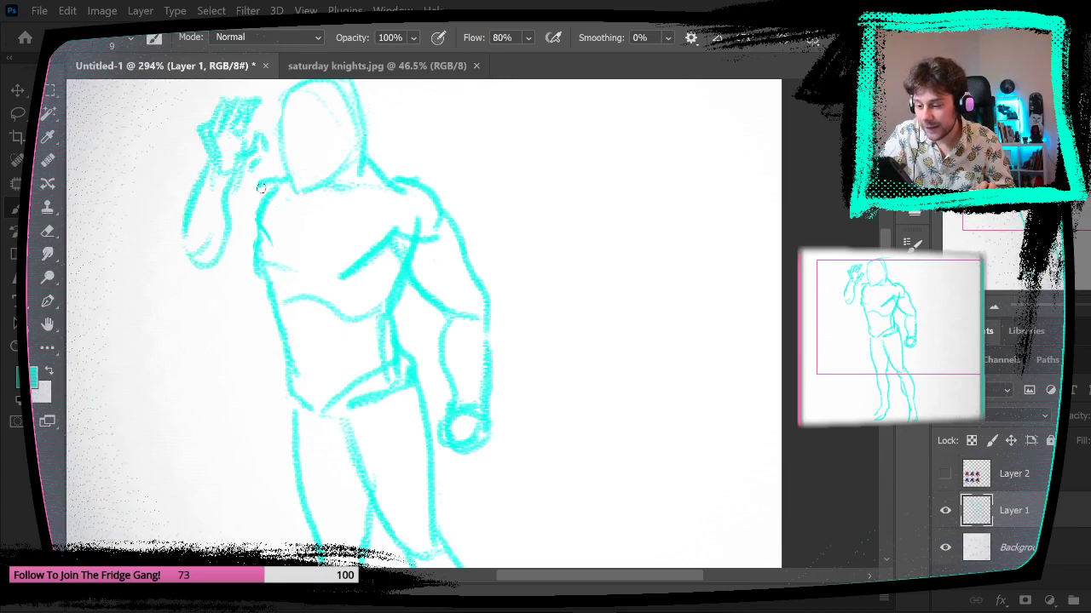
mouse_move(261, 187)
mouse_down()
mouse_move(198, 288)
mouse_move(259, 250)
mouse_move(207, 286)
mouse_move(189, 278)
mouse_move(183, 230)
mouse_move(234, 305)
mouse_move(189, 267)
mouse_move(188, 277)
mouse_move(259, 254)
mouse_up()
key(ctrl+z)
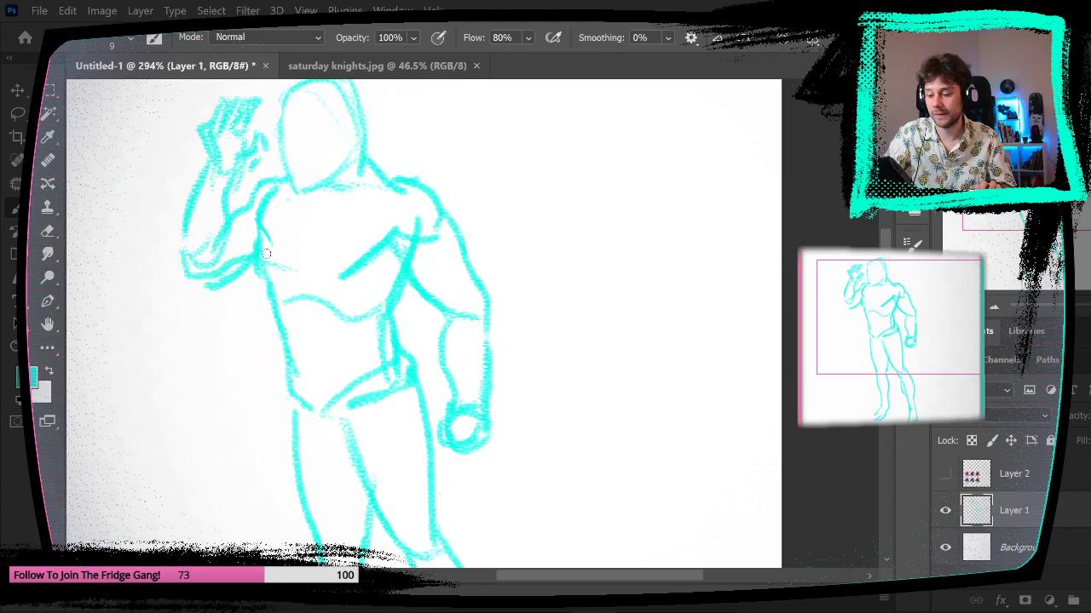
drag(605, 348, 572, 354)
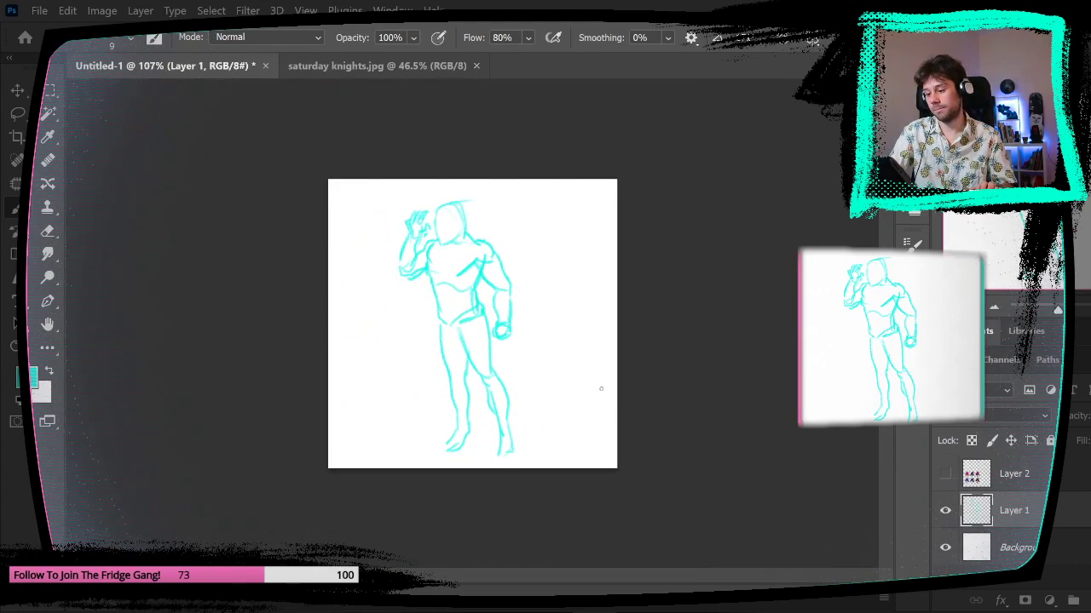
- Erase the open hand and the raised arm with the size 25 Eraser up to the left-hand shoulder
drag(464, 216, 520, 215)
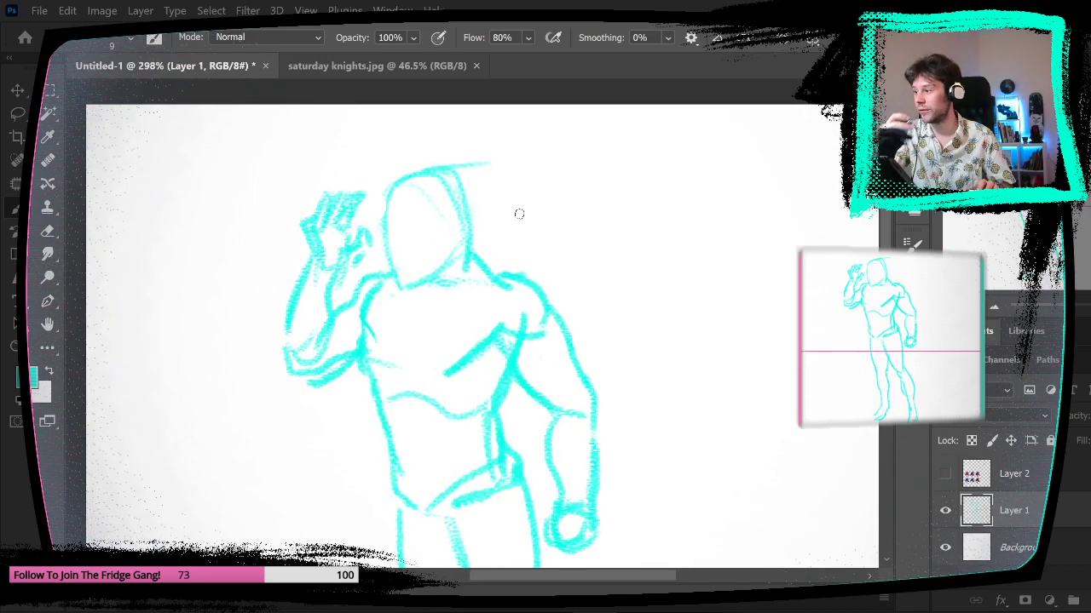
key(e)
mouse_move(310, 201)
mouse_down()
mouse_move(345, 222)
mouse_move(348, 194)
mouse_move(352, 236)
mouse_move(317, 225)
mouse_move(327, 267)
mouse_move(315, 345)
mouse_move(338, 303)
mouse_move(337, 386)
mouse_up()
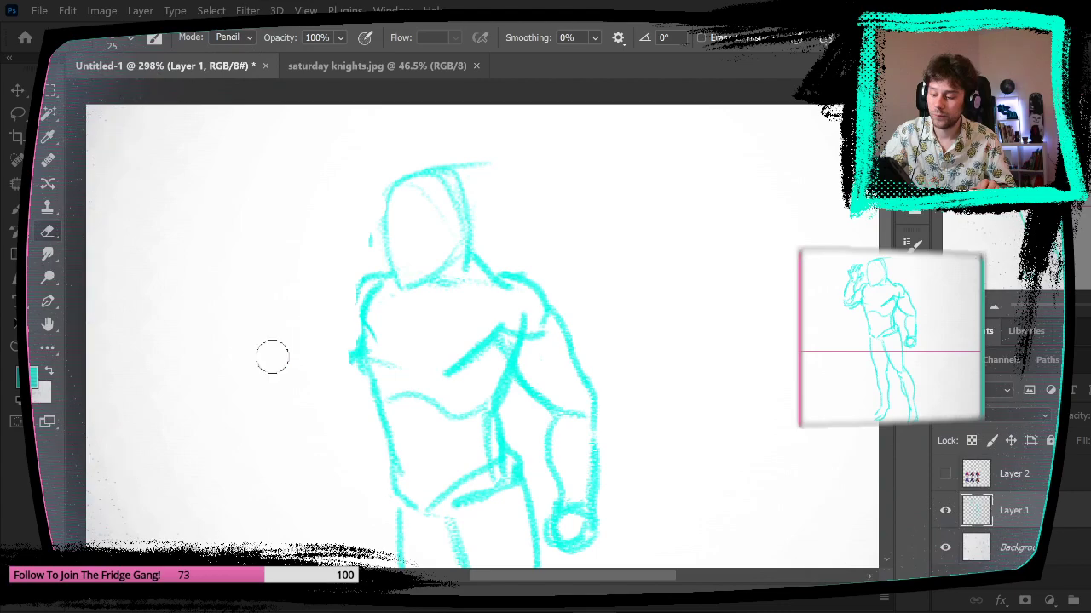
mouse_move(681, 409)
mouse_down()
mouse_move(624, 391)
mouse_move(637, 401)
mouse_up()
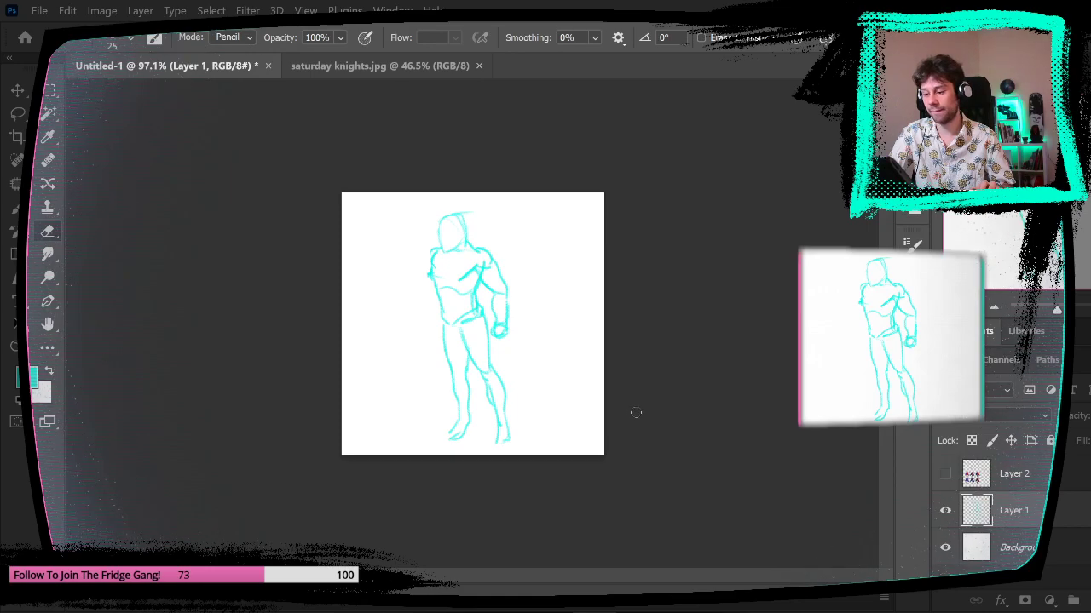
- Sketch a small curled hand beside the left-hand side of the head with the size 9 brush
drag(518, 246, 540, 248)
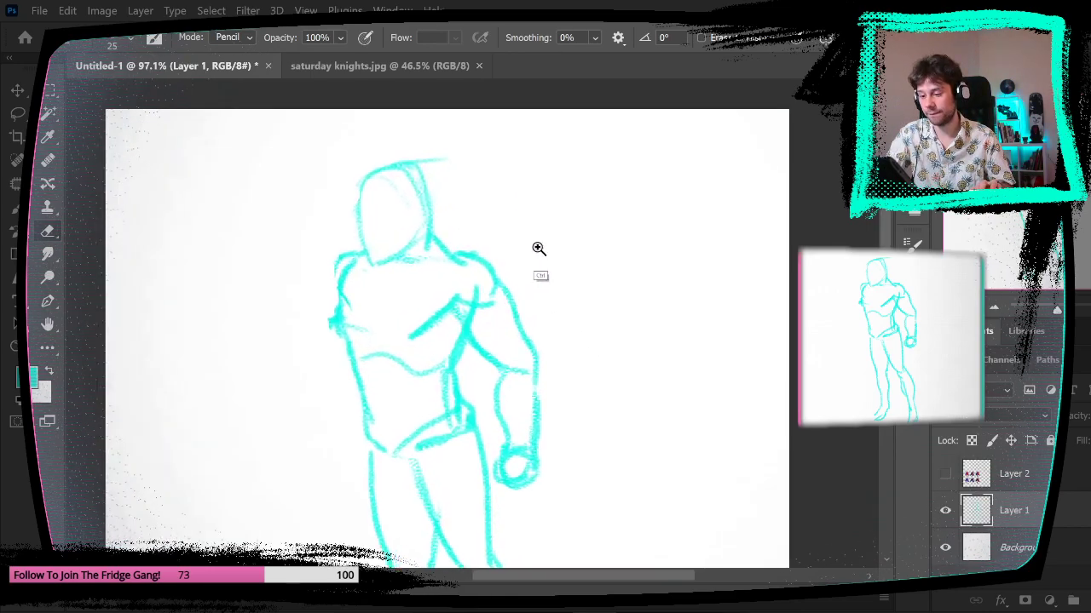
key(b)
drag(366, 213, 374, 239)
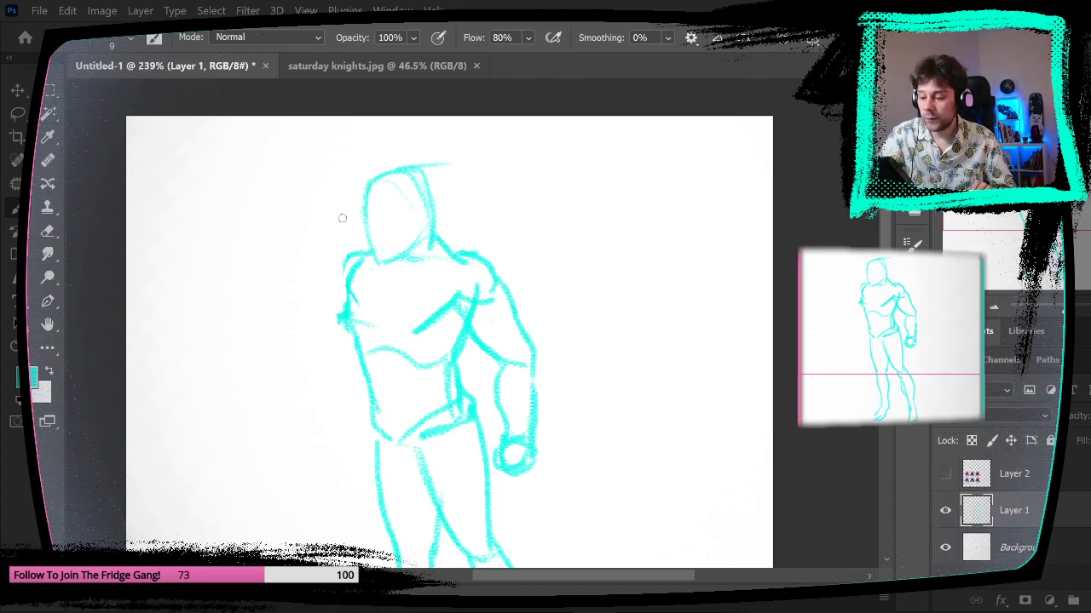
drag(342, 238, 350, 223)
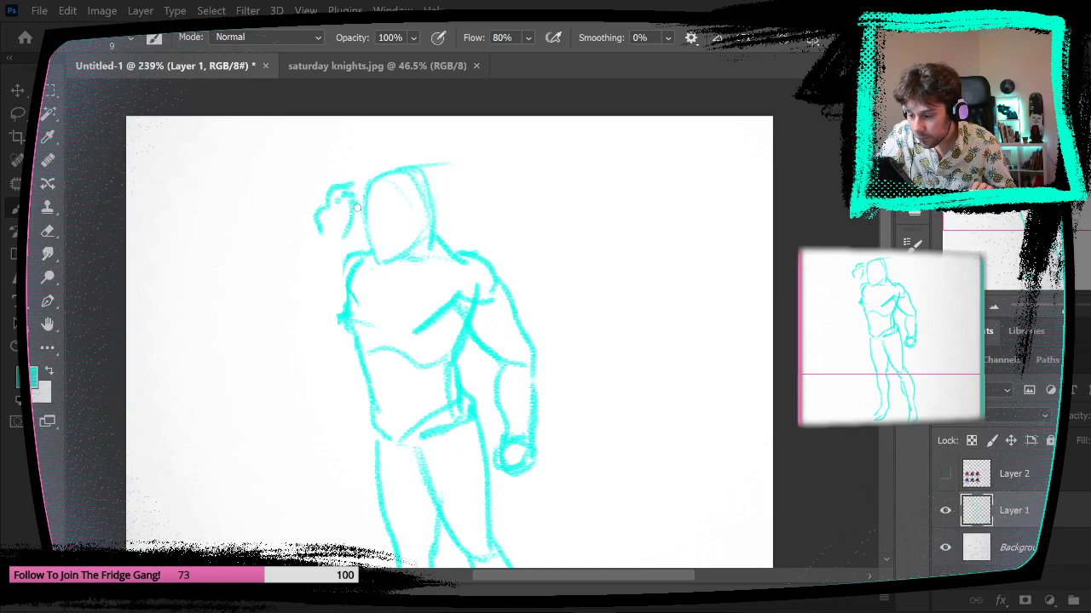
- Draw the forearm from the curled hand down to the bent elbow and connect the upper arm to the left-hand shoulder
mouse_move(357, 208)
mouse_down()
mouse_move(305, 260)
mouse_move(291, 309)
mouse_up()
drag(348, 235, 315, 309)
drag(338, 259, 305, 320)
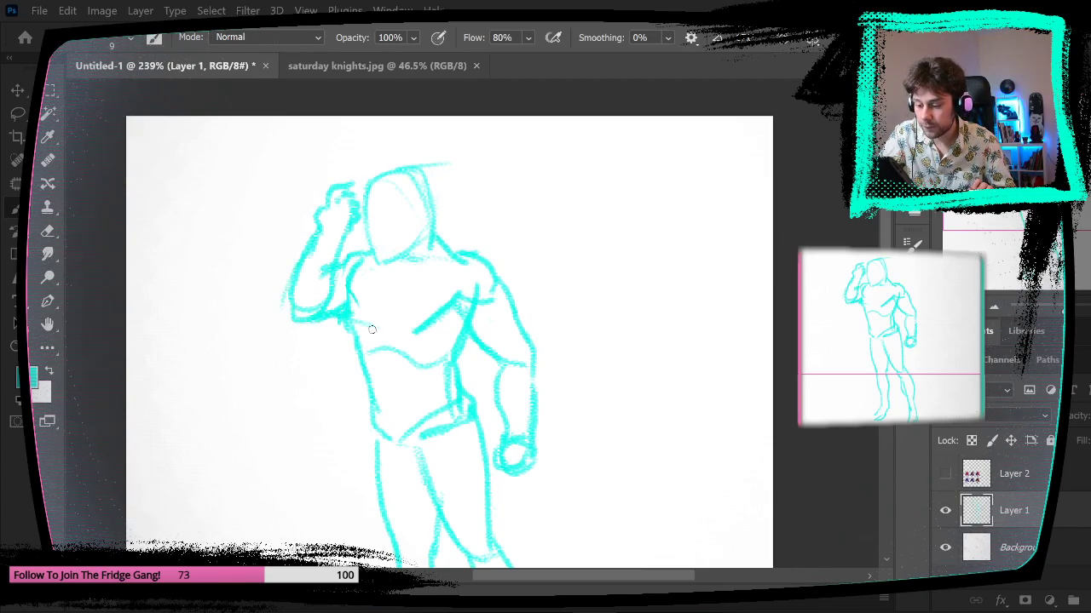
drag(677, 412, 628, 426)
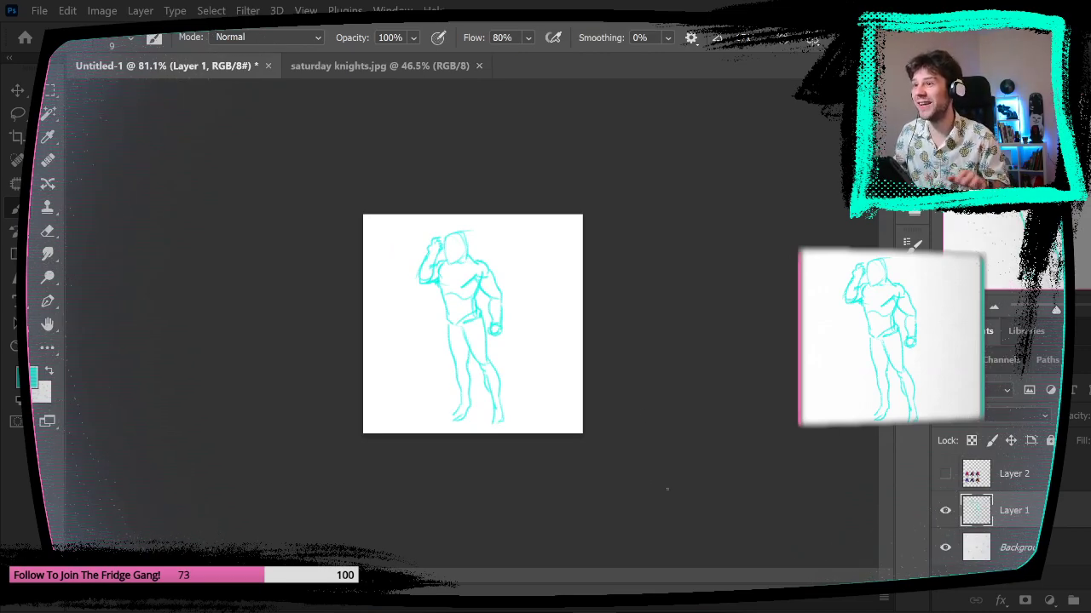
- Lasso the hanging right-hand arm, scale it to 96.24% around a pivot at the shoulder, and deselect it
drag(522, 243, 574, 250)
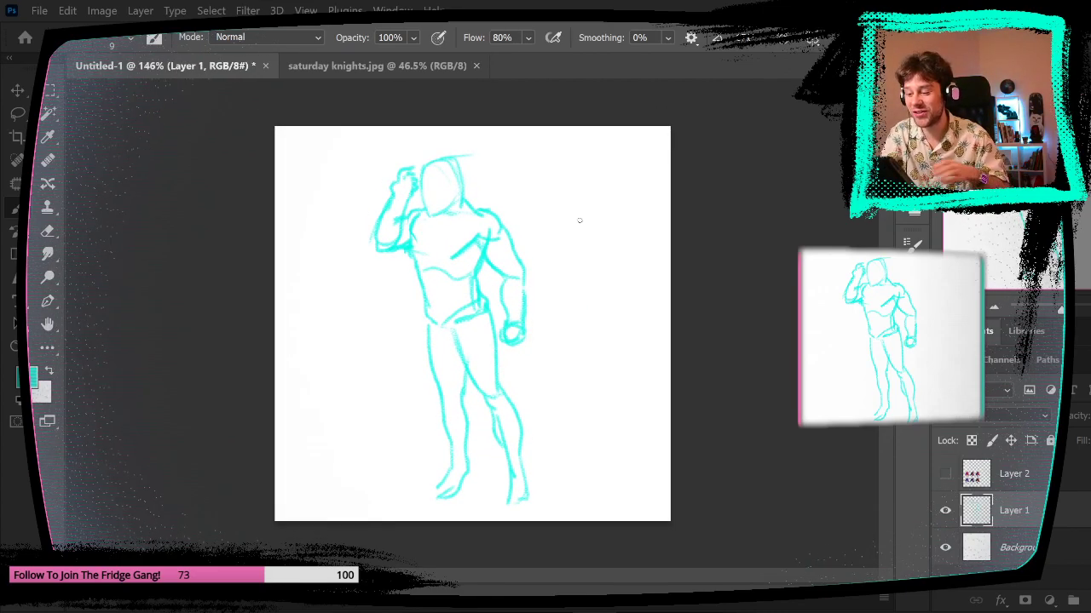
key(l)
mouse_move(501, 231)
mouse_down()
mouse_move(487, 272)
mouse_move(499, 341)
mouse_move(525, 250)
mouse_move(511, 372)
mouse_move(493, 350)
mouse_move(499, 343)
mouse_up()
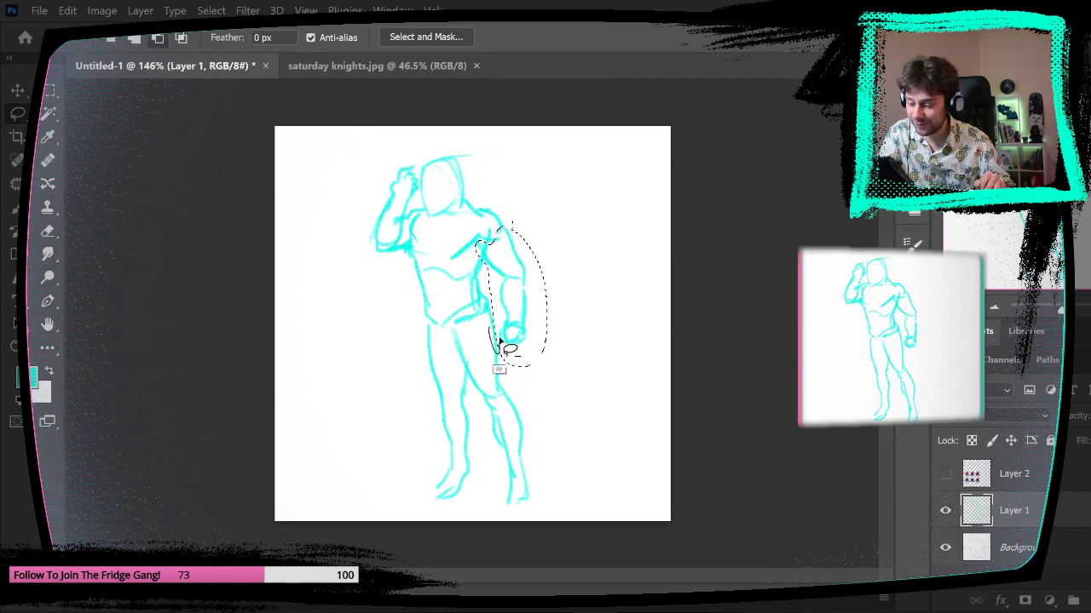
key(ctrl+t)
drag(512, 294, 496, 248)
drag(547, 367, 550, 366)
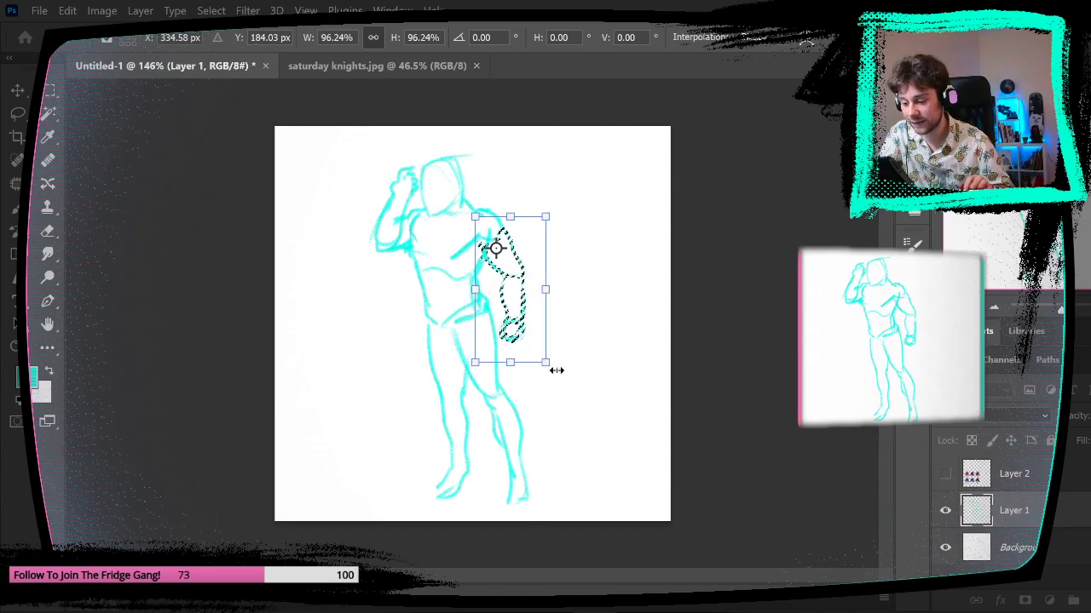
key(Return)
key(m)
click(177, 147)
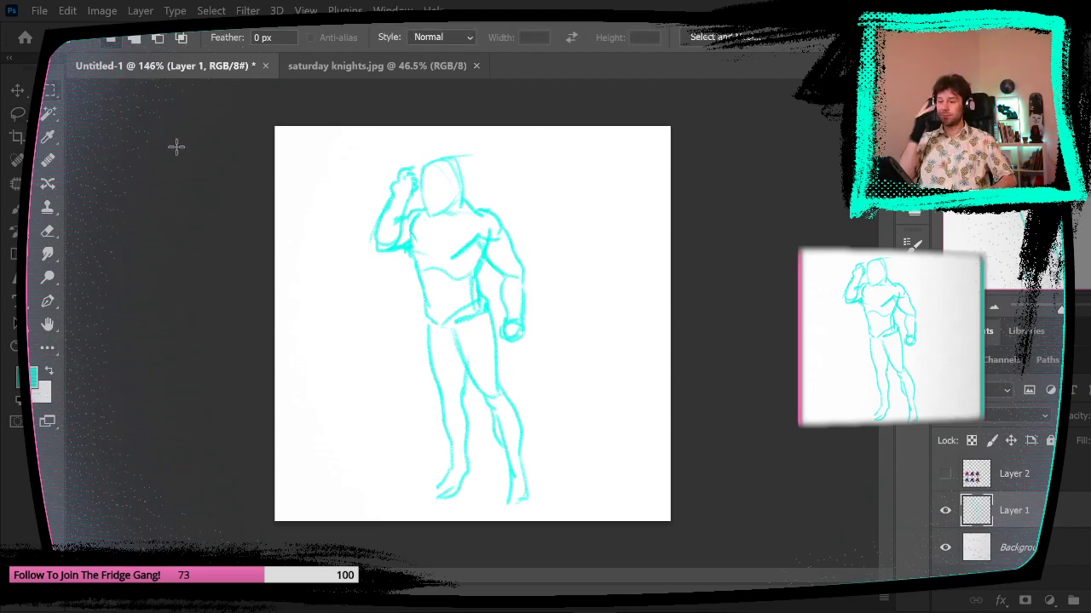
- Rotate the whole figure slightly clockwise so that it stands more upright
key(ctrl+t)
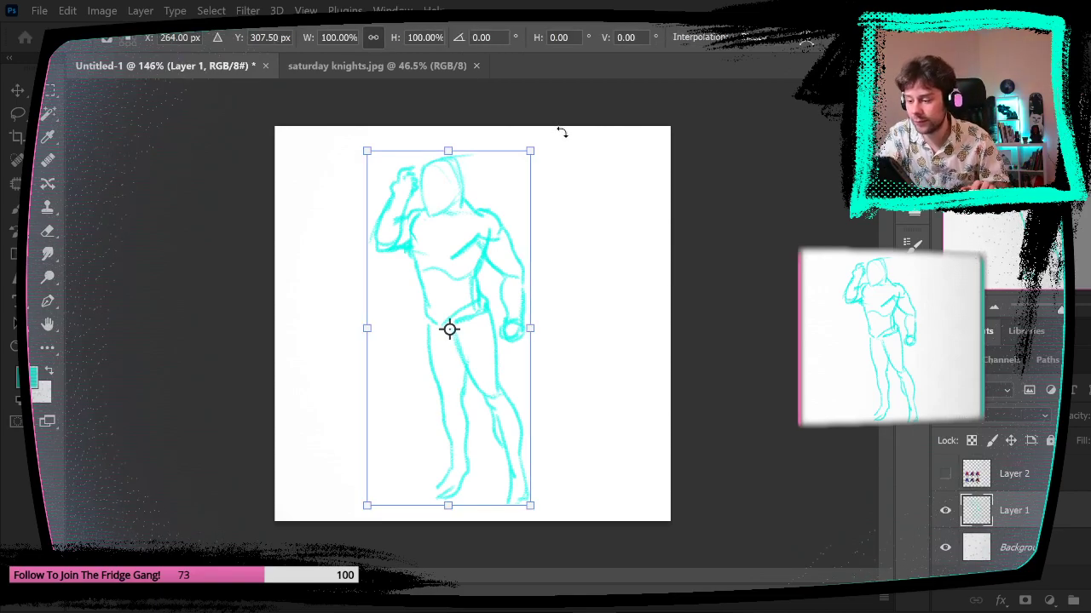
drag(560, 143, 555, 139)
key(Return)
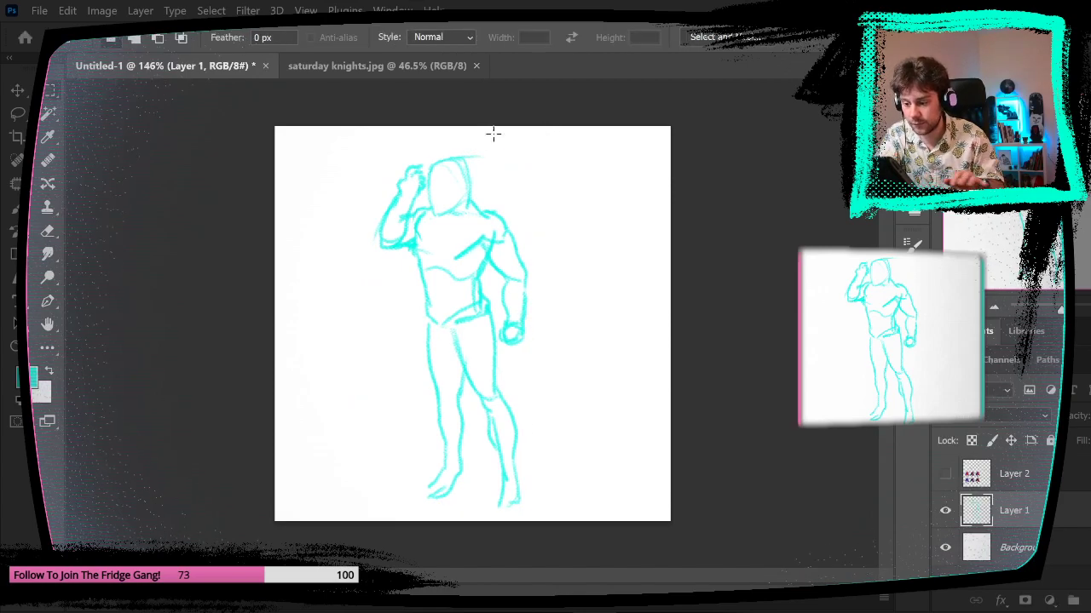
- Lasso the head, scale it down to 84.46%, nudge it slightly left and up, and deselect it
click(17, 113)
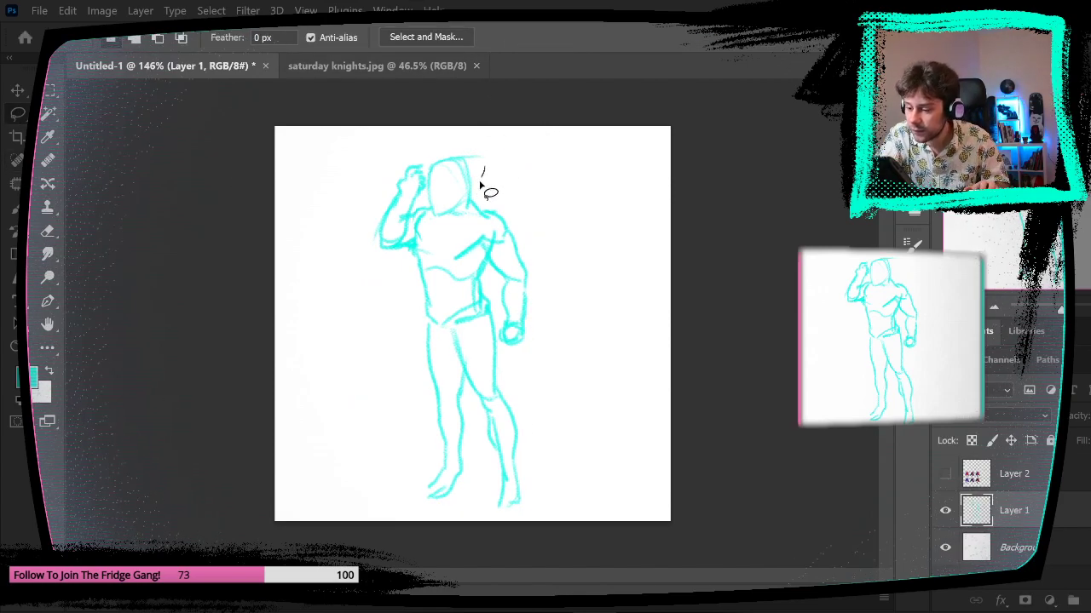
mouse_move(484, 167)
mouse_down()
mouse_move(450, 215)
mouse_move(432, 218)
mouse_move(427, 172)
mouse_move(483, 167)
mouse_up()
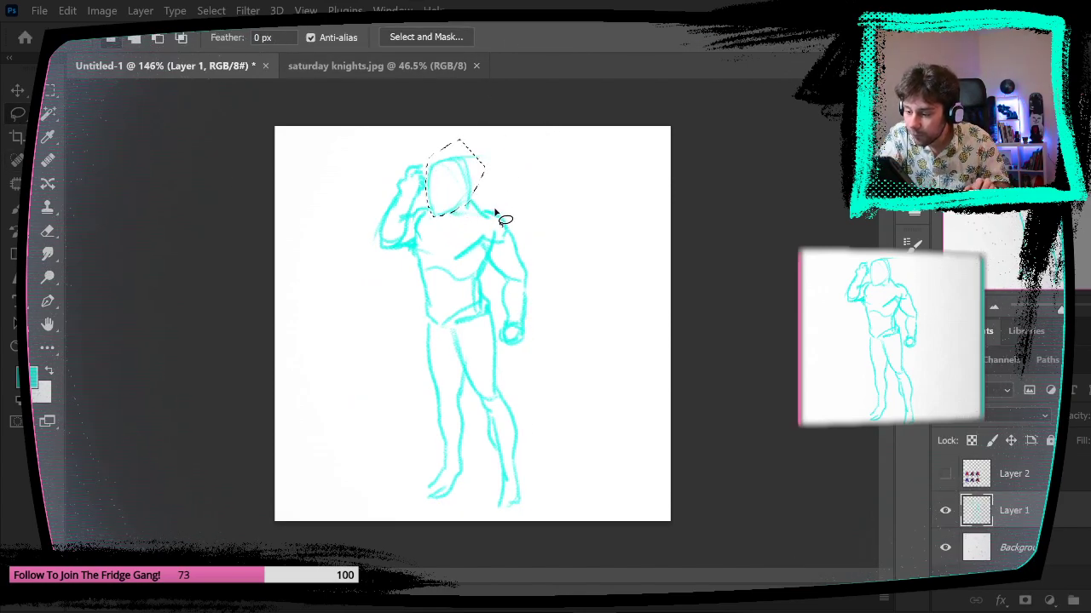
key(ctrl+t)
drag(426, 216, 430, 211)
key(Left)
key(Up)
key(Up)
key(Up)
key(Up)
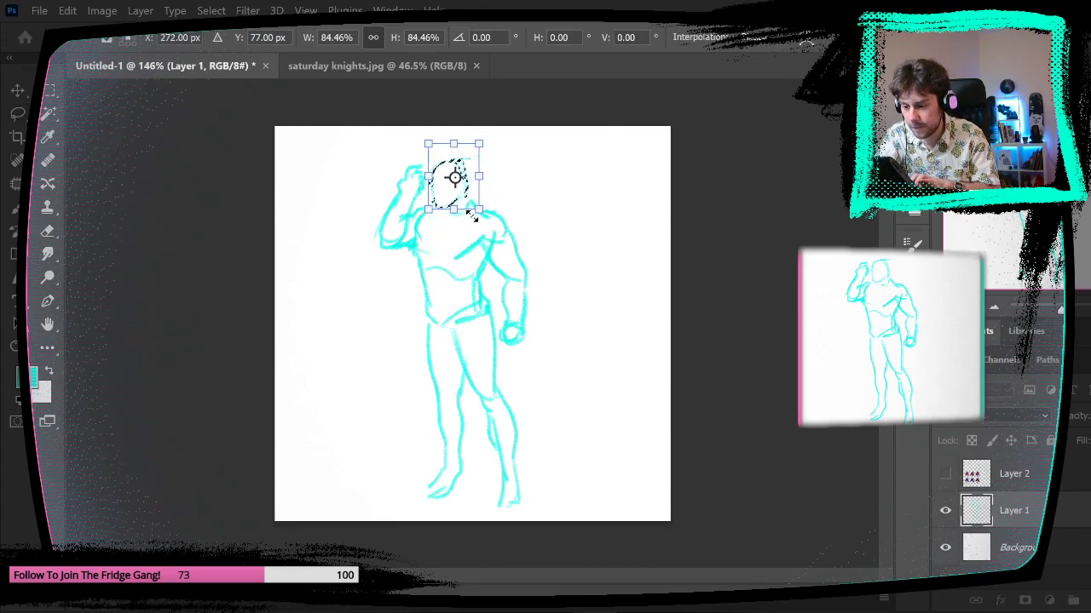
key(Return)
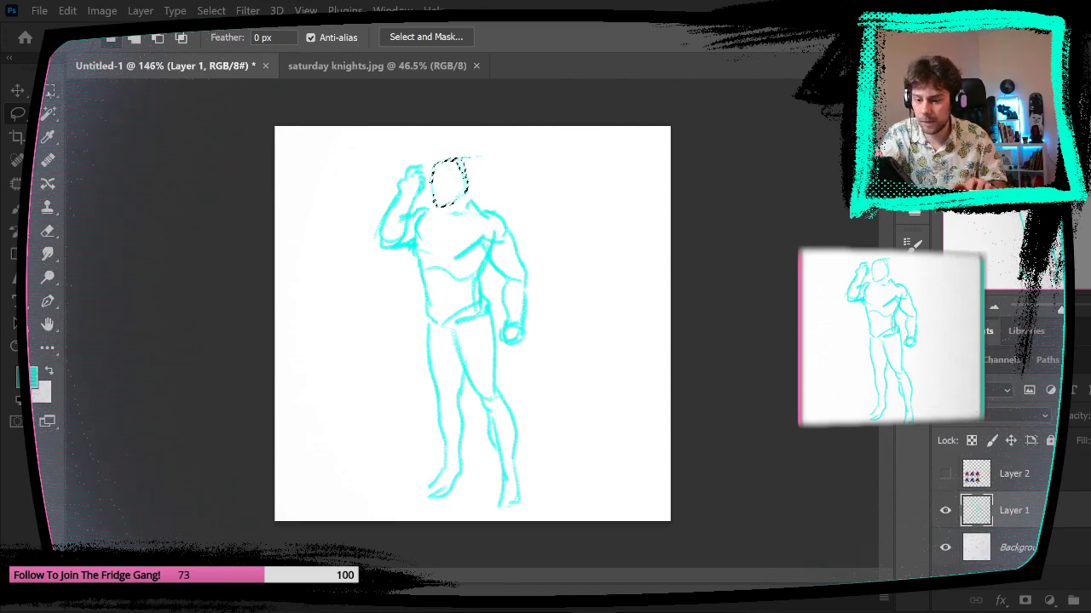
key(ctrl+d)
- Redraw the neck lines on both sides to connect the smaller head to the shoulders
drag(530, 177, 563, 176)
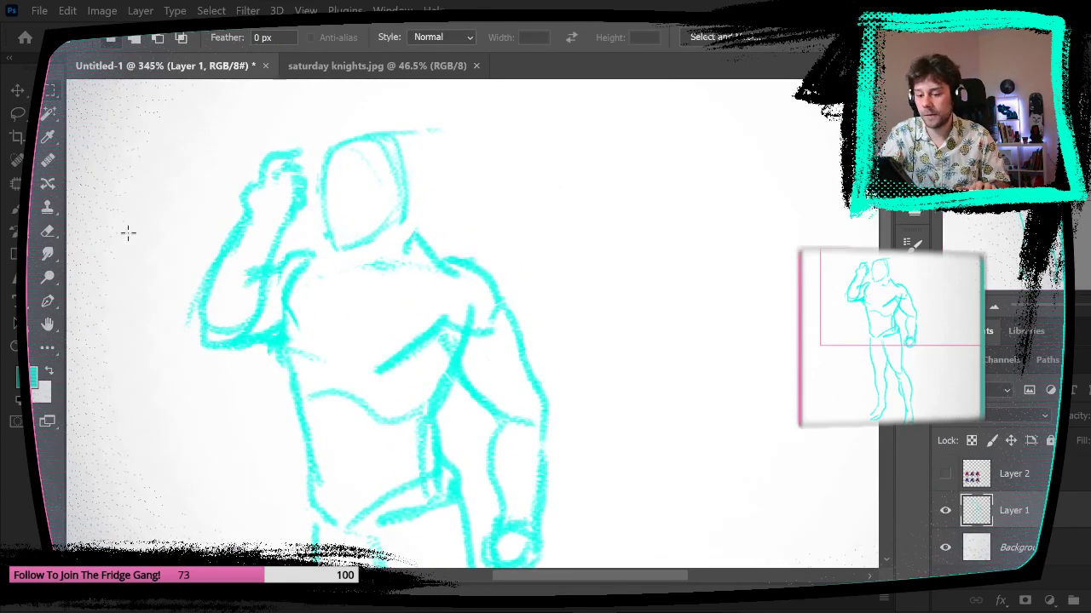
key(b)
mouse_move(405, 203)
mouse_down()
mouse_move(407, 248)
mouse_move(433, 258)
mouse_up()
drag(353, 245, 321, 257)
drag(638, 322, 547, 316)
- Go over the head outline with bolder strokes, reinforcing the crown, both sides and the jaw
drag(558, 264, 588, 300)
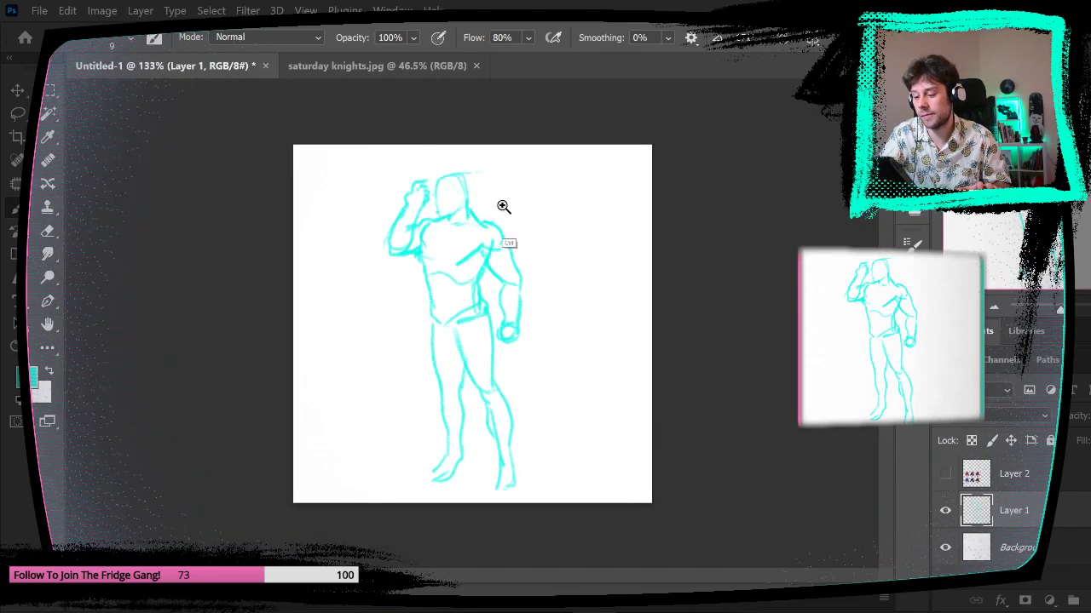
drag(501, 207, 496, 188)
mouse_move(368, 206)
mouse_down()
mouse_move(428, 174)
mouse_move(443, 235)
mouse_up()
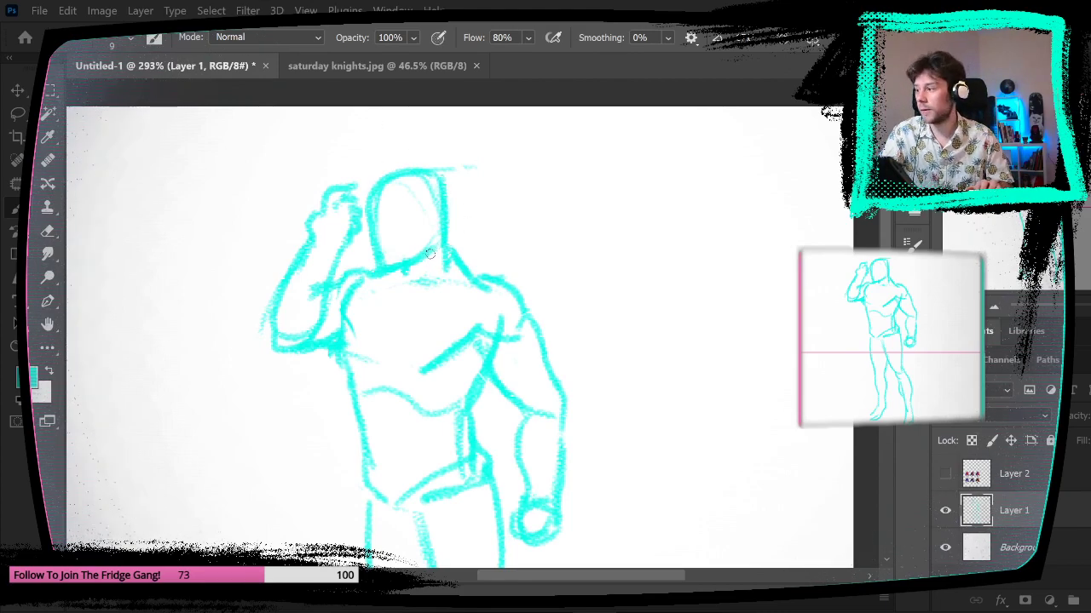
- Sketch a small ear guard with short lines extending behind the head, and connect the raised hand to the face
mouse_move(425, 214)
mouse_down()
mouse_move(431, 230)
mouse_move(462, 214)
mouse_up()
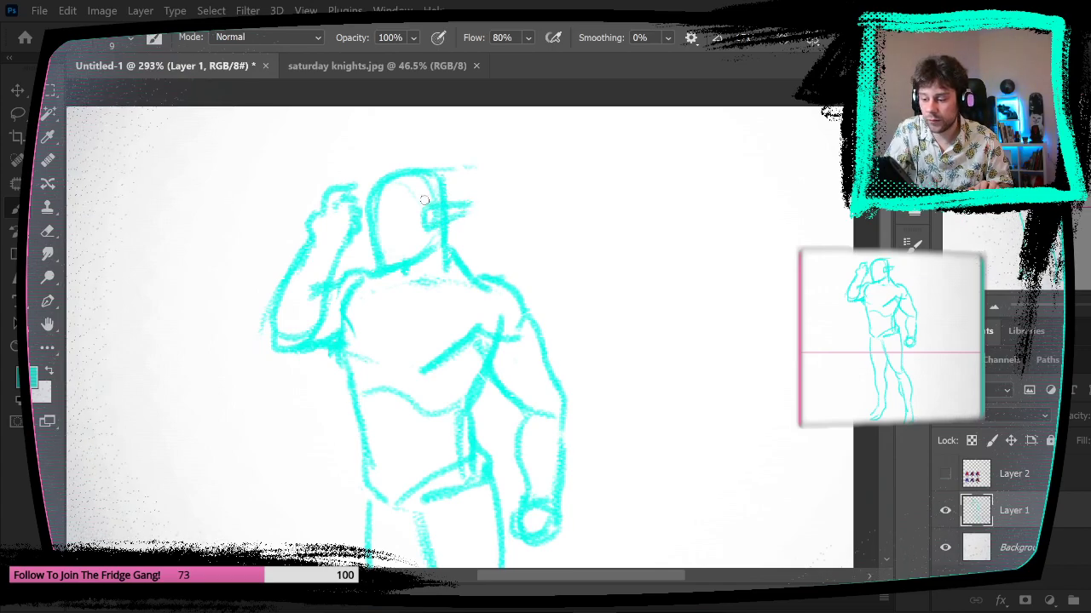
drag(356, 220, 368, 231)
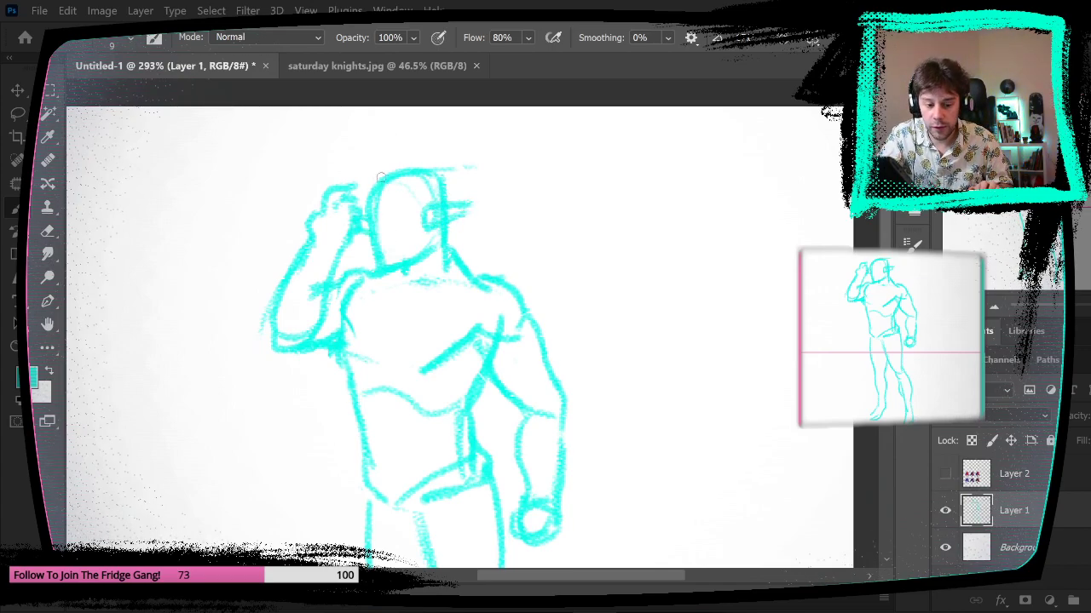
- Consult the saturday knights.jpg poster and sketch a mohawk of pointed spikes over the crown and down the back of the head
click(379, 68)
drag(501, 196, 465, 331)
mouse_move(494, 173)
mouse_down()
mouse_move(515, 188)
mouse_move(503, 182)
mouse_up()
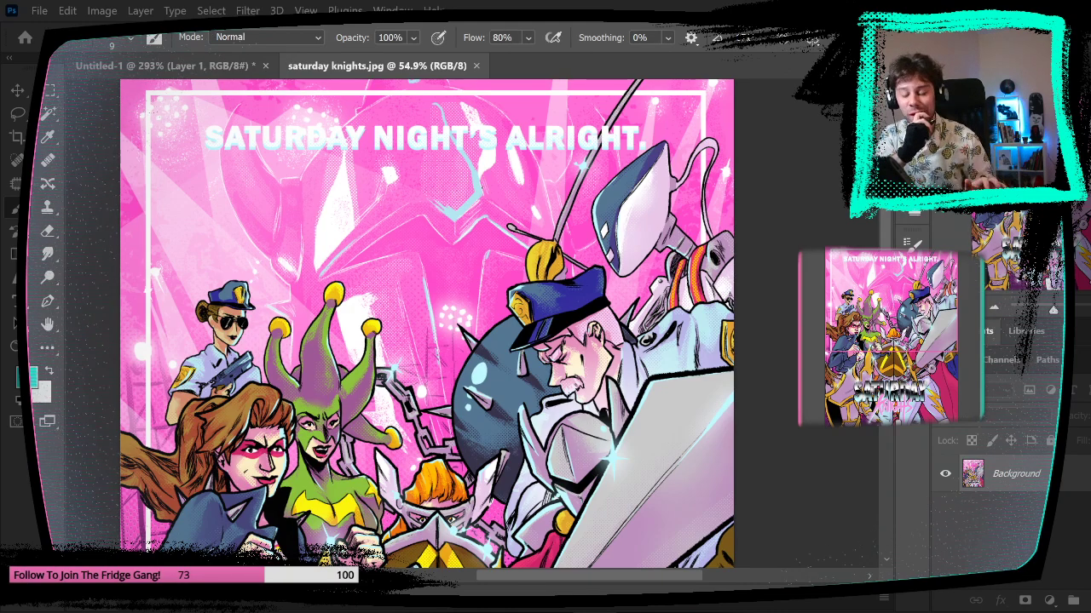
scroll(426, 324, up, 3)
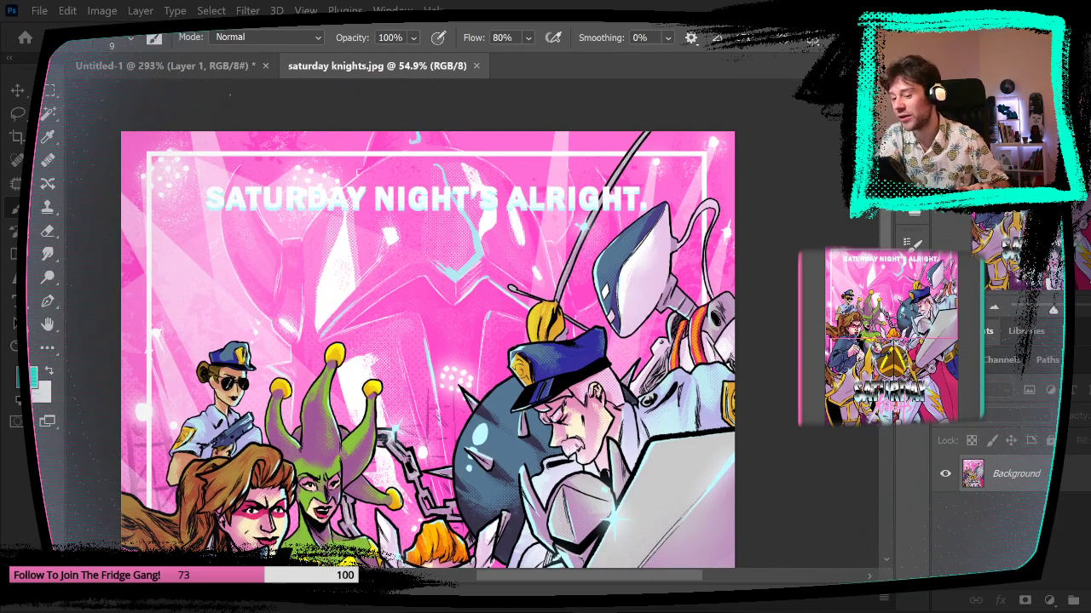
key(ctrl+Tab)
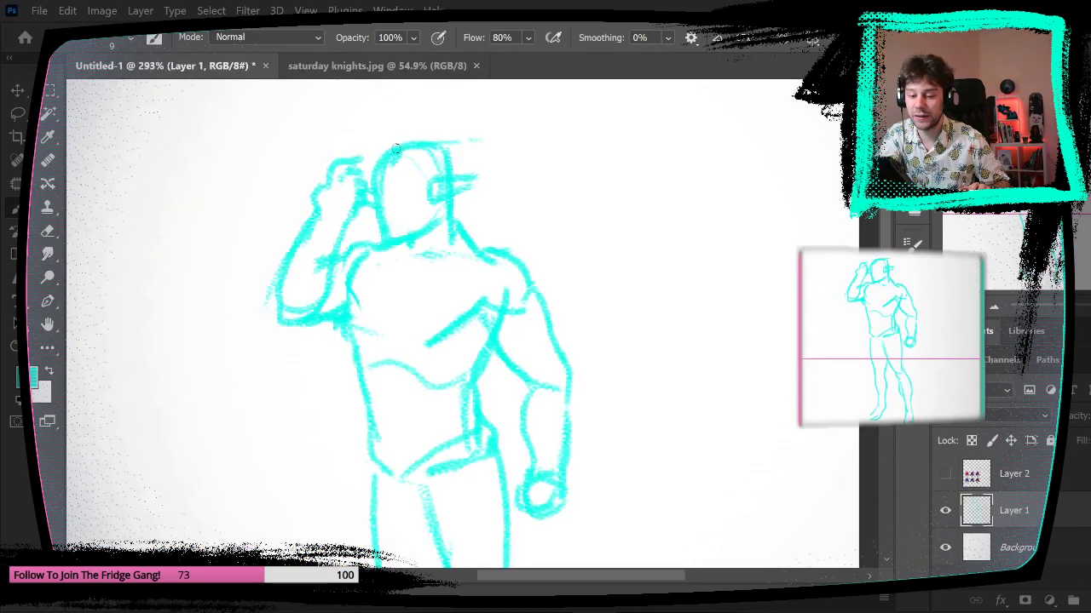
mouse_move(391, 149)
mouse_down()
mouse_move(353, 110)
mouse_move(385, 150)
mouse_move(397, 88)
mouse_move(423, 96)
mouse_up()
mouse_move(431, 149)
mouse_down()
mouse_move(450, 88)
mouse_move(443, 155)
mouse_up()
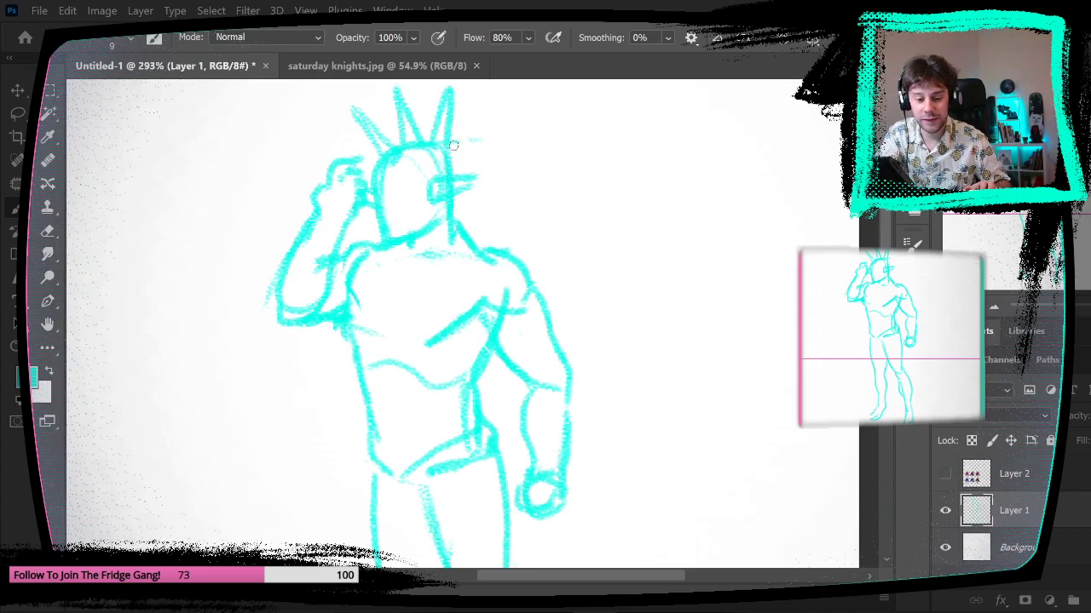
drag(449, 155, 478, 121)
mouse_move(477, 122)
mouse_down()
mouse_move(452, 175)
mouse_move(488, 209)
mouse_up()
drag(488, 209, 457, 192)
drag(635, 372, 593, 415)
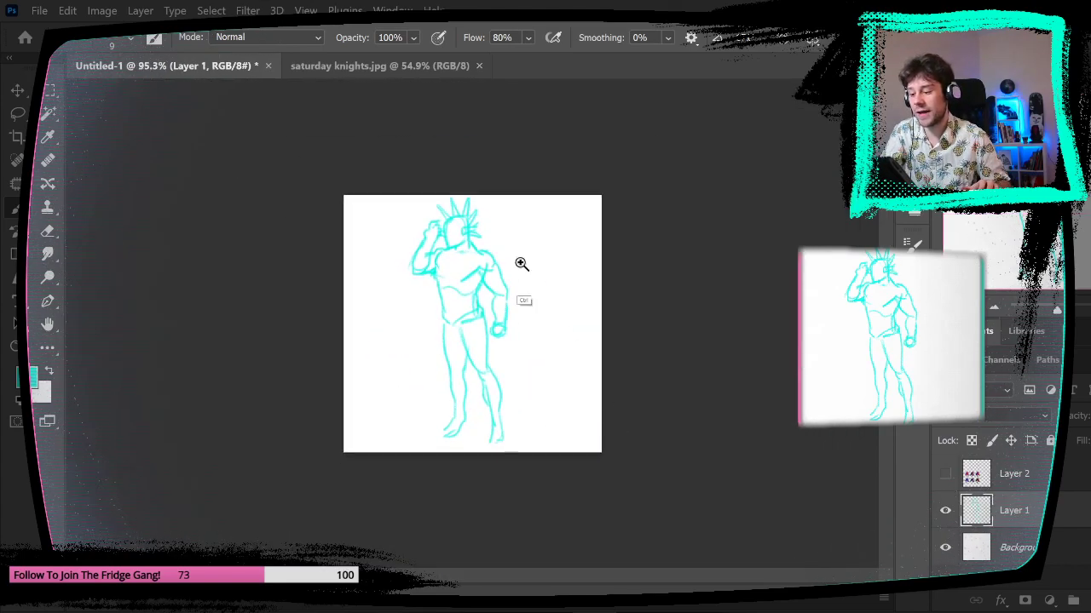
- Sketch the brow line of a helmet mask and two short vertical lines for the slit in front of the mouth
mouse_move(521, 264)
mouse_down()
mouse_move(529, 207)
mouse_move(554, 214)
mouse_up()
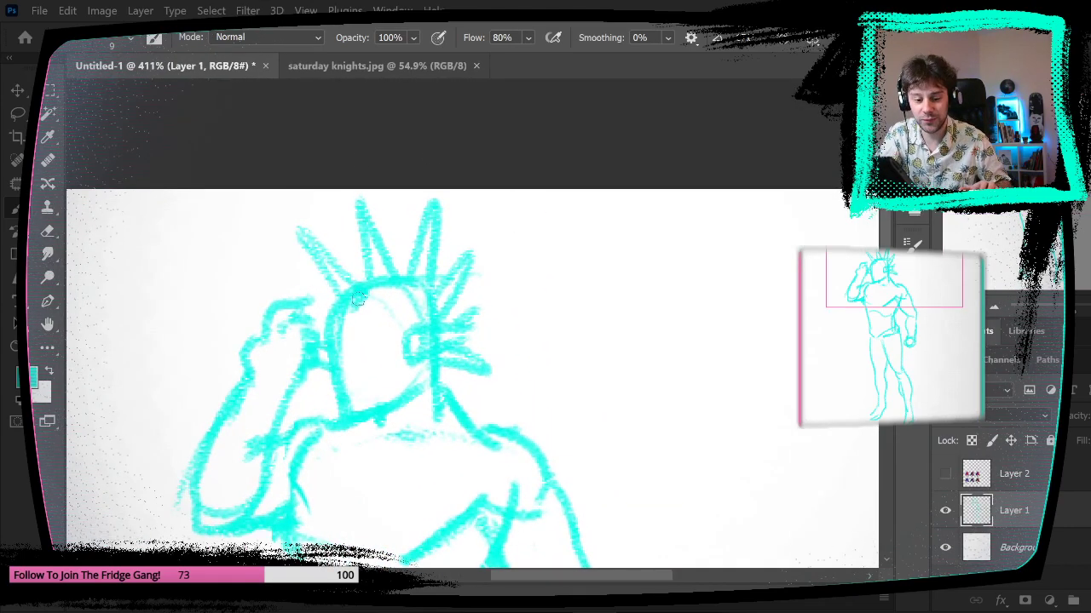
drag(398, 320, 441, 304)
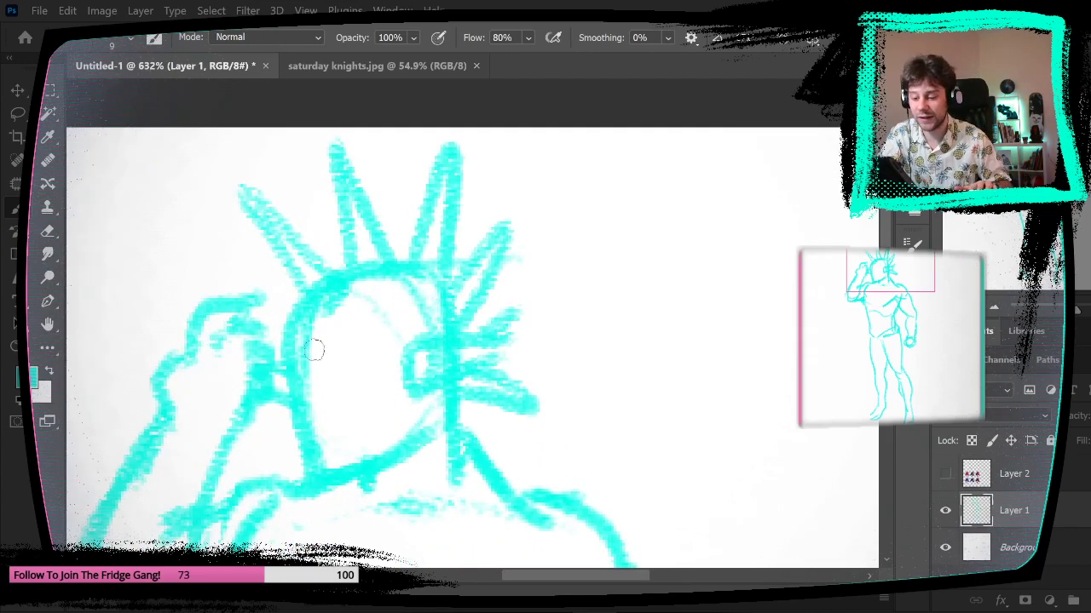
mouse_move(295, 343)
mouse_down()
mouse_move(328, 368)
mouse_move(351, 345)
mouse_up()
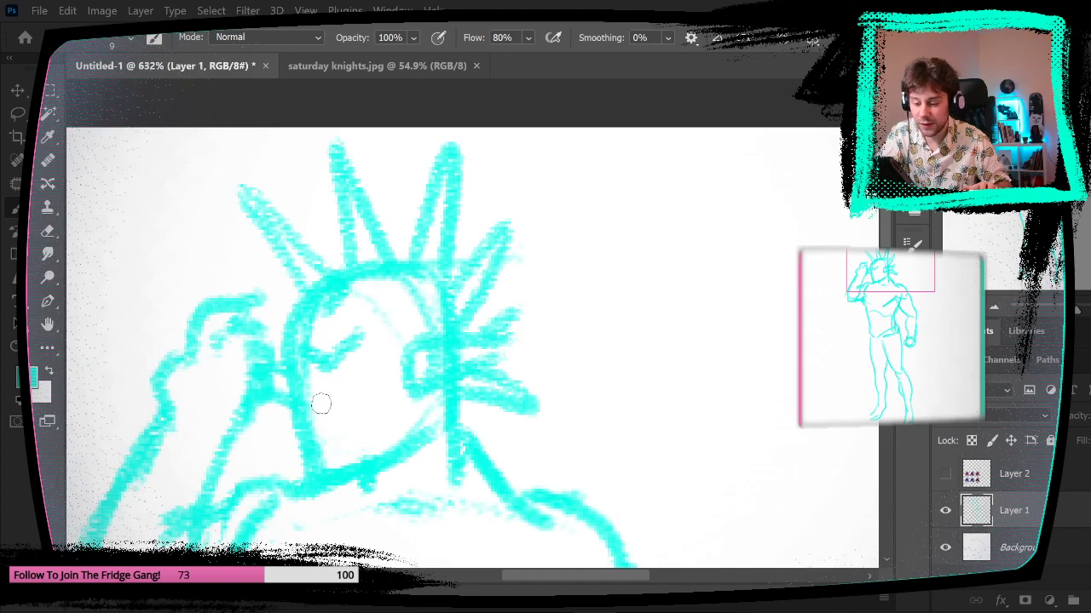
drag(316, 398, 328, 469)
drag(346, 392, 360, 467)
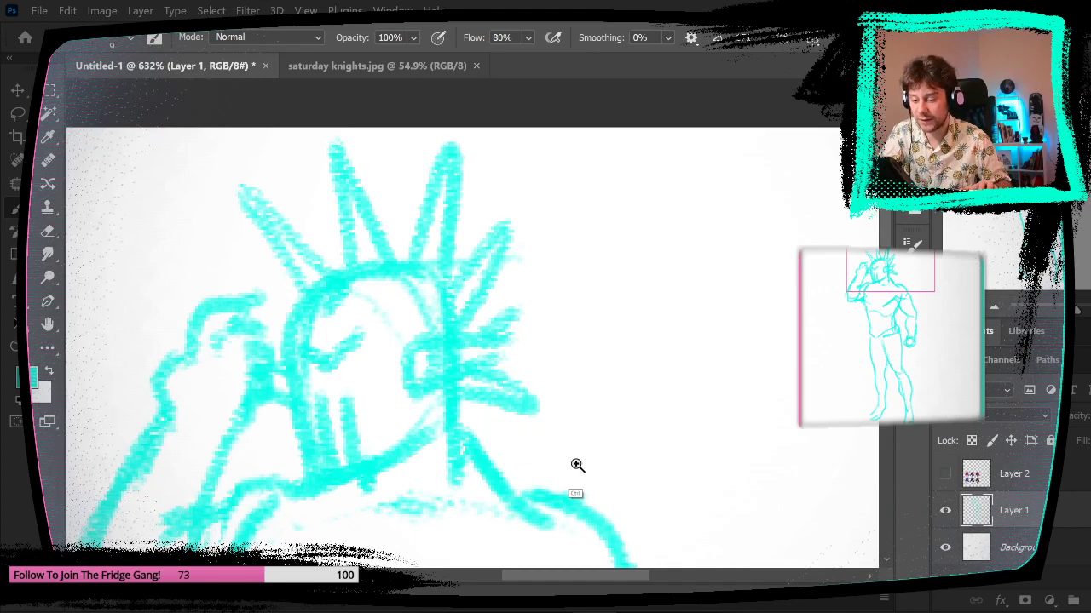
mouse_move(575, 468)
mouse_down()
mouse_move(534, 485)
mouse_move(590, 473)
mouse_up()
- Thicken the front edge of the helmet and draw the curved eye opening that runs into the face slit
mouse_move(266, 379)
mouse_down()
mouse_move(279, 460)
mouse_move(309, 482)
mouse_move(422, 419)
mouse_move(439, 365)
mouse_up()
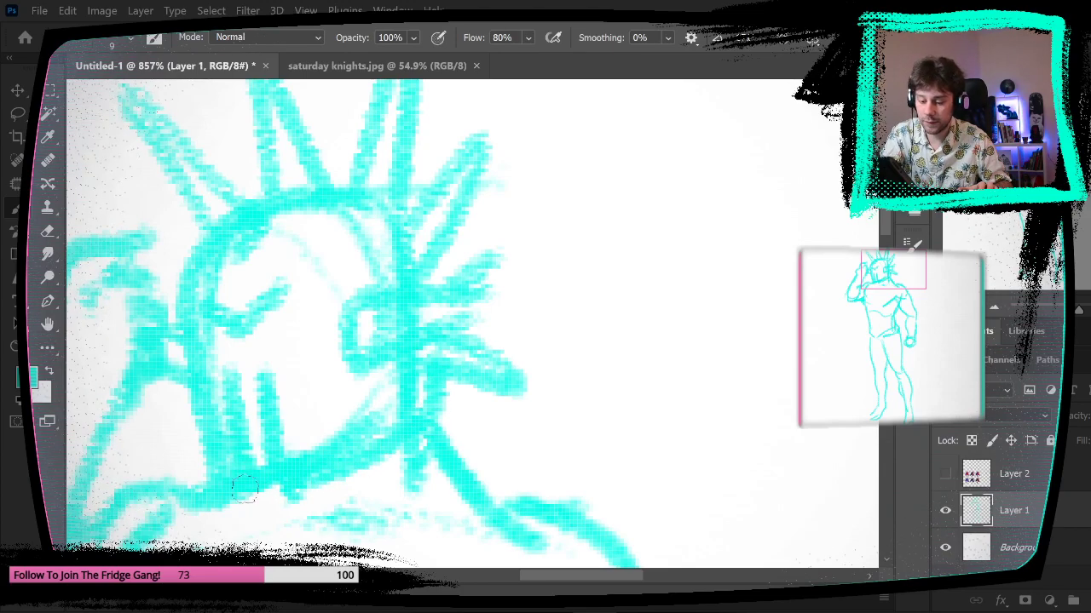
mouse_move(215, 482)
mouse_down()
mouse_move(176, 412)
mouse_move(175, 279)
mouse_up()
key(ctrl+z)
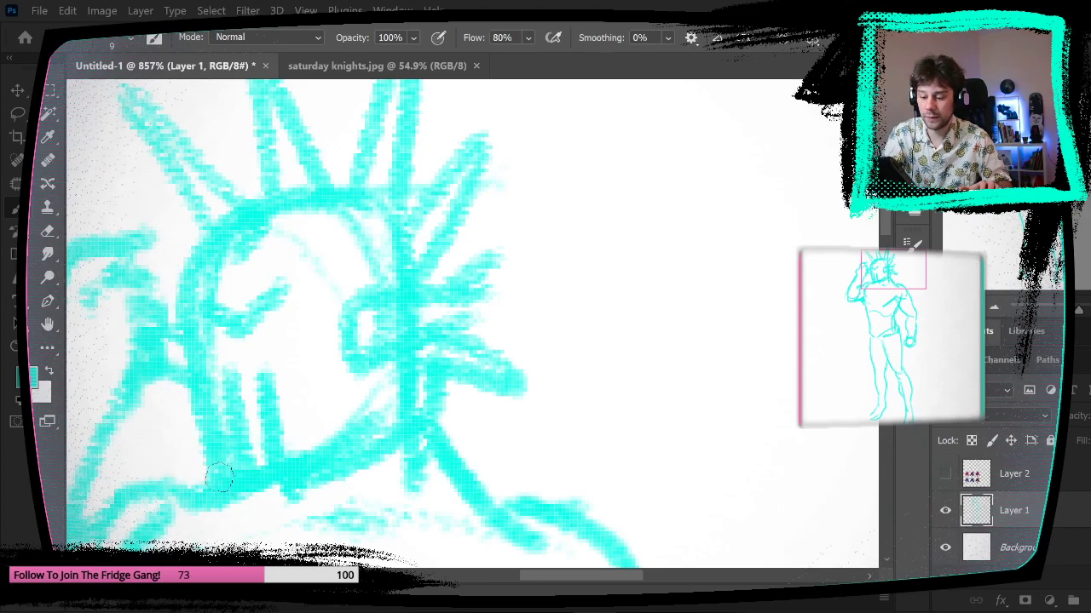
drag(218, 478, 182, 309)
mouse_move(554, 484)
mouse_down()
mouse_move(516, 486)
mouse_move(555, 484)
mouse_up()
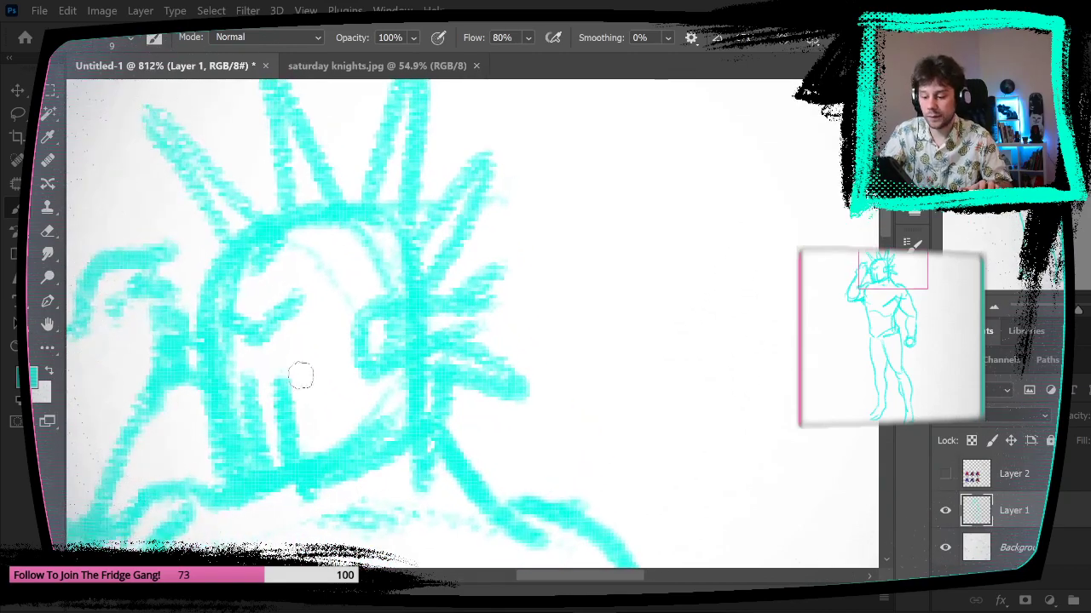
mouse_move(280, 372)
mouse_down()
mouse_move(321, 392)
mouse_move(335, 331)
mouse_up()
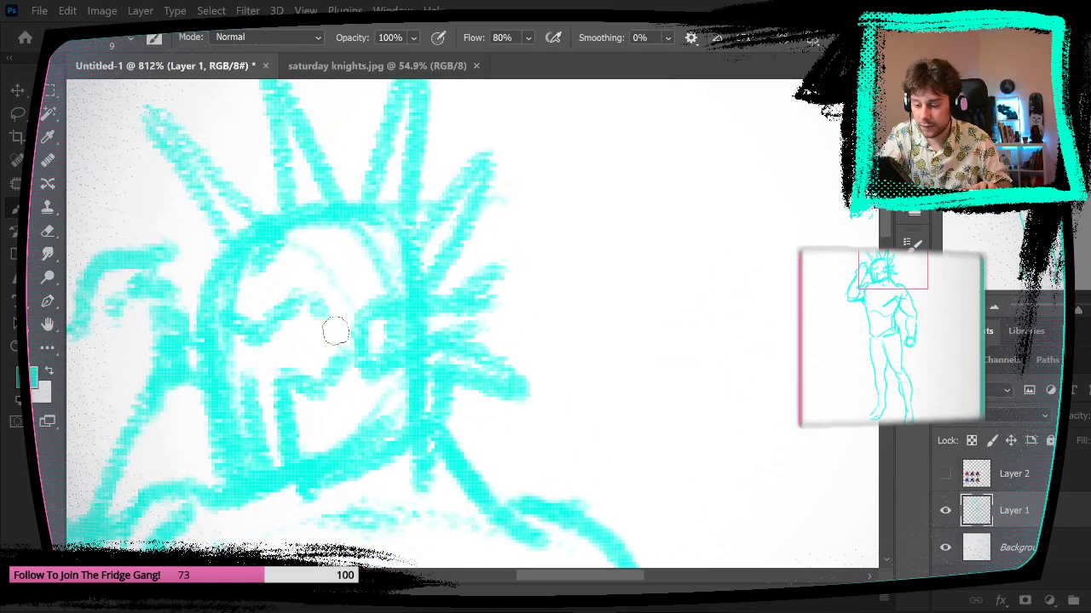
drag(571, 467, 526, 469)
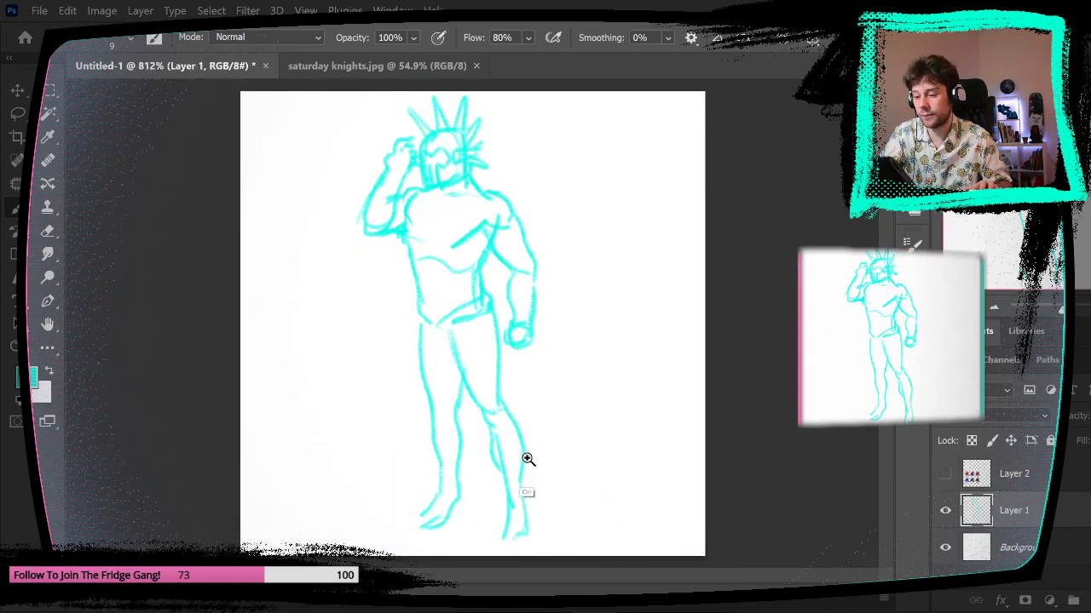
- Set the eraser to 12 px, erase the front part of the brow line, and redraw it as a sharper angle joining the helmet edge
drag(450, 143, 554, 169)
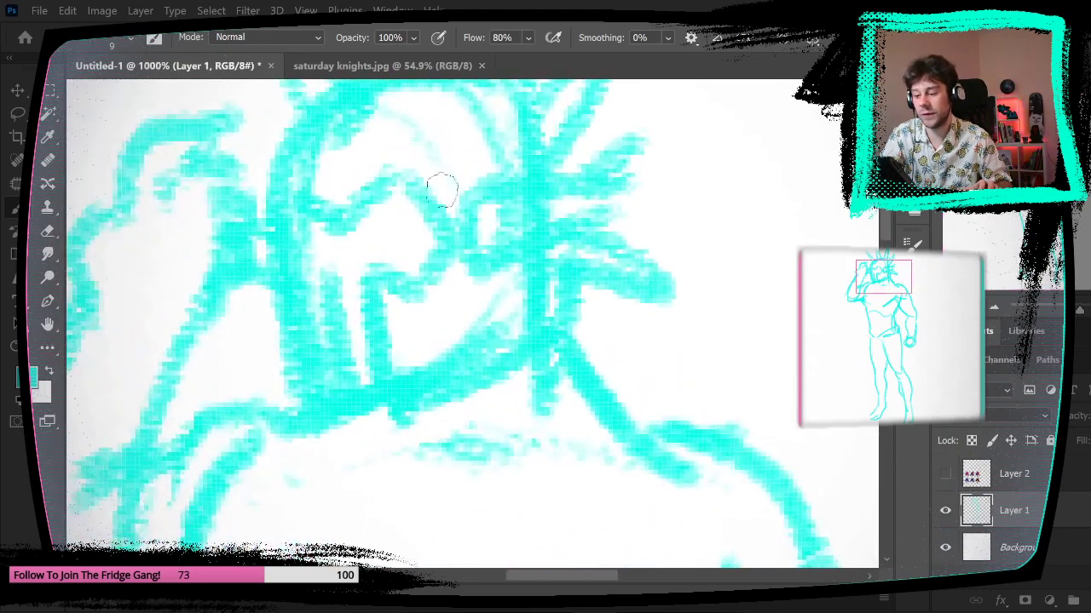
click(130, 39)
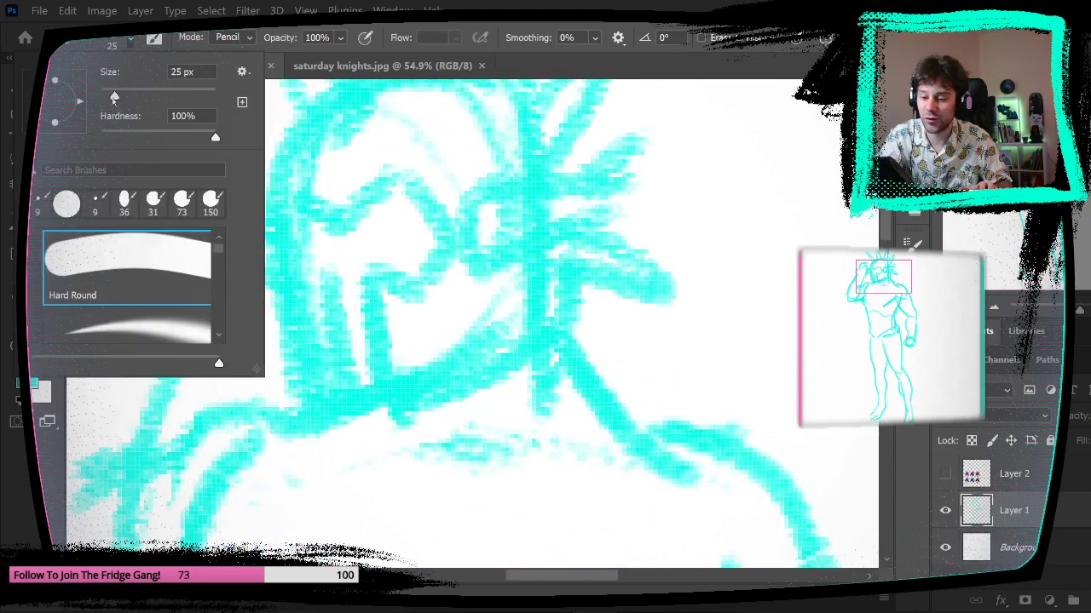
drag(113, 95, 107, 96)
drag(321, 227, 327, 230)
click(15, 207)
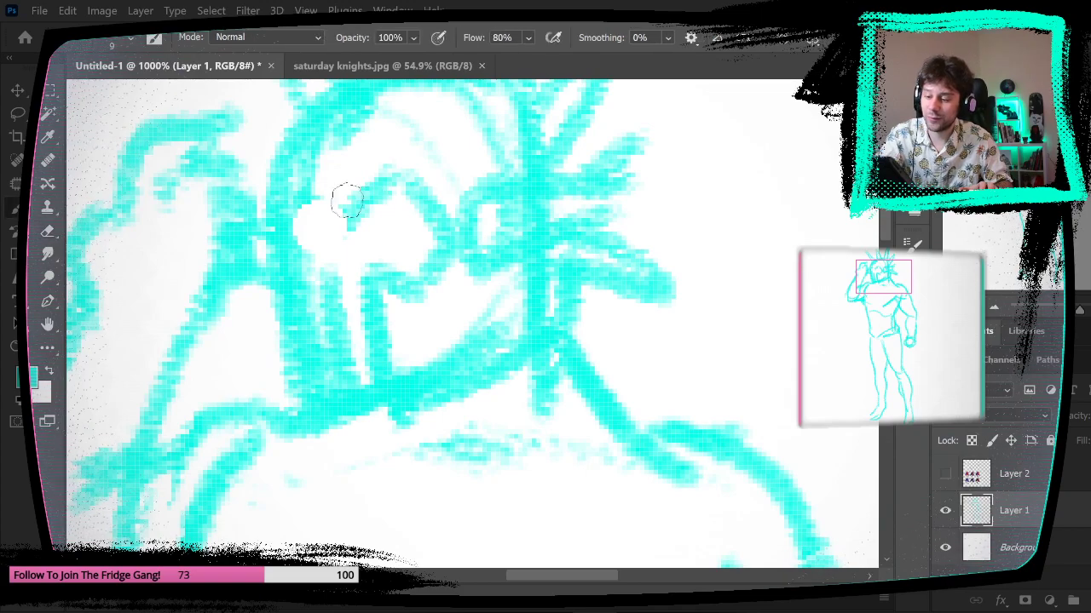
drag(302, 177, 348, 216)
mouse_move(339, 274)
mouse_down()
mouse_move(313, 286)
mouse_move(295, 189)
mouse_up()
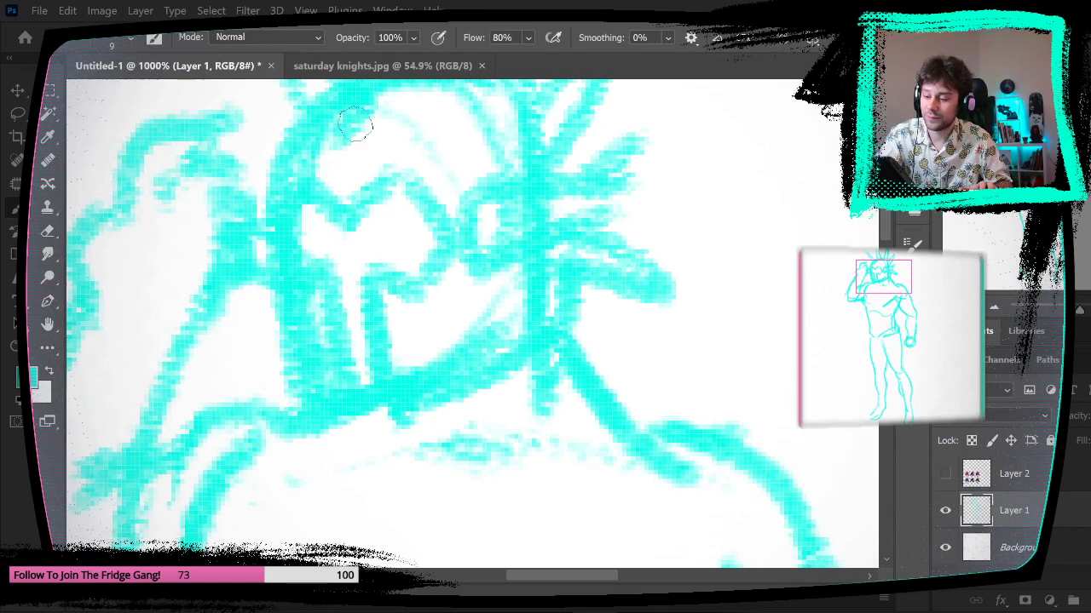
- Compare the helmeted figure sketch with the saturday knights.jpg poster, viewing both as a whole
drag(614, 368, 536, 377)
key(ctrl+Tab)
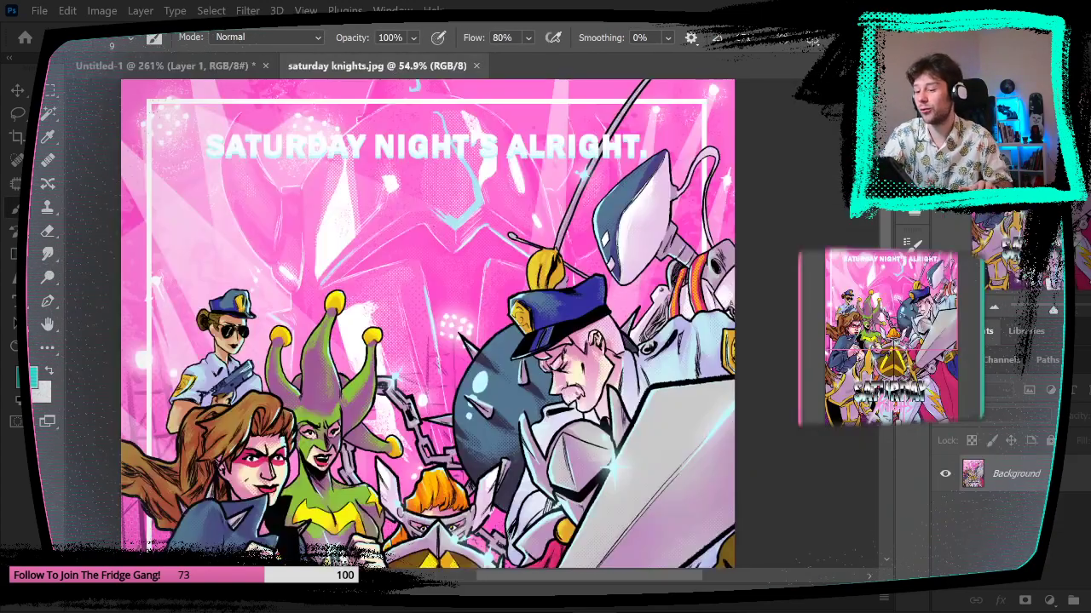
key(ctrl+Tab)
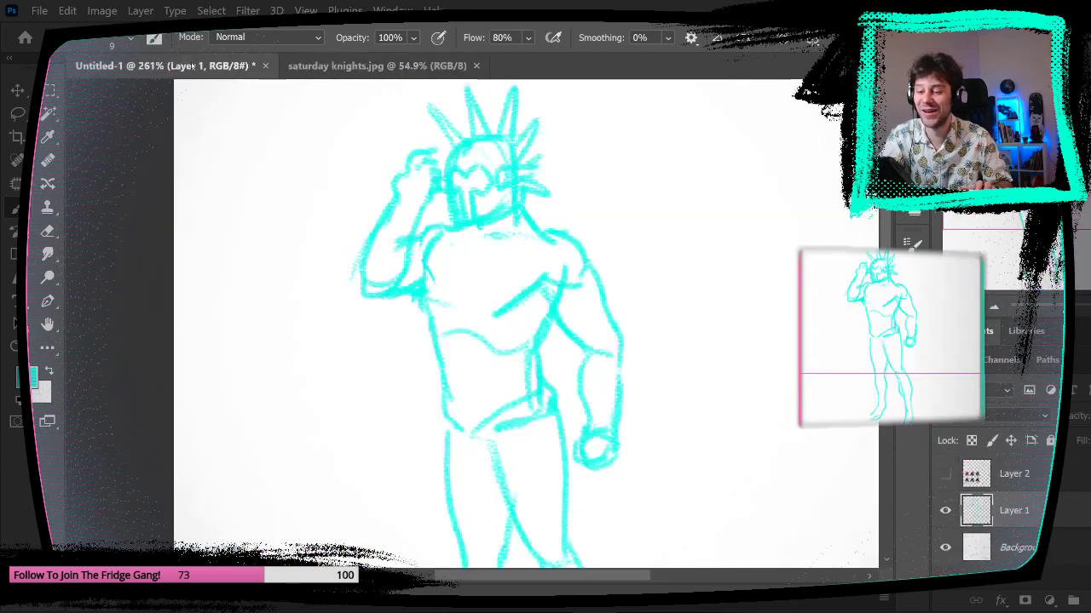
scroll(547, 264, down, 3)
key(ctrl+Tab)
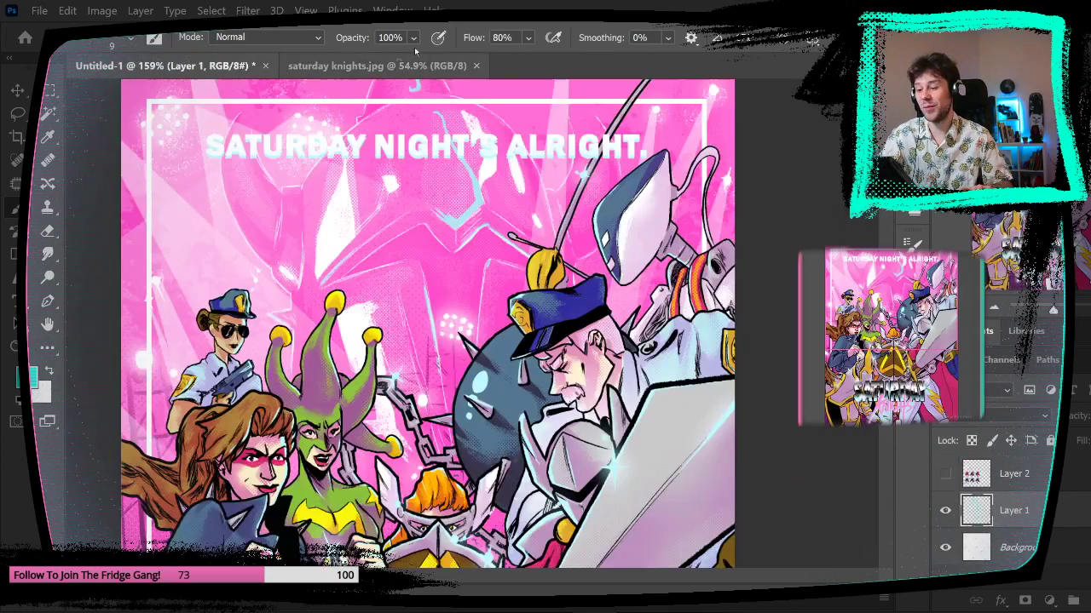
key(ctrl+0)
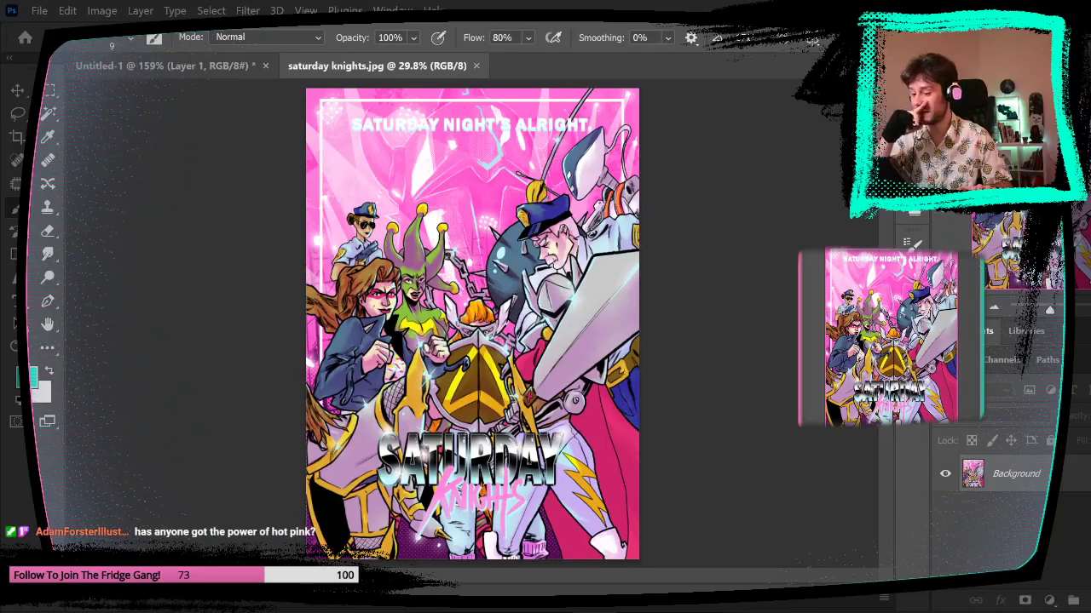
key(ctrl+Tab)
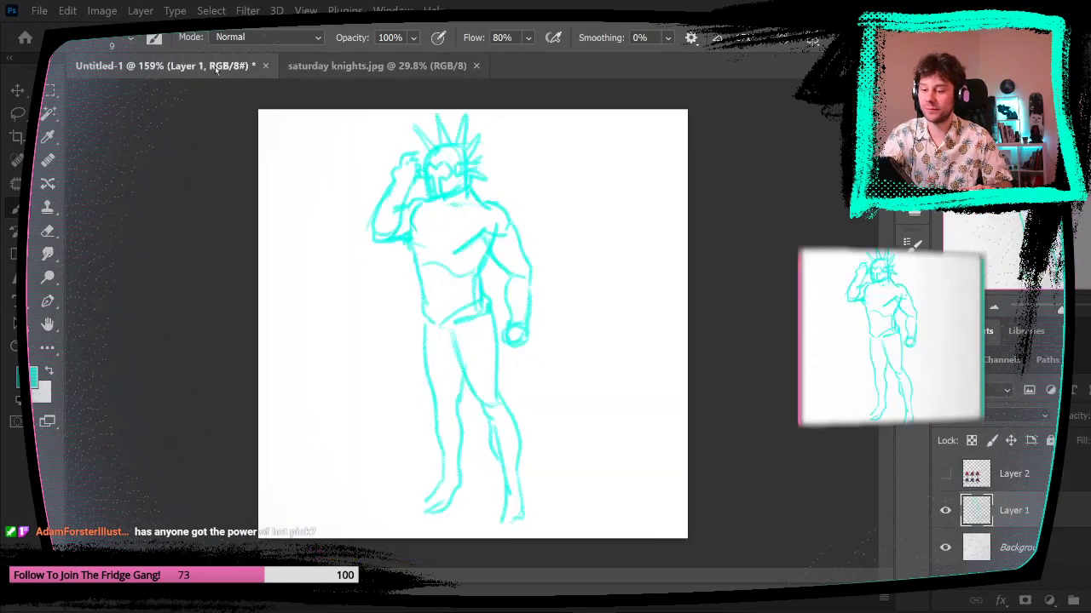
scroll(528, 207, up, 4)
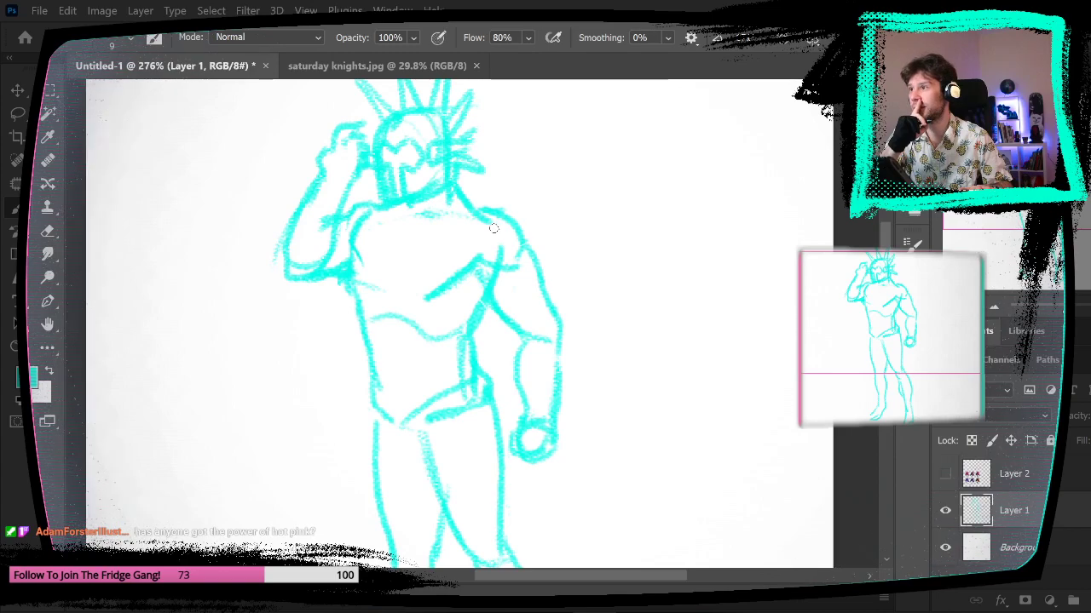
- Examine the characters in saturday knights.jpg up close and in full, and return to a full view of the figure sketch
click(406, 66)
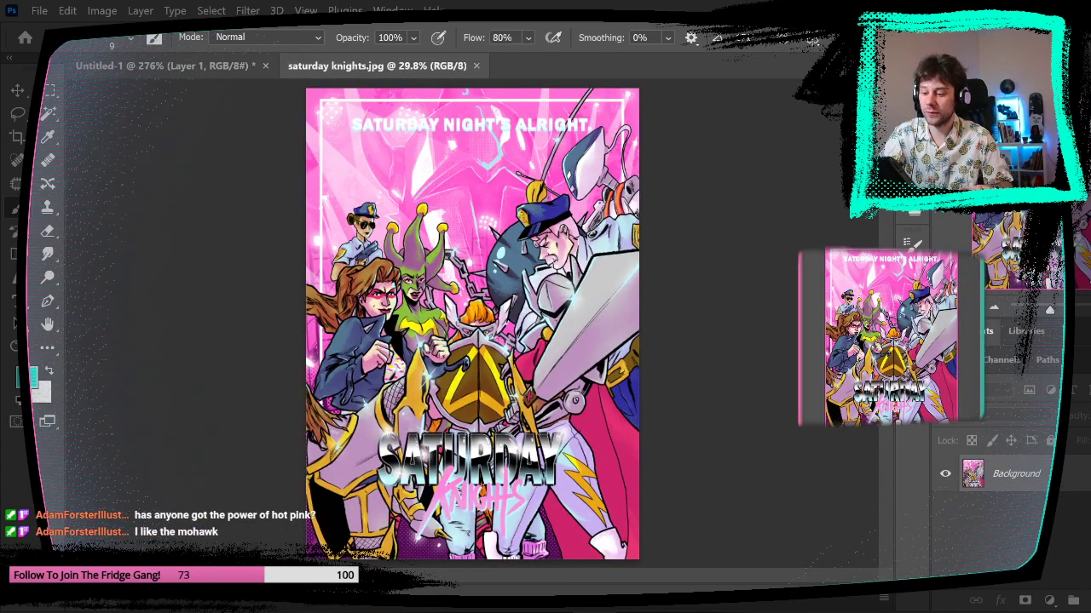
scroll(478, 328, up, 5)
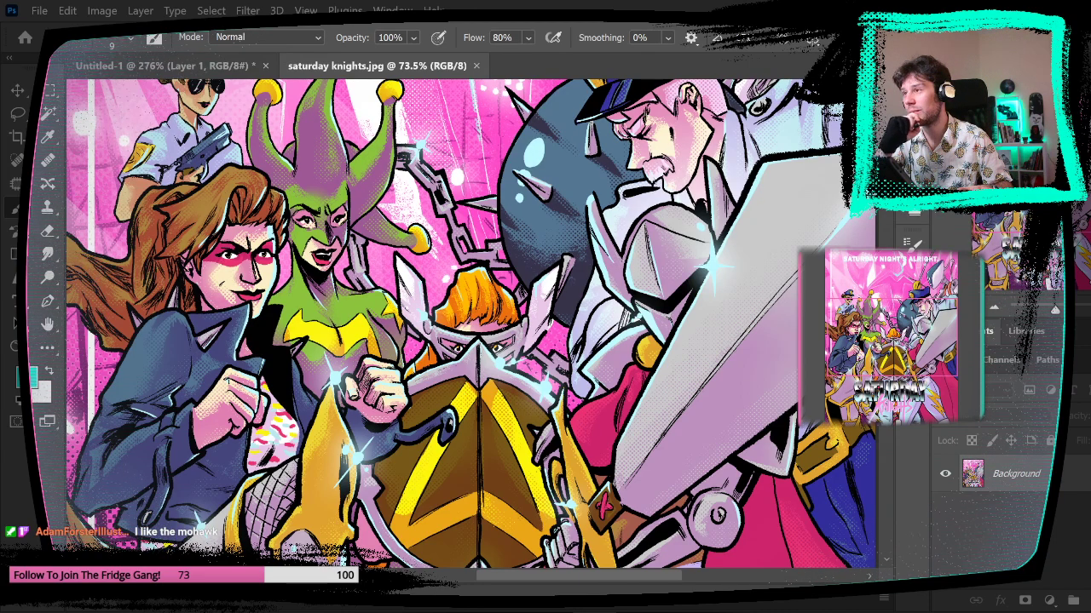
drag(670, 243, 596, 256)
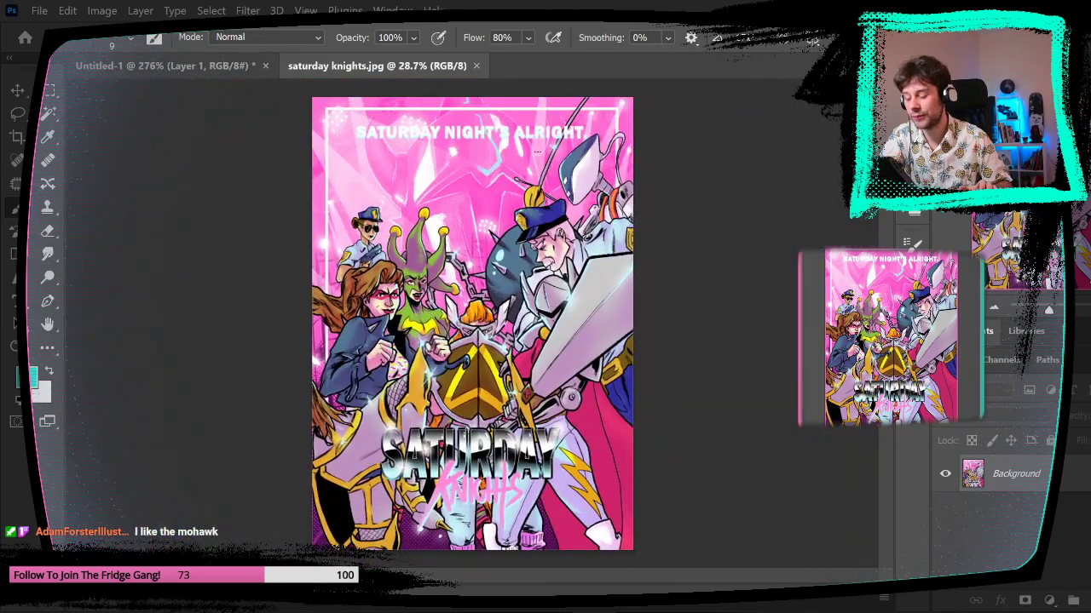
drag(516, 311, 488, 334)
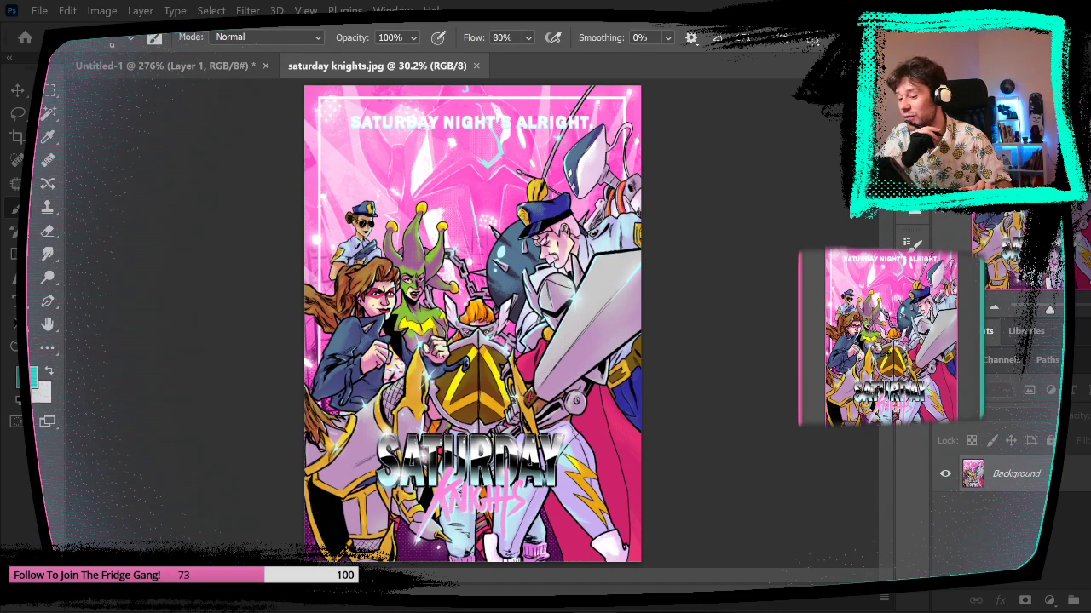
click(213, 67)
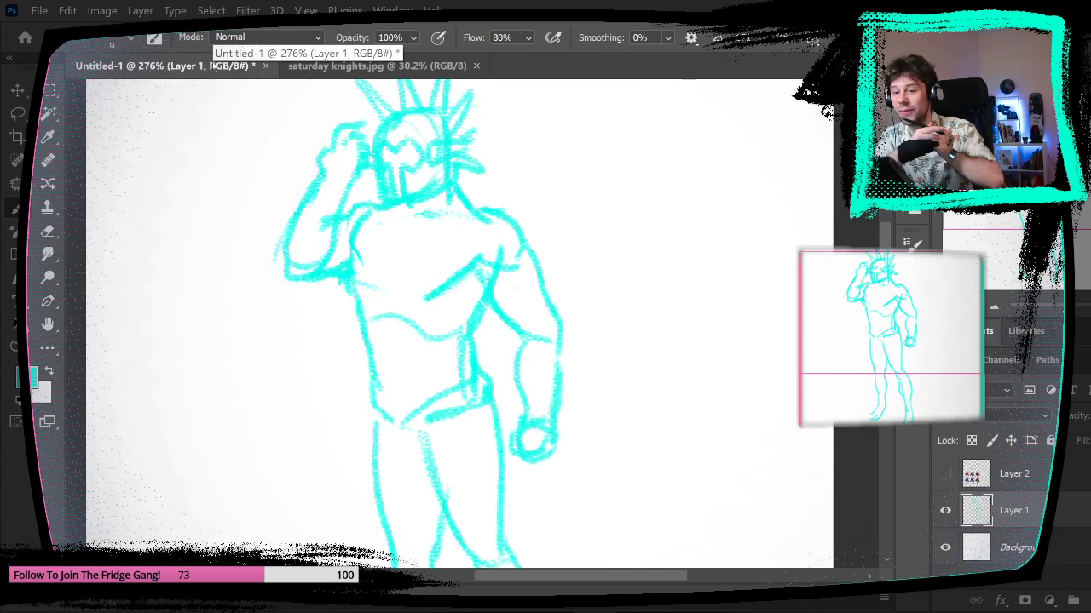
key(e)
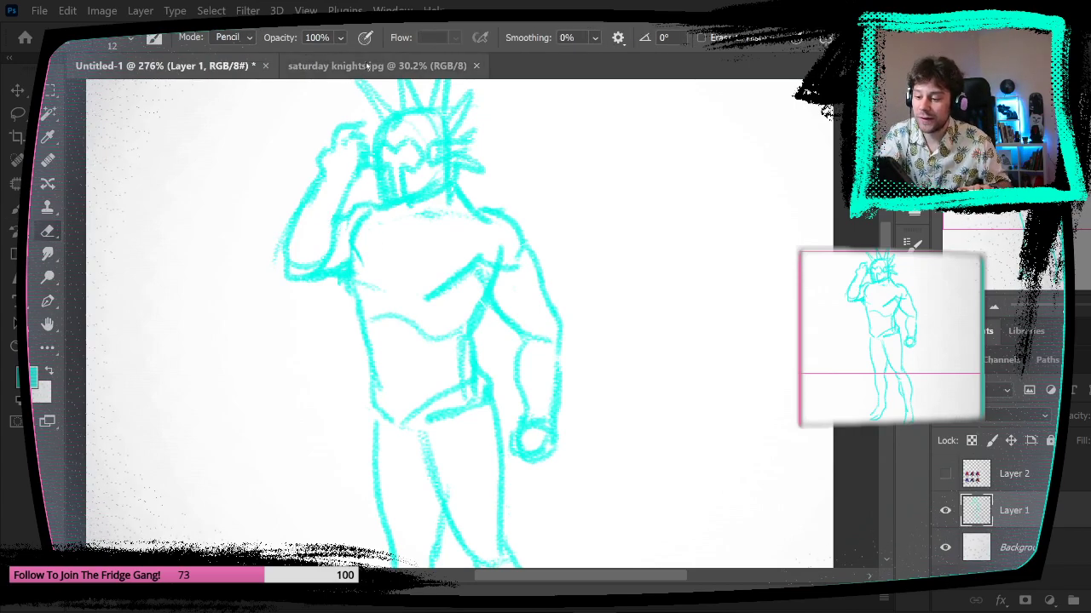
click(386, 60)
click(215, 72)
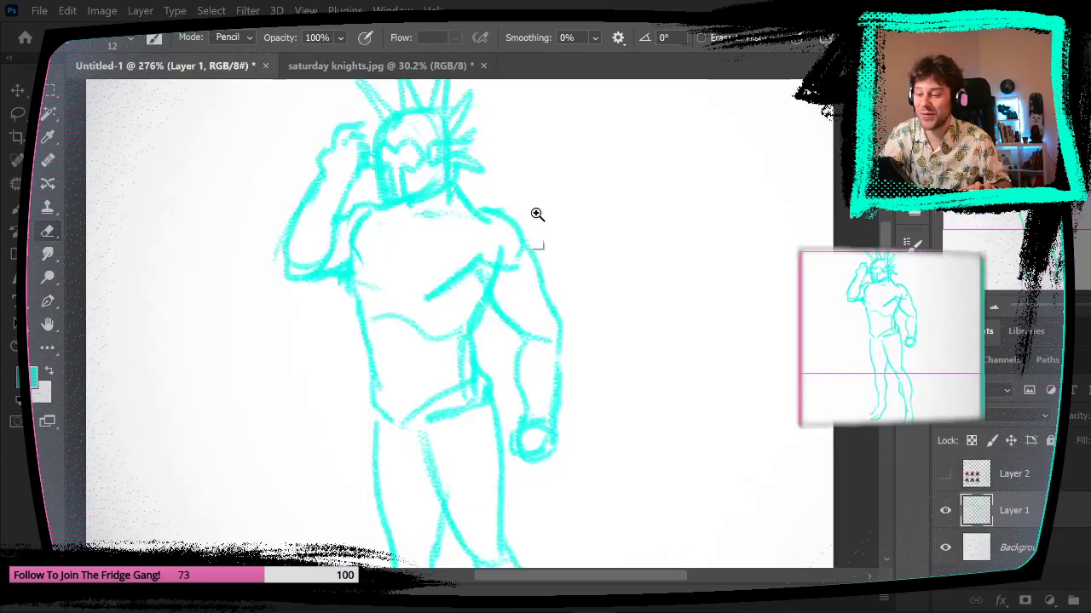
drag(538, 214, 486, 228)
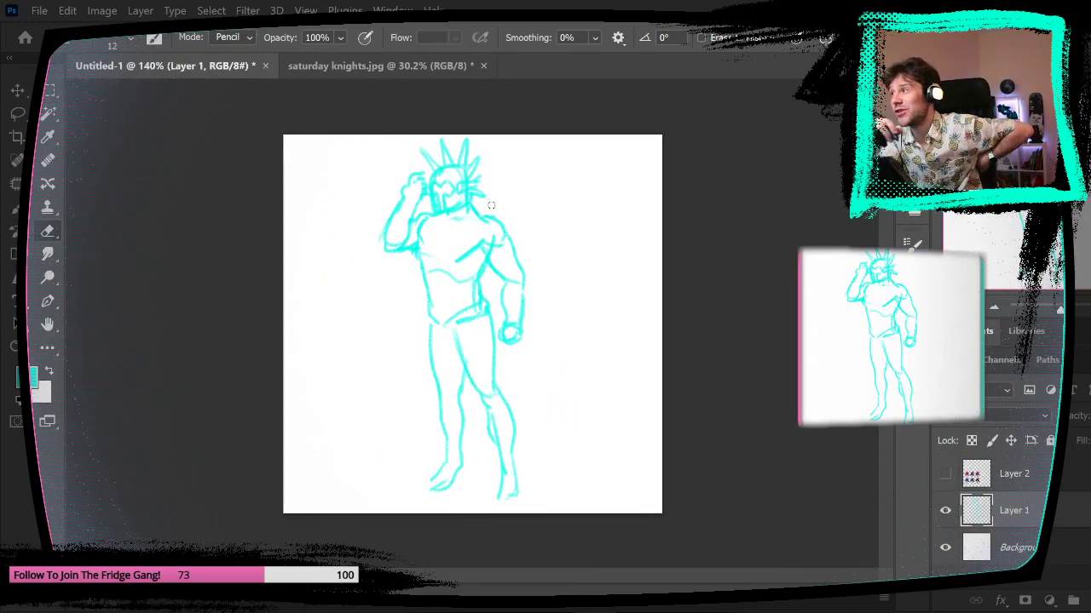
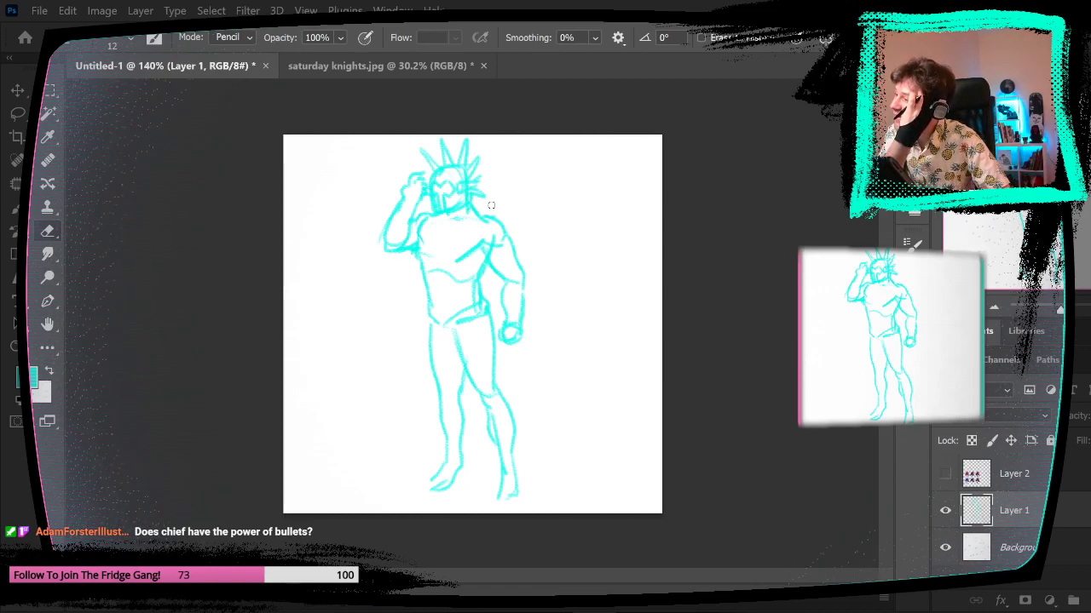
- Check the saturday knights.jpg poster once more and return to the figure sketch
click(400, 65)
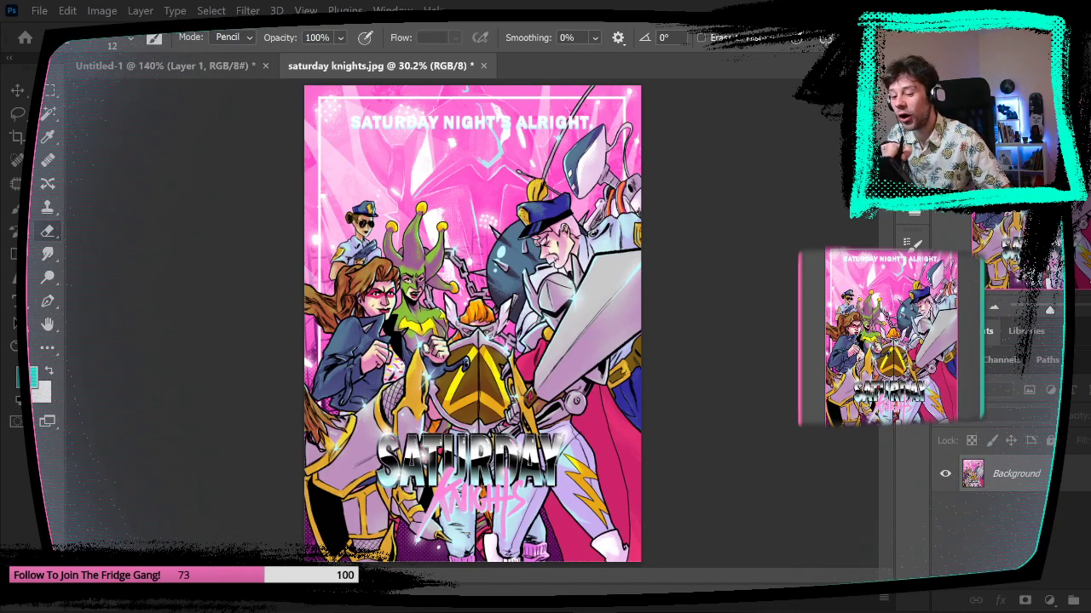
key(b)
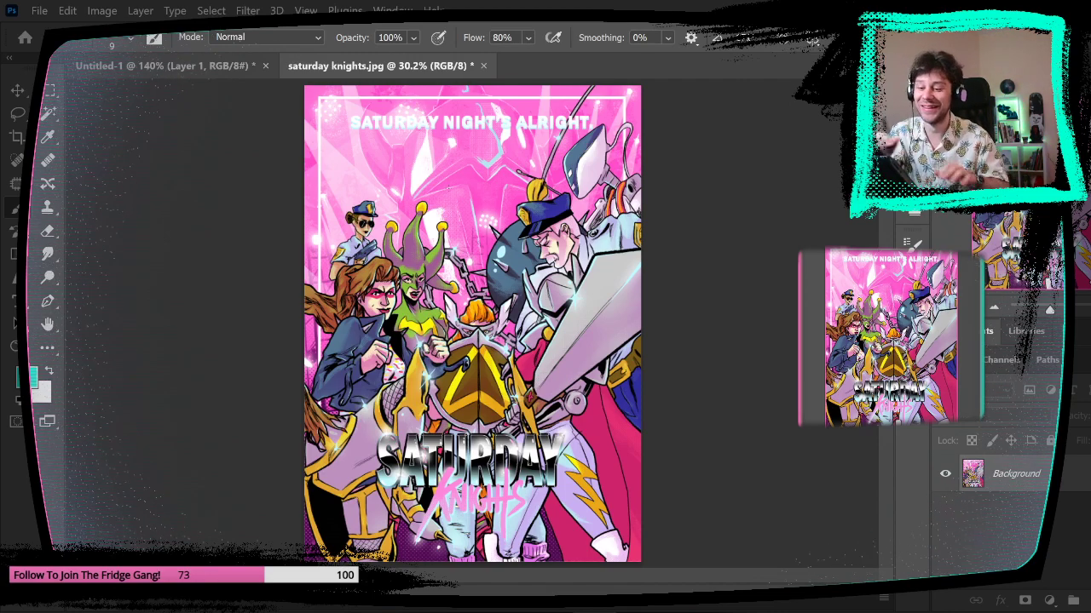
click(210, 66)
- Erase the helmet's ear area and nearby rear spikes, and redraw it as a curved, pointed ear guard
mouse_move(471, 176)
mouse_down()
mouse_move(525, 185)
mouse_move(514, 191)
mouse_up()
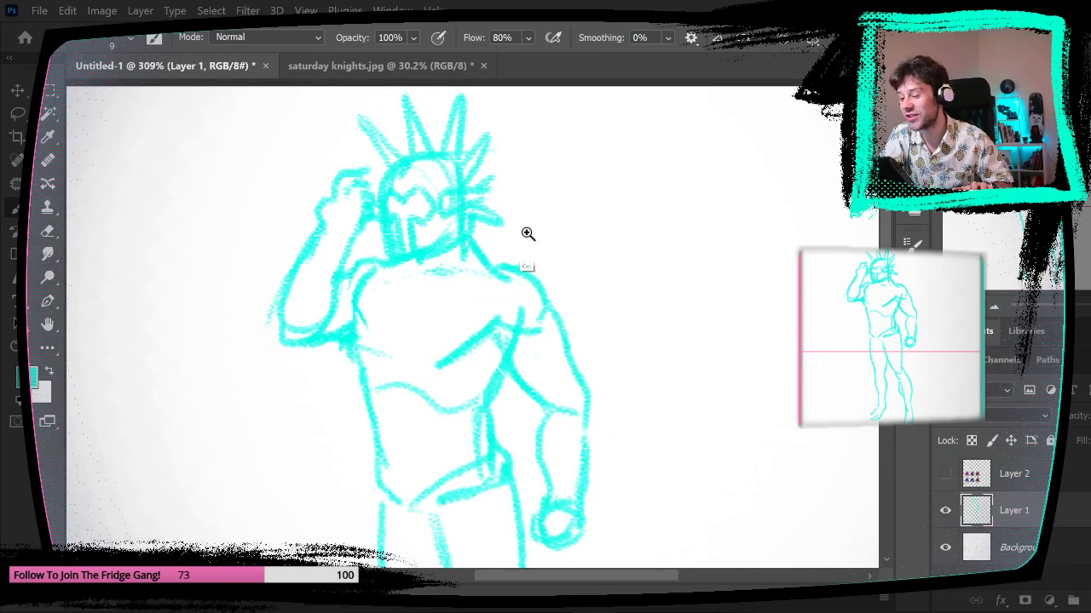
mouse_move(570, 232)
mouse_down()
mouse_move(525, 242)
mouse_move(540, 242)
mouse_move(503, 233)
mouse_move(549, 234)
mouse_up()
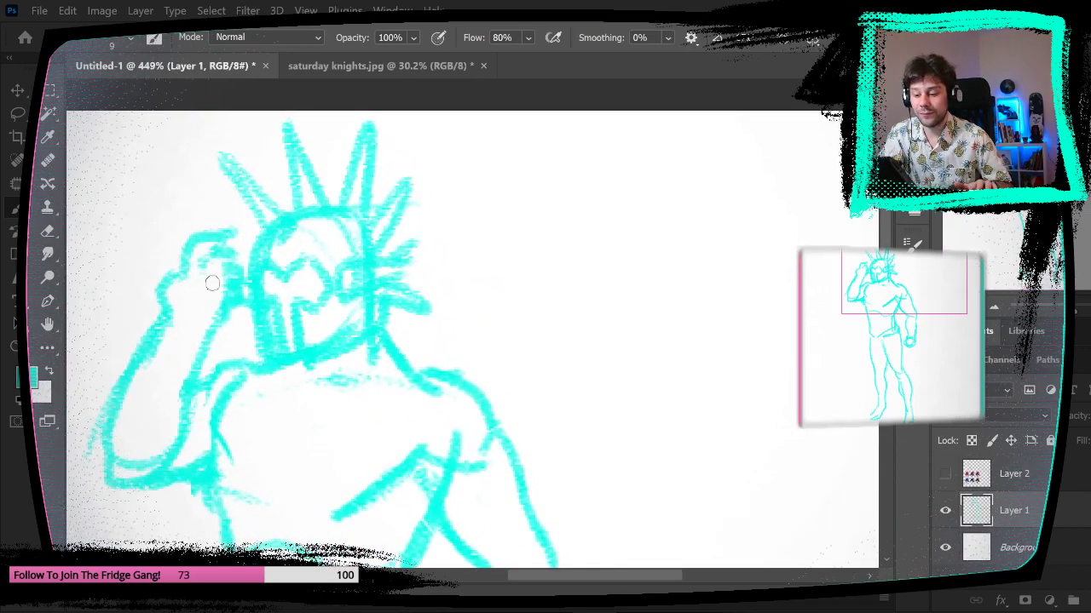
key(e)
mouse_move(389, 271)
mouse_down()
mouse_move(357, 285)
mouse_move(365, 275)
mouse_up()
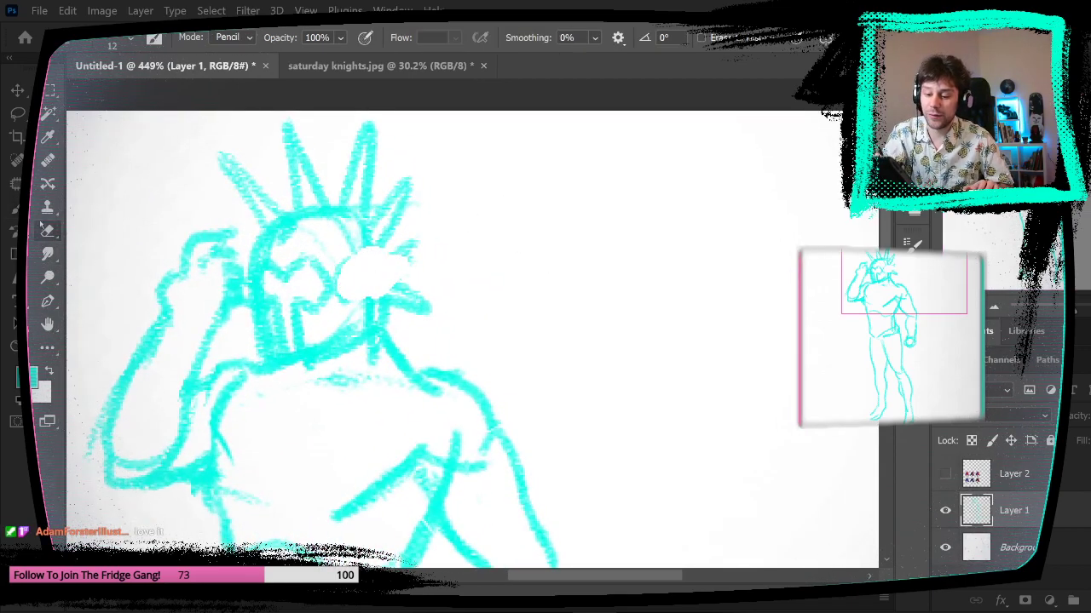
key(b)
drag(391, 265, 341, 304)
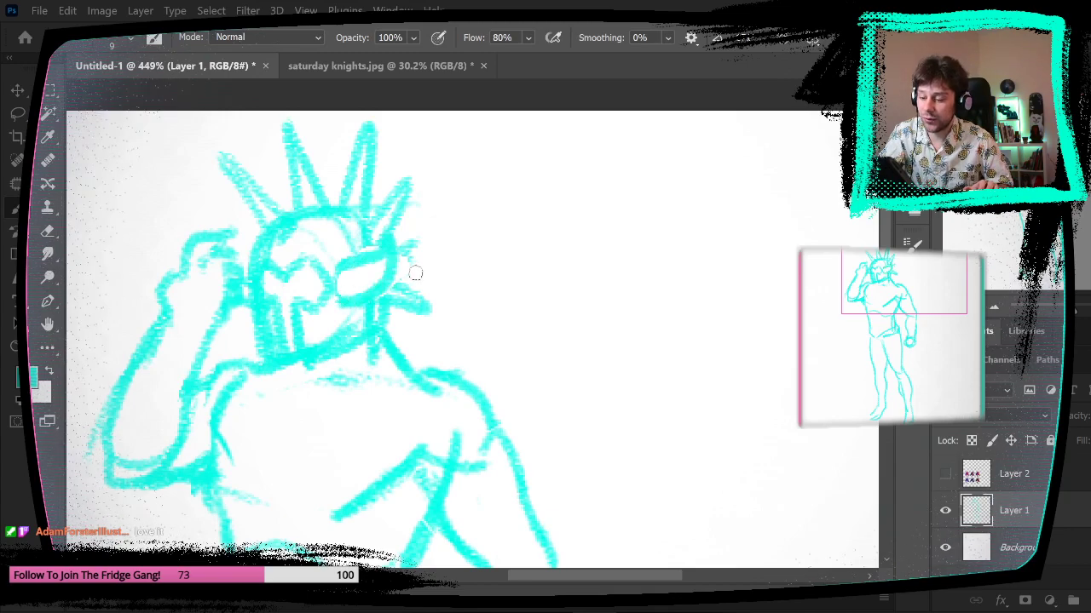
key(ctrl+z)
mouse_move(355, 262)
mouse_down()
mouse_move(368, 294)
mouse_move(343, 274)
mouse_up()
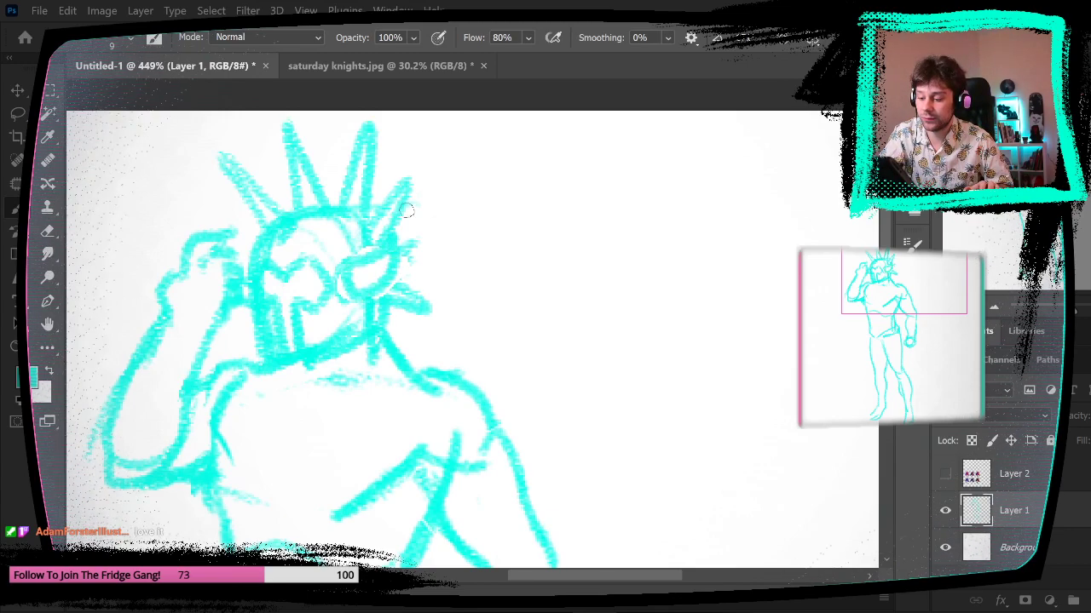
- Draw flared glove cuffs across the wrists of the raised arm and the lowered arm
drag(525, 282, 492, 316)
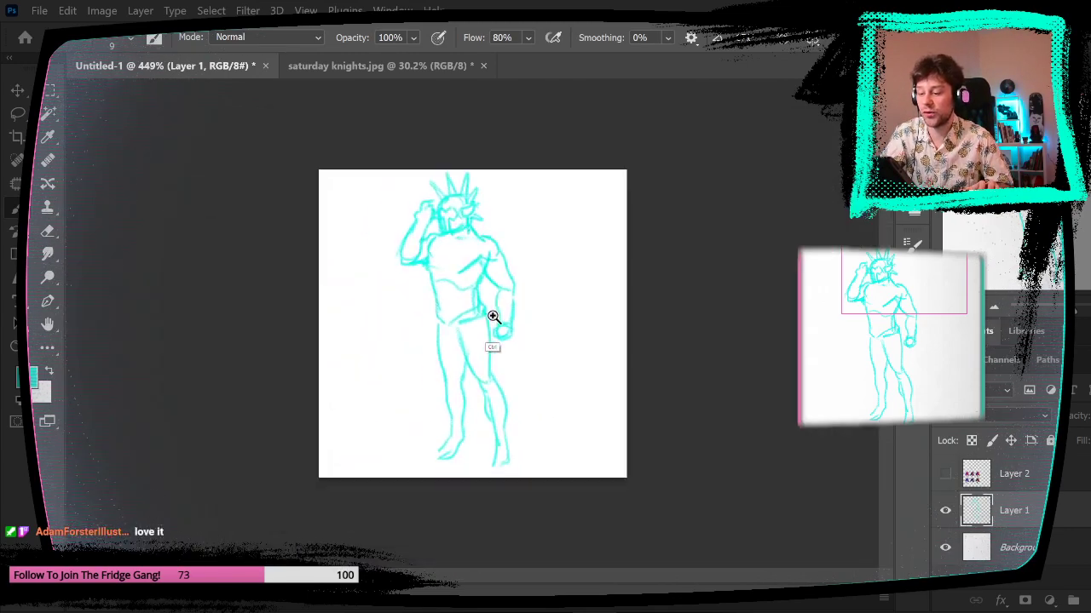
drag(514, 213, 557, 188)
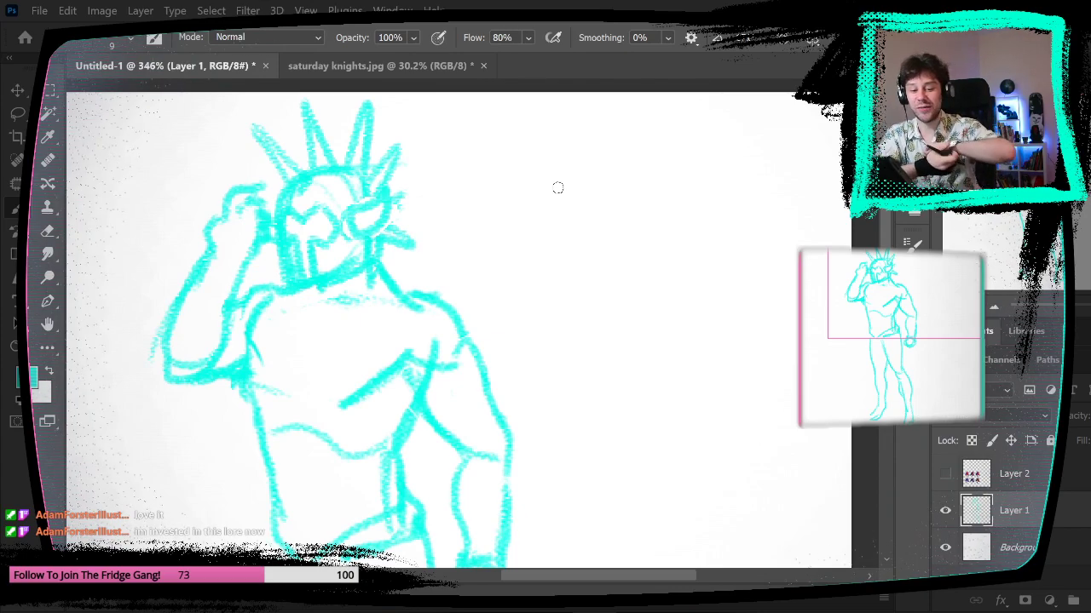
drag(440, 272, 392, 278)
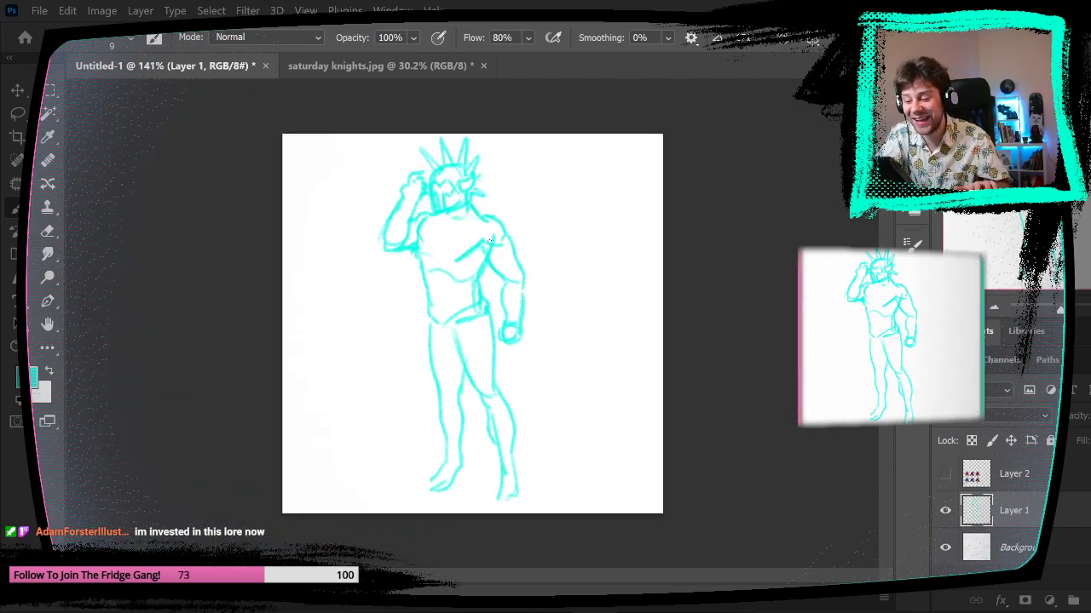
mouse_move(487, 213)
mouse_down()
mouse_move(526, 213)
mouse_move(524, 223)
mouse_up()
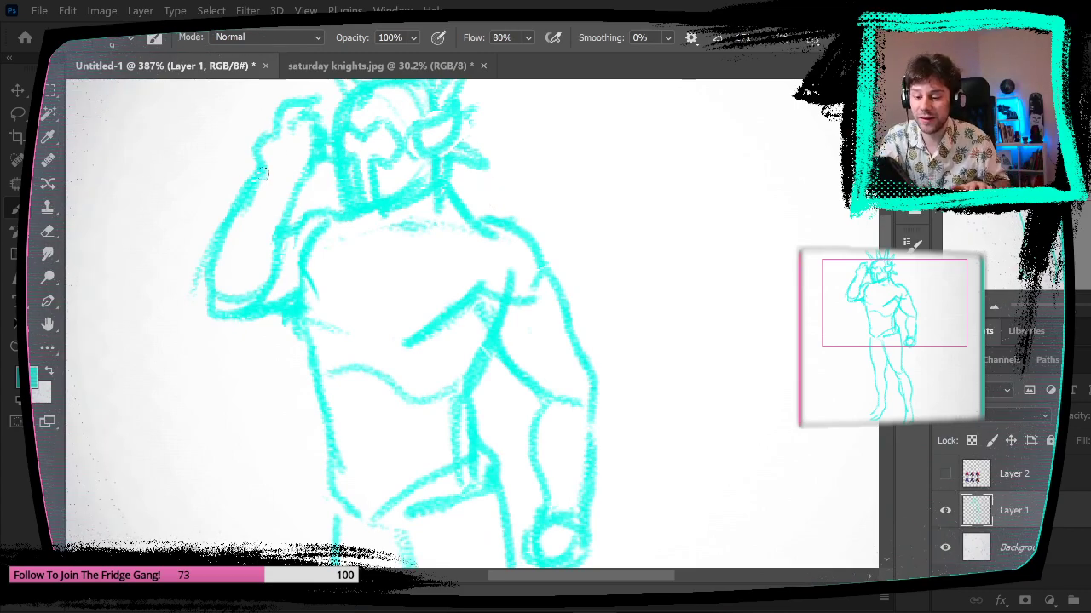
mouse_move(265, 174)
mouse_down()
mouse_move(295, 192)
mouse_move(247, 185)
mouse_move(298, 199)
mouse_move(308, 185)
mouse_move(251, 167)
mouse_move(255, 145)
mouse_move(220, 169)
mouse_move(251, 175)
mouse_move(220, 162)
mouse_move(250, 172)
mouse_move(242, 181)
mouse_move(314, 194)
mouse_move(271, 190)
mouse_up()
mouse_move(629, 379)
mouse_down()
mouse_move(601, 263)
mouse_move(565, 194)
mouse_up()
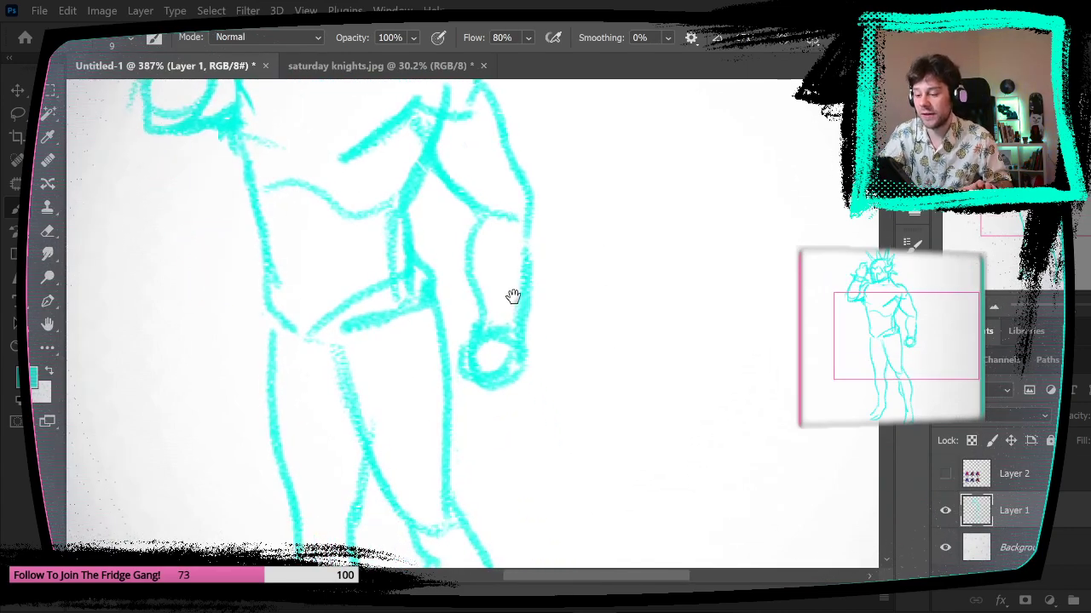
mouse_move(481, 305)
mouse_down()
mouse_move(525, 322)
mouse_move(527, 313)
mouse_move(489, 314)
mouse_up()
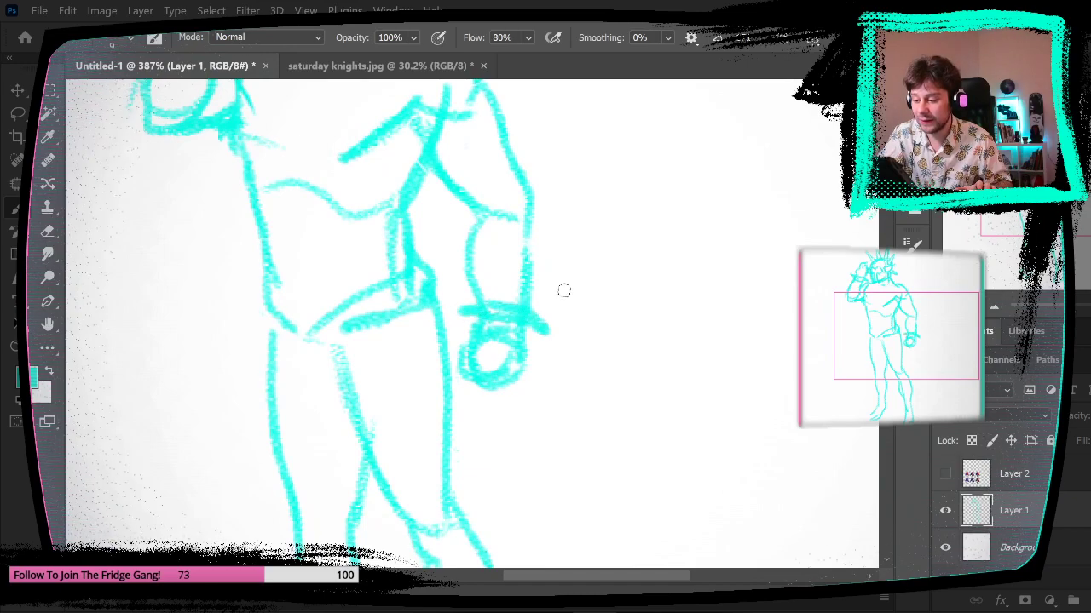
mouse_move(639, 294)
mouse_down()
mouse_move(565, 294)
mouse_move(579, 295)
mouse_move(572, 316)
mouse_move(564, 286)
mouse_up()
key(ctrl+z)
key(ctrl+z)
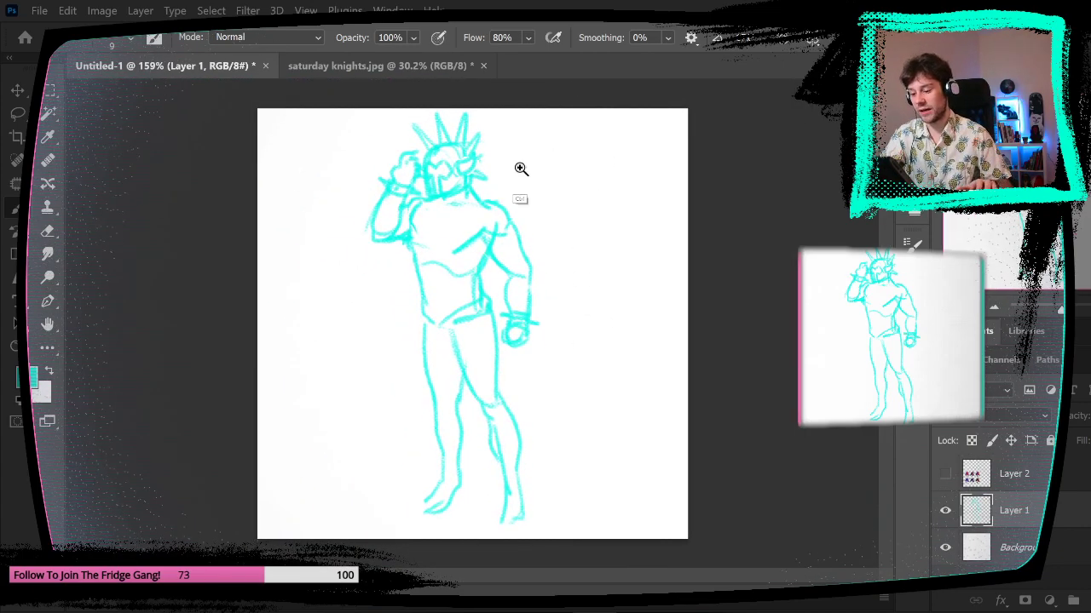
- Outline a chest plate on the torso with a curved side, a pointed lower edge and a neckline below the helmet
mouse_move(521, 169)
mouse_down()
mouse_move(572, 178)
mouse_move(572, 190)
mouse_up()
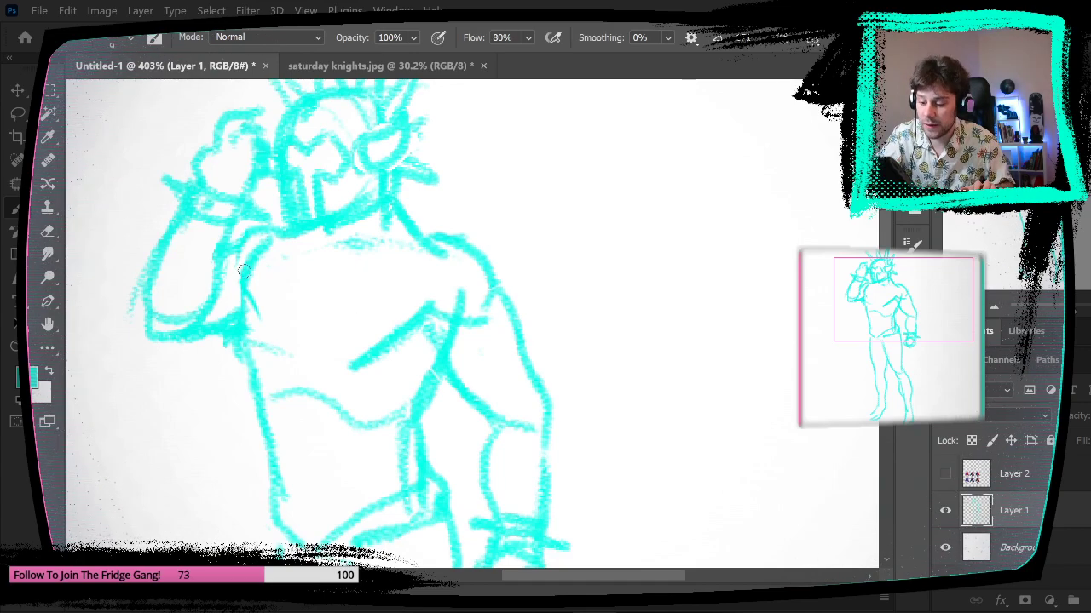
drag(256, 246, 245, 312)
mouse_move(238, 350)
mouse_down()
mouse_move(305, 419)
mouse_move(380, 367)
mouse_up()
mouse_move(328, 396)
mouse_down()
mouse_move(410, 368)
mouse_move(399, 368)
mouse_move(439, 377)
mouse_up()
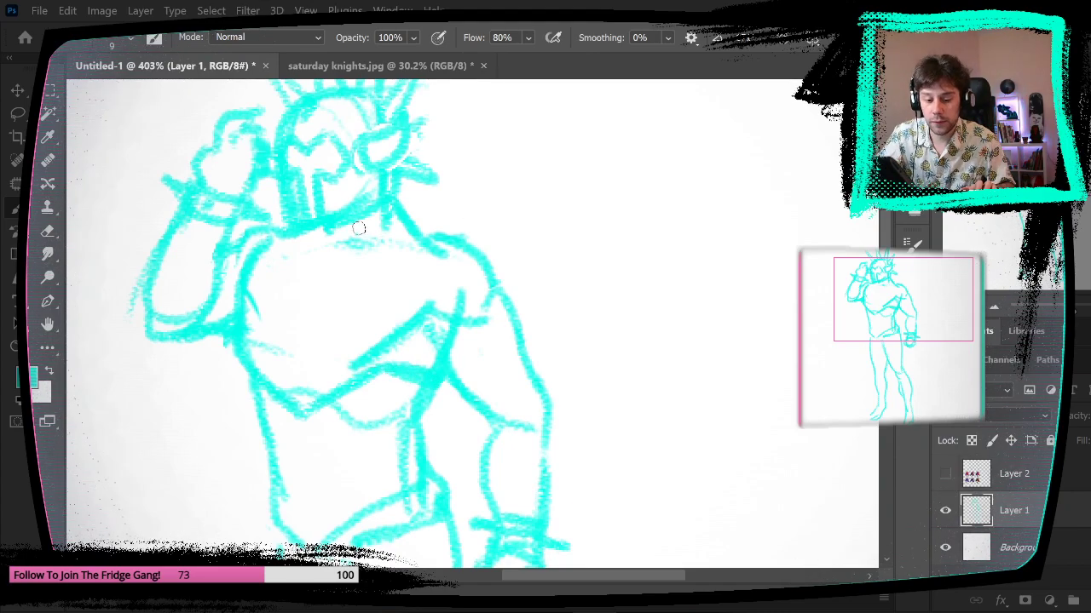
mouse_move(279, 240)
mouse_down()
mouse_move(371, 237)
mouse_move(433, 254)
mouse_up()
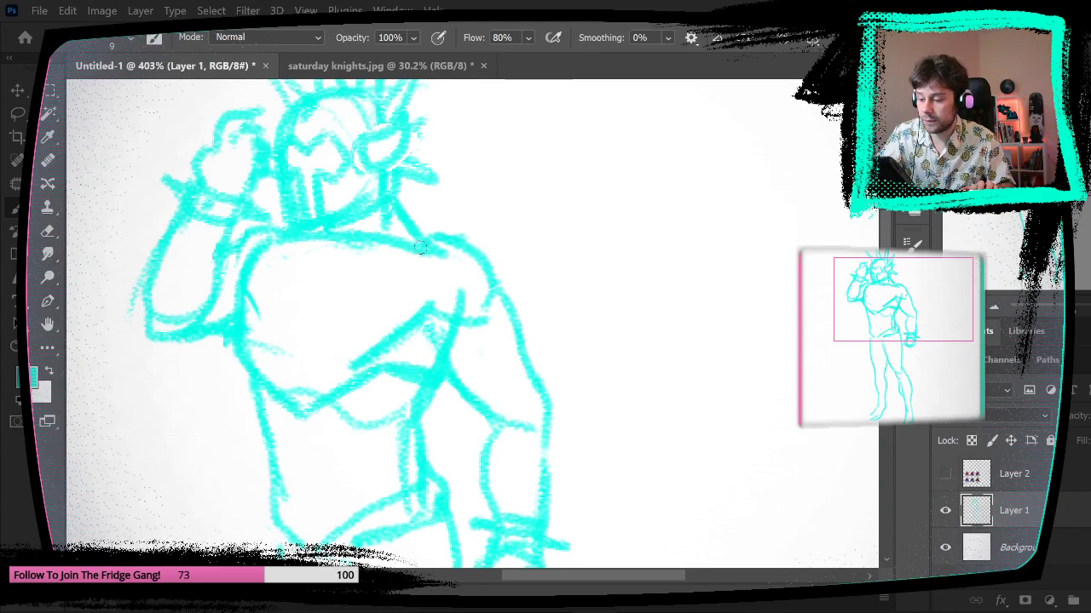
key(z)
drag(585, 312, 555, 326)
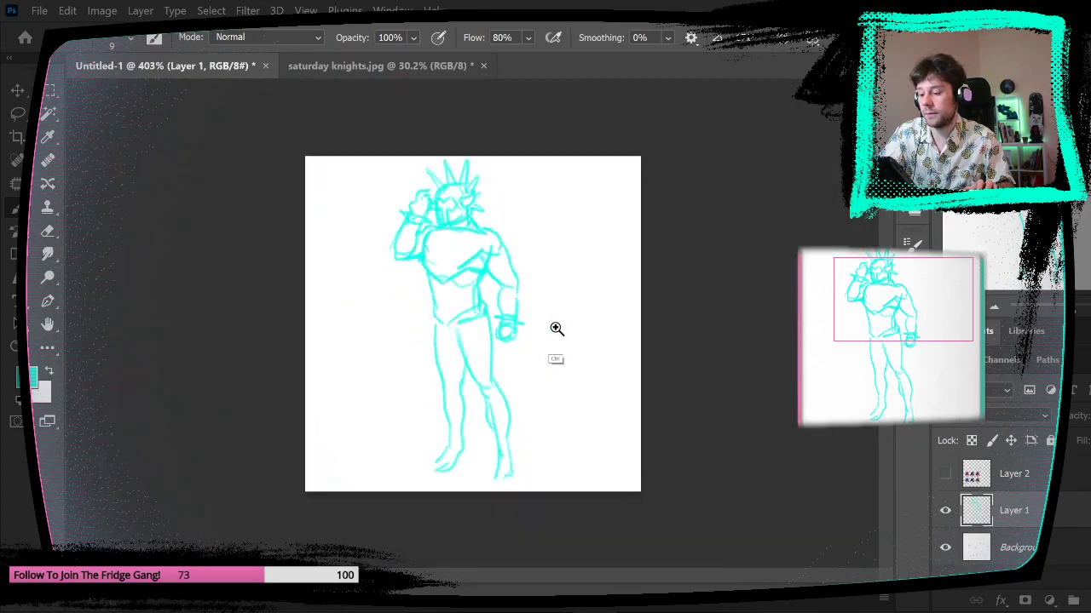
drag(551, 285, 569, 253)
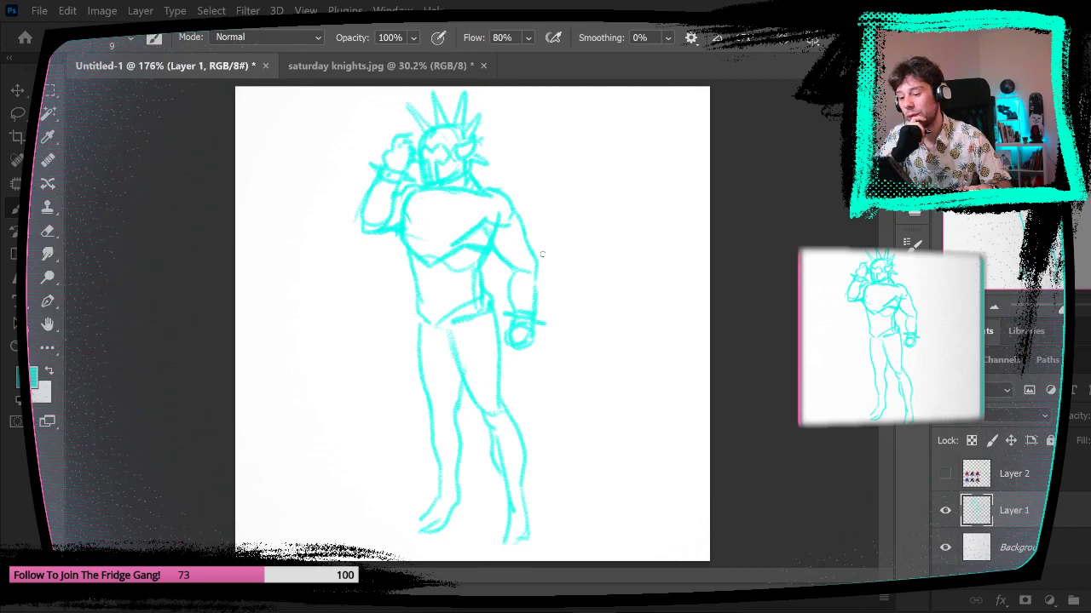
- Erase the rounded shoulder outline above the lowered arm with the 12 px eraser
key(ctrl+space)
mouse_move(526, 214)
mouse_down()
mouse_move(562, 226)
mouse_move(566, 209)
mouse_up()
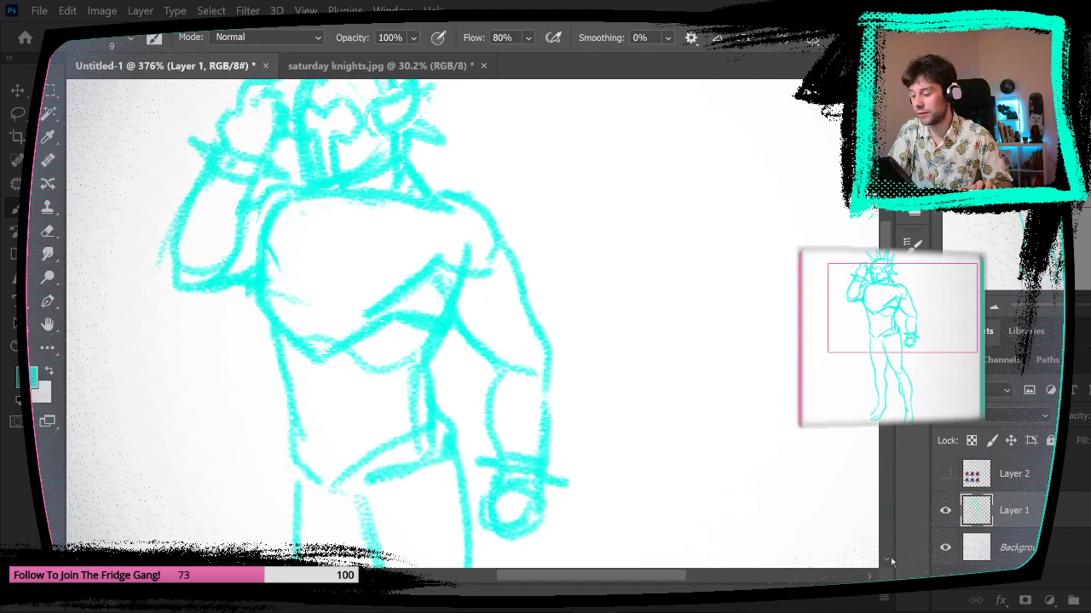
mouse_move(735, 482)
mouse_down()
mouse_move(696, 499)
mouse_move(702, 482)
mouse_move(732, 478)
mouse_up()
click(945, 513)
click(945, 511)
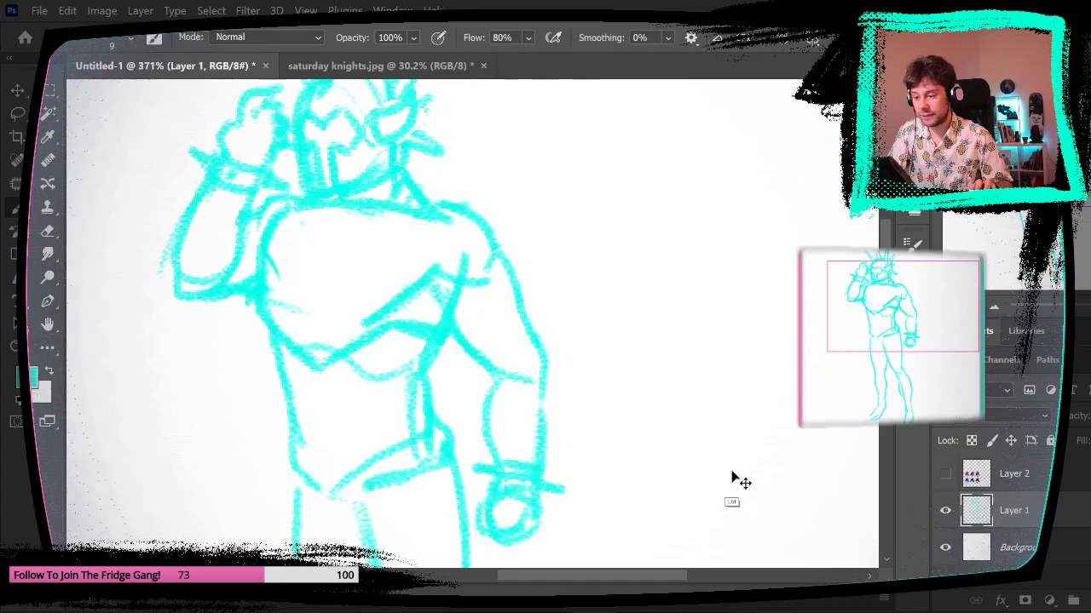
key(e)
mouse_move(498, 224)
mouse_down()
mouse_move(469, 253)
mouse_move(438, 236)
mouse_move(474, 263)
mouse_move(498, 257)
mouse_up()
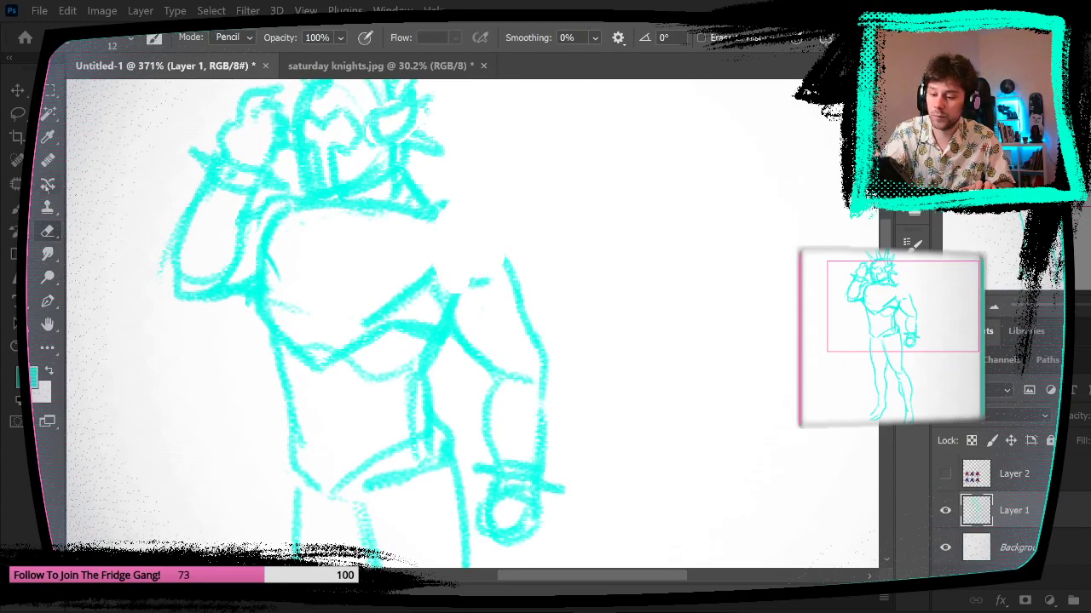
- Draw a large pointed shoulder pad flaring out from the chest plate above the lowered arm, and thicken its lower edge
key(b)
drag(433, 238, 425, 277)
drag(428, 204, 552, 201)
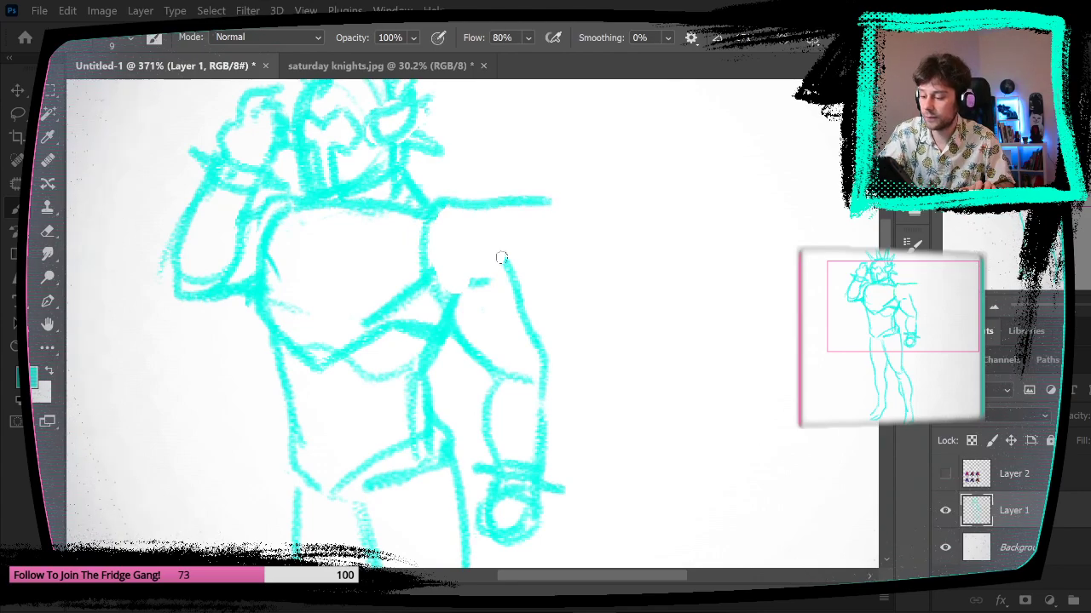
mouse_move(437, 281)
mouse_down()
mouse_move(533, 228)
mouse_move(495, 265)
mouse_up()
mouse_move(640, 415)
mouse_down()
mouse_move(600, 415)
mouse_move(639, 415)
mouse_up()
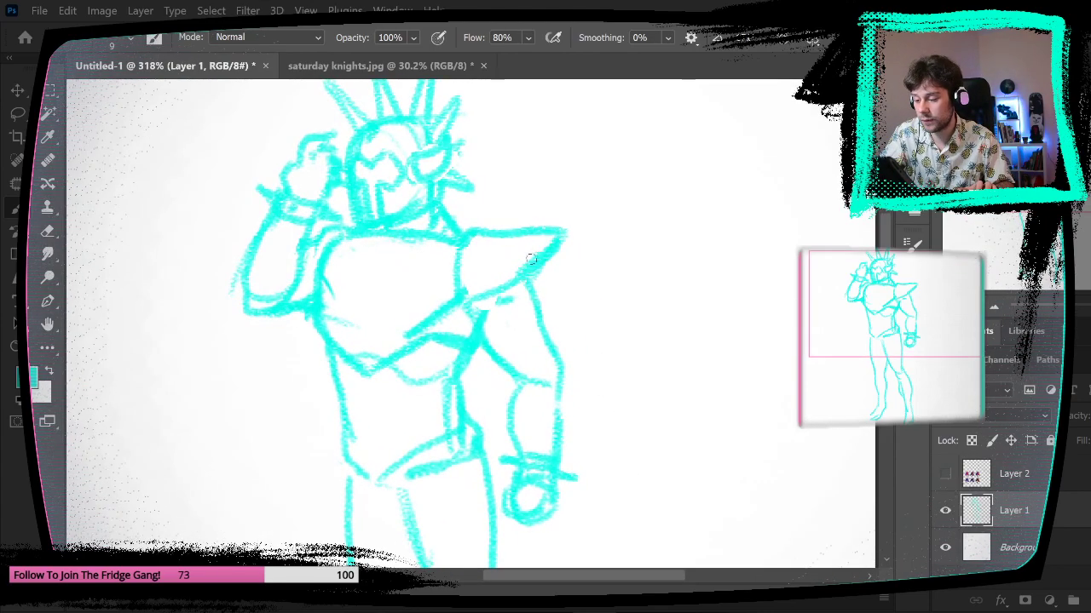
drag(531, 259, 484, 295)
drag(484, 295, 536, 257)
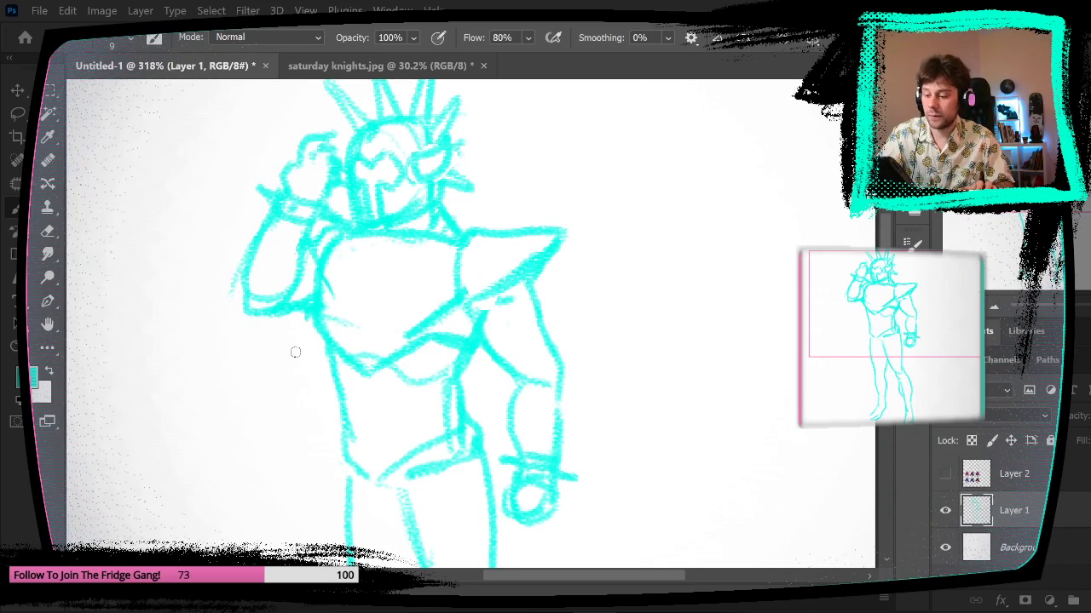
drag(656, 419, 602, 404)
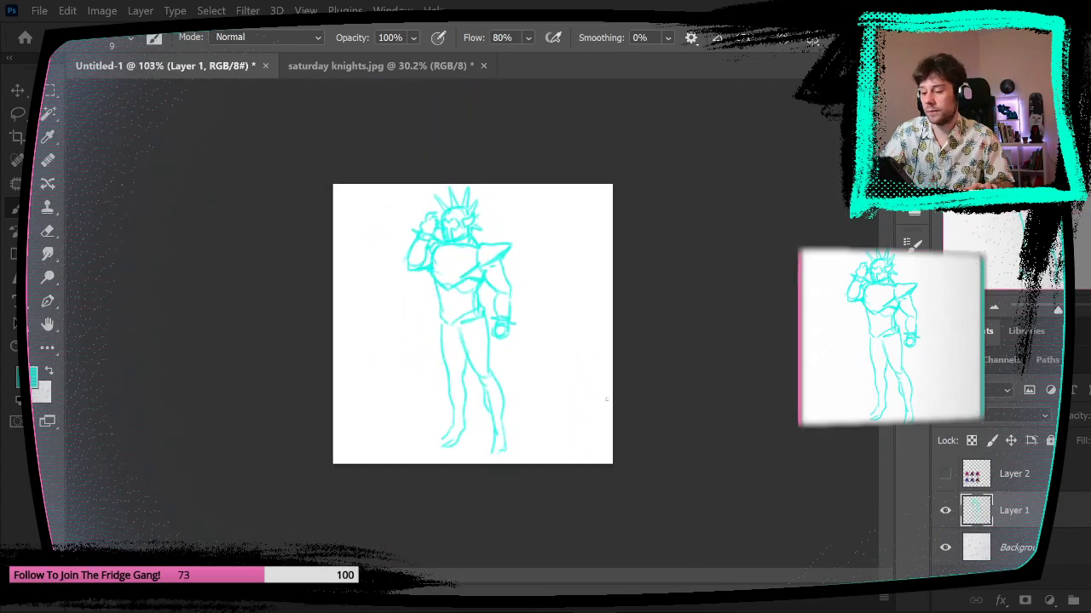
- Draw vertical panel lines down the abdomen between the chest plate and the waist
drag(577, 302, 612, 301)
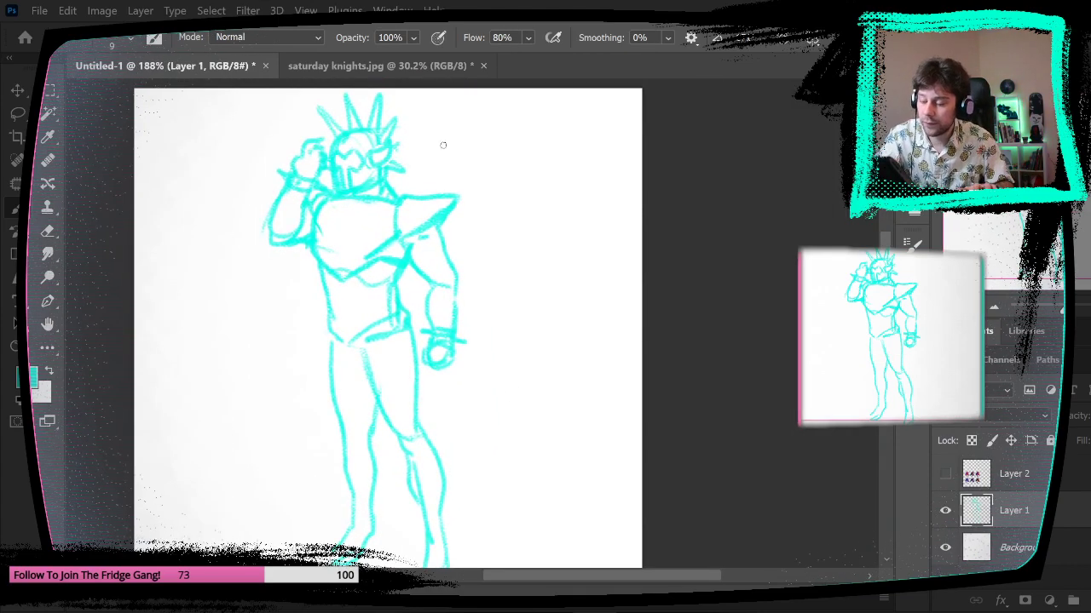
mouse_move(545, 397)
mouse_down()
mouse_move(523, 414)
mouse_move(531, 409)
mouse_up()
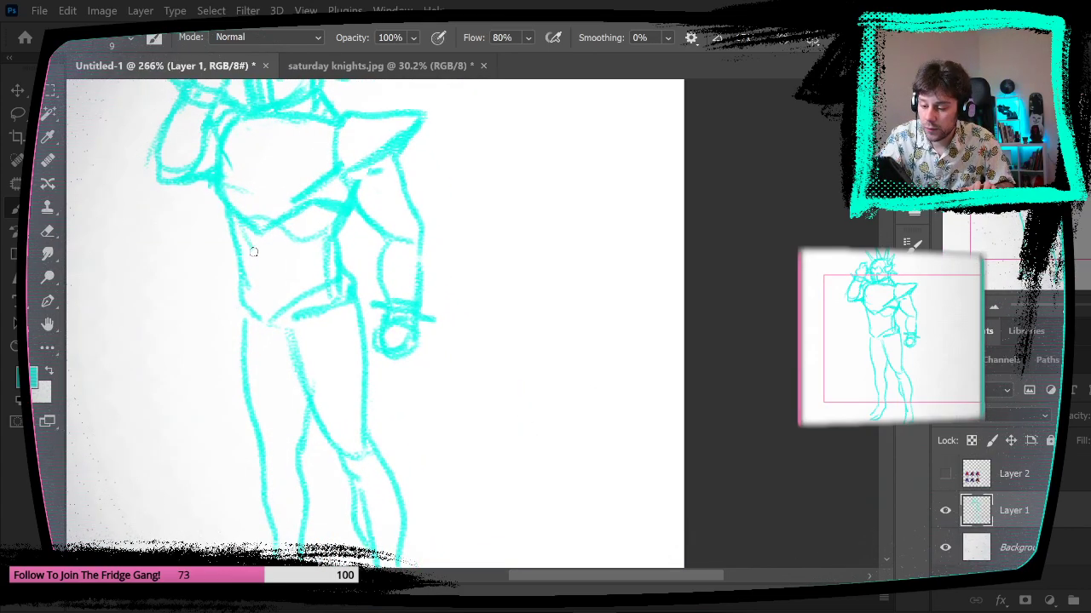
mouse_move(253, 252)
mouse_down()
mouse_move(261, 312)
mouse_move(282, 296)
mouse_move(286, 250)
mouse_move(312, 202)
mouse_up()
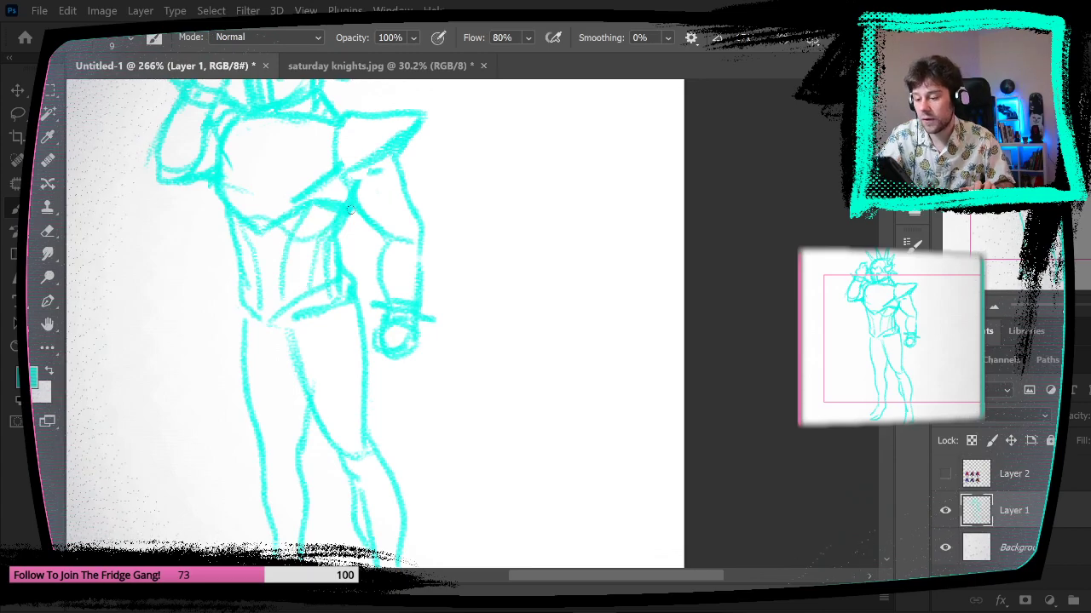
drag(416, 329, 372, 356)
- Try a large outlined letter M across the chest plate, and undo it
drag(496, 254, 551, 255)
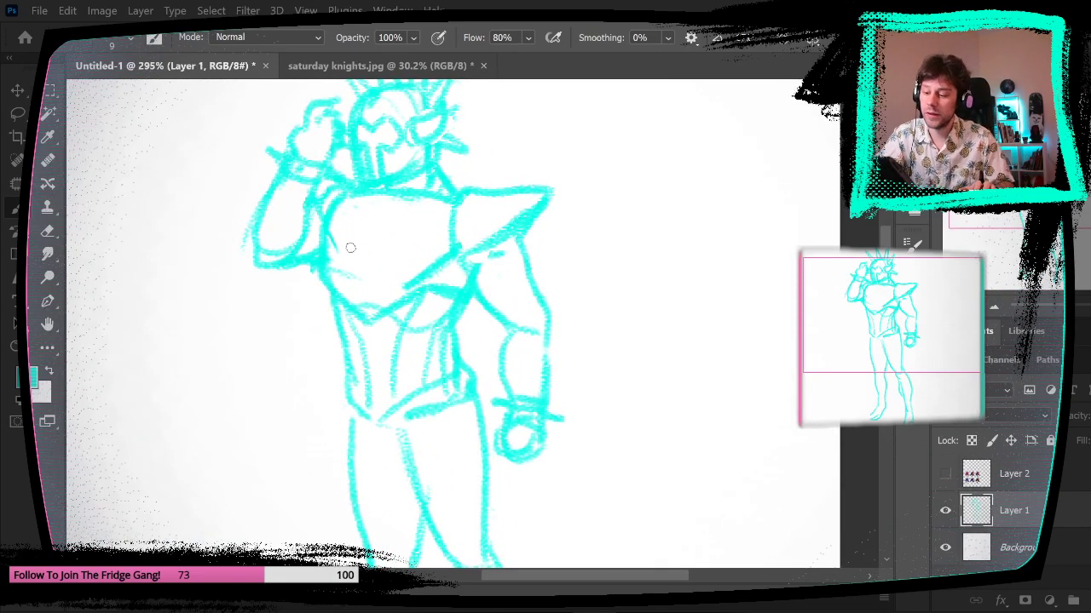
mouse_move(345, 259)
mouse_down()
mouse_move(354, 215)
mouse_move(371, 208)
mouse_move(358, 213)
mouse_move(373, 229)
mouse_move(394, 208)
mouse_move(413, 262)
mouse_move(393, 272)
mouse_move(382, 241)
mouse_move(366, 258)
mouse_move(358, 246)
mouse_move(351, 274)
mouse_move(334, 263)
mouse_move(352, 213)
mouse_up()
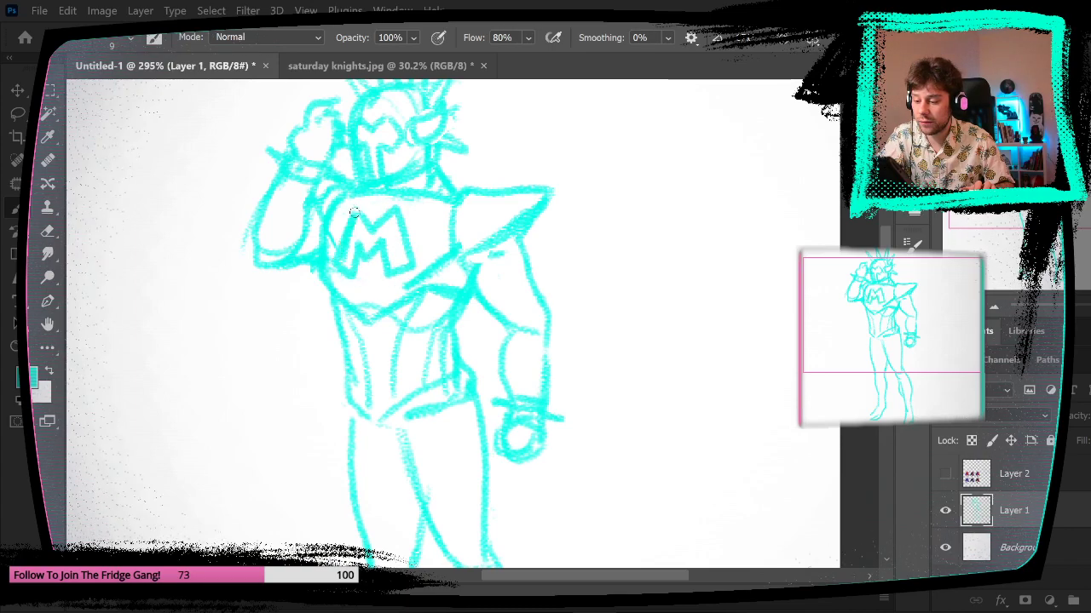
mouse_move(632, 317)
mouse_down()
mouse_move(598, 305)
mouse_move(573, 269)
mouse_up()
key(ctrl+z)
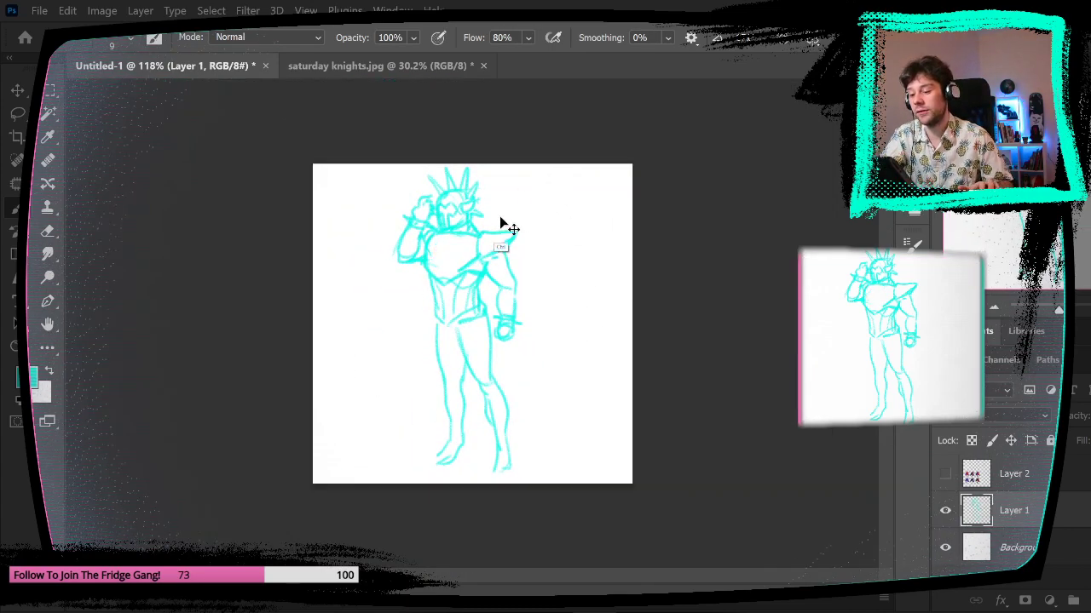
- Draw a small, bold letter M emblem in the middle of the chest plate
mouse_move(469, 246)
mouse_down()
mouse_move(431, 244)
mouse_move(443, 257)
mouse_move(463, 240)
mouse_move(472, 266)
mouse_move(471, 281)
mouse_move(432, 284)
mouse_up()
mouse_move(679, 397)
mouse_down()
mouse_move(633, 418)
mouse_move(678, 433)
mouse_up()
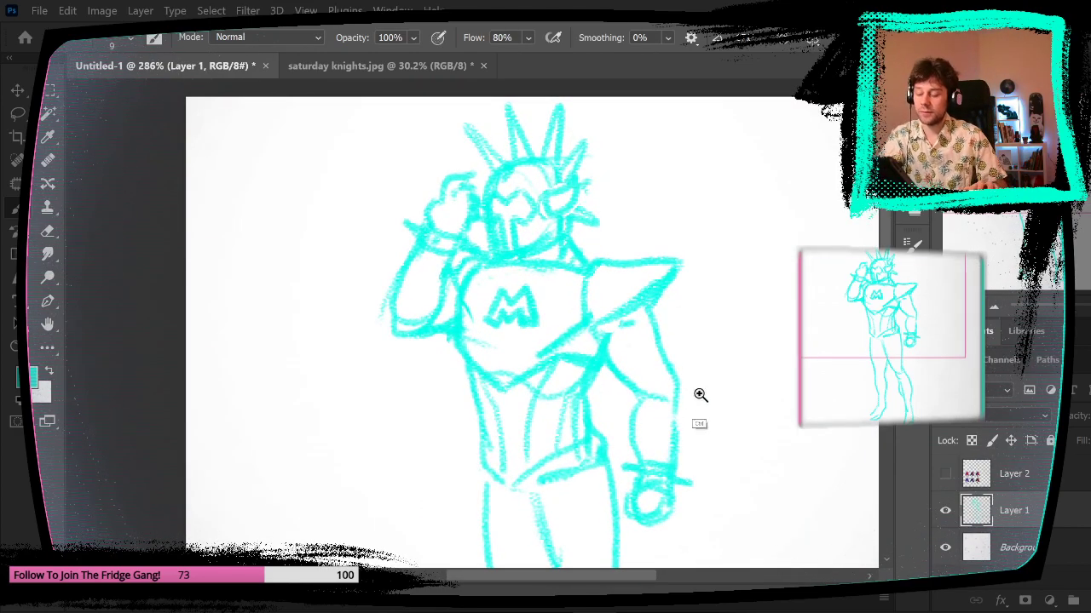
drag(699, 395, 638, 389)
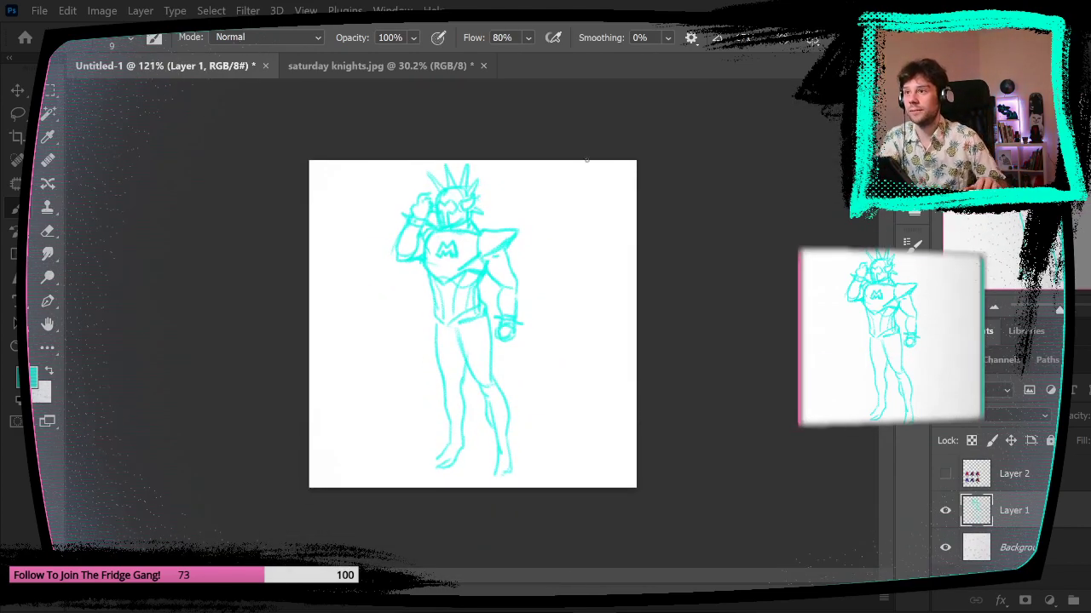
- Draw a rounded elbow pad on the lowered arm and reinforce the upper-arm and forearm edges around it
mouse_move(503, 254)
mouse_down()
mouse_move(551, 264)
mouse_move(545, 314)
mouse_move(518, 314)
mouse_move(538, 354)
mouse_move(522, 312)
mouse_up()
key(ctrl+z)
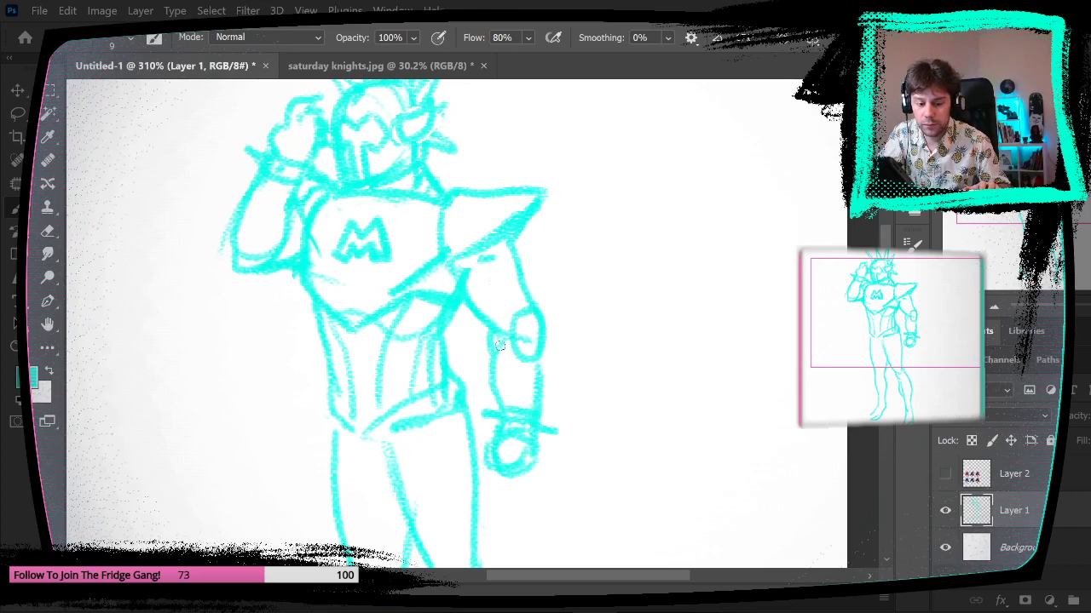
mouse_move(464, 312)
mouse_down()
mouse_move(511, 257)
mouse_move(528, 307)
mouse_up()
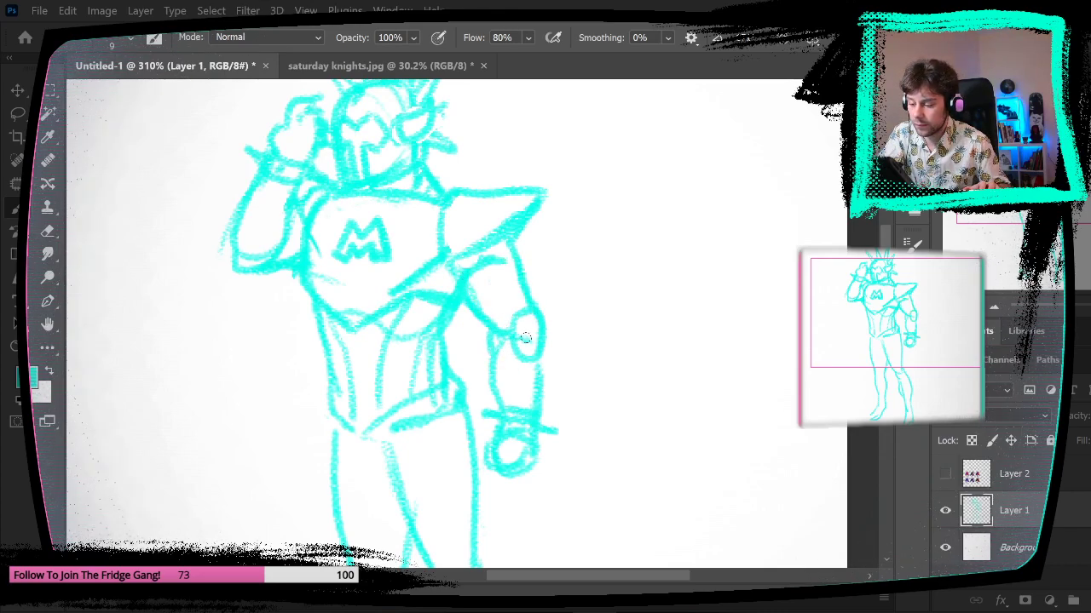
drag(501, 345, 495, 411)
drag(539, 365, 537, 402)
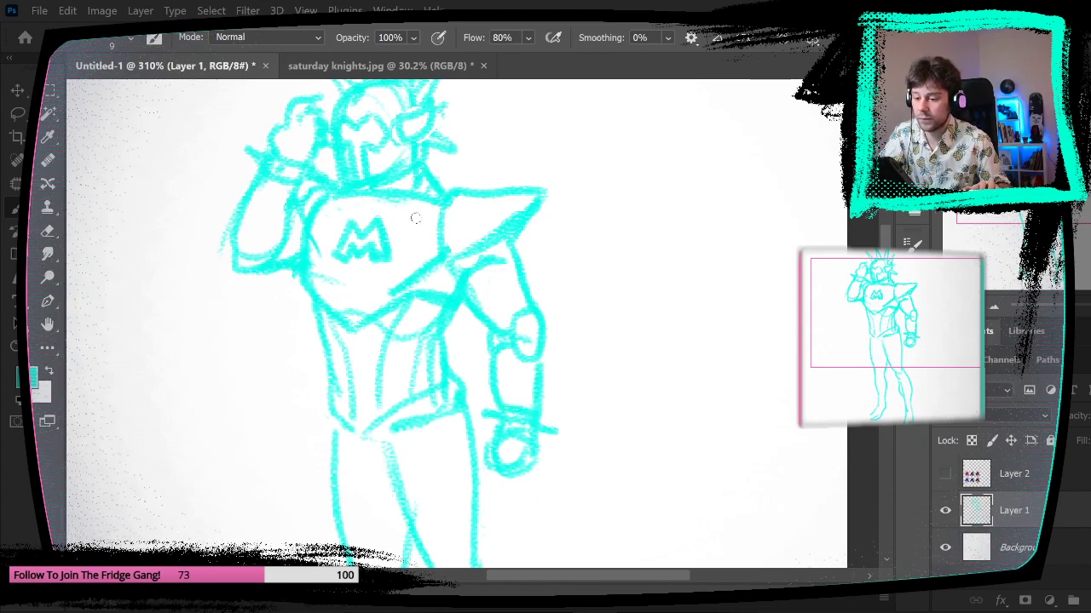
- Sketch a rounded elbow pad bulging from the bent elbow of the raised arm and shade its outer edge
mouse_move(280, 225)
mouse_down()
mouse_move(264, 261)
mouse_move(274, 257)
mouse_up()
drag(229, 218, 228, 266)
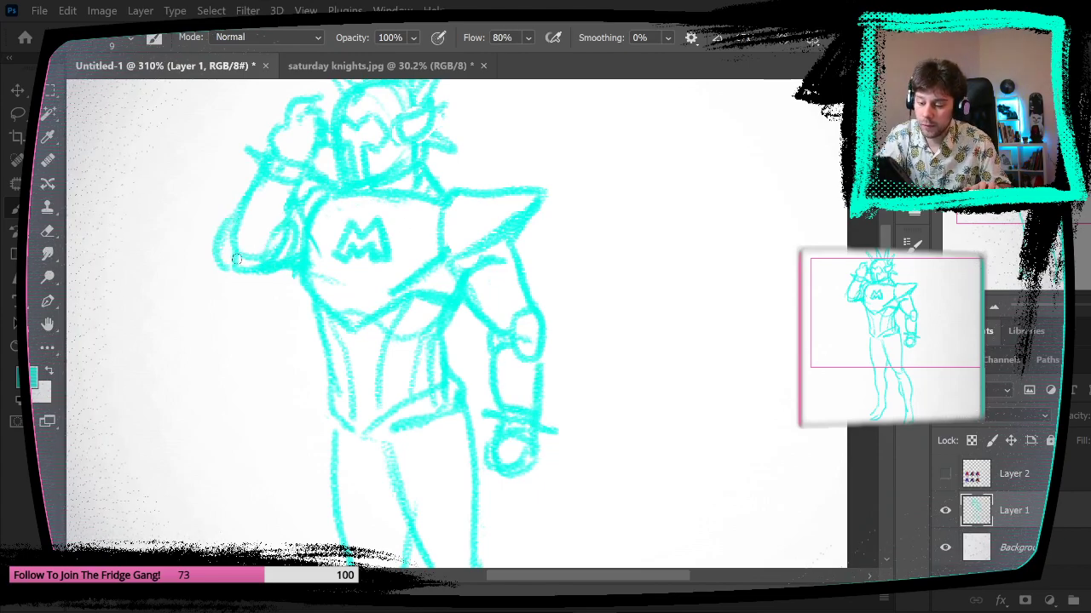
key(ctrl+z)
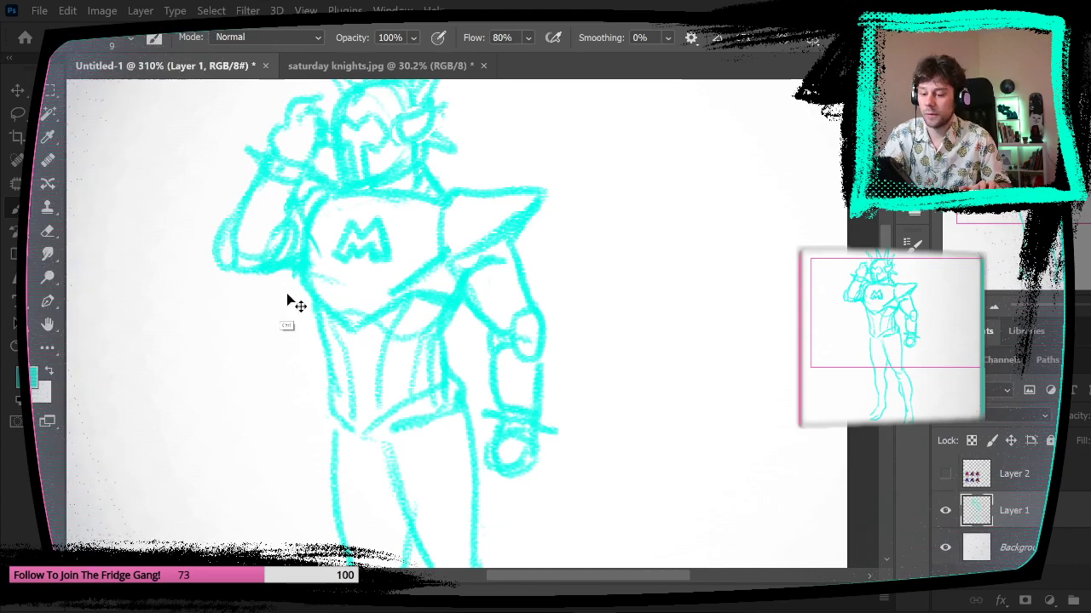
key(ctrl+z)
mouse_move(233, 257)
mouse_down()
mouse_move(226, 219)
mouse_move(265, 198)
mouse_move(229, 247)
mouse_up()
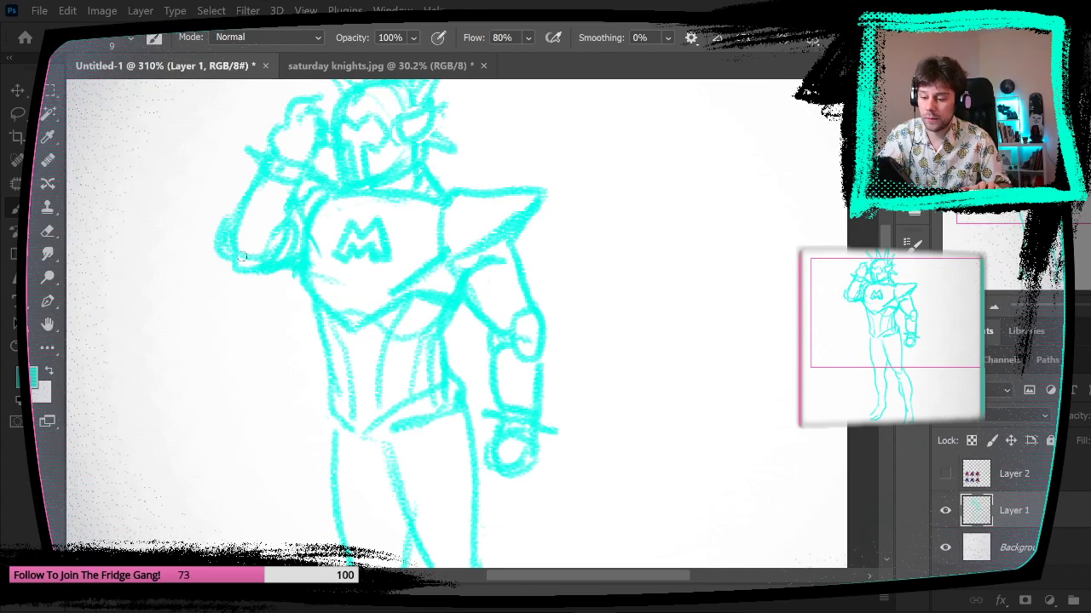
- Draw a belt across the waist with two round studs at the front
drag(653, 447, 594, 460)
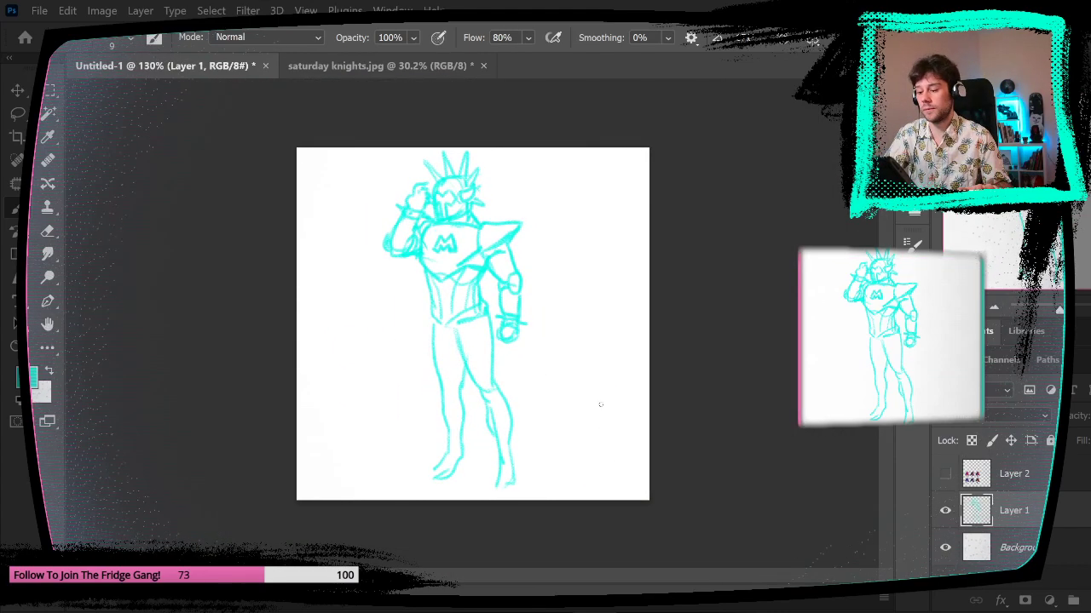
drag(504, 313, 540, 311)
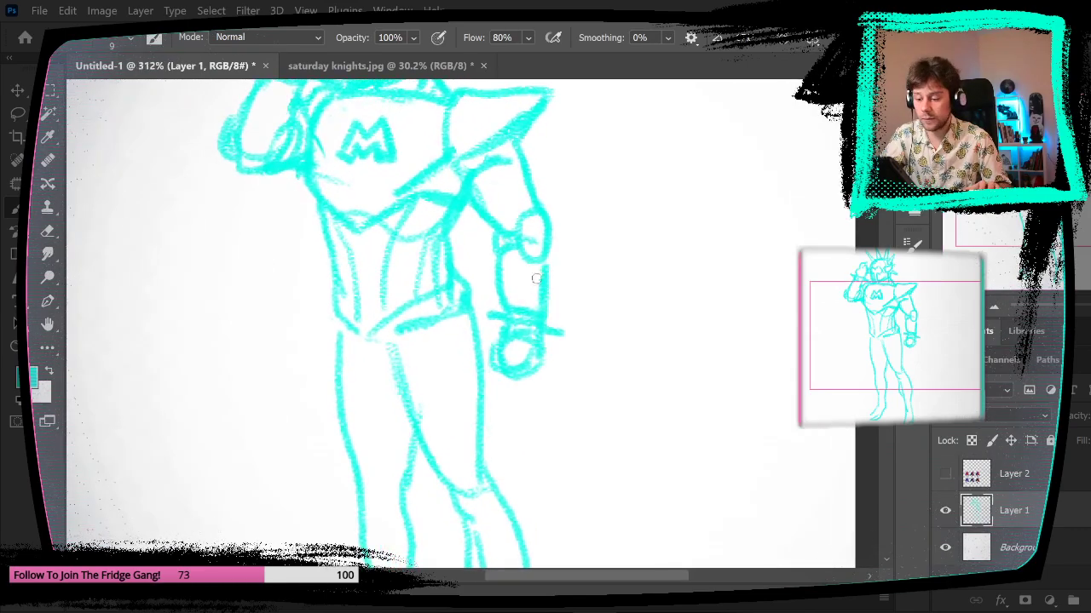
drag(339, 311, 340, 312)
mouse_move(408, 315)
mouse_down()
mouse_move(362, 327)
mouse_move(423, 317)
mouse_move(454, 292)
mouse_move(493, 354)
mouse_up()
drag(476, 296, 491, 352)
key(ctrl+z)
key(ctrl+z)
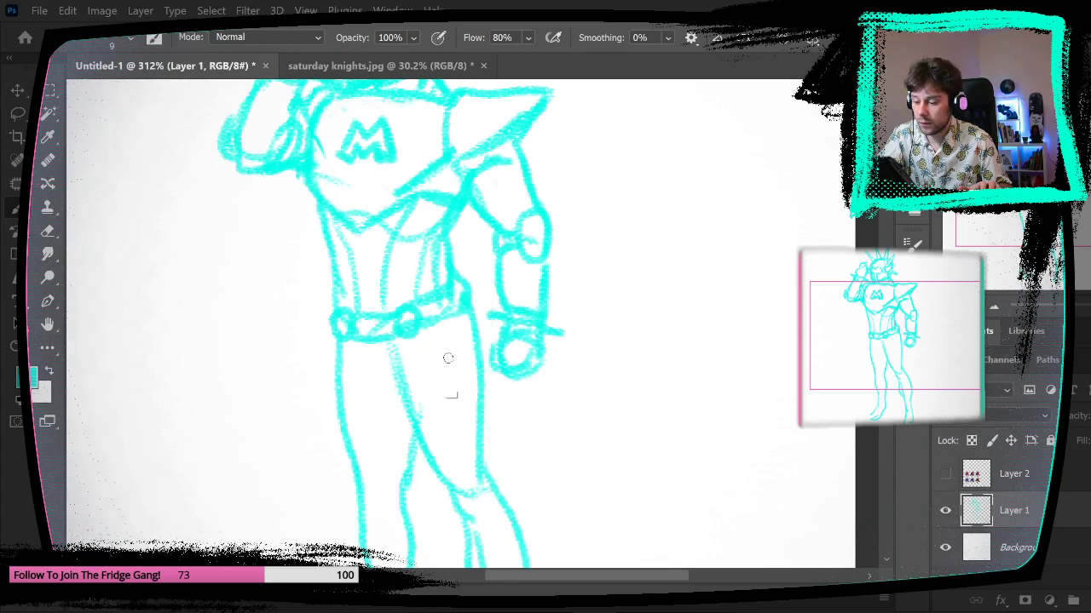
- Draw an angular hip plate hanging from the belt beside the lowered hand, and a narrow one on the opposite hip
mouse_move(426, 303)
mouse_down()
mouse_move(431, 365)
mouse_move(486, 380)
mouse_up()
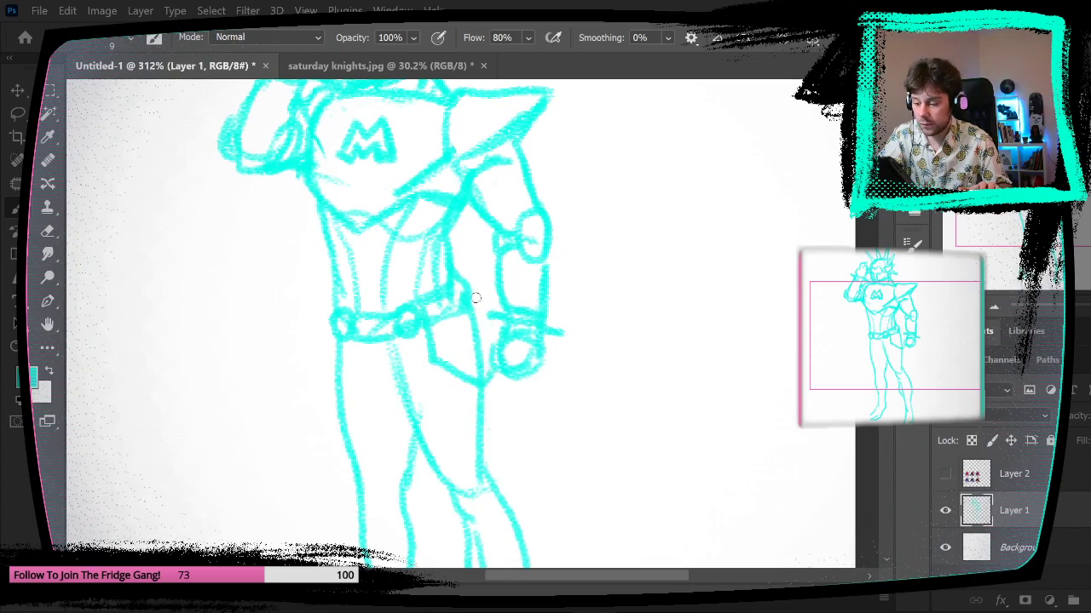
drag(336, 329, 323, 412)
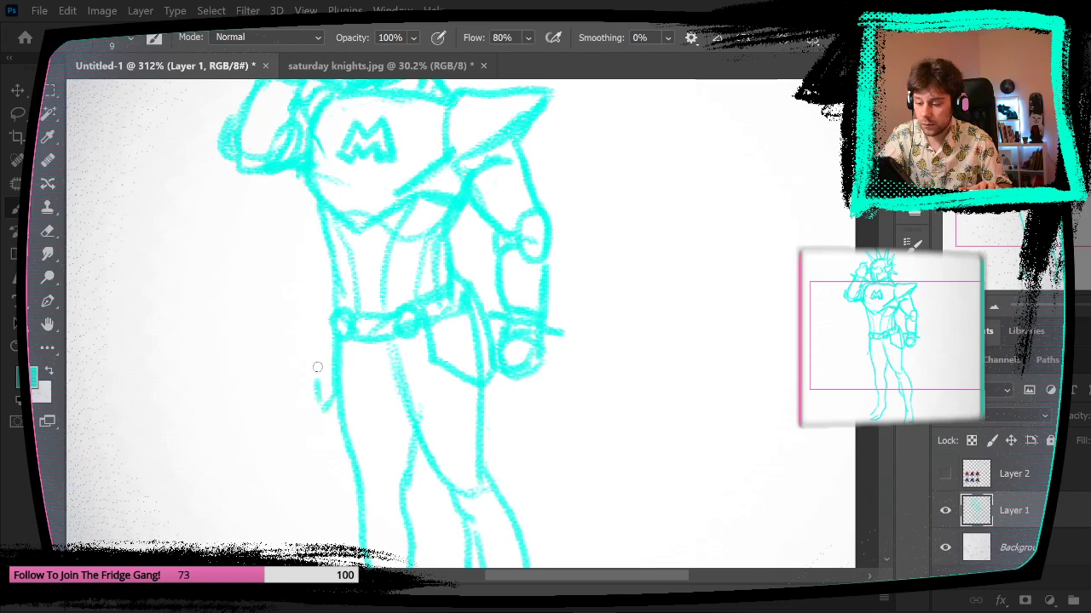
drag(317, 367, 331, 312)
key(ctrl+z)
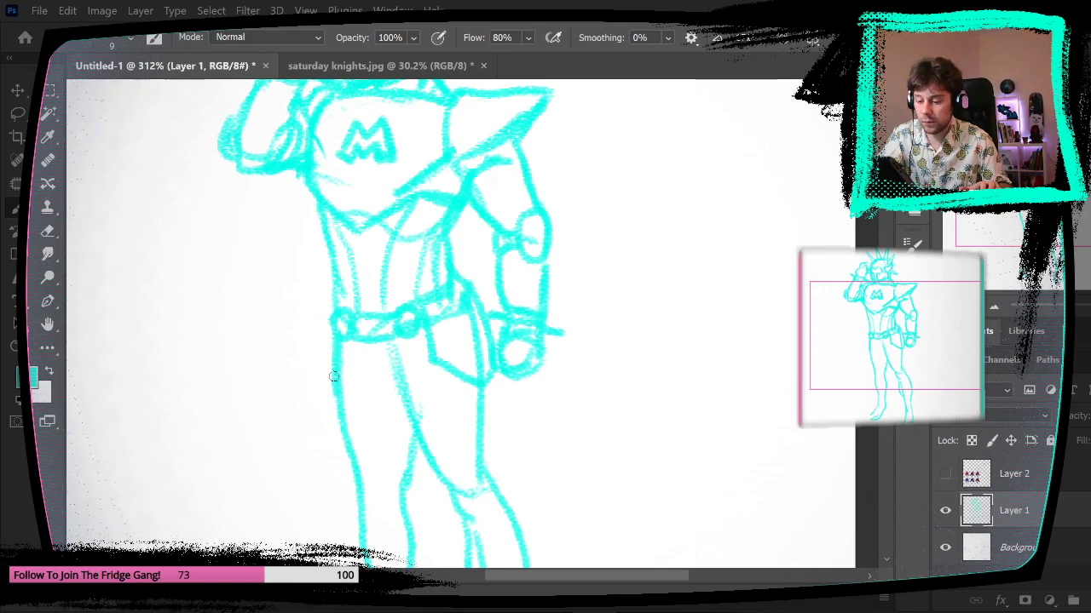
mouse_move(334, 377)
mouse_down()
mouse_move(314, 399)
mouse_move(332, 310)
mouse_up()
mouse_move(601, 431)
mouse_down()
mouse_move(547, 425)
mouse_move(580, 426)
mouse_up()
key(ctrl+z)
drag(292, 287, 288, 378)
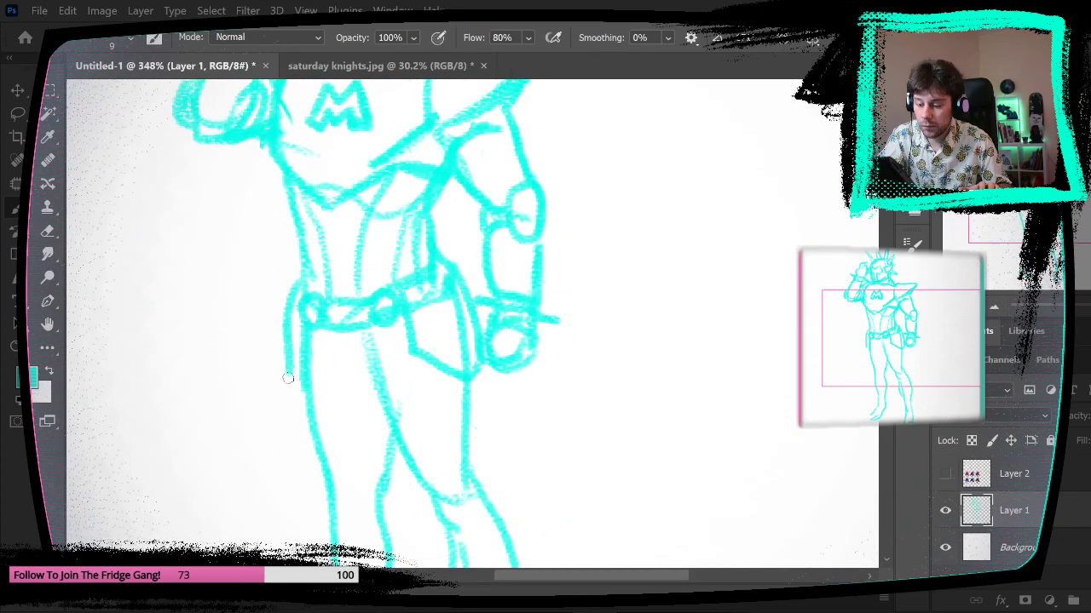
- Draw two long, nearly vertical cloth edges hanging from the belt past the knee on either side of the raised-arm side's leg
mouse_move(645, 438)
mouse_down()
mouse_move(606, 455)
mouse_move(622, 453)
mouse_up()
drag(621, 401, 568, 312)
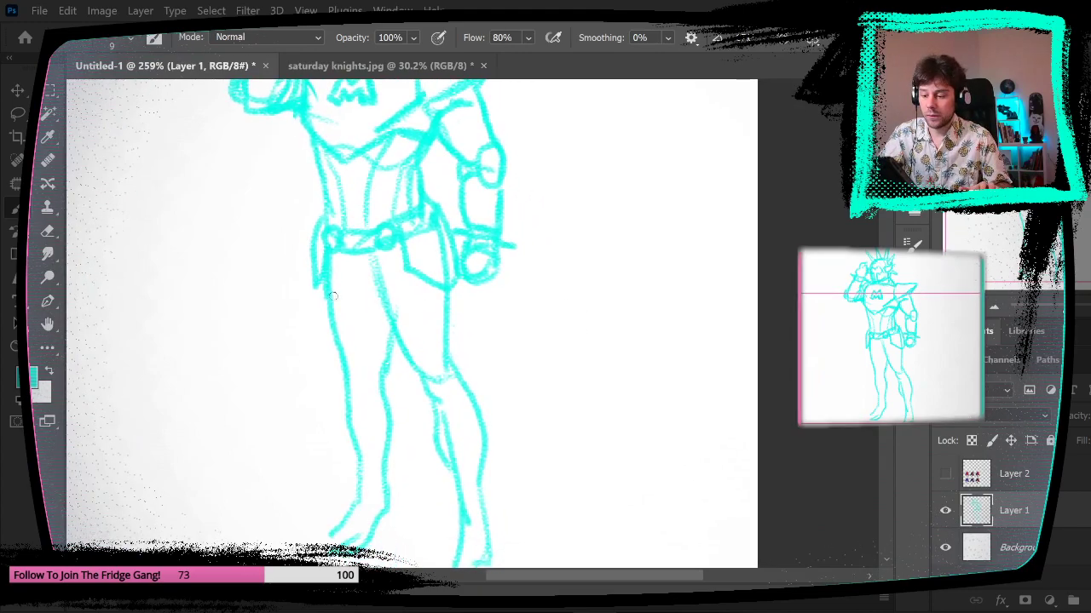
drag(325, 259, 321, 419)
drag(392, 246, 396, 435)
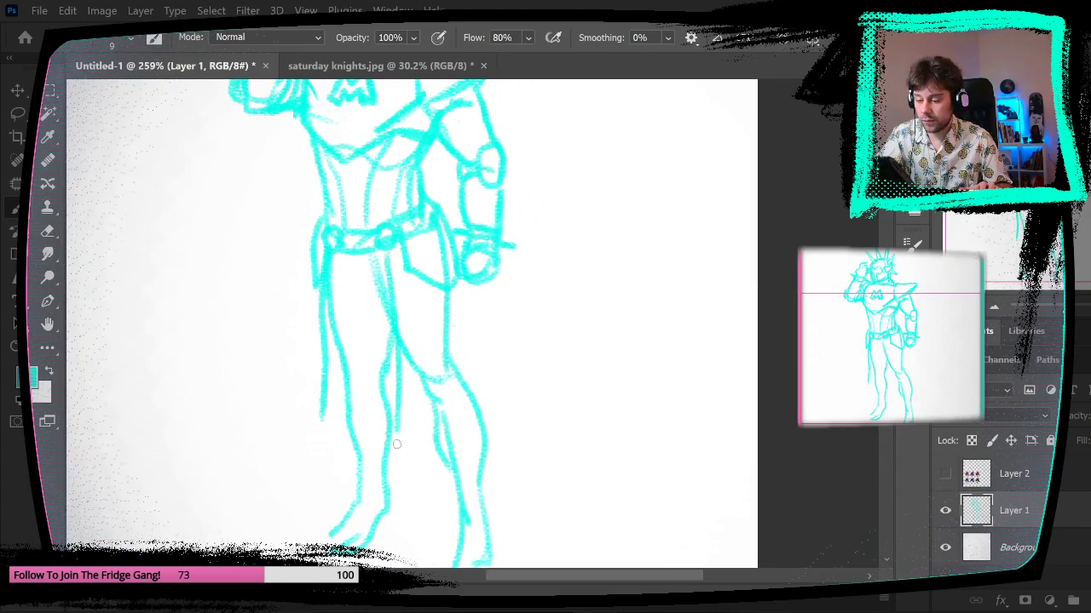
- Sketch the bottom hem joining the two long edges of the cloth hanging from the belt
drag(323, 420, 419, 432)
key(ctrl+z)
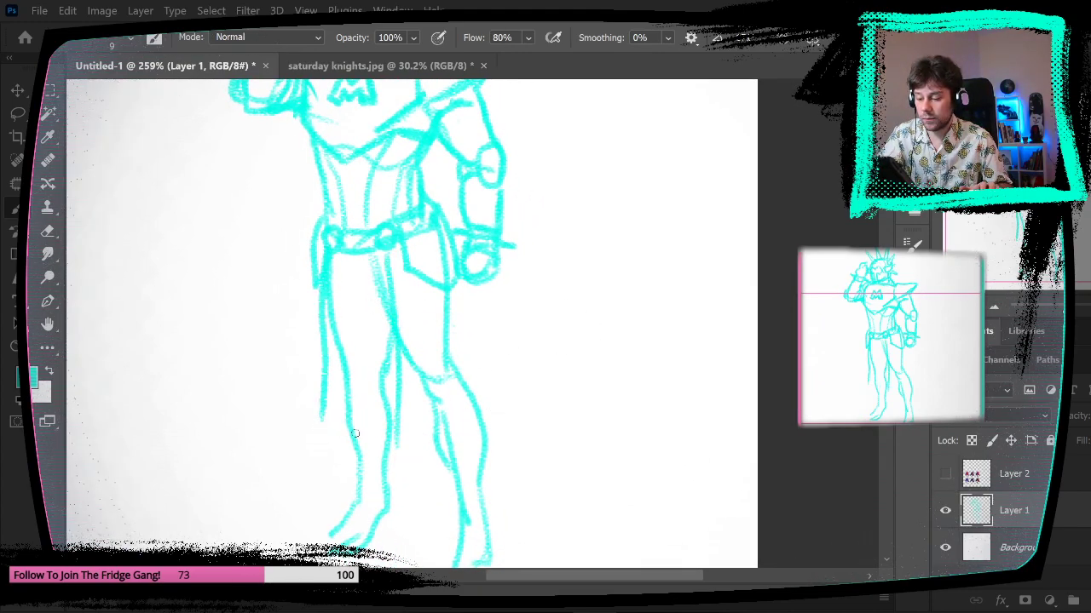
drag(322, 417, 396, 433)
- Erase the leg lines showing through the hanging cloth panel and clean up around the hip
key(e)
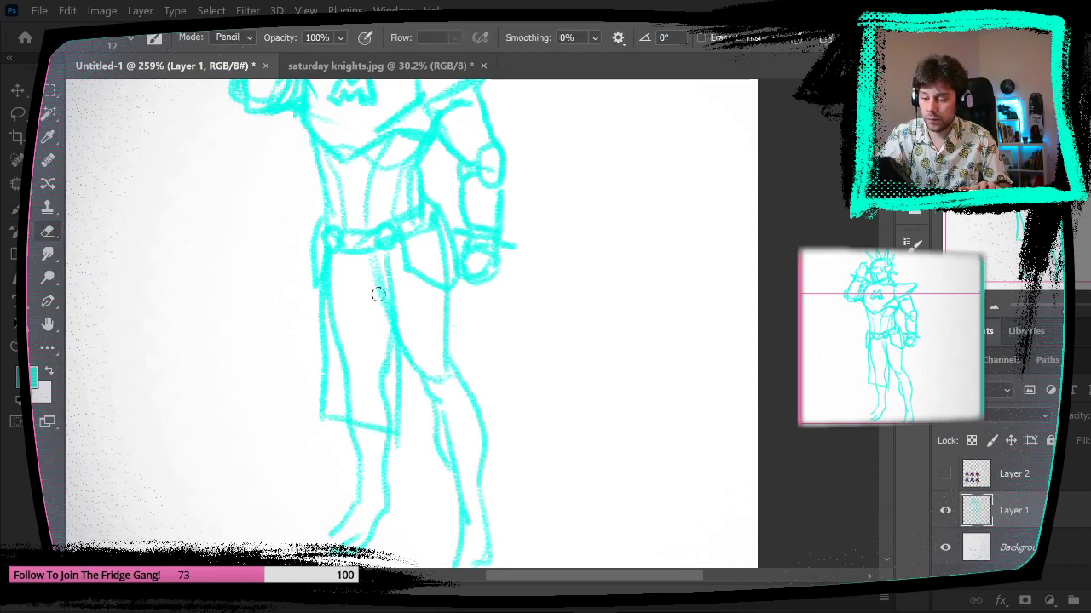
mouse_move(372, 264)
mouse_down()
mouse_move(383, 367)
mouse_move(370, 409)
mouse_move(336, 295)
mouse_up()
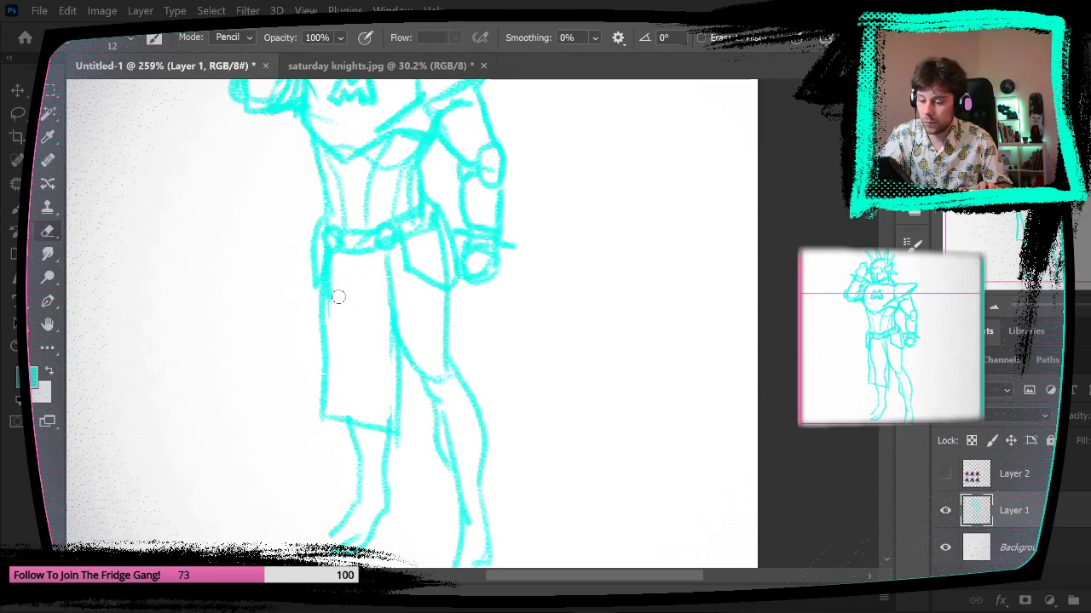
drag(437, 236, 443, 278)
drag(590, 298, 585, 319)
drag(593, 253, 595, 391)
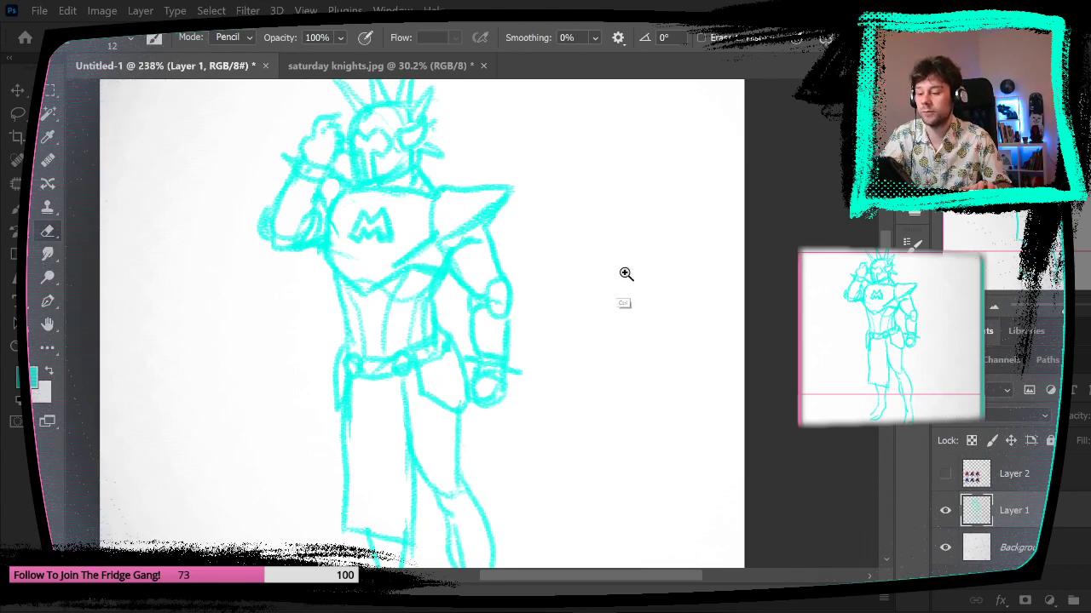
drag(625, 274, 580, 277)
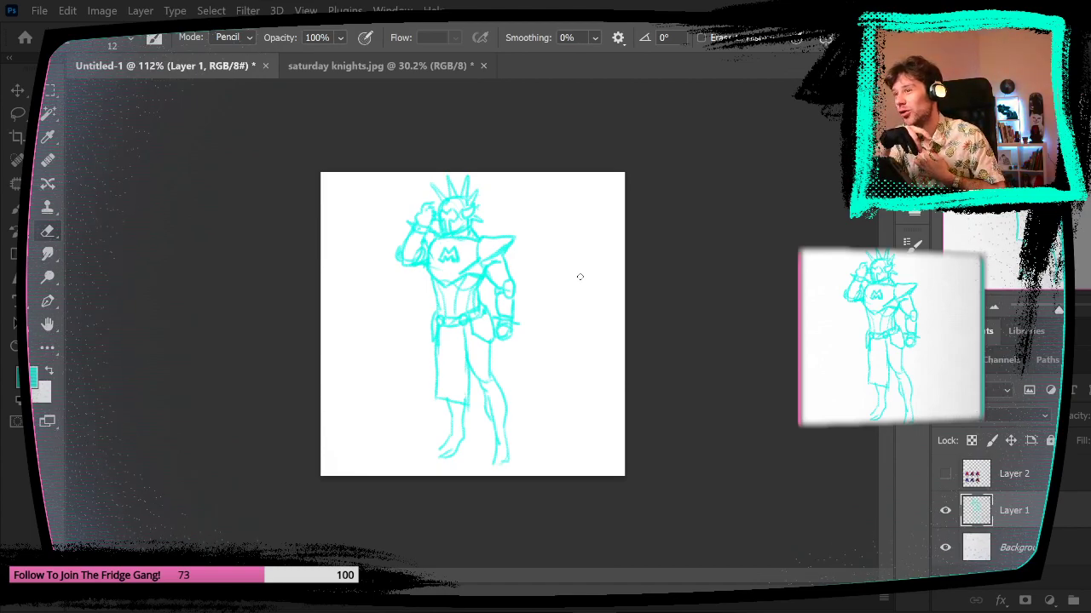
- Sketch a round knee guard on the uncovered leg and reinforce the outer thigh line above it
drag(514, 400, 584, 426)
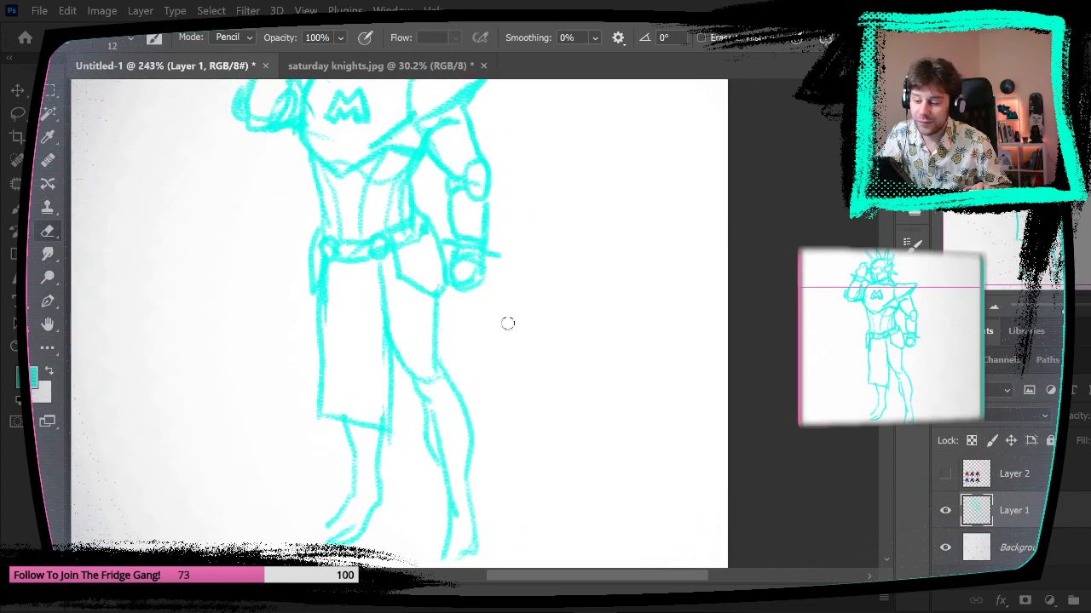
key(b)
drag(415, 387, 444, 408)
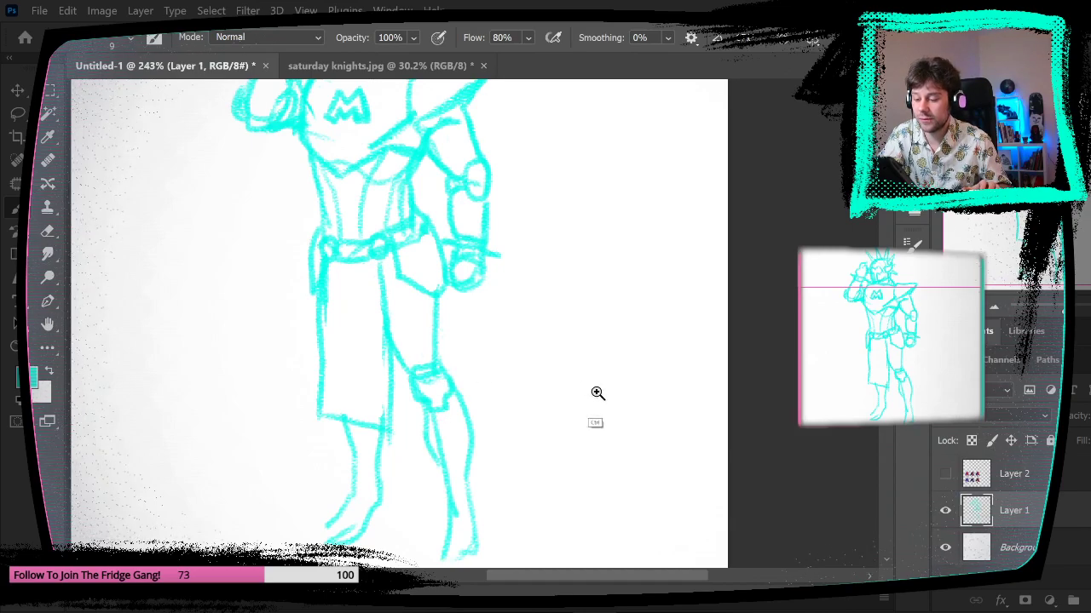
drag(597, 392, 558, 392)
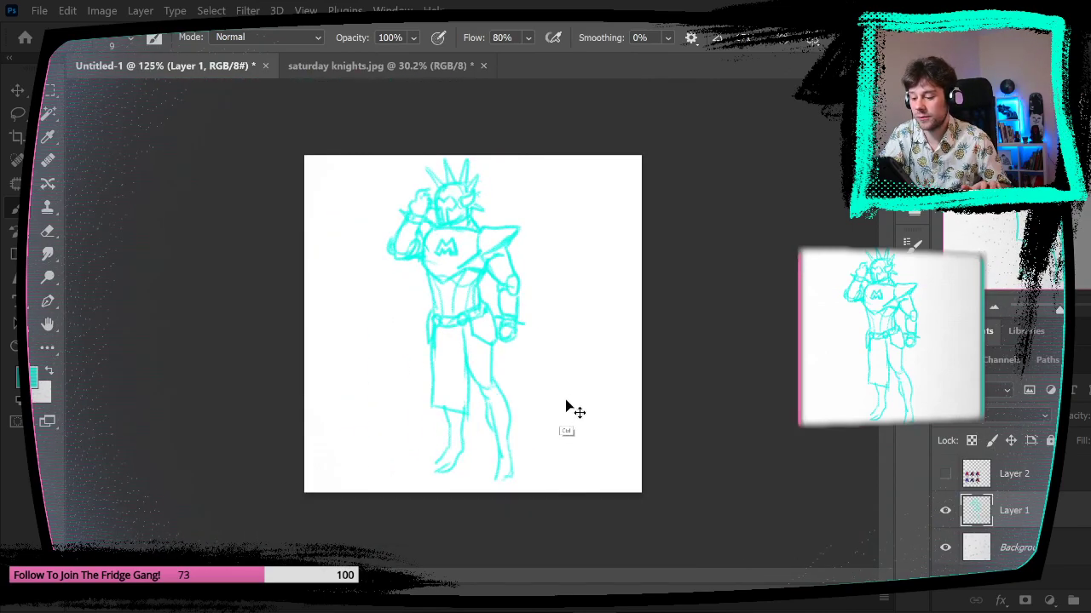
drag(513, 392, 589, 375)
mouse_move(421, 373)
mouse_down()
mouse_move(443, 415)
mouse_move(465, 398)
mouse_up()
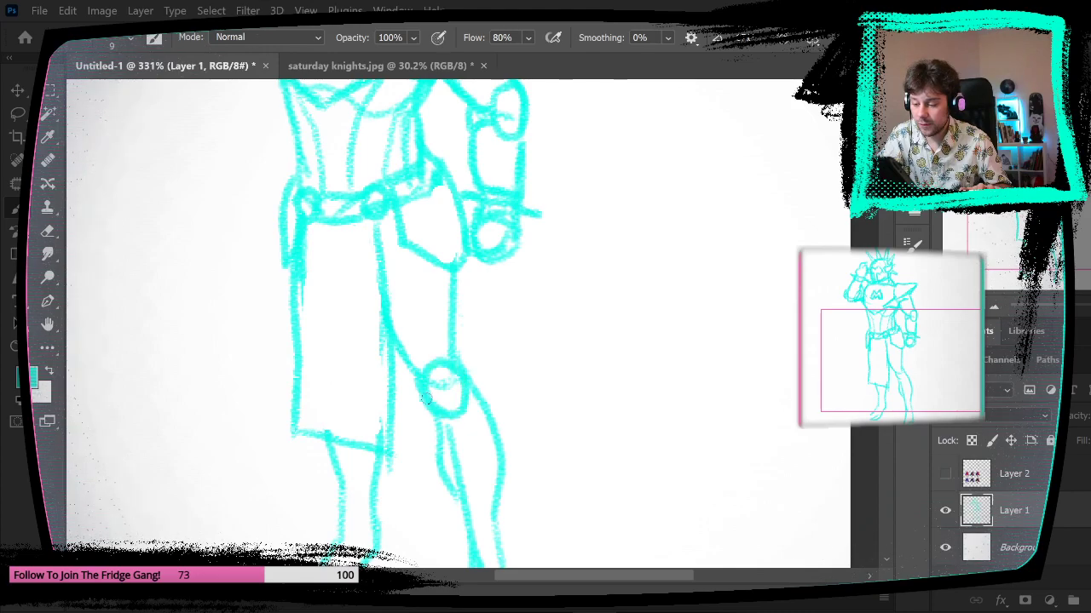
drag(454, 351, 456, 309)
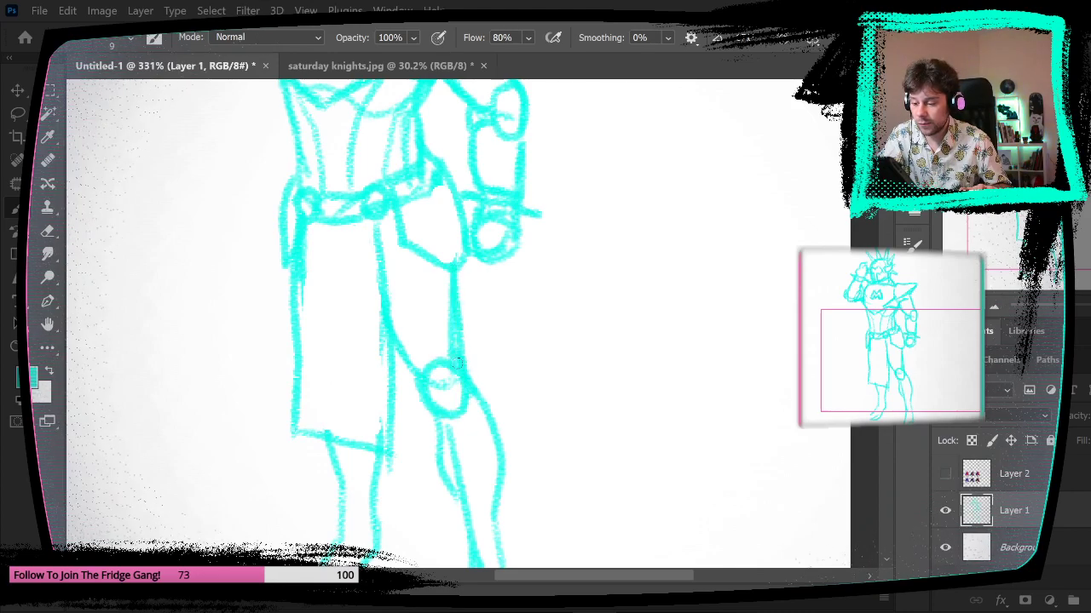
drag(461, 368, 461, 259)
- Try to sketch a cuff line across the ankle of the uncovered leg
drag(558, 448, 524, 301)
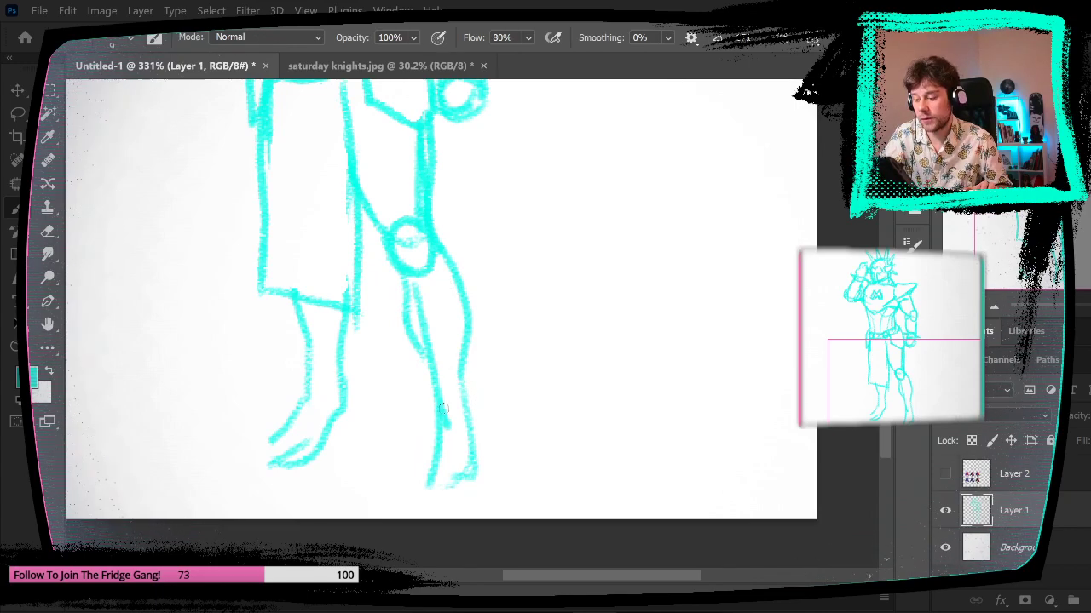
drag(440, 414, 466, 397)
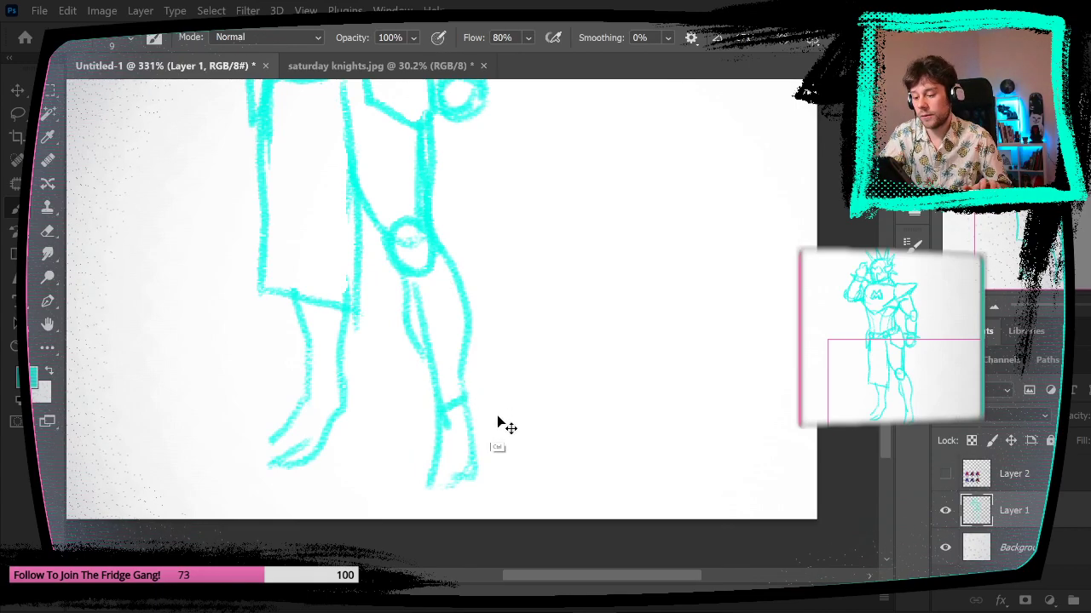
key(ctrl+z)
drag(600, 346, 549, 372)
drag(547, 421, 594, 417)
drag(574, 377, 559, 344)
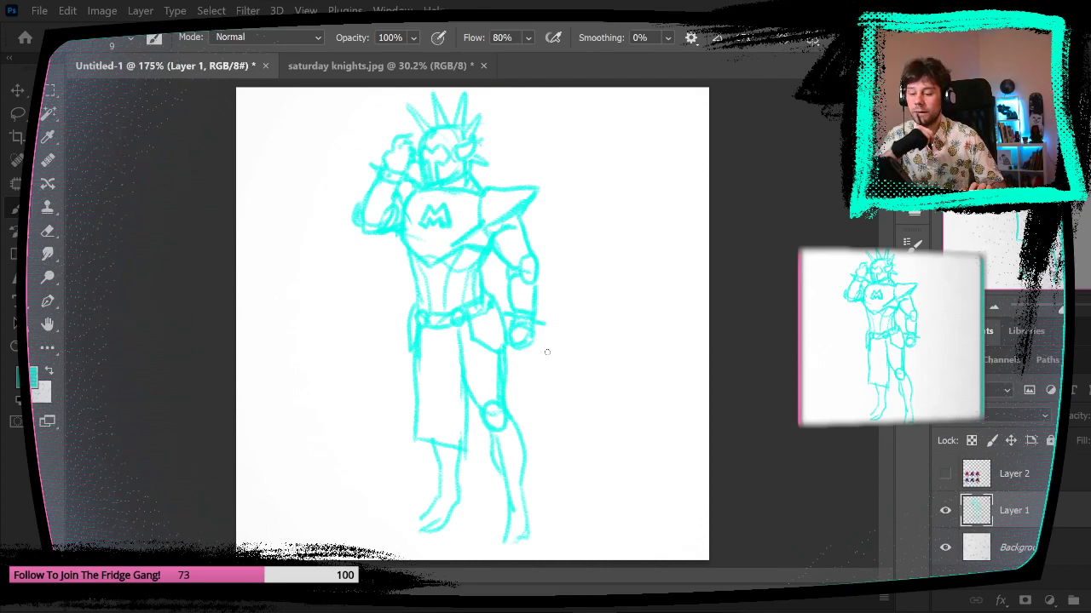
key(f)
key(l)
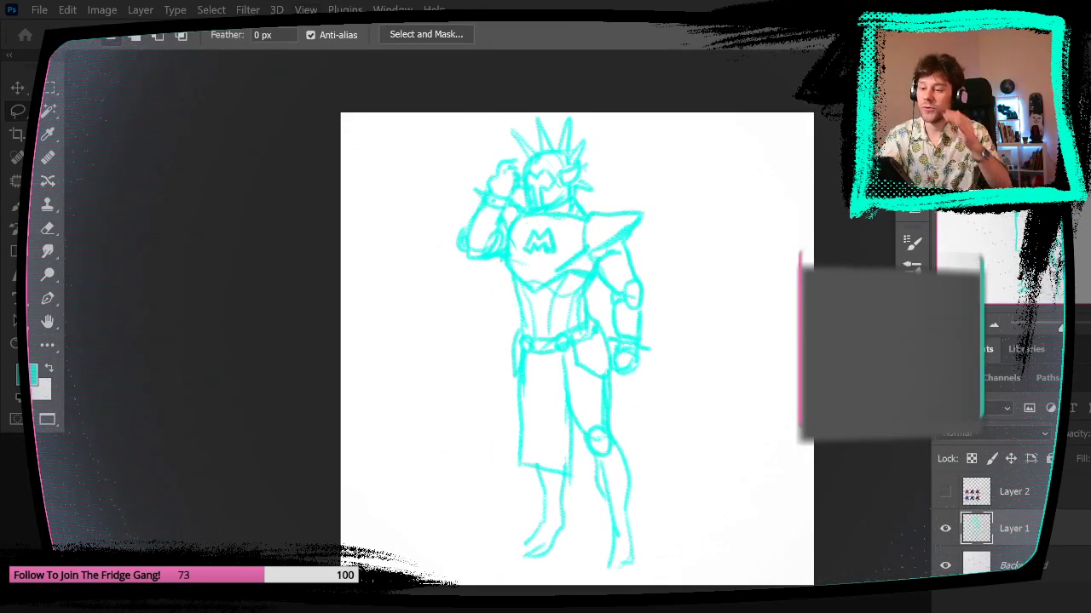
click(306, 9)
mouse_move(477, 322)
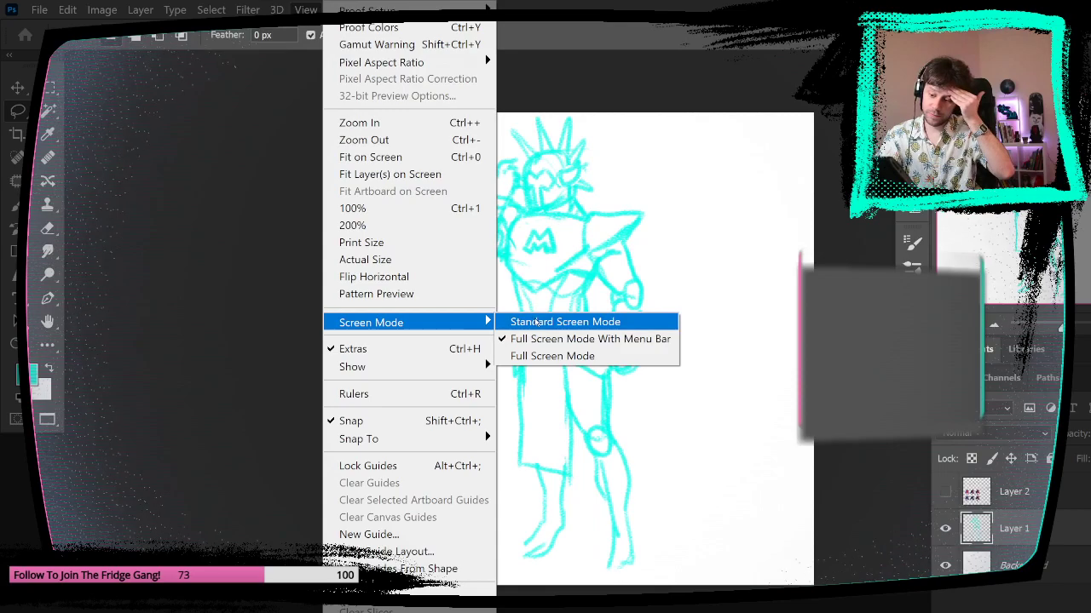
click(536, 321)
- Lasso the round knee guard, nudge it slightly into better alignment with the leg, and deselect it
mouse_move(510, 416)
mouse_down()
mouse_move(484, 438)
mouse_move(508, 412)
mouse_up()
key(v)
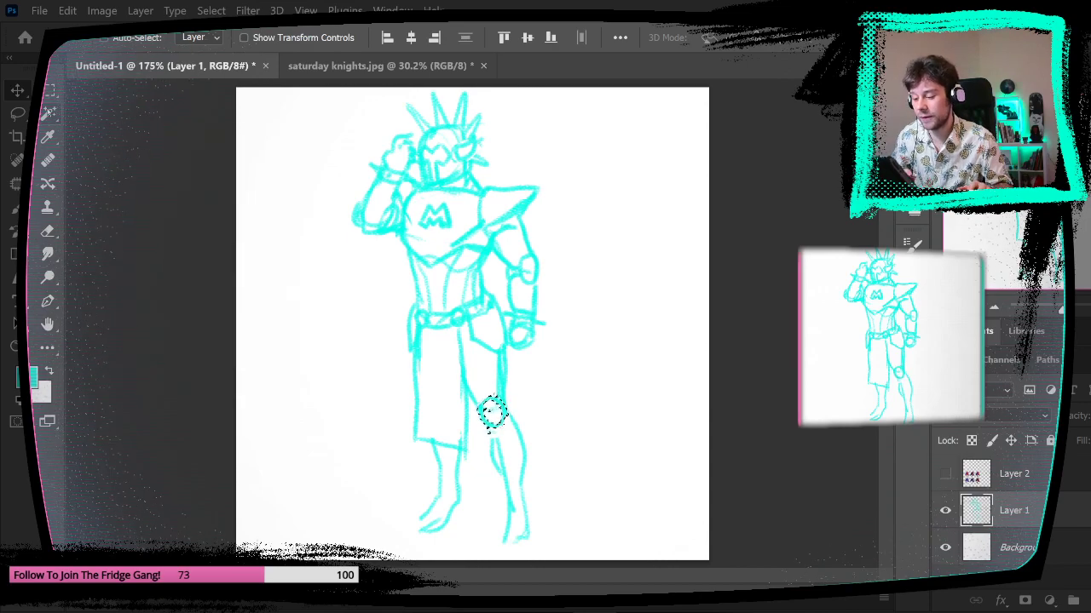
key(m)
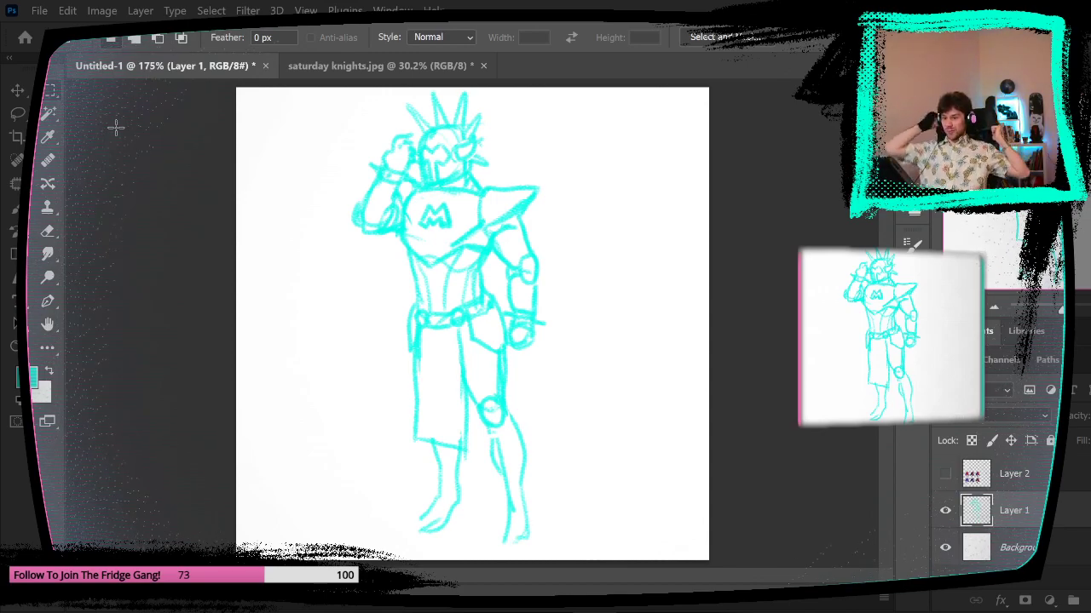
key(f)
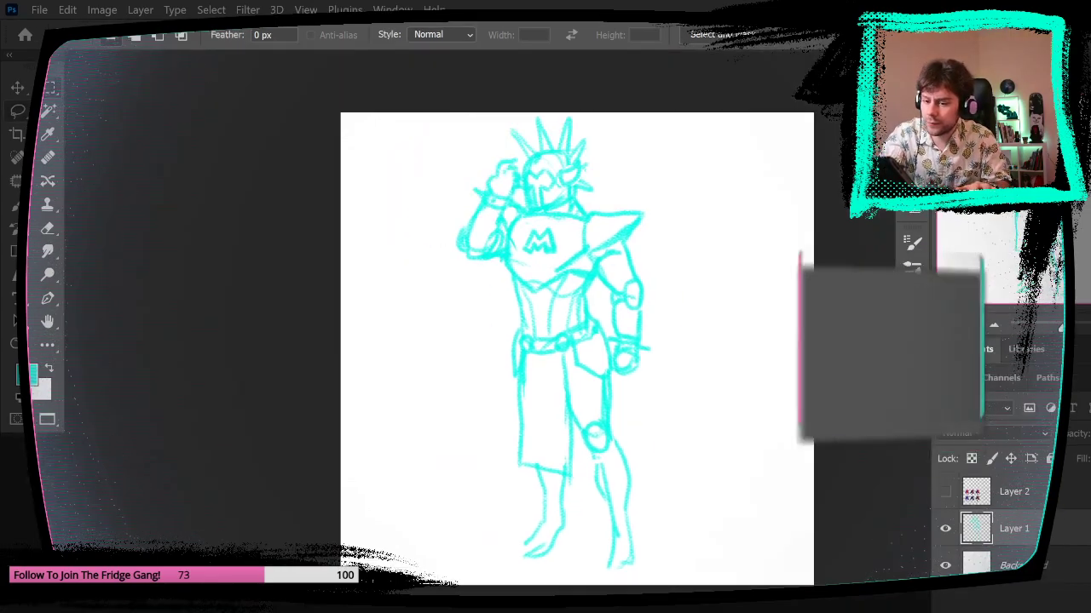
key(l)
click(308, 11)
mouse_move(461, 322)
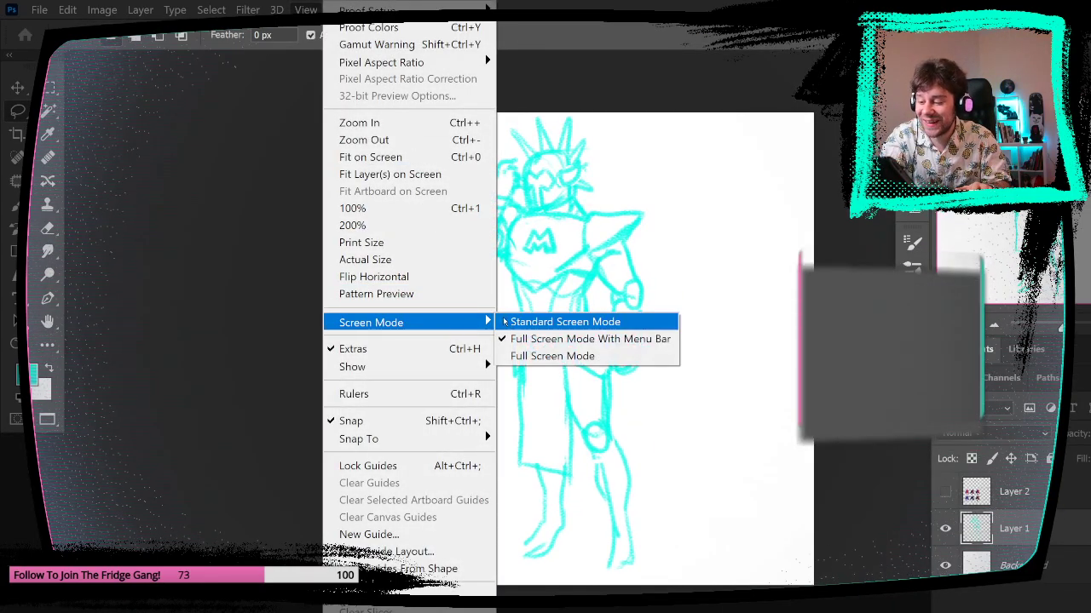
click(554, 323)
- Select the raised forearm and fist with a freehand Lasso outline that excludes the helmet and torso
drag(437, 138, 503, 139)
mouse_move(419, 118)
mouse_down()
mouse_move(433, 177)
mouse_move(403, 262)
mouse_up()
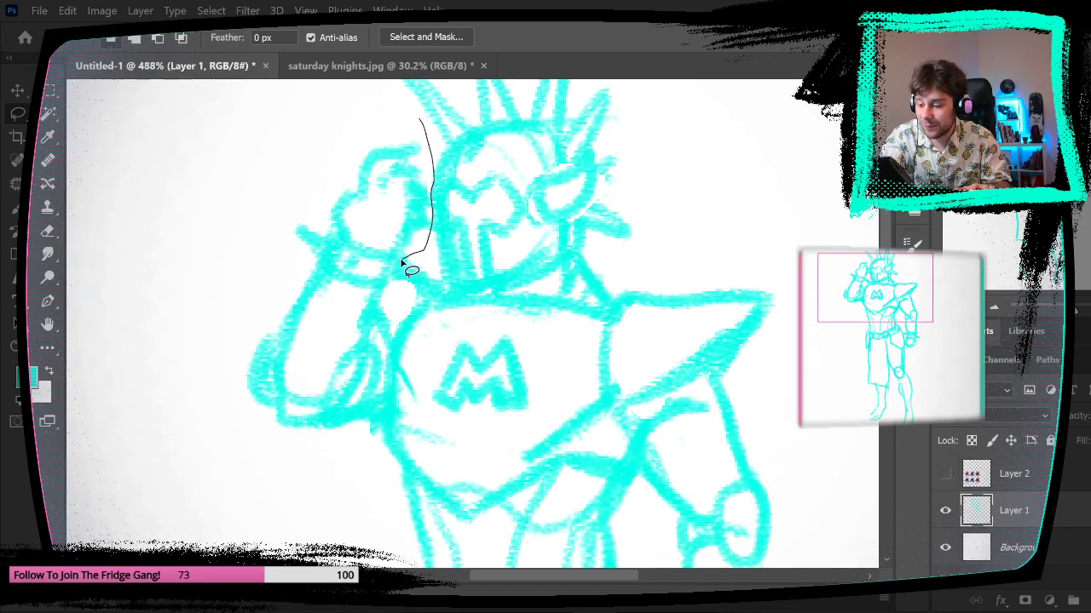
drag(388, 300, 391, 298)
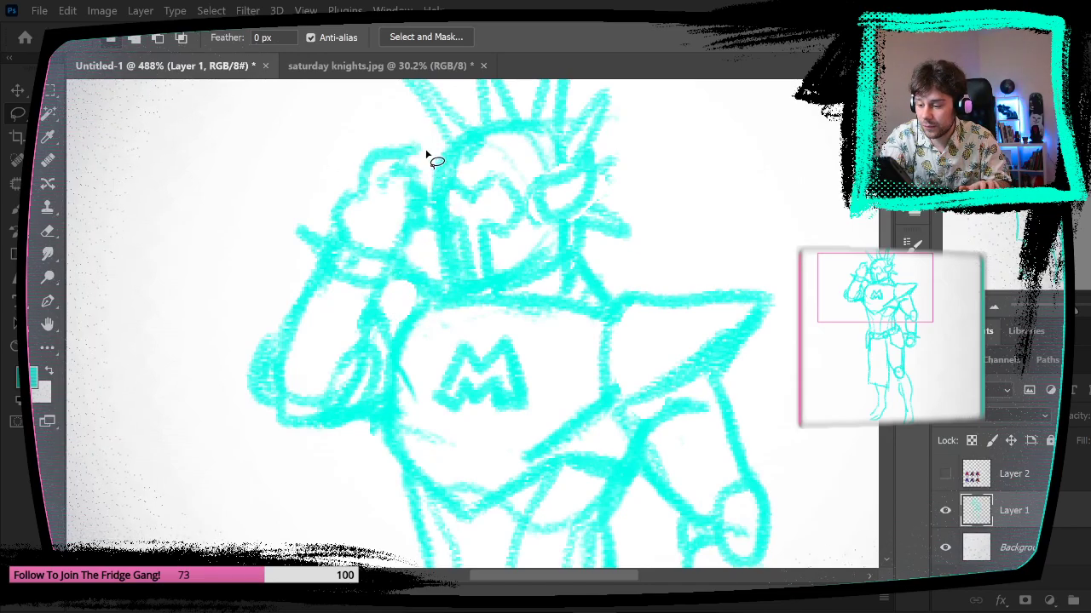
mouse_move(420, 128)
mouse_down()
mouse_move(432, 270)
mouse_move(377, 314)
mouse_move(374, 402)
mouse_move(300, 459)
mouse_move(366, 127)
mouse_up()
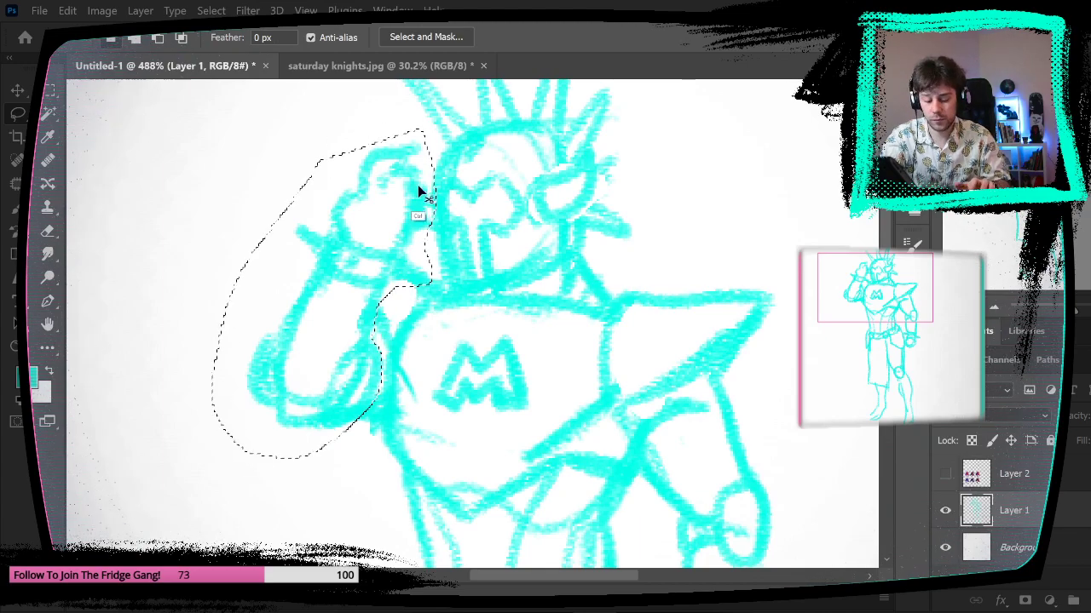
- Free-transform the selected forearm and shift it away from the helmet to X 164.50 px
key(ctrl+t)
key(Left)
key(Left)
key(Left)
key(Left)
key(Left)
key(Left)
key(Left)
key(Left)
key(Left)
key(Left)
key(Left)
key(Left)
key(Left)
key(Left)
key(Left)
key(Left)
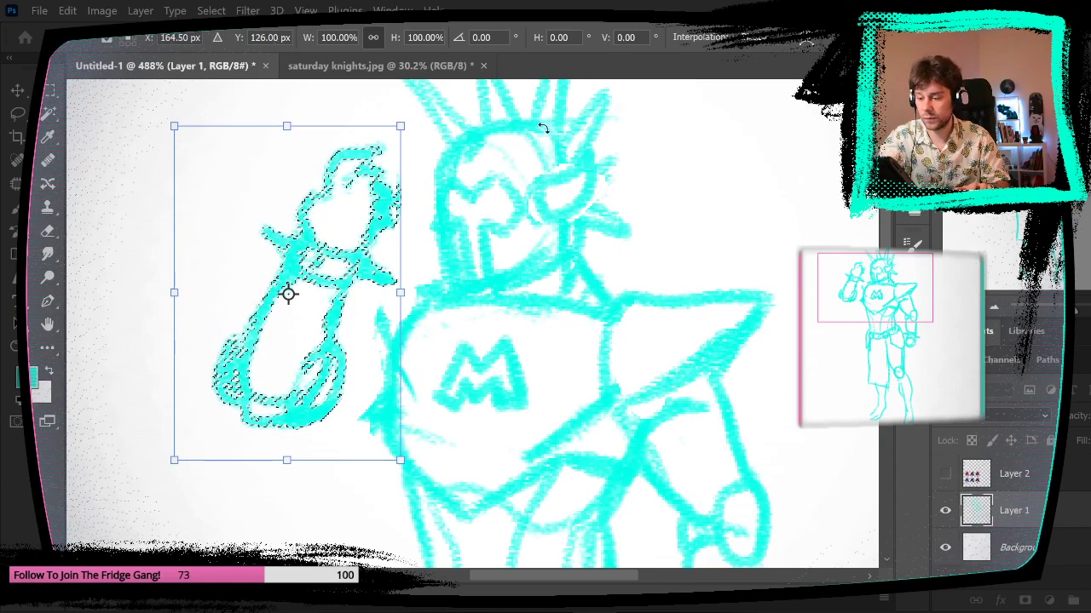
- Rotate the forearm to -6.43°, shift it outward to X 157.50 px, apply the transform and deselect
mouse_move(541, 122)
mouse_down()
mouse_move(518, 103)
mouse_move(540, 96)
mouse_up()
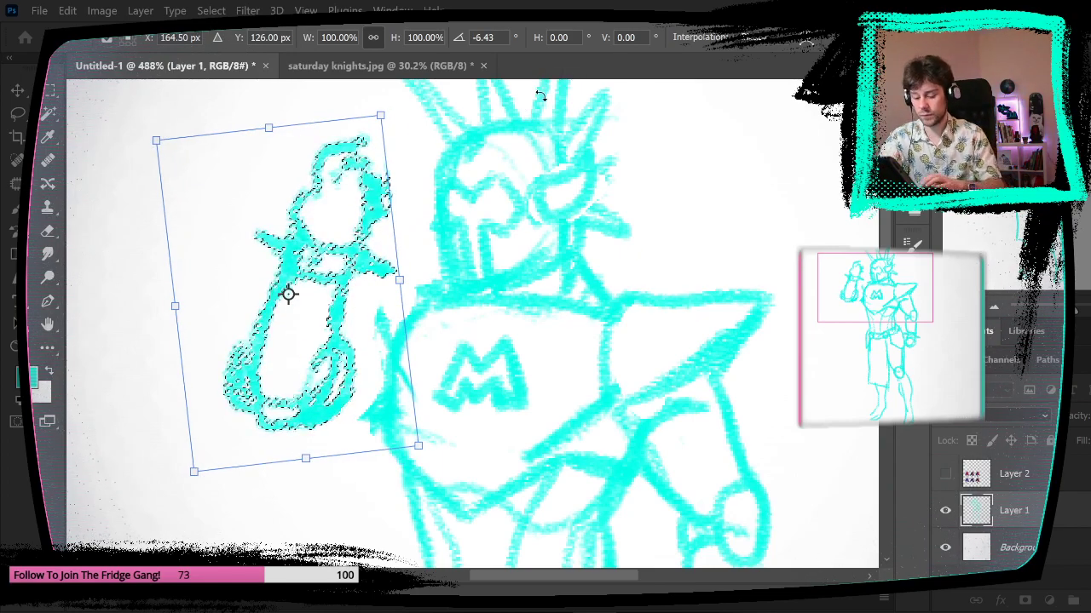
key(Left)
key(Left)
key(Left)
key(Left)
key(Left)
key(Left)
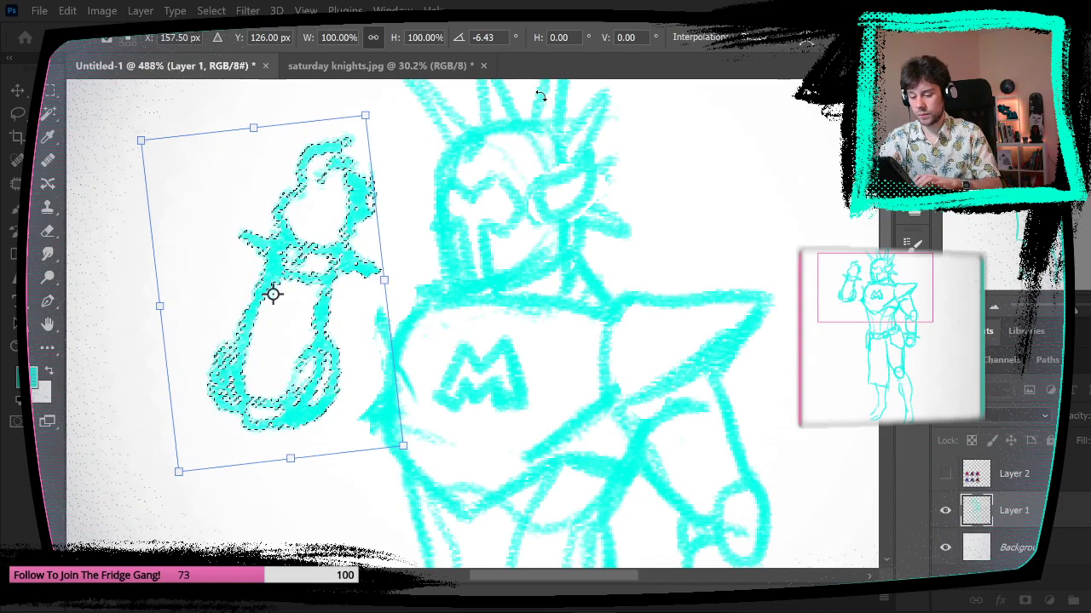
key(Return)
mouse_move(540, 98)
mouse_down()
mouse_move(455, 341)
mouse_move(485, 190)
mouse_up()
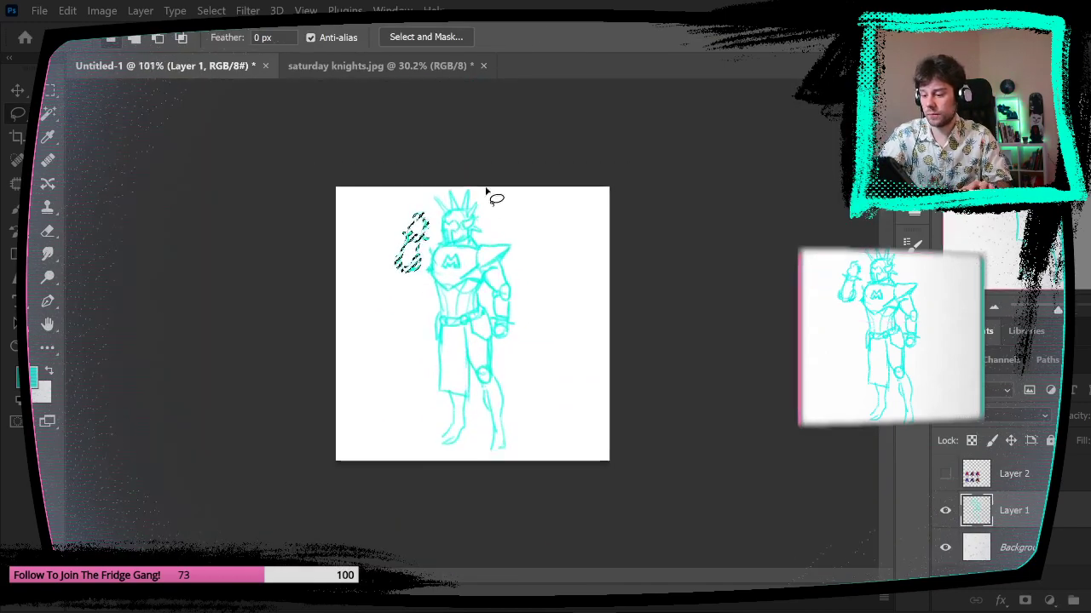
key(m)
click(428, 99)
- Brush in the upper and lower outlines of the upper arm, joining the moved forearm to the torso
drag(487, 227, 539, 222)
key(b)
drag(248, 320, 329, 299)
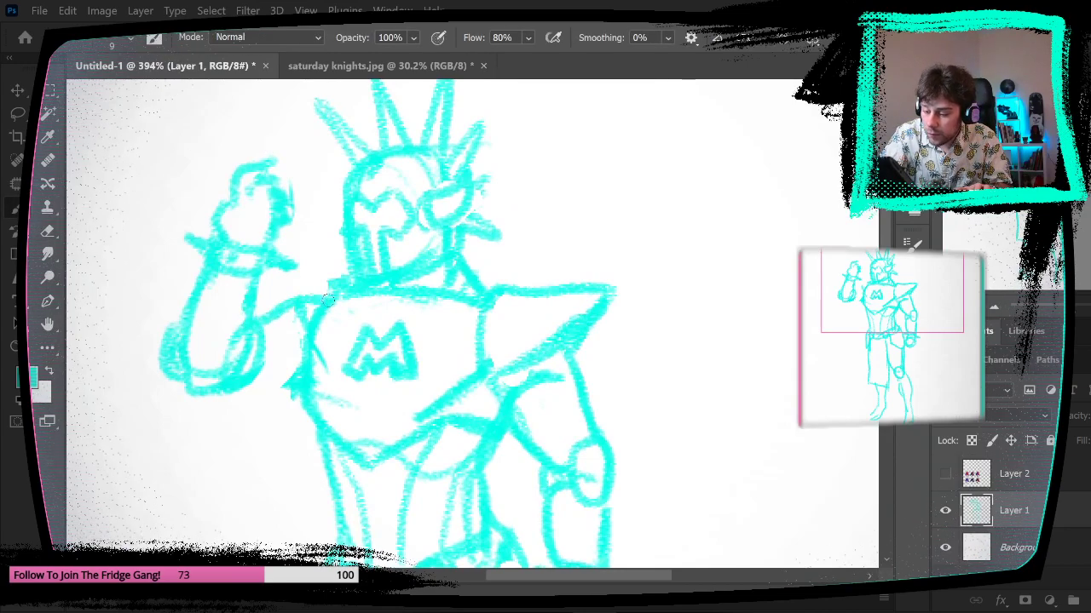
drag(242, 390, 294, 391)
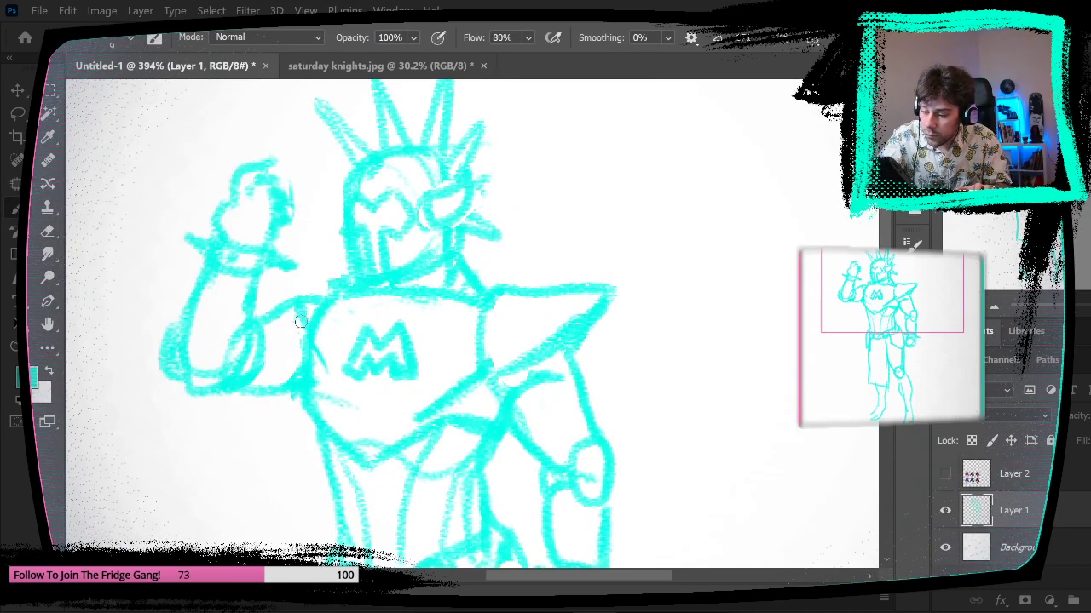
- Sketch draped lines between the raised forearm and the collar above the shoulder
mouse_move(303, 295)
mouse_down()
mouse_move(273, 267)
mouse_move(376, 284)
mouse_move(269, 252)
mouse_move(299, 324)
mouse_up()
key(ctrl+z)
drag(268, 269, 278, 298)
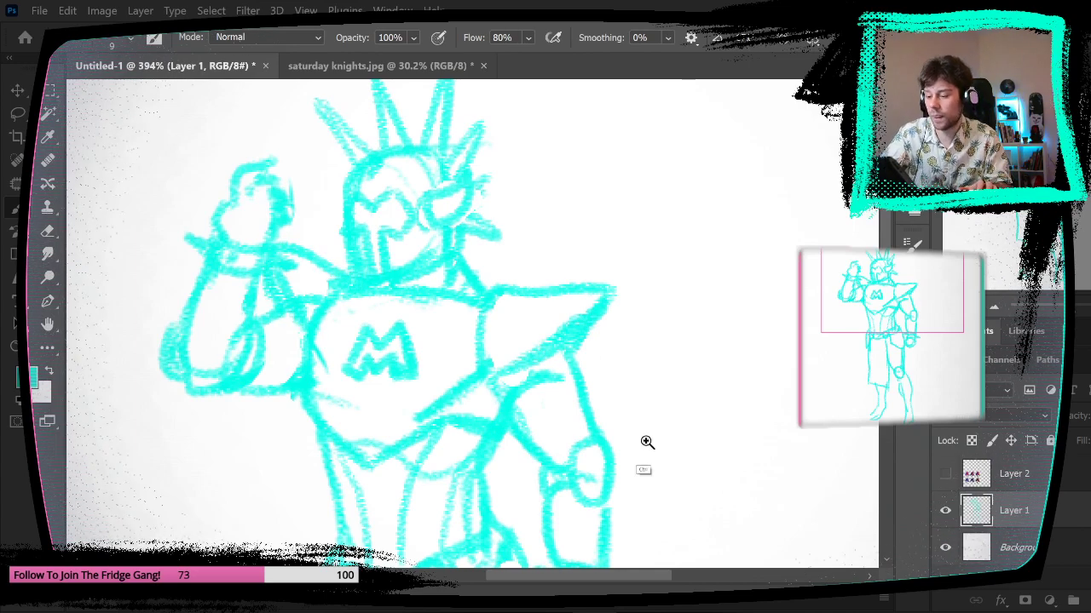
drag(646, 442, 614, 475)
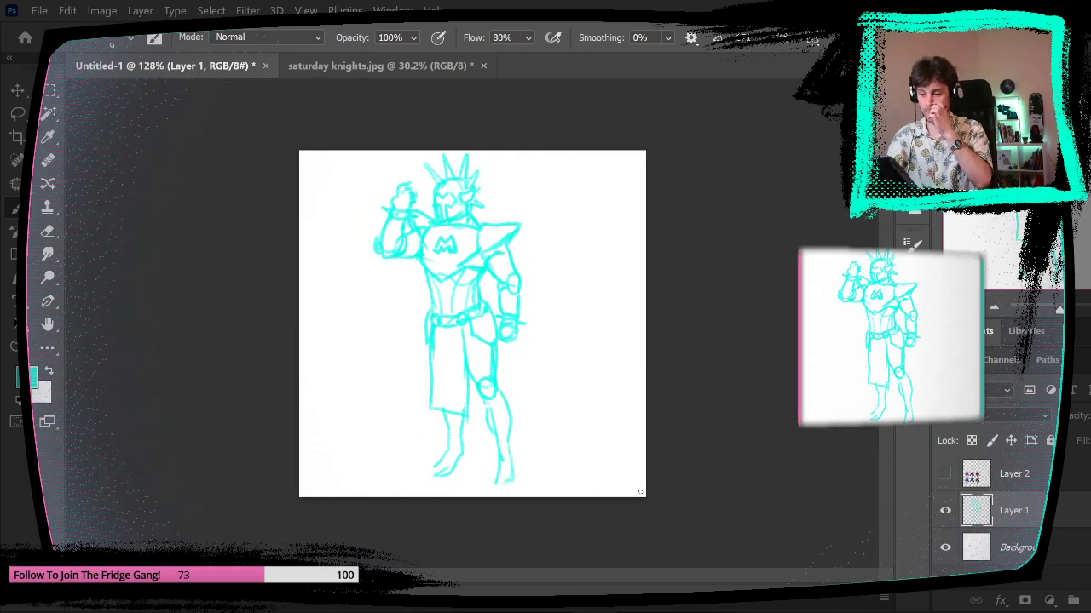
- Sketch a long cape flaring out behind both sides of the figure, with a hem near the ankles
drag(531, 280, 591, 284)
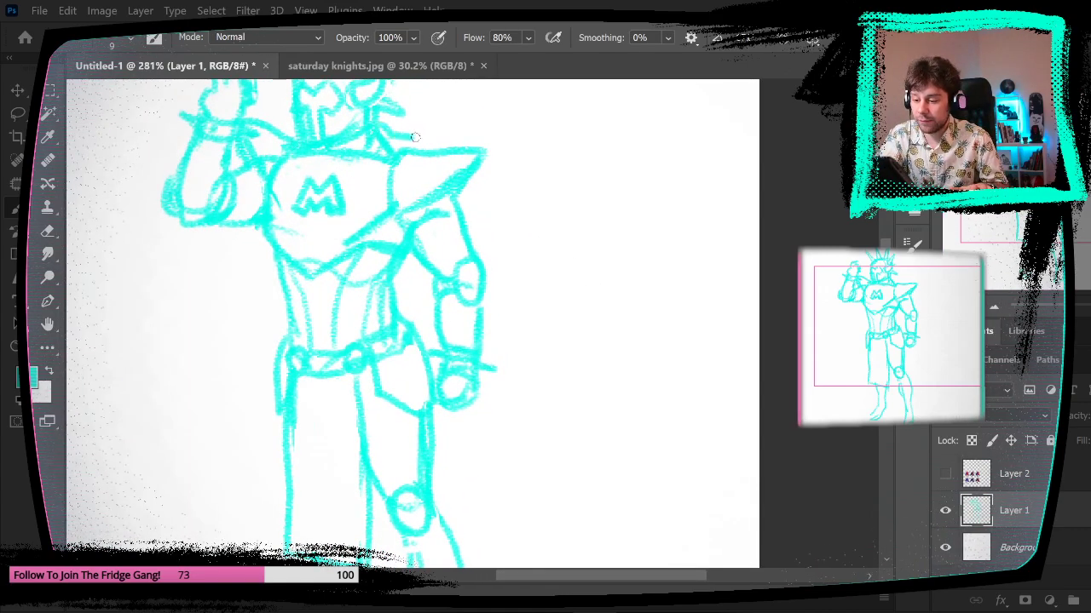
mouse_move(570, 412)
mouse_down()
mouse_move(541, 308)
mouse_move(517, 338)
mouse_move(514, 321)
mouse_move(539, 513)
mouse_move(579, 488)
mouse_up()
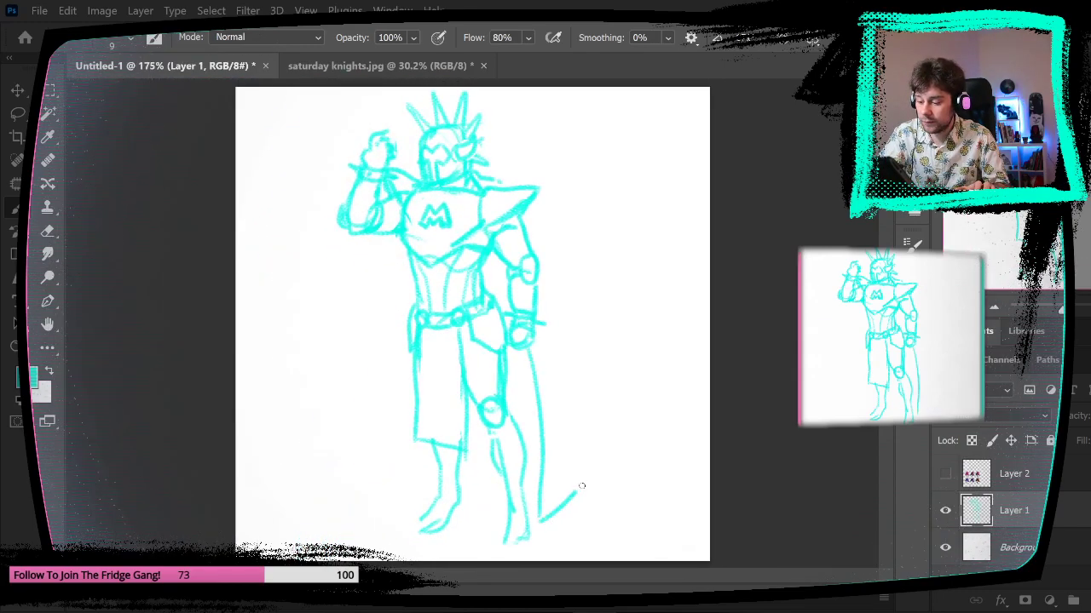
drag(538, 315, 580, 487)
mouse_move(404, 249)
mouse_down()
mouse_move(366, 405)
mouse_move(324, 486)
mouse_move(426, 467)
mouse_move(324, 486)
mouse_up()
key(ctrl+z)
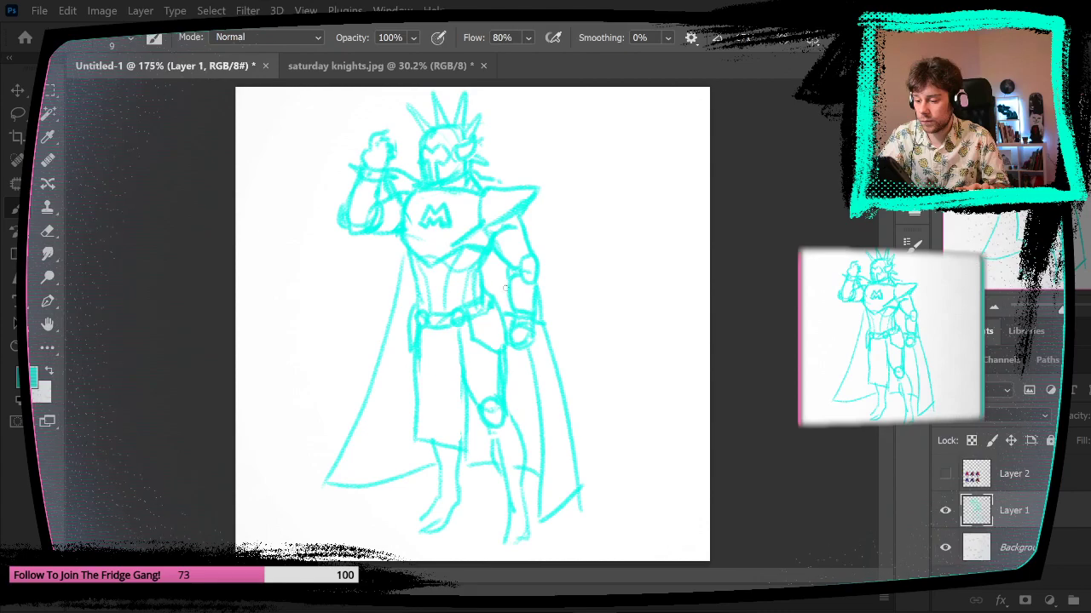
drag(694, 456, 661, 460)
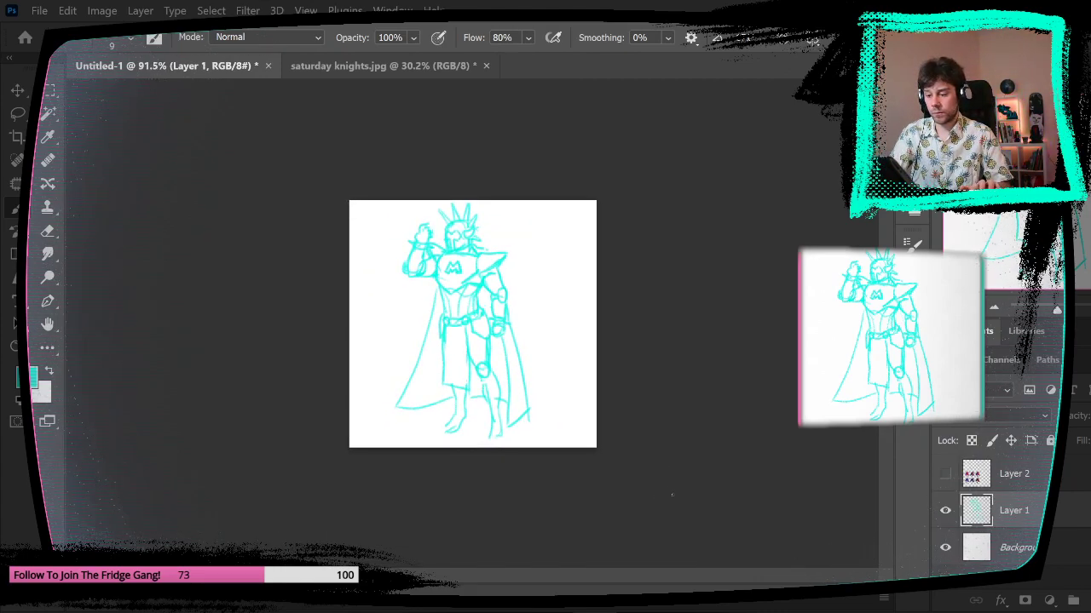
drag(524, 327, 573, 326)
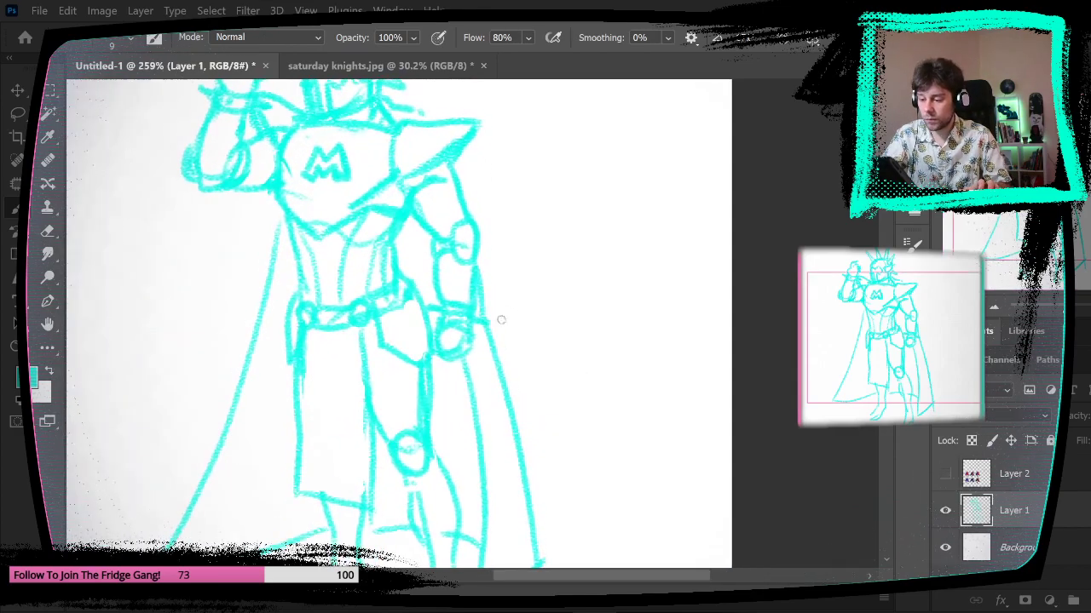
- Erase the inner cape edge running from the lowered forearm to the hem, clearing the nearby calf lines
click(54, 238)
drag(467, 364, 479, 446)
click(18, 209)
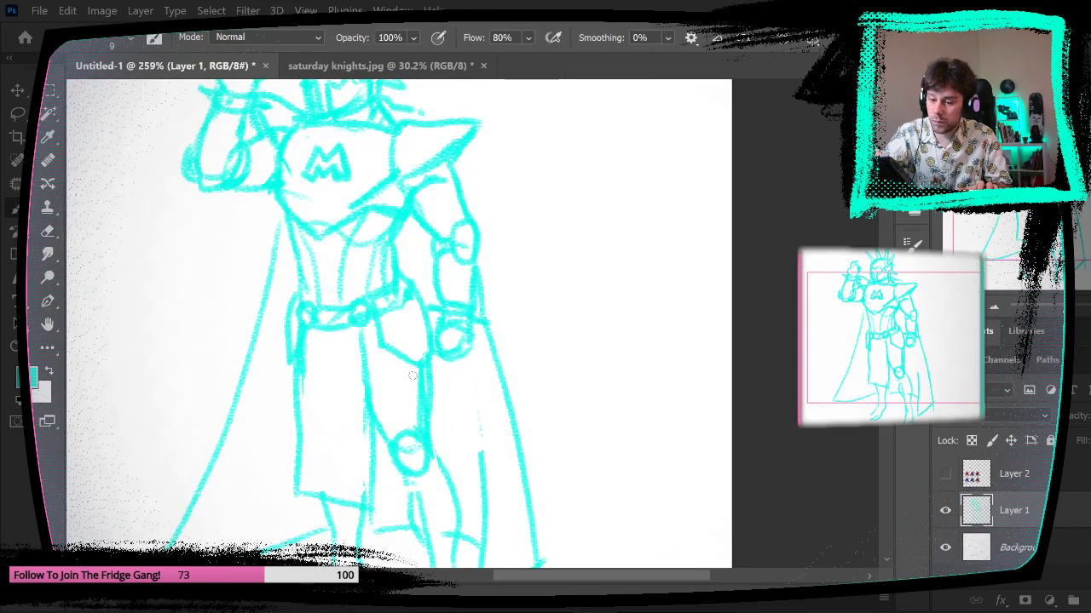
drag(628, 357, 573, 396)
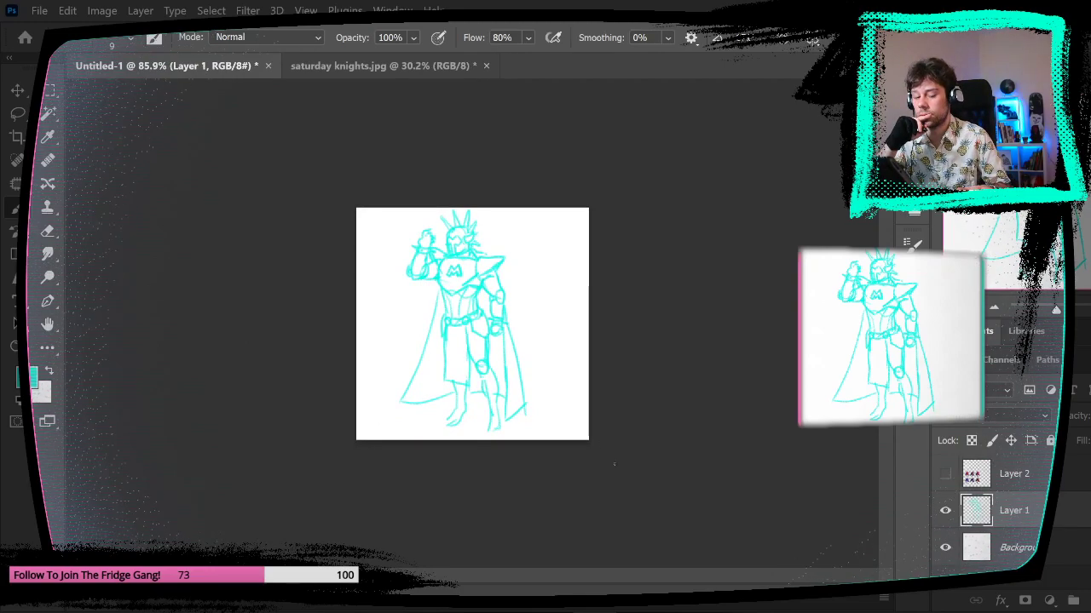
drag(485, 334, 553, 281)
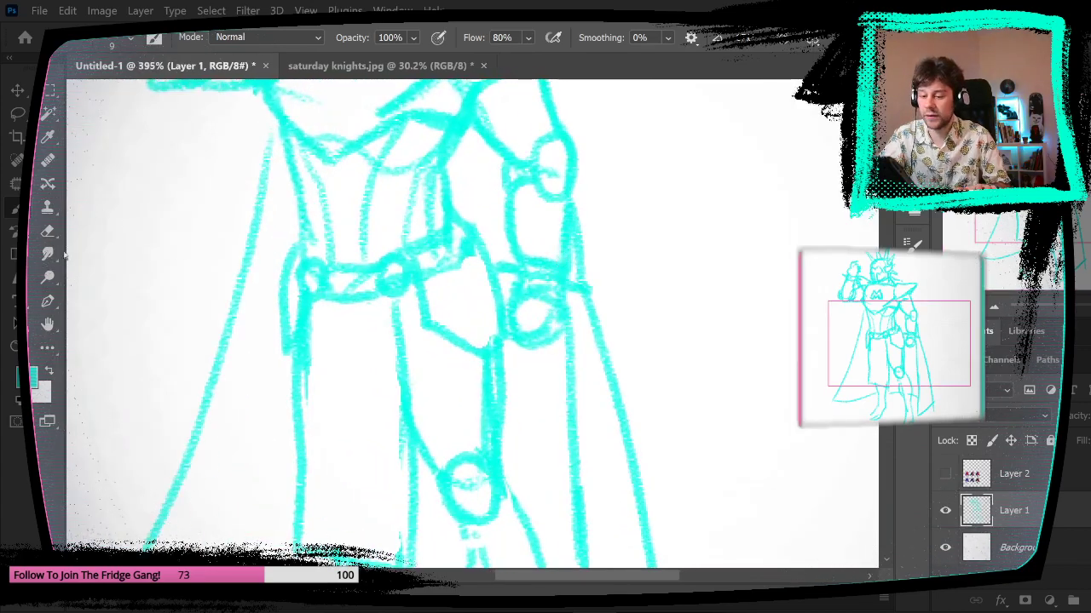
key(e)
mouse_move(558, 240)
mouse_down()
mouse_move(568, 462)
mouse_move(587, 558)
mouse_up()
drag(614, 465, 567, 241)
drag(539, 480, 544, 338)
drag(608, 337, 572, 336)
key(b)
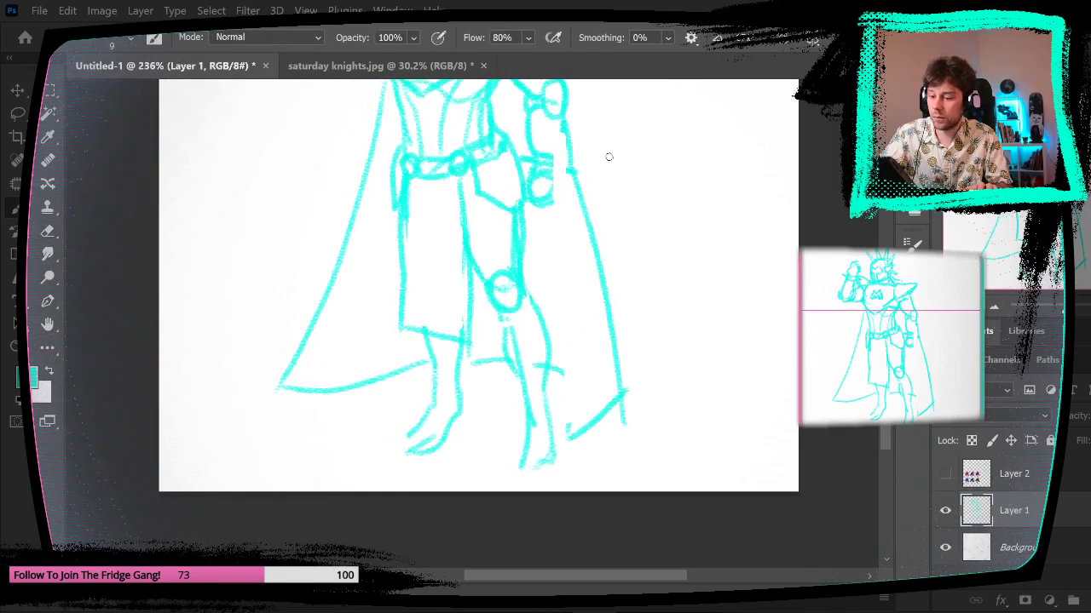
- Brush a new inner cape edge from the lowered forearm to the hem and erase the leg lines it covers
mouse_move(548, 212)
mouse_down()
mouse_move(529, 425)
mouse_move(562, 432)
mouse_move(641, 355)
mouse_move(569, 409)
mouse_move(545, 405)
mouse_move(553, 308)
mouse_move(549, 385)
mouse_up()
click(48, 231)
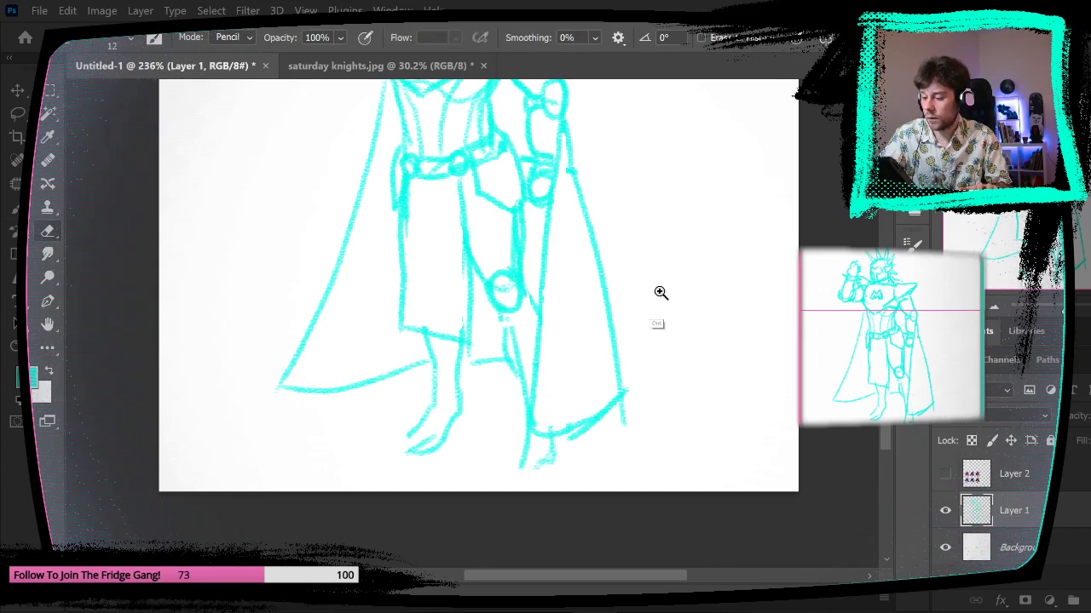
mouse_move(661, 292)
mouse_down()
mouse_move(639, 310)
mouse_move(640, 298)
mouse_up()
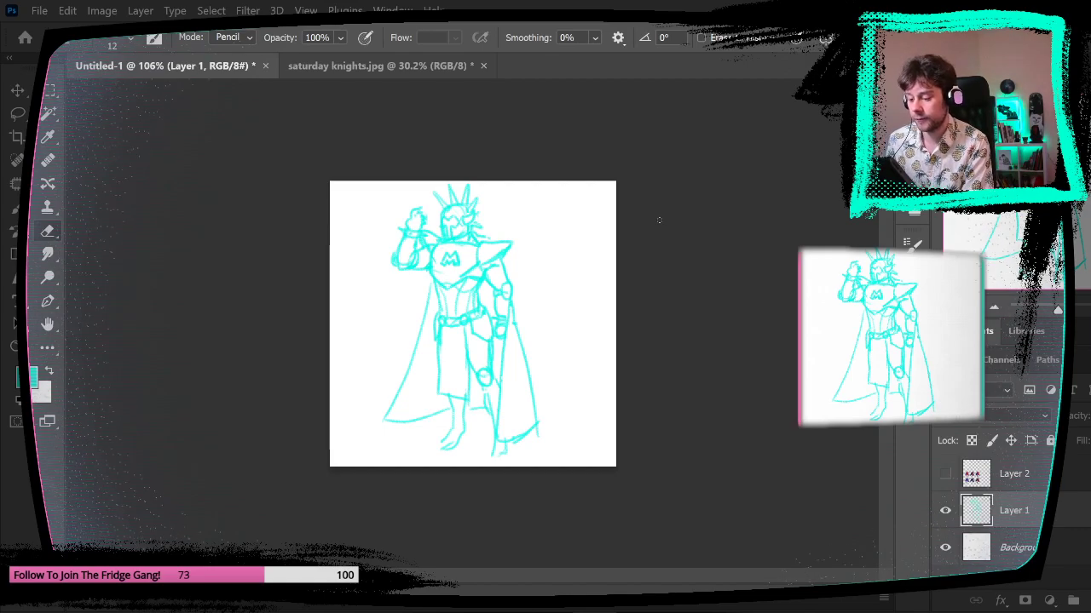
- Add a new layer above Layer 1 and set the eraser size to 7 px
key(ctrl+shift+alt+n)
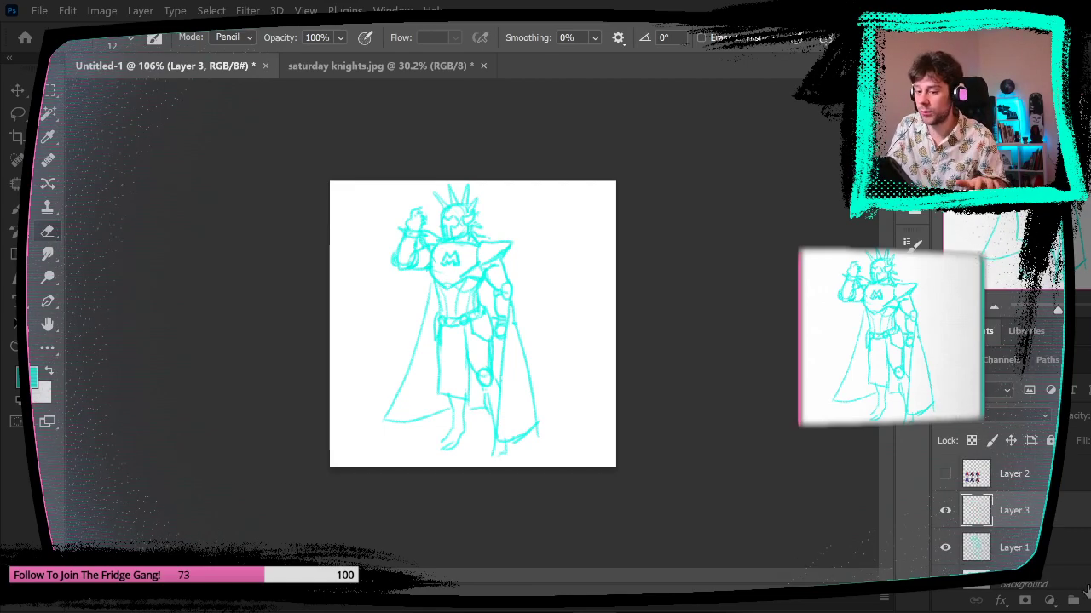
right_click(117, 100)
drag(106, 95, 104, 95)
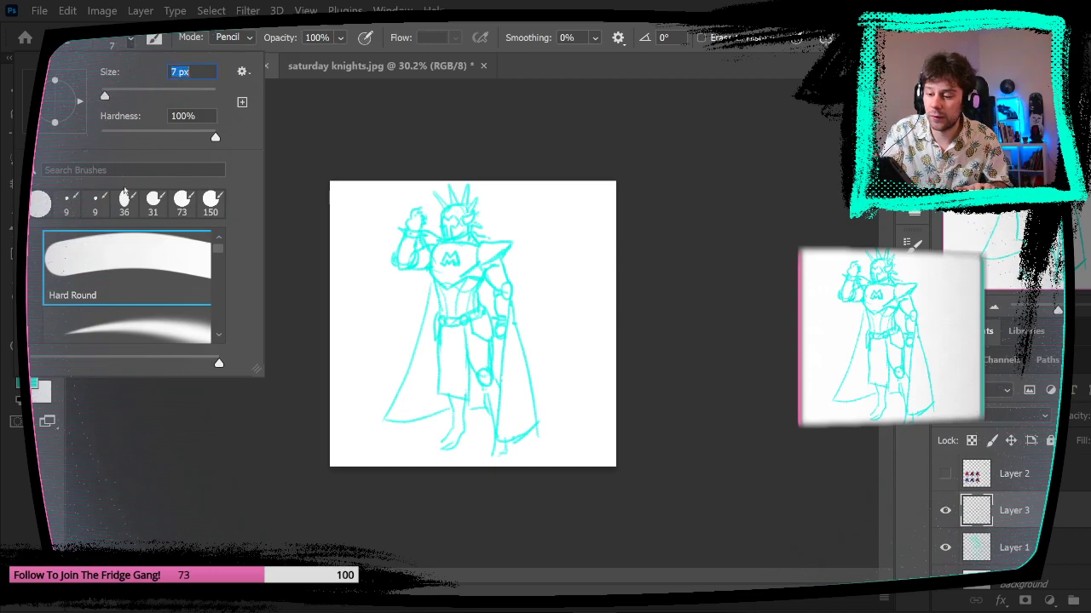
- Set the foreground colour to a hot pink with hue 320°, RGB 255, 0, 168
click(30, 377)
click(325, 330)
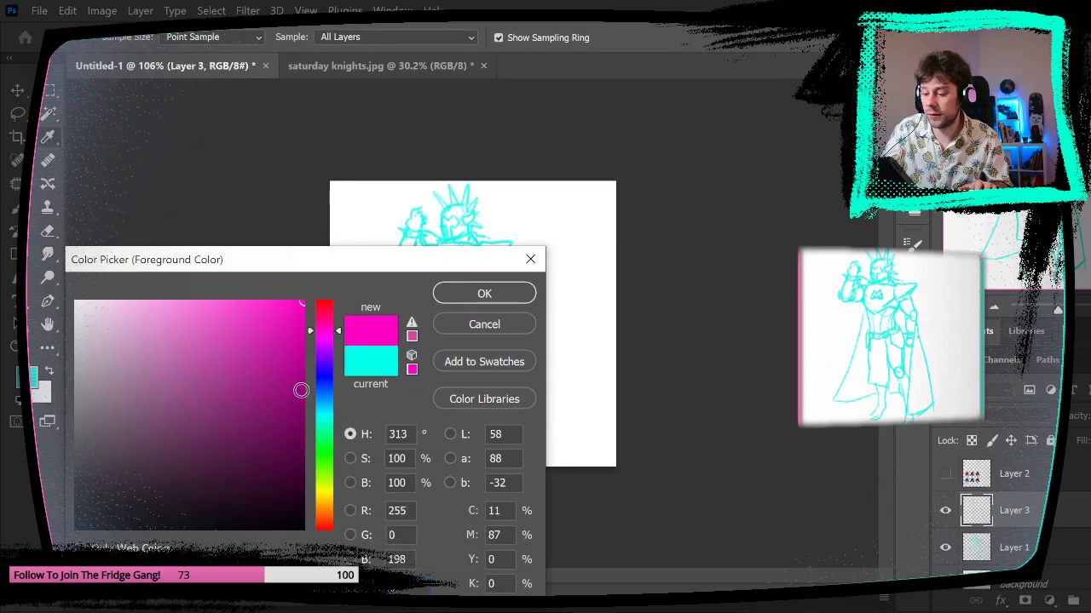
click(326, 320)
click(324, 330)
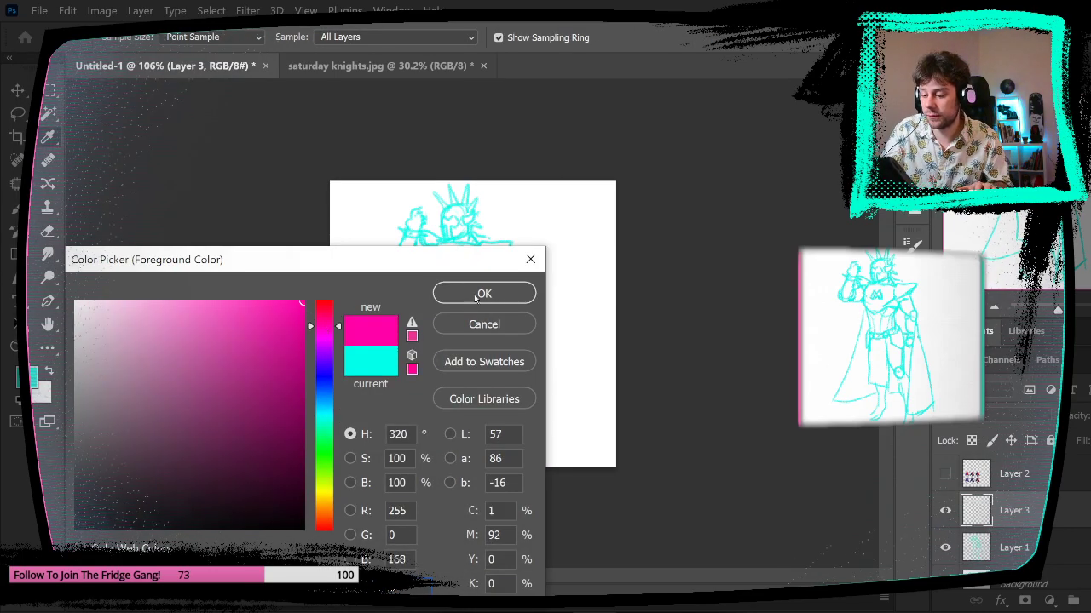
click(482, 295)
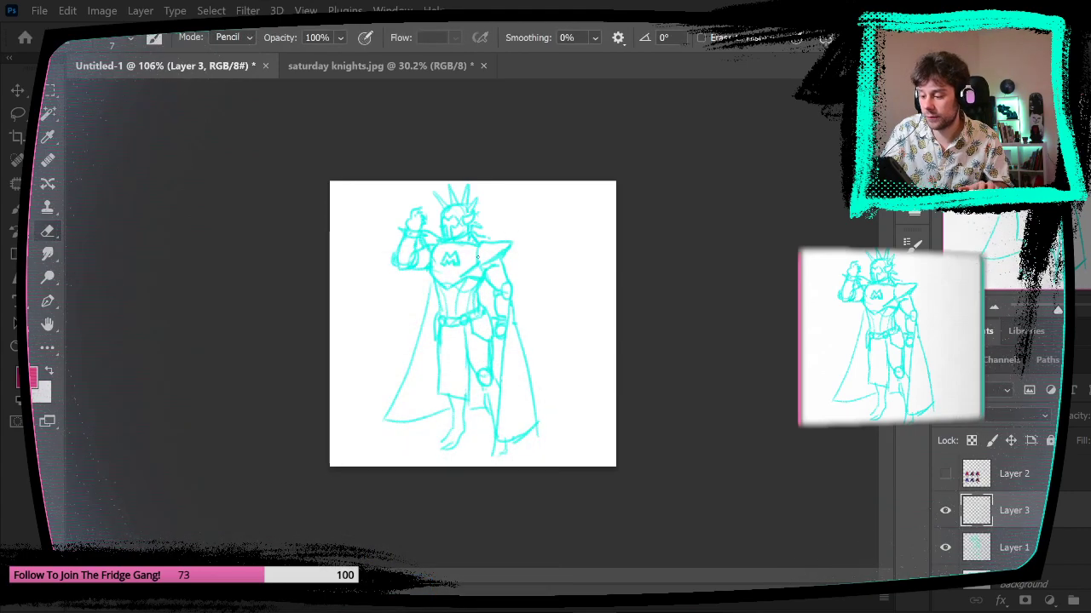
- Set the brush size to 6 px, trying test strokes over the chest and undoing them
scroll(502, 281, up, 8)
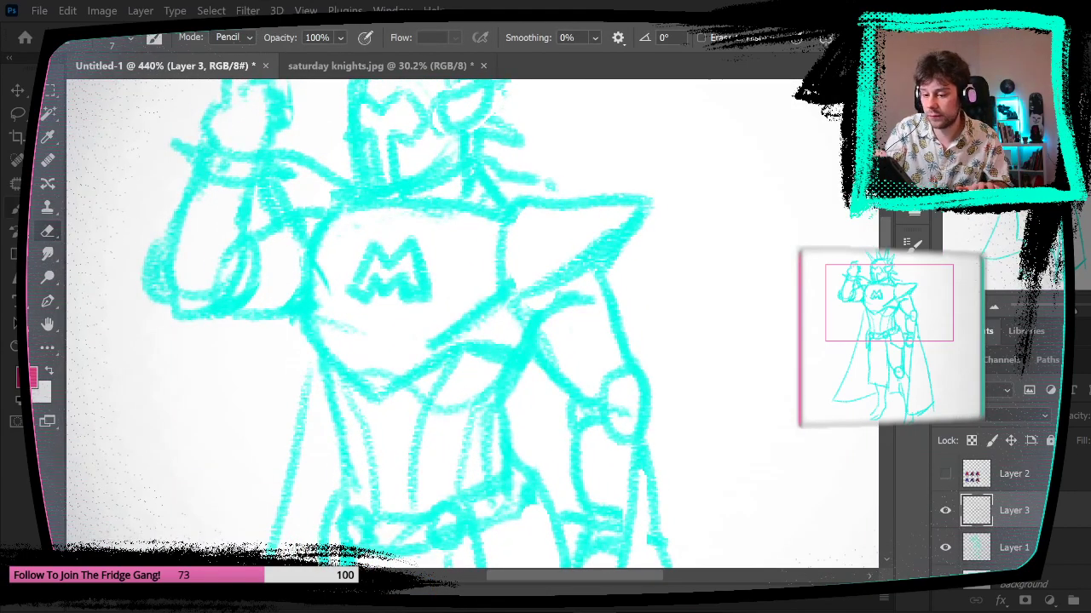
key(b)
mouse_move(375, 224)
mouse_down()
mouse_move(464, 224)
mouse_move(483, 328)
mouse_up()
key(ctrl+z)
click(128, 38)
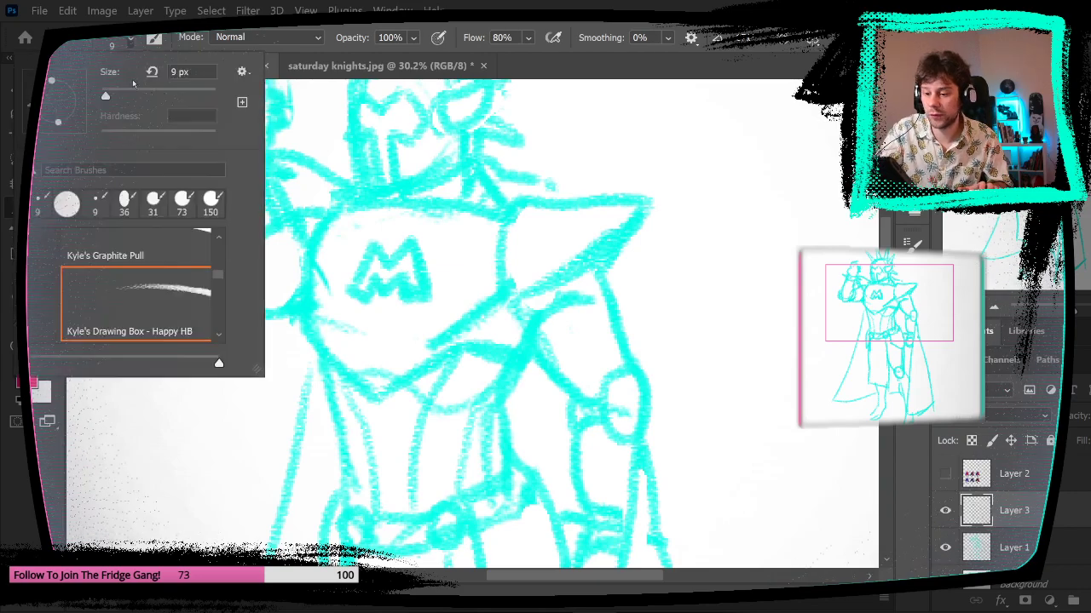
drag(106, 96, 103, 95)
mouse_move(368, 228)
mouse_down()
mouse_move(470, 256)
mouse_move(542, 348)
mouse_up()
key(ctrl+z)
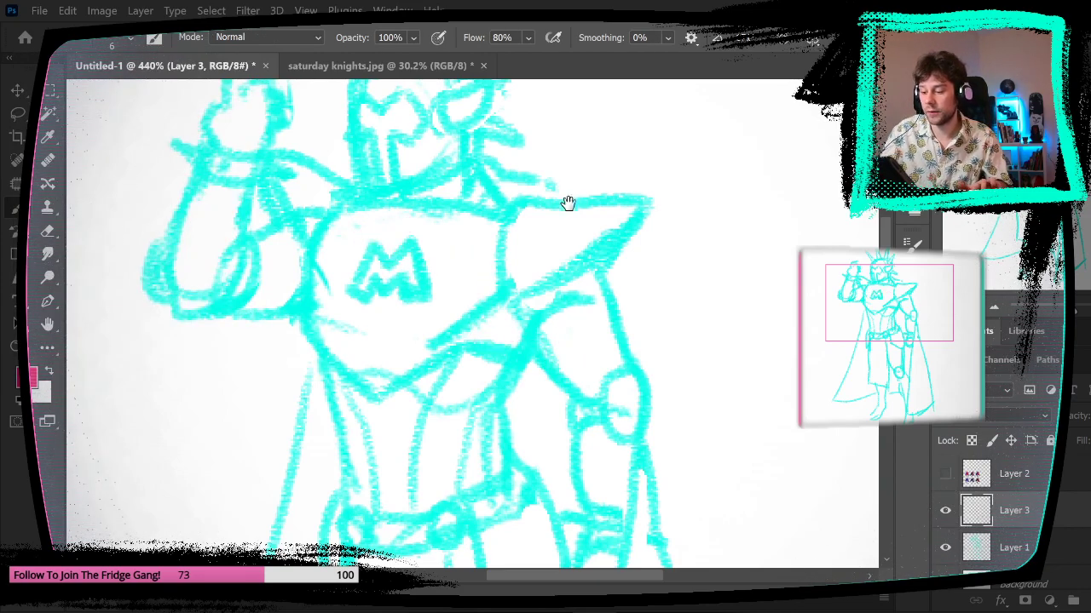
- Trace the leftmost helmet spike in pink on Layer 3
drag(587, 211, 543, 402)
drag(431, 323, 454, 352)
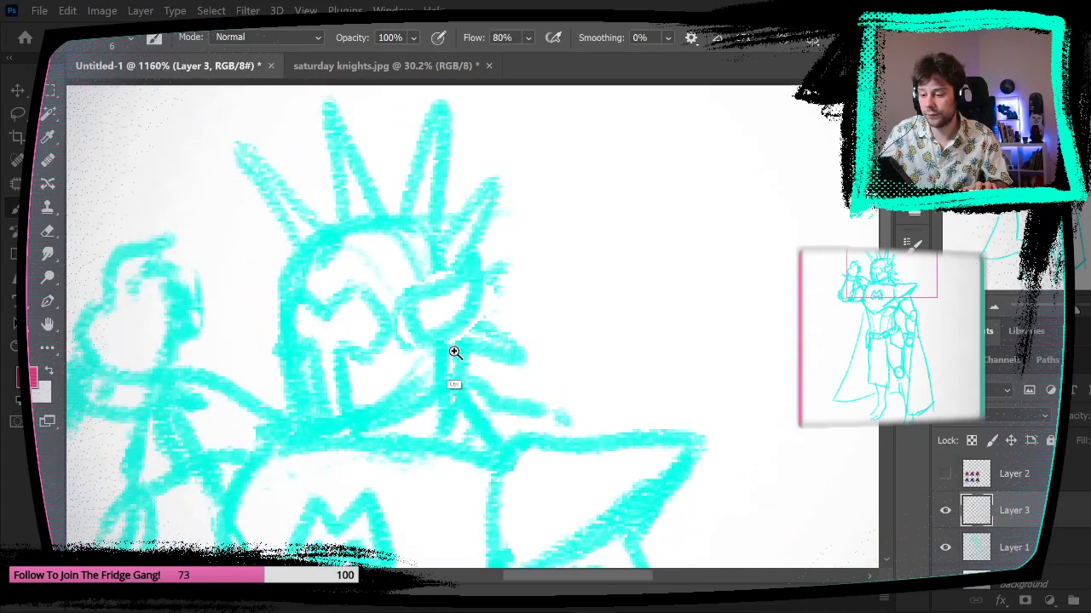
drag(246, 156, 310, 262)
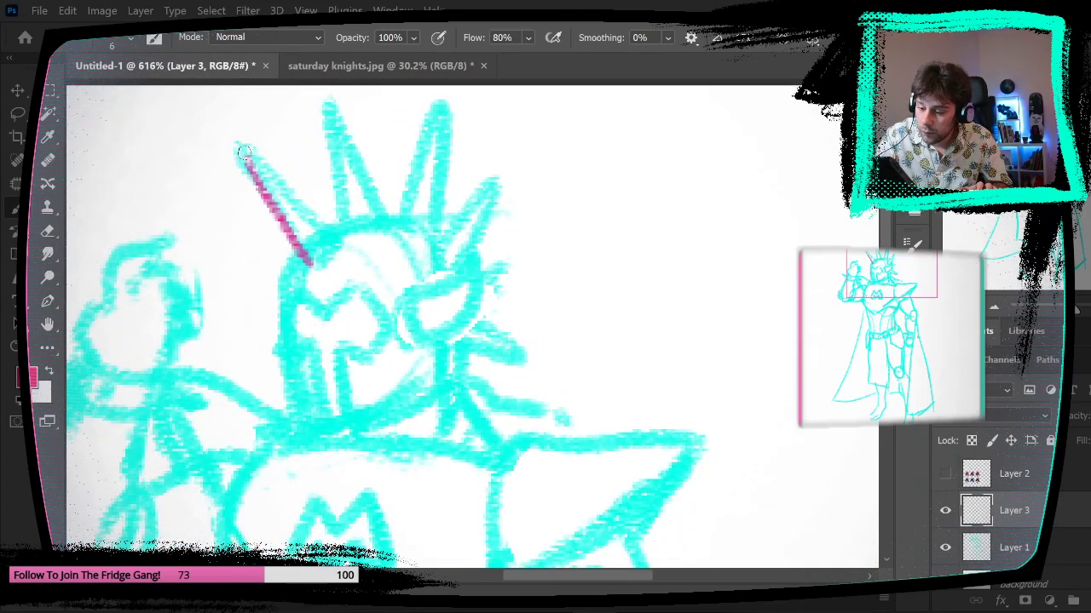
mouse_move(244, 153)
mouse_down()
mouse_move(329, 228)
mouse_move(310, 263)
mouse_up()
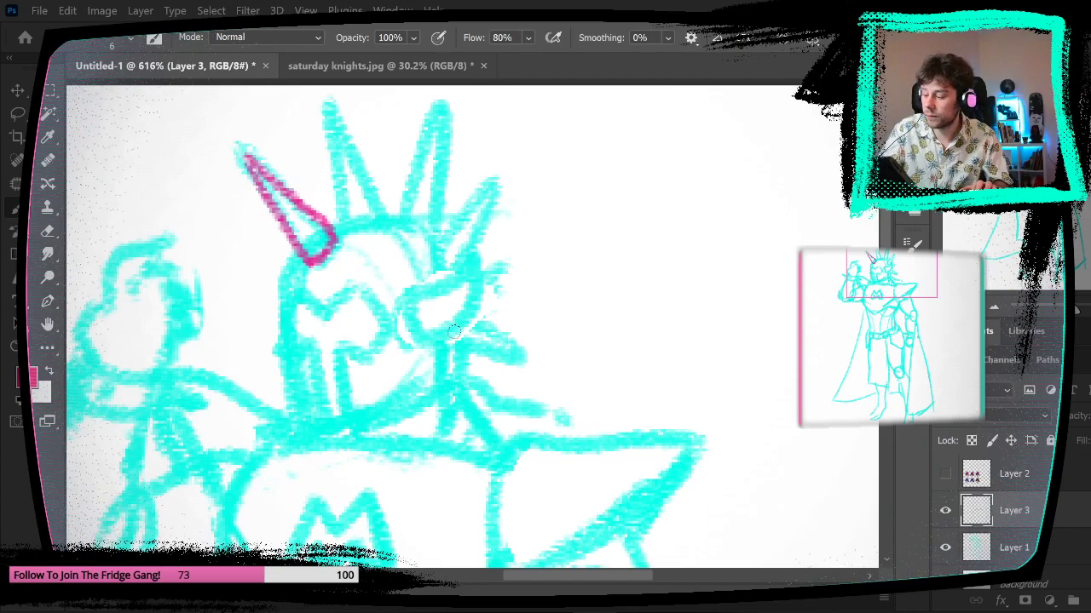
- Lower the opacity of Layer 1 to fade the cyan sketch, and make Layer 3 active again
click(1077, 544)
drag(1090, 447, 1072, 460)
click(1072, 487)
click(1056, 520)
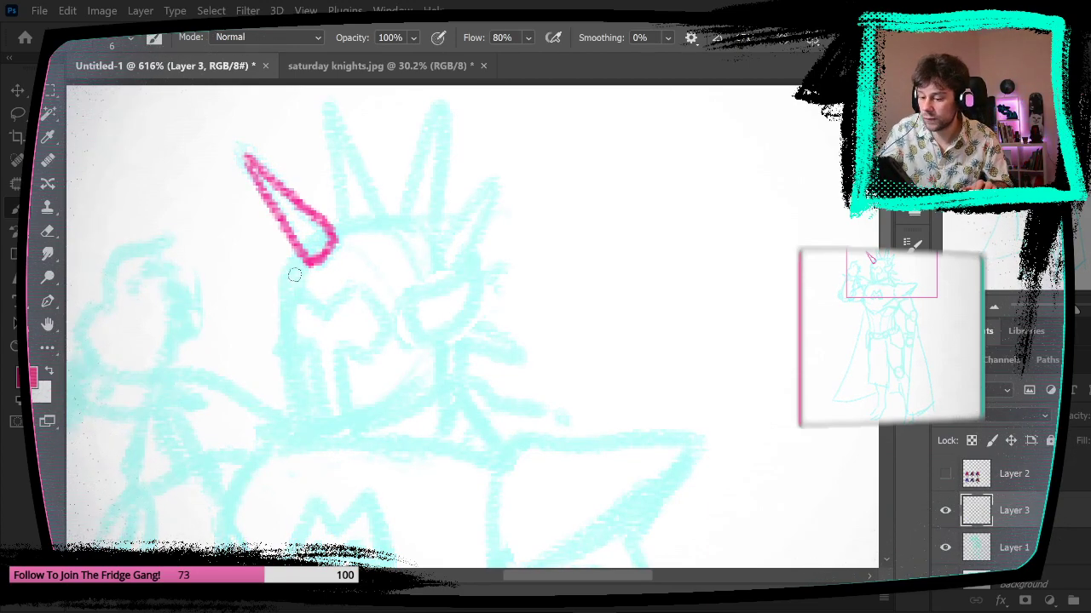
- Trace the helmet's left outline down to the chin and the left edge of the face slit in pink
drag(284, 272, 305, 423)
key(ctrl+z)
drag(283, 308, 294, 396)
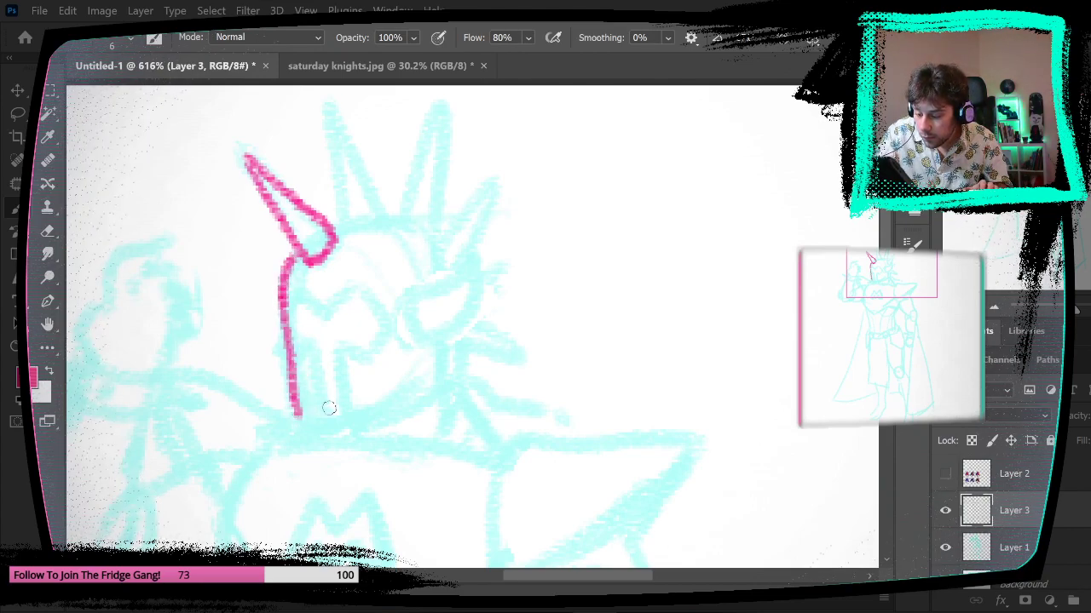
key(ctrl+z)
mouse_move(283, 298)
mouse_down()
mouse_move(298, 418)
mouse_move(341, 433)
mouse_up()
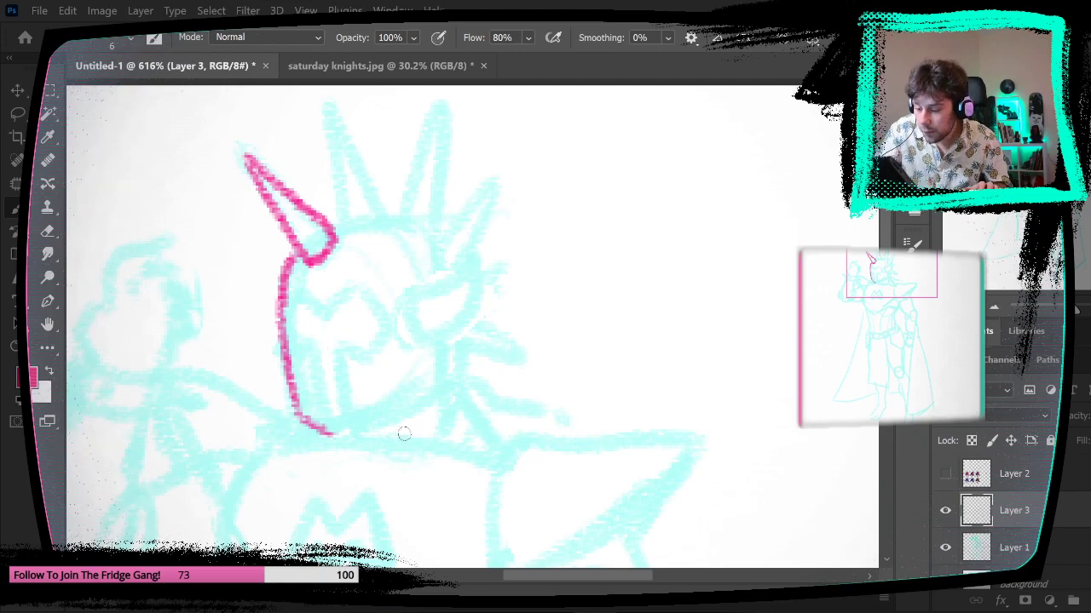
drag(306, 345, 324, 432)
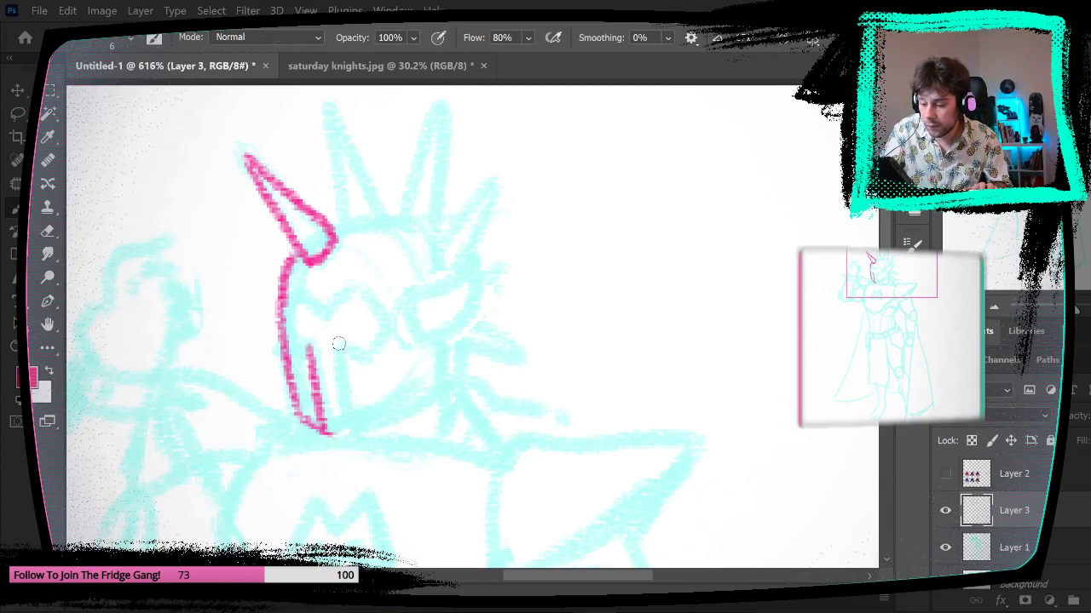
- Trace the slit's right edge, the jaw and the curved horn on the helmet's right side
mouse_move(338, 344)
mouse_down()
mouse_move(354, 434)
mouse_move(441, 380)
mouse_move(447, 392)
mouse_up()
mouse_move(645, 449)
mouse_down()
mouse_move(585, 450)
mouse_move(626, 458)
mouse_up()
mouse_move(427, 298)
mouse_down()
mouse_move(421, 350)
mouse_move(452, 352)
mouse_up()
drag(430, 300, 478, 258)
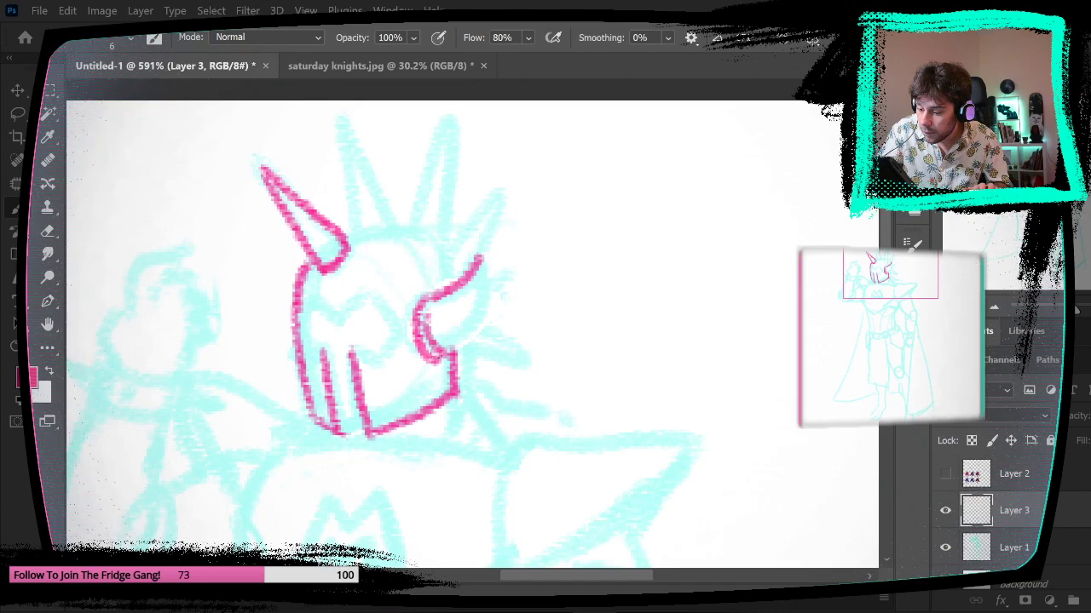
mouse_move(437, 356)
mouse_down()
mouse_move(488, 294)
mouse_move(483, 249)
mouse_up()
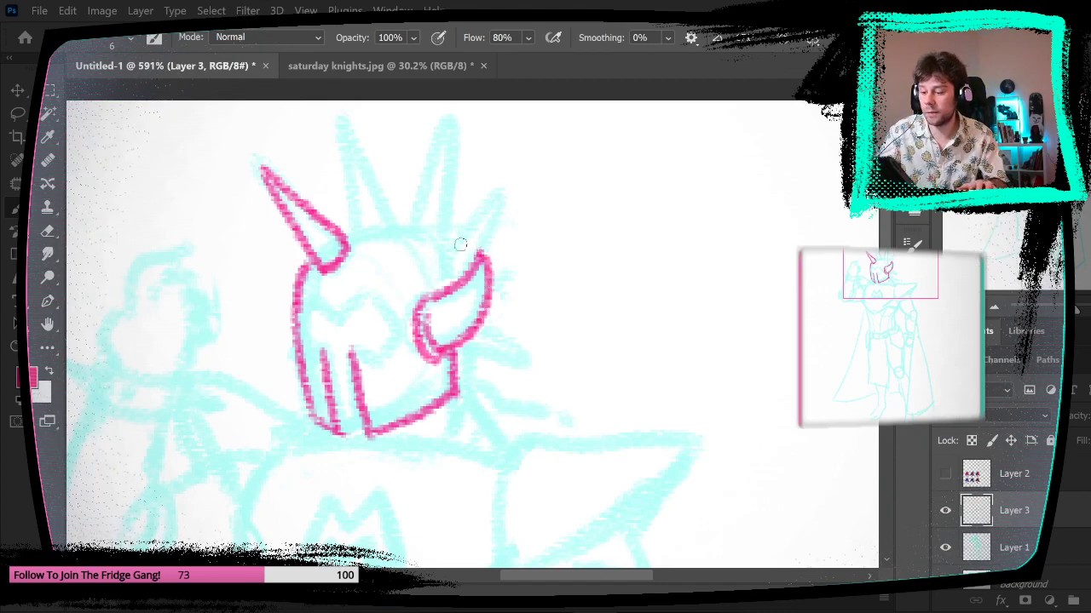
- Trace the helmet's dome from the spikes' base to the right horn
mouse_move(447, 287)
mouse_down()
mouse_move(392, 220)
mouse_move(404, 220)
mouse_up()
drag(466, 270, 477, 337)
key(ctrl+z)
drag(410, 295, 376, 299)
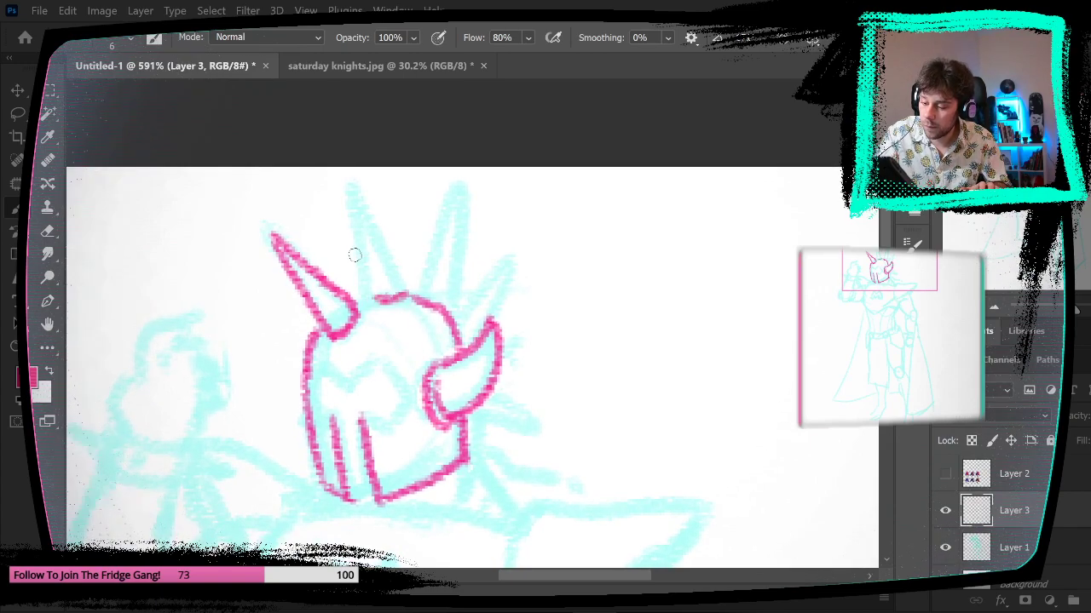
- Trace the three remaining helmet spikes in pink, and check the line art with Layer 1 temporarily hidden
drag(367, 261, 401, 291)
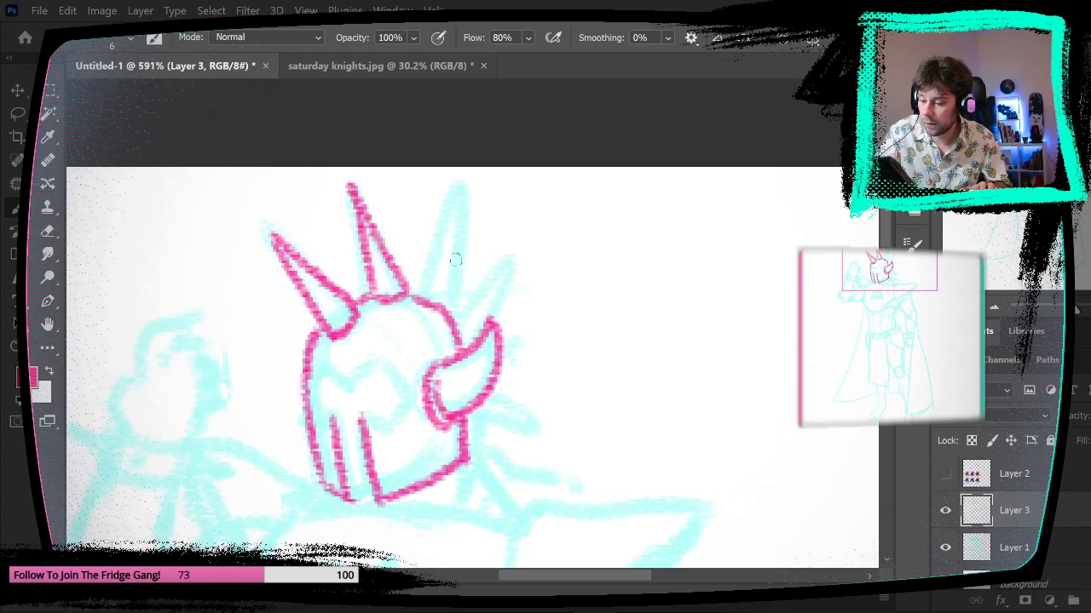
key(ctrl+z)
mouse_move(370, 300)
mouse_down()
mouse_move(365, 186)
mouse_move(407, 292)
mouse_move(454, 313)
mouse_move(521, 277)
mouse_move(510, 345)
mouse_up()
key(ctrl+0)
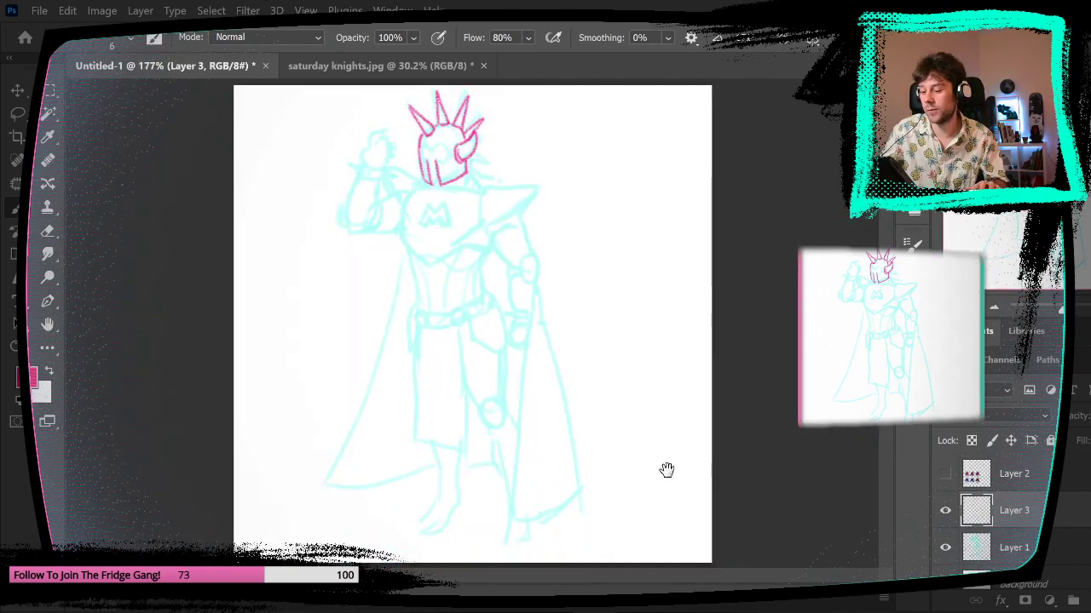
click(945, 548)
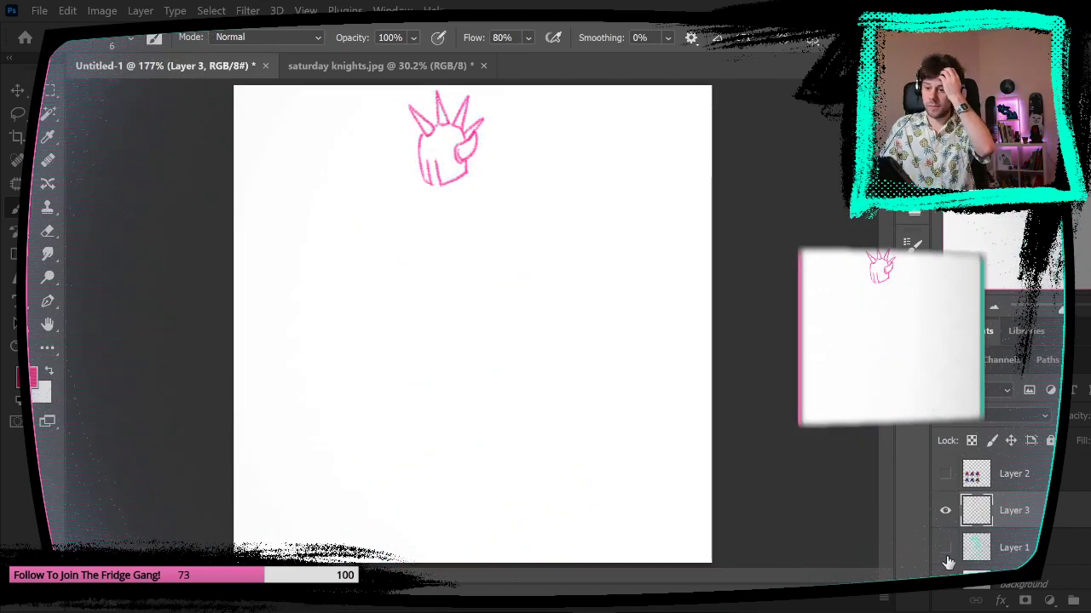
click(946, 554)
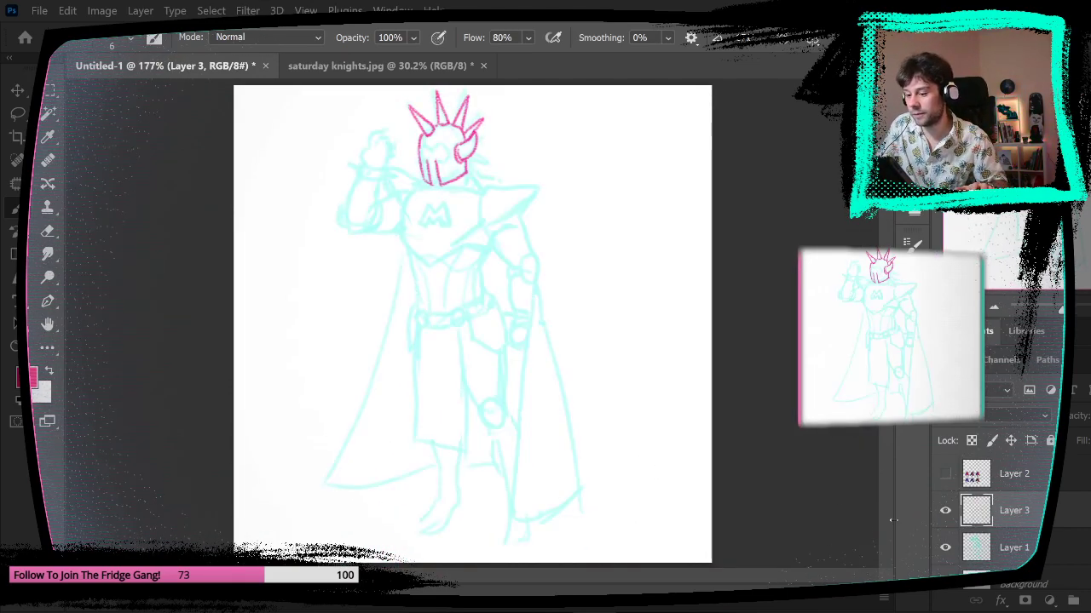
- Draw a matching curved horn on the helmet's left side in pink and join its lower edge to the helmet
drag(456, 128, 528, 136)
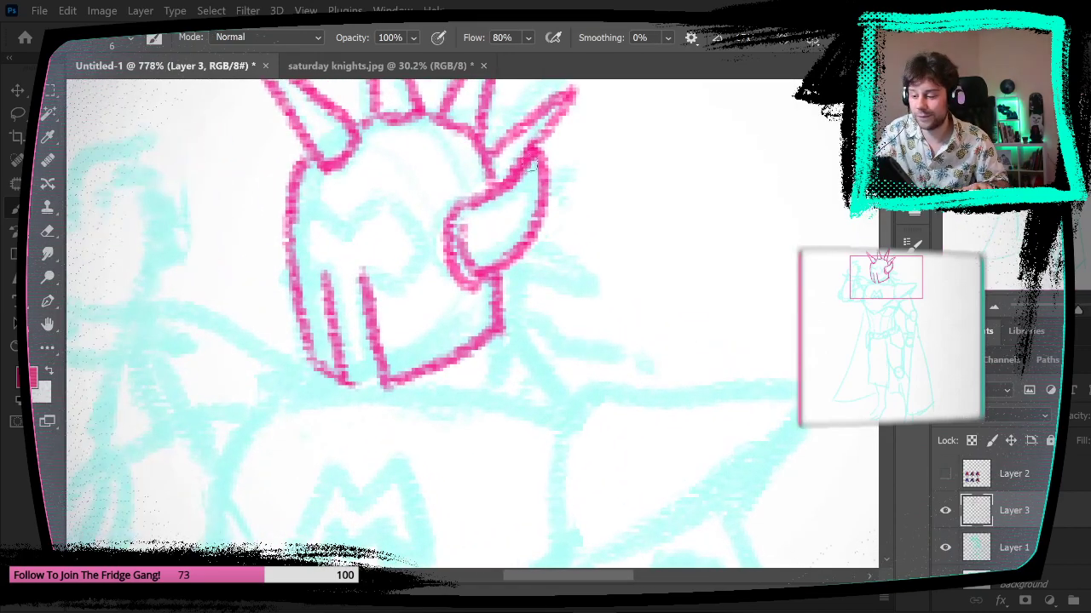
mouse_move(283, 212)
mouse_down()
mouse_move(244, 199)
mouse_move(287, 285)
mouse_up()
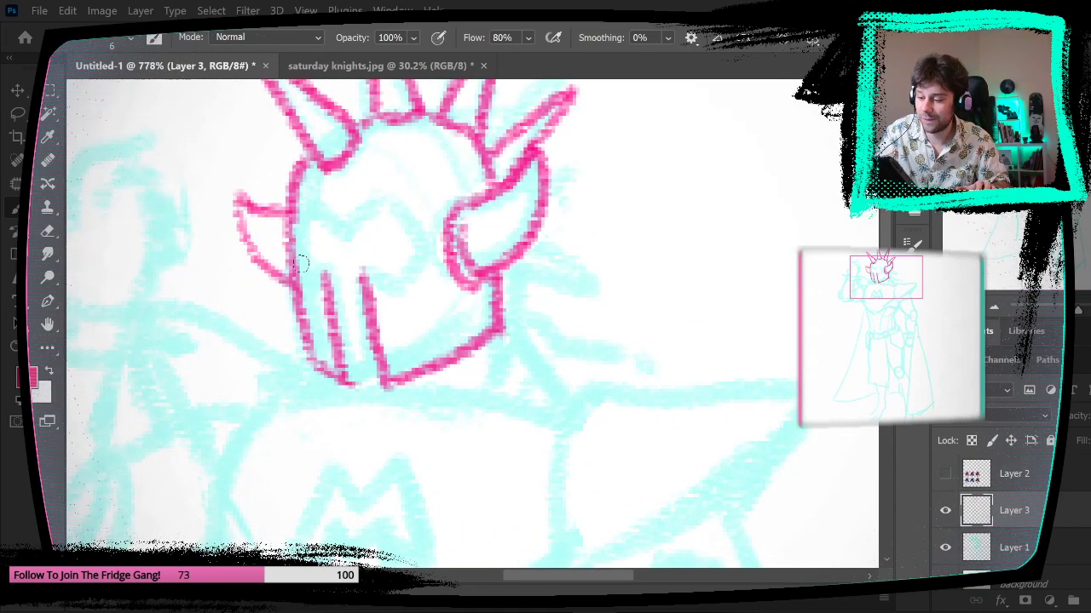
key(ctrl+z)
drag(286, 217, 235, 182)
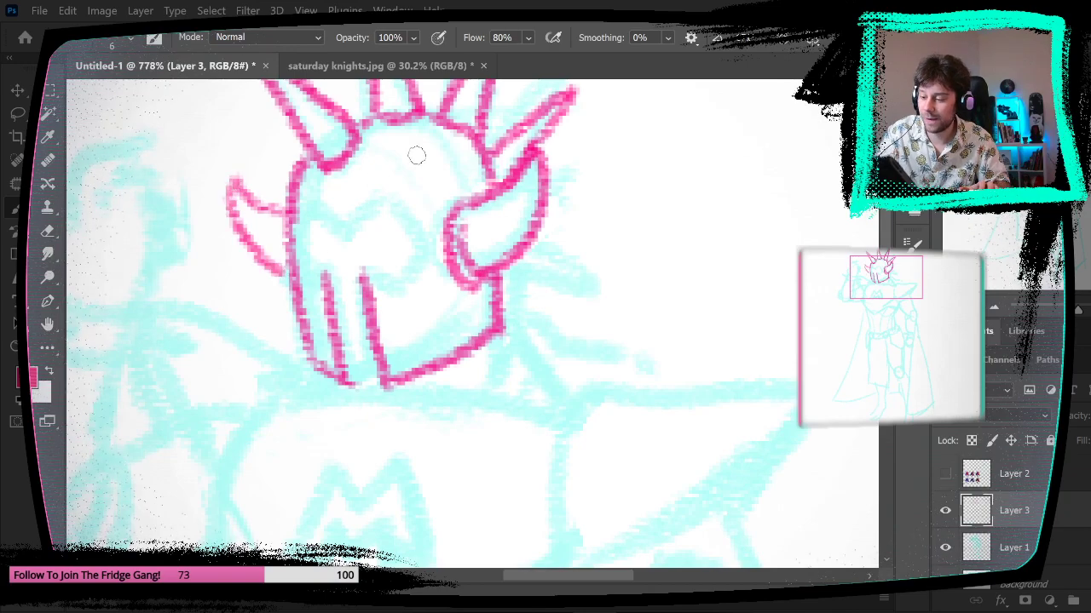
drag(625, 434, 538, 449)
drag(492, 181, 577, 189)
key(ctrl+z)
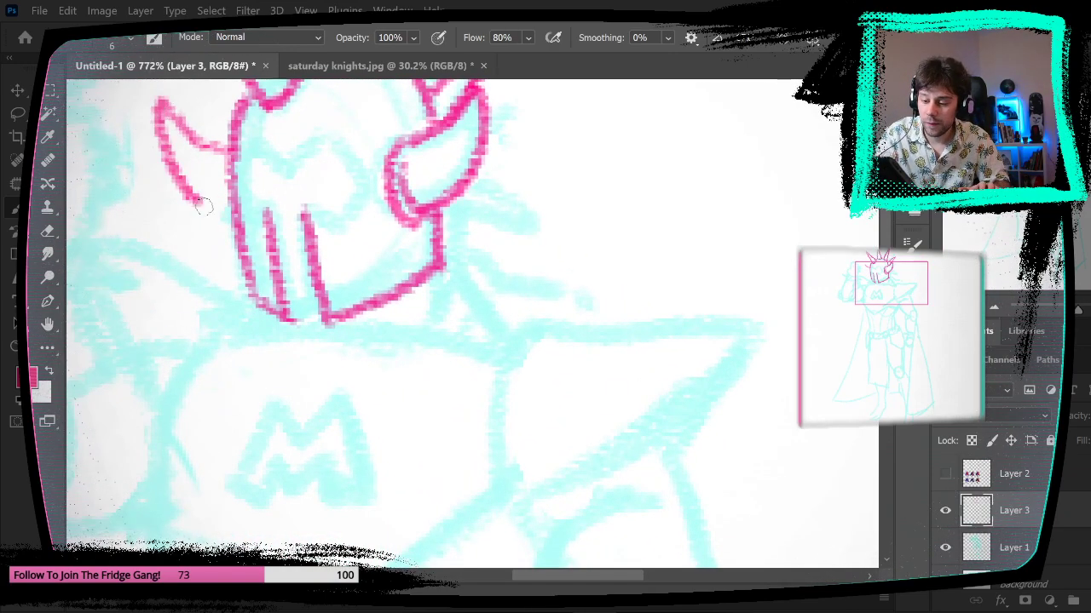
drag(201, 204, 235, 224)
drag(596, 390, 523, 424)
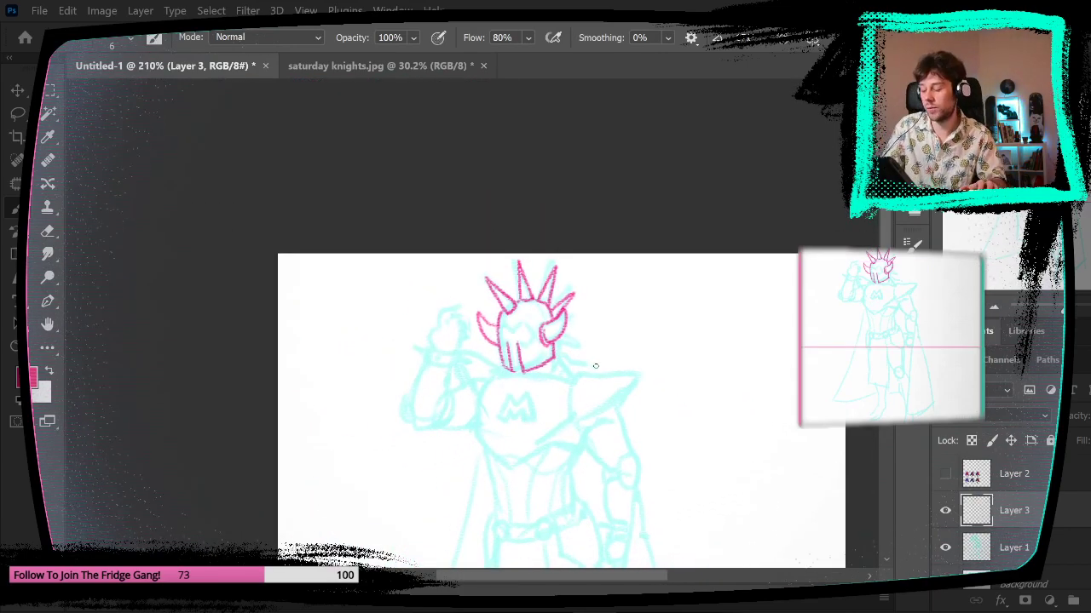
- Hide Layer 1 and rework the leftmost spike's base into a rounded edge overlapping the dome, redrawing the central spike's tip
click(944, 548)
drag(728, 464, 742, 458)
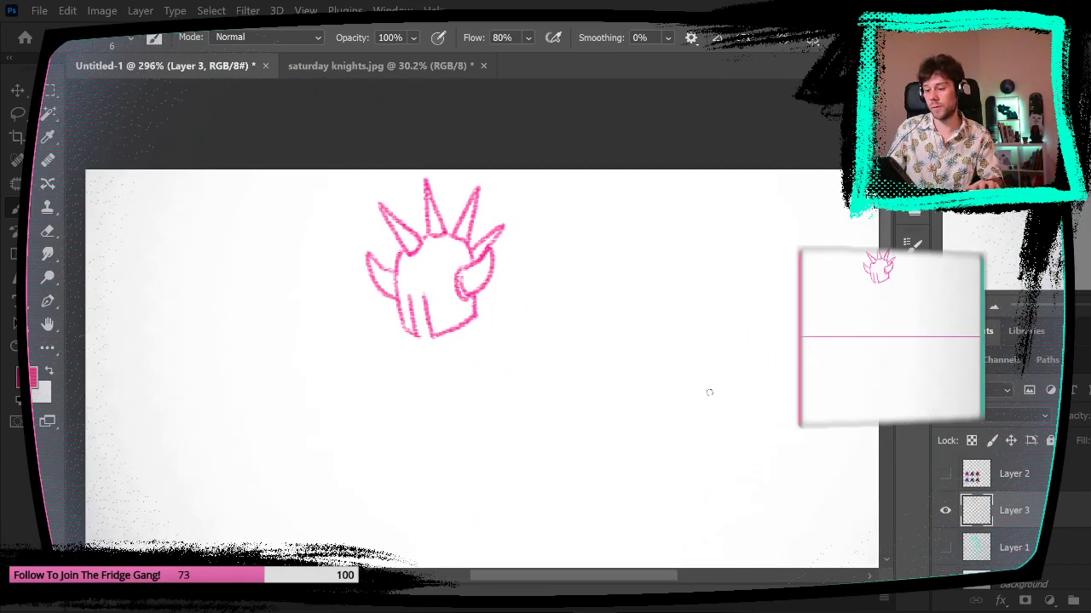
mouse_move(458, 210)
mouse_down()
mouse_move(429, 262)
mouse_move(460, 289)
mouse_up()
key(e)
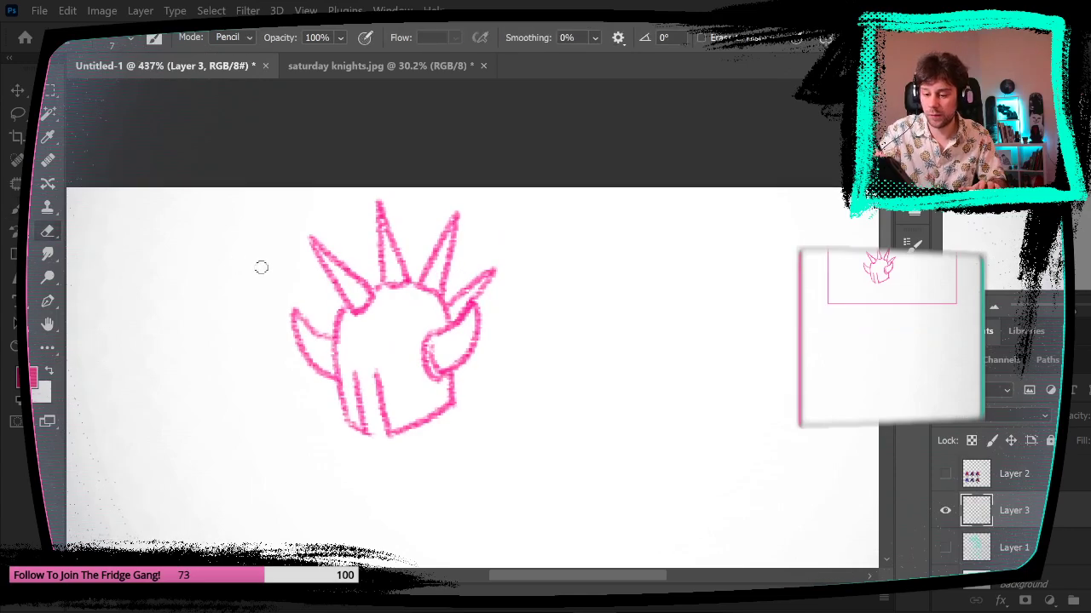
key(b)
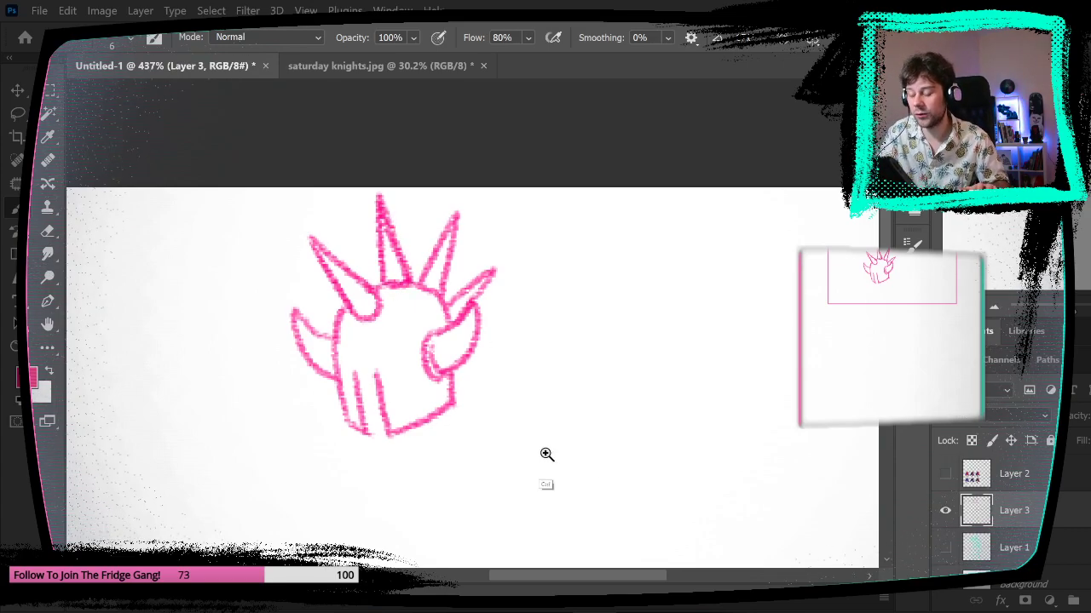
- Erase the dome line beneath the central spike and redraw the spike's base as a curved edge
drag(526, 452, 477, 375)
key(e)
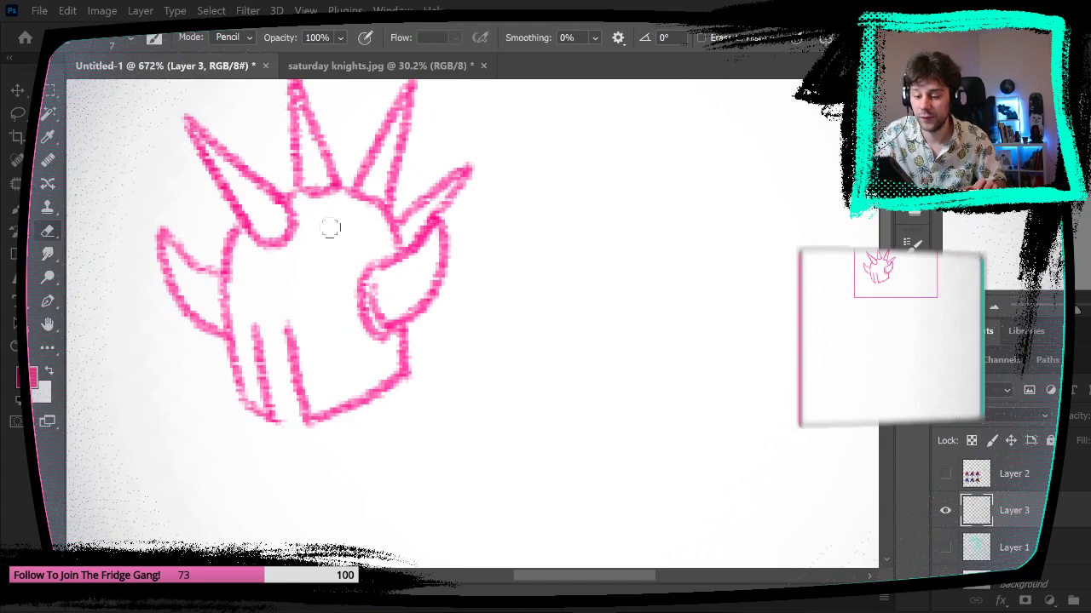
click(17, 209)
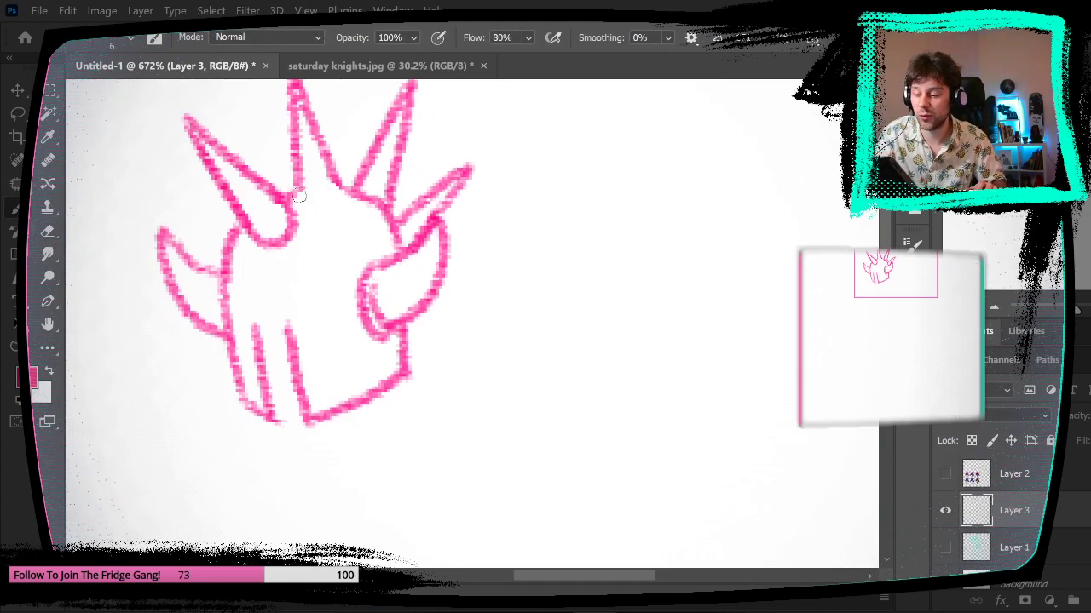
drag(298, 195, 346, 184)
scroll(524, 480, down, 5)
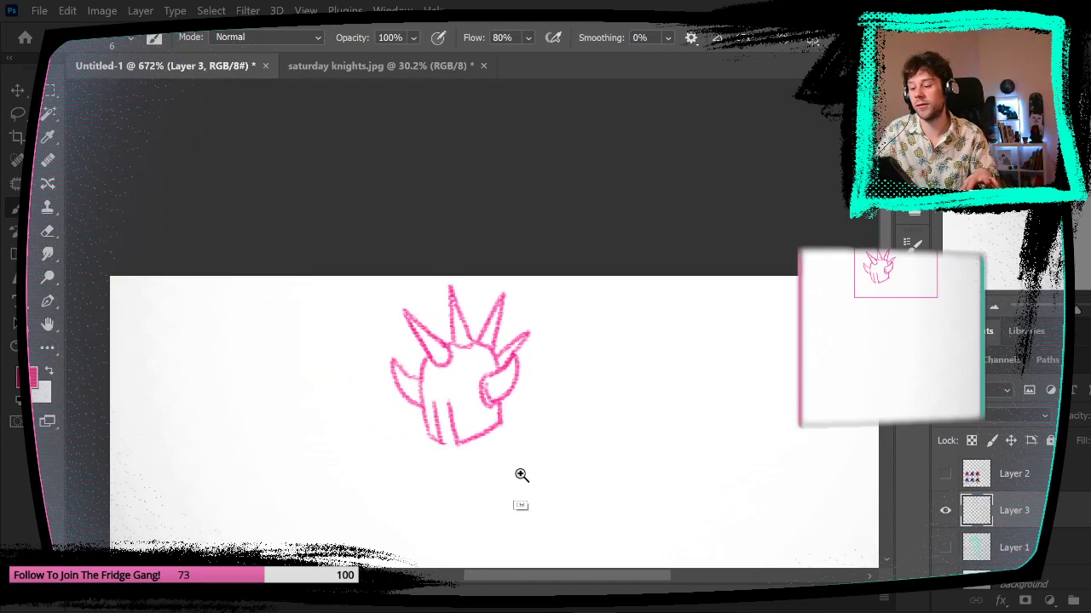
scroll(540, 469, up, 4)
- Select the helmet's central spike with a freehand lasso around its outline
key(l)
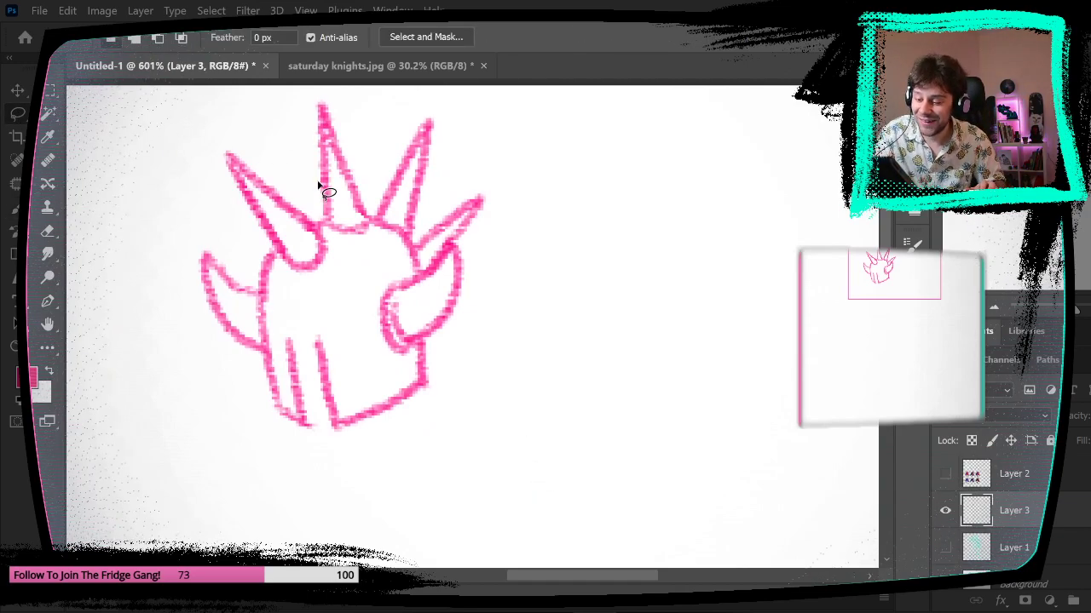
drag(344, 247, 346, 249)
drag(309, 175, 311, 183)
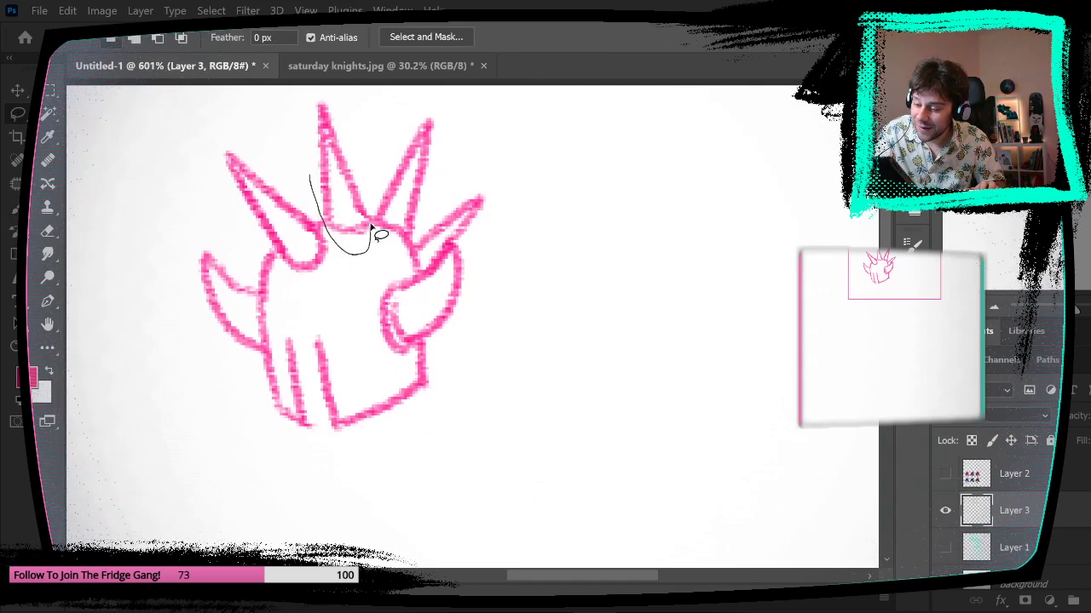
mouse_move(372, 228)
mouse_down()
mouse_move(324, 96)
mouse_move(309, 176)
mouse_move(343, 214)
mouse_move(341, 175)
mouse_move(344, 220)
mouse_move(335, 173)
mouse_move(337, 183)
mouse_move(556, 212)
mouse_move(552, 279)
mouse_move(555, 216)
mouse_move(757, 500)
mouse_move(502, 328)
mouse_up()
- Try moving the central spike with Free Transform, and undo the moves
key(ctrl+t)
key(ctrl+z)
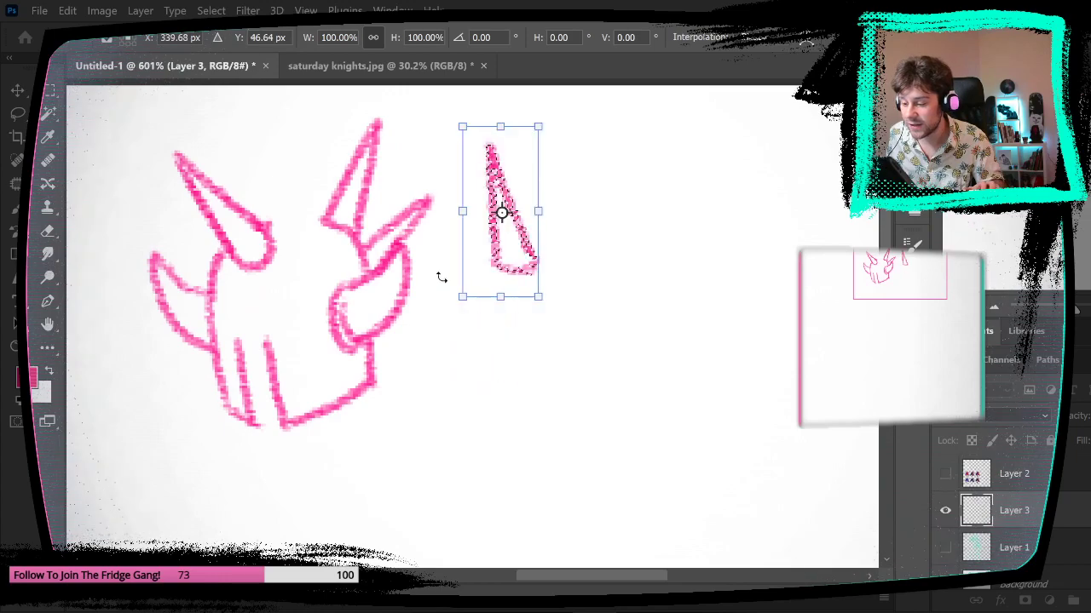
key(ctrl+z)
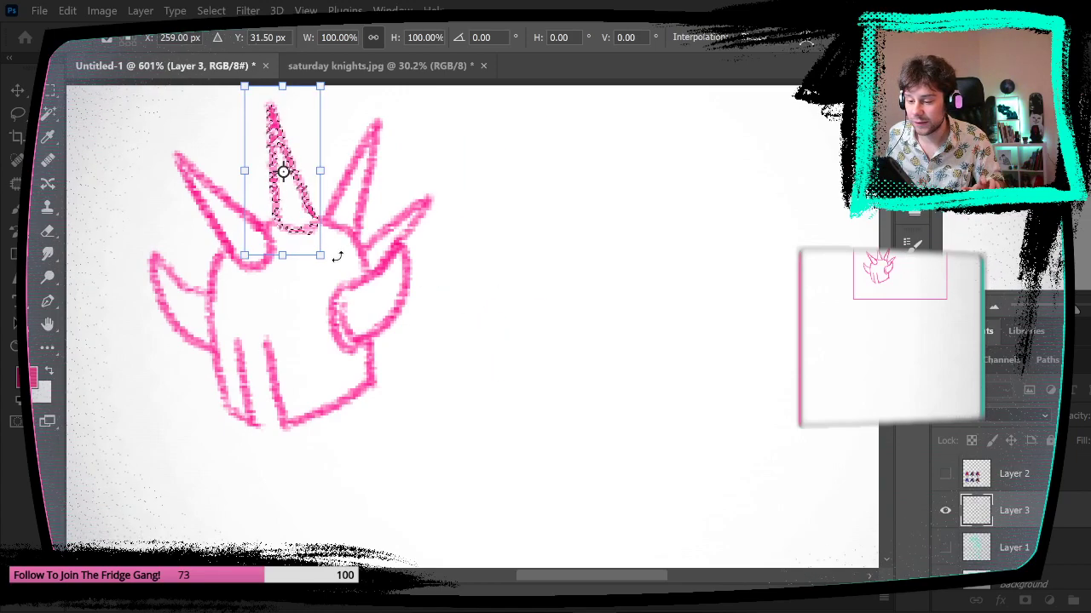
key(ctrl+z)
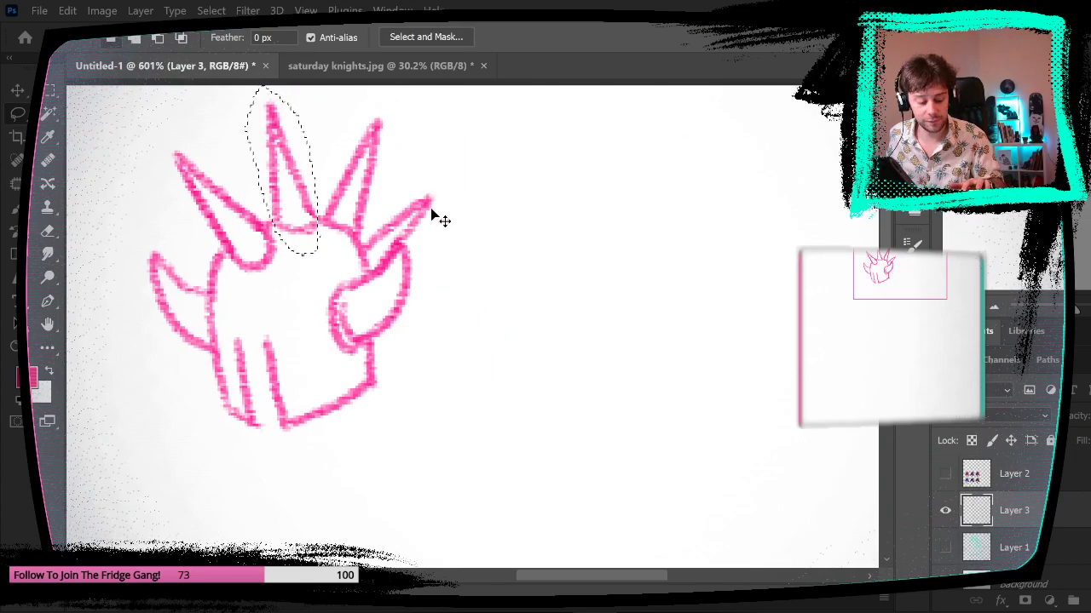
key(ctrl+t)
drag(286, 170, 286, 197)
key(ctrl+z)
key(ctrl+z)
key(ctrl+z)
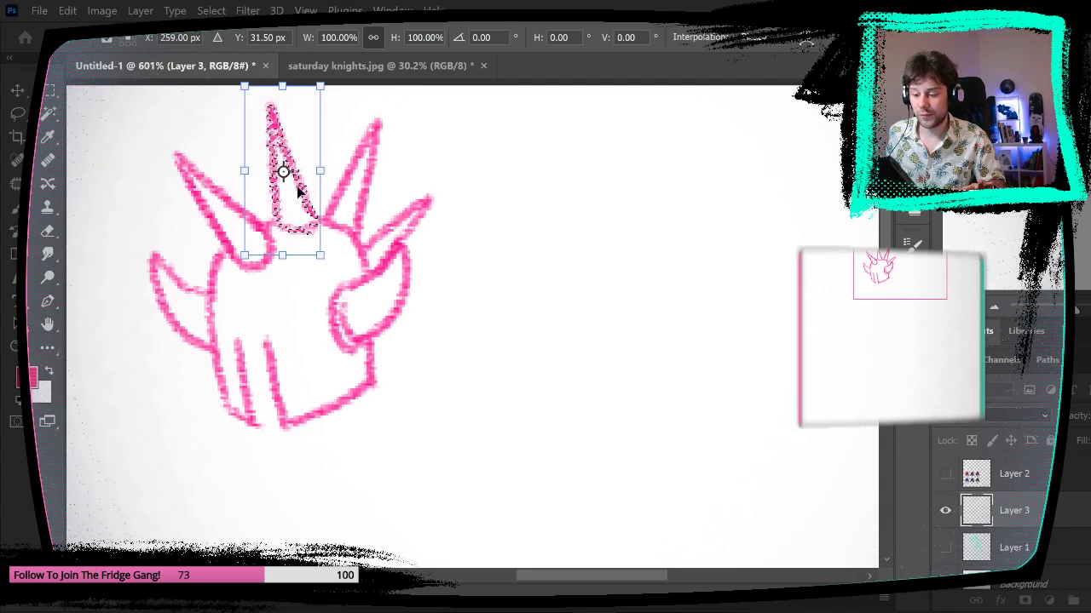
- Rotate the central spike 6.37° clockwise, nudge it onto the dome, apply the transform and clear the selection
drag(370, 129, 370, 145)
key(Right)
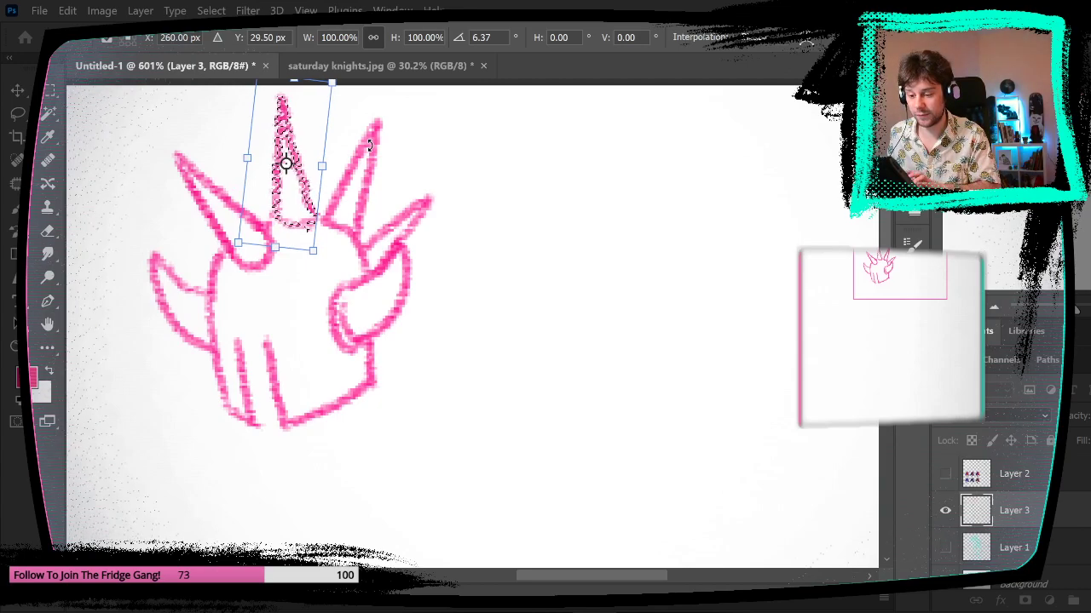
key(Down)
key(Down)
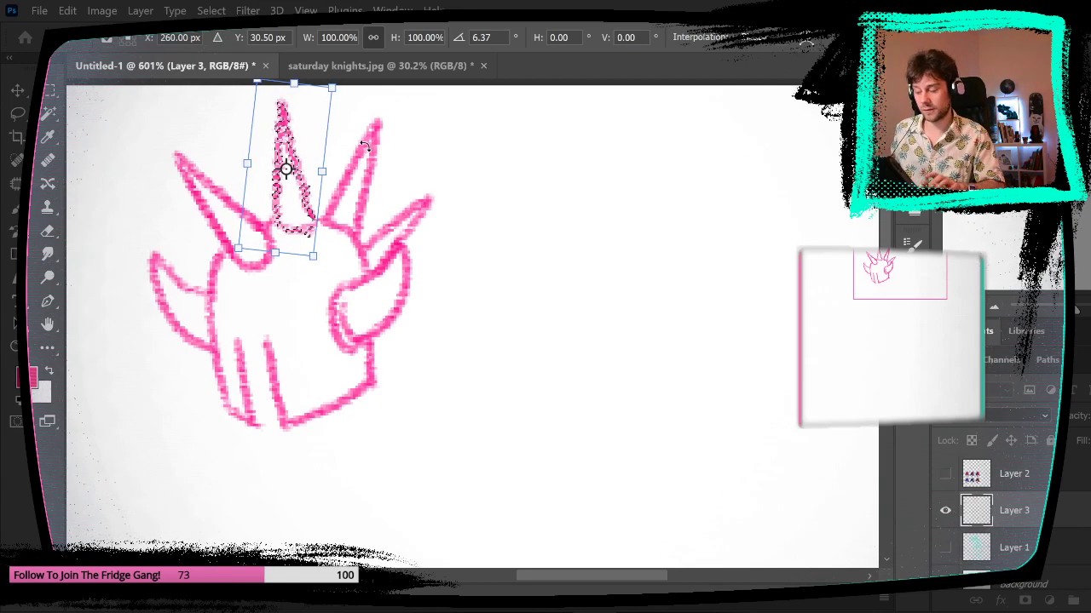
key(Return)
key(m)
click(161, 153)
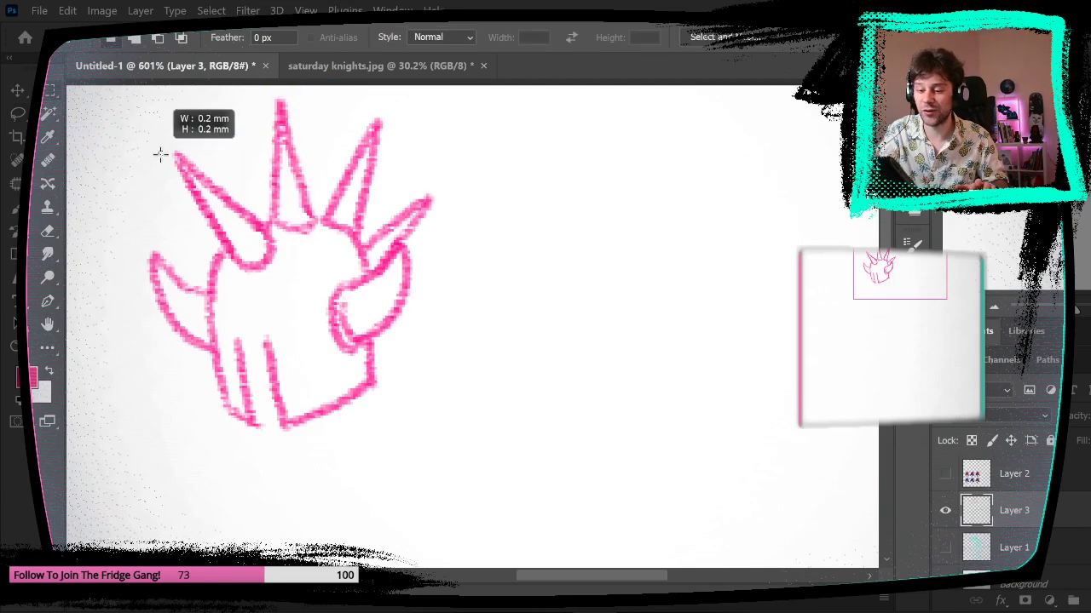
- Show Layer 1 again and trace the helmet's M-shaped eye opening in pink, joining it to the vertical slit
scroll(508, 308, down, 2)
drag(533, 327, 492, 363)
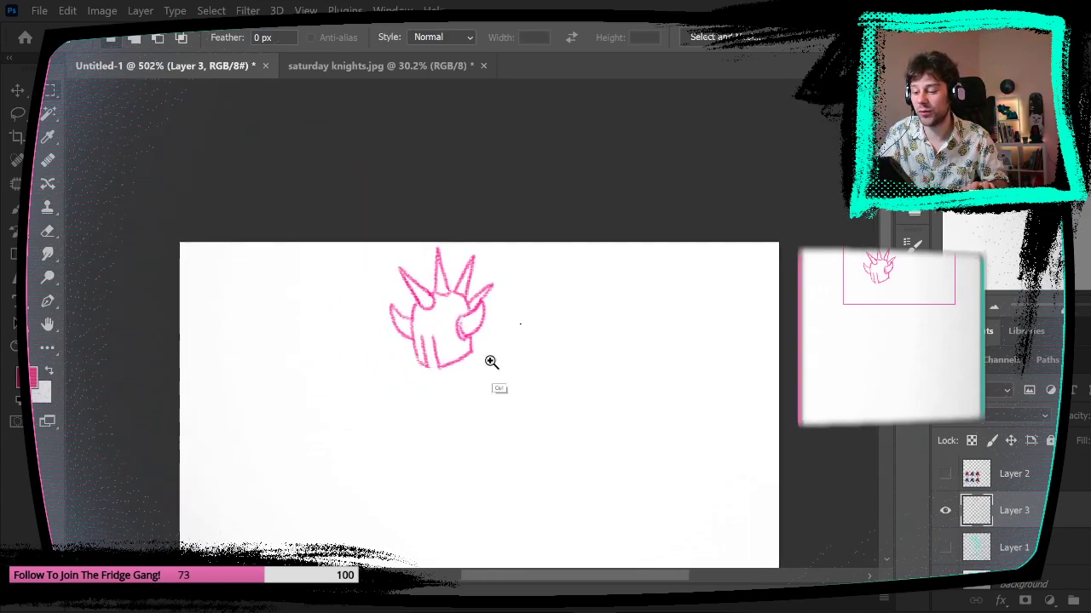
mouse_move(466, 315)
mouse_down()
mouse_move(522, 321)
mouse_move(428, 316)
mouse_up()
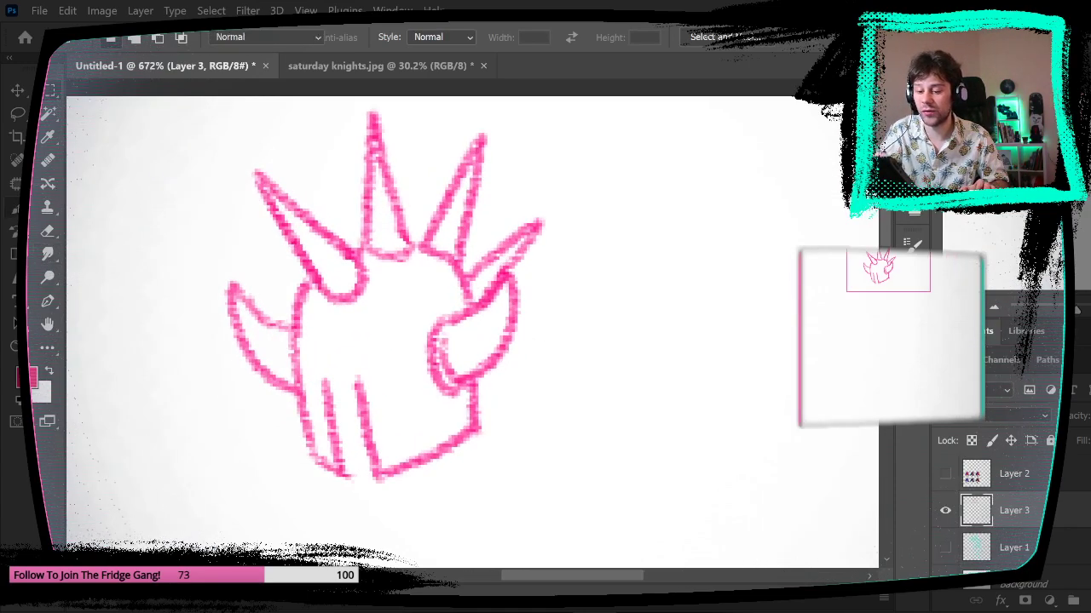
key(b)
click(945, 547)
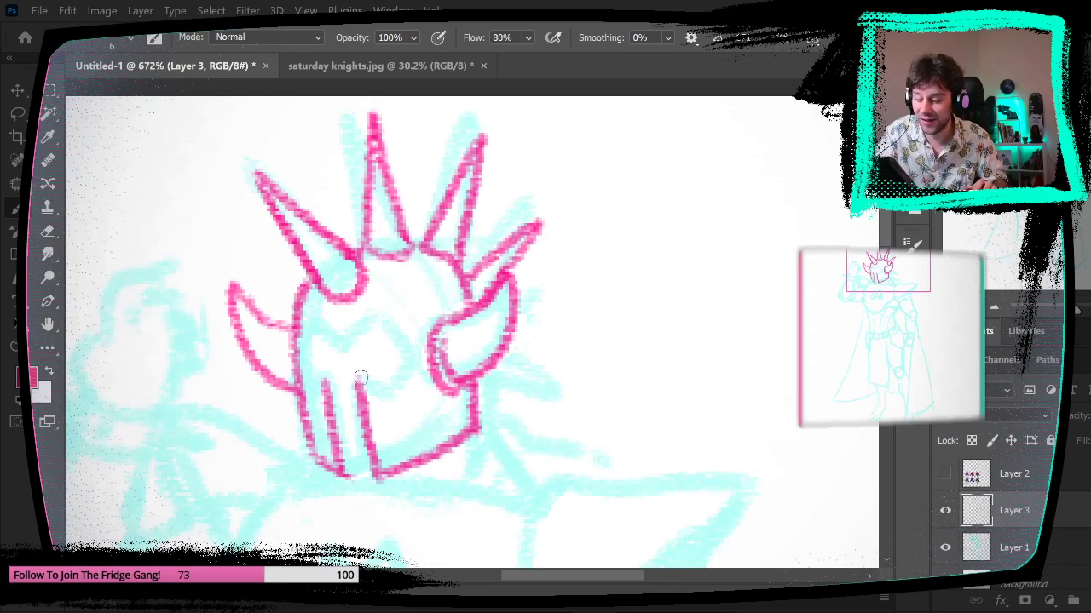
mouse_move(361, 378)
mouse_down()
mouse_move(389, 394)
mouse_move(405, 359)
mouse_move(368, 324)
mouse_move(332, 373)
mouse_move(320, 369)
mouse_move(328, 361)
mouse_move(331, 377)
mouse_move(348, 358)
mouse_move(305, 343)
mouse_up()
key(ctrl+z)
drag(307, 389, 324, 382)
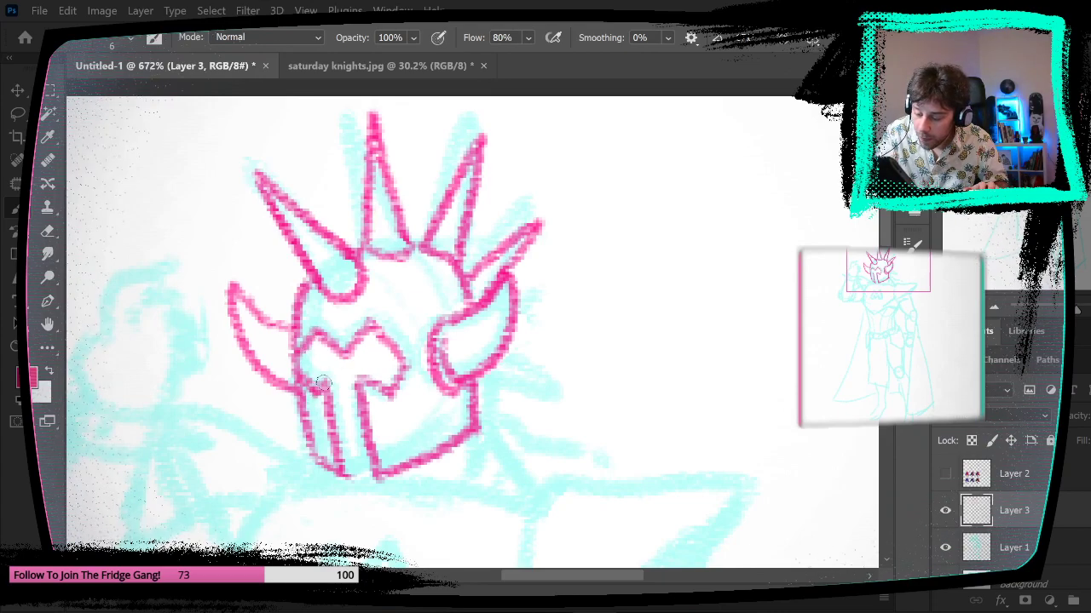
- Draw a diagonal cheek line below the right horn and a peaked brow line across the dome to that horn
scroll(556, 428, down, 8)
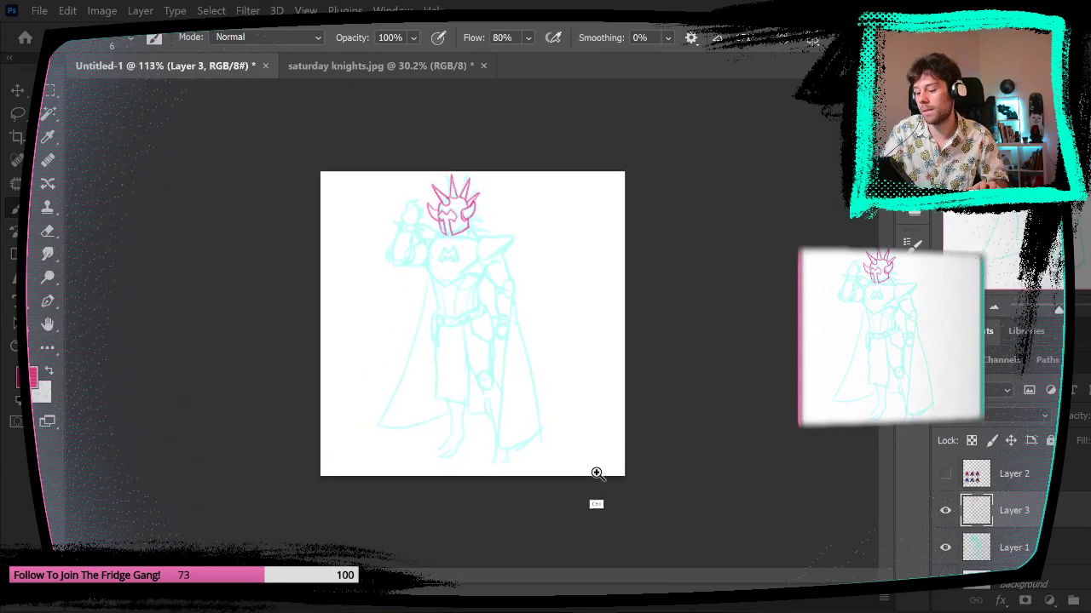
scroll(540, 229, up, 9)
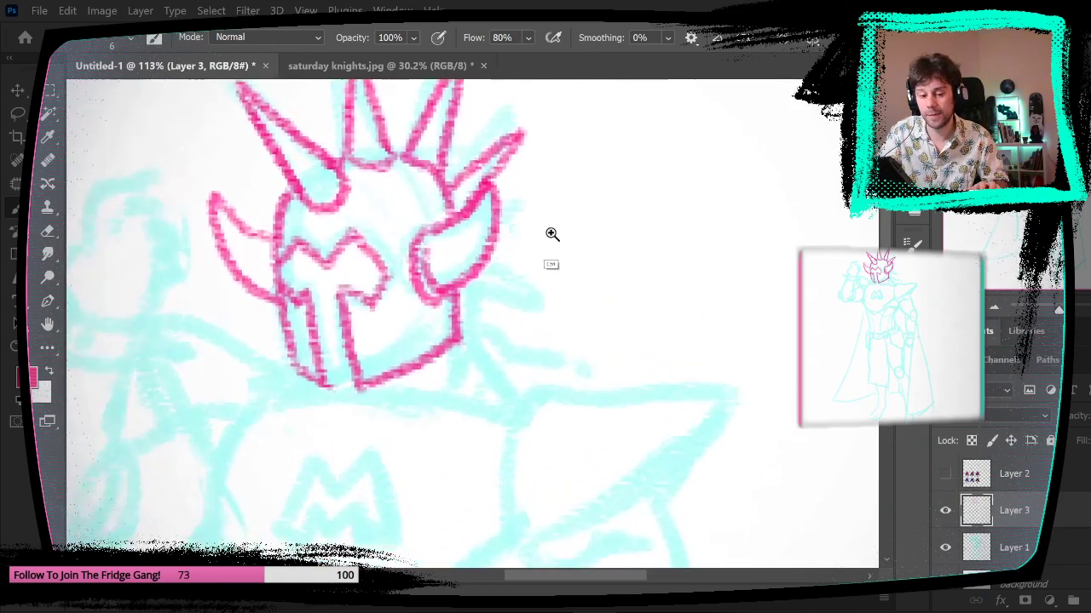
drag(475, 309, 511, 336)
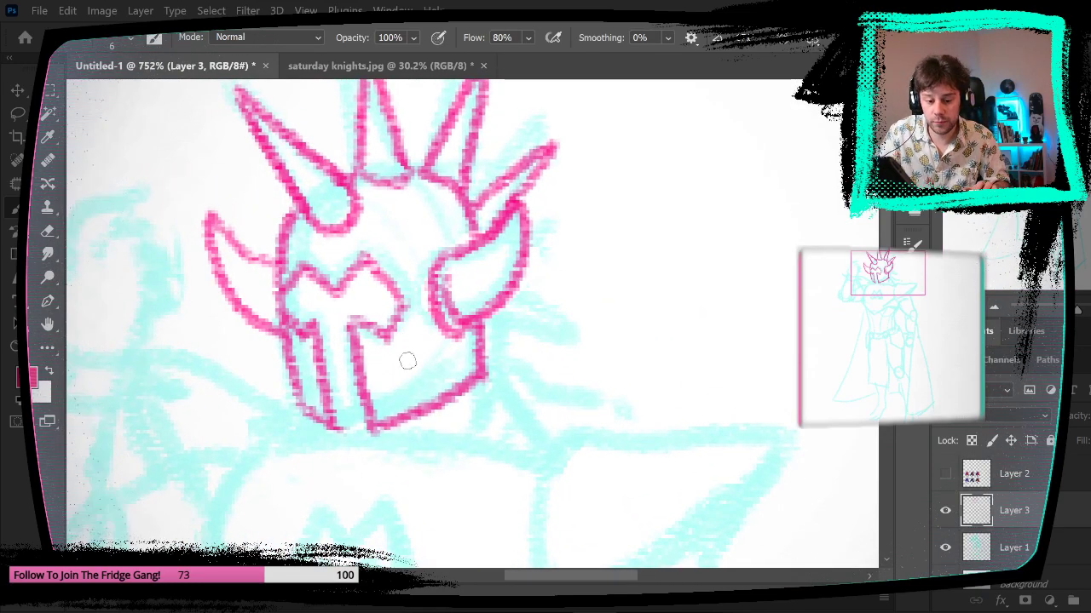
drag(395, 371, 433, 333)
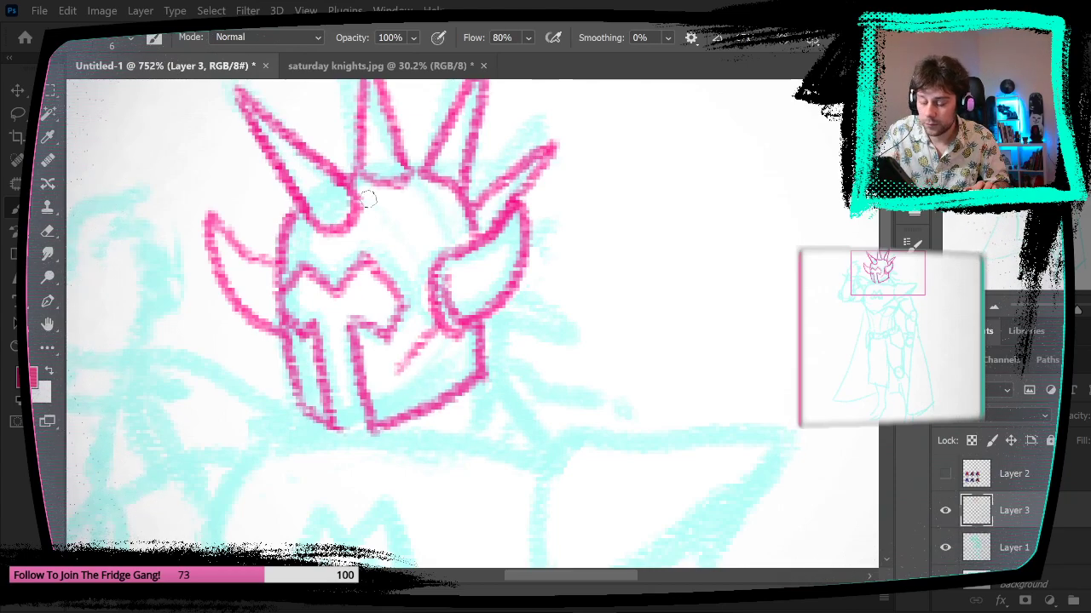
mouse_move(294, 244)
mouse_down()
mouse_move(336, 244)
mouse_move(381, 220)
mouse_up()
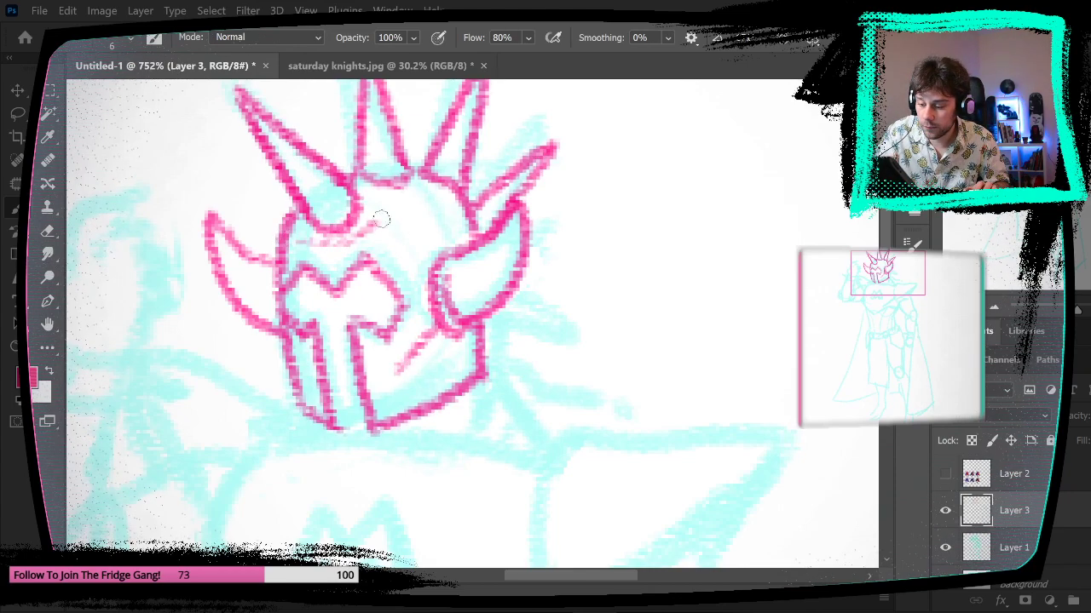
key(ctrl+z)
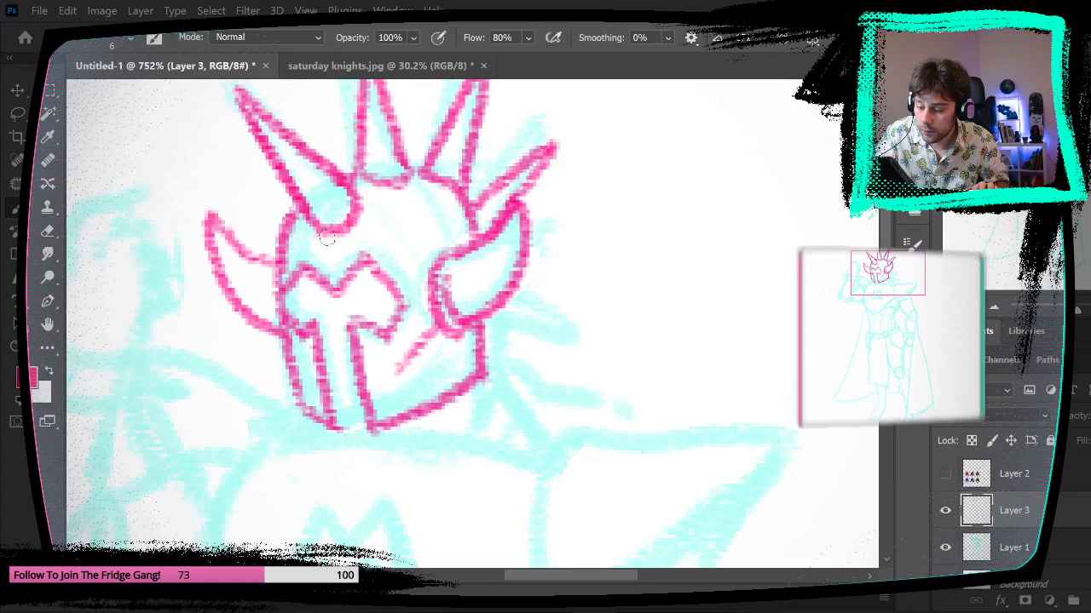
mouse_move(349, 232)
mouse_down()
mouse_move(404, 188)
mouse_move(404, 205)
mouse_move(387, 207)
mouse_move(448, 254)
mouse_up()
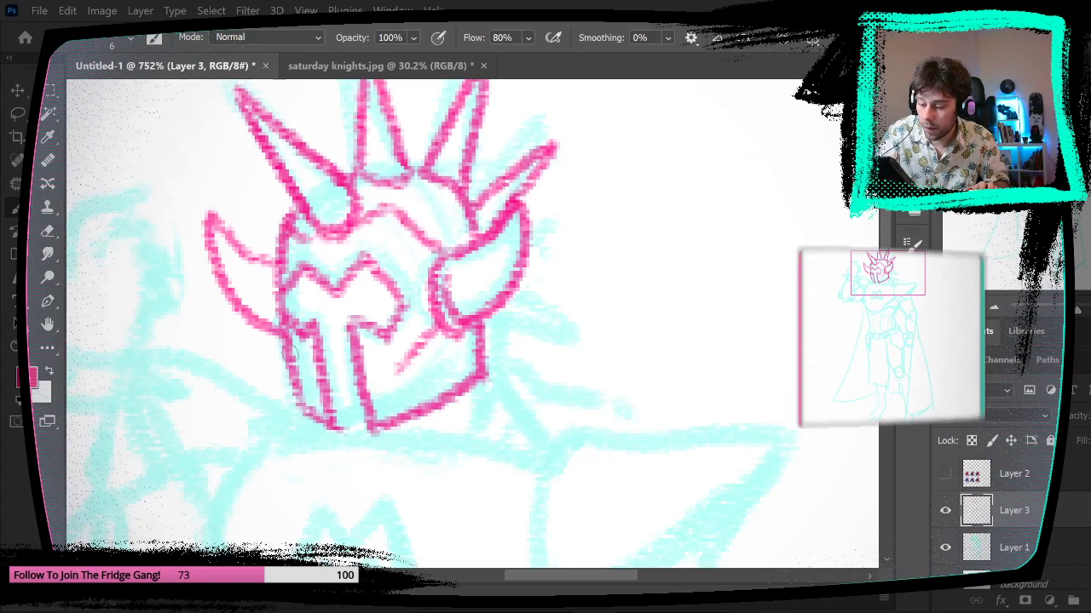
- Extend the cheek line from its lower end back to the jaw to form a pointed cheek plate
drag(295, 359, 297, 404)
key(ctrl+z)
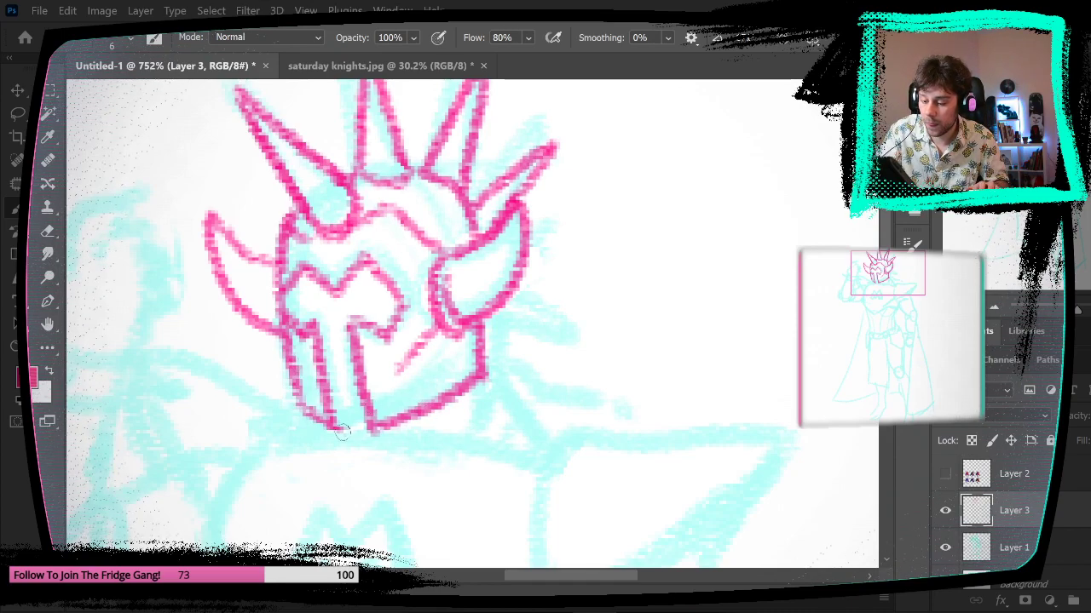
drag(397, 373, 467, 393)
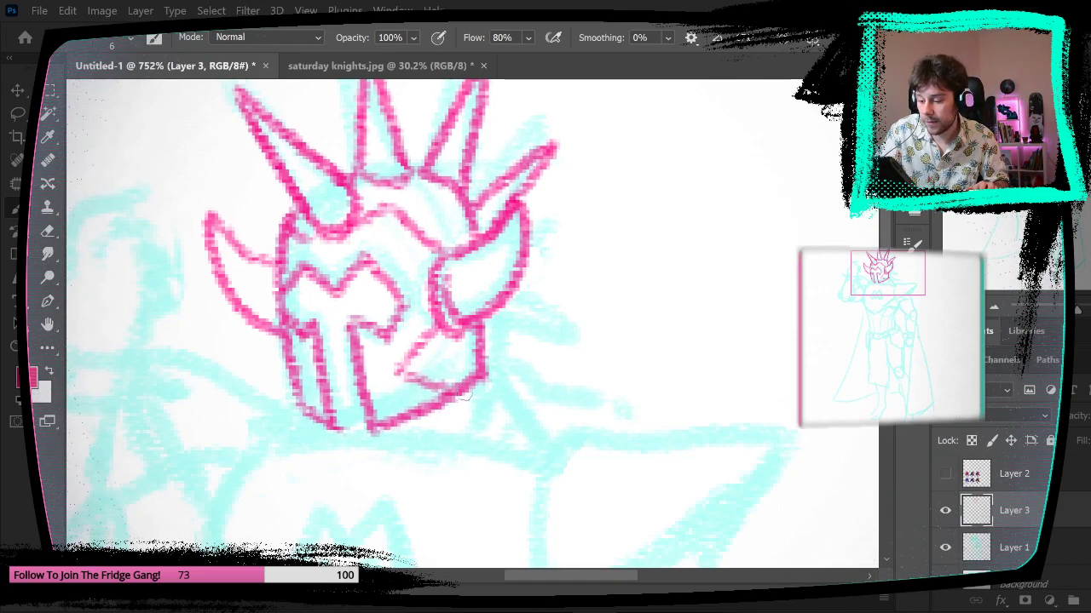
drag(604, 386, 577, 446)
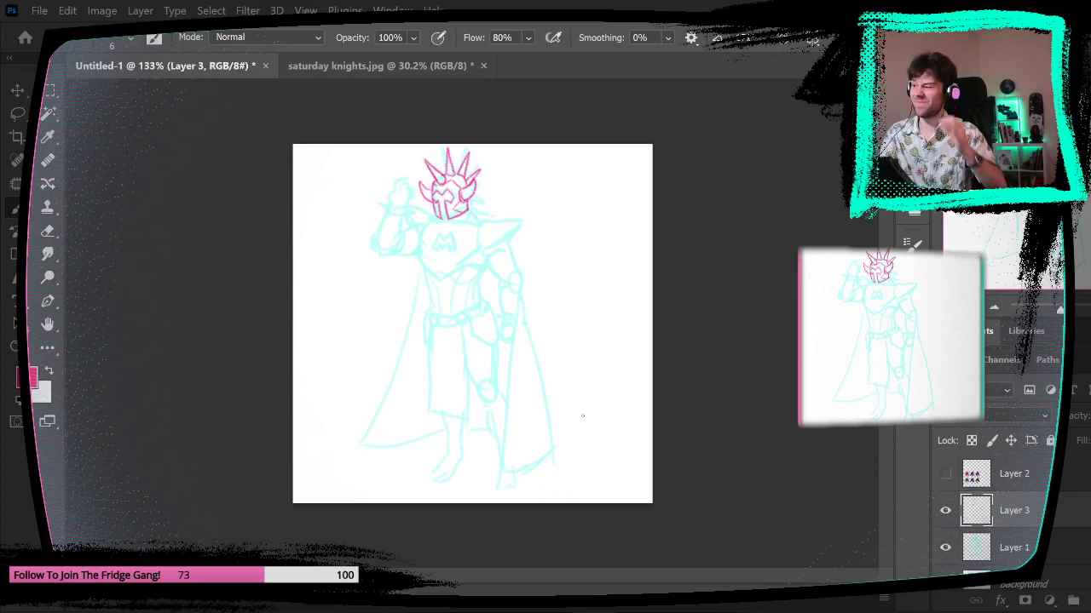
- Erase the jaw's right edge and redraw it farther outward, and touch up the dome line beside the right horn
drag(511, 204, 559, 204)
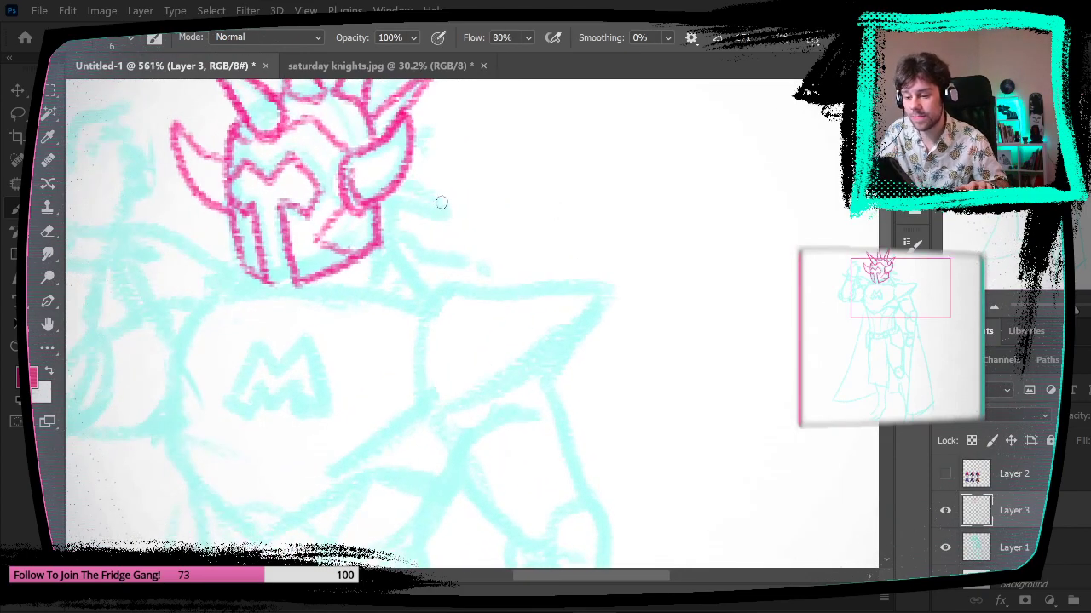
key(e)
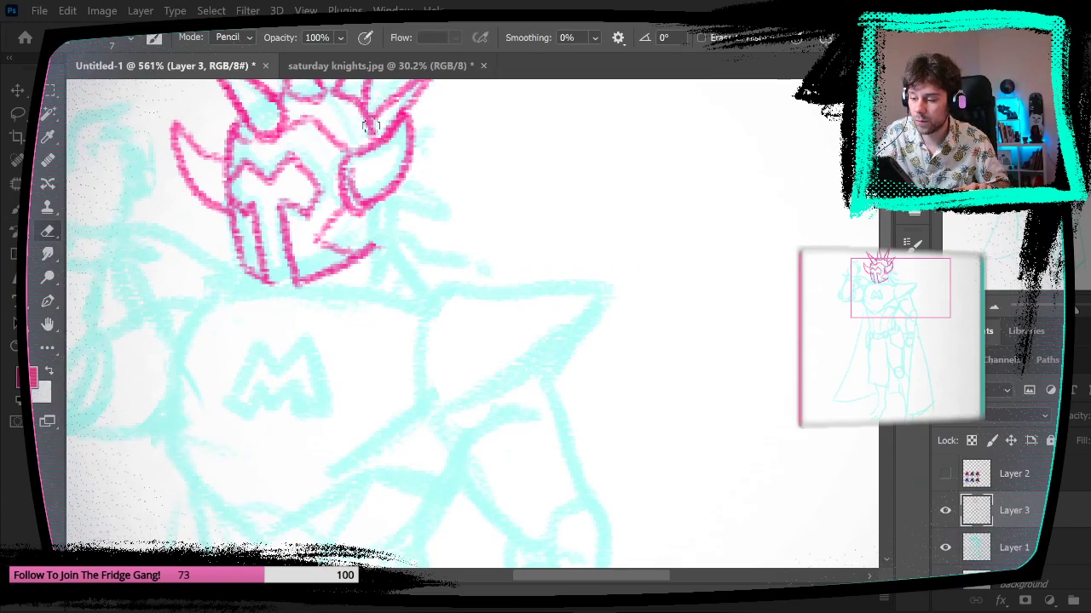
key(b)
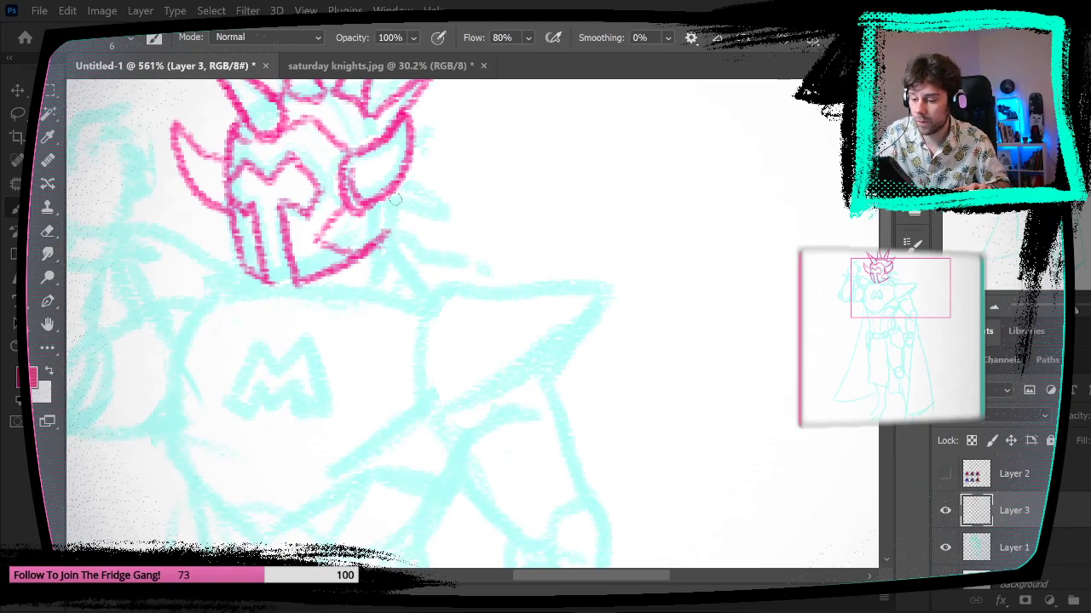
drag(394, 200, 393, 225)
right_click(396, 224)
drag(379, 129, 341, 91)
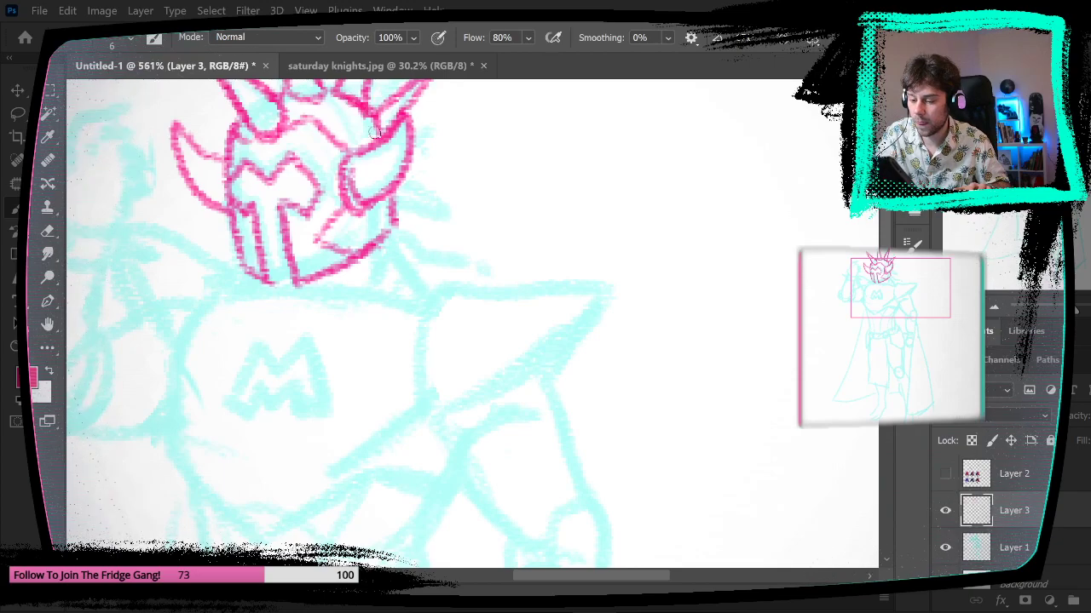
drag(572, 369, 492, 381)
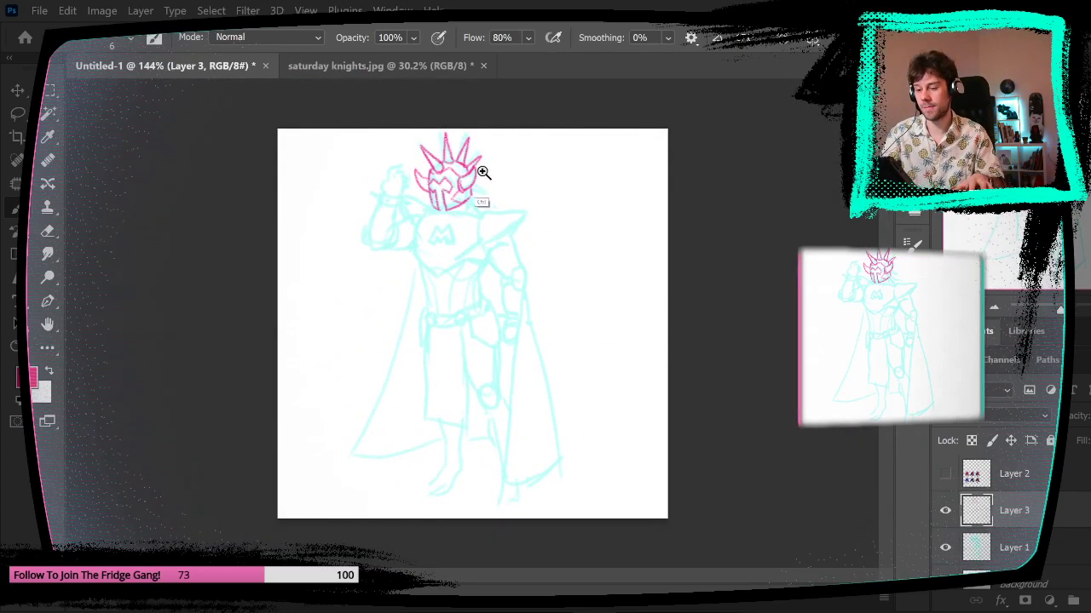
drag(482, 173, 542, 200)
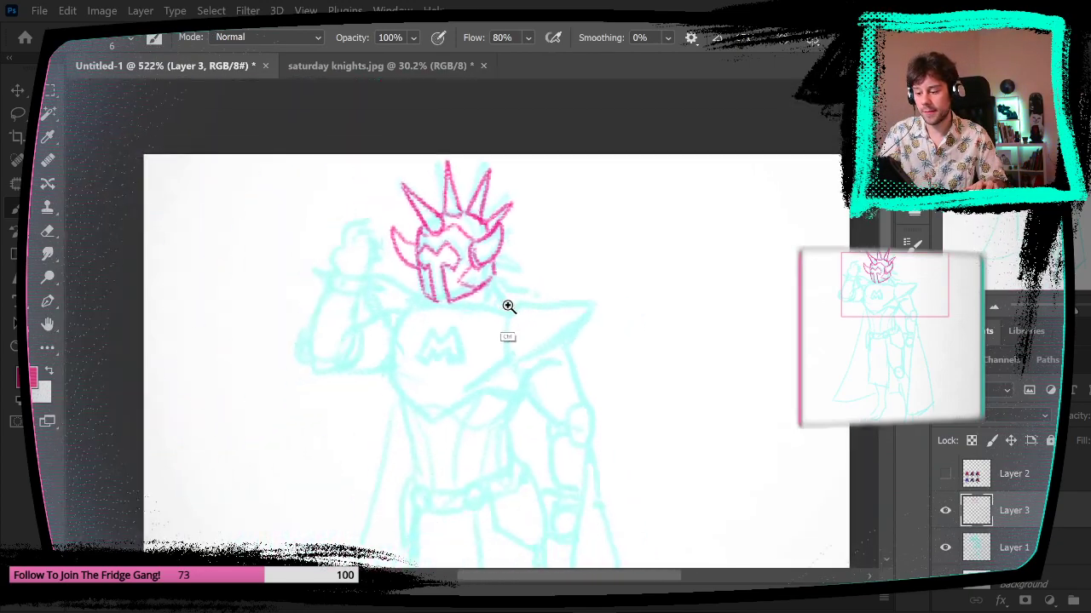
- Draw two eyes inside the helmet's M-shaped opening and a small mouth in the vertical slit, and check the pink lines with Layer 1 hidden
drag(508, 307, 537, 312)
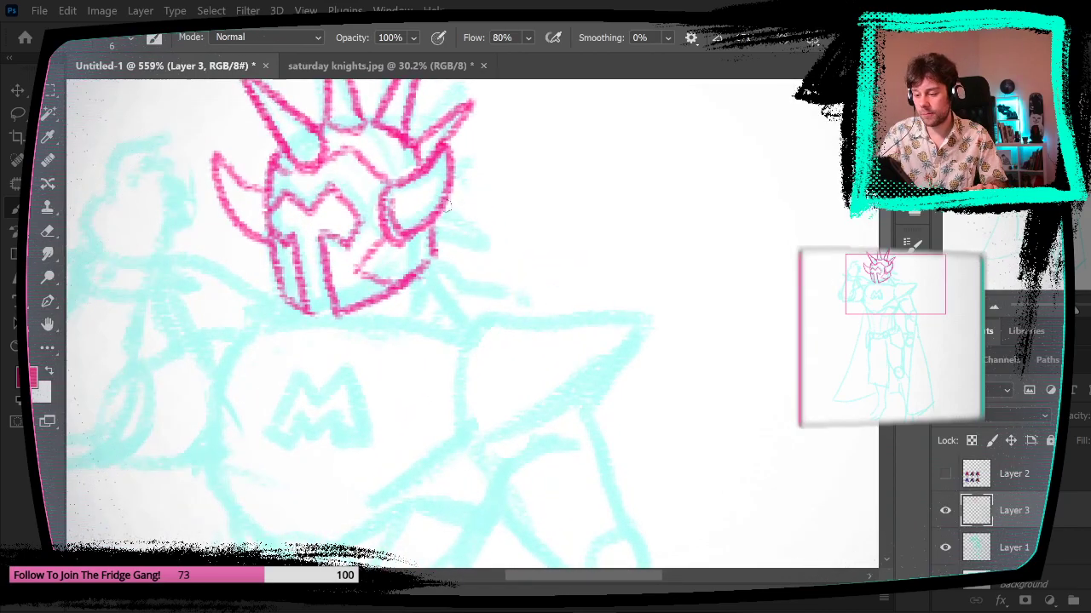
drag(450, 205, 441, 224)
drag(623, 303, 594, 343)
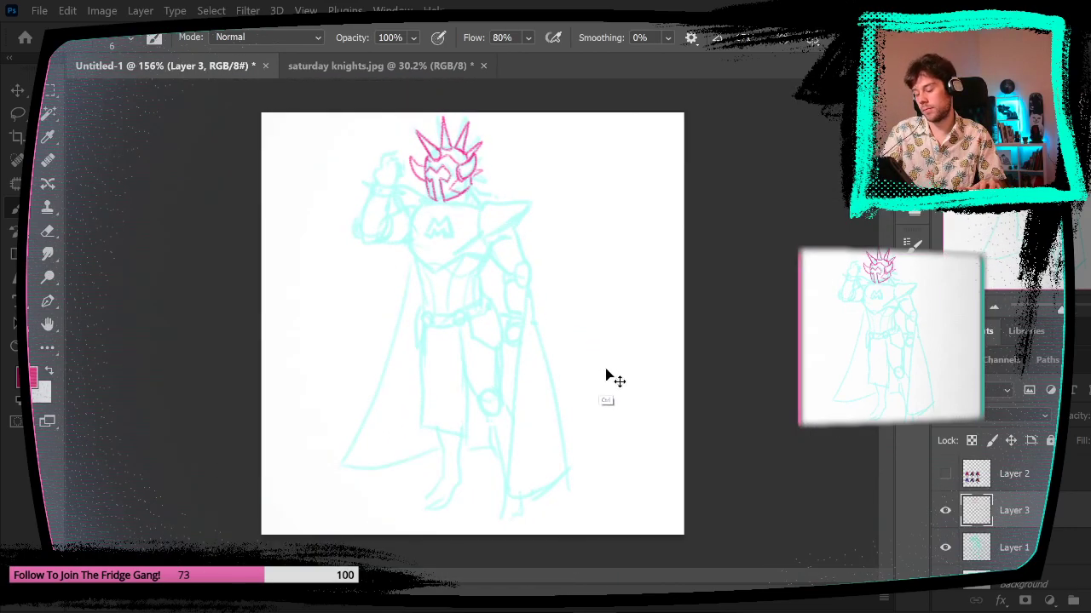
drag(517, 207, 561, 346)
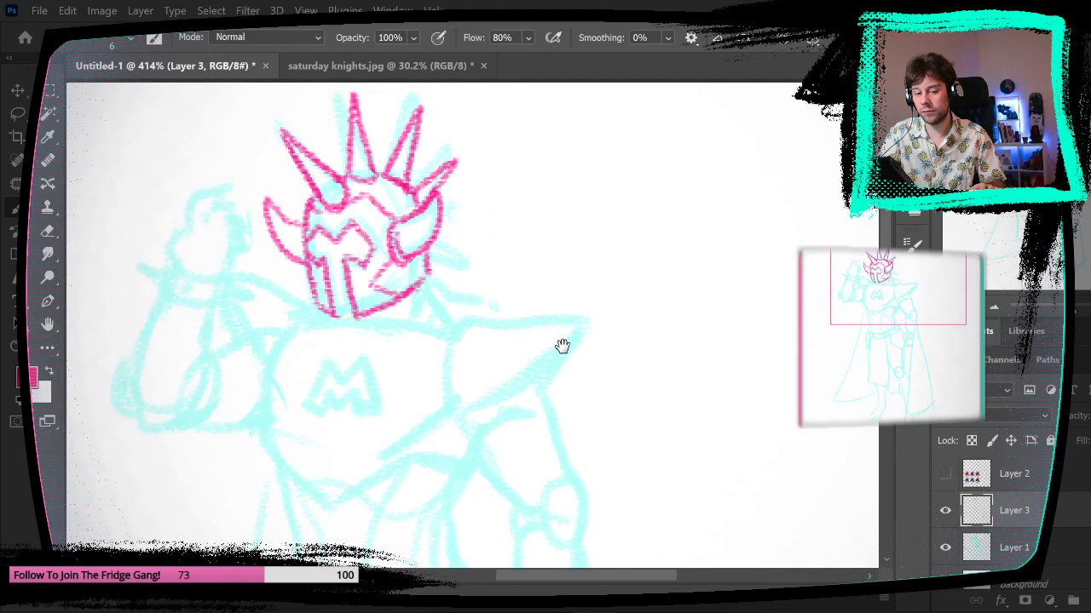
drag(415, 326, 450, 335)
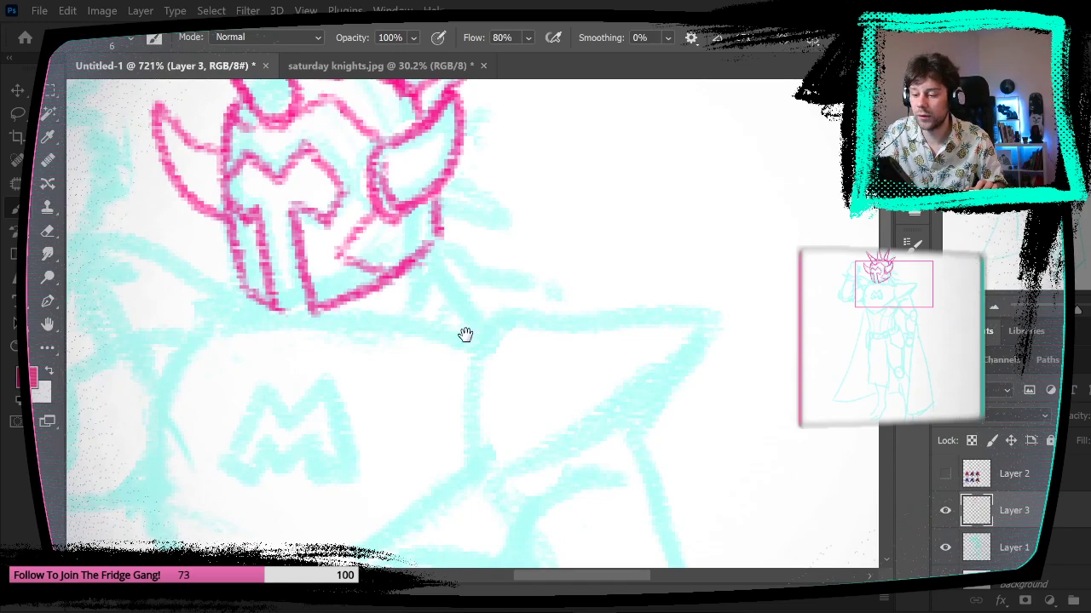
drag(465, 333, 482, 434)
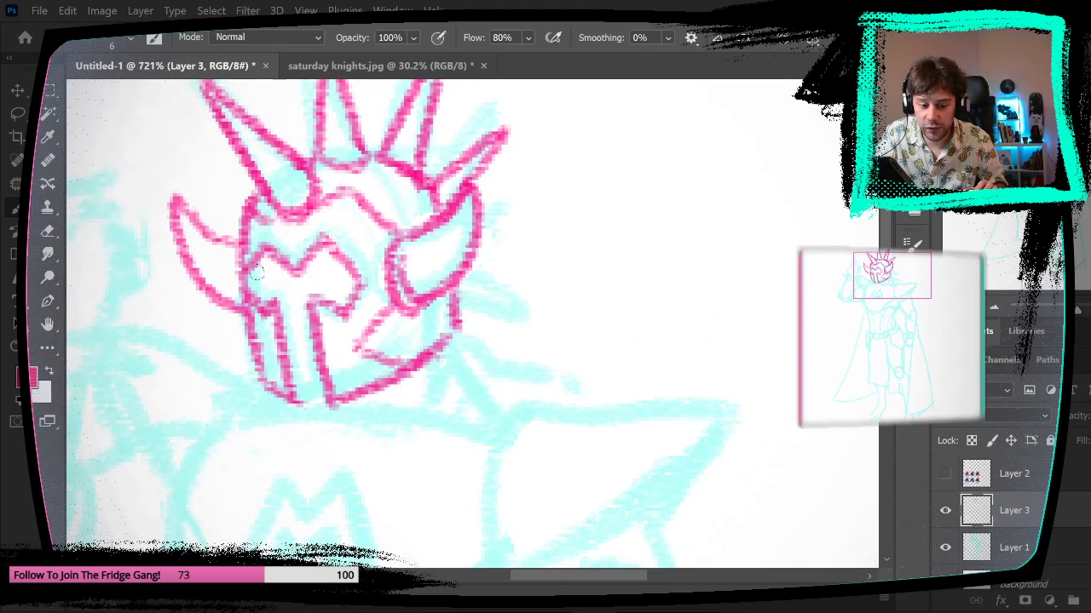
mouse_move(274, 271)
mouse_down()
mouse_move(266, 286)
mouse_move(299, 269)
mouse_move(334, 290)
mouse_up()
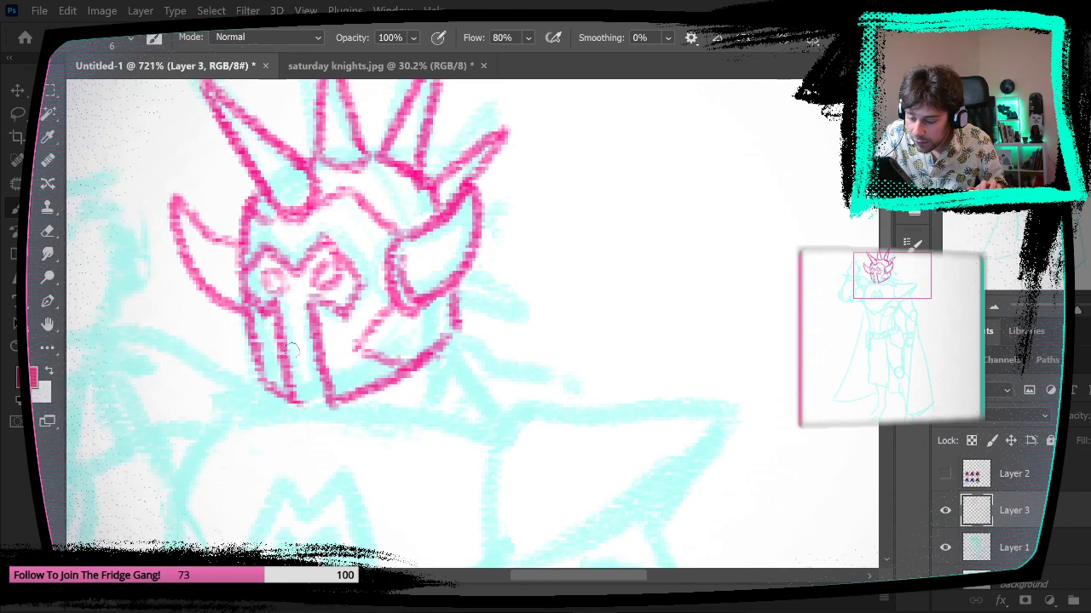
drag(290, 340, 309, 344)
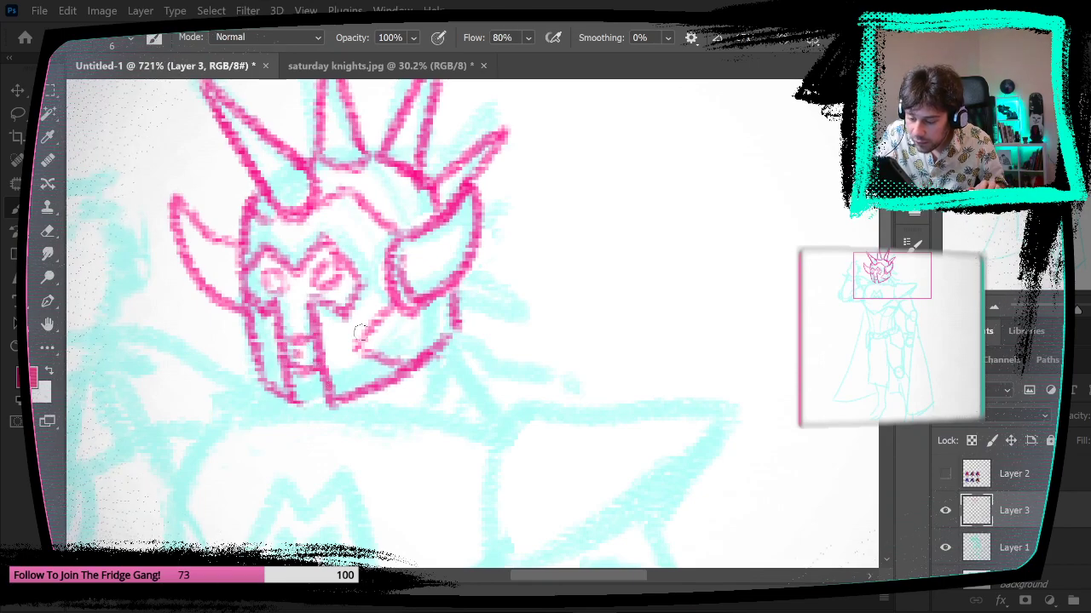
drag(654, 407, 570, 421)
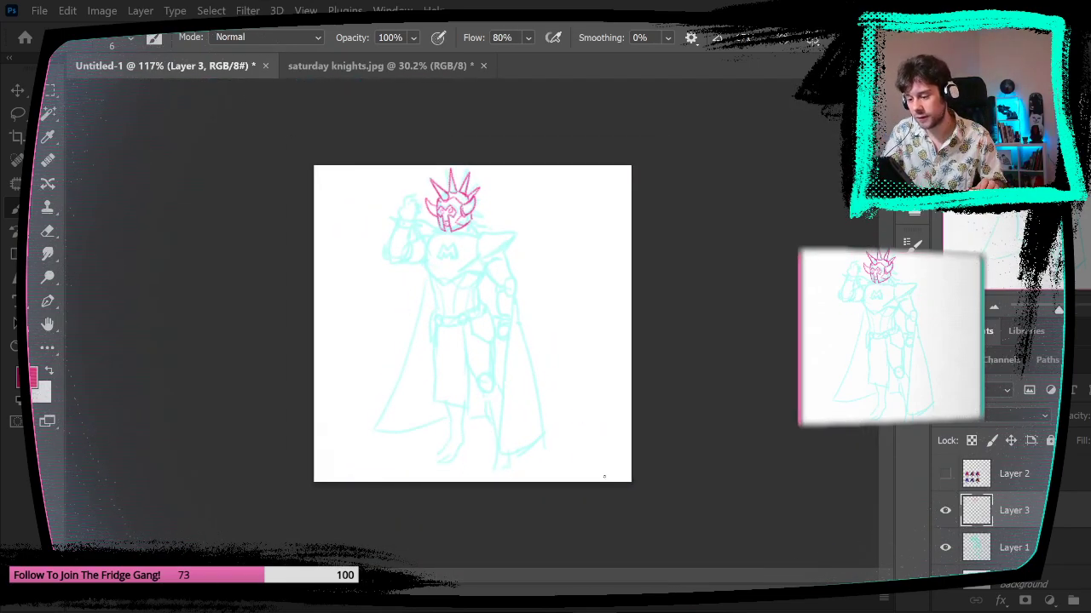
click(945, 548)
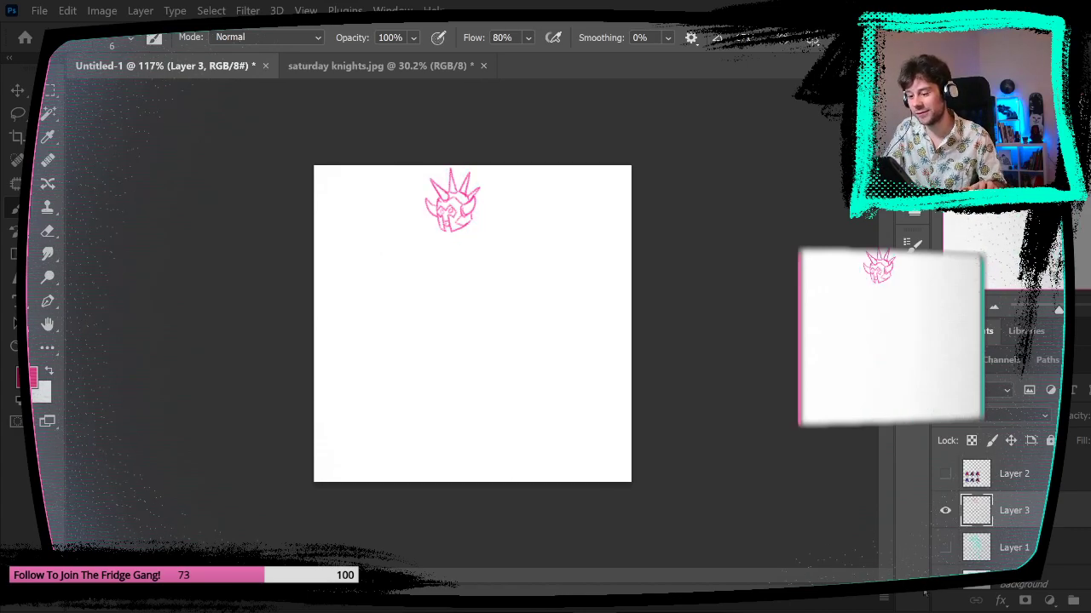
click(945, 547)
- Trace the chest plate's top edge below the helmet and outline the pointed shoulder plate at its right end in pink
drag(470, 216, 510, 245)
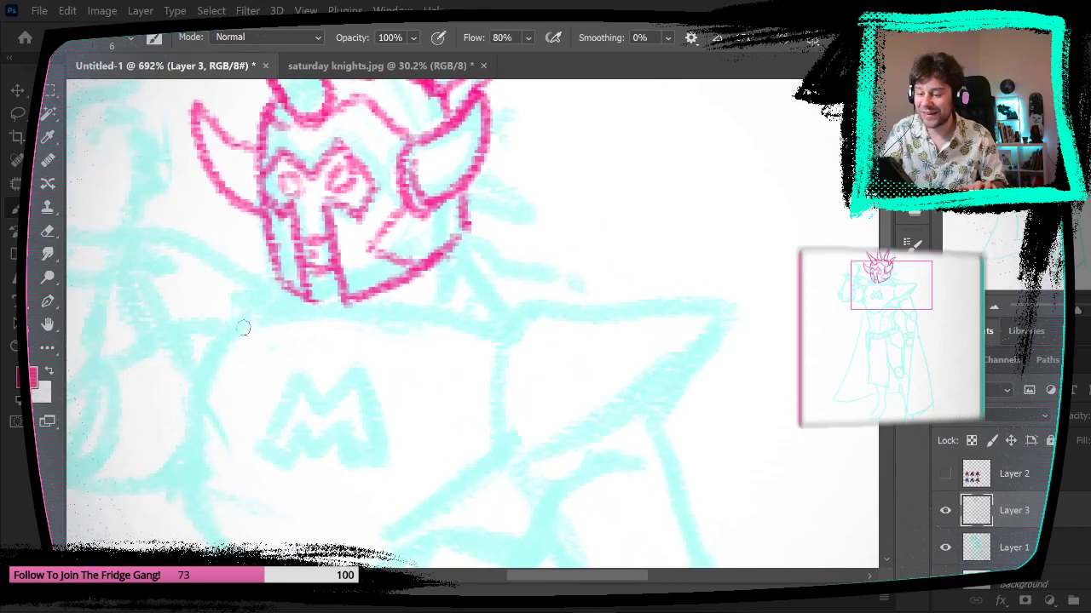
mouse_move(234, 326)
mouse_down()
mouse_move(437, 330)
mouse_move(519, 349)
mouse_up()
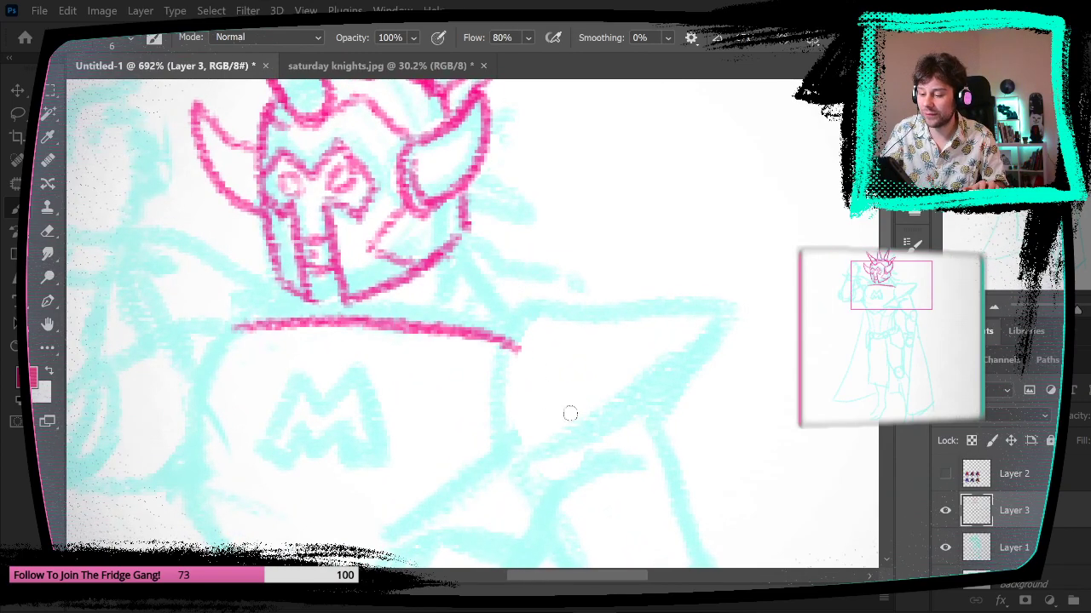
mouse_move(570, 414)
mouse_down()
mouse_move(567, 426)
mouse_move(587, 421)
mouse_up()
mouse_move(502, 450)
mouse_down()
mouse_move(534, 306)
mouse_move(504, 477)
mouse_up()
key(ctrl+z)
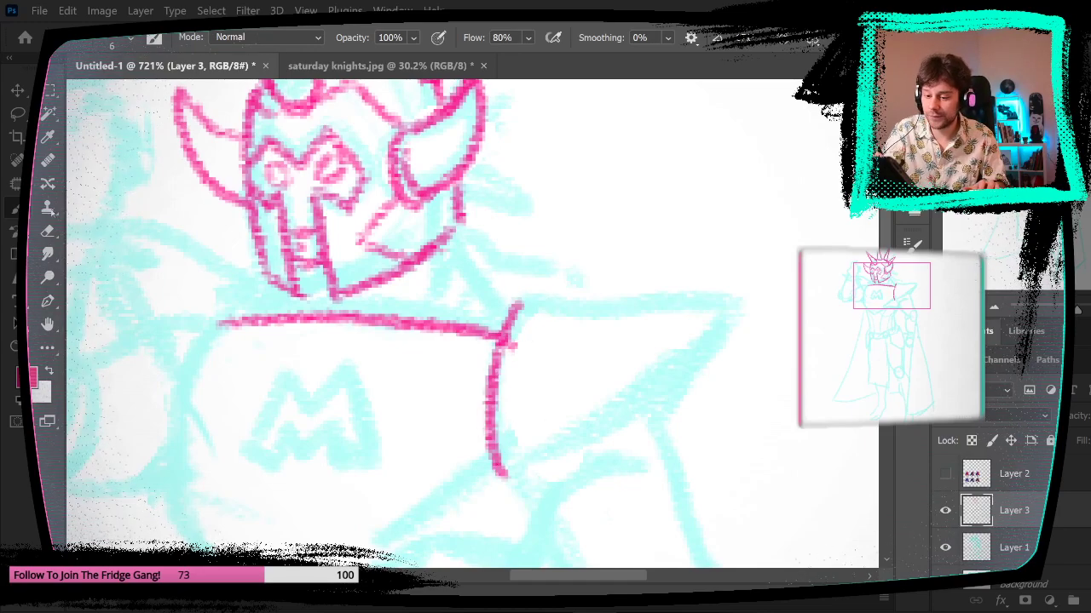
key(e)
key(b)
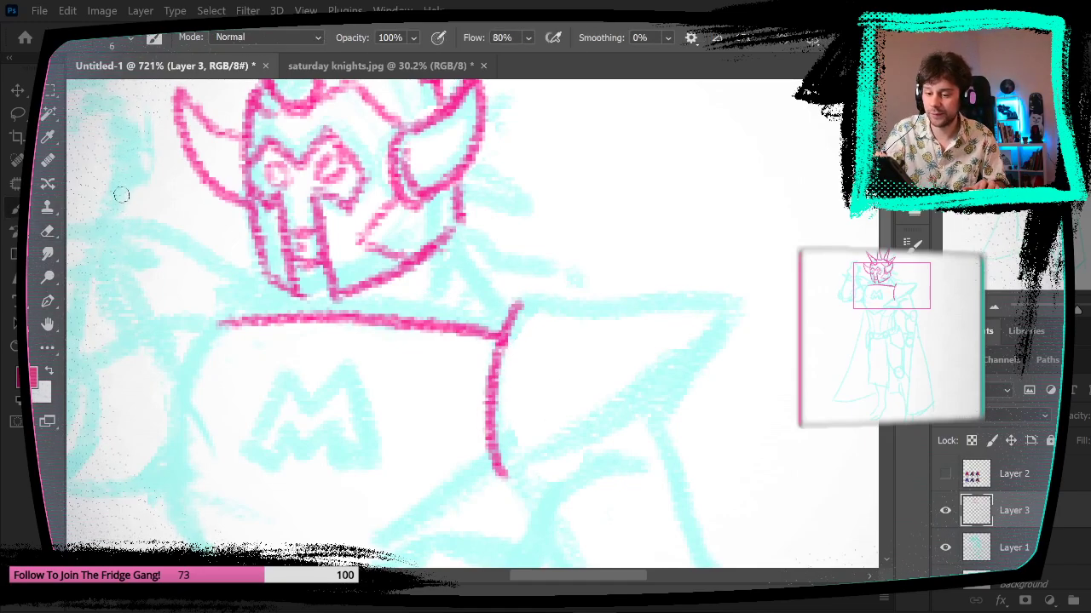
drag(625, 416, 571, 427)
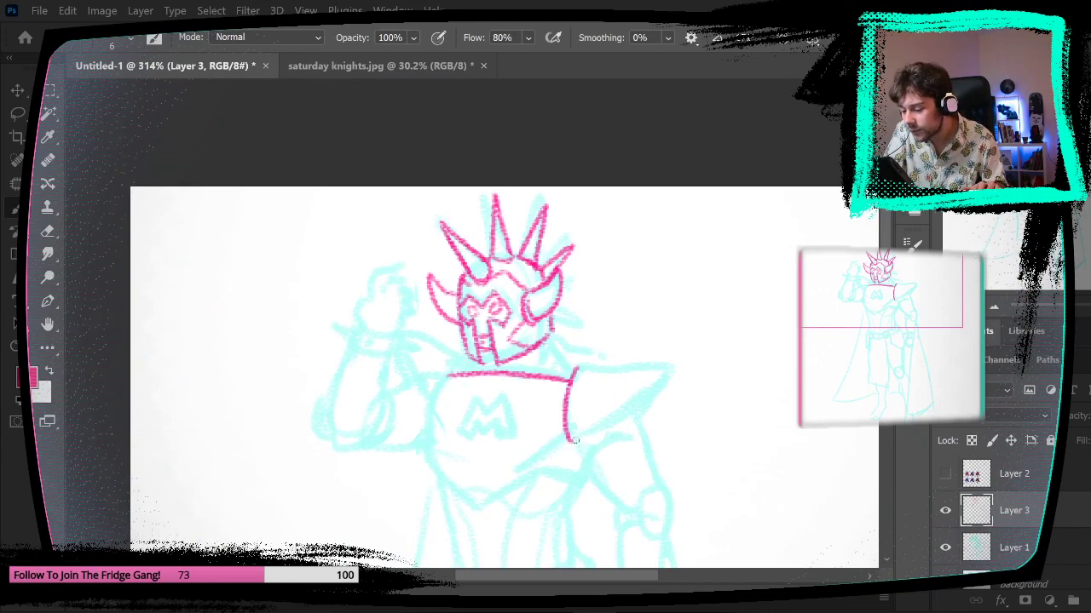
drag(576, 370, 647, 363)
- Trace the oval elbow guard and the upper arm plate, and fill the underside of the shoulder plate's tip with pink
mouse_move(655, 438)
mouse_down()
mouse_move(579, 429)
mouse_move(470, 346)
mouse_move(452, 273)
mouse_move(475, 244)
mouse_up()
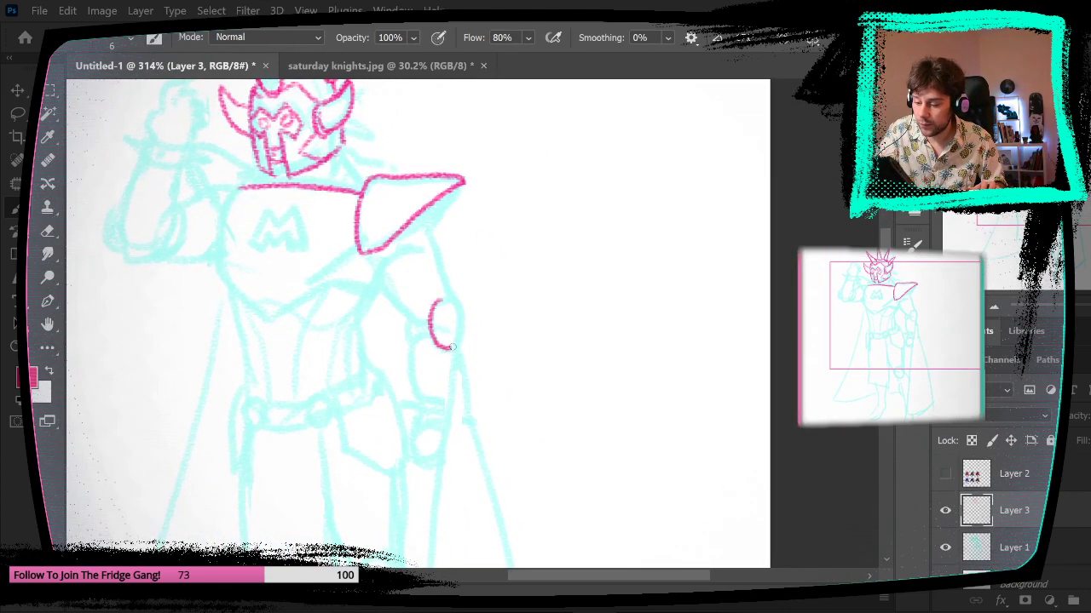
drag(453, 346, 433, 302)
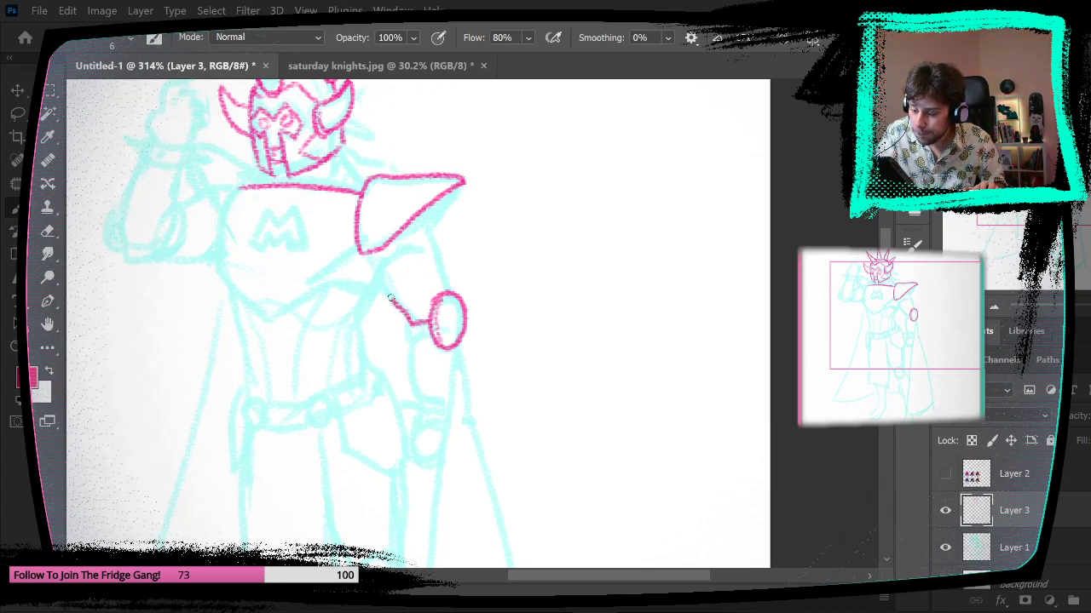
drag(389, 297, 379, 269)
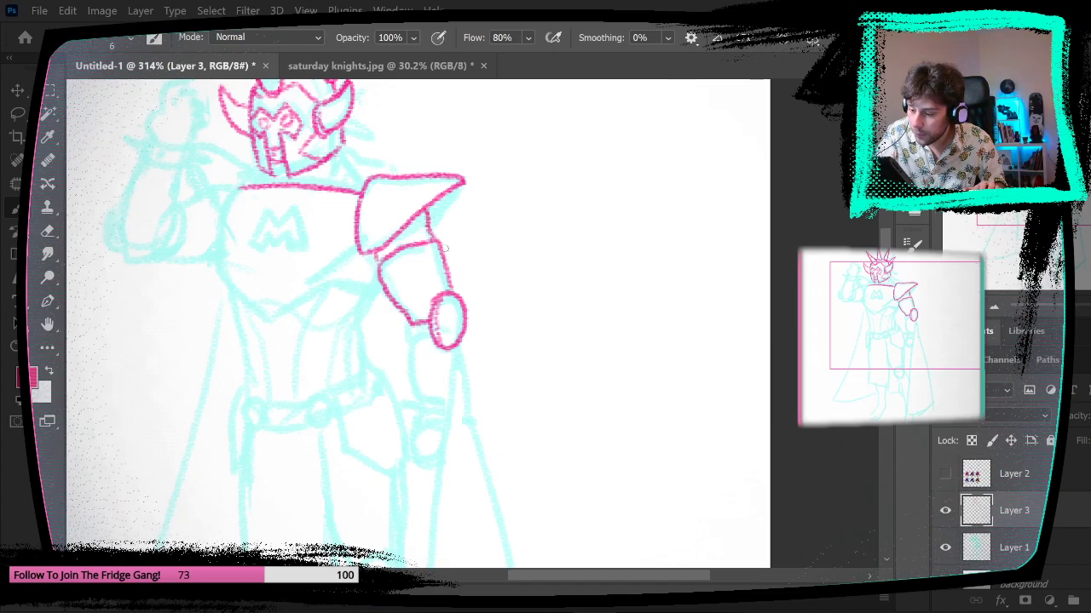
mouse_move(431, 230)
mouse_down()
mouse_move(460, 181)
mouse_move(431, 218)
mouse_up()
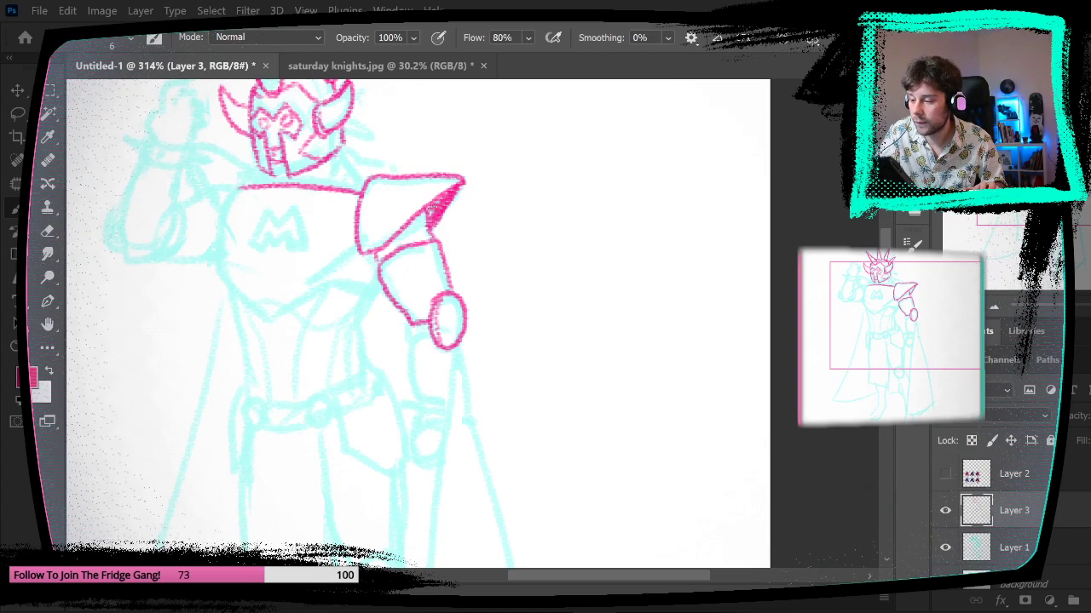
- Trace the forearm below the elbow guard and add a wrist cuff with a spike on each side
mouse_move(581, 287)
mouse_down()
mouse_move(559, 370)
mouse_move(568, 368)
mouse_up()
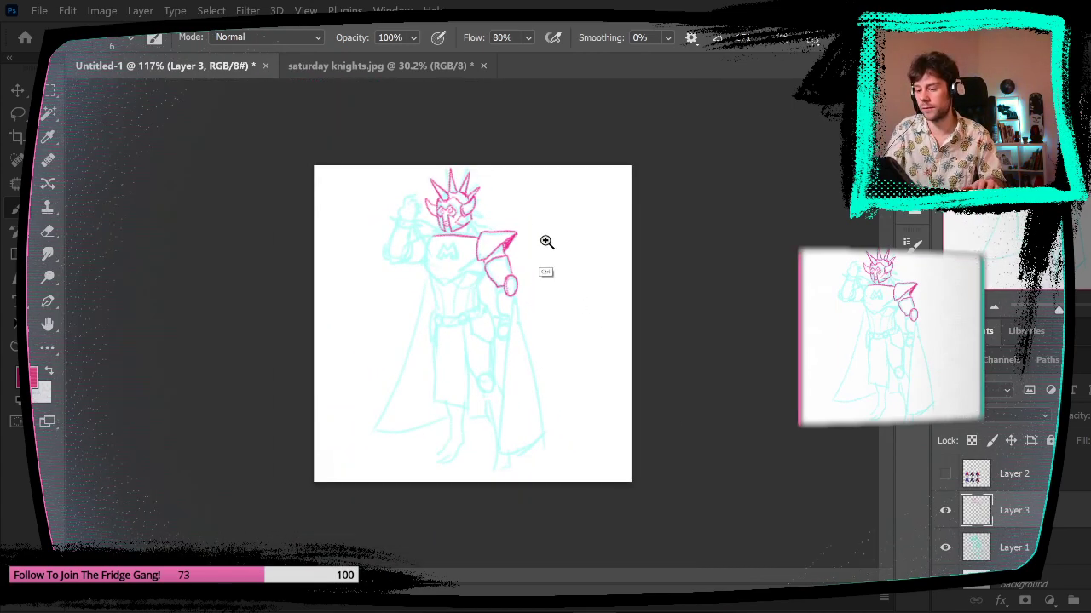
drag(546, 241, 609, 241)
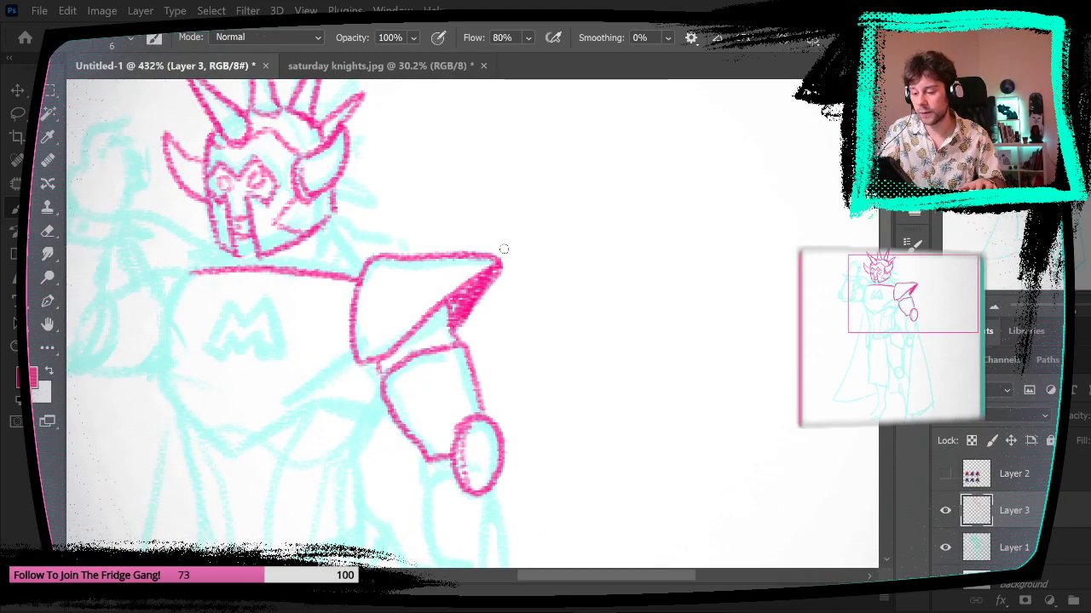
drag(586, 399, 622, 266)
mouse_move(622, 326)
mouse_down()
mouse_move(585, 351)
mouse_move(601, 350)
mouse_move(601, 331)
mouse_up()
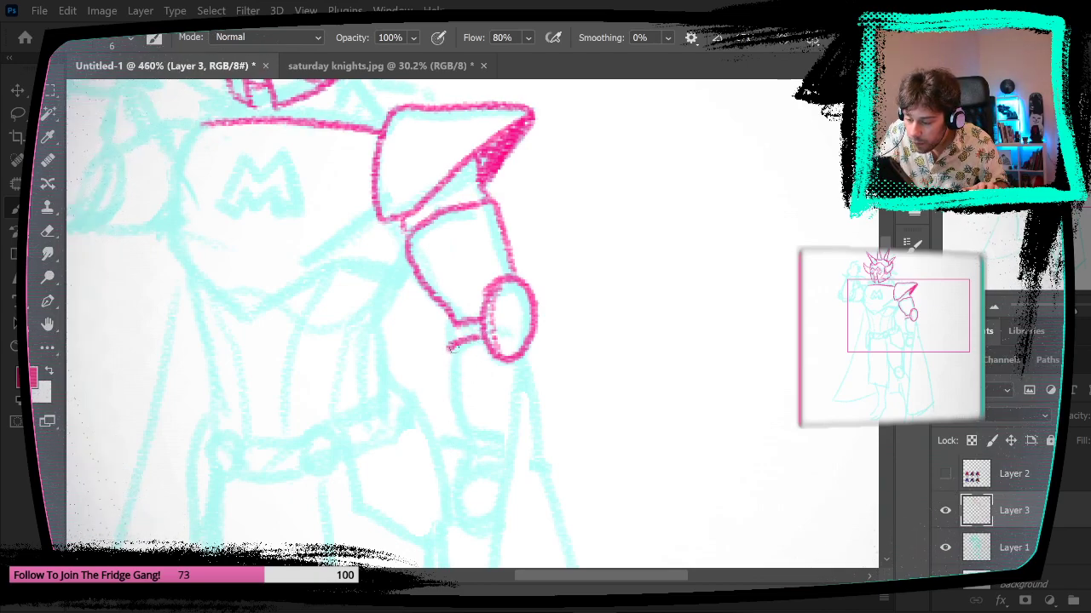
mouse_move(449, 347)
mouse_down()
mouse_move(463, 443)
mouse_move(511, 441)
mouse_move(461, 464)
mouse_move(516, 444)
mouse_move(519, 387)
mouse_up()
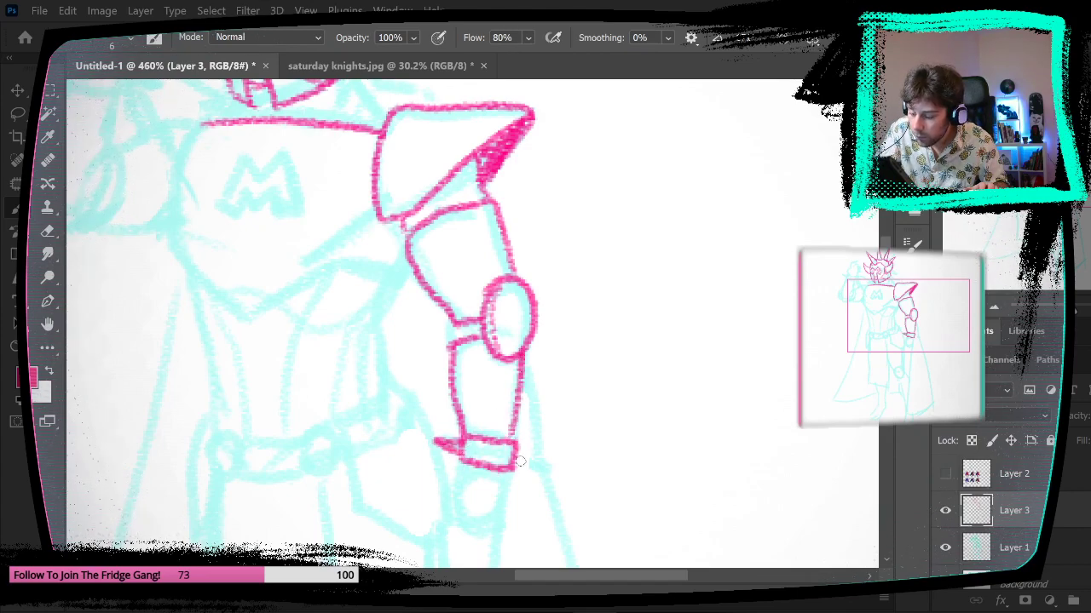
drag(514, 451, 550, 463)
- Trace the clenched fist below the spiked cuff with knuckles and thumb, and check the arm's pink lines with Layer 1 hidden
scroll(604, 434, down, 3)
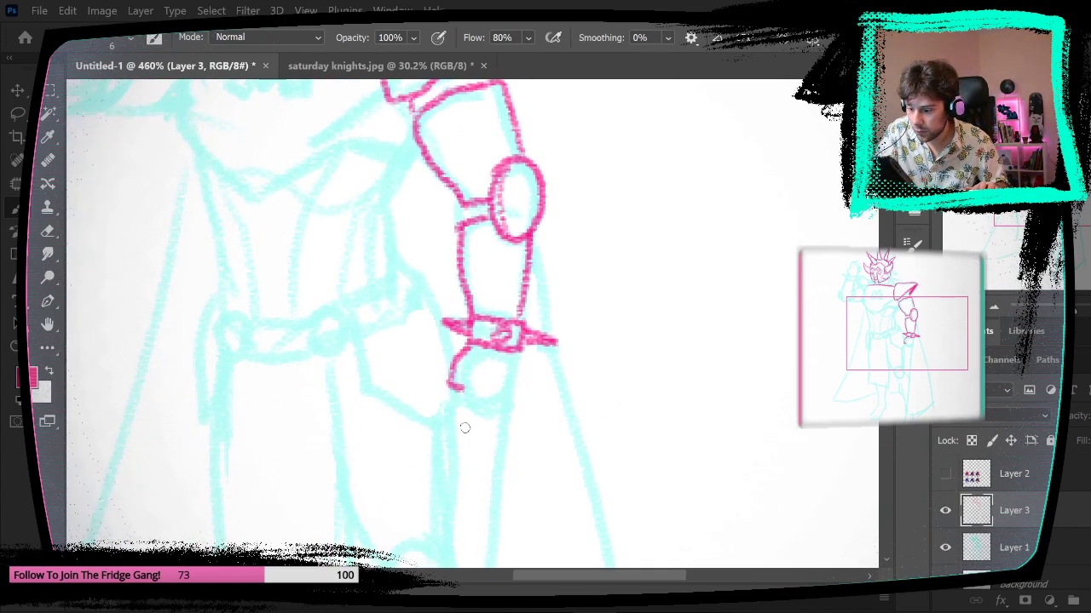
drag(451, 388, 478, 406)
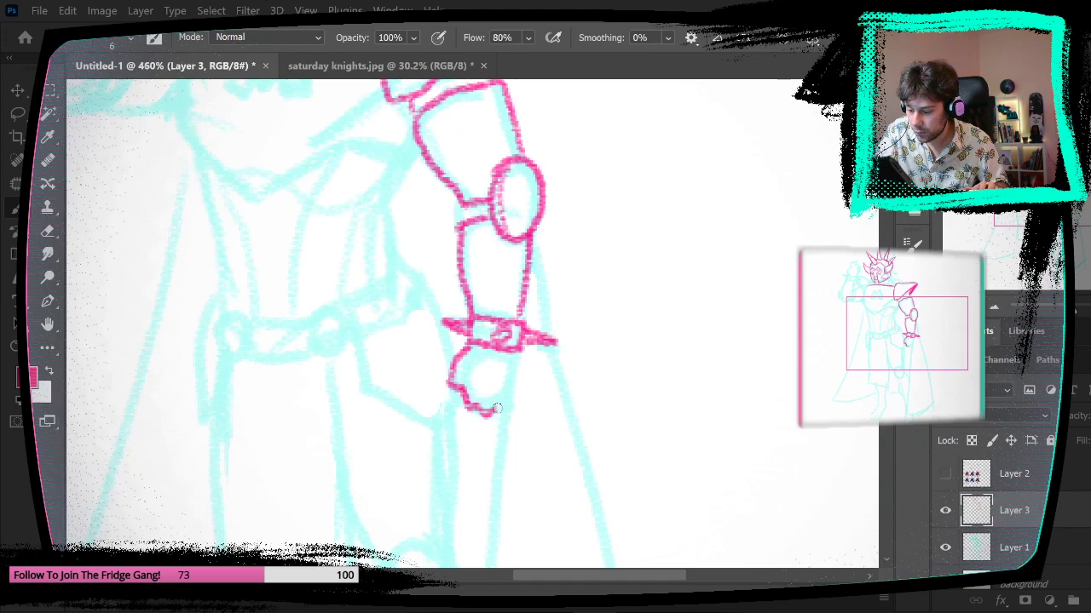
drag(520, 351, 523, 397)
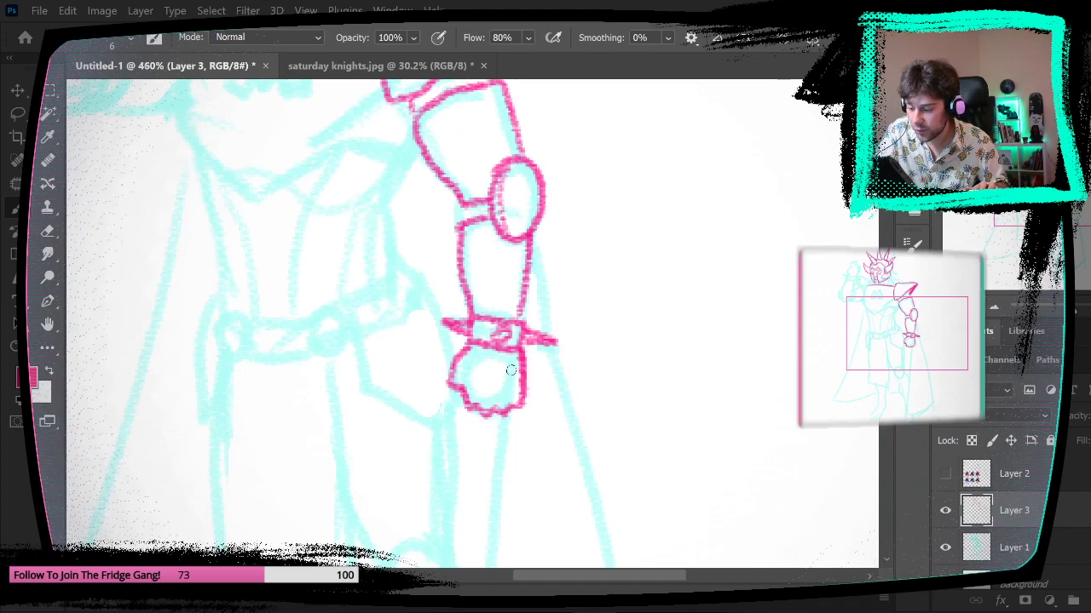
scroll(514, 377, down, 5)
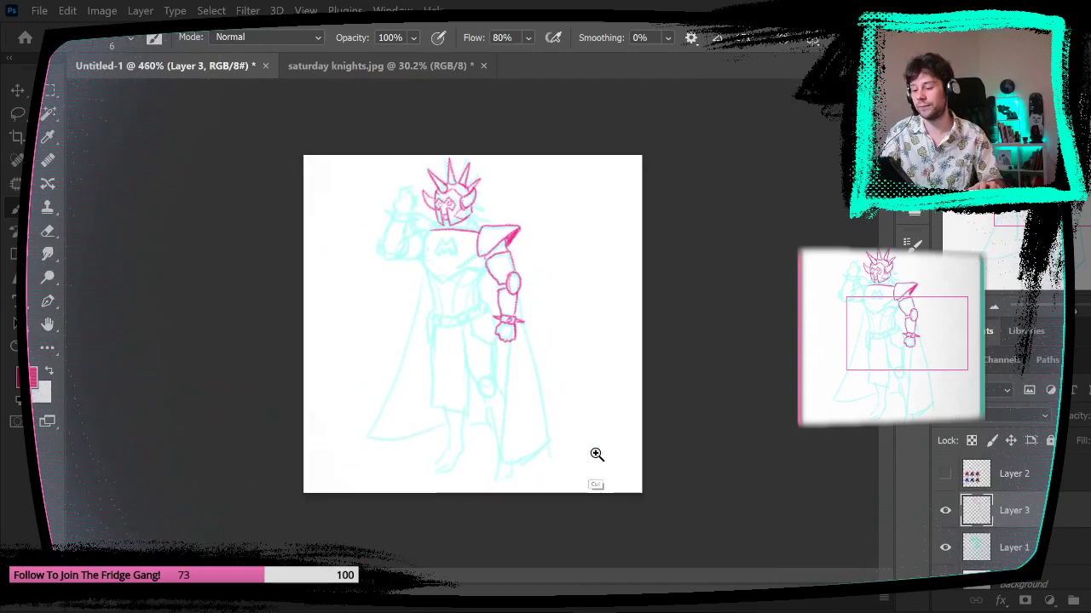
click(945, 547)
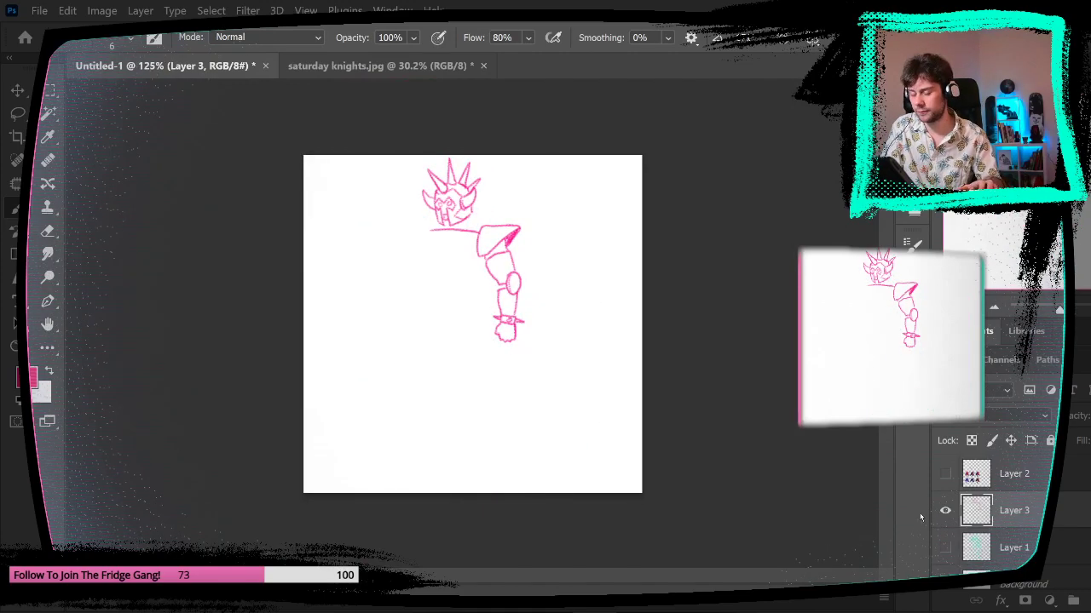
click(944, 547)
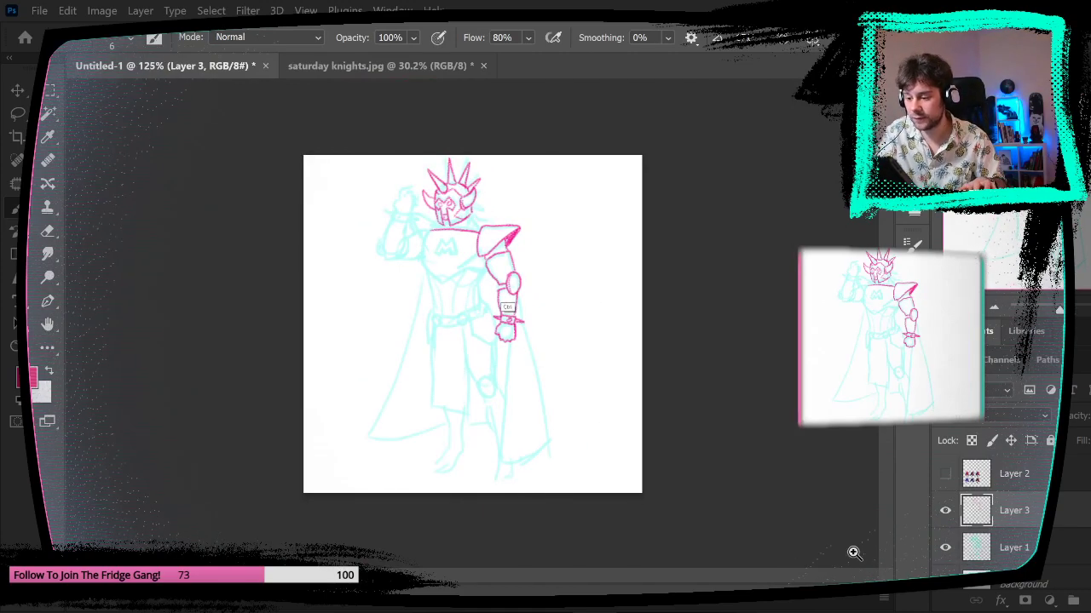
scroll(570, 295, up, 5)
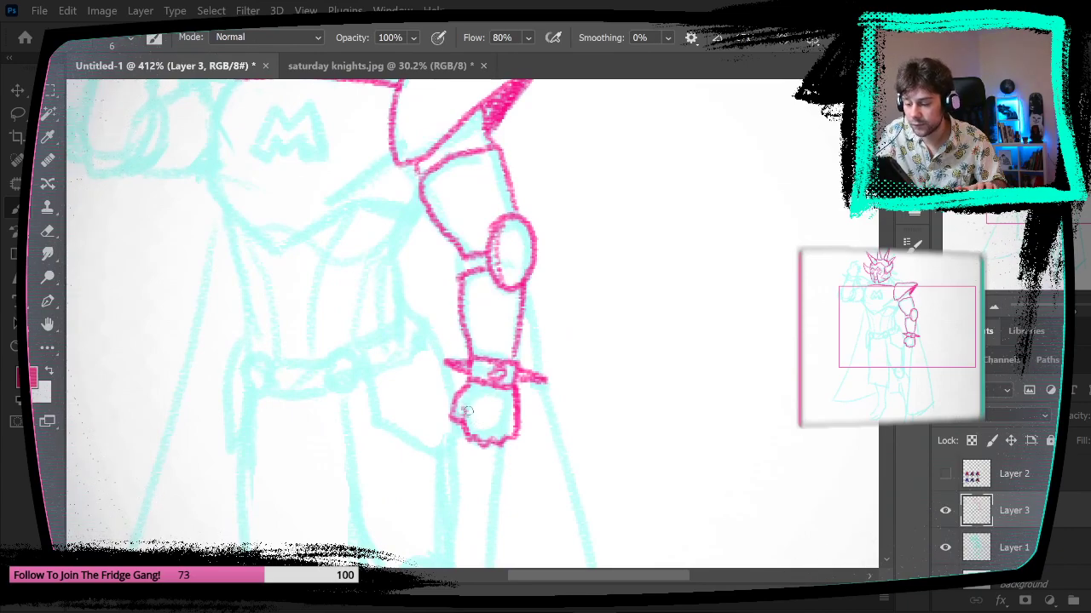
- Trace the chest plate's remaining side and pointed lower edge in pink, and add a short shading stroke beside the shoulder plate
scroll(583, 328, down, 4)
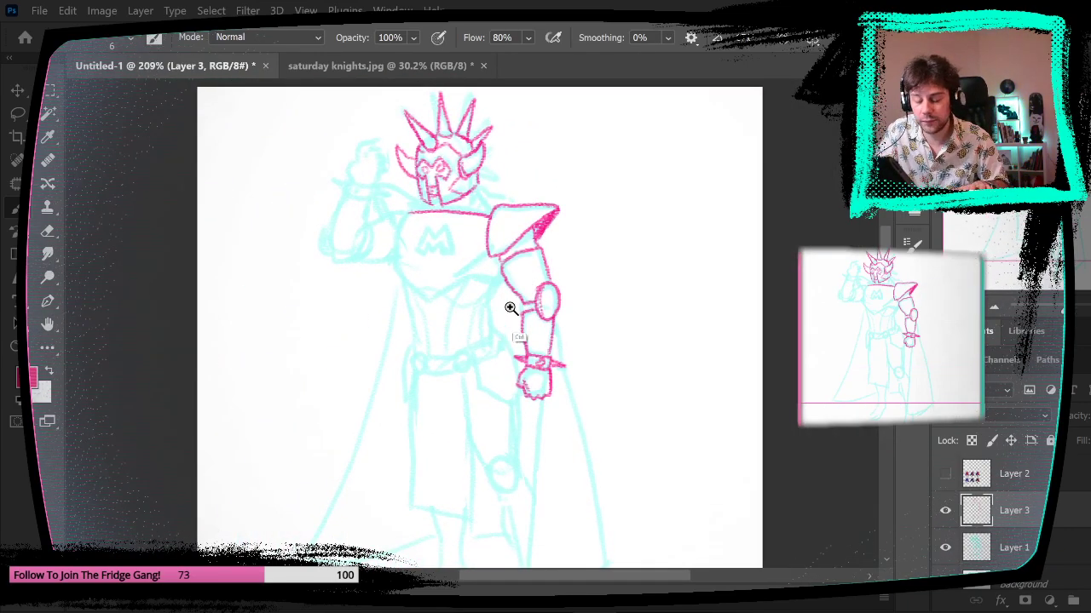
scroll(529, 299, up, 2)
scroll(531, 281, down, 2)
scroll(536, 282, up, 2)
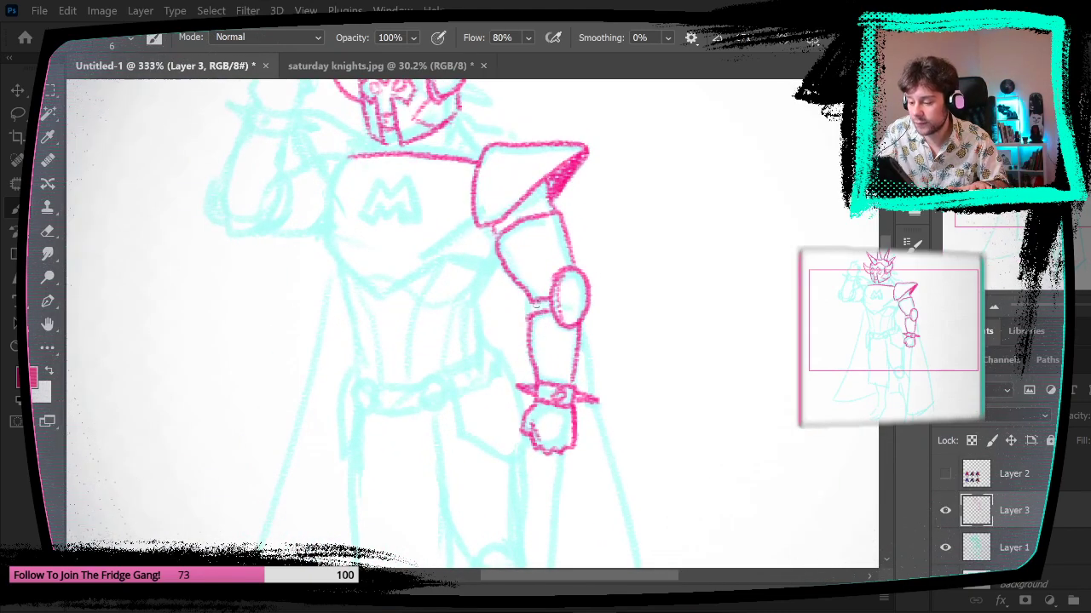
scroll(548, 186, down, 3)
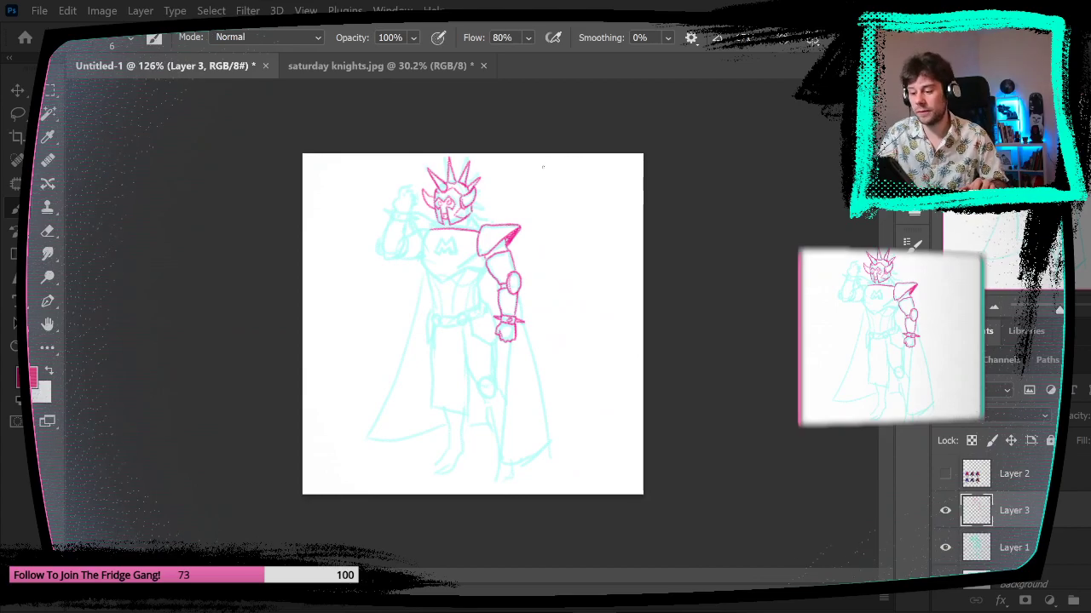
scroll(521, 199, up, 5)
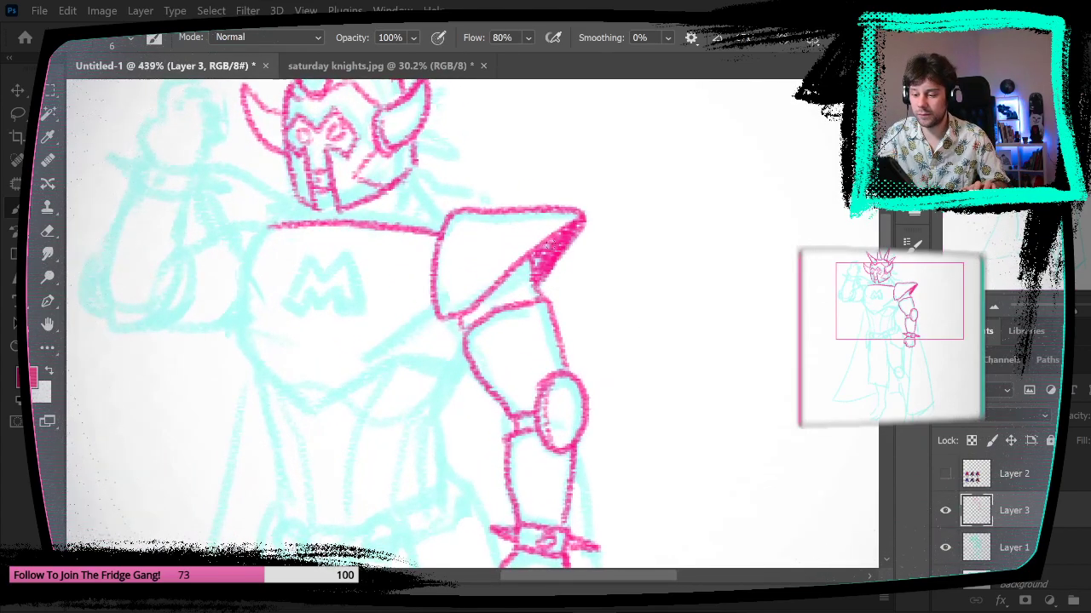
mouse_move(261, 230)
mouse_down()
mouse_move(239, 317)
mouse_move(247, 350)
mouse_move(294, 400)
mouse_move(312, 408)
mouse_move(436, 365)
mouse_move(462, 381)
mouse_up()
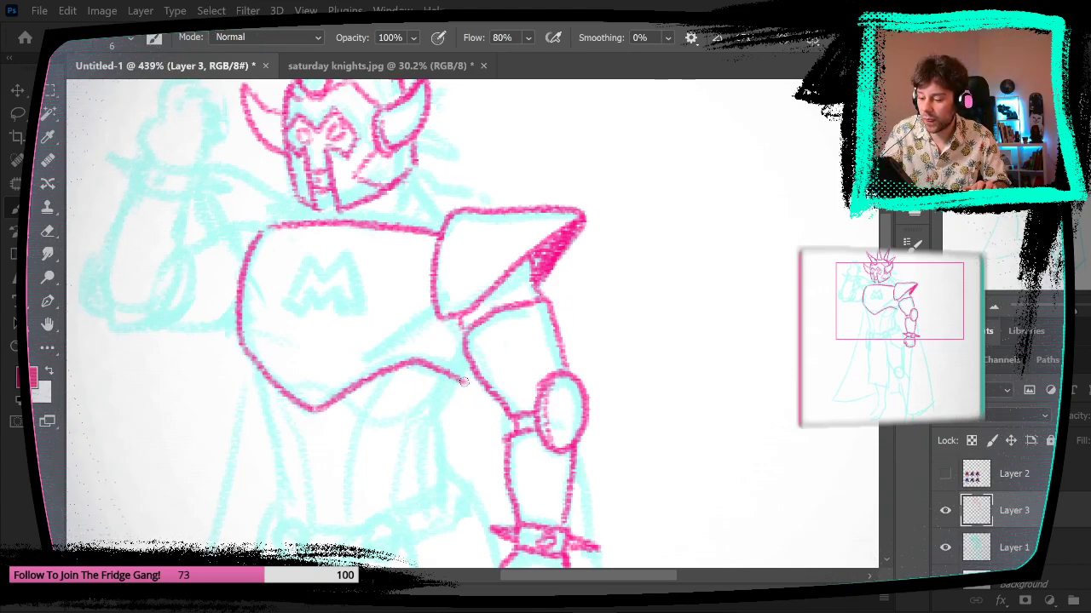
drag(432, 304, 381, 337)
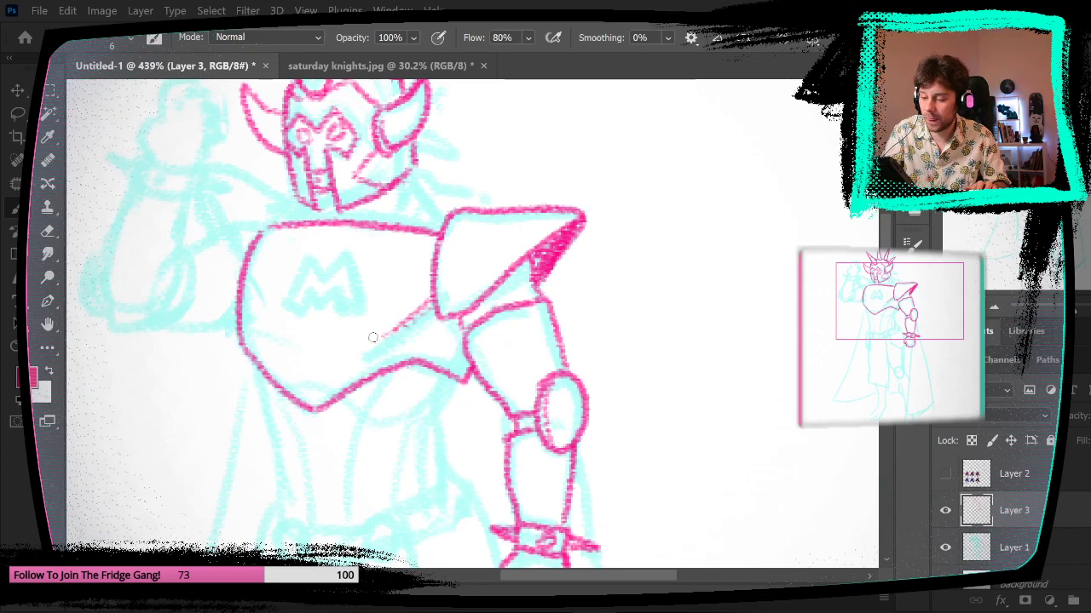
- Outline the M emblem on the chest plate in pink and check it with Layer 1 hidden
mouse_move(282, 301)
mouse_down()
mouse_move(335, 236)
mouse_move(354, 260)
mouse_move(343, 255)
mouse_move(360, 312)
mouse_up()
key(ctrl+z)
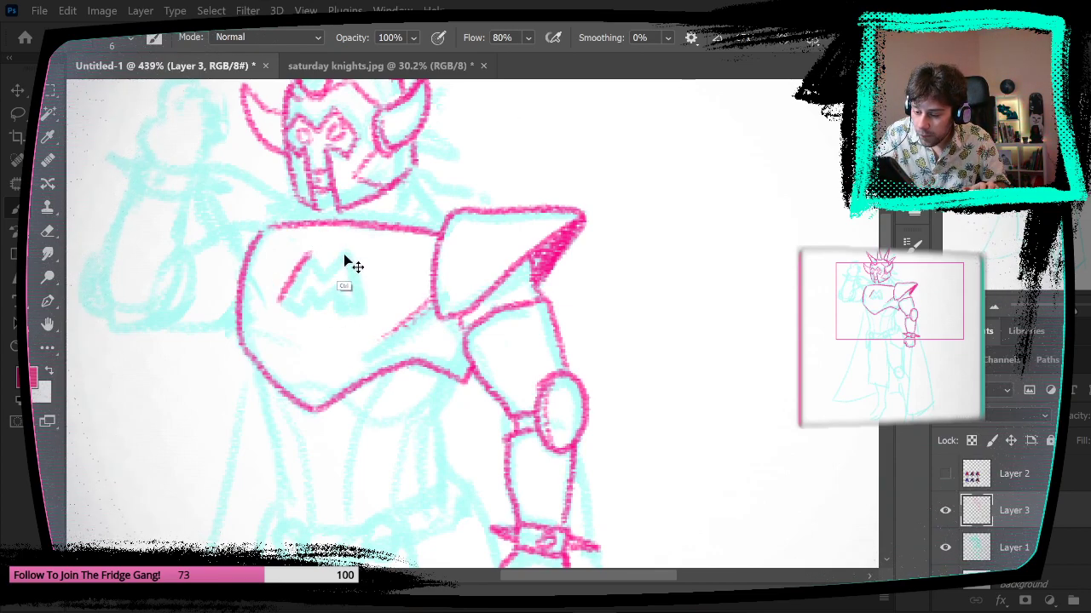
mouse_move(345, 254)
mouse_down()
mouse_move(360, 281)
mouse_move(367, 314)
mouse_up()
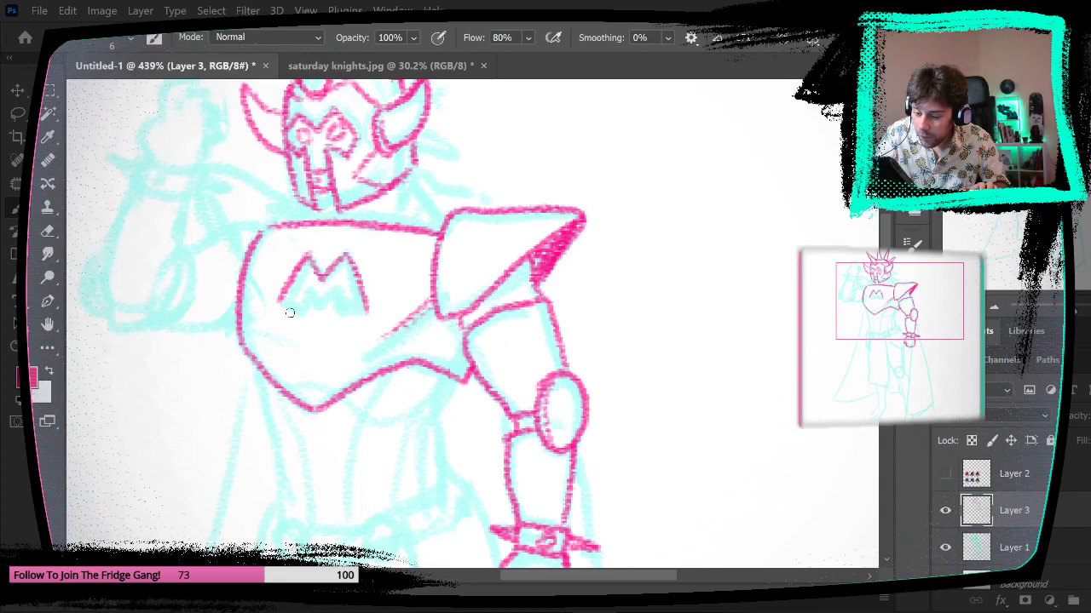
drag(325, 302, 366, 305)
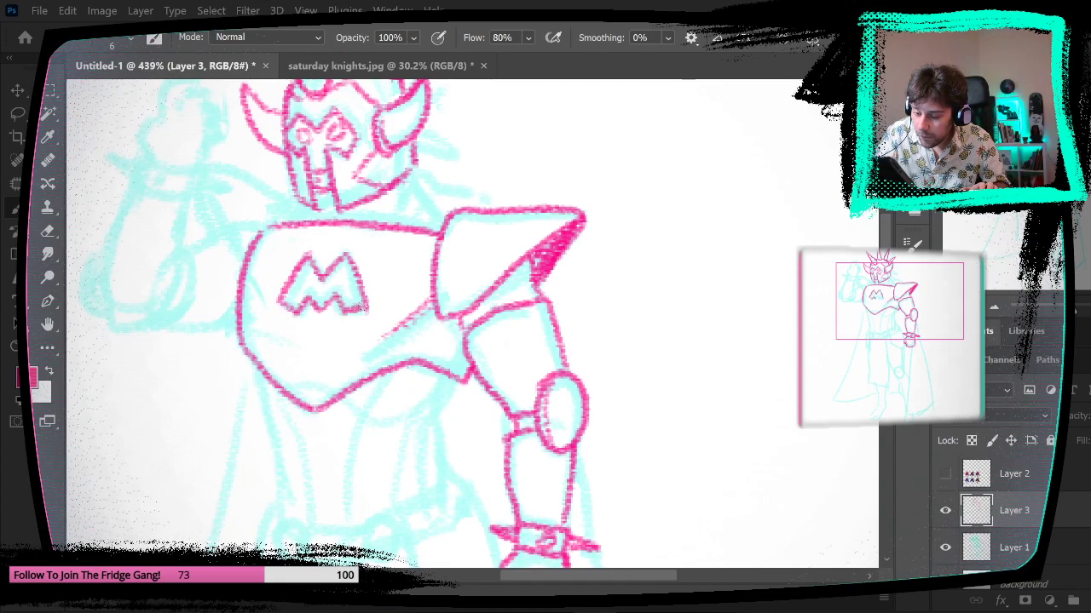
scroll(508, 356, down, 6)
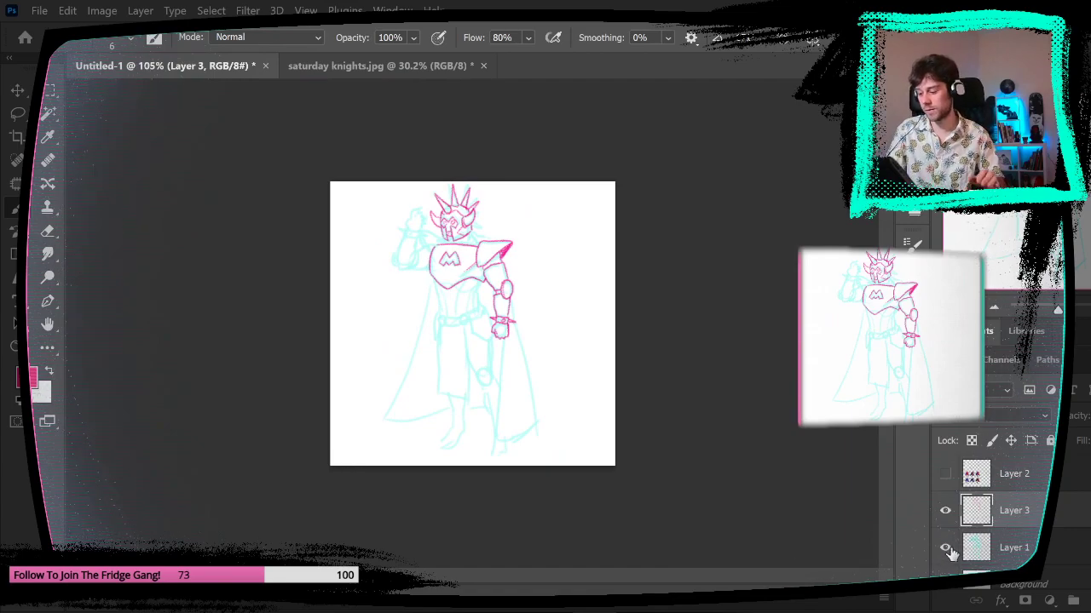
click(947, 549)
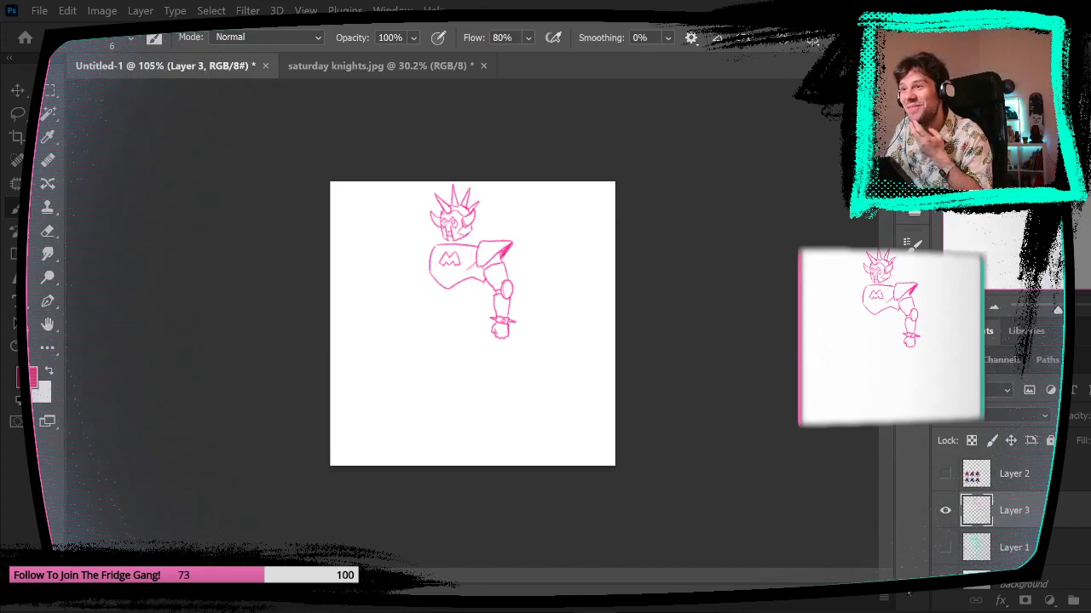
click(945, 550)
- Erase the outlined M and paint a solid serif M in its place, checking it with Layer 1 hidden
mouse_move(464, 268)
mouse_down()
mouse_move(521, 251)
mouse_move(555, 257)
mouse_up()
key(e)
drag(345, 337, 332, 432)
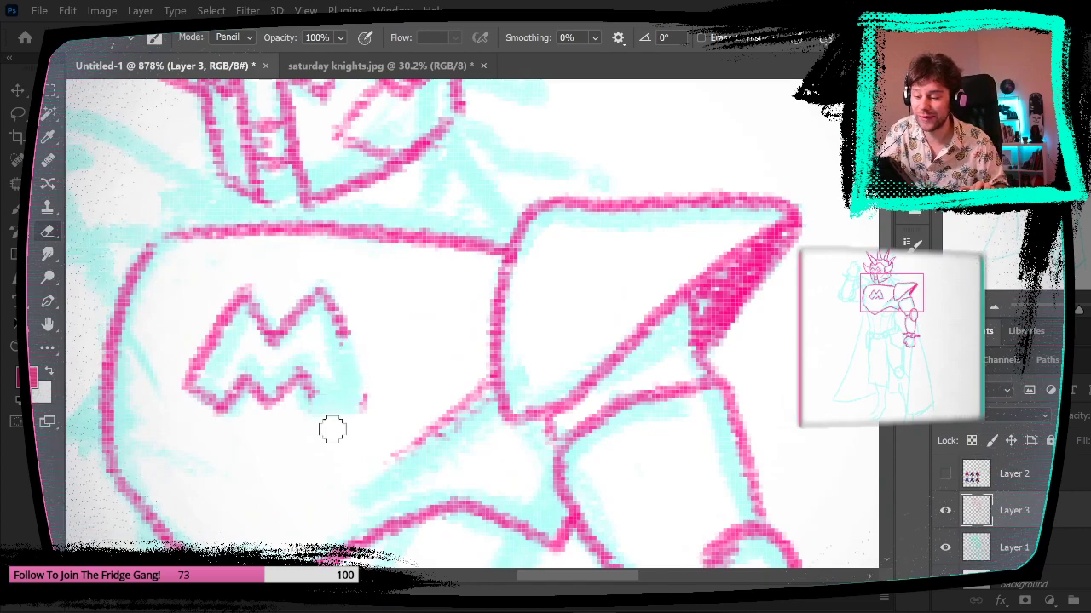
mouse_move(336, 326)
mouse_down()
mouse_move(299, 314)
mouse_move(194, 415)
mouse_move(244, 402)
mouse_up()
key(b)
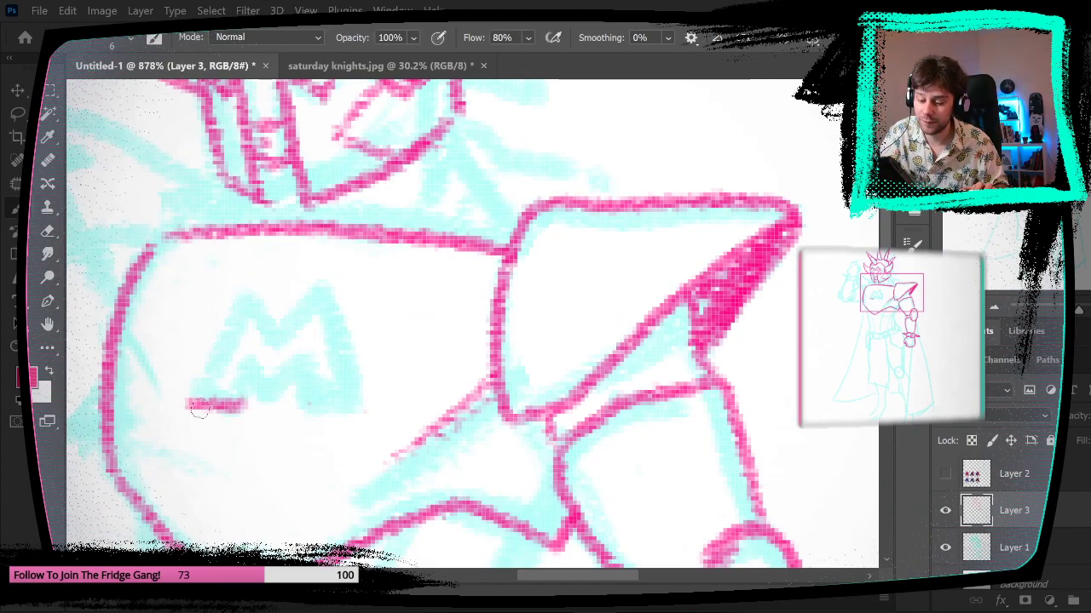
drag(313, 403, 372, 401)
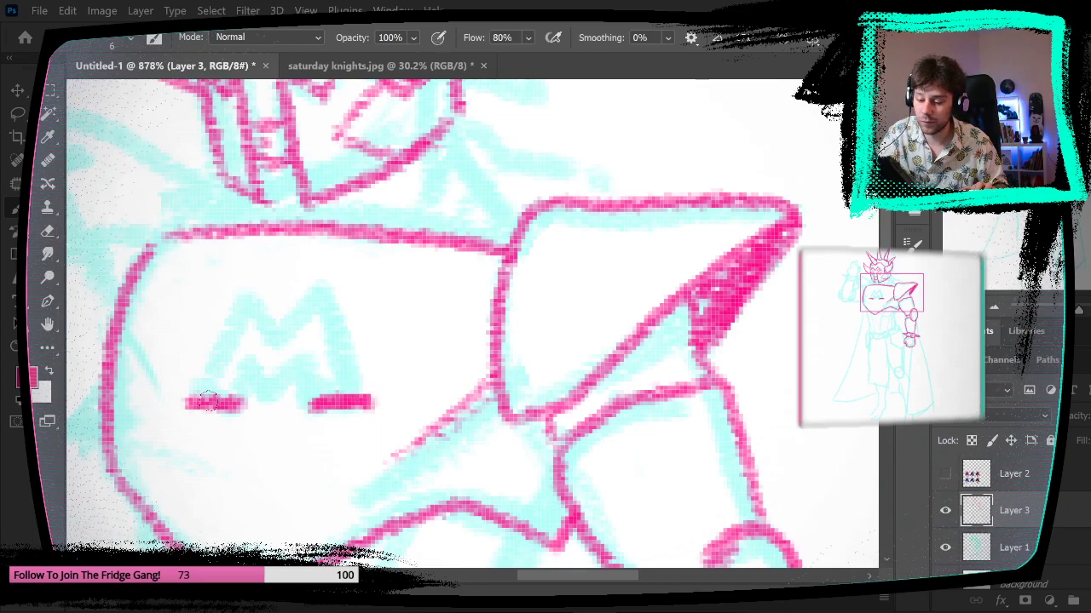
mouse_move(209, 401)
mouse_down()
mouse_move(248, 308)
mouse_move(225, 392)
mouse_move(257, 325)
mouse_move(223, 389)
mouse_move(254, 306)
mouse_move(276, 370)
mouse_move(313, 308)
mouse_move(325, 395)
mouse_move(276, 374)
mouse_move(255, 305)
mouse_up()
mouse_move(338, 392)
mouse_down()
mouse_move(312, 302)
mouse_move(277, 375)
mouse_up()
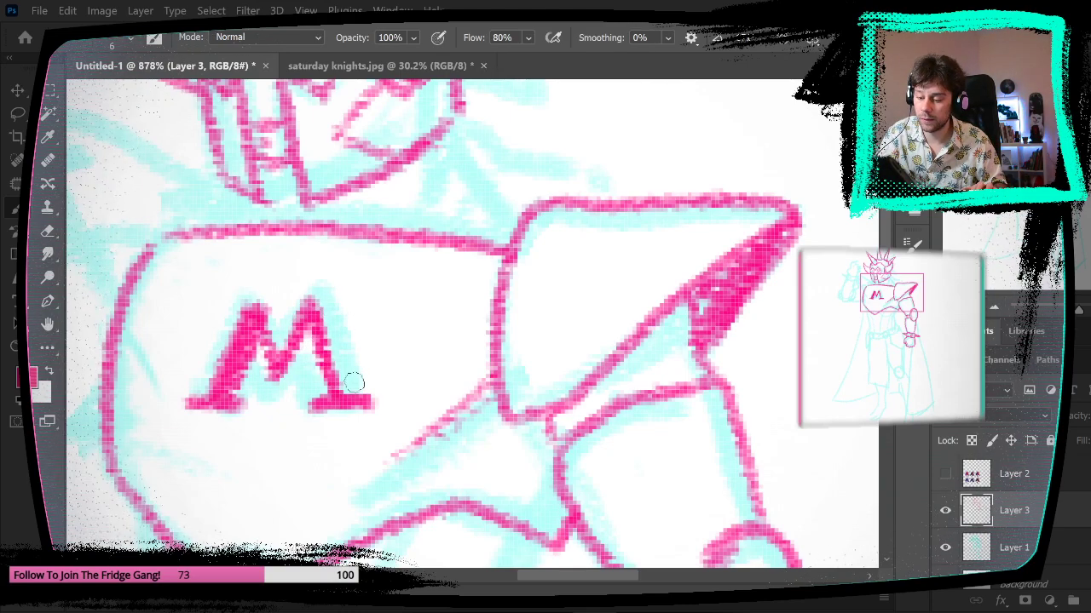
drag(535, 475, 518, 473)
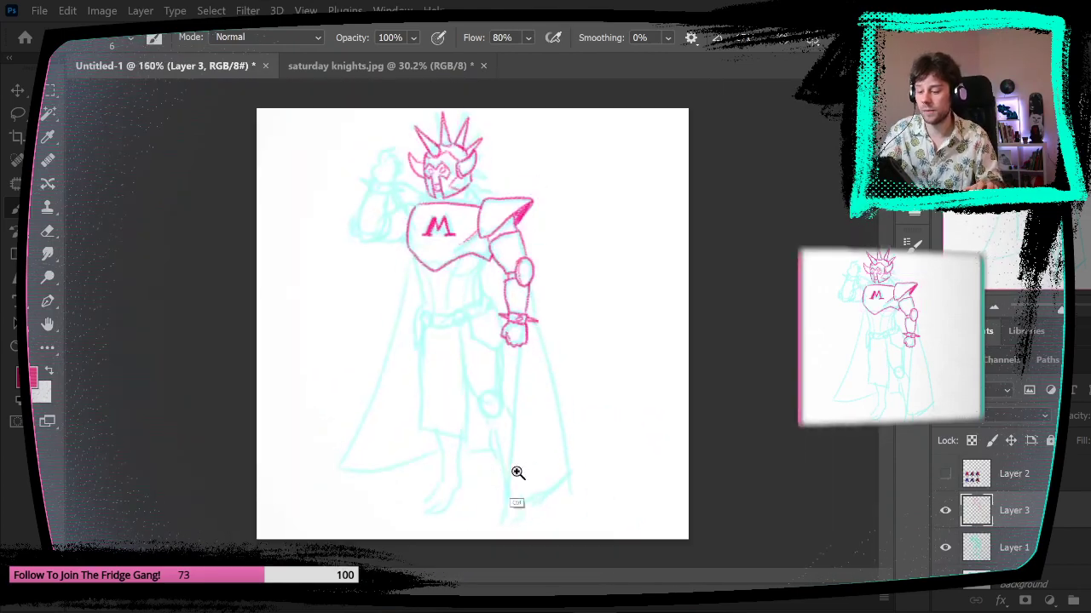
click(945, 547)
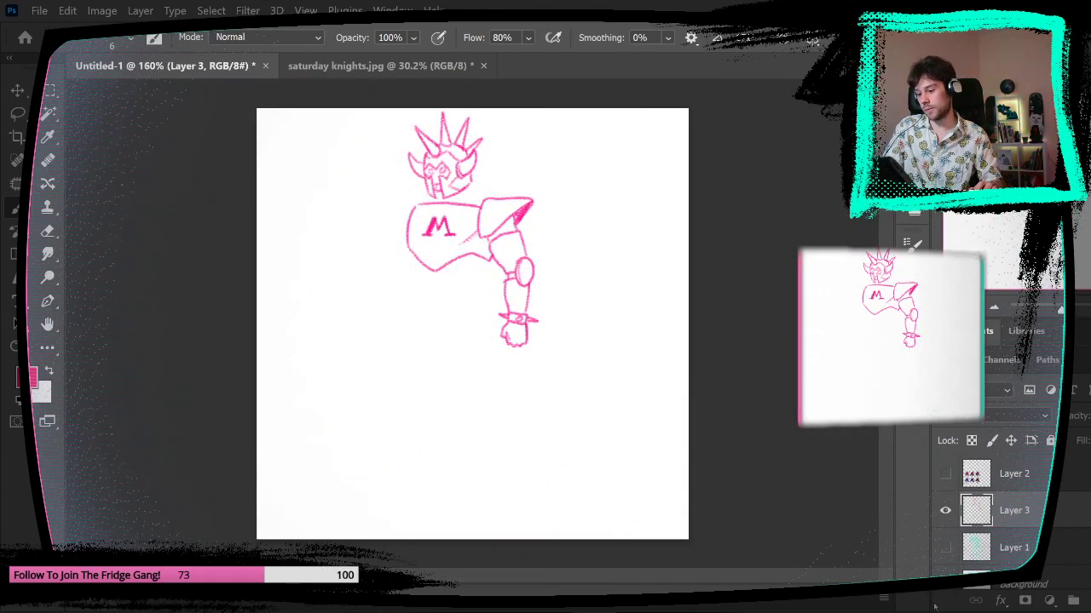
click(945, 547)
- Erase the solid M from the chest plate and draw a tall four-pointed star emblem in its place
drag(505, 225, 537, 225)
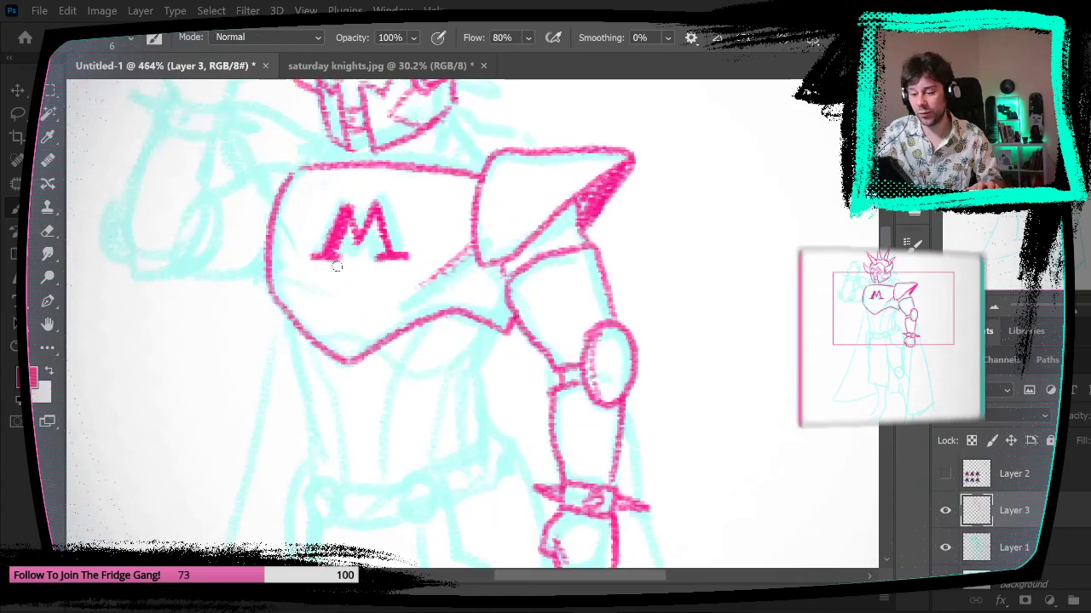
key(e)
mouse_move(404, 247)
mouse_down()
mouse_move(384, 271)
mouse_move(367, 267)
mouse_move(382, 212)
mouse_move(371, 201)
mouse_move(322, 244)
mouse_up()
key(b)
drag(601, 386, 557, 409)
drag(476, 300, 508, 341)
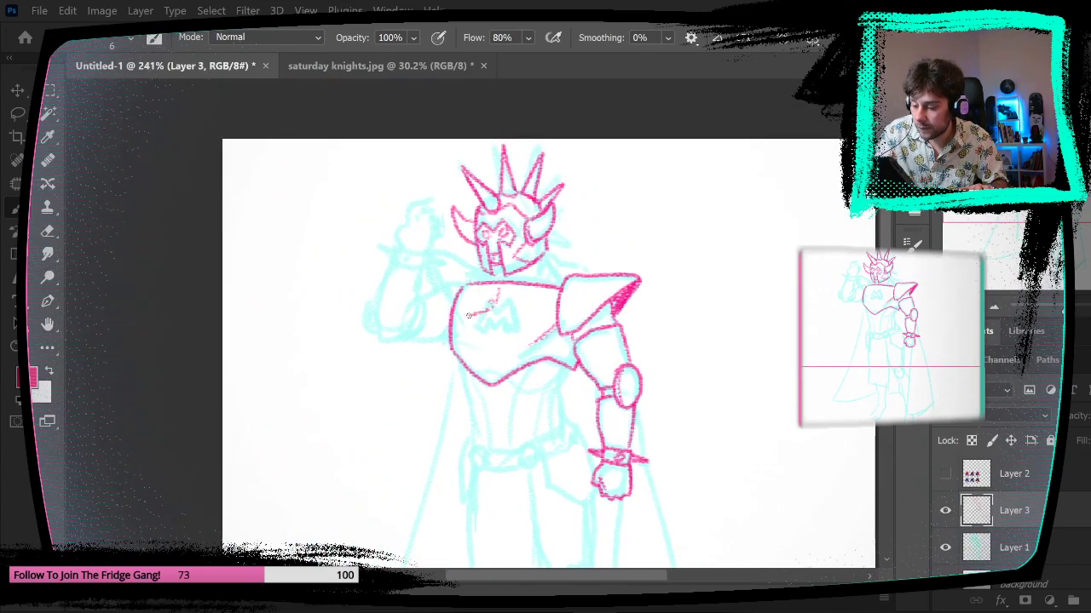
drag(493, 324, 493, 360)
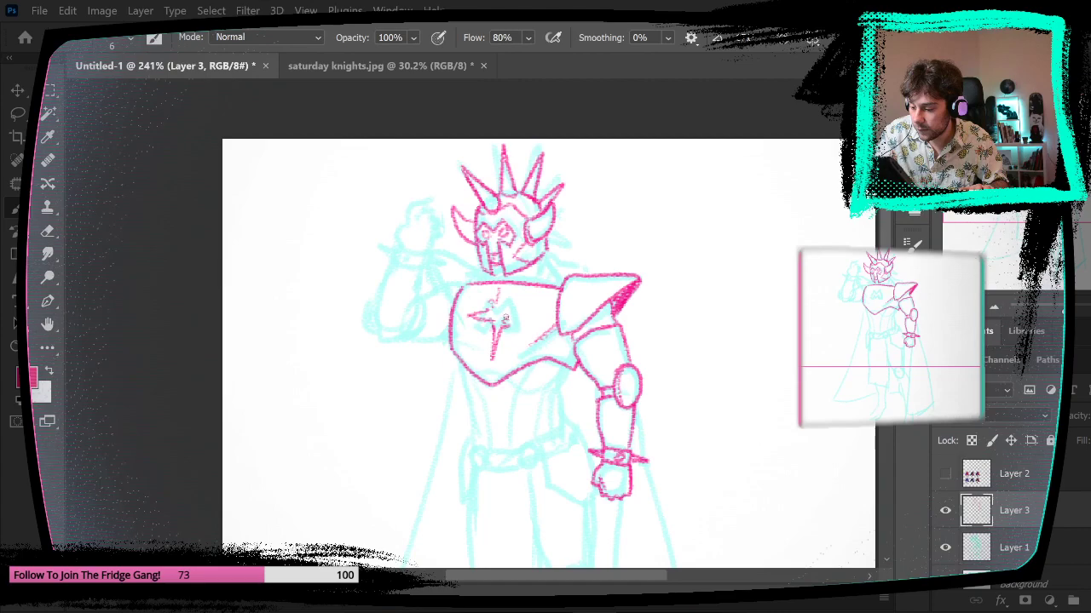
drag(766, 451, 744, 461)
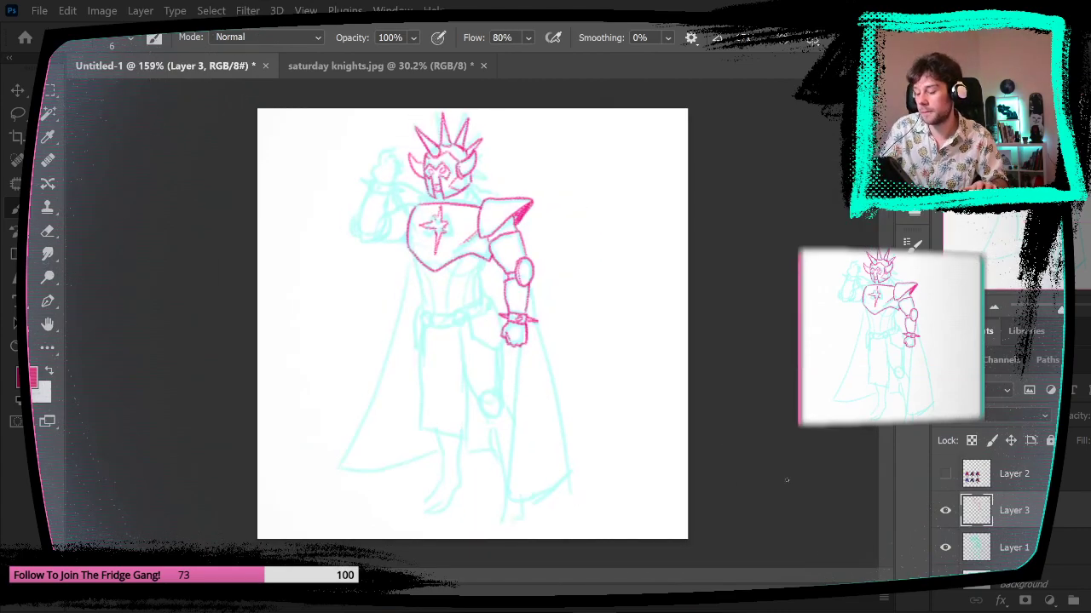
- Hide Layer 1, clean up the rough lines at the star emblem's centre with the Eraser, and show Layer 1 again
click(945, 548)
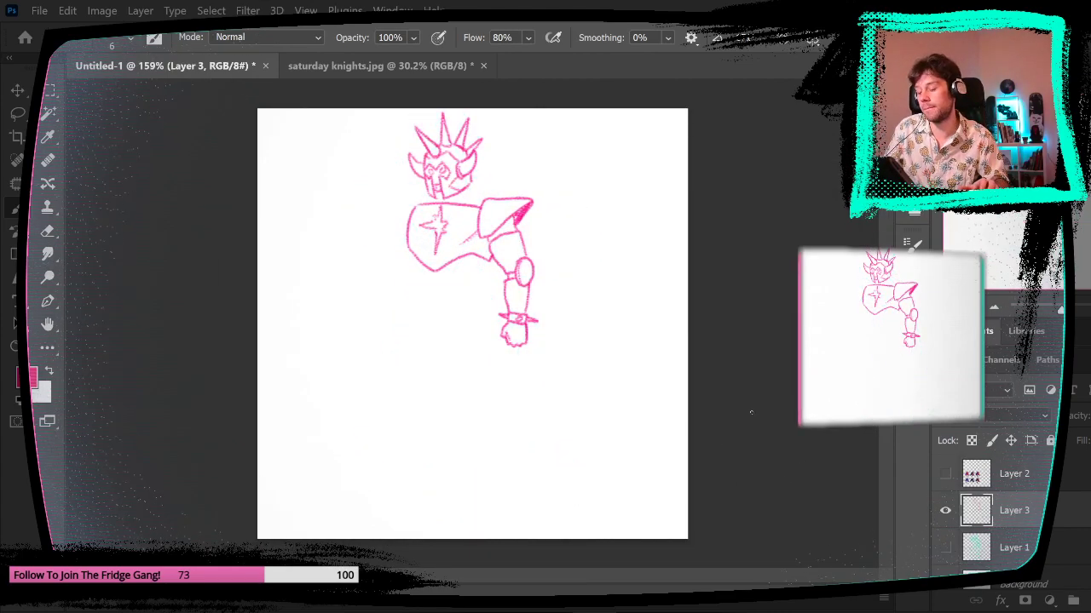
drag(477, 229, 527, 232)
click(48, 231)
mouse_move(391, 235)
mouse_down()
mouse_move(364, 232)
mouse_move(378, 176)
mouse_move(392, 223)
mouse_move(368, 221)
mouse_move(385, 234)
mouse_move(472, 231)
mouse_move(421, 222)
mouse_up()
key(b)
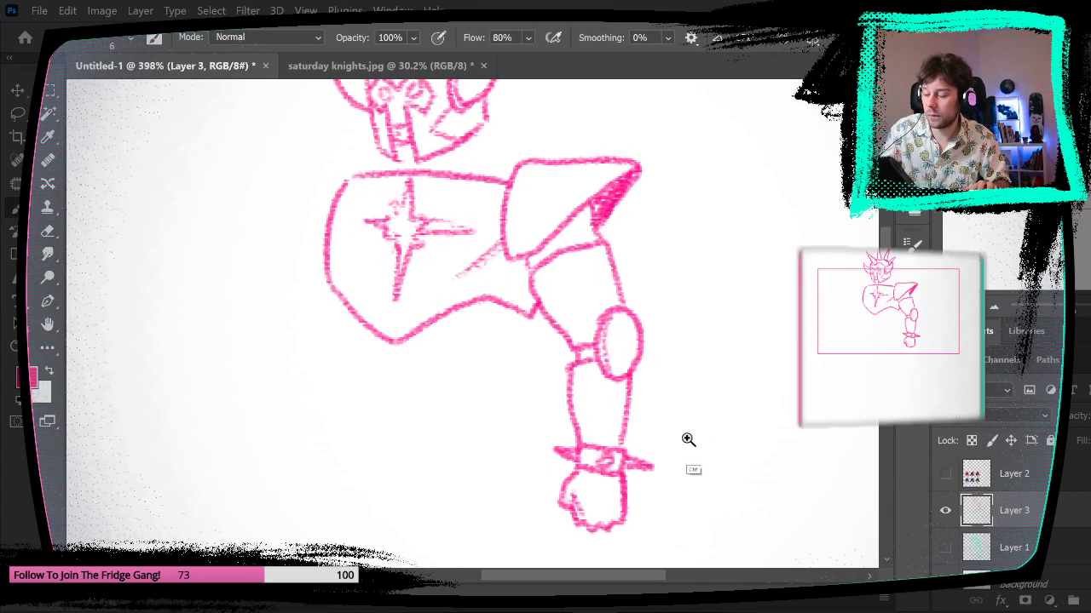
drag(688, 440, 650, 443)
drag(486, 228, 575, 245)
click(945, 547)
- Trace the raised arm's wrist cuff with a spike on each side and a round stud, and start the hand's edge
mouse_move(557, 409)
mouse_down()
mouse_move(519, 361)
mouse_move(558, 364)
mouse_up()
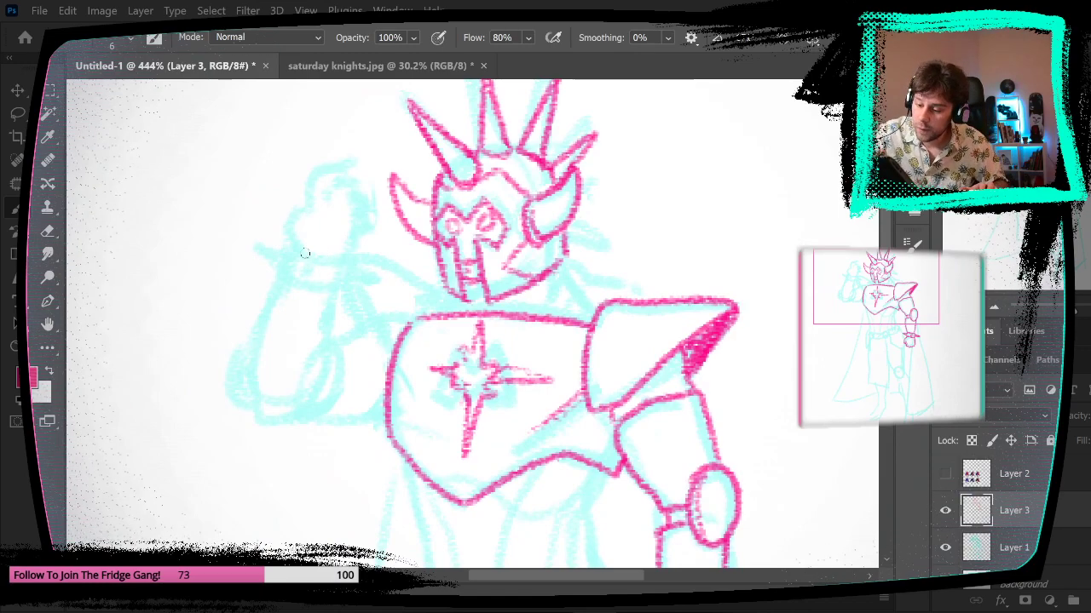
drag(295, 251, 348, 257)
mouse_move(282, 271)
mouse_down()
mouse_move(341, 286)
mouse_move(349, 266)
mouse_move(380, 275)
mouse_up()
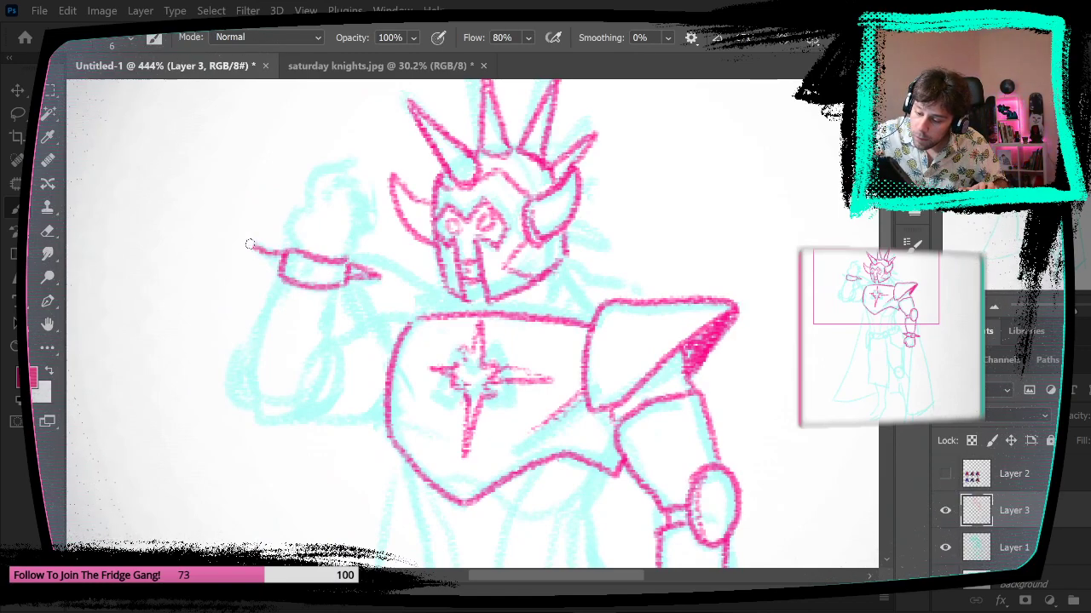
drag(279, 253, 247, 245)
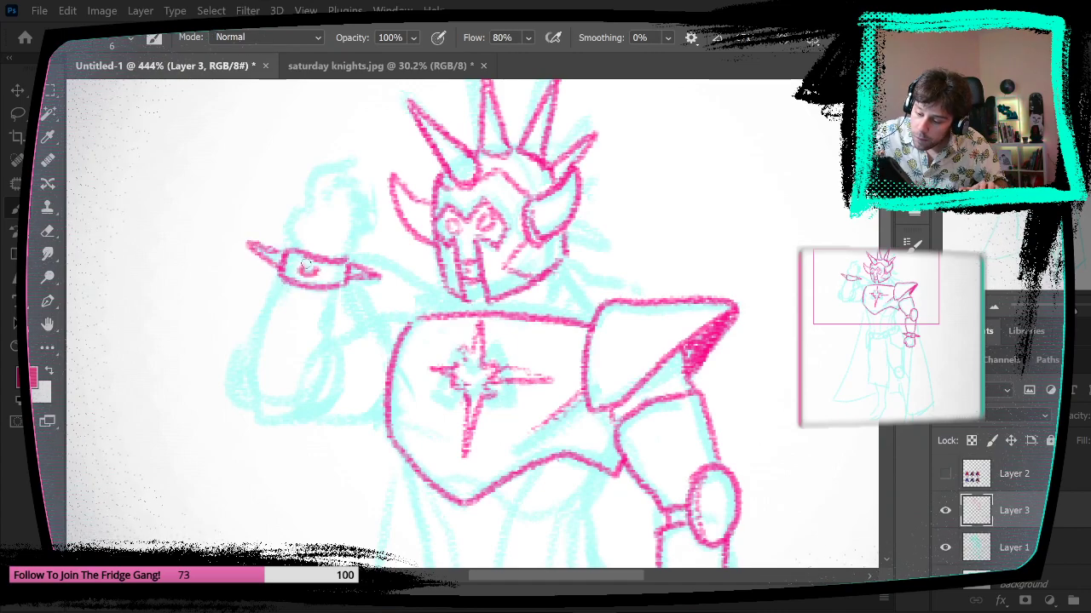
drag(307, 265, 315, 270)
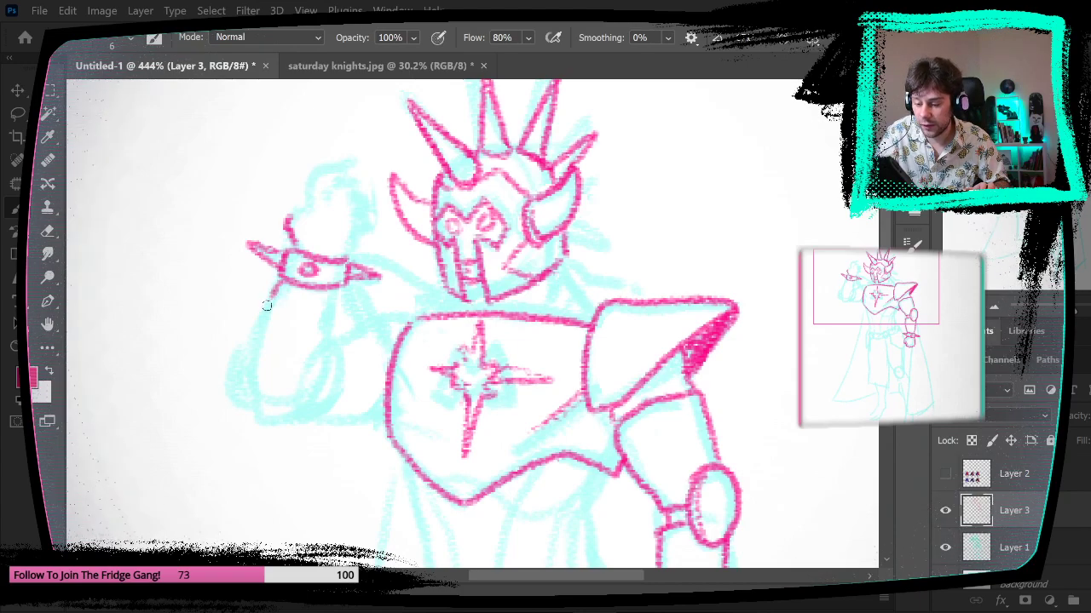
- Trace both sides of the raised forearm, erase the inner line's lower end, and draw an oval elbow guard there
drag(267, 305, 249, 420)
key(ctrl+z)
mouse_move(284, 284)
mouse_down()
mouse_move(250, 334)
mouse_move(244, 399)
mouse_up()
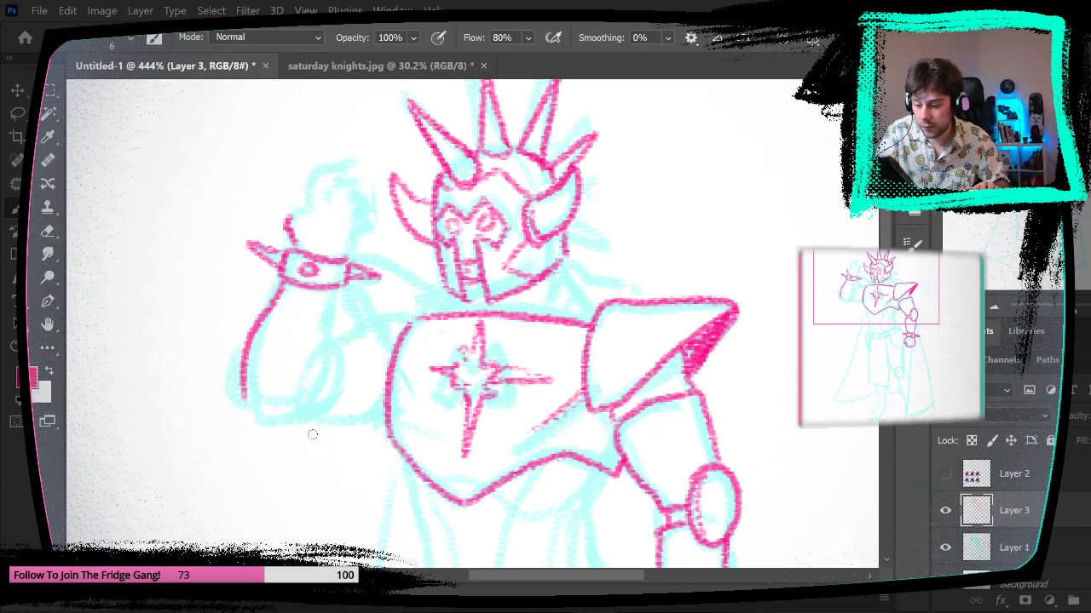
drag(335, 292, 304, 406)
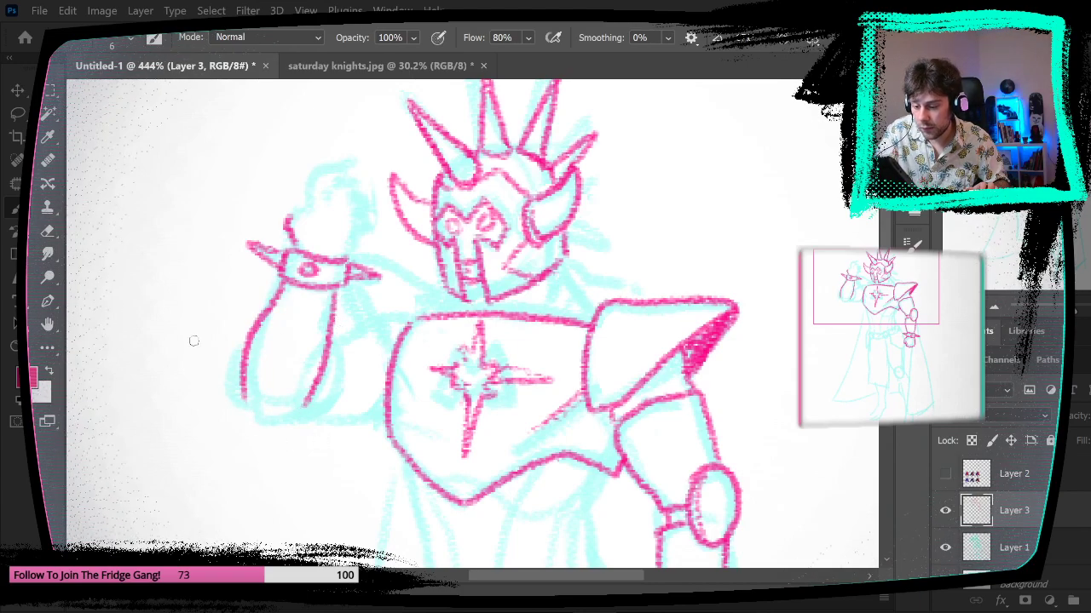
key(b)
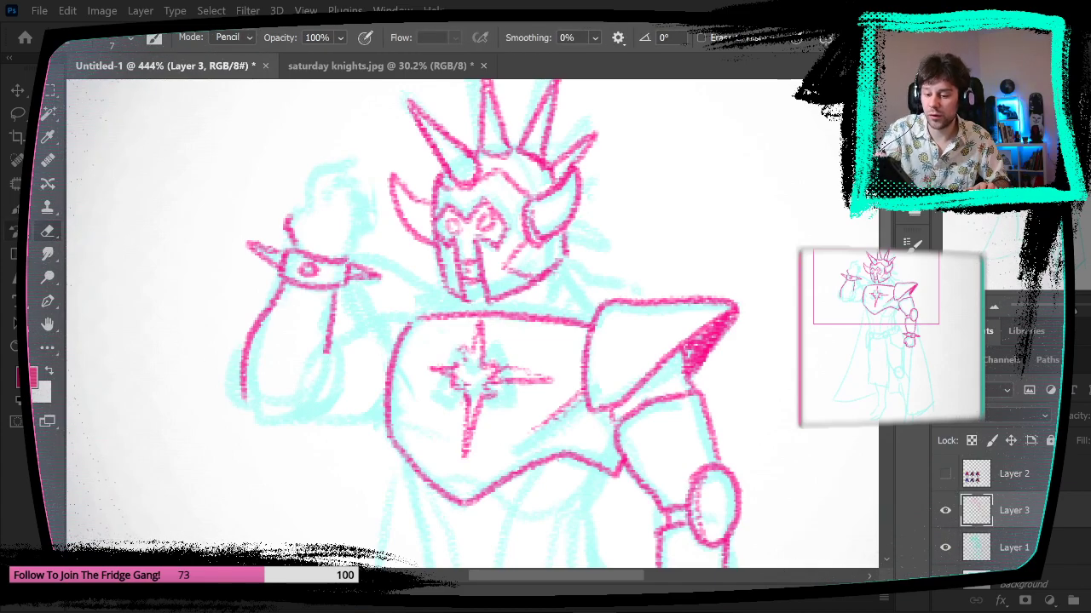
mouse_move(322, 342)
mouse_down()
mouse_move(324, 419)
mouse_move(334, 342)
mouse_up()
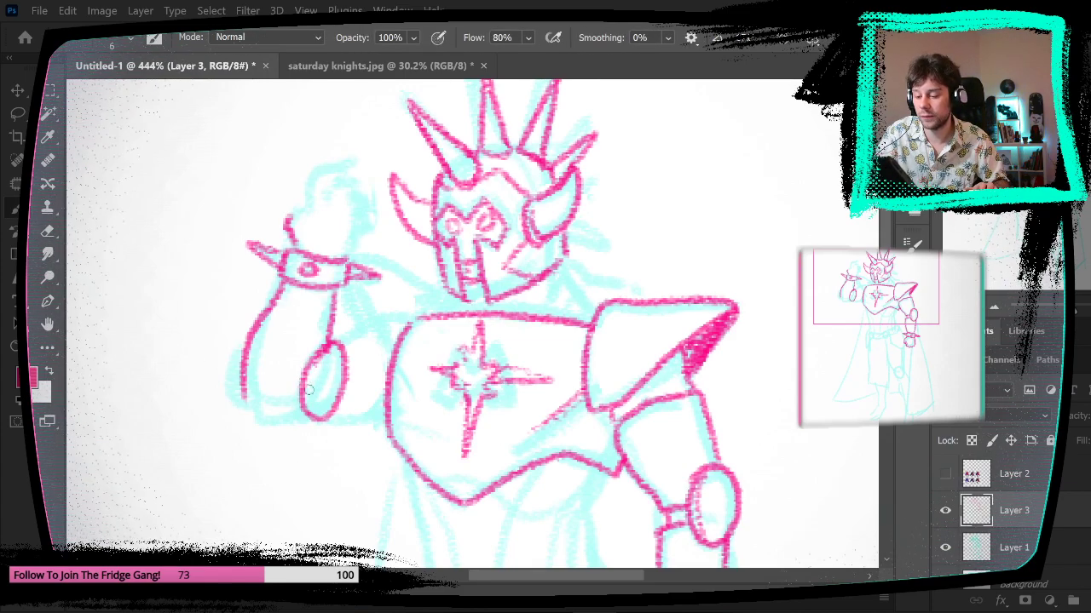
- Trace the forearm's lower edge and the outer plate curving around the raised arm's elbow
mouse_move(248, 329)
mouse_down()
mouse_move(225, 389)
mouse_move(253, 385)
mouse_move(294, 320)
mouse_move(249, 419)
mouse_move(250, 391)
mouse_move(283, 403)
mouse_move(326, 376)
mouse_move(250, 410)
mouse_move(250, 392)
mouse_move(255, 422)
mouse_move(314, 416)
mouse_up()
key(ctrl+z)
key(ctrl+z)
mouse_move(253, 393)
mouse_down()
mouse_move(256, 423)
mouse_move(310, 421)
mouse_move(294, 427)
mouse_move(308, 434)
mouse_move(394, 417)
mouse_up()
key(ctrl+z)
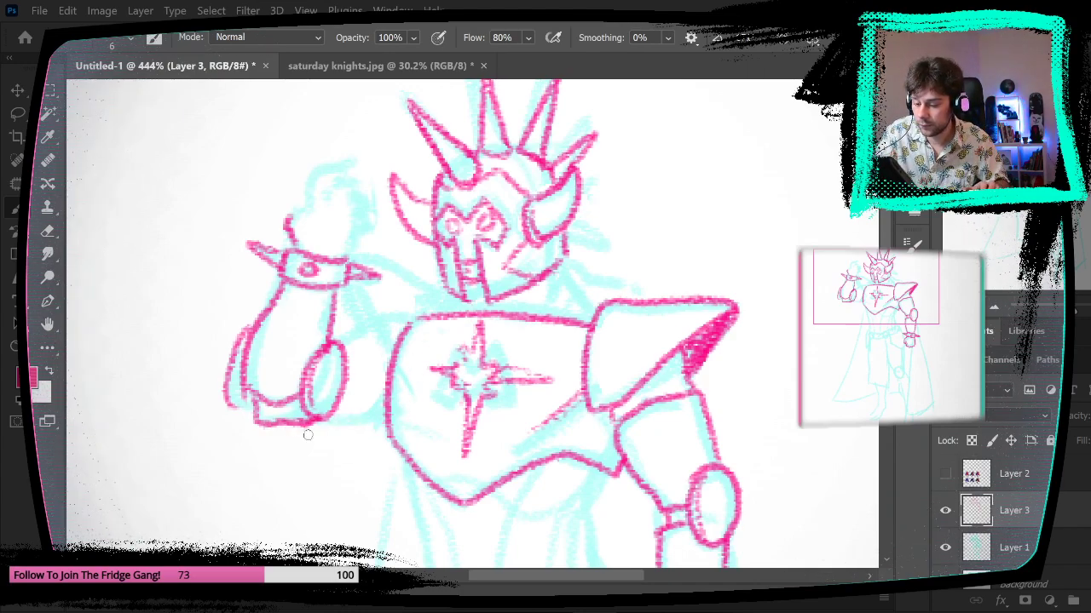
- Trace the raised upper arm's lower and upper edges to the chest plate, and clean up the surplus line at the shoulder with the Eraser
drag(294, 431, 390, 424)
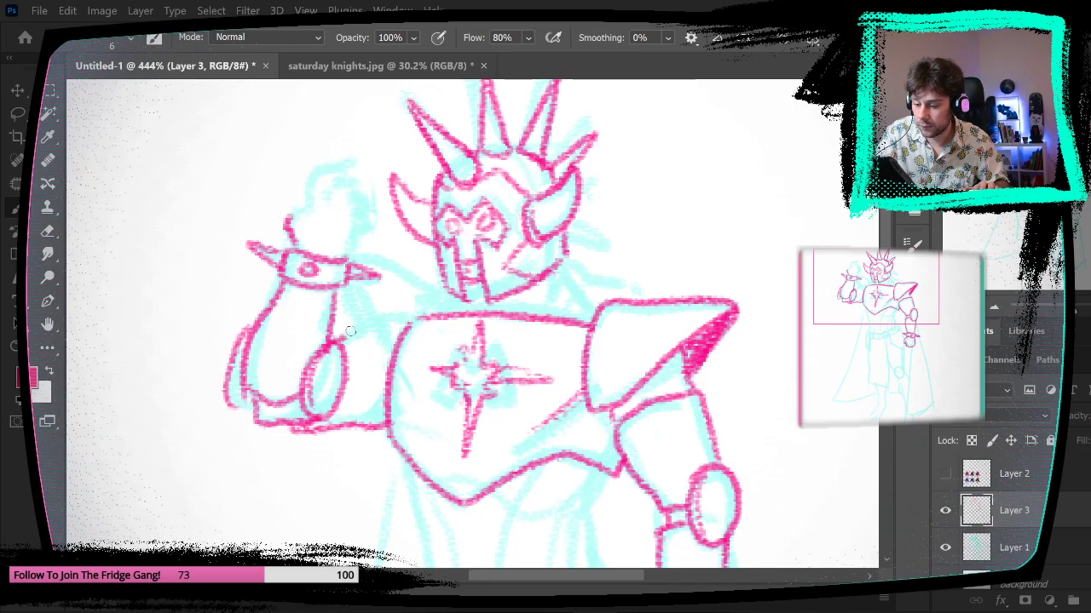
drag(350, 330, 407, 308)
drag(499, 402, 448, 412)
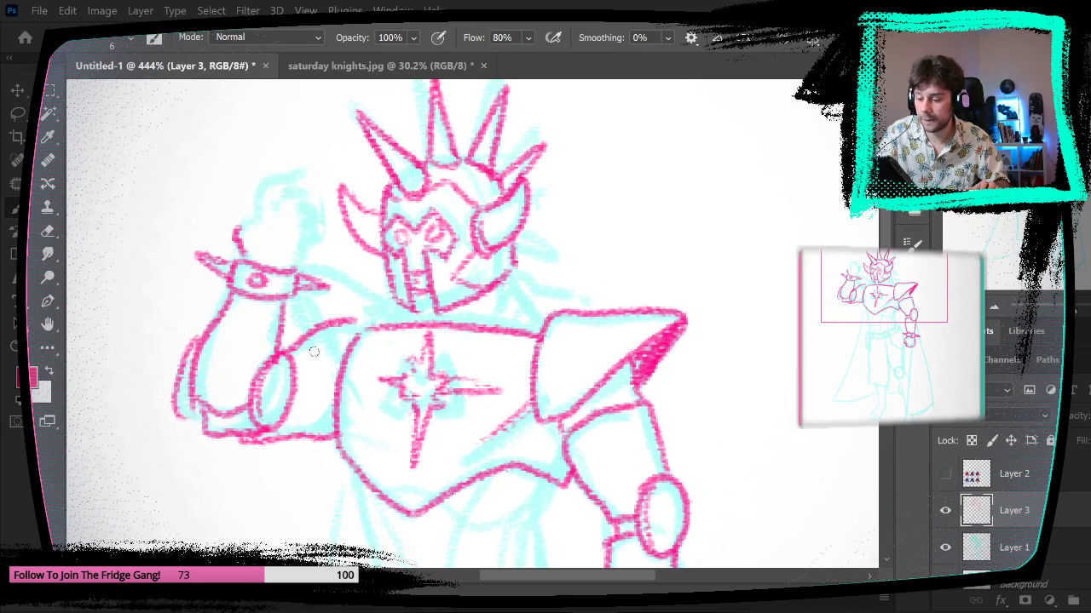
drag(313, 336, 343, 382)
key(e)
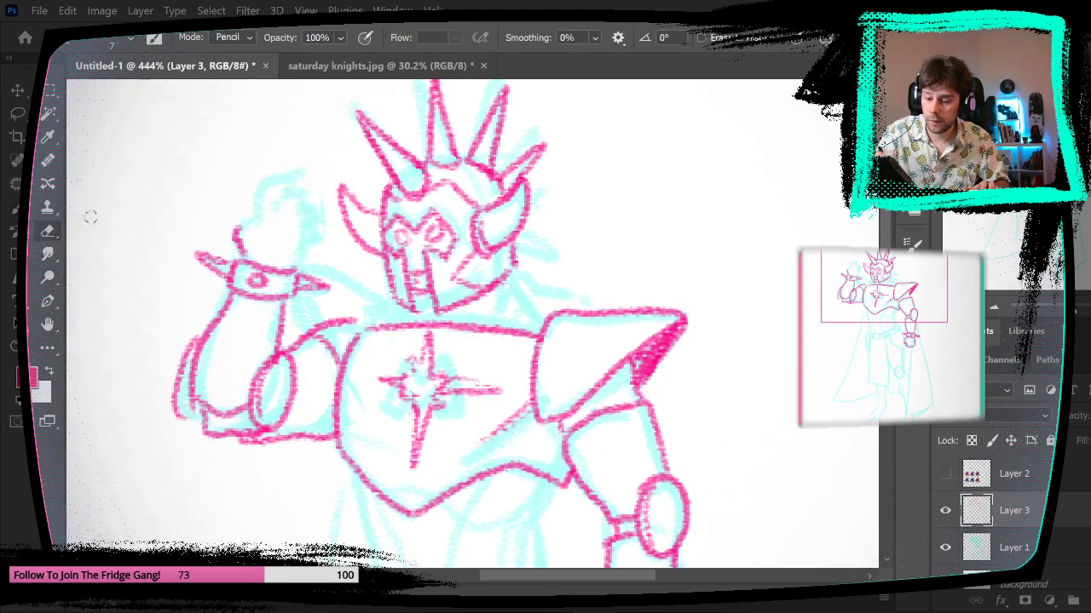
mouse_move(347, 321)
mouse_down()
mouse_move(327, 322)
mouse_move(344, 349)
mouse_up()
key(b)
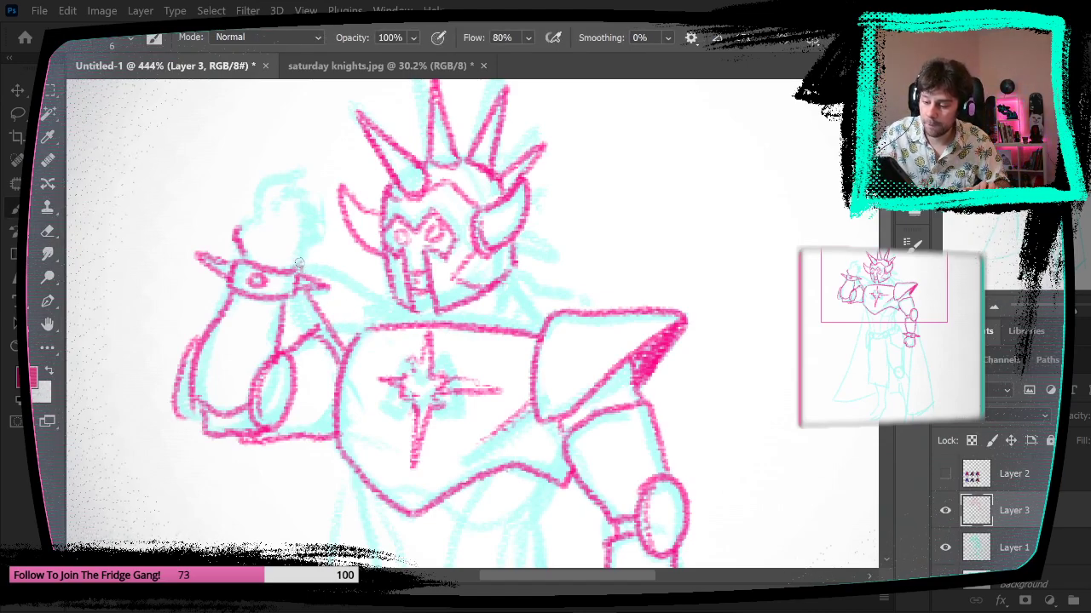
- Draw the shoulder line from the raised wrist cuff to the helmet, shade the gap beneath it, and check the lines without Layer 1
mouse_move(299, 264)
mouse_down()
mouse_move(397, 307)
mouse_move(294, 258)
mouse_move(298, 332)
mouse_move(312, 298)
mouse_move(331, 316)
mouse_up()
key(ctrl+z)
scroll(694, 457, down, 5)
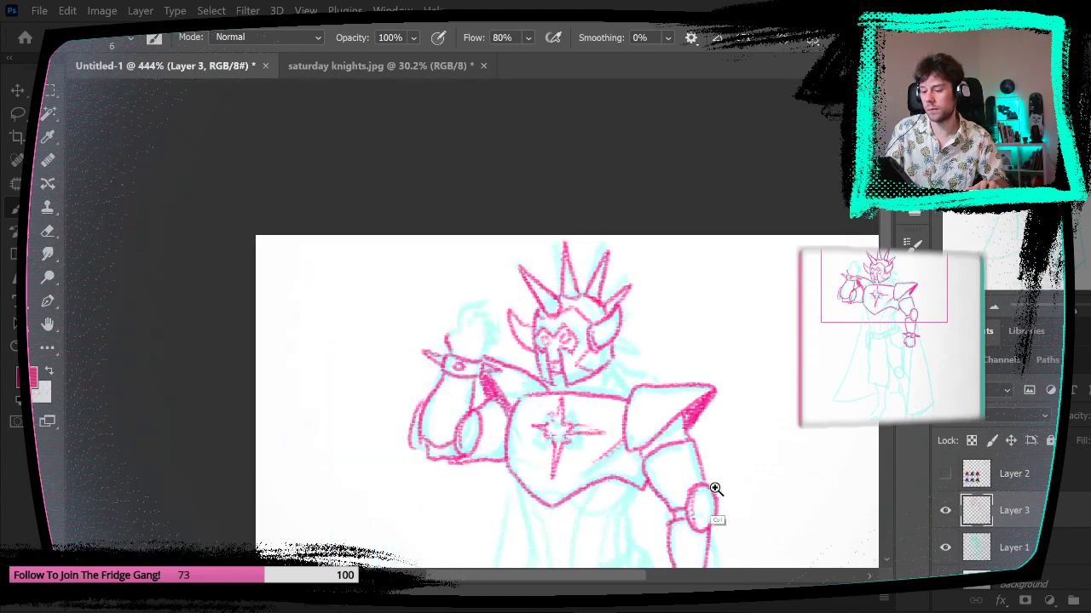
scroll(397, 199, up, 5)
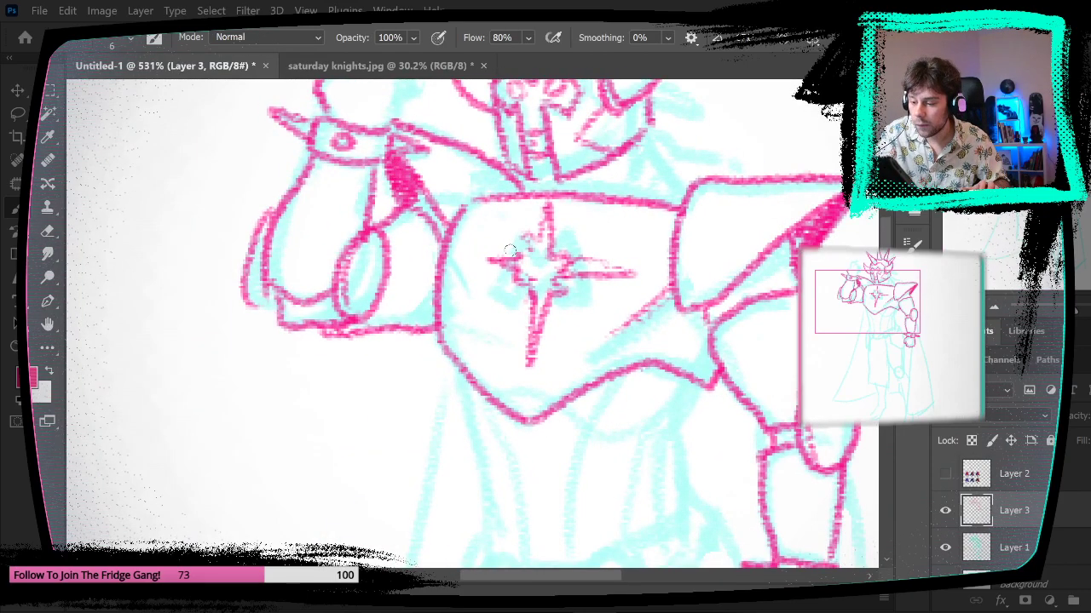
scroll(657, 507, down, 5)
click(944, 548)
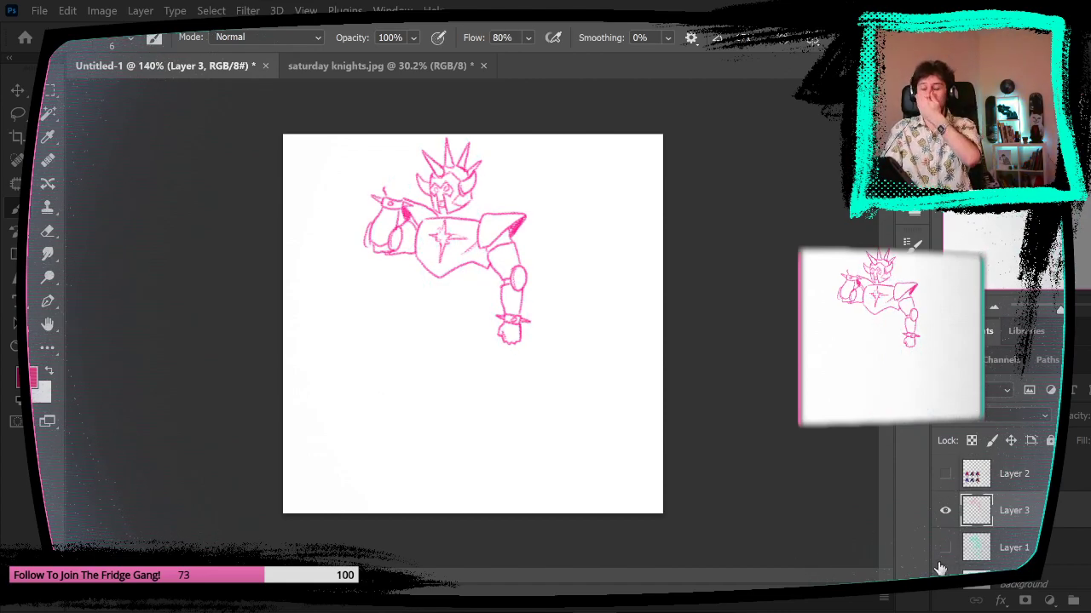
click(944, 548)
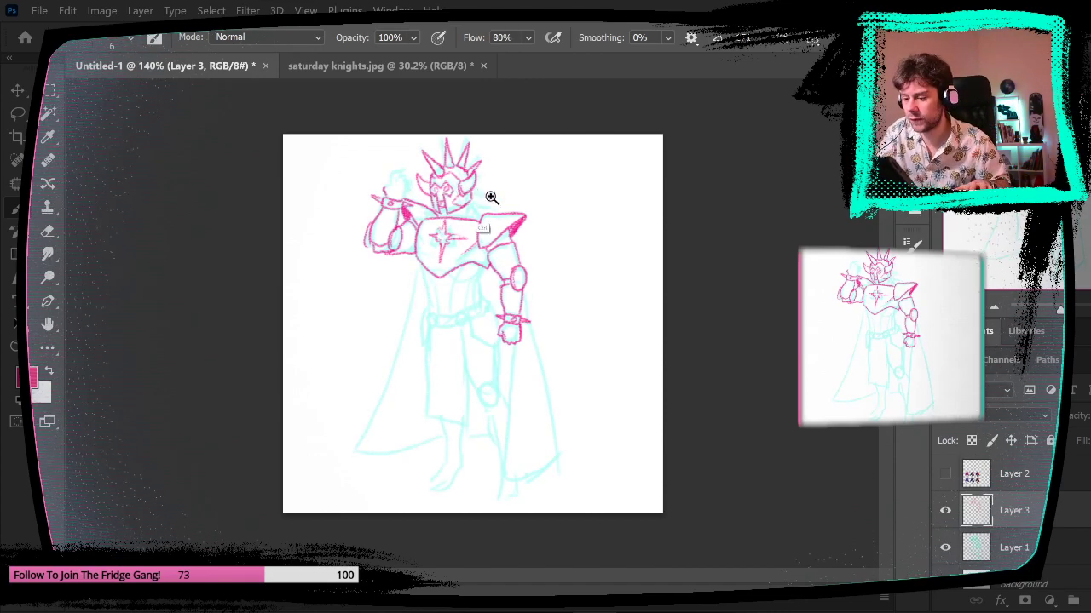
- Draw the neck line from the helmet to the large shoulder plate, shade the helmet's face opening, and check it with Layer 1 hidden
scroll(488, 204, up, 5)
mouse_move(457, 221)
mouse_down()
mouse_move(457, 248)
mouse_move(497, 288)
mouse_up()
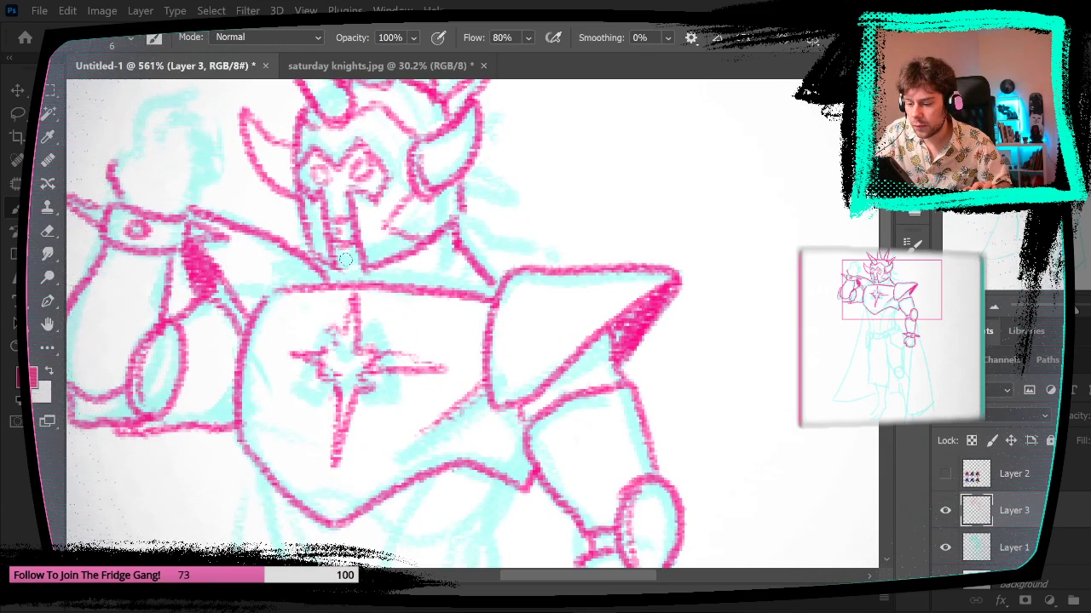
mouse_move(352, 255)
mouse_down()
mouse_move(340, 251)
mouse_move(347, 208)
mouse_move(375, 176)
mouse_move(356, 160)
mouse_move(310, 159)
mouse_move(307, 182)
mouse_move(332, 187)
mouse_move(341, 213)
mouse_move(317, 158)
mouse_move(378, 156)
mouse_up()
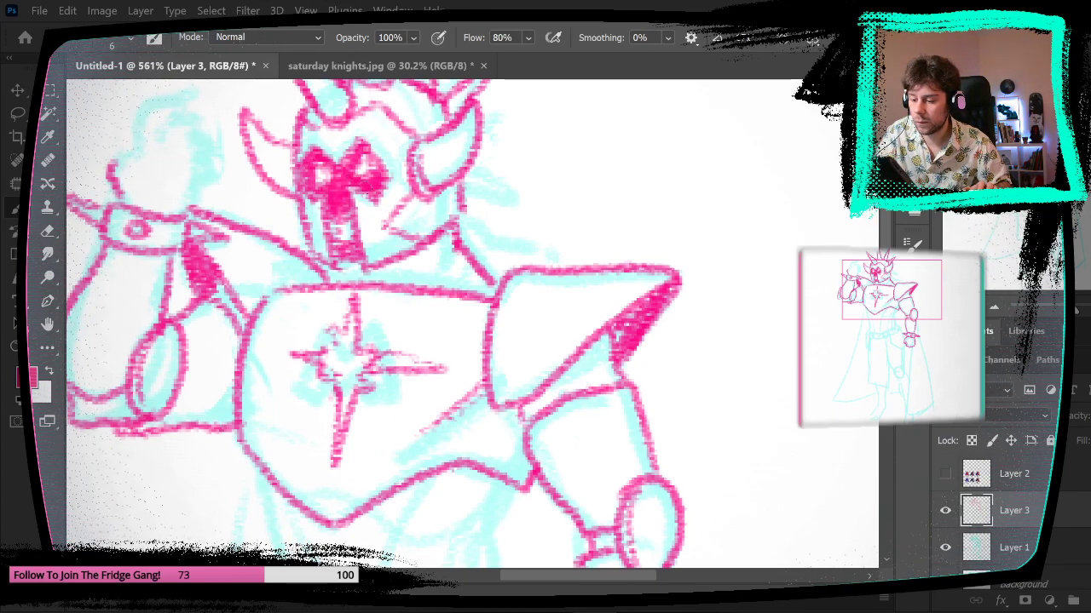
drag(549, 328, 506, 347)
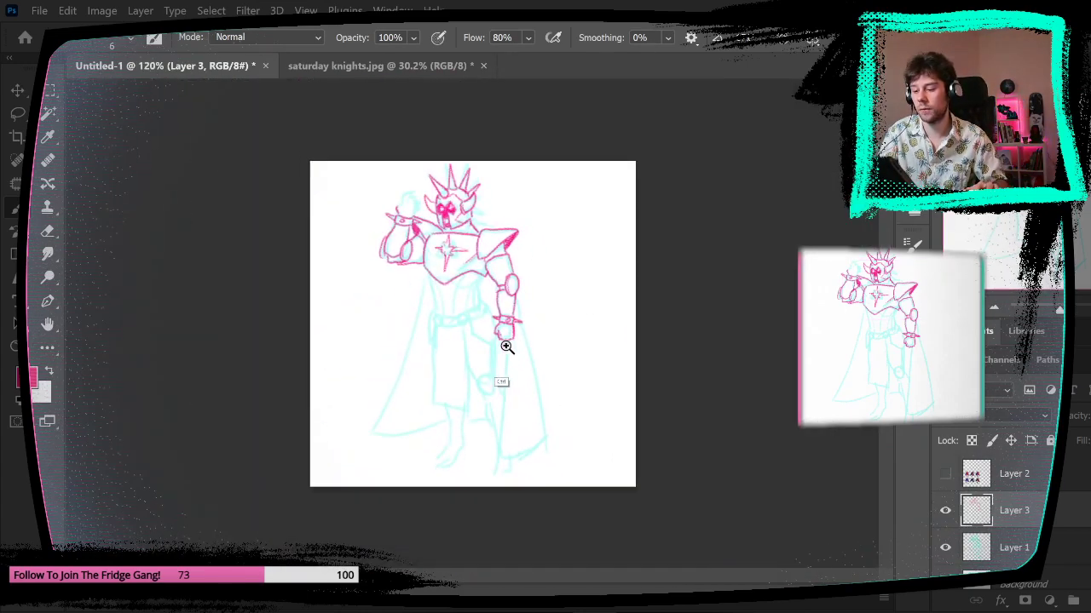
click(945, 547)
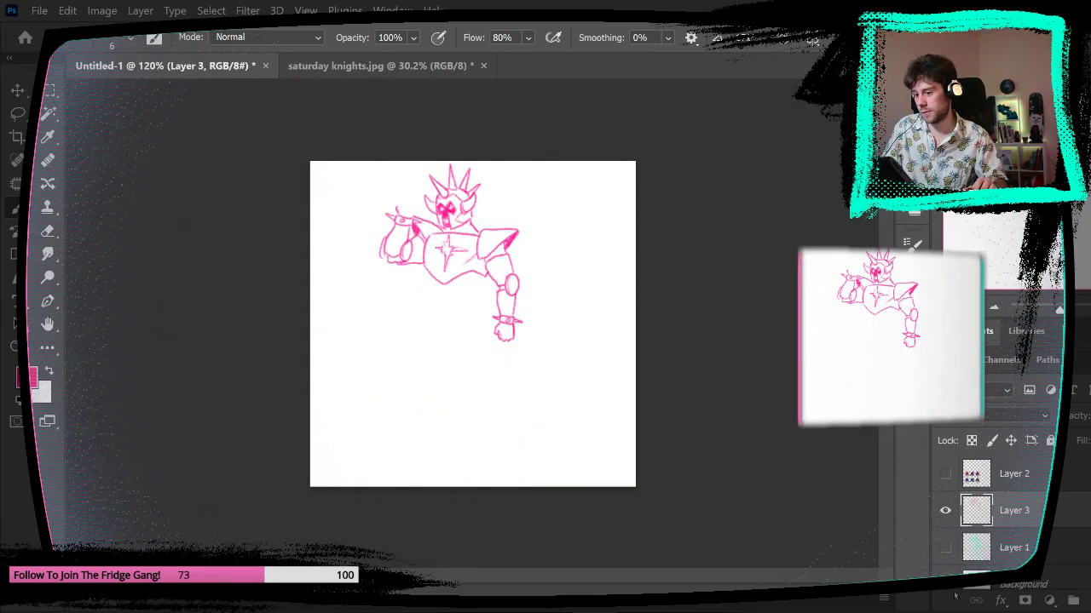
click(945, 547)
- Darken the shading around the helmet's eye, hide Layer 1 to review the whole figure, and show it again
drag(456, 211, 467, 219)
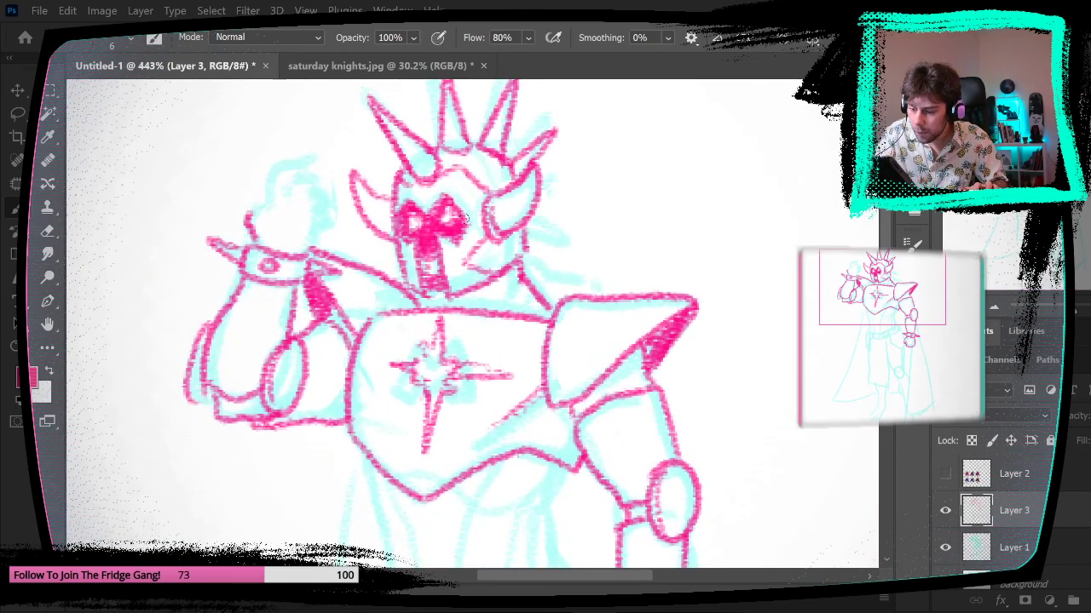
click(945, 547)
key(ctrl+0)
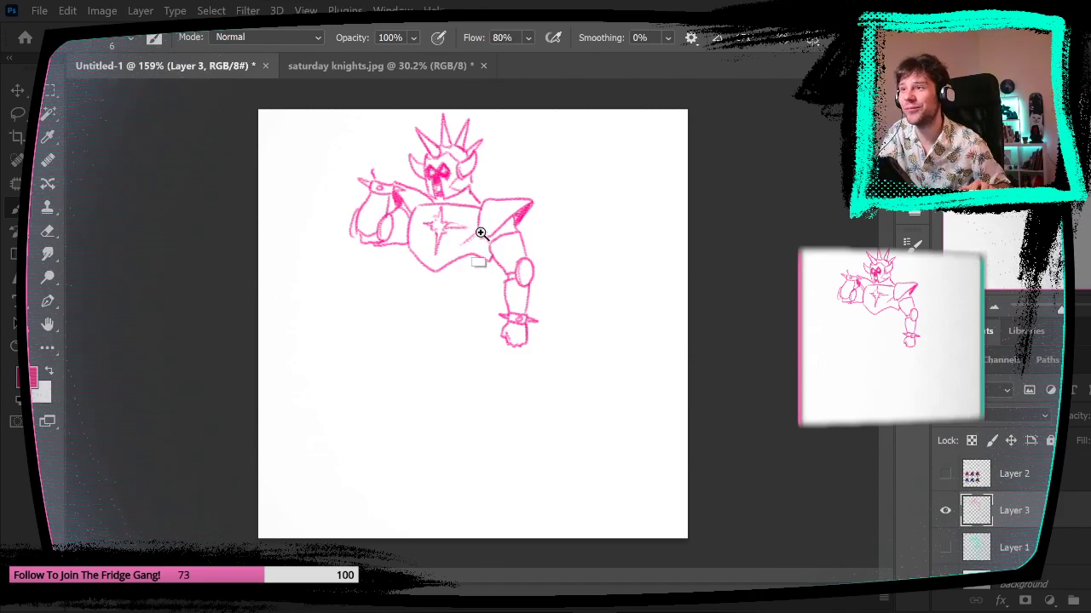
drag(480, 232, 539, 235)
click(945, 547)
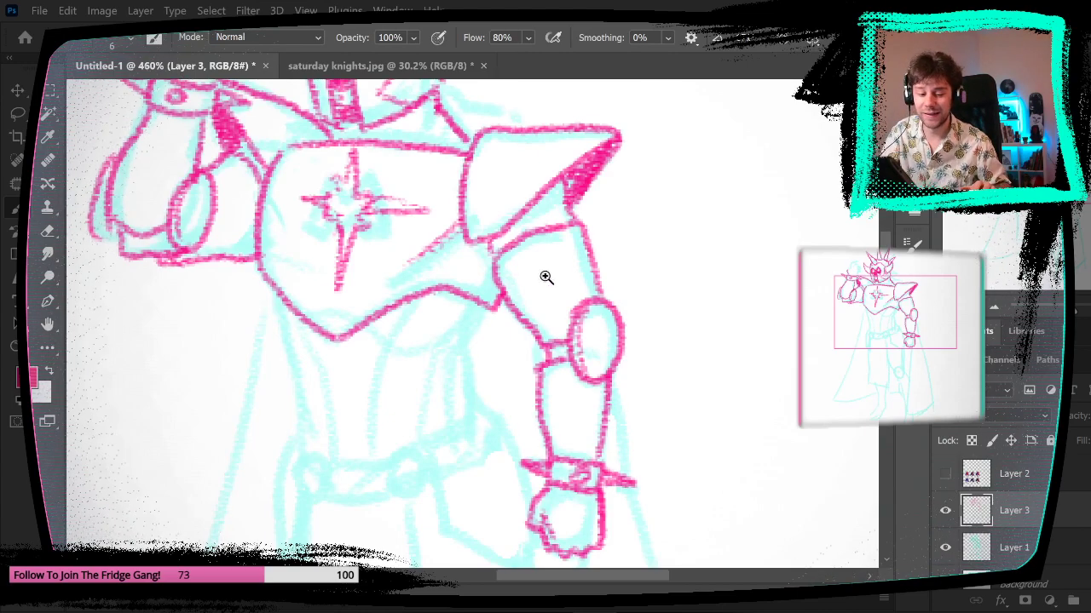
- Trace both sides of the waist below the chest plate and add three curved vertical lines across the abdomen
drag(581, 309, 553, 317)
drag(555, 225, 569, 225)
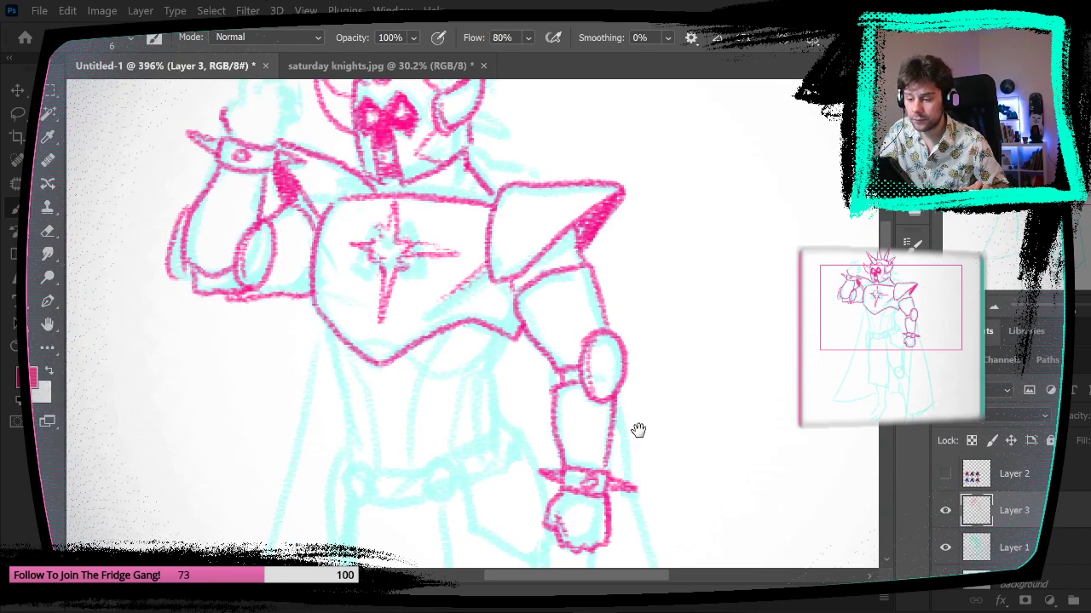
drag(637, 431, 592, 332)
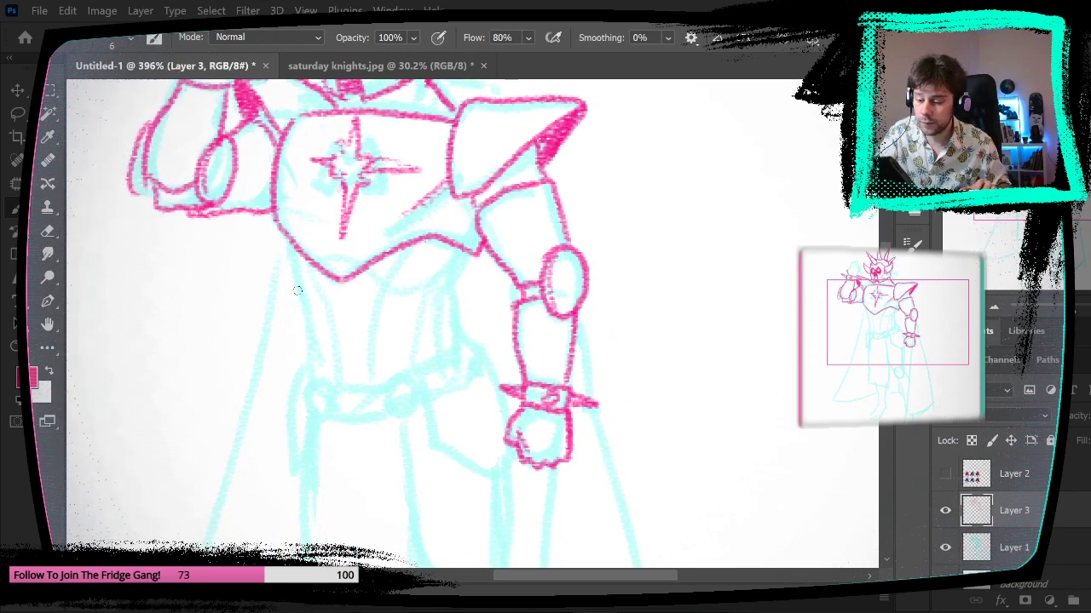
drag(290, 269, 315, 385)
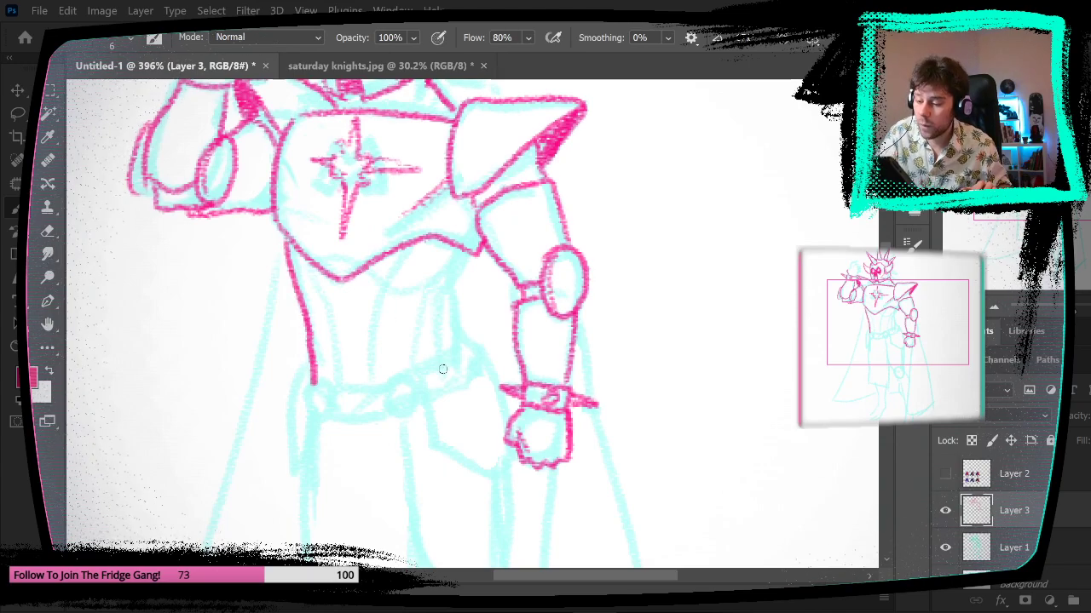
mouse_move(457, 352)
mouse_down()
mouse_move(456, 292)
mouse_move(470, 249)
mouse_up()
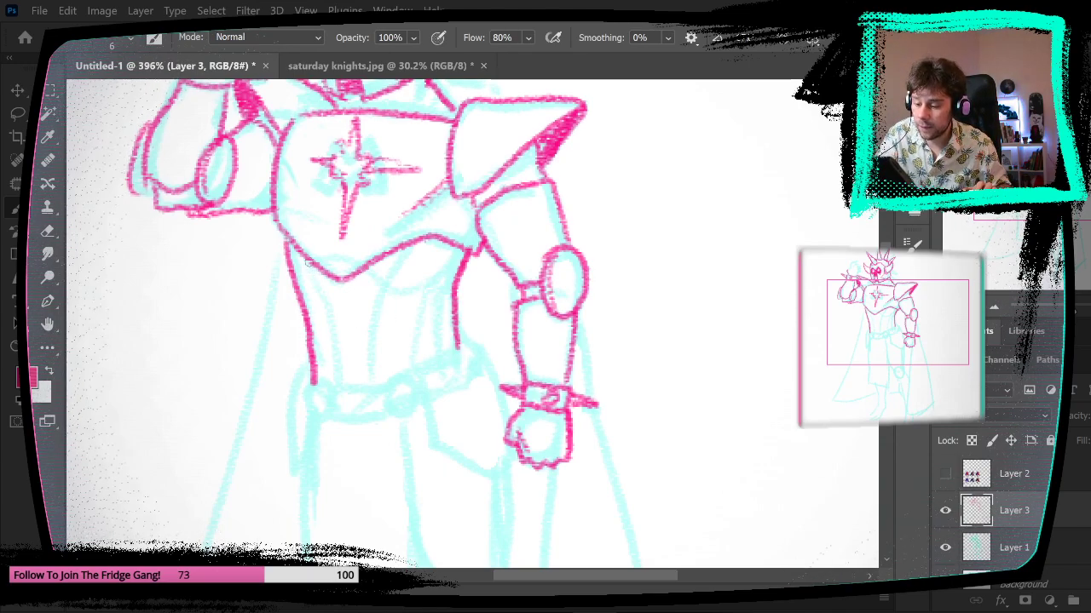
drag(320, 297, 336, 383)
mouse_move(378, 381)
mouse_down()
mouse_move(377, 319)
mouse_move(416, 237)
mouse_up()
mouse_move(409, 362)
mouse_down()
mouse_move(437, 283)
mouse_move(465, 242)
mouse_up()
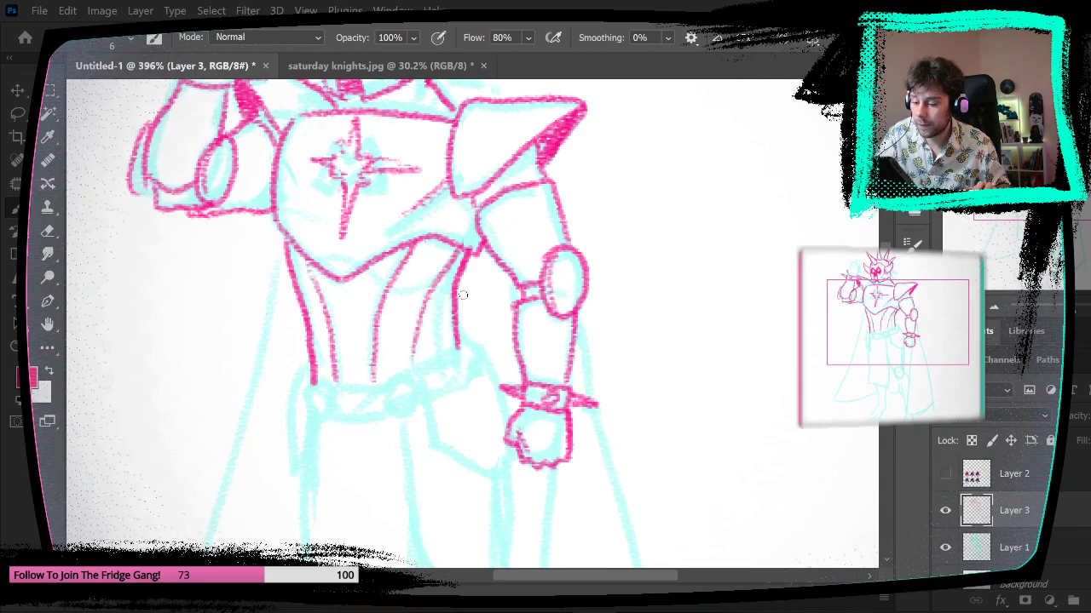
- Draw the belt's inverted triangular buckle with a round stud on each side, redoing the smaller stud
drag(479, 429, 488, 368)
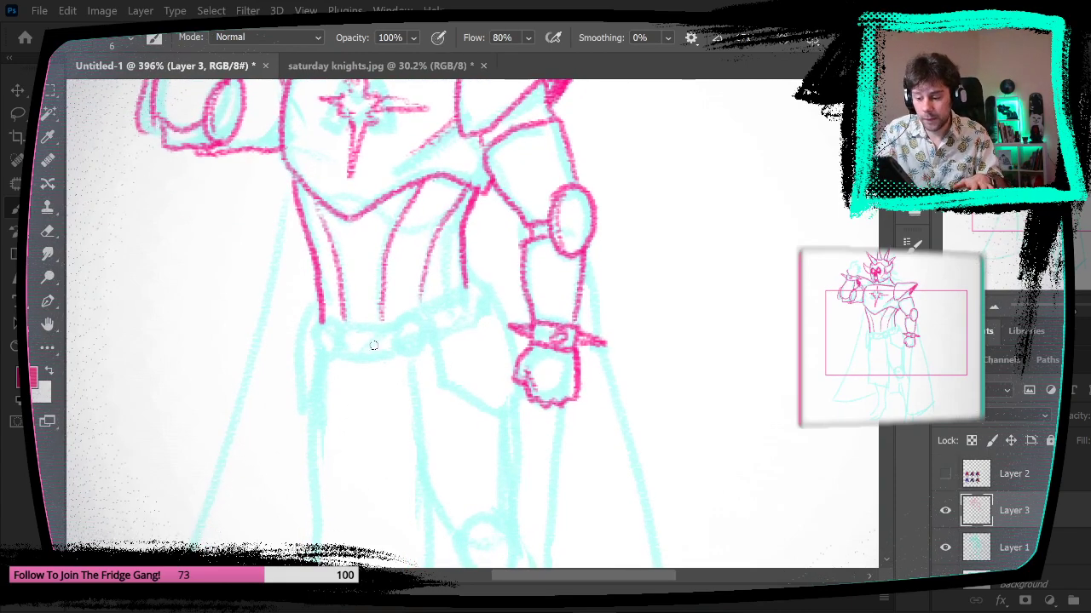
mouse_move(335, 328)
mouse_down()
mouse_move(350, 358)
mouse_move(387, 323)
mouse_move(336, 334)
mouse_up()
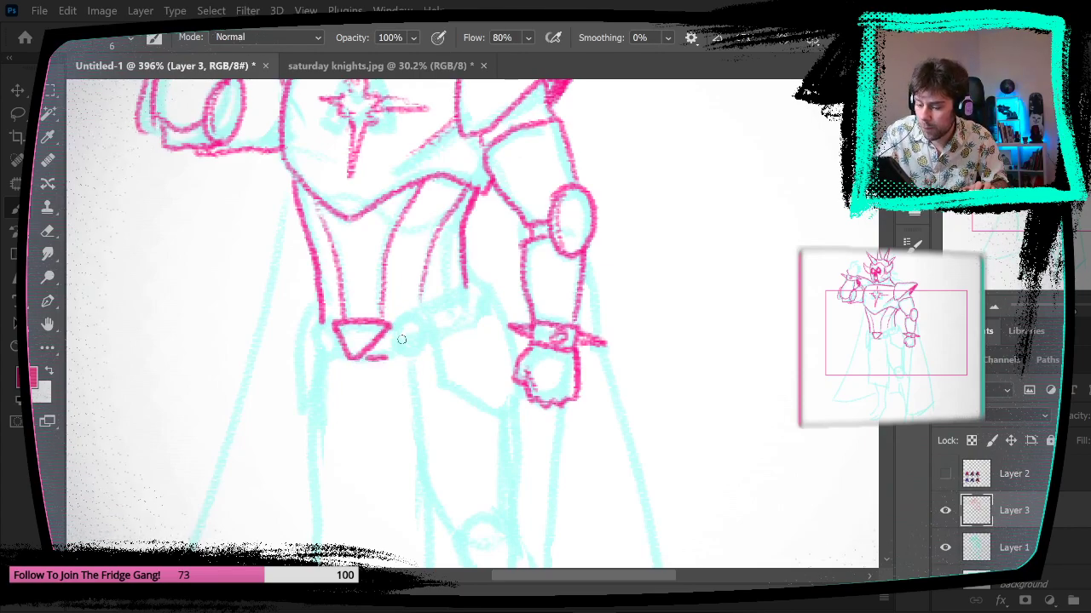
mouse_move(412, 312)
mouse_down()
mouse_move(431, 330)
mouse_move(412, 312)
mouse_up()
drag(327, 314, 313, 358)
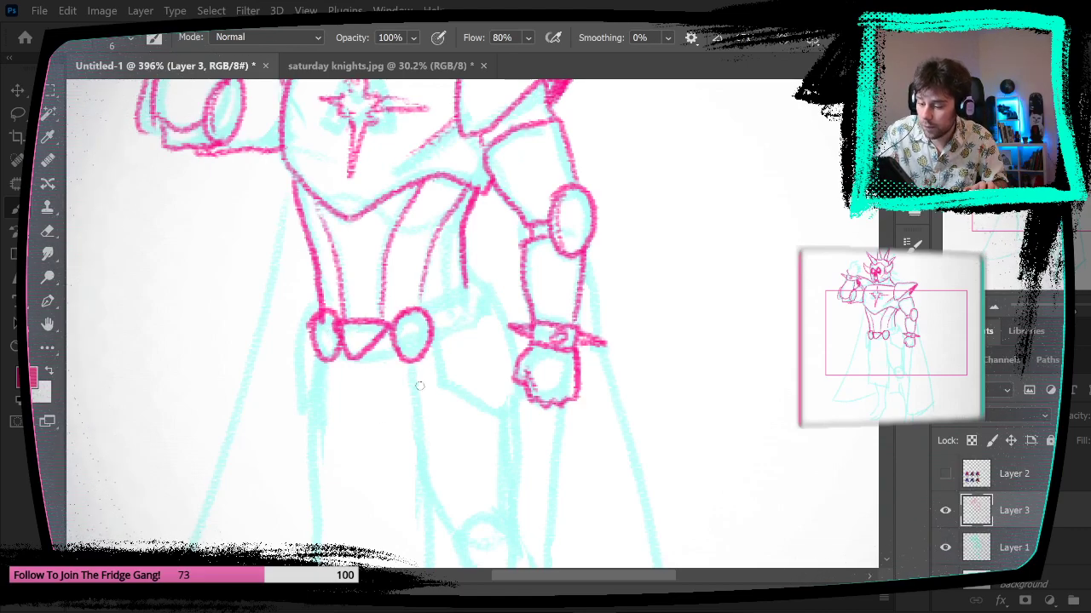
key(ctrl+z)
drag(327, 313, 326, 314)
- Trace the large angular hip plate from the belt's bigger stud to the lowered fist, redoing its outer edge
mouse_move(546, 443)
mouse_down()
mouse_move(495, 458)
mouse_move(520, 463)
mouse_up()
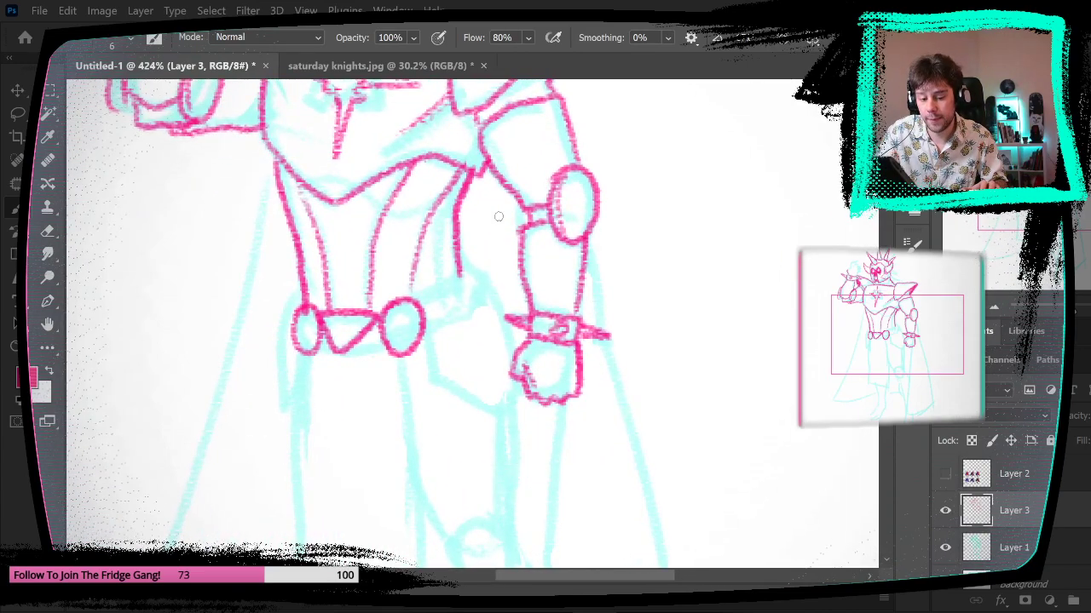
mouse_move(425, 335)
mouse_down()
mouse_move(432, 380)
mouse_move(494, 415)
mouse_move(523, 377)
mouse_up()
mouse_move(418, 296)
mouse_down()
mouse_move(458, 277)
mouse_move(467, 257)
mouse_move(456, 267)
mouse_move(490, 276)
mouse_move(517, 342)
mouse_up()
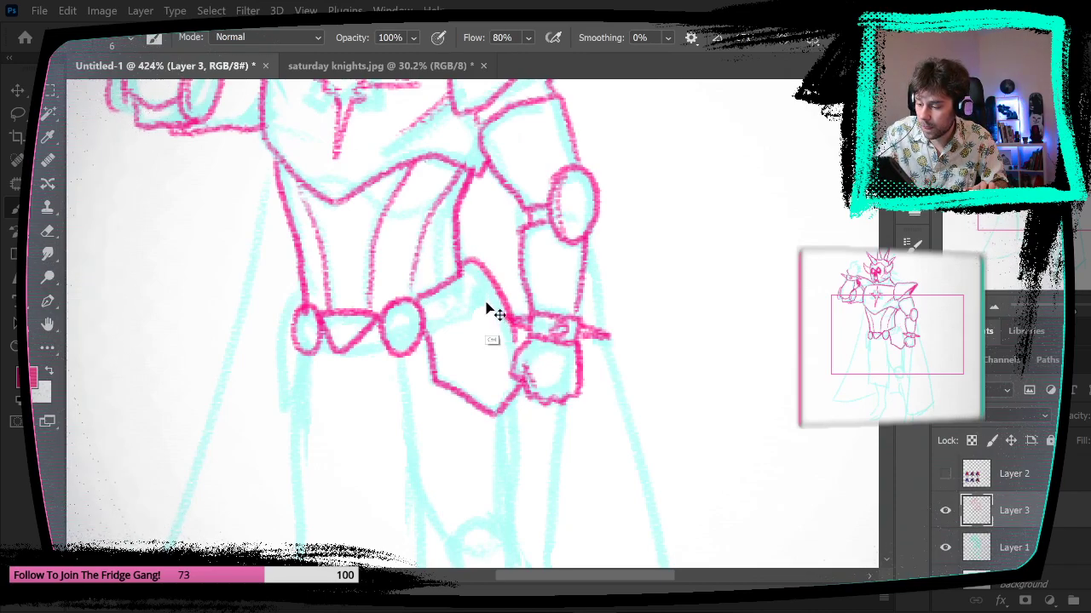
key(ctrl+z)
mouse_move(461, 270)
mouse_down()
mouse_move(470, 264)
mouse_move(502, 307)
mouse_move(519, 360)
mouse_up()
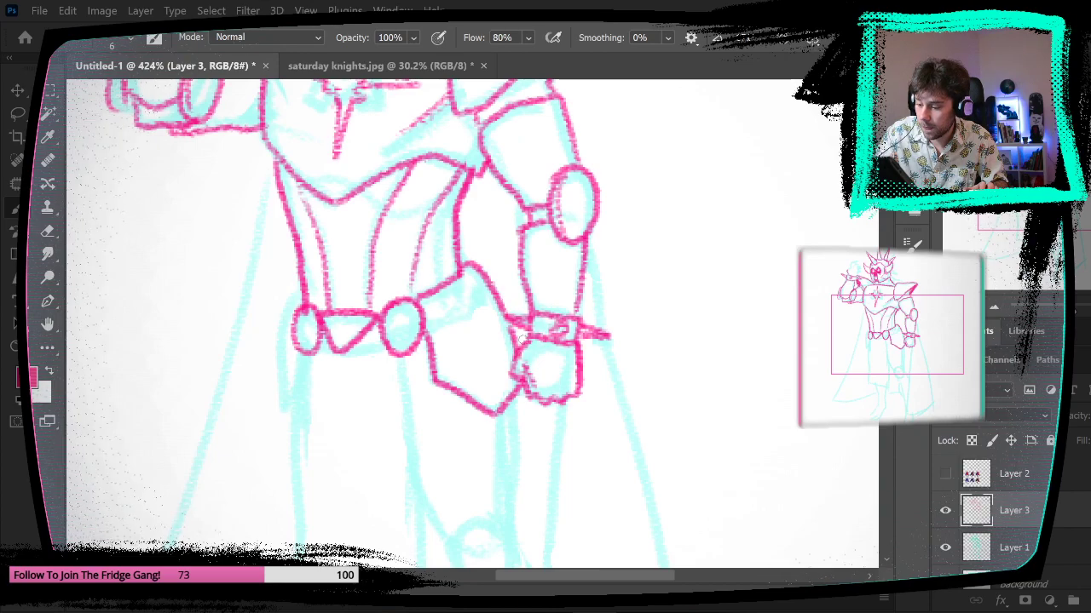
- Trace the narrow pointed hip plate beside the belt's smaller stud, then review the figure with Layer 1 hidden and shown again
mouse_move(661, 405)
mouse_down()
mouse_move(655, 449)
mouse_move(628, 434)
mouse_up()
drag(540, 312, 542, 315)
mouse_move(271, 356)
mouse_down()
mouse_move(251, 416)
mouse_move(231, 350)
mouse_move(254, 289)
mouse_move(269, 296)
mouse_up()
drag(619, 483, 474, 504)
click(945, 548)
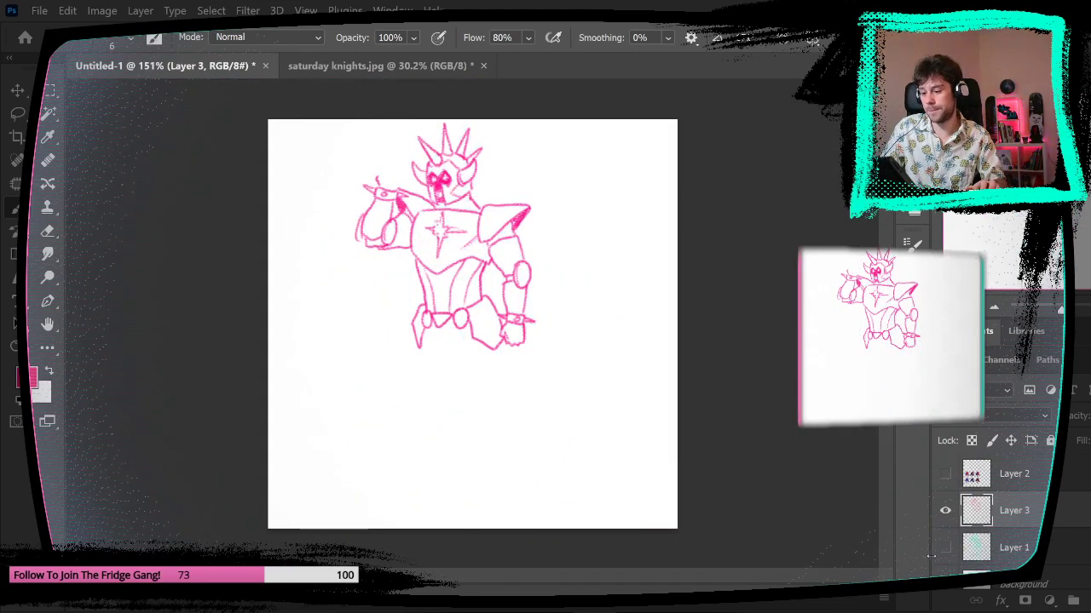
click(933, 552)
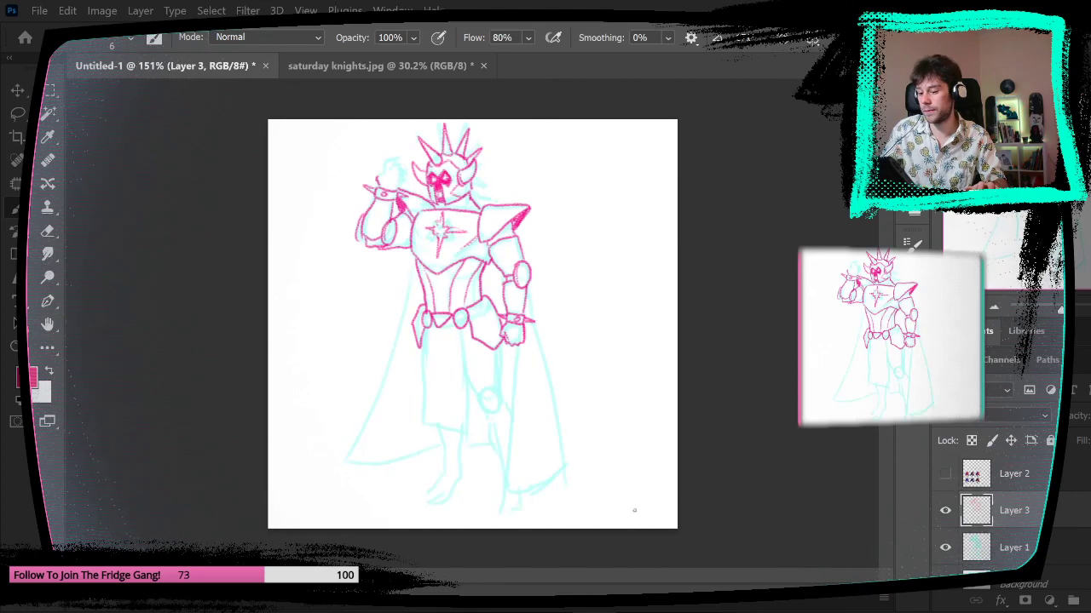
- Trace the long cloth panel hanging from the belt with both sides and a slanted hem, redrawing the hem once
drag(548, 312, 584, 310)
drag(485, 431, 495, 335)
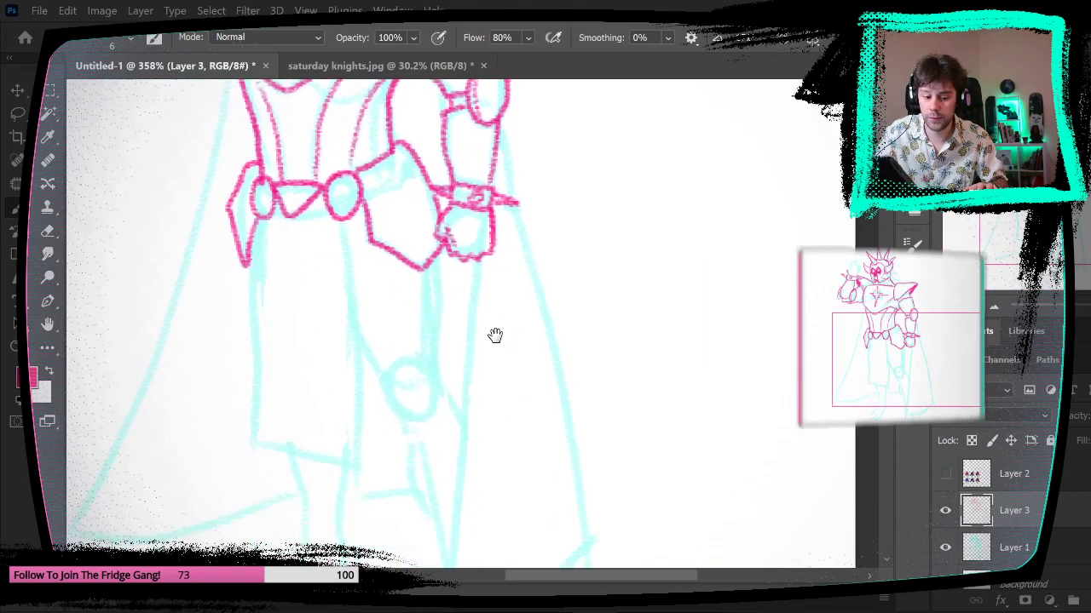
drag(254, 218, 259, 470)
mouse_move(344, 220)
mouse_down()
mouse_move(367, 366)
mouse_move(367, 467)
mouse_up()
drag(255, 446, 368, 465)
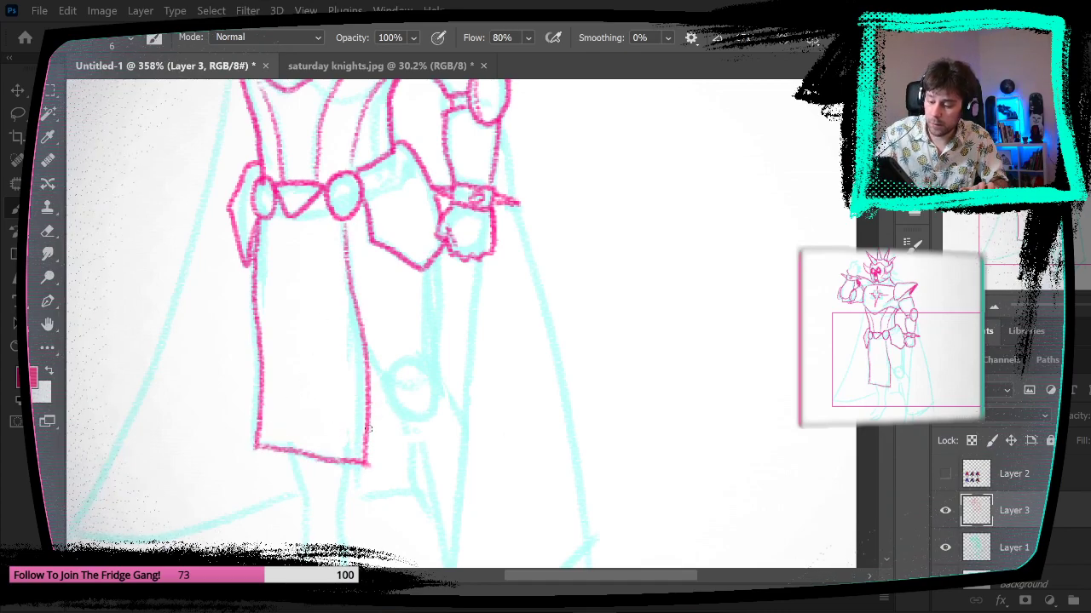
key(ctrl+z)
drag(256, 445, 367, 467)
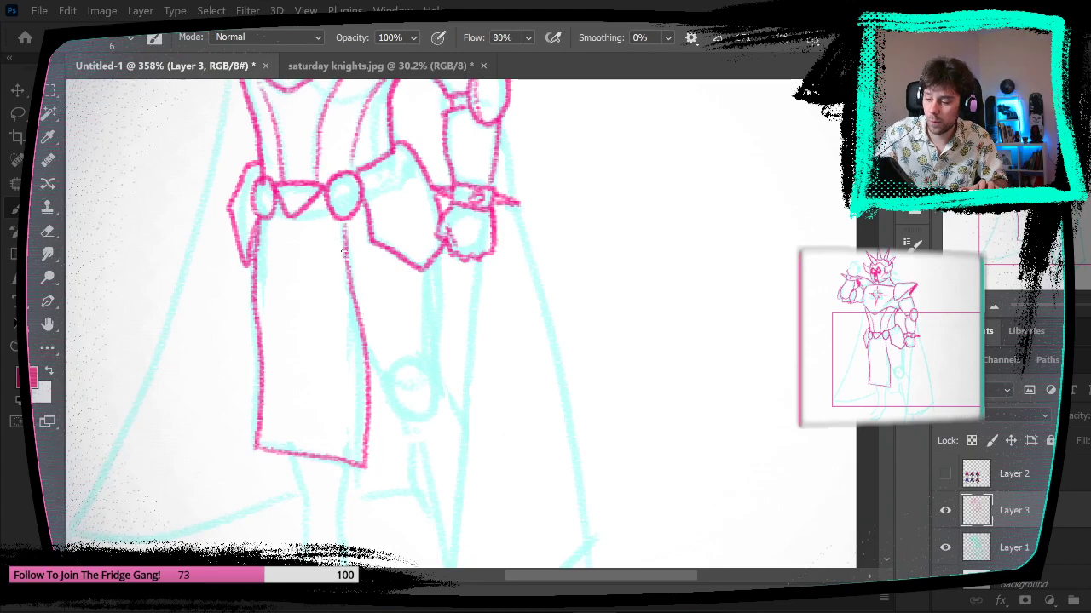
- Add light fold lines inside the hanging cloth panel, including a diagonal one below the buckle, and check the figure without Layer 1
drag(348, 285, 353, 377)
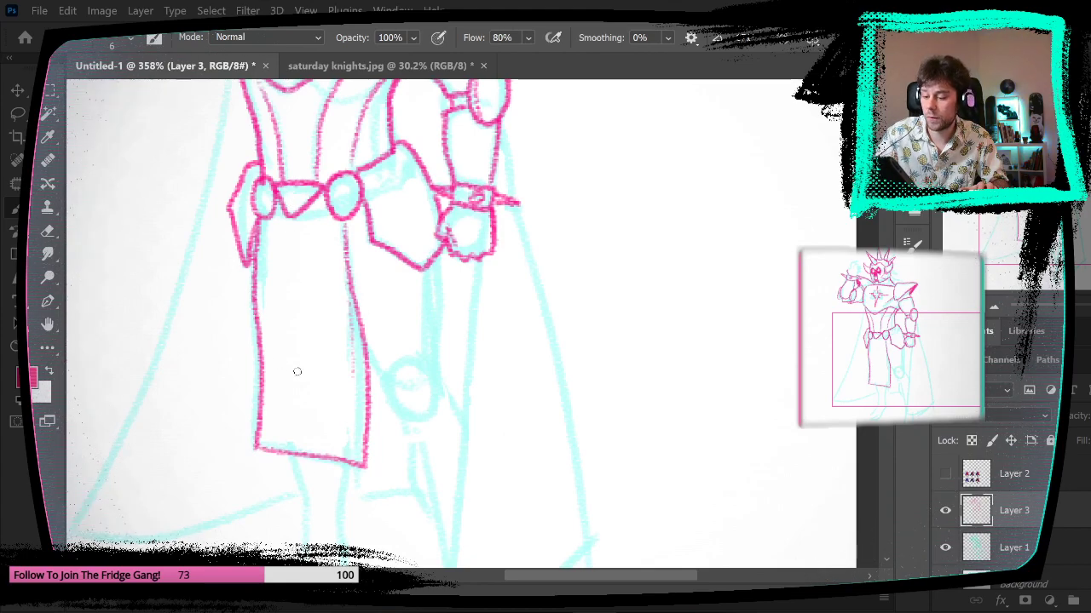
scroll(254, 446, down, 2)
scroll(482, 324, down, 5)
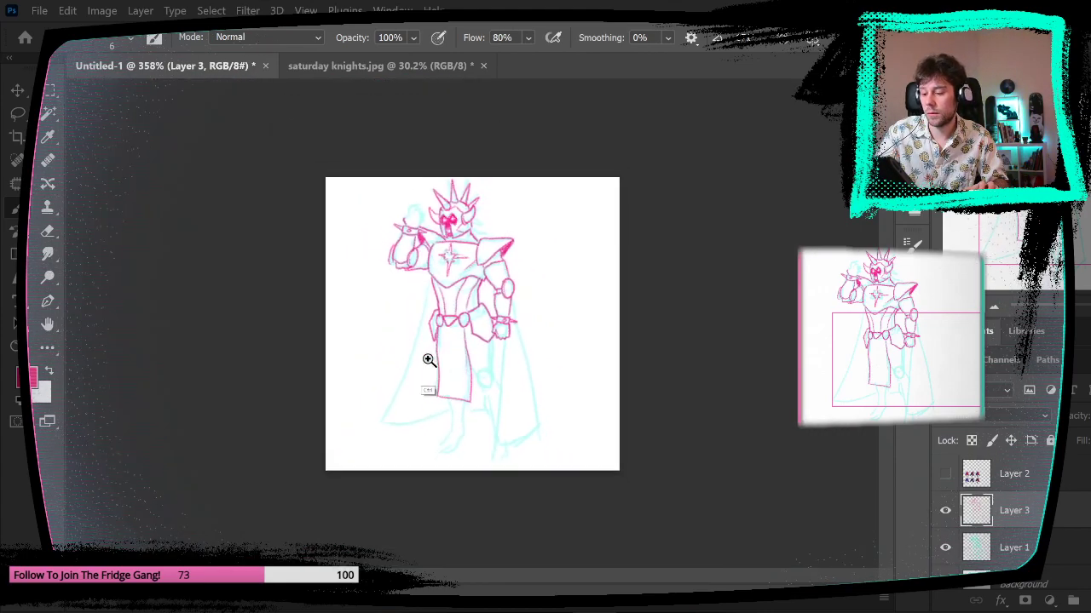
click(945, 548)
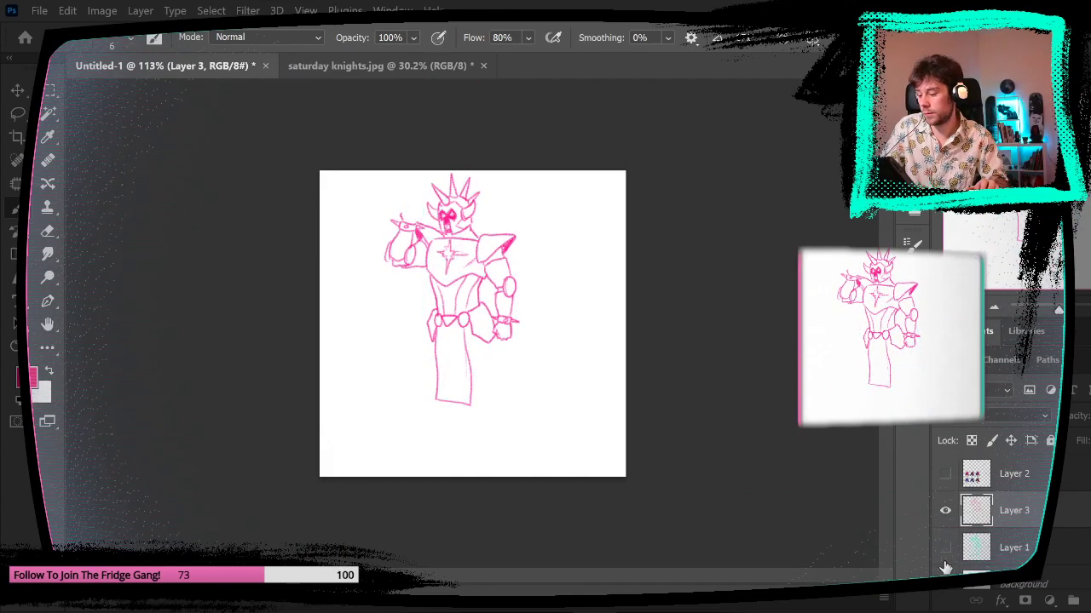
click(945, 548)
scroll(473, 336, up, 7)
drag(479, 328, 424, 398)
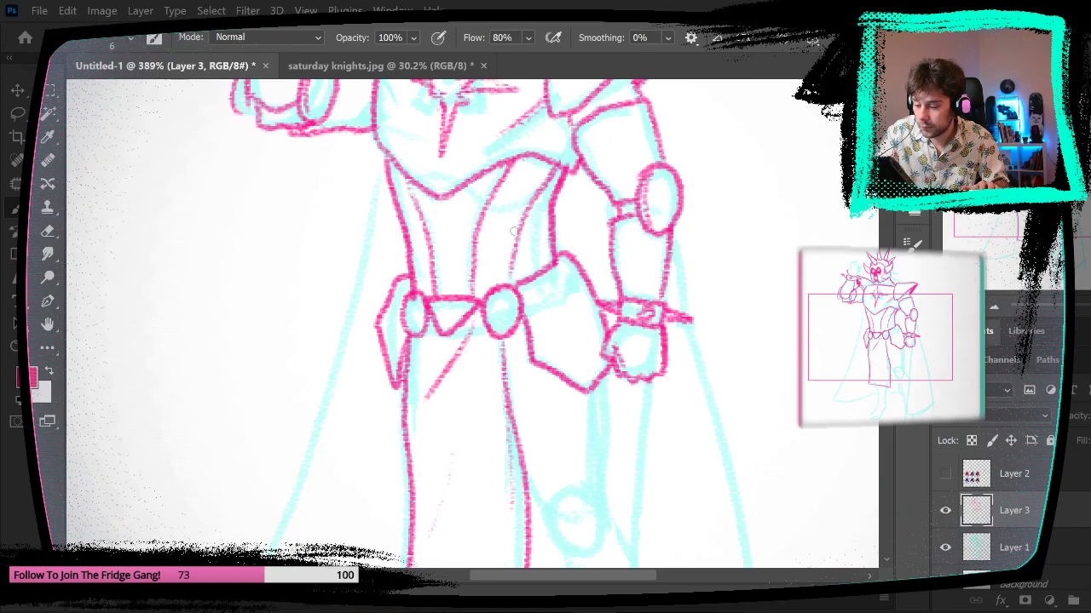
- Review the whole figure with Layer 1 hidden, and show the layer again
scroll(562, 375, down, 5)
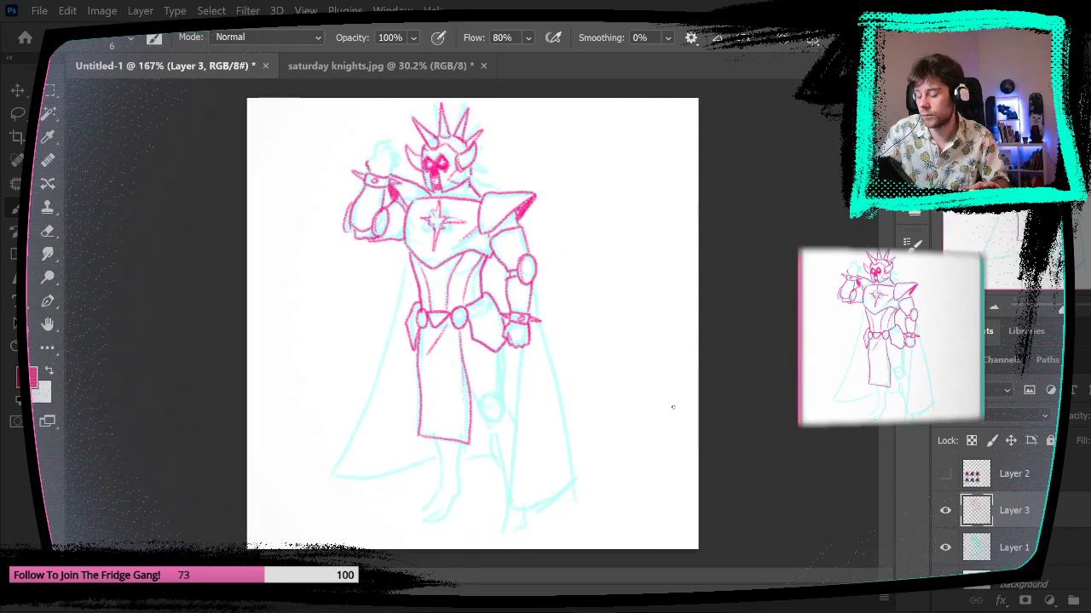
click(944, 549)
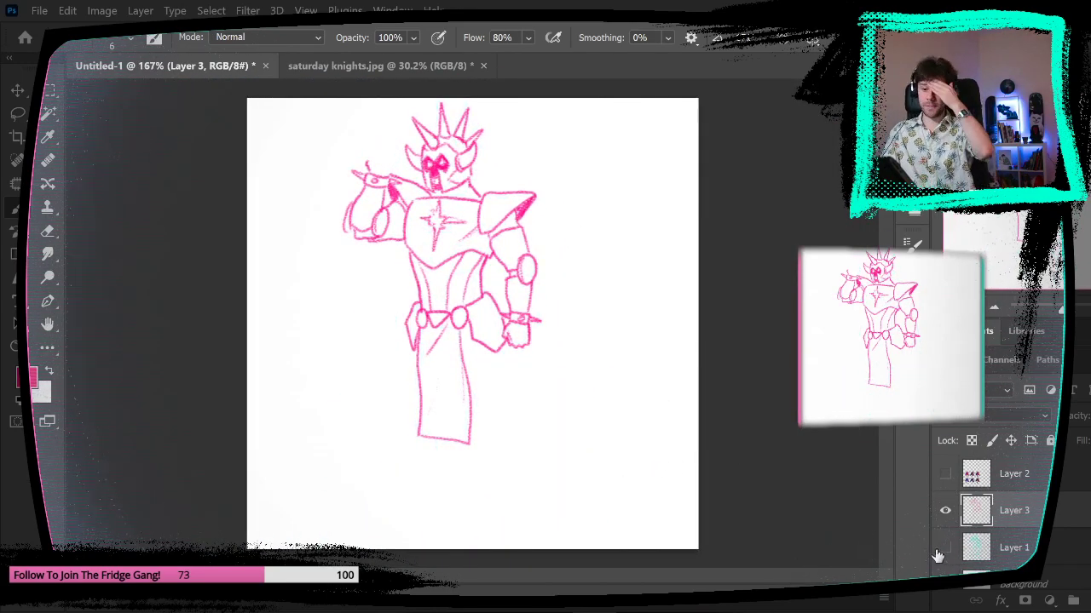
click(945, 548)
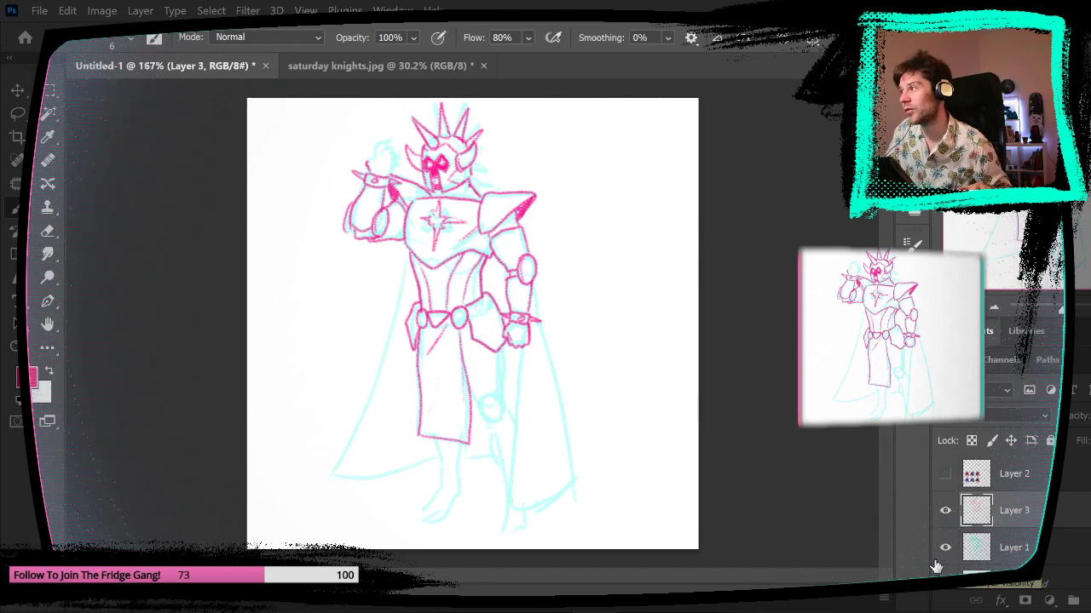
- Try a wavy ribbon flowing from behind the neck over the shoulder armour, checking the figure with Layer 1 hidden and shown
scroll(537, 285, up, 5)
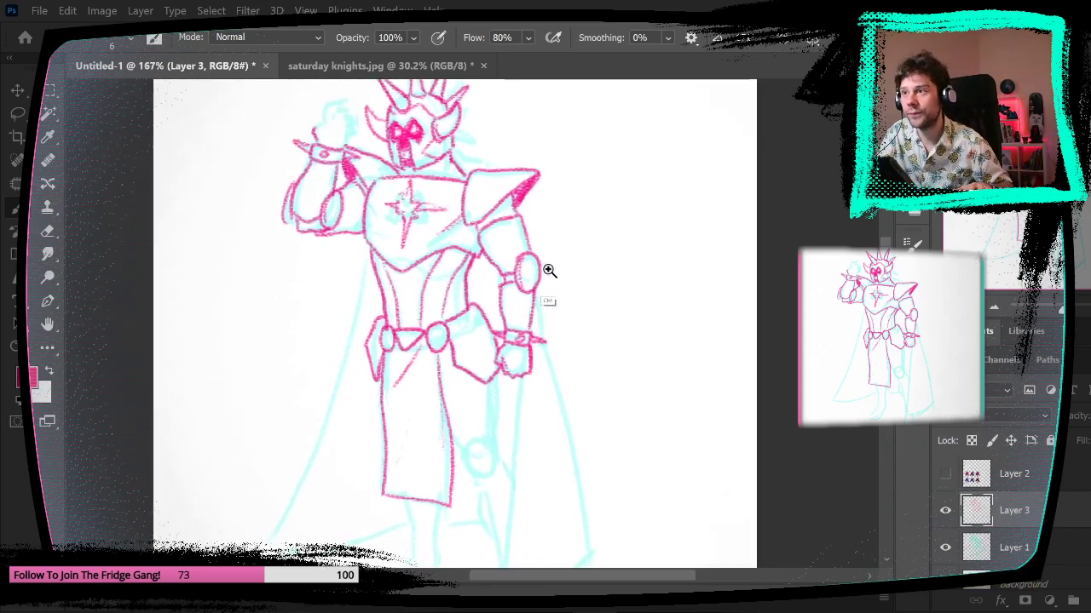
drag(558, 277, 574, 382)
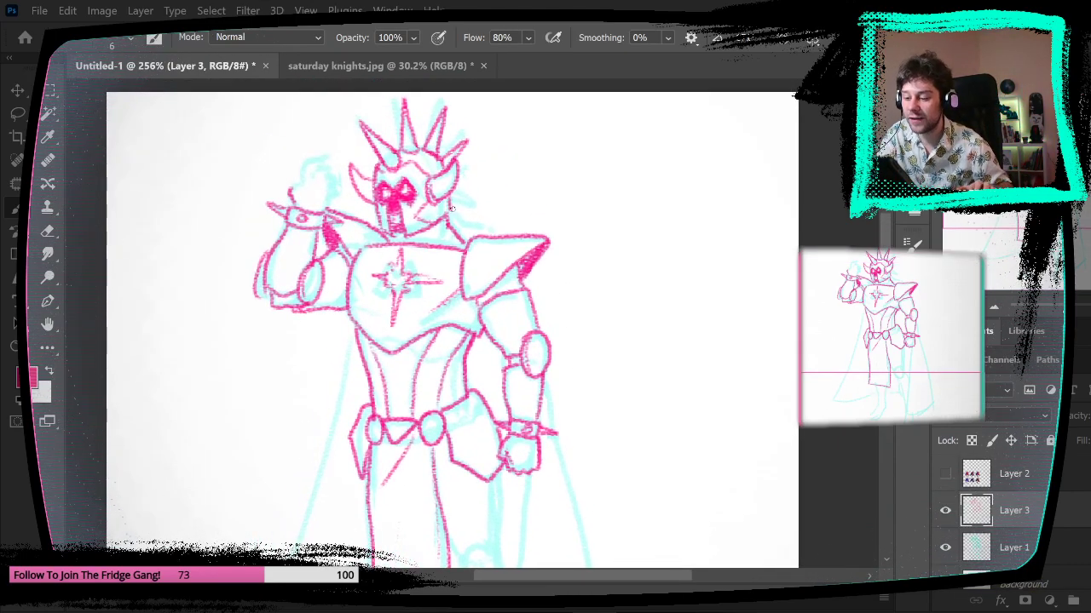
mouse_move(452, 207)
mouse_down()
mouse_move(540, 193)
mouse_move(499, 231)
mouse_move(443, 225)
mouse_up()
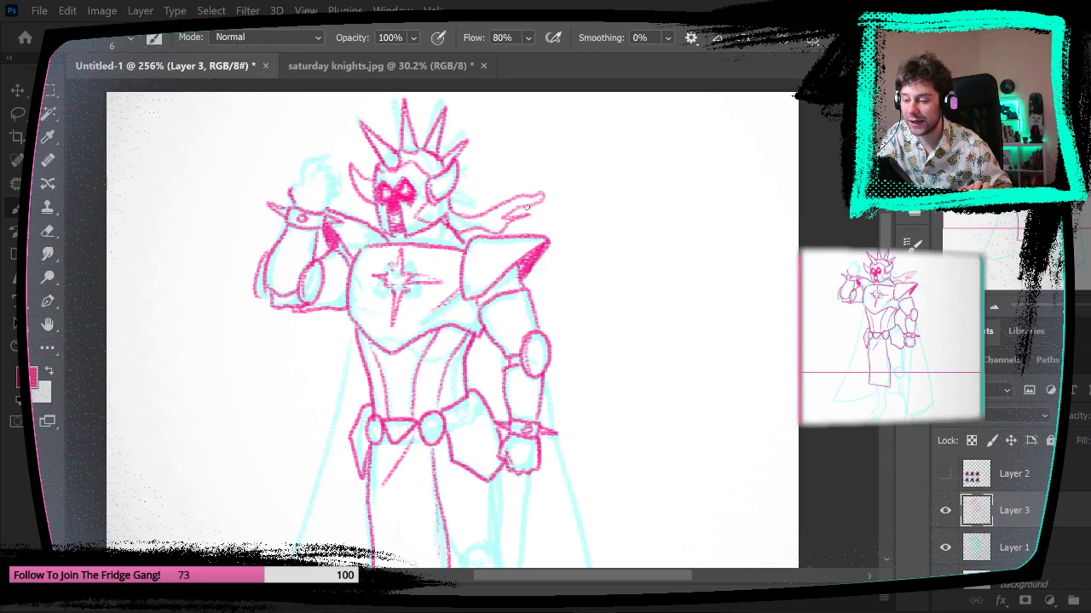
scroll(688, 449, down, 4)
click(945, 548)
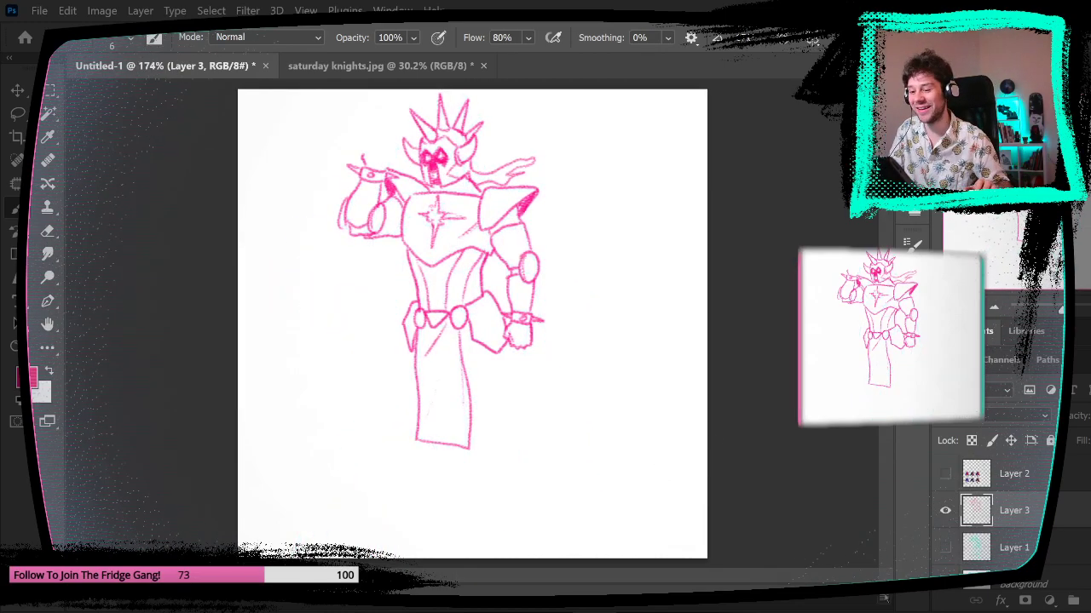
click(945, 548)
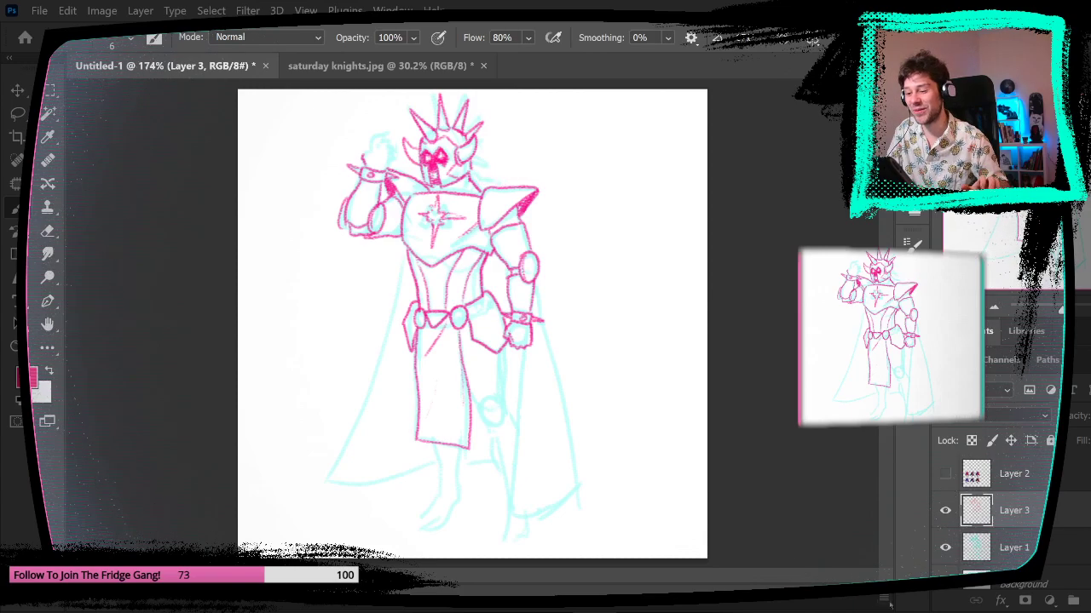
- Erase the small upright stroke on the raised wrist cuff and trace both sides of the palm above it over Layer 1
click(945, 548)
scroll(523, 173, up, 4)
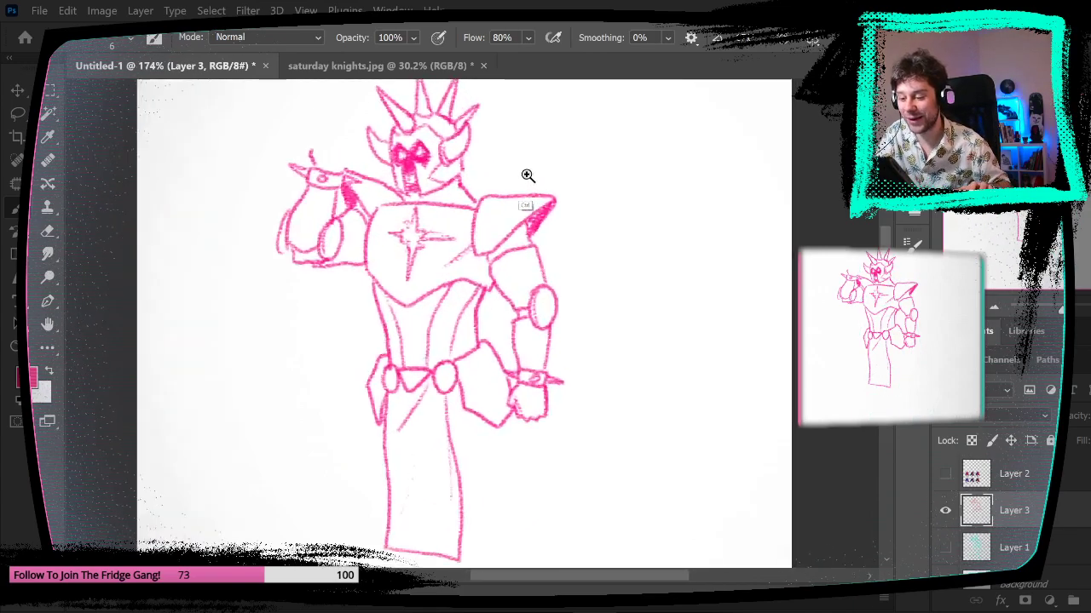
drag(539, 228, 598, 318)
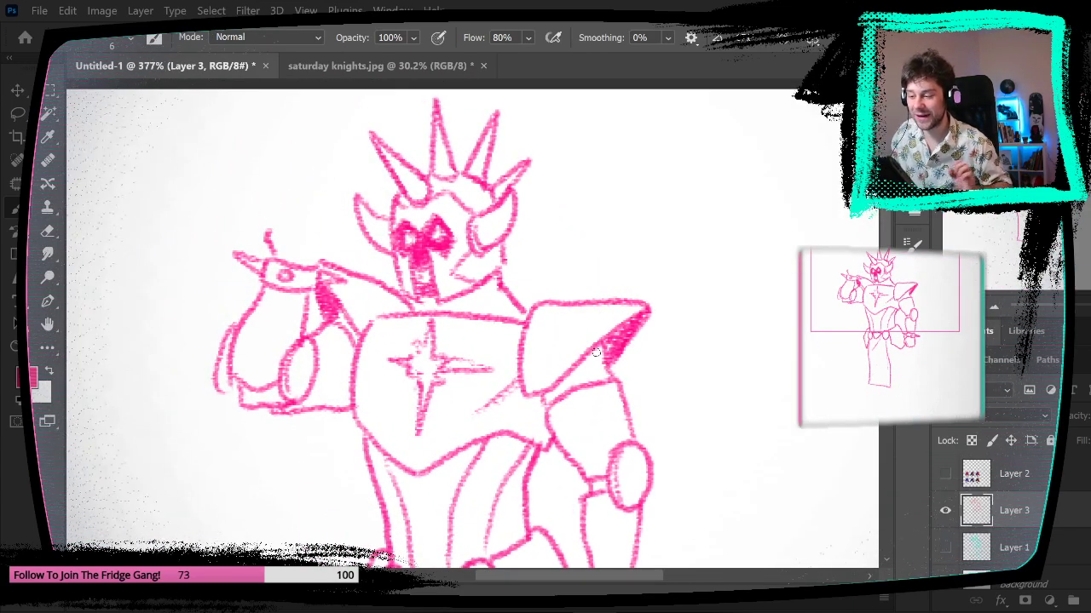
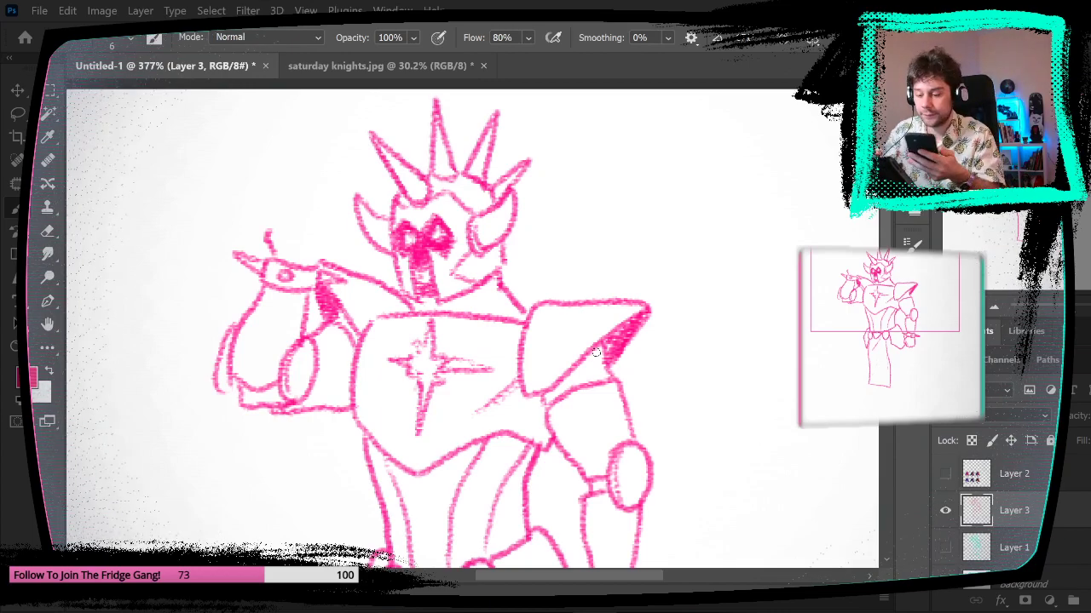
click(941, 546)
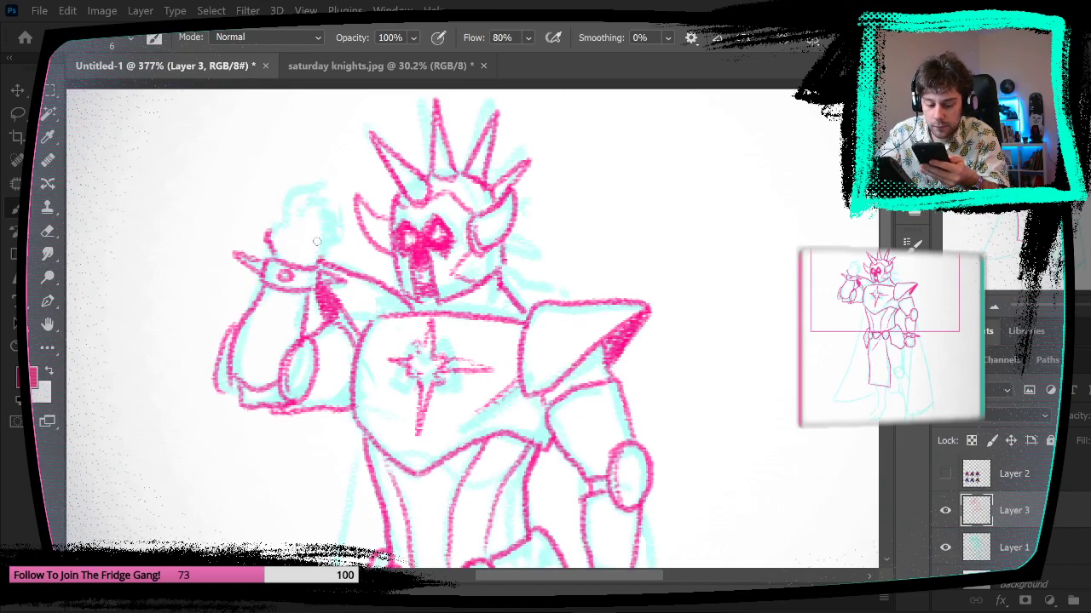
drag(323, 256, 323, 230)
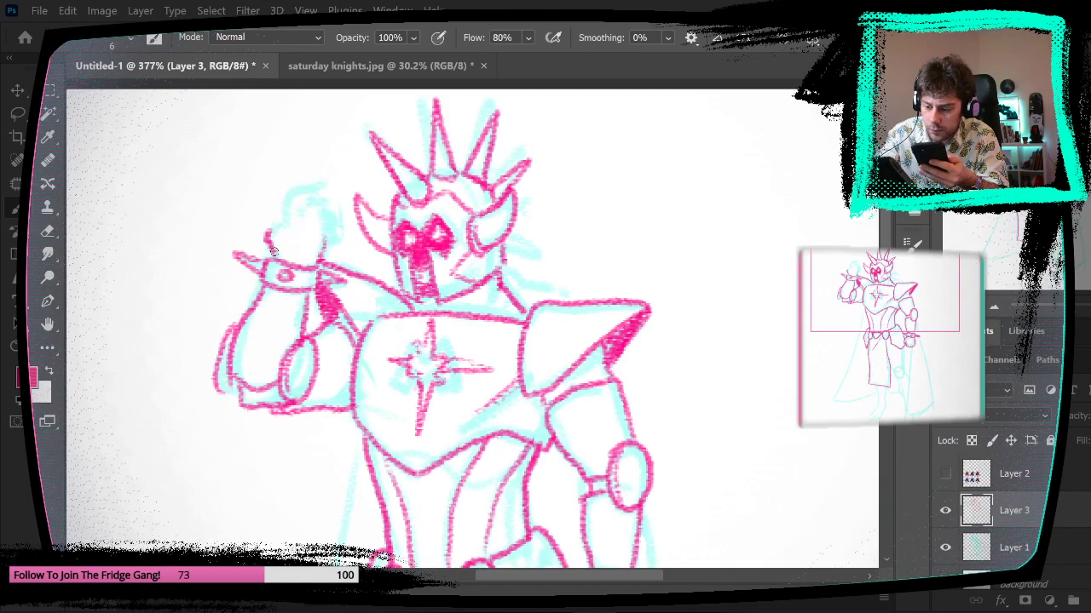
key(e)
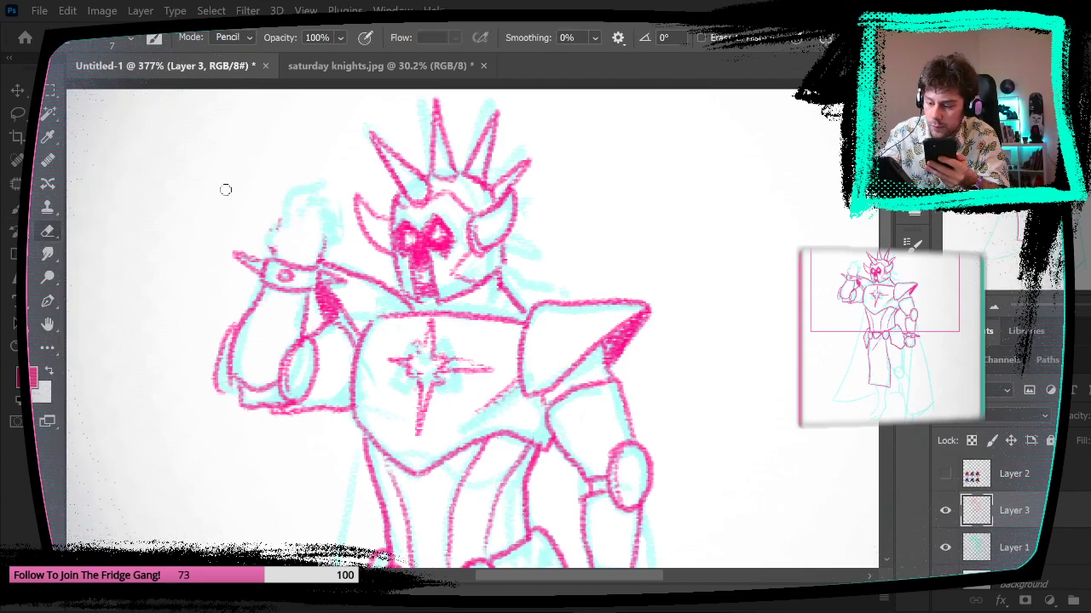
key(b)
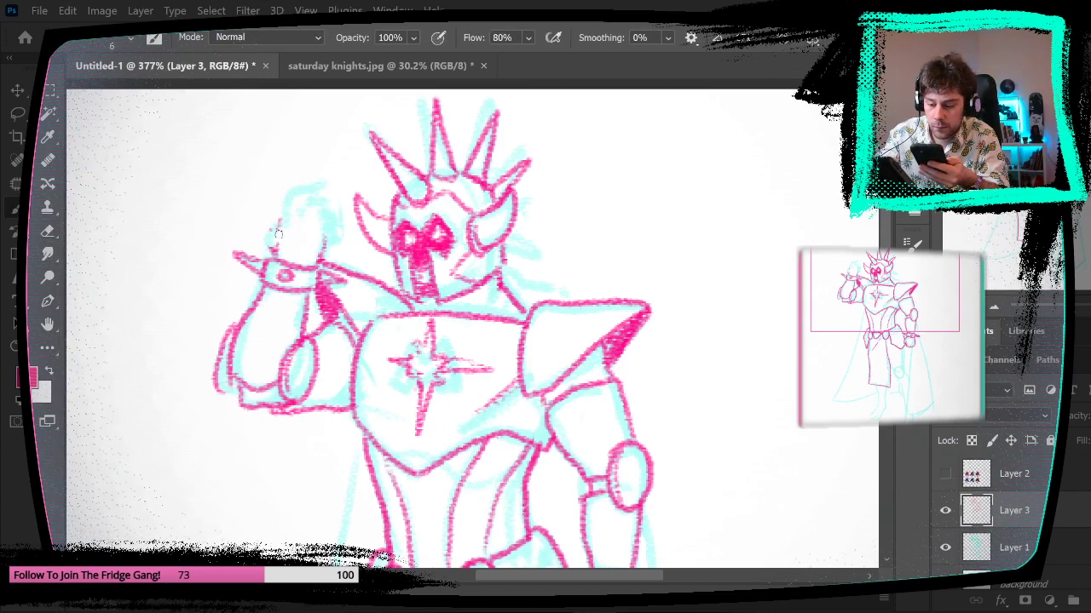
mouse_move(275, 258)
mouse_down()
mouse_move(273, 192)
mouse_move(292, 186)
mouse_move(307, 194)
mouse_move(280, 190)
mouse_move(306, 199)
mouse_move(326, 250)
mouse_move(321, 220)
mouse_move(291, 181)
mouse_move(182, 206)
mouse_move(290, 204)
mouse_move(316, 260)
mouse_up()
key(e)
key(b)
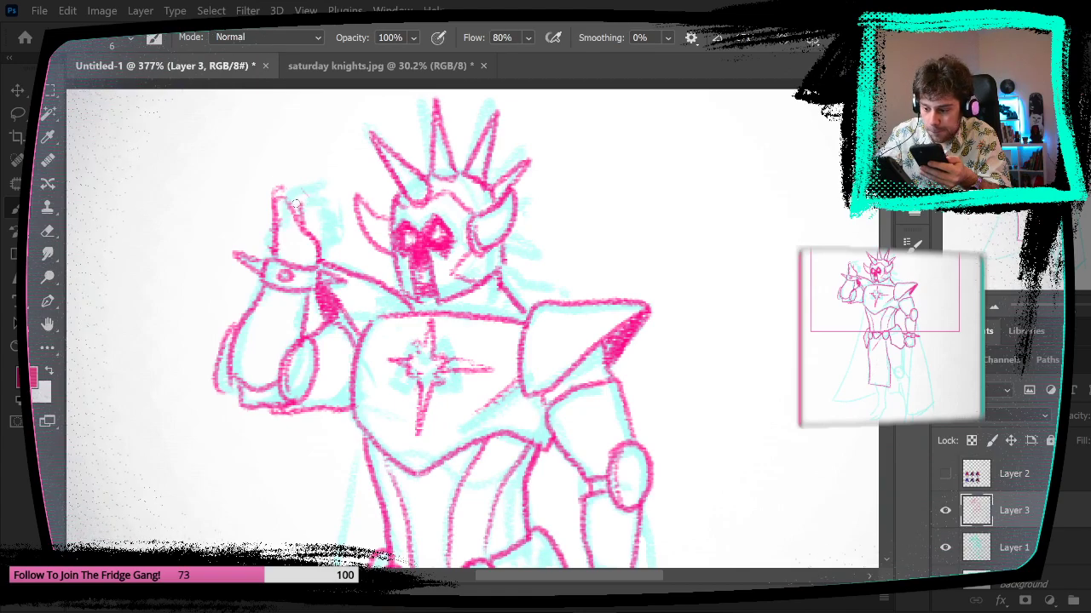
- Trace the raised hand's curled fingers and bent thumb, tidying the lines inside the palm
mouse_move(294, 200)
mouse_down()
mouse_move(325, 185)
mouse_move(324, 197)
mouse_move(280, 177)
mouse_move(287, 188)
mouse_up()
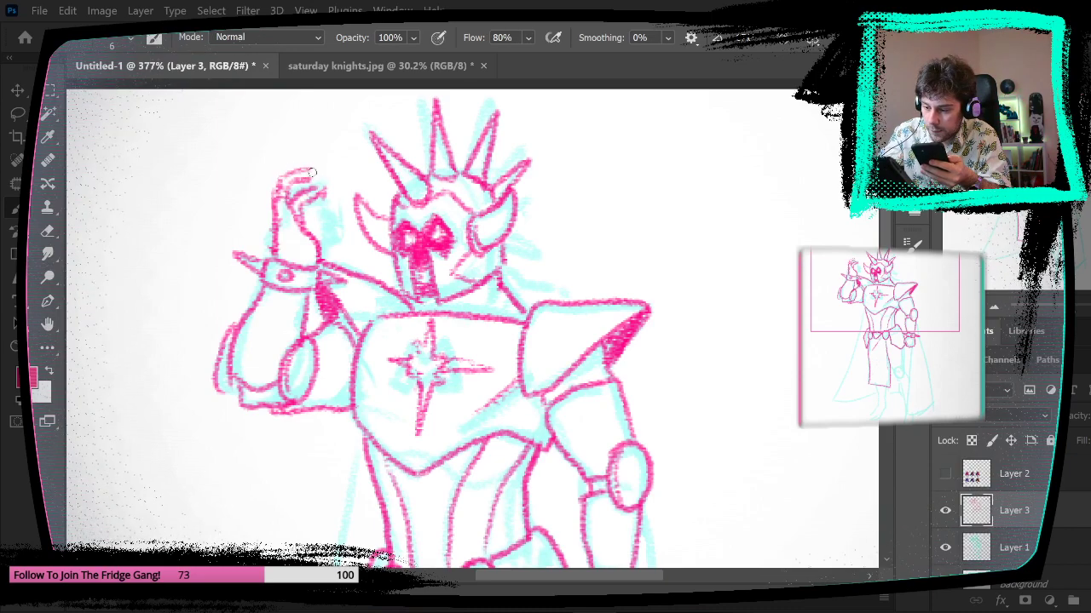
mouse_move(275, 227)
mouse_down()
mouse_move(263, 191)
mouse_move(285, 169)
mouse_up()
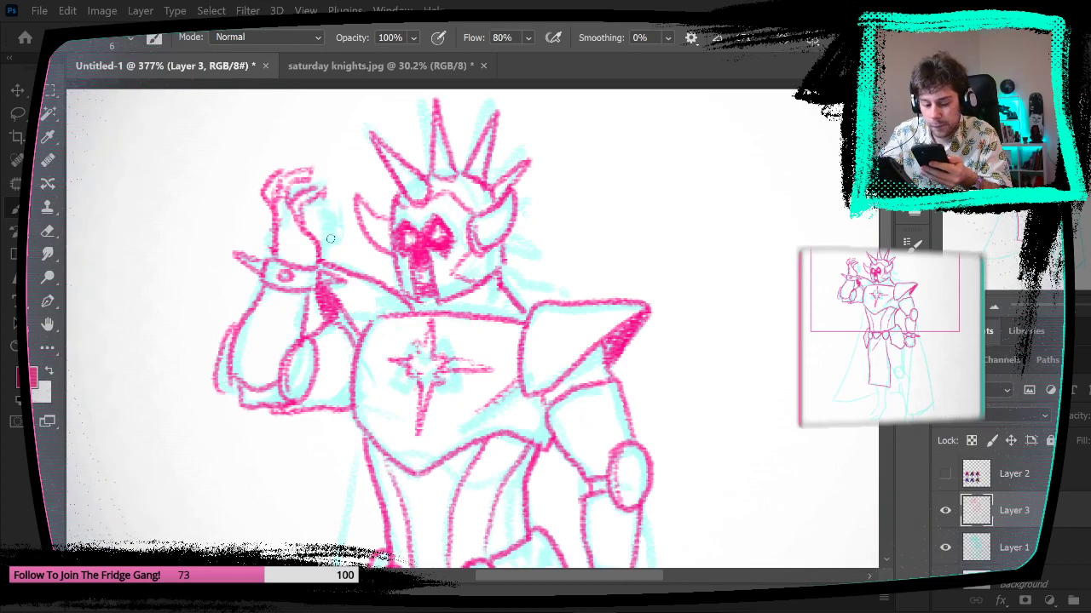
drag(322, 244, 331, 222)
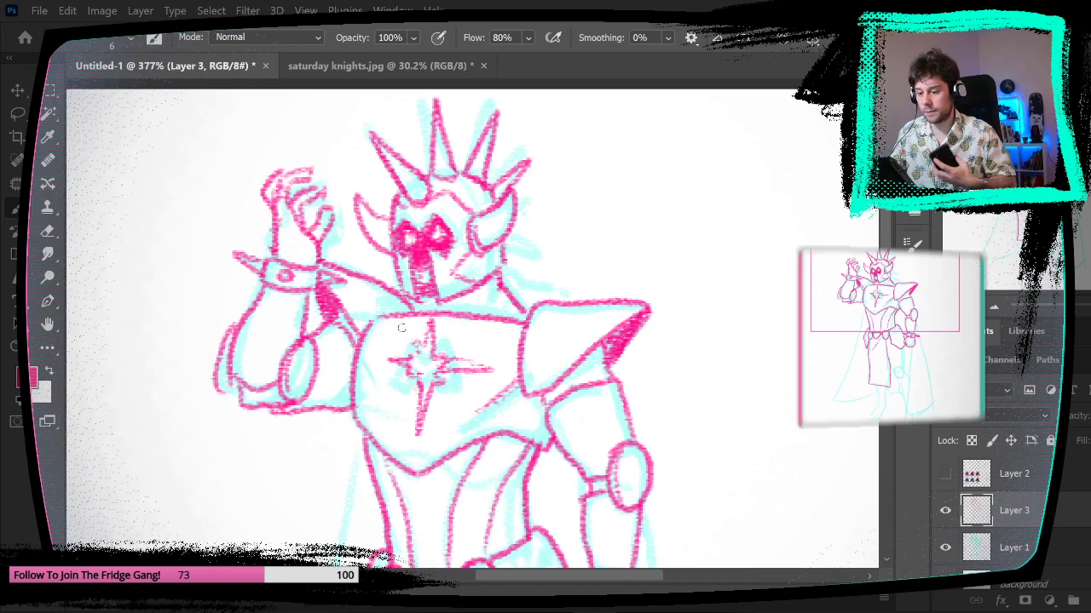
key(e)
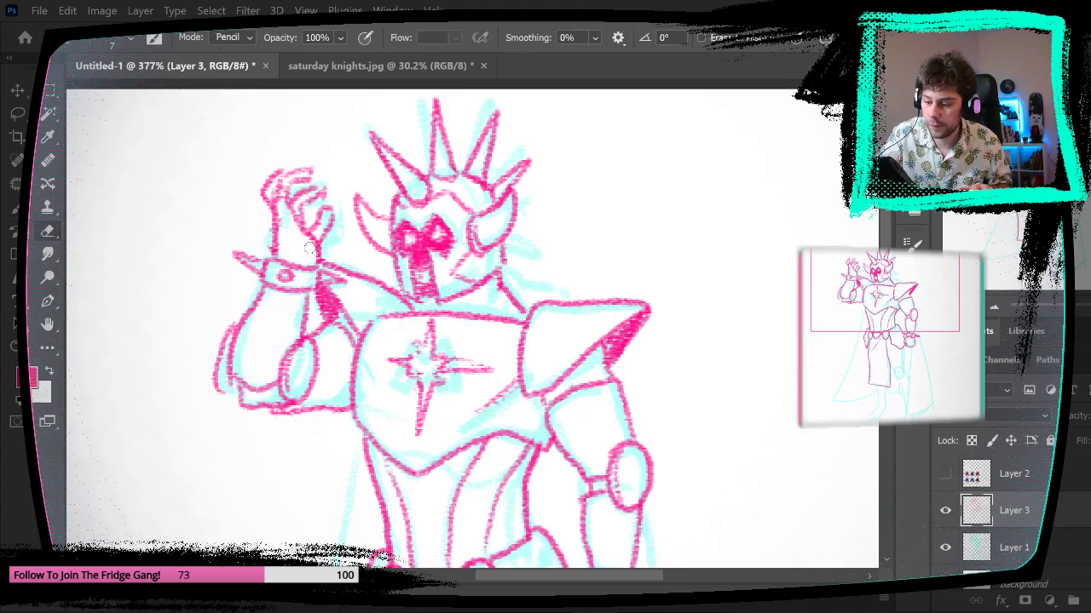
drag(297, 224, 293, 213)
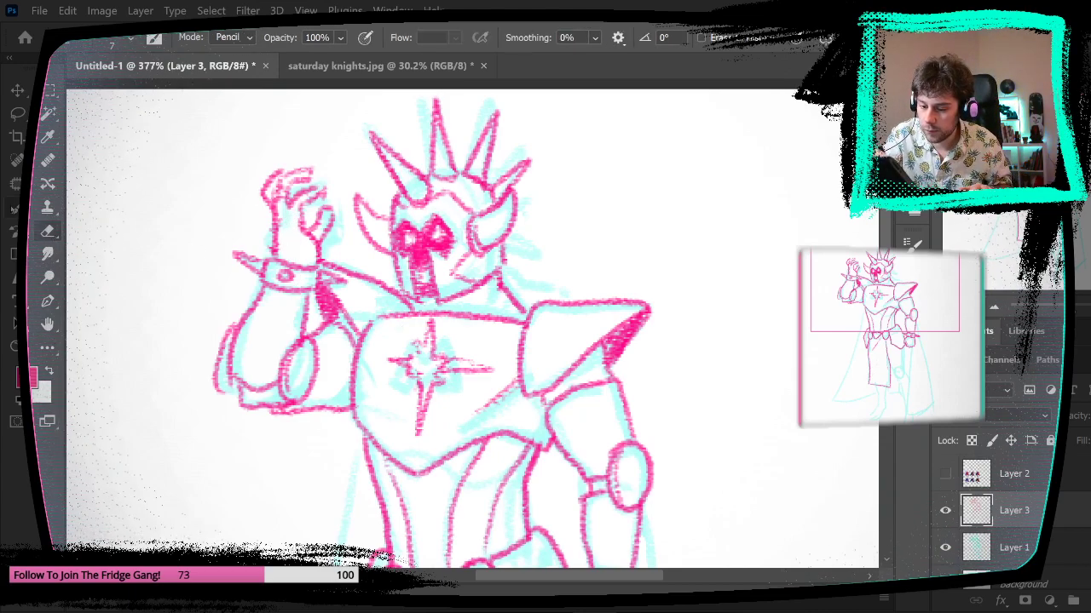
key(b)
- Hide Layer 1 and thicken the raised hand's curled fingers with darker strokes
key(ctrl+space)
drag(572, 449, 503, 449)
click(945, 547)
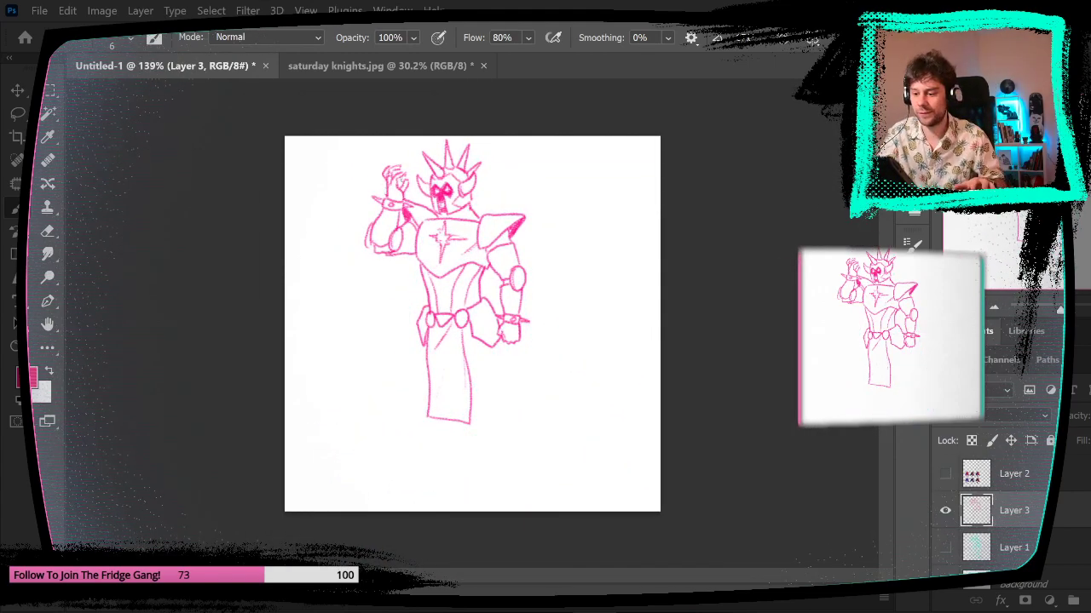
key(ctrl+space)
drag(403, 168, 480, 189)
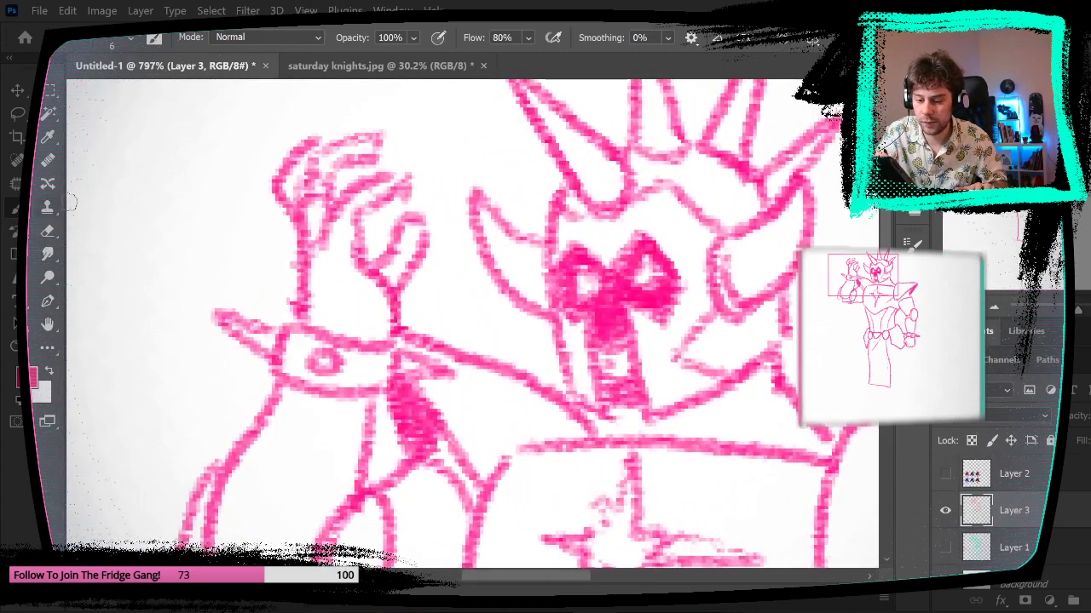
mouse_move(333, 208)
mouse_down()
mouse_move(402, 177)
mouse_move(356, 237)
mouse_move(326, 202)
mouse_move(331, 178)
mouse_move(364, 156)
mouse_move(376, 128)
mouse_move(336, 138)
mouse_move(302, 162)
mouse_move(297, 231)
mouse_move(273, 185)
mouse_move(327, 131)
mouse_up()
mouse_move(341, 176)
mouse_down()
mouse_move(353, 172)
mouse_move(336, 201)
mouse_up()
drag(557, 407, 522, 411)
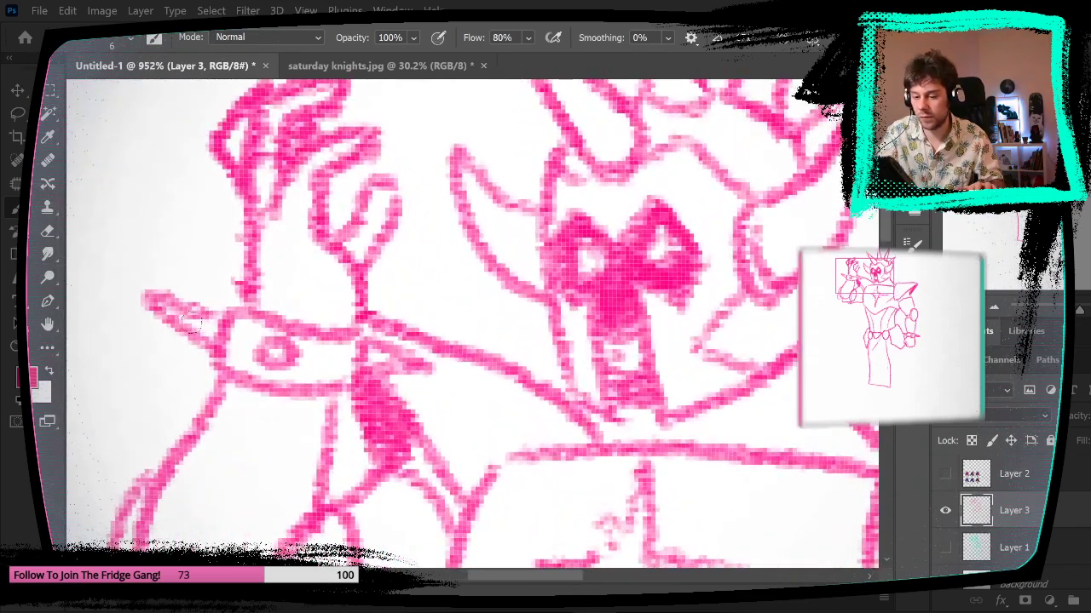
- Erase the rounded thumb tip on the raised hand and reshape the thumb, undoing the unwanted strokes by the wrist
click(44, 229)
key(b)
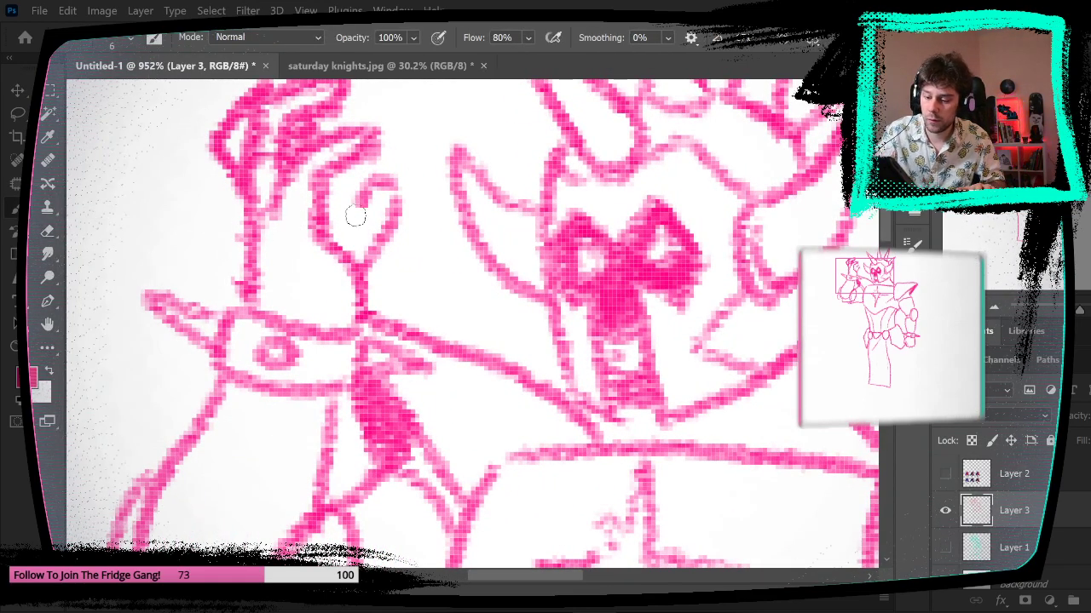
mouse_move(317, 199)
mouse_down()
mouse_move(373, 247)
mouse_move(379, 181)
mouse_move(365, 230)
mouse_move(390, 201)
mouse_up()
click(48, 232)
key(b)
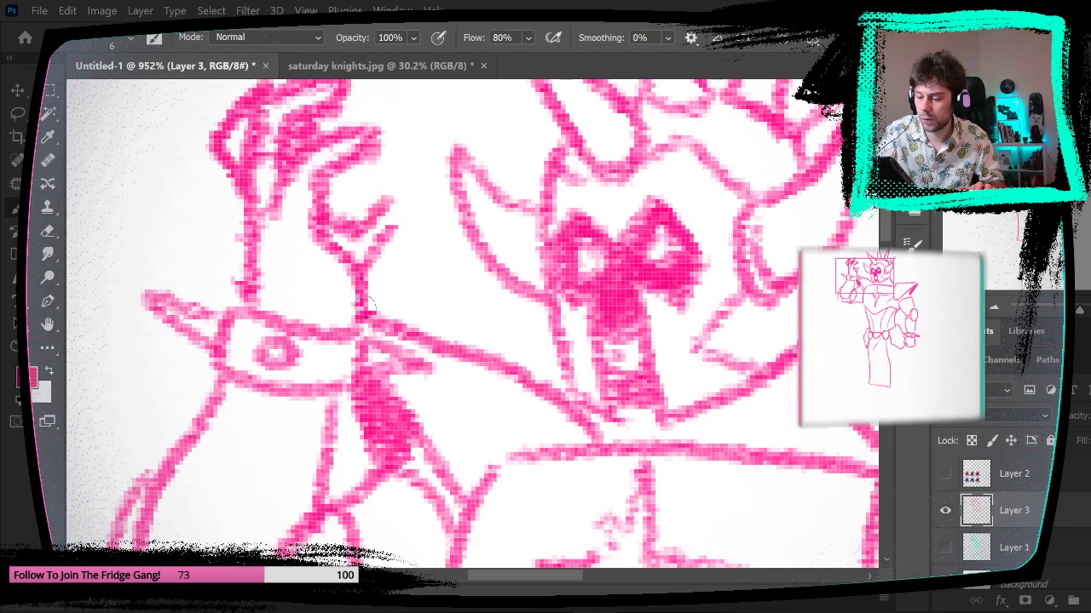
mouse_move(364, 299)
mouse_down()
mouse_move(417, 209)
mouse_move(406, 179)
mouse_up()
key(ctrl+z)
mouse_move(366, 307)
mouse_down()
mouse_move(402, 231)
mouse_move(409, 182)
mouse_move(372, 215)
mouse_move(400, 184)
mouse_move(420, 195)
mouse_move(371, 291)
mouse_move(380, 318)
mouse_up()
key(ctrl+z)
key(ctrl+0)
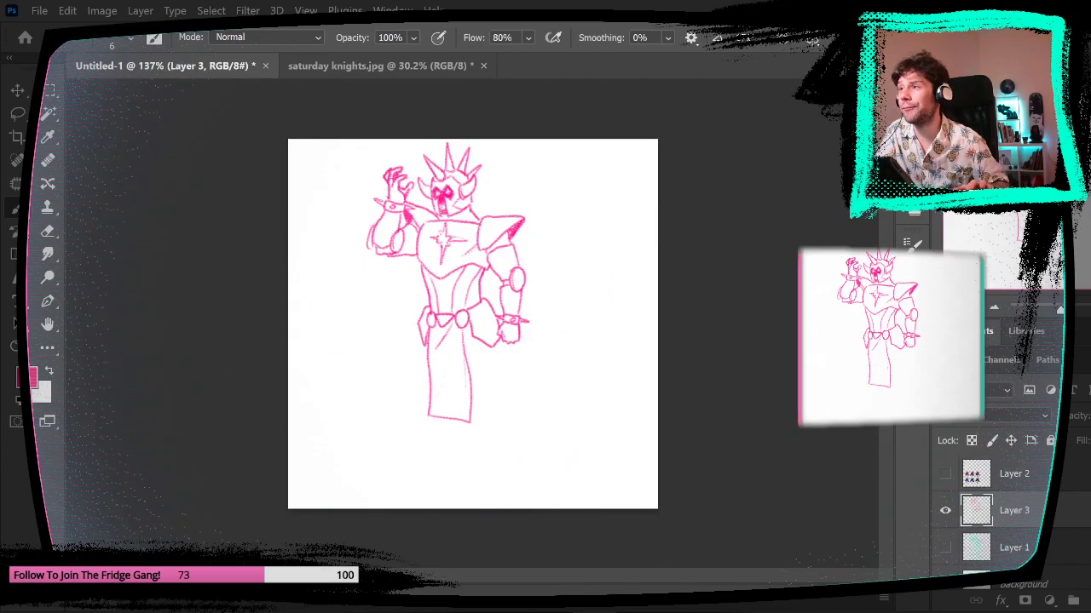
- Show Layer 1, add a new layer above Layer 3, and trace the cape's inner edge and curved hem below the lowered fist
key(ctrl+plus)
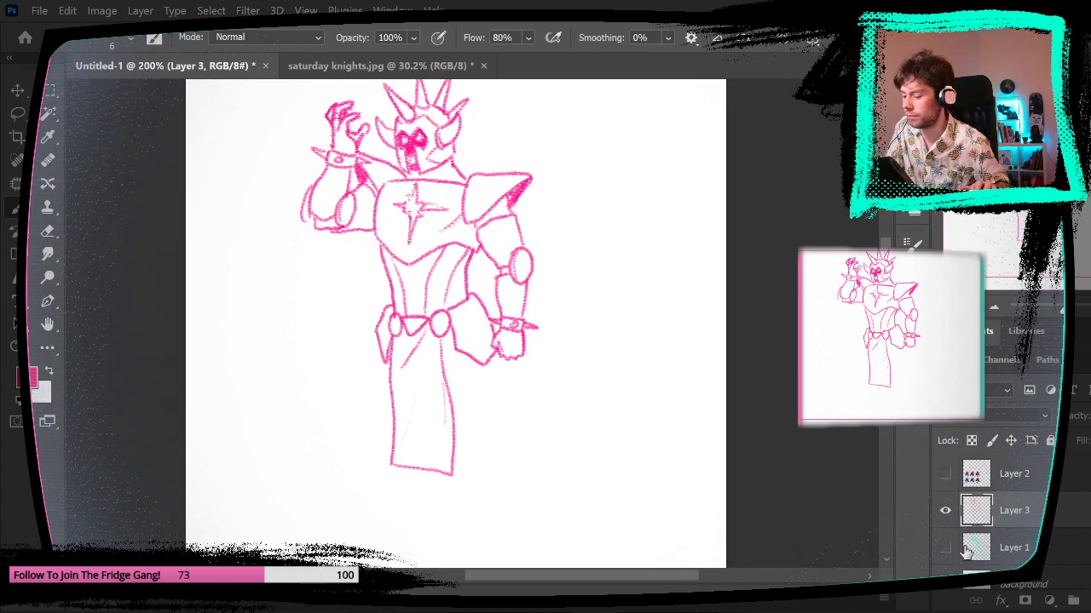
click(945, 548)
drag(522, 388, 516, 419)
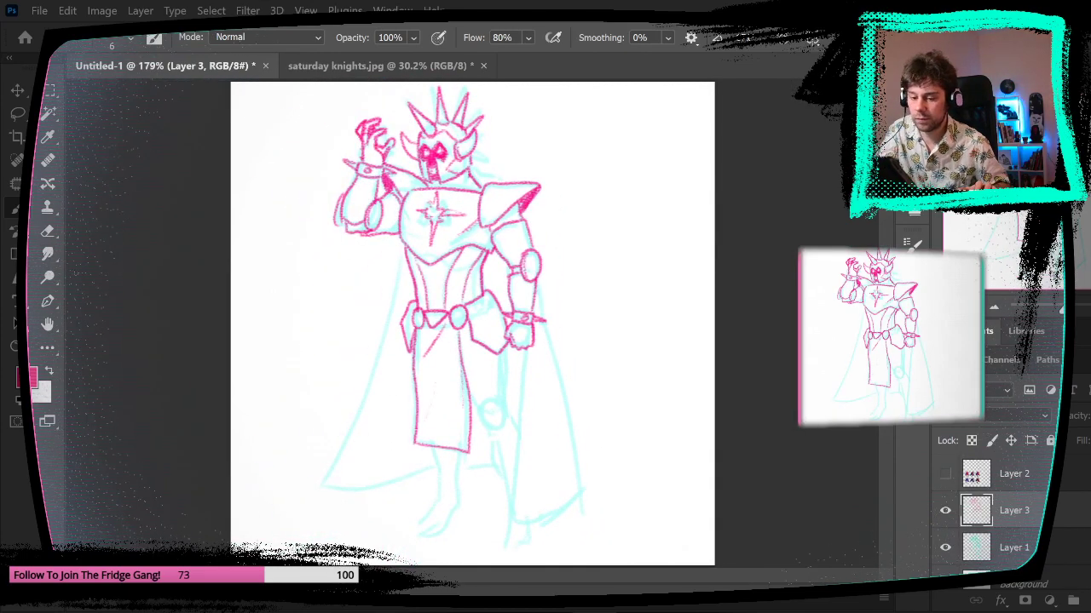
key(ctrl+shift+alt+n)
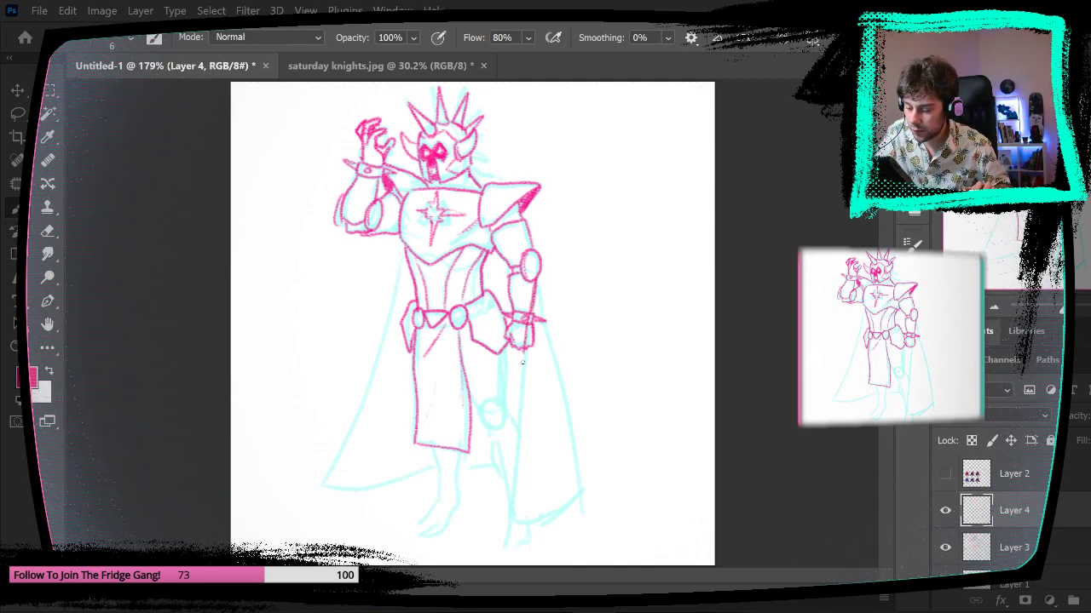
mouse_move(522, 356)
mouse_down()
mouse_move(502, 537)
mouse_move(499, 526)
mouse_move(580, 503)
mouse_up()
drag(499, 528, 583, 492)
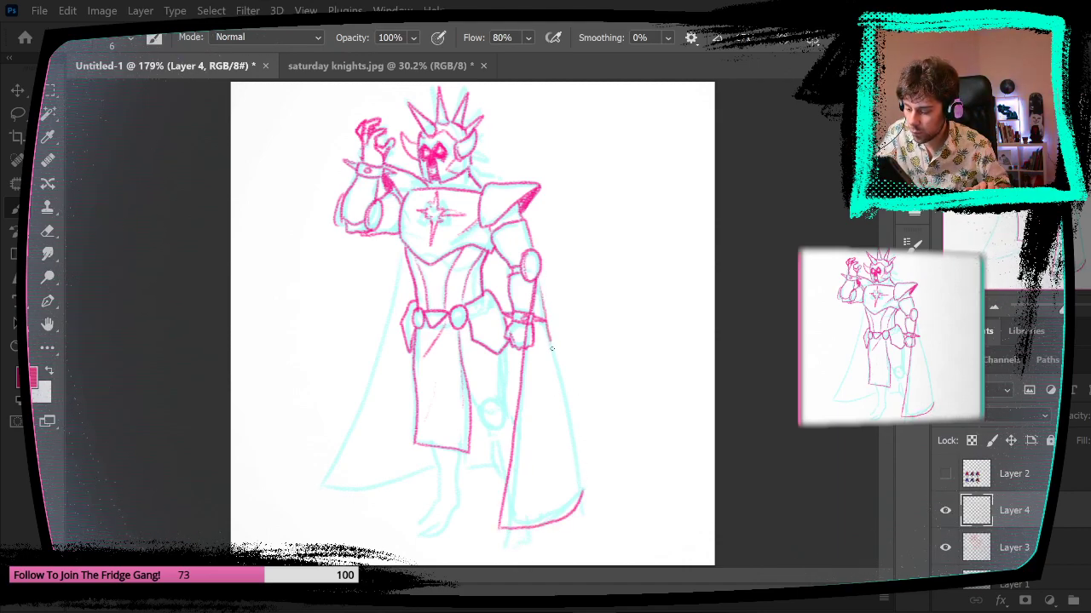
- Trace the cape's outer edge from the lowered arm's elbow guard to the hem, redoing the line once
drag(552, 348, 583, 494)
key(ctrl+z)
drag(538, 277, 584, 493)
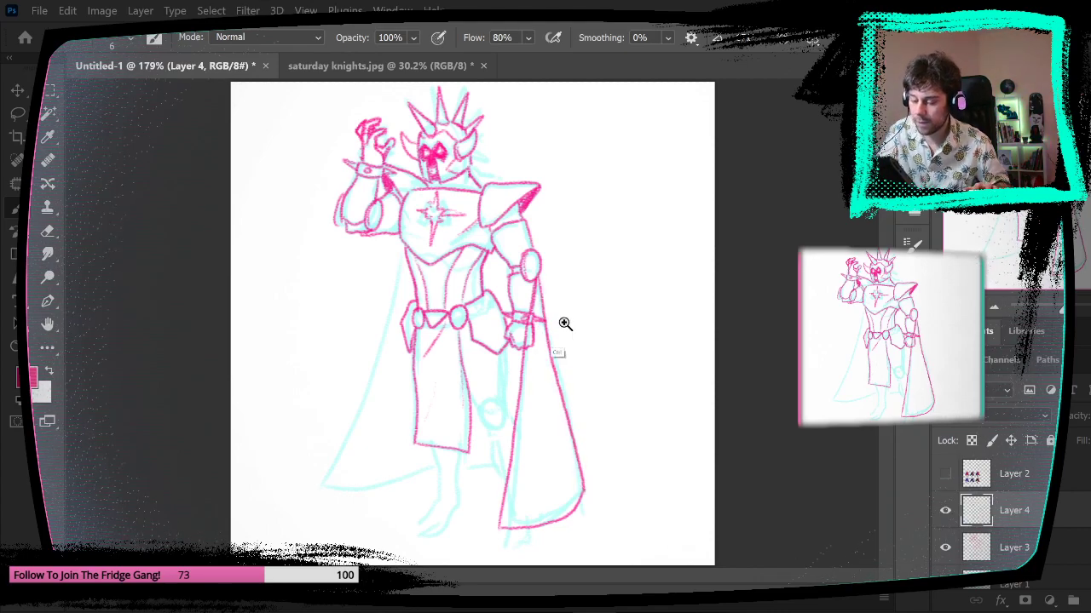
- Try to erase the overlapping lines around the lowered wrist and fist on Layer 3
drag(587, 326, 645, 331)
click(1019, 543)
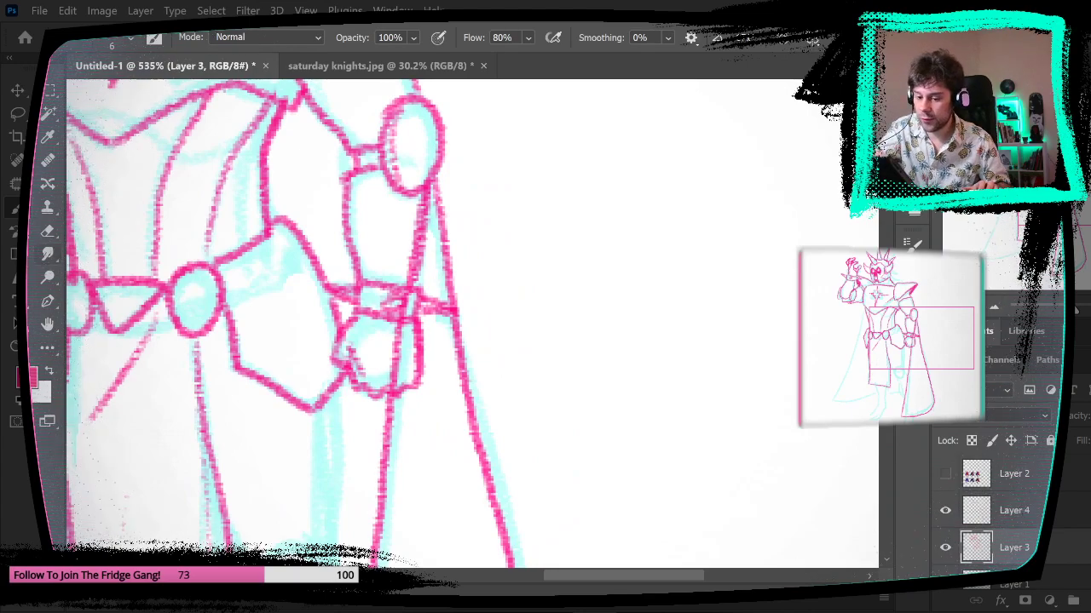
key(e)
mouse_move(450, 300)
mouse_down()
mouse_move(443, 337)
mouse_move(426, 270)
mouse_move(404, 412)
mouse_up()
key(ctrl+z)
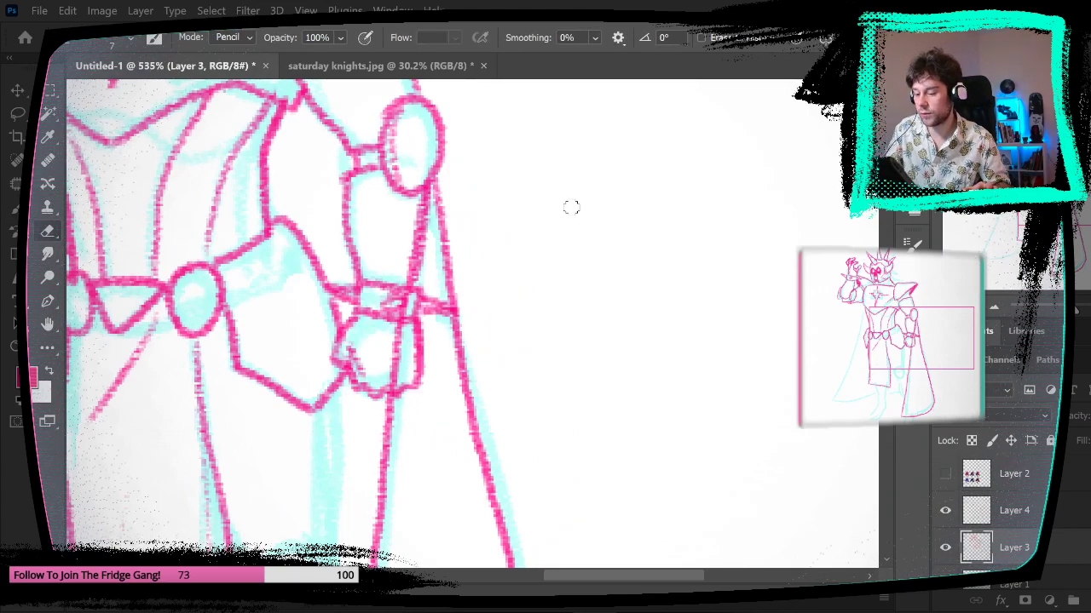
drag(786, 487, 733, 485)
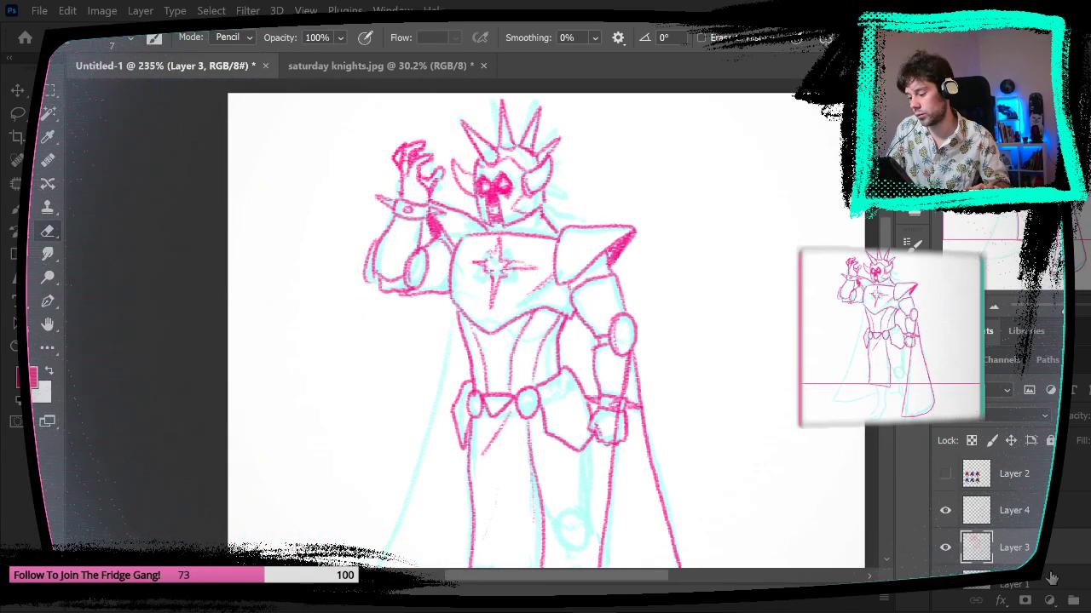
- Add a layer between Layer 3 and Layer 4 and paint white over the lowered wrist and fist lines that overlap the cape
click(1053, 520)
click(1083, 557)
click(1089, 600)
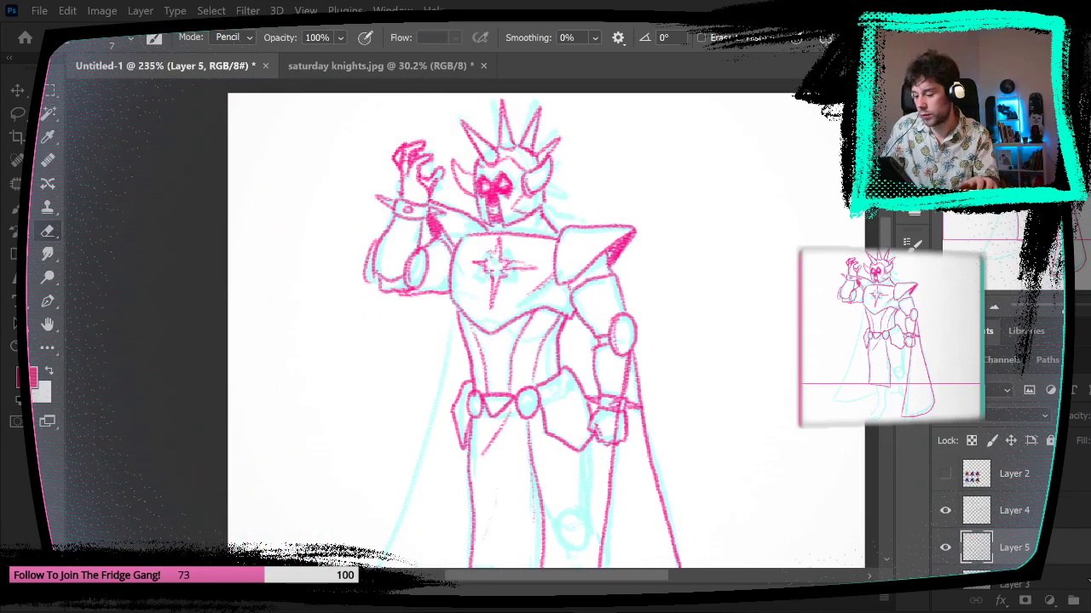
key(b)
key(x)
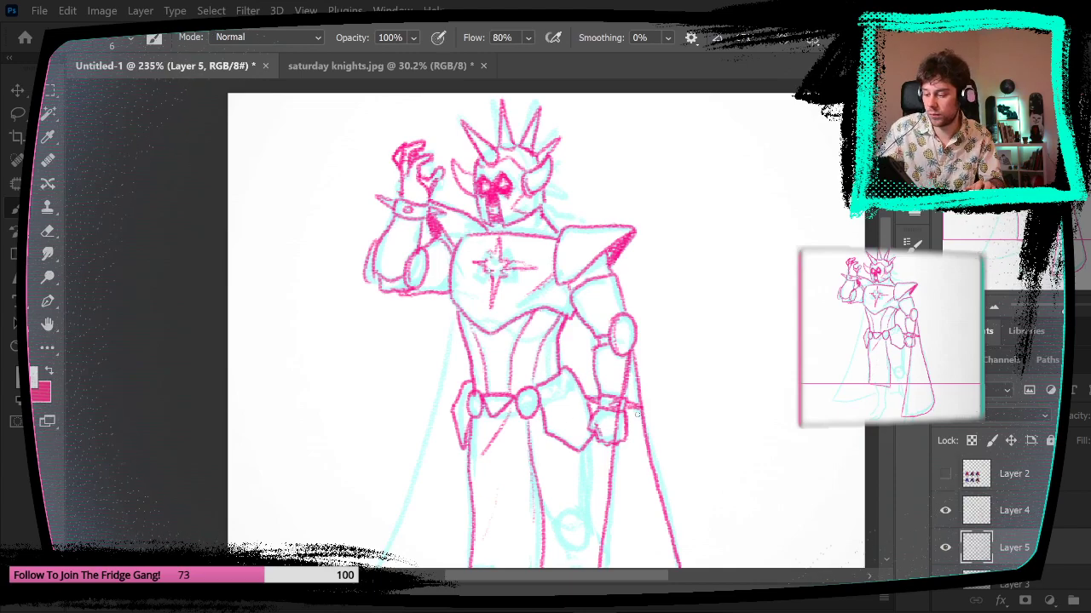
right_click(17, 207)
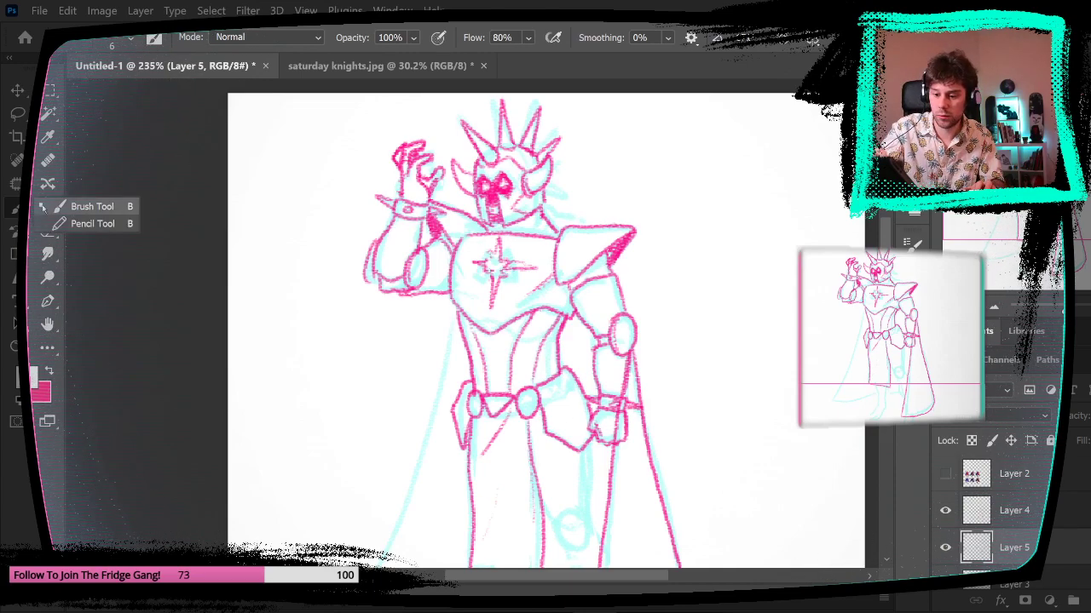
click(91, 207)
click(66, 224)
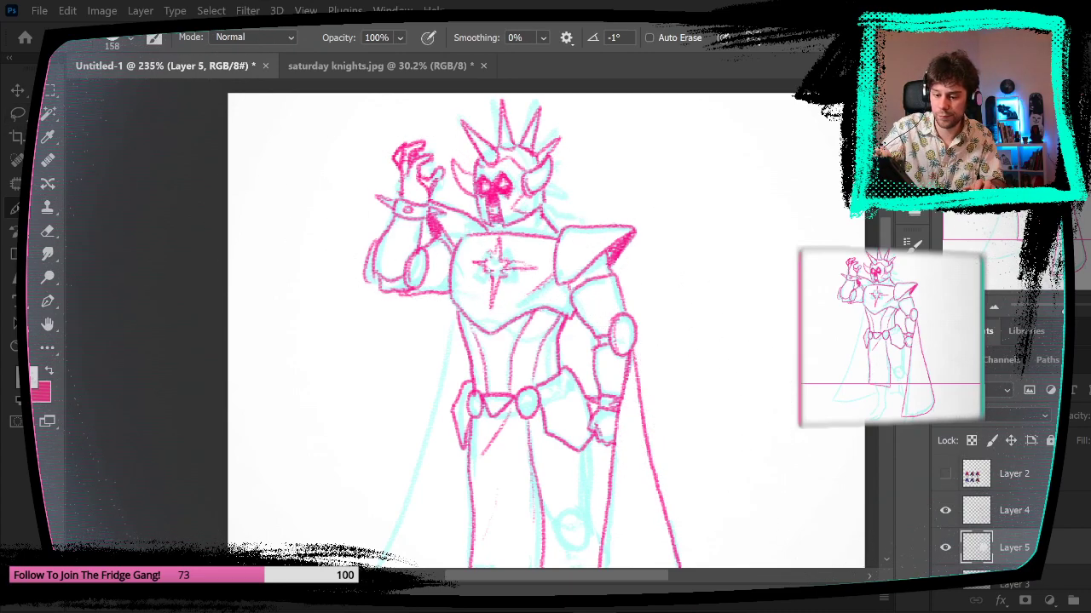
right_click(17, 207)
click(84, 224)
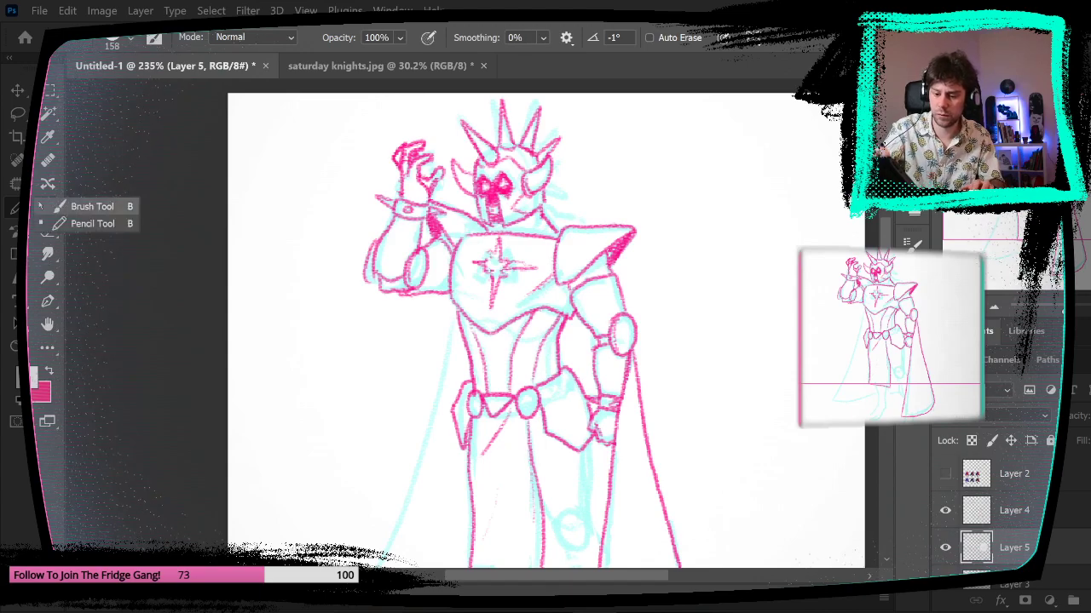
click(68, 206)
mouse_move(691, 437)
mouse_down()
mouse_move(653, 435)
mouse_move(666, 436)
mouse_up()
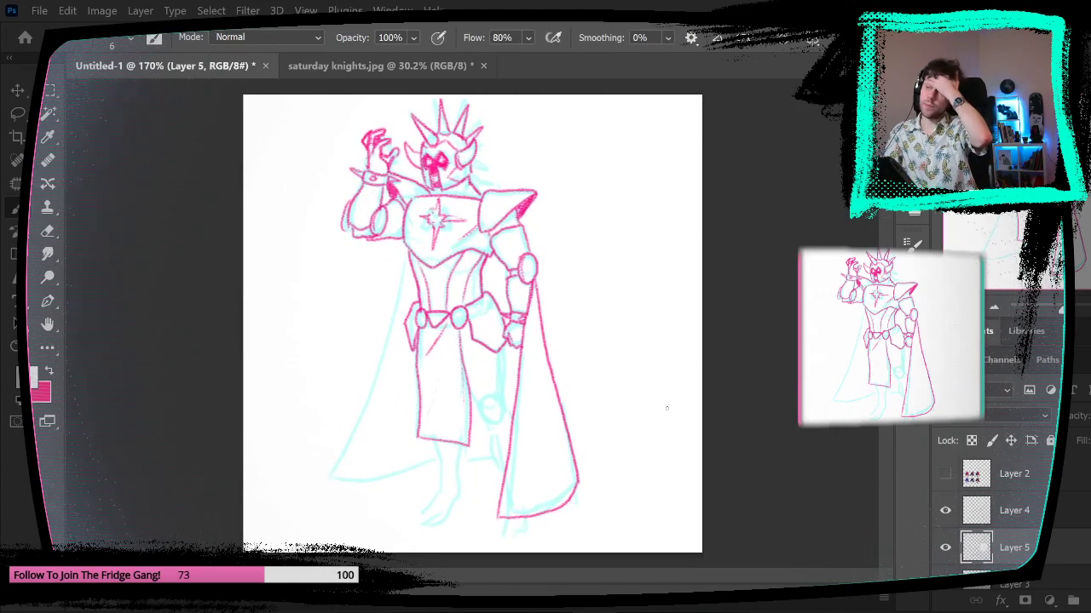
- On Layer 3, trace the bent leg's inner thigh line and round knee guard in pink, redoing the strokes until they fit
click(1007, 517)
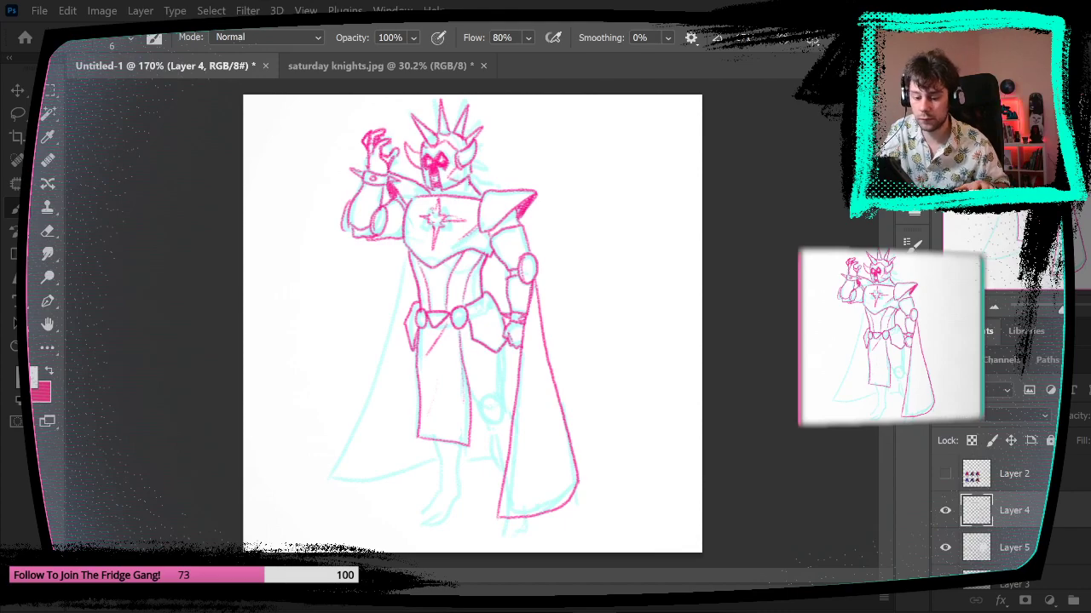
drag(521, 363, 550, 362)
drag(570, 436, 553, 296)
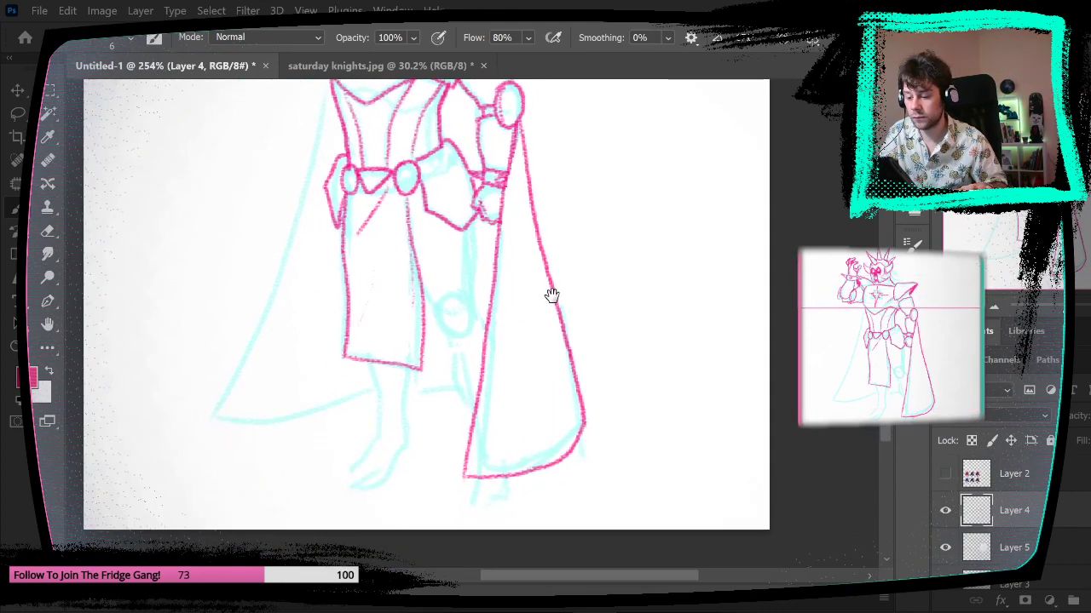
click(1031, 584)
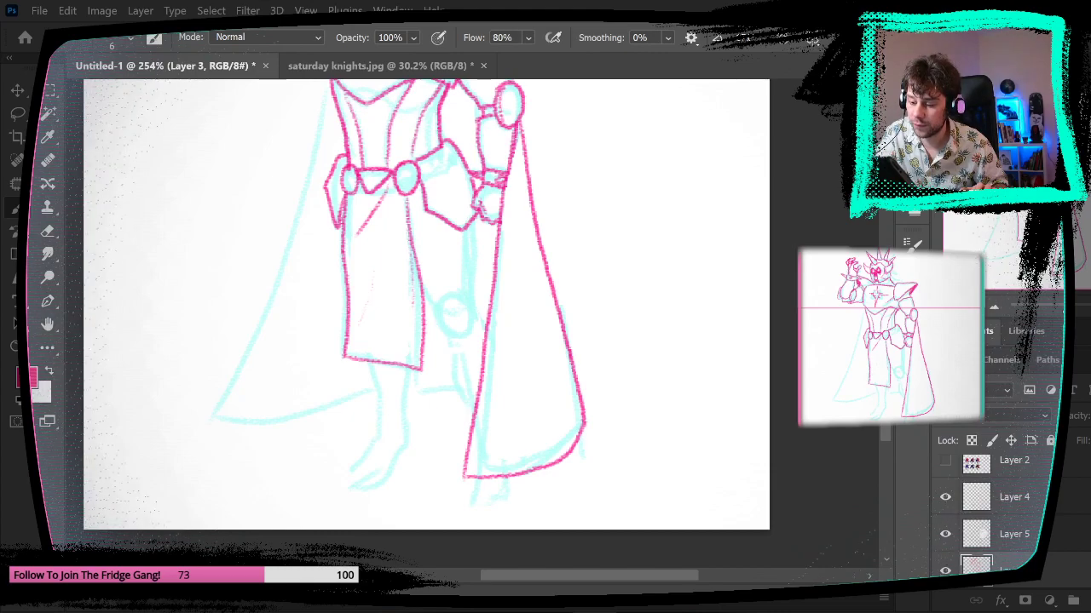
drag(400, 241, 430, 301)
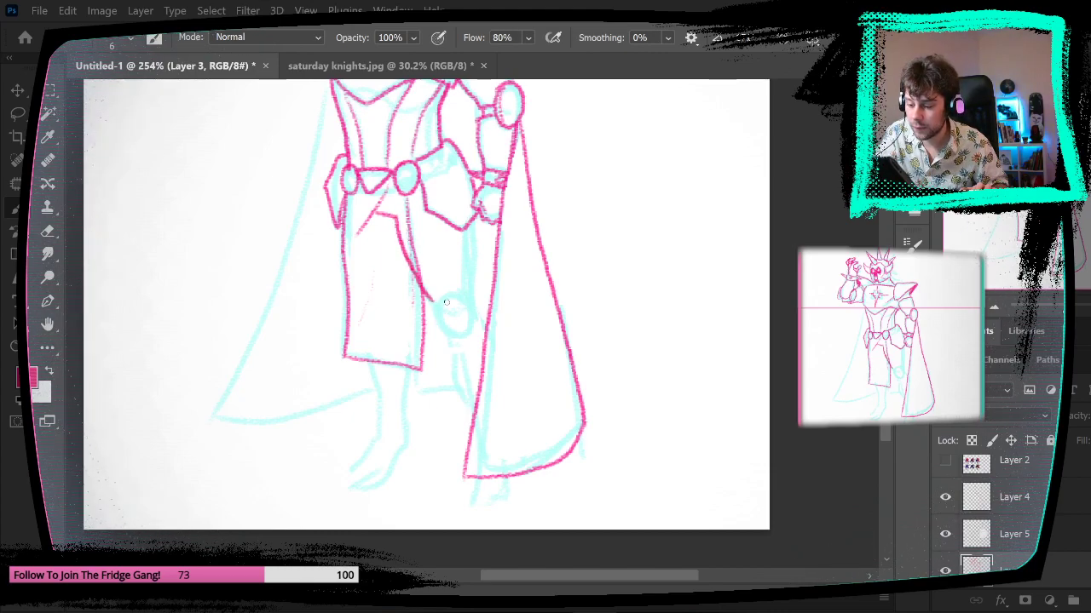
key(ctrl+z)
drag(405, 247, 438, 310)
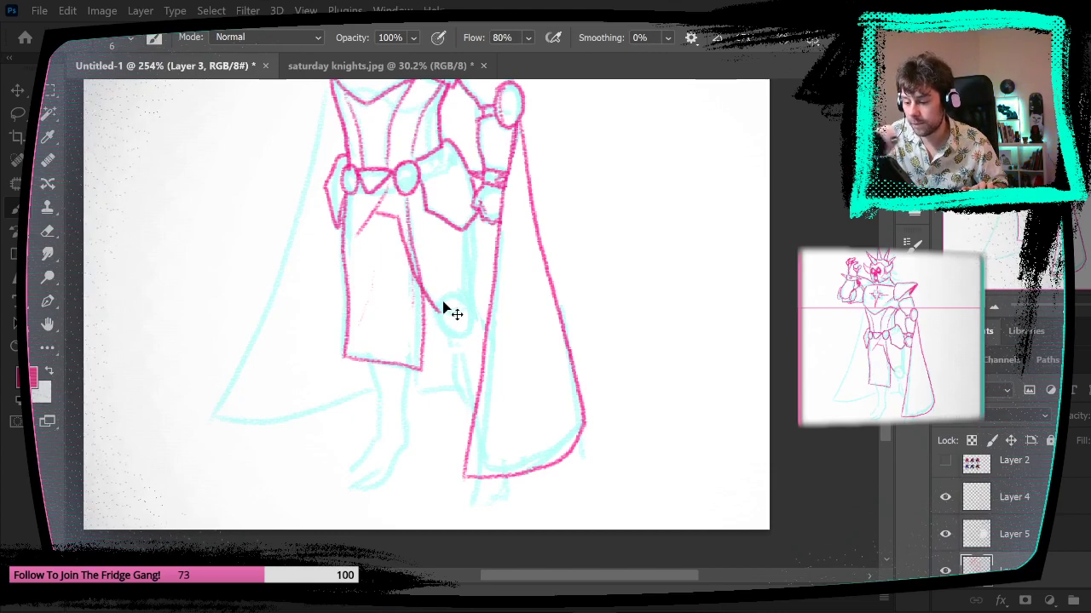
key(ctrl+z)
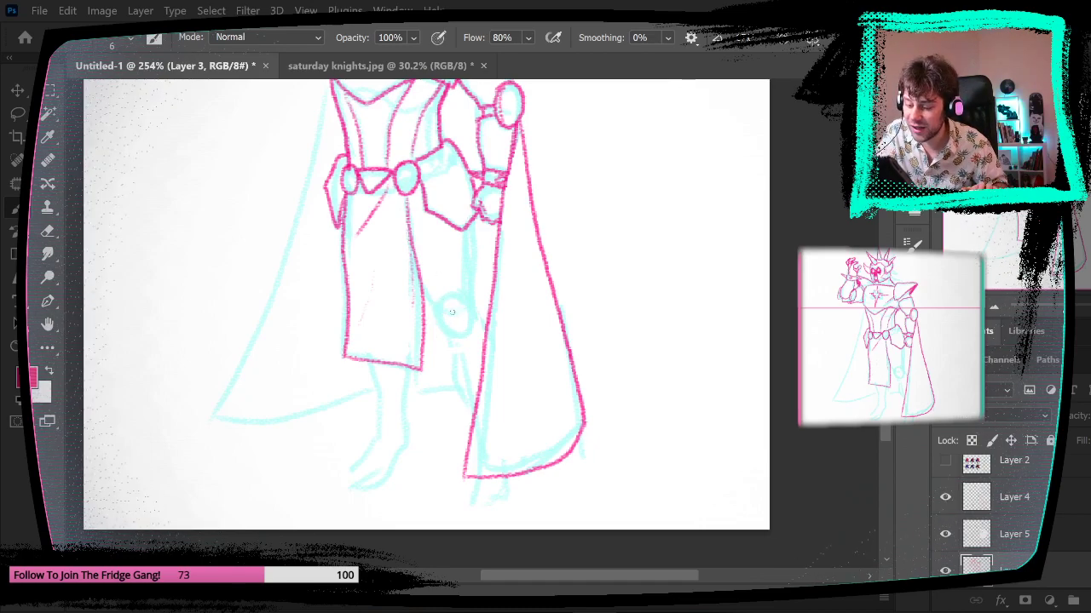
mouse_move(444, 296)
mouse_down()
mouse_move(443, 334)
mouse_move(446, 324)
mouse_up()
key(ctrl+z)
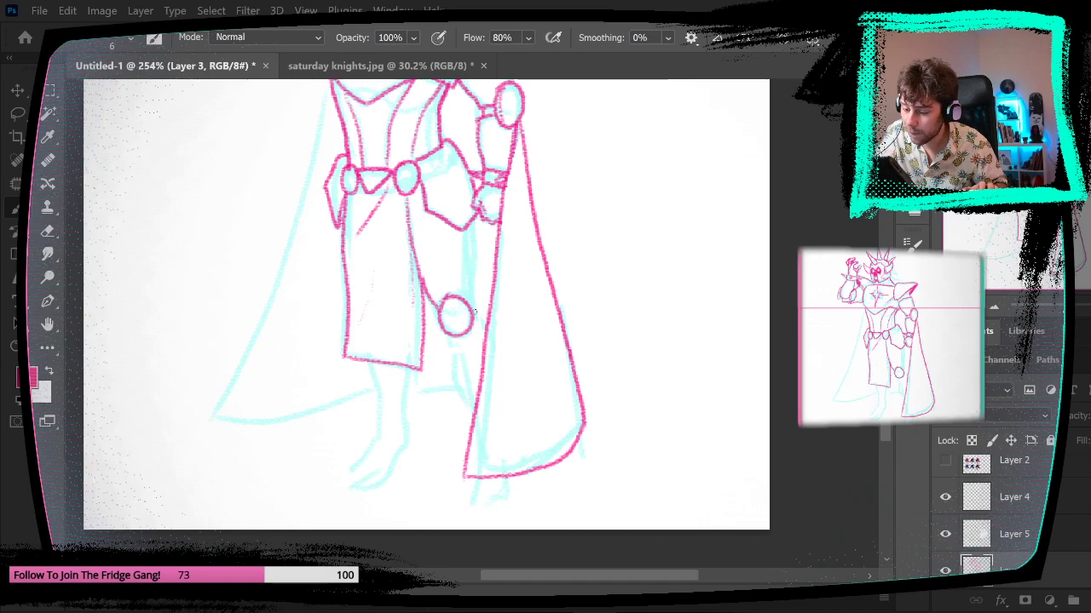
- Trace the bent leg's outer thigh edge and the shin from the knee guard to the cape's edge
drag(476, 282, 475, 215)
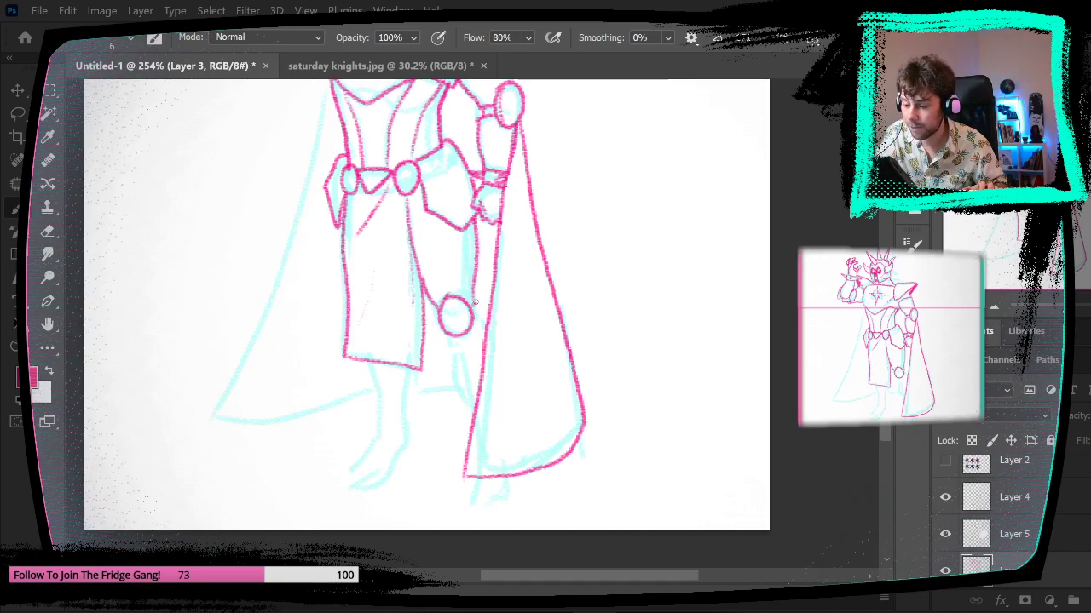
mouse_move(519, 253)
mouse_down()
mouse_move(535, 312)
mouse_move(491, 372)
mouse_up()
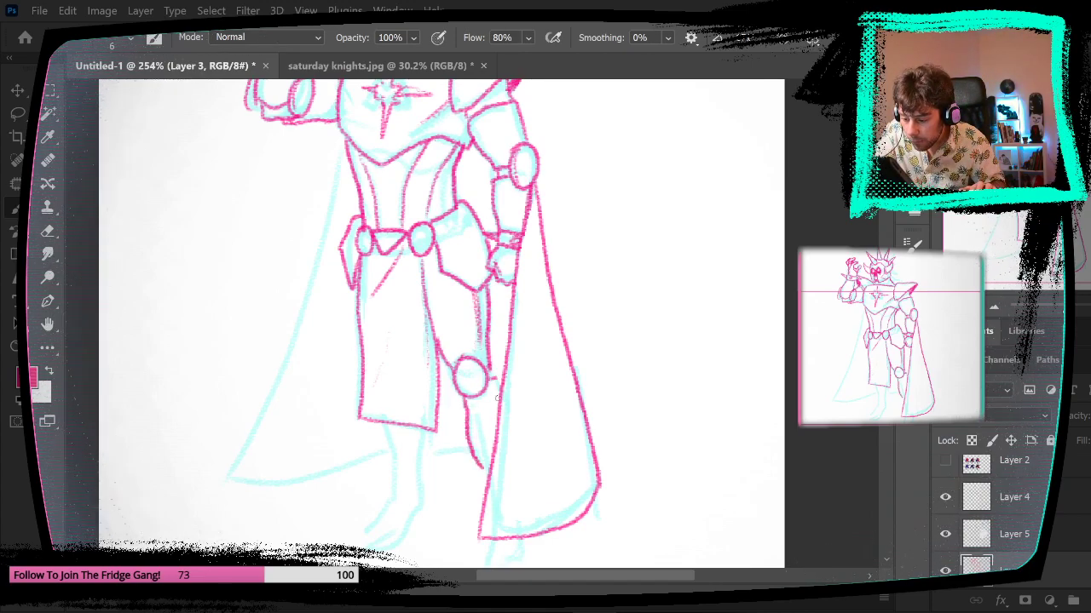
drag(487, 471, 489, 475)
- Draw the rounded foot poking out below the cape's hem, redoing its outline slightly longer
drag(637, 404, 610, 229)
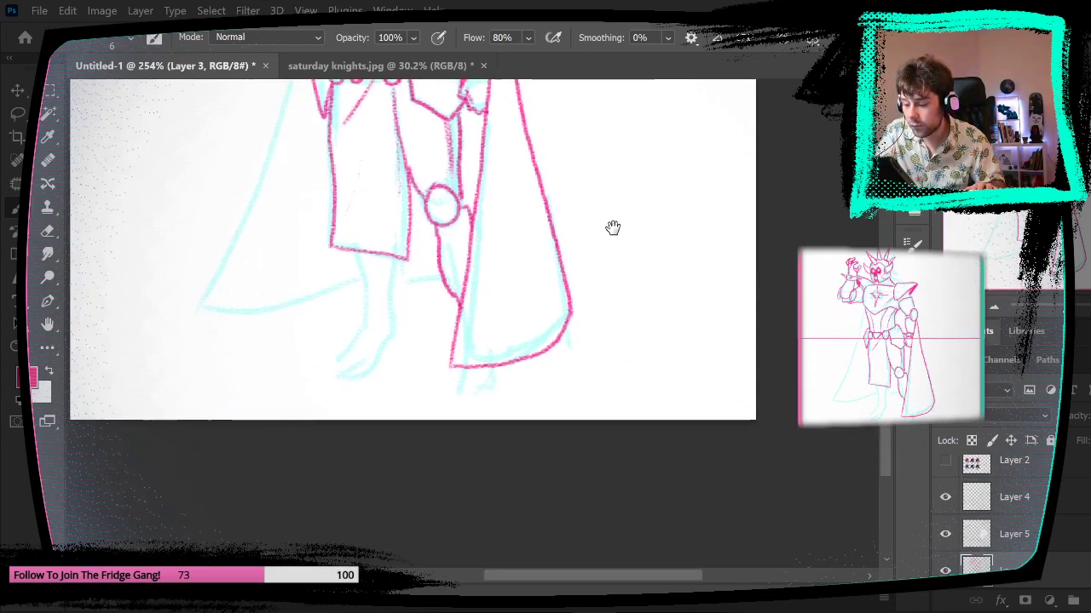
mouse_move(470, 384)
mouse_down()
mouse_move(493, 397)
mouse_move(501, 369)
mouse_up()
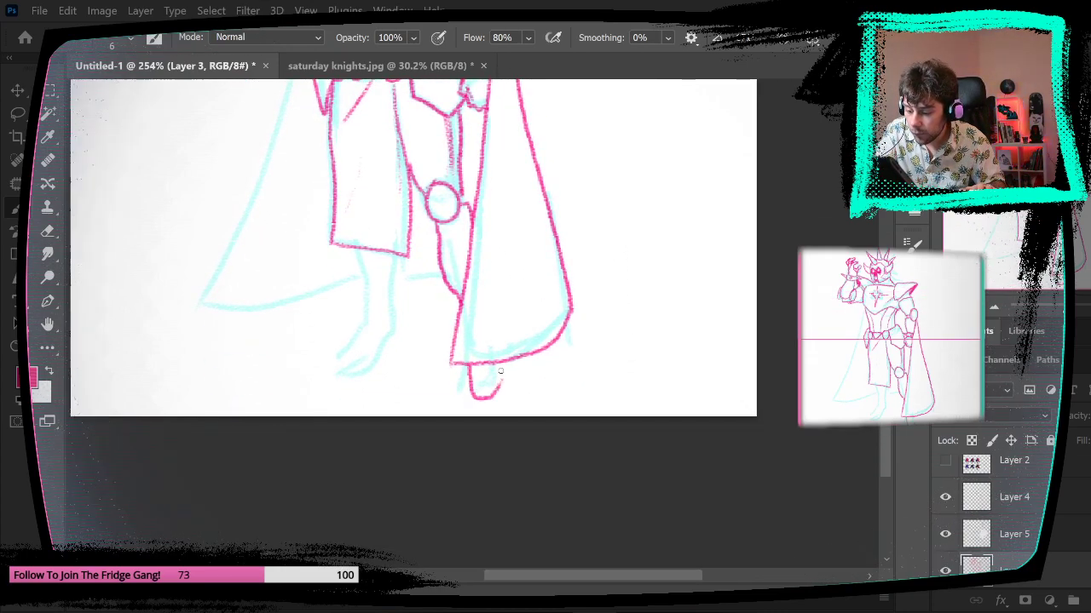
key(ctrl+z)
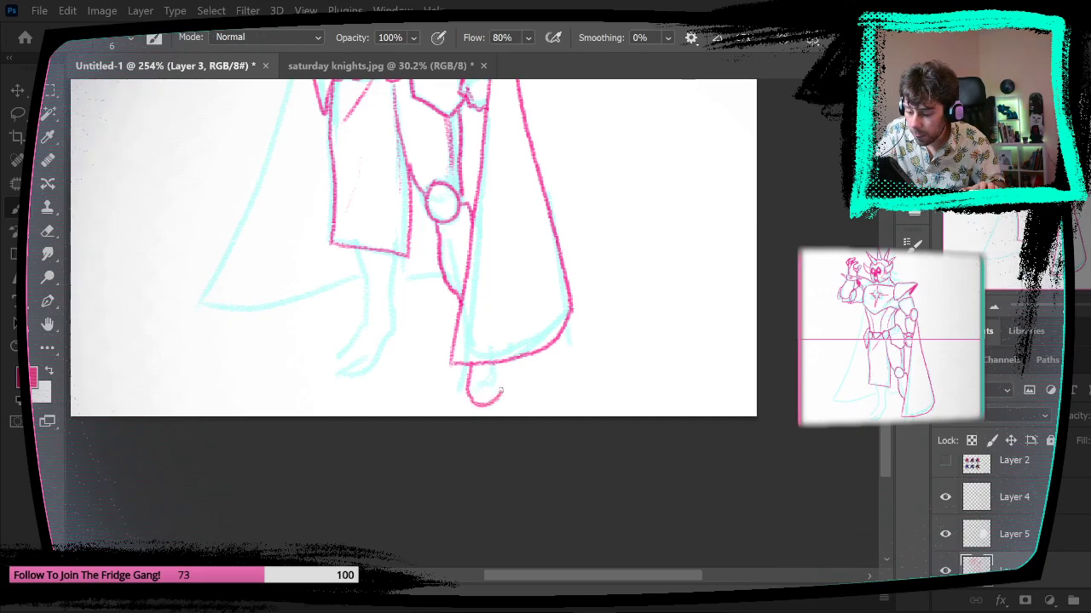
- Trace the other lower leg and its pointed boot below the hanging waist cloth, redoing the first shin line
drag(631, 271, 646, 300)
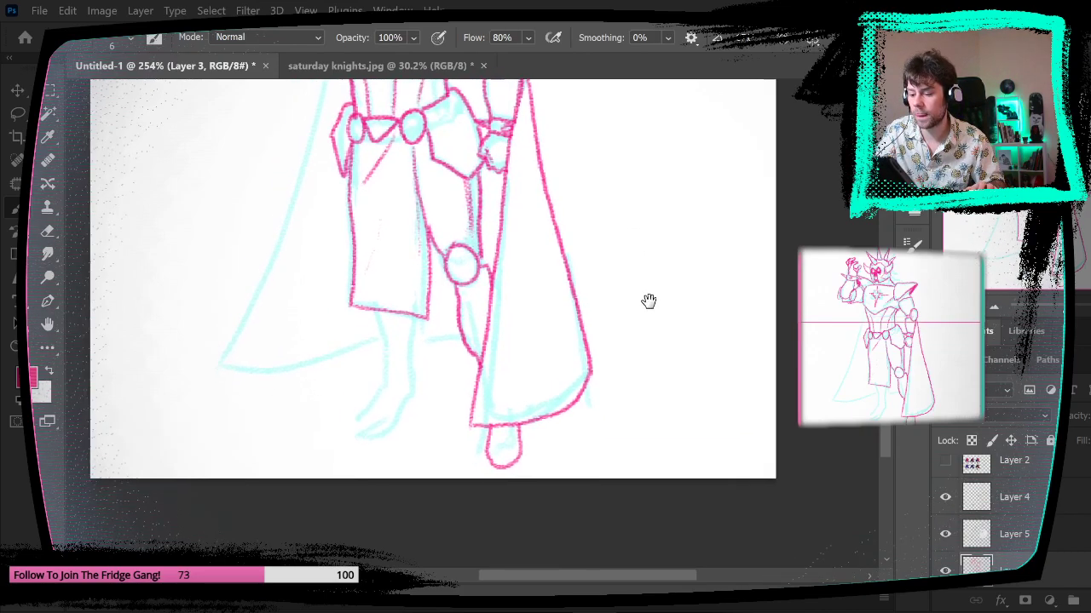
drag(383, 337, 386, 390)
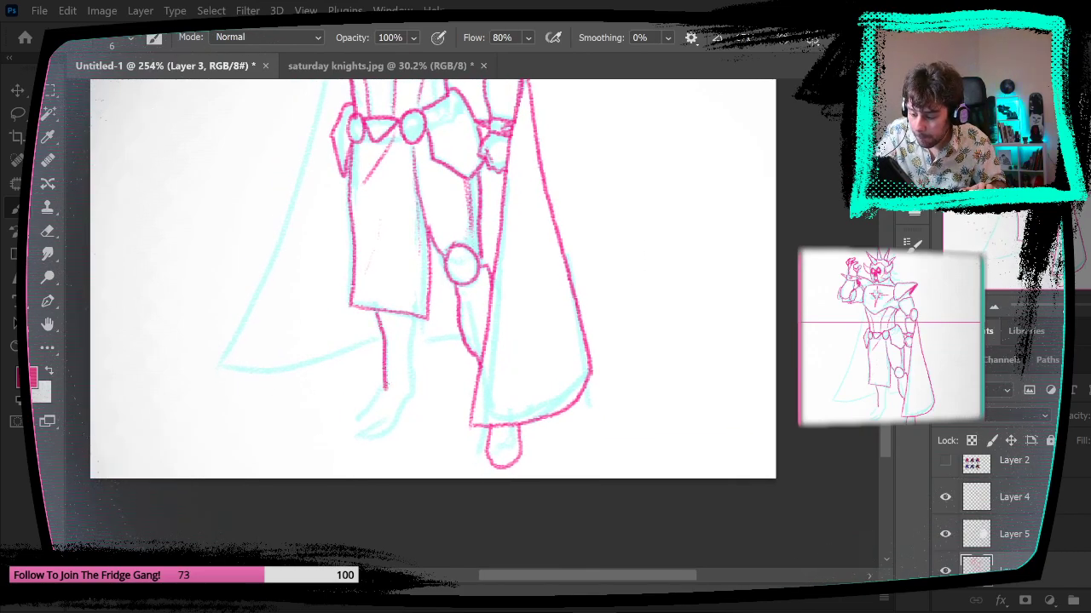
key(ctrl+z)
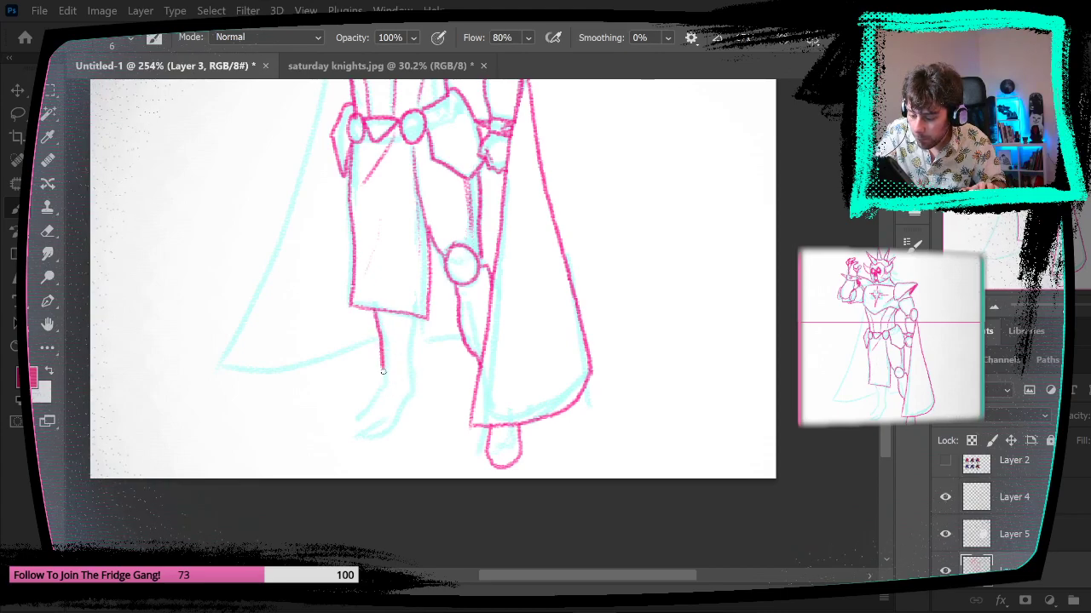
drag(412, 381, 416, 315)
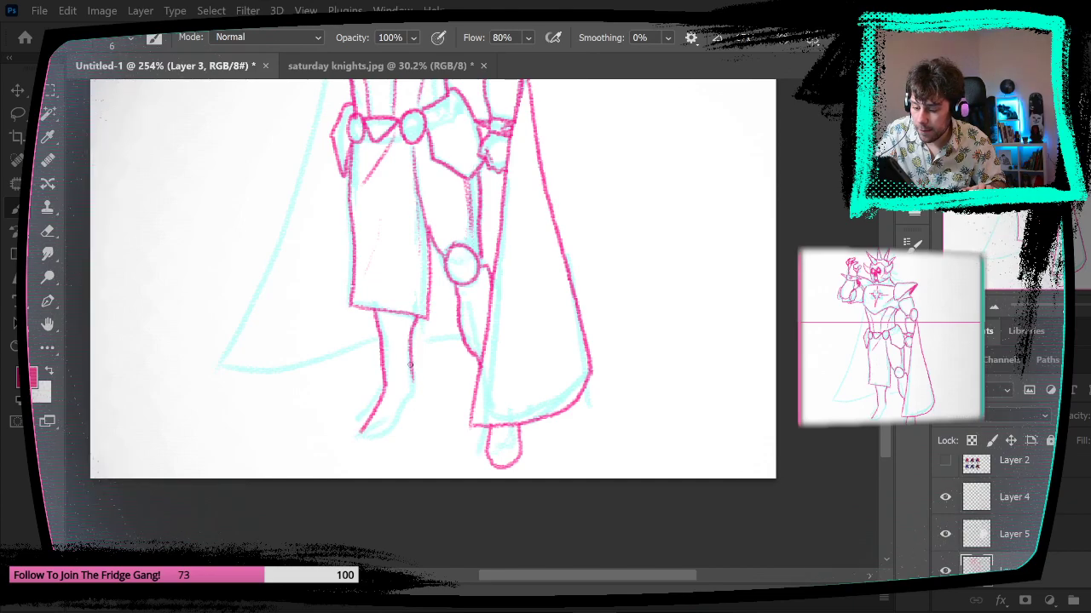
drag(410, 366, 416, 414)
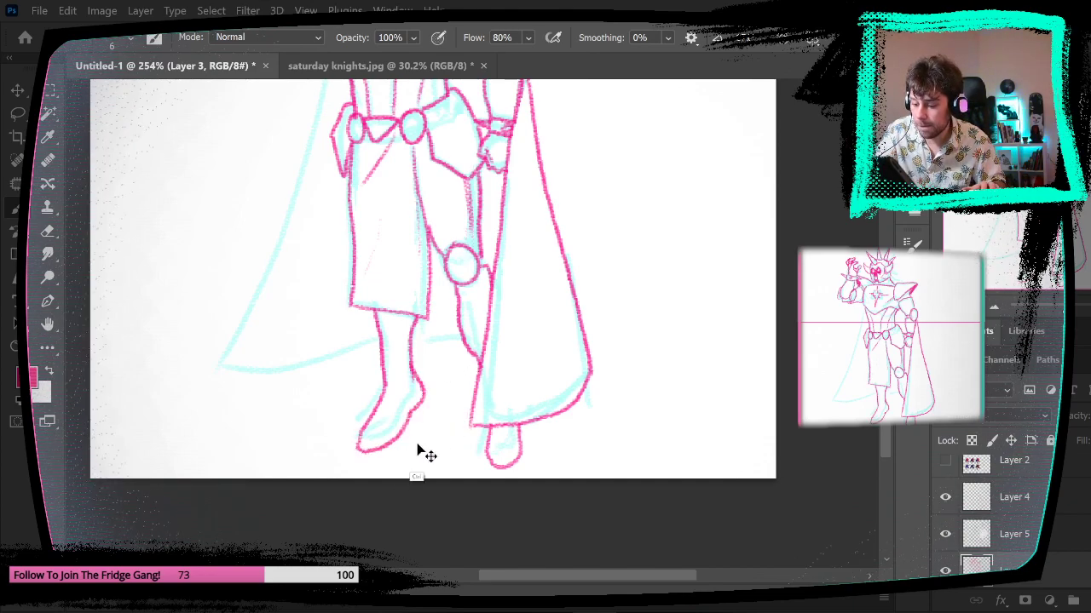
- On Layer 4, trace the cape's edge below the raised arm and its hem behind the legs, redrawing the hem
drag(645, 349, 614, 352)
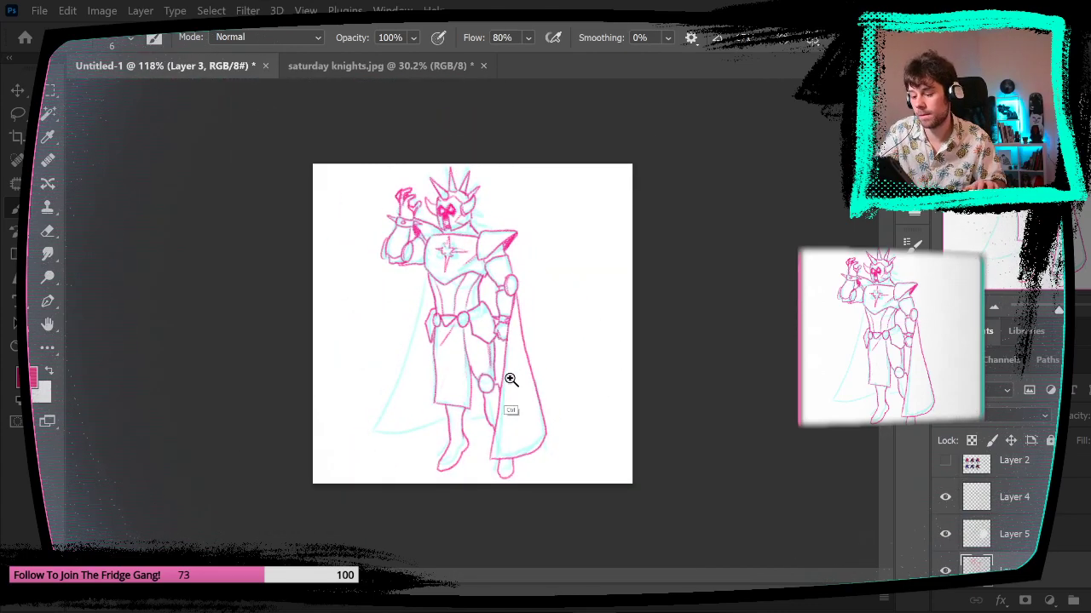
drag(511, 377, 540, 378)
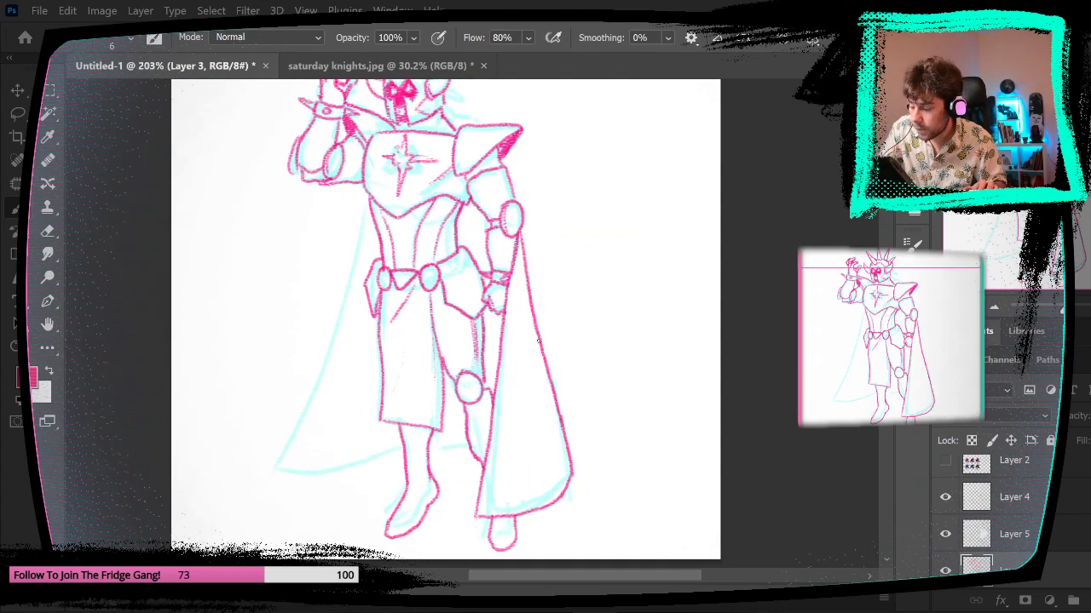
click(1022, 505)
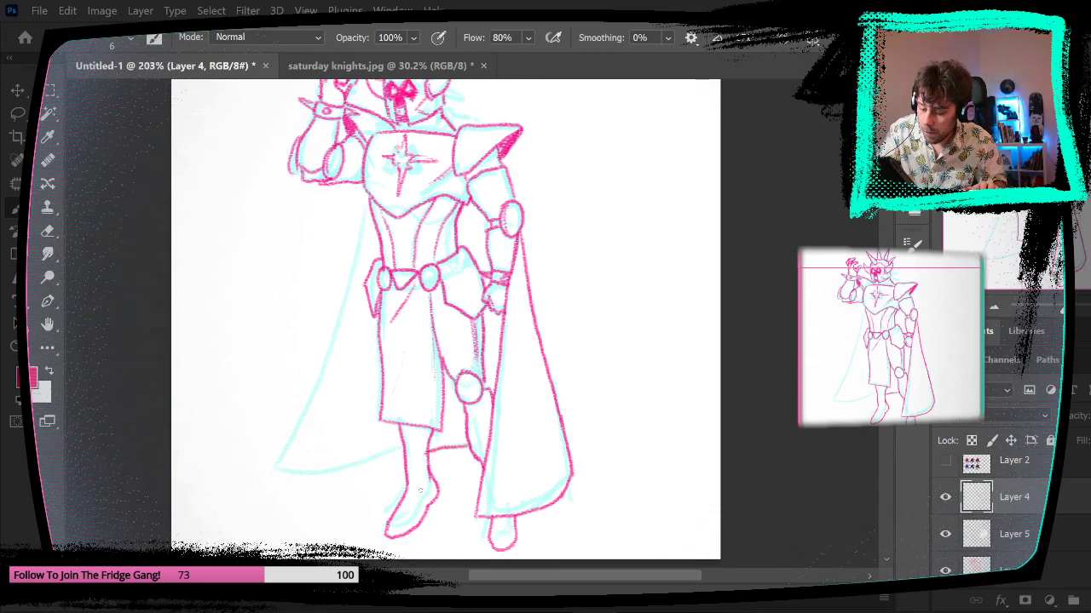
mouse_move(400, 458)
mouse_down()
mouse_move(267, 467)
mouse_move(311, 395)
mouse_move(364, 195)
mouse_move(283, 470)
mouse_move(368, 469)
mouse_up()
key(ctrl+z)
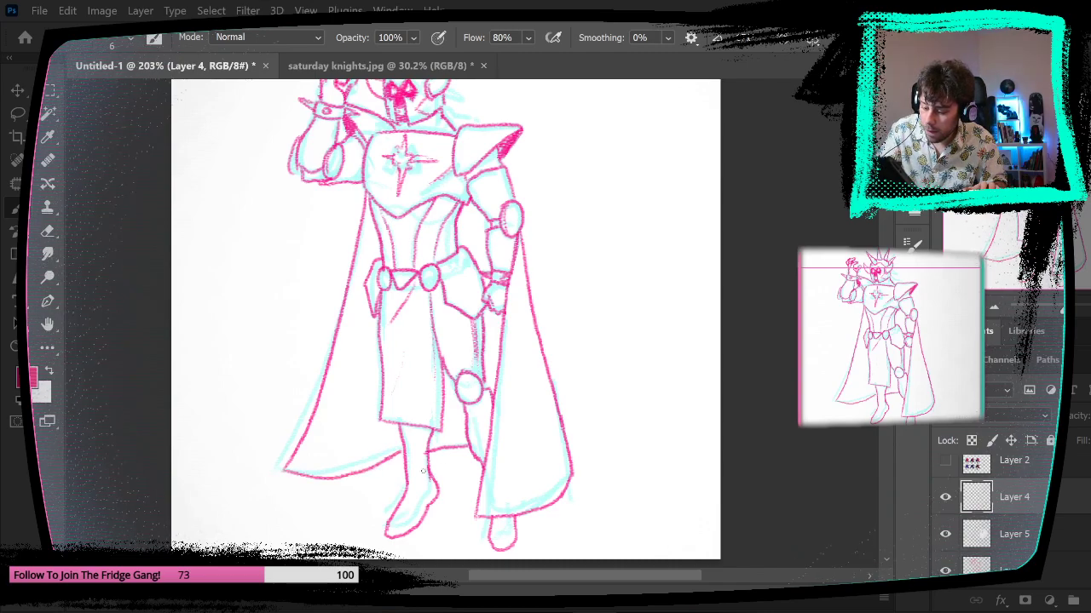
key(ctrl+z)
drag(379, 461, 278, 472)
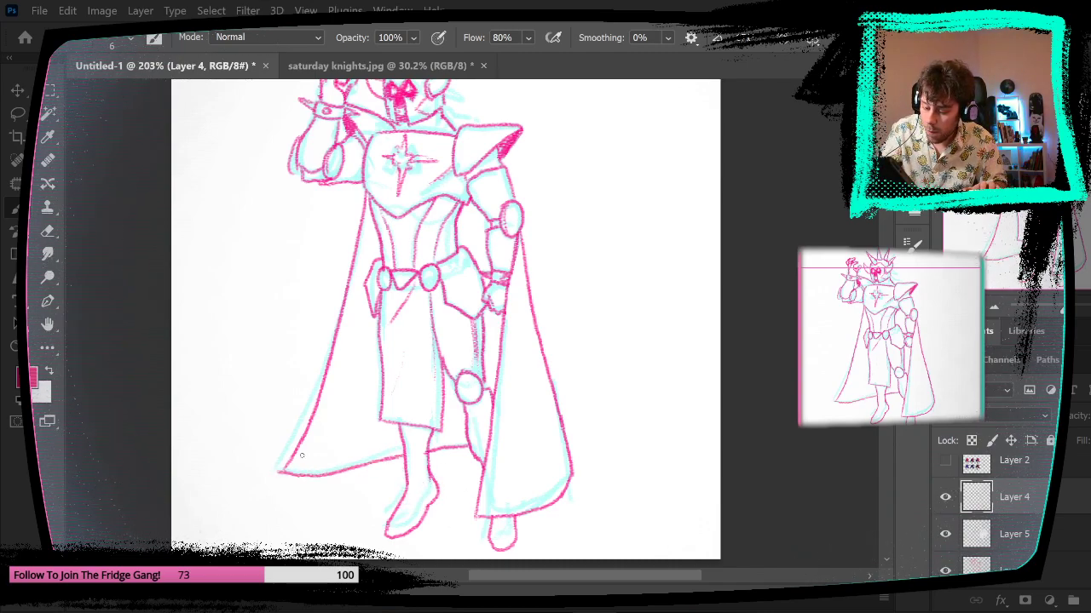
key(ctrl+z)
drag(405, 456, 285, 474)
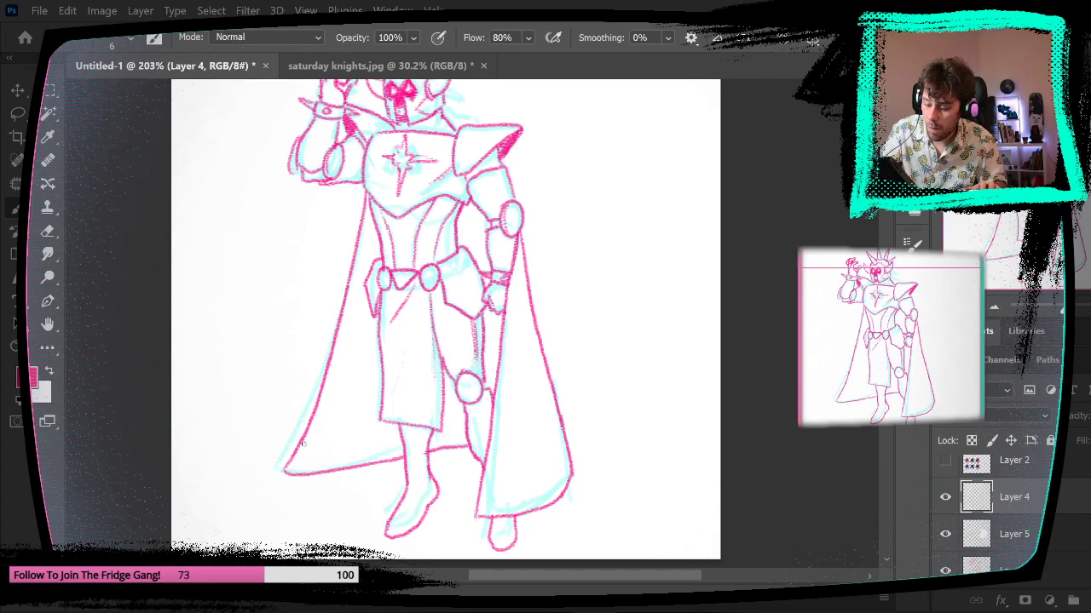
- Reshape the cape's corner and hem below the raised arm into a wider, more curved sweep
key(ctrl+0)
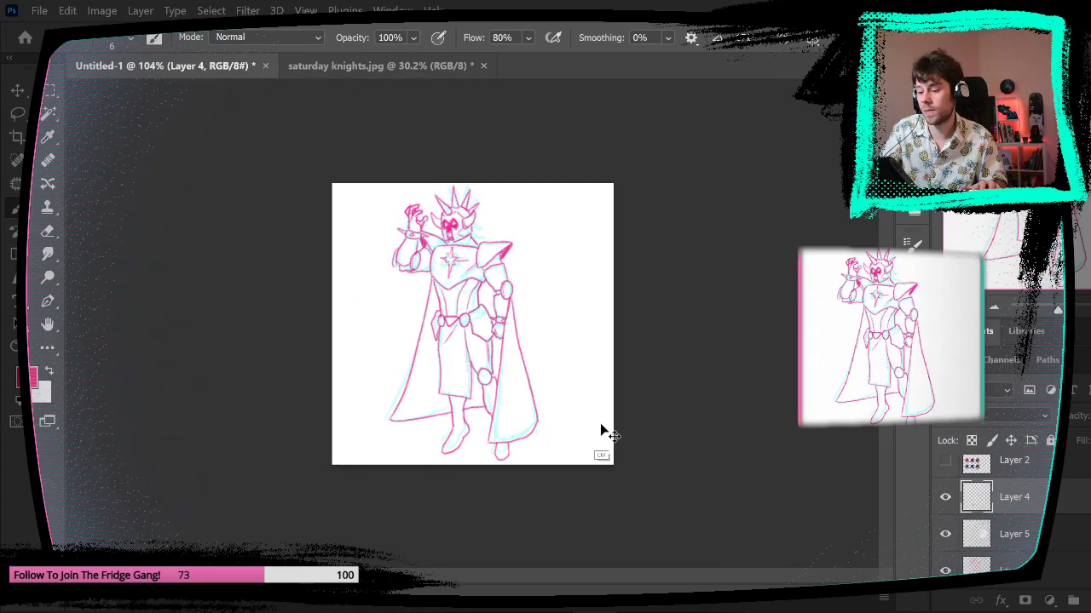
drag(440, 431, 504, 426)
mouse_move(469, 362)
mouse_down()
mouse_move(358, 409)
mouse_move(206, 396)
mouse_up()
drag(745, 398, 668, 435)
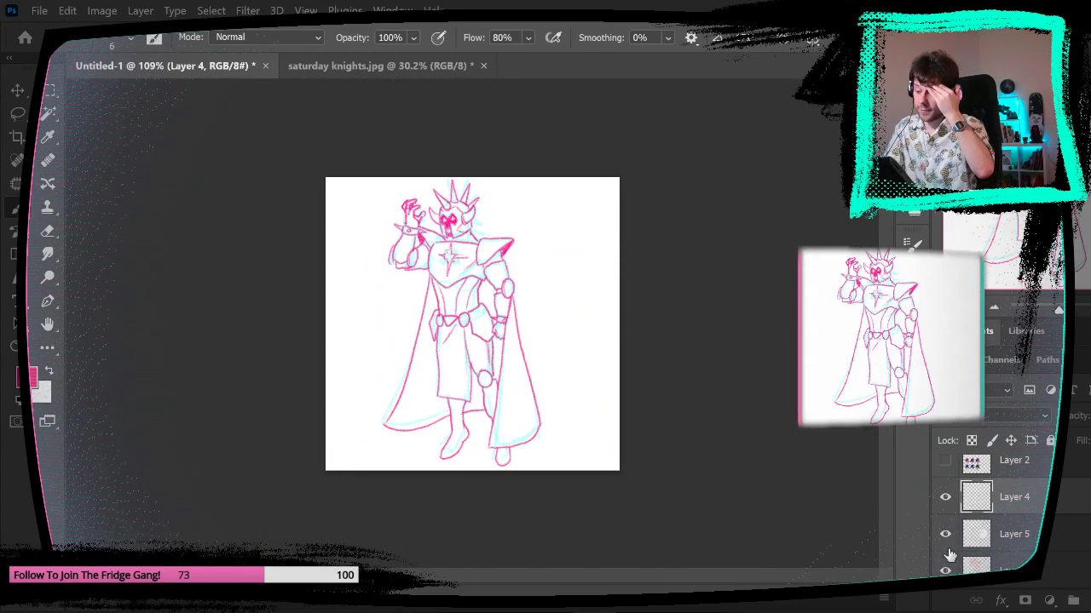
- Merge Layer 4 down into Layer 5 and hide the cyan sketch on Layer 1
scroll(954, 554, down, 2)
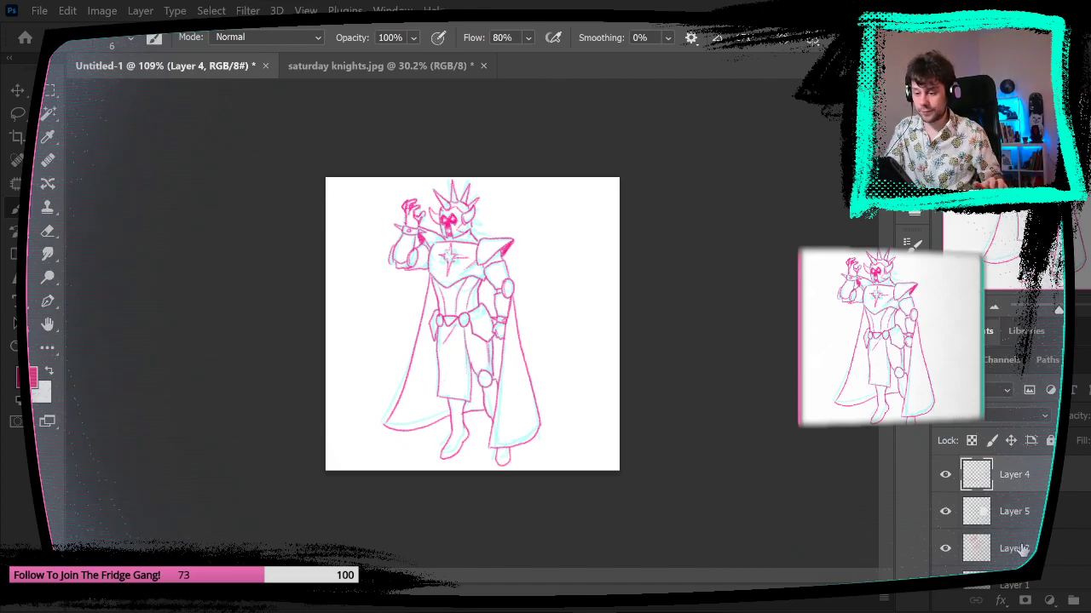
key(Delete)
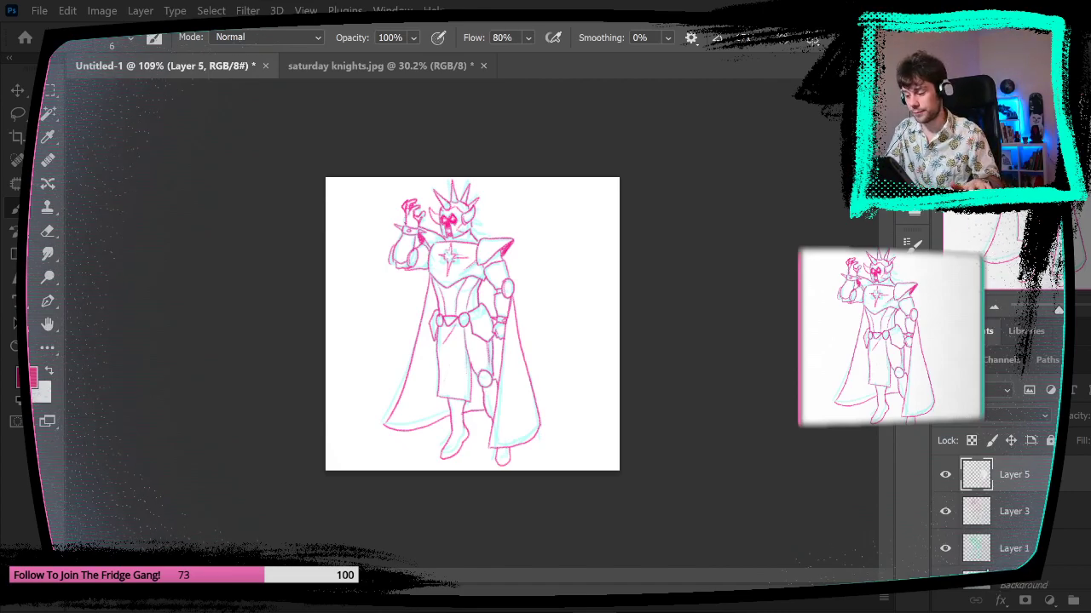
click(945, 548)
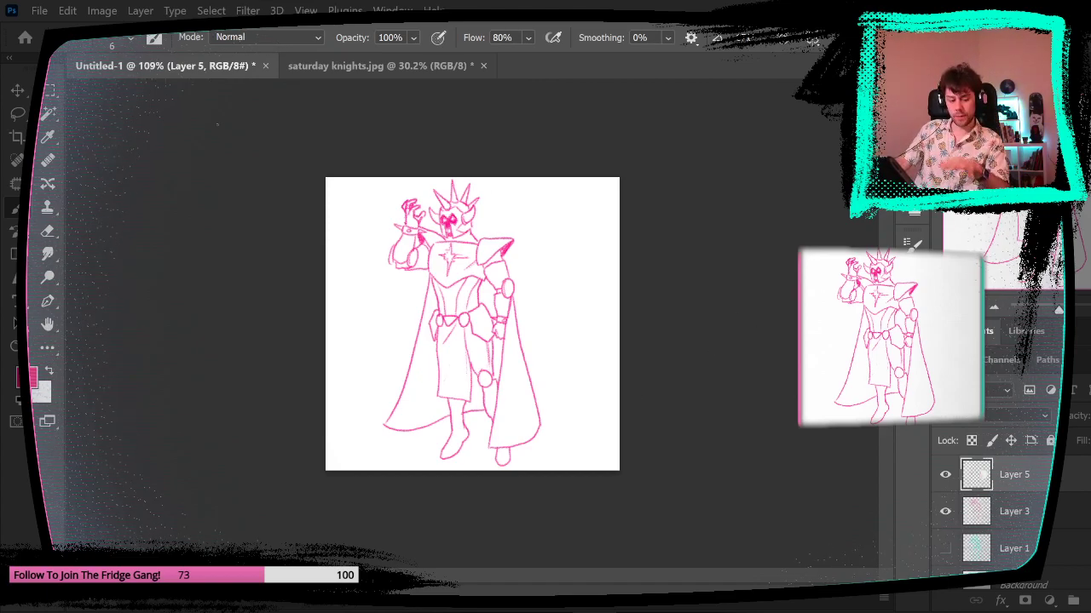
- Select Layer 3 together with Layer 5 and scale the whole figure down slightly within the canvas
key(ctrl+t)
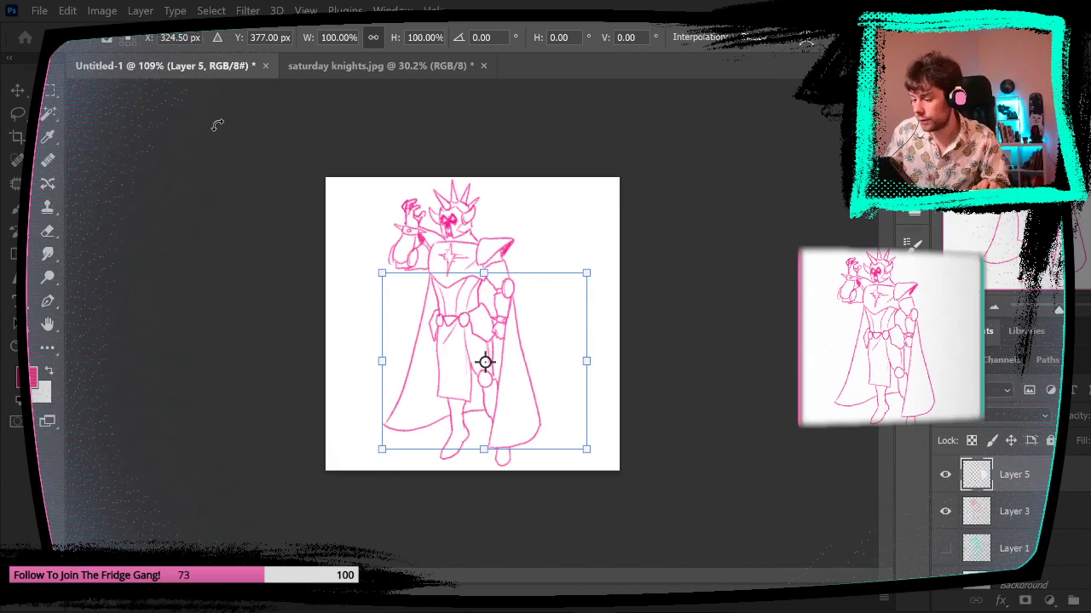
key(Return)
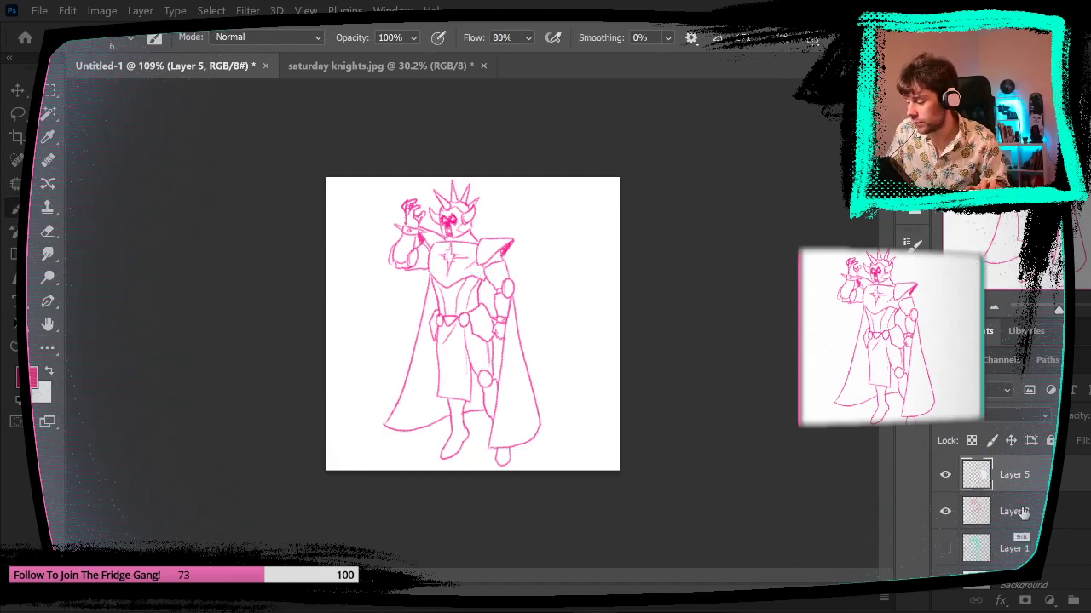
click(962, 515)
key(ctrl+t)
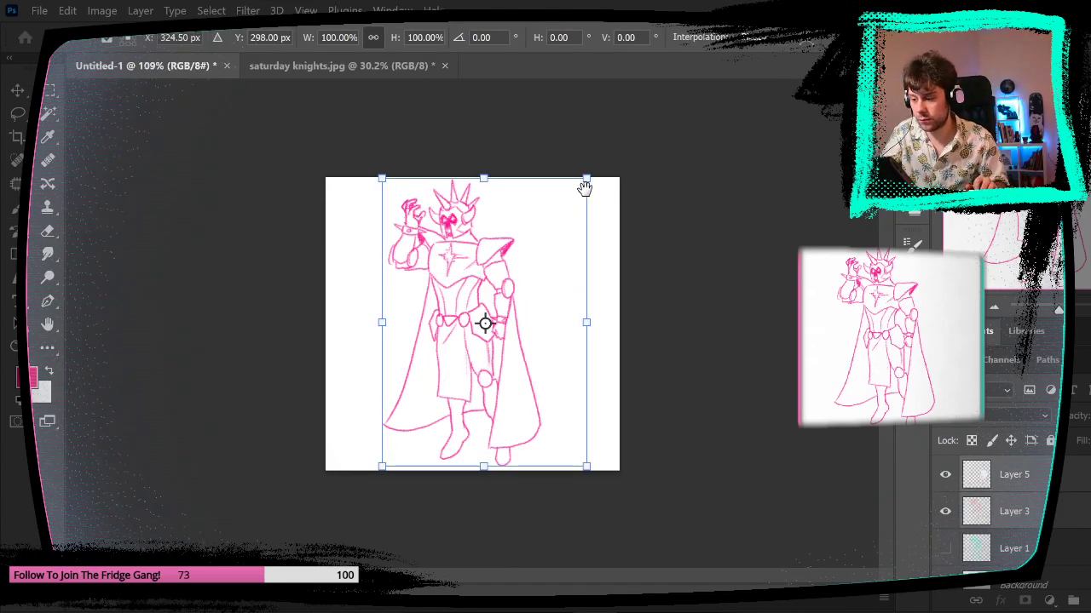
mouse_move(588, 175)
mouse_down()
mouse_move(585, 166)
mouse_move(608, 169)
mouse_move(581, 184)
mouse_up()
key(Return)
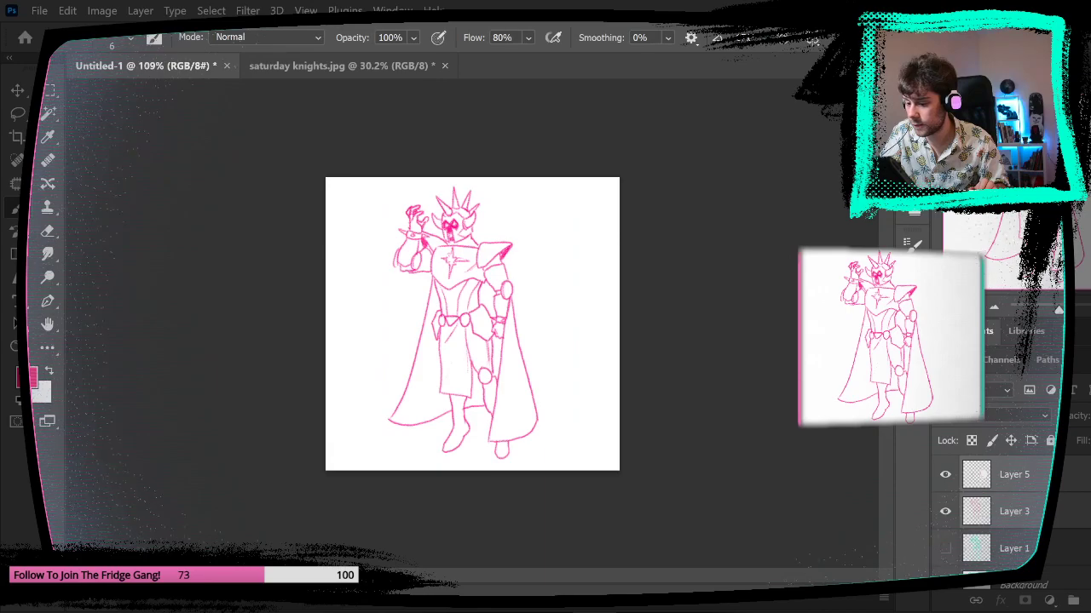
key(ctrl+space)
mouse_move(582, 256)
mouse_down()
mouse_move(606, 264)
mouse_move(616, 247)
mouse_up()
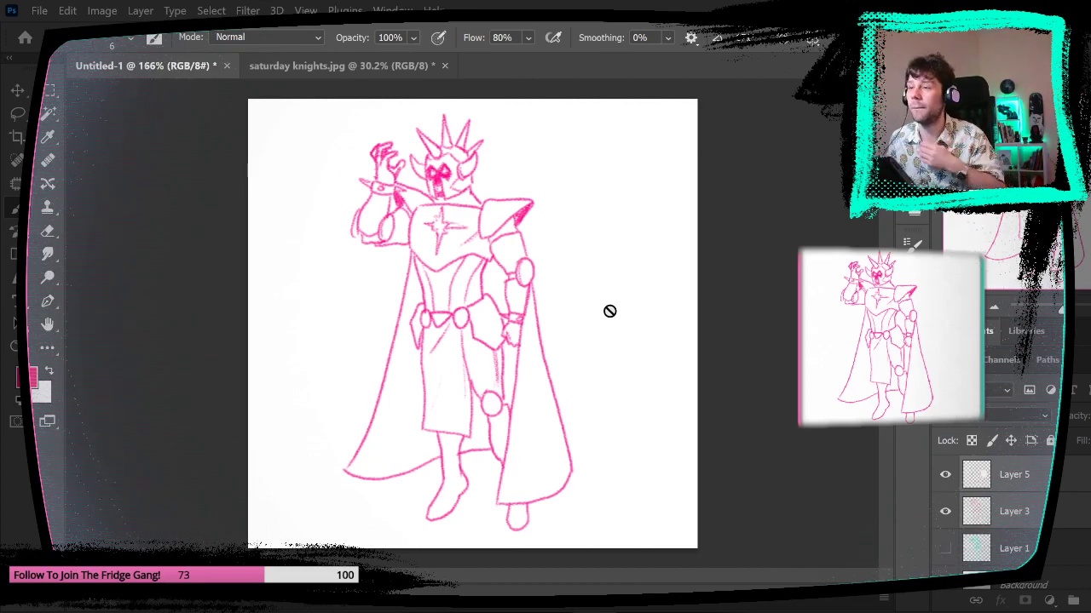
- Save the document on the computer as the Photoshop file "sen idle" in the saturday knights > stance animations folder
click(34, 10)
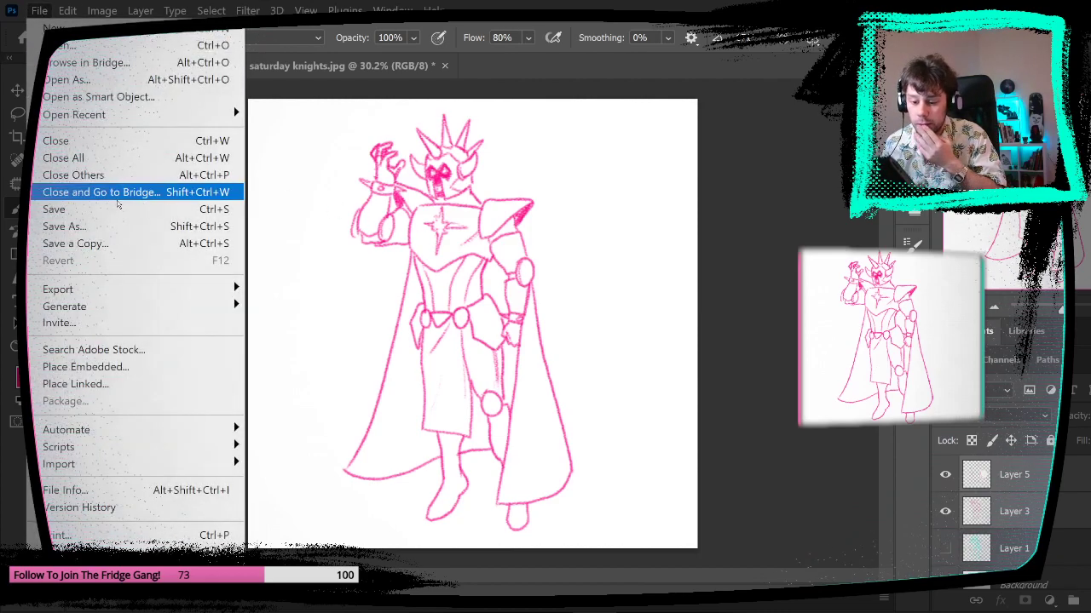
click(107, 205)
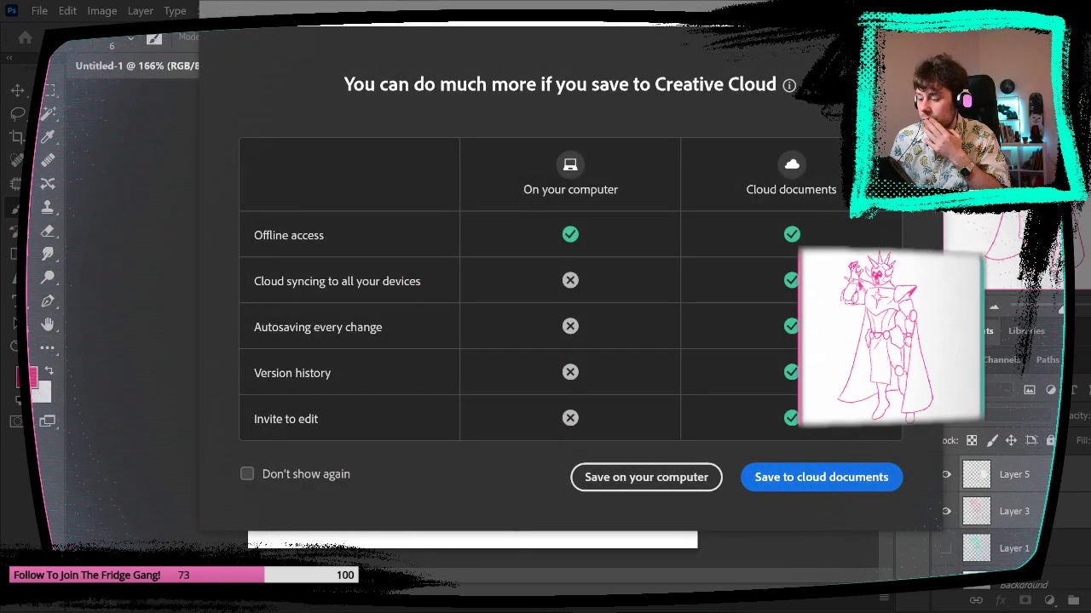
click(634, 478)
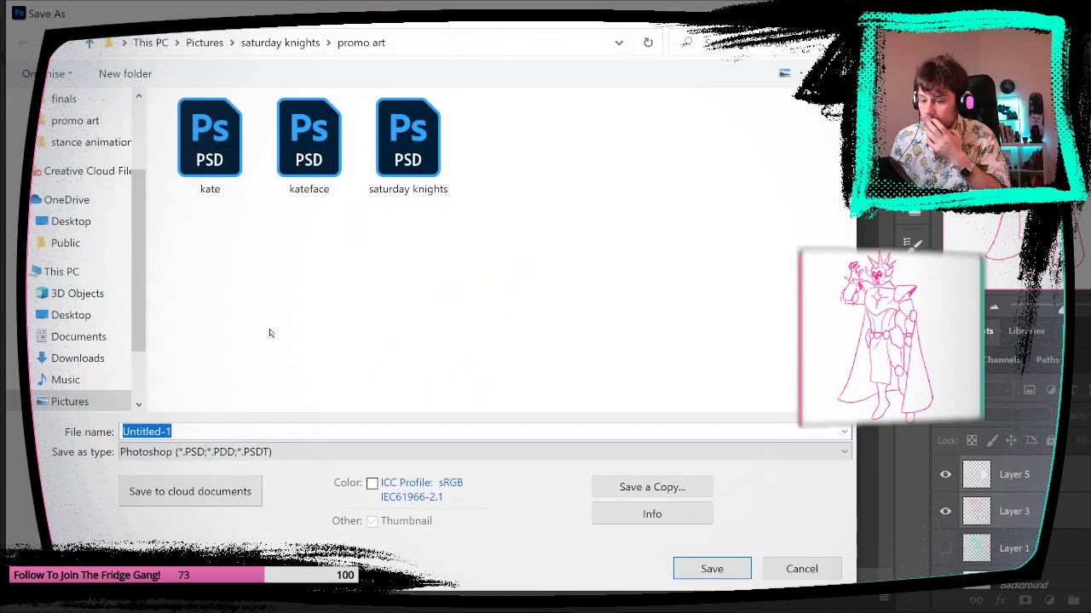
click(271, 49)
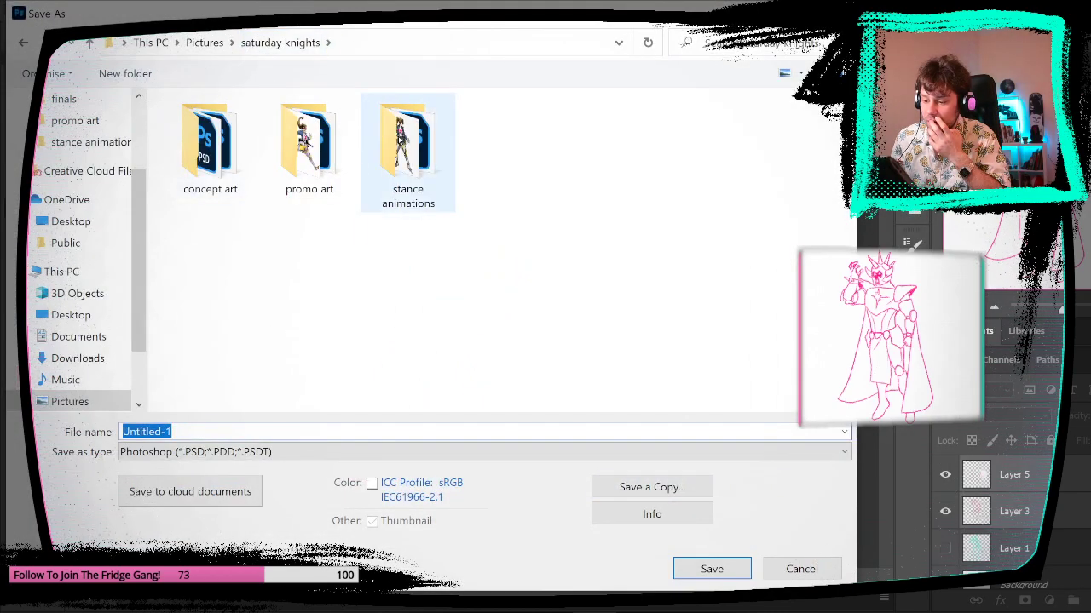
double_click(397, 139)
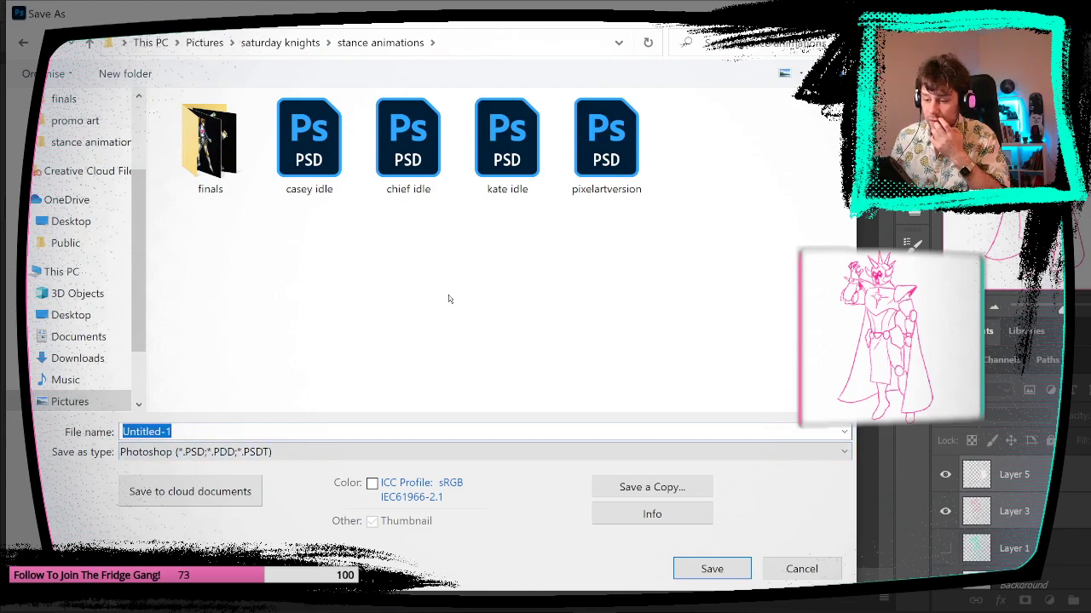
text(sen idle)
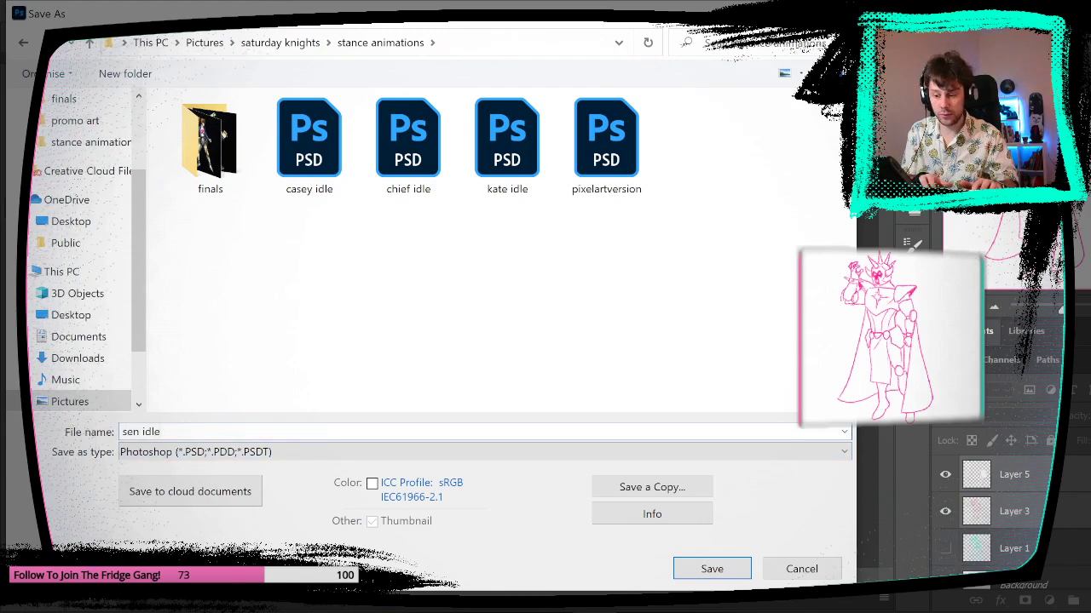
key(Return)
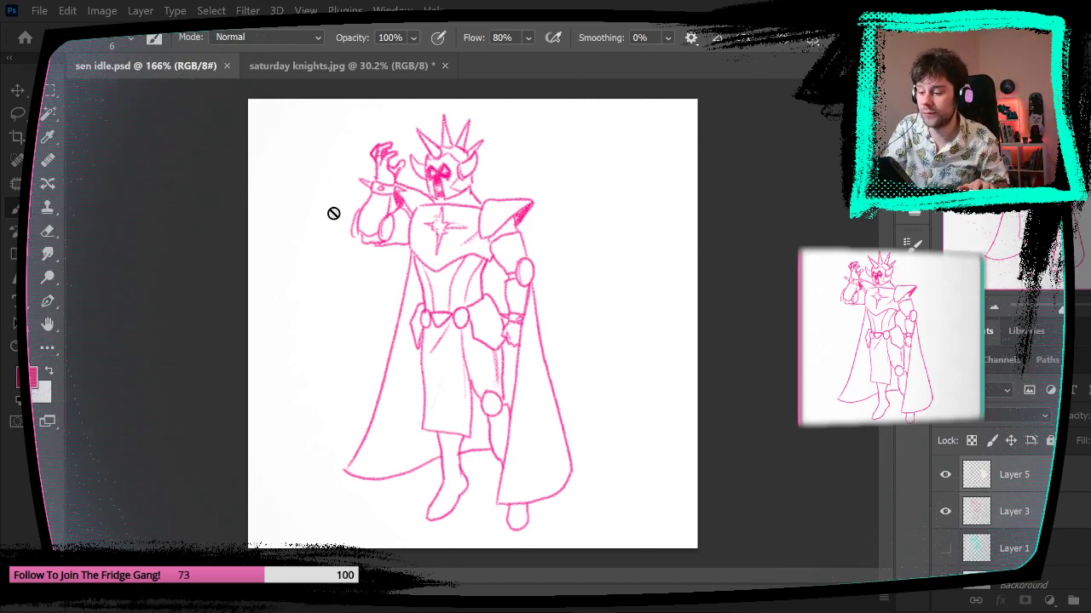
- On Layer 3, draw the cape's collar folds between the helmet's jaw and the large shoulder plate
mouse_move(480, 184)
mouse_down()
mouse_move(516, 224)
mouse_move(580, 234)
mouse_up()
click(1014, 511)
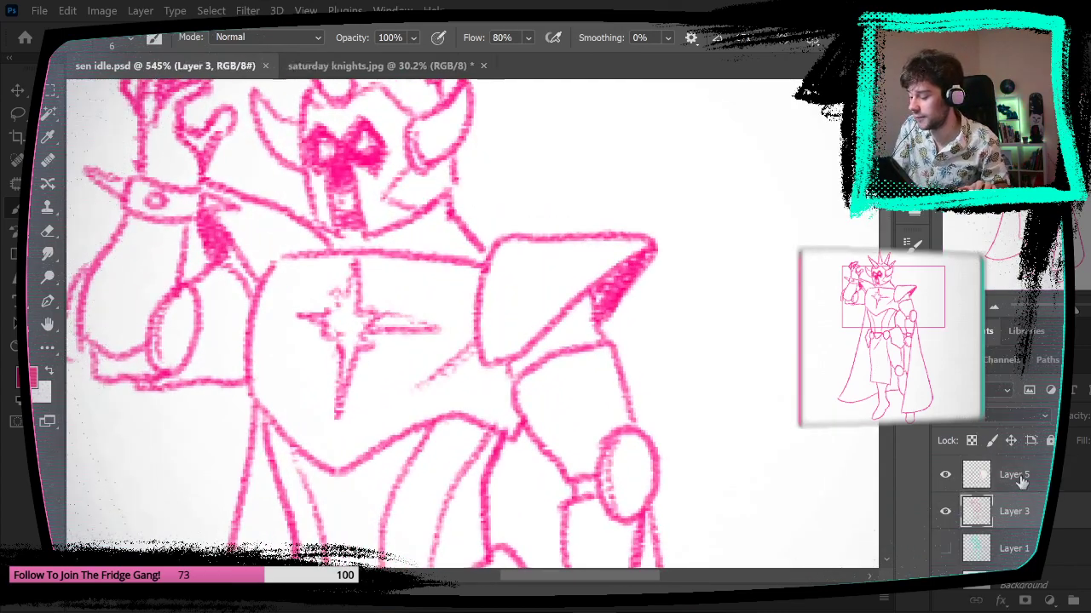
mouse_move(392, 249)
mouse_down()
mouse_move(458, 214)
mouse_move(424, 249)
mouse_move(478, 245)
mouse_up()
mouse_move(453, 205)
mouse_down()
mouse_move(505, 228)
mouse_move(488, 226)
mouse_move(532, 229)
mouse_up()
key(ctrl+z)
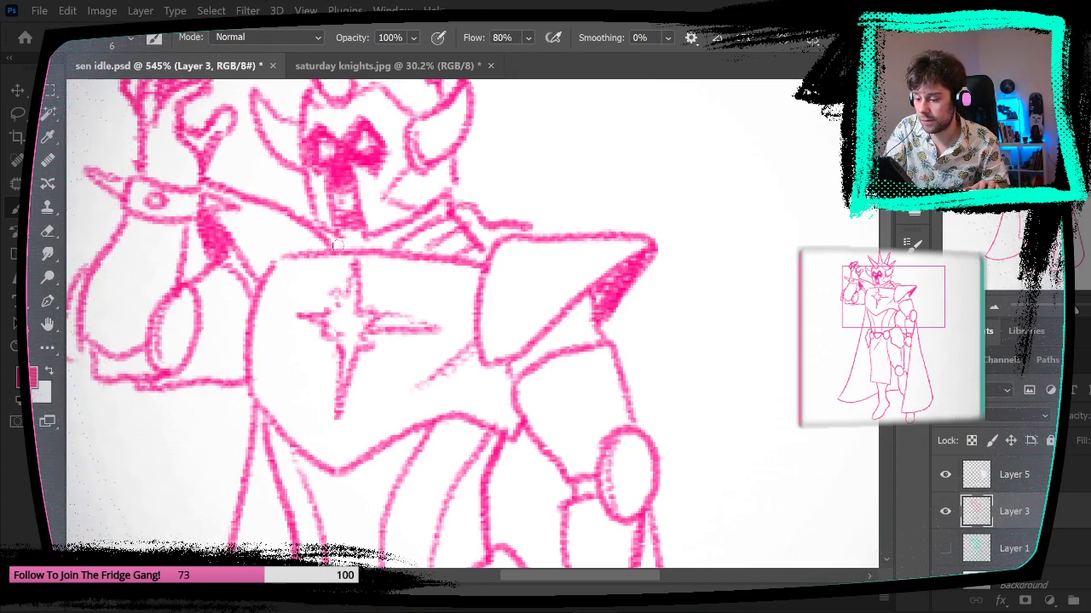
drag(689, 394, 633, 432)
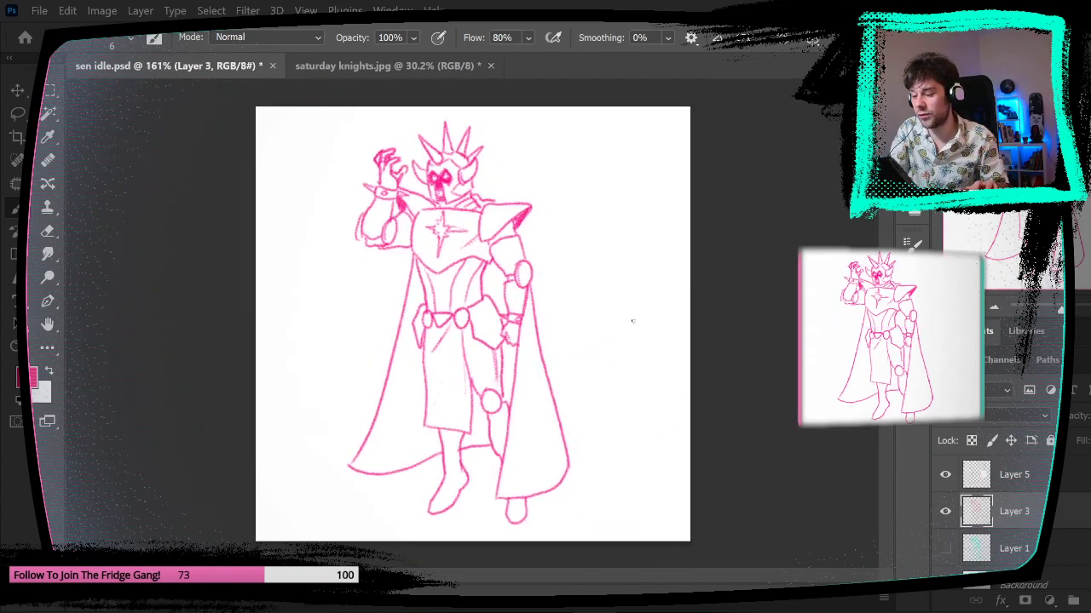
- Erase the old neck line crossing the collar folds on Layer 3 and touch up the lines beneath the helmet
drag(507, 171, 588, 174)
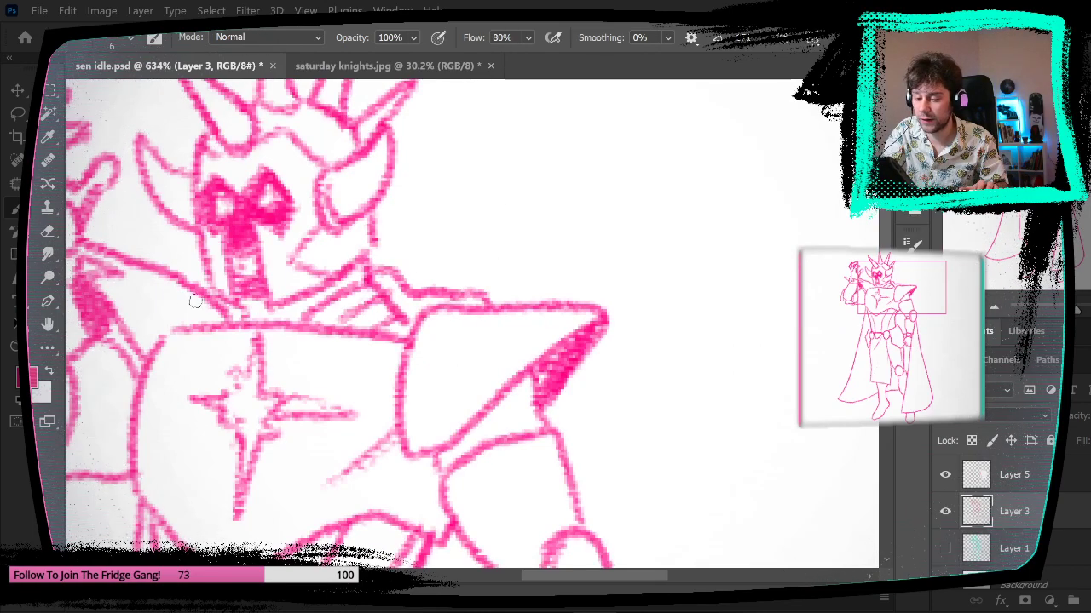
key(e)
drag(376, 296, 399, 313)
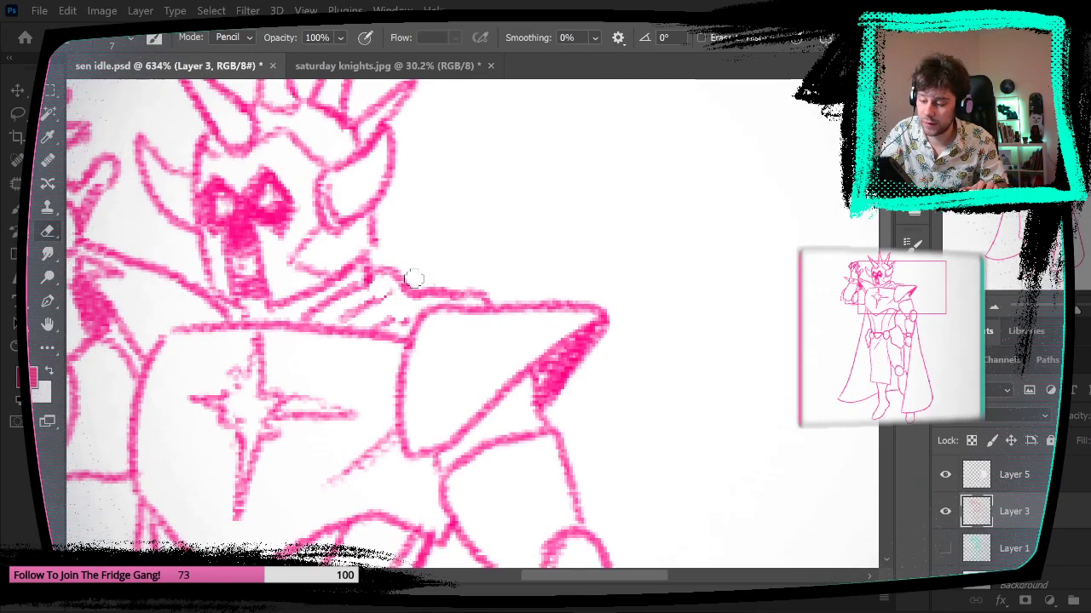
click(403, 317)
key(b)
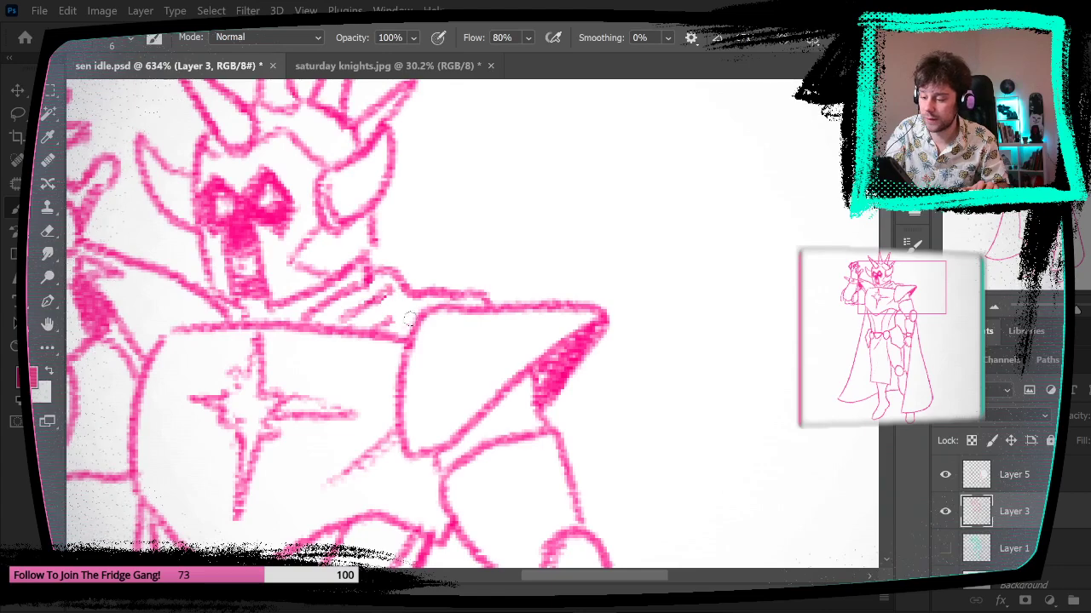
scroll(455, 366, down, 6)
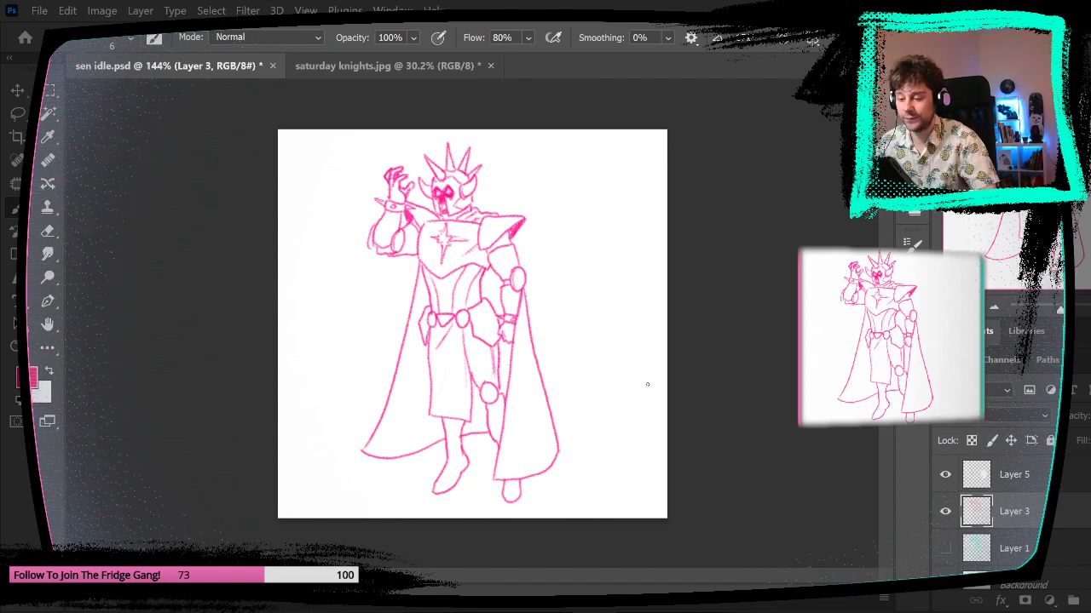
scroll(454, 240, up, 5)
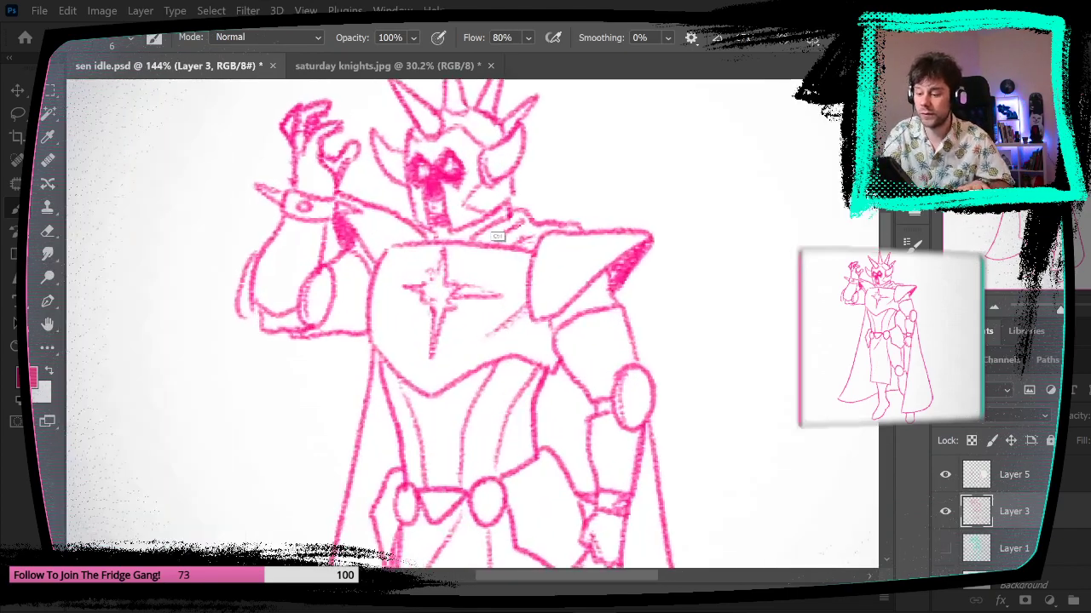
mouse_move(449, 245)
mouse_down()
mouse_move(519, 213)
mouse_move(458, 248)
mouse_up()
drag(672, 415, 608, 446)
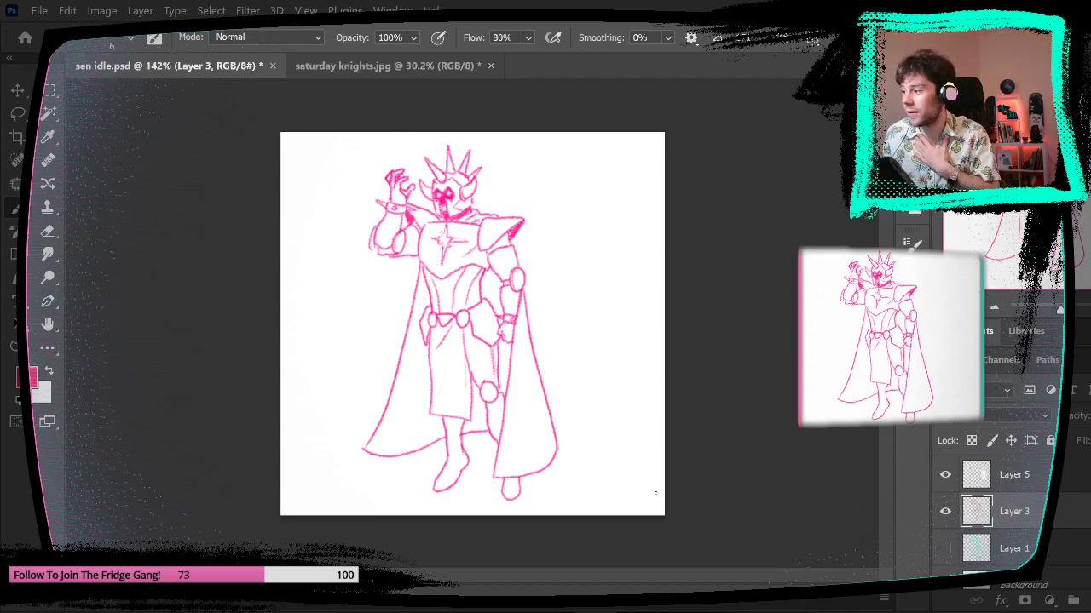
- Try a loose wavy outline around the whole figure on a new layer, and delete that layer
key(ctrl+shift+alt+n)
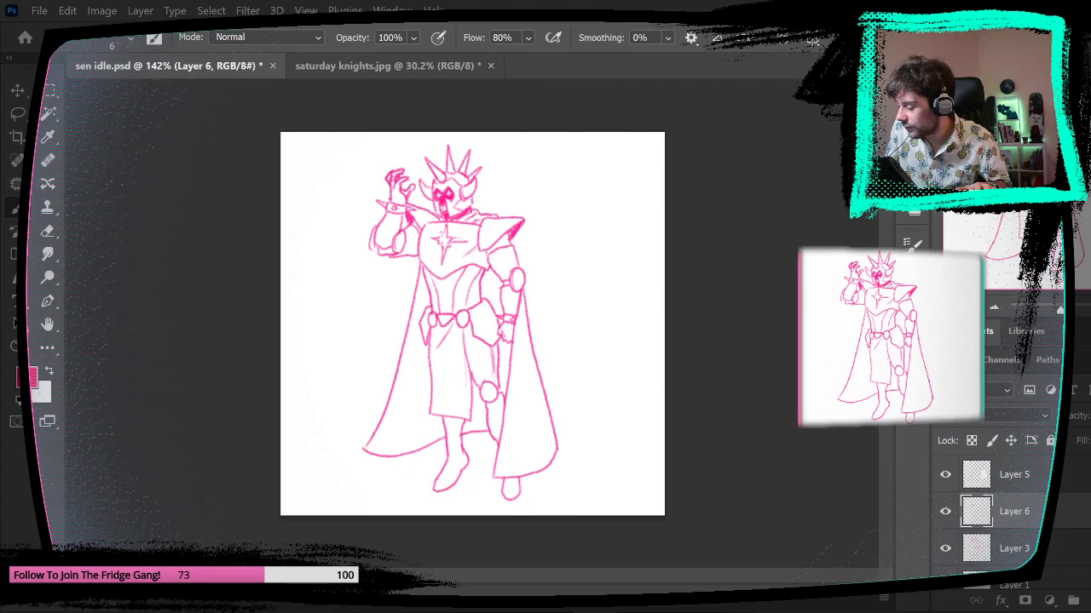
drag(986, 512, 986, 544)
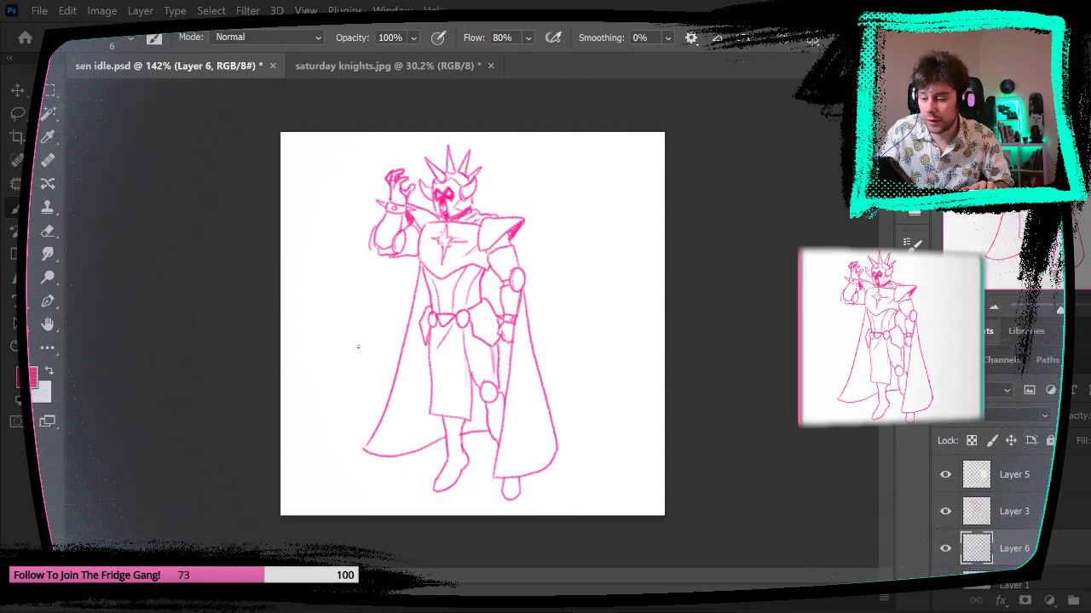
mouse_move(358, 339)
mouse_down()
mouse_move(368, 300)
mouse_move(338, 283)
mouse_move(354, 273)
mouse_move(299, 262)
mouse_move(351, 232)
mouse_move(356, 168)
mouse_move(389, 152)
mouse_move(430, 134)
mouse_move(469, 136)
mouse_move(507, 158)
mouse_move(507, 188)
mouse_move(598, 180)
mouse_move(552, 269)
mouse_up()
mouse_move(565, 390)
mouse_down()
mouse_move(573, 468)
mouse_move(561, 494)
mouse_move(532, 510)
mouse_move(455, 508)
mouse_move(405, 482)
mouse_move(379, 487)
mouse_move(375, 375)
mouse_up()
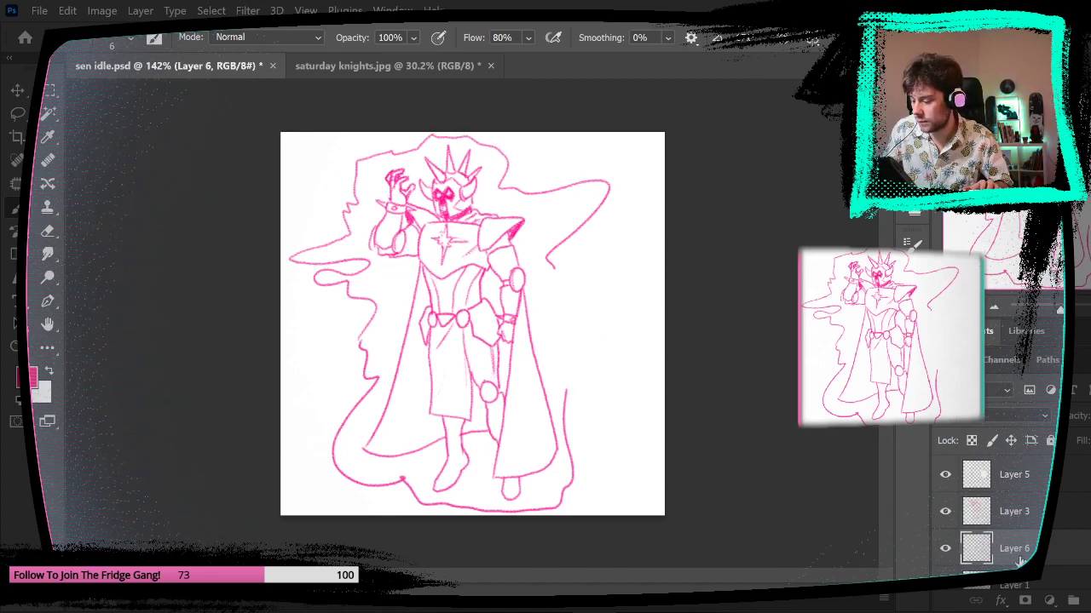
drag(1085, 546, 1085, 473)
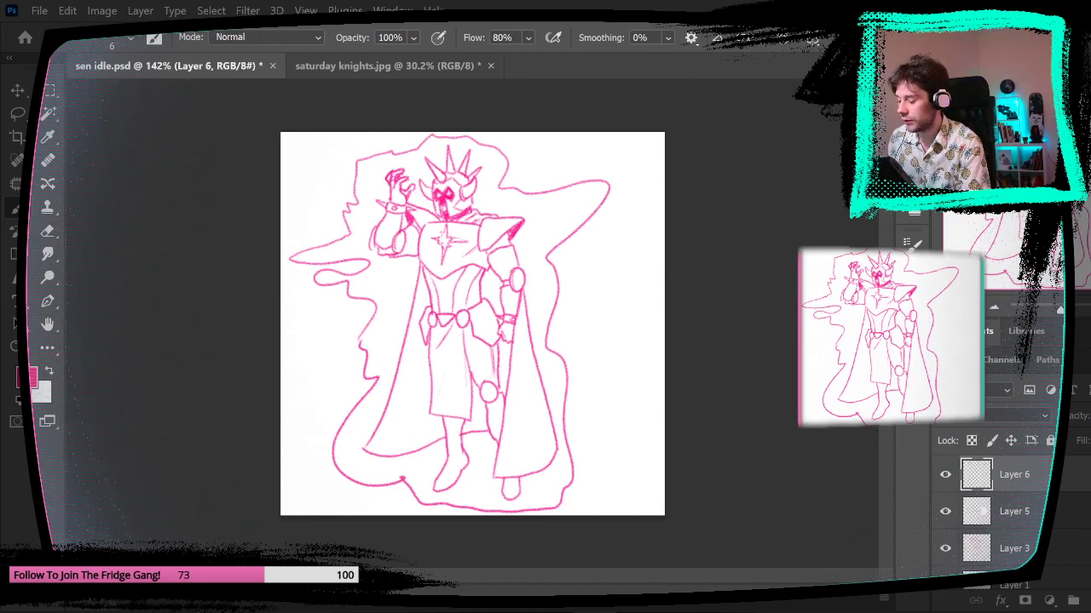
key(Delete)
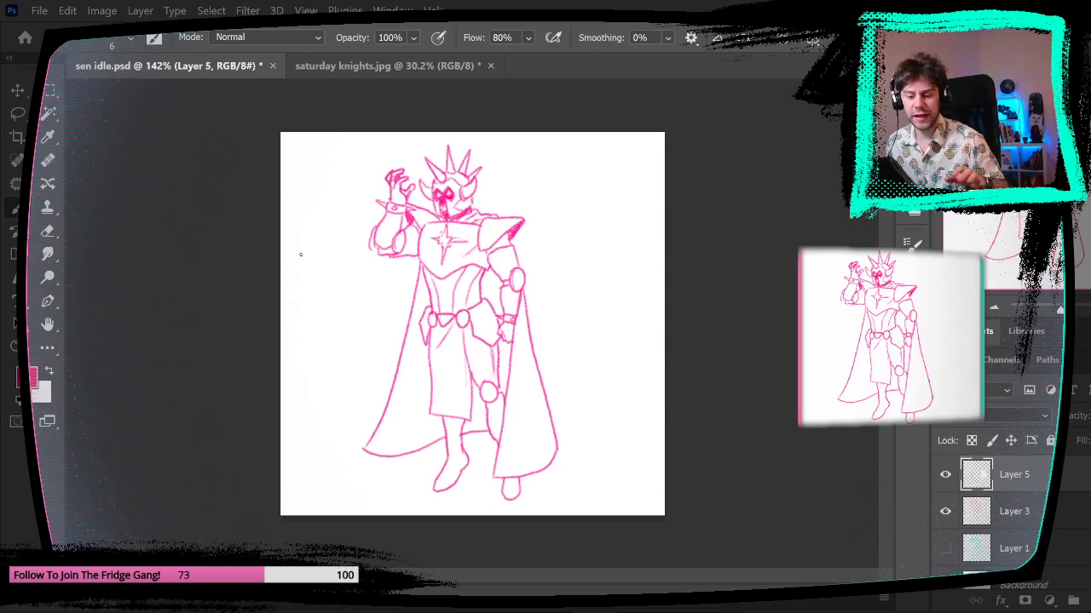
- On Layer 5, draw a round ankle joint with a short band on the bent leg, redoing the band, and erase the line inside the joint
drag(452, 468, 522, 440)
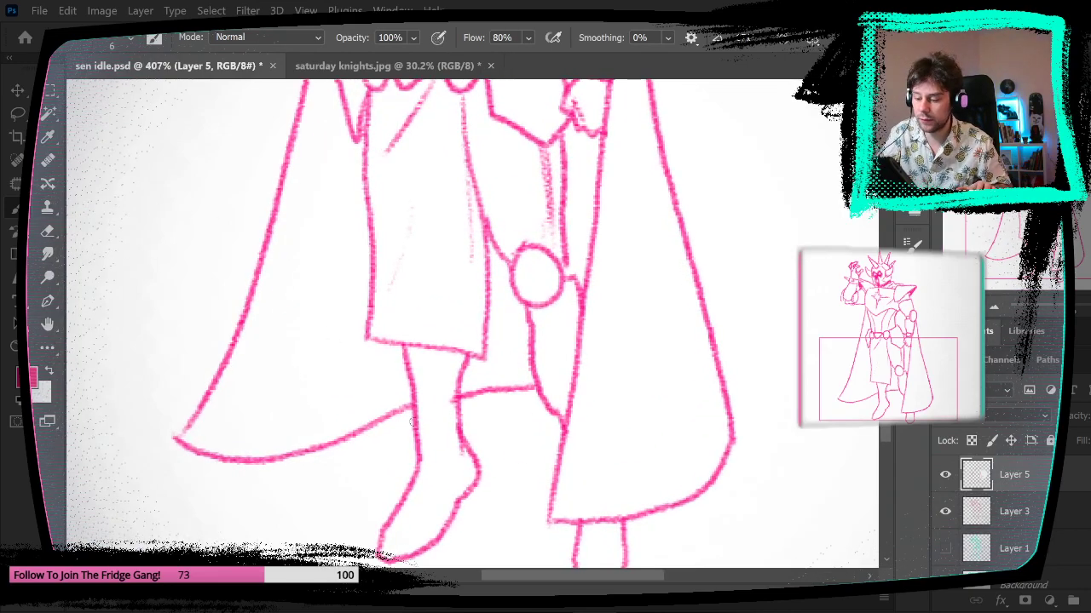
drag(414, 433, 467, 423)
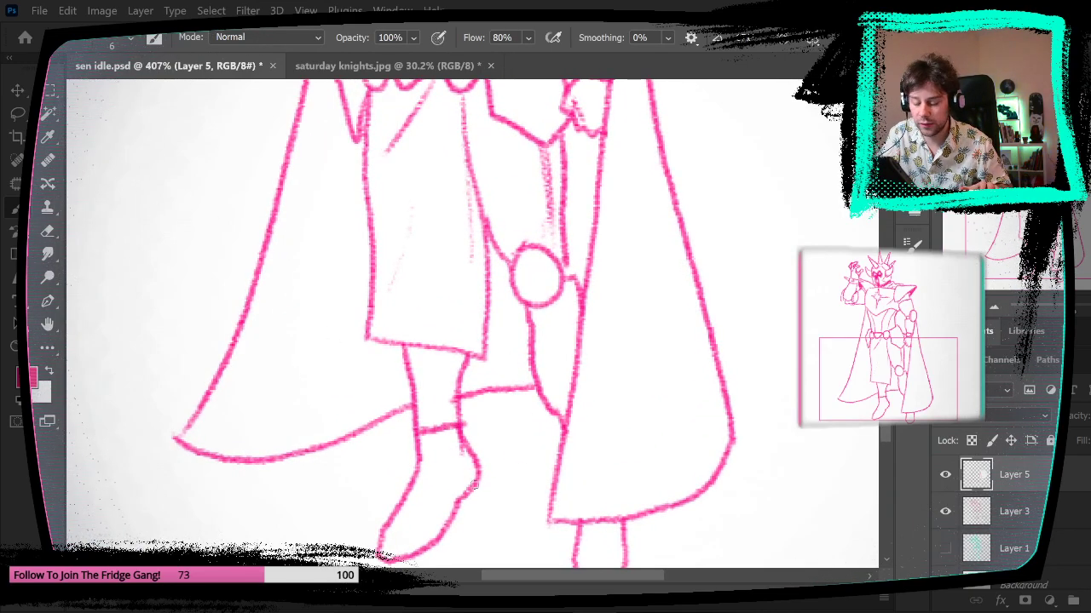
key(ctrl+z)
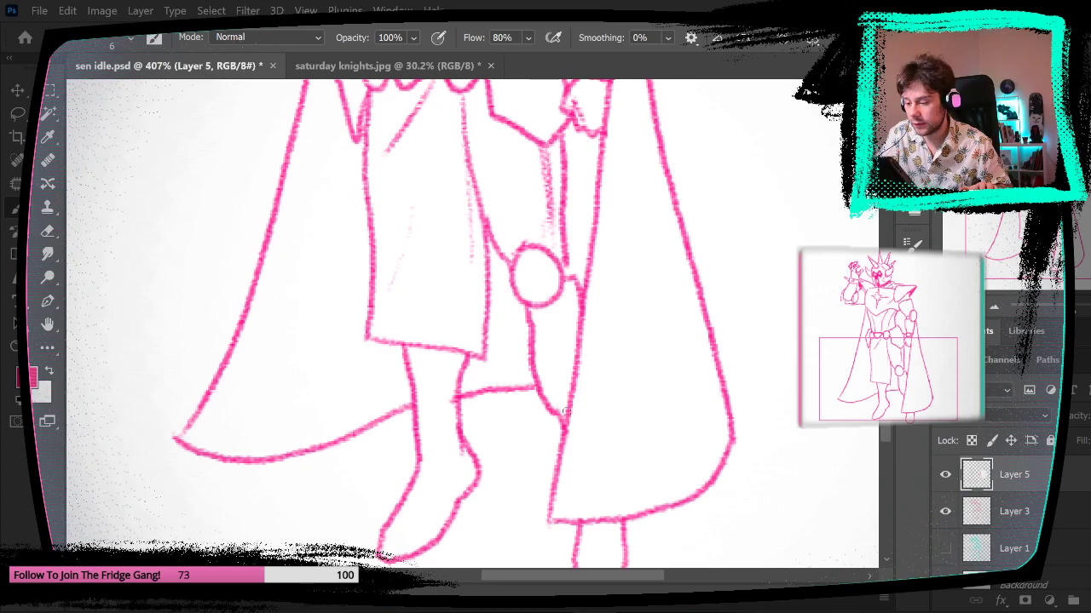
mouse_move(663, 363)
mouse_down()
mouse_move(609, 353)
mouse_move(672, 342)
mouse_up()
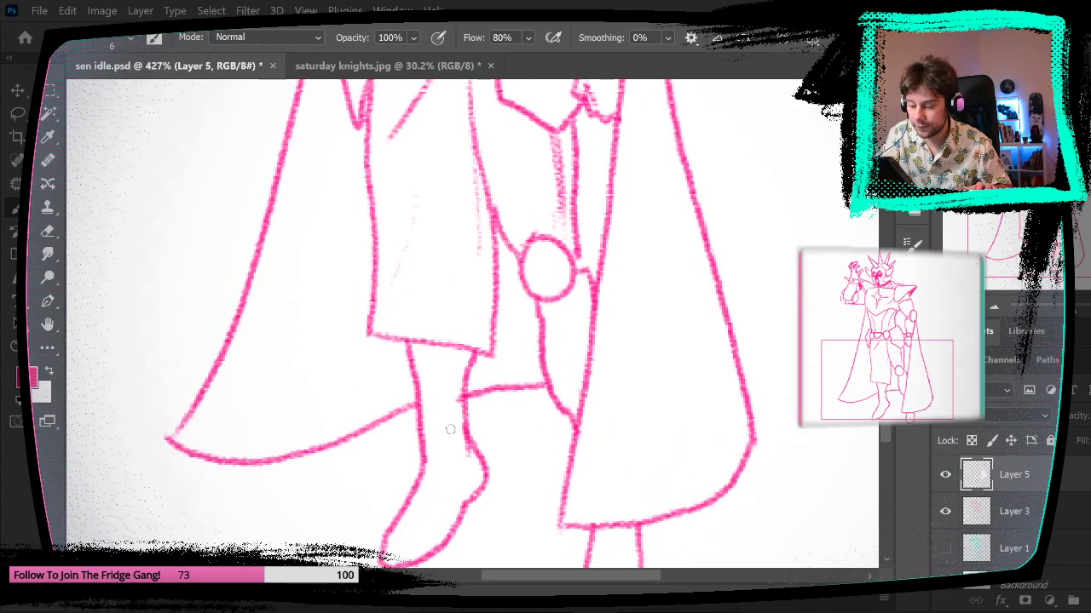
mouse_move(444, 426)
mouse_down()
mouse_move(474, 416)
mouse_move(449, 471)
mouse_move(447, 447)
mouse_move(417, 442)
mouse_up()
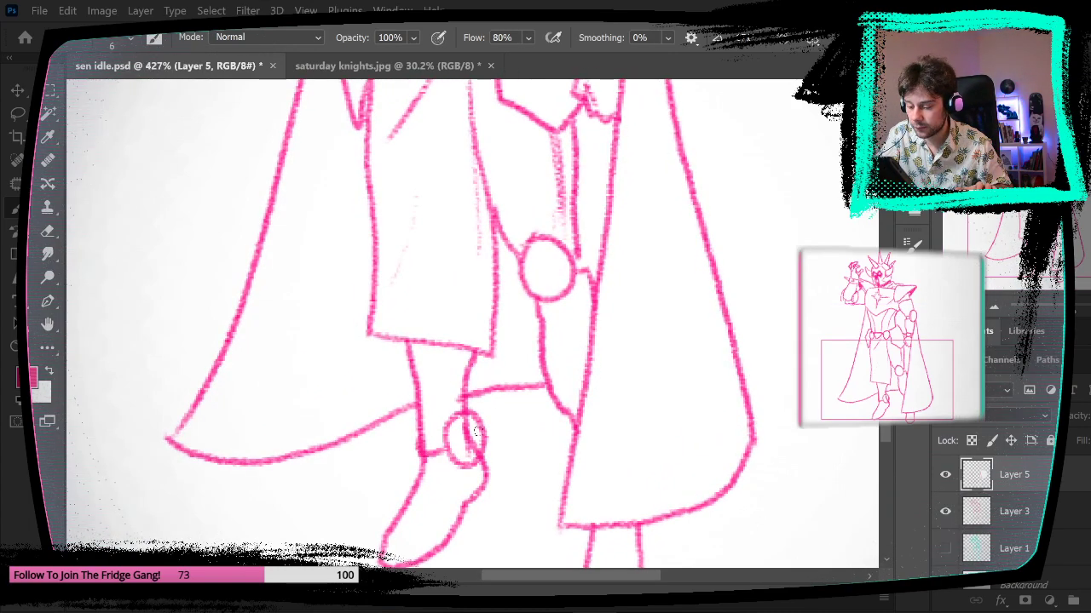
key(e)
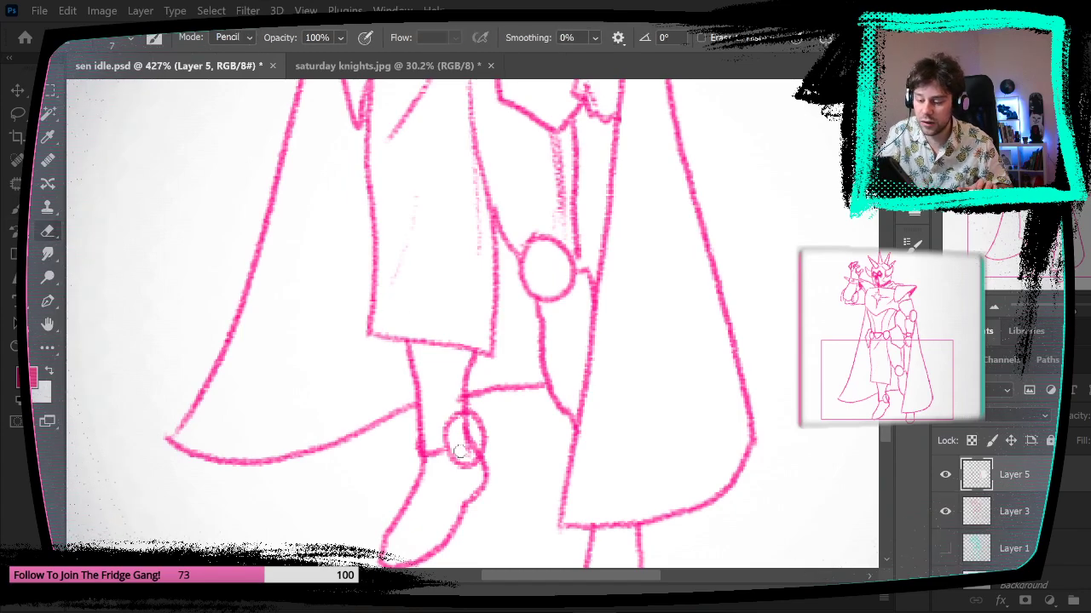
- On Layer 3, redraw the bent leg's round ankle joint with its short band and erase the leg line inside the joint
click(1023, 515)
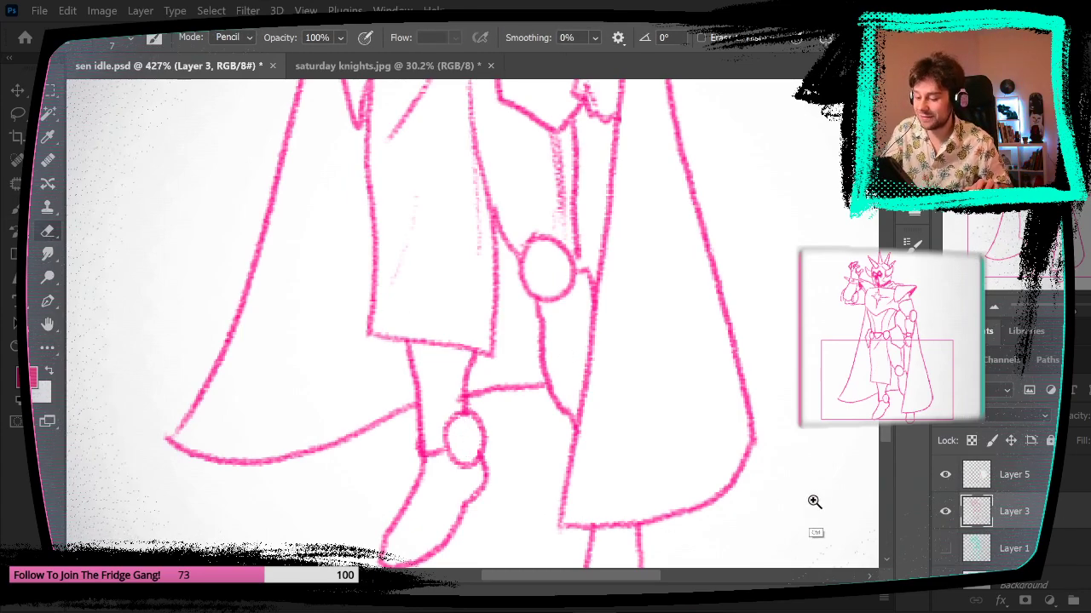
key(ctrl+0)
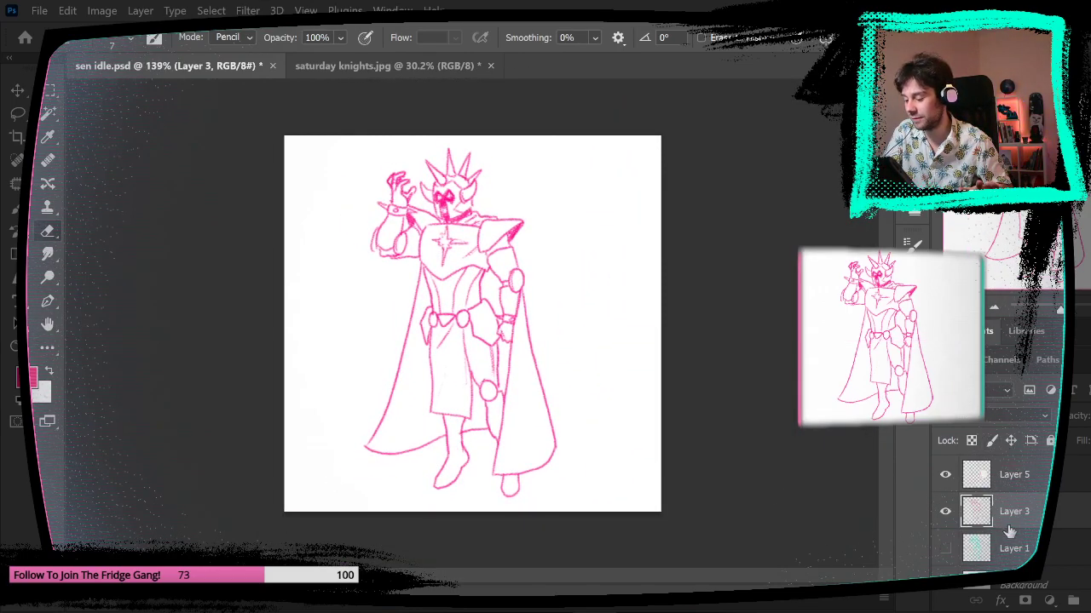
scroll(511, 452, up, 5)
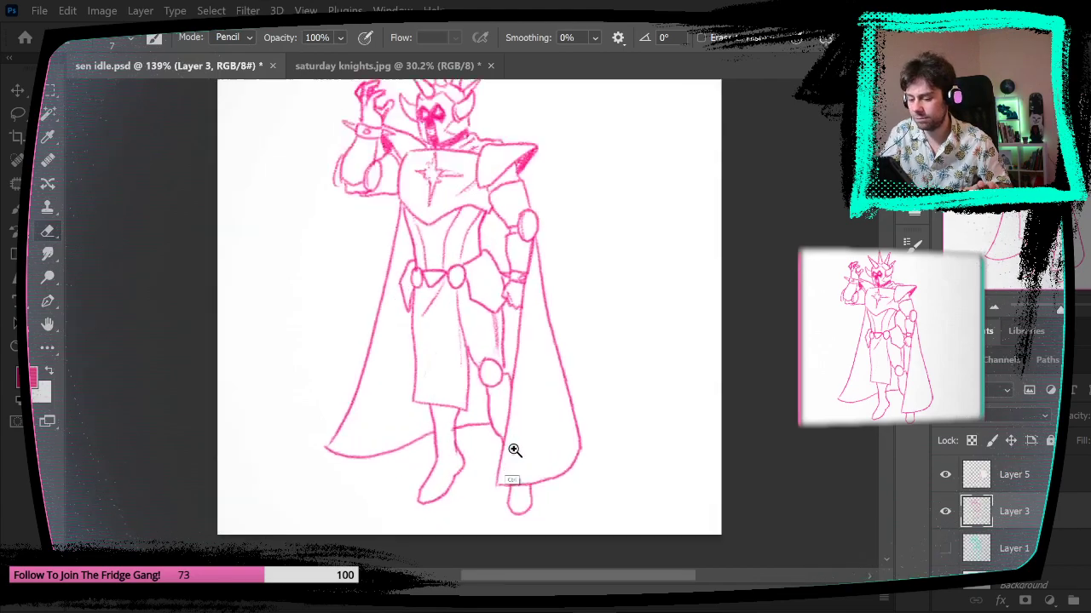
click(15, 207)
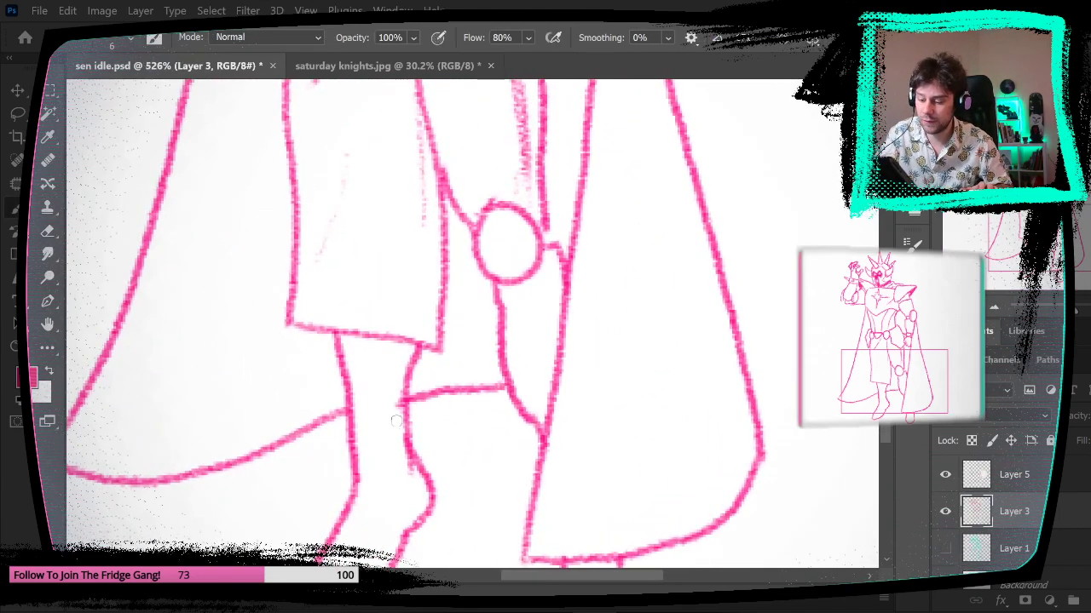
drag(395, 420, 351, 464)
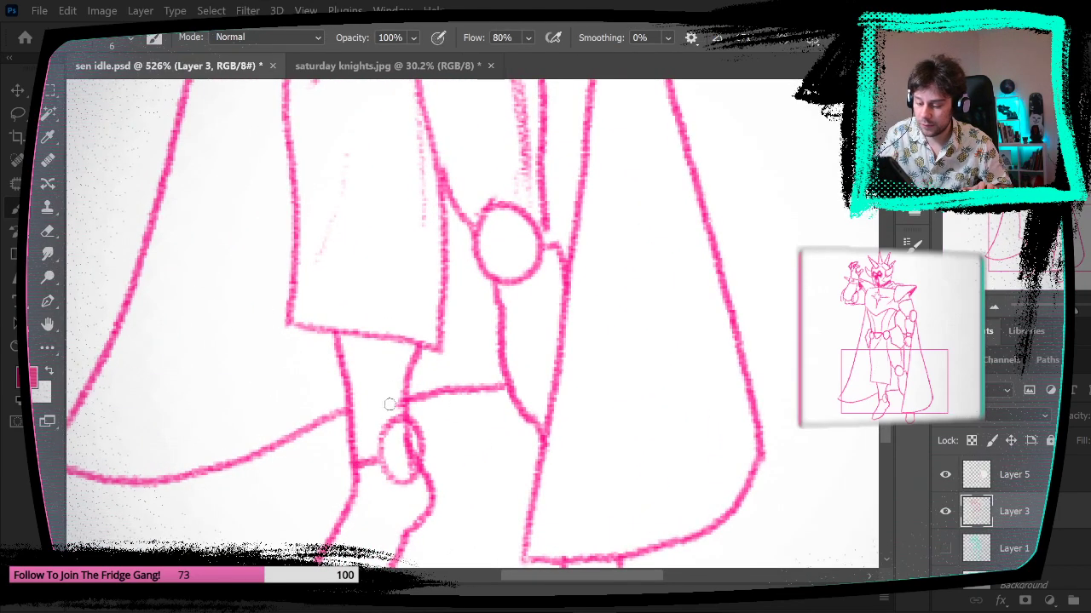
click(48, 232)
drag(408, 433, 403, 456)
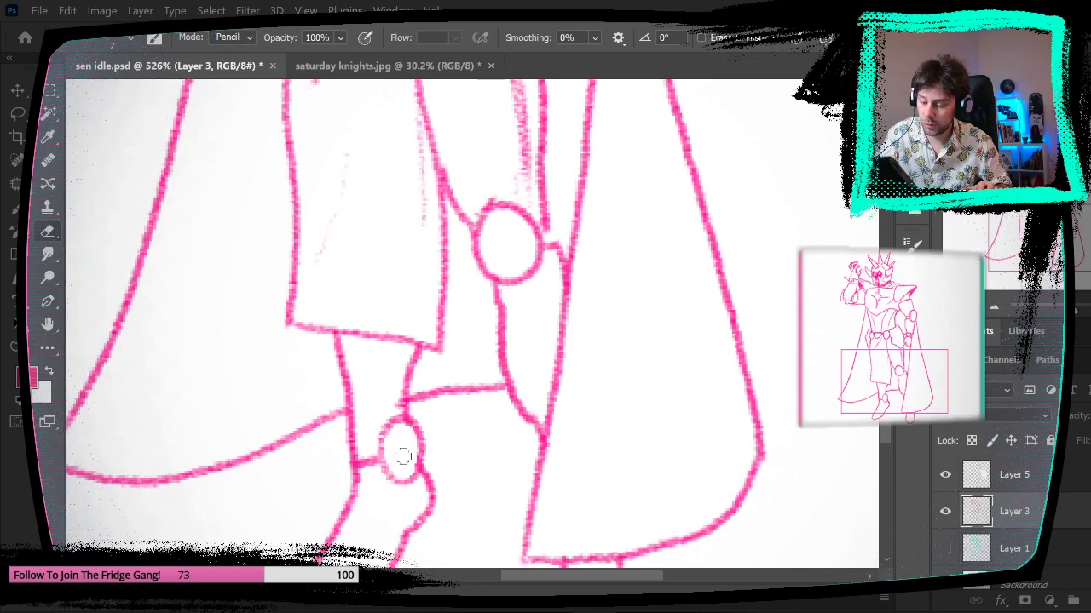
- Shade both of the figure's shoes with dense pink brush strokes on Layer 3
drag(723, 511, 651, 506)
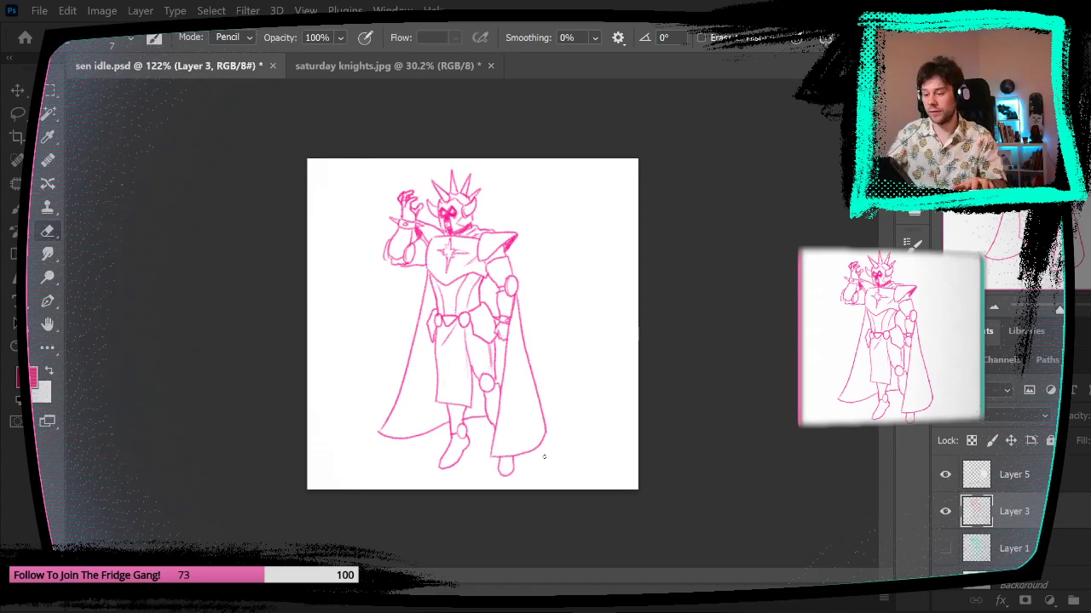
mouse_move(544, 458)
mouse_down()
mouse_move(545, 446)
mouse_move(507, 460)
mouse_up()
scroll(395, 373, down, 3)
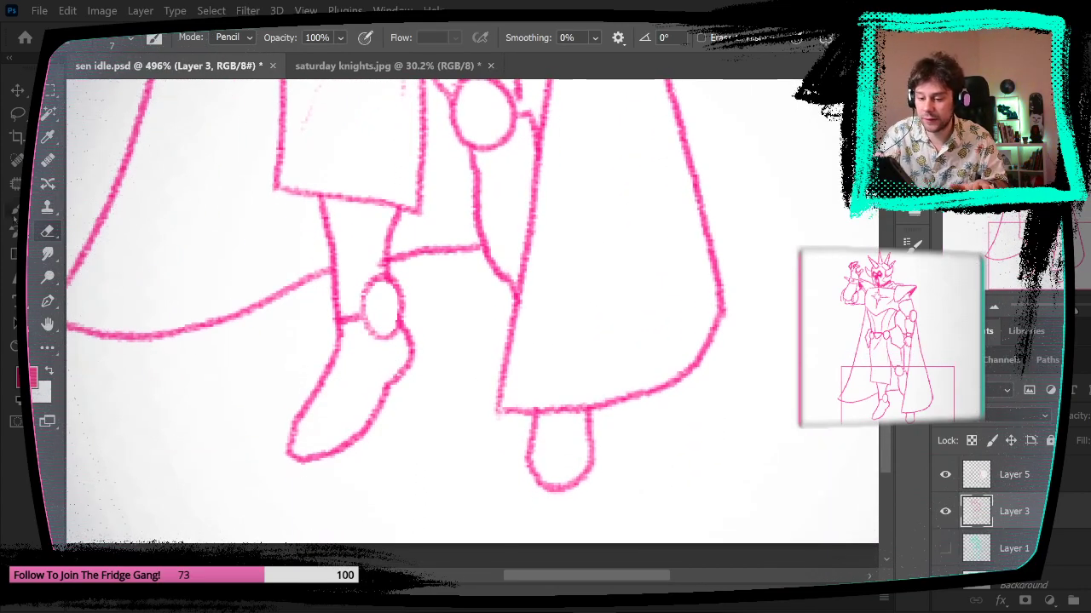
key(b)
mouse_move(349, 327)
mouse_down()
mouse_move(300, 443)
mouse_move(307, 430)
mouse_move(320, 445)
mouse_move(382, 390)
mouse_move(397, 334)
mouse_move(357, 401)
mouse_move(338, 400)
mouse_move(358, 340)
mouse_move(341, 392)
mouse_move(401, 349)
mouse_up()
mouse_move(545, 443)
mouse_down()
mouse_move(542, 421)
mouse_move(579, 470)
mouse_move(585, 426)
mouse_move(585, 451)
mouse_up()
key(ctrl+0)
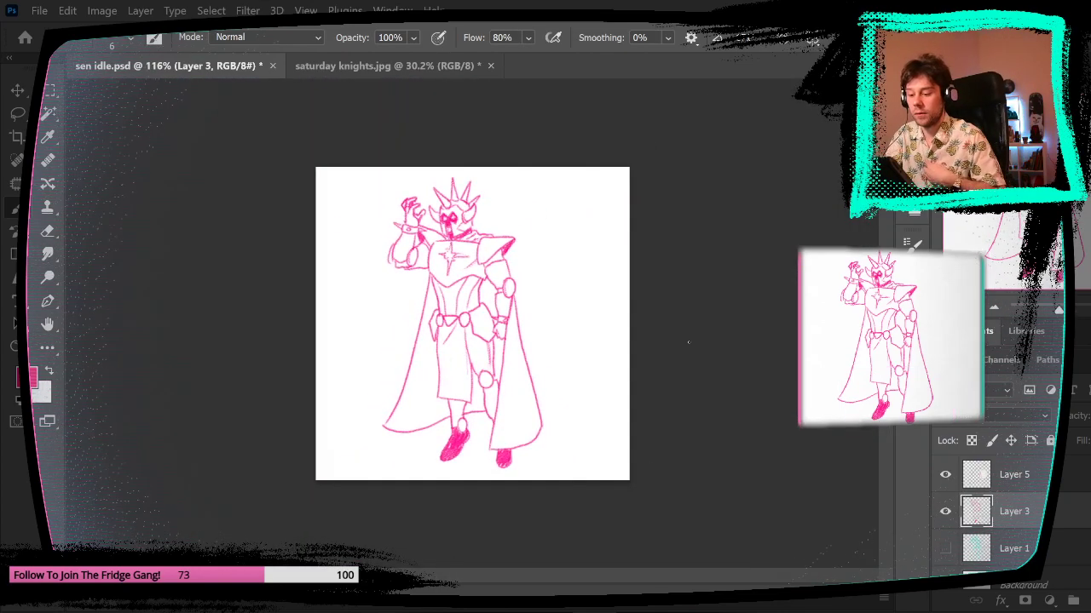
- Shade the figure's lowered hand and raised hand with dense pink strokes on Layer 3, and save the sketch
drag(511, 307, 563, 315)
mouse_move(435, 379)
mouse_down()
mouse_move(473, 384)
mouse_move(471, 422)
mouse_up()
drag(457, 338, 655, 515)
drag(348, 213, 404, 360)
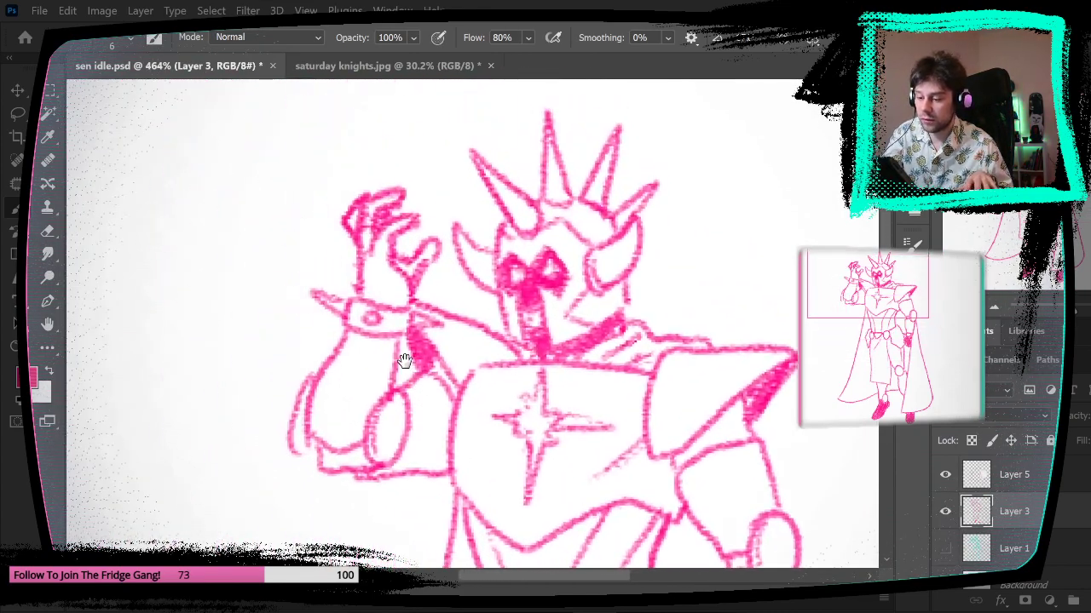
mouse_move(351, 209)
mouse_down()
mouse_move(377, 202)
mouse_move(369, 230)
mouse_move(401, 219)
mouse_move(365, 283)
mouse_move(429, 250)
mouse_move(421, 281)
mouse_up()
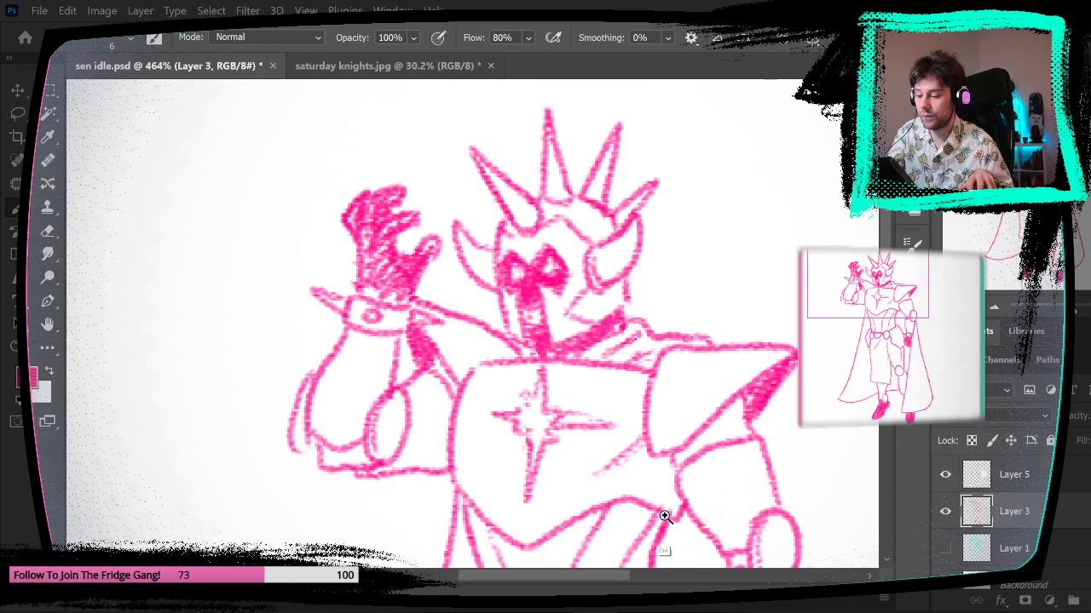
key(ctrl+0)
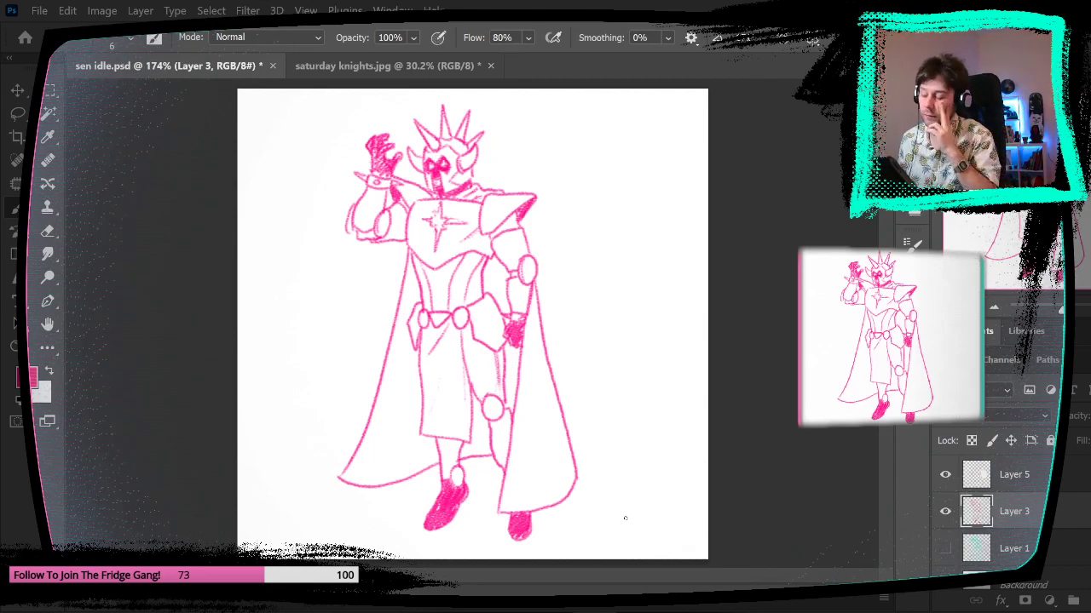
click(40, 10)
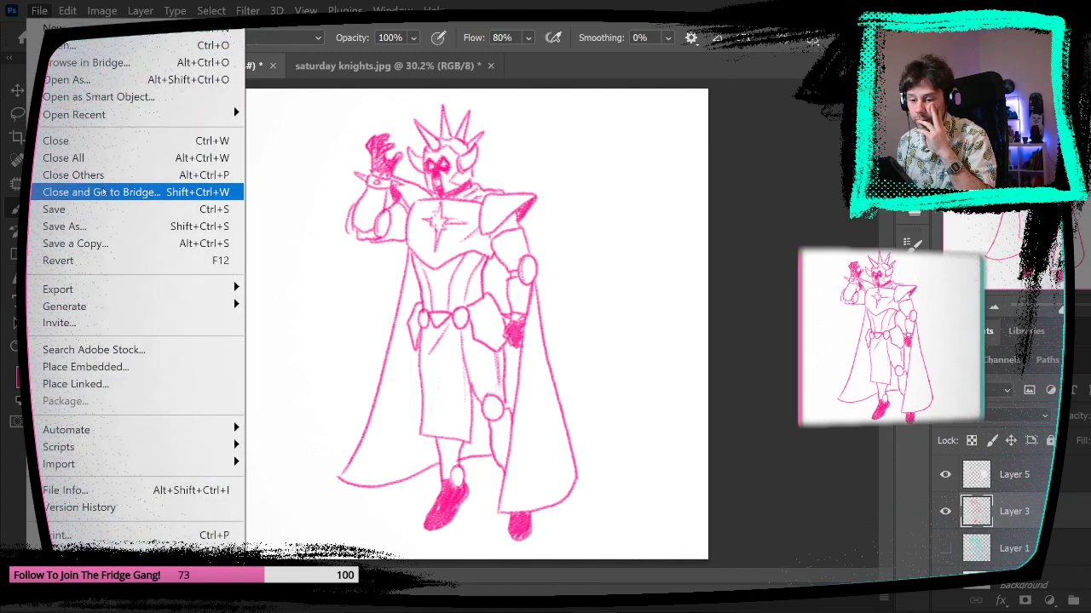
click(110, 208)
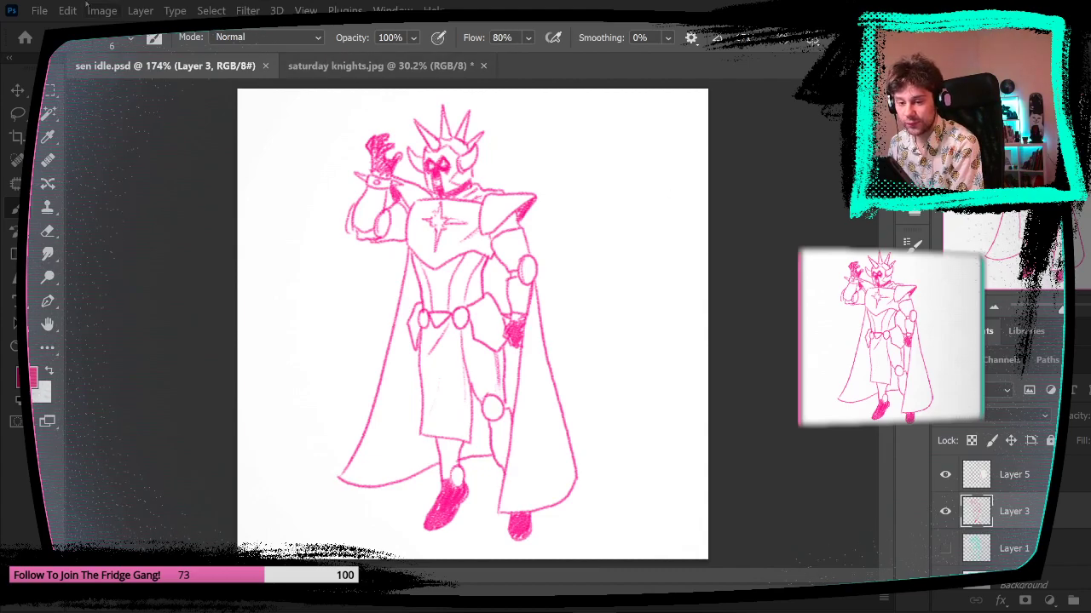
- Look at the saturday knights.jpg poster, open the recent file kate idle.psd and play its idle animation for review
click(40, 11)
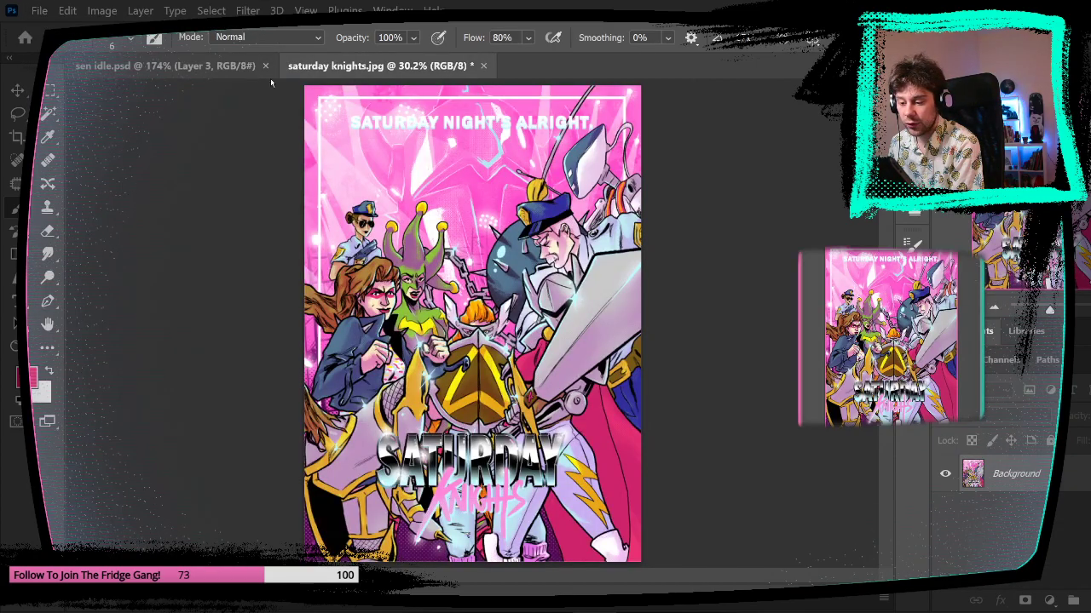
click(39, 11)
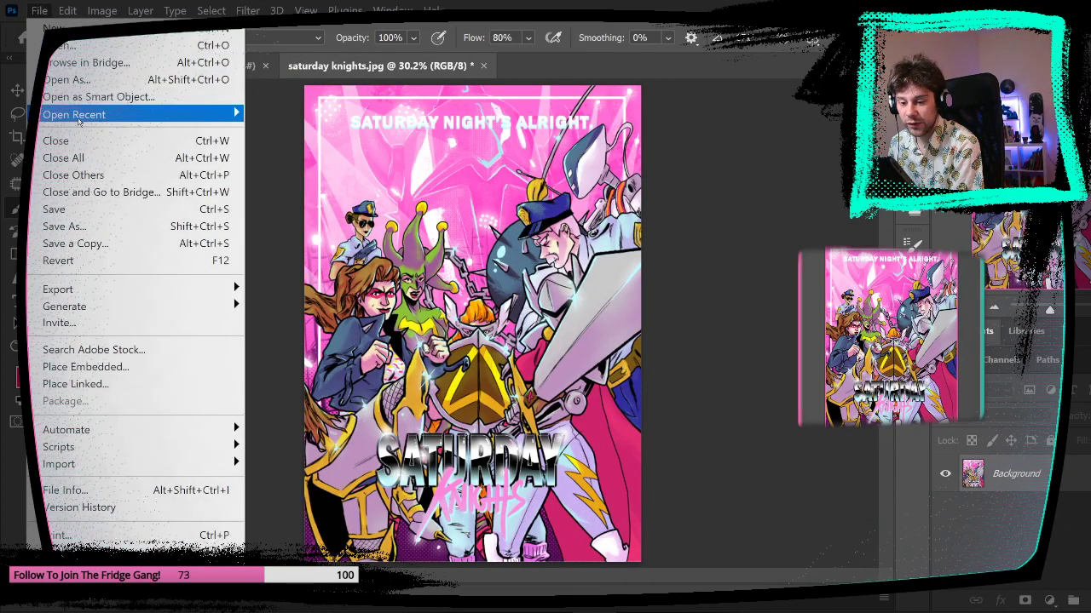
mouse_move(145, 115)
click(327, 147)
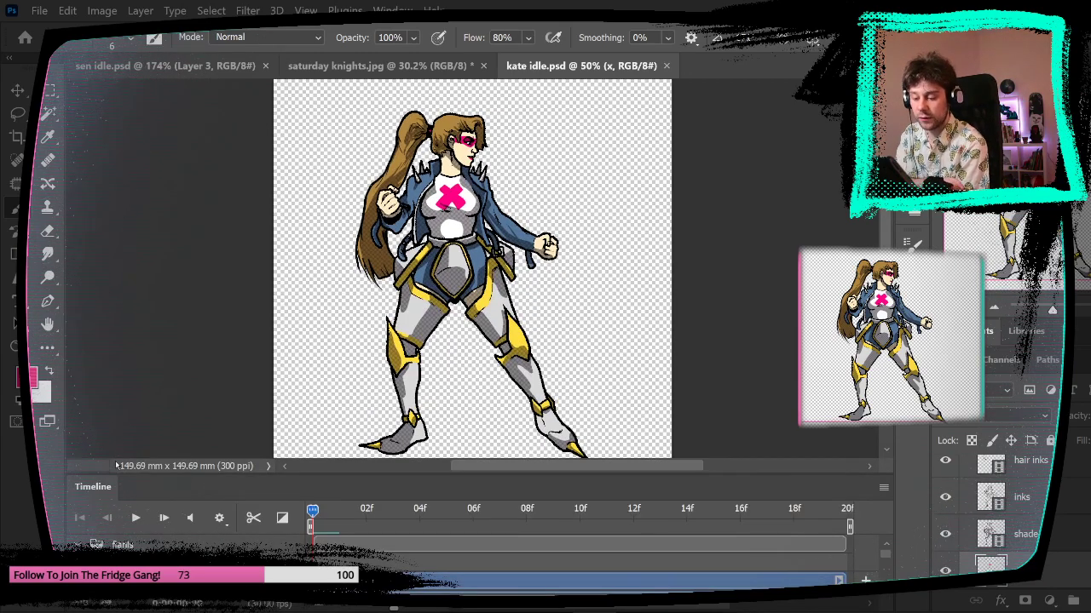
key(space)
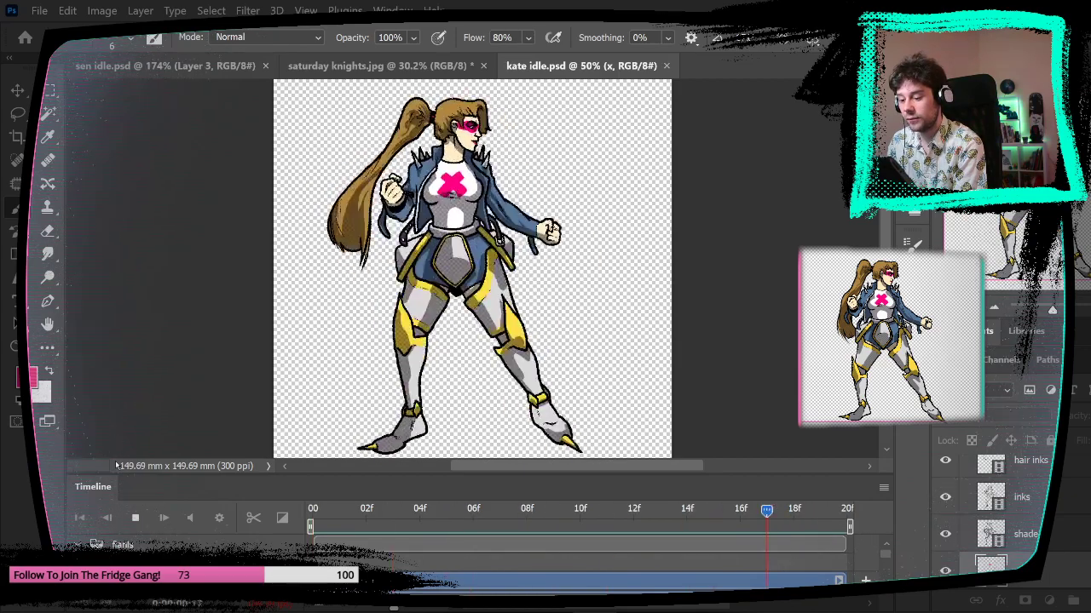
key(space)
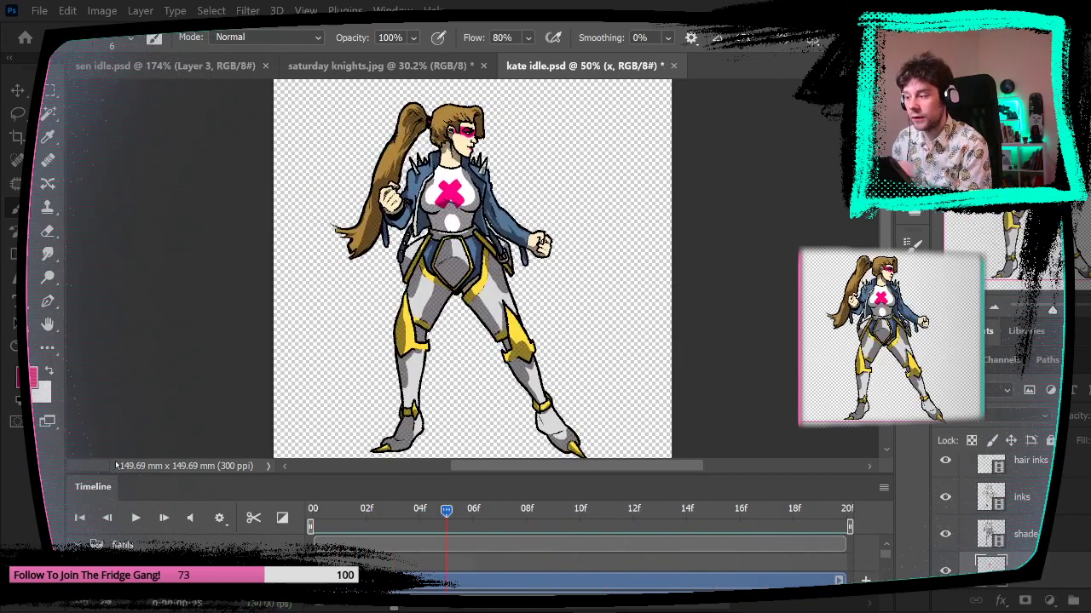
- Open the recent files kate.png and test.psd to view the leaping character art and the fighter selection screen
click(40, 10)
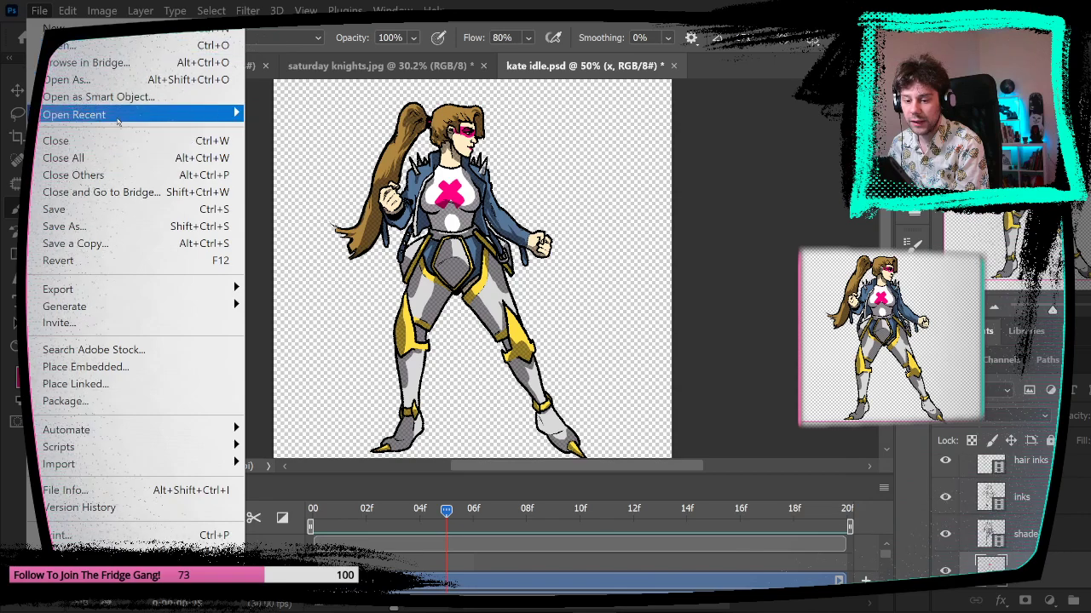
mouse_move(204, 114)
click(362, 199)
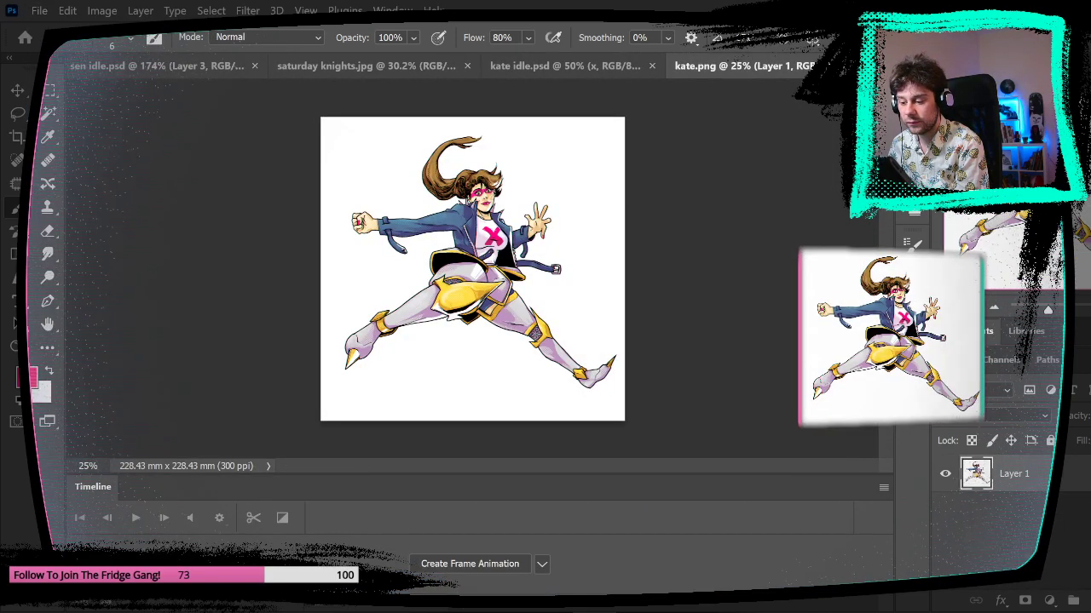
click(39, 10)
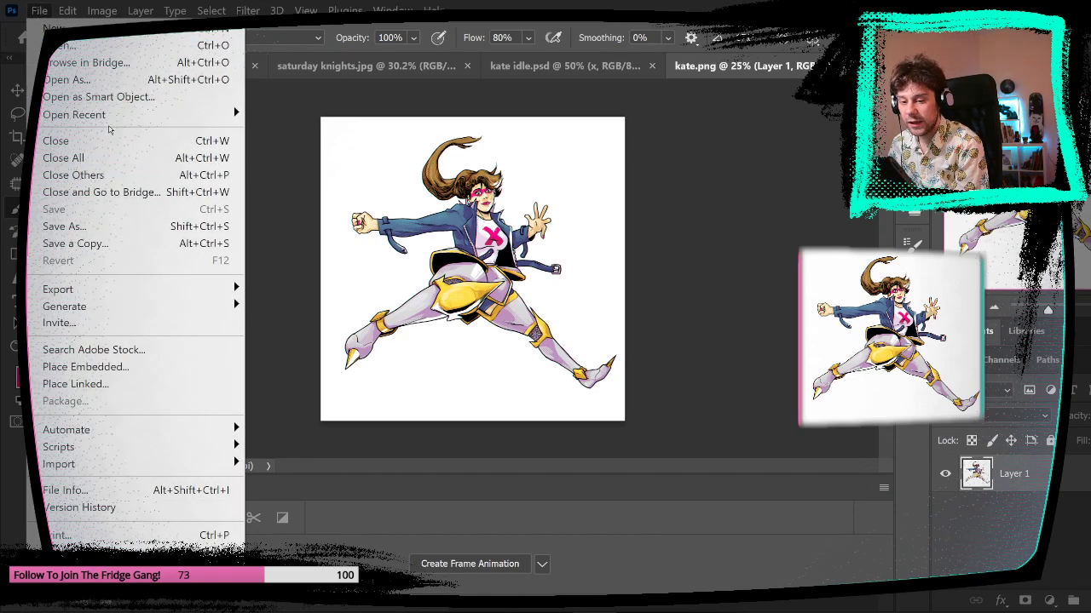
mouse_move(114, 117)
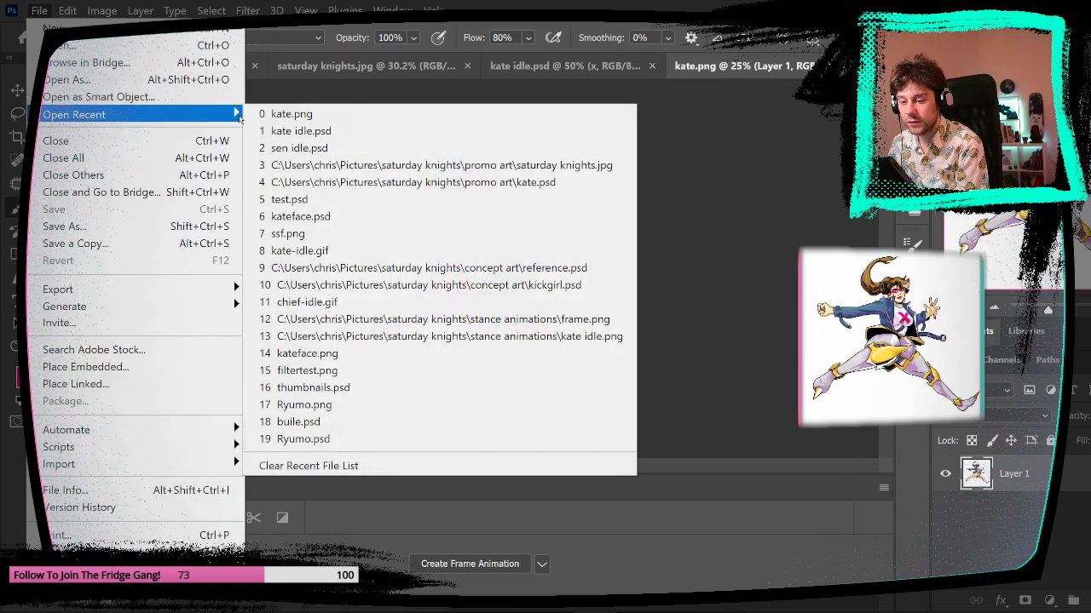
click(316, 199)
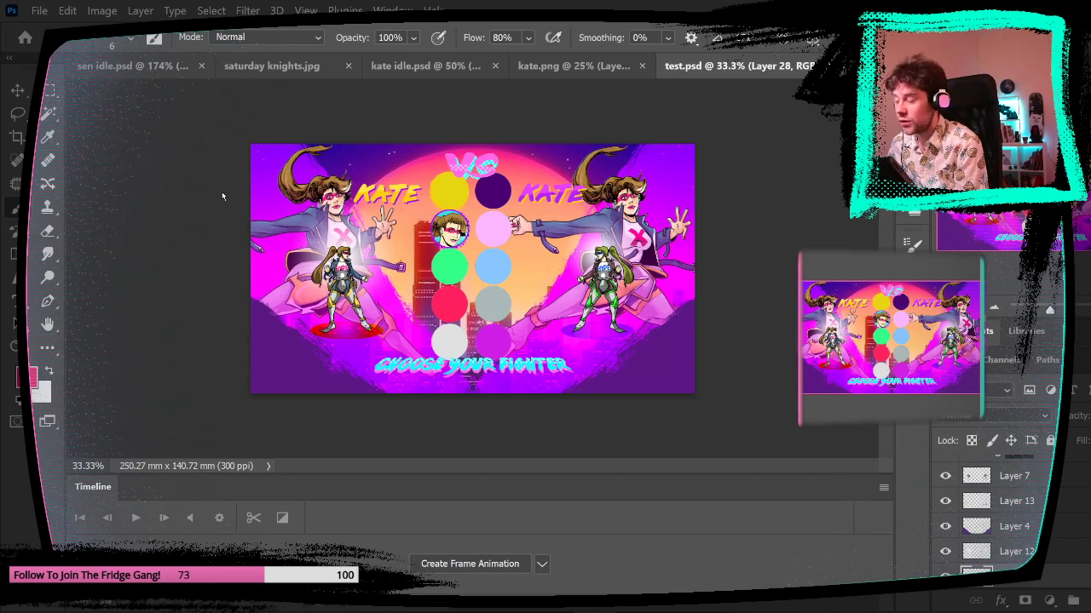